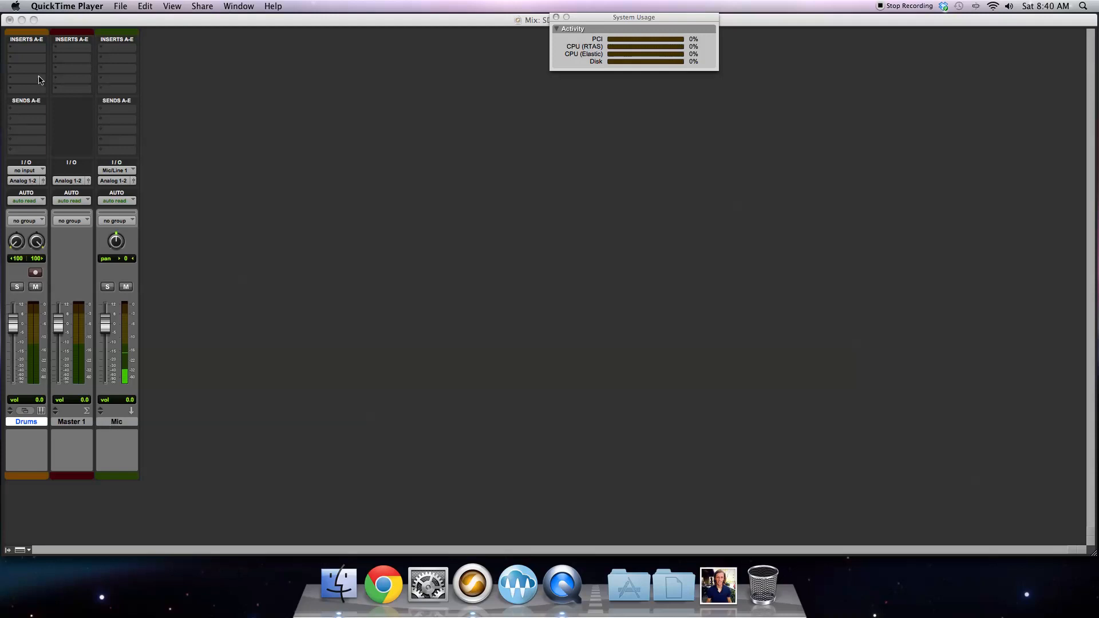
Step: Insert the stereo Superior Drummer MultiOut multichannel instrument in the first insert slot of the Drums track, bringing its whole window into view
click(17, 51)
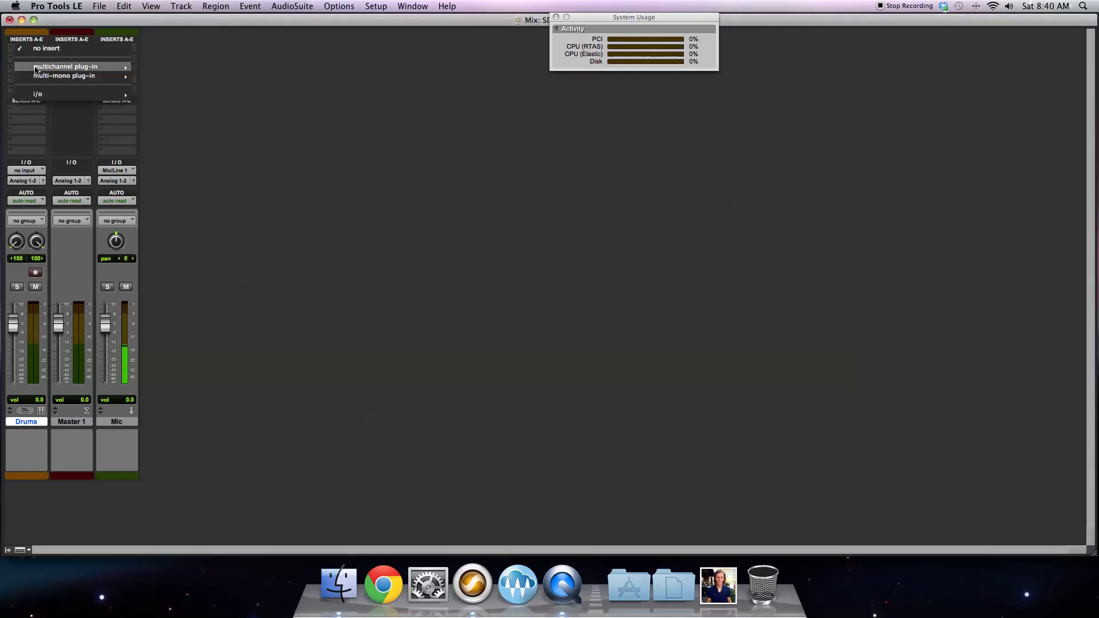
mouse_move(39, 70)
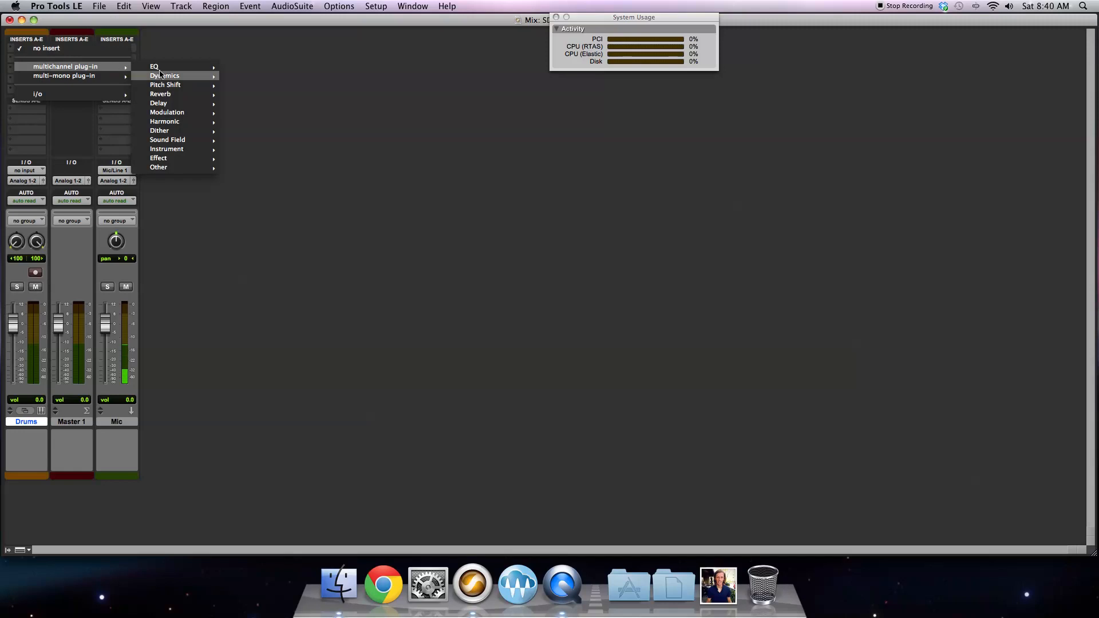
mouse_move(171, 149)
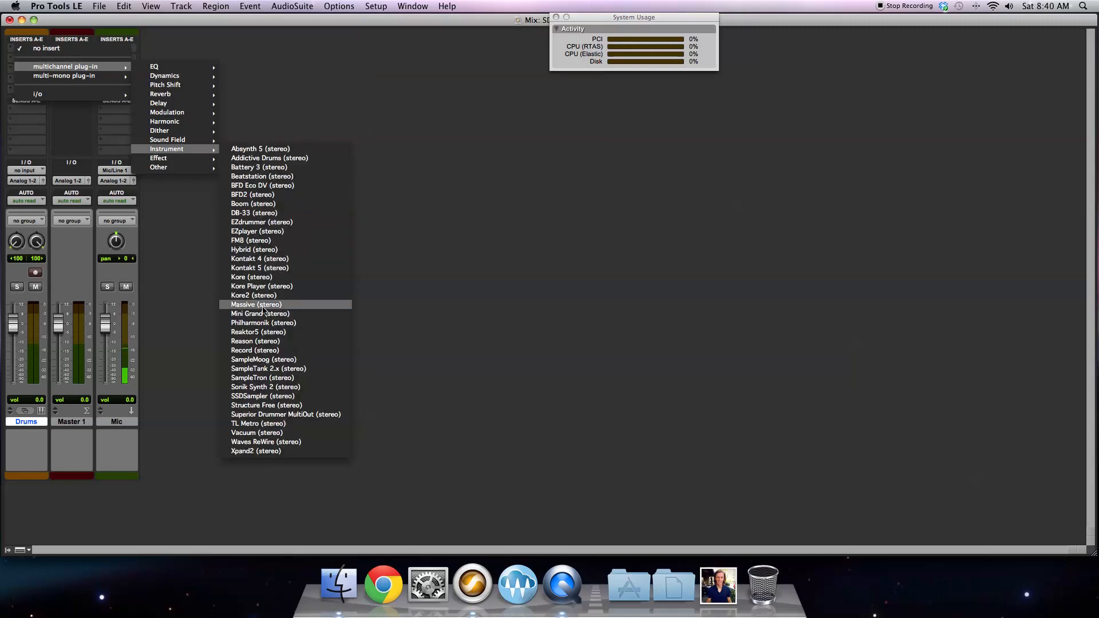
click(288, 414)
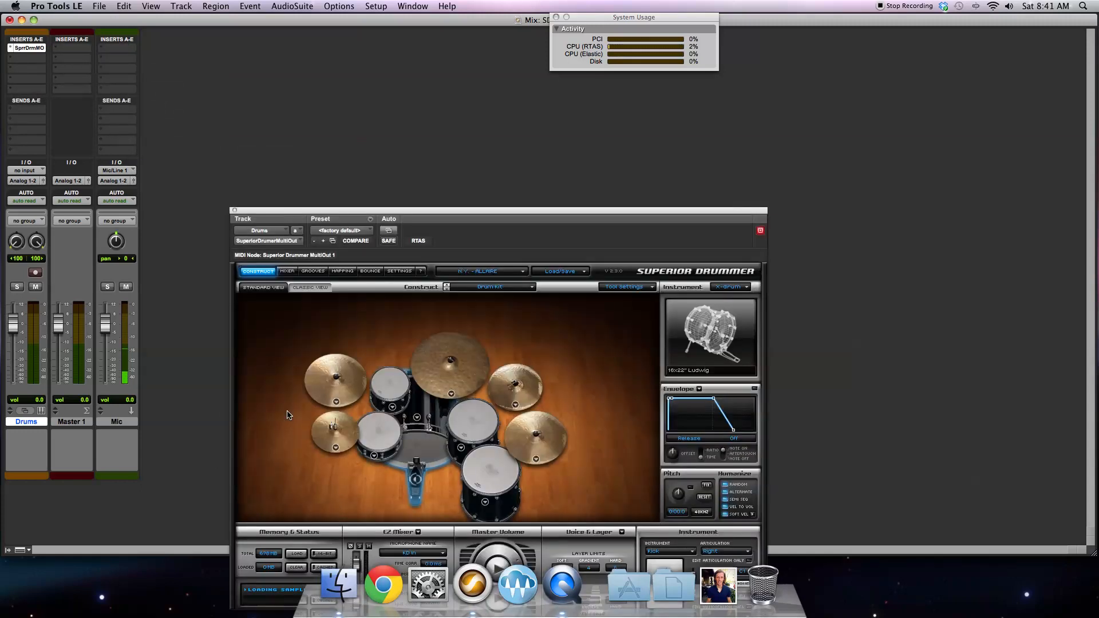
drag(417, 209, 397, 100)
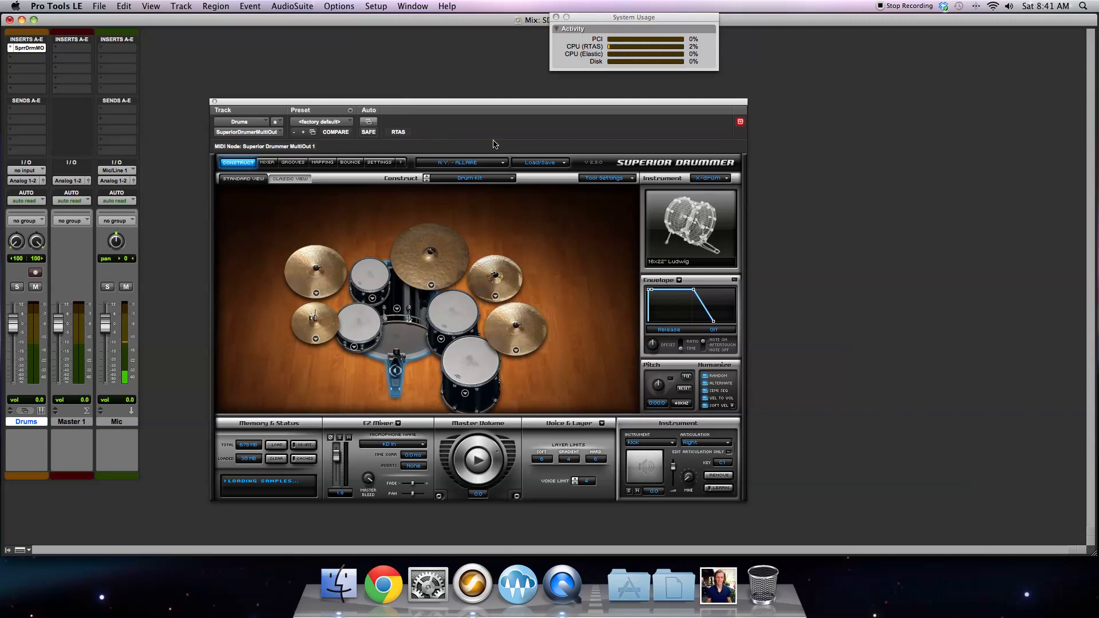
Step: Load the N.Y. - Avatar drum library in Superior Drummer and move the plug-in window away from the mixer tracks
click(503, 164)
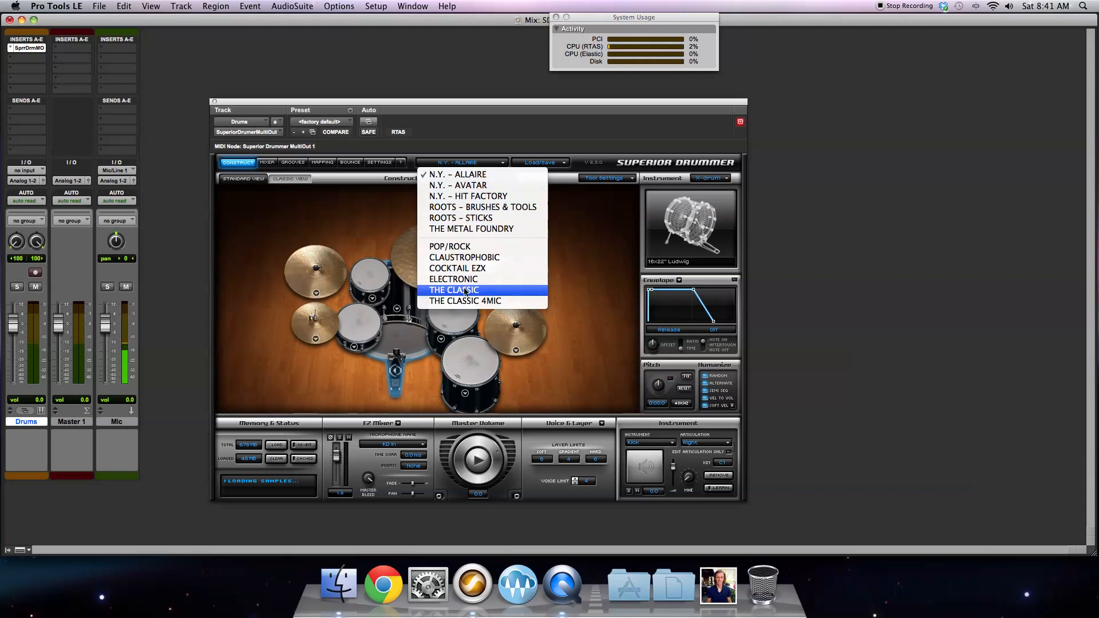
click(471, 185)
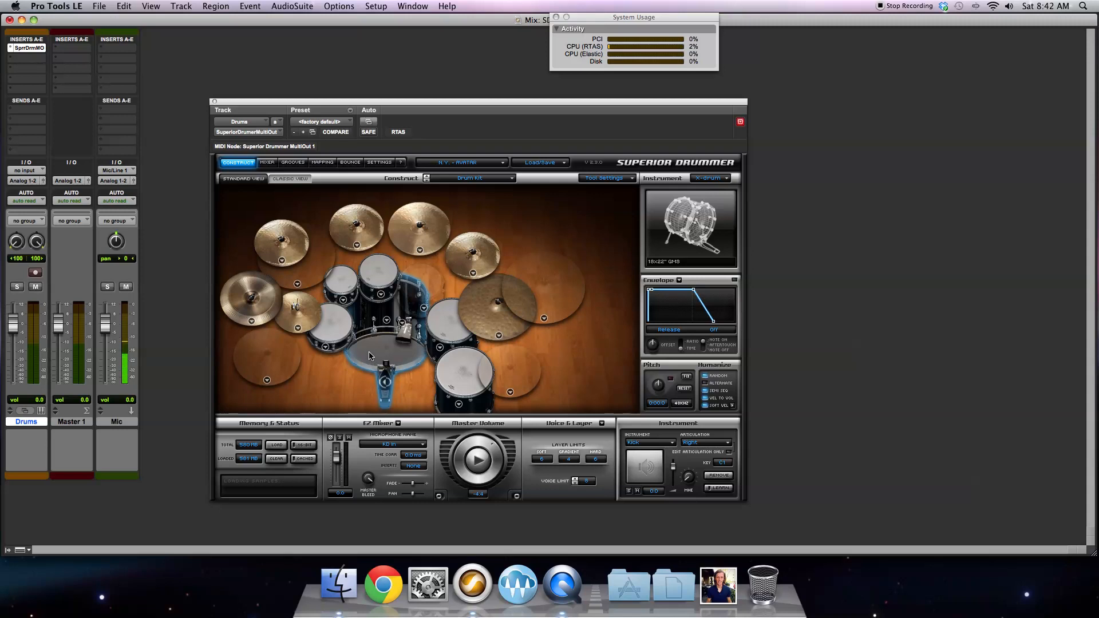
drag(339, 102, 536, 100)
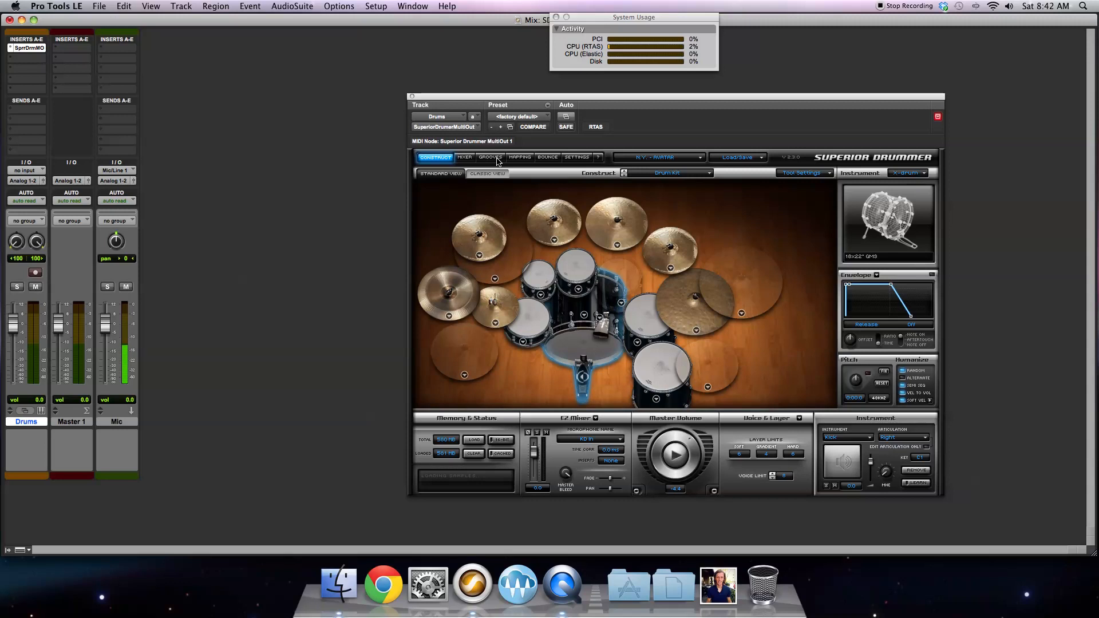
Step: Browse Superior Drummer's grooves to the Straight 4/4 sticks folder of the N.Y - Avatar library
click(492, 157)
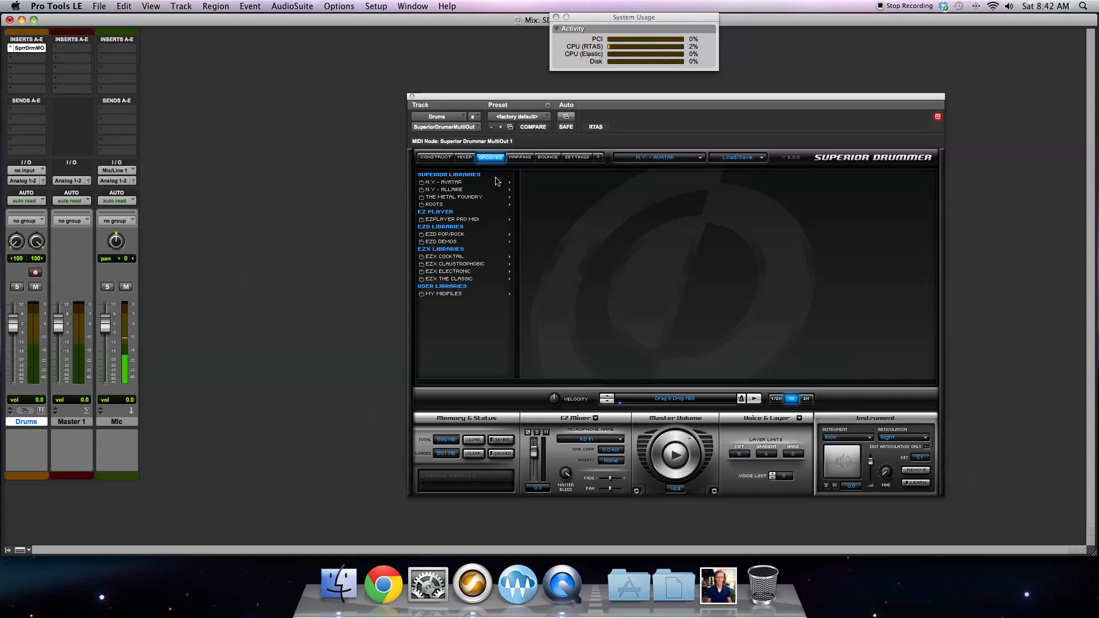
click(455, 182)
click(550, 190)
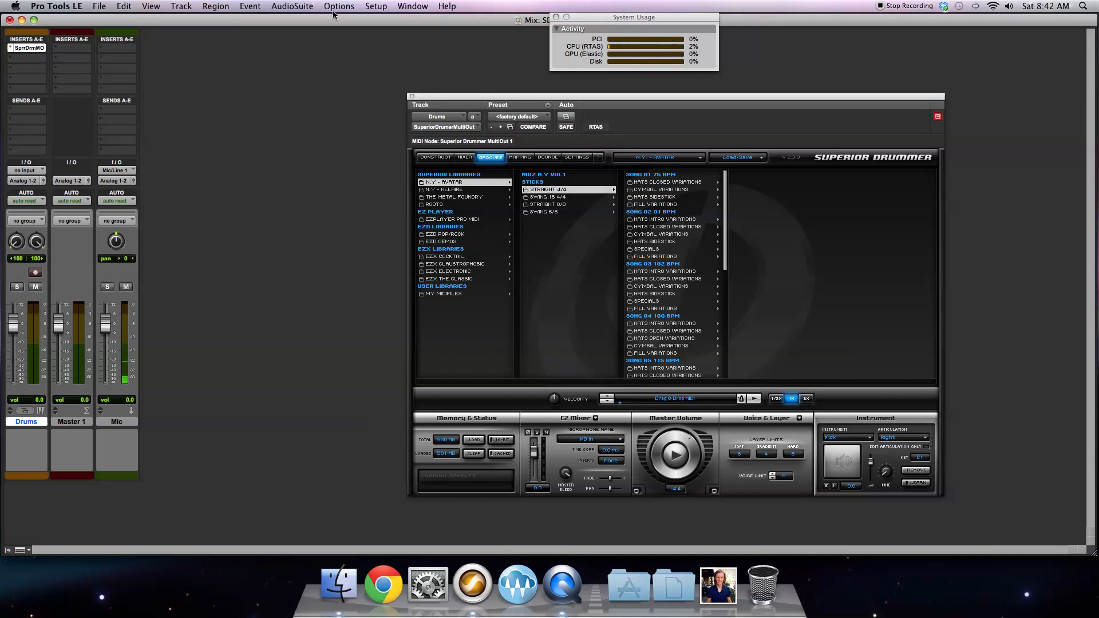
Step: Show the Edit window and move the Superior Drummer window clear of the track headers and timeline start
click(412, 6)
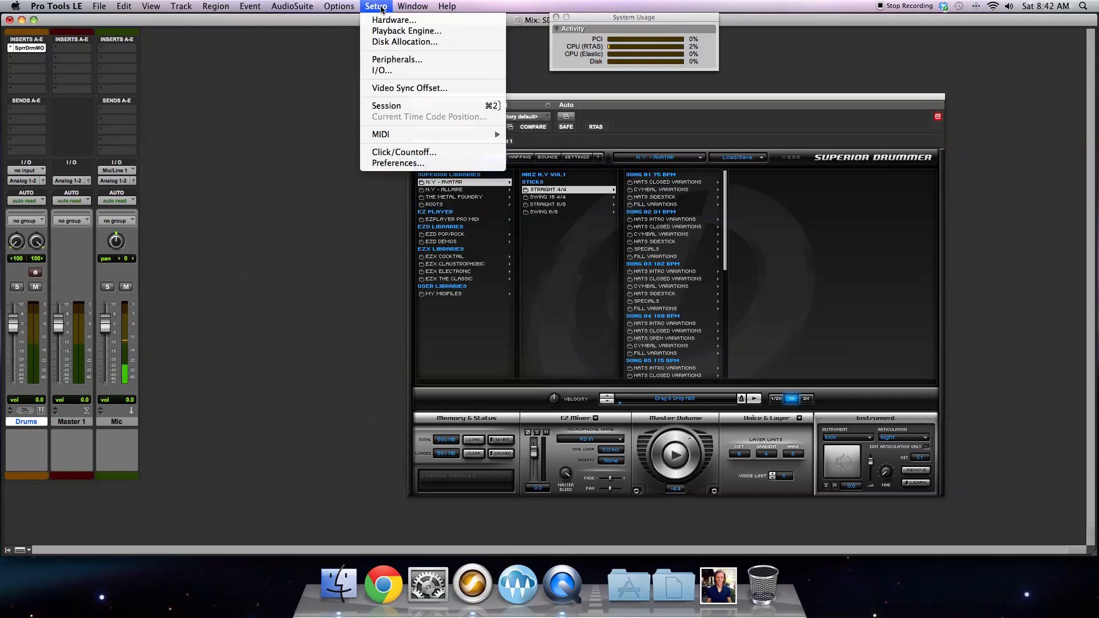
mouse_move(410, 8)
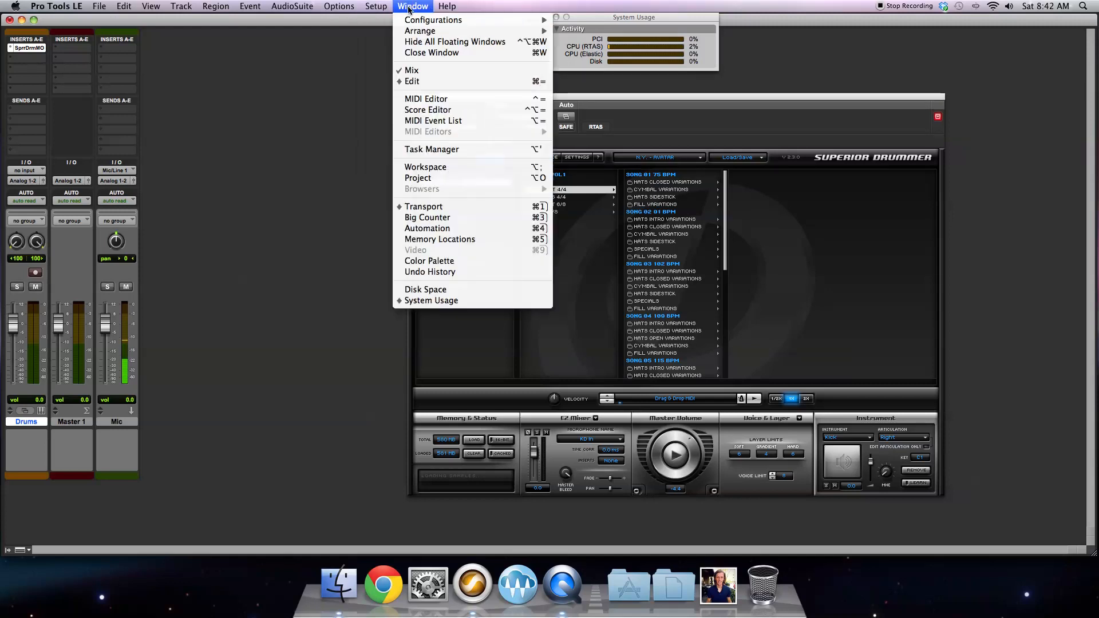
click(426, 83)
drag(458, 101, 529, 85)
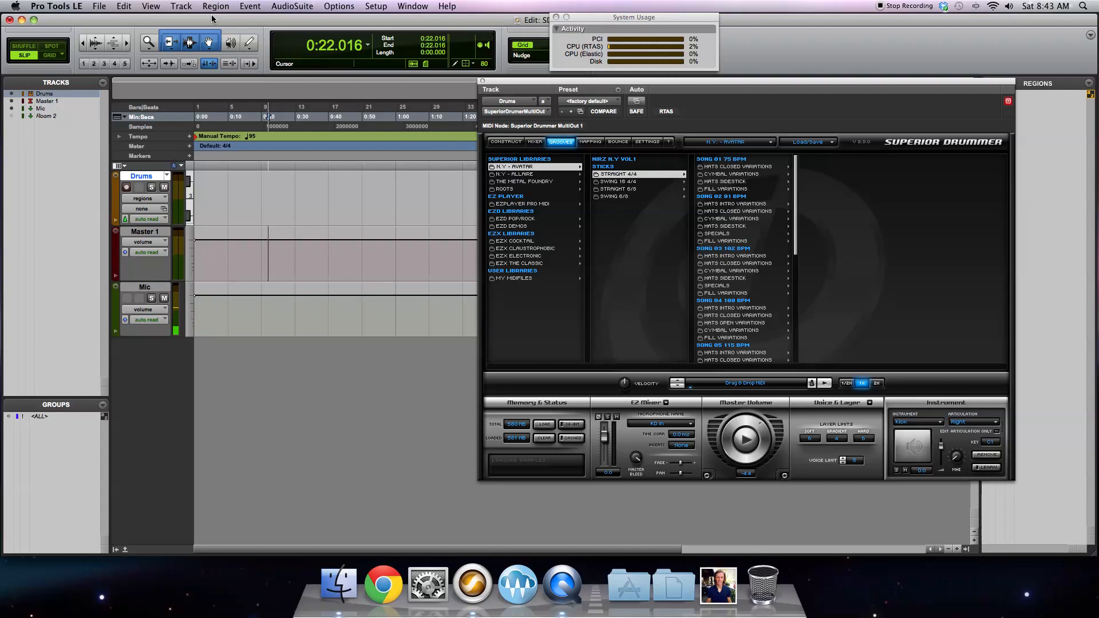
Step: Enable Grid mode, move the System Usage window away, and set both the grid value and the main time scale to Bars|Beats
click(60, 56)
drag(599, 22, 955, 552)
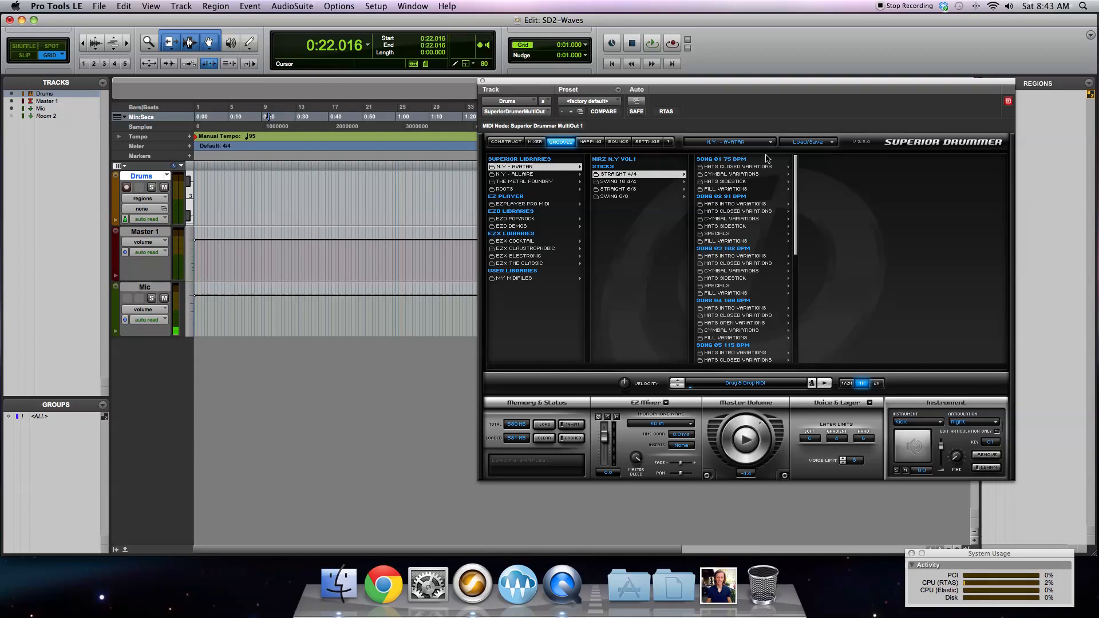
click(585, 44)
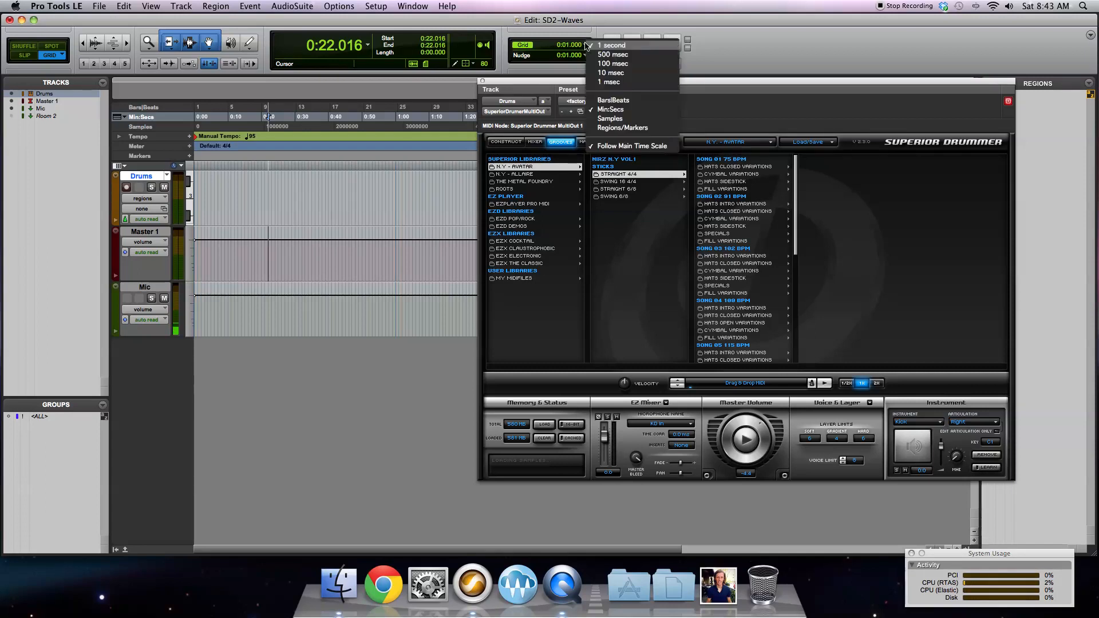
click(616, 101)
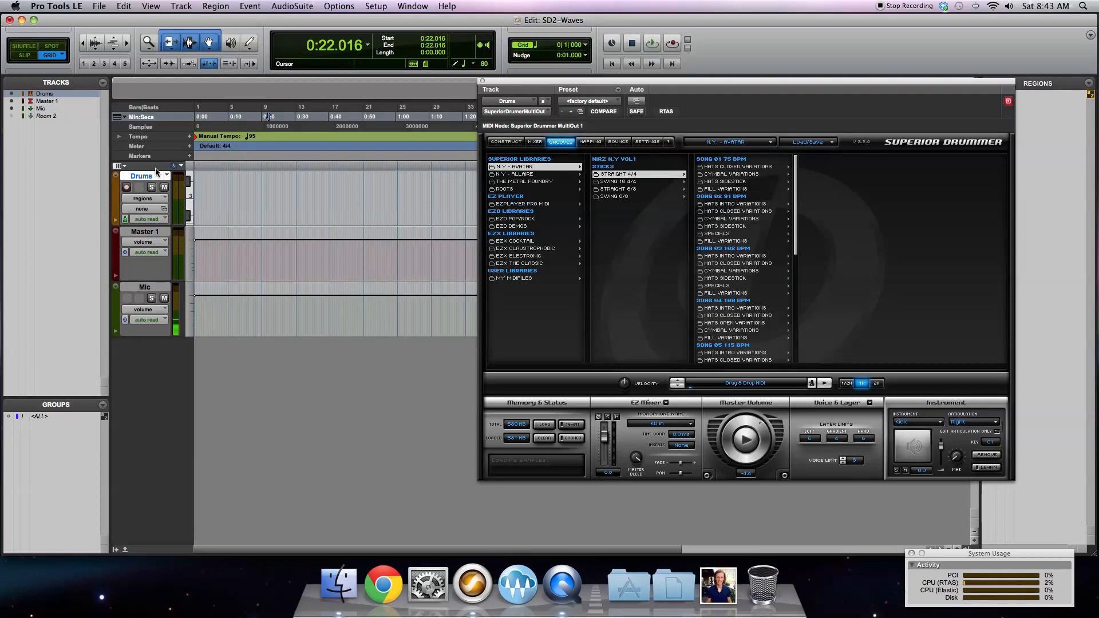
click(160, 107)
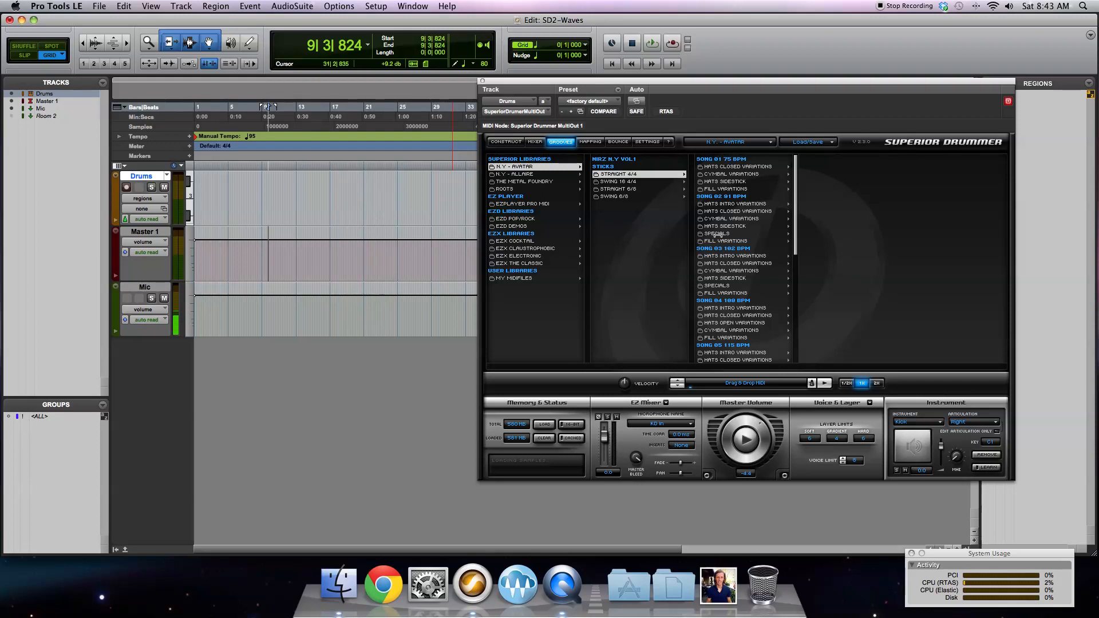
Step: Audition Variations 01, 02 and 06 of the Song 03 Hats Intro Variations grooves
click(742, 255)
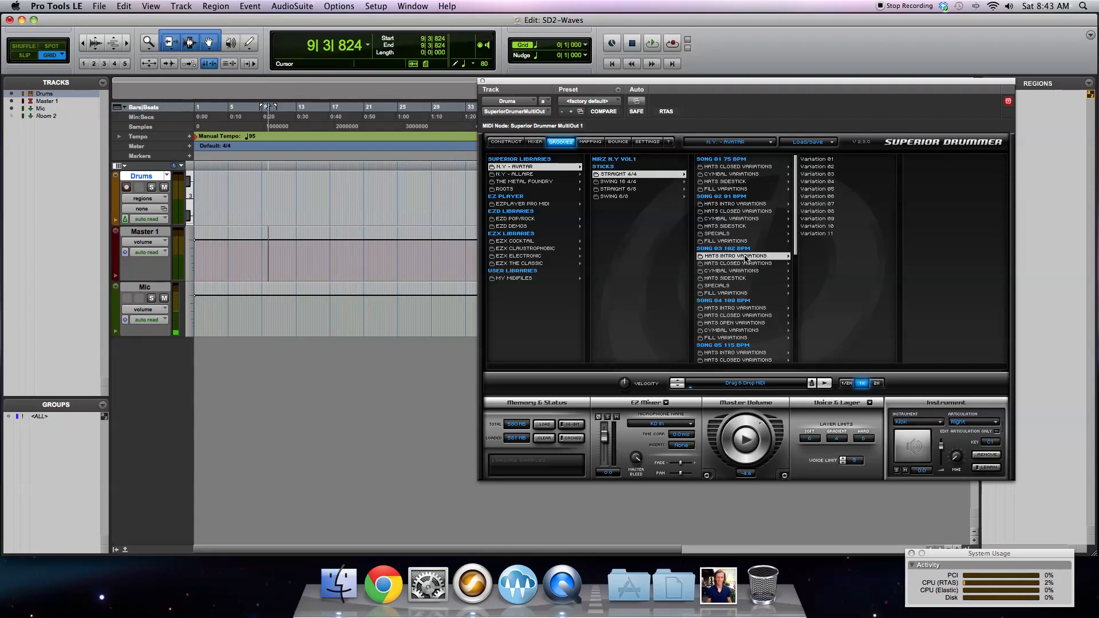
click(829, 161)
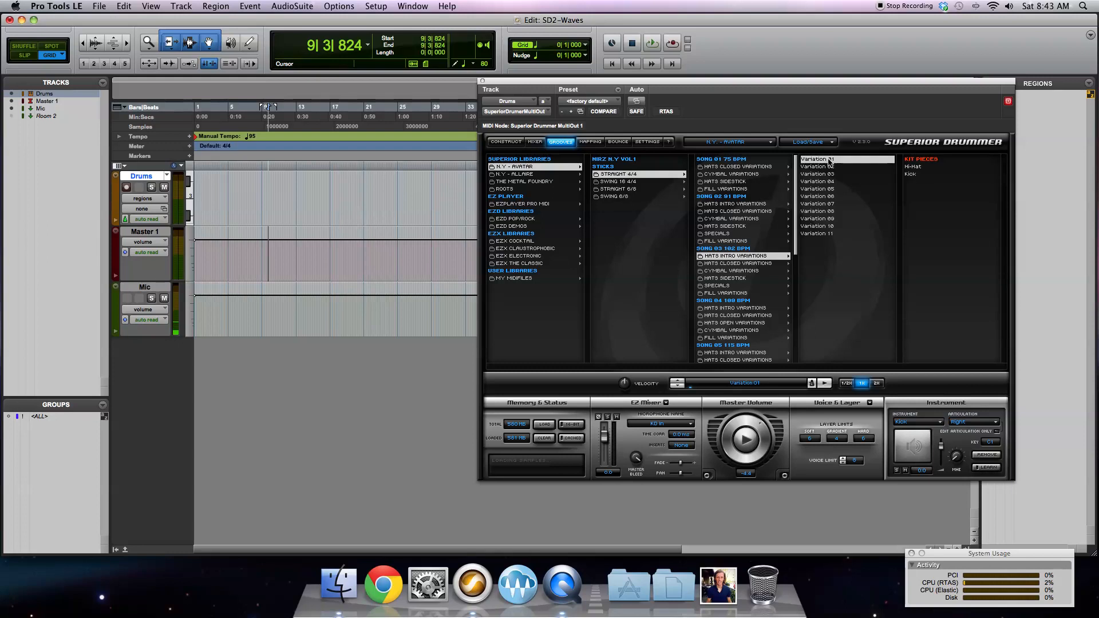
click(744, 440)
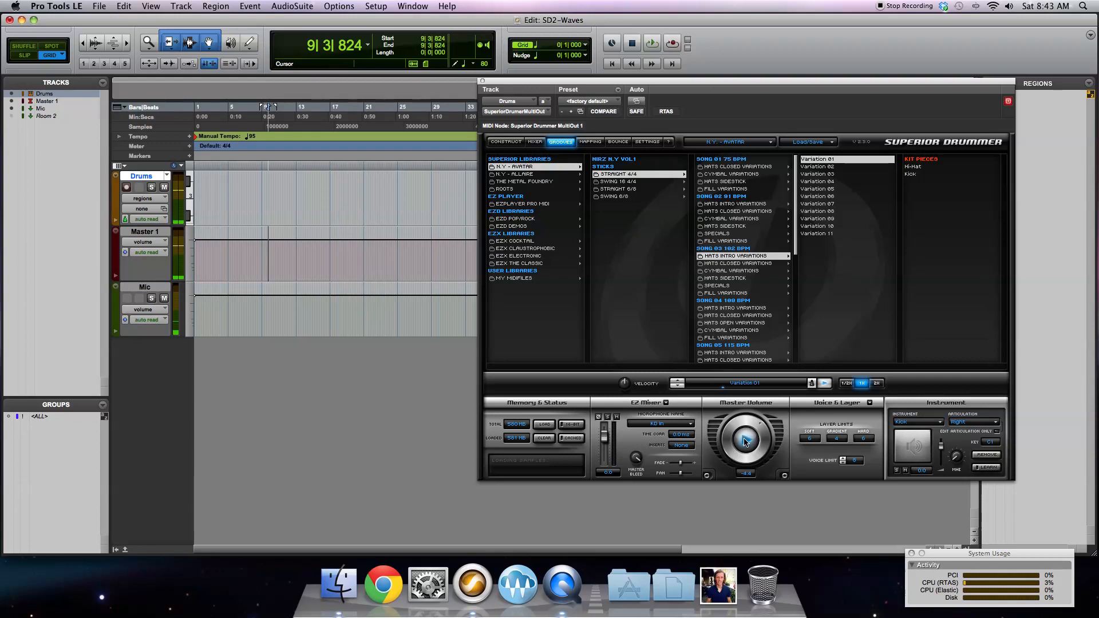
click(835, 167)
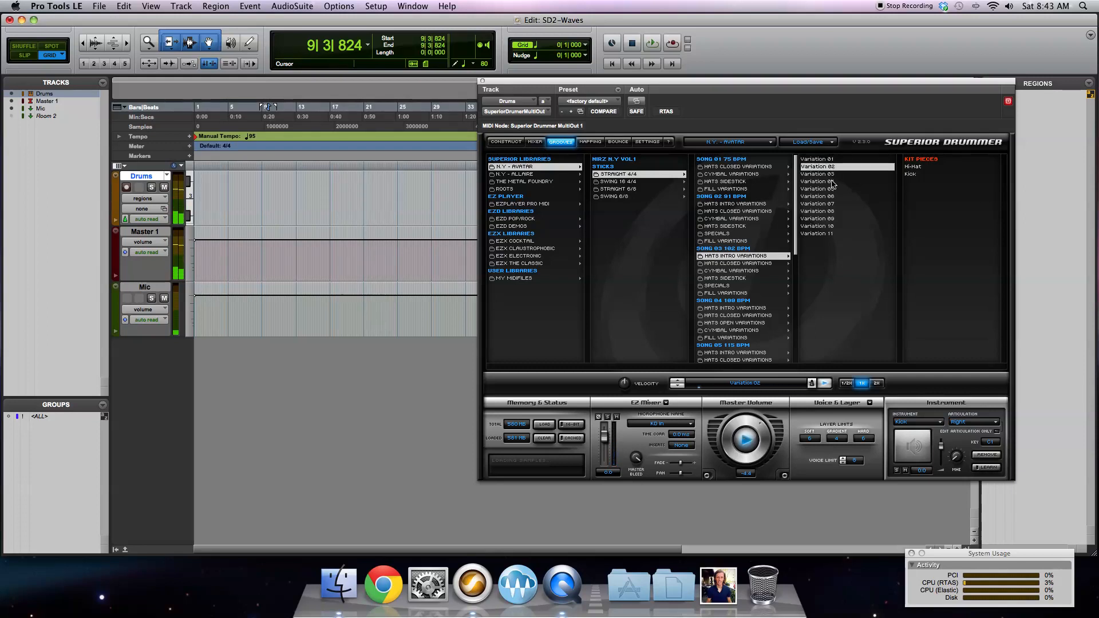
click(832, 197)
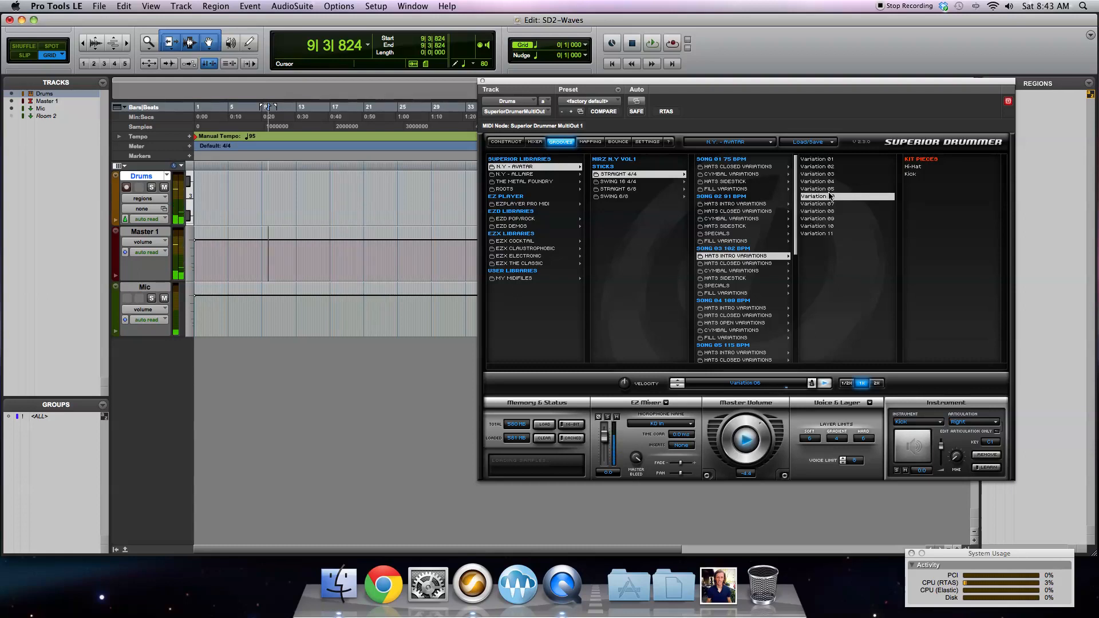
Step: Place Variation 06 of the Song 02 Hats Intro Variations on the Drums track at bar 9
click(742, 204)
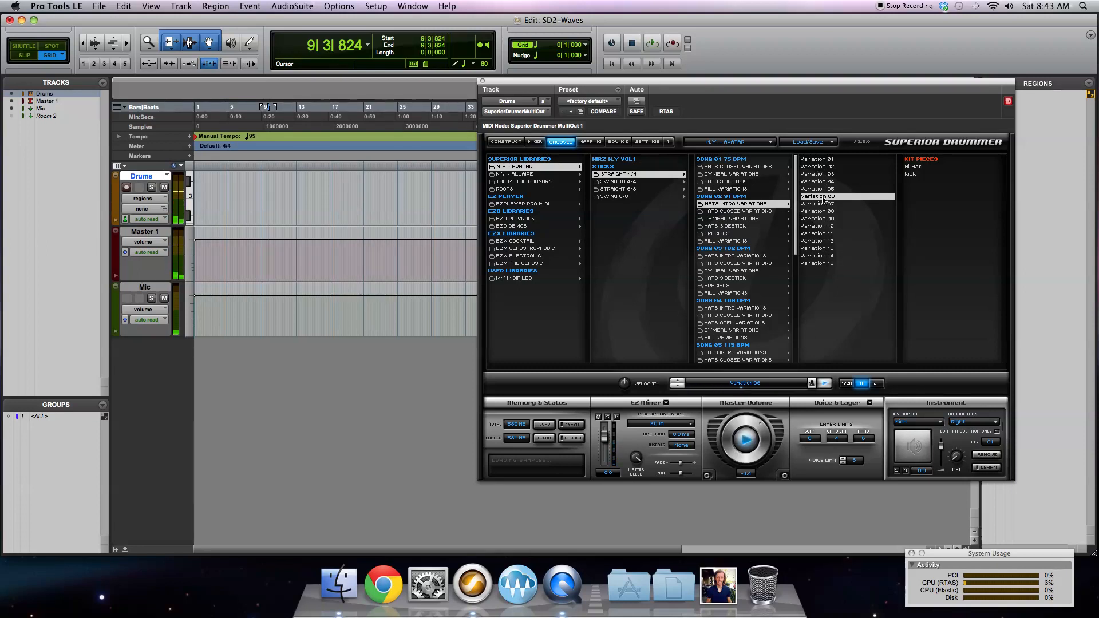
drag(824, 199, 265, 200)
key(super+bracketright)
key(super+bracketright)
key(super+bracketright)
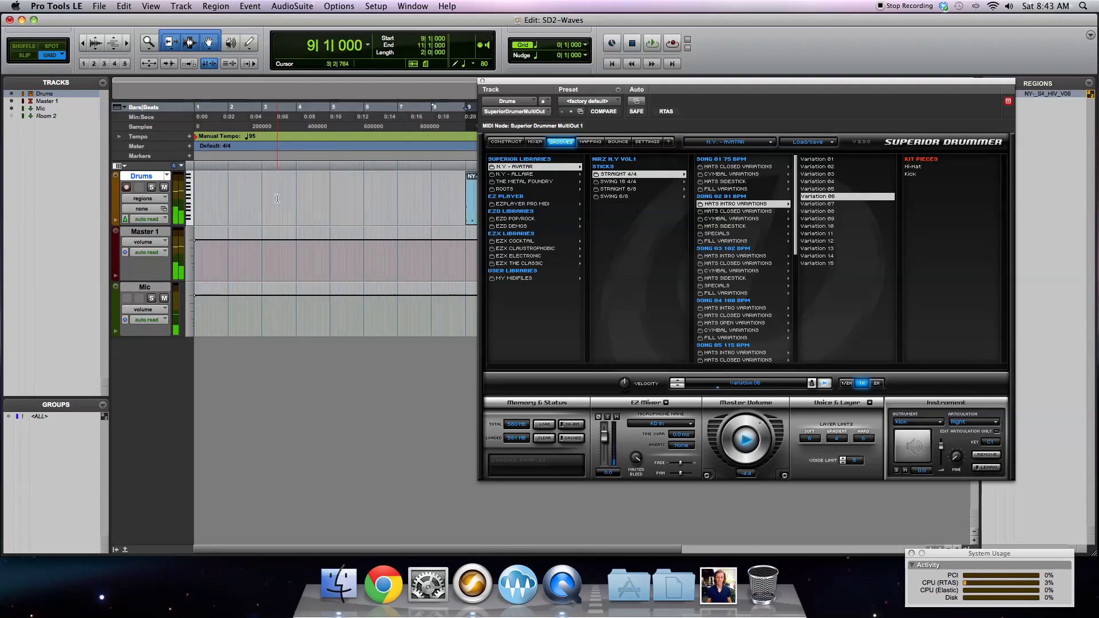
Step: Place Variation 06 of the Song 01 Hats Closed Variations at bar 11 on the Drums track, directly after the intro region
drag(517, 79, 77, 117)
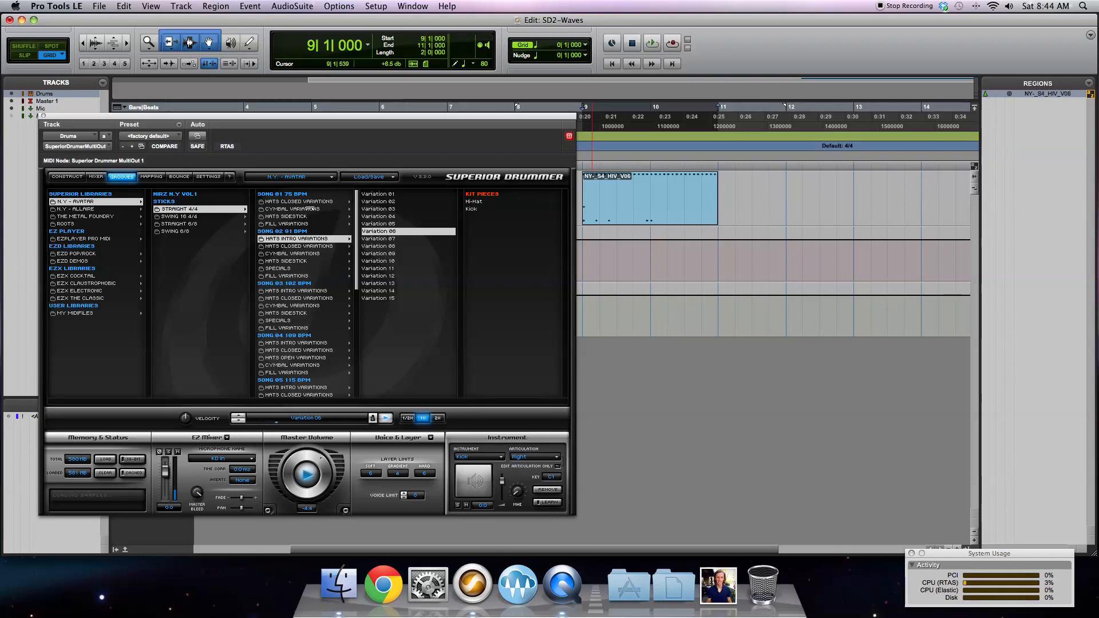
click(298, 201)
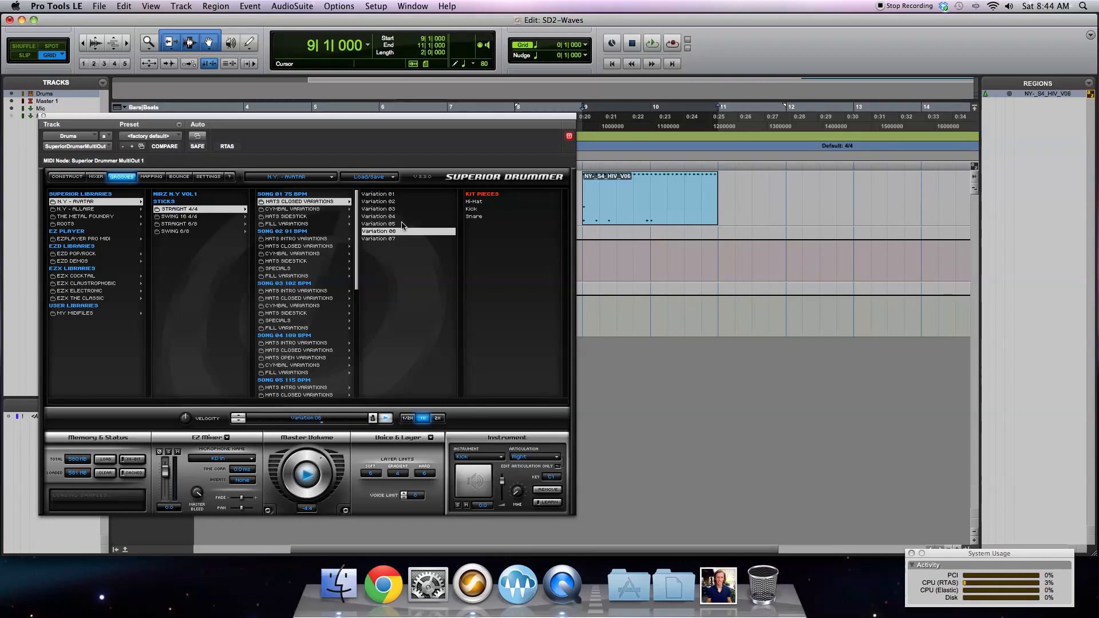
drag(400, 229, 722, 211)
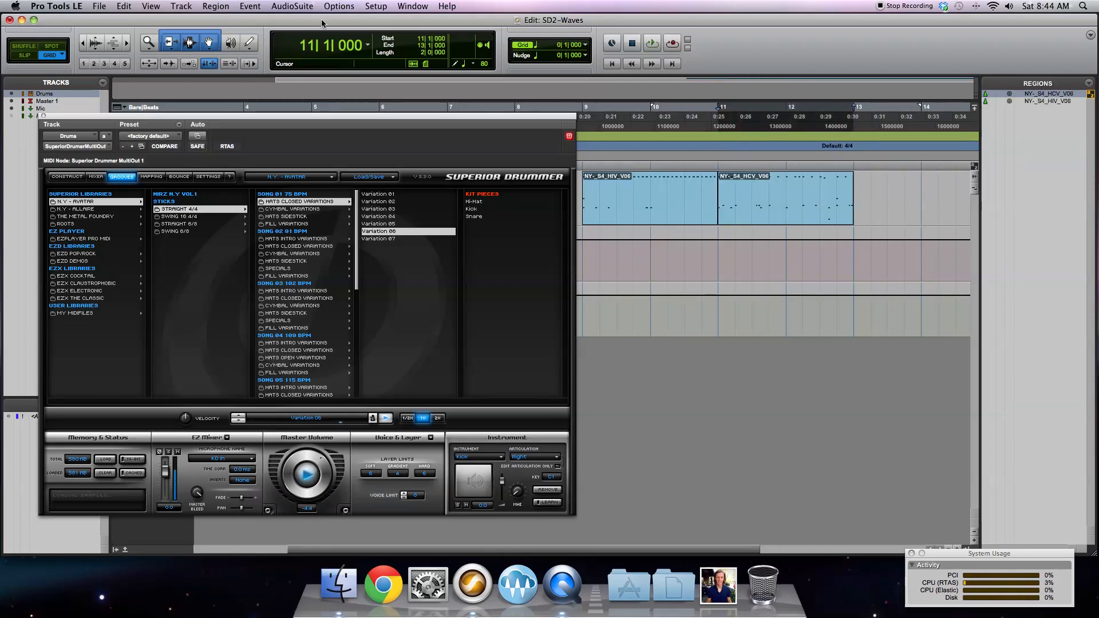
Step: Select the hats-closed region at bar 11 with the Grabber tool and duplicate it to bar 13
click(209, 42)
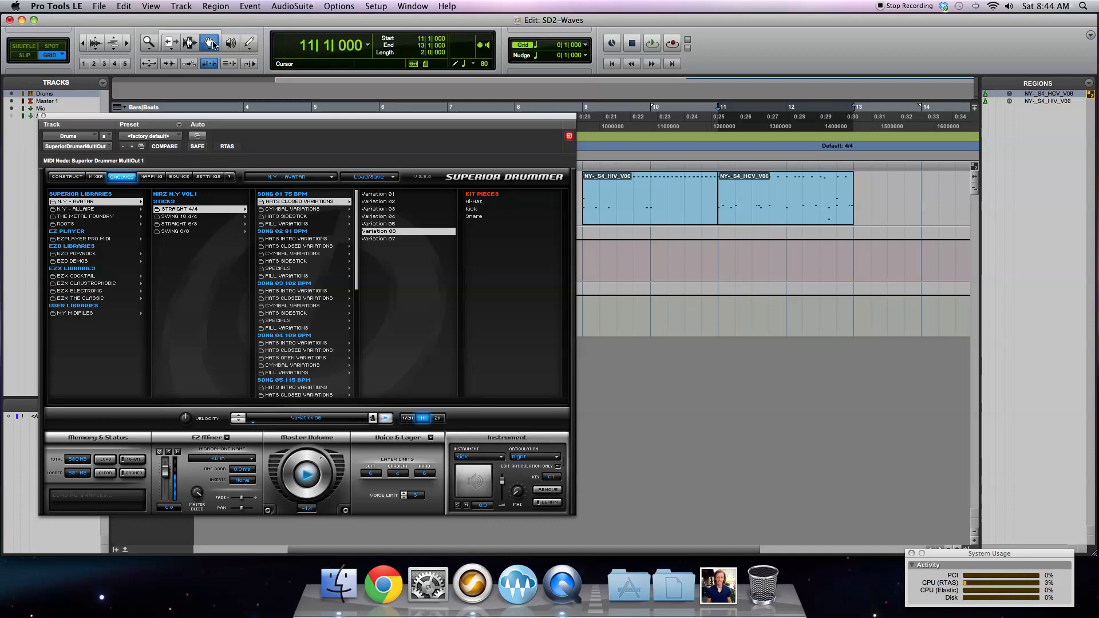
click(797, 203)
key(super+d)
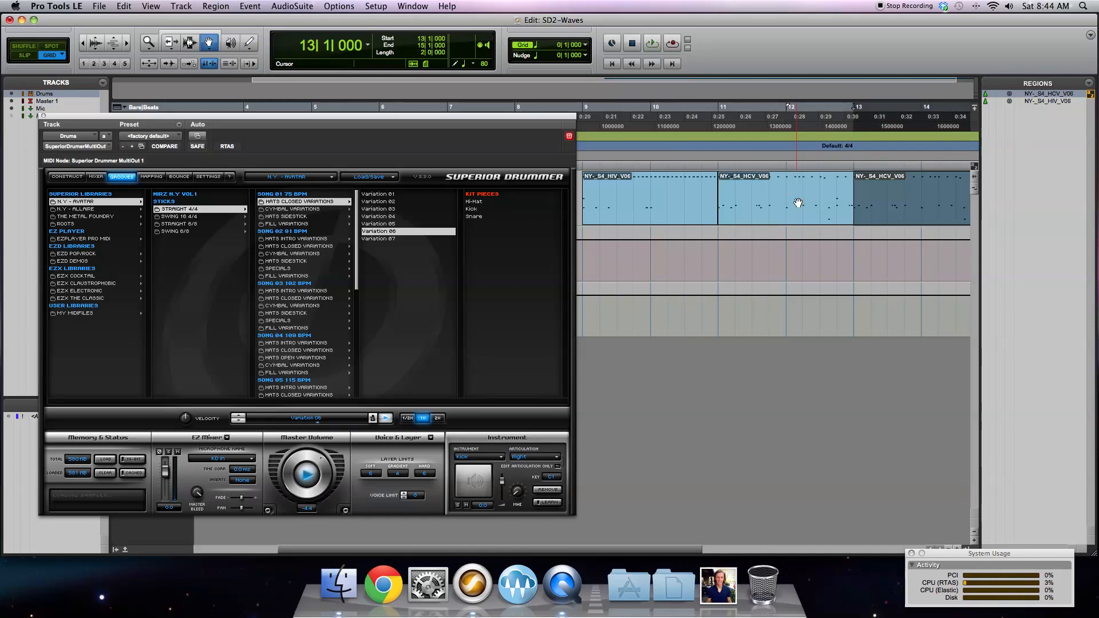
Step: Audition Song 02 Fill Variations 04 and 16, and place Variation 16 on the Drums track at bar 15
scroll(861, 216, right, 3)
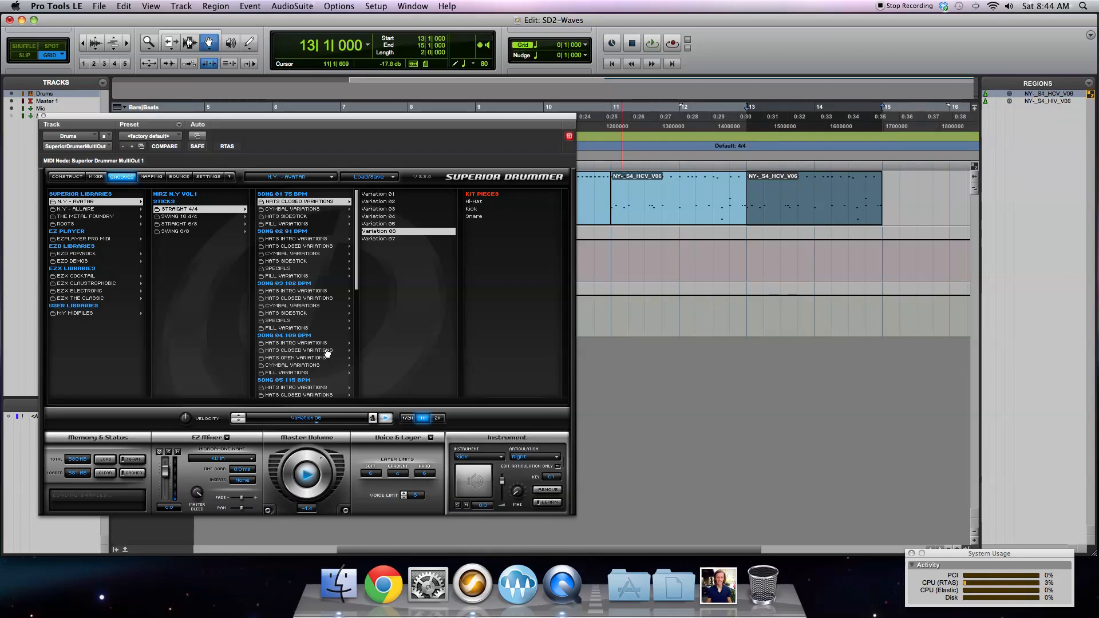
click(305, 329)
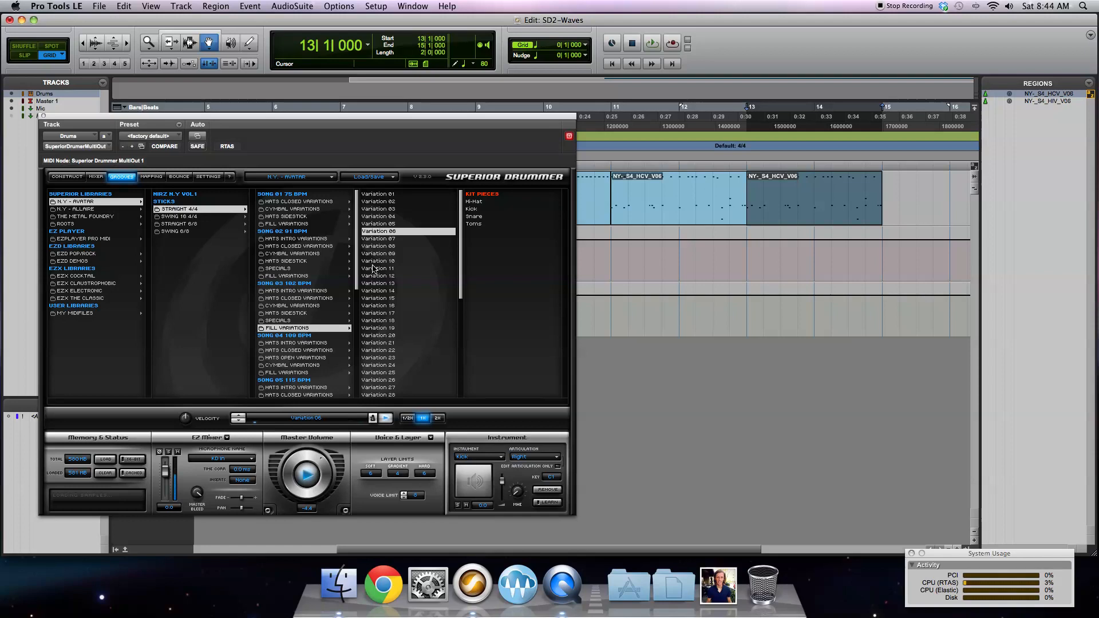
click(291, 276)
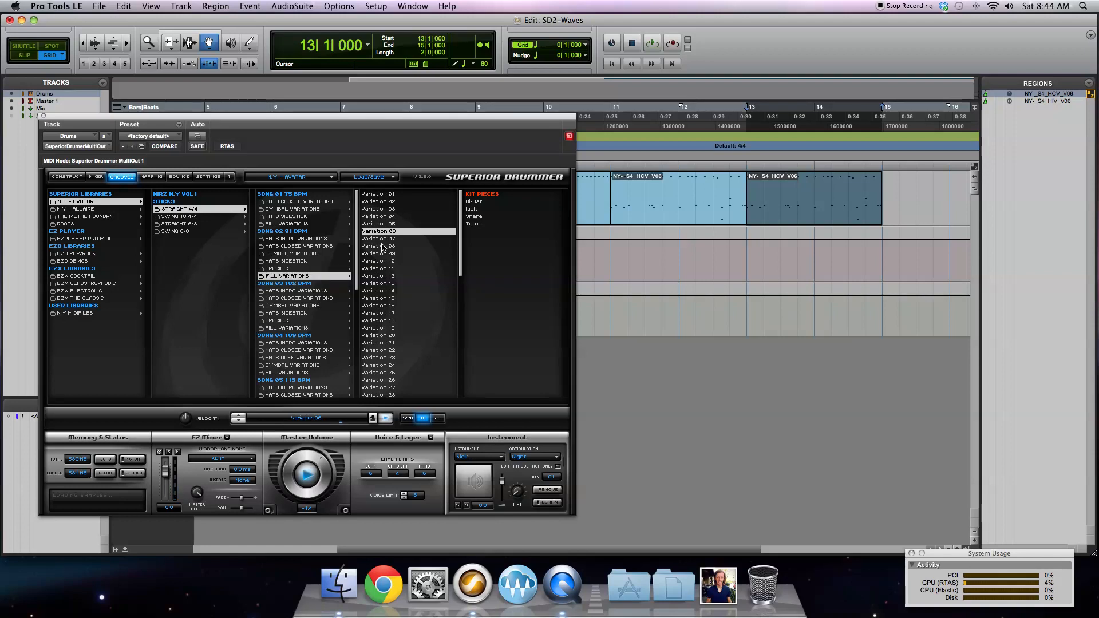
click(391, 216)
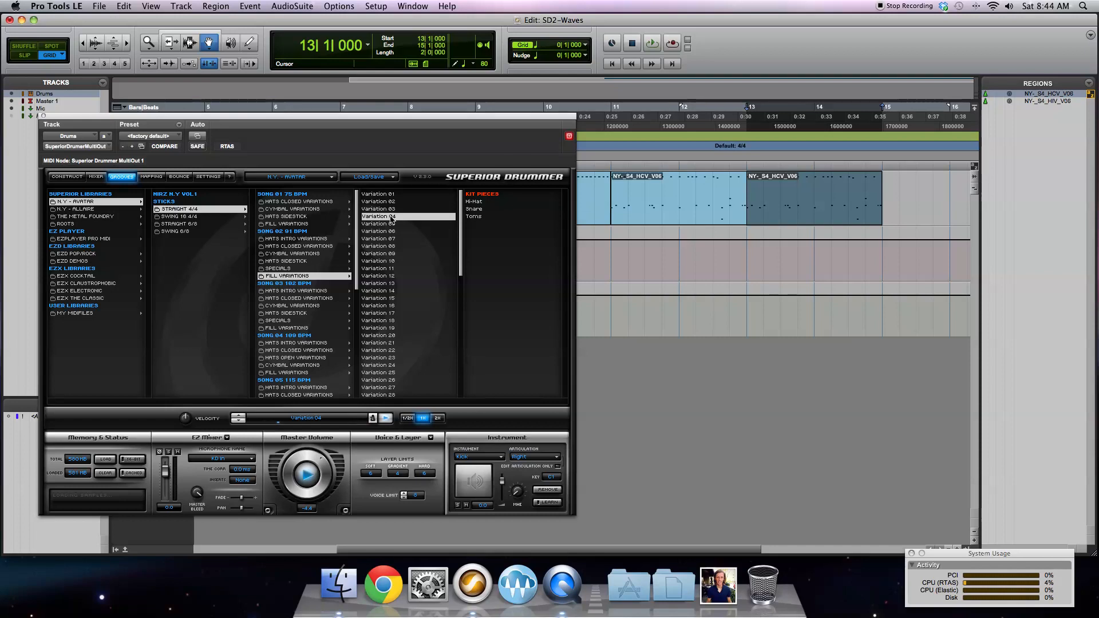
click(392, 306)
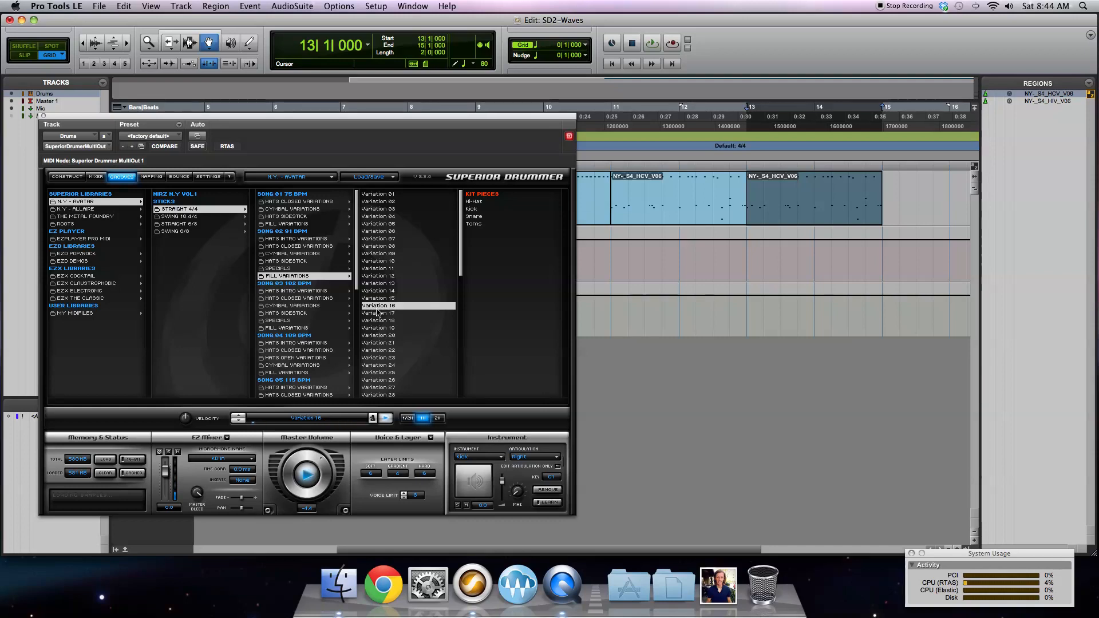
drag(391, 307, 883, 214)
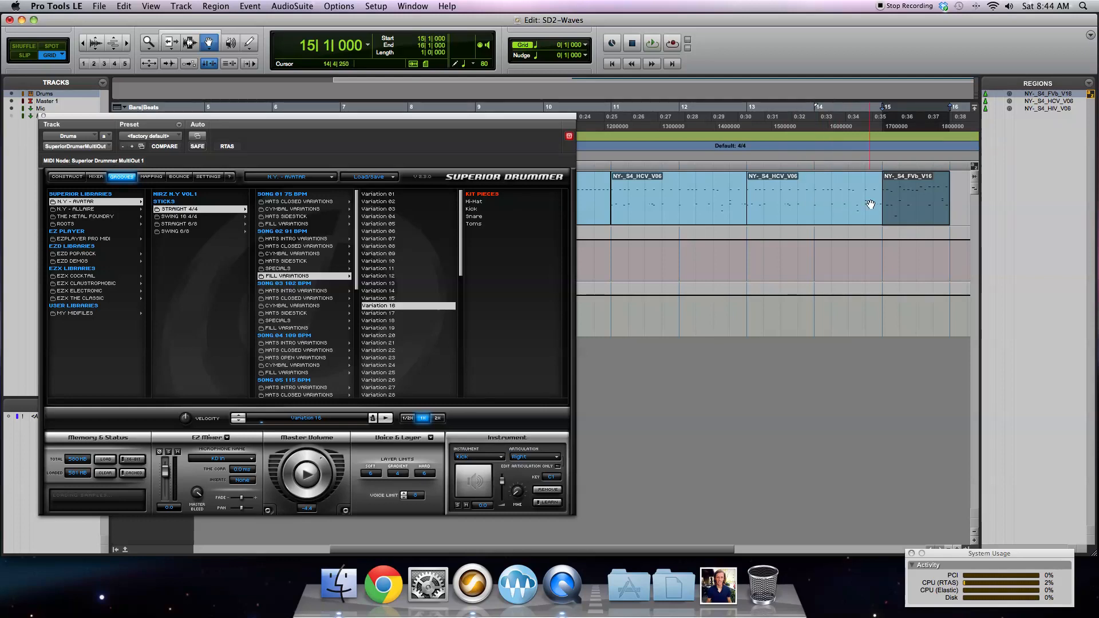
Step: Open the hats-closed region at bar 13 in the MIDI Editor, fit the window on screen, close the drum plug-in and enlarge the notes pane
double_click(843, 208)
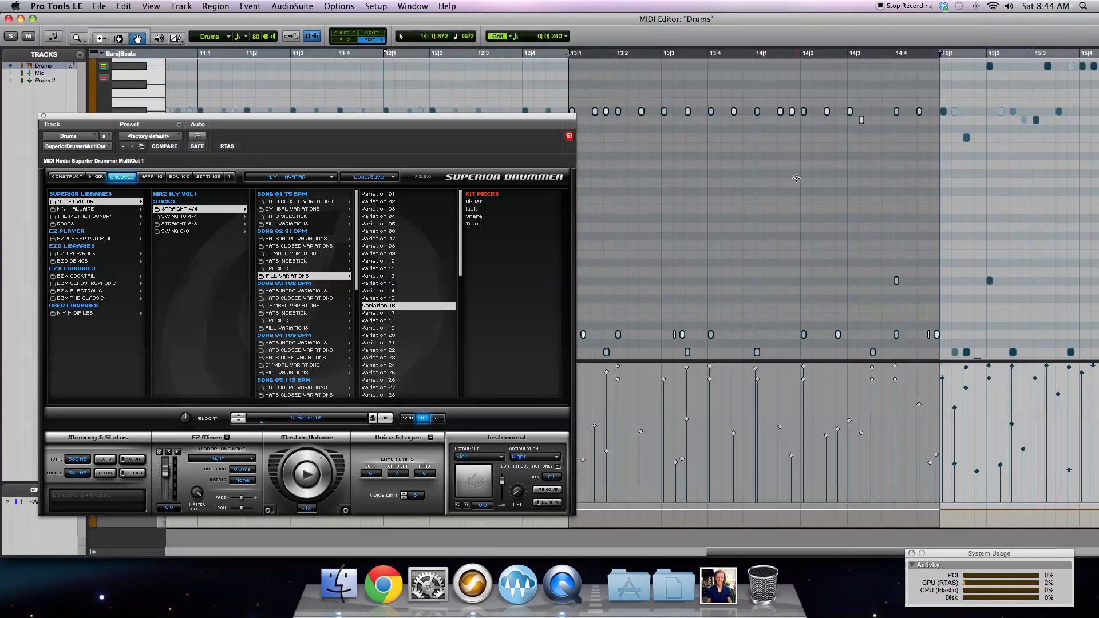
mouse_move(679, 19)
mouse_down()
mouse_move(647, 14)
mouse_move(664, 19)
mouse_up()
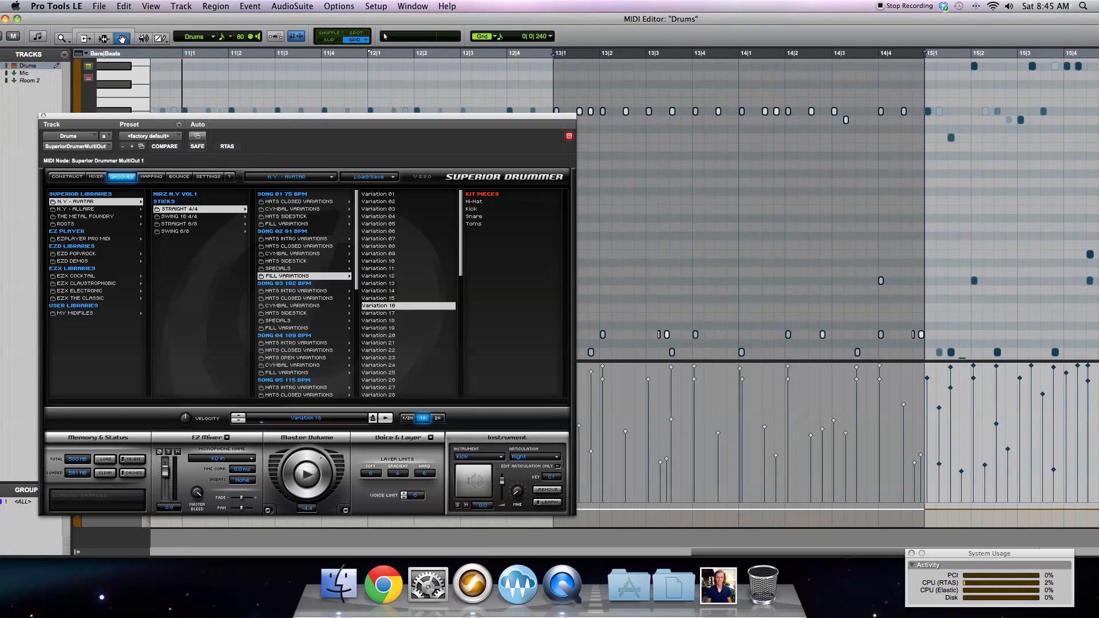
drag(1098, 553, 897, 564)
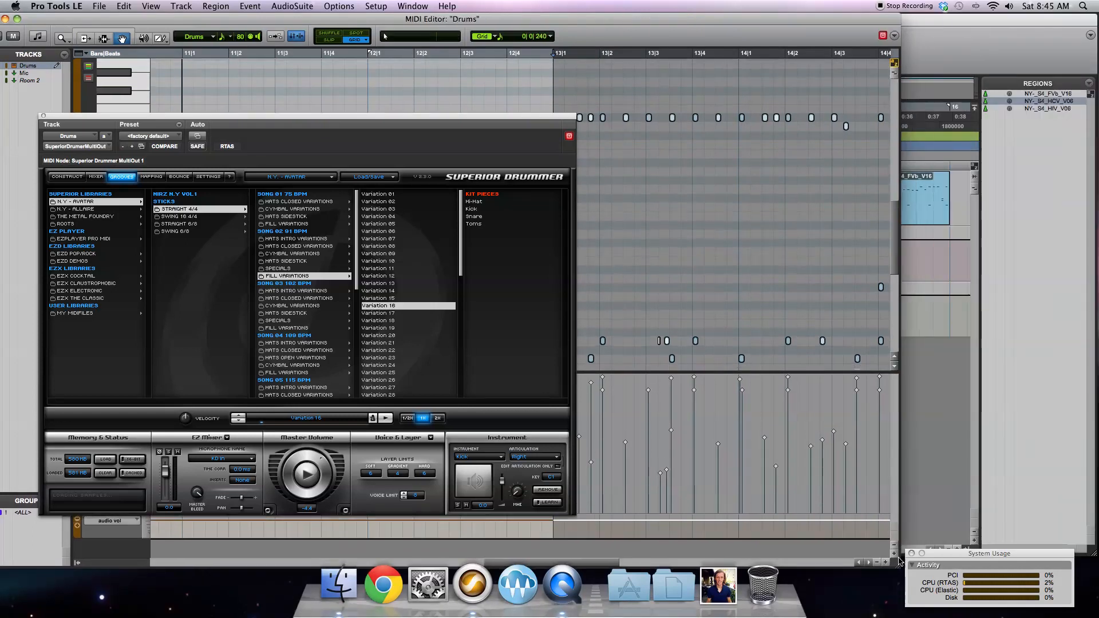
drag(568, 22, 655, 22)
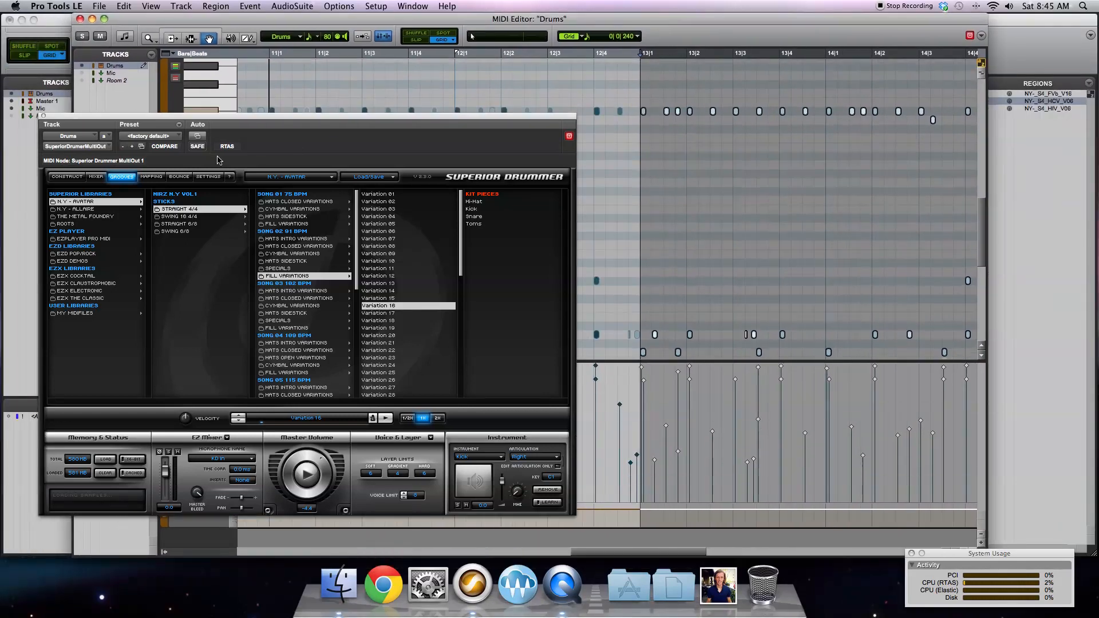
click(43, 116)
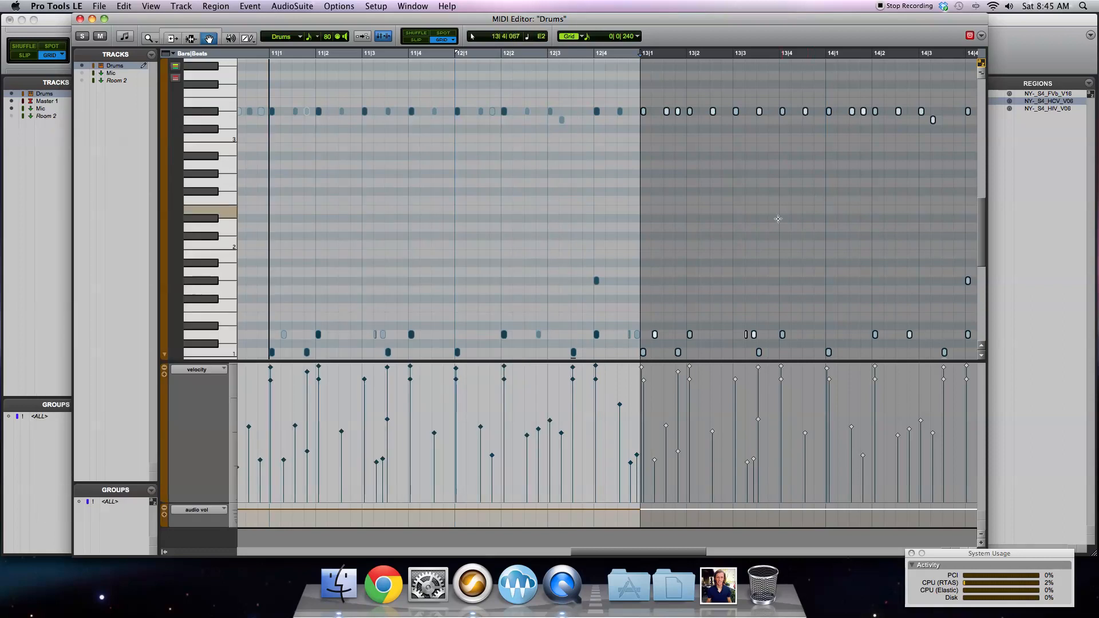
drag(578, 361, 579, 455)
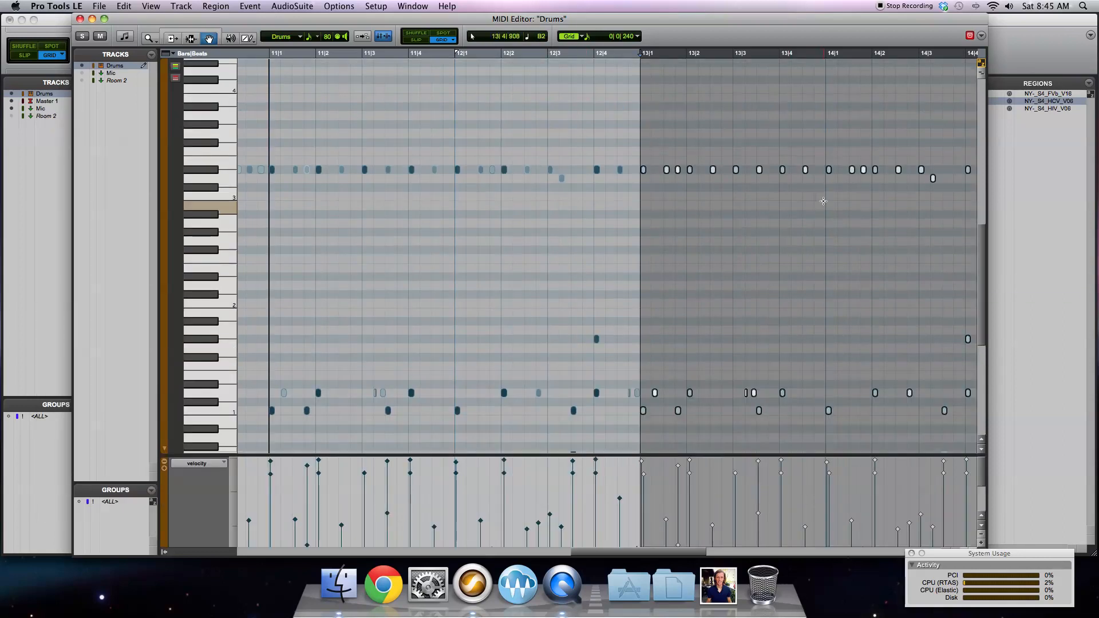
key(r)
key(r)
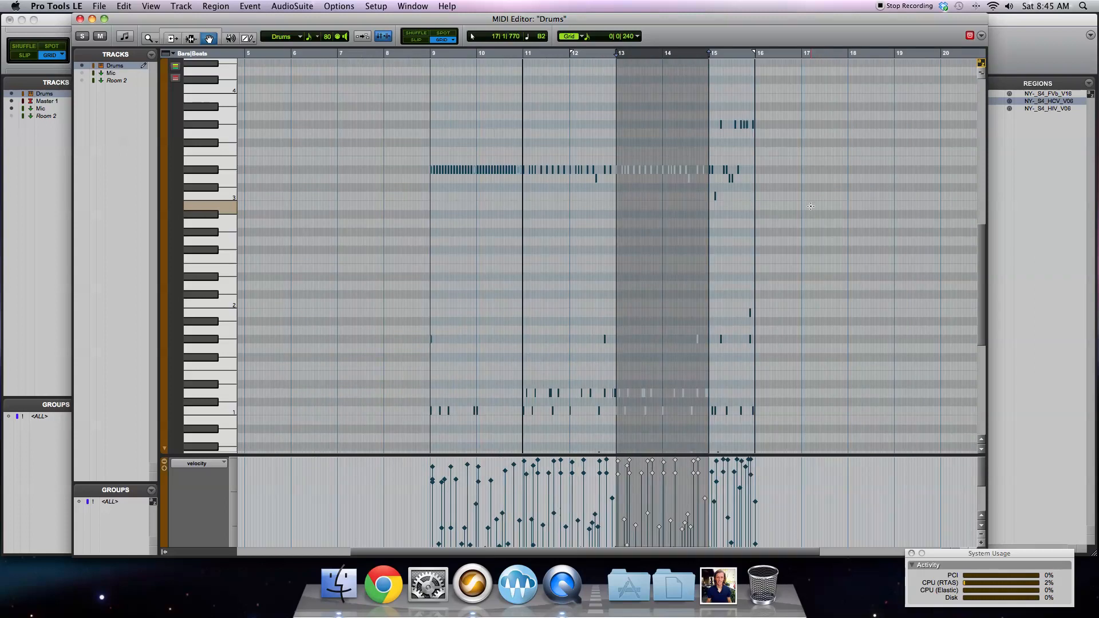
Step: Delete the groove notes in bar 14 and move the fill notes from bar 15 to start at bar 14
key(t)
drag(700, 125, 793, 410)
key(Delete)
drag(771, 289, 894, 69)
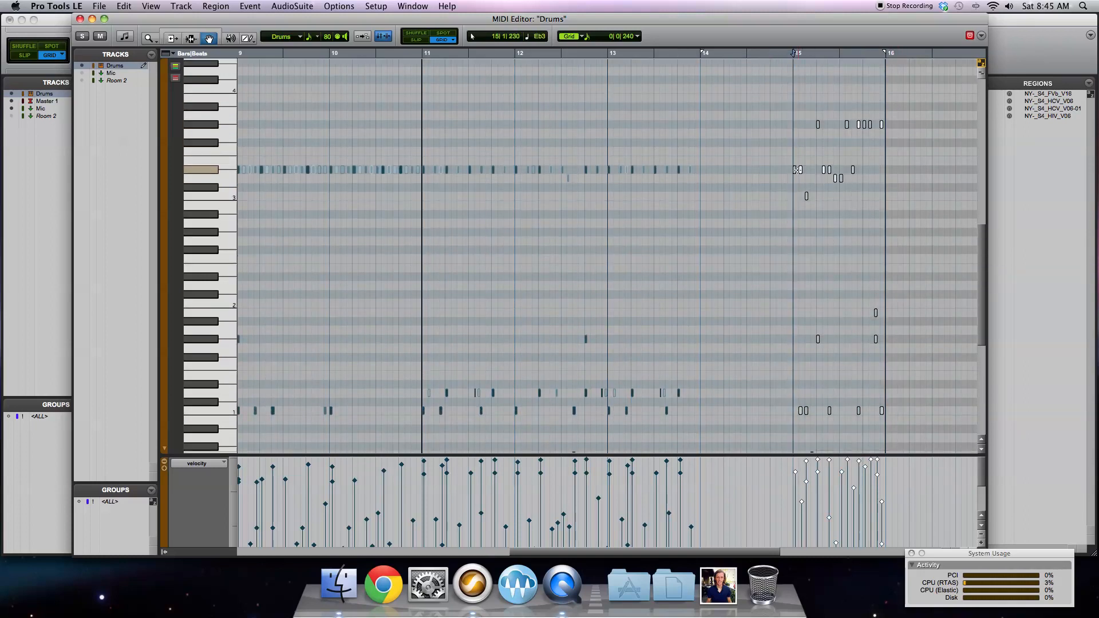
drag(795, 174, 704, 177)
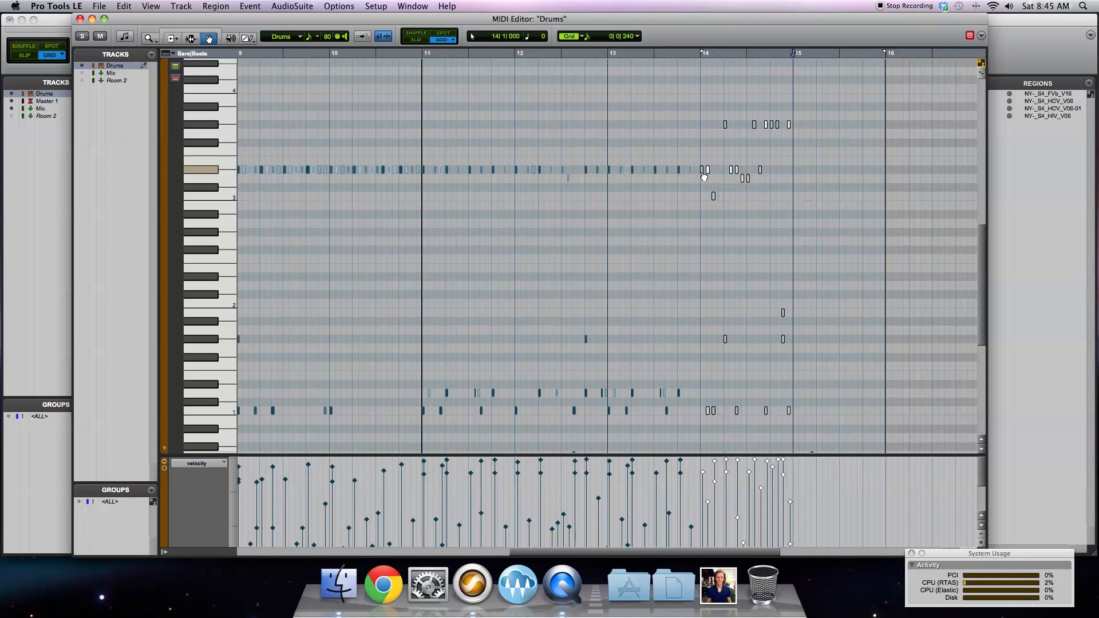
Step: Play back the edited drum part from bar 11, closing the MIDI Editor, and stop playback
click(426, 55)
key(space)
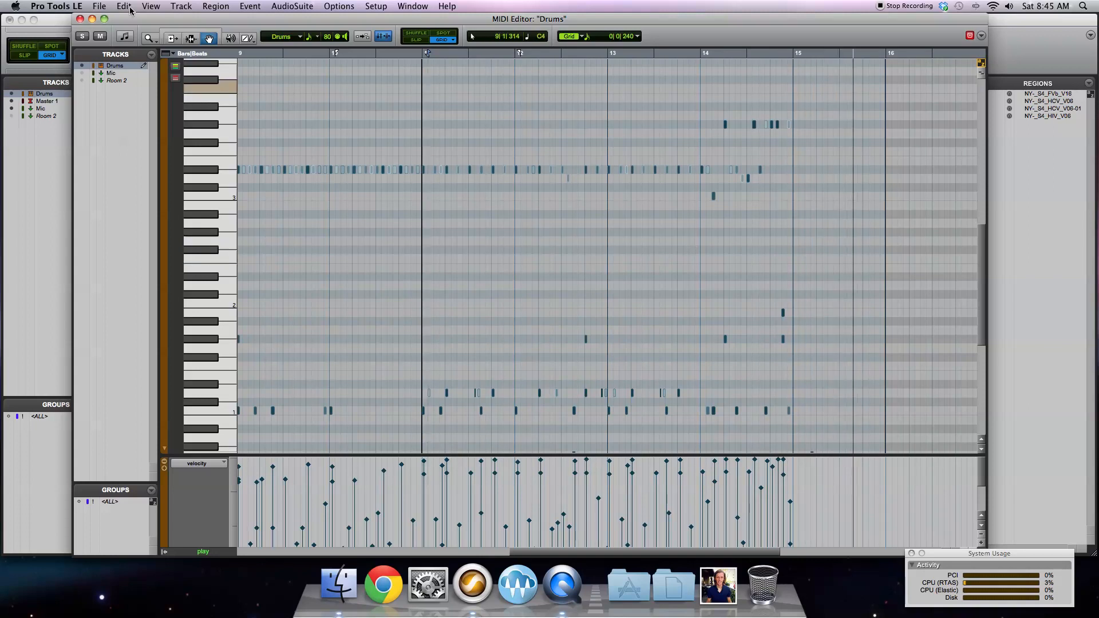
click(80, 20)
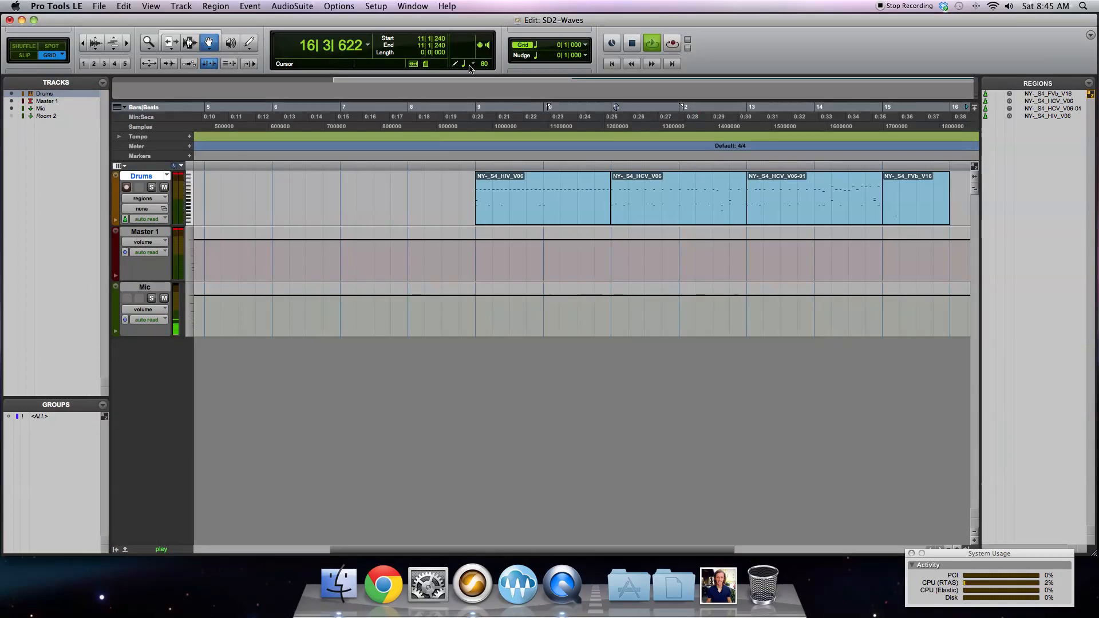
key(space)
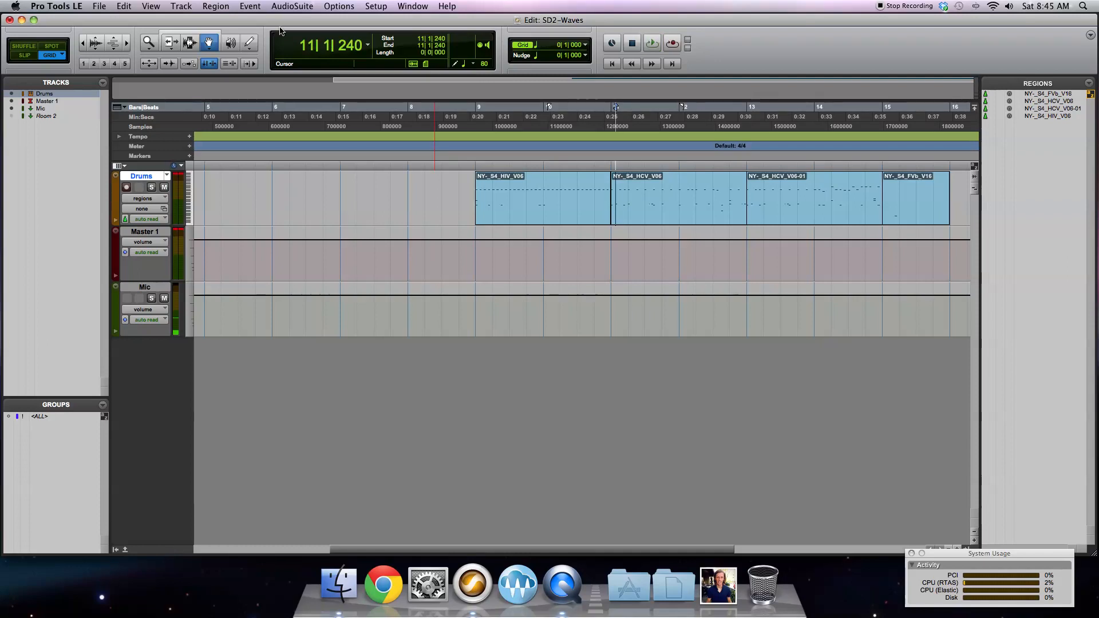
Step: Reopen Superior Drummer from the Drums track in the Mix window and audition Variation 03 of the Song 02 Cymbal Variations
click(338, 6)
mouse_move(415, 6)
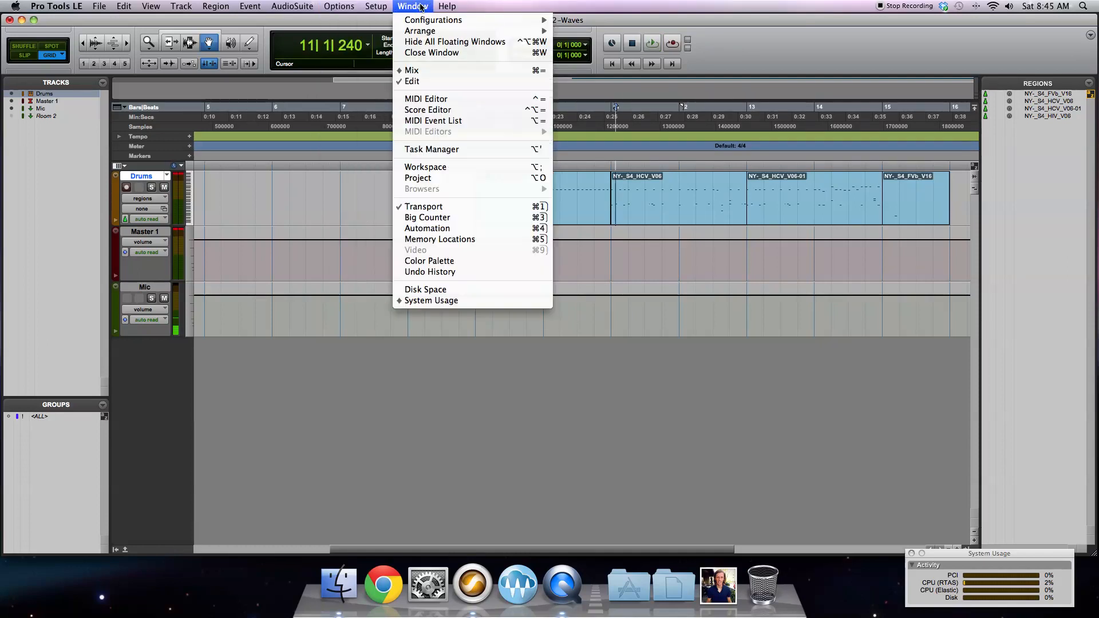
click(413, 70)
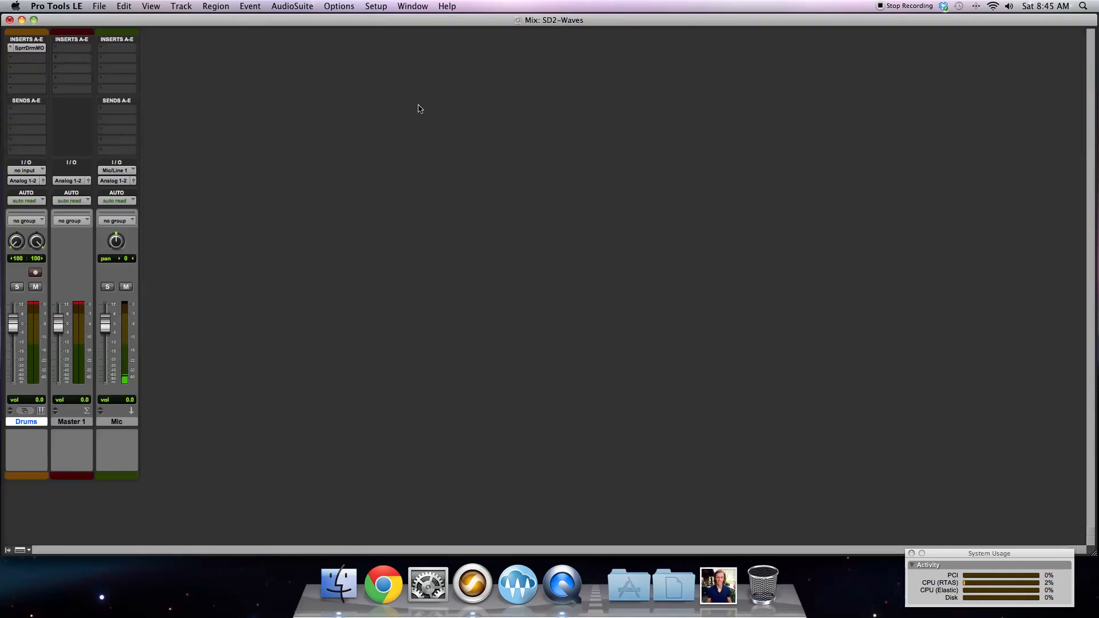
click(30, 49)
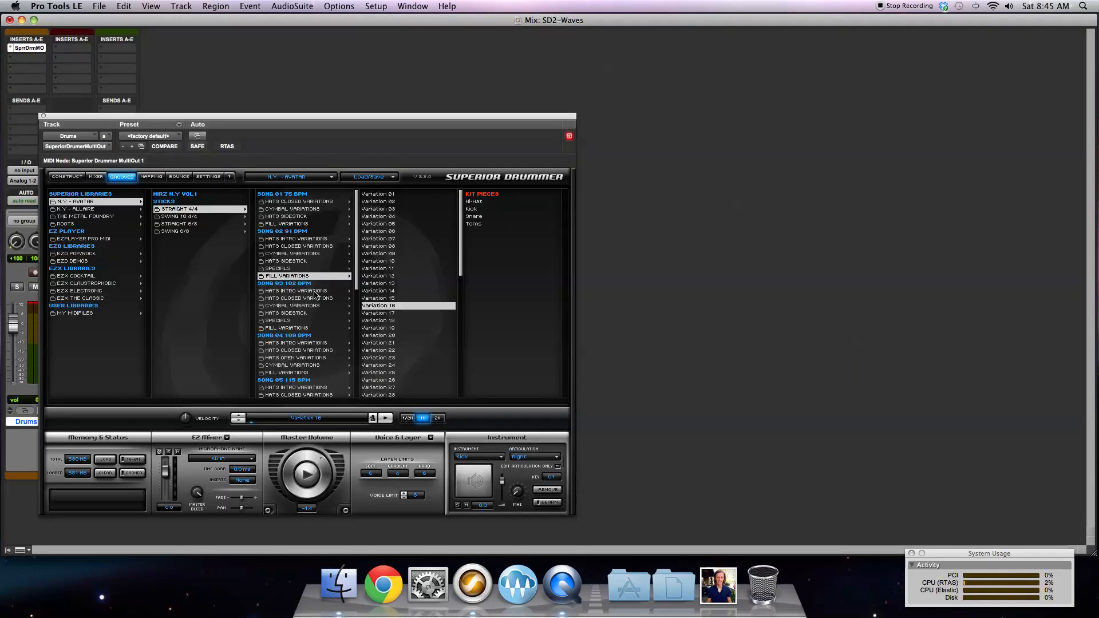
click(309, 253)
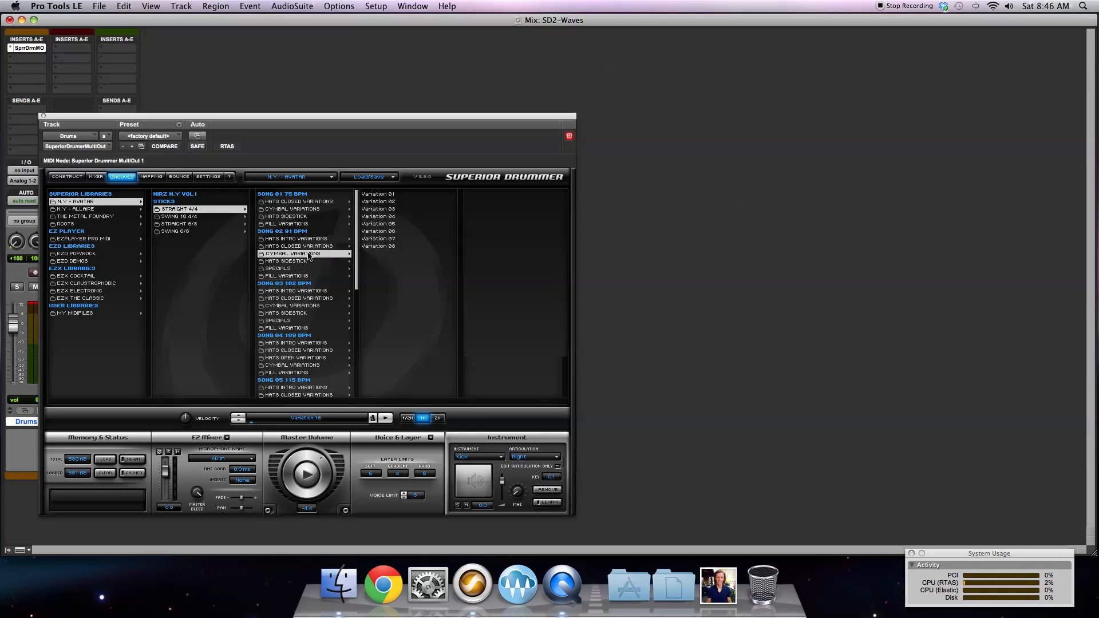
click(382, 209)
click(310, 481)
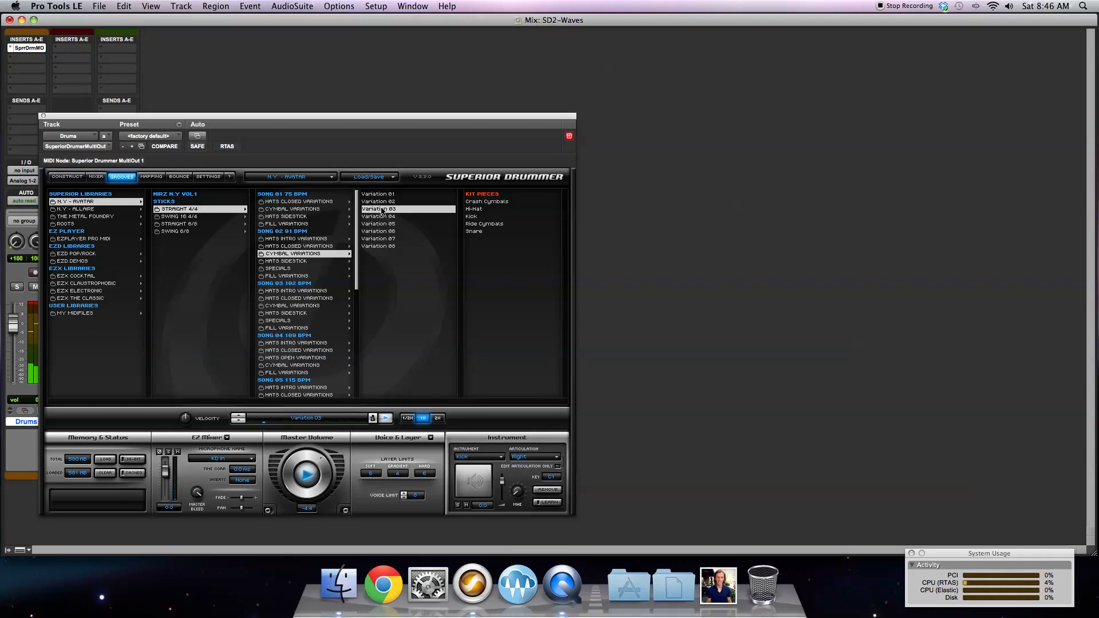
Step: Return to the Edit window and place cymbal Variation 03 on the Drums track at bar 16
click(381, 6)
mouse_move(413, 6)
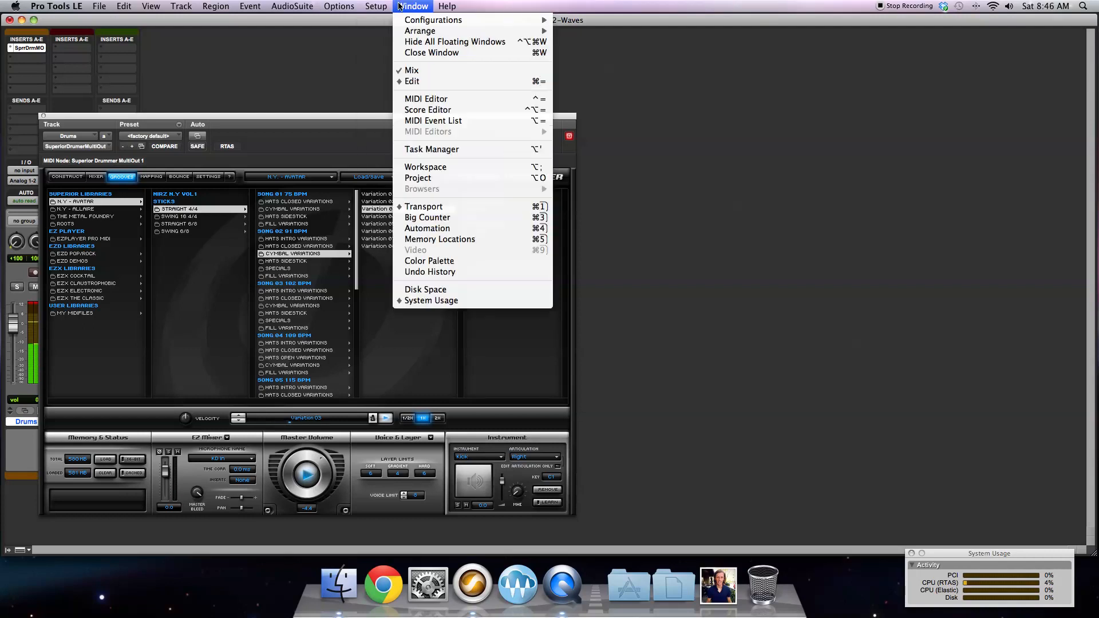
click(413, 81)
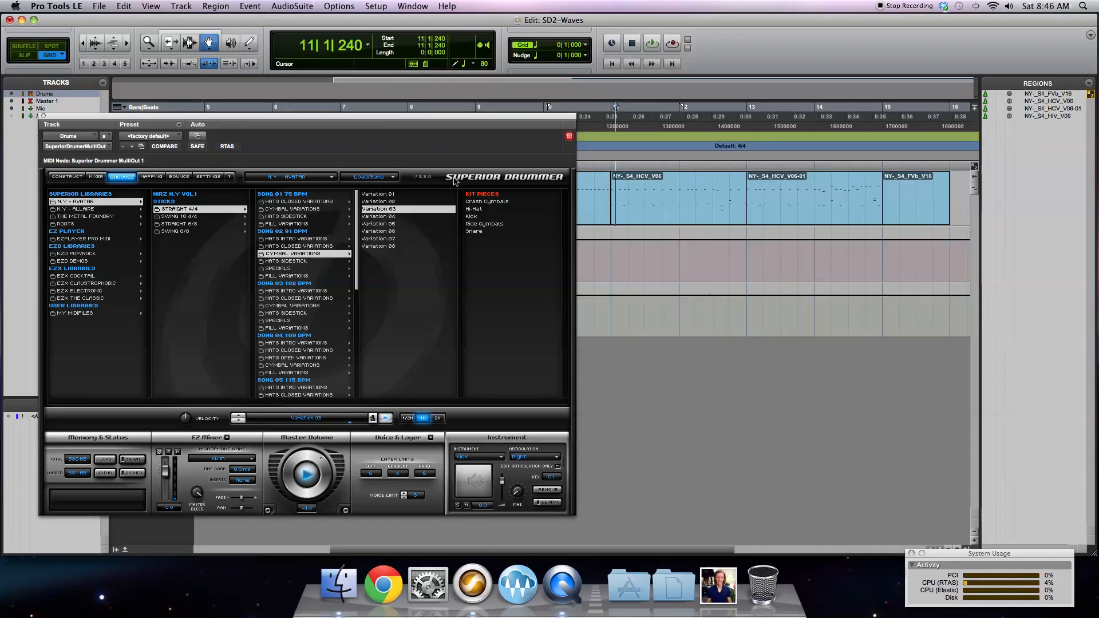
drag(383, 210, 947, 204)
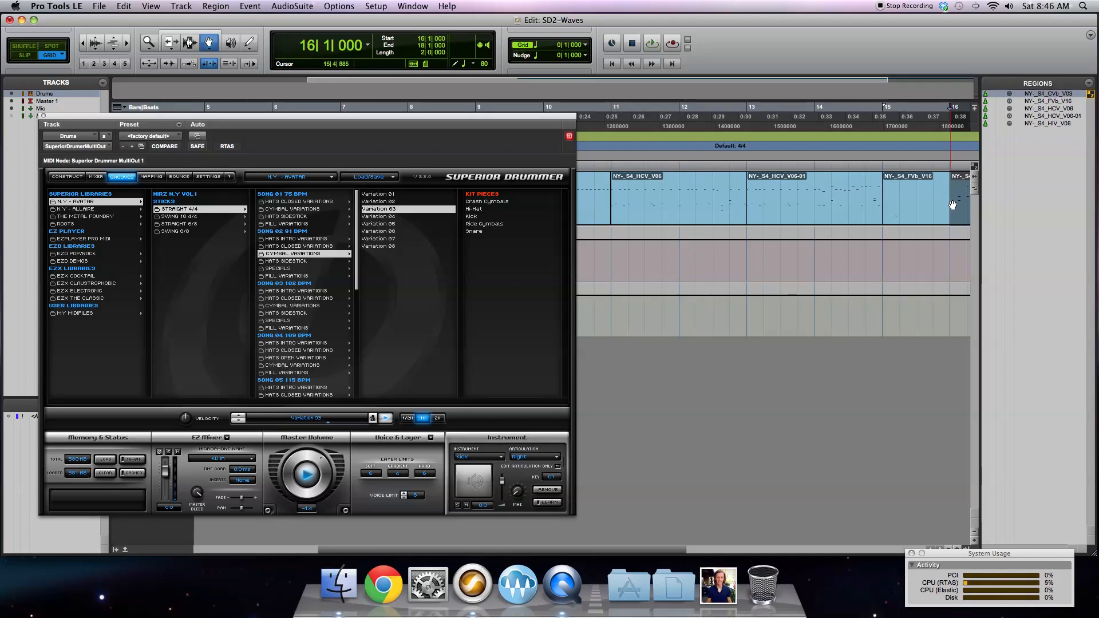
Step: Examine the notes left in the fill region at bar 15 in the MIDI Editor, with the drum plug-in closed
double_click(920, 205)
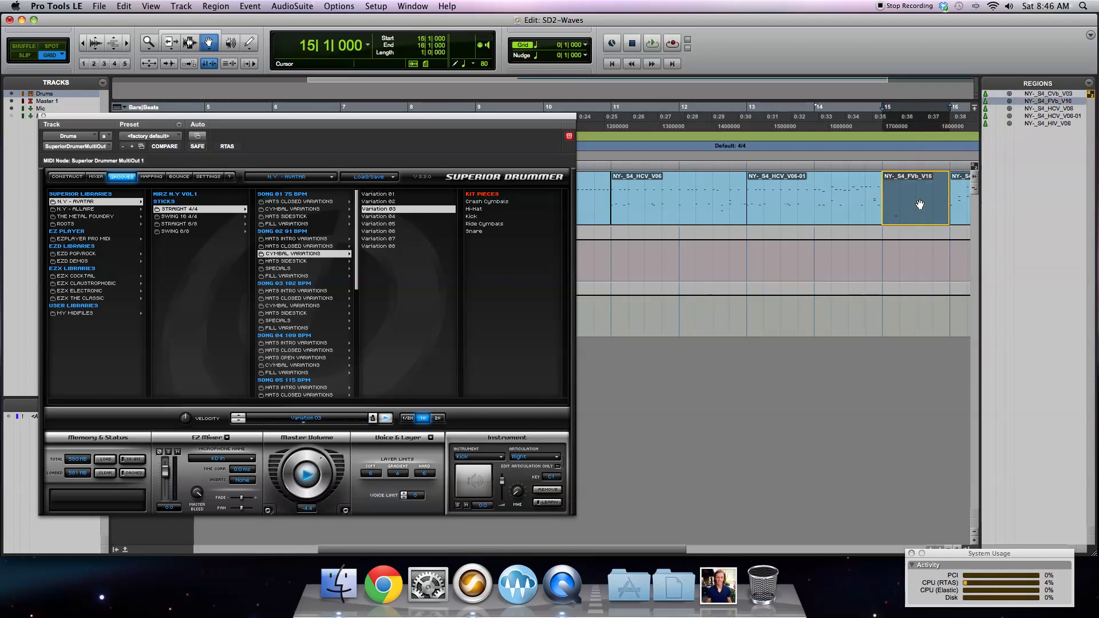
scroll(607, 122, down, 5)
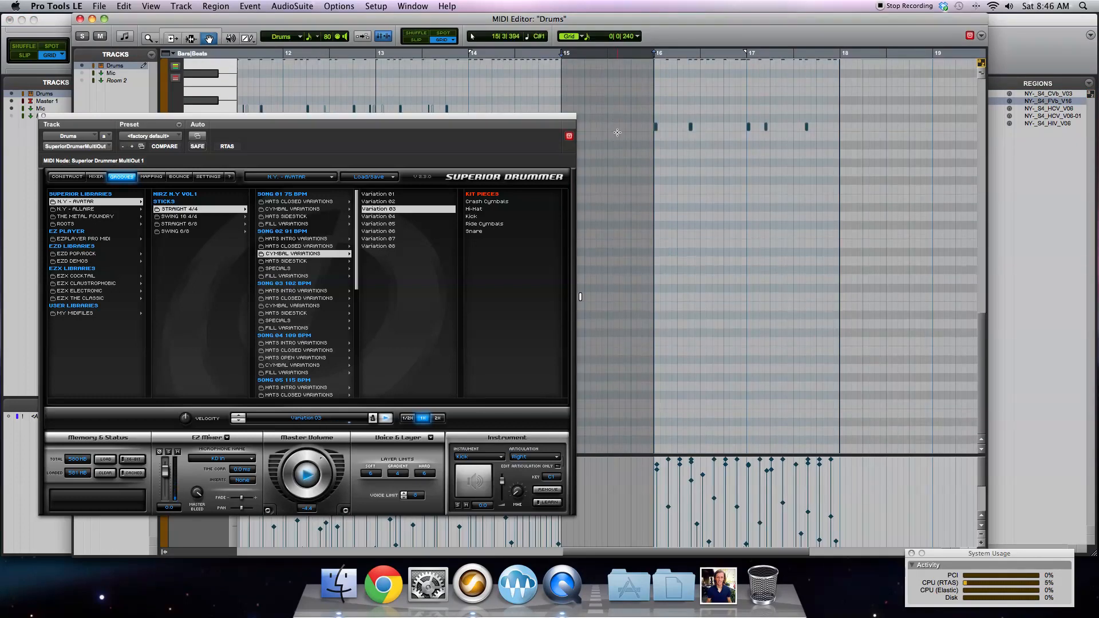
click(43, 117)
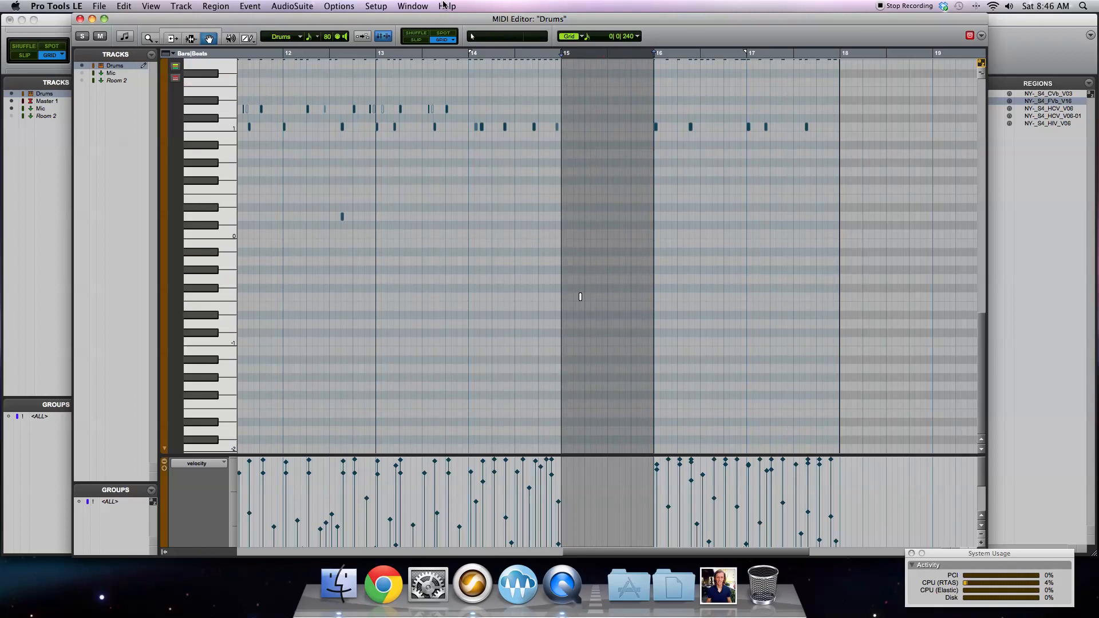
Step: Stop the groove preview in Superior Drummer, close the plug-in and return to the Edit window
click(413, 5)
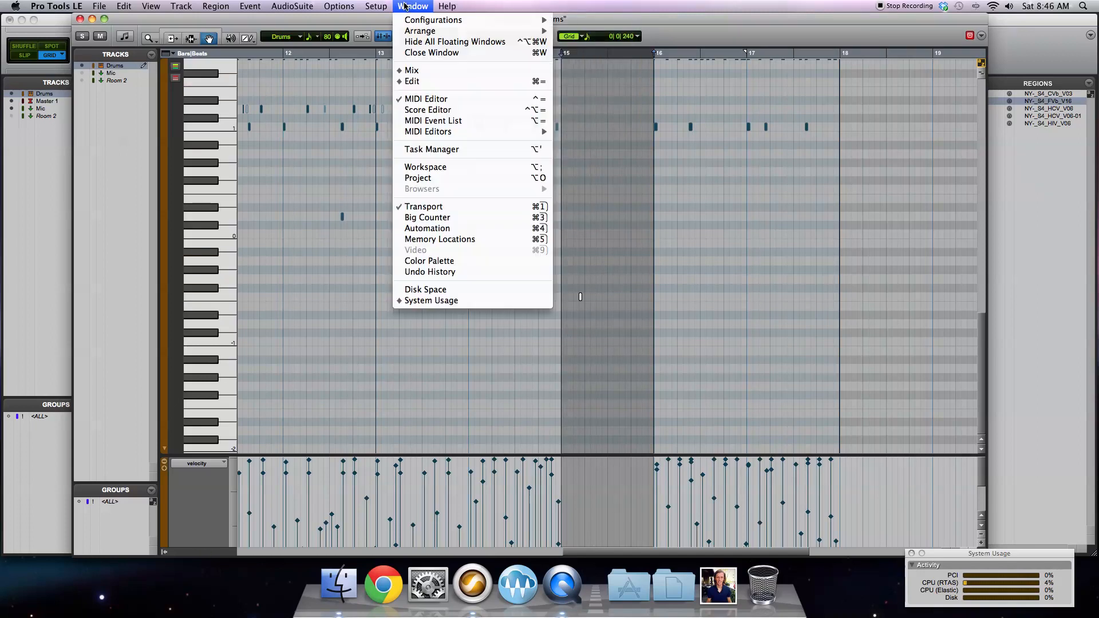
click(424, 75)
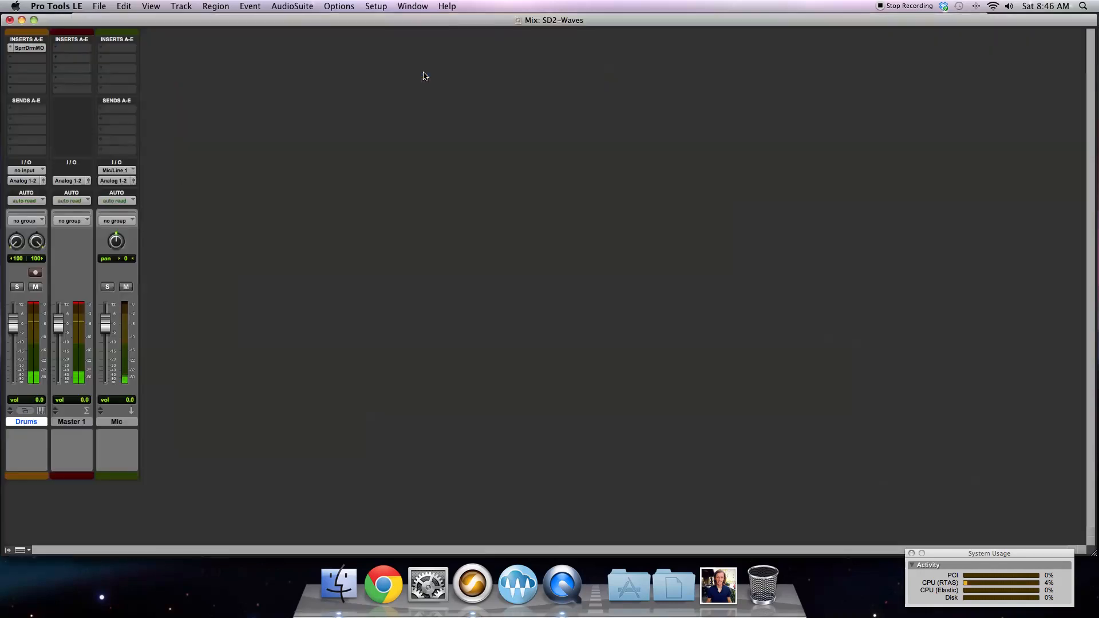
click(29, 48)
click(313, 476)
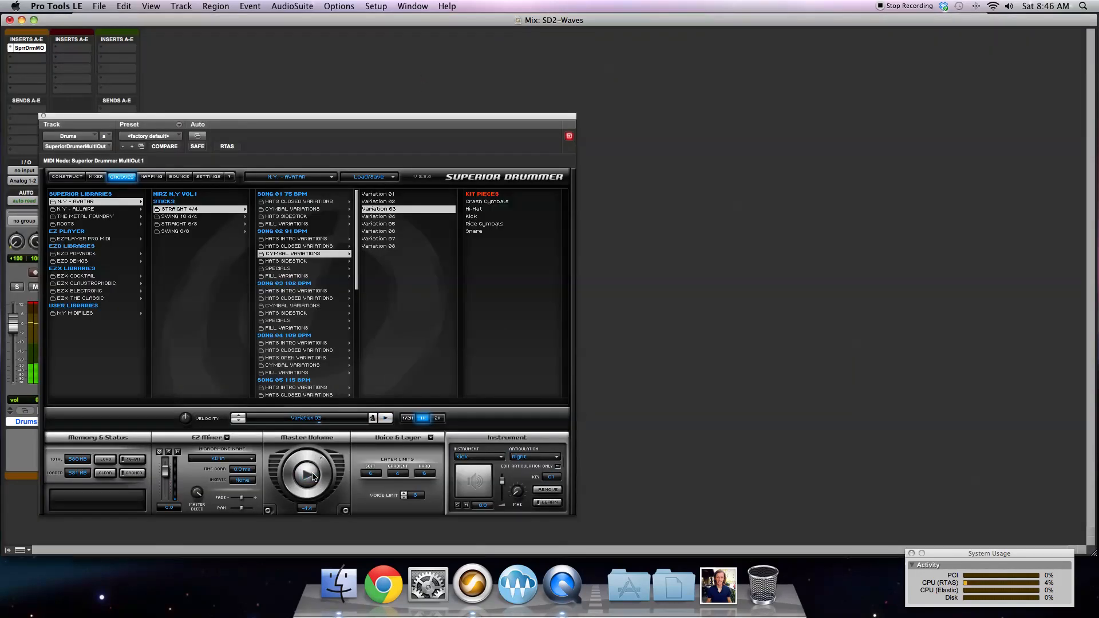
click(41, 117)
click(398, 5)
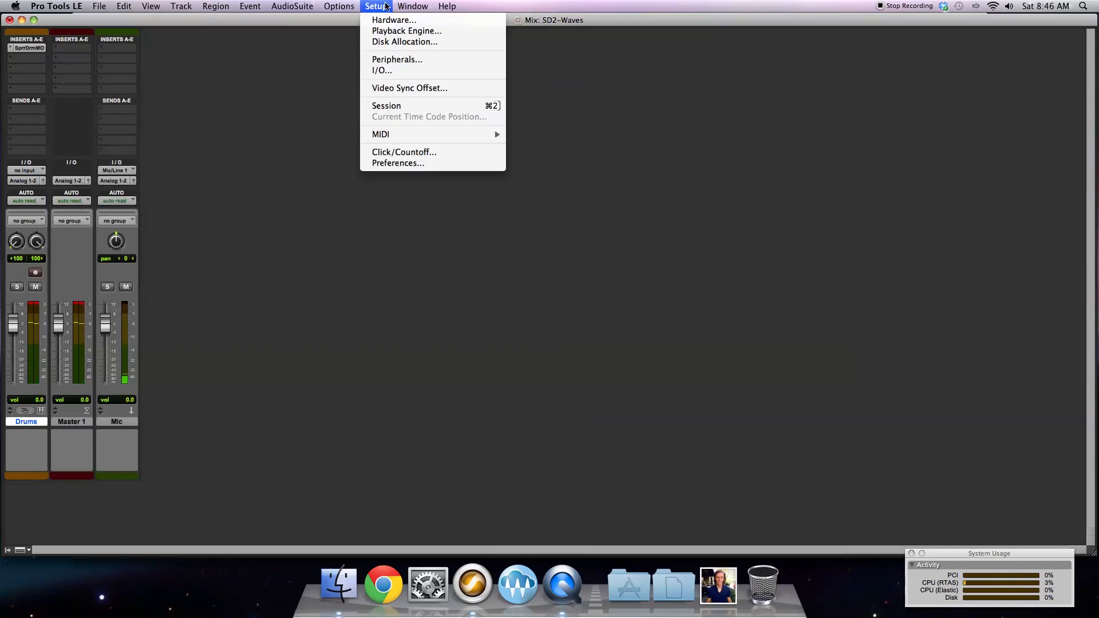
mouse_move(413, 5)
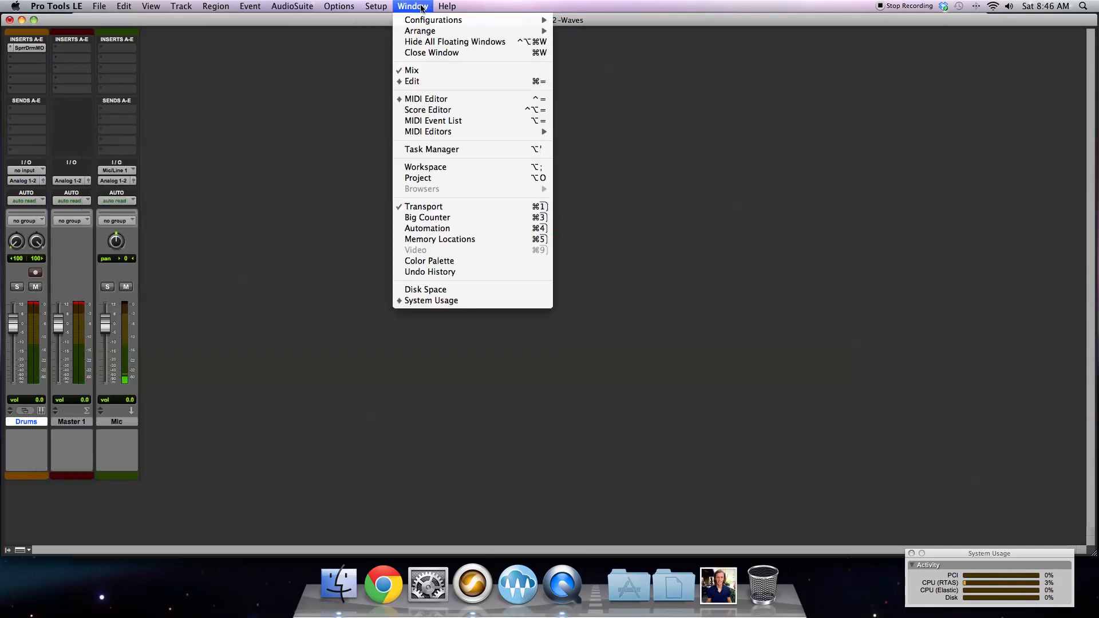
click(417, 75)
click(380, 5)
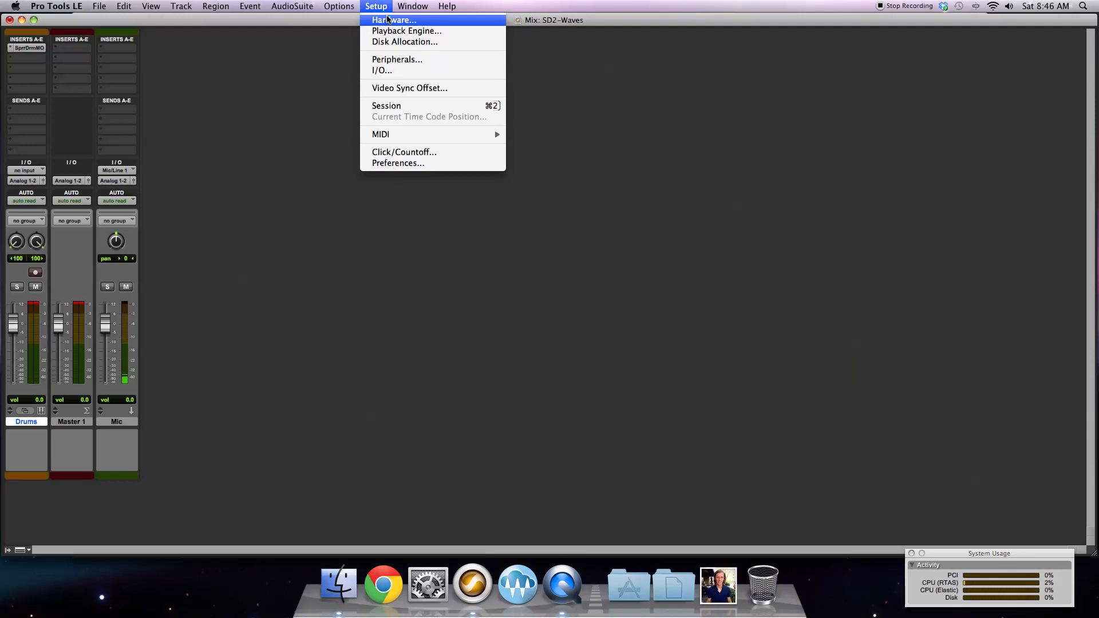
mouse_move(408, 6)
click(421, 81)
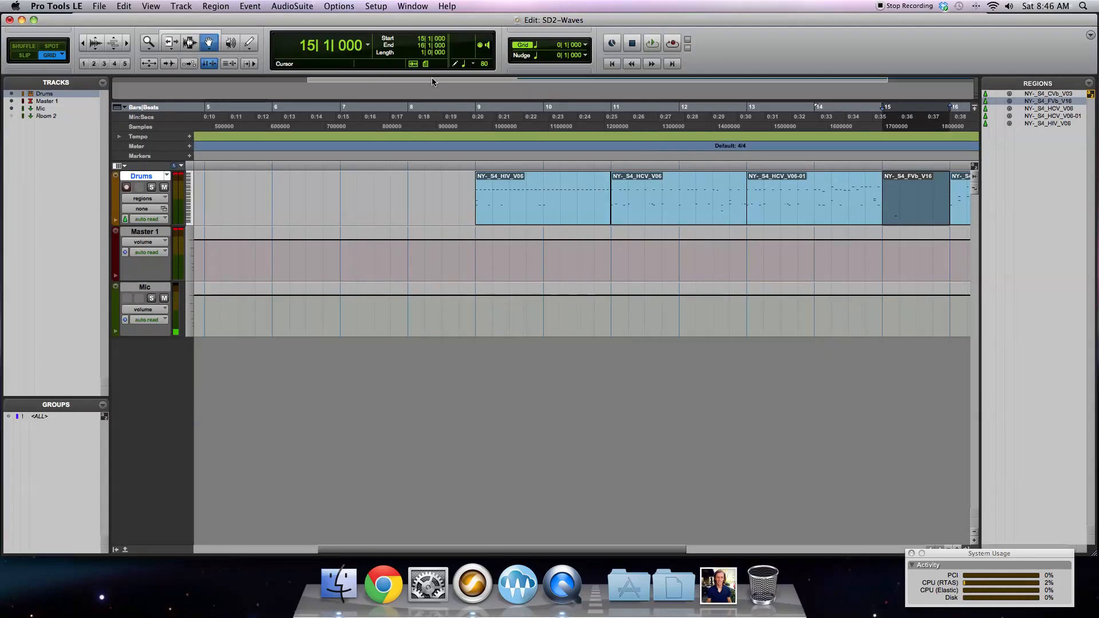
Step: Delete the leftover fill region at bar 15 and move the cymbal variation region to start at bar 15
key(Delete)
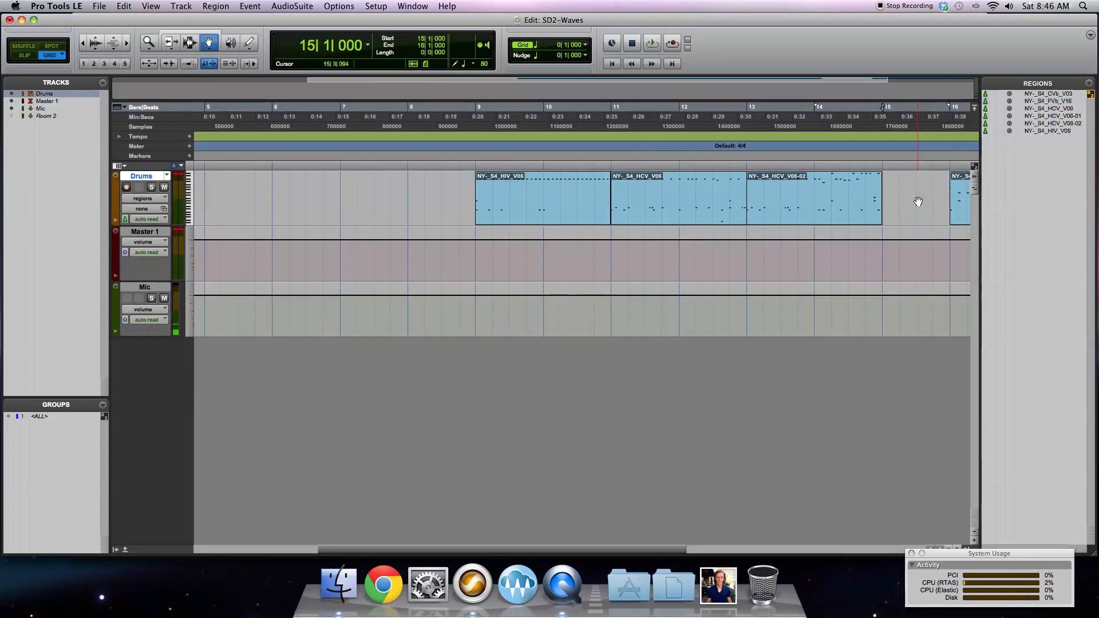
drag(949, 199, 910, 202)
Step: Duplicate the cymbal variation region to bar 17 on the Drums track
scroll(910, 200, right, 5)
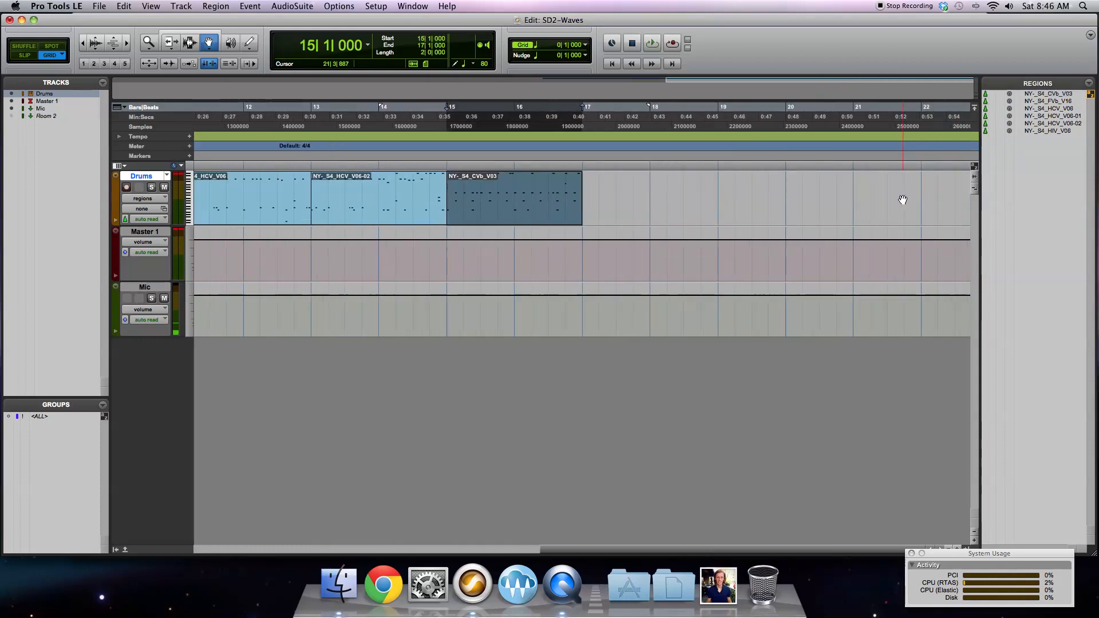
key(super+d)
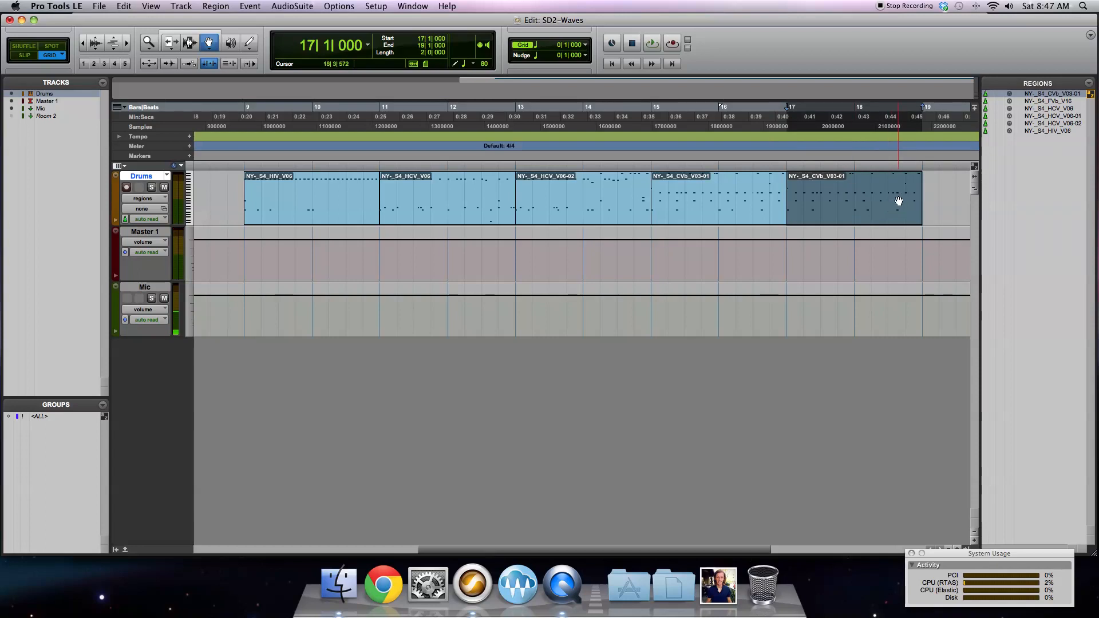
Step: Open Superior Drummer from the Mix window and audition fill Variations 11 and 10 of the Song 01 75 BPM grooves
click(412, 6)
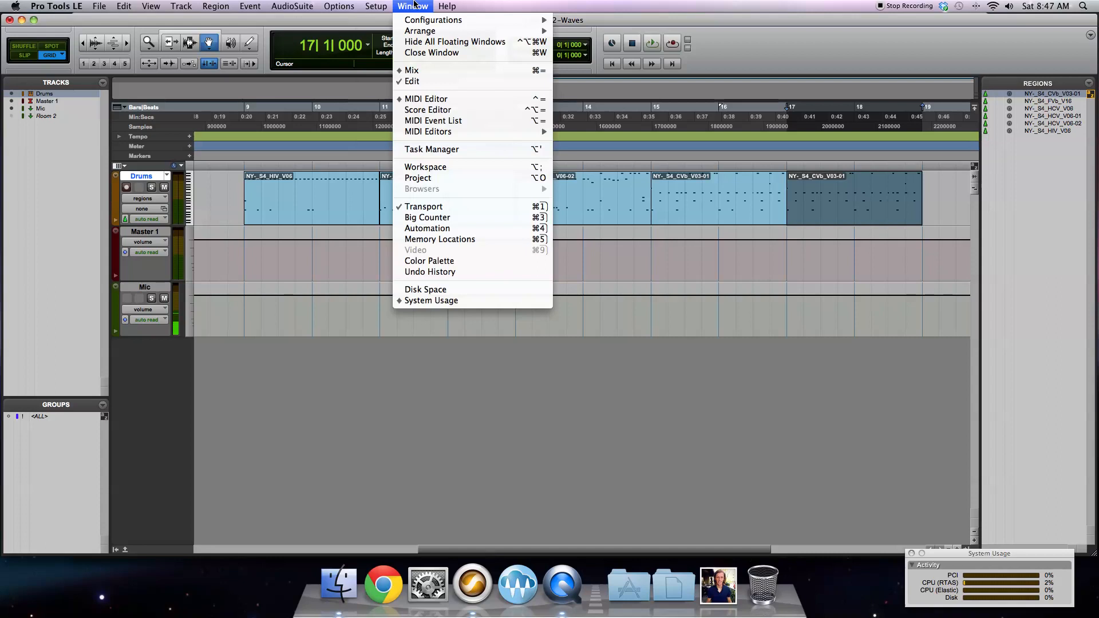
click(411, 69)
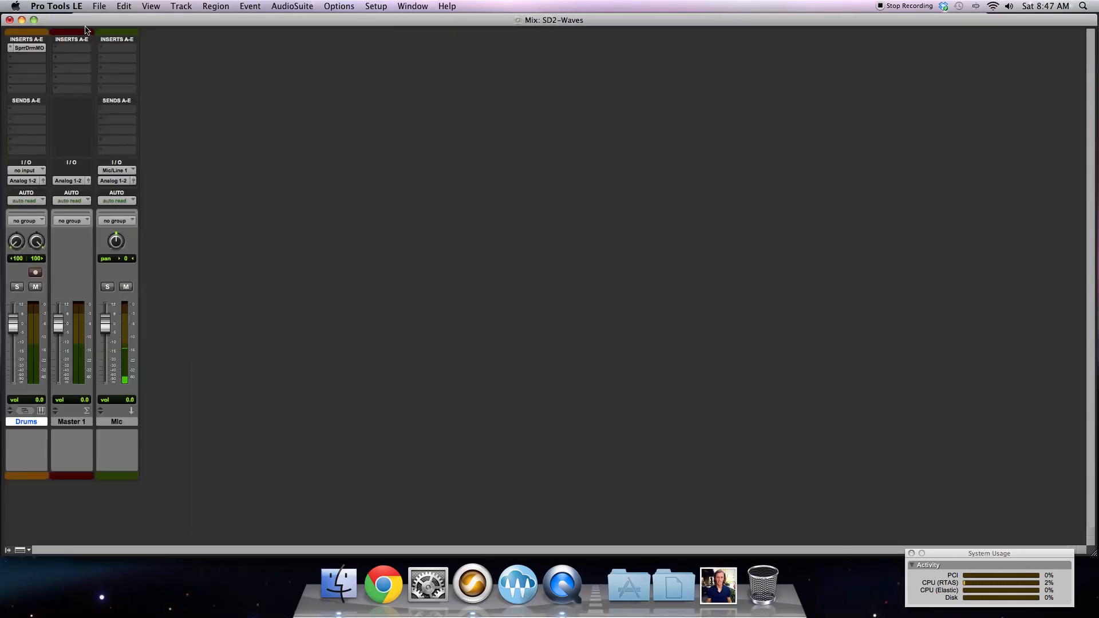
click(29, 49)
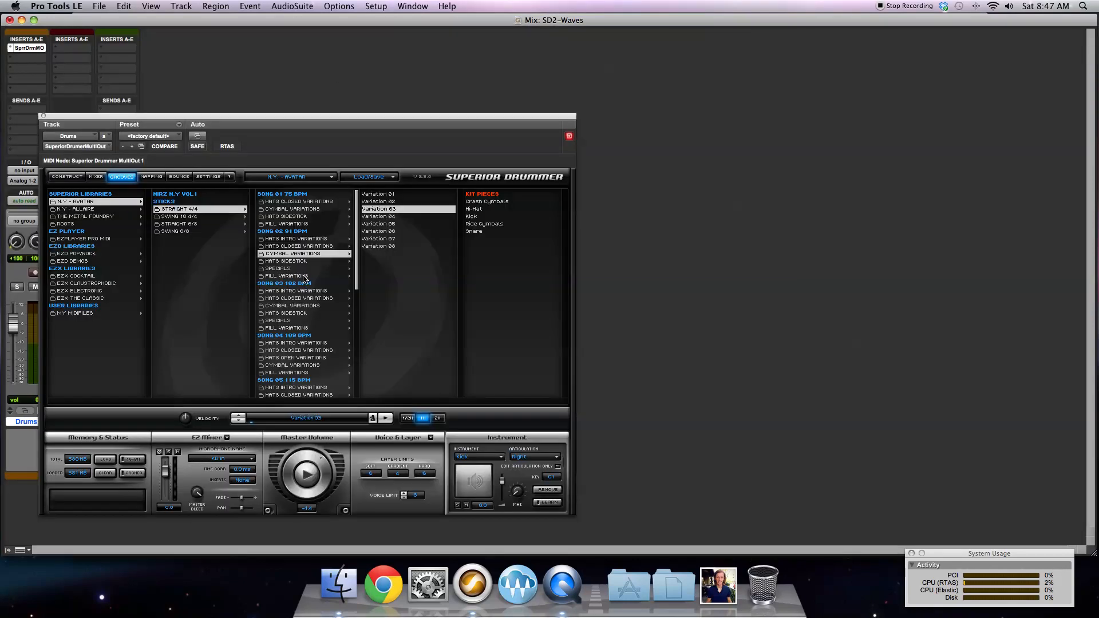
click(303, 225)
click(392, 269)
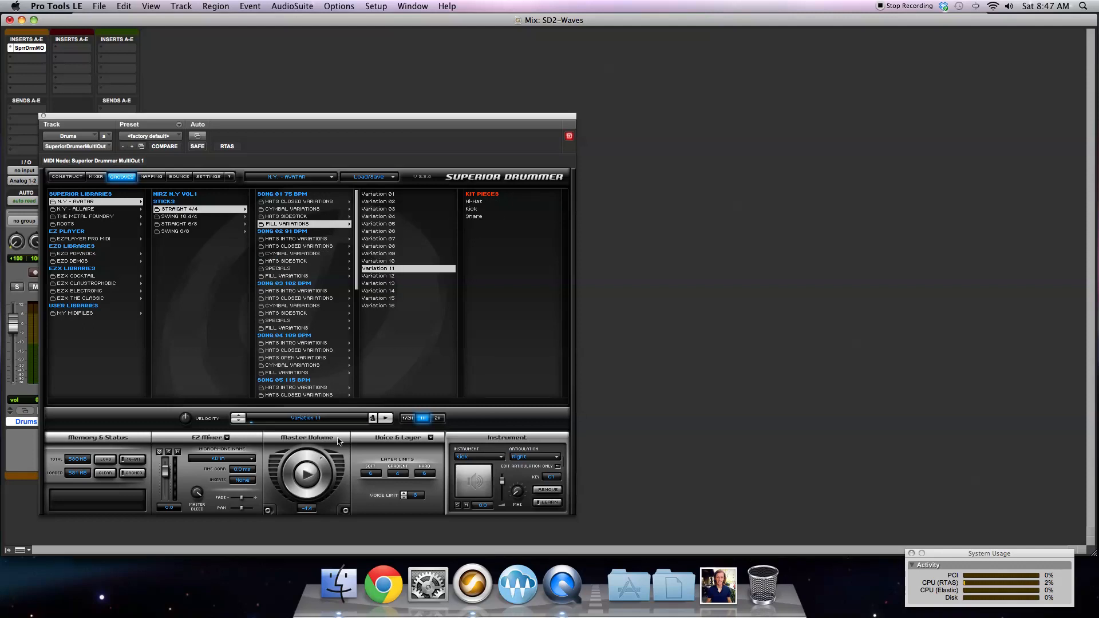
click(306, 476)
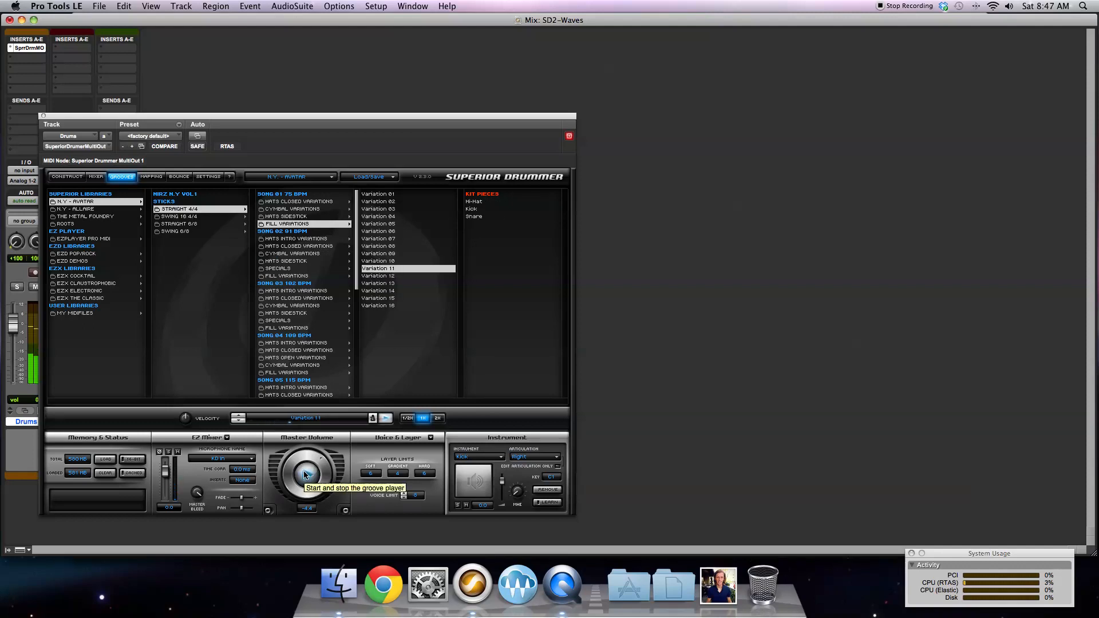
click(388, 261)
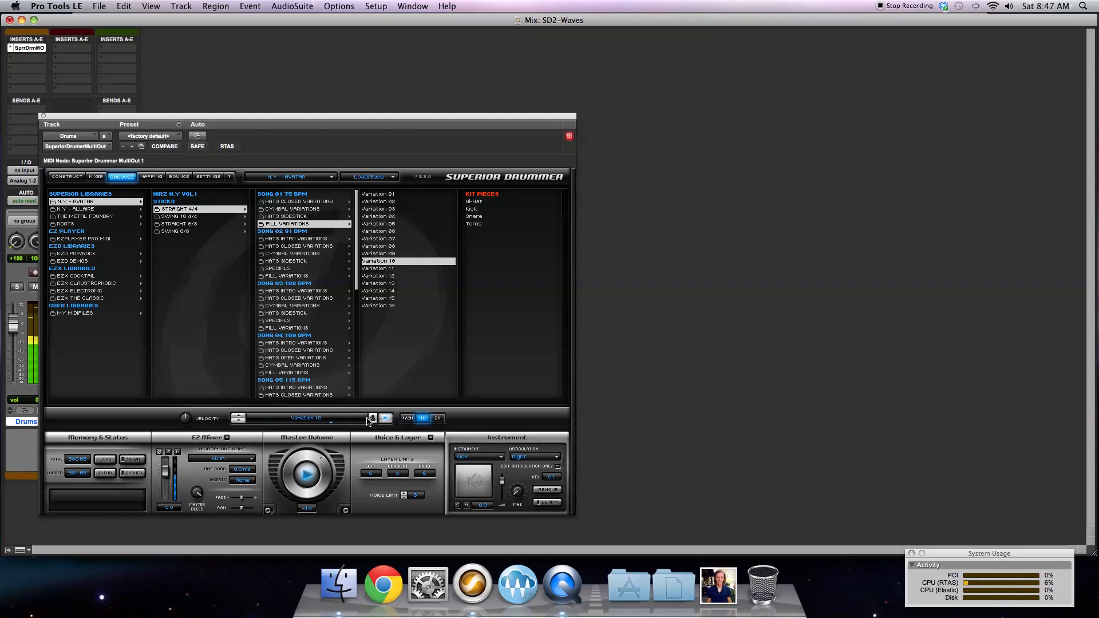
click(304, 485)
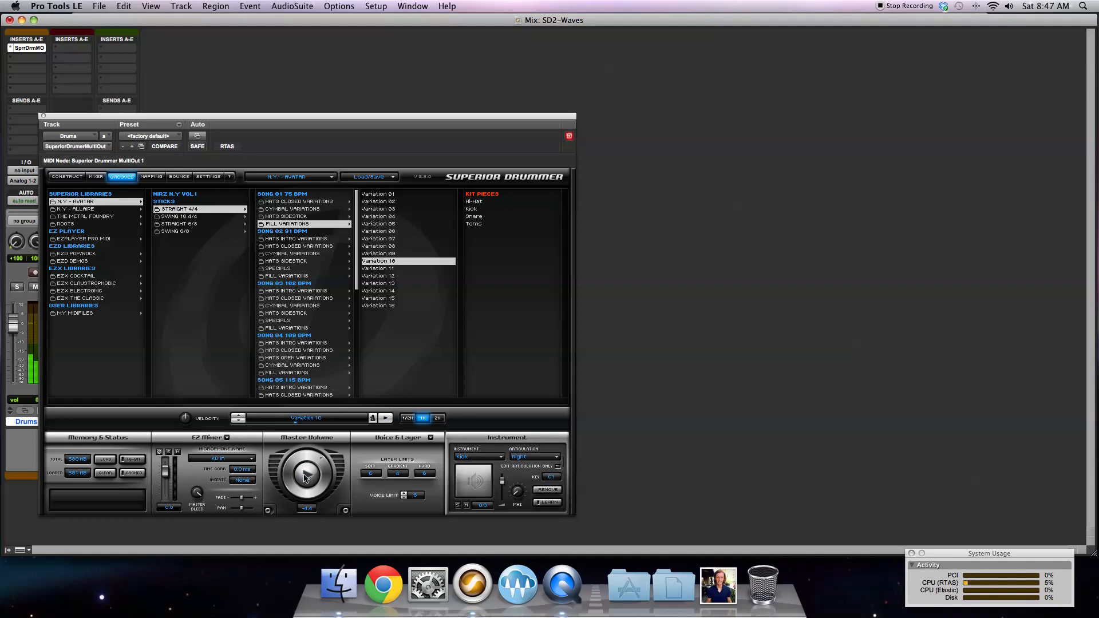
Step: Place the Variation 10 fill at bar 19 on the Drums track in the Edit window and close the plug-in
click(420, 6)
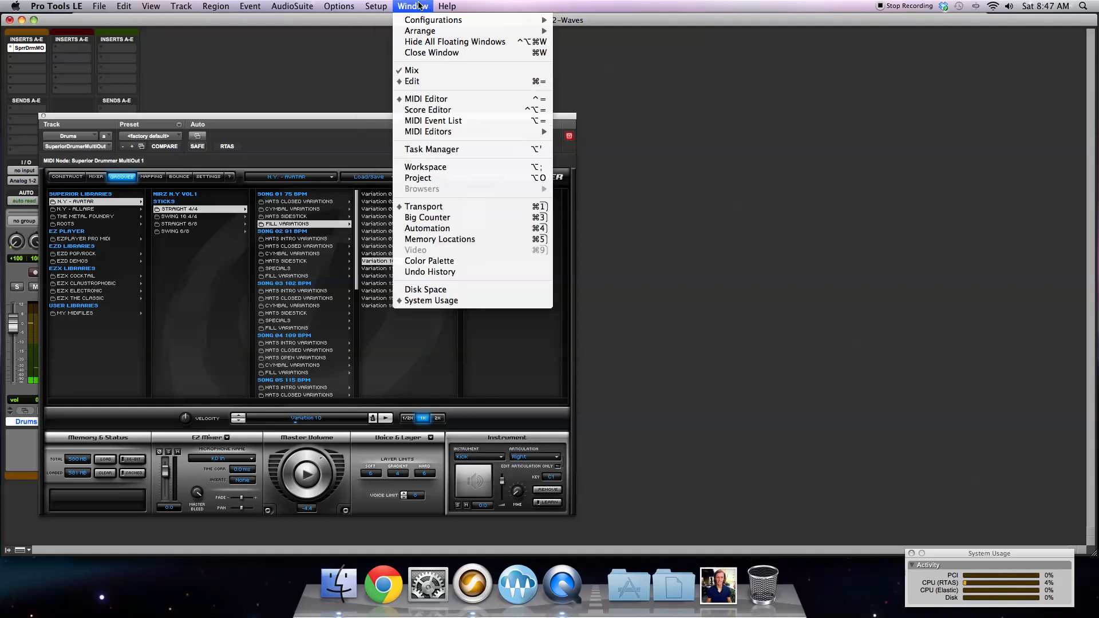
click(427, 81)
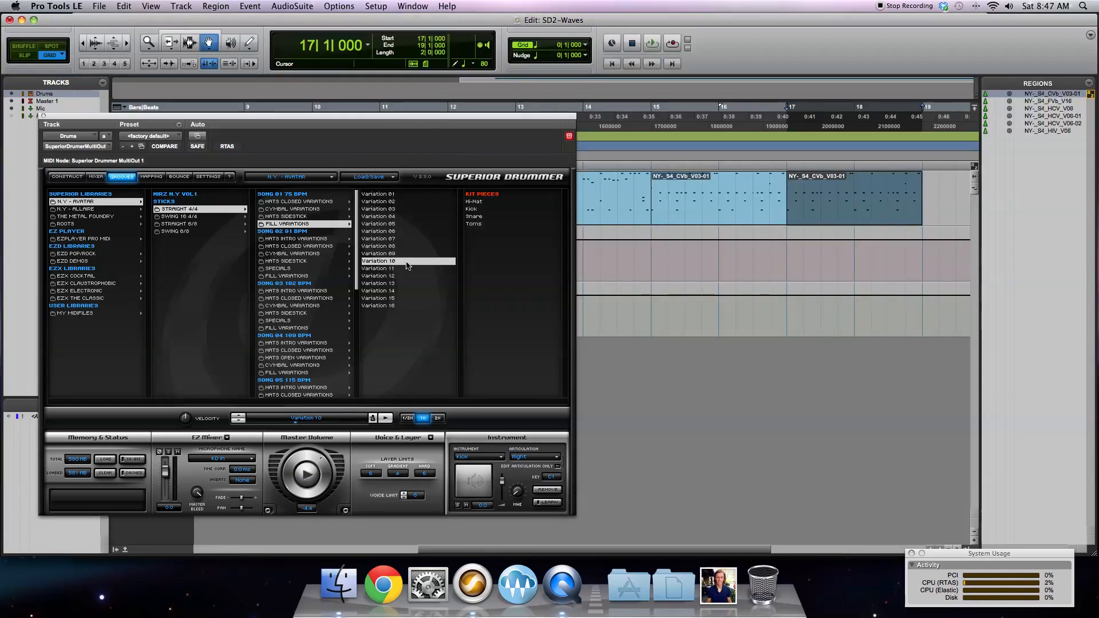
drag(395, 264, 938, 218)
scroll(876, 194, right, 6)
scroll(867, 192, left, 5)
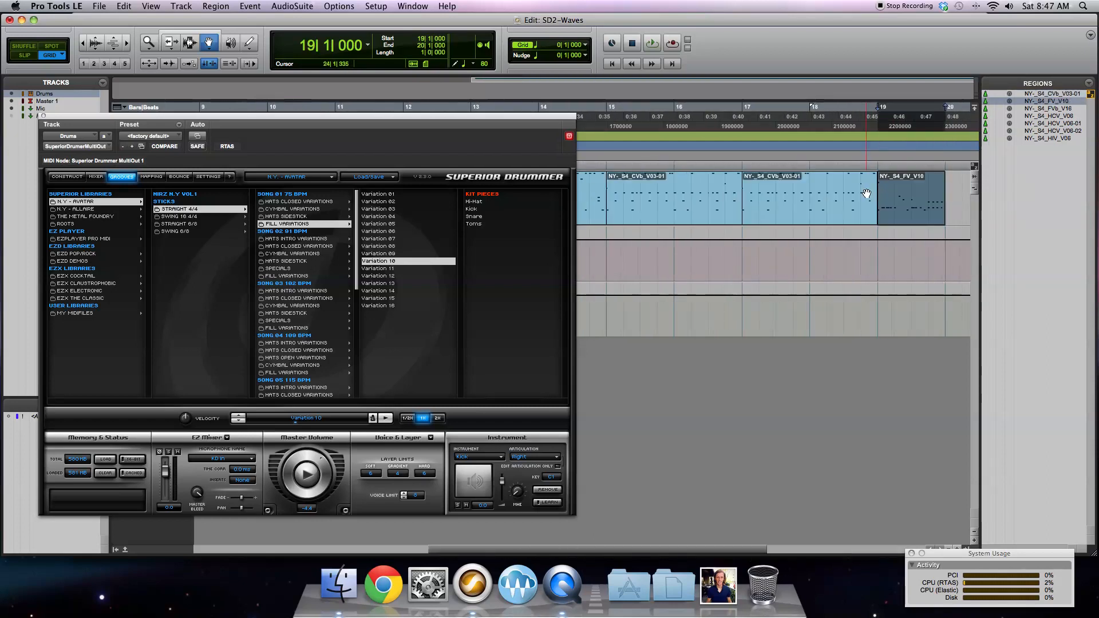
click(43, 120)
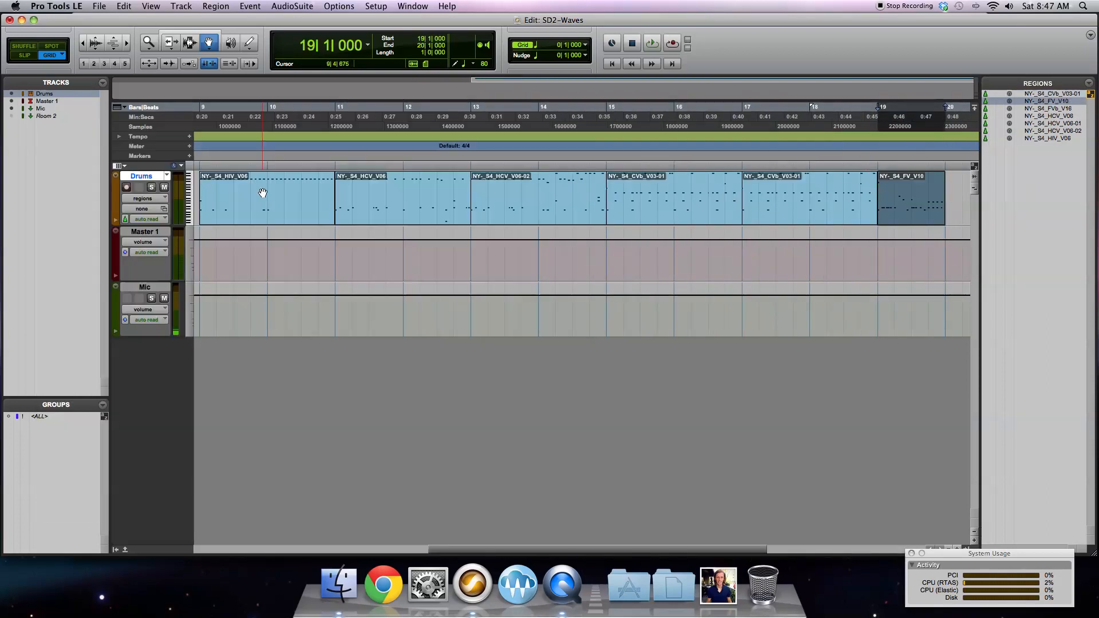
Step: Open the cymbal variation region at bar 17 in the MIDI Editor and delete all of its notes in bar 18
double_click(842, 201)
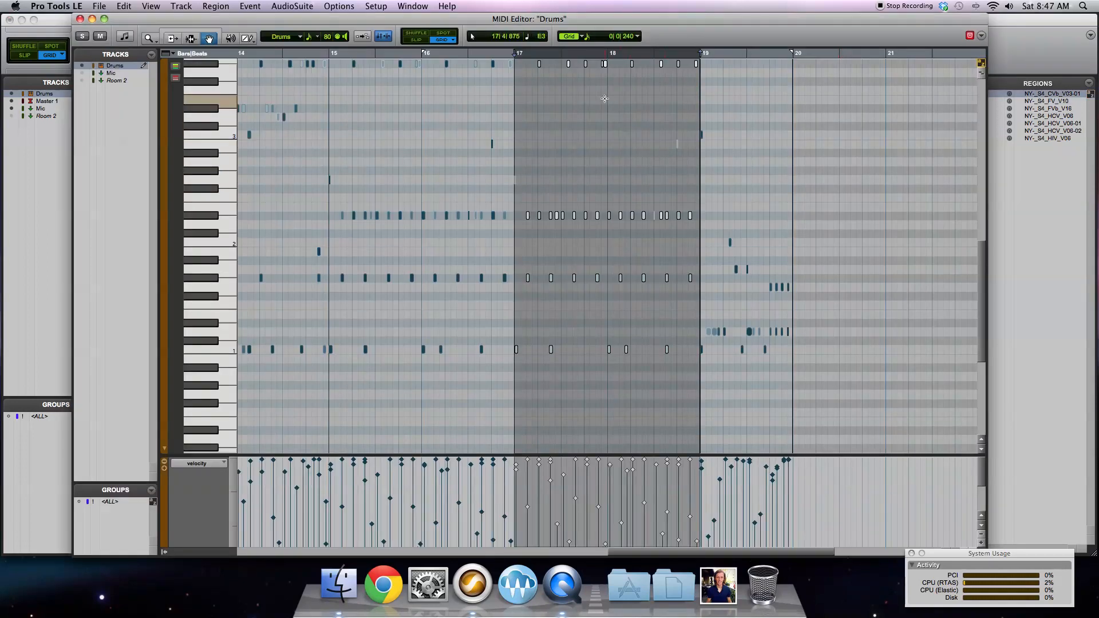
scroll(632, 175, down, 2)
scroll(633, 176, down, 5)
drag(615, 281, 700, 55)
key(Delete)
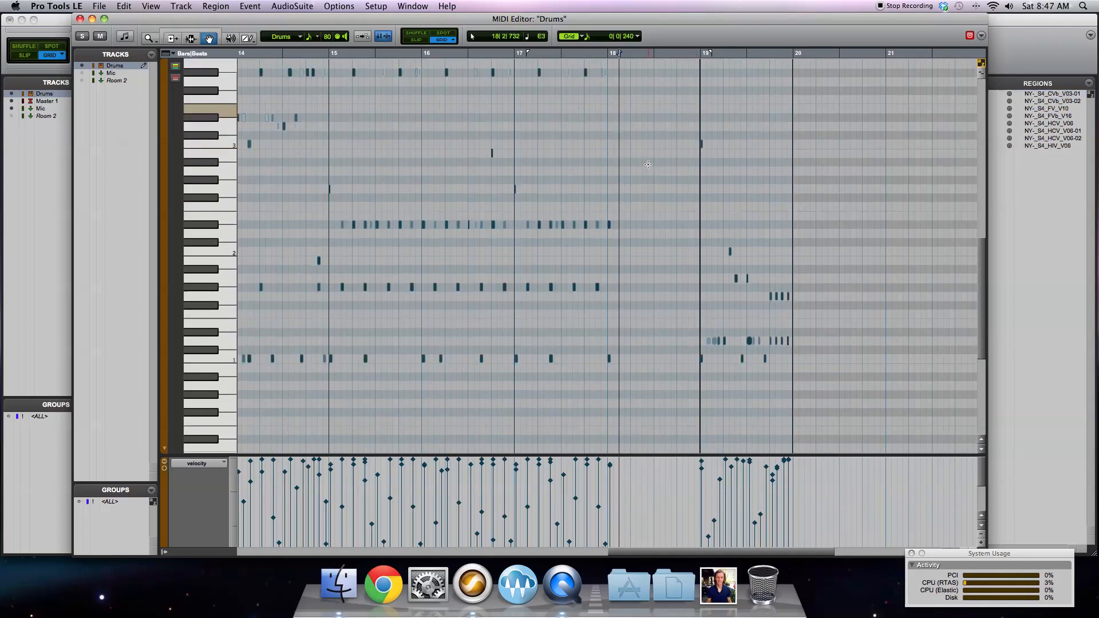
scroll(630, 293, down, 5)
drag(630, 293, 608, 145)
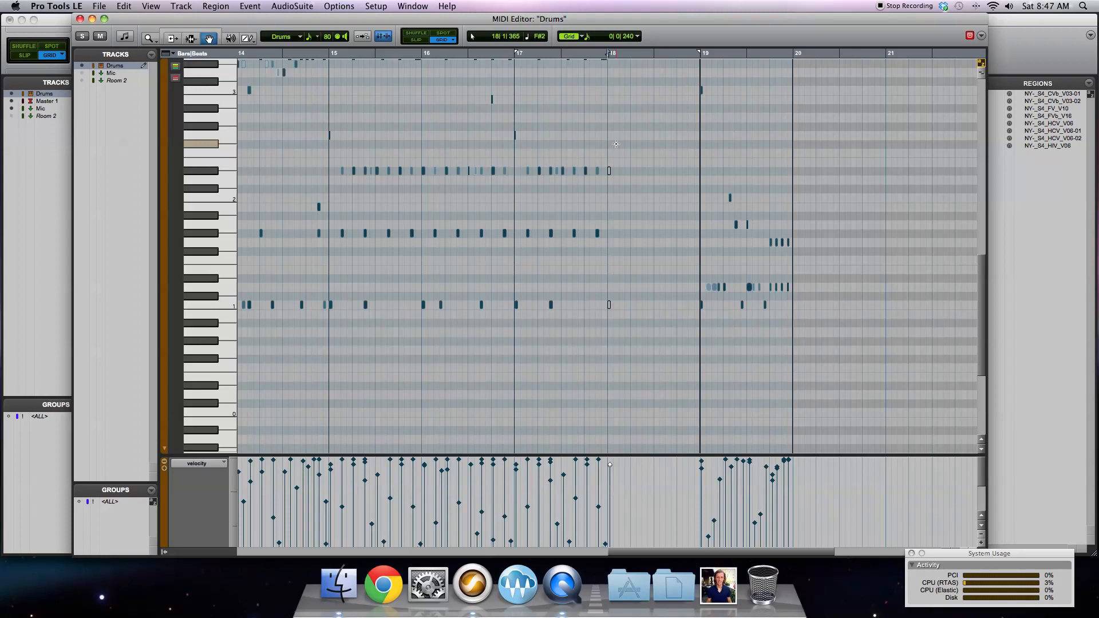
key(Delete)
Step: Move all the fill notes from bar 19 back to start at bar 18
drag(682, 68, 793, 349)
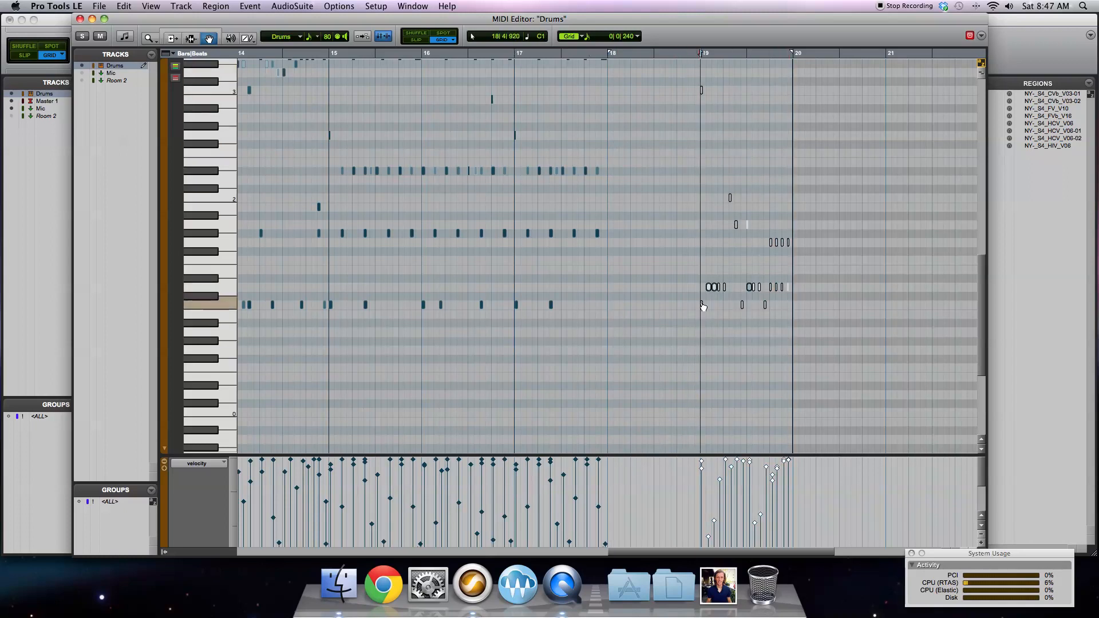
drag(704, 310, 614, 302)
key(super+bracketright)
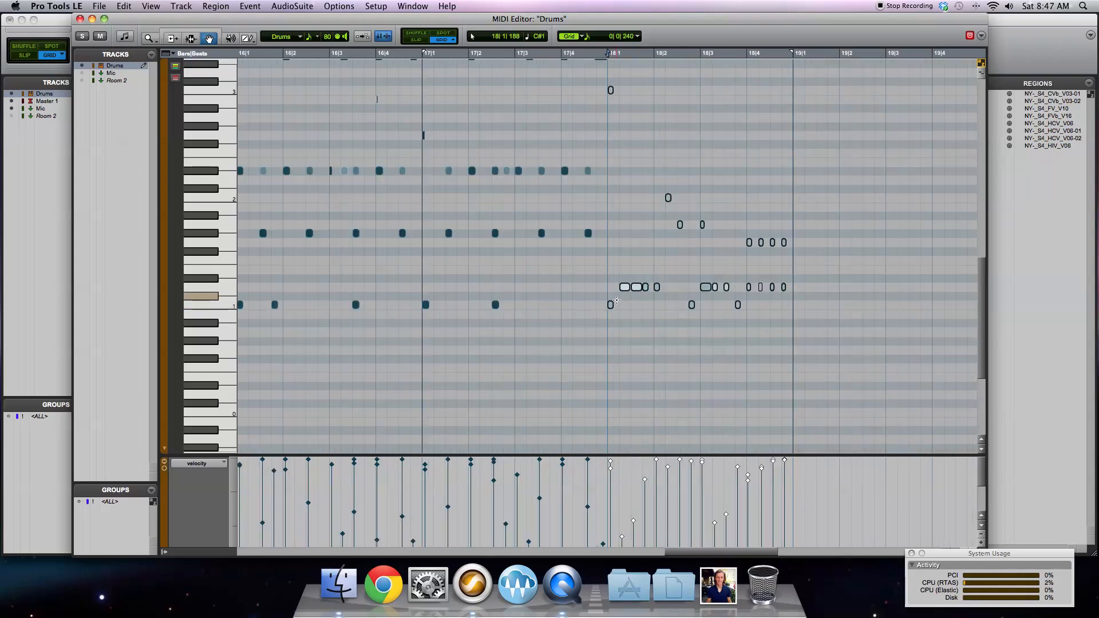
Step: Lower the fill's opening C3 cymbal note at bar 18 to the pitch of the preceding repeated cymbal notes
click(615, 80)
click(611, 90)
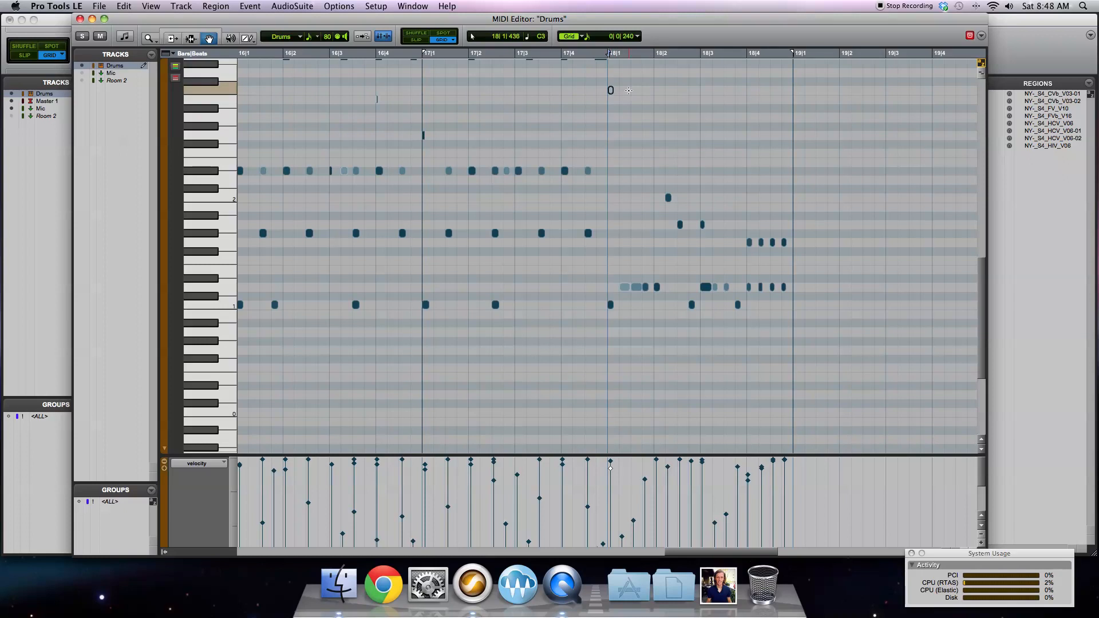
drag(612, 92, 612, 170)
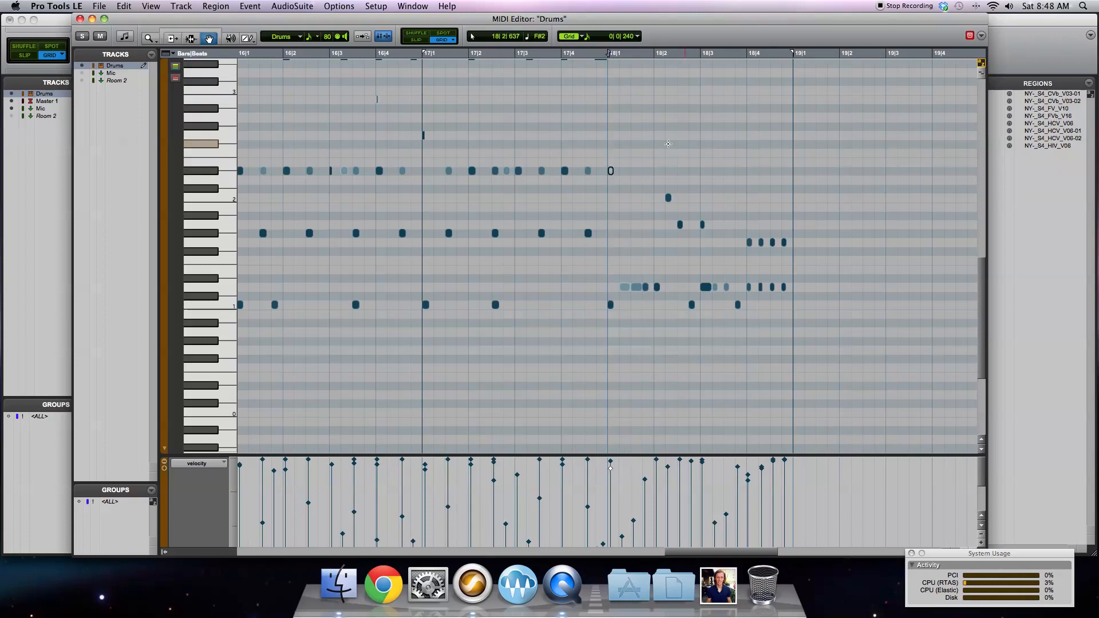
Step: Play the edited groove and fill in the MIDI Editor from just after the start of bar 16
scroll(750, 136, left, 4)
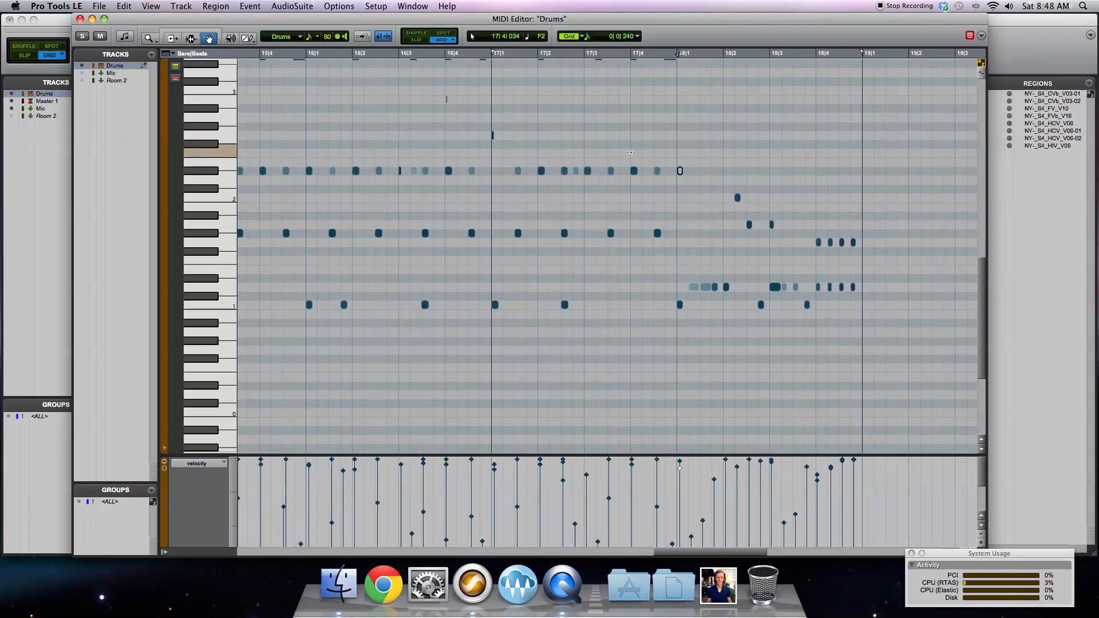
scroll(630, 151, up, 6)
click(329, 53)
key(space)
scroll(789, 117, down, 4)
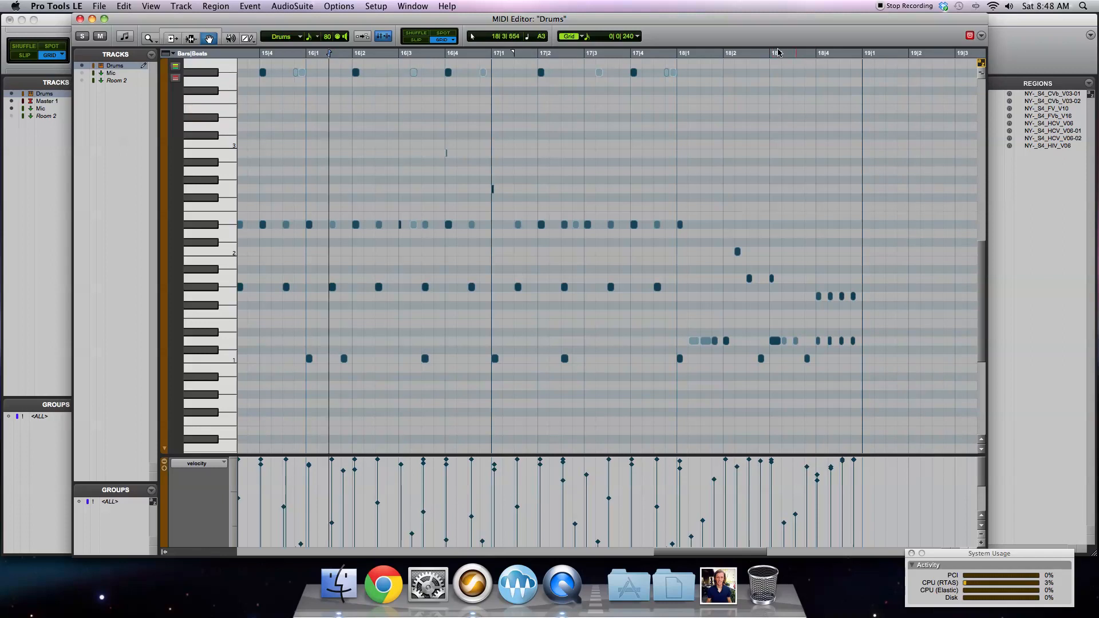
Step: Close the MIDI Editor and delete the leftover fill region at bar 19 on the Drums track
click(79, 19)
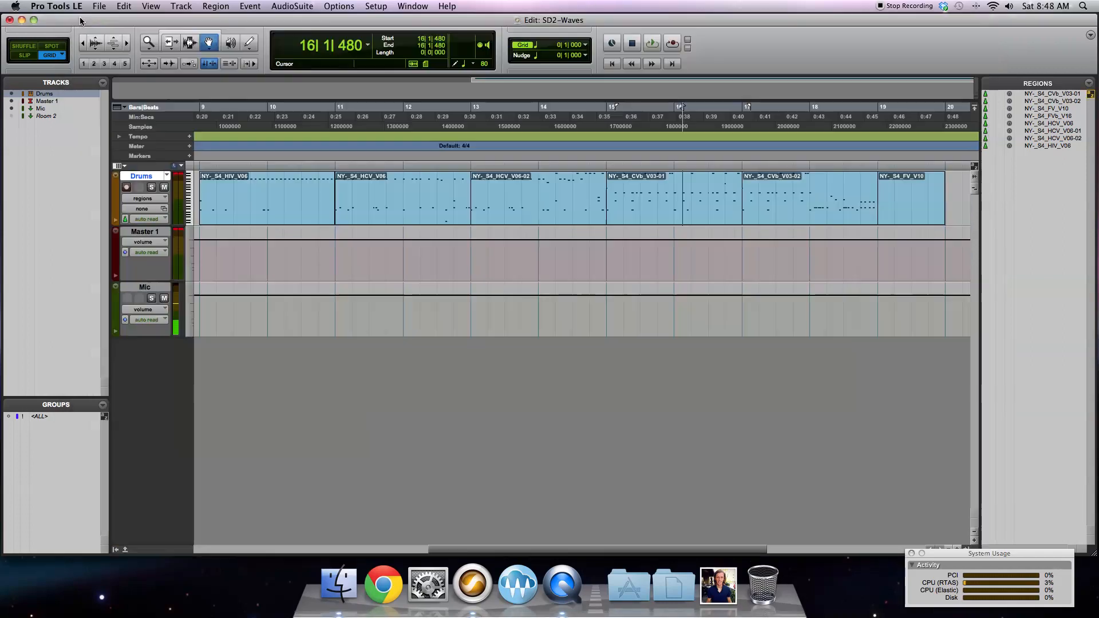
click(910, 202)
key(Delete)
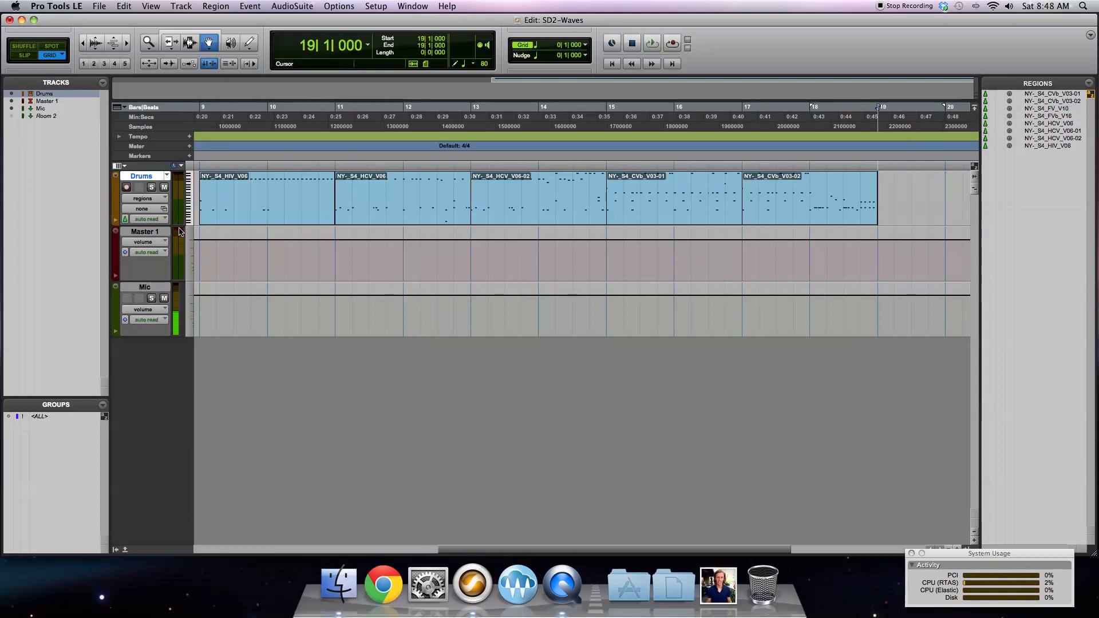
Step: Reopen Superior Drummer from the Drums track in the Mix window and move the plug-in window clear of the channel strips
click(404, 5)
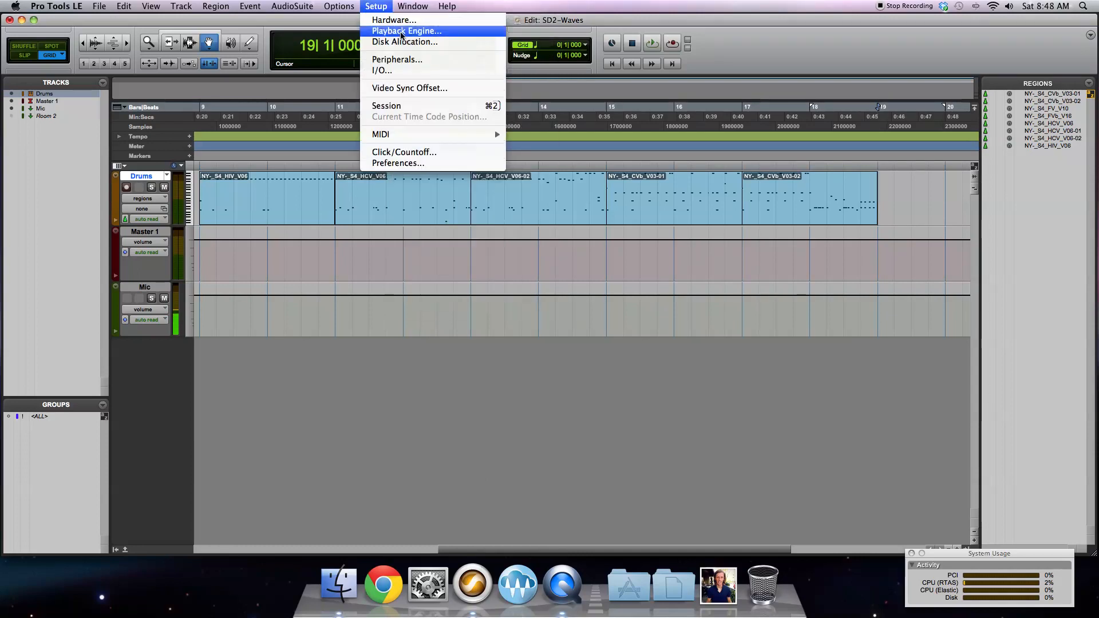
mouse_move(409, 9)
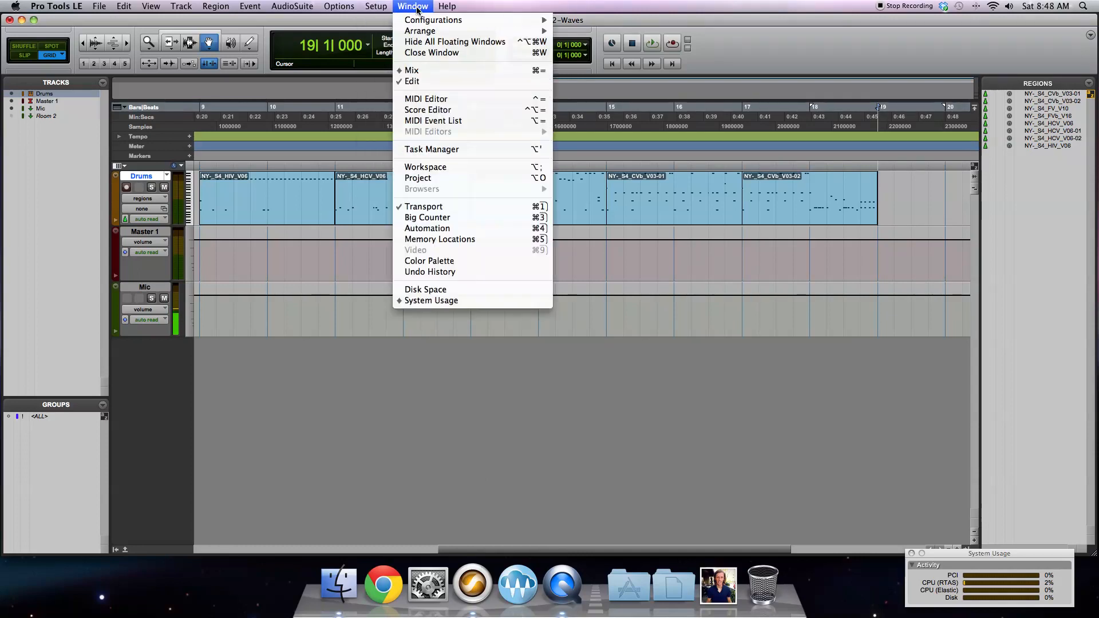
click(440, 70)
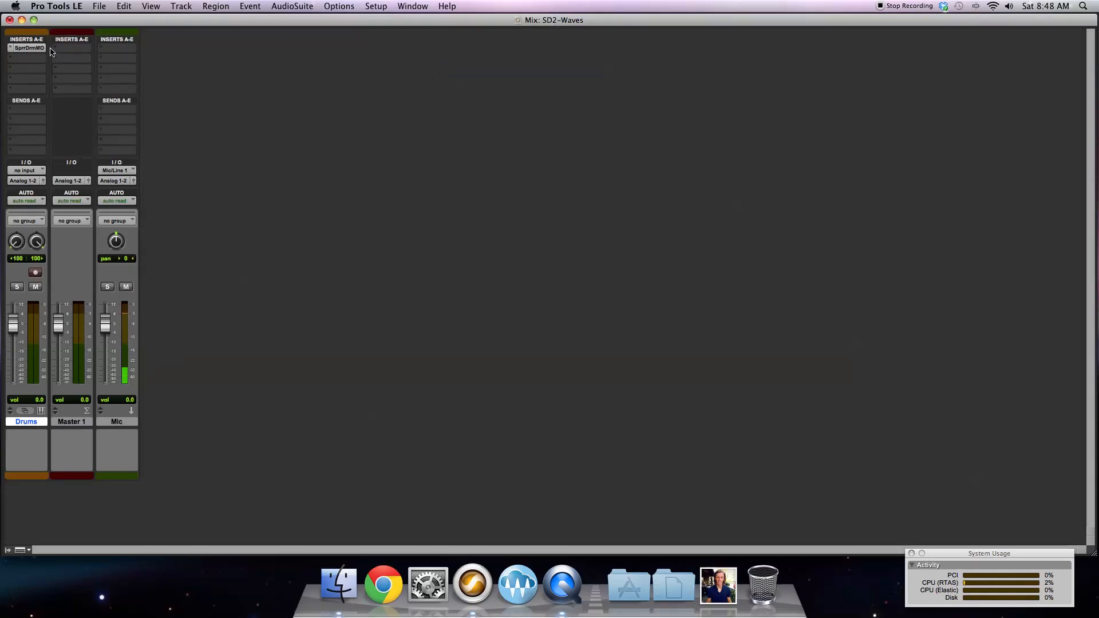
click(29, 48)
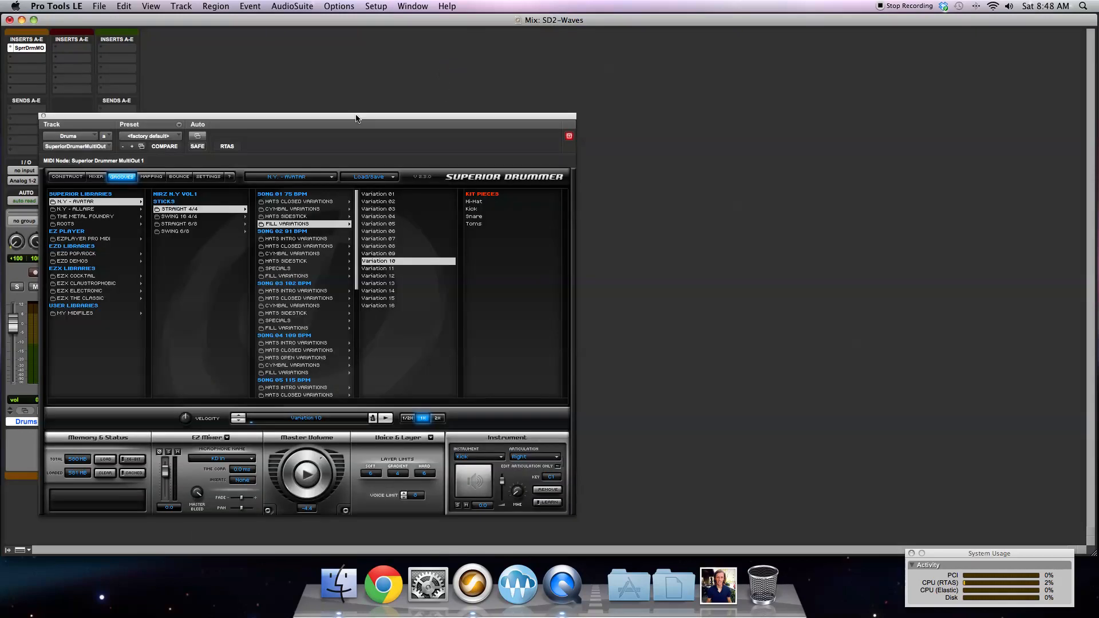
drag(356, 120, 742, 80)
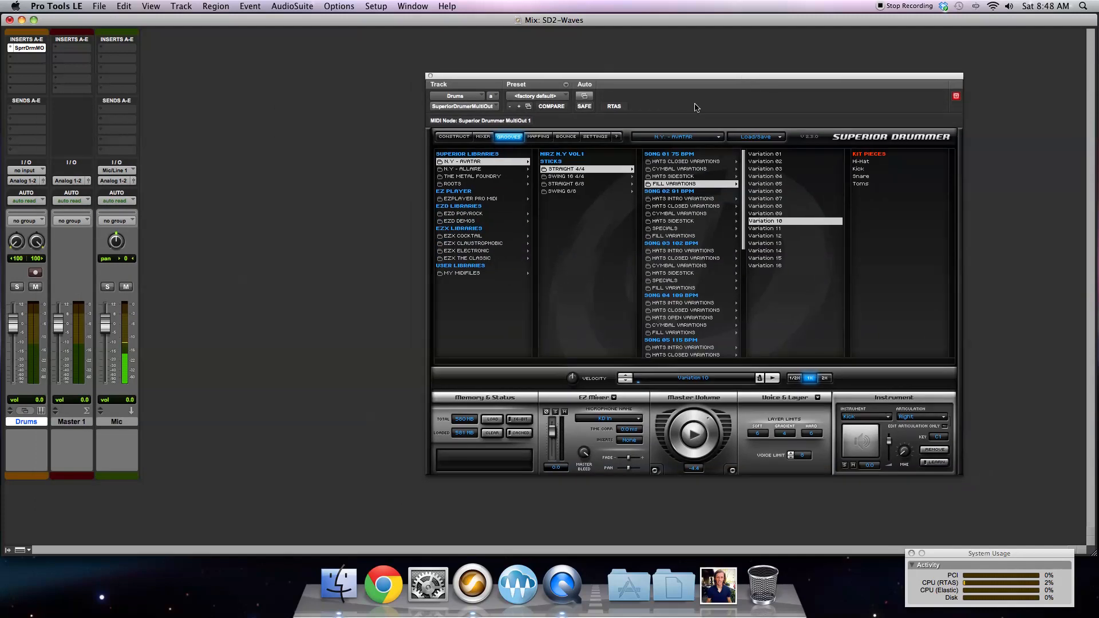
Step: Examine Superior Drummer's kit construction view and mixer channels, including the effects available for the first channel's inserts
click(454, 137)
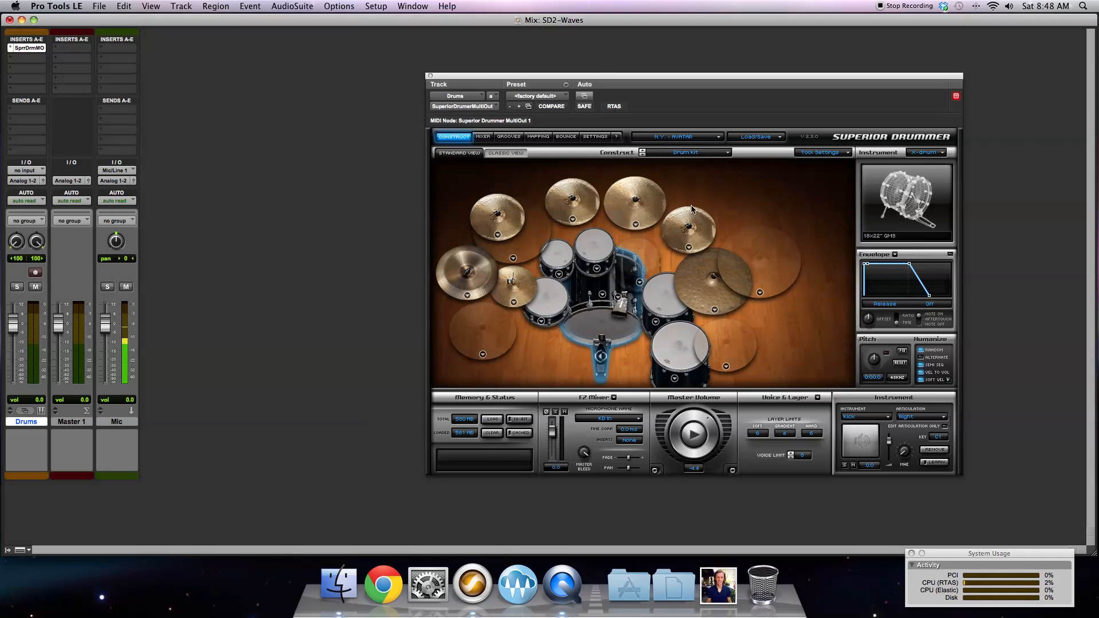
click(483, 137)
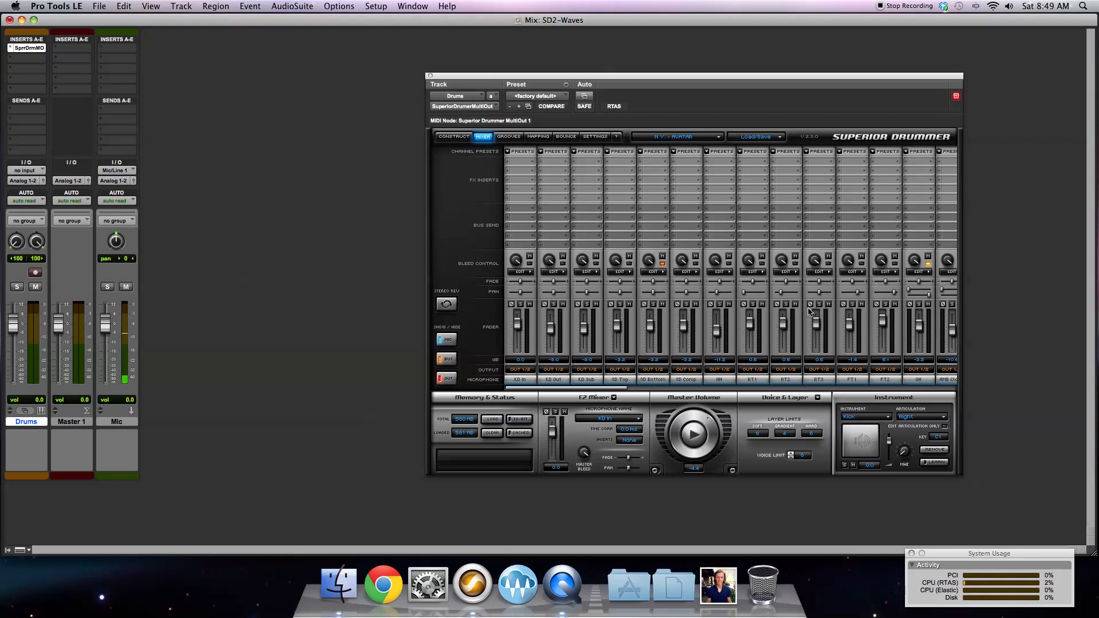
drag(615, 391, 585, 391)
click(518, 163)
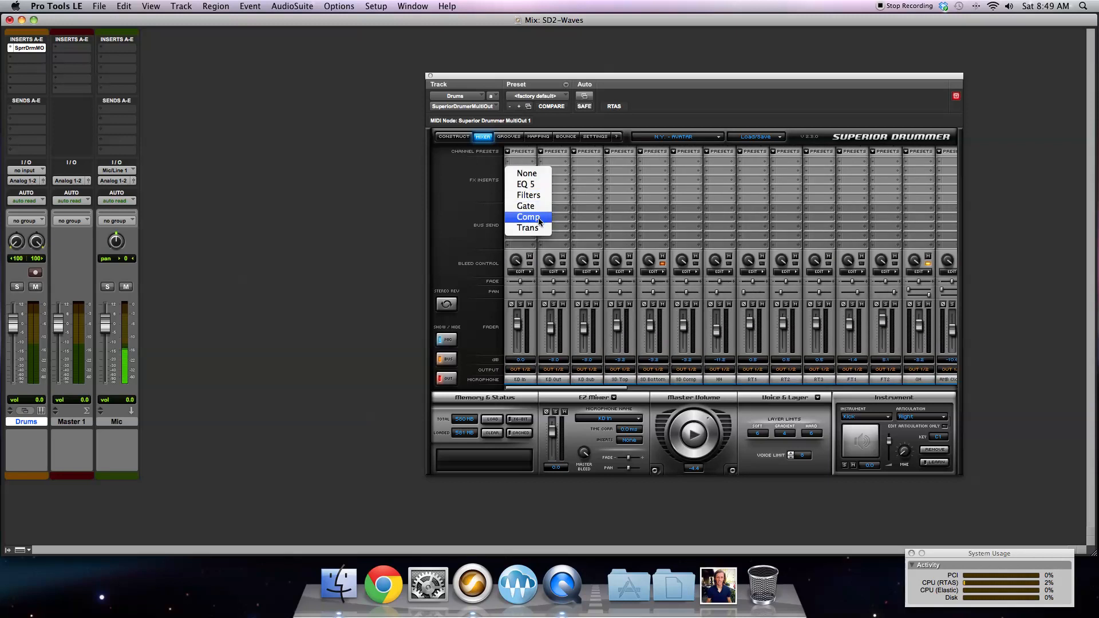
click(487, 207)
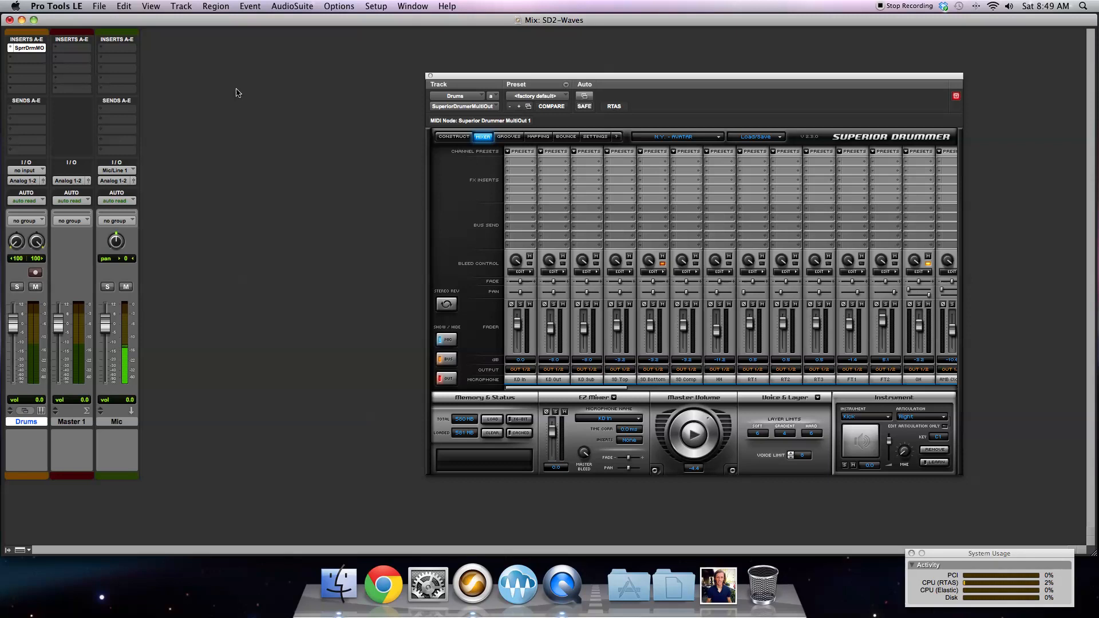
click(525, 172)
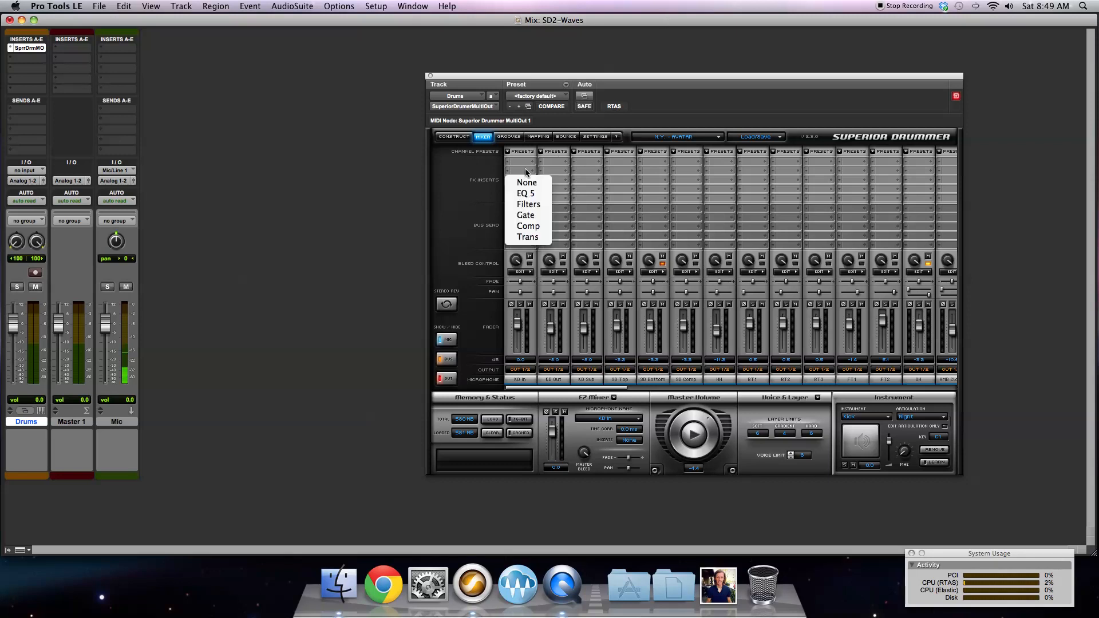
click(476, 179)
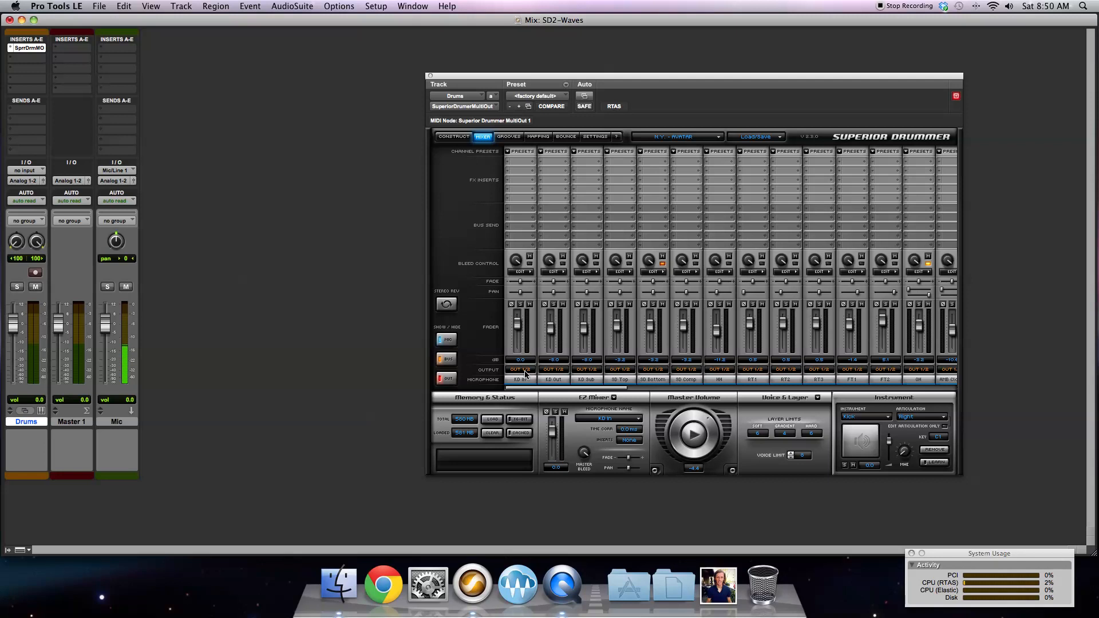
Step: Review Superior Drummer's bounce options and close them without bouncing
click(566, 137)
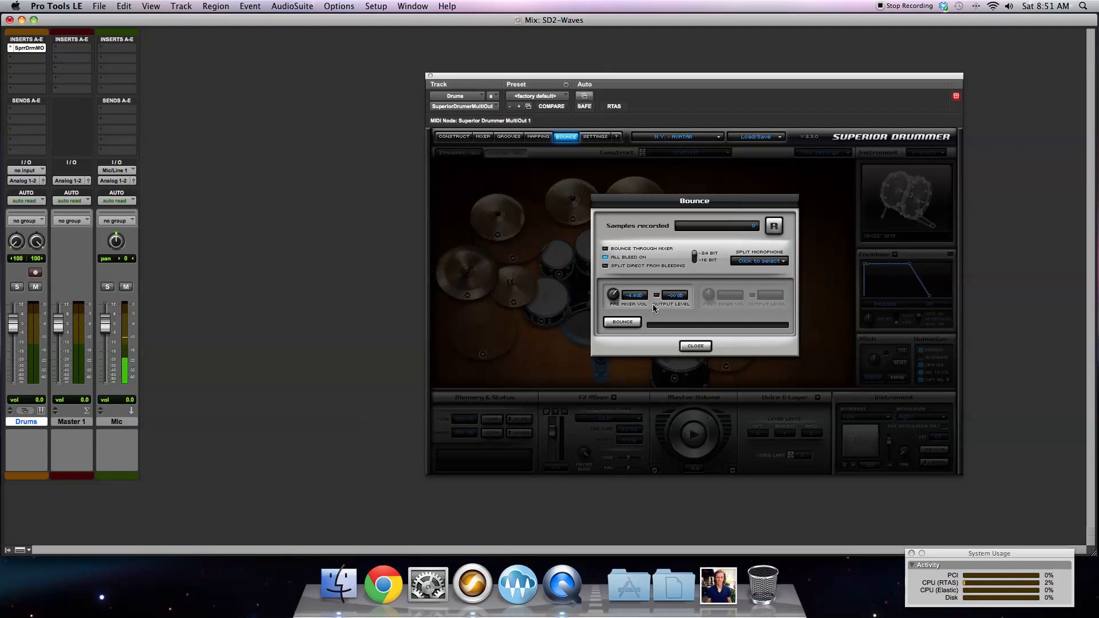
click(705, 348)
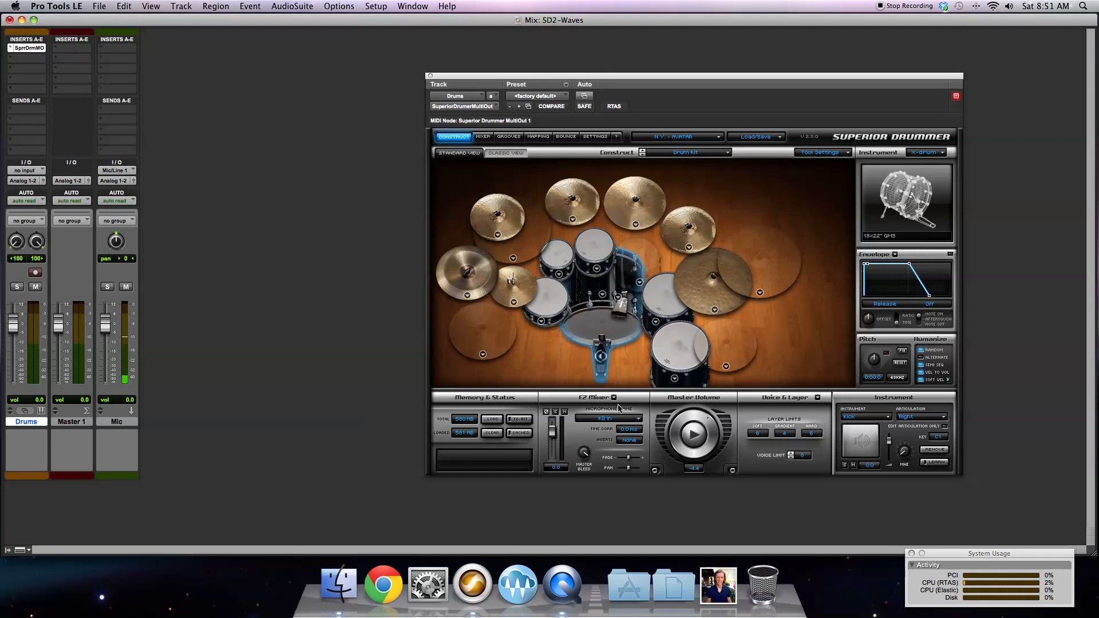
Step: In the mixer, lower the ride and cymbal bleed into the OH channel to about -2.9 dB and the cowbell's to about -2.3 dB
click(483, 137)
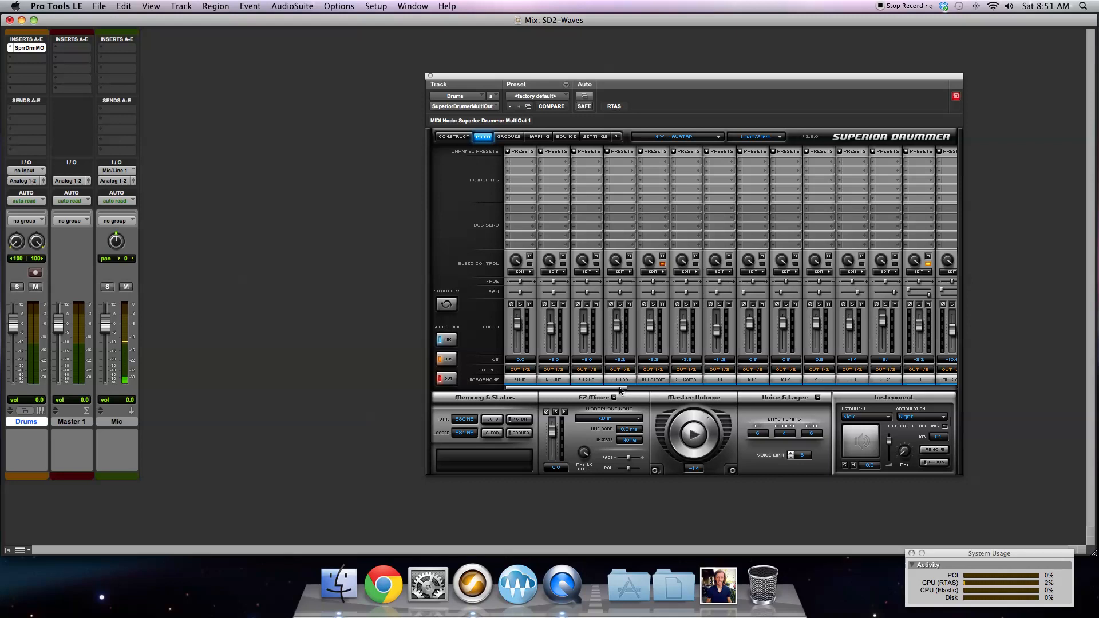
drag(621, 390, 707, 388)
click(605, 271)
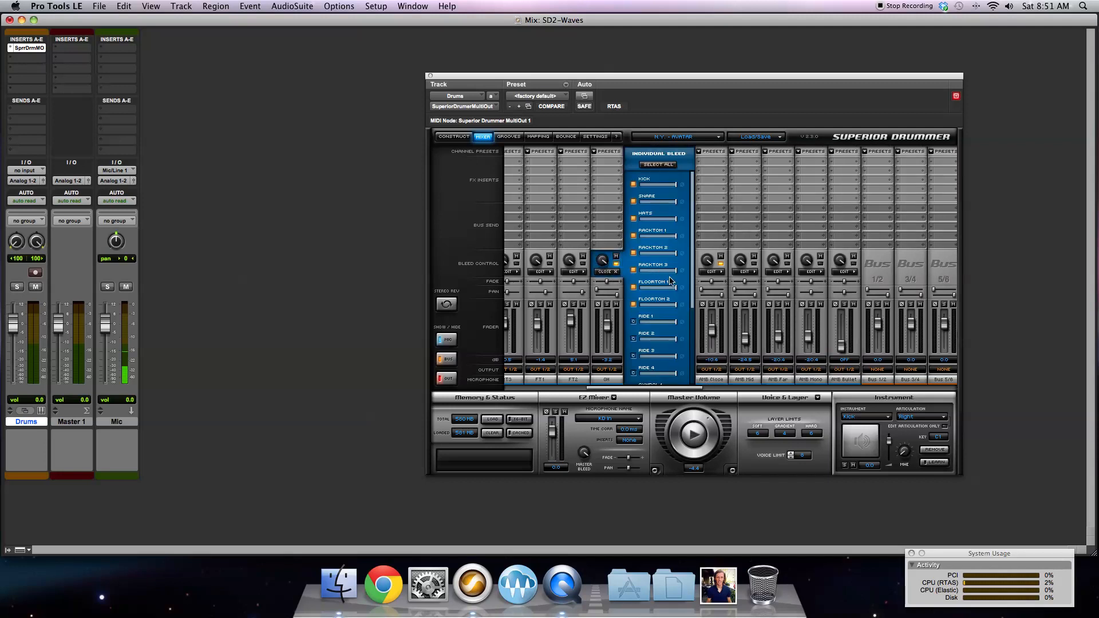
scroll(690, 302, down, 5)
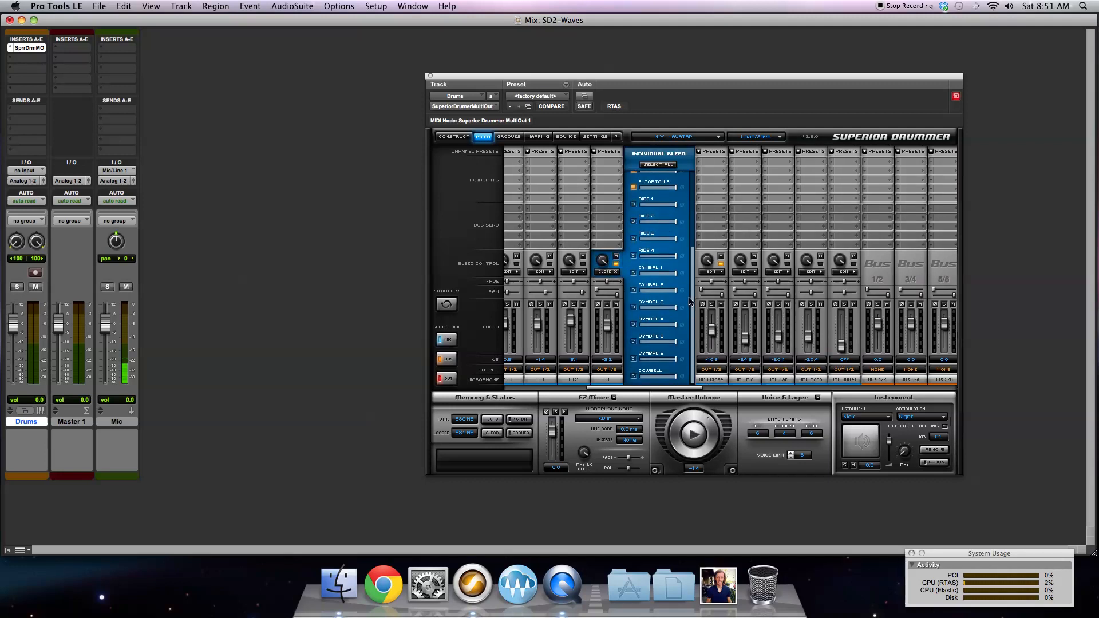
drag(676, 206, 672, 222)
drag(673, 222, 672, 221)
drag(676, 256, 673, 277)
drag(676, 308, 673, 346)
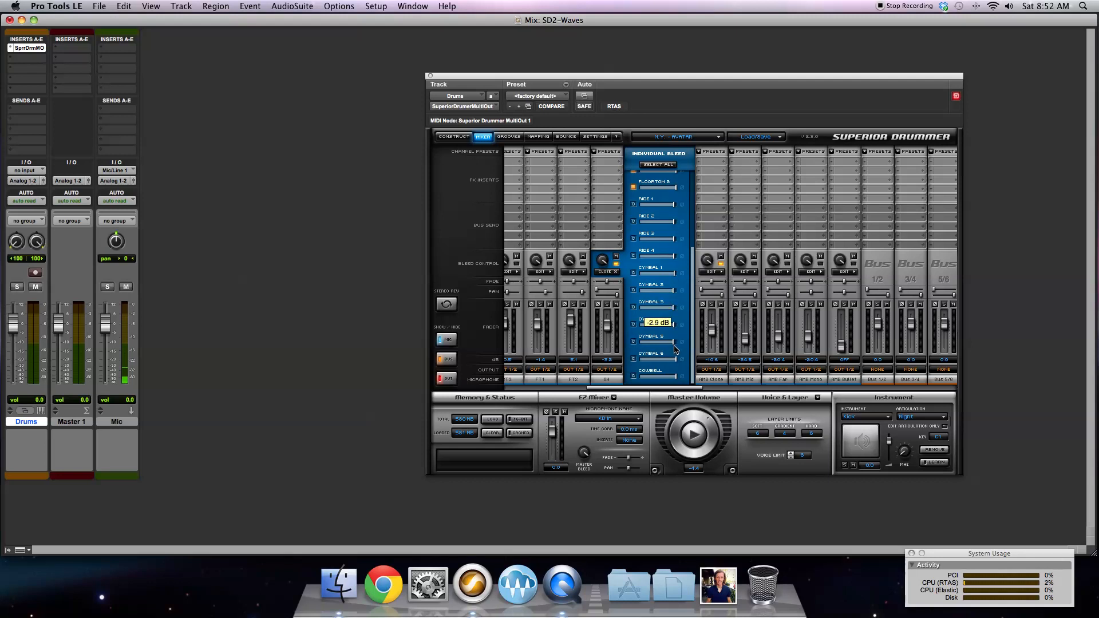
drag(676, 360, 674, 378)
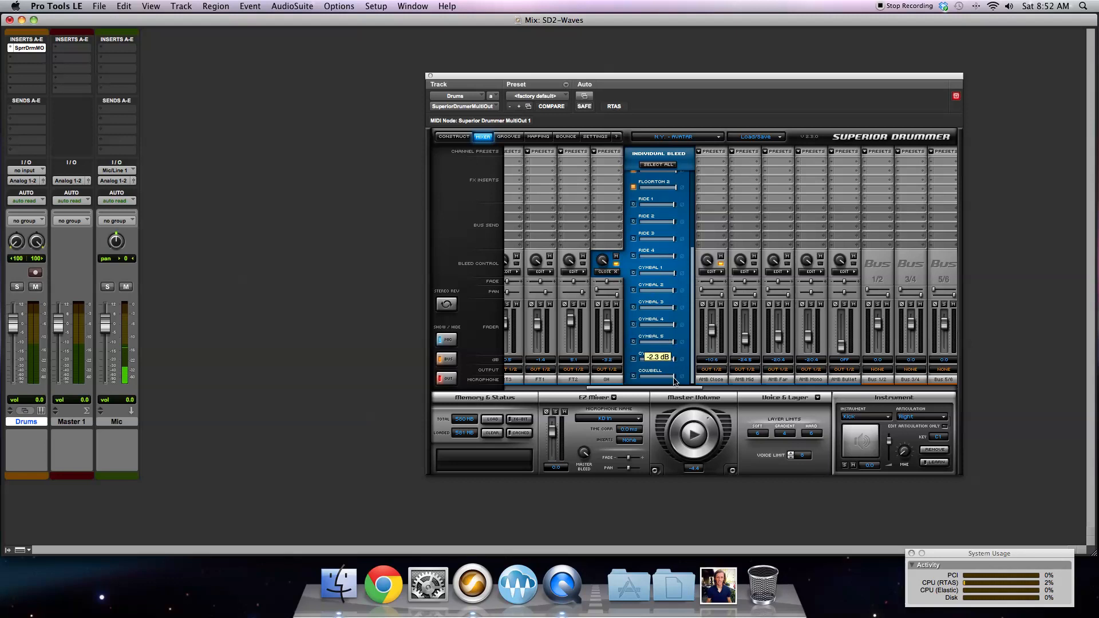
drag(673, 223, 673, 225)
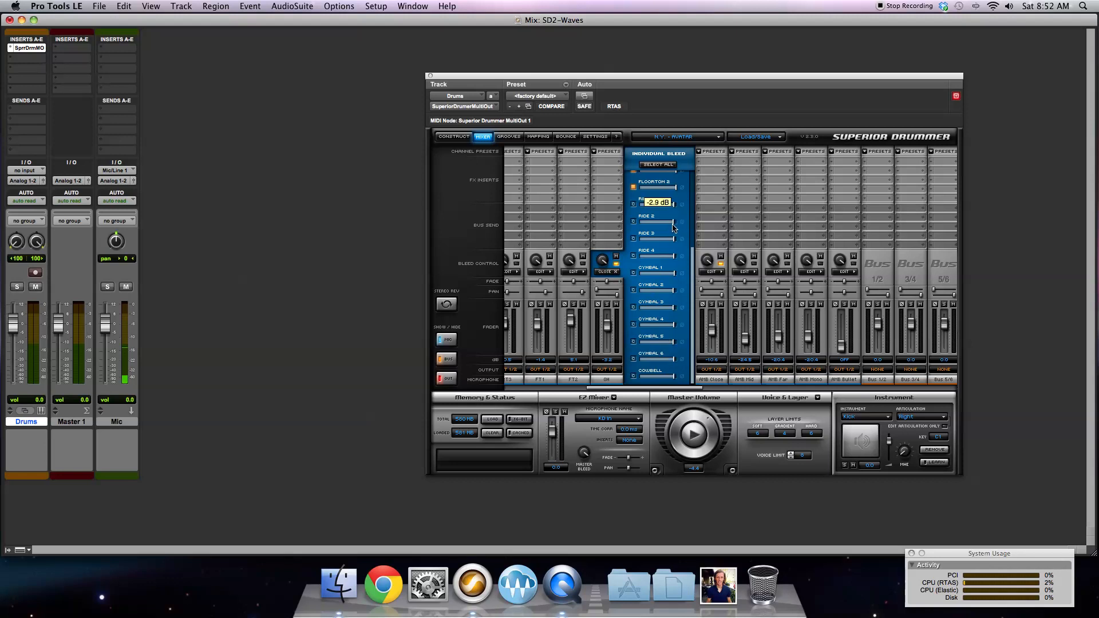
Step: Slightly lower the kick's bleed into the OH channel and close that channel's bleed settings
scroll(674, 220, up, 5)
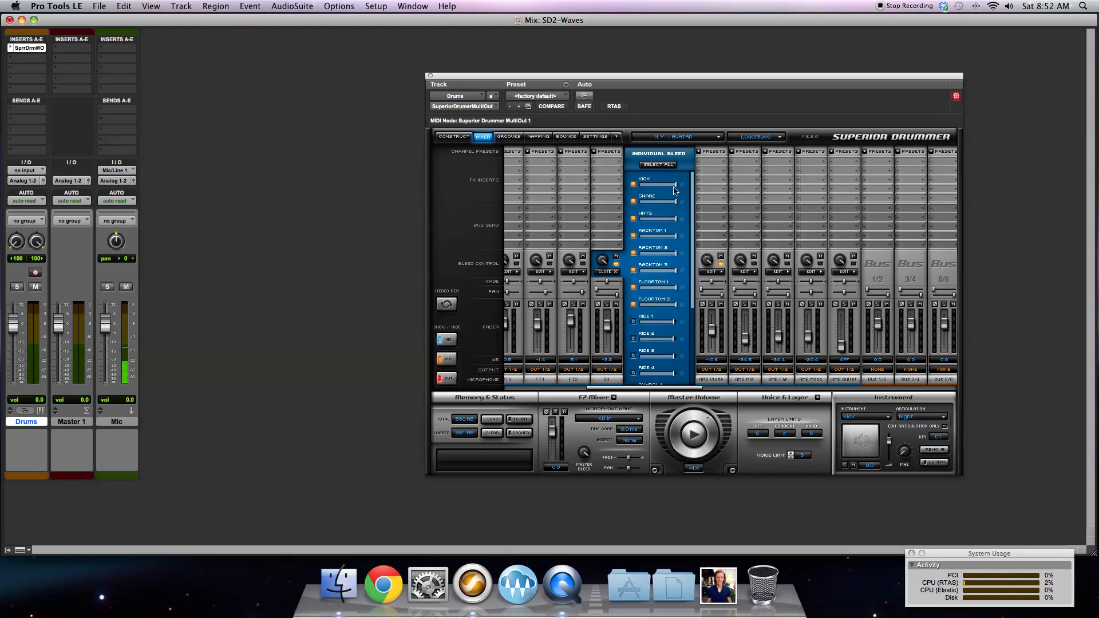
drag(676, 185, 673, 184)
click(610, 273)
Step: Lower the bleed of Ride 1 through Ride 4 into the Amb Close channel to about -5 to -7 dB
click(640, 272)
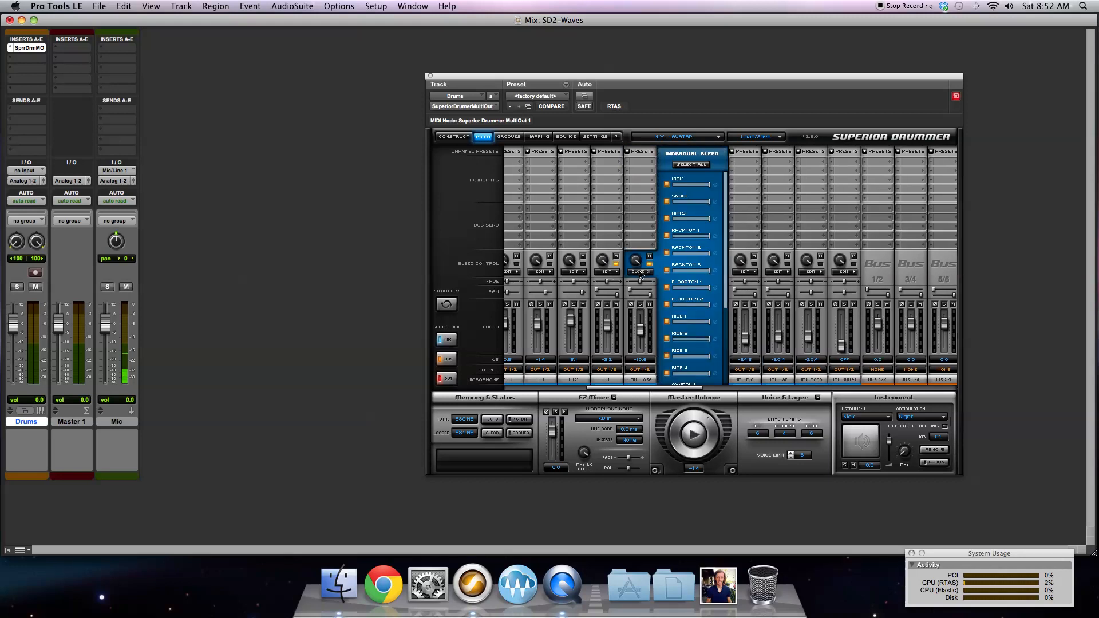
scroll(721, 241, down, 3)
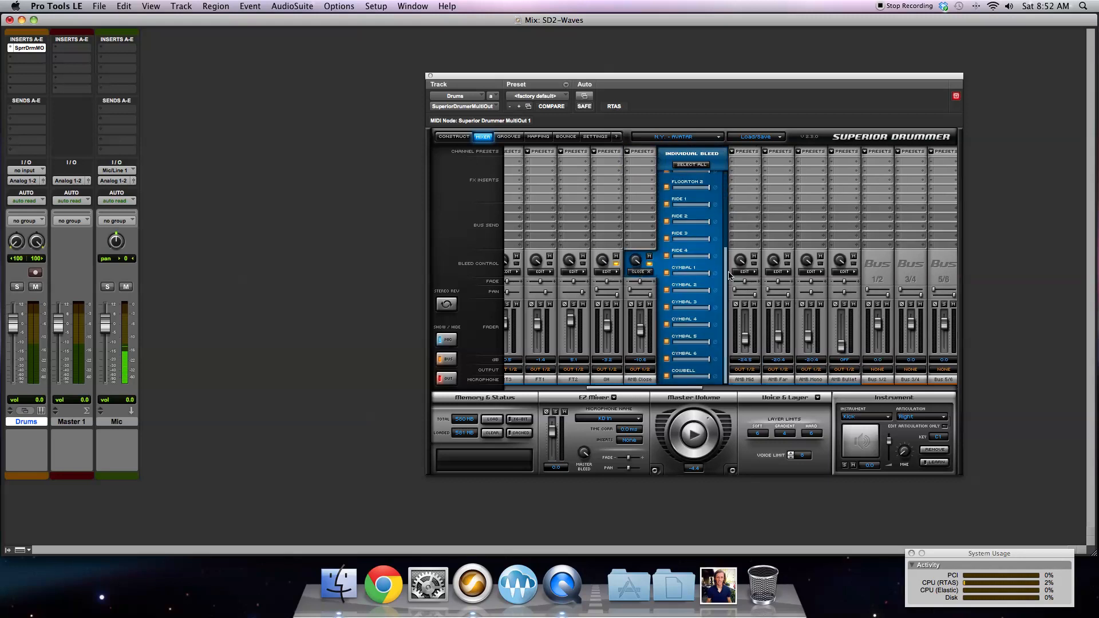
click(700, 206)
click(701, 223)
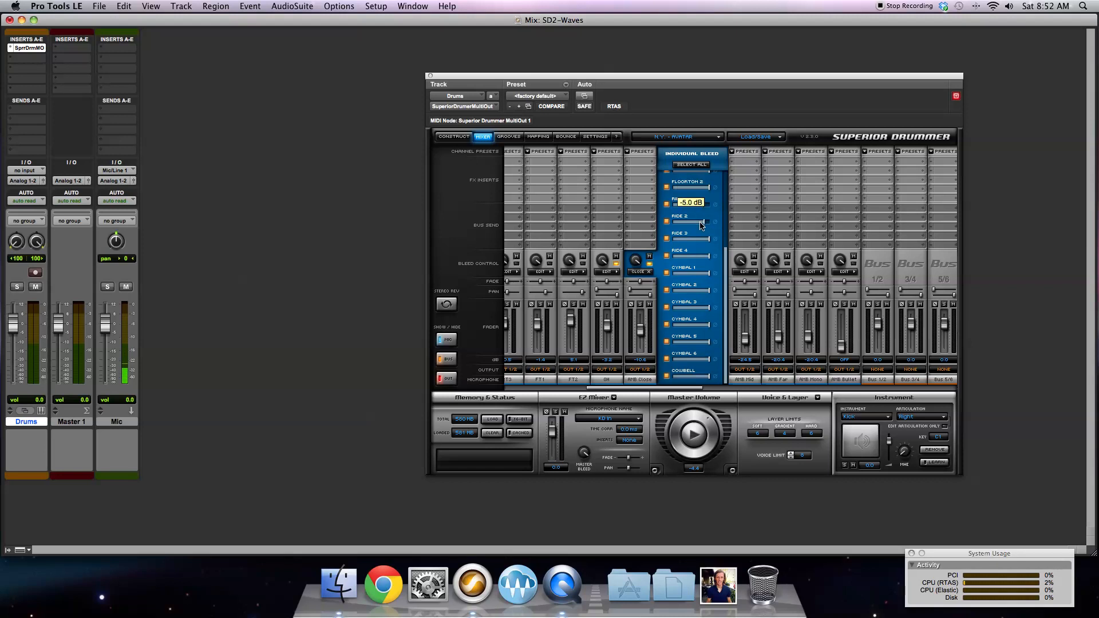
click(702, 242)
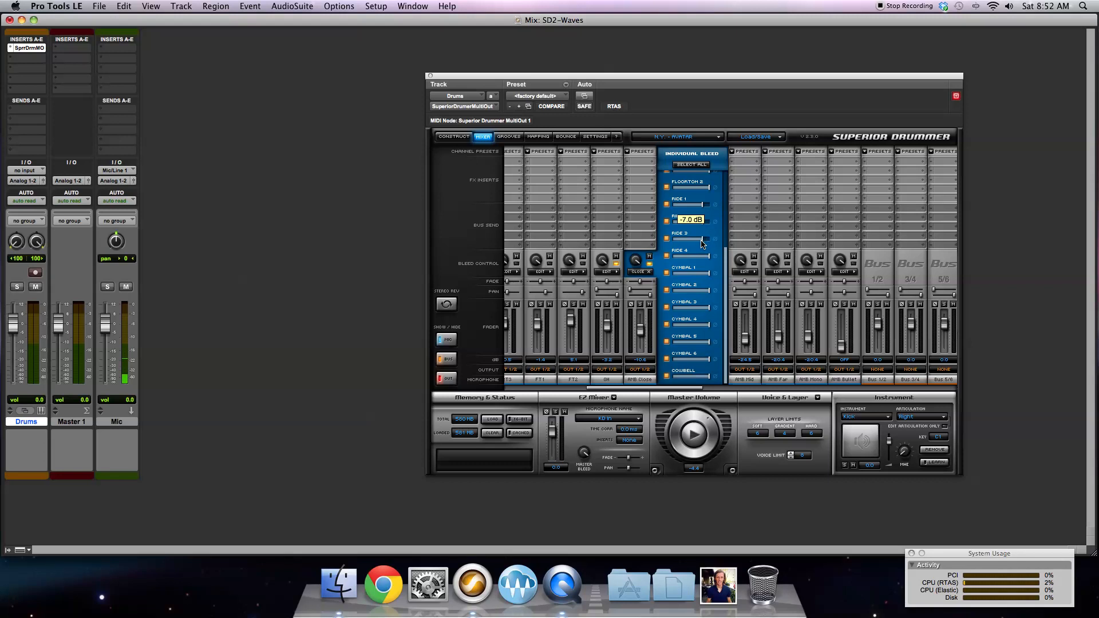
click(701, 257)
Step: Lower the bleed of Cymbals 1 to 6 and the cowbell into the Amb Close channel, with Cymbal 1 at -6.0 dB
click(703, 274)
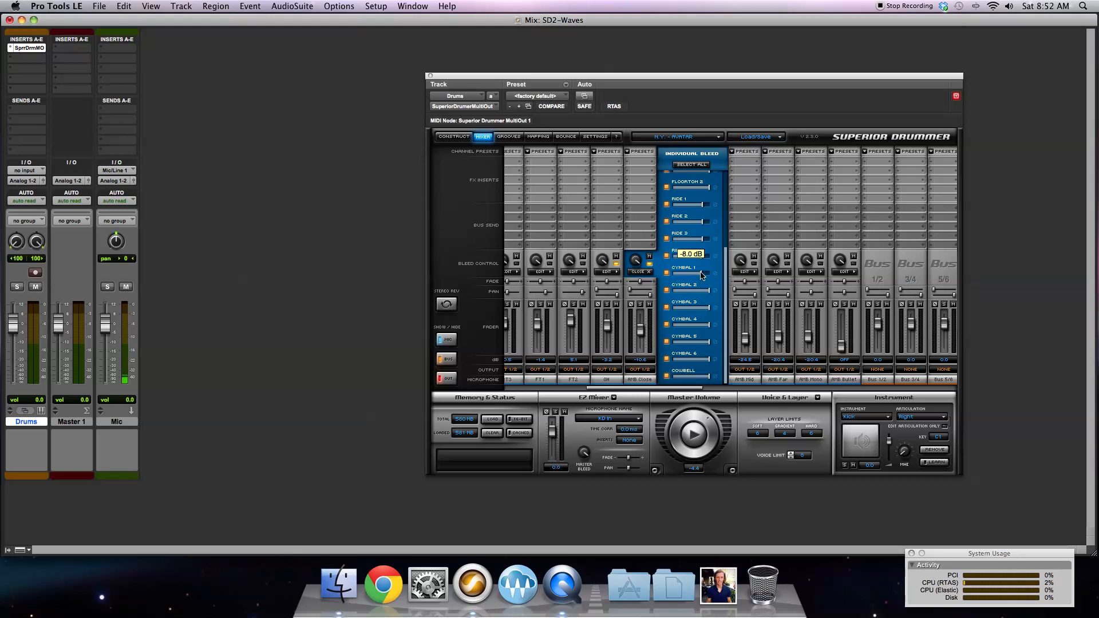
click(699, 293)
click(703, 310)
click(703, 326)
drag(703, 344, 702, 344)
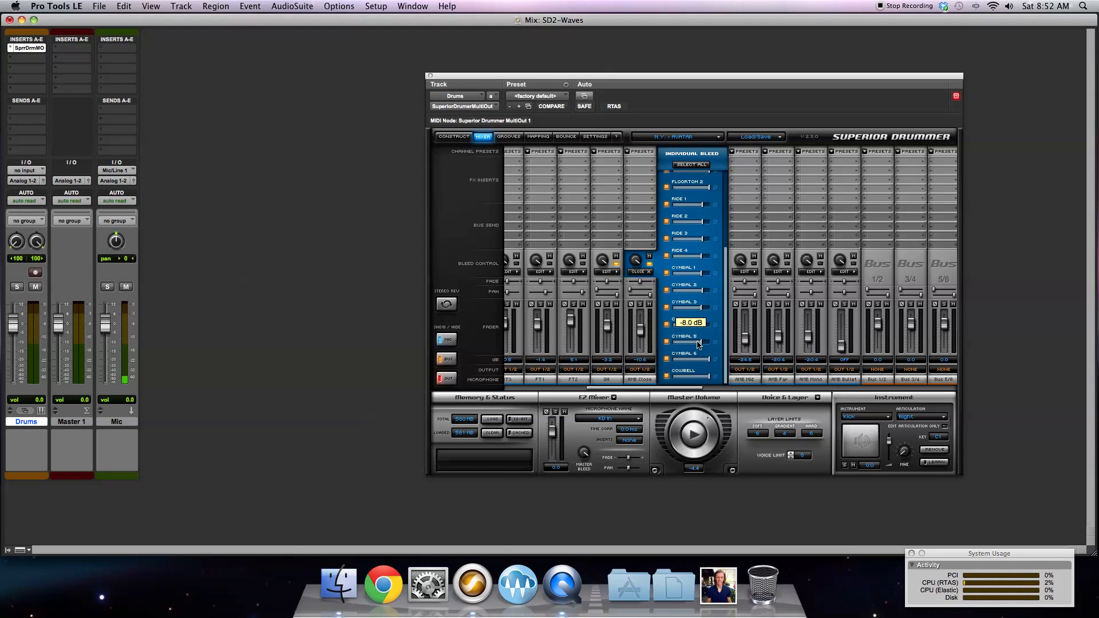
click(699, 359)
click(702, 377)
drag(692, 277, 704, 276)
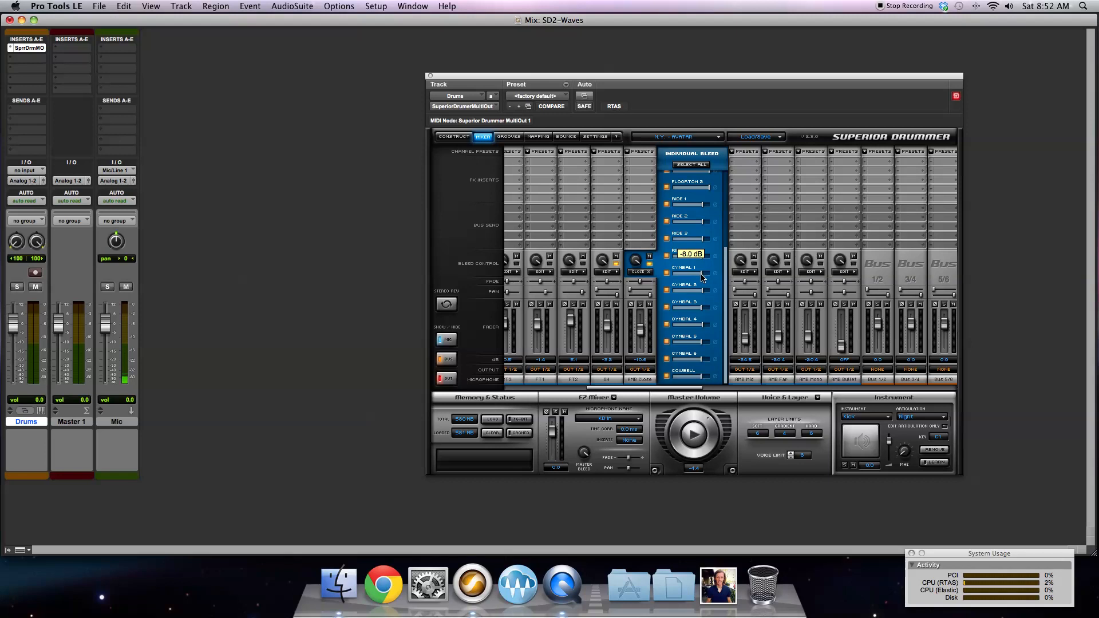
Step: Lower the kick's bleed and disable the hats' bleed into Amb Close, and play the groove briefly to audition it
scroll(720, 250, up, 5)
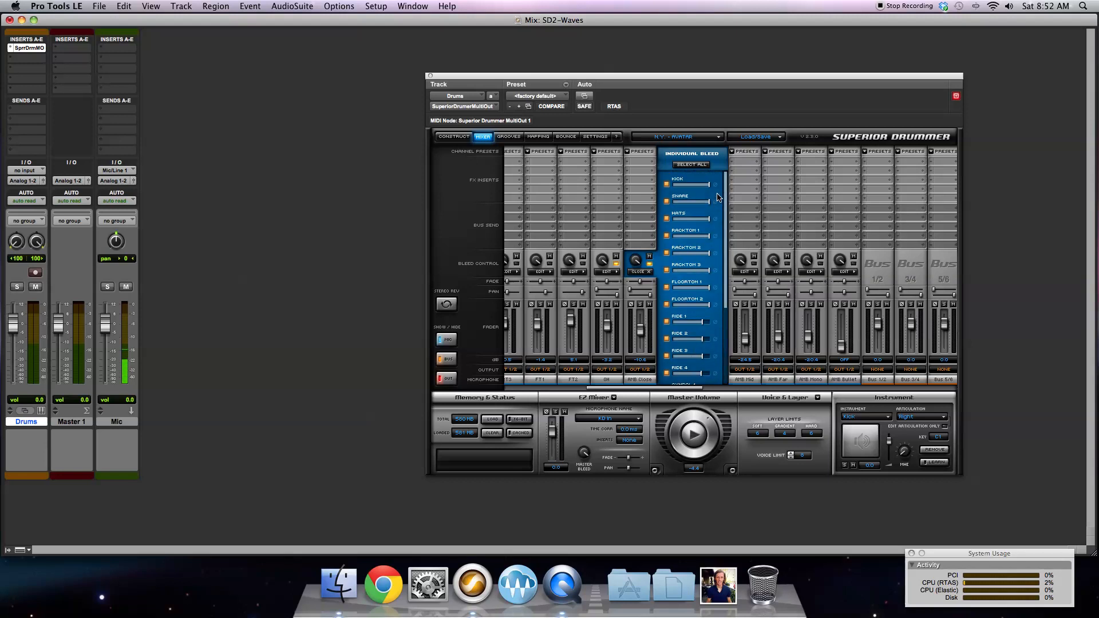
drag(707, 185, 699, 187)
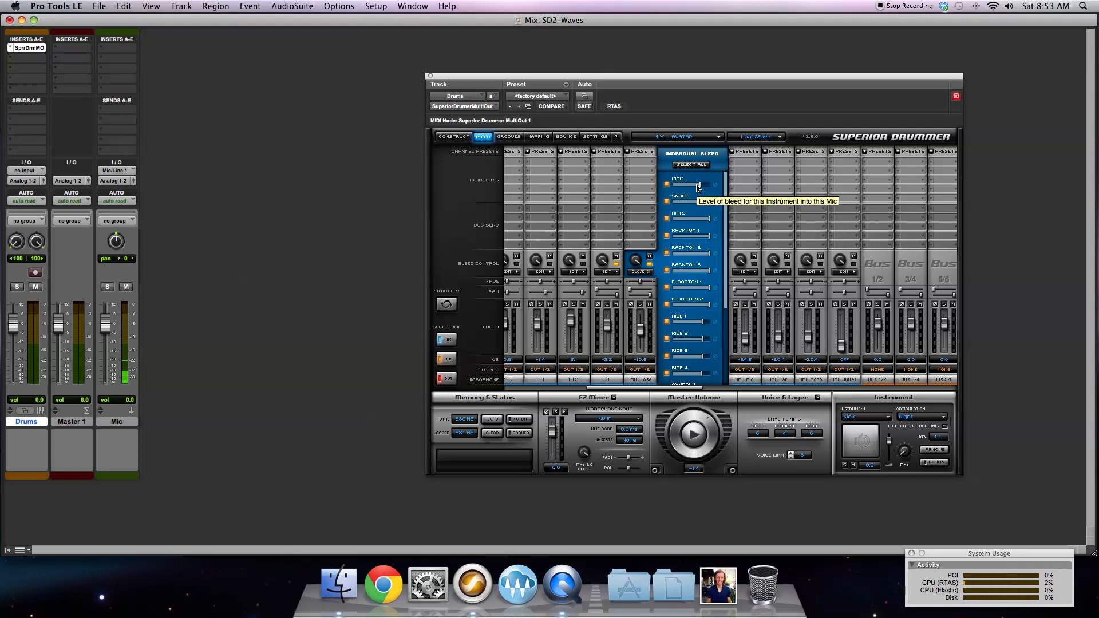
click(666, 218)
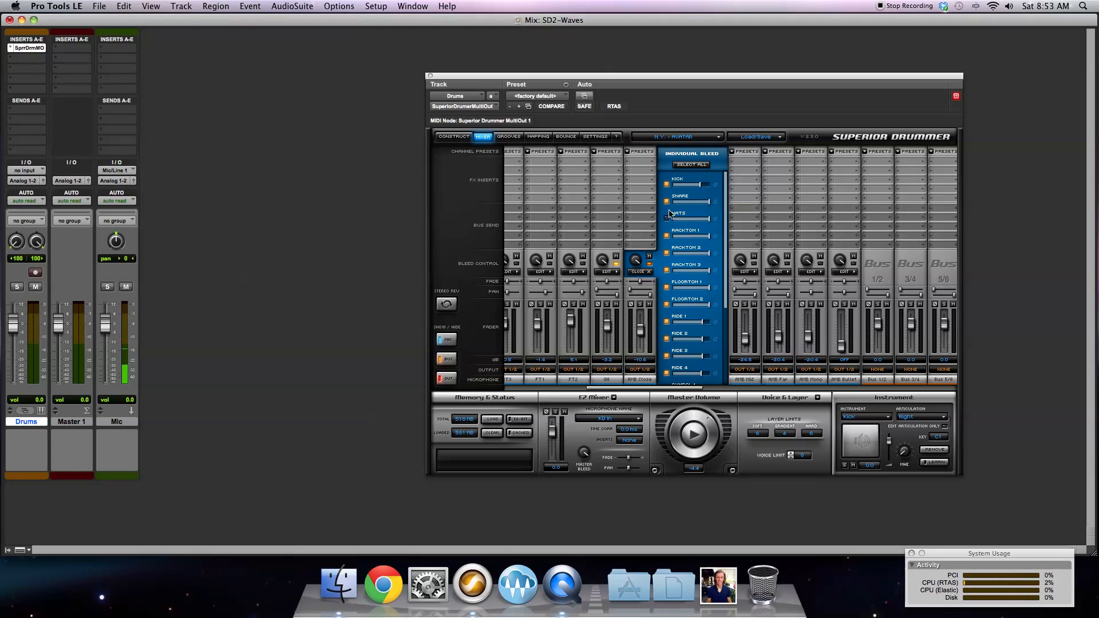
click(642, 272)
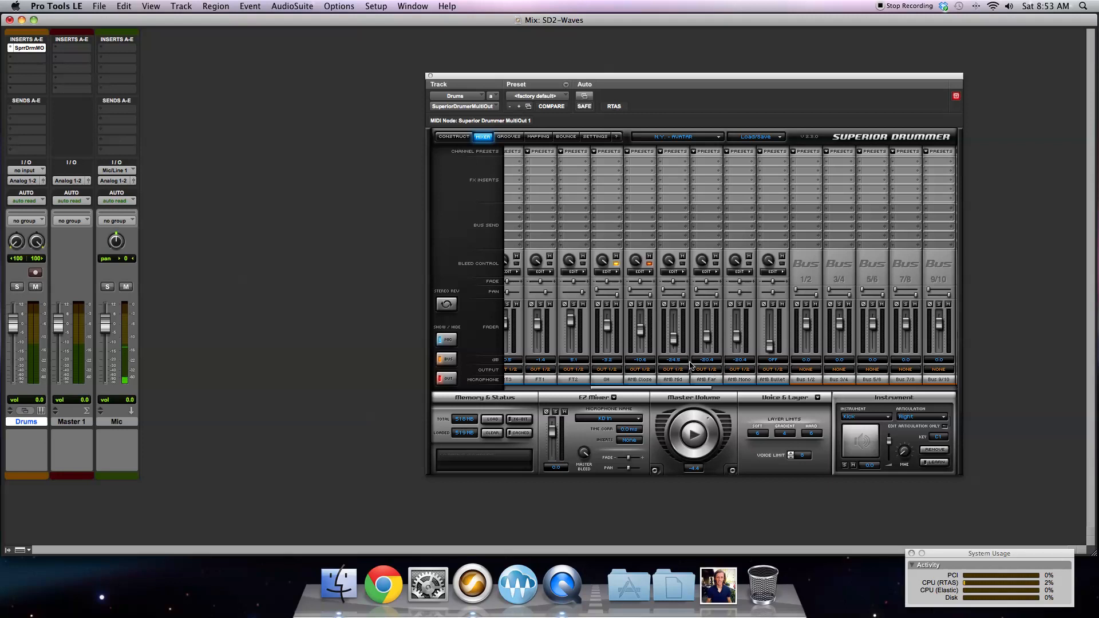
click(691, 436)
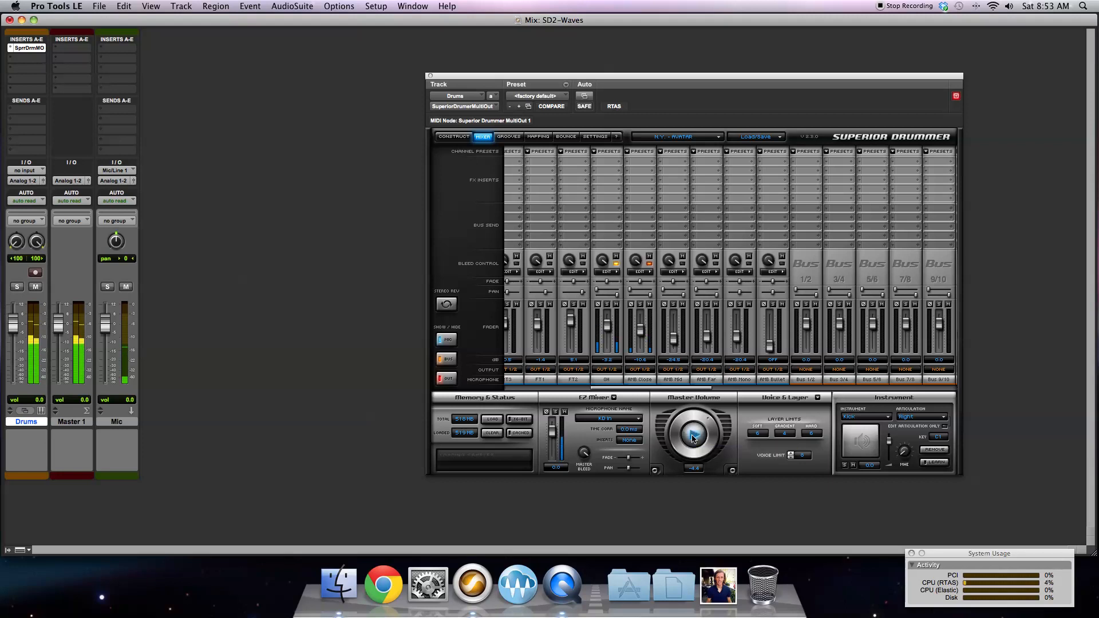
click(692, 437)
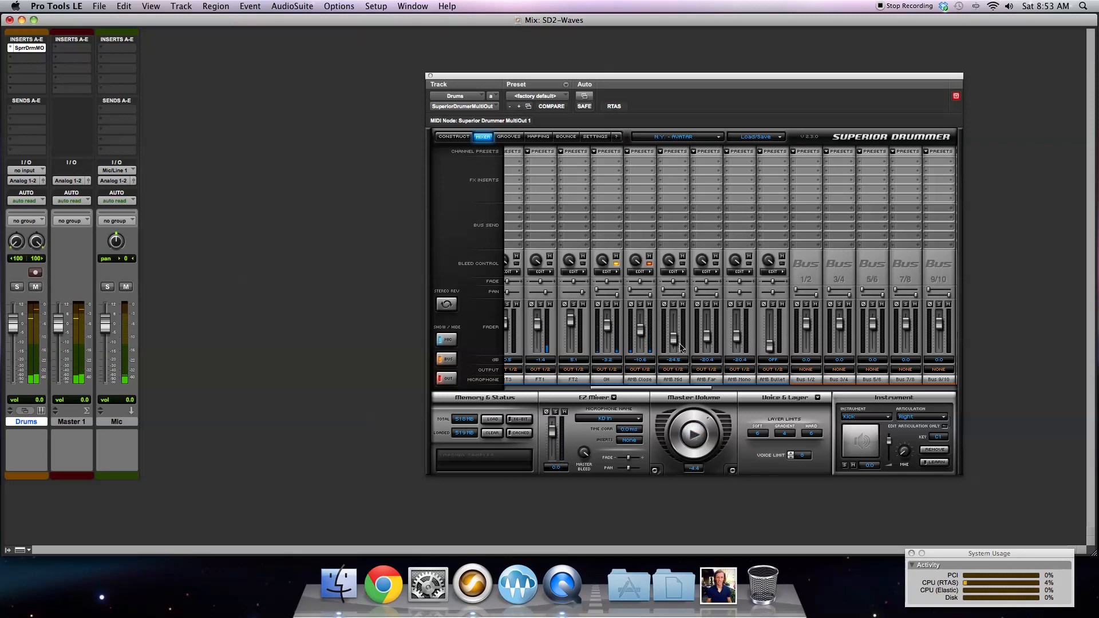
Step: Enable the snare's bleed into the Amb Mid channel and raise that channel's fader to about -15.8 dB
click(684, 273)
click(699, 201)
click(673, 272)
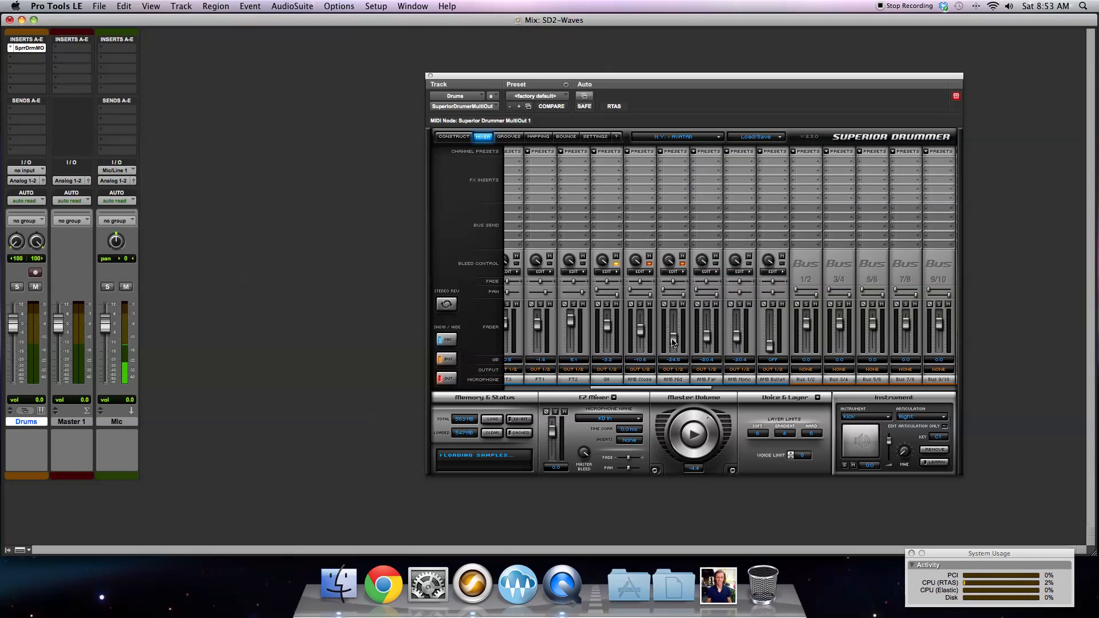
drag(676, 340, 674, 333)
drag(674, 333, 675, 337)
drag(645, 391, 544, 391)
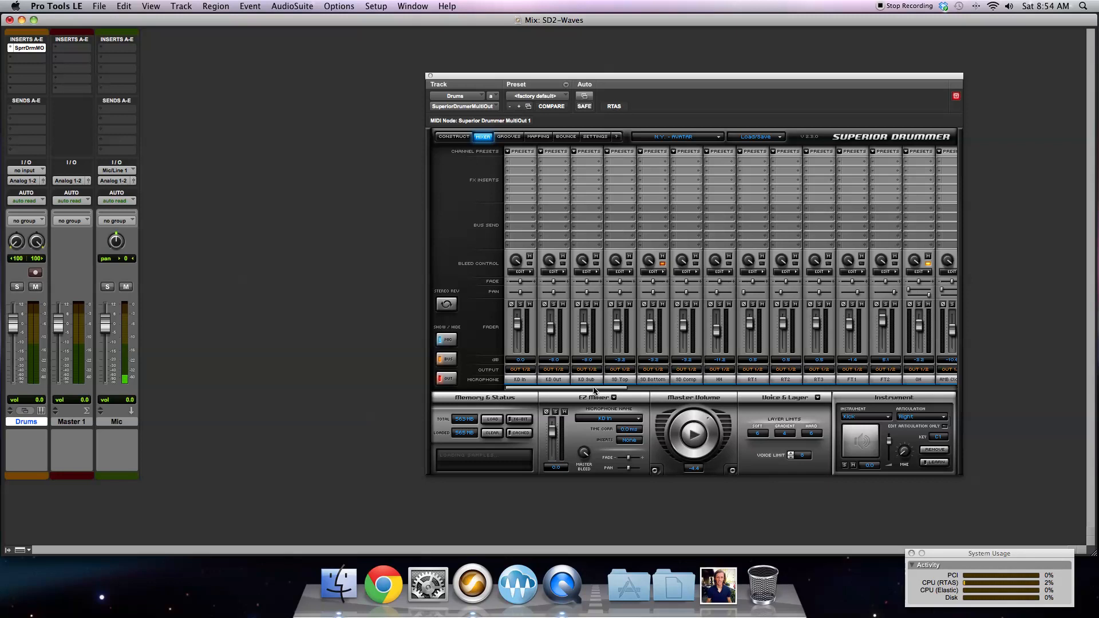
drag(593, 390, 675, 392)
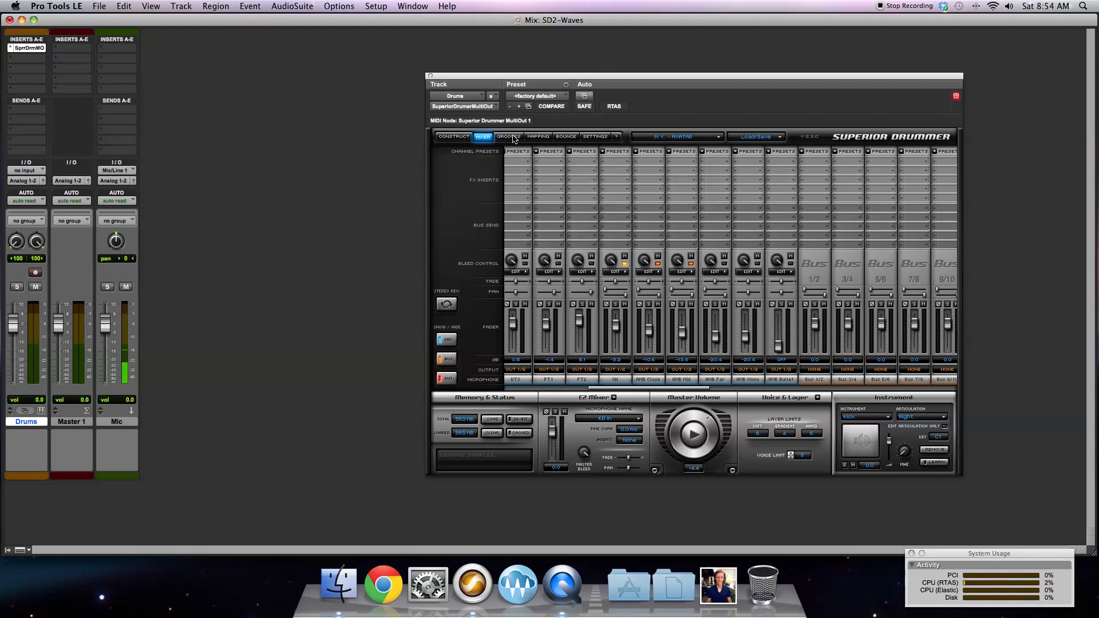
Step: Return to the kit construction view and review the available snare and kick models without changing them
click(461, 137)
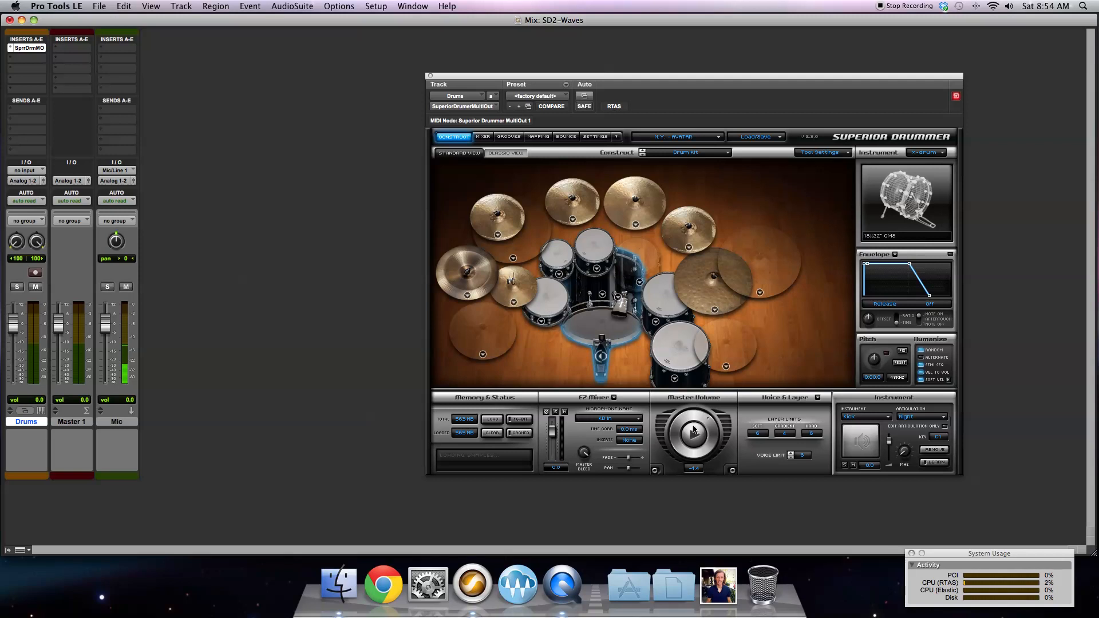
click(541, 324)
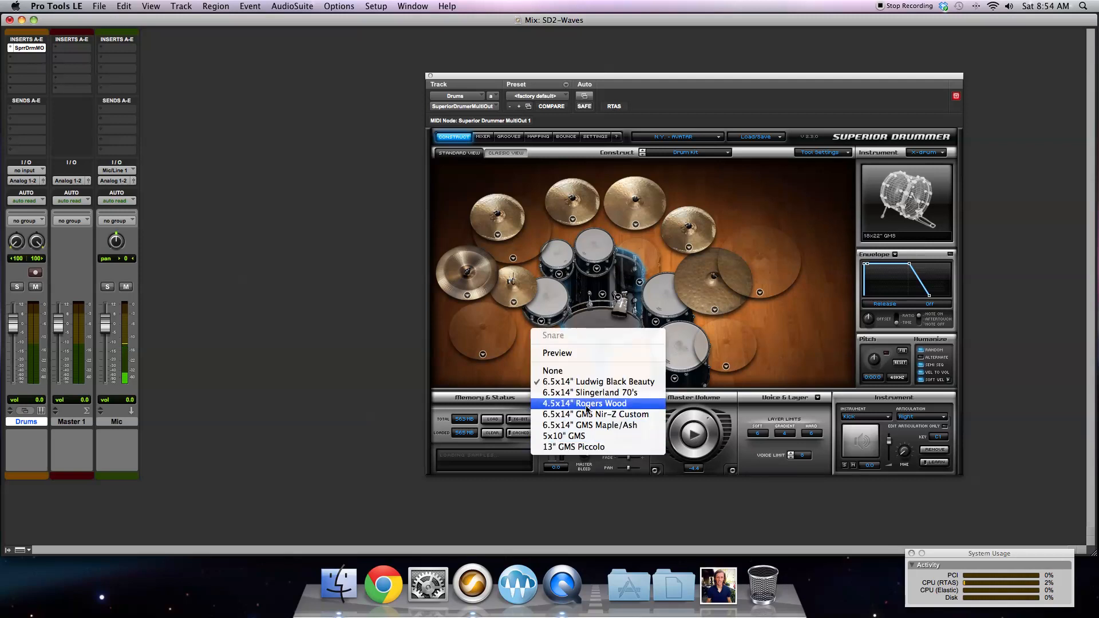
click(589, 306)
click(603, 296)
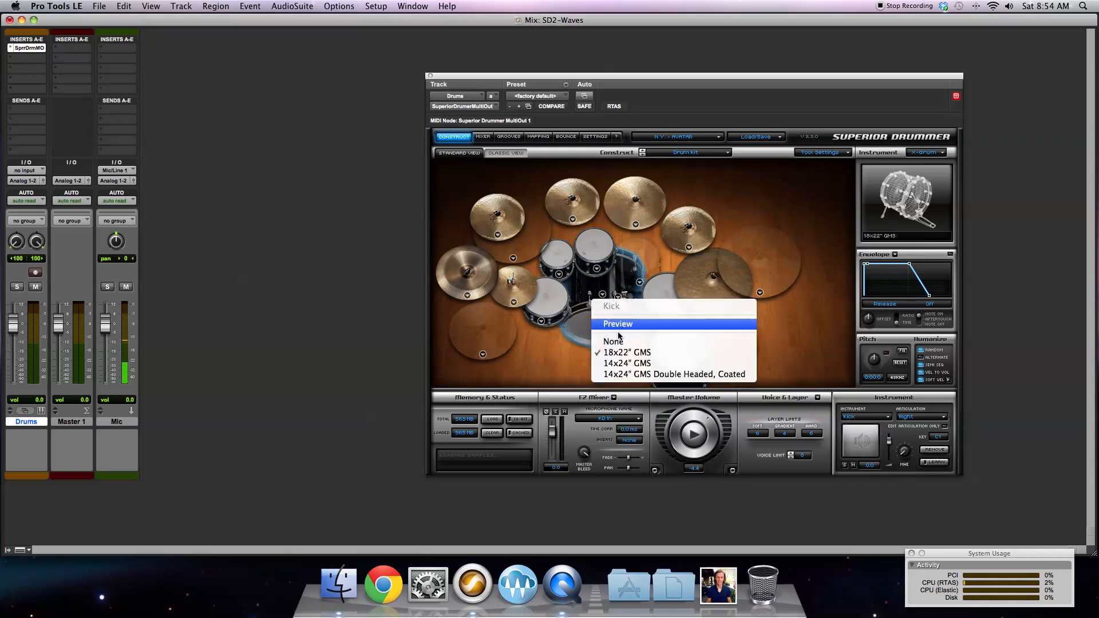
click(561, 365)
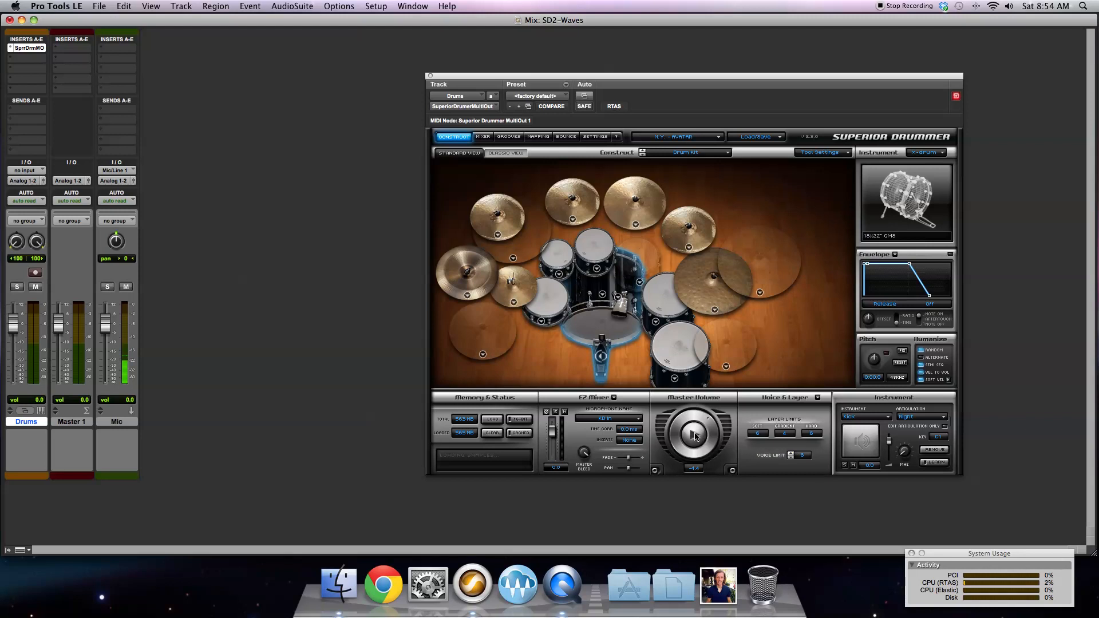
Step: Swap Floortom 2 for its alternative model, Floortom 1 for the 16x16" GMS Clear Heads and Racktom 1 for the 10x12" GMS Clear Heads
click(674, 381)
click(720, 449)
click(656, 322)
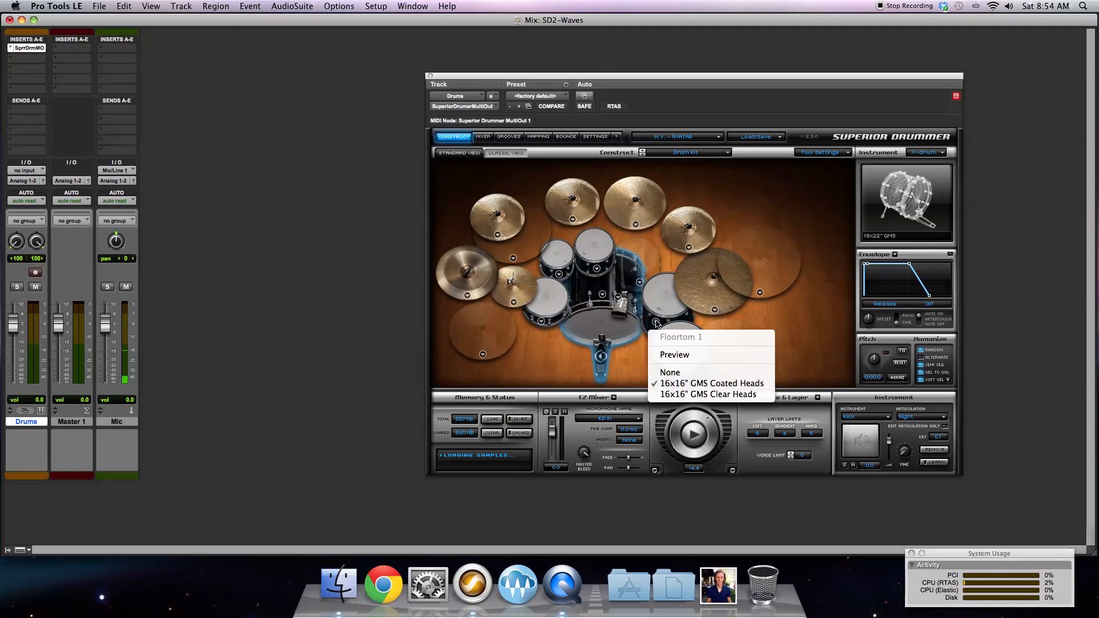
click(708, 394)
click(596, 268)
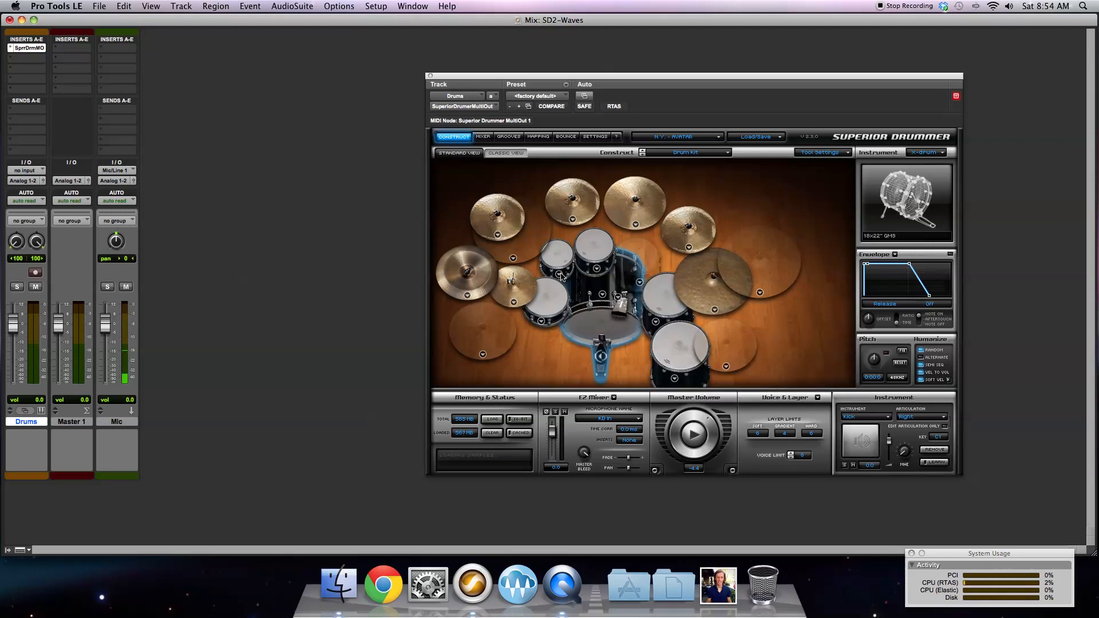
click(559, 274)
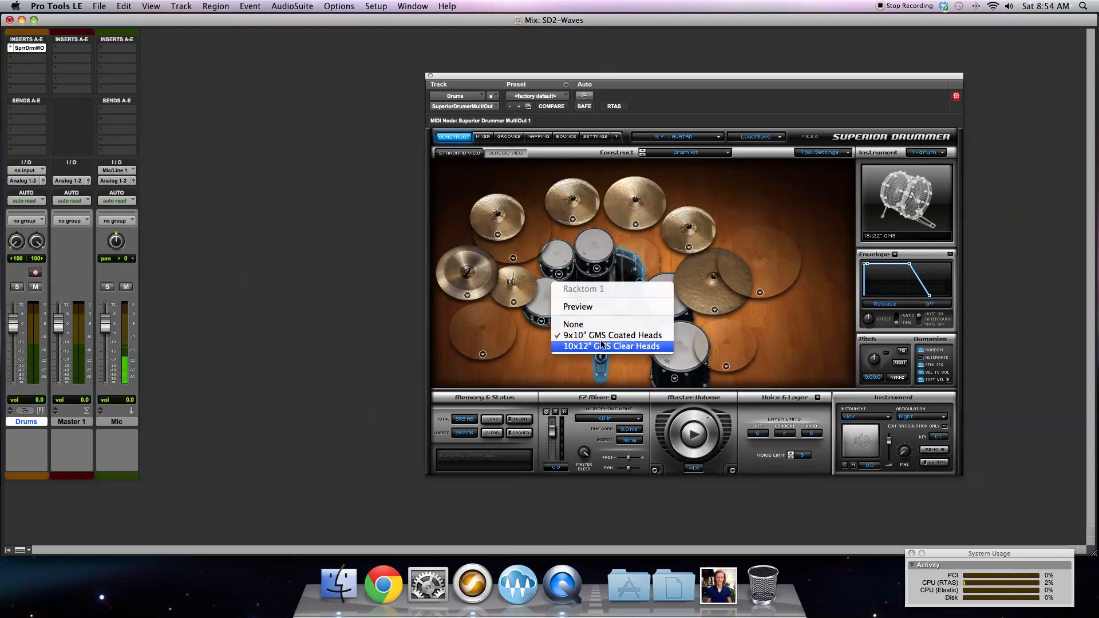
click(602, 344)
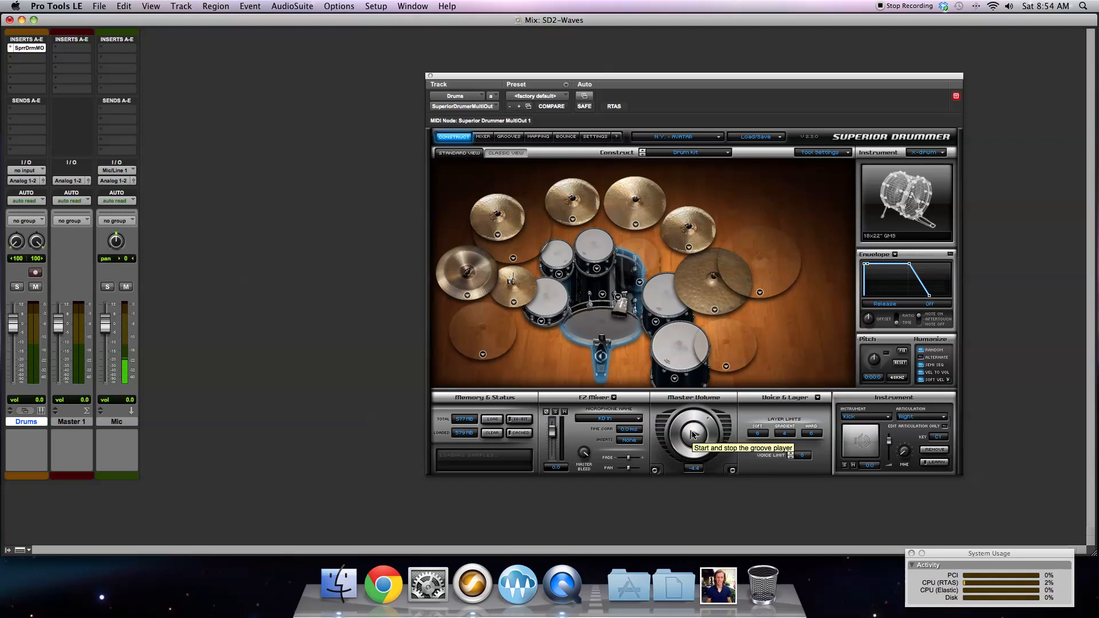
Step: With the groove playing, show the Edit window and move the Superior Drummer window below the Drums track's regions
click(688, 433)
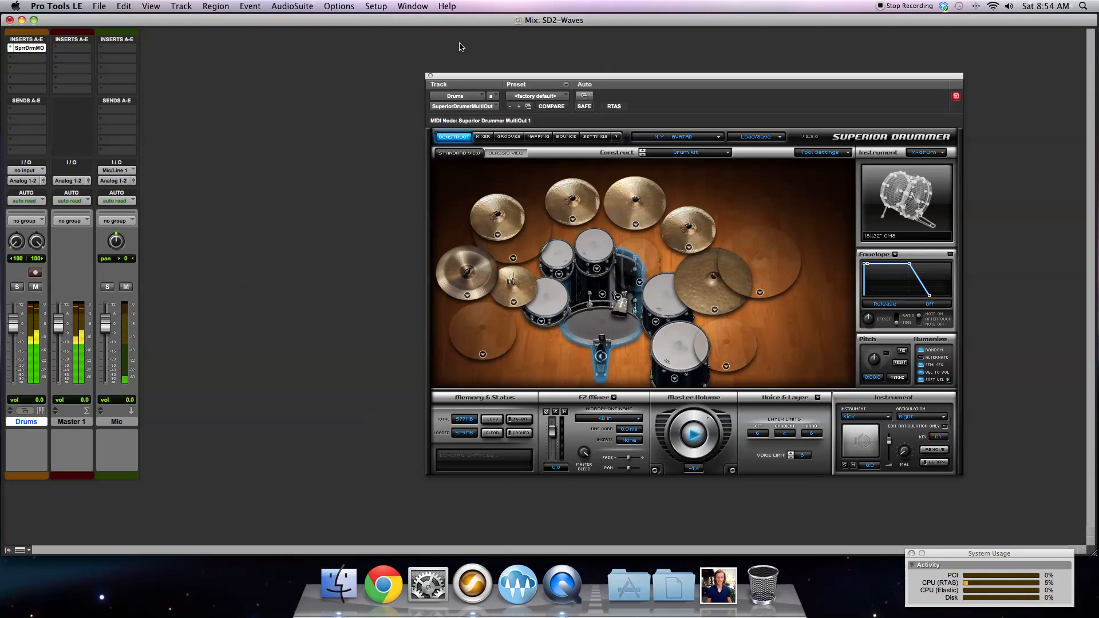
click(379, 6)
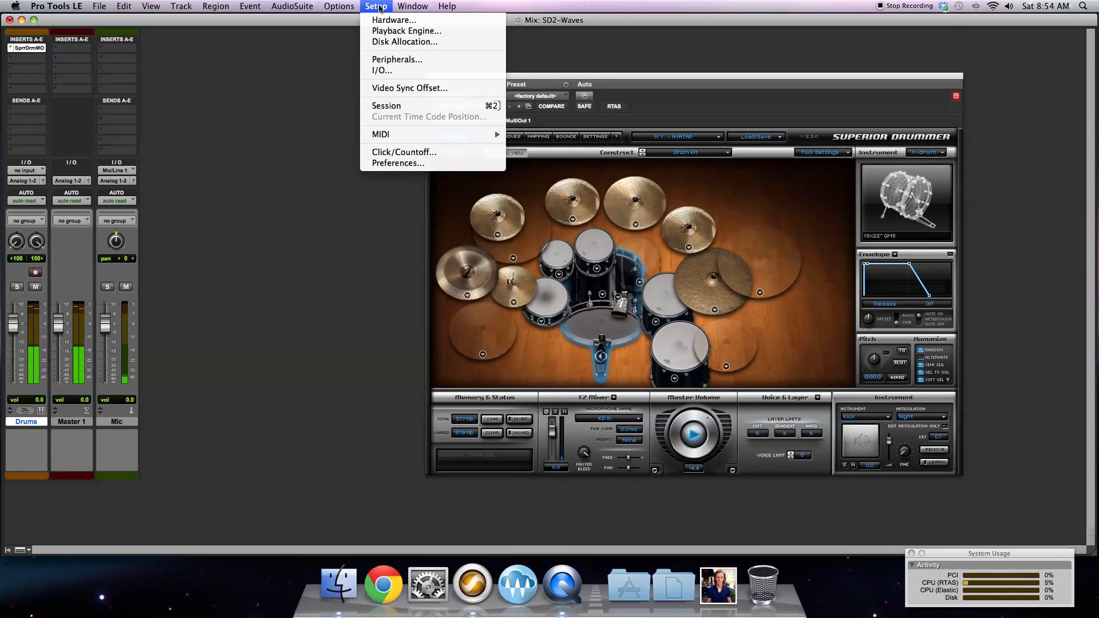
mouse_move(401, 7)
click(420, 82)
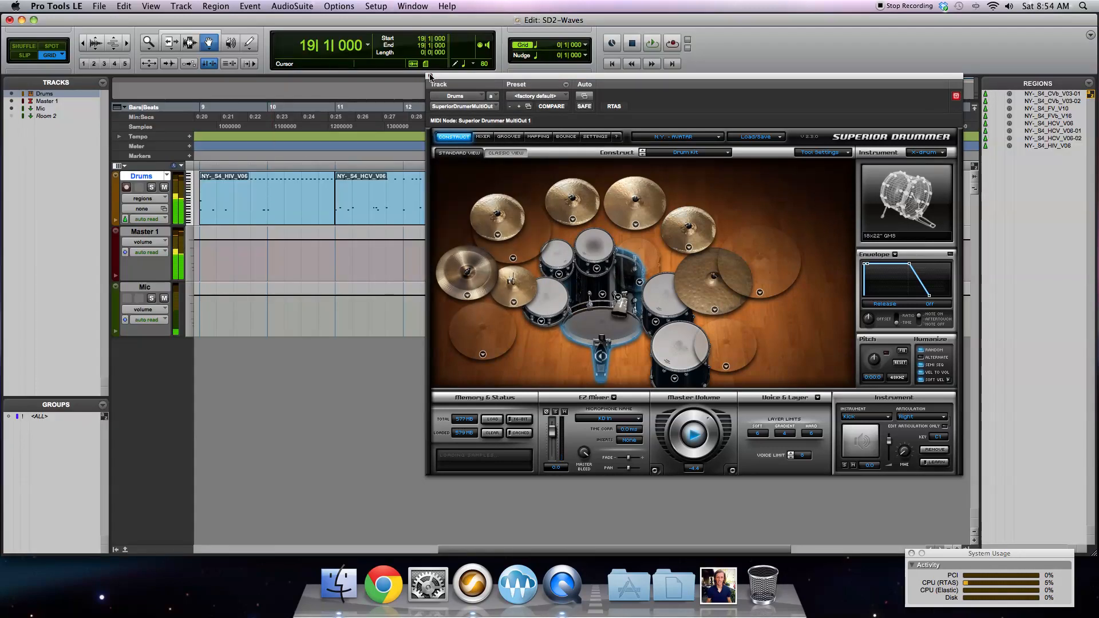
drag(430, 77, 312, 234)
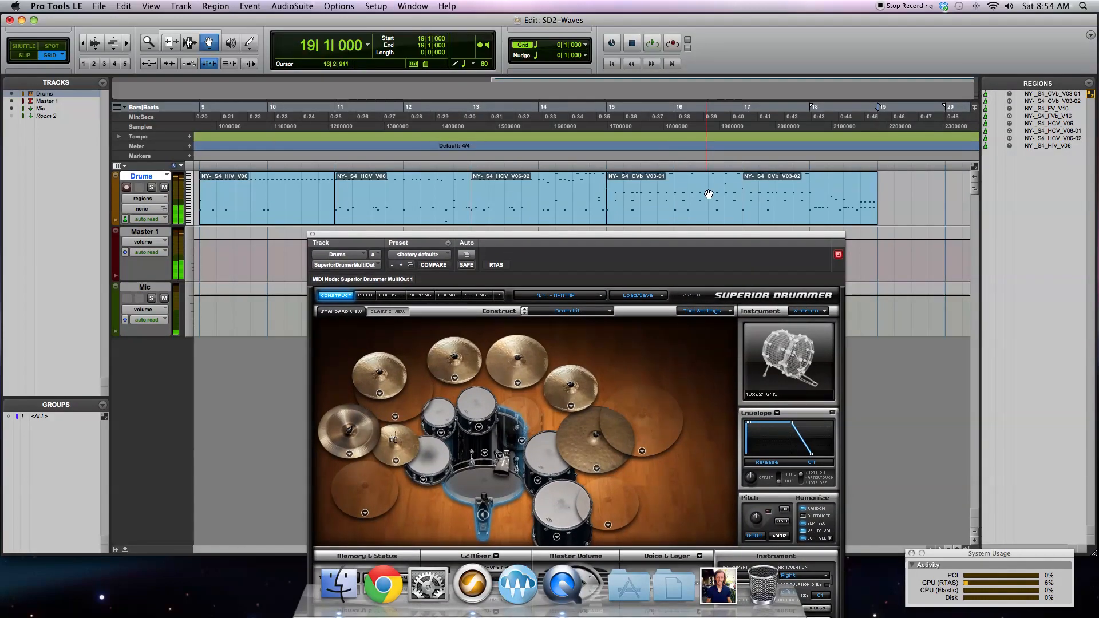
Step: Raise the Superior Drummer window so the whole kit shows, select bars 9 to 19 on the timeline and start looped playback
drag(564, 238, 565, 179)
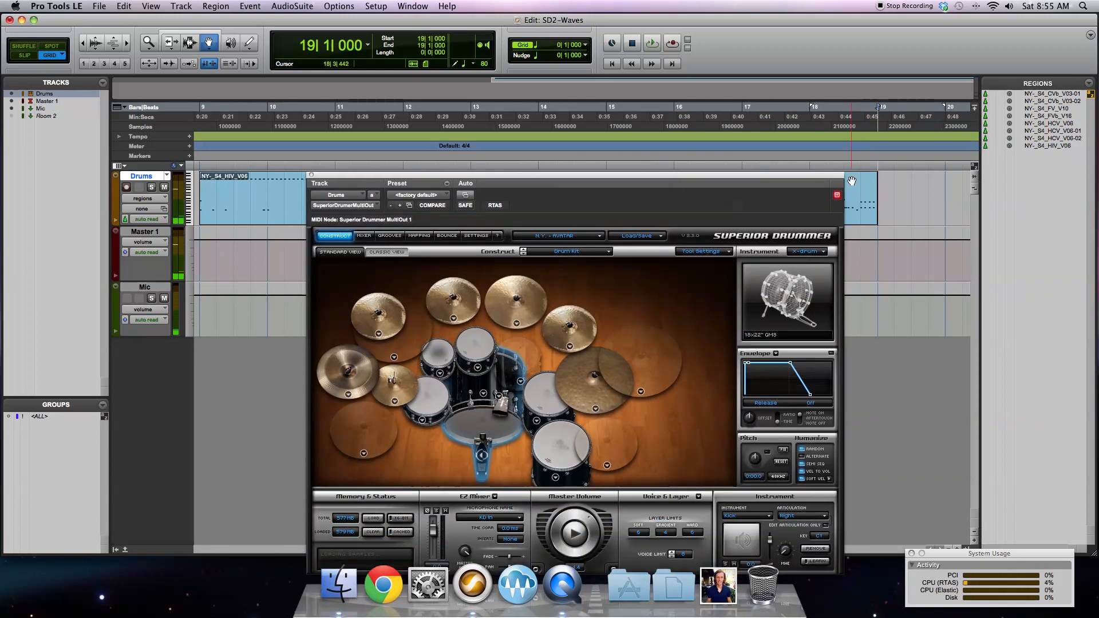
drag(876, 115, 237, 123)
key(space)
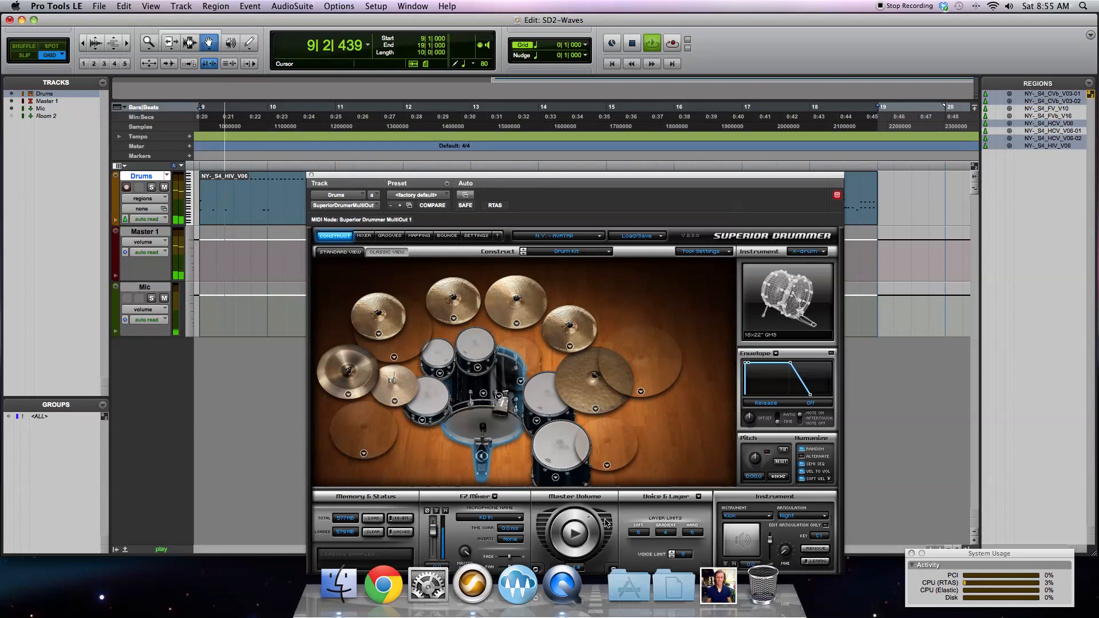
Step: Audition the 14x24" GMS and 14x24" GMS Double Headed, Coated kicks, and return the kick to the 18x22" GMS
click(482, 455)
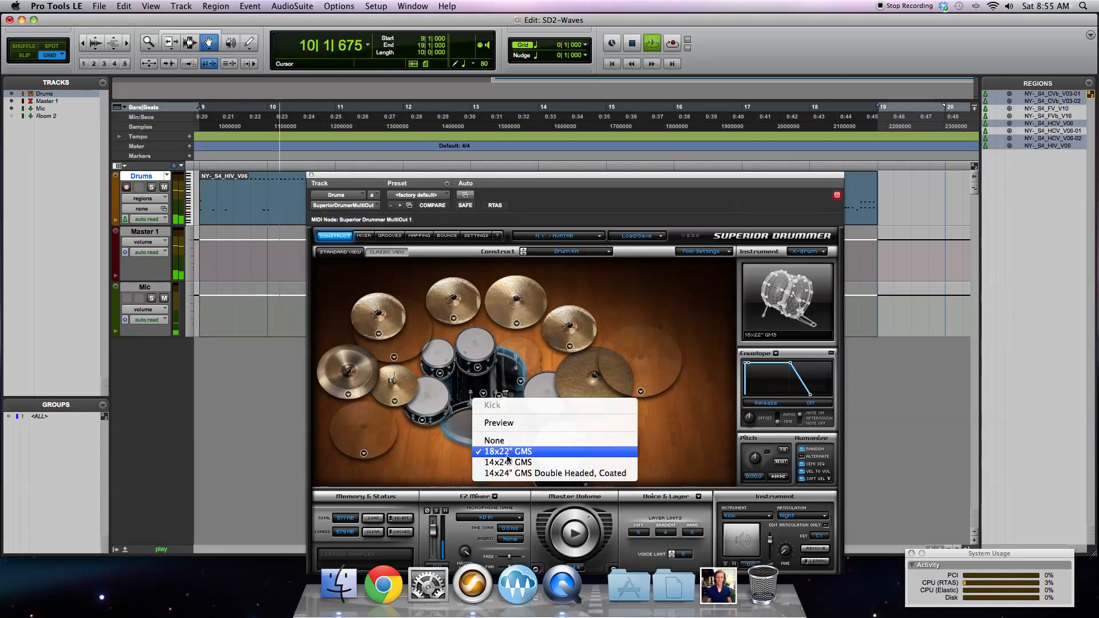
click(509, 463)
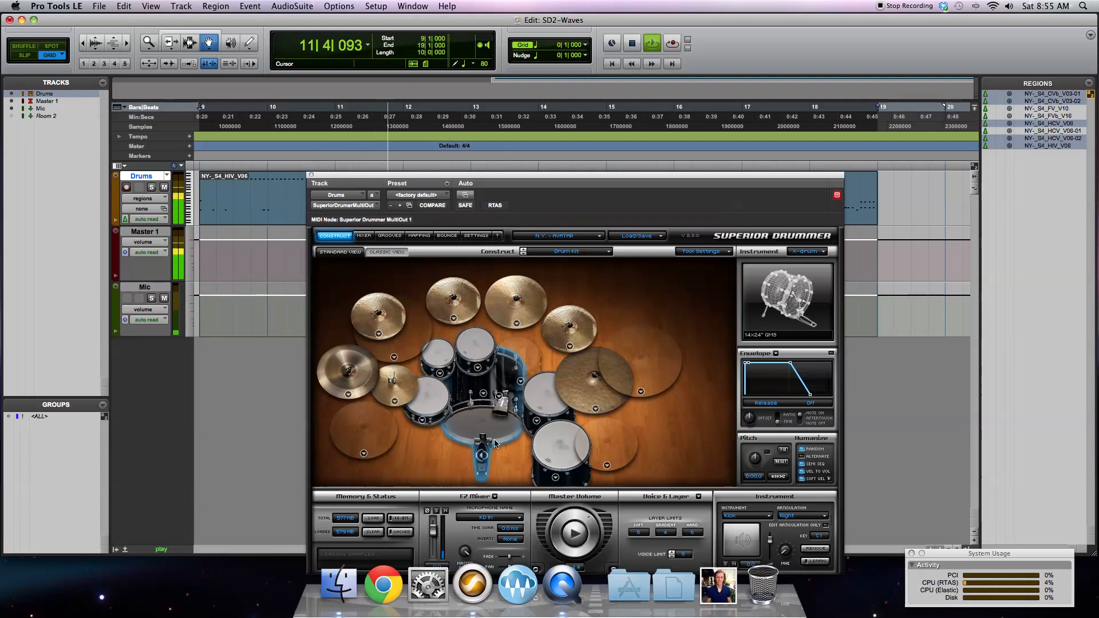
click(483, 394)
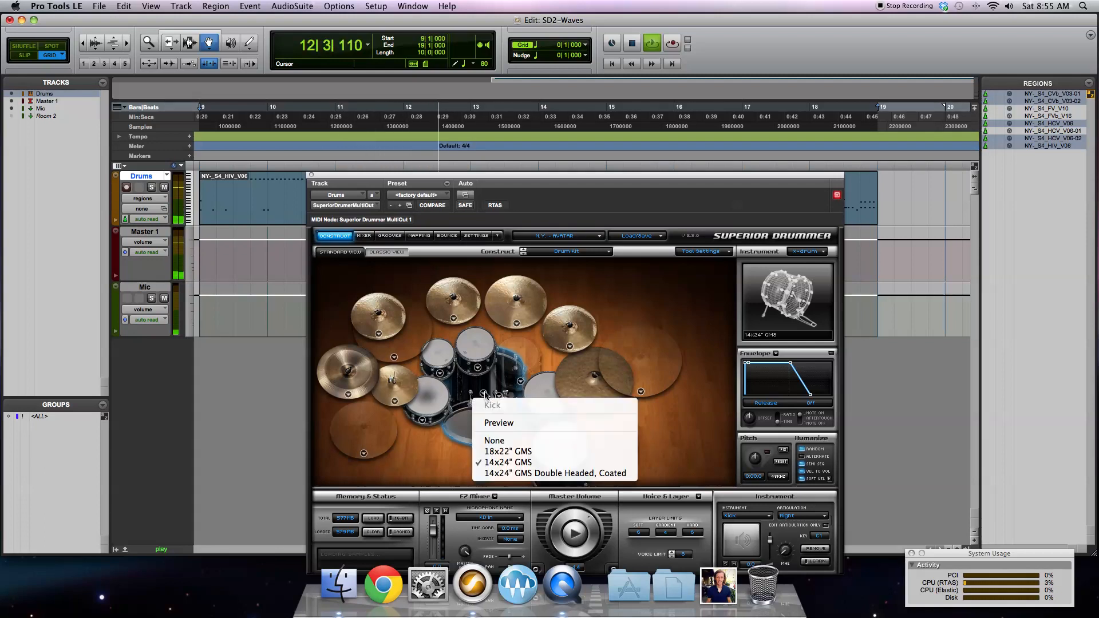
click(501, 473)
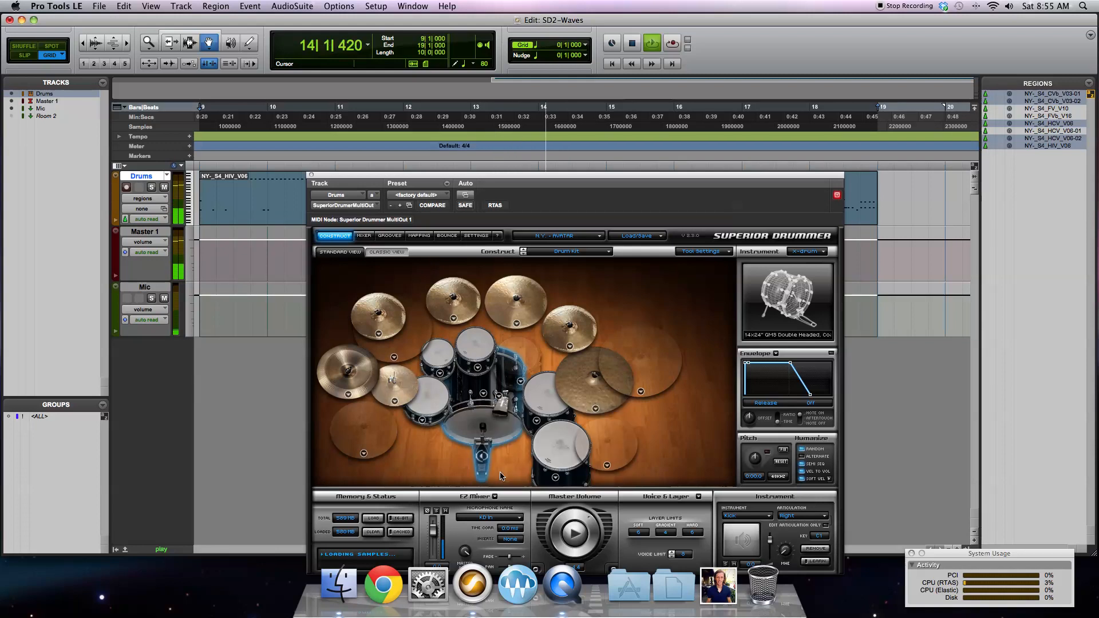
click(483, 395)
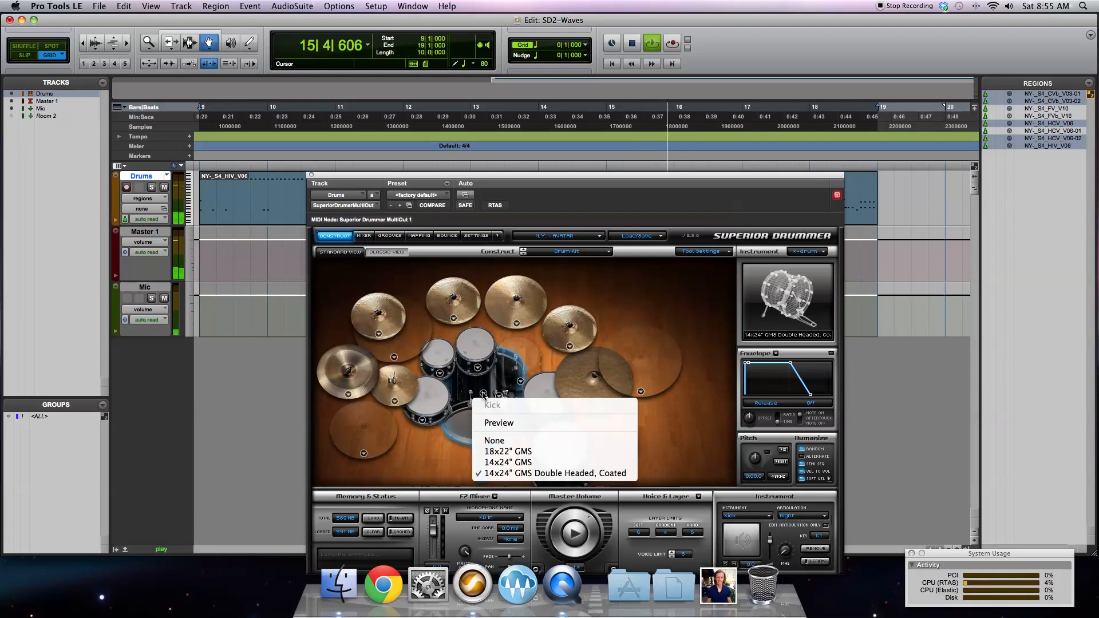
click(501, 452)
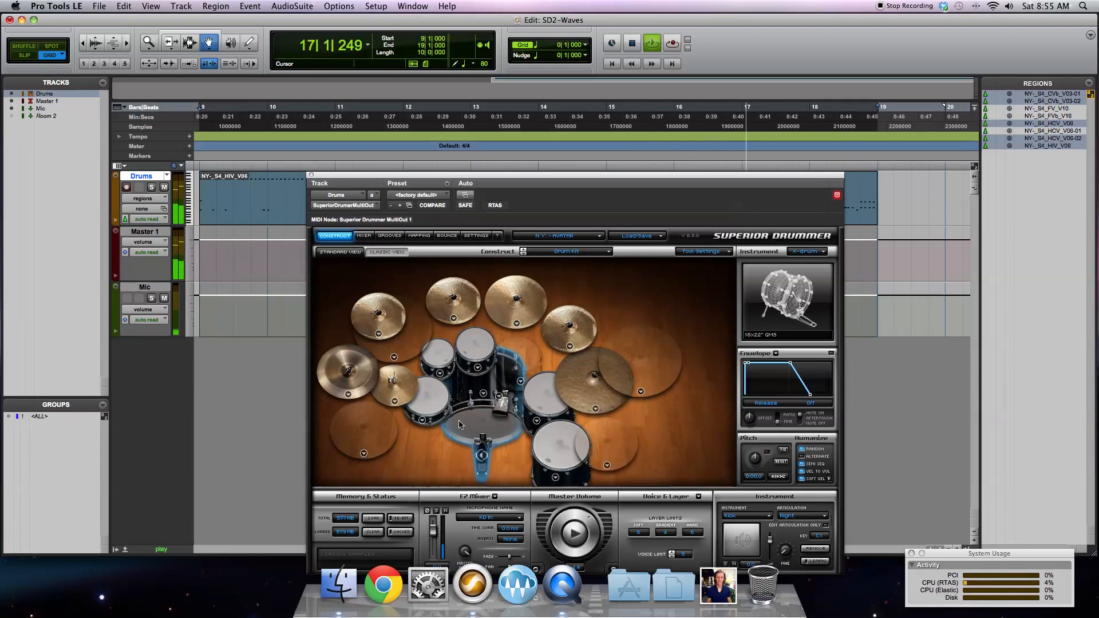
Step: Audition the 6.5x14" Slingerland 70's, 4.5x14" Rogers Wood and 6.5x14" GMS Nir-Z Custom snares against the looping groove
click(422, 420)
click(458, 493)
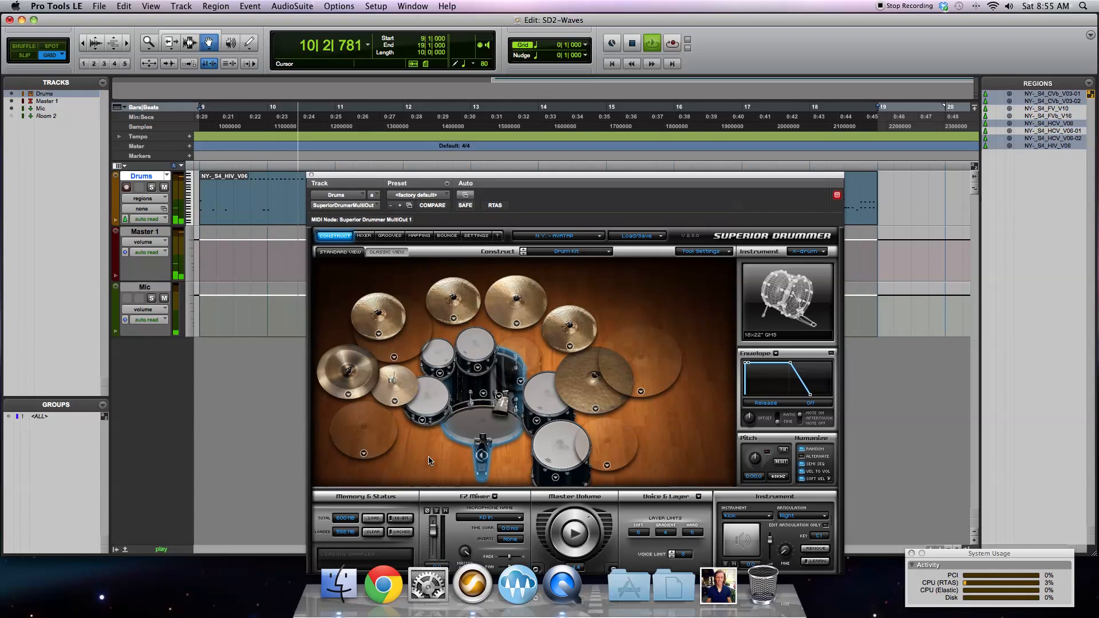
click(422, 423)
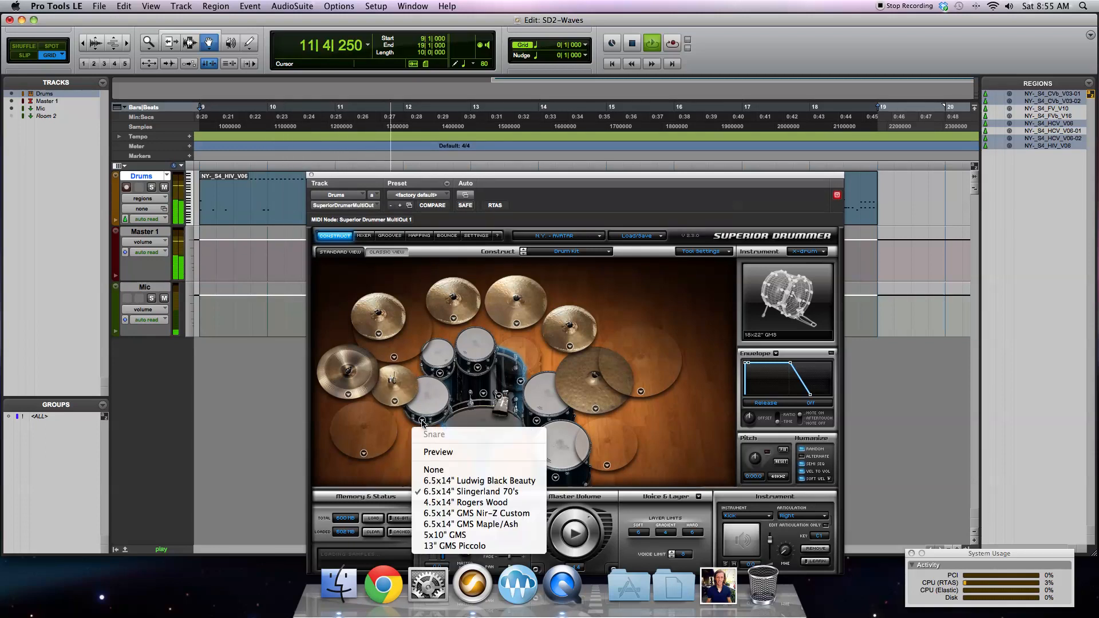
click(459, 502)
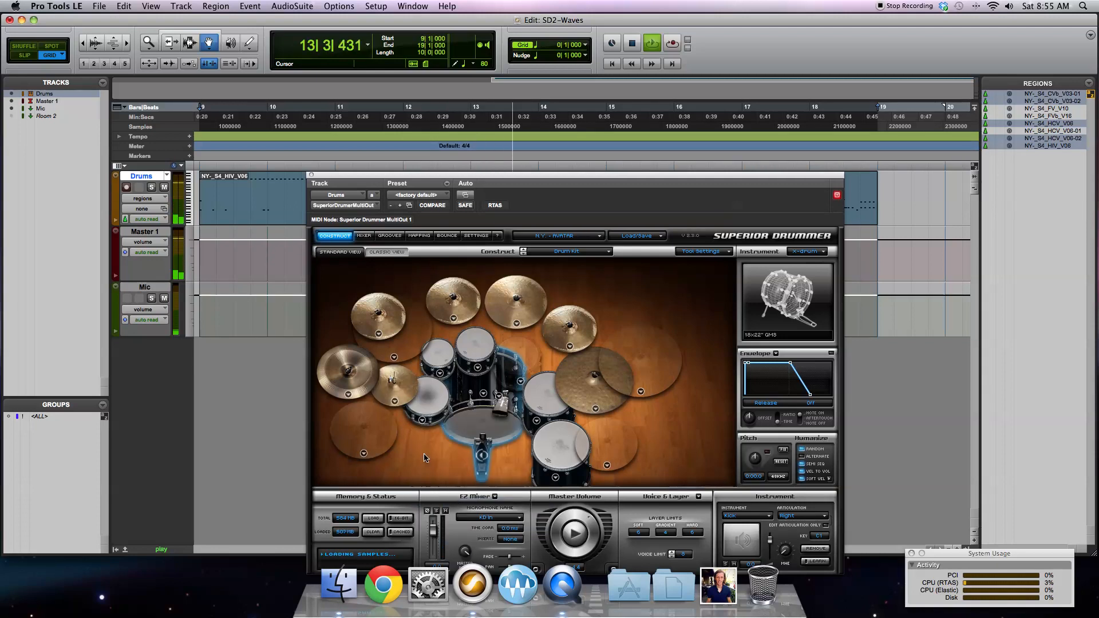
click(422, 421)
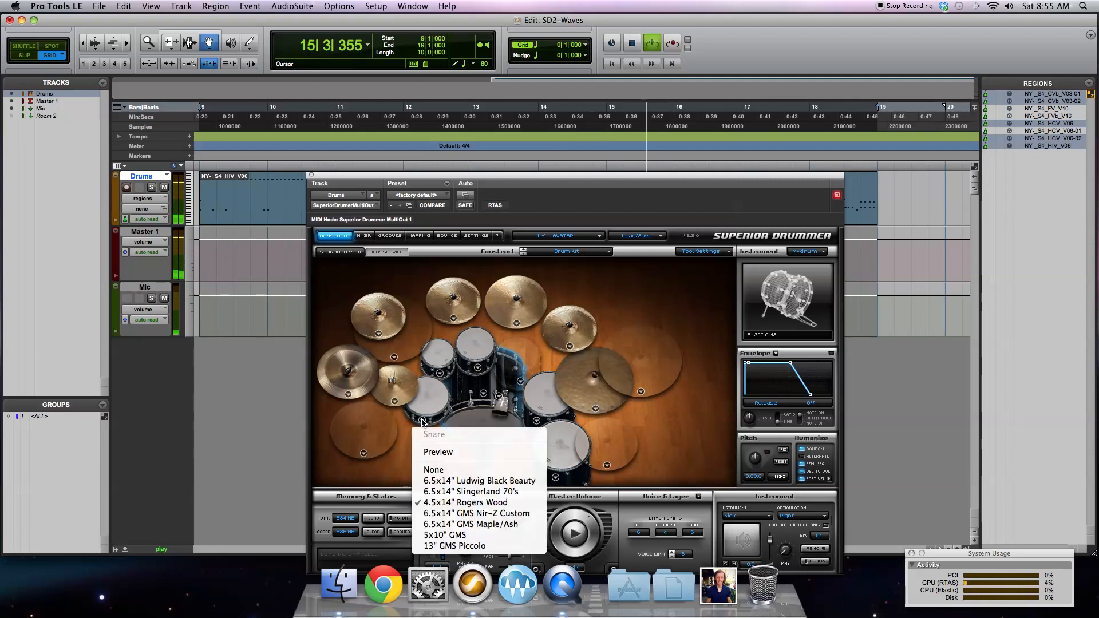
click(457, 514)
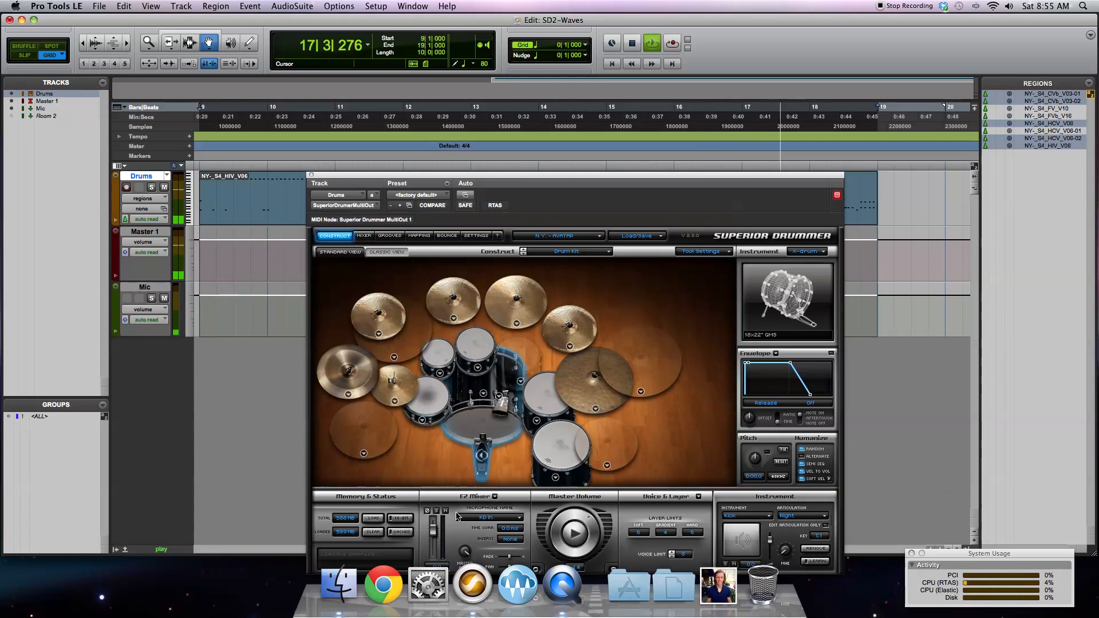
Step: Audition the 6.5x14" GMS Maple/Ash, 5x10" GMS and 13" GMS Piccolo snares against the looping groove
click(423, 420)
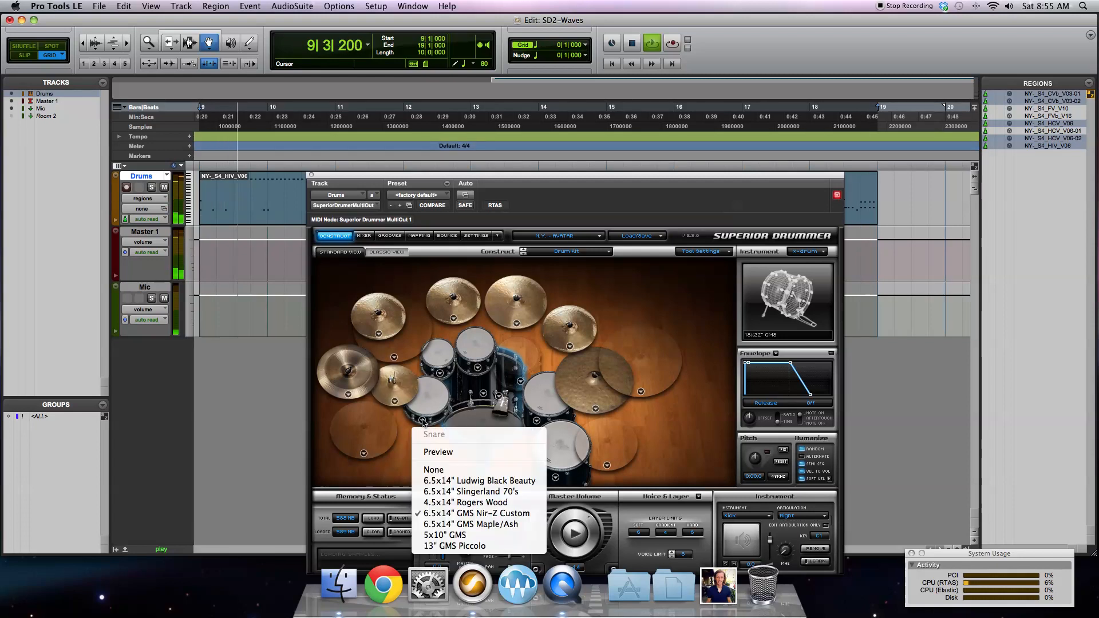
click(462, 525)
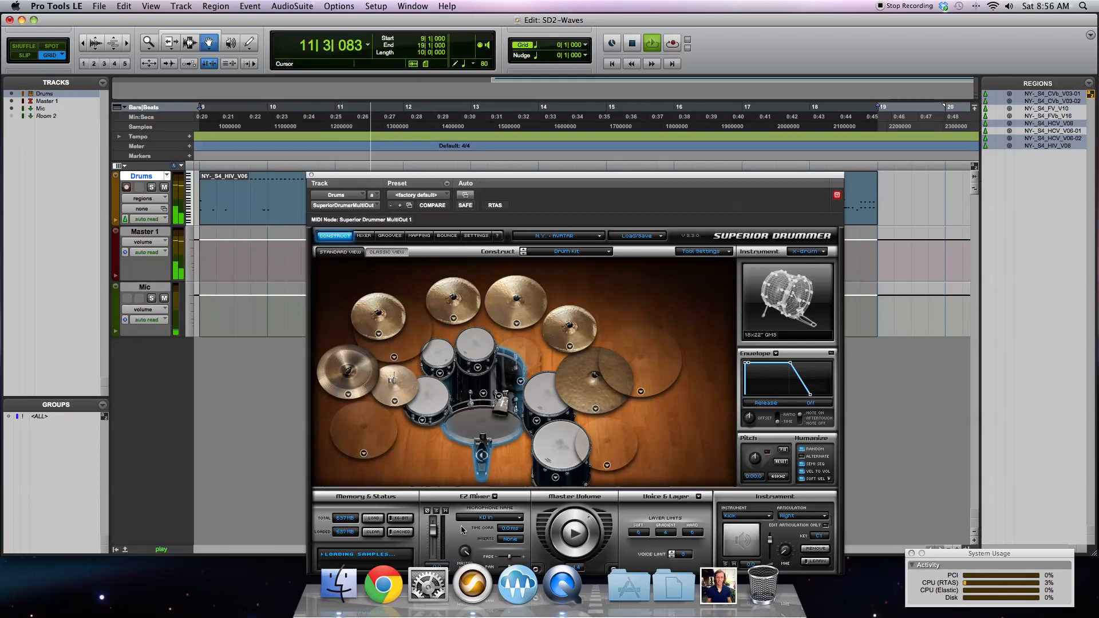
click(422, 421)
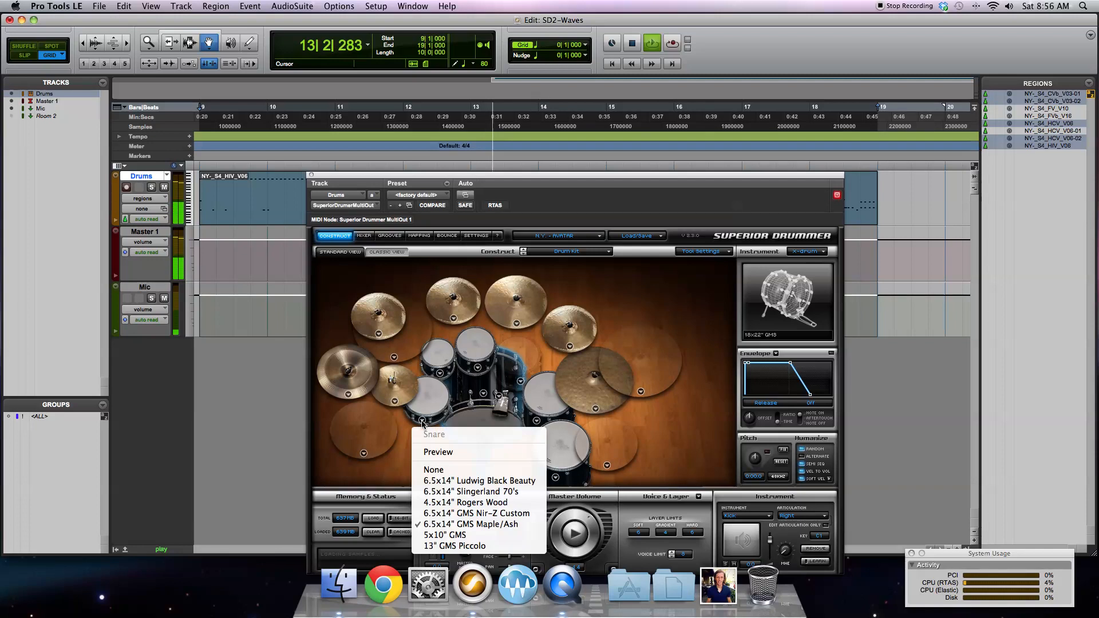
click(454, 535)
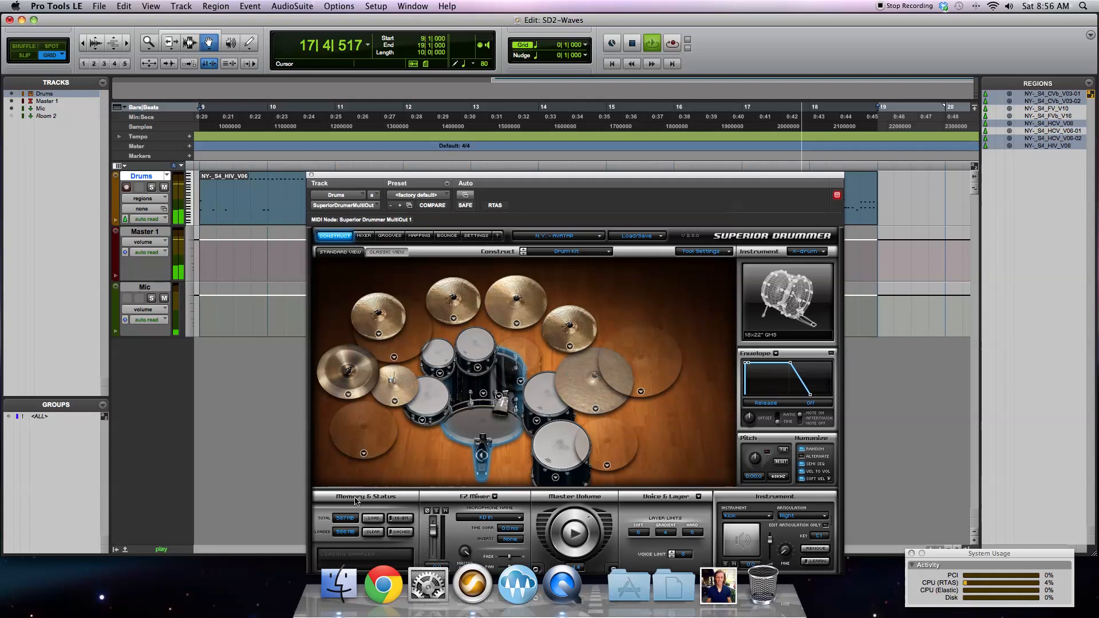
click(422, 423)
click(450, 548)
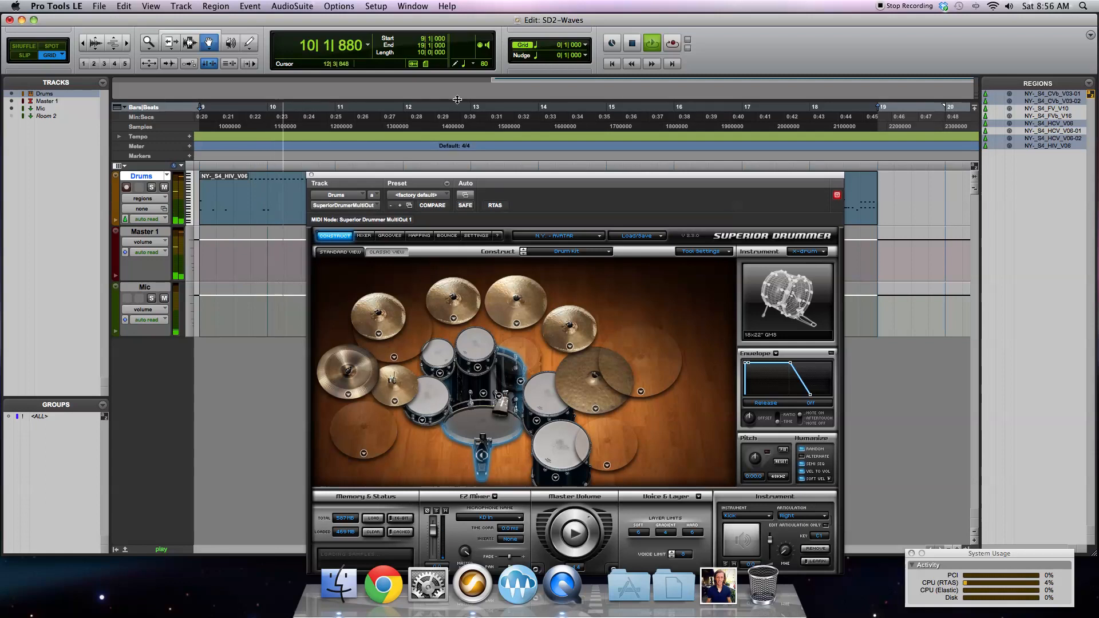
Step: Open the Drums regions in the MIDI Editor and move the Superior Drummer window clear of the notes from bar 11
drag(467, 175, 470, 245)
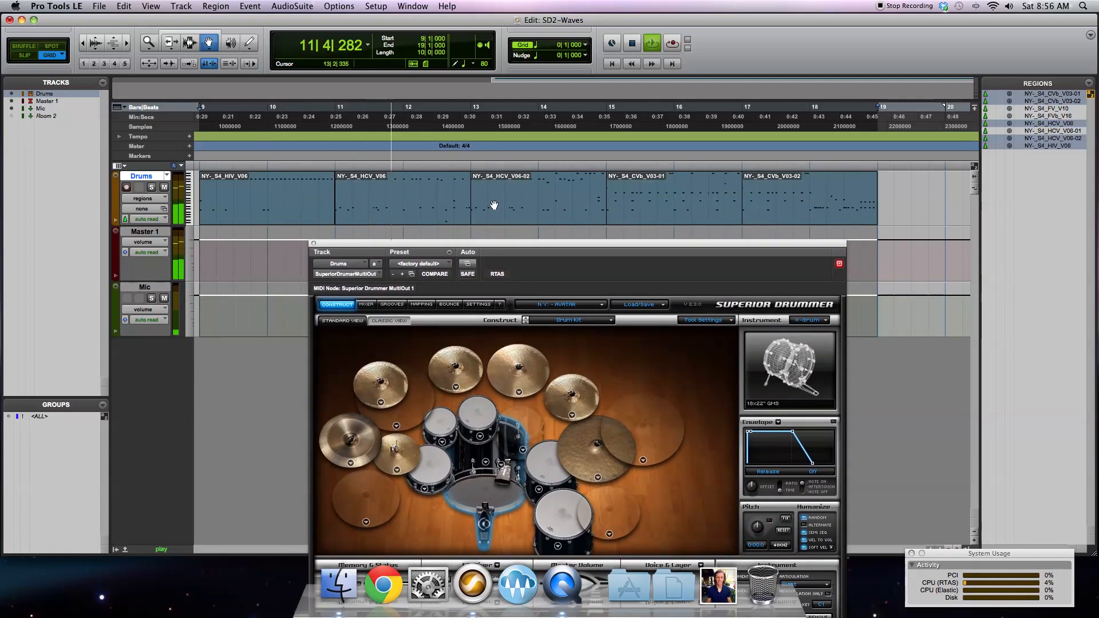
double_click(447, 197)
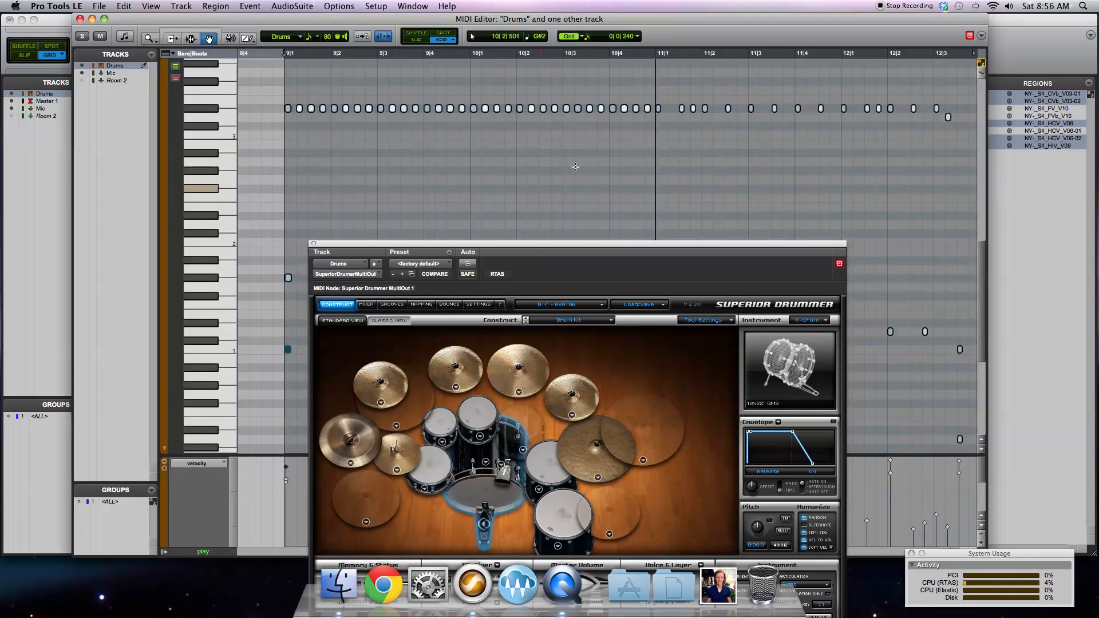
drag(341, 241, 177, 143)
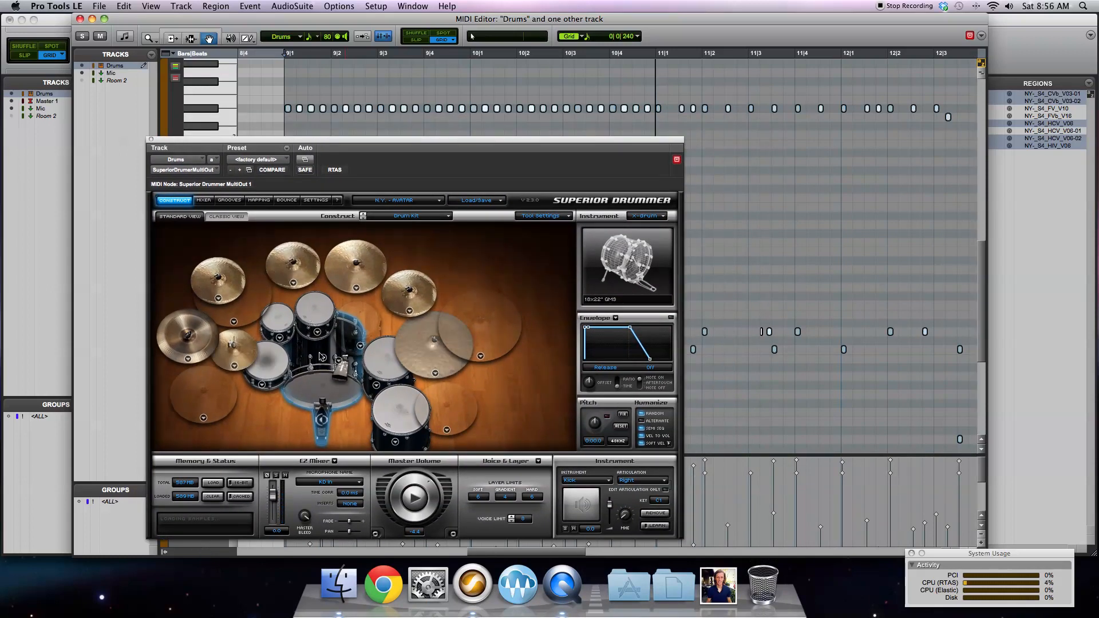
Step: Set the snare to the 6.5x14" GMS Nir-Z Custom and close the Superior Drummer window
click(262, 386)
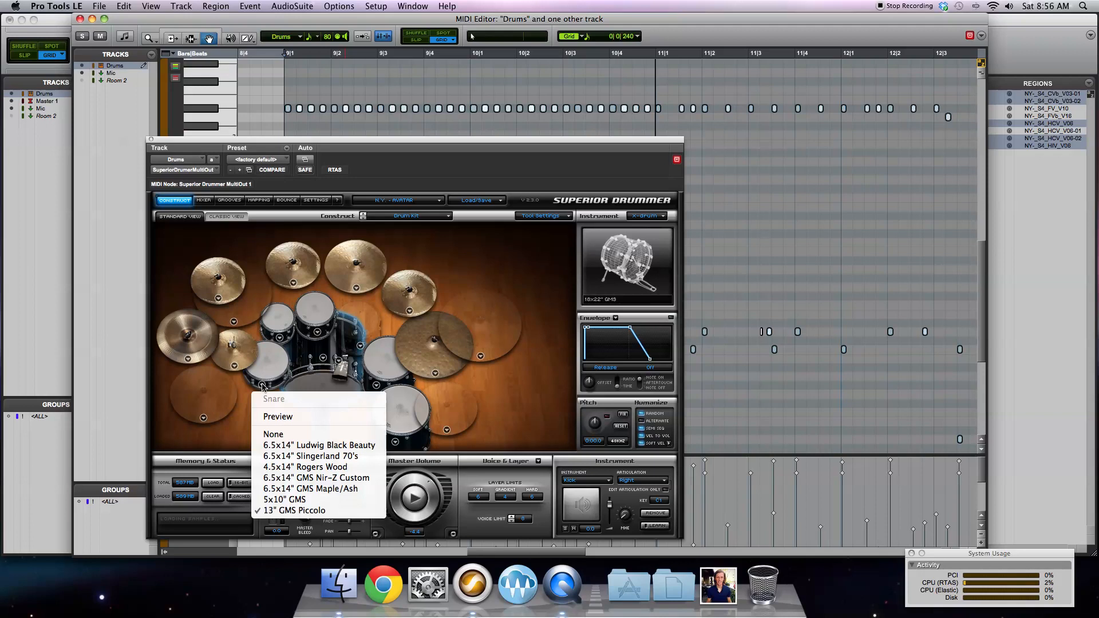
click(335, 478)
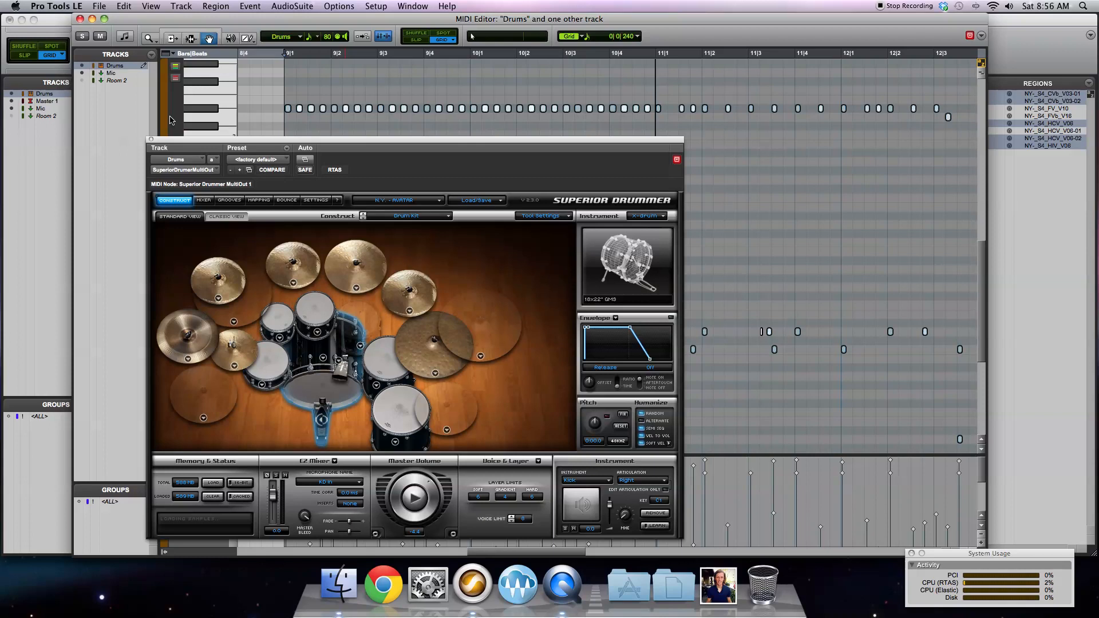
click(151, 140)
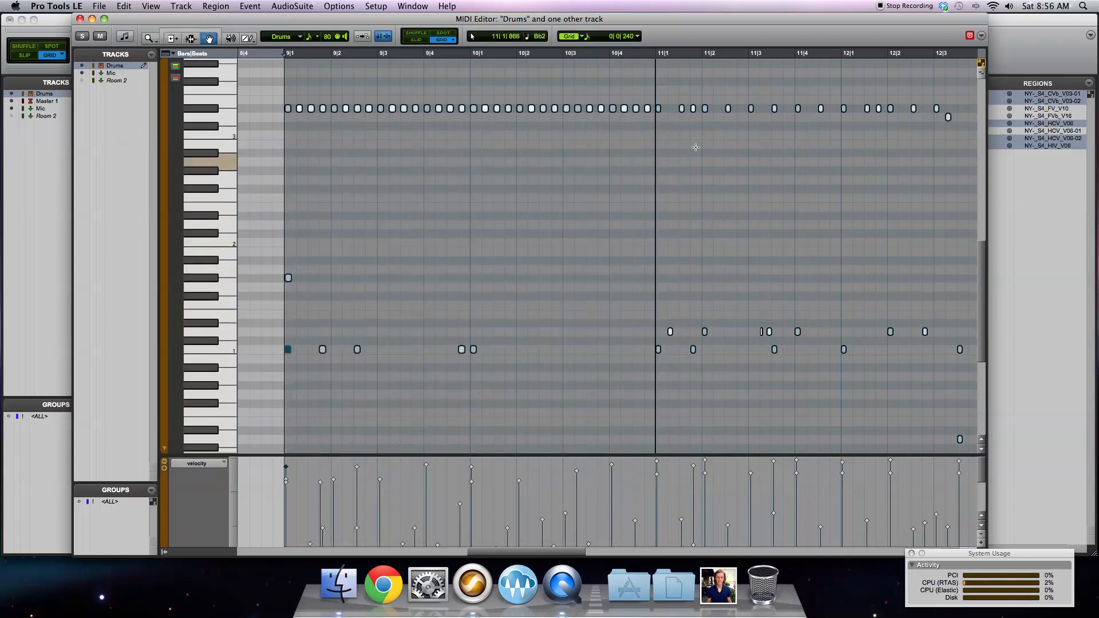
Step: Play the part from bar 9, move the upper-row cymbal note at 11|1|000 down to G2 and play the result
click(289, 57)
key(space)
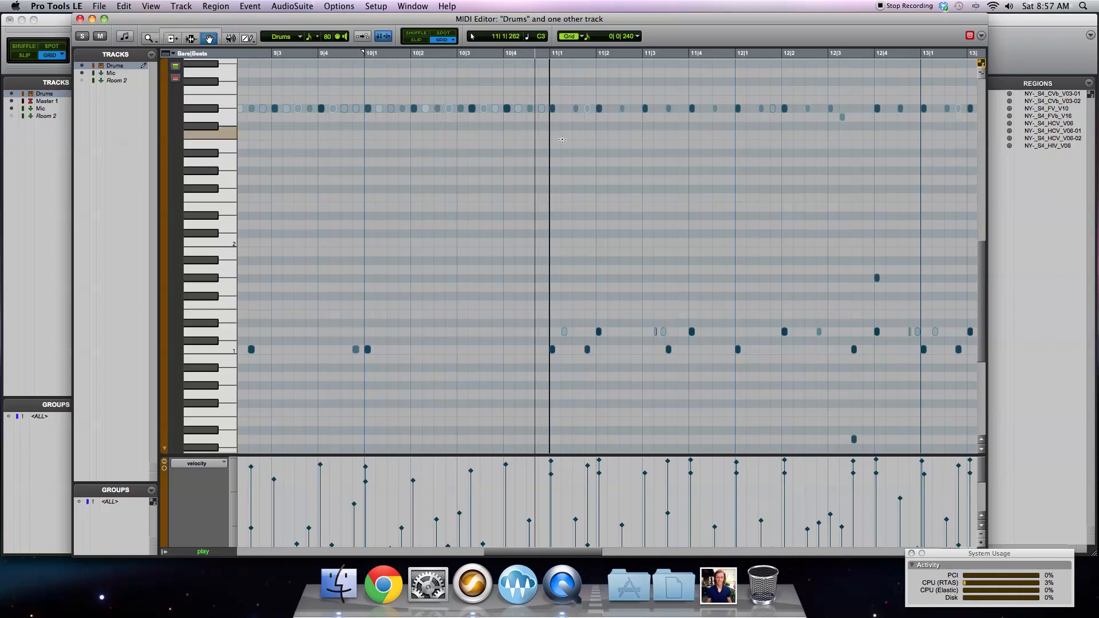
click(553, 109)
drag(553, 109, 553, 172)
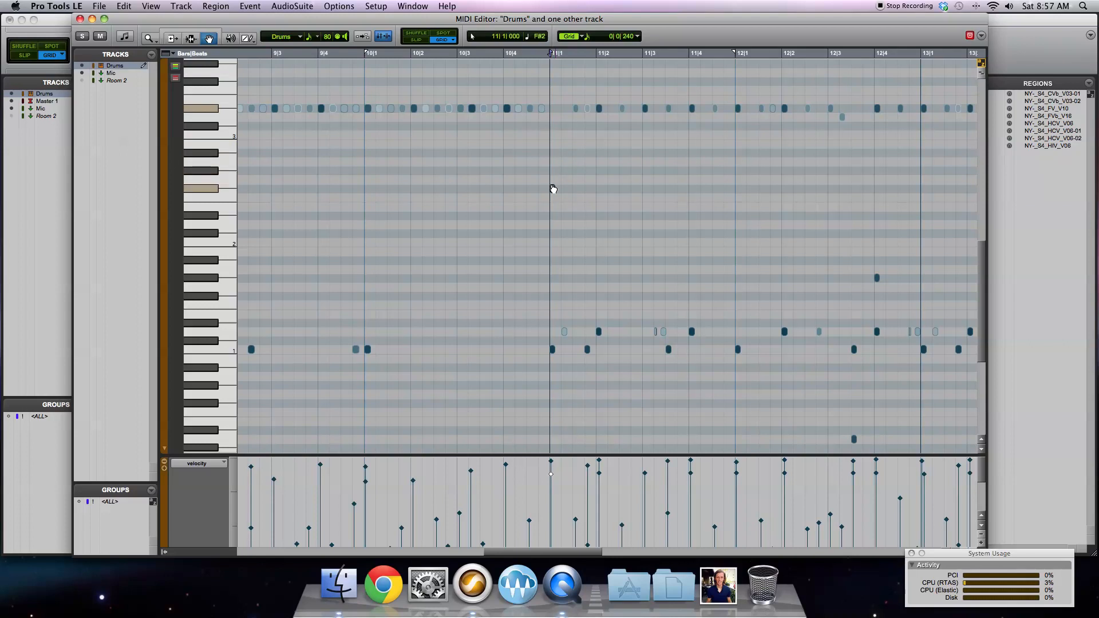
drag(553, 184, 554, 183)
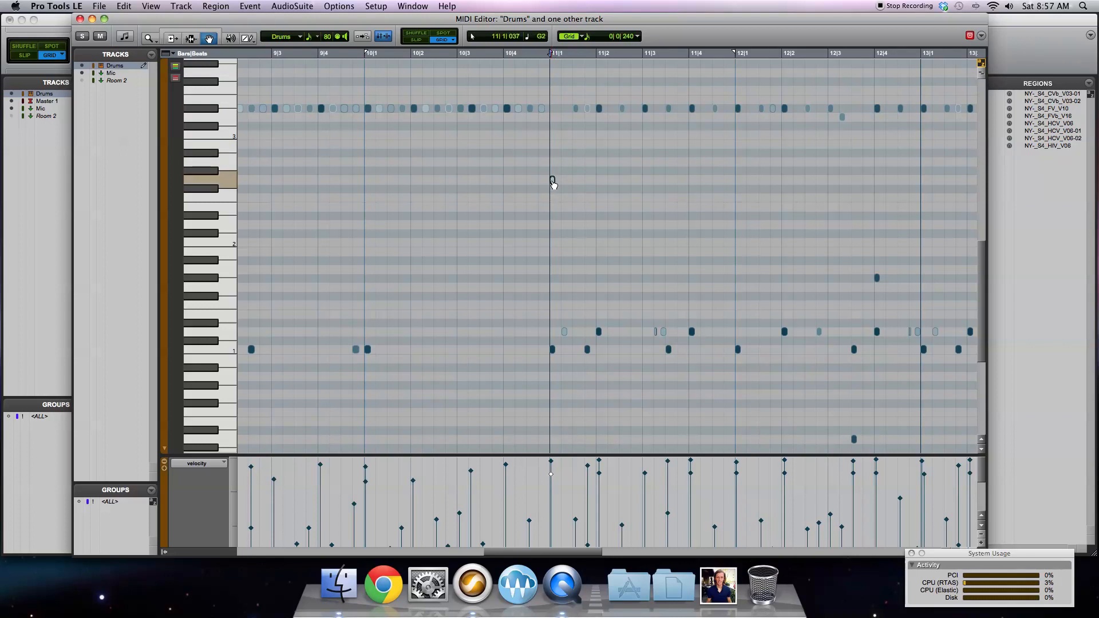
key(space)
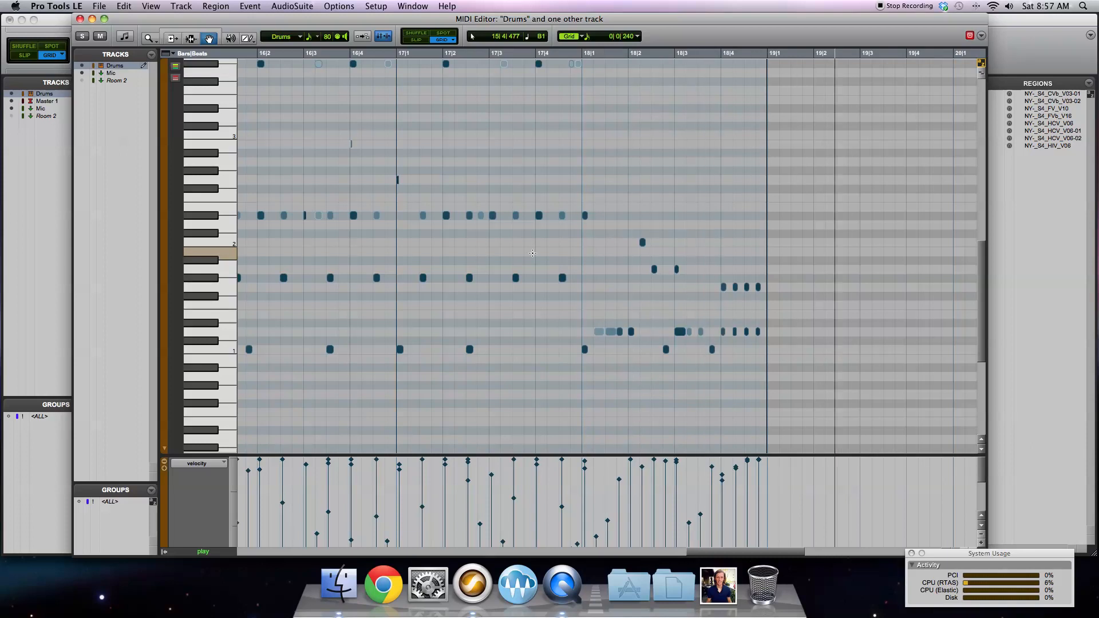
Step: Close the MIDI Editor and place the edit cursor at 8|4|000, just before the first Drums region
scroll(449, 146, left, 15)
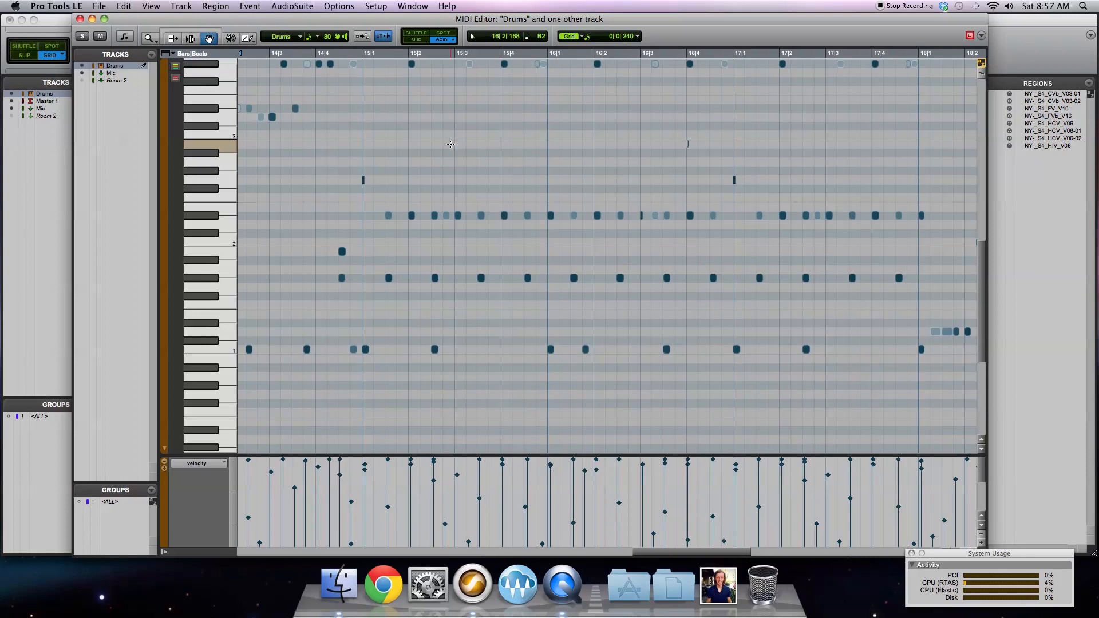
scroll(515, 160, left, 15)
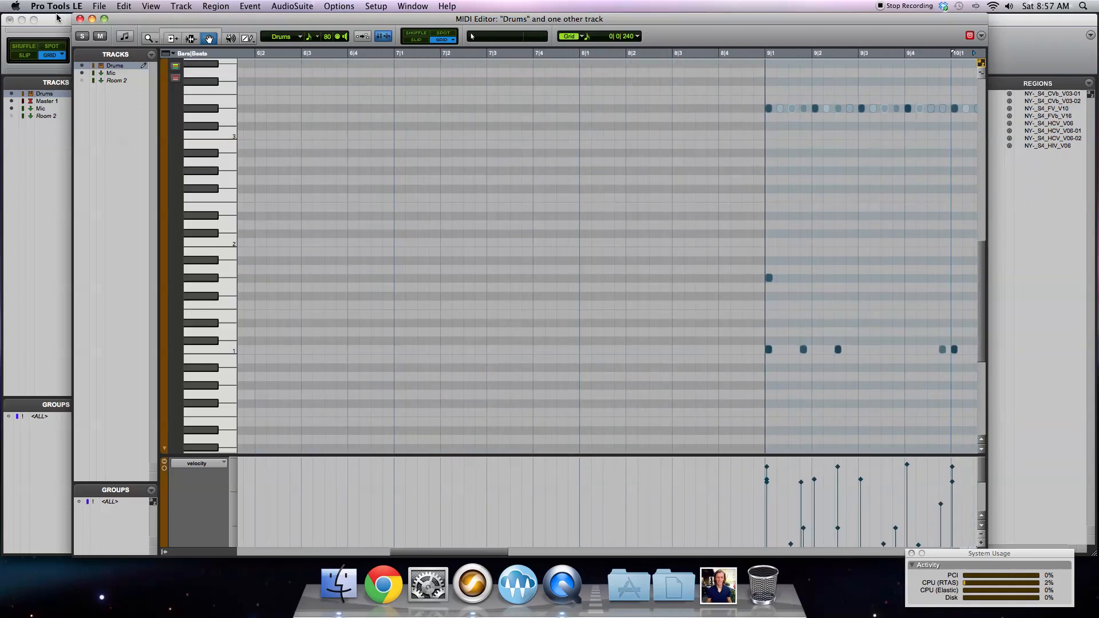
click(80, 19)
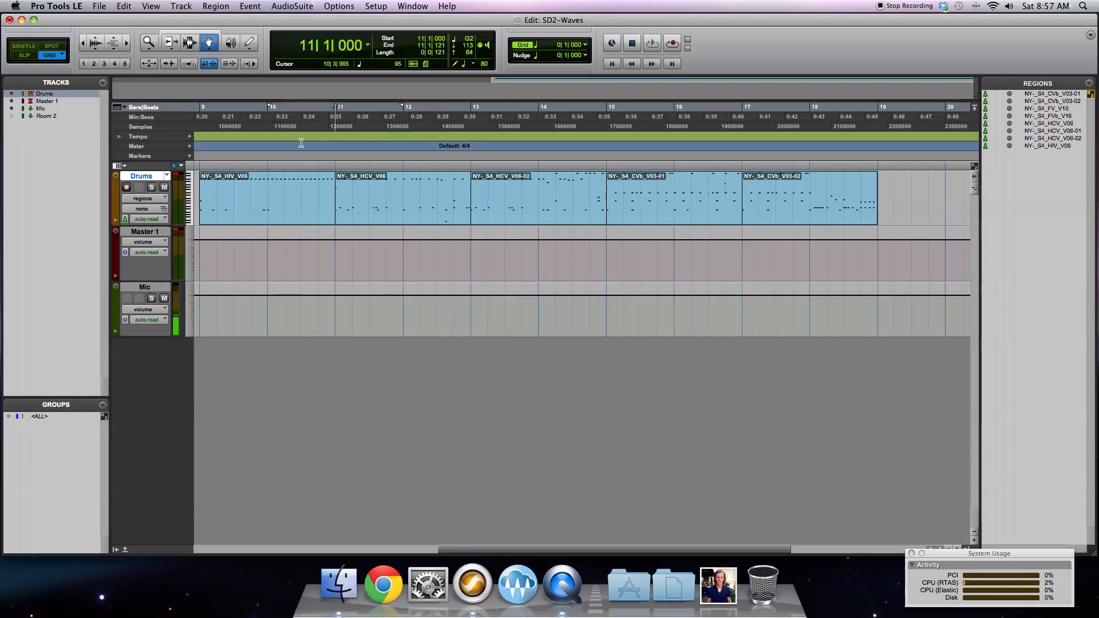
scroll(306, 153, left, 2)
click(299, 234)
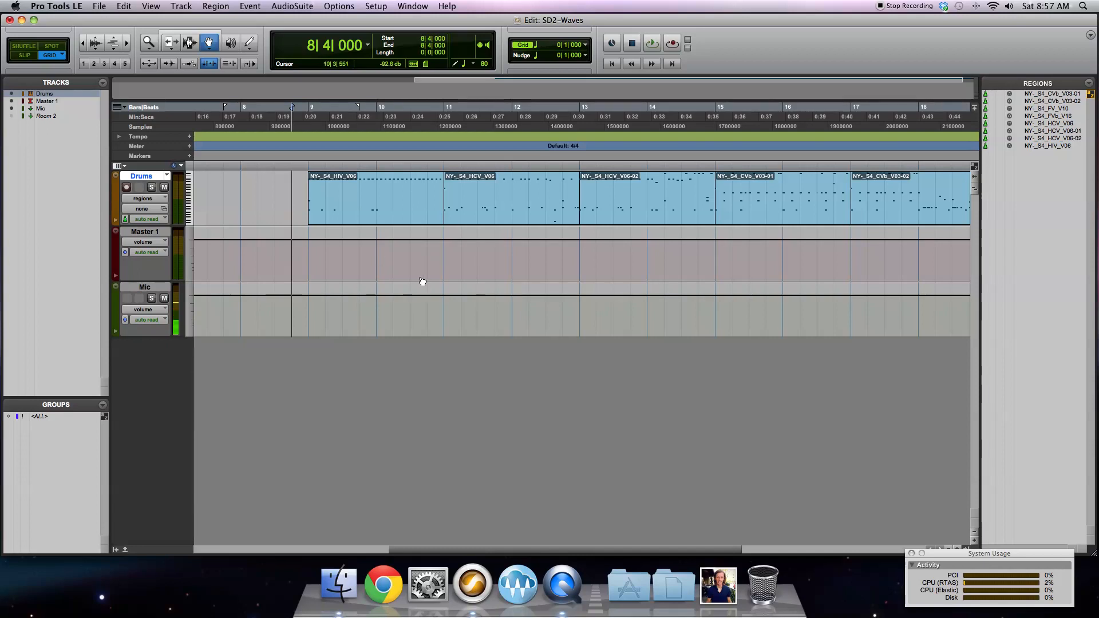
Step: Show the Mix window, reopen Superior Drummer from the Drums track's insert and bring up its Bounce settings
click(405, 5)
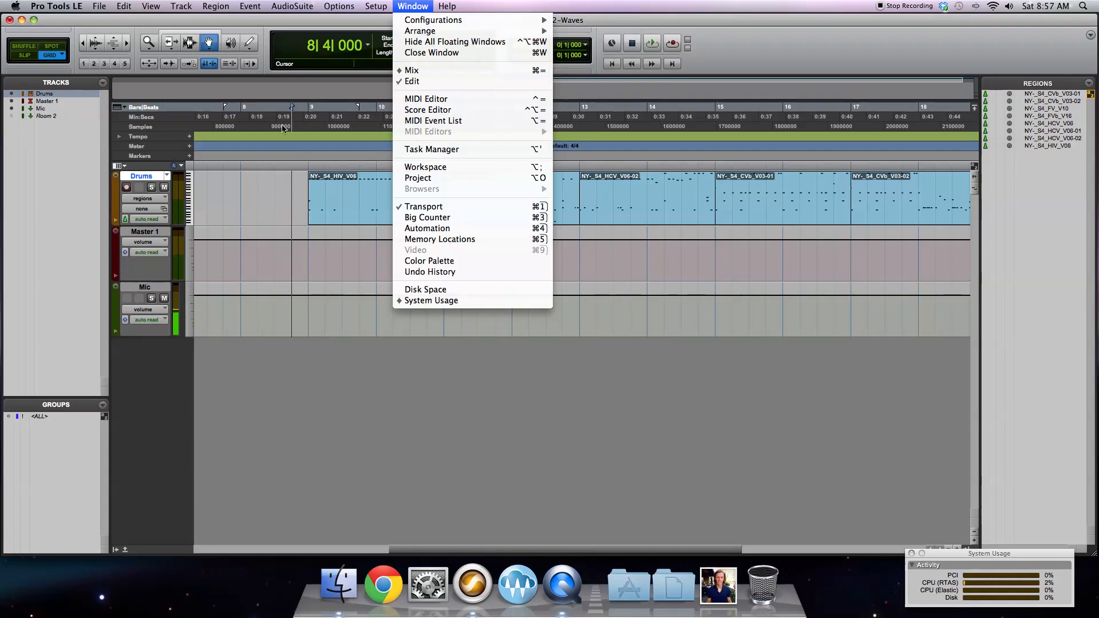
mouse_move(417, 37)
click(431, 69)
click(37, 49)
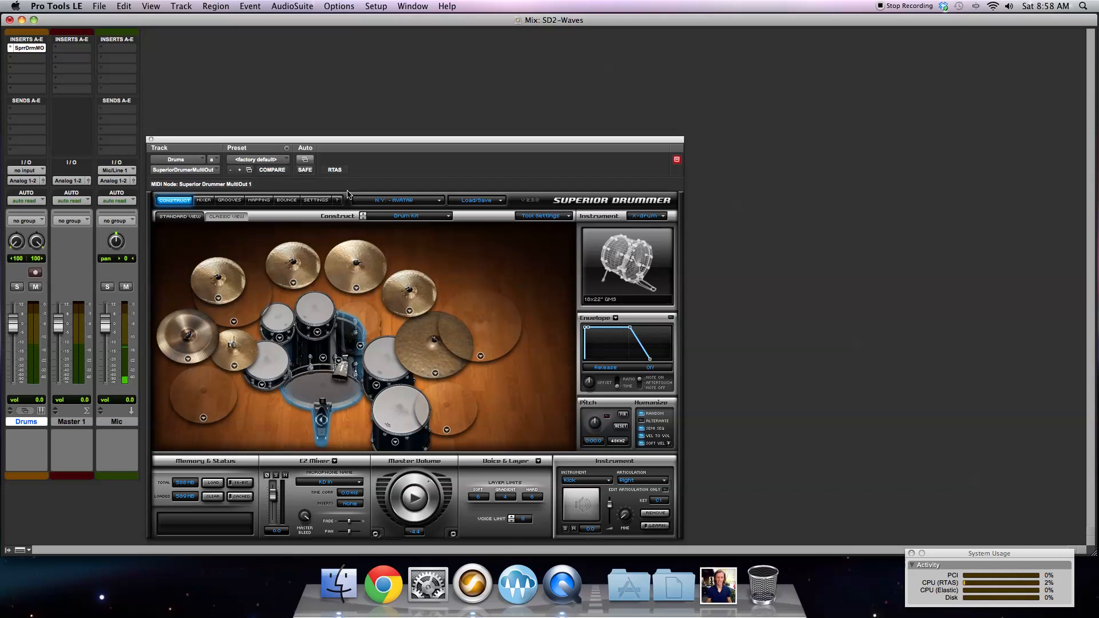
click(294, 202)
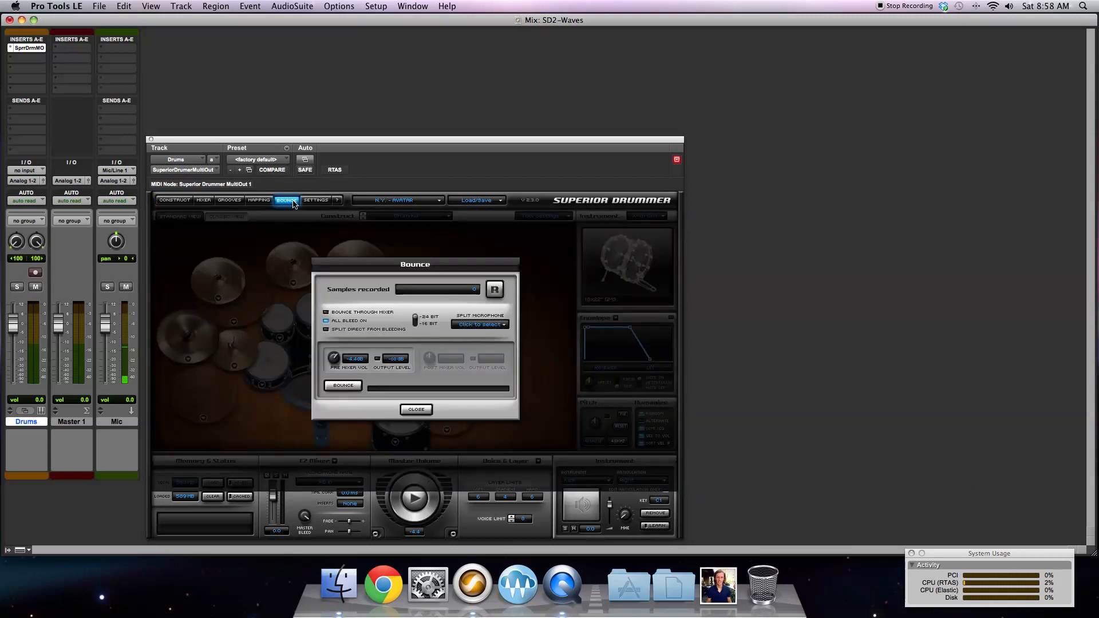
Step: Record the drum performance into Superior Drummer's bounce recorder and start the bounce with All Bleed On switched off
click(494, 291)
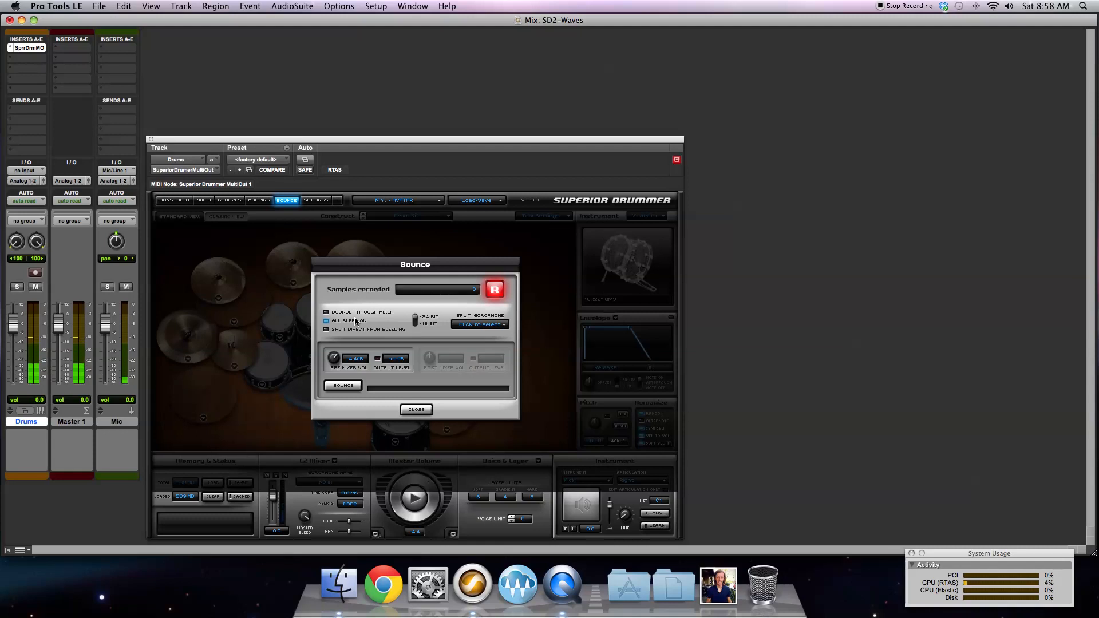
click(496, 290)
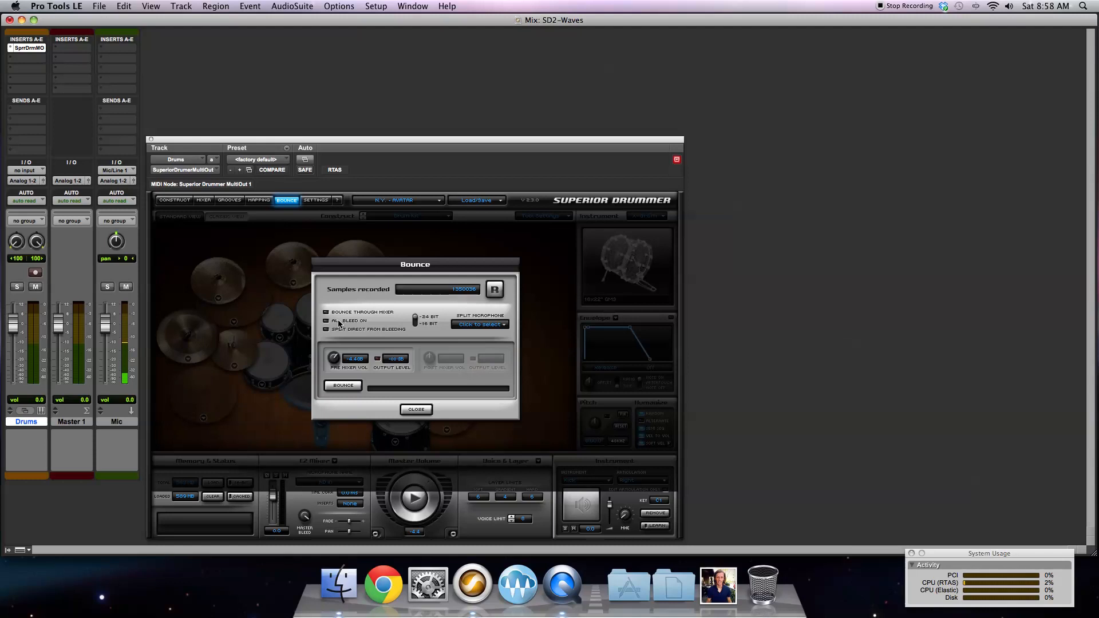
click(349, 386)
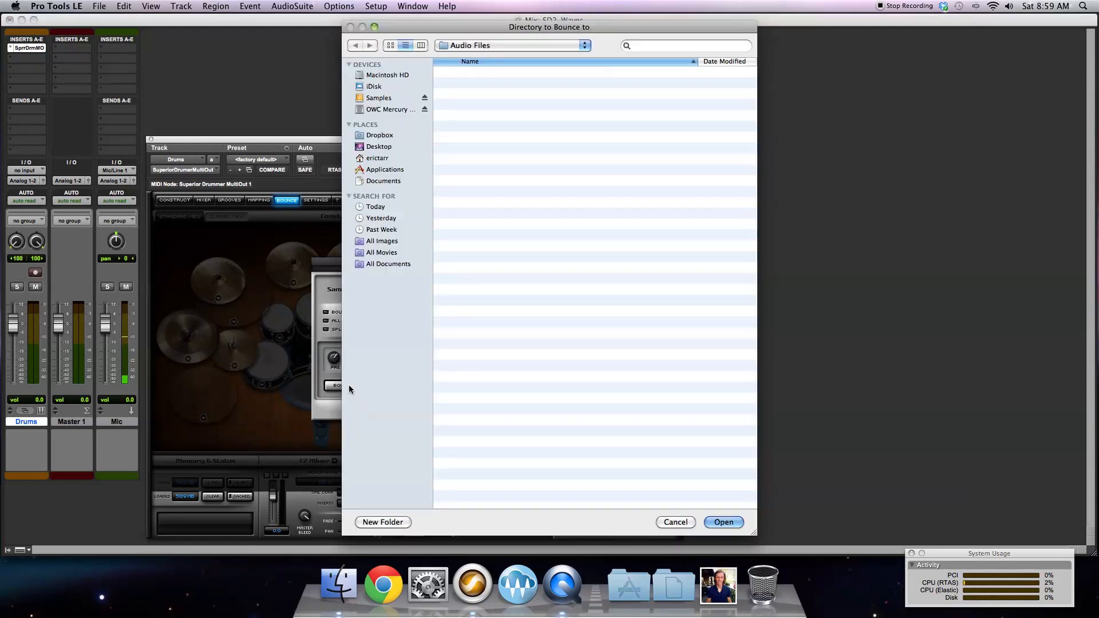
Step: Bounce the recorded drums into the Audio Files folder of Plugin Test and close Superior Drummer
click(515, 46)
click(514, 57)
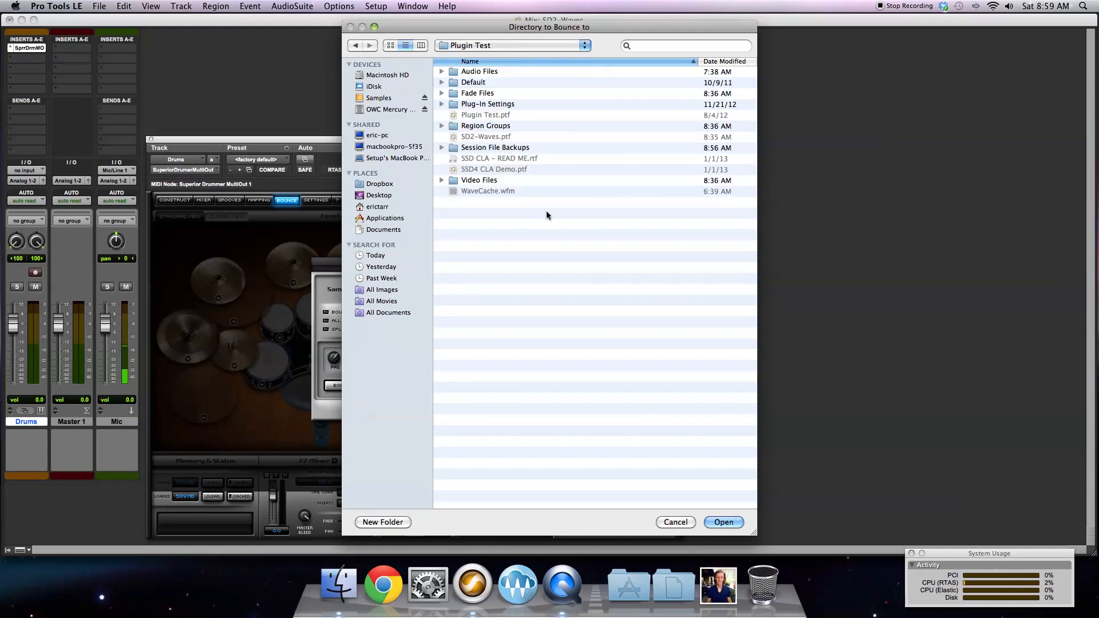
click(481, 72)
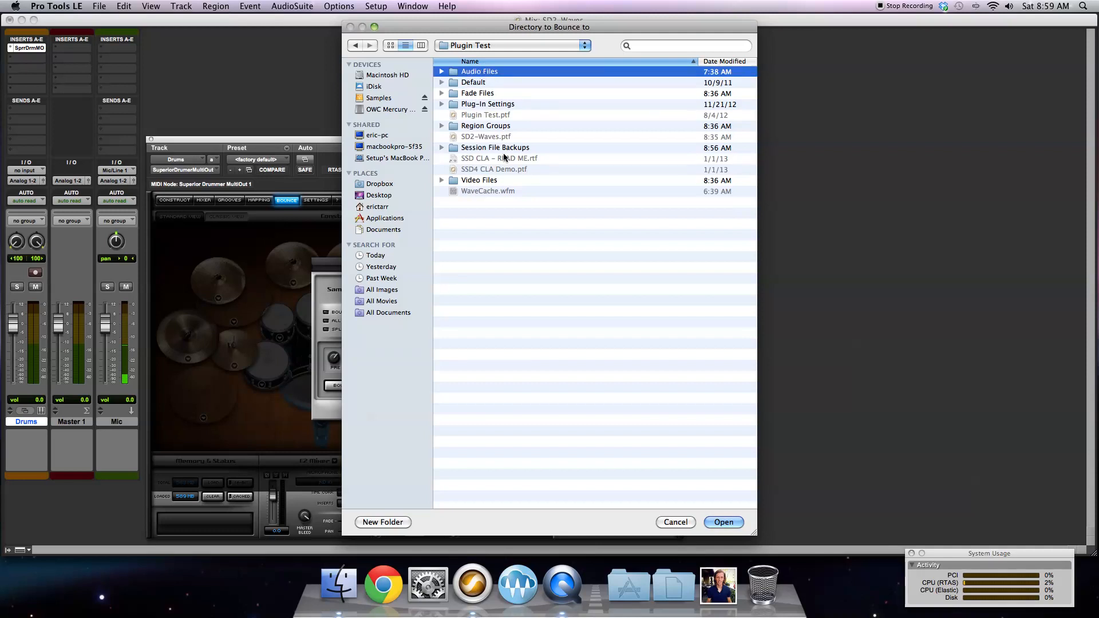
double_click(489, 71)
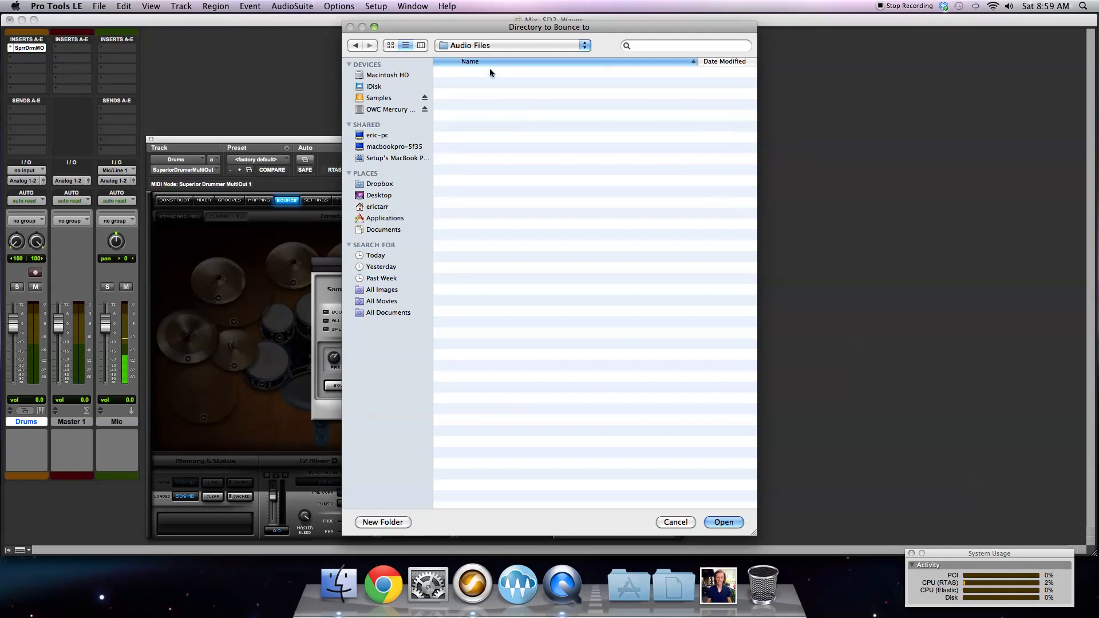
click(722, 522)
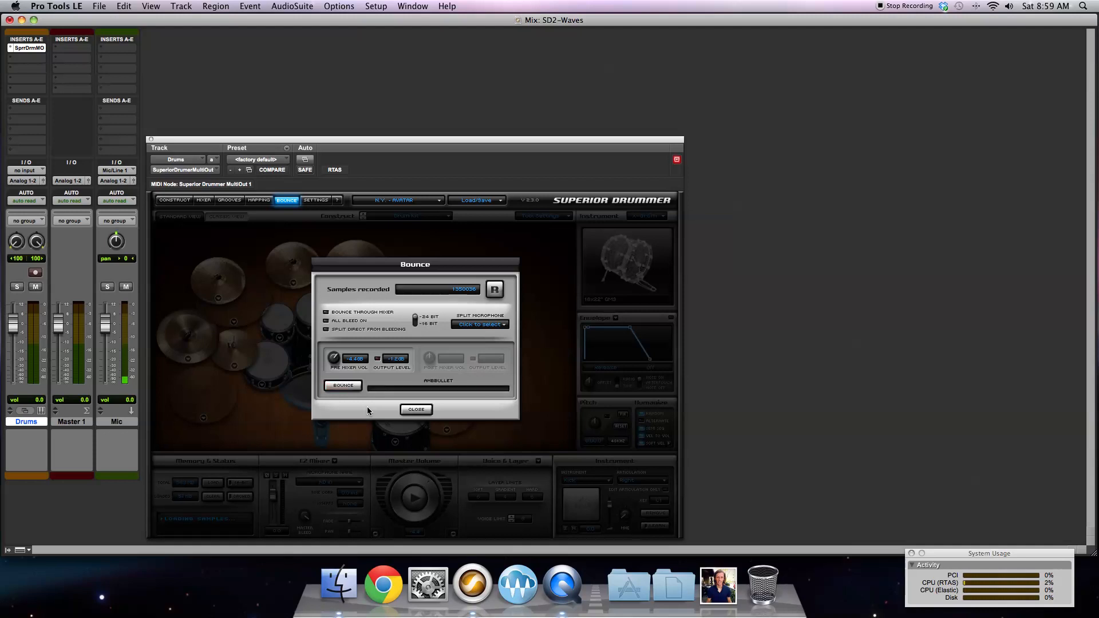
click(414, 410)
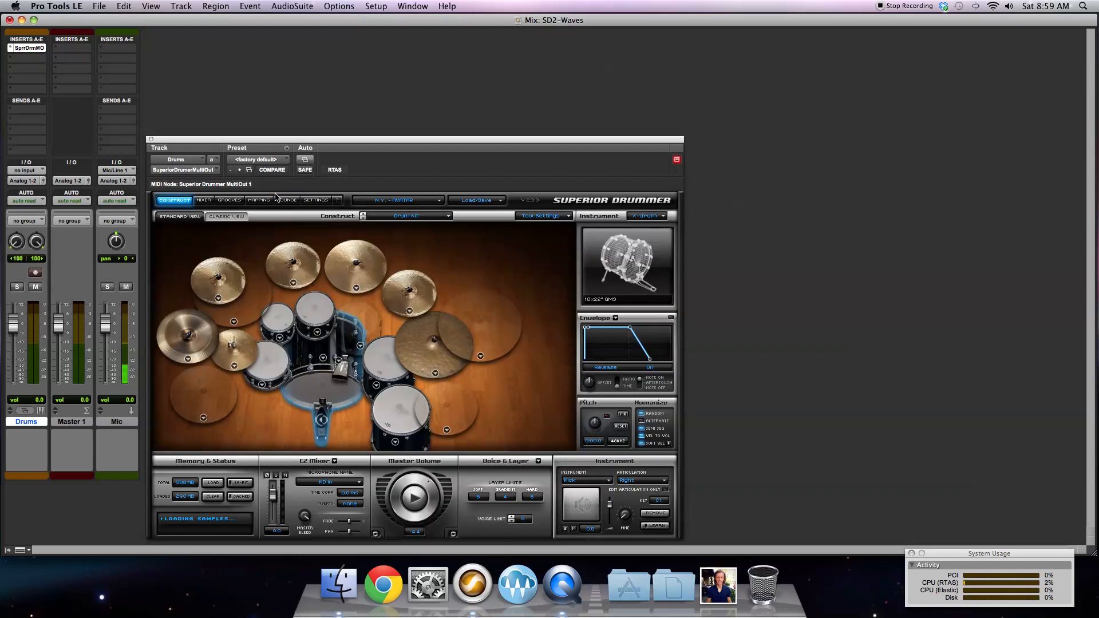
click(151, 139)
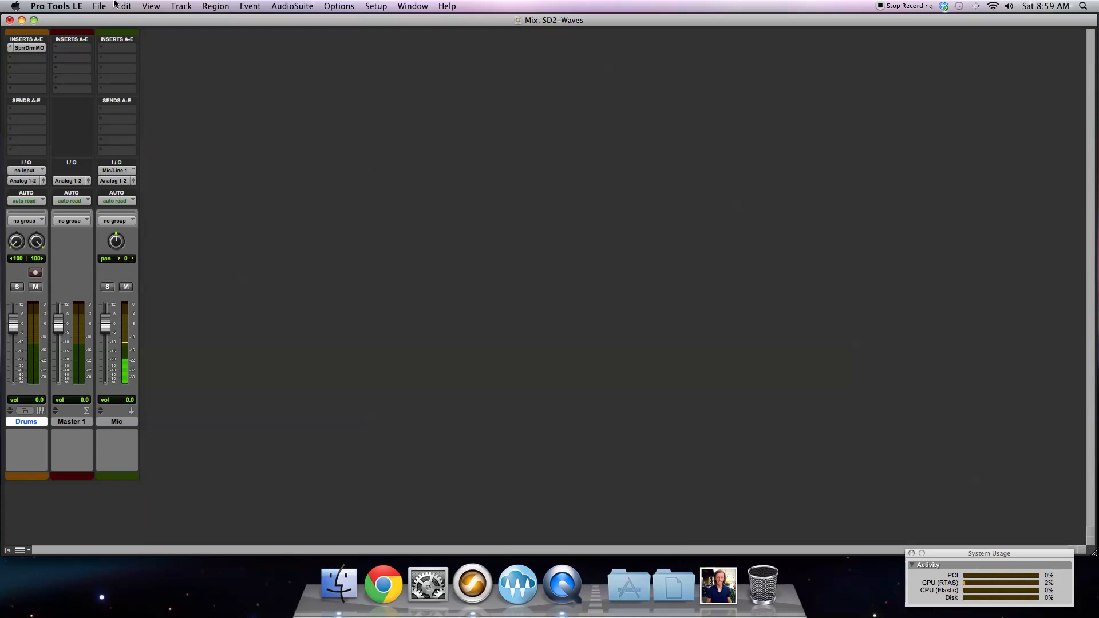
Step: Start an audio import and add all the bounced files from AmbMidComp.wav to Tom4.wav to the regions to import, converting them
click(97, 7)
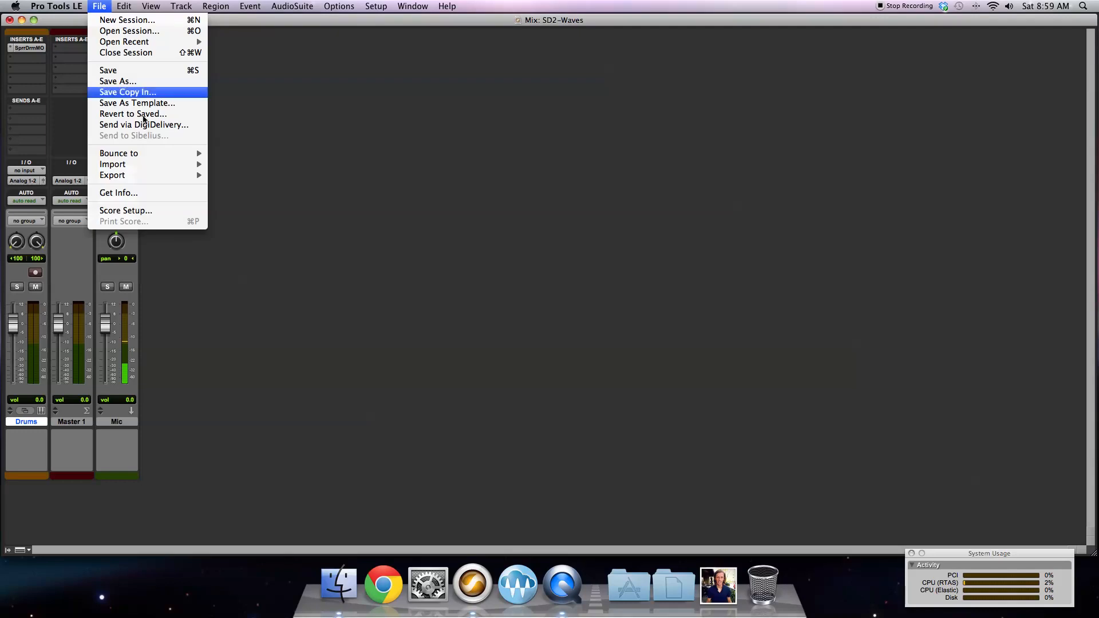
mouse_move(156, 165)
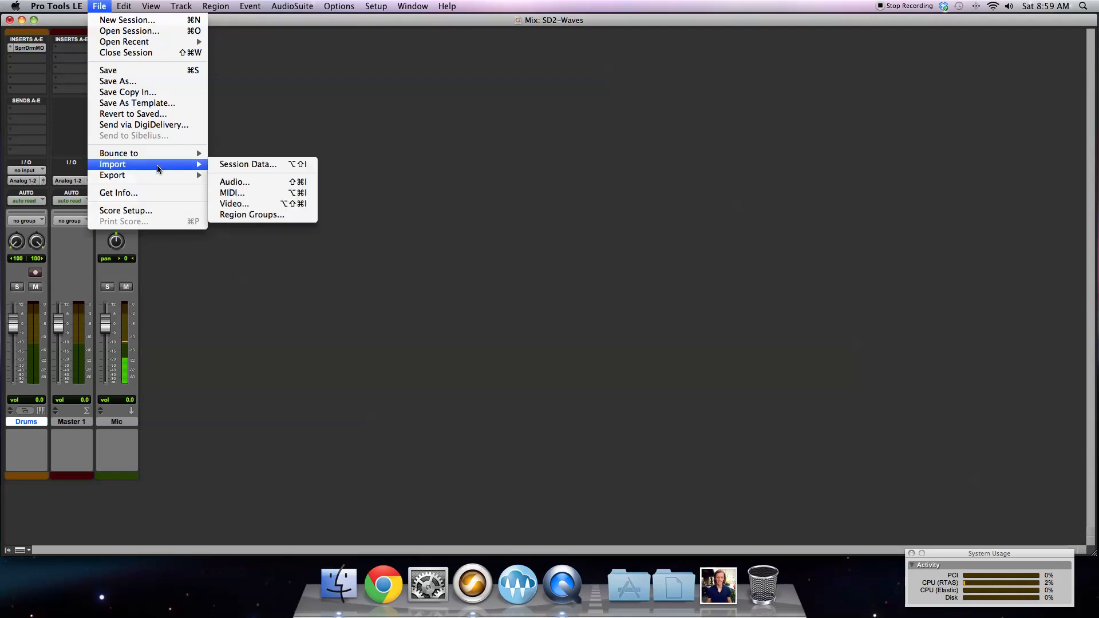
click(243, 183)
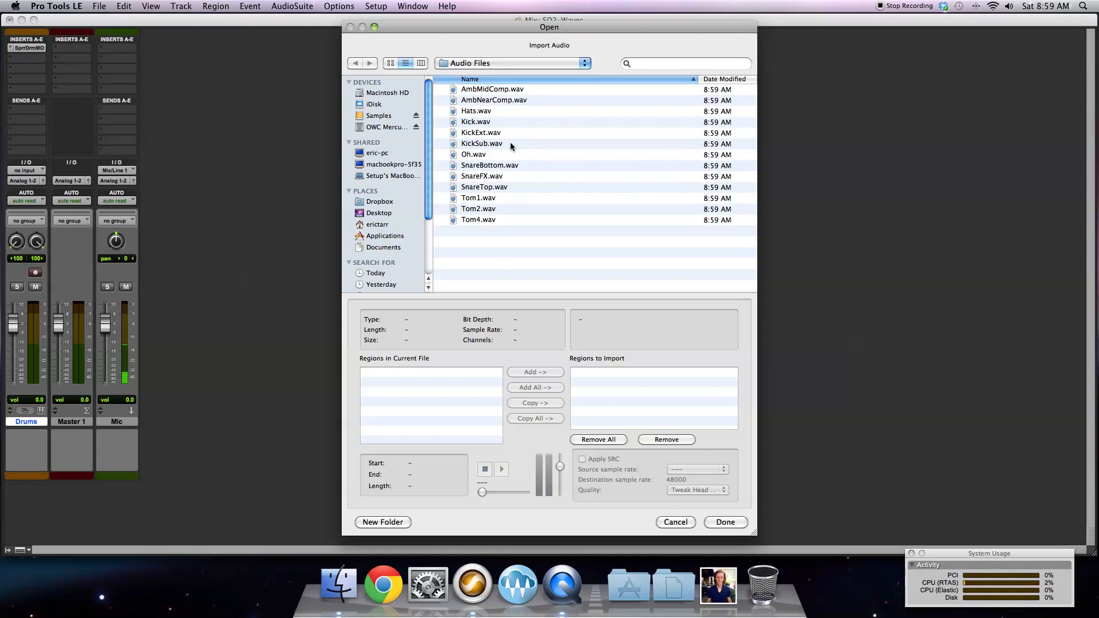
click(489, 90)
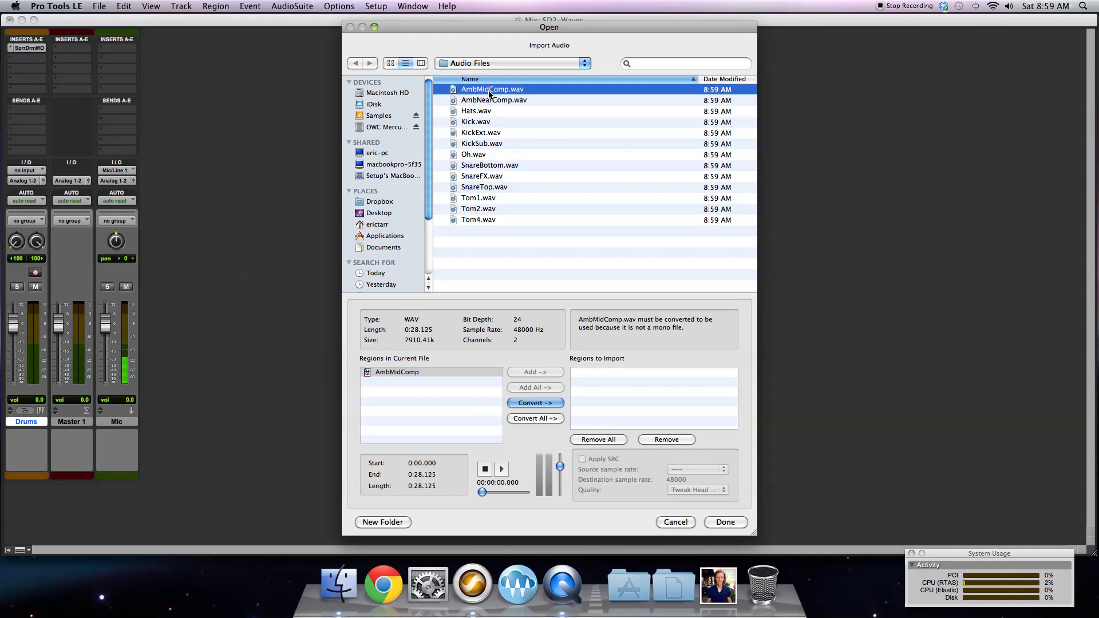
shift+click(481, 220)
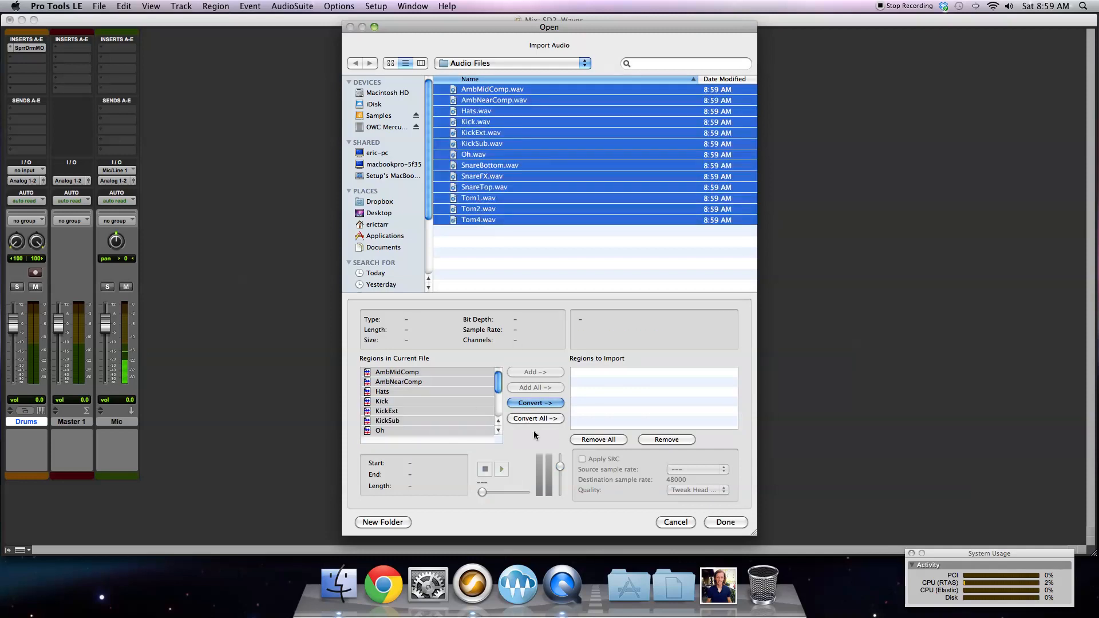
click(543, 419)
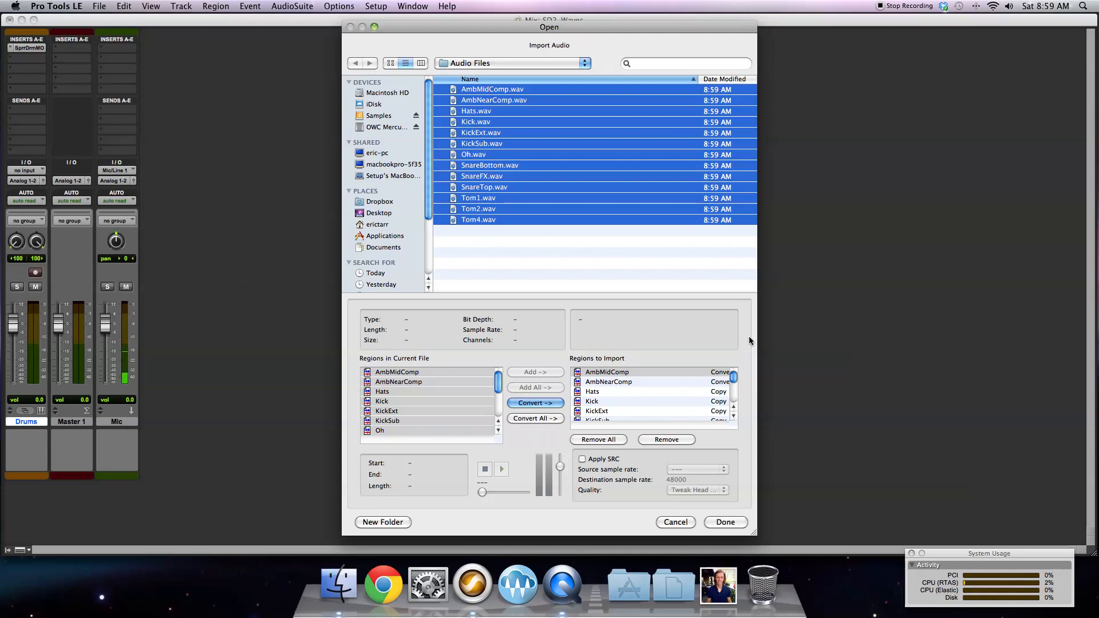
Step: Import the converted regions into the Audio Files folder, placing them on new tracks at Session Start
click(726, 522)
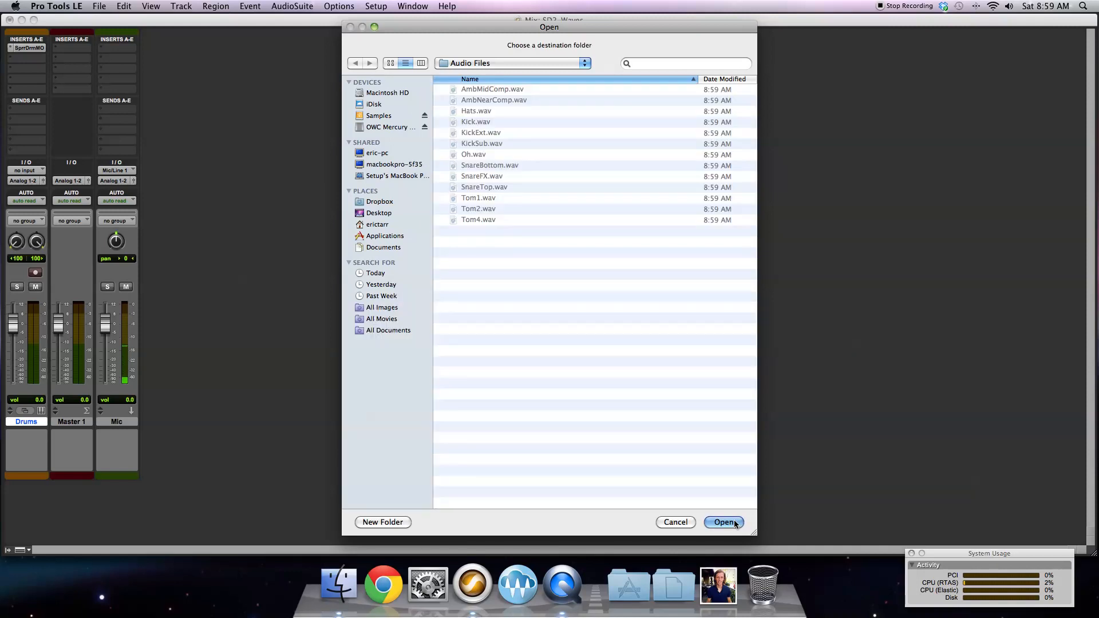
click(735, 523)
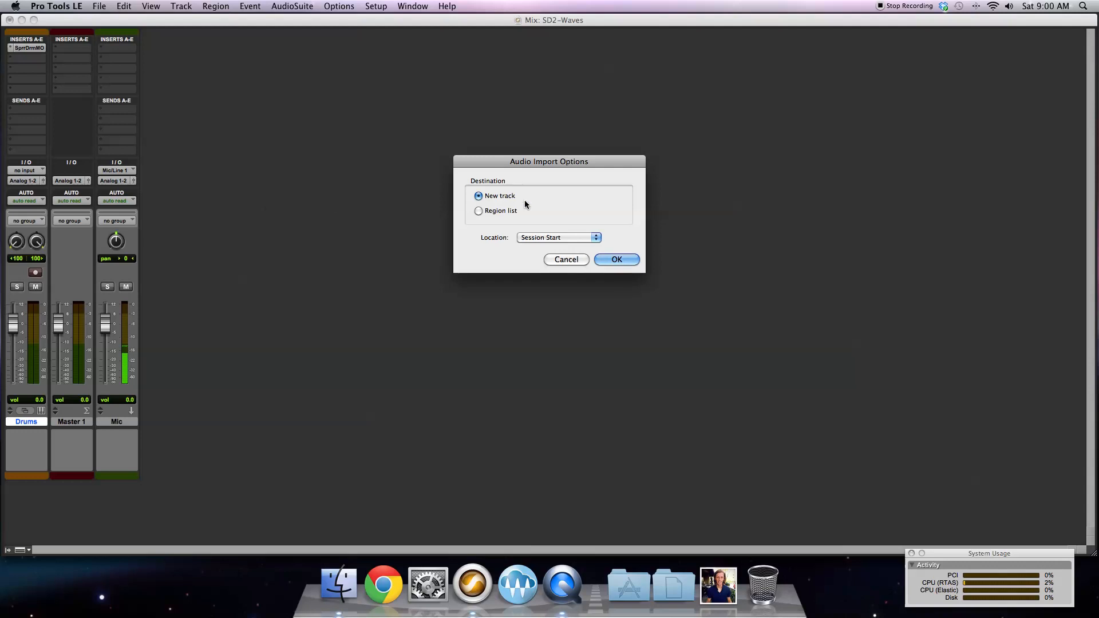
click(624, 259)
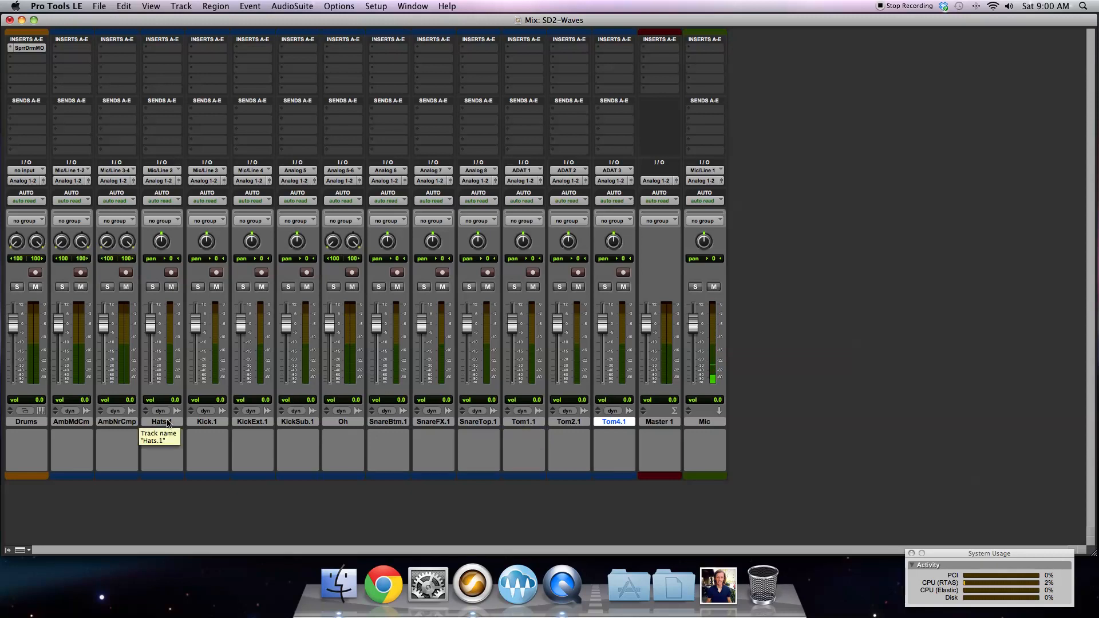
Step: Move the Kick.1, KickExt.1 and KickSub.1 tracks directly after the Drums track
click(295, 422)
shift+click(208, 422)
drag(207, 424, 51, 422)
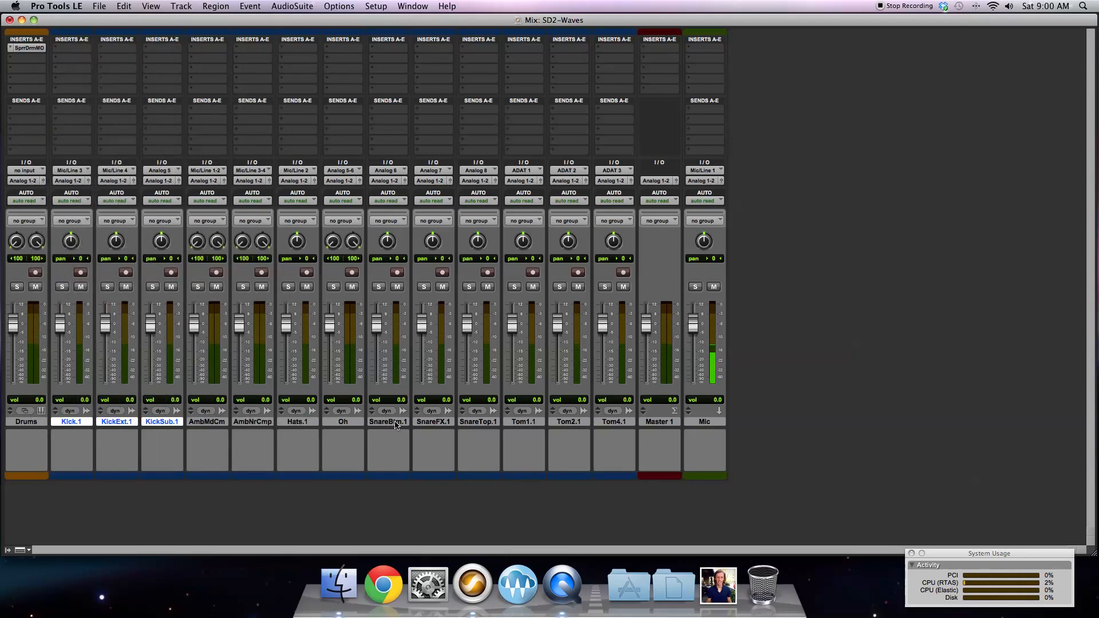
Step: Place the SnareTop.1, SnareBtm.1 and SnareFX.1 tracks in that order directly after the kick tracks
drag(470, 424, 206, 425)
drag(443, 424, 275, 423)
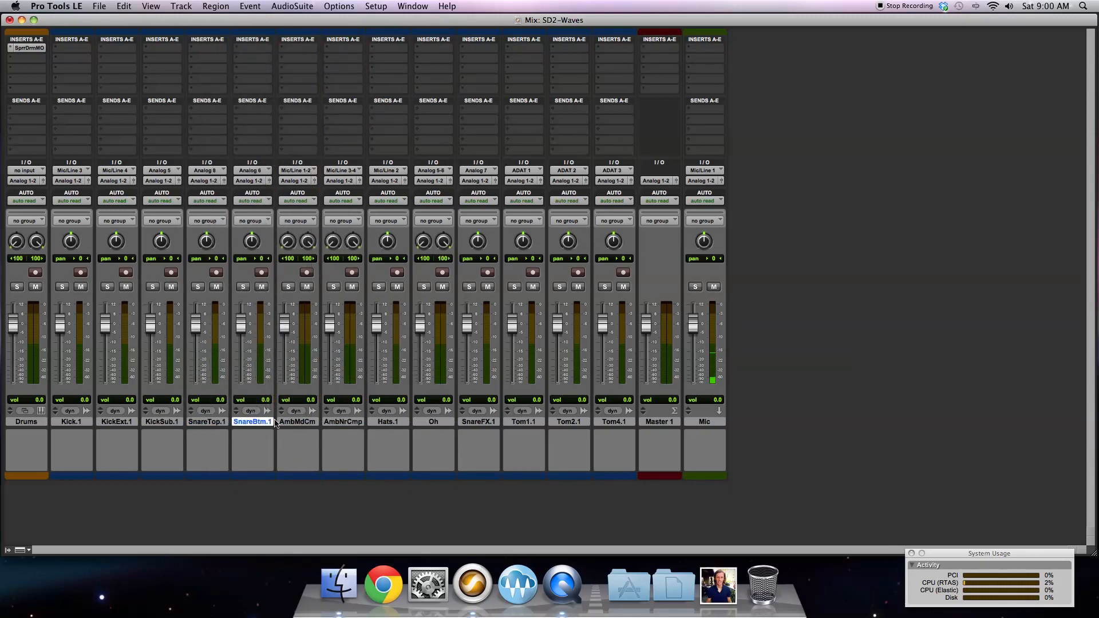
drag(479, 424, 319, 428)
Step: Order the tracks after SnareFX.1 as Tom1.1, Tom2.1, Tom4.1, Hats.1 and Oh, ahead of the two ambience tracks
drag(443, 424, 325, 429)
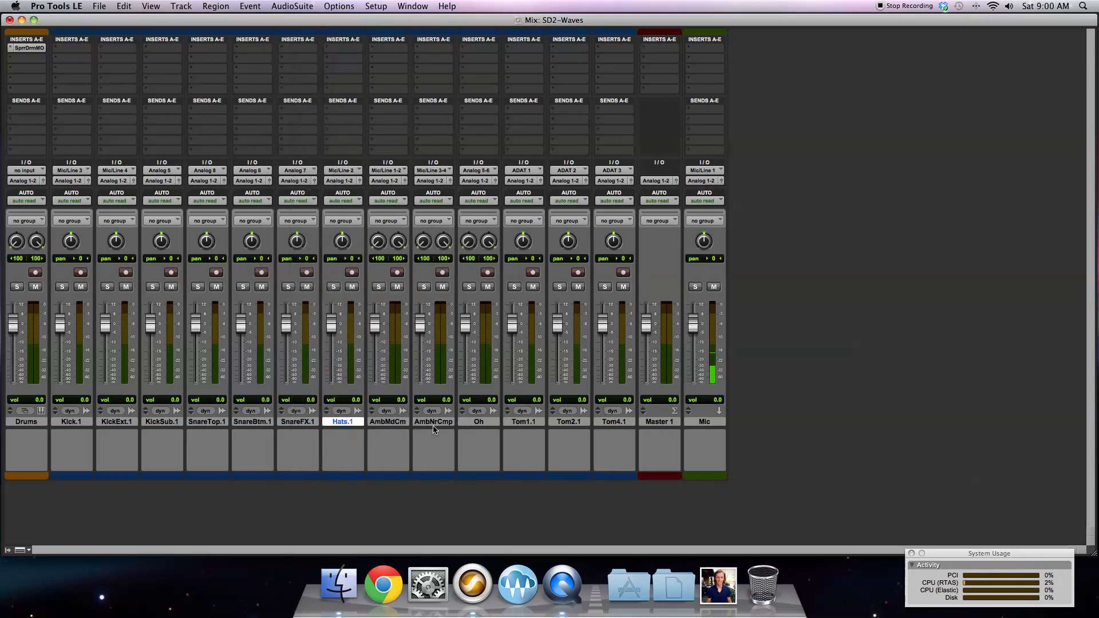
click(614, 423)
shift+click(536, 423)
drag(537, 425, 324, 427)
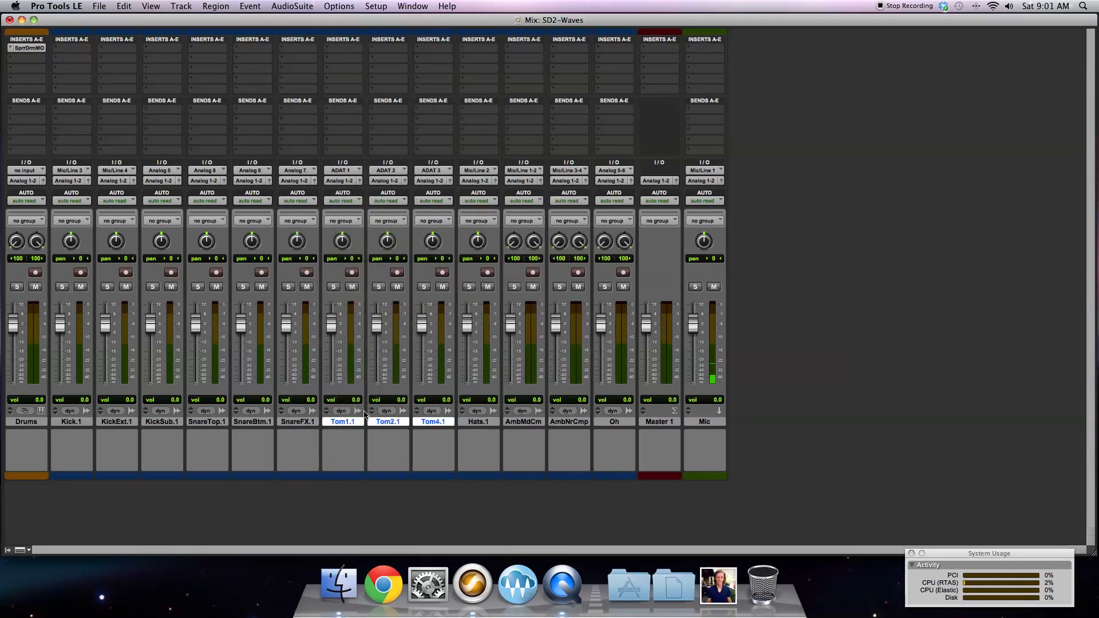
drag(613, 424, 516, 426)
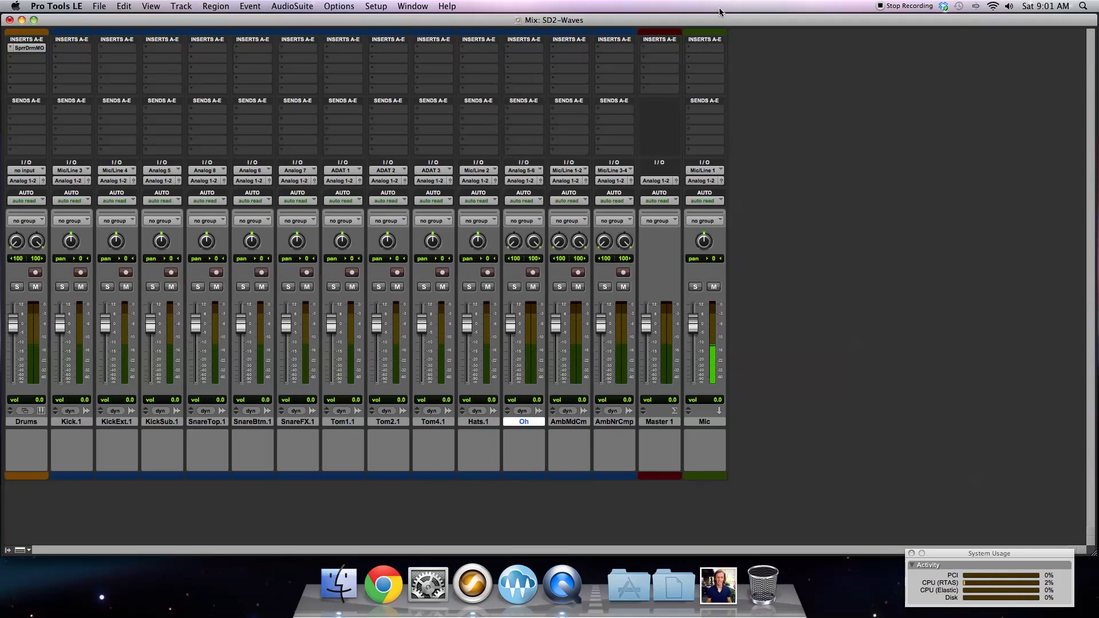
Step: Switch from the Mix window to the Edit window
click(413, 6)
mouse_move(358, 6)
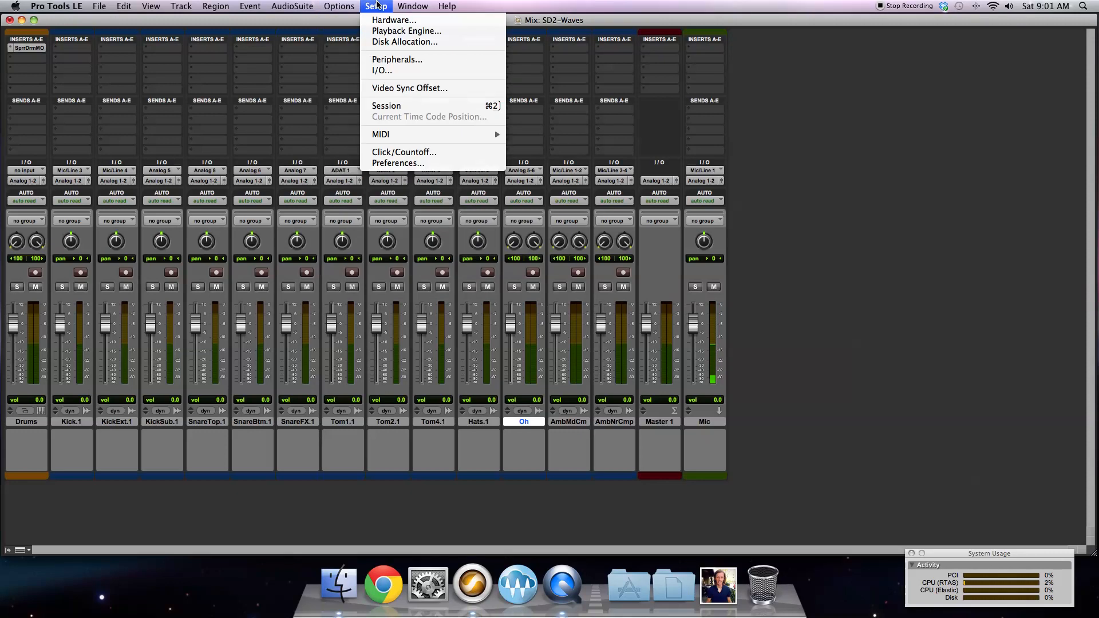
mouse_move(410, 7)
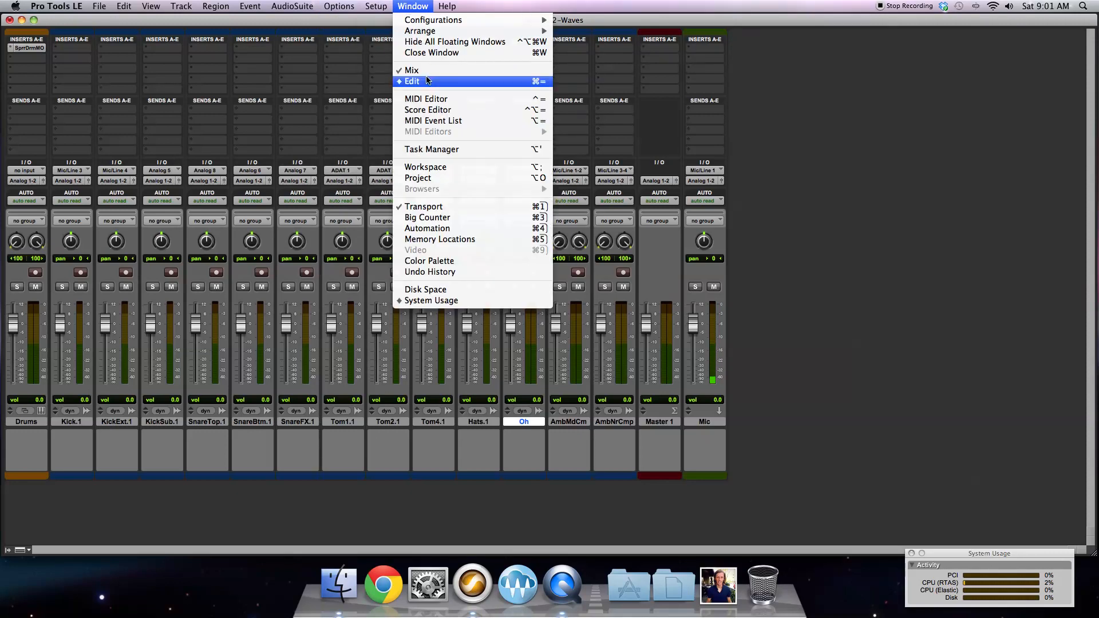
click(425, 81)
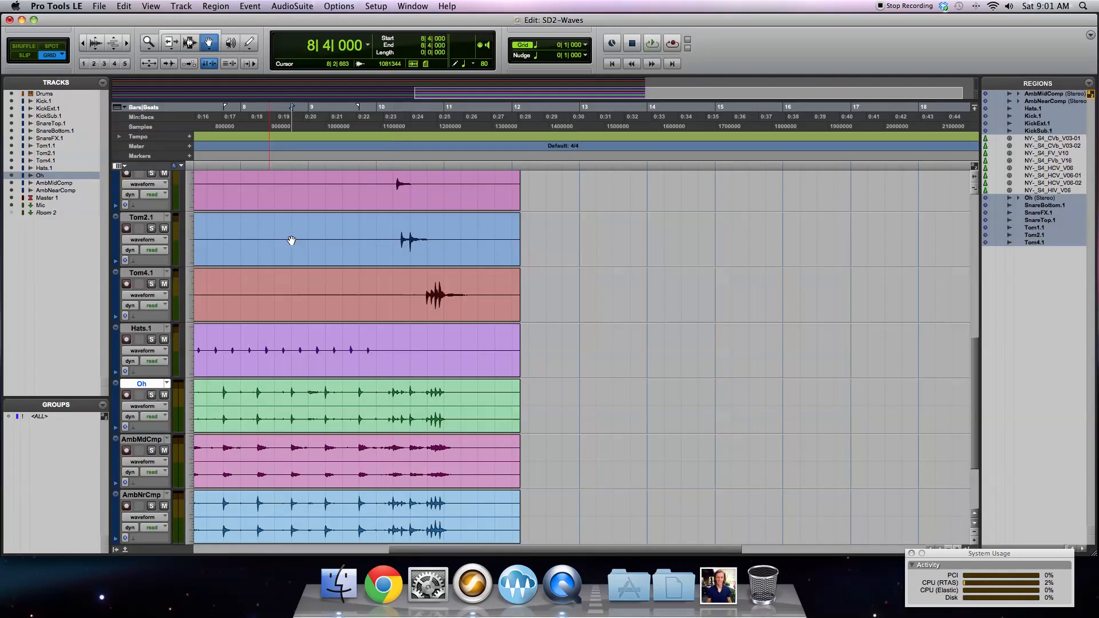
Step: Select all the imported drum audio regions and move them together to start at 9|1|000, aligned with the first Drums MIDI region
scroll(559, 215, left, 10)
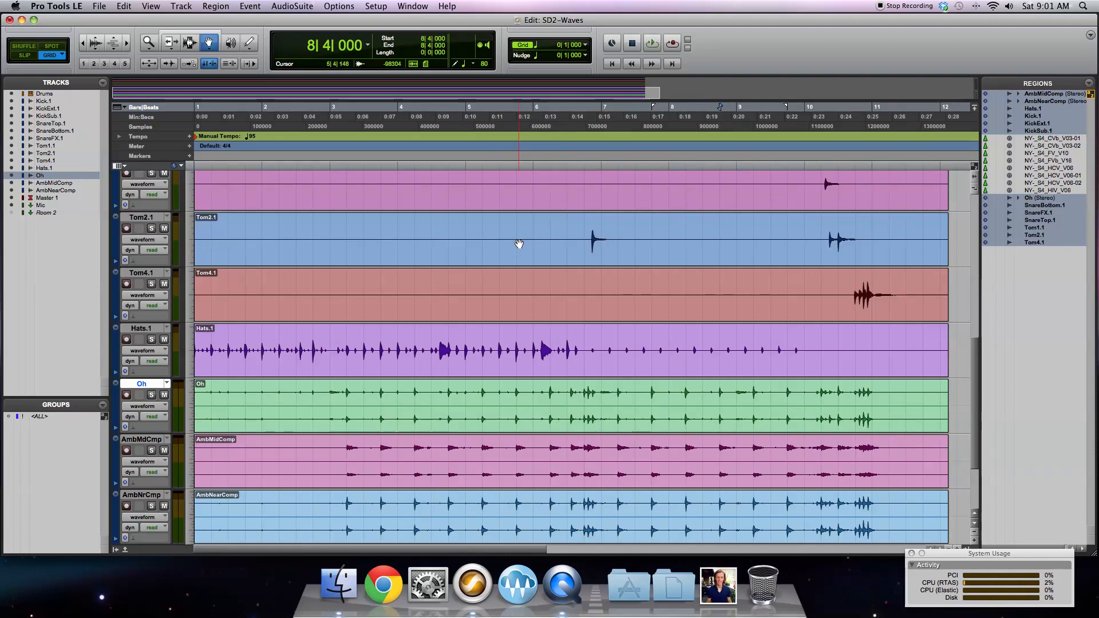
scroll(519, 243, up, 8)
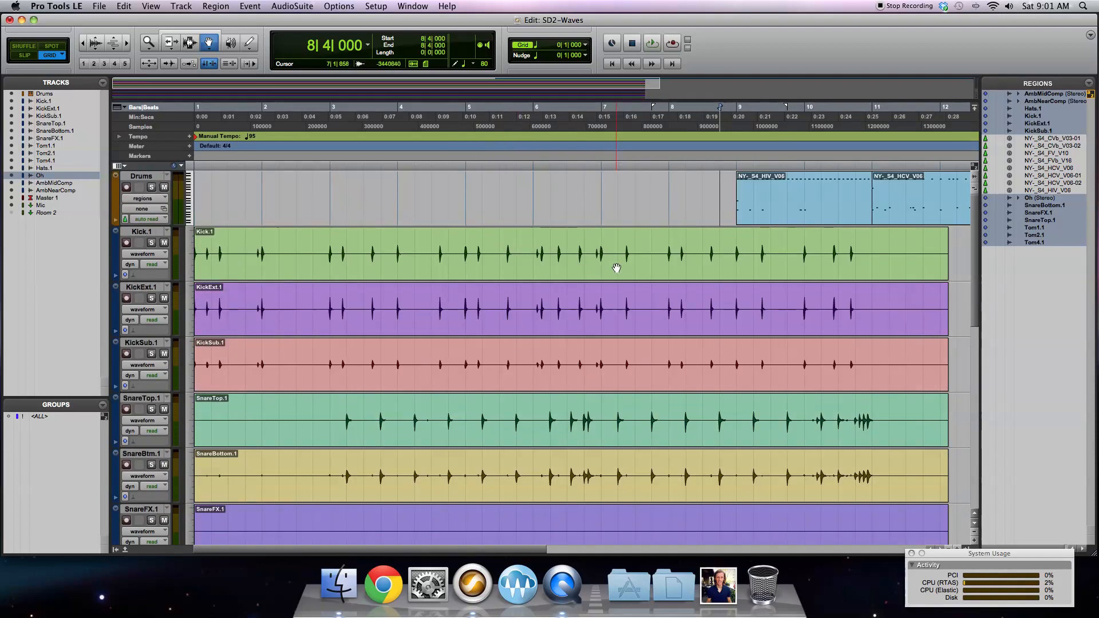
click(273, 246)
scroll(307, 265, down, 10)
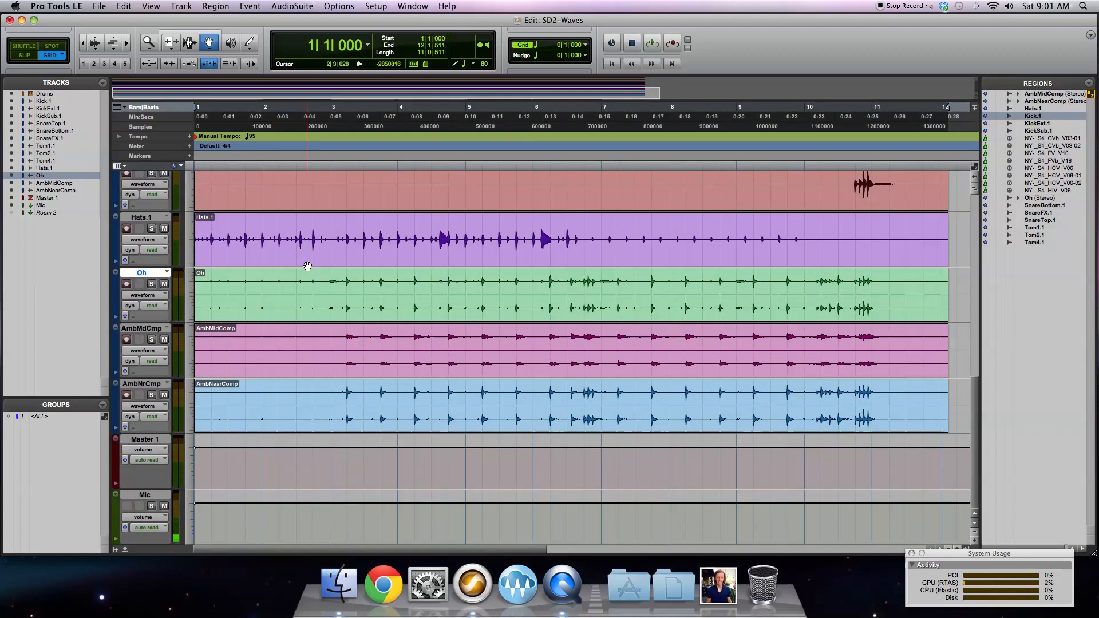
click(333, 393)
shift+click(326, 362)
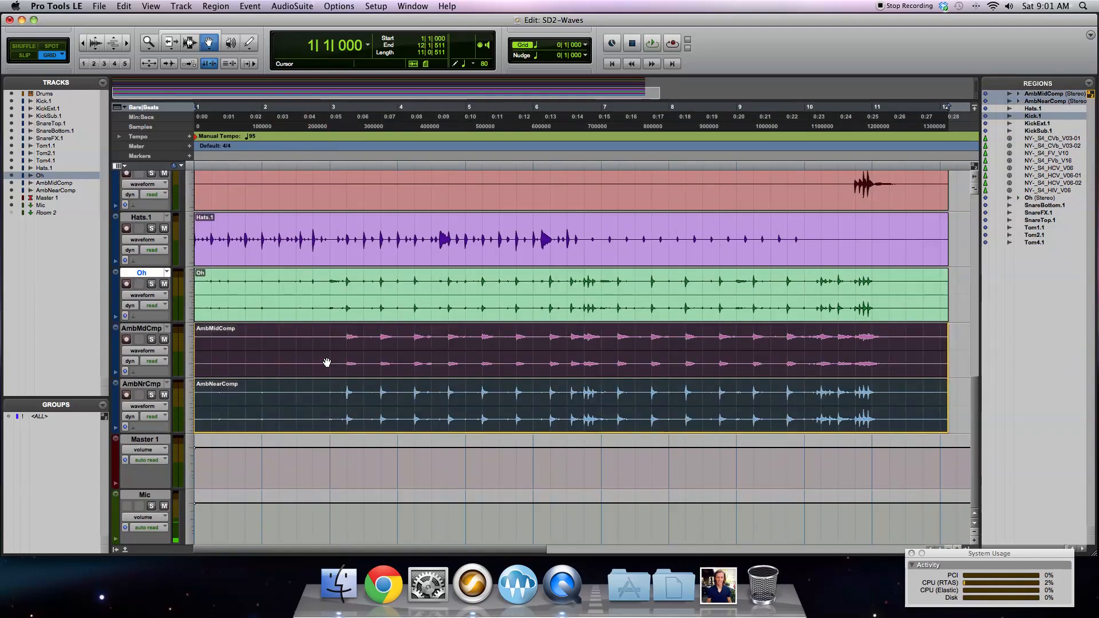
shift+click(334, 312)
shift+click(317, 252)
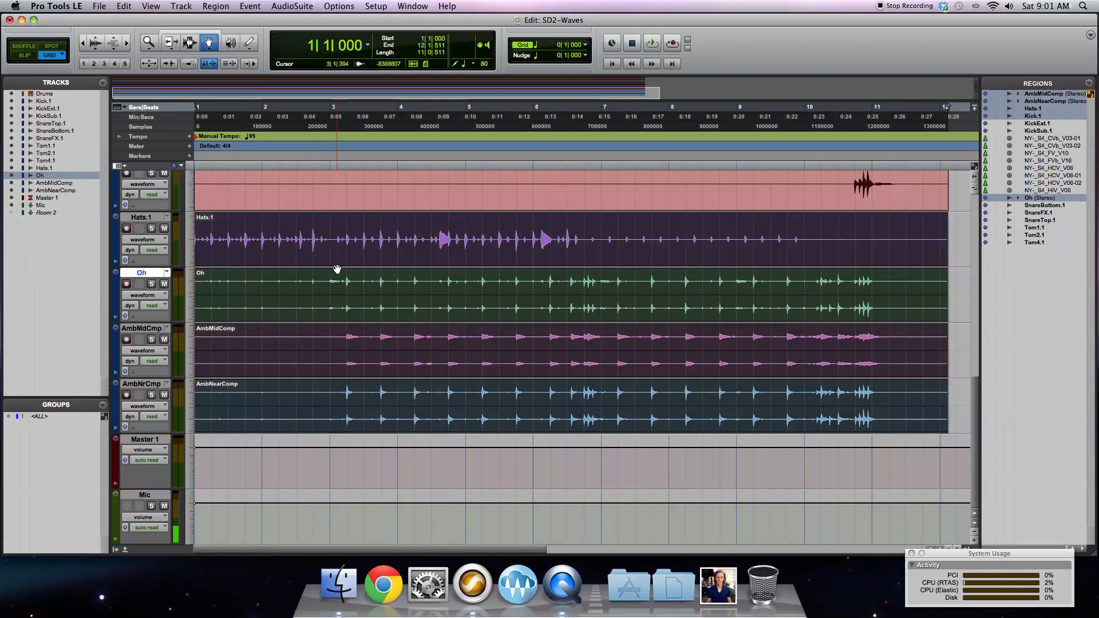
scroll(343, 286, up, 5)
shift+click(405, 407)
shift+click(406, 373)
shift+click(417, 314)
shift+click(424, 264)
shift+click(412, 213)
scroll(404, 263, up, 5)
shift+click(442, 297)
shift+click(444, 362)
shift+click(435, 421)
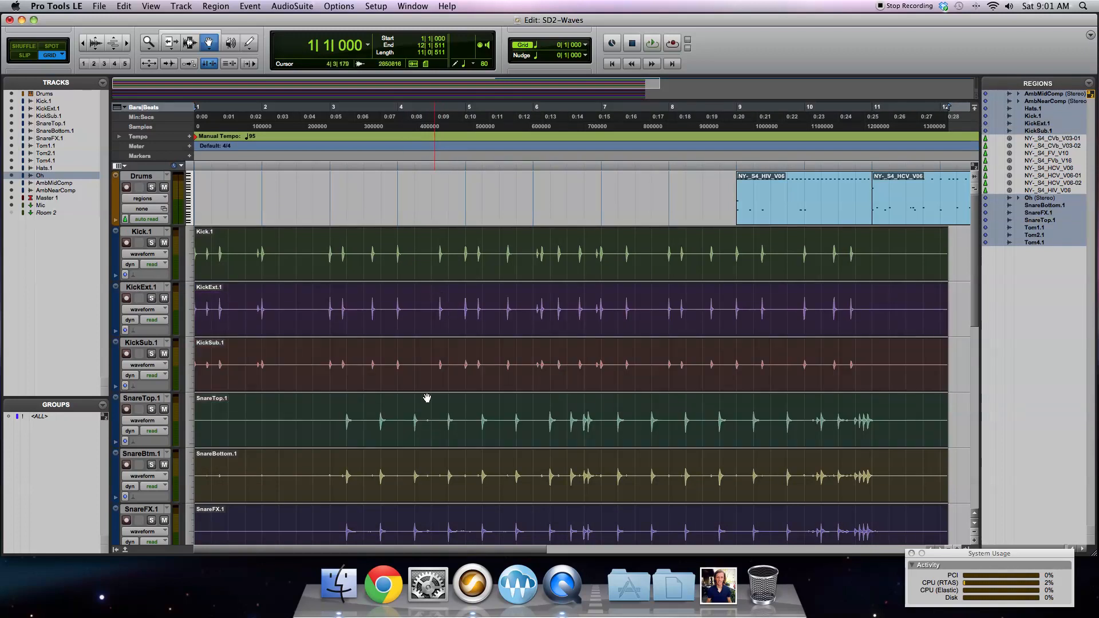
drag(229, 254, 768, 258)
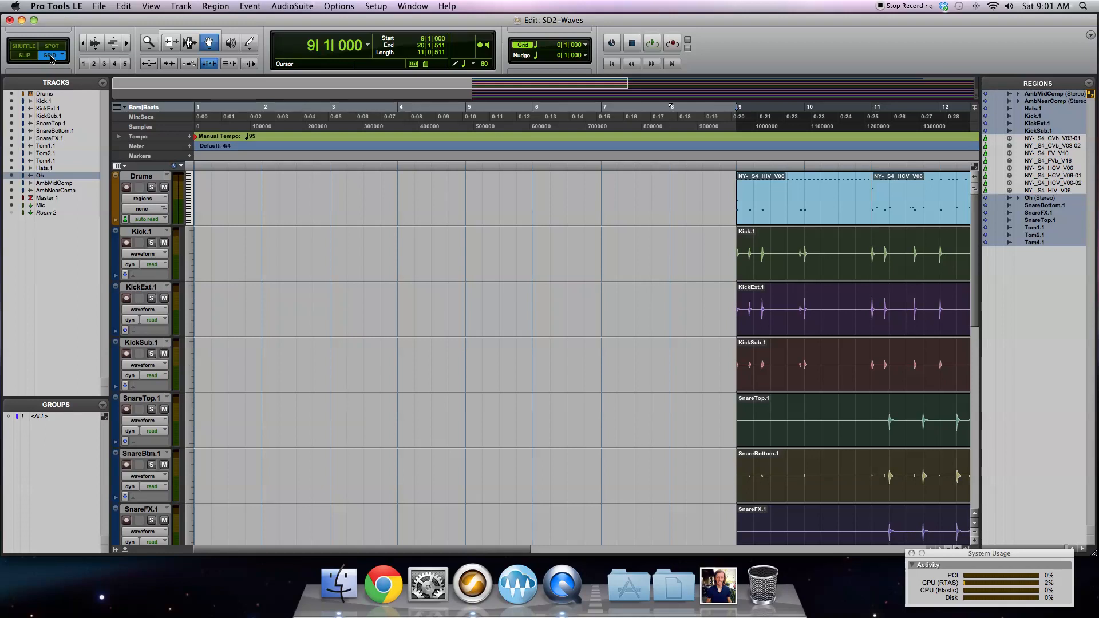
Step: Make the Drums instrument track inactive
click(152, 177)
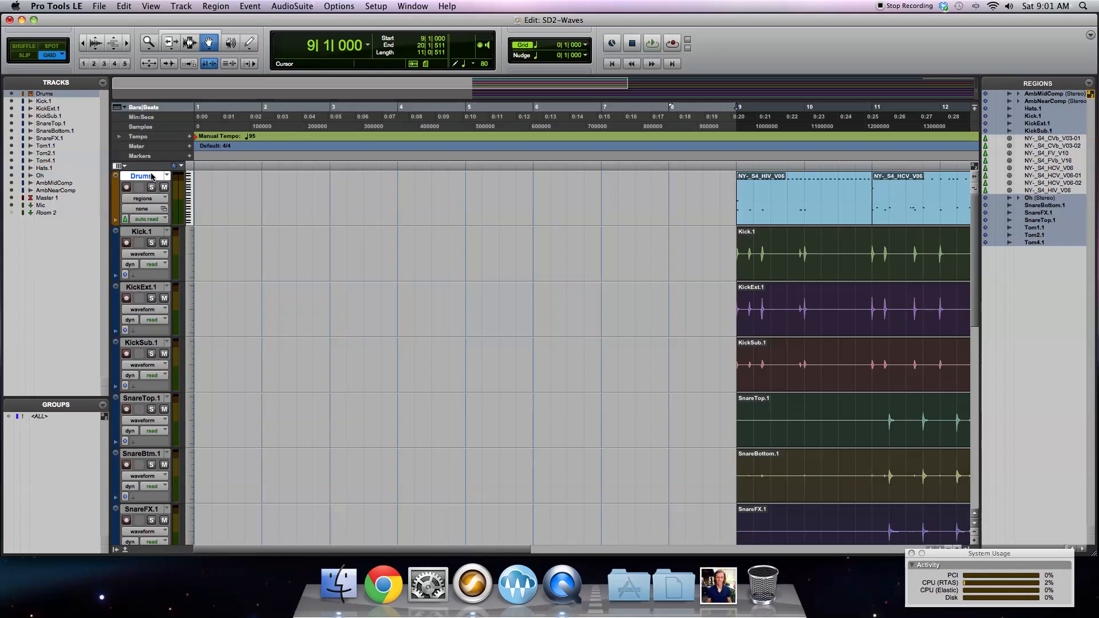
right_click(152, 177)
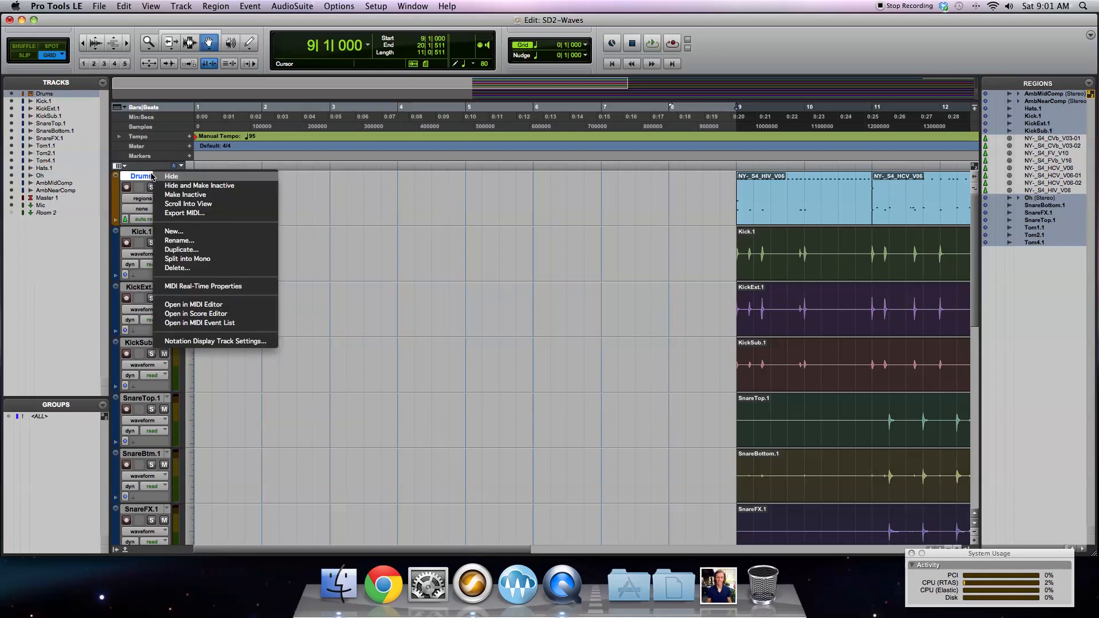
click(174, 195)
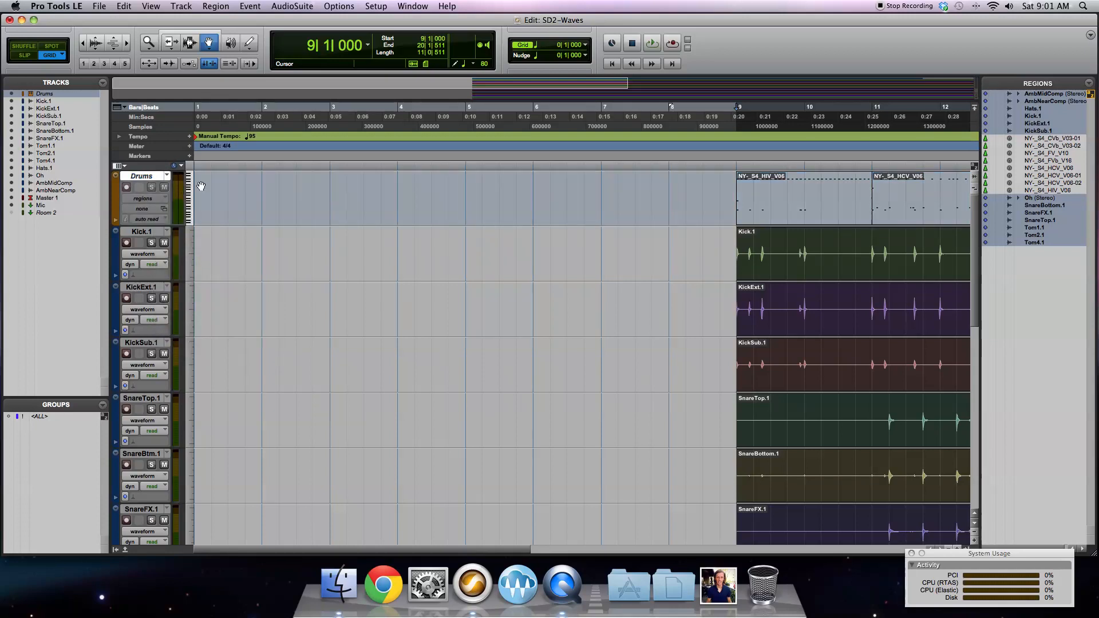
Step: Play the aligned audio drum tracks from bar 9 and check the hats, overhead and ambience tracks during playback
scroll(524, 238, right, 10)
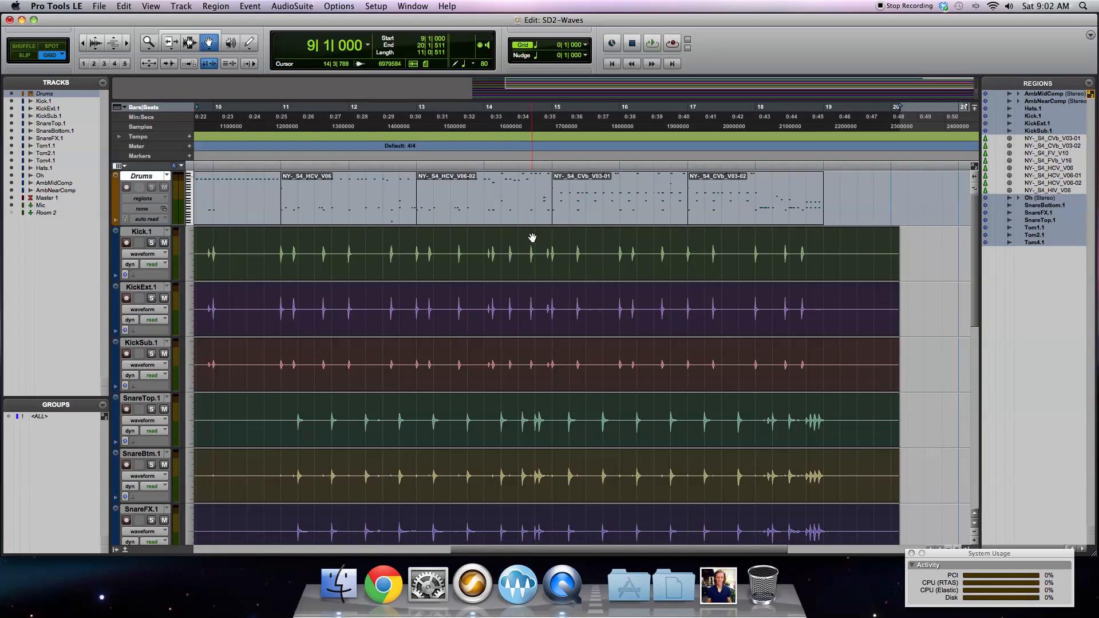
scroll(556, 237, left, 5)
scroll(556, 236, right, 3)
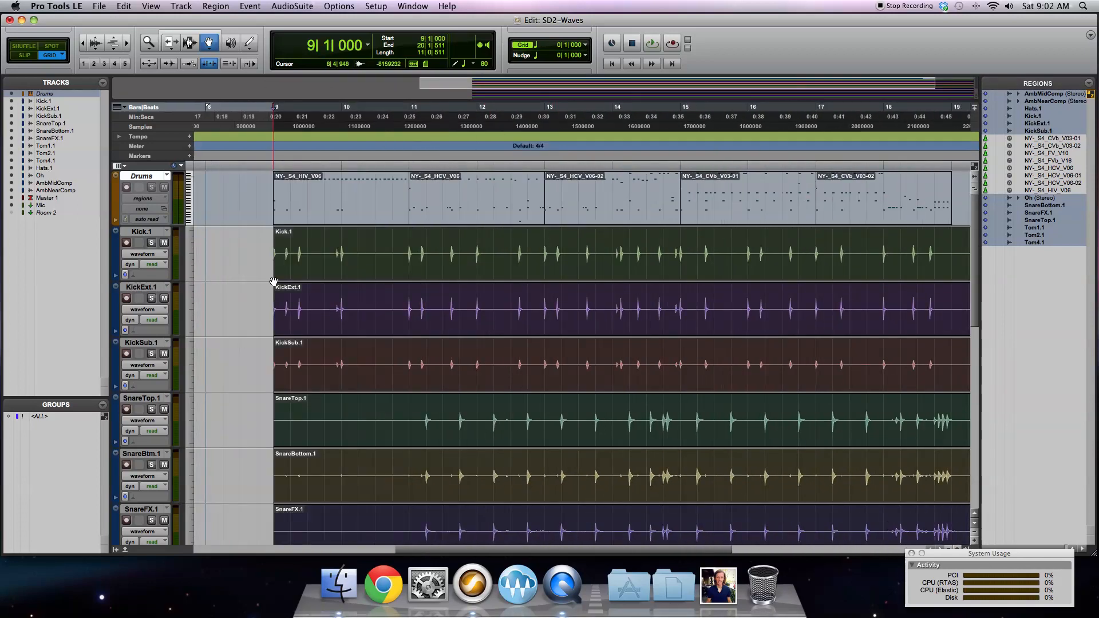
key(space)
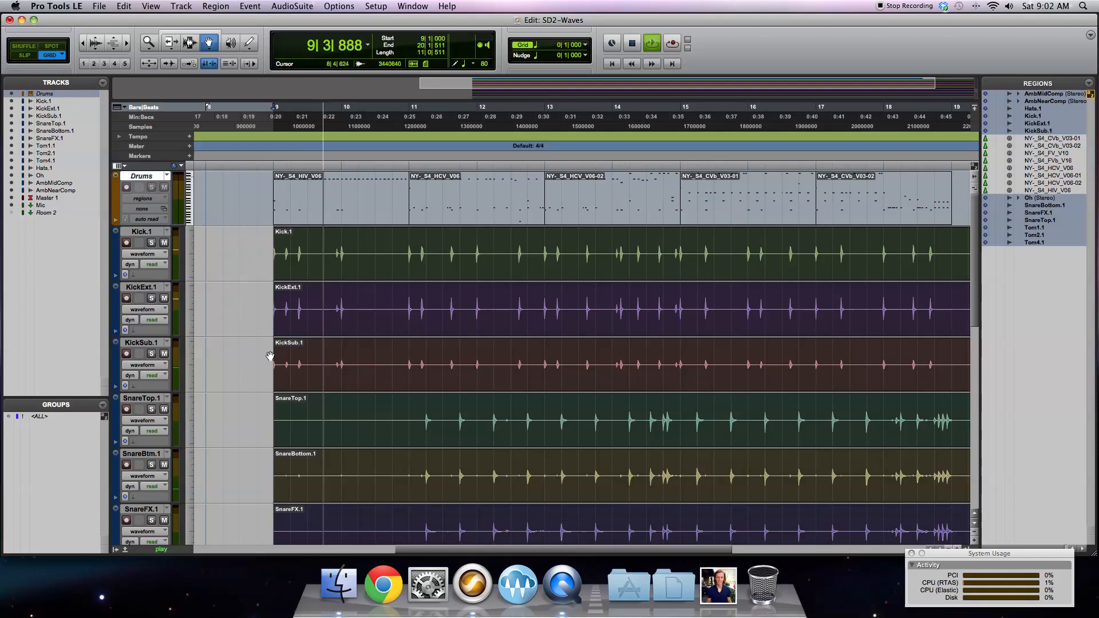
scroll(289, 301, down, 10)
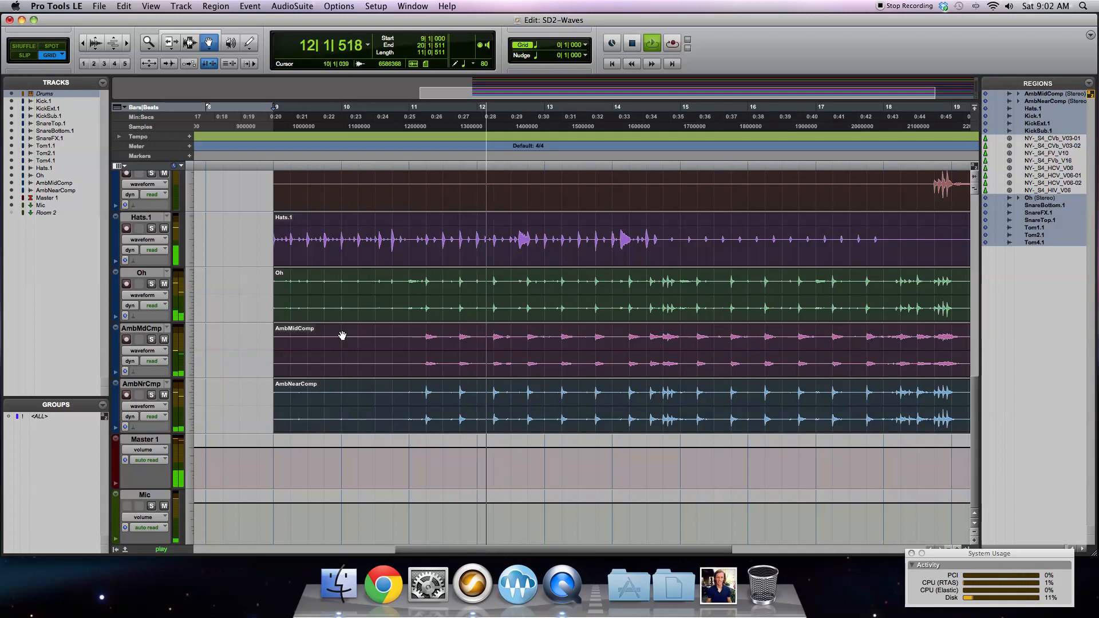
key(space)
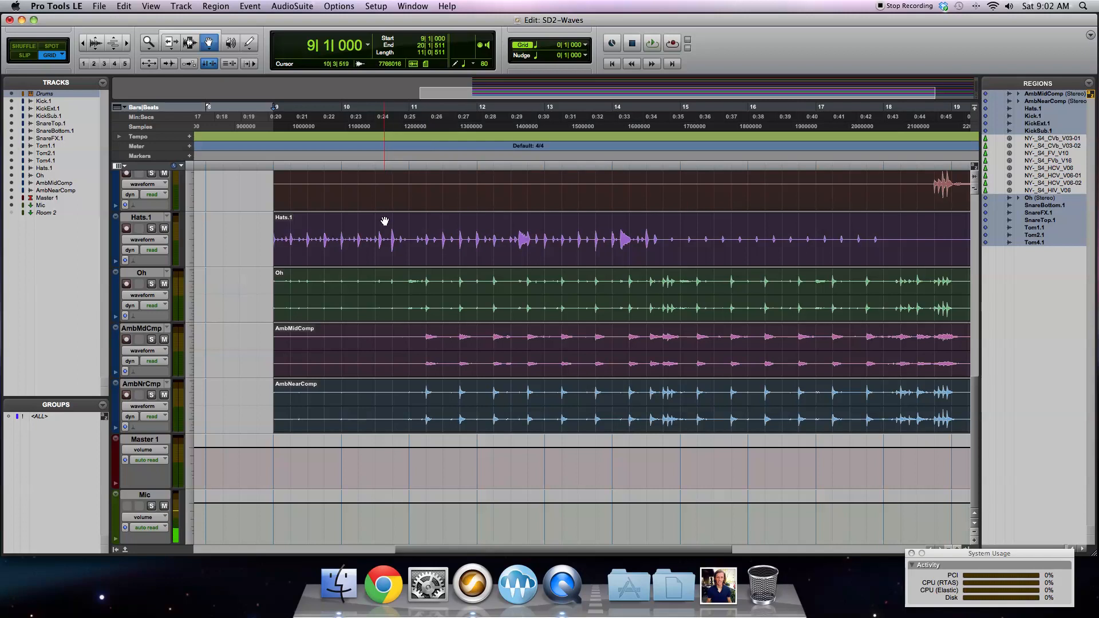
Step: Audition Hats.1, Oh and AmbMdCmp in solo with Mic kept audible, clearing all solos and stopping playback at the end
click(152, 229)
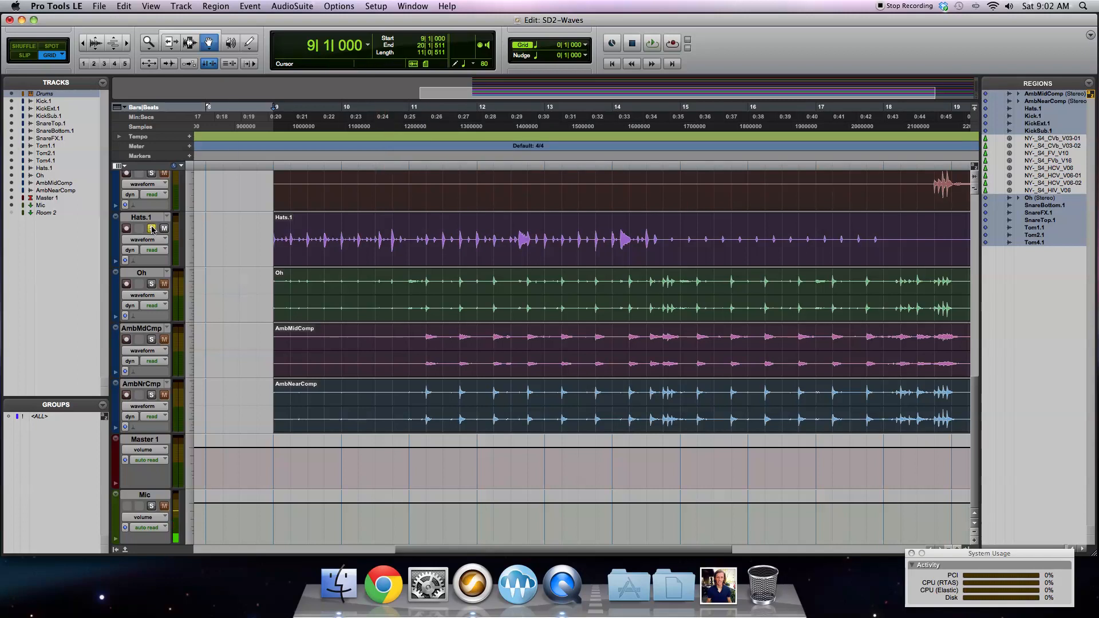
click(152, 506)
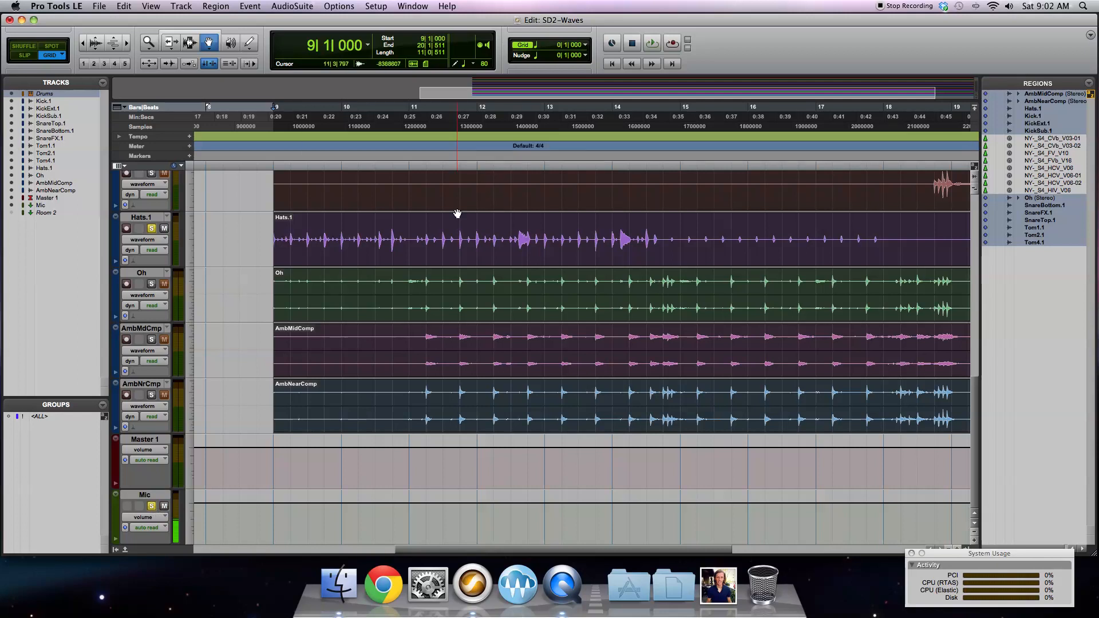
key(space)
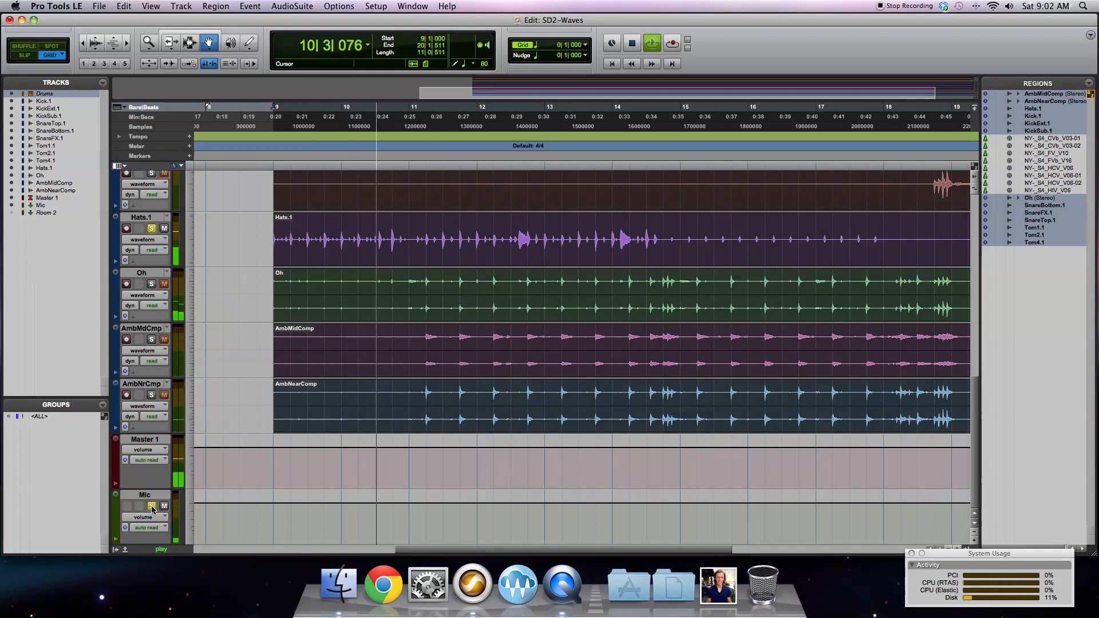
click(151, 284)
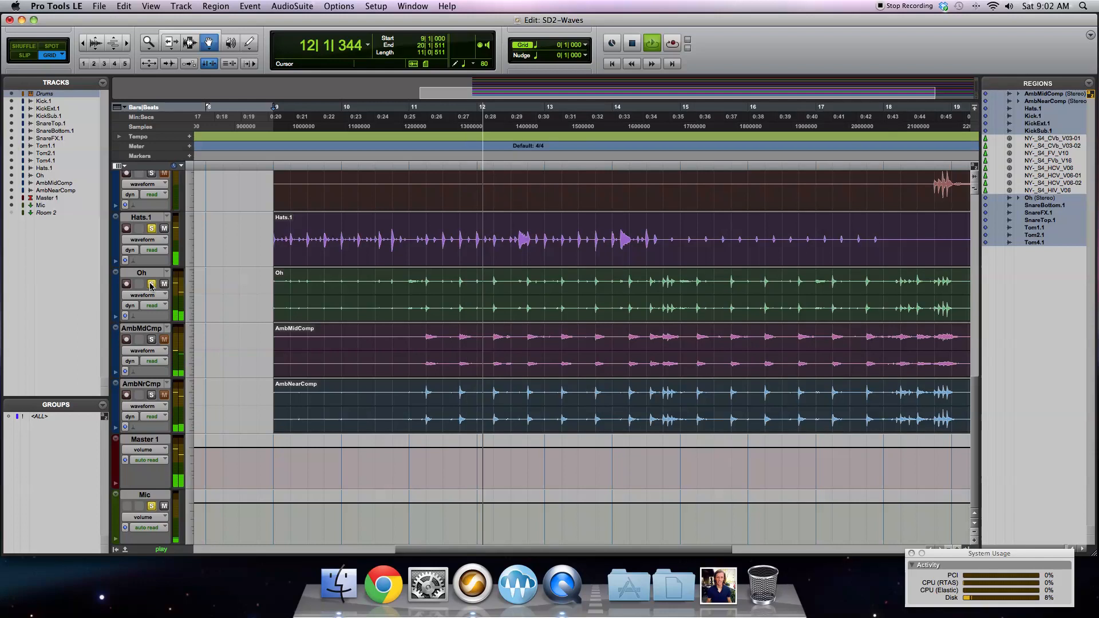
click(151, 340)
click(152, 283)
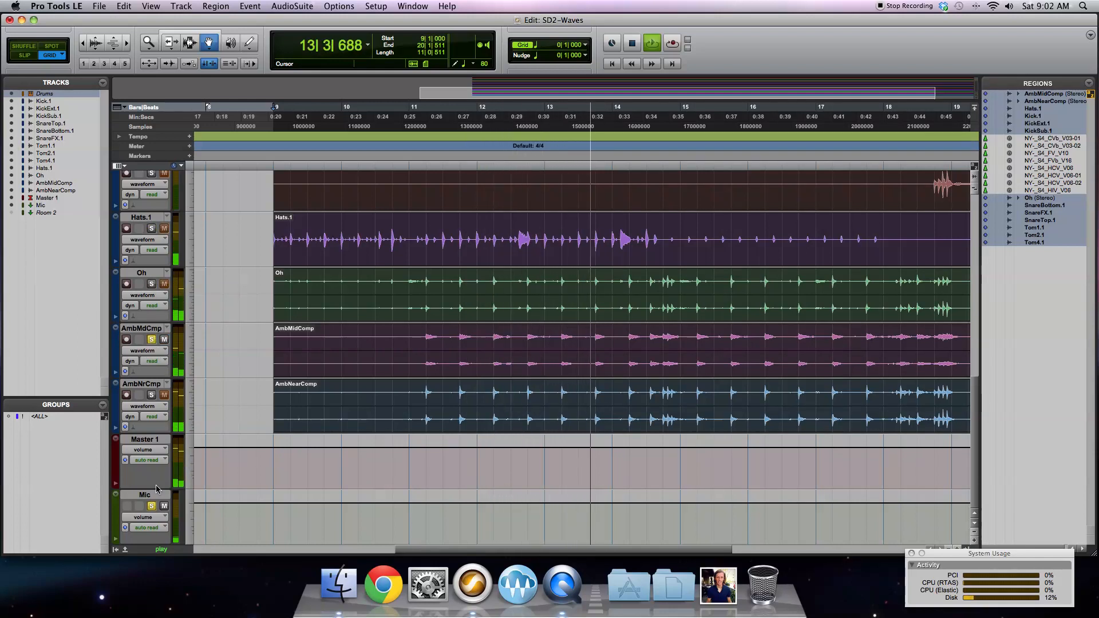
alt+click(152, 506)
key(space)
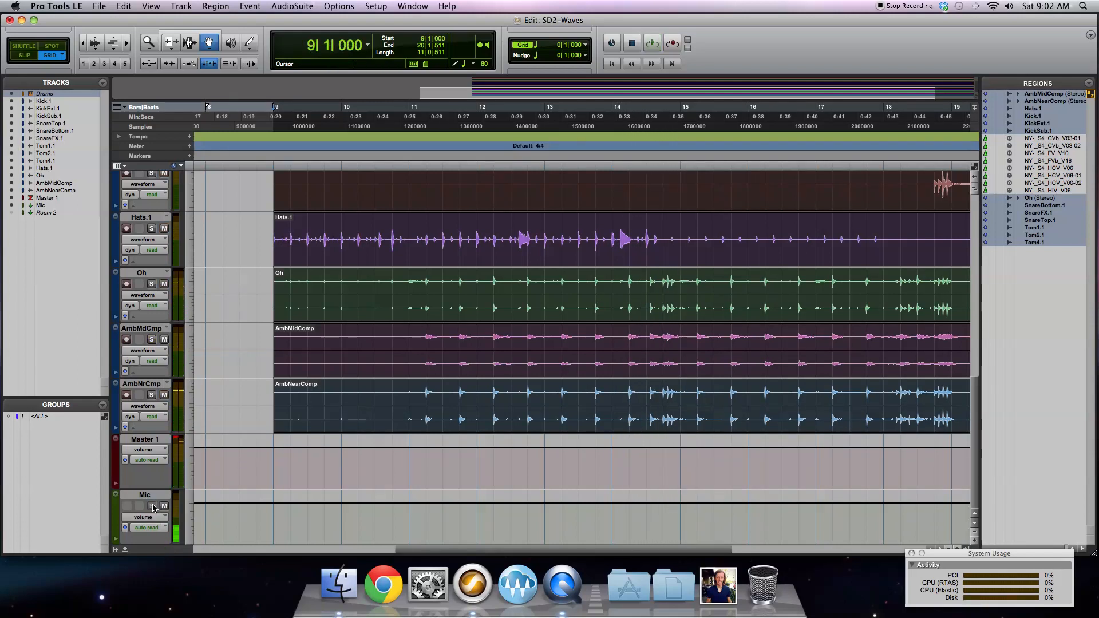
Step: In the Mix window, pan Tom1.1 to 16 left, Tom2.1 to 37 right, Tom4.1 to 84 right and Hats.1 to 72 left
click(404, 5)
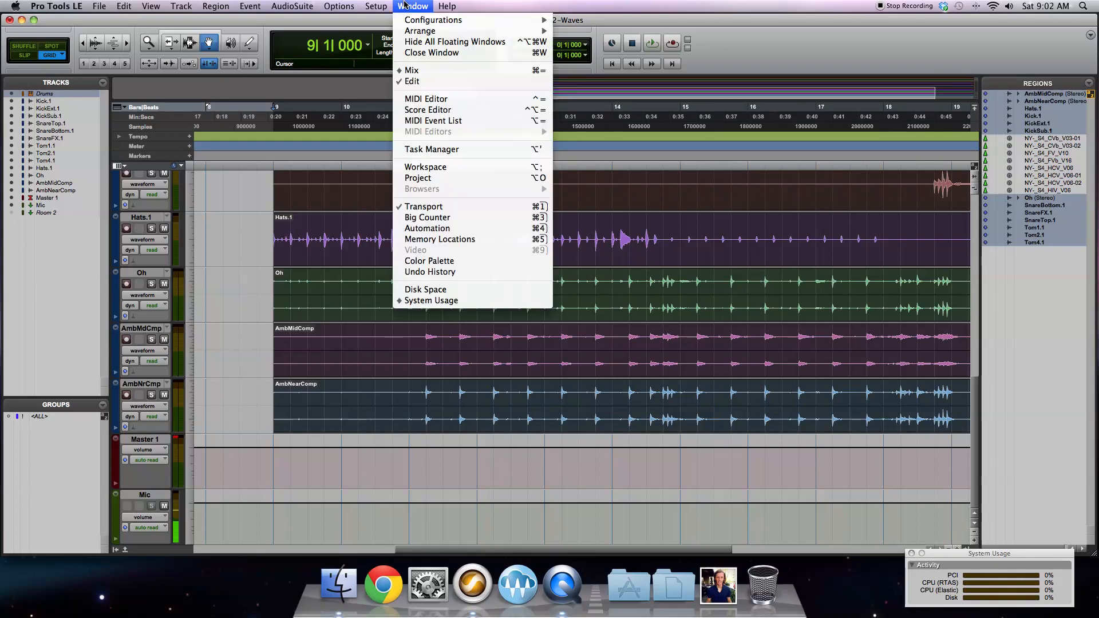
click(424, 71)
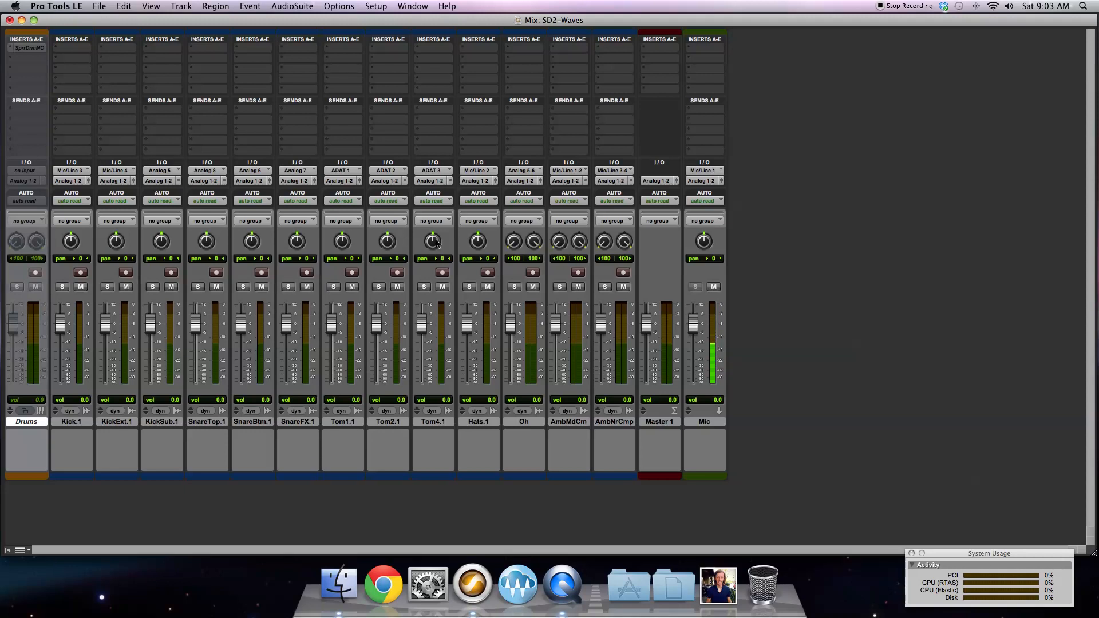
drag(438, 217, 447, 224)
drag(480, 259, 479, 274)
drag(387, 245, 346, 255)
Step: Show the second bank of inserts, Inserts F-J, in the Mix window
click(377, 6)
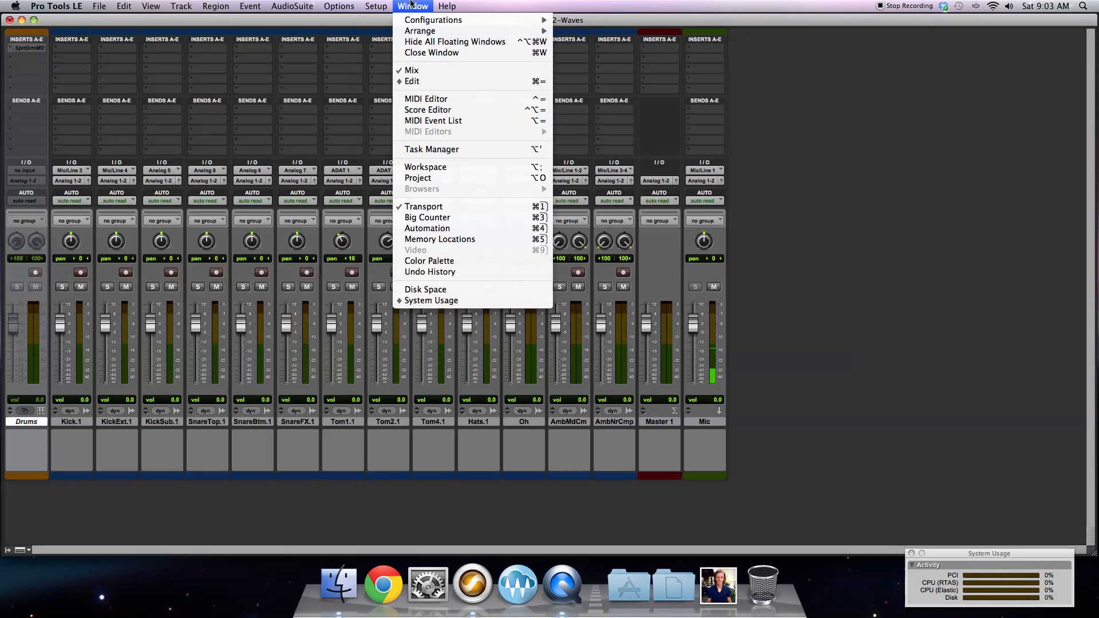
mouse_move(138, 7)
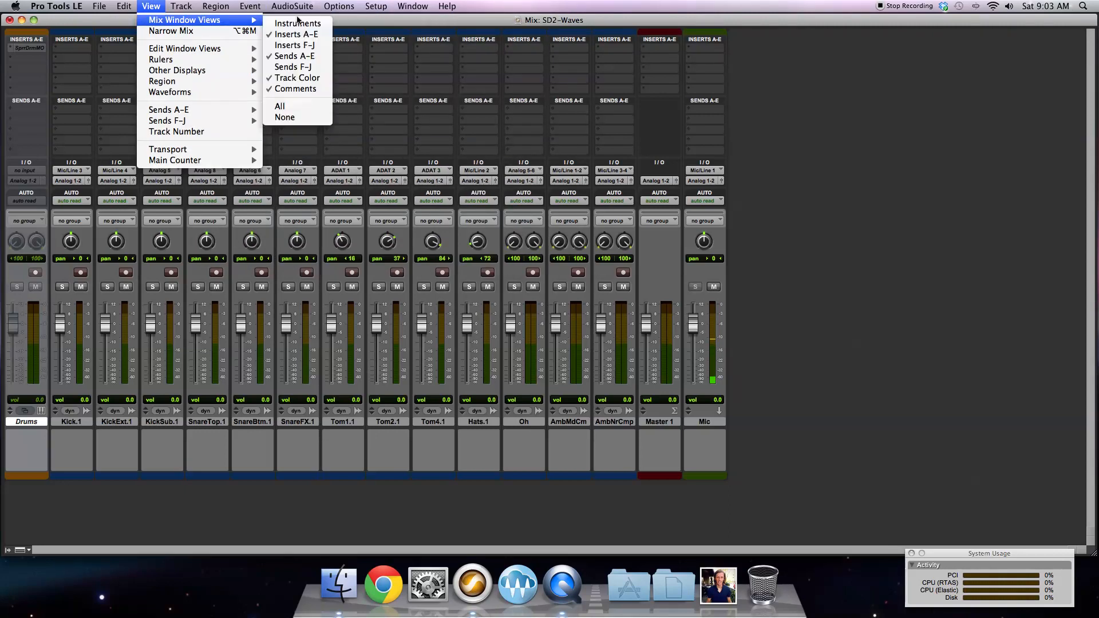
click(293, 45)
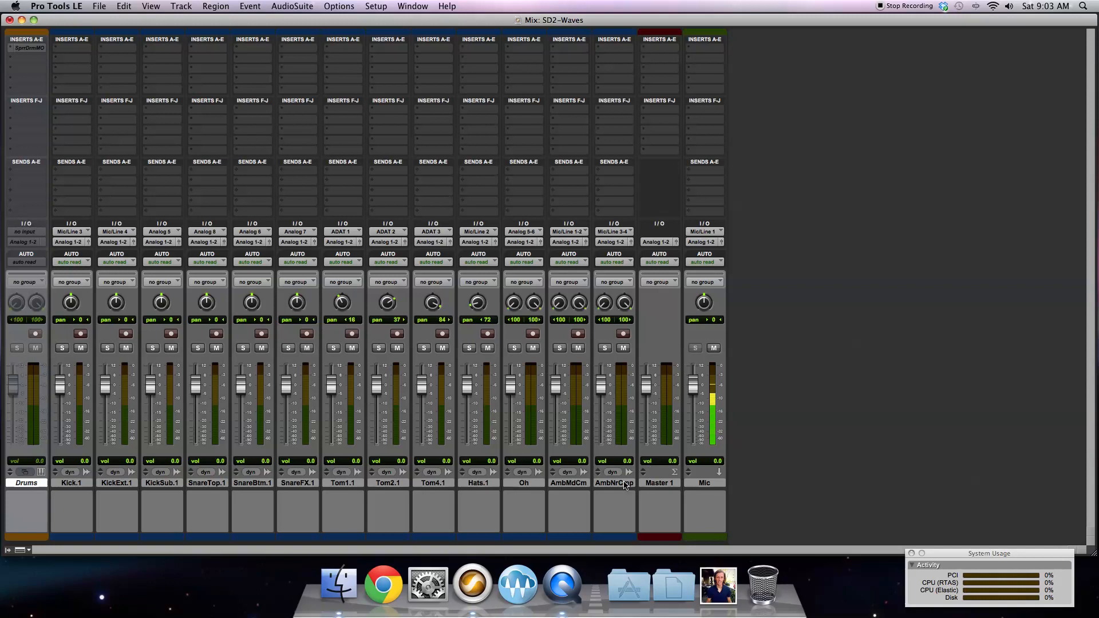
Step: Select all tracks from Kick.1 to AmbNrCmp and add the mono Q4 EQ to the first insert of every selected mono track
click(625, 484)
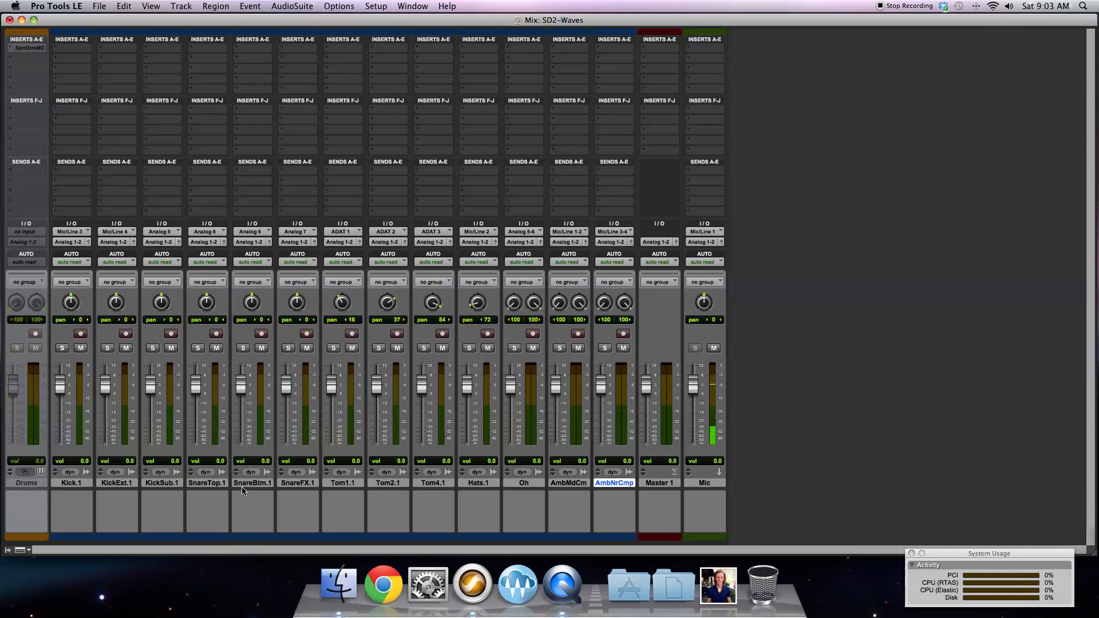
shift+click(78, 484)
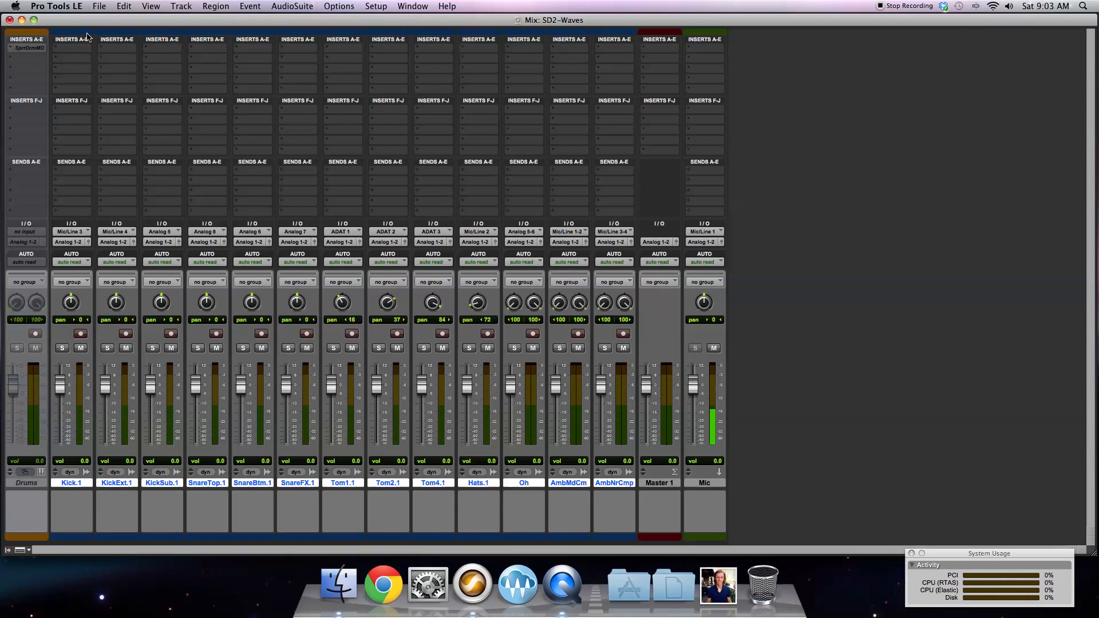
click(63, 50)
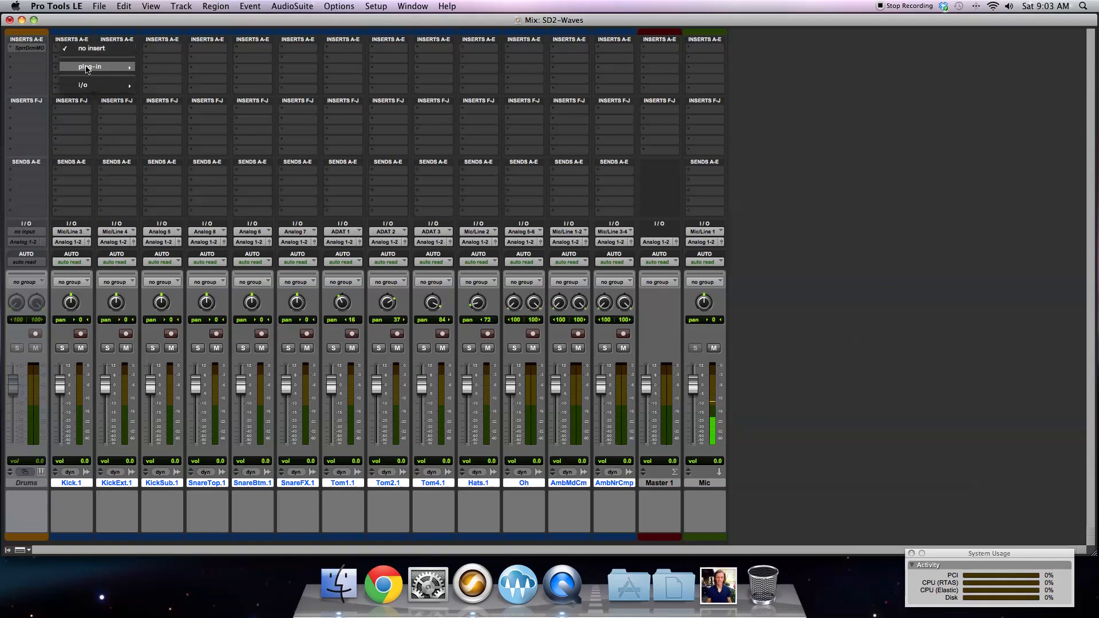
mouse_move(94, 68)
mouse_move(210, 72)
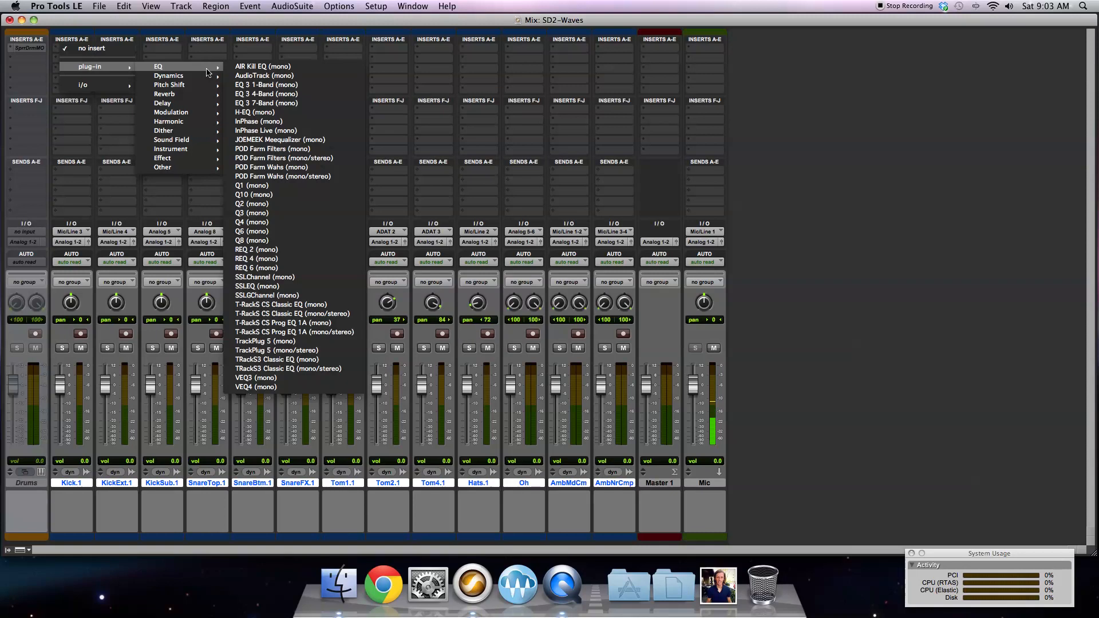
alt+shift+click(292, 222)
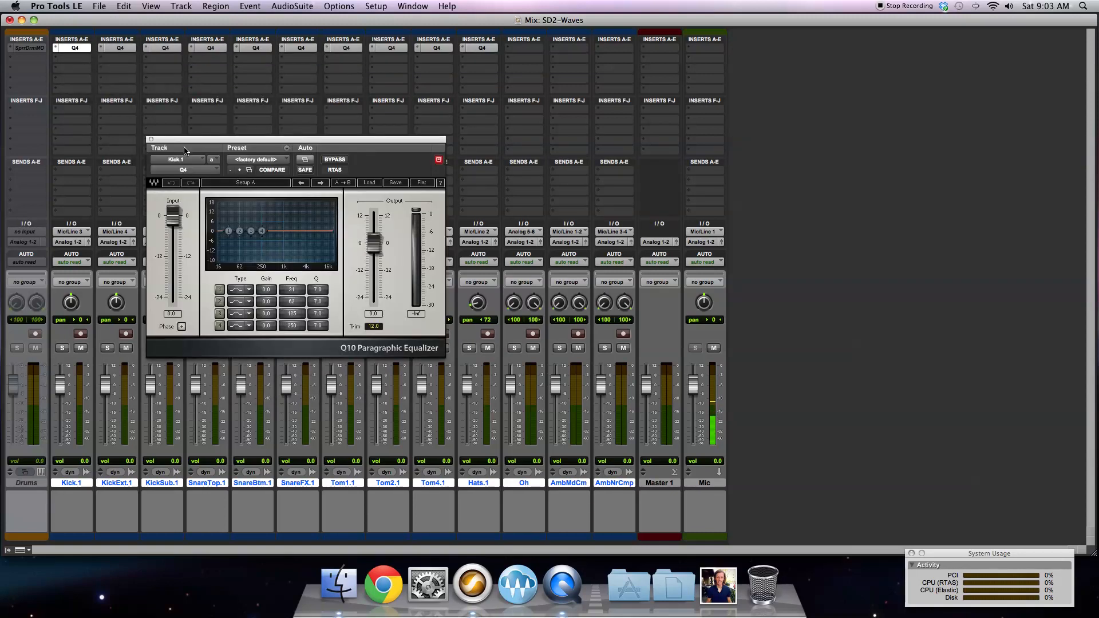
click(151, 139)
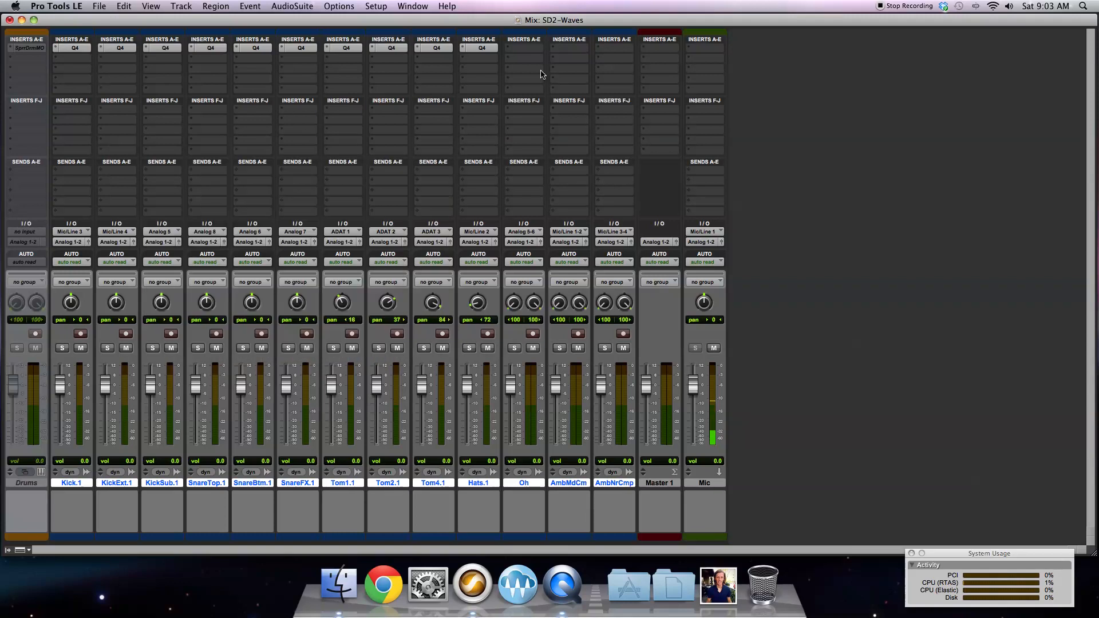
Step: Add the stereo multichannel Q4 EQ to the first insert of the selected Oh, AmbMdCmp and AmbNrCmp tracks
click(514, 50)
mouse_move(527, 67)
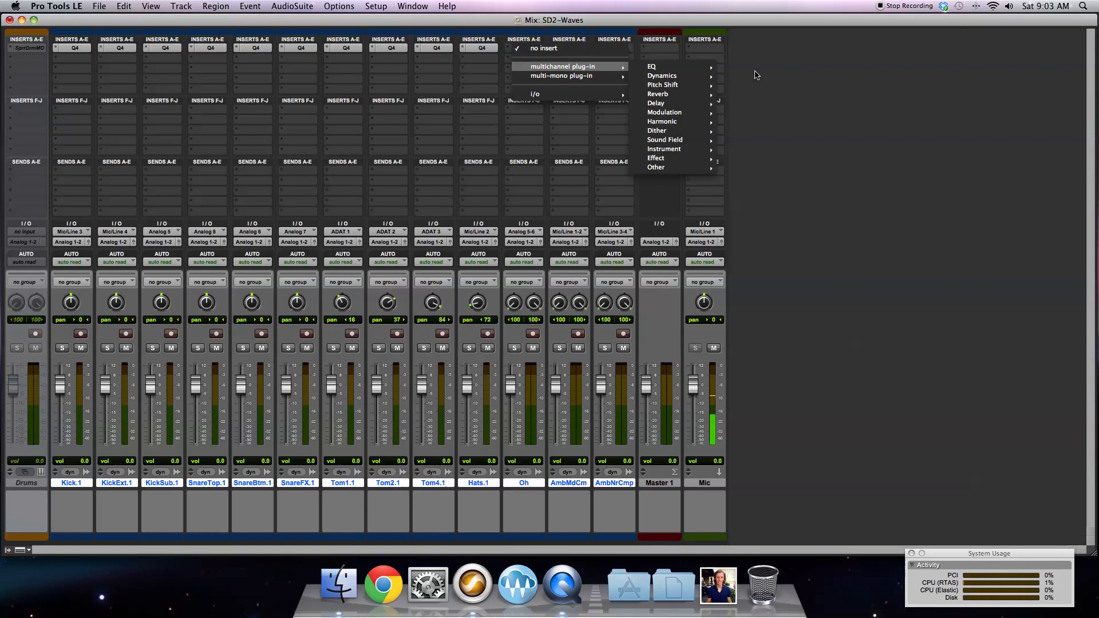
mouse_move(684, 67)
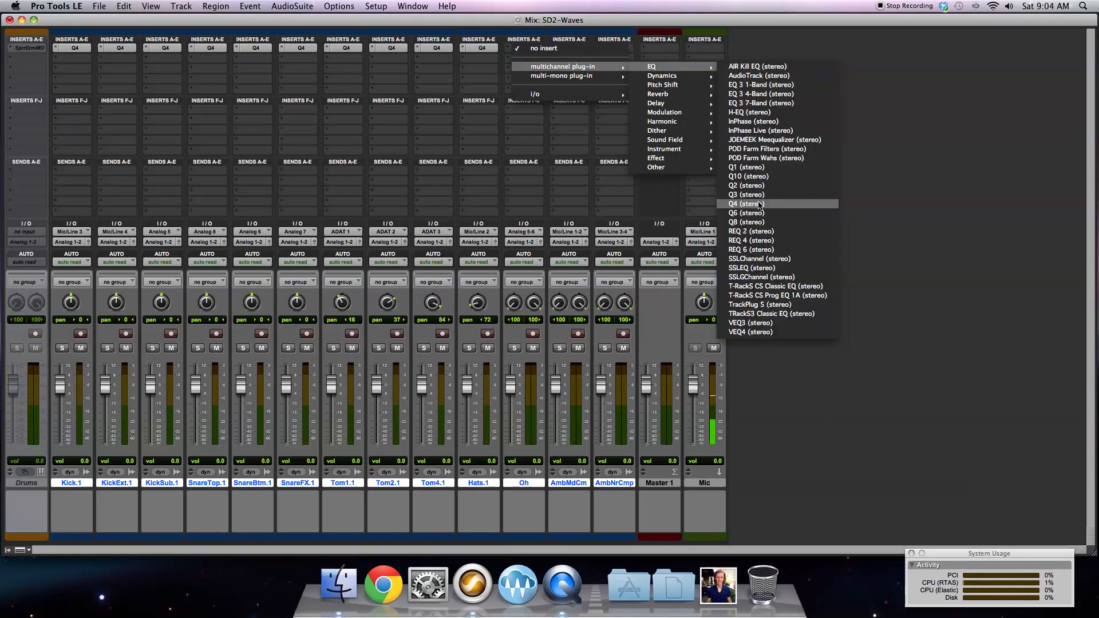
click(747, 204)
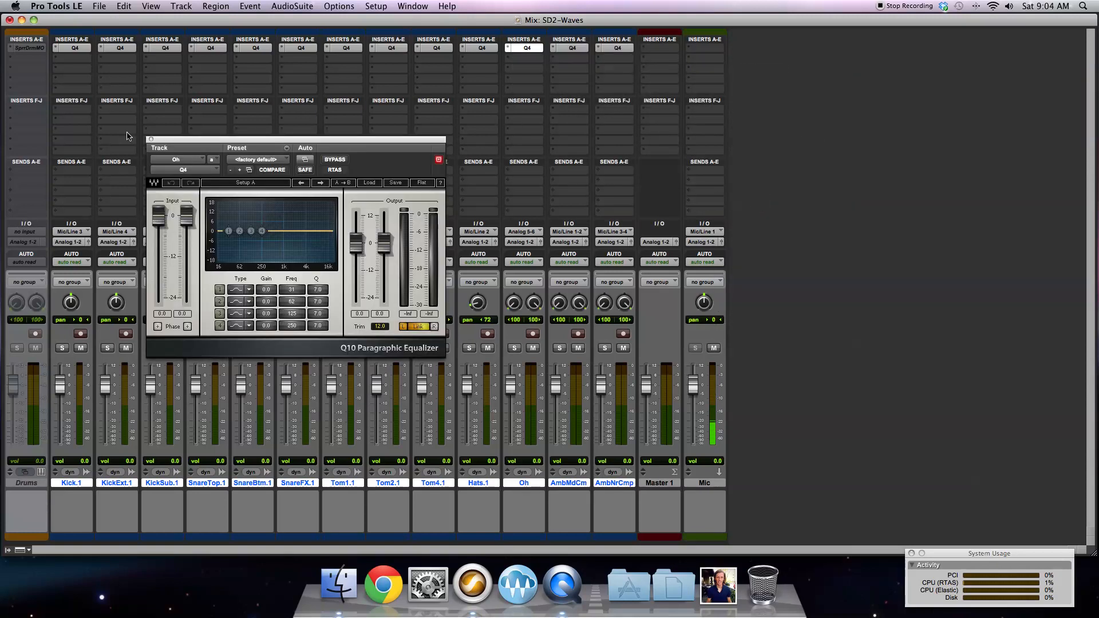
click(151, 139)
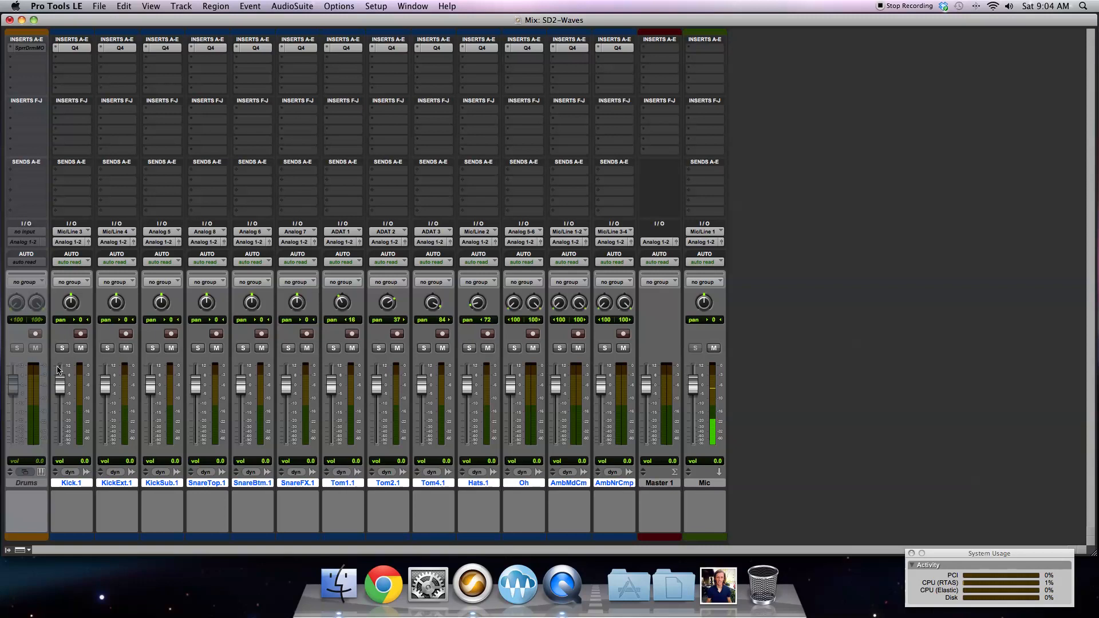
Step: Open the Q4 on Kick.1, enable band 1 and set its Q to 8.2
click(74, 48)
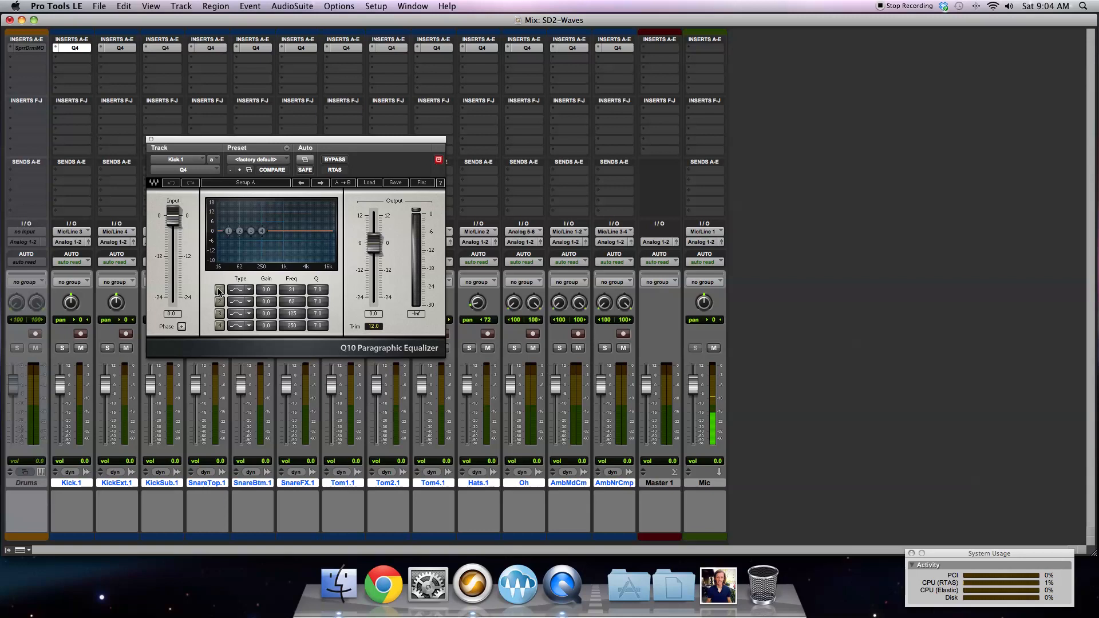
click(219, 290)
drag(318, 290, 318, 229)
drag(319, 269, 318, 290)
drag(319, 289, 318, 283)
Step: Switch Kick.1's volume readout to plug-in delay and solo the track, keeping its EQ window clear of the channel's controls
ctrl+super+click(84, 461)
drag(188, 141, 242, 191)
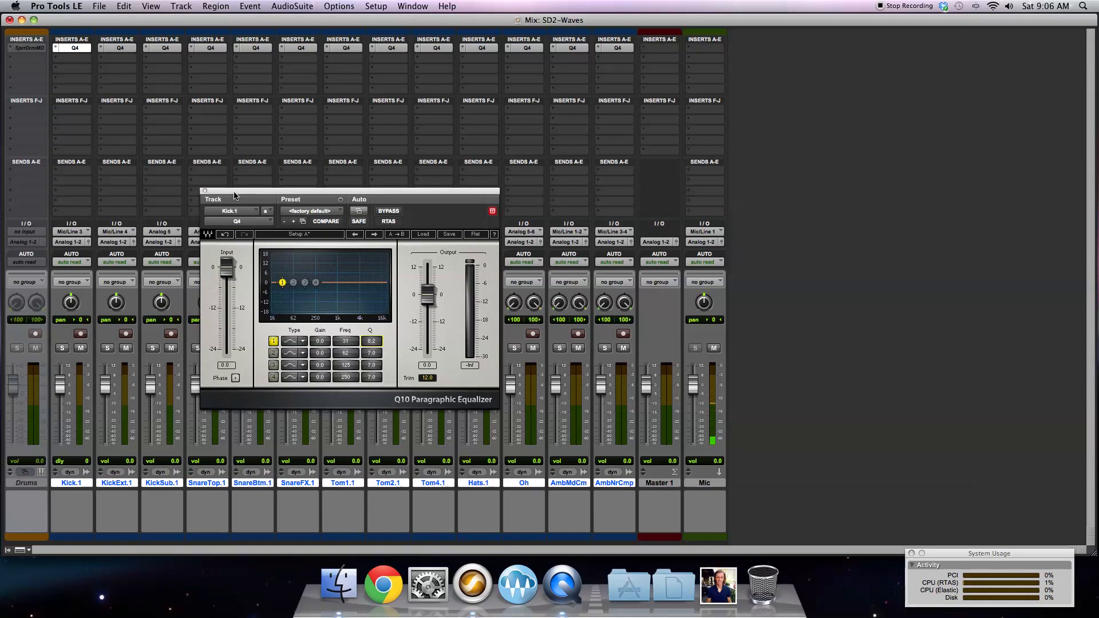
drag(250, 194, 374, 189)
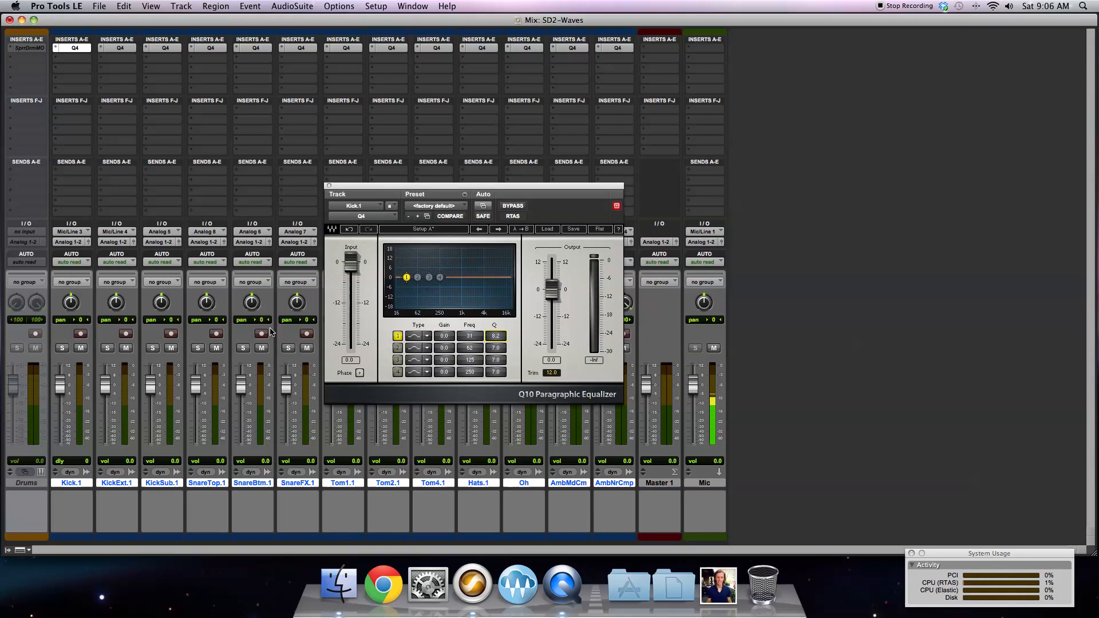
click(61, 348)
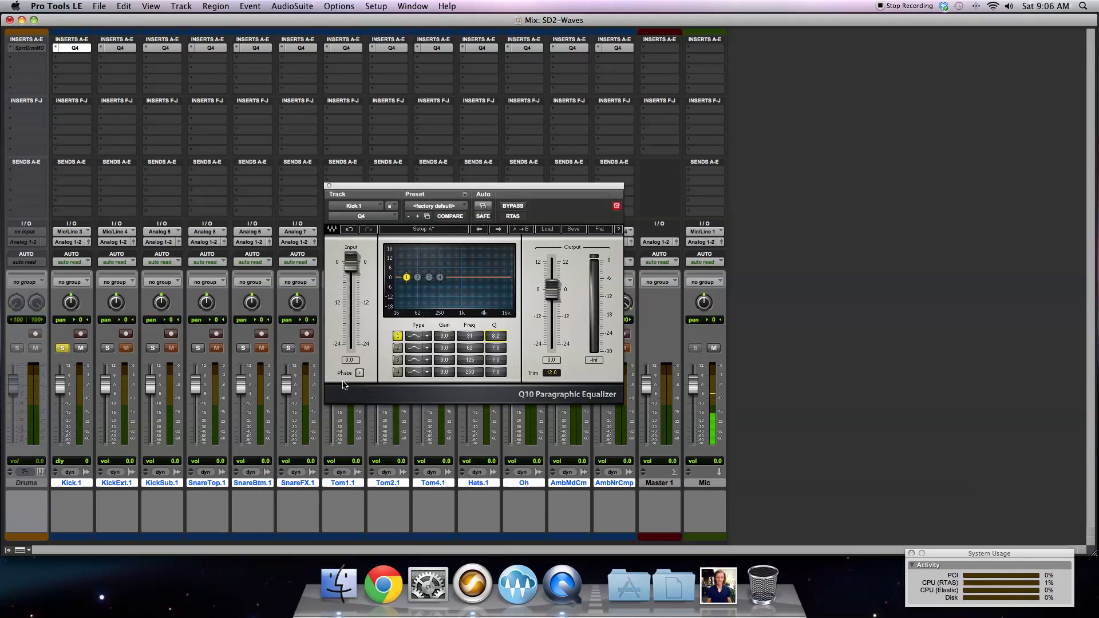
drag(447, 187, 433, 182)
Step: During playback, shape band 1 of Kick.1's Q4 into a narrow boost of 9.0 dB near 450 Hz with a Q of 26.3
drag(432, 333, 458, 309)
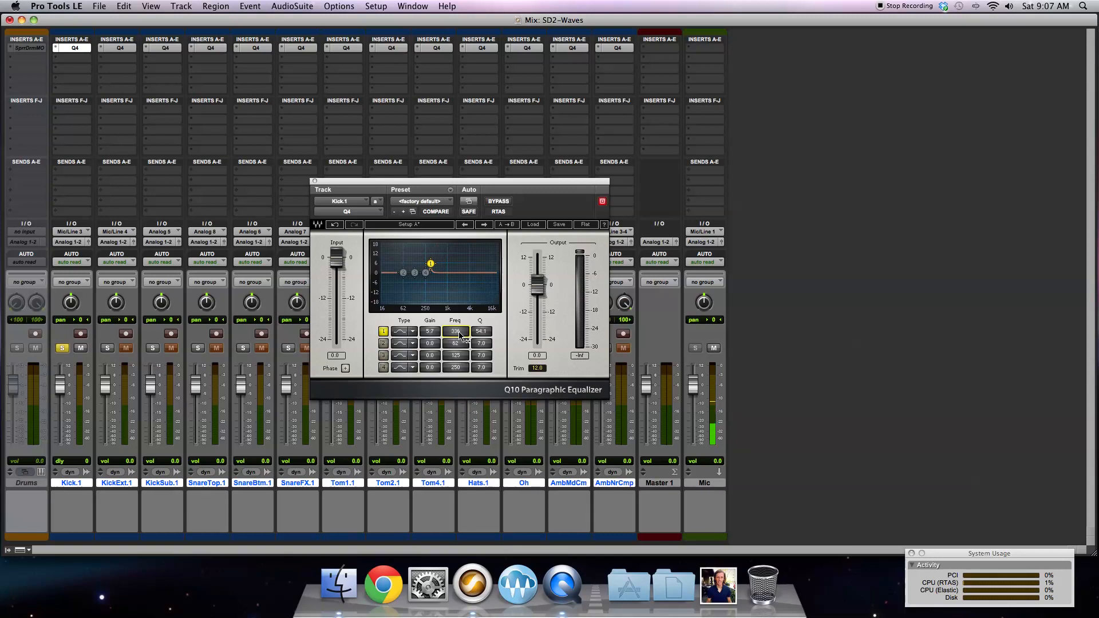
drag(480, 331, 480, 346)
key(space)
drag(430, 264, 436, 258)
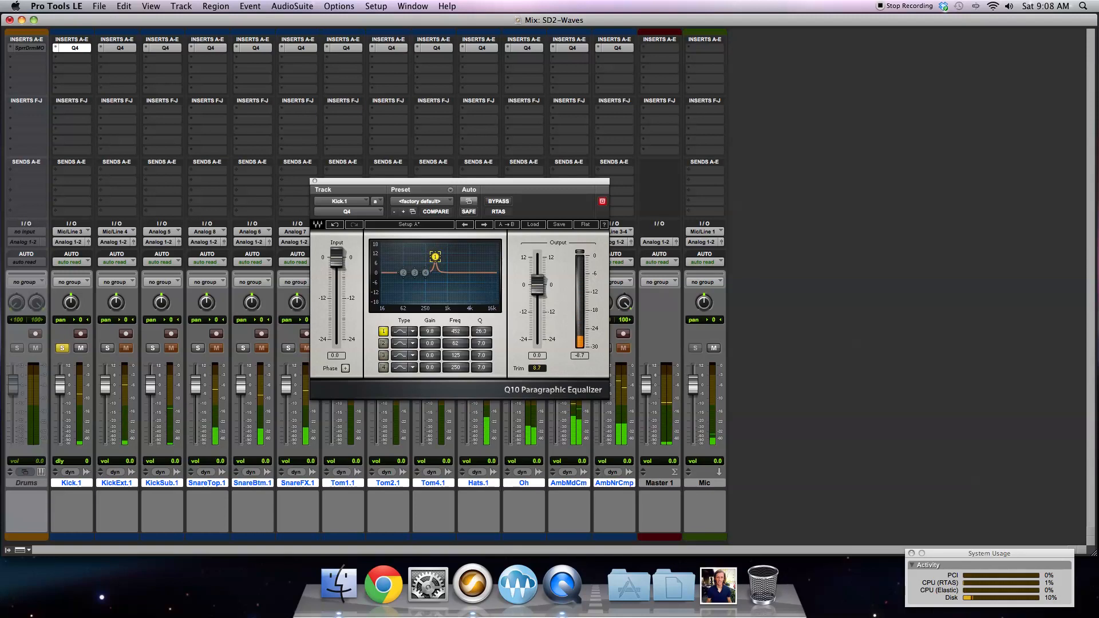
Step: On Kick.1's Q4, make band 1 a 6.1 dB cut near 485 Hz with Q 15.5 and band 2 a 5.3 dB cut at 840 Hz with Q 21.3
drag(481, 332, 459, 335)
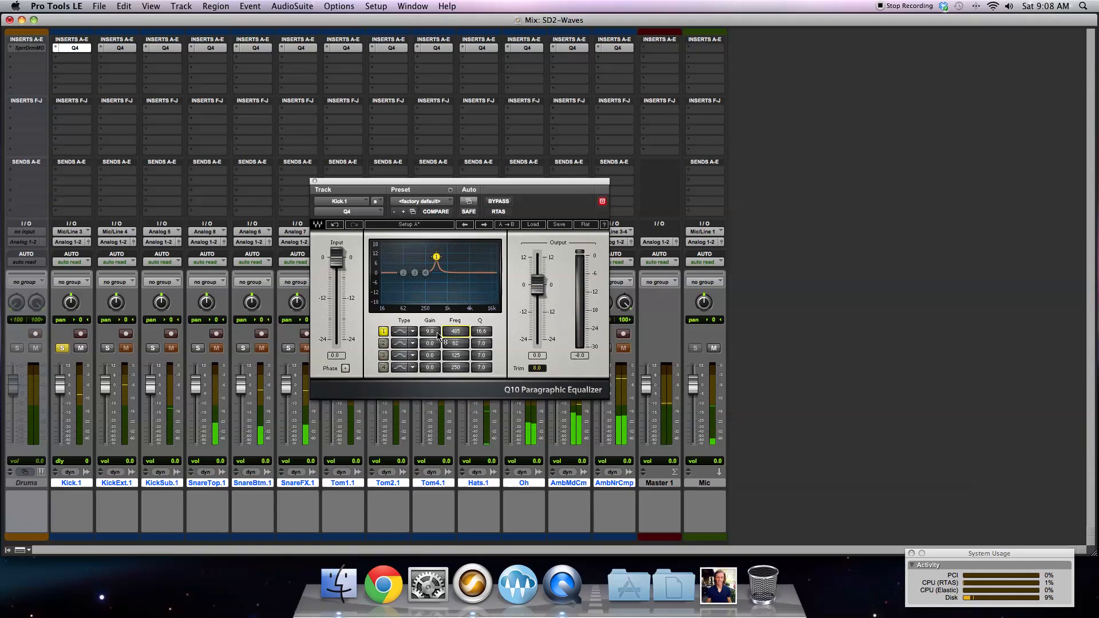
drag(436, 334, 436, 362)
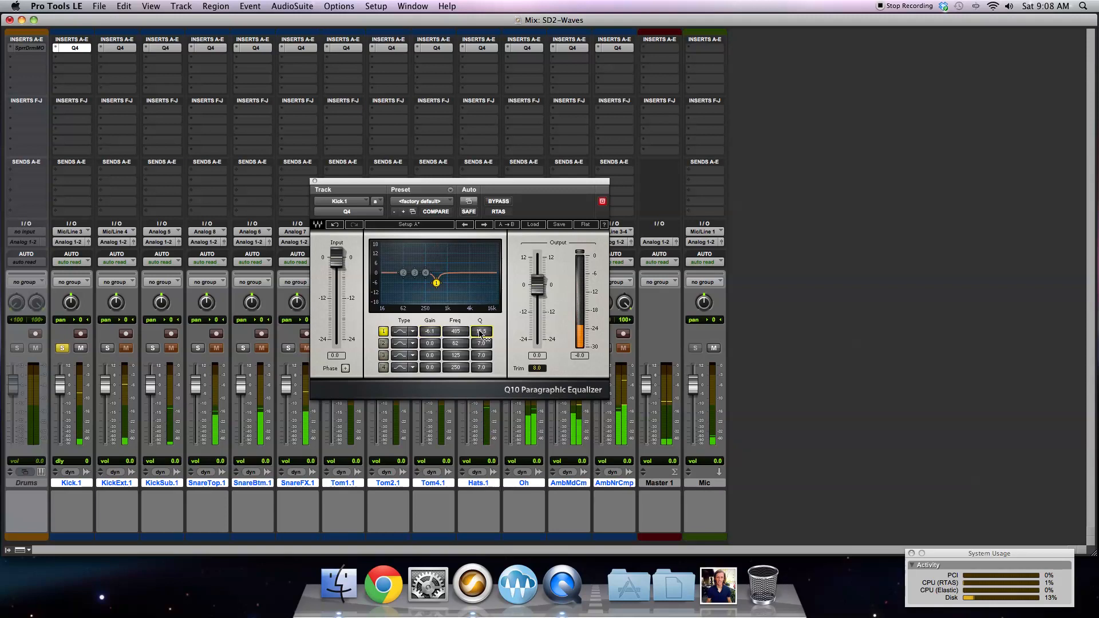
click(403, 274)
drag(403, 274, 404, 264)
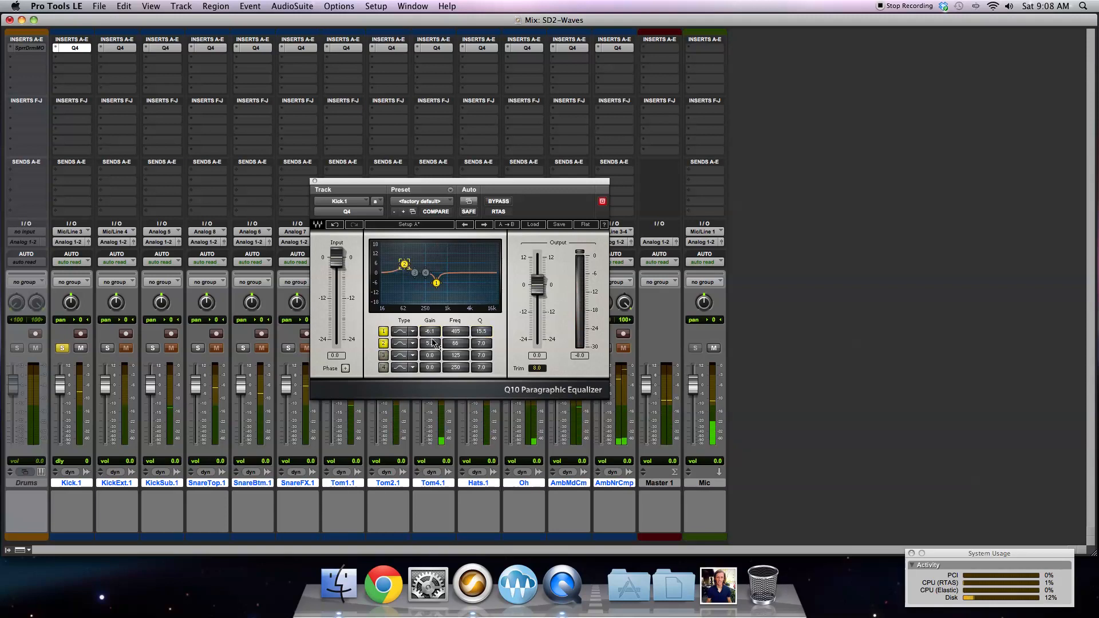
mouse_move(459, 340)
mouse_down()
mouse_move(482, 339)
mouse_move(432, 342)
mouse_move(473, 345)
mouse_up()
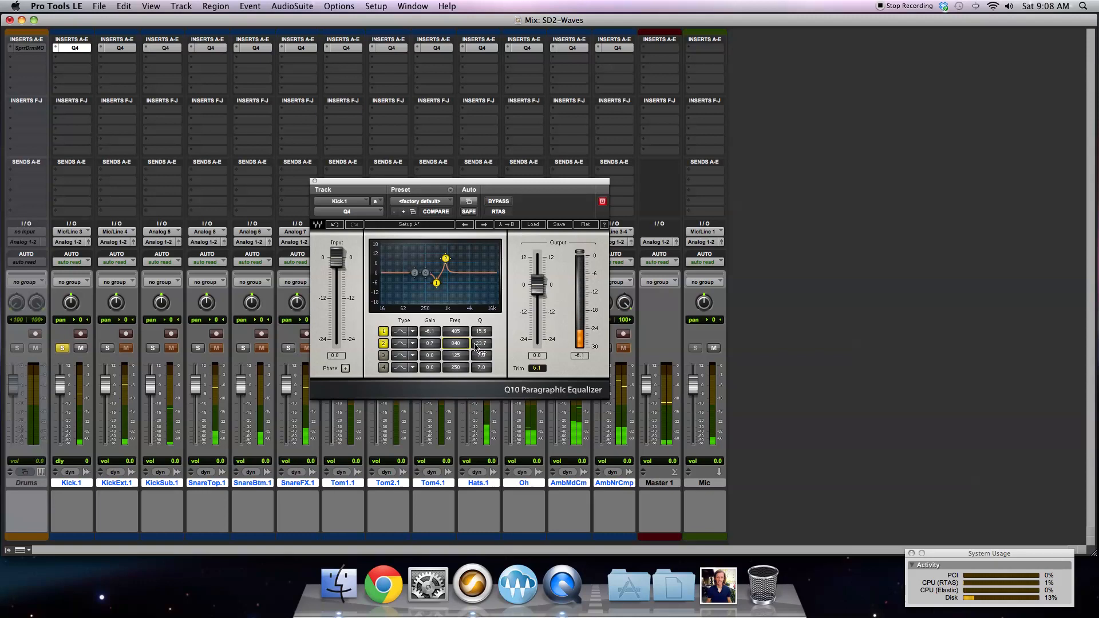
drag(479, 347, 430, 370)
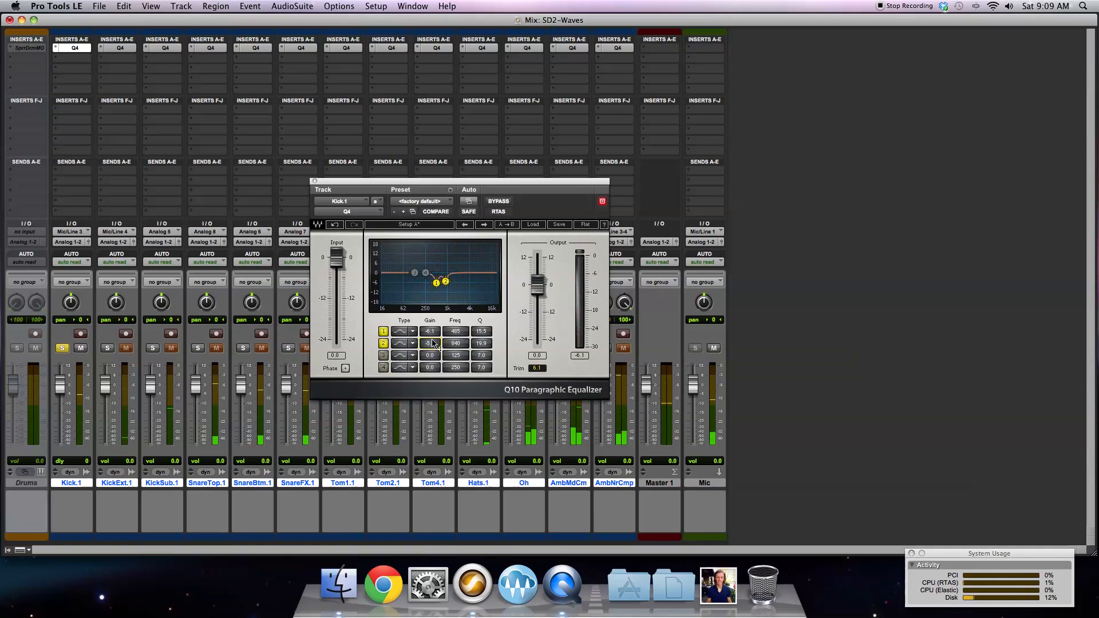
drag(479, 345, 477, 347)
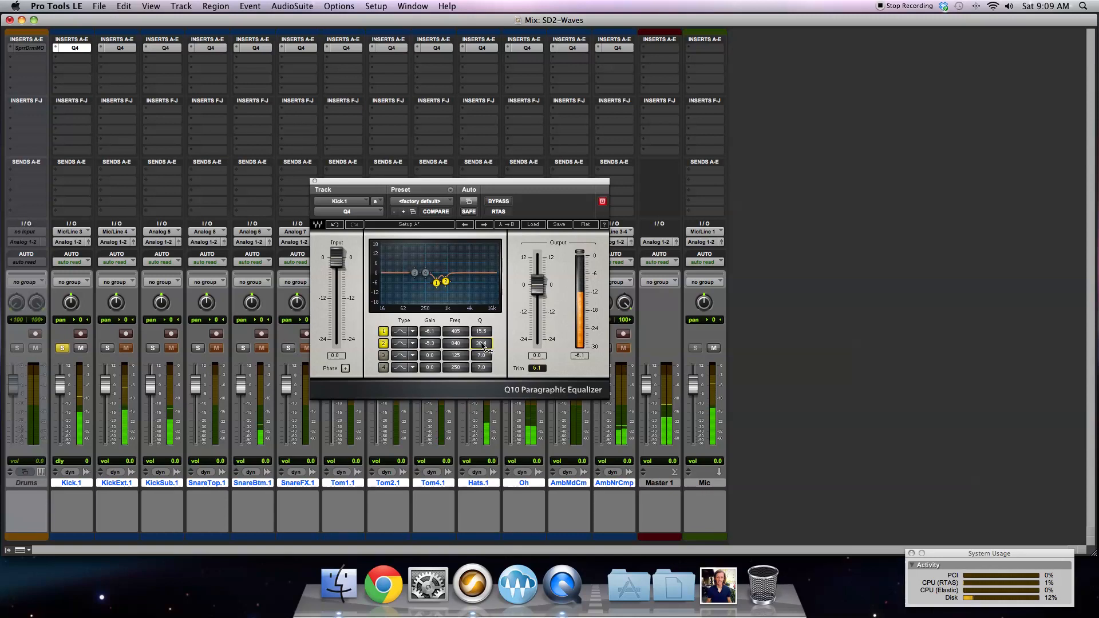
scroll(482, 345, down, 3)
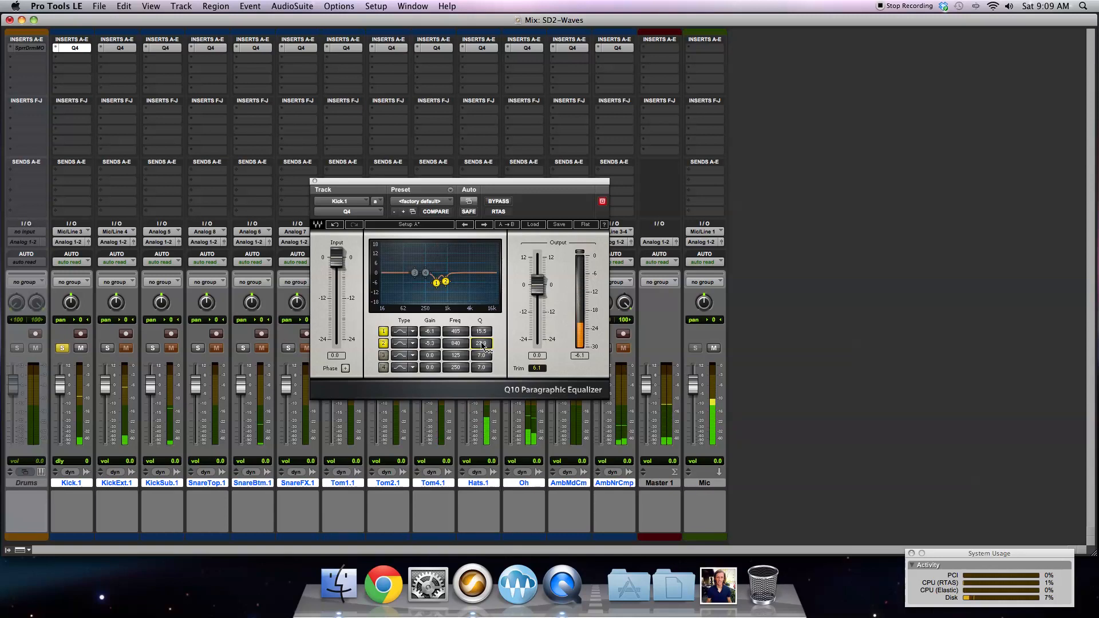
scroll(482, 346, down, 5)
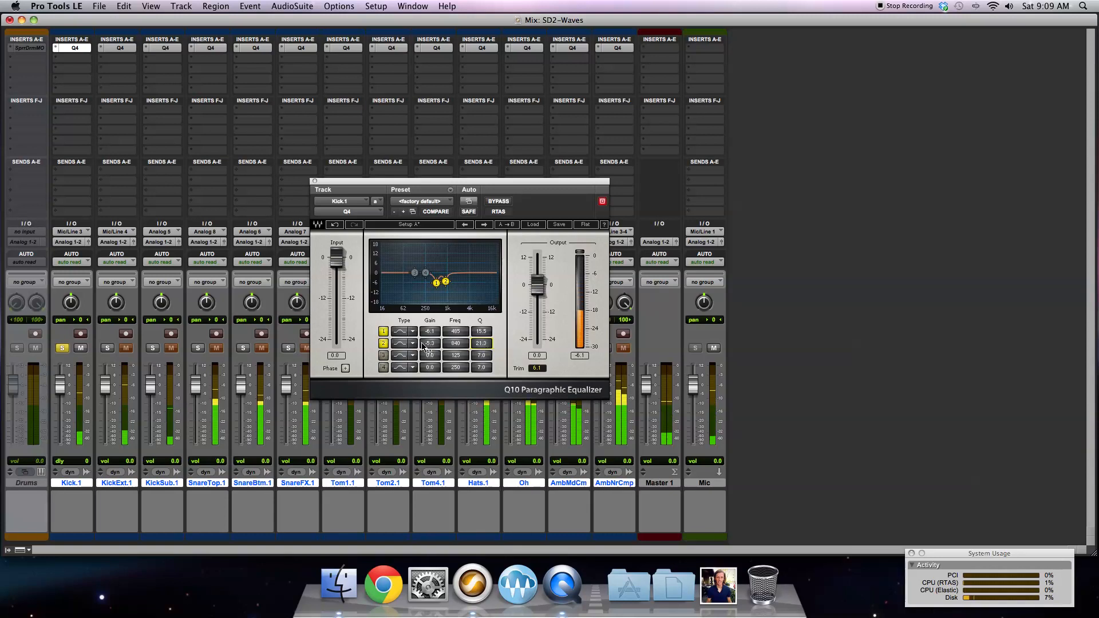
Step: Enable band 3 of Kick.1's Q4 and shape it into a 7.0 dB cut near 1490 Hz with a Q of 18.3
click(382, 355)
scroll(438, 357, up, 10)
drag(453, 357, 454, 308)
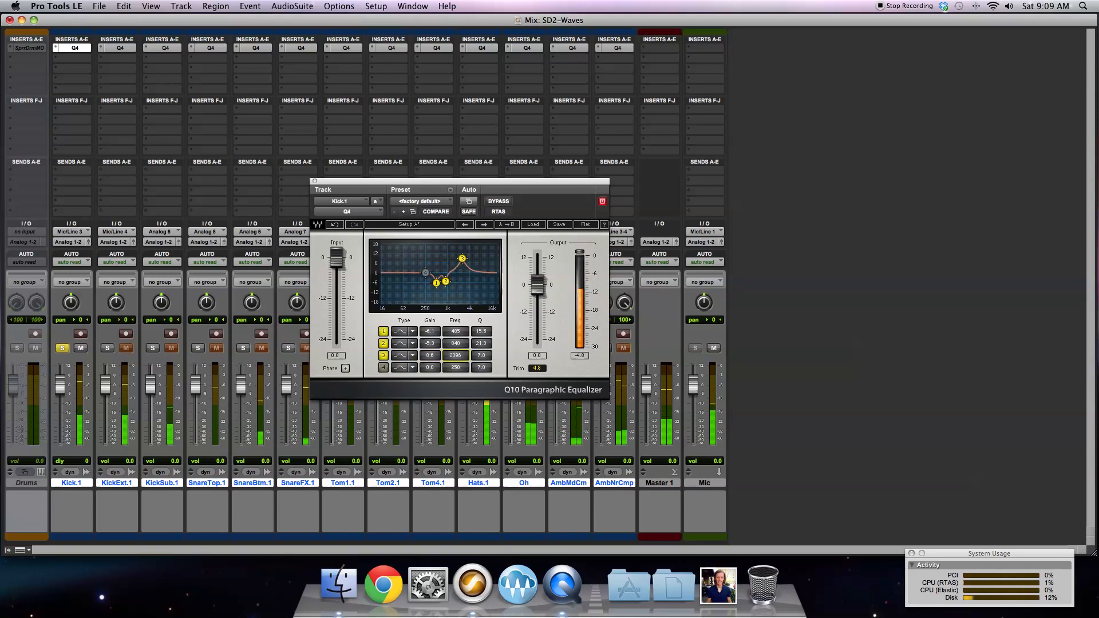
drag(479, 356, 430, 363)
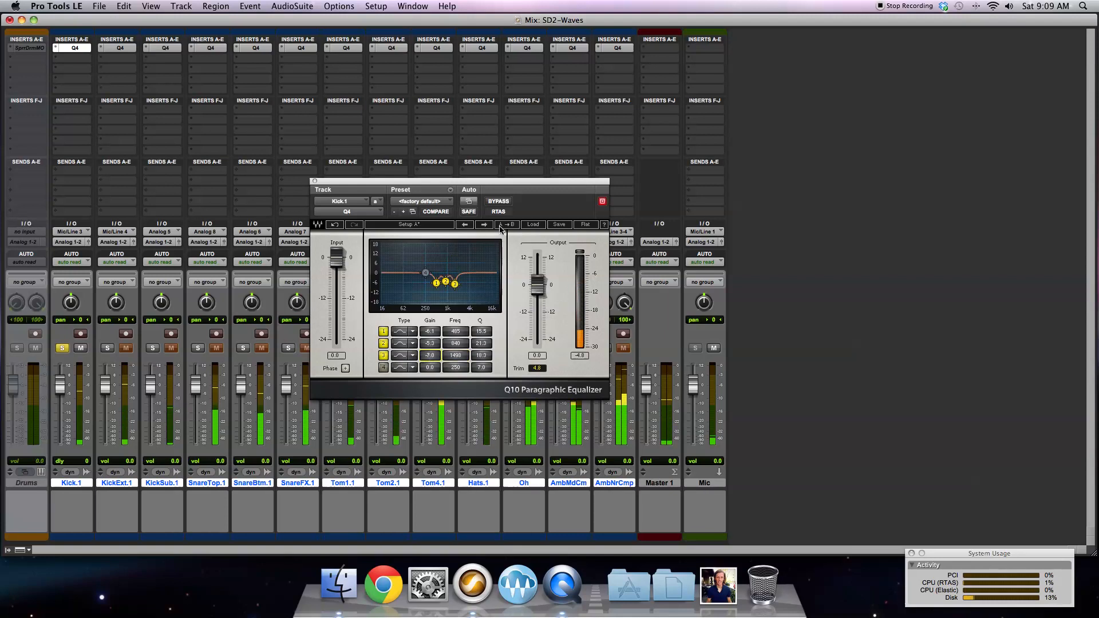
Step: Enable band 4 of Kick.1's Q4 and shape it into a narrow 4.7 dB cut near 2849 Hz with a Q of 26.7
click(383, 368)
drag(430, 369, 457, 370)
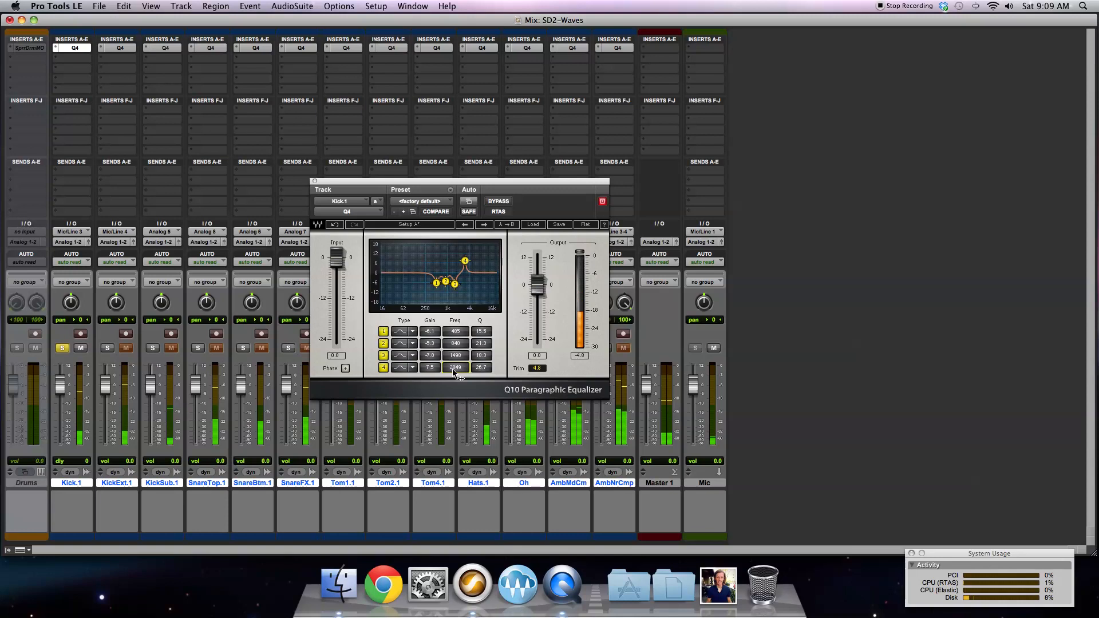
drag(430, 369, 431, 389)
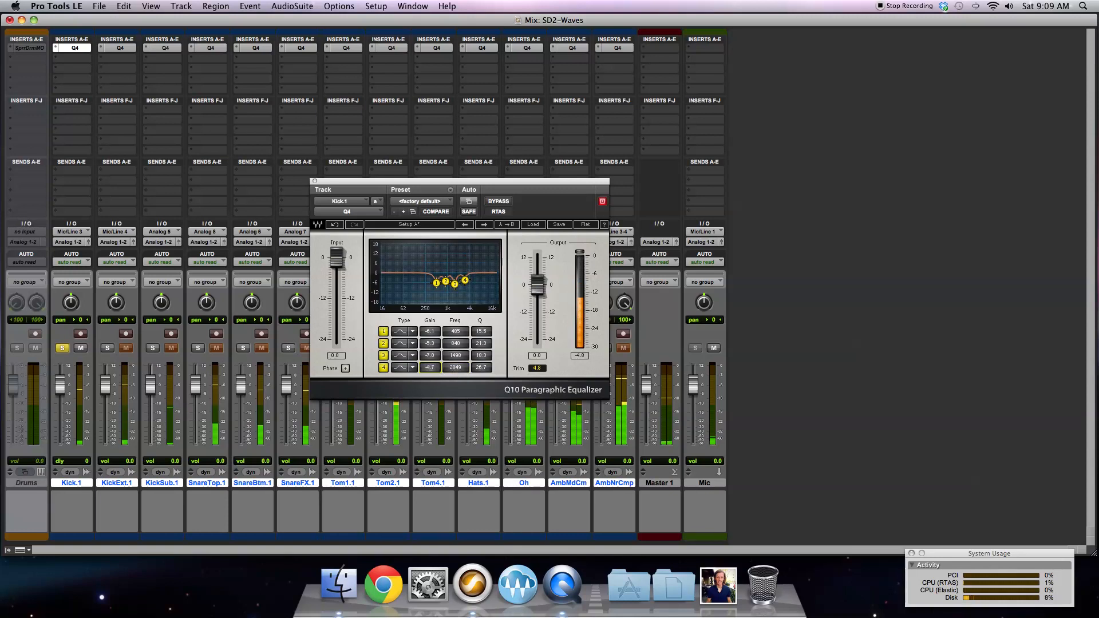
Step: Compare Kick.1's sound with the Q4 bypassed and active, and close its EQ window
click(497, 202)
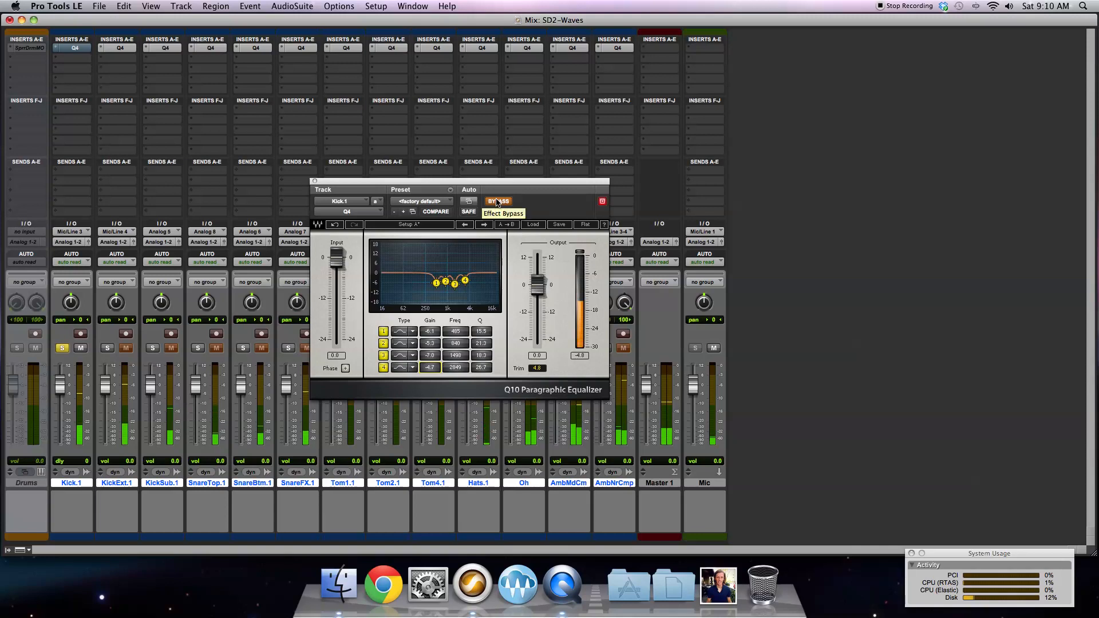
click(497, 201)
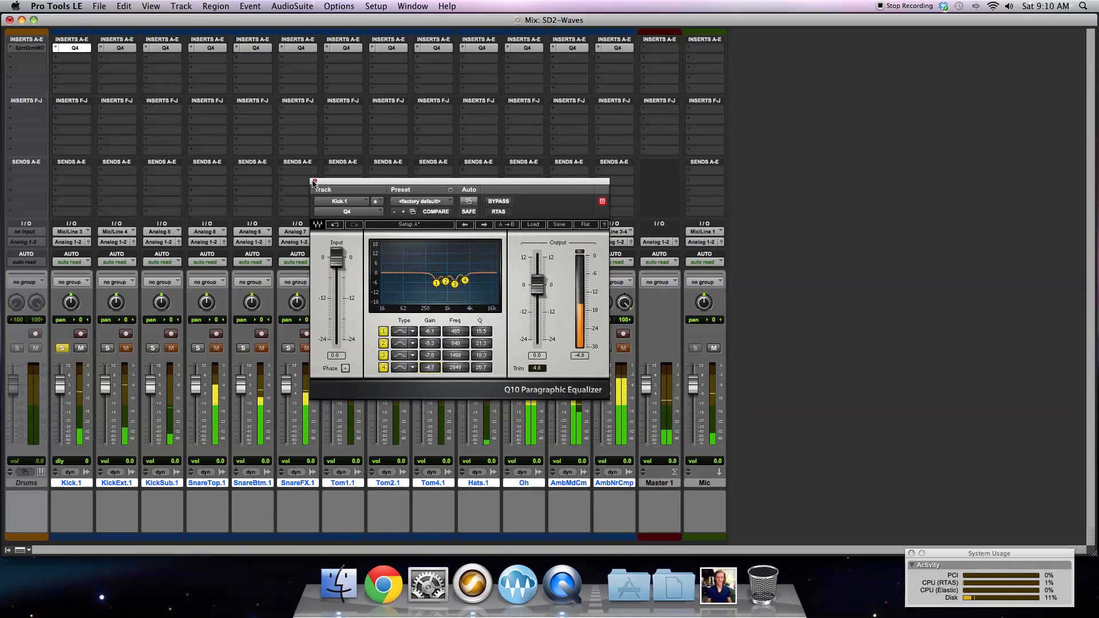
click(314, 182)
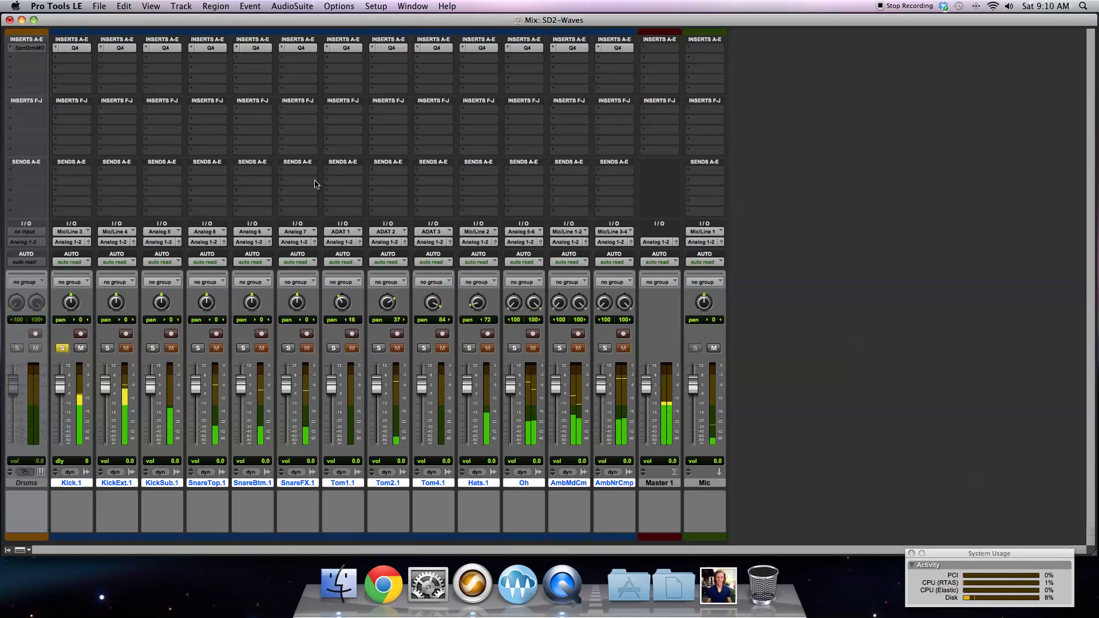
Step: Move the solo from Kick.1 to KickExt.1 and open the Q4 on KickExt.1
click(62, 348)
click(106, 347)
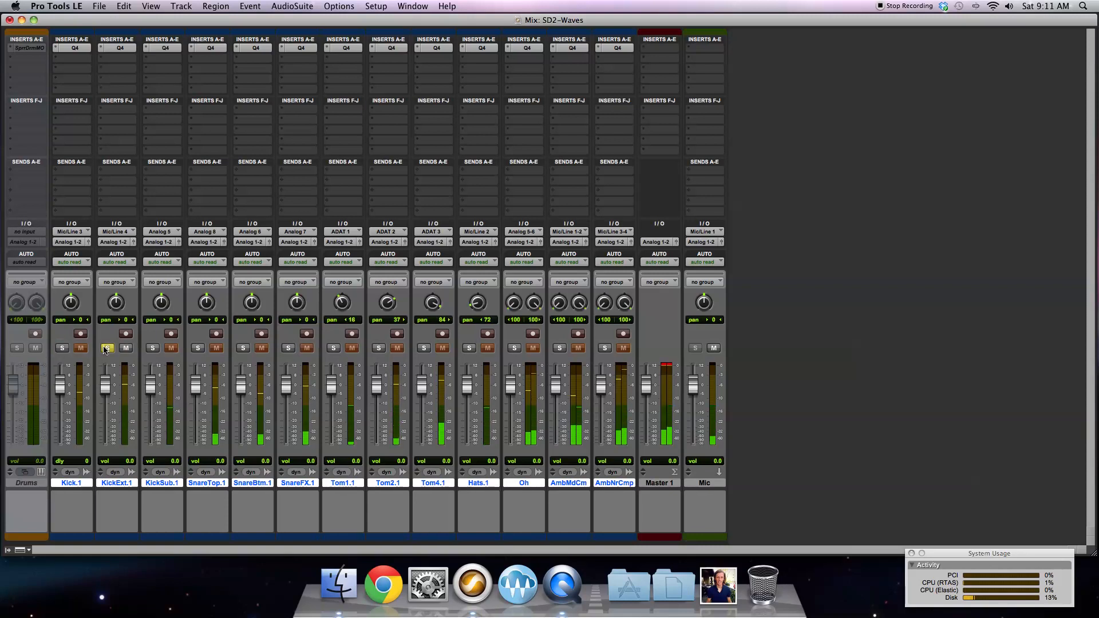
click(120, 48)
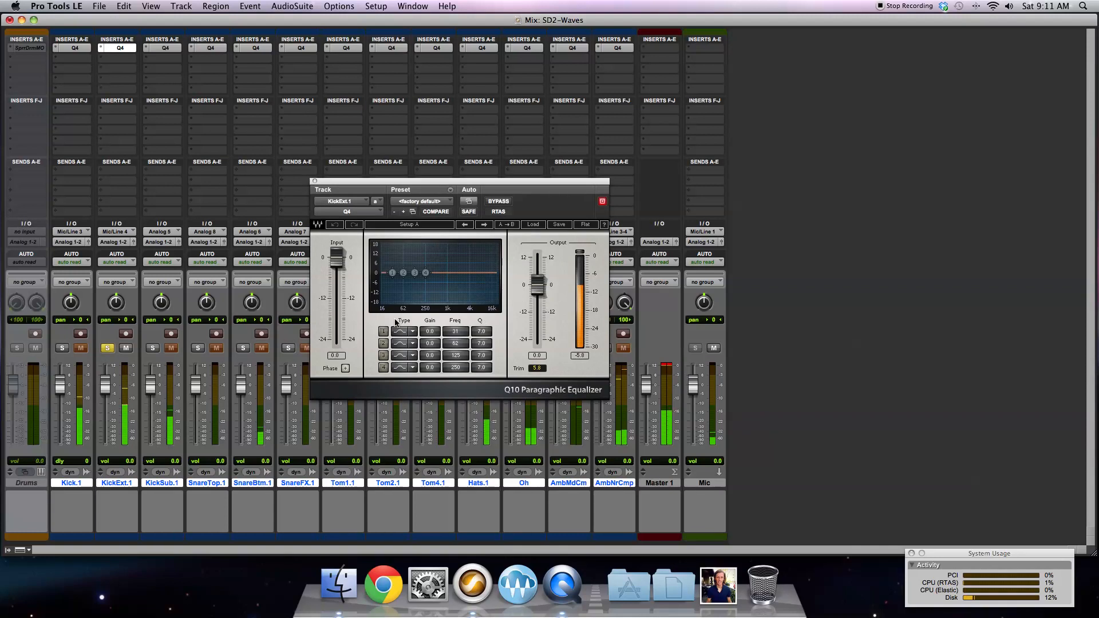
Step: On KickExt.1's Q4, make band 1 a 3.9 dB cut at 272 Hz with Q 33.4 and band 2 a 4.4 dB cut at 455 Hz with Q 18.7
click(382, 331)
drag(392, 272, 420, 264)
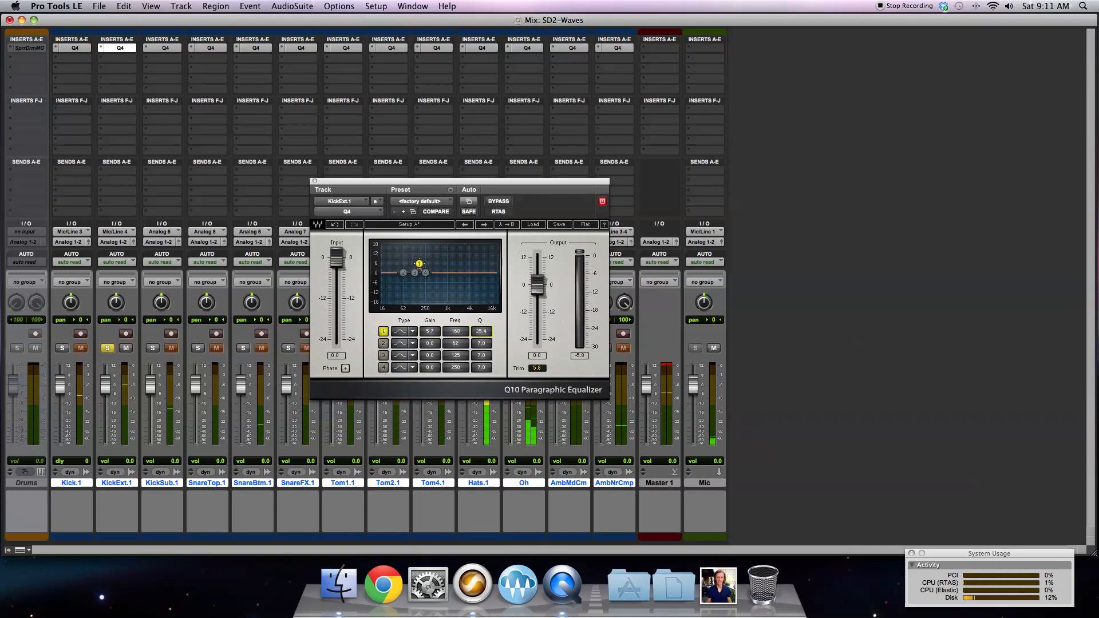
drag(420, 263, 427, 264)
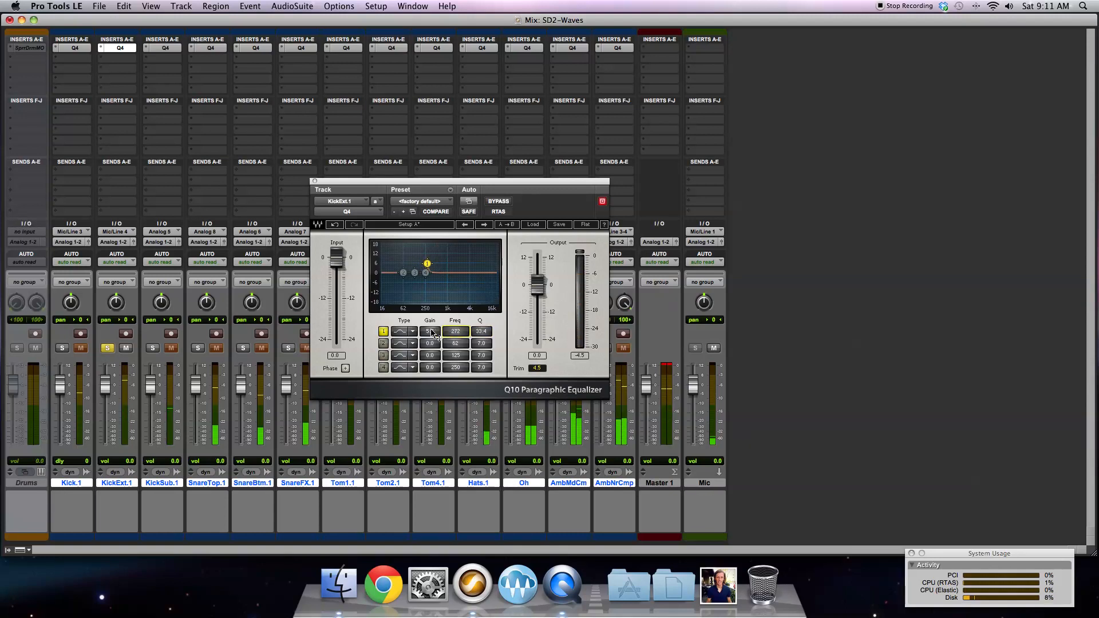
drag(431, 331, 465, 346)
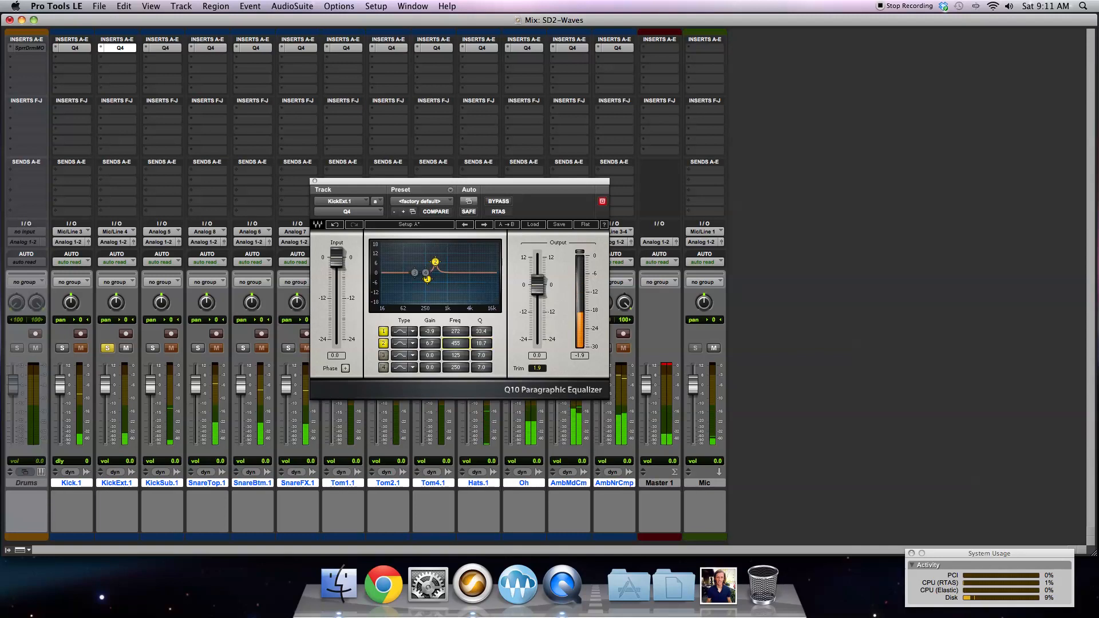
drag(430, 343, 430, 346)
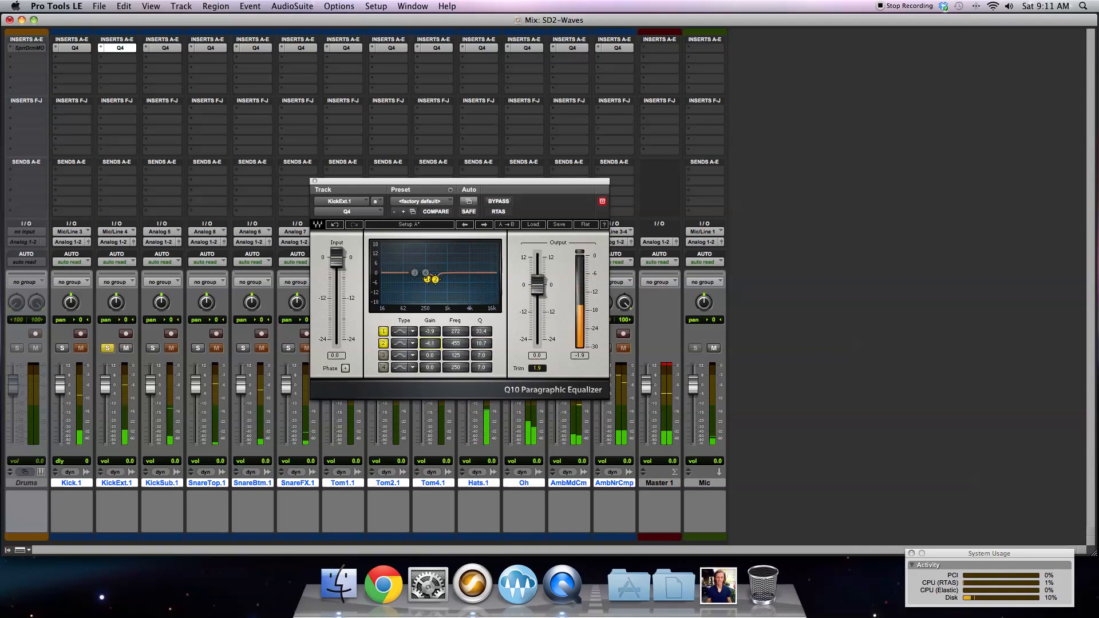
Step: On KickExt.1's Q4, cut band 3 by 5.7 dB at 782 Hz with Q 32.3 and band 4 by 6.4 dB at 1414 Hz with Q 24.4
click(383, 355)
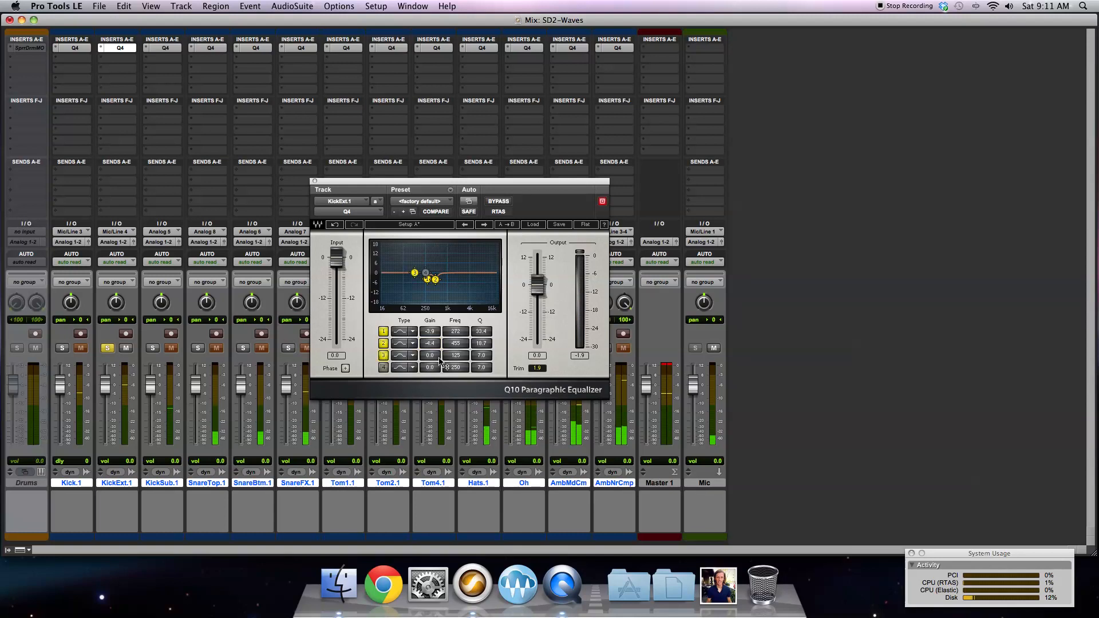
drag(430, 355, 430, 316)
drag(456, 355, 456, 321)
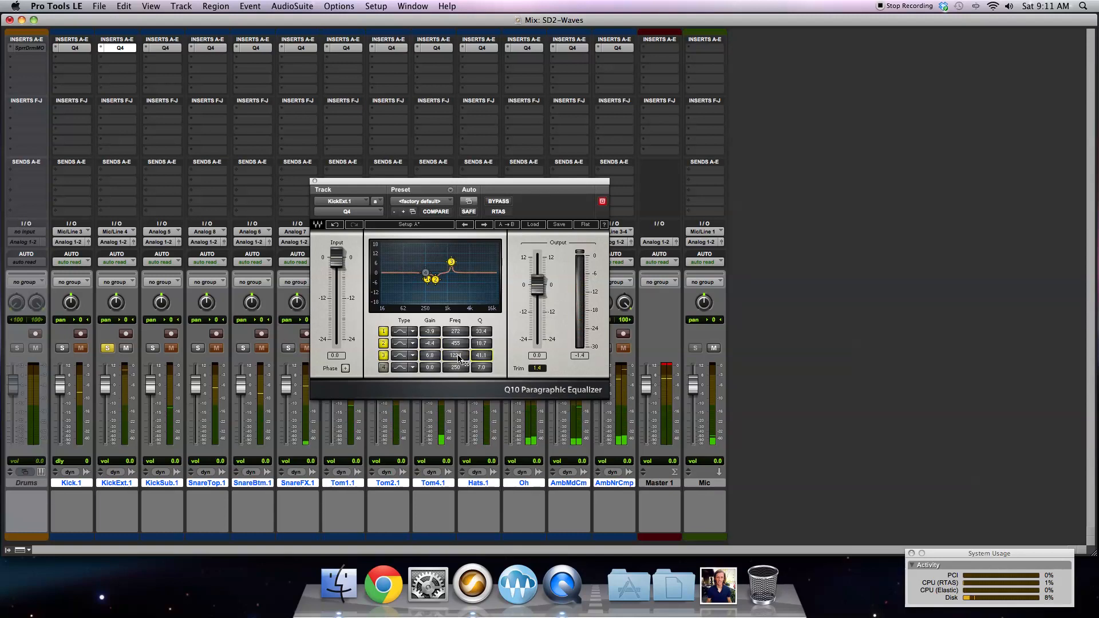
drag(456, 355, 432, 435)
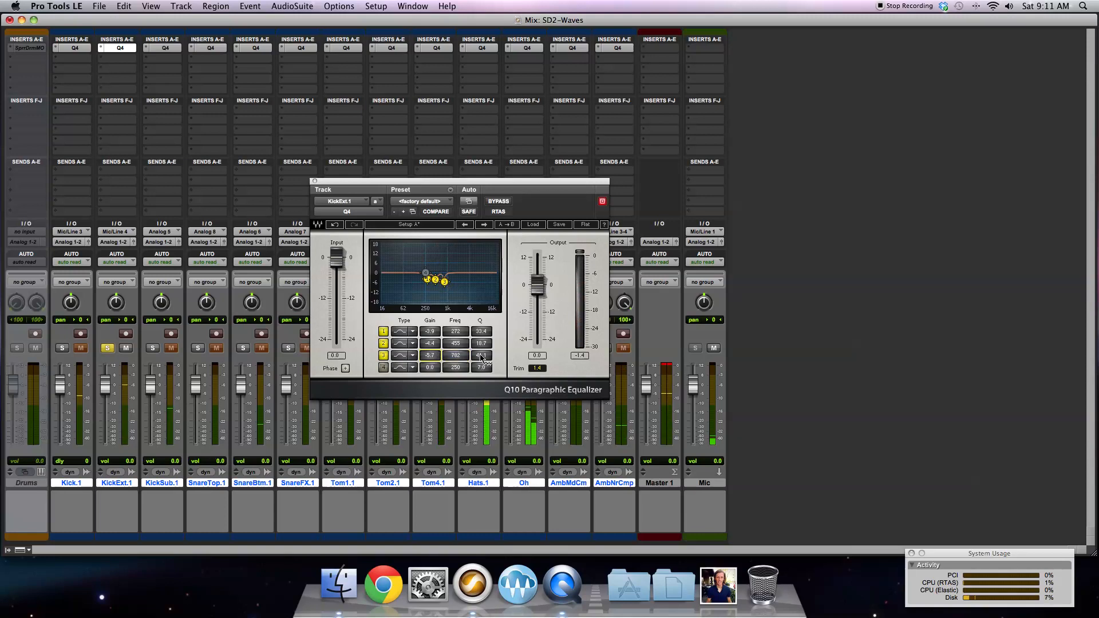
drag(481, 358, 430, 329)
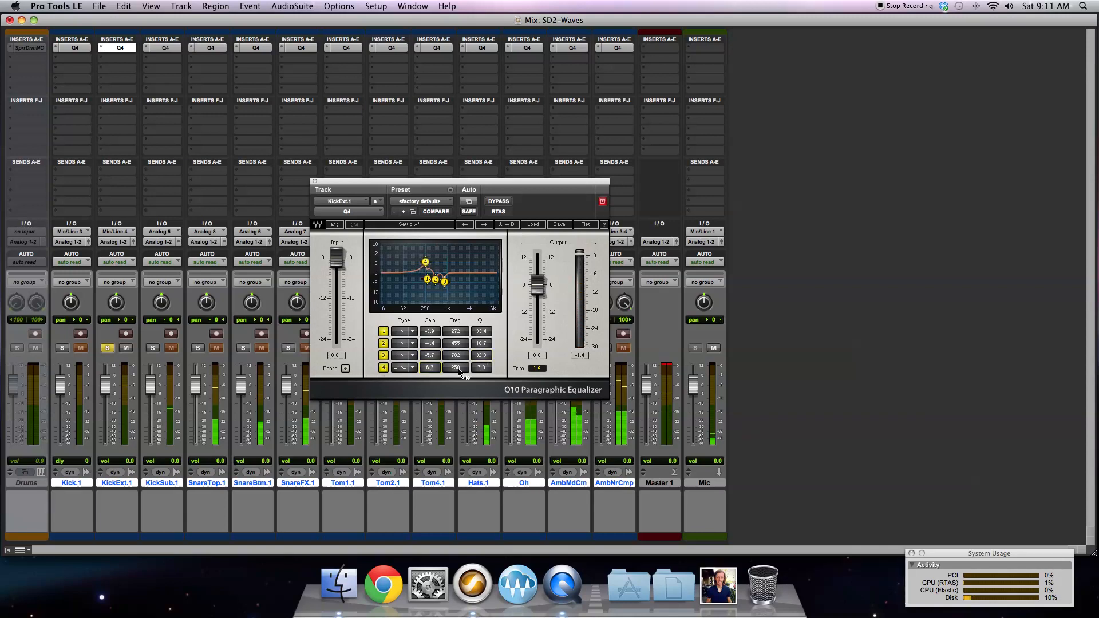
drag(457, 373, 429, 383)
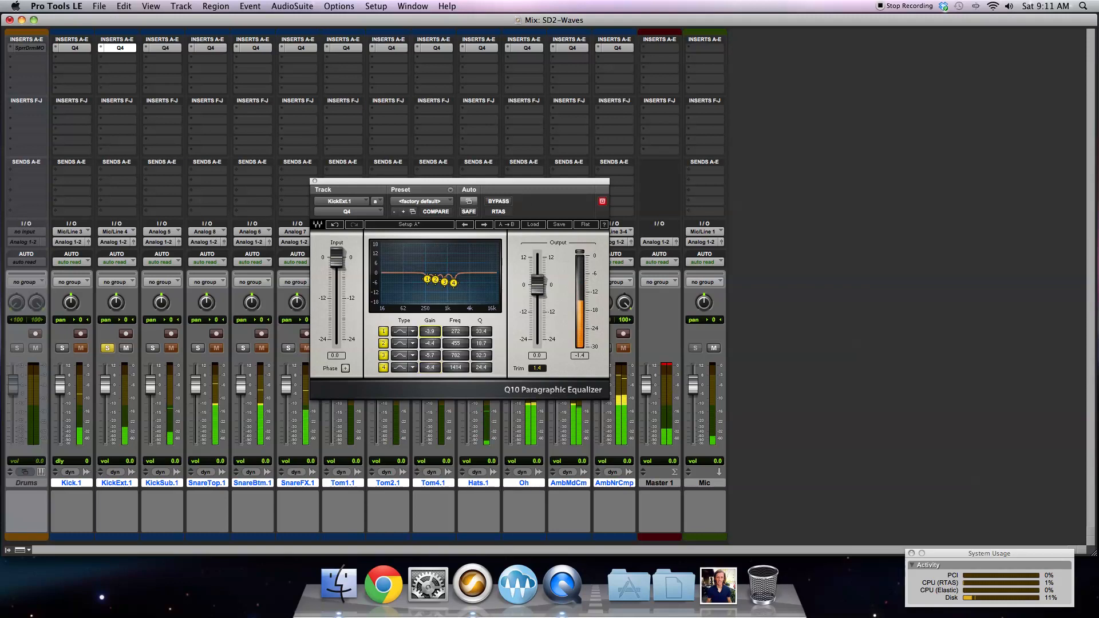
Step: Compare KickExt.1's sound with the Q4 bypassed and active, and close its EQ window
click(498, 201)
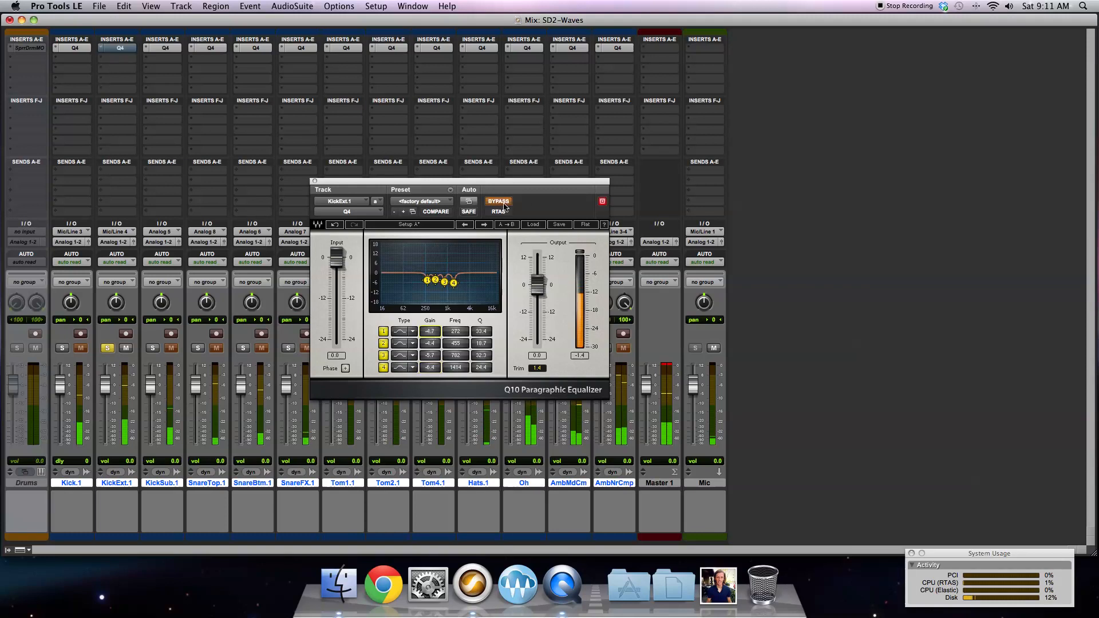
click(499, 202)
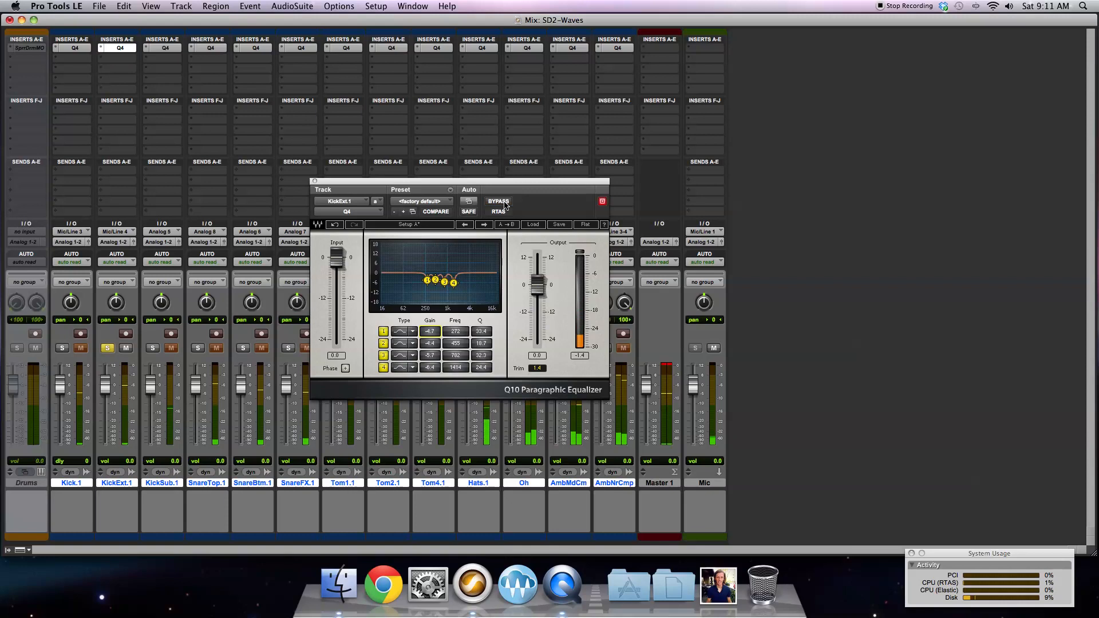
click(315, 182)
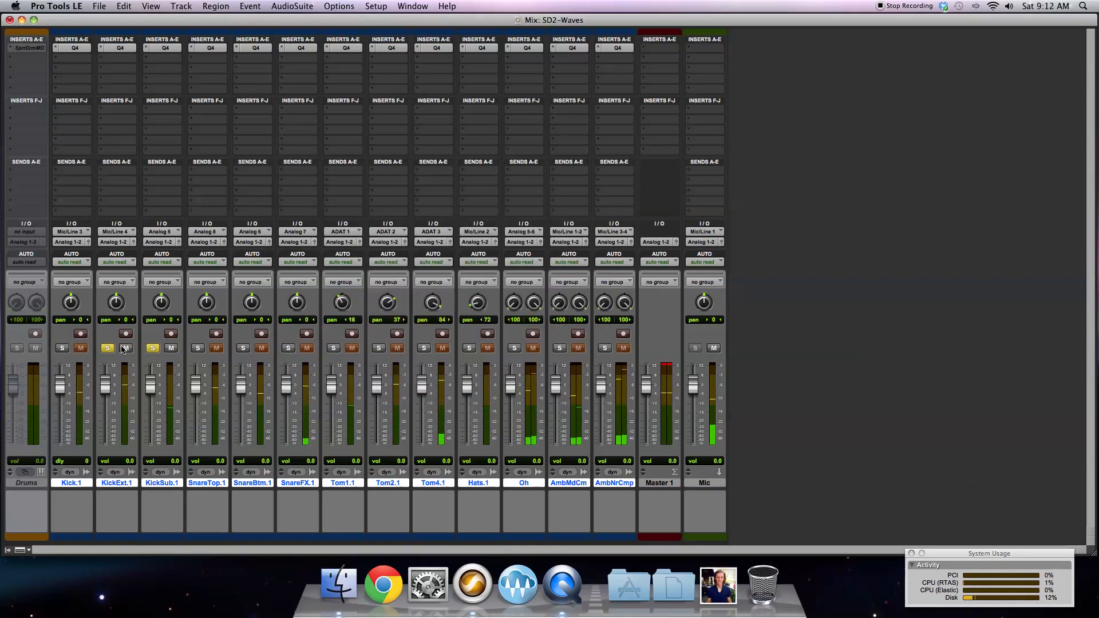
Step: With only KickSub.1 soloed, open its Q4 and shape band 1 into a 5.2 dB cut near 414 Hz with a Q of 29.0
click(166, 47)
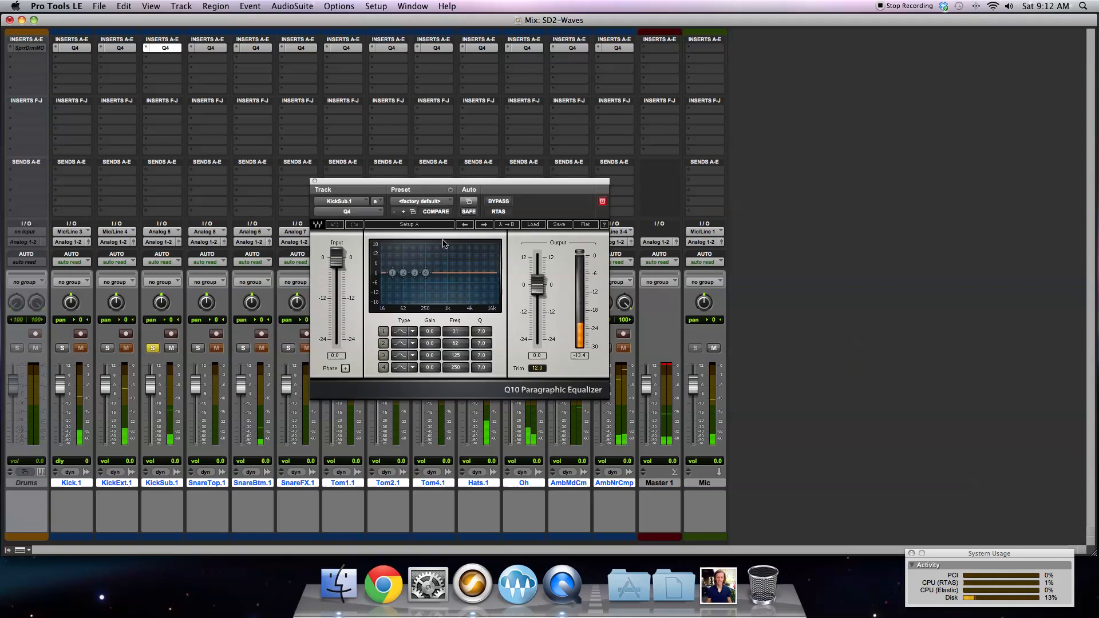
click(384, 331)
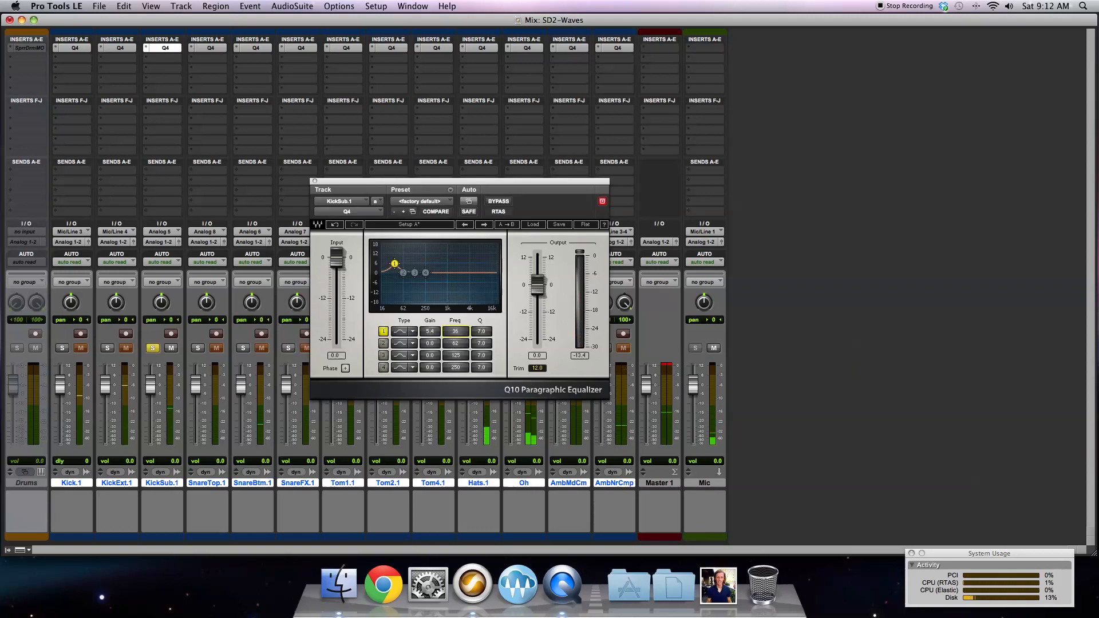
drag(466, 331, 484, 330)
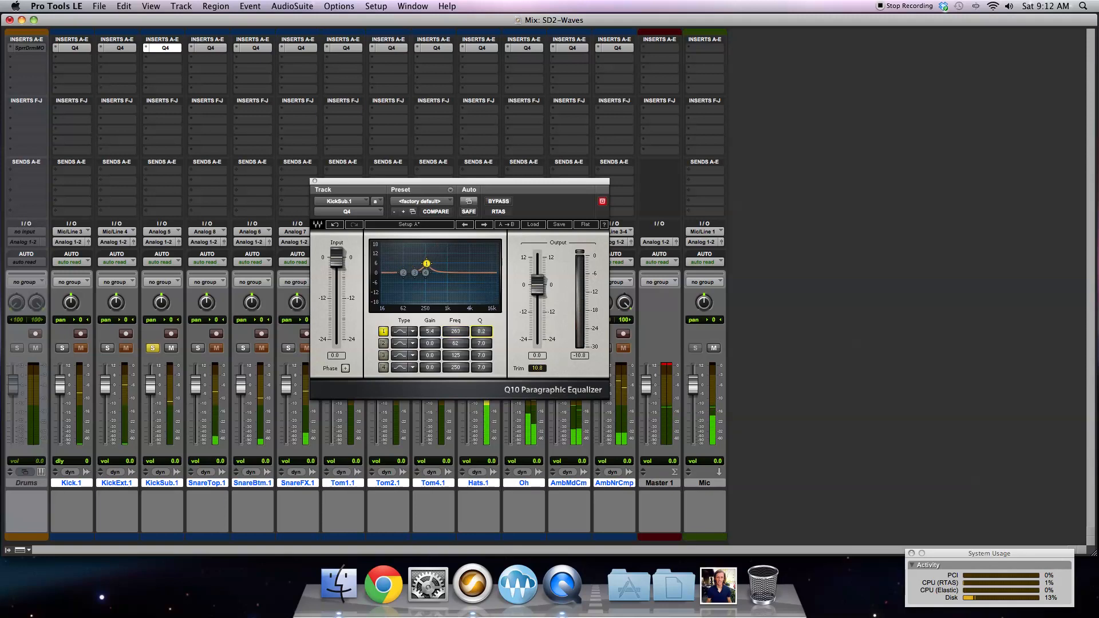
drag(459, 333, 457, 333)
click(428, 331)
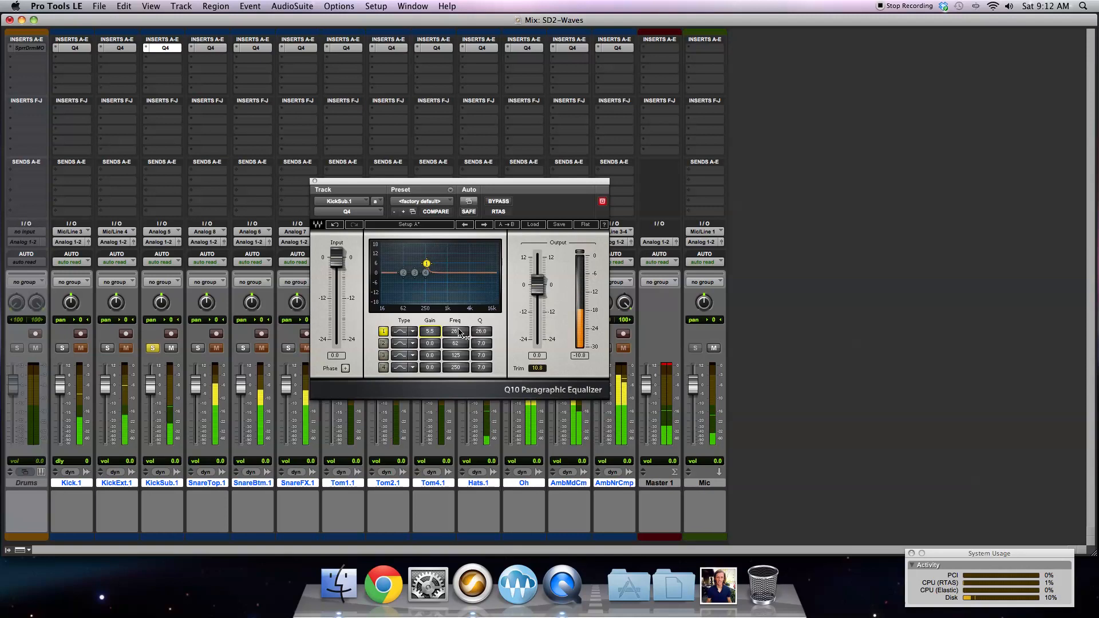
mouse_move(459, 330)
mouse_down()
mouse_move(431, 327)
mouse_move(469, 332)
mouse_up()
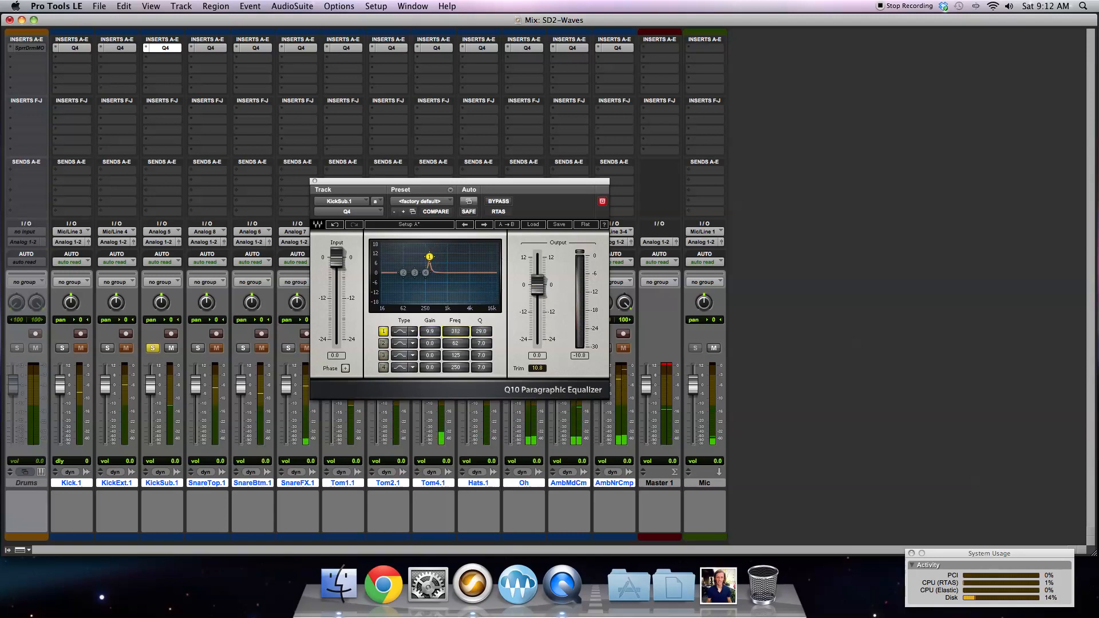
drag(456, 331, 456, 329)
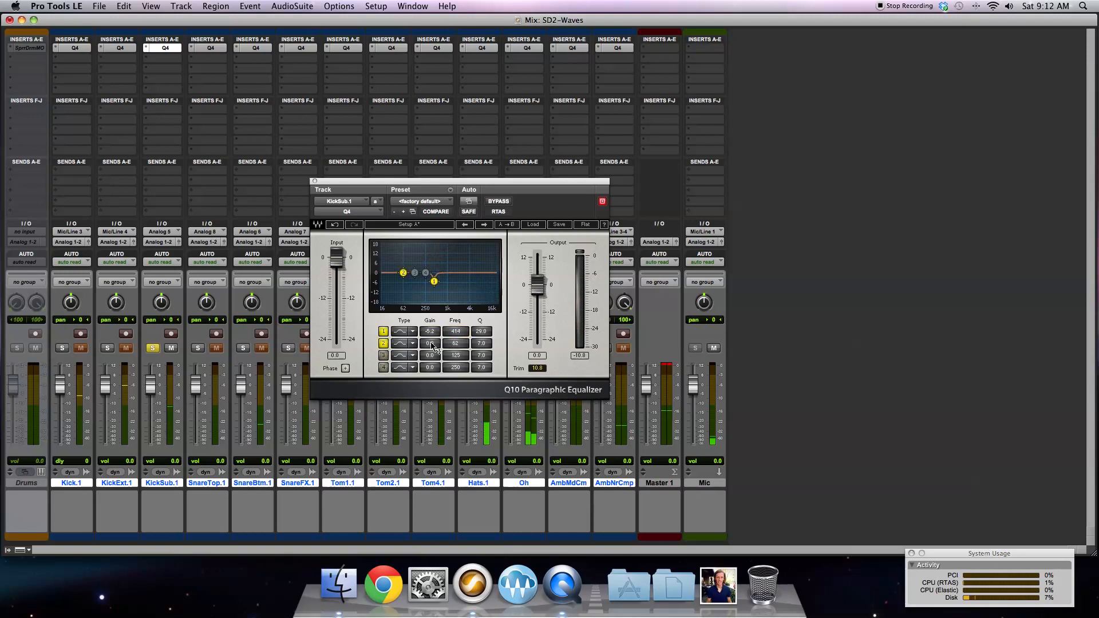
Step: On KickSub.1's Q4, shape band 2 into a cut at 759 Hz with a Q of 22.0, and switch the solo to SnareTop.1
mouse_move(456, 344)
mouse_down()
mouse_move(458, 315)
mouse_move(481, 330)
mouse_move(435, 346)
mouse_move(456, 340)
mouse_up()
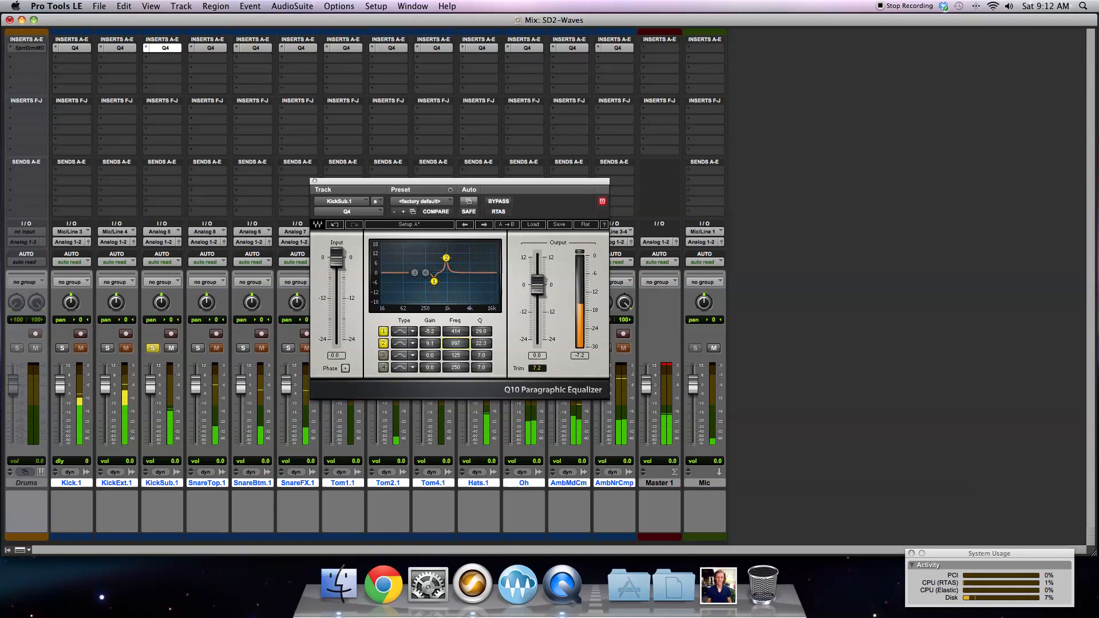
drag(457, 347, 433, 362)
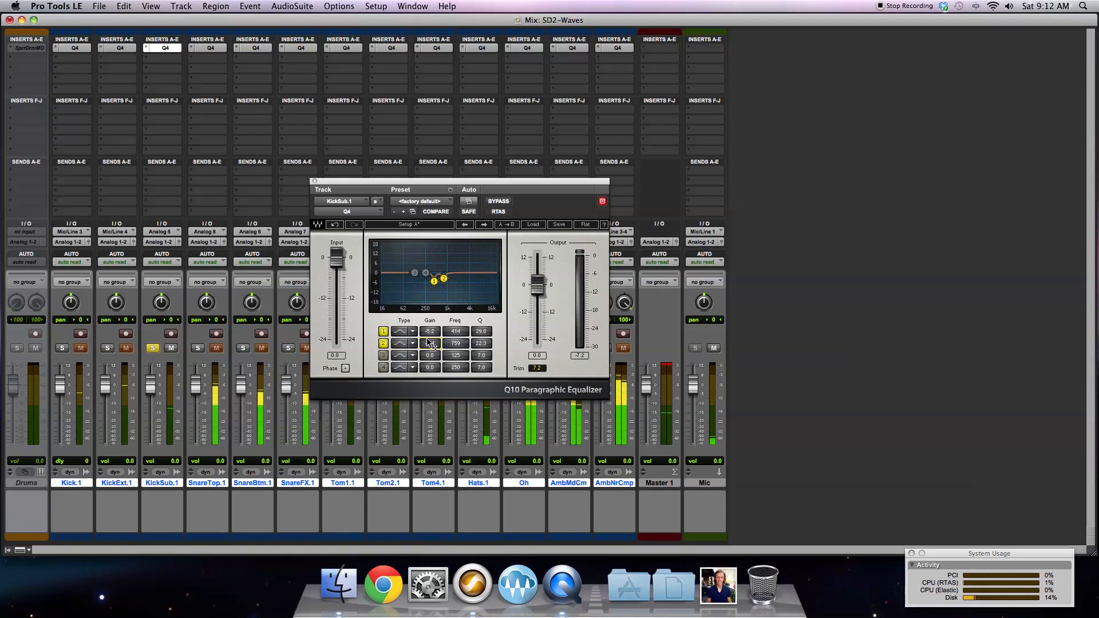
click(196, 348)
click(151, 349)
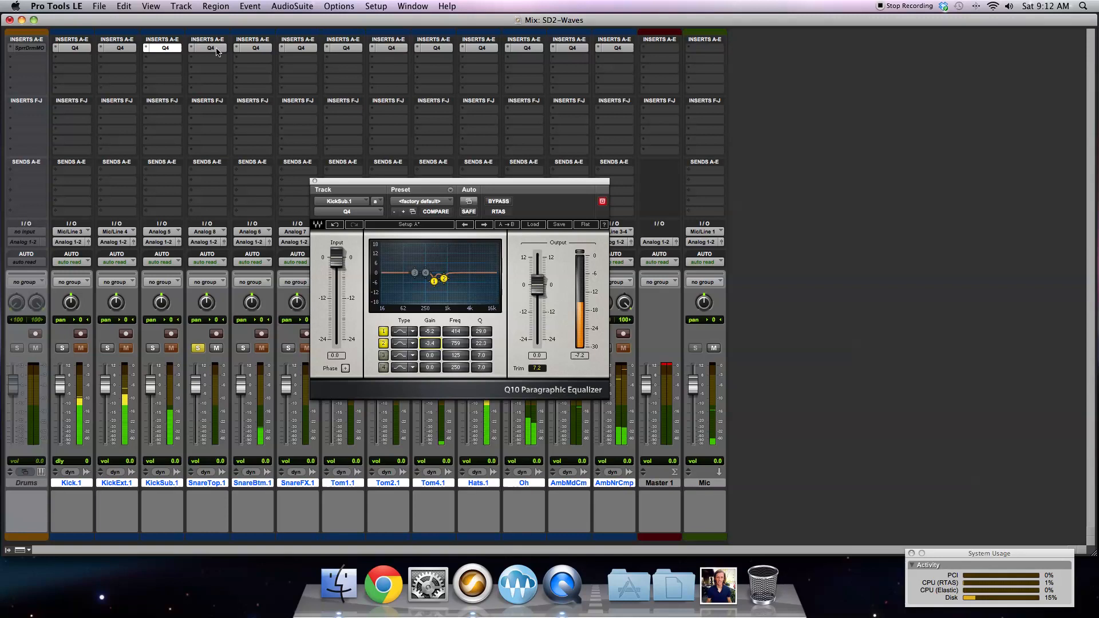
Step: In the Edit window, move the start of the playback selection to bar 11, and return to the Mix window
click(413, 6)
mouse_move(370, 6)
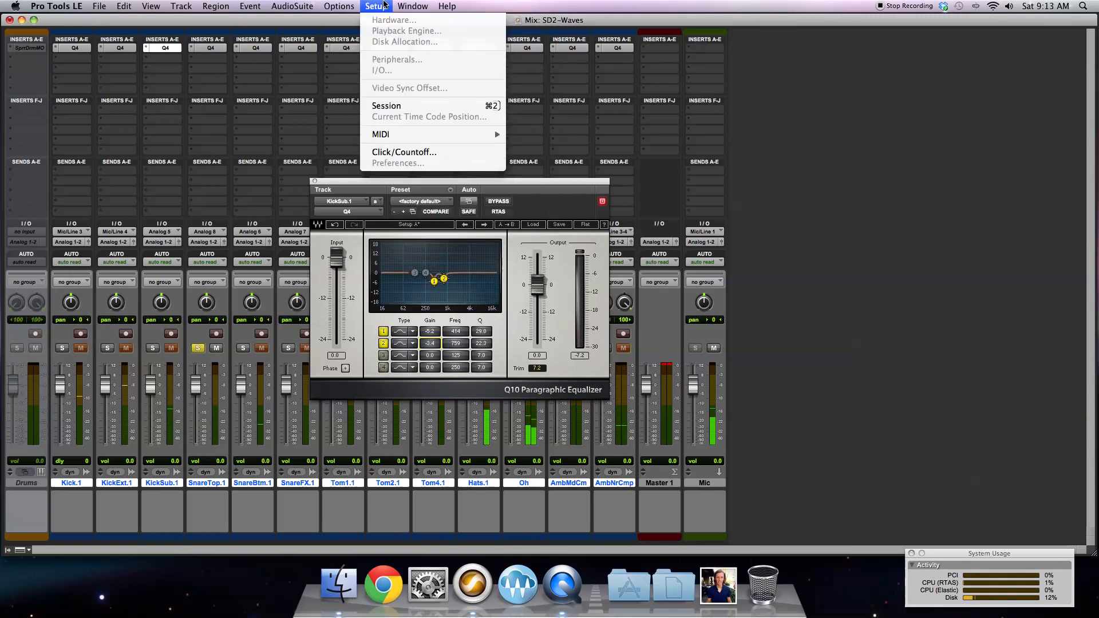
mouse_move(413, 5)
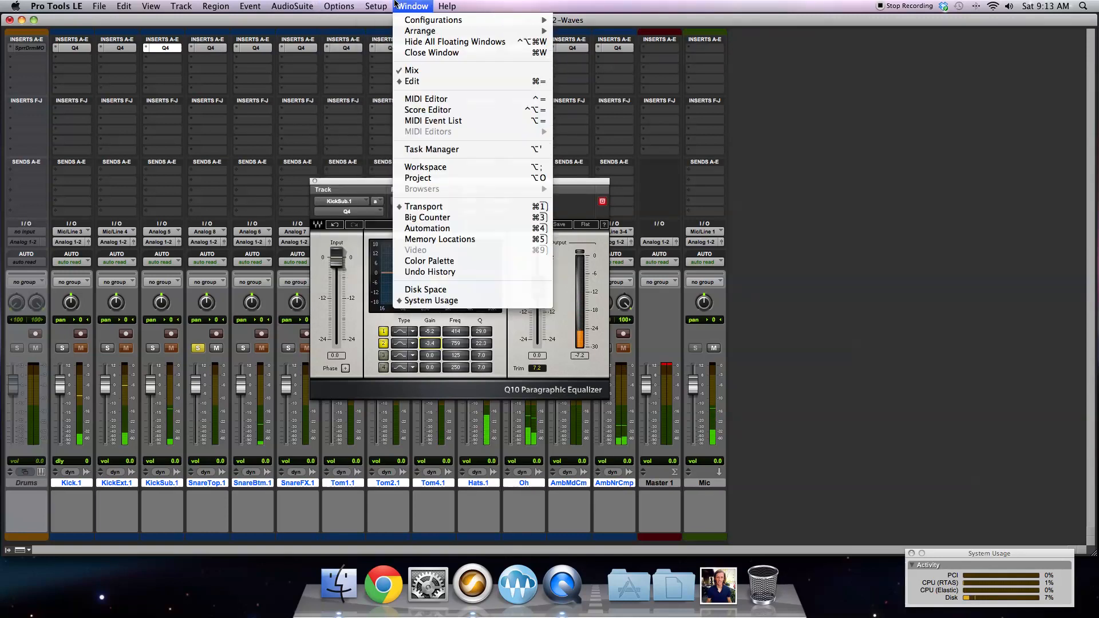
click(415, 81)
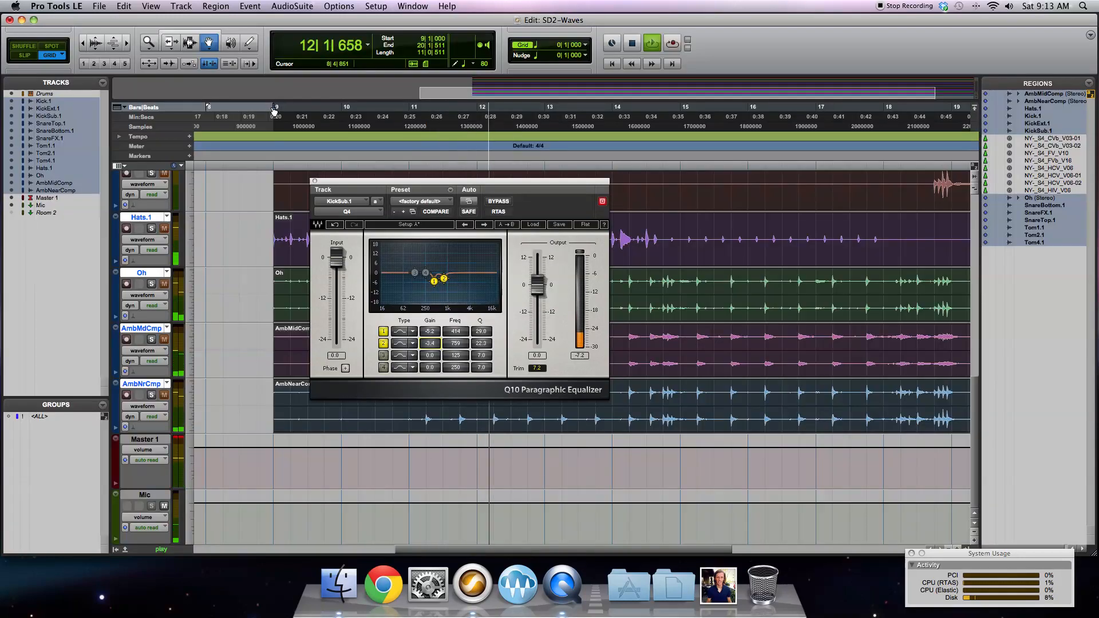
drag(273, 110, 409, 110)
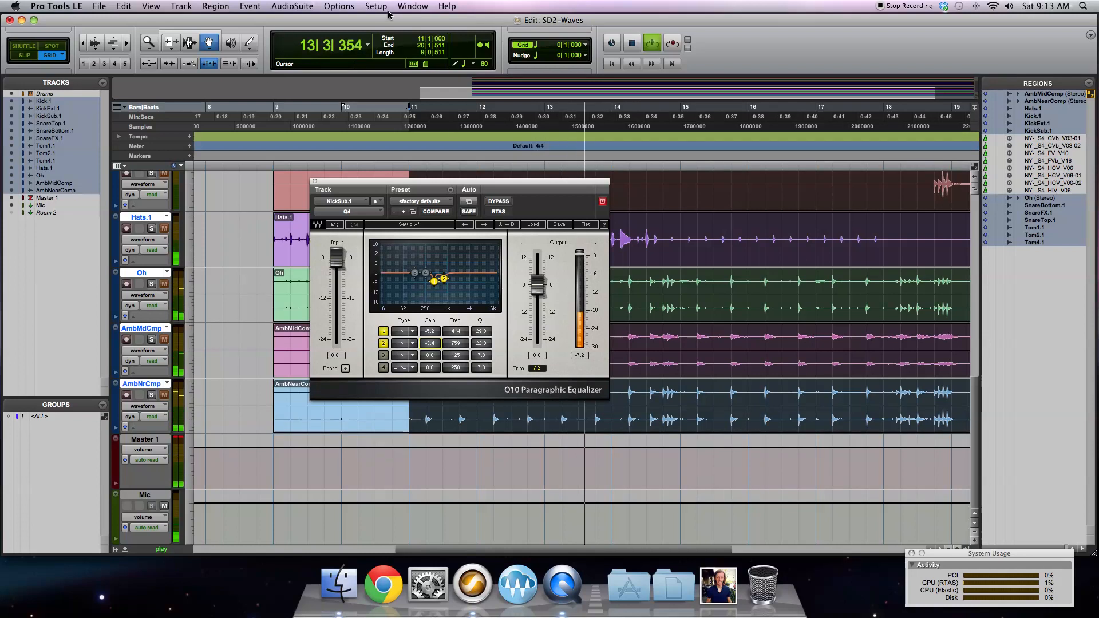
click(411, 5)
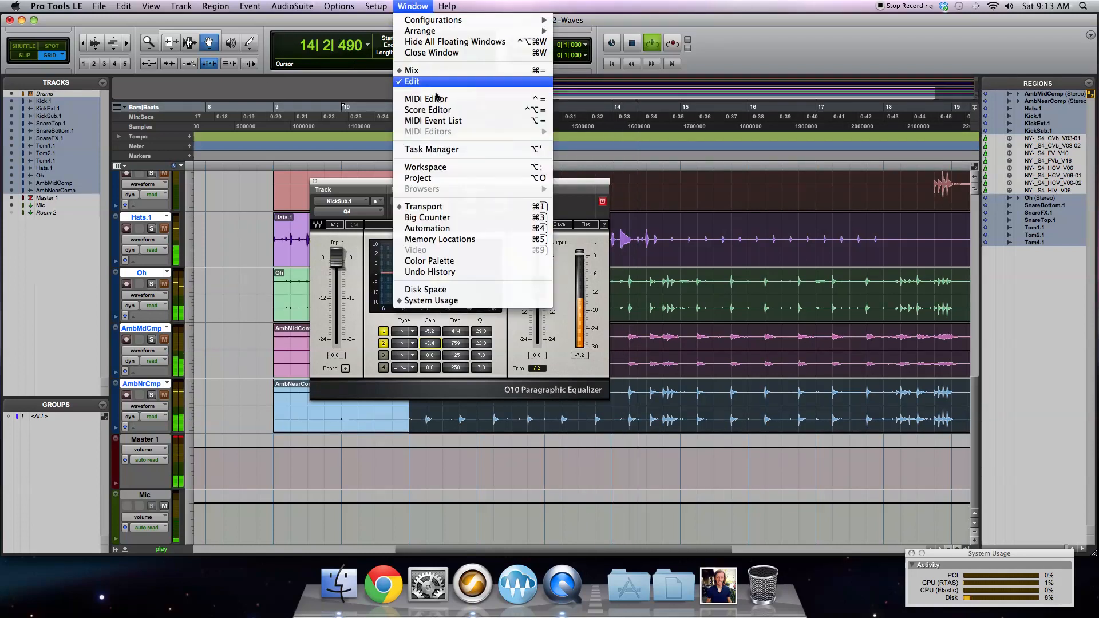
click(389, 75)
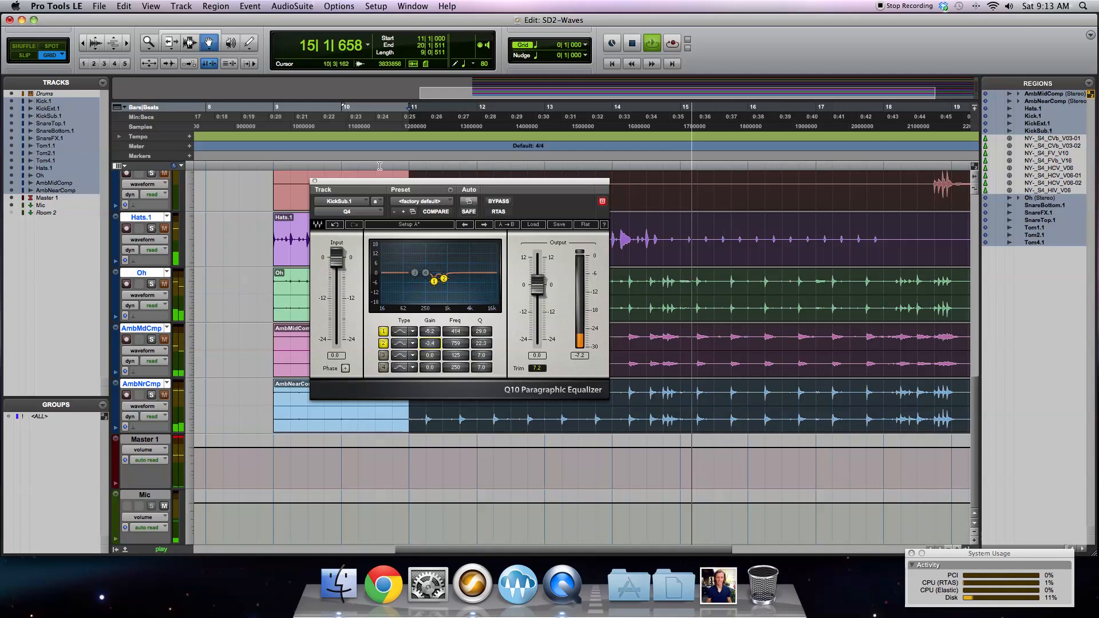
click(412, 5)
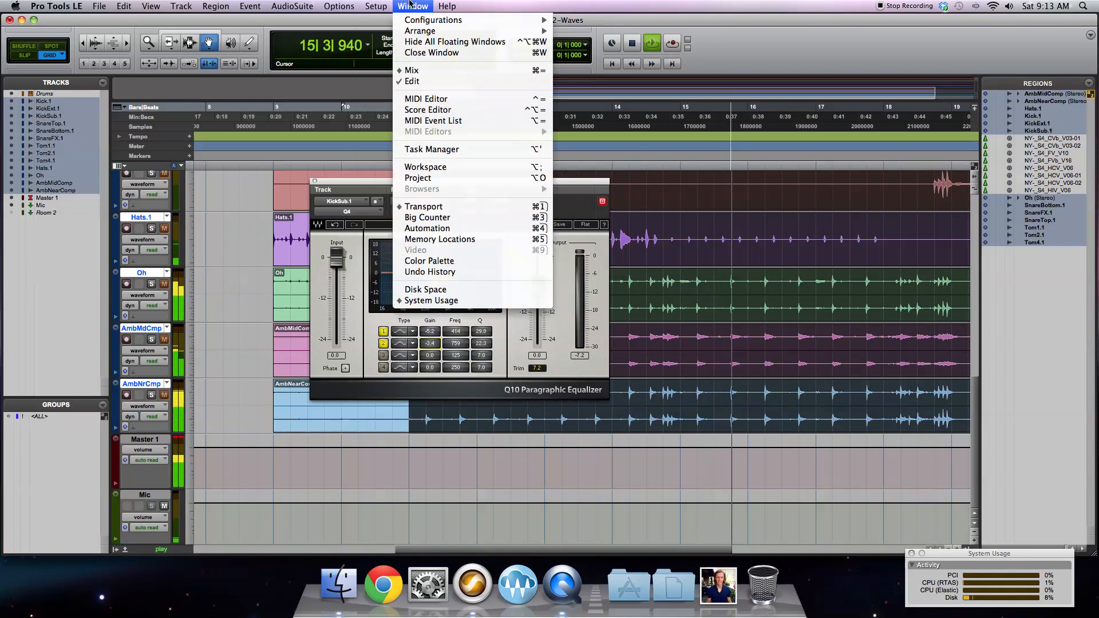
click(427, 72)
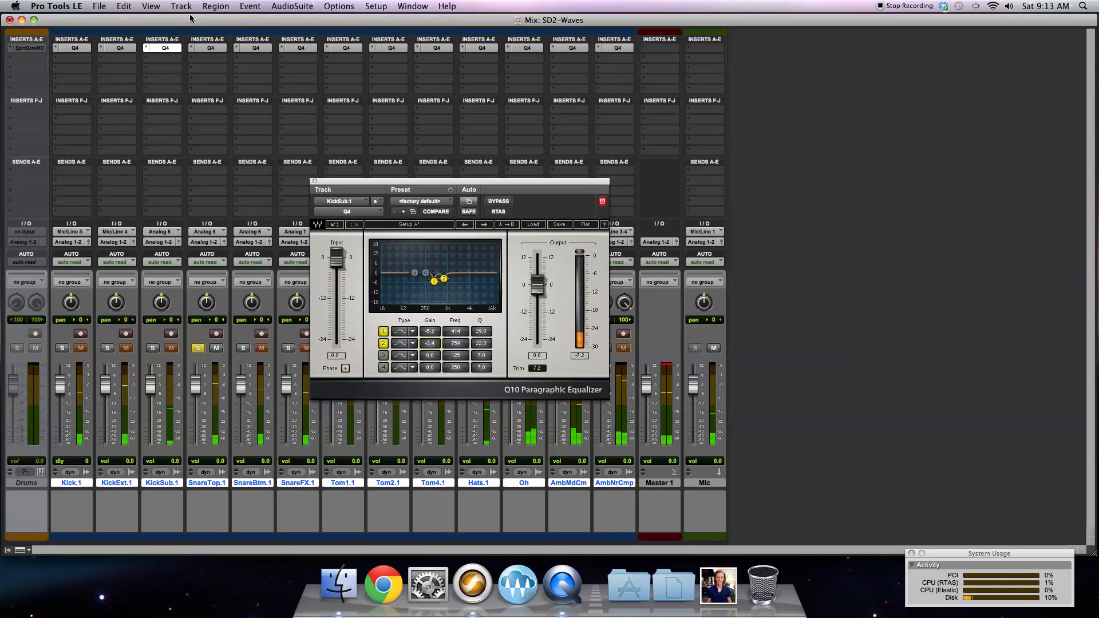
Step: On SnareTop.1's Q4, make band 1 a 3.0 dB cut at 369 Hz with Q 23.7 and band 2 a cut near 815 Hz with Q 30.4
click(207, 48)
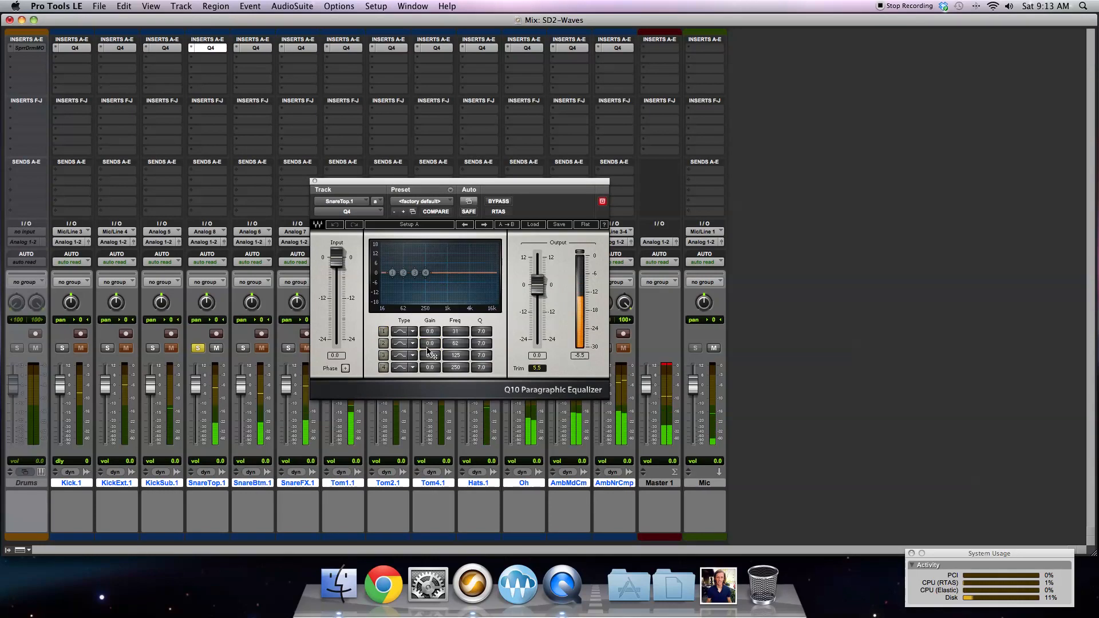
click(384, 331)
drag(430, 332, 457, 321)
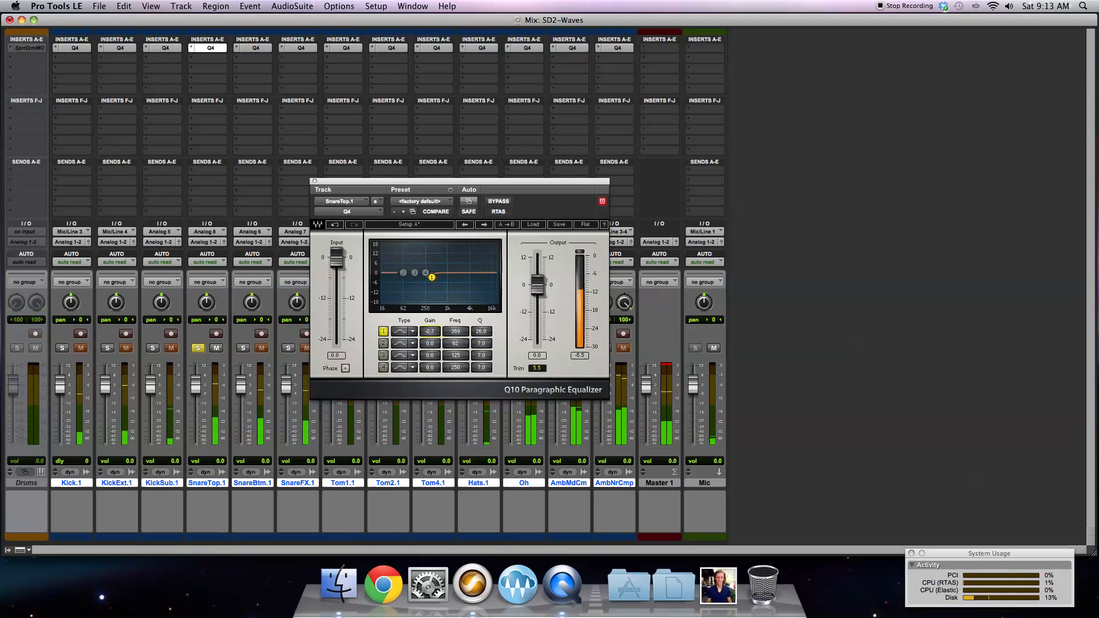
drag(427, 333, 473, 340)
click(383, 344)
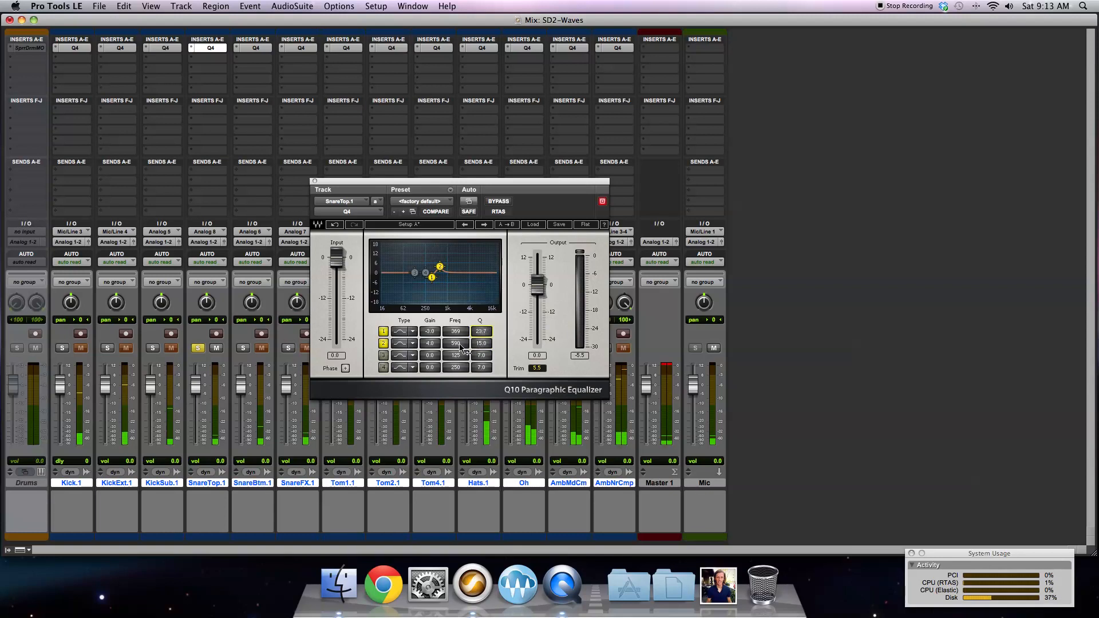
mouse_move(433, 347)
mouse_down()
mouse_move(480, 341)
mouse_move(428, 361)
mouse_move(428, 372)
mouse_move(429, 345)
mouse_up()
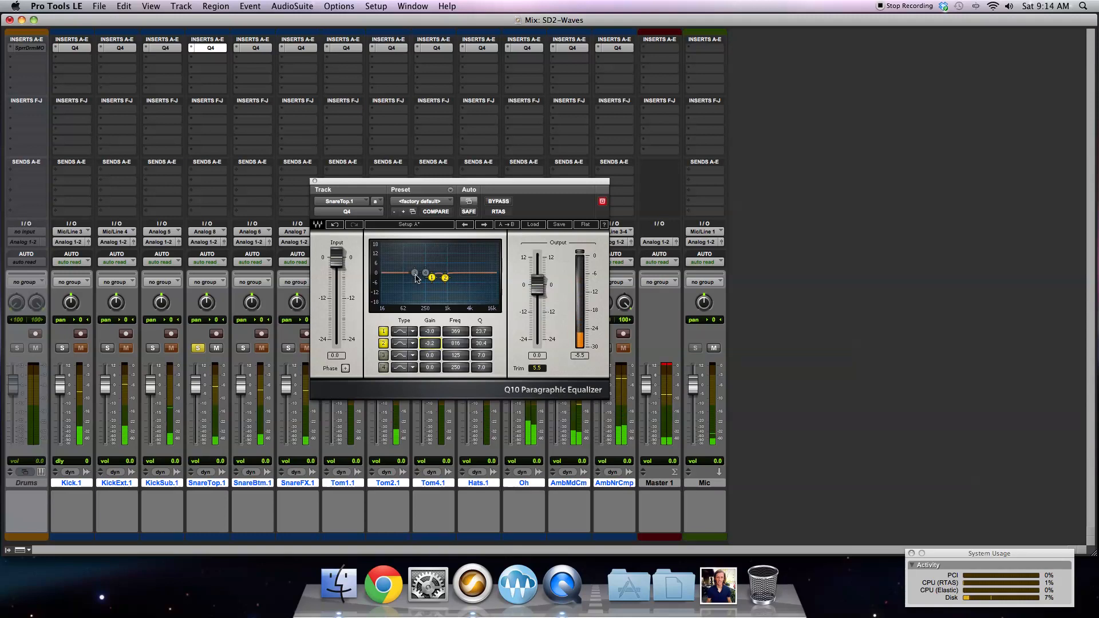
Step: On SnareTop.1's Q4, enable band 3 and shape it into a 4.2 dB cut at 1531 Hz with a Q of 18.9
click(383, 356)
drag(414, 273, 457, 259)
drag(484, 357, 455, 356)
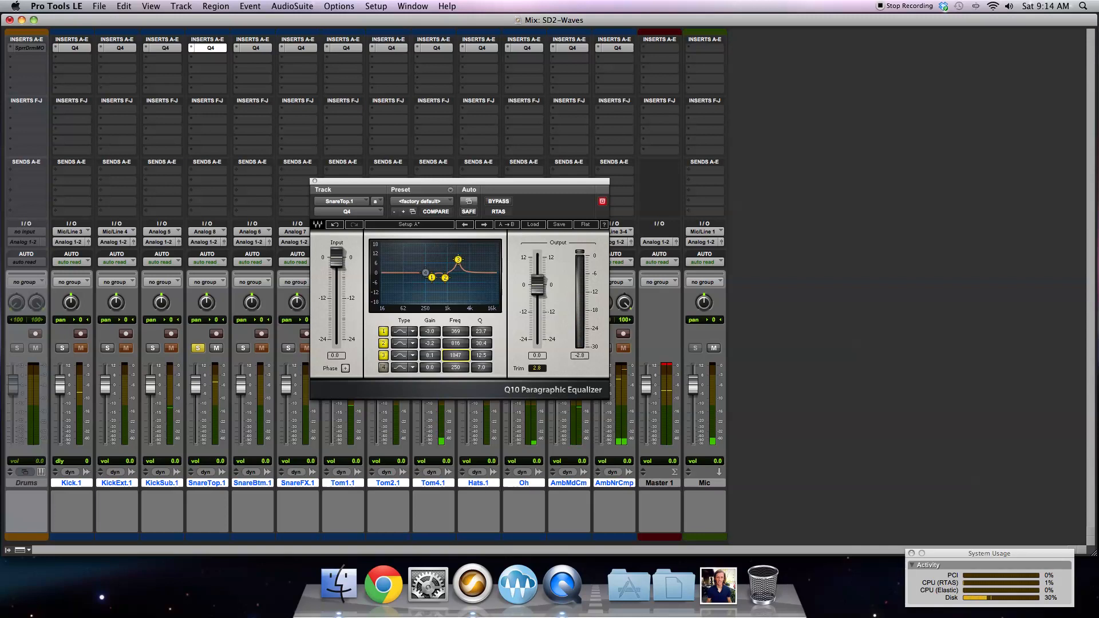
drag(480, 355, 429, 361)
Step: On SnareTop.1's Q4, make band 4 a 4.1 dB cut at 2466 Hz with a Q of 22.9, and close the EQ window
click(383, 368)
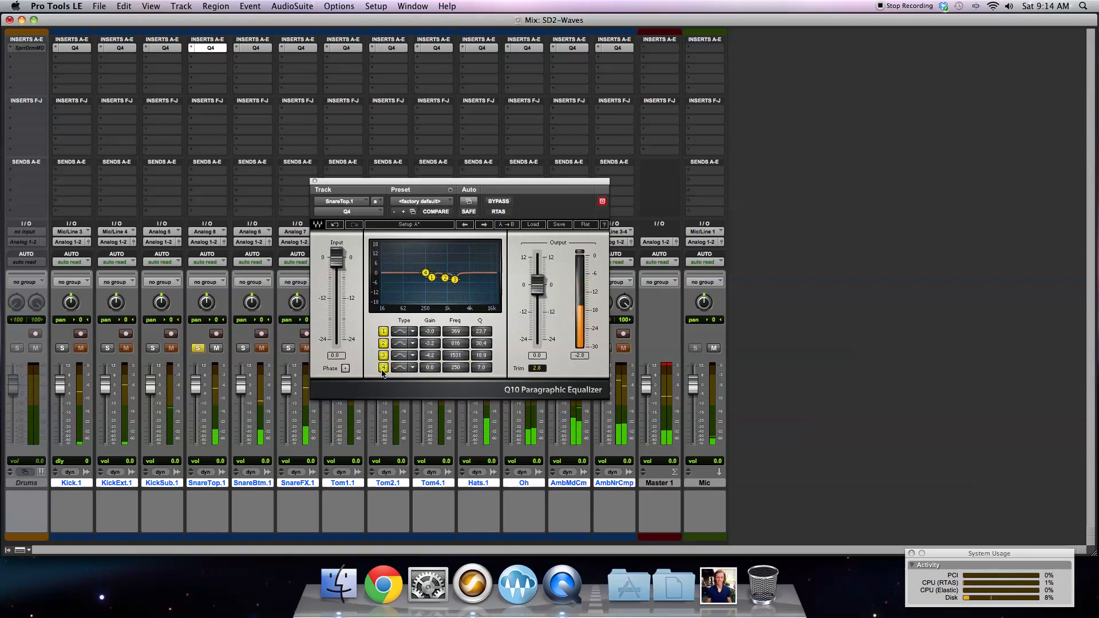
drag(425, 273, 461, 258)
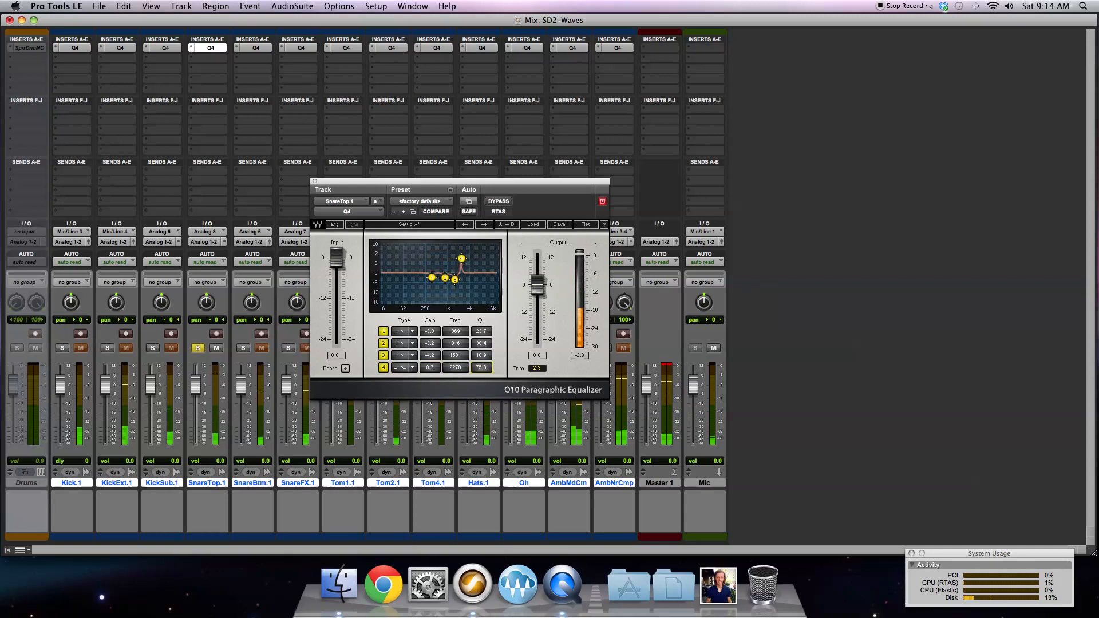
drag(459, 370, 460, 374)
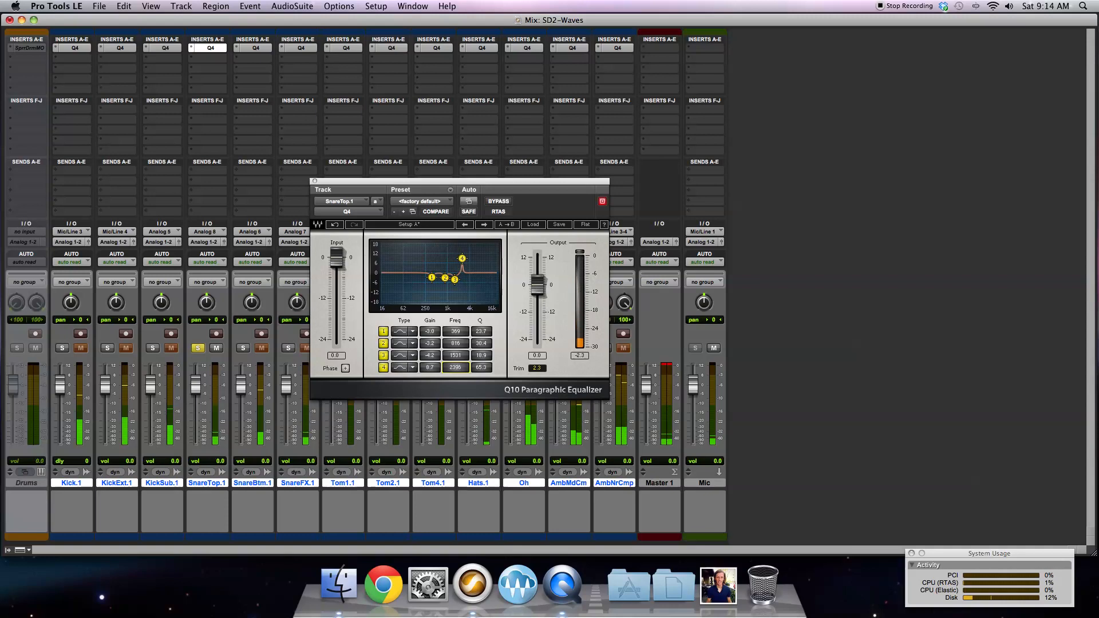
drag(462, 258, 463, 258)
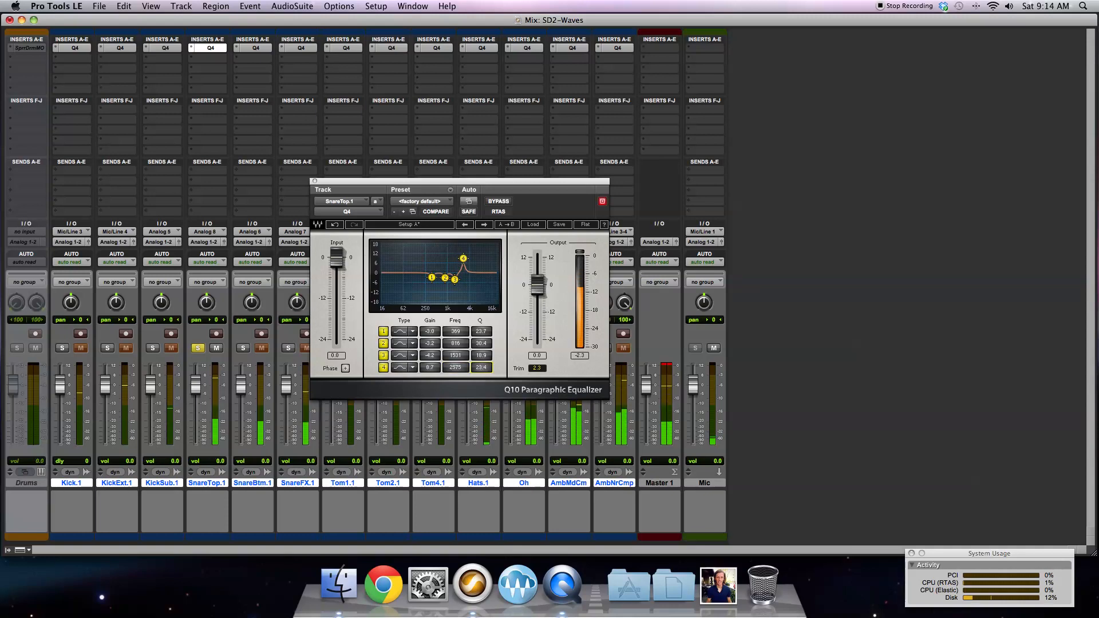
drag(456, 368, 481, 361)
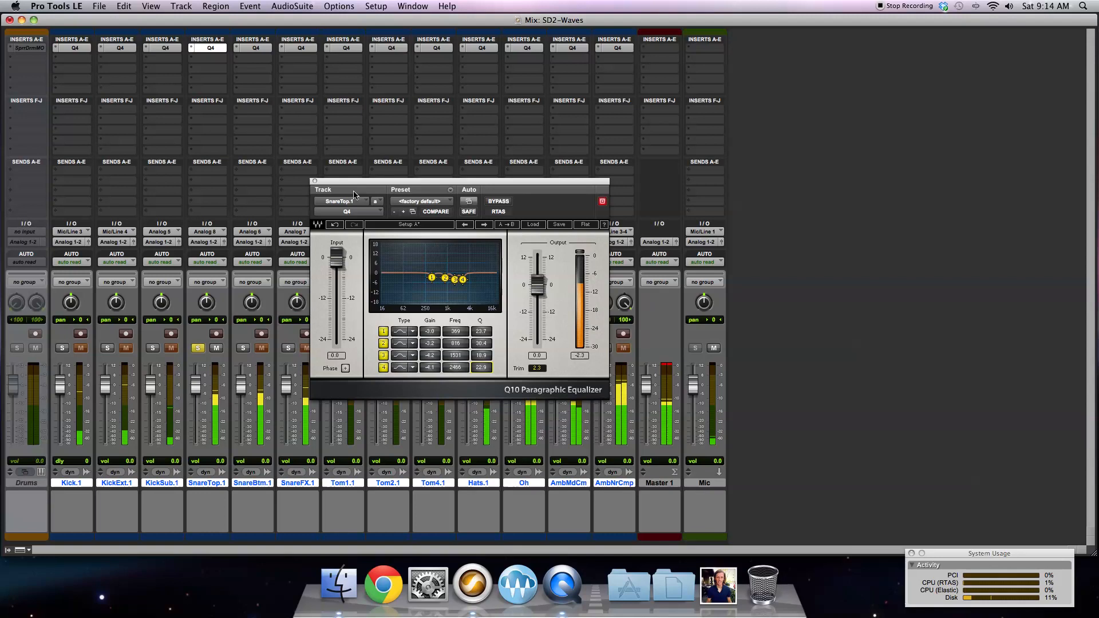
click(312, 182)
Step: Solo SnareBtm.1 and shape band 1 of its Q4 into a cut of about 6 dB near 400 Hz with a Q of 19.0
click(244, 349)
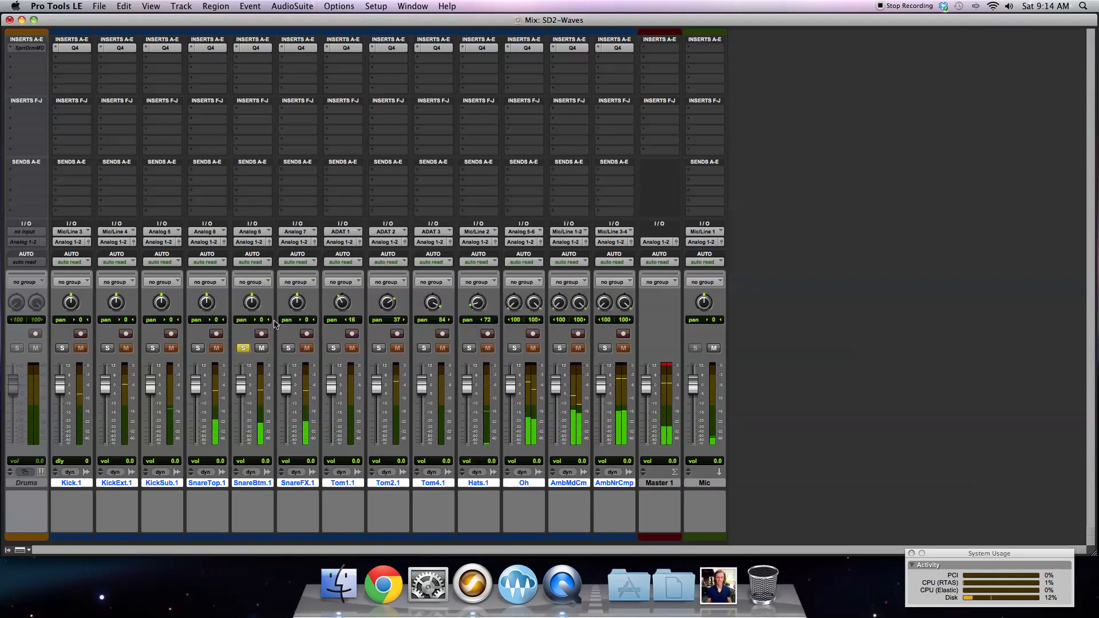
click(257, 49)
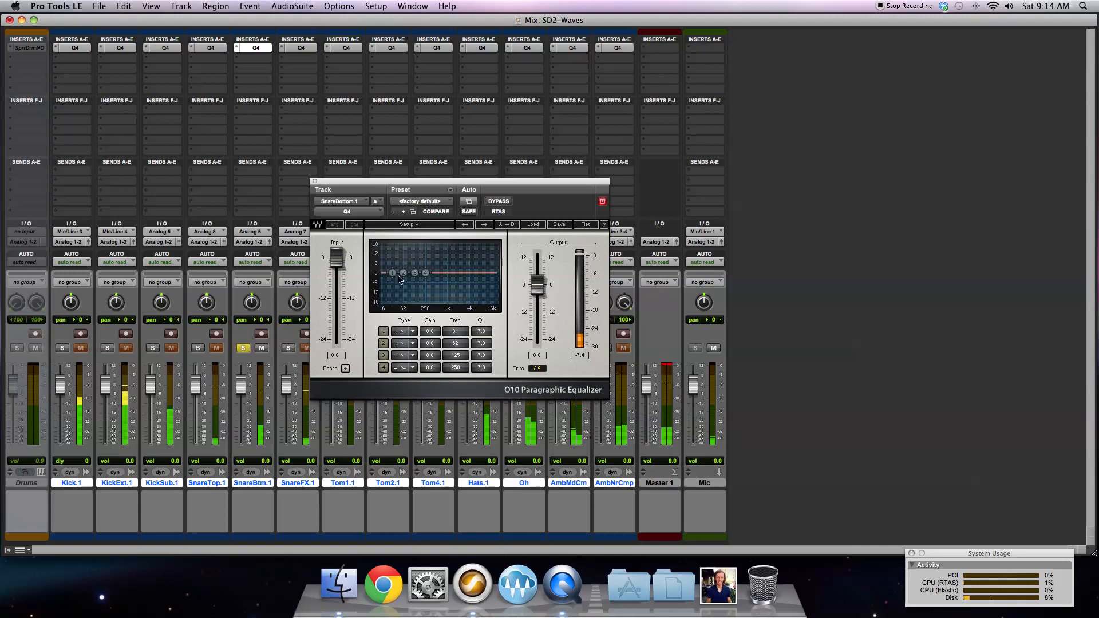
click(384, 332)
drag(432, 333, 460, 331)
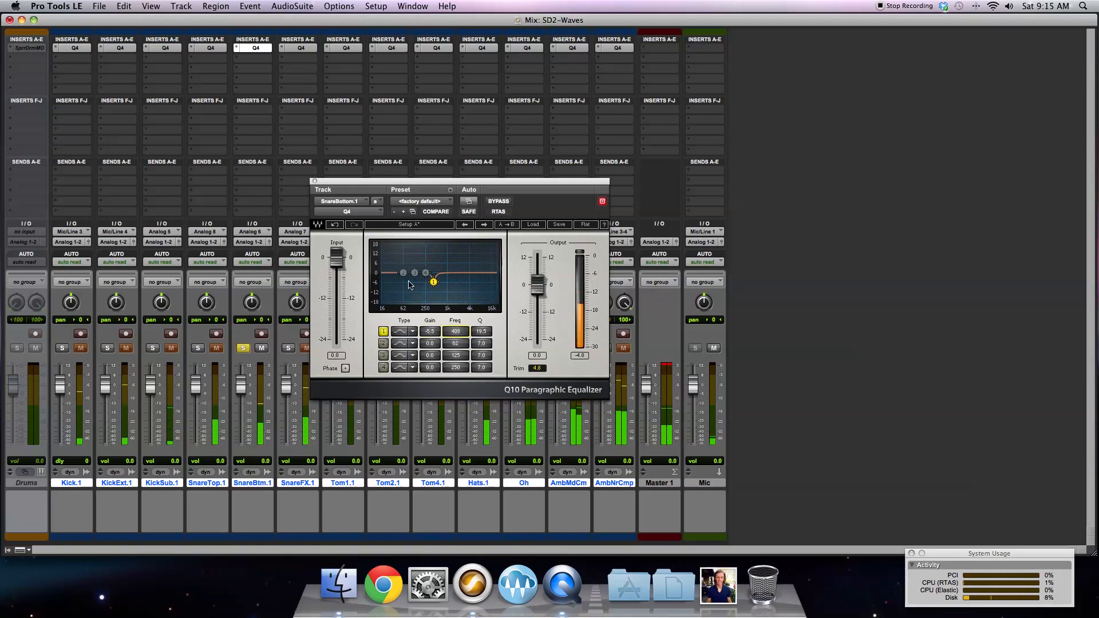
Step: Enable band 2 of the SnareBottom.1 EQ and cut it by 6.6 dB near 937 Hz with a Q of 25.6
click(382, 344)
mouse_move(430, 345)
mouse_down()
mouse_move(430, 332)
mouse_move(455, 338)
mouse_move(456, 324)
mouse_move(456, 334)
mouse_move(481, 333)
mouse_move(456, 348)
mouse_move(430, 345)
mouse_move(430, 360)
mouse_up()
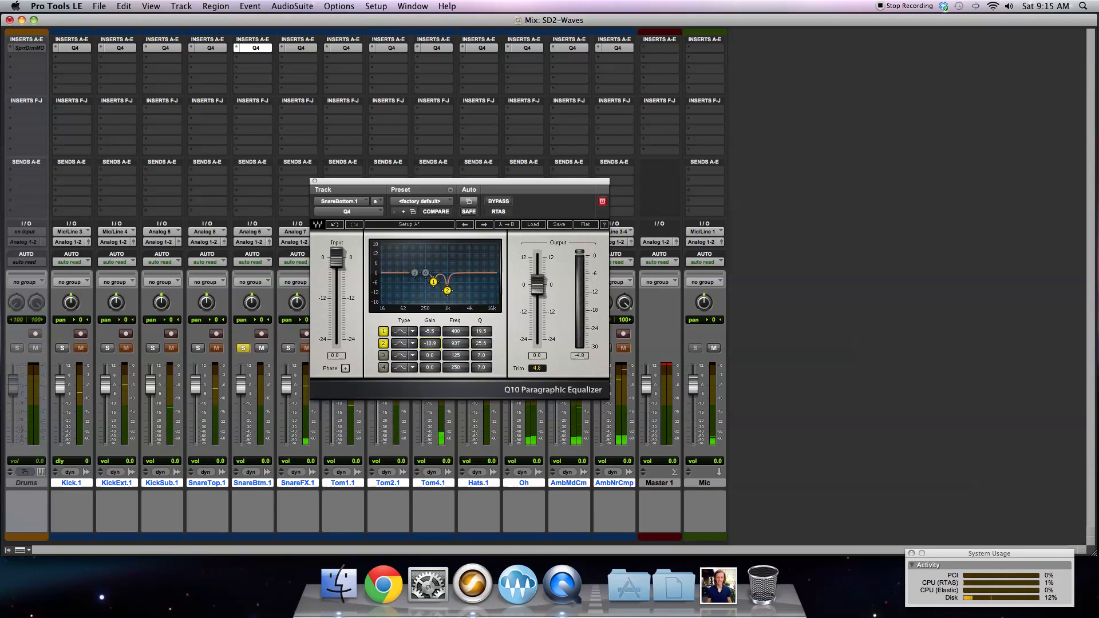
drag(429, 343, 430, 341)
Step: Sweep band 3 of the SnareBottom.1 EQ, turn it into a narrow cut near 1650 Hz, and close the EQ
click(384, 355)
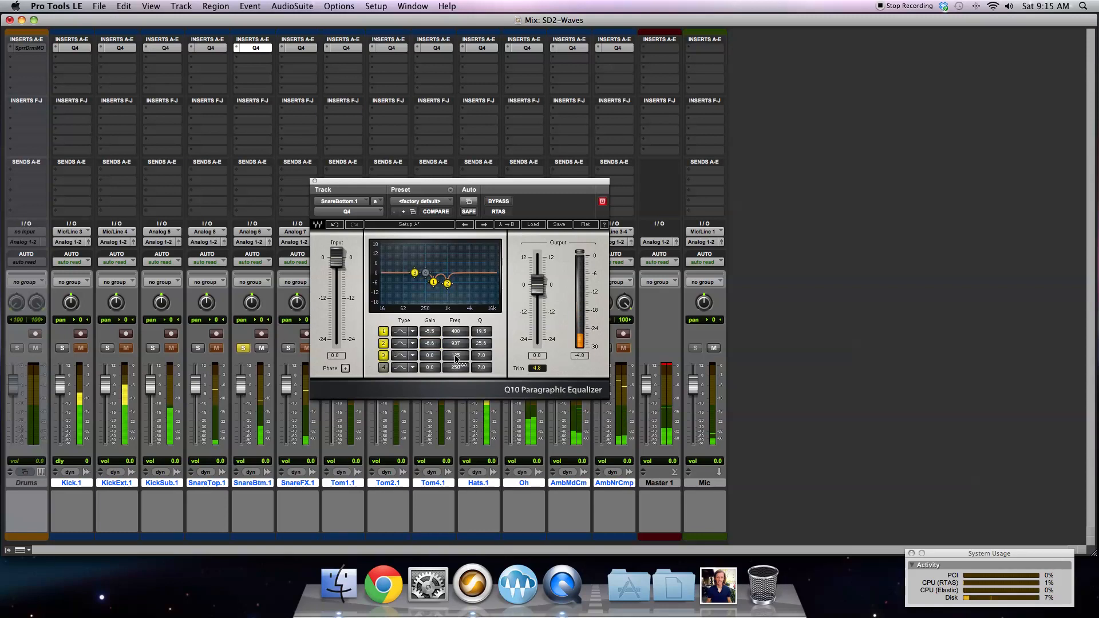
mouse_move(454, 356)
mouse_down()
mouse_move(455, 344)
mouse_move(429, 340)
mouse_move(481, 357)
mouse_move(456, 363)
mouse_up()
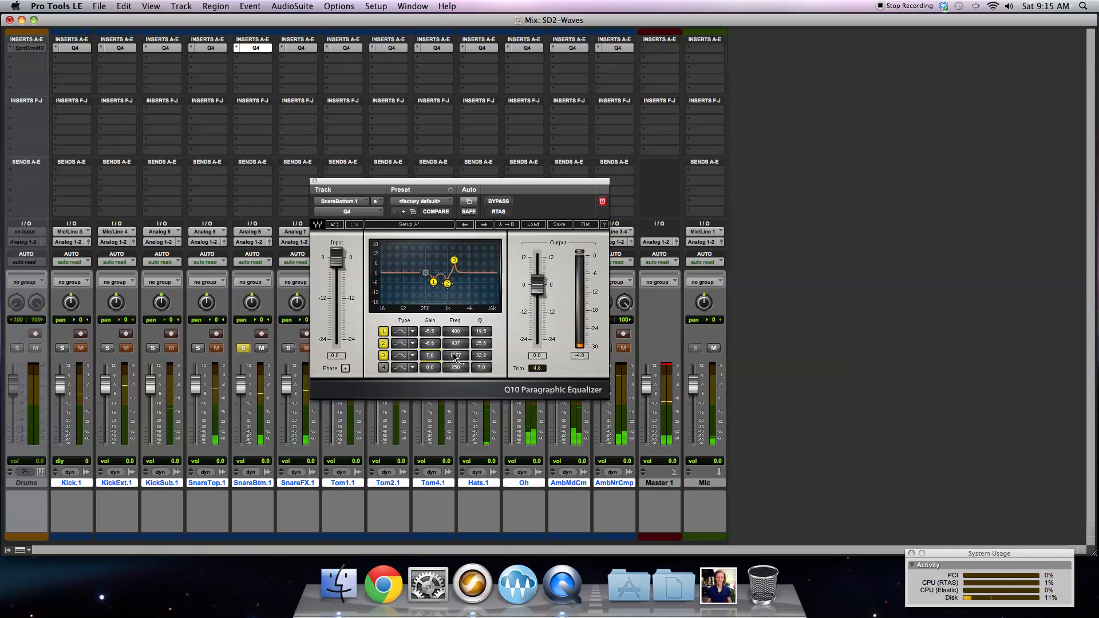
drag(451, 355, 443, 355)
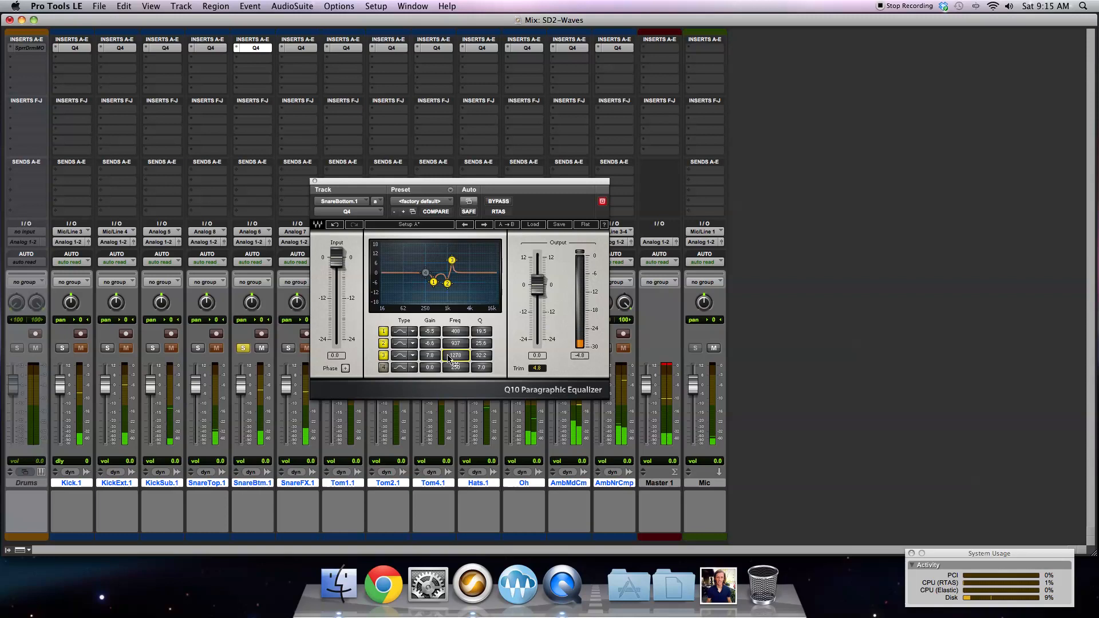
drag(448, 357, 456, 357)
drag(456, 260, 457, 287)
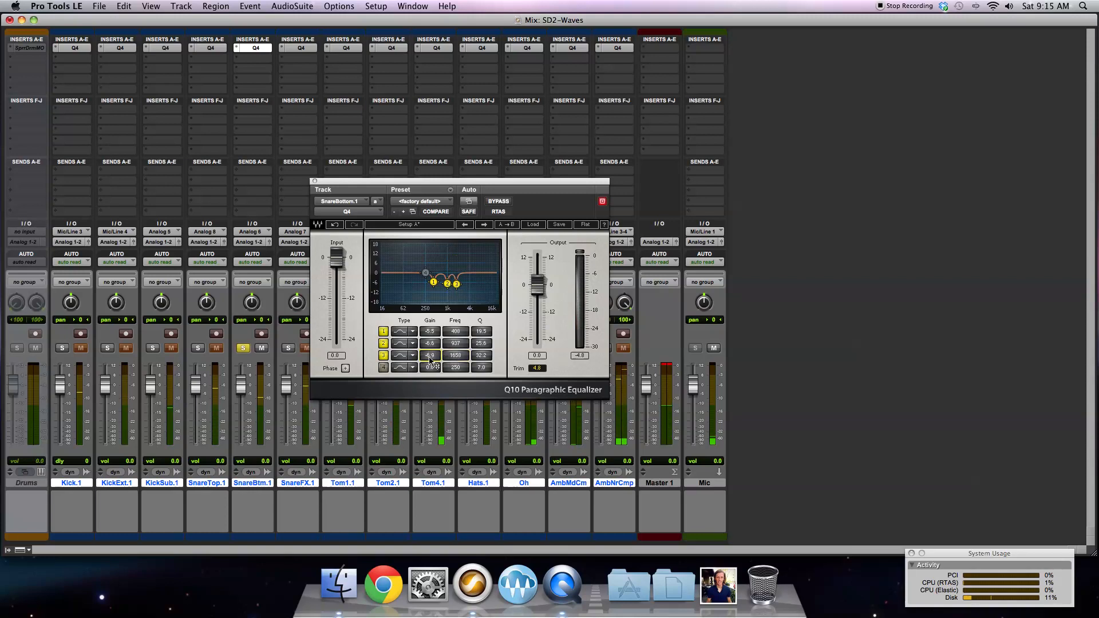
click(314, 181)
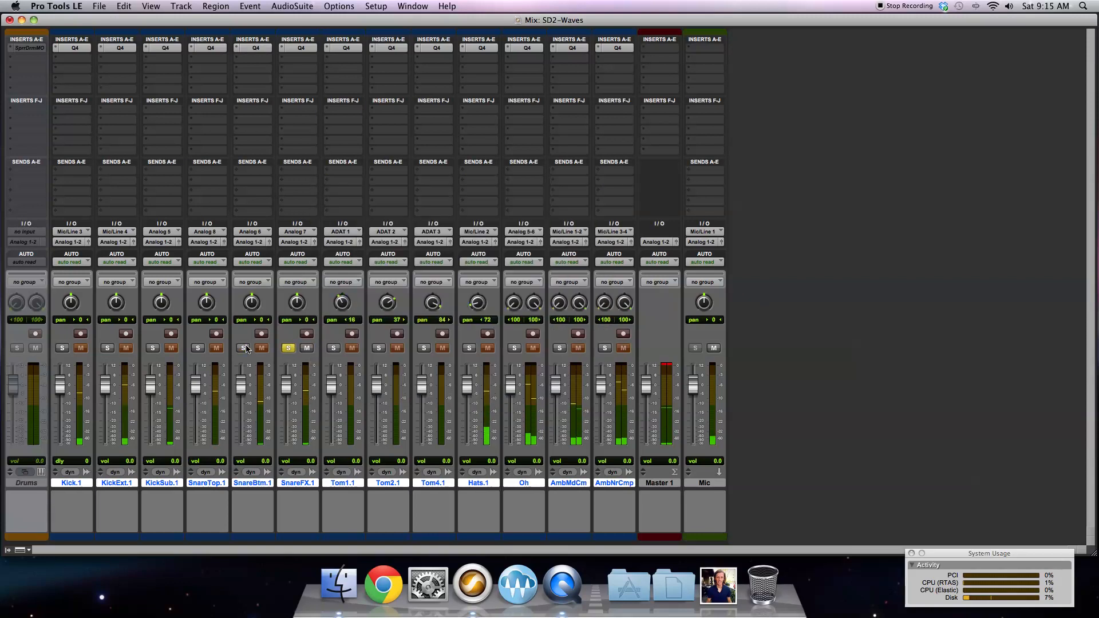
Step: Open the Q4 EQ on SnareFX.1 and compare its solo with SnareTop.1, leaving only SnareFX.1 soloed
click(302, 48)
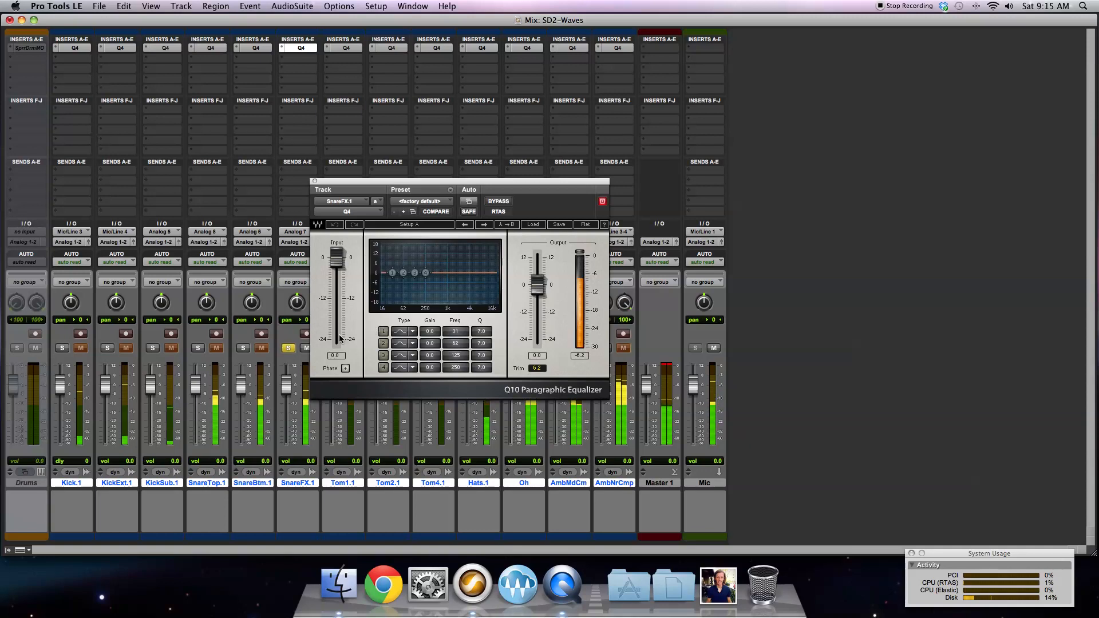
click(197, 348)
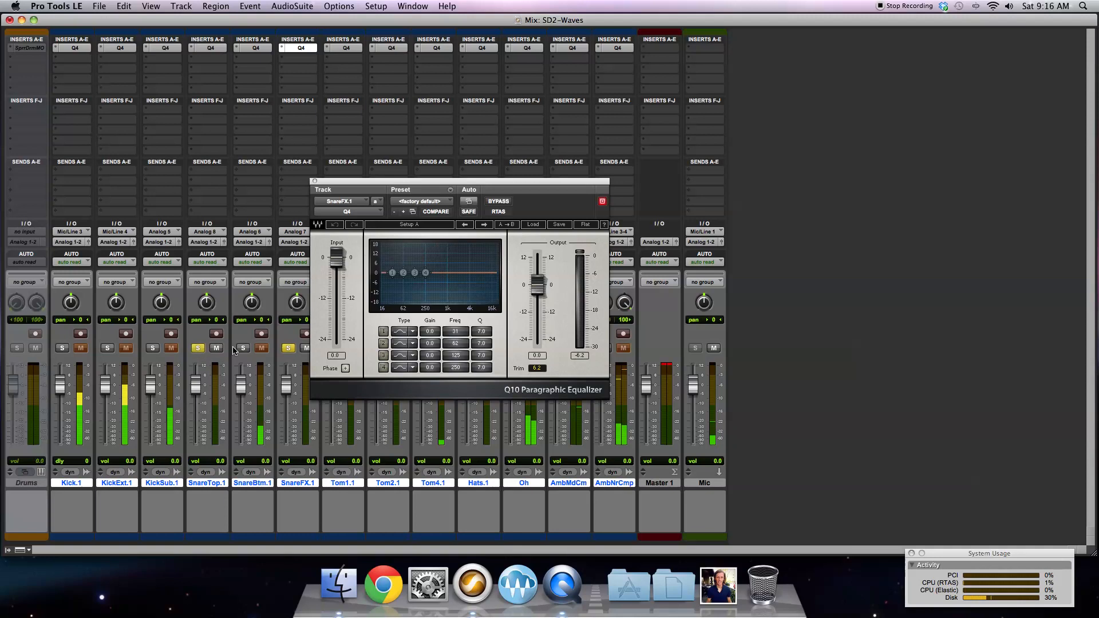
click(291, 350)
click(199, 349)
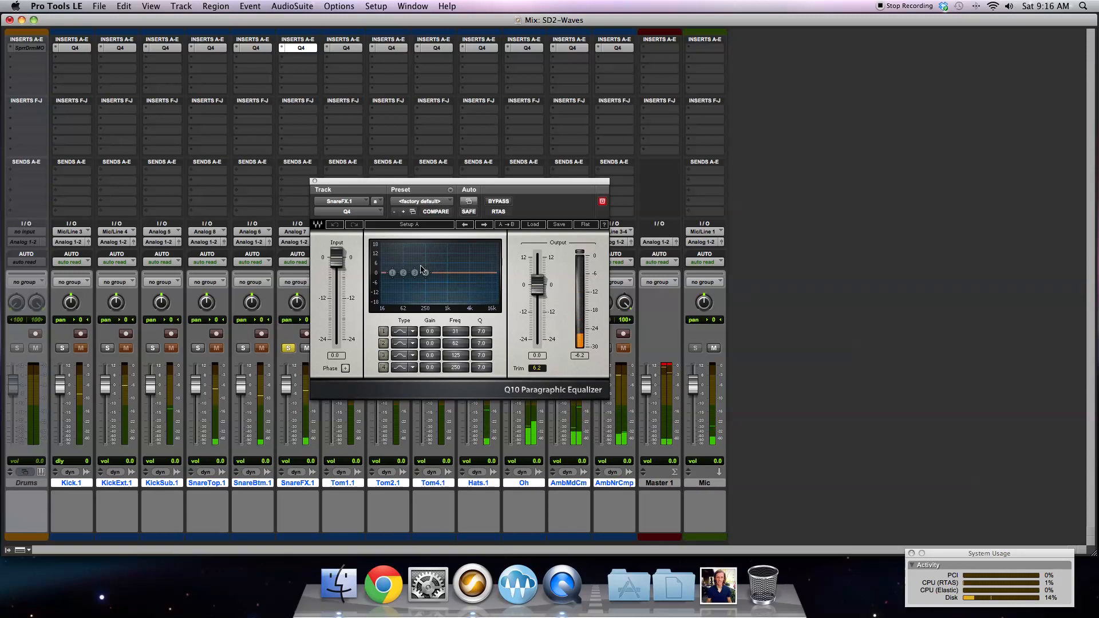
Step: Enable band 1 of the SnareFX.1 EQ, sweep it with a narrow boost, and cut it by 2.6 dB at about 306 Hz
click(383, 331)
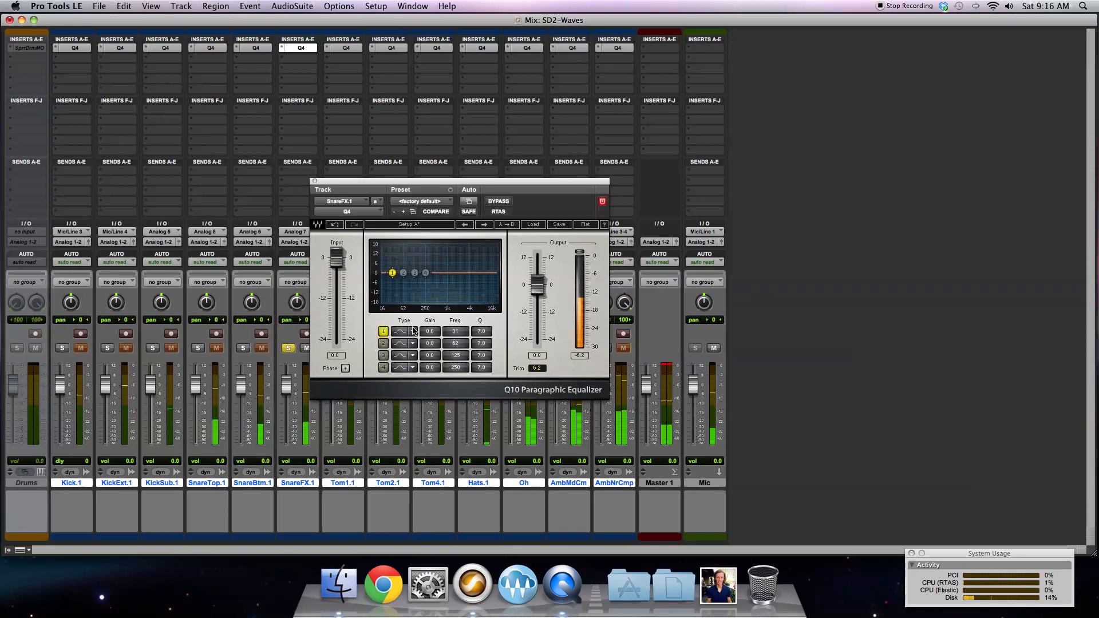
drag(430, 331, 481, 314)
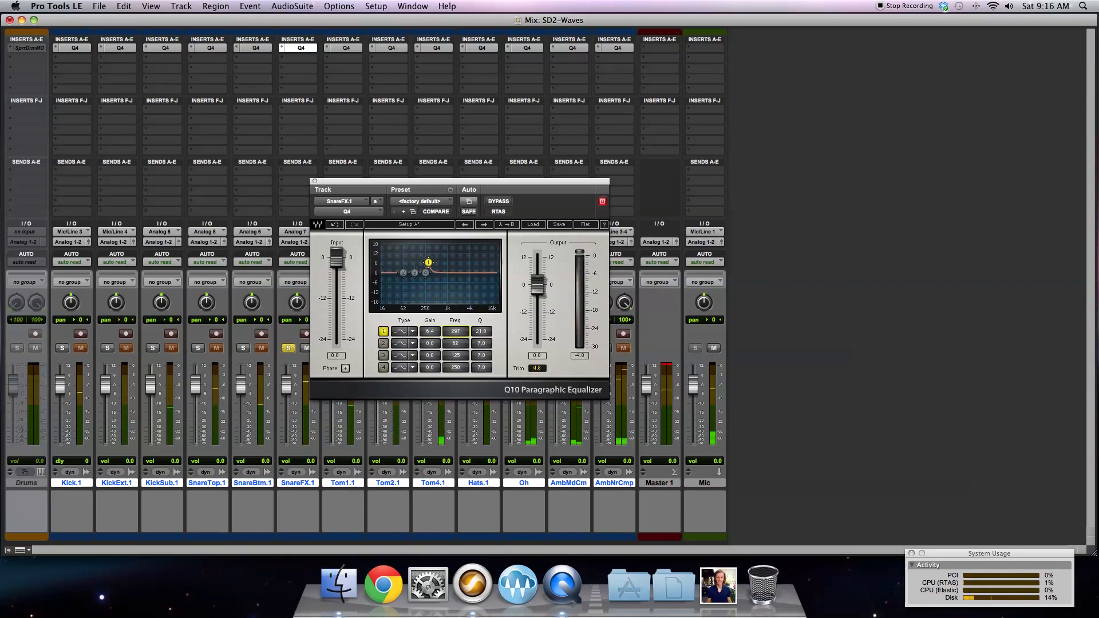
drag(456, 332, 456, 342)
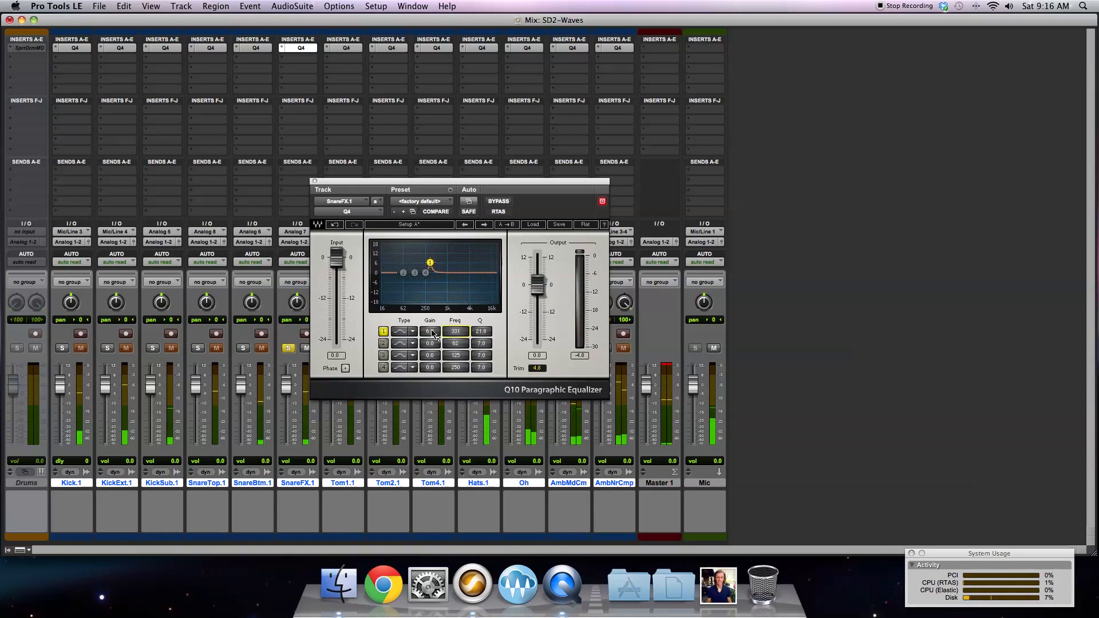
drag(432, 330, 432, 328)
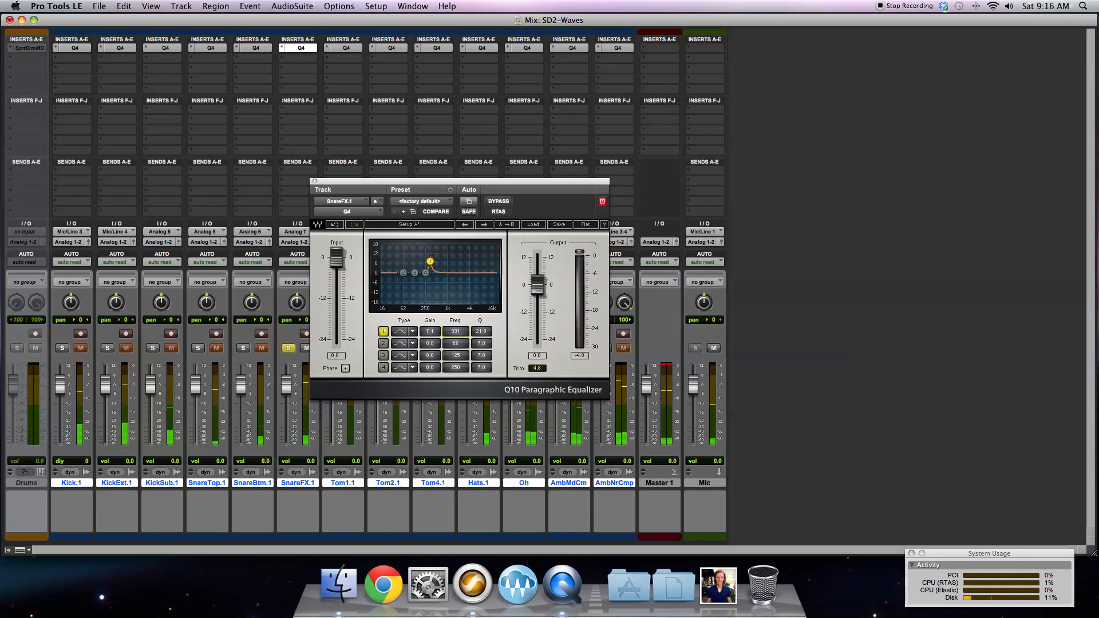
drag(455, 330, 433, 332)
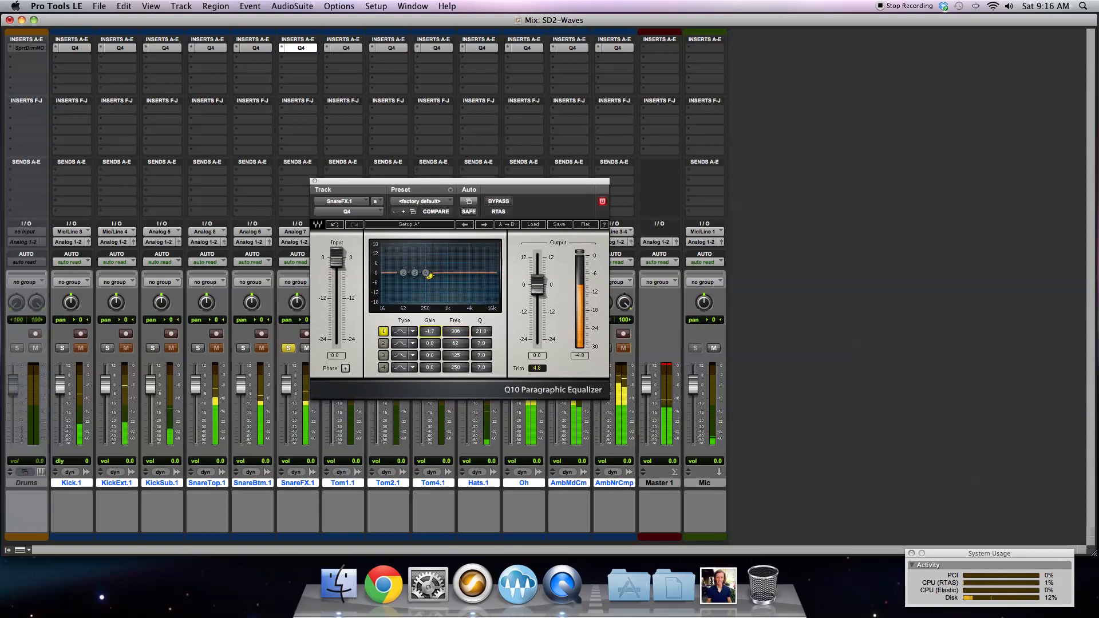
Step: Cut the SnareFX.1 EQ by 4.9 dB at 799 Hz on band 2 and by 4.9 dB at 1961 Hz on band 3
click(424, 344)
drag(430, 343, 480, 336)
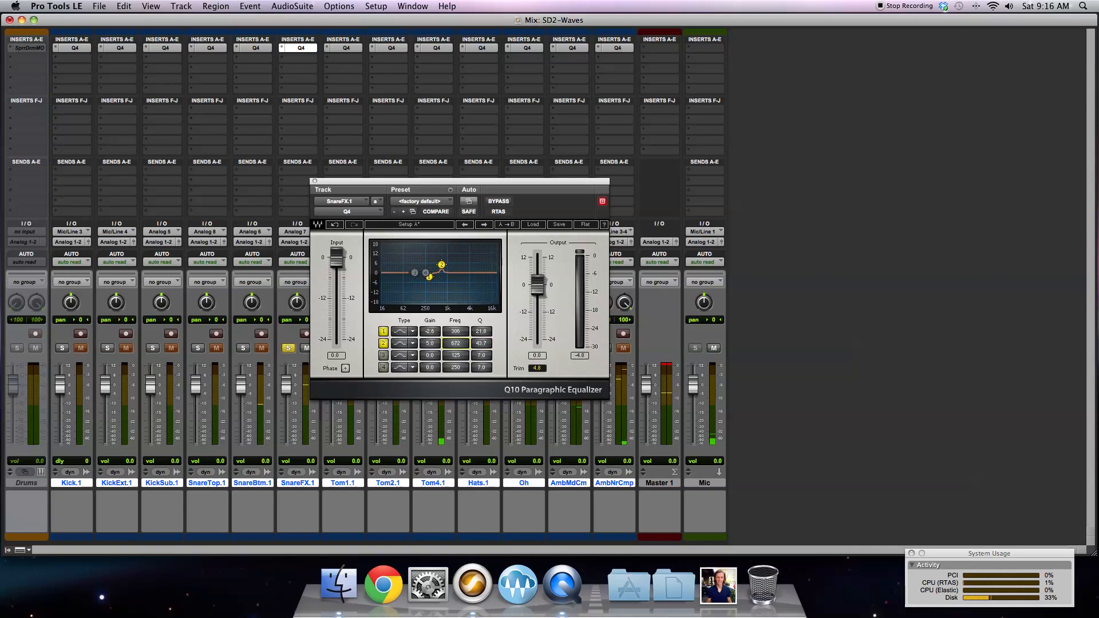
drag(457, 343, 430, 375)
drag(486, 345, 431, 369)
click(383, 355)
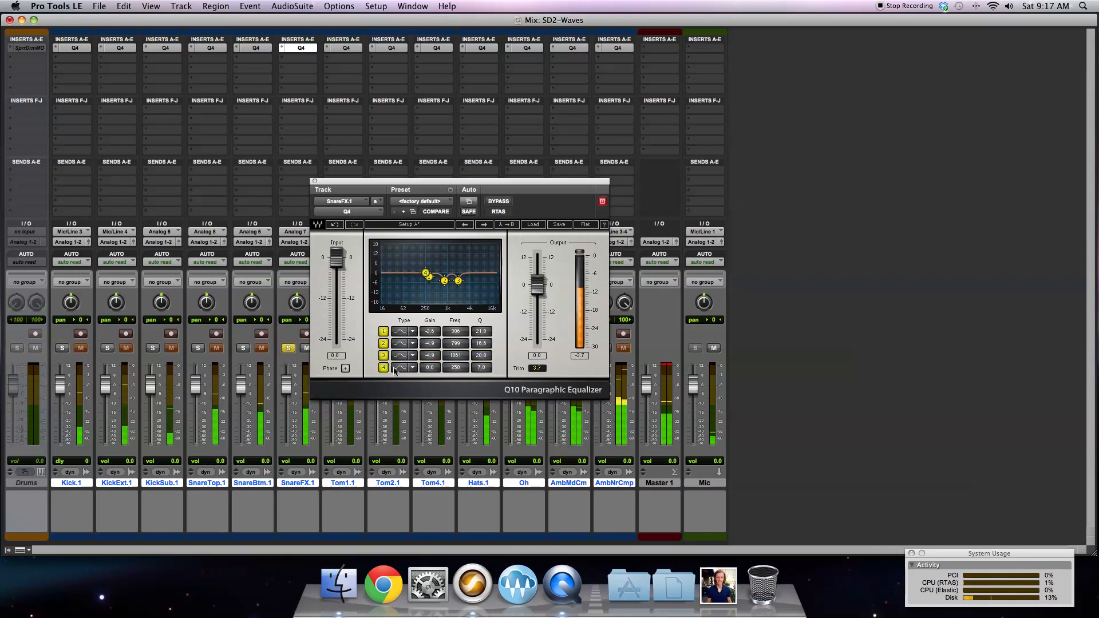
Step: Sweep band 4 of the SnareFX.1 EQ, cut it by 4.8 dB at 3084 Hz with a Q of 32.6, and close the EQ
drag(430, 367, 456, 373)
mouse_move(456, 367)
mouse_down()
mouse_move(481, 362)
mouse_move(455, 371)
mouse_up()
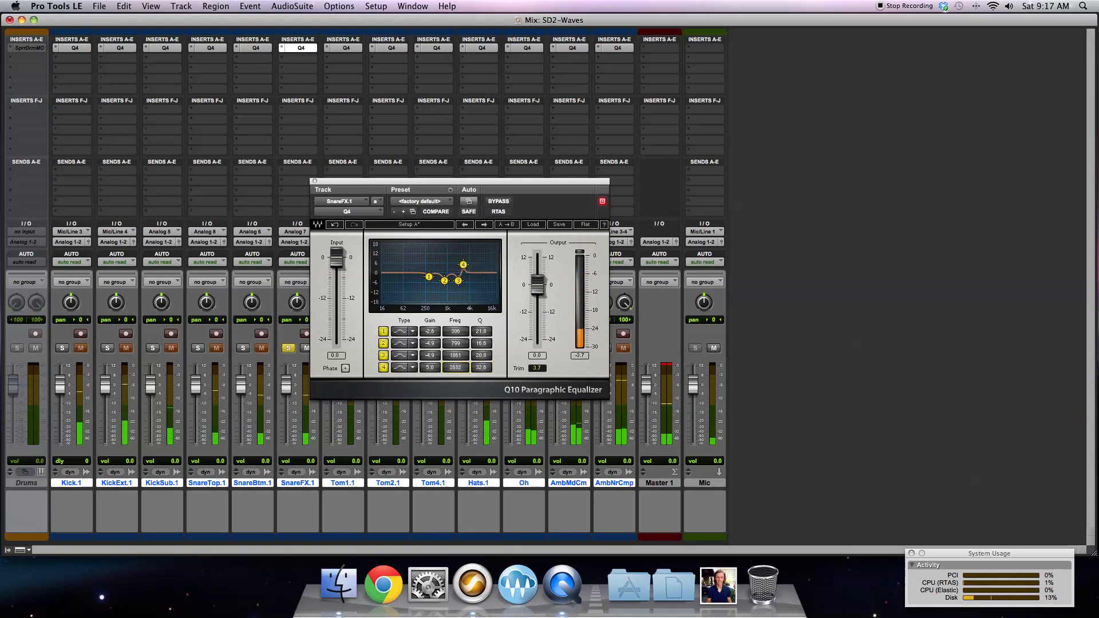
drag(455, 368, 455, 372)
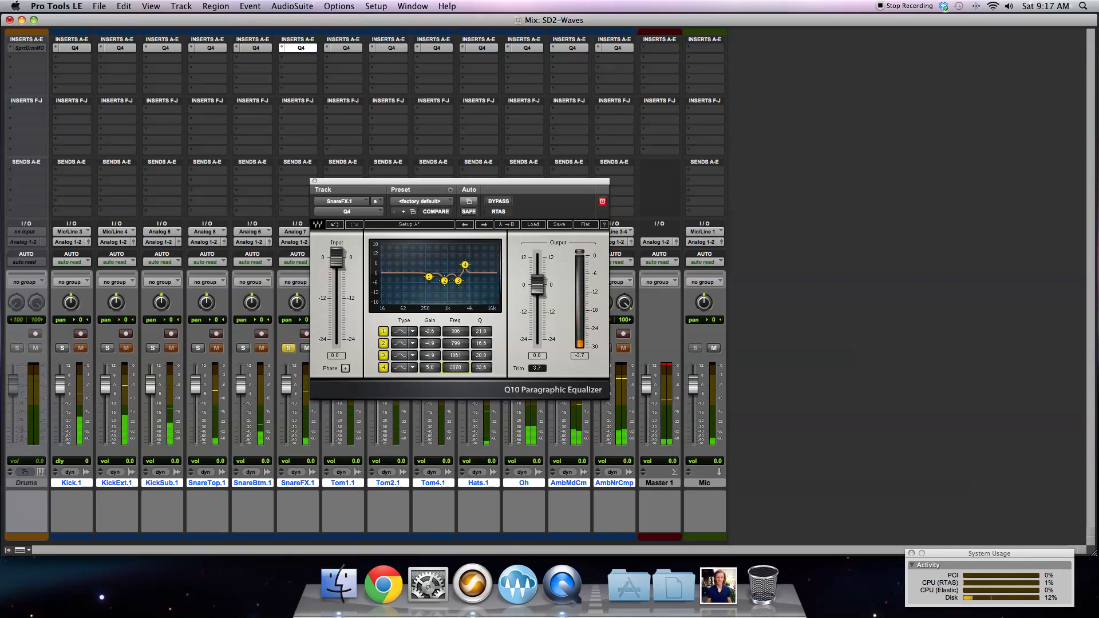
drag(430, 368, 430, 375)
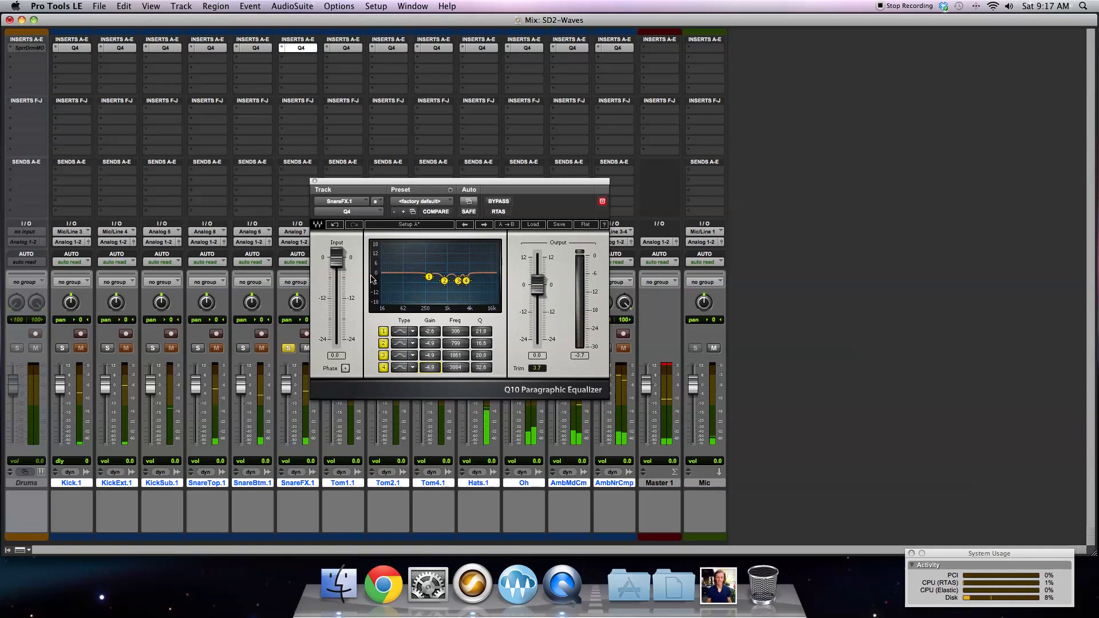
click(314, 182)
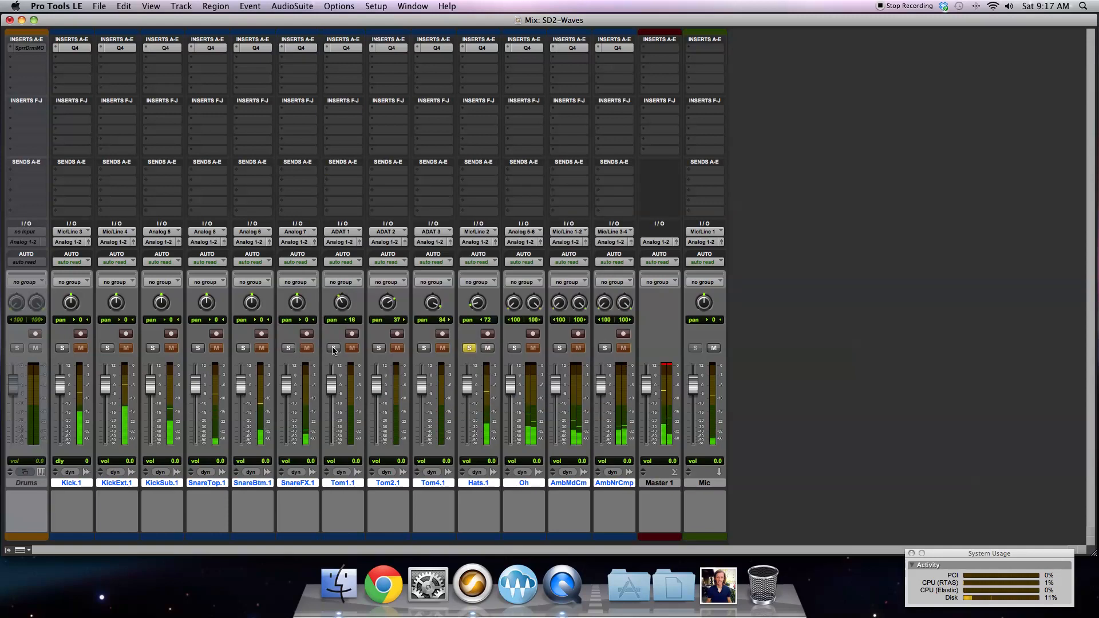
Step: Select bars 9 to 20 on the Edit window's timeline for playback and return to the Mix window
click(376, 6)
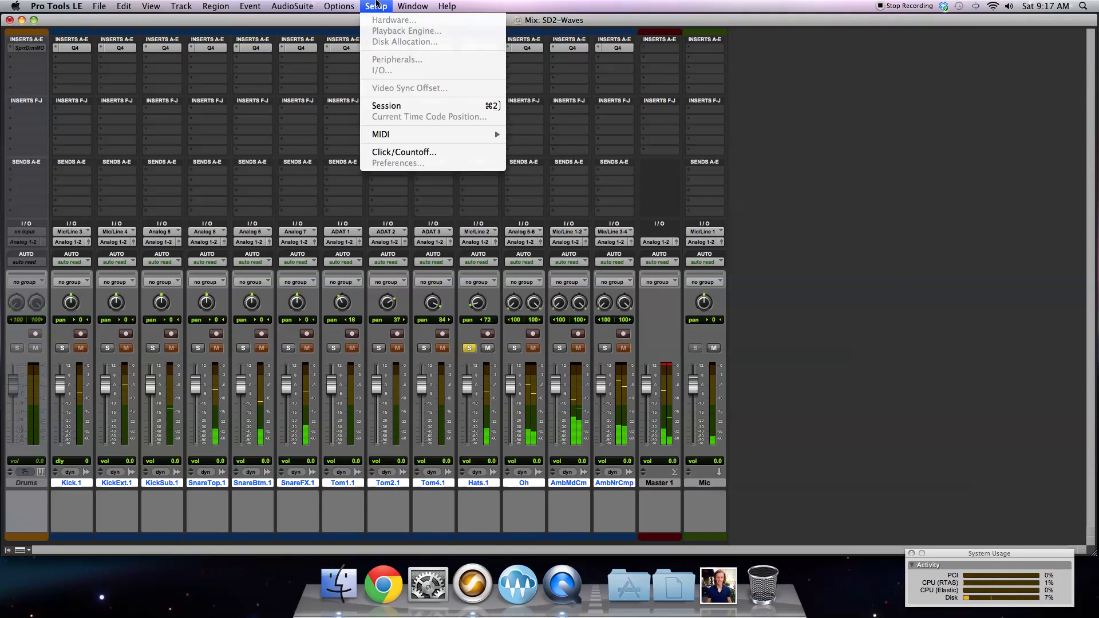
mouse_move(412, 7)
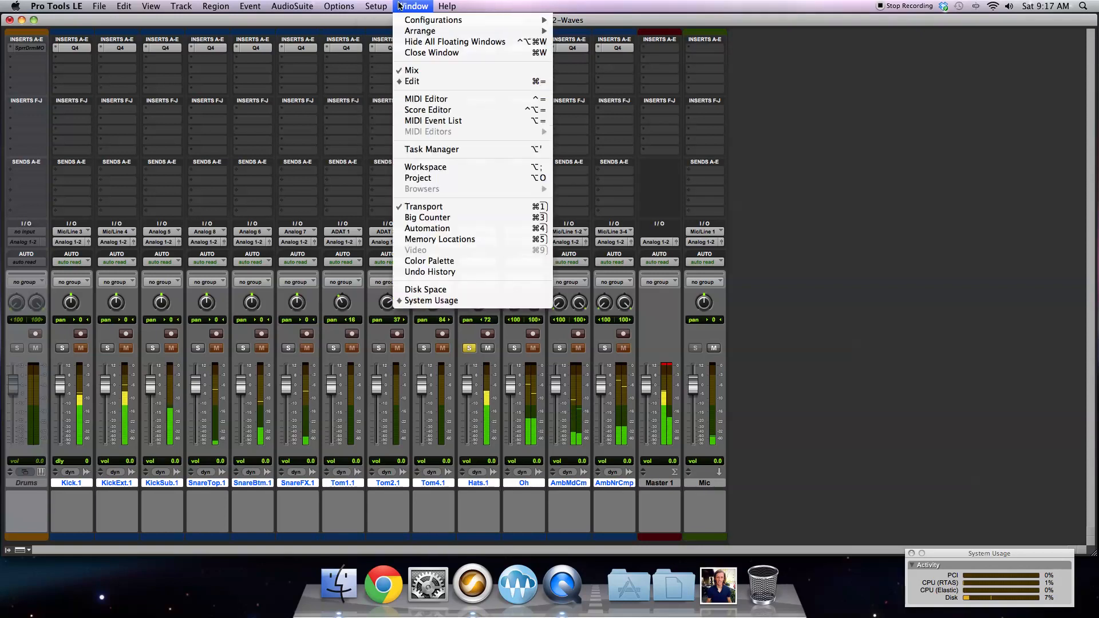
click(437, 83)
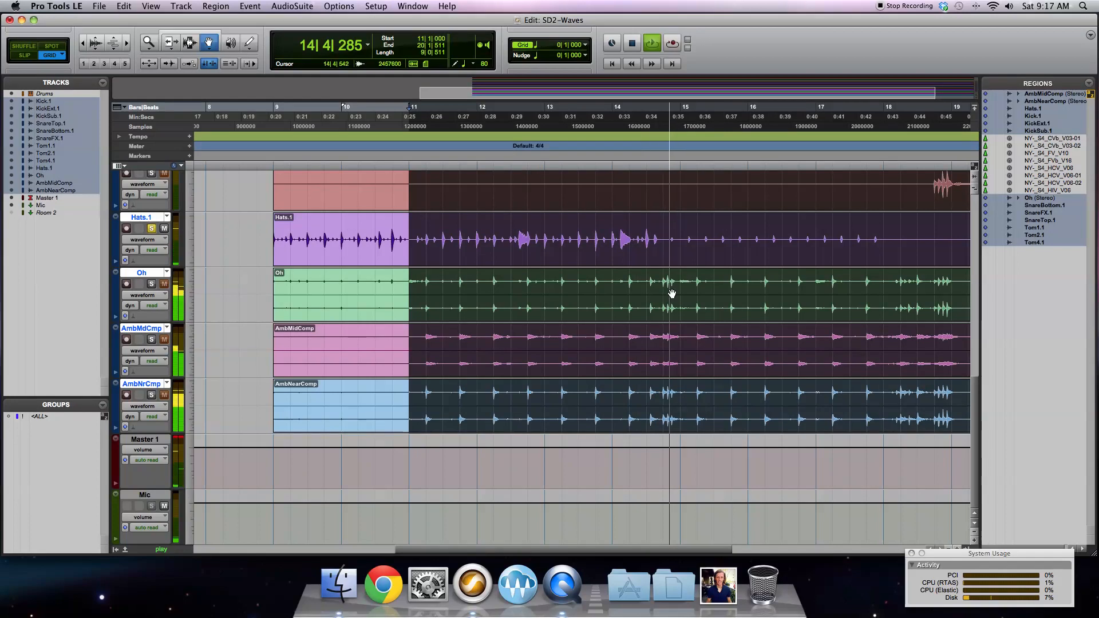
drag(270, 116, 573, 201)
key(space)
click(401, 5)
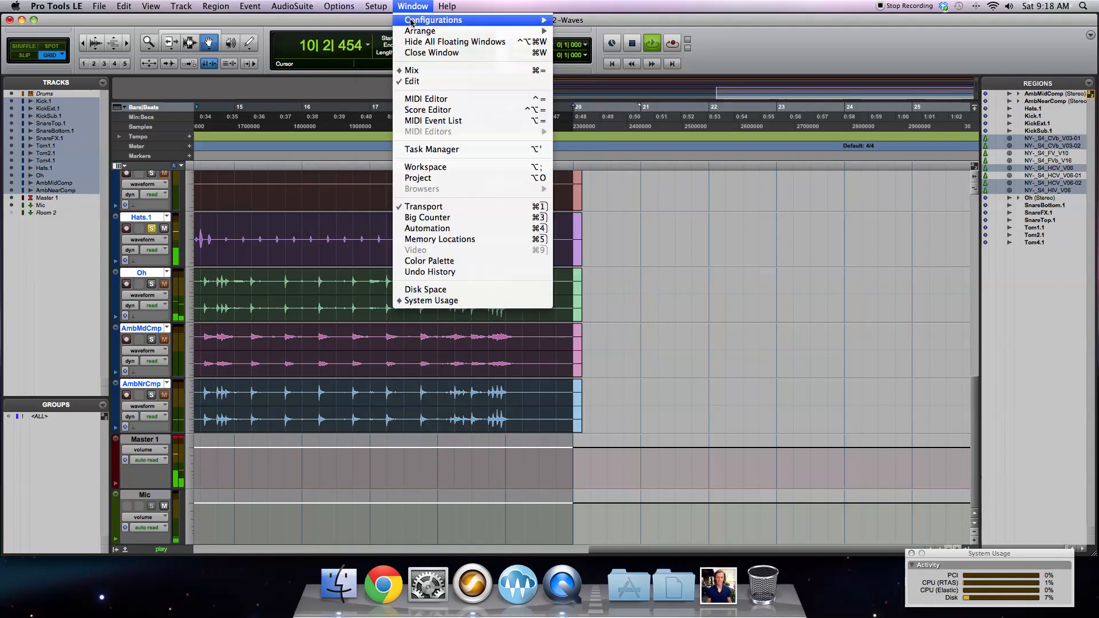
click(422, 72)
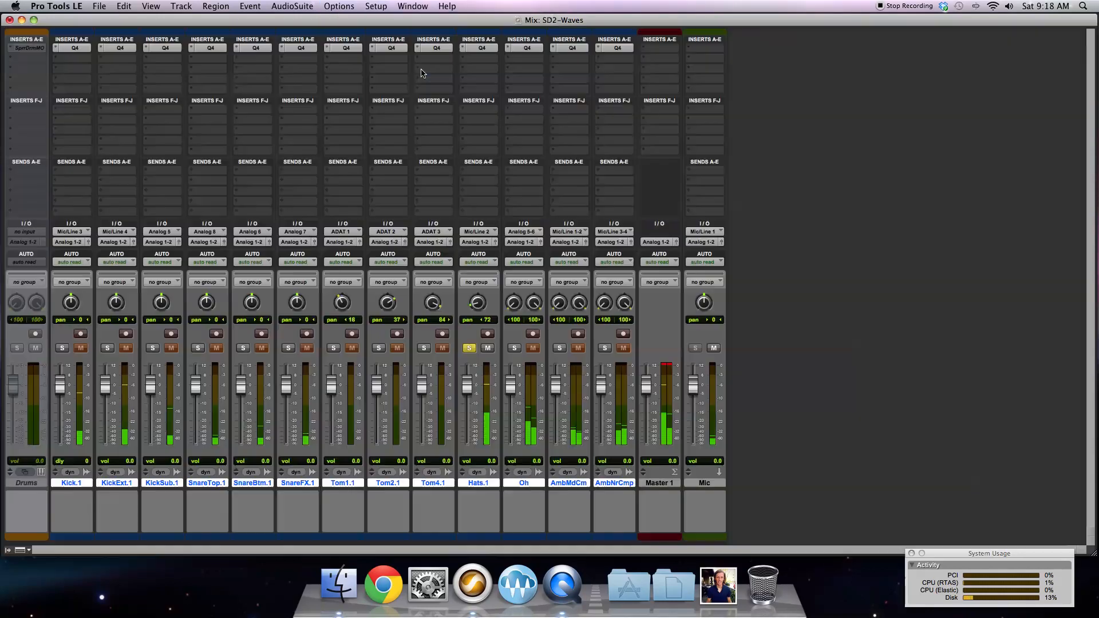
Step: On the Hats.1 EQ, cut band 1 by 4.1 dB at 417 Hz and band 2 by about 4.8 dB at 834 Hz
click(486, 48)
click(381, 332)
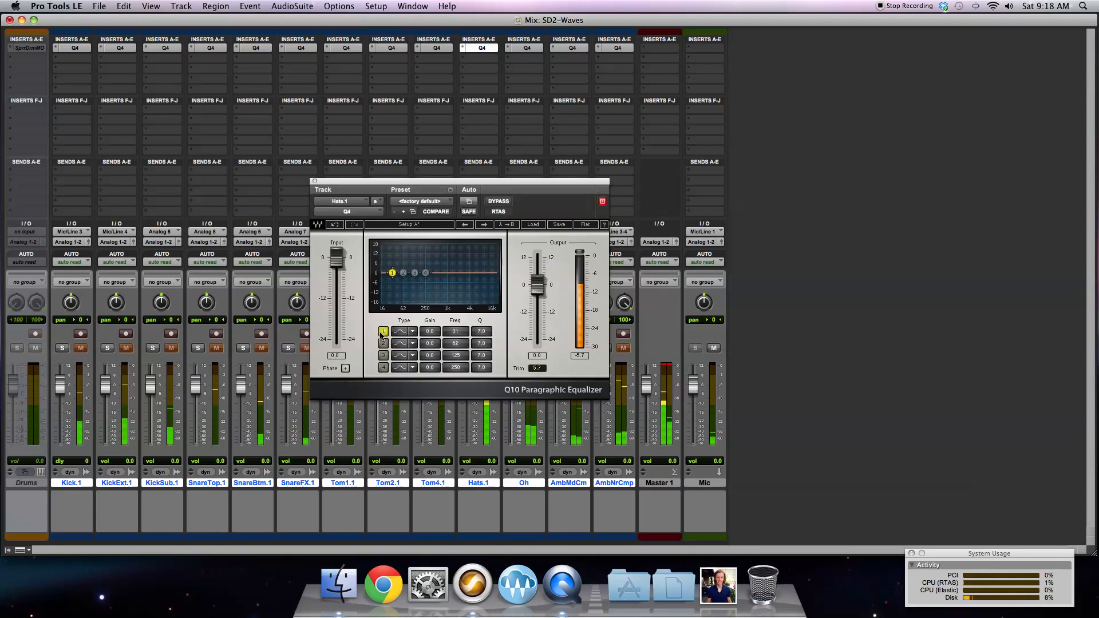
drag(392, 273, 446, 256)
drag(481, 332, 432, 344)
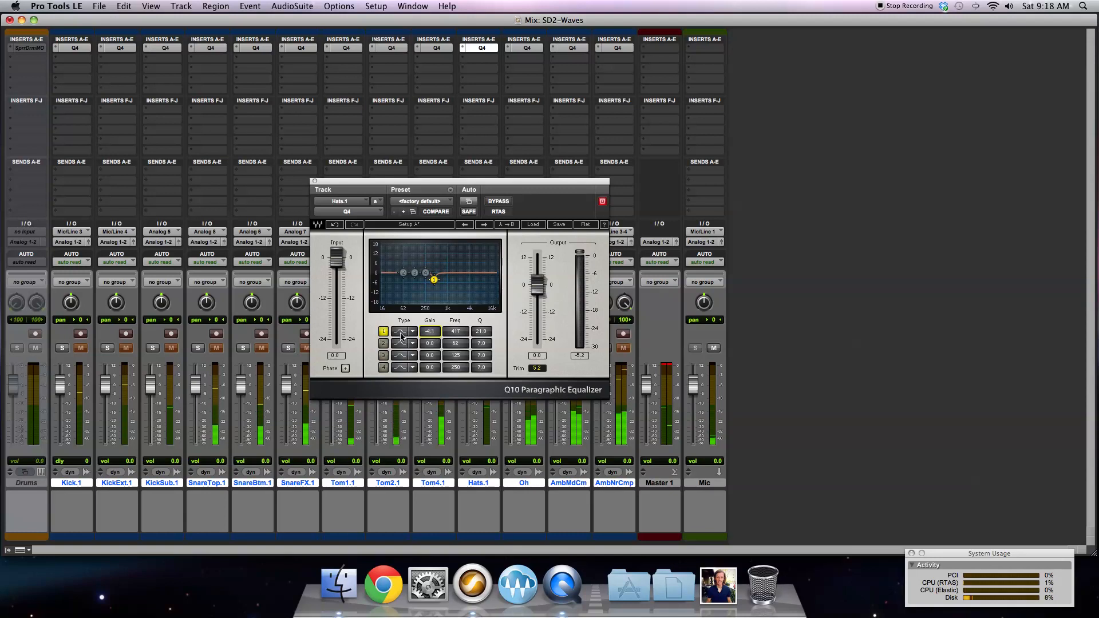
mouse_move(456, 343)
mouse_down()
mouse_move(455, 321)
mouse_move(484, 338)
mouse_move(457, 342)
mouse_up()
drag(432, 342, 453, 355)
Step: Sweep band 3 of the Hats.1 EQ, cut it by 3.0 dB at 1364 Hz with a Q of 35.0, and close the EQ
click(383, 355)
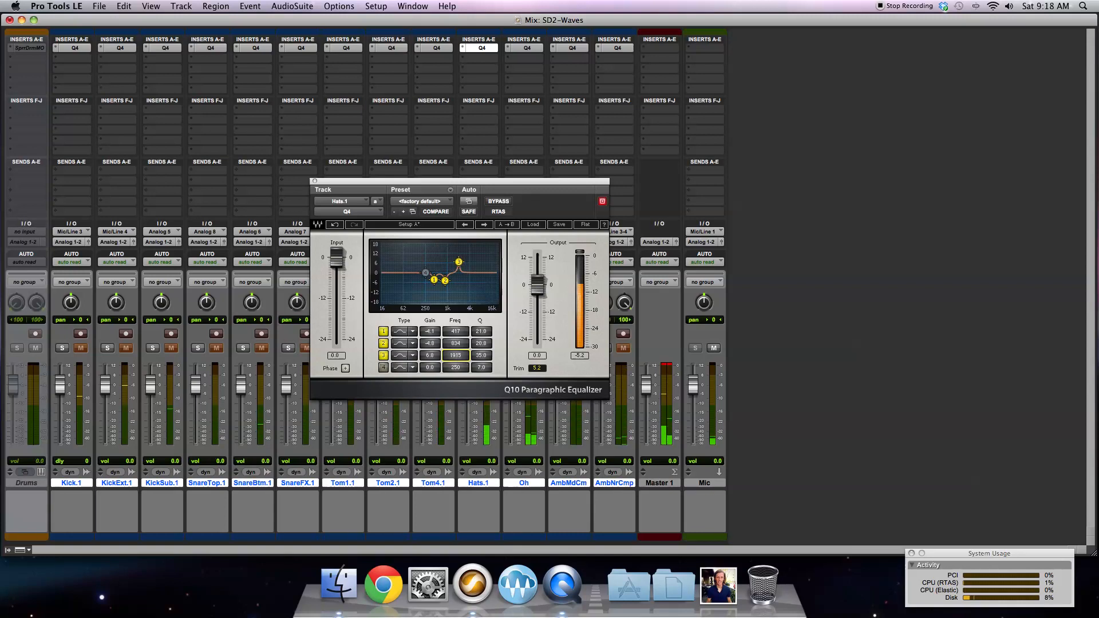
drag(455, 355, 453, 355)
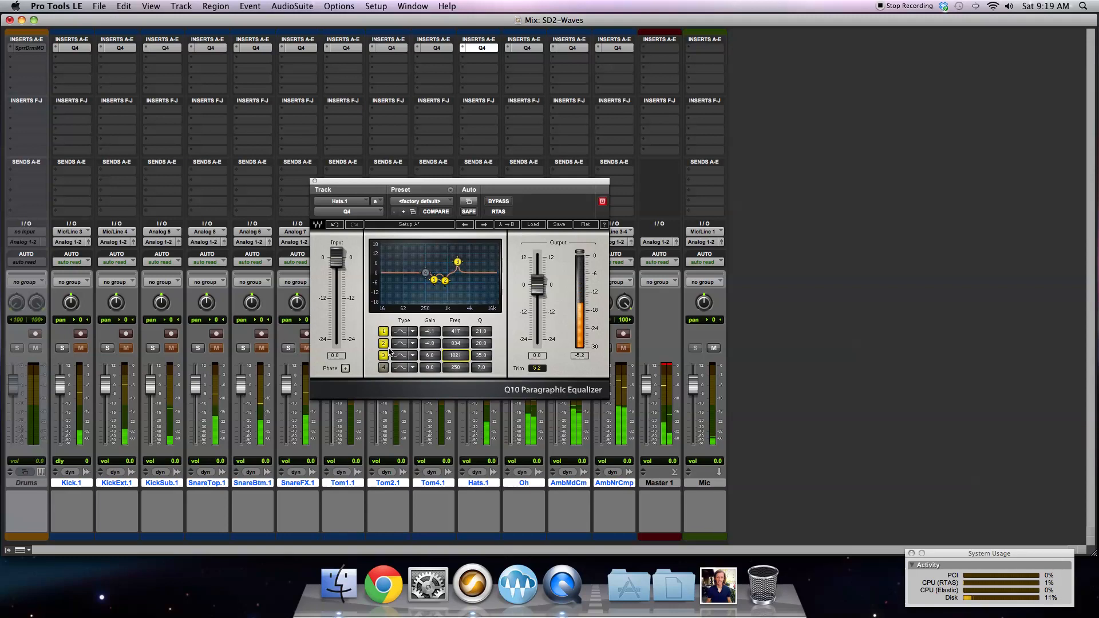
drag(456, 355, 430, 357)
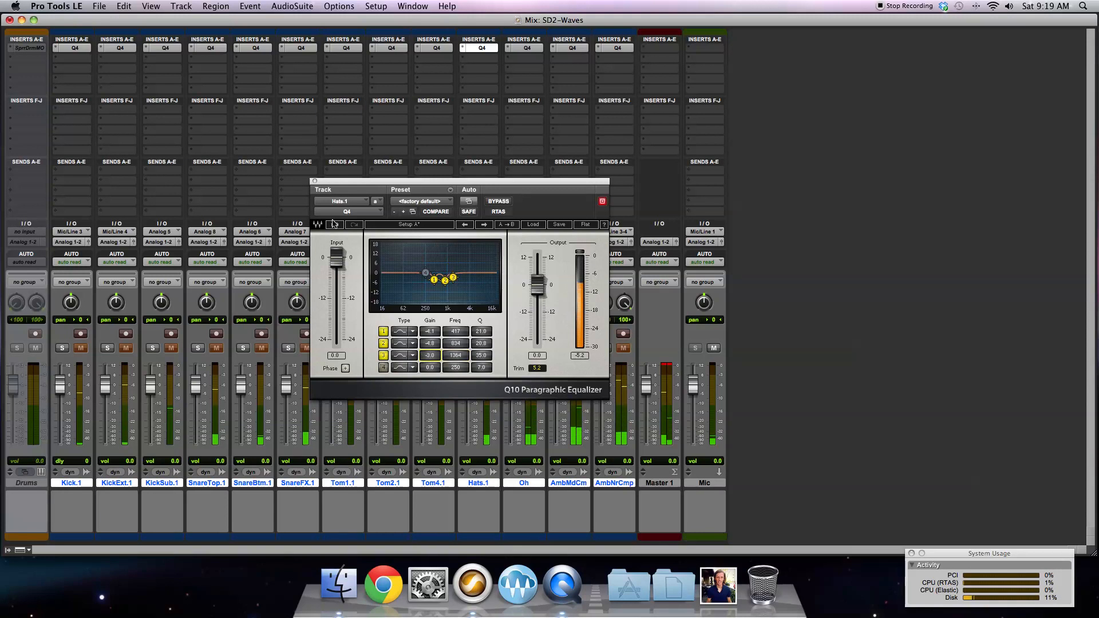
click(314, 182)
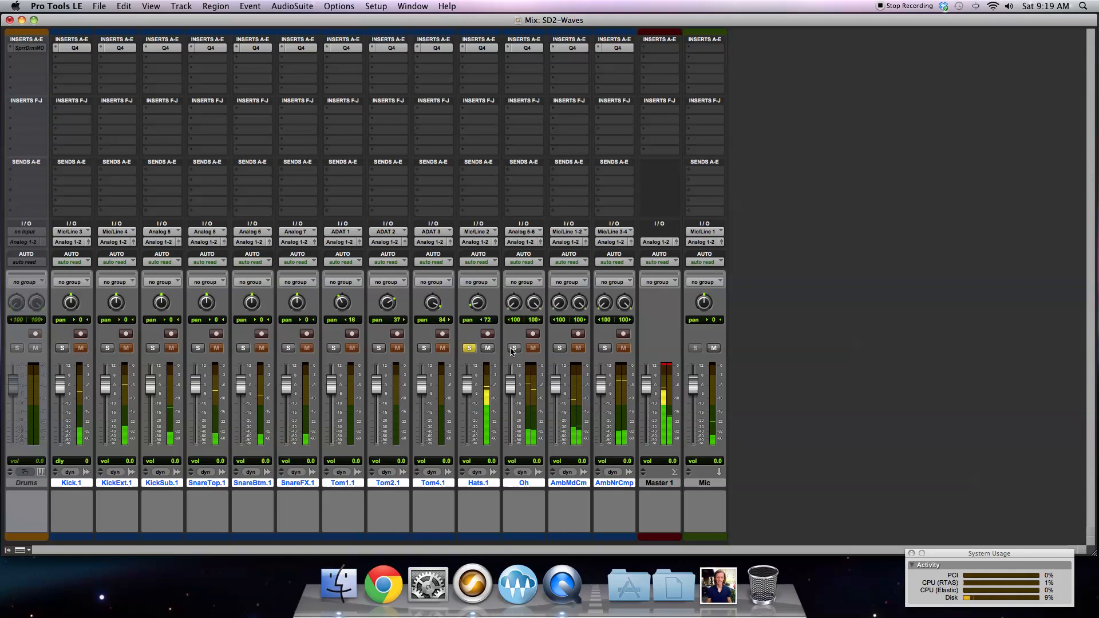
Step: Solo the Oh track, open its Q4 EQ and cut band 1 by about 4.8 dB at 537 Hz with a narrow Q
click(513, 348)
click(527, 47)
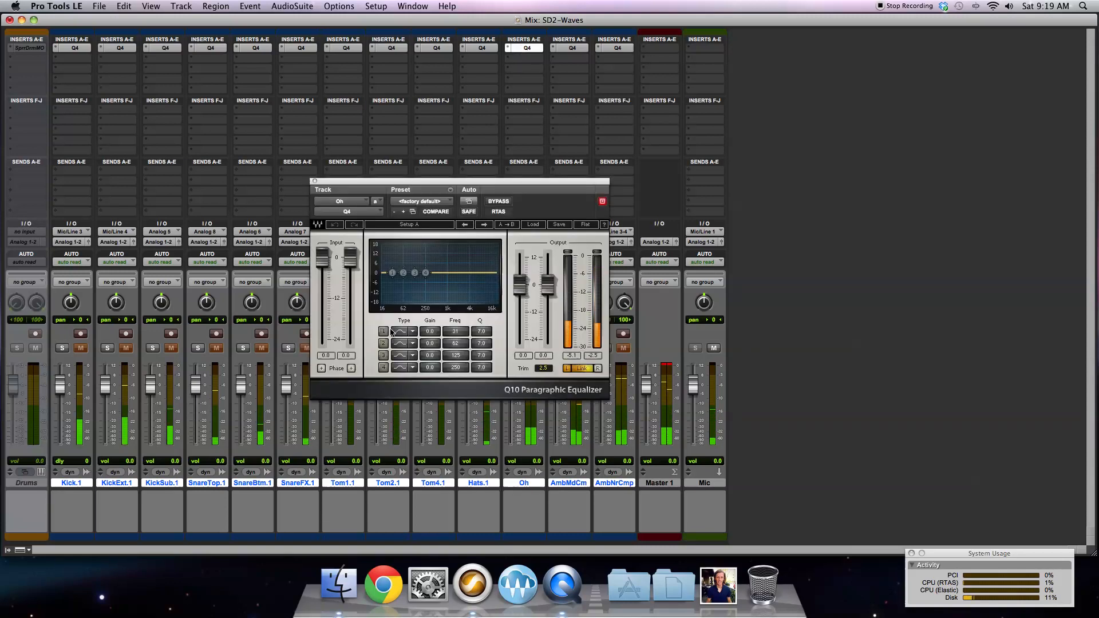
click(385, 331)
mouse_move(425, 331)
mouse_down()
mouse_move(496, 332)
mouse_move(461, 332)
mouse_move(471, 332)
mouse_move(429, 351)
mouse_up()
Step: Enable band 2 of the Oh EQ, sweep it with a narrowed boost, and turn it into a cut at about 936 Hz
click(445, 344)
drag(403, 265, 450, 261)
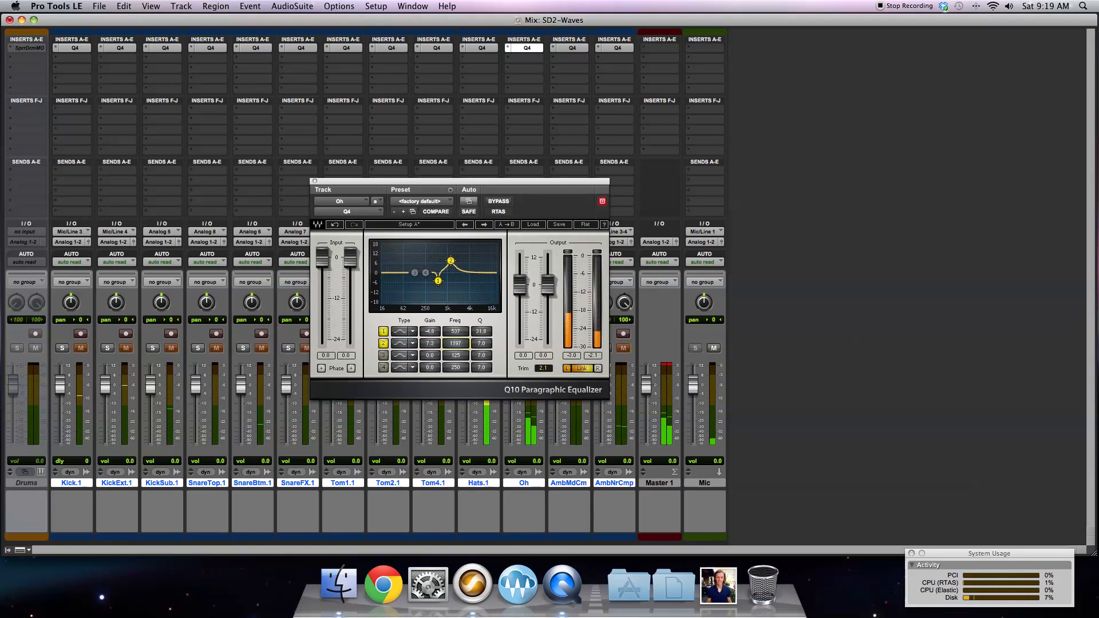
drag(482, 343, 464, 350)
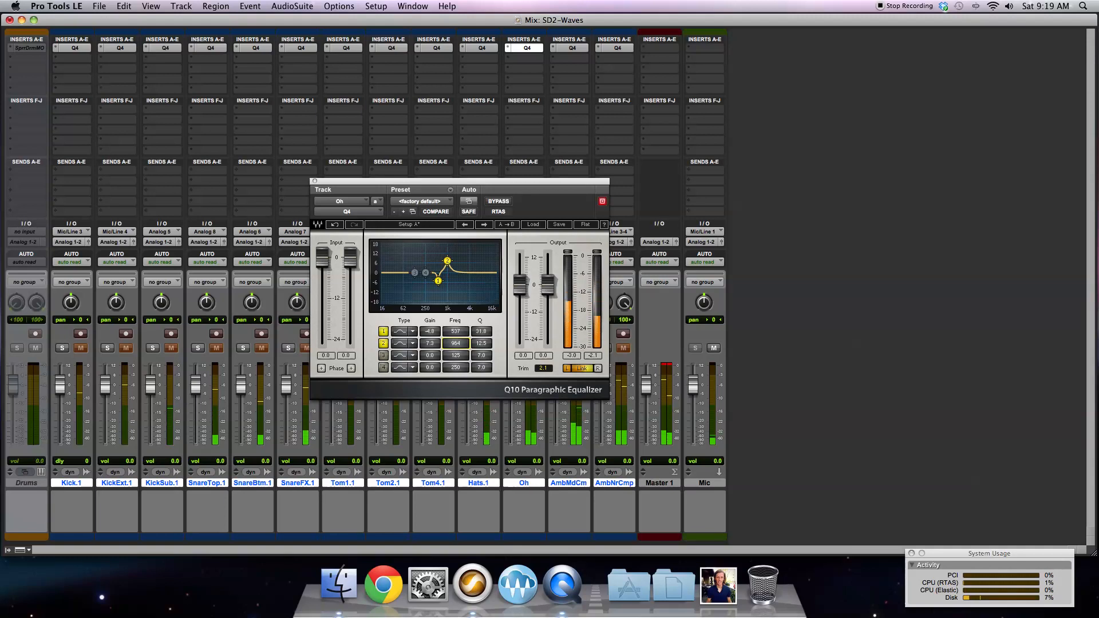
drag(481, 343, 430, 381)
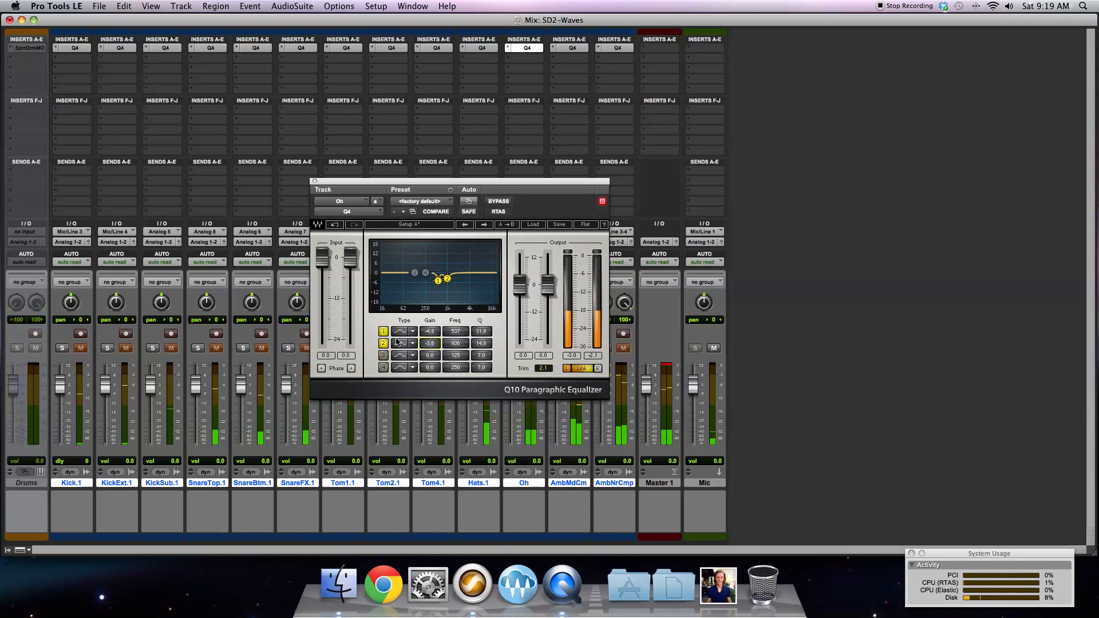
Step: Sweep band 3 of the Oh EQ with a narrow boost, and cut it by 5.0 dB at 1821 Hz
drag(433, 355, 456, 304)
mouse_move(480, 356)
mouse_down()
mouse_move(481, 337)
mouse_move(480, 347)
mouse_up()
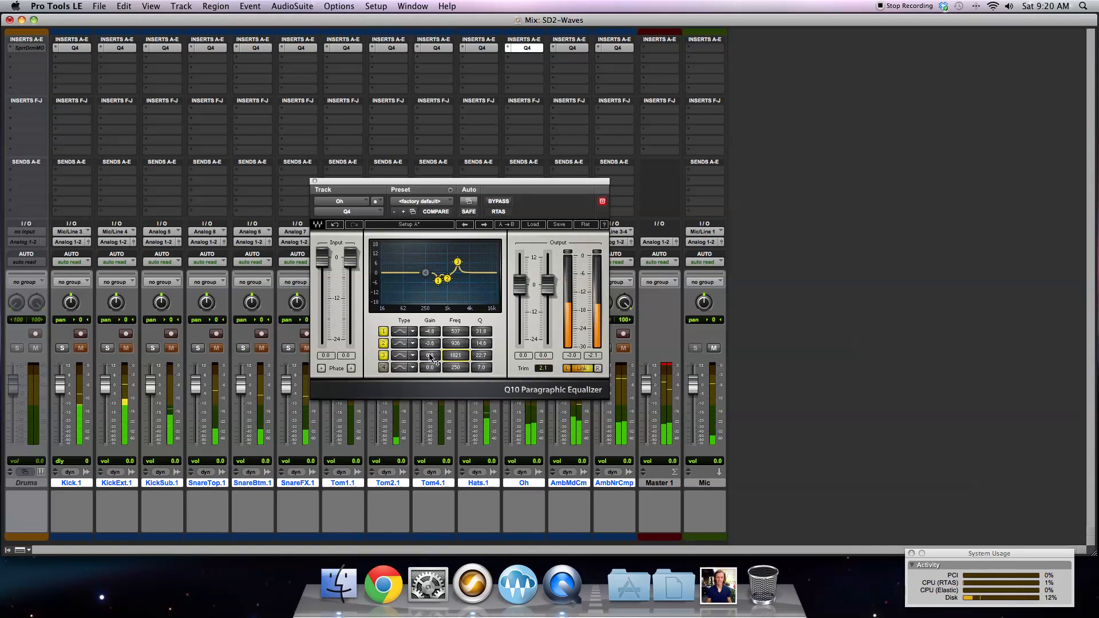
drag(429, 355, 430, 395)
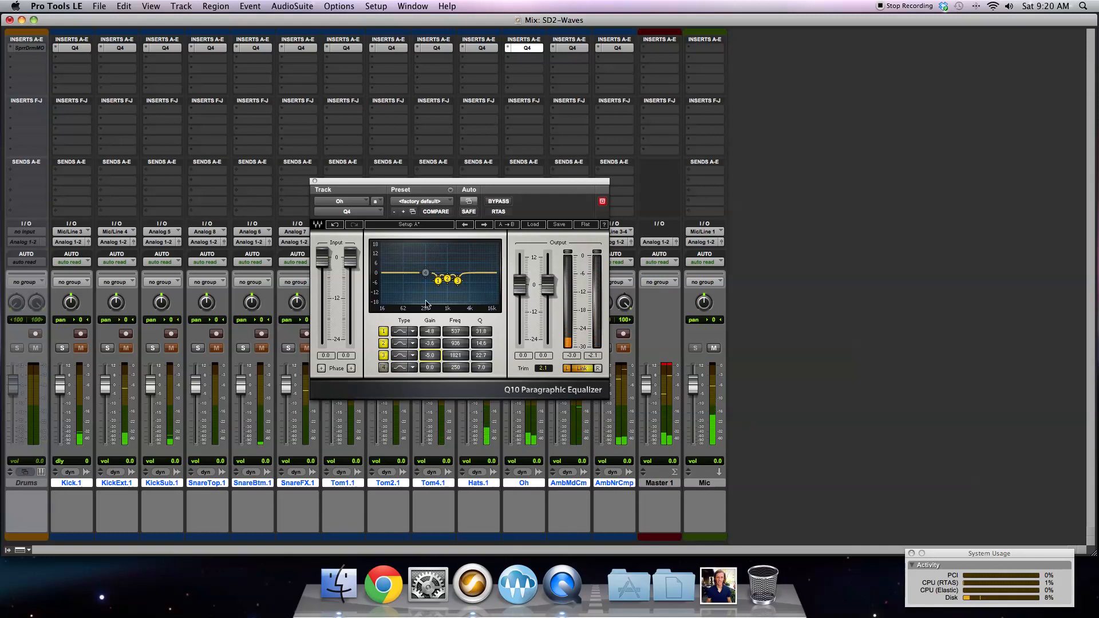
Step: Enable band 4 of the Oh EQ, cut it by about 4.7 dB at 3084 Hz, and close the EQ
click(383, 368)
mouse_move(430, 369)
mouse_down()
mouse_move(430, 350)
mouse_move(480, 365)
mouse_move(430, 367)
mouse_up()
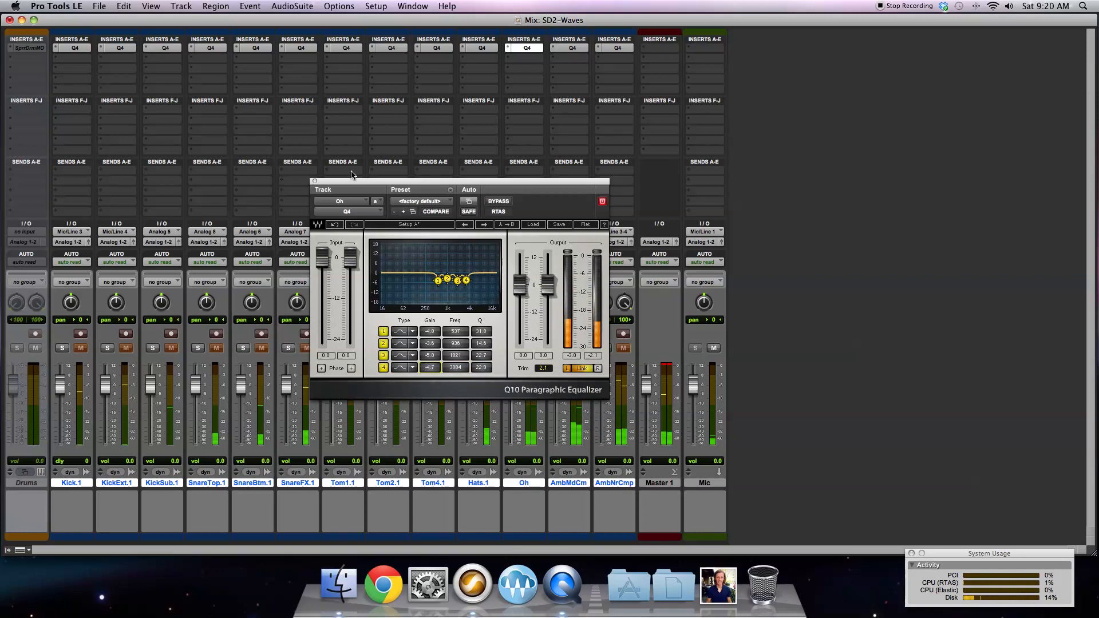
click(315, 181)
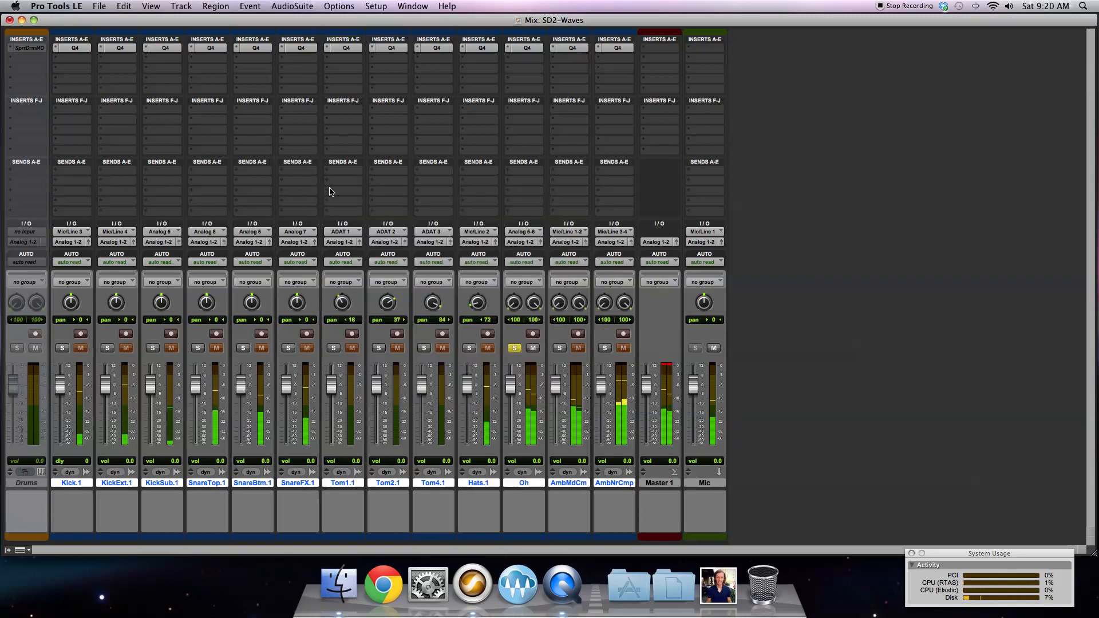
Step: Solo AmbMdCm instead of Oh, open its Q4 EQ and sweep band 1 with a 10.3 dB boost to about 336 Hz, narrowing its Q
click(557, 348)
click(514, 348)
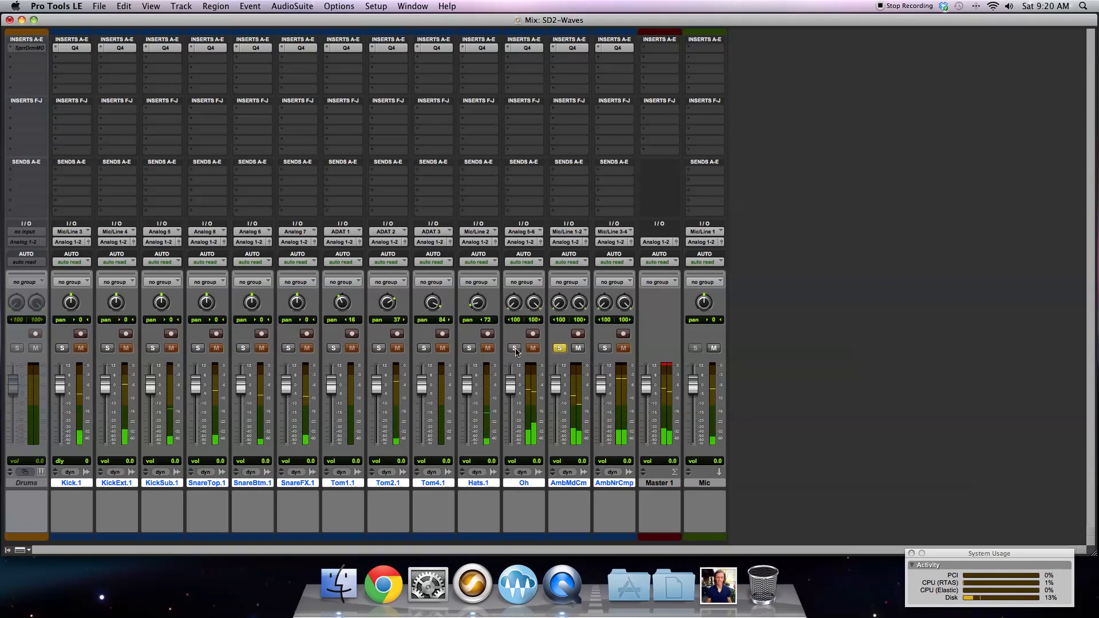
click(573, 48)
click(382, 331)
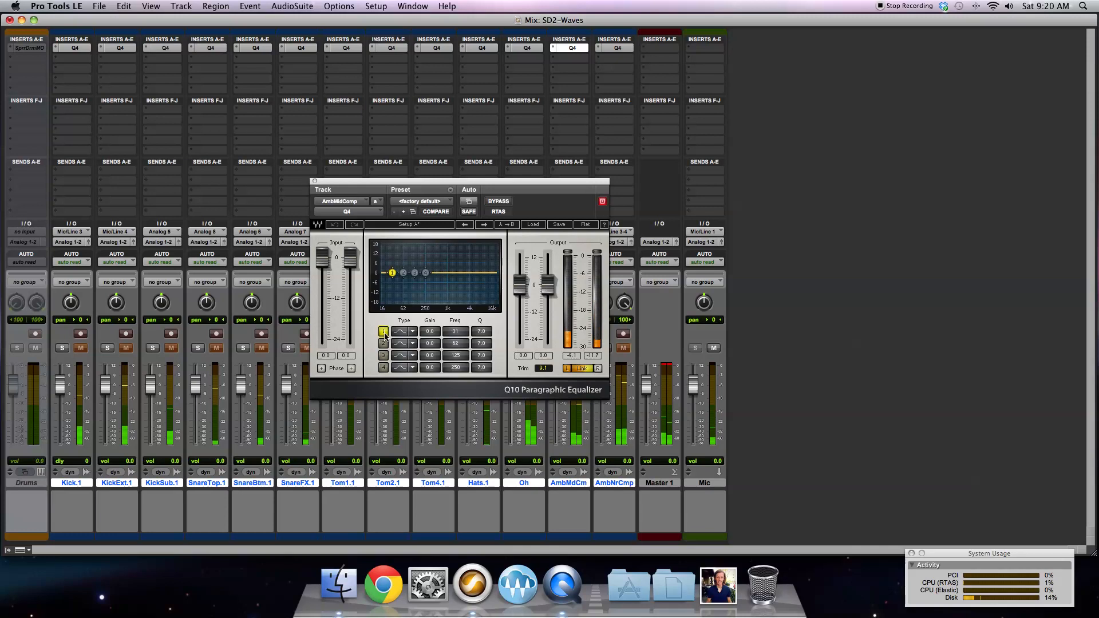
drag(392, 256, 431, 256)
drag(456, 332, 481, 323)
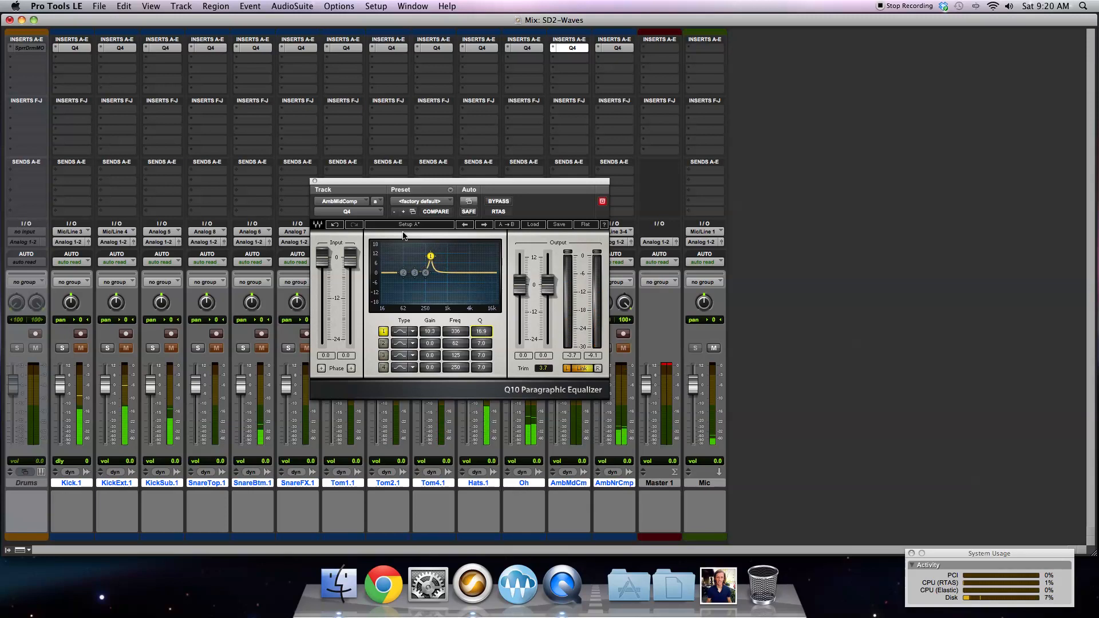
Step: Close the EQ, move the playback selection's start to bar 11 in the Edit window, and return to the Mix window
click(314, 181)
click(413, 6)
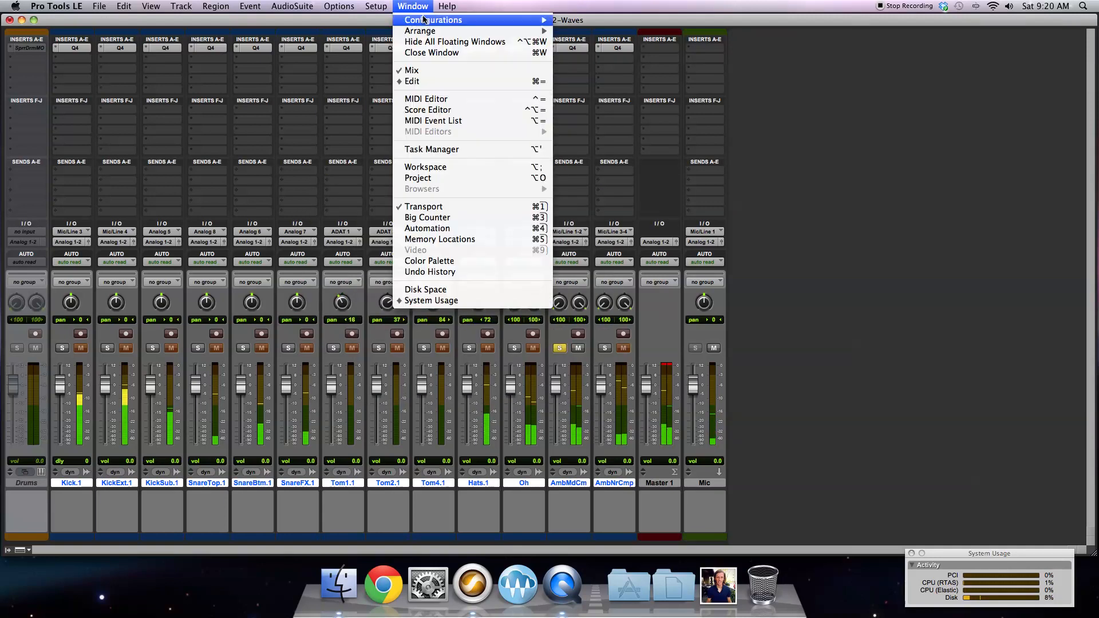
click(426, 80)
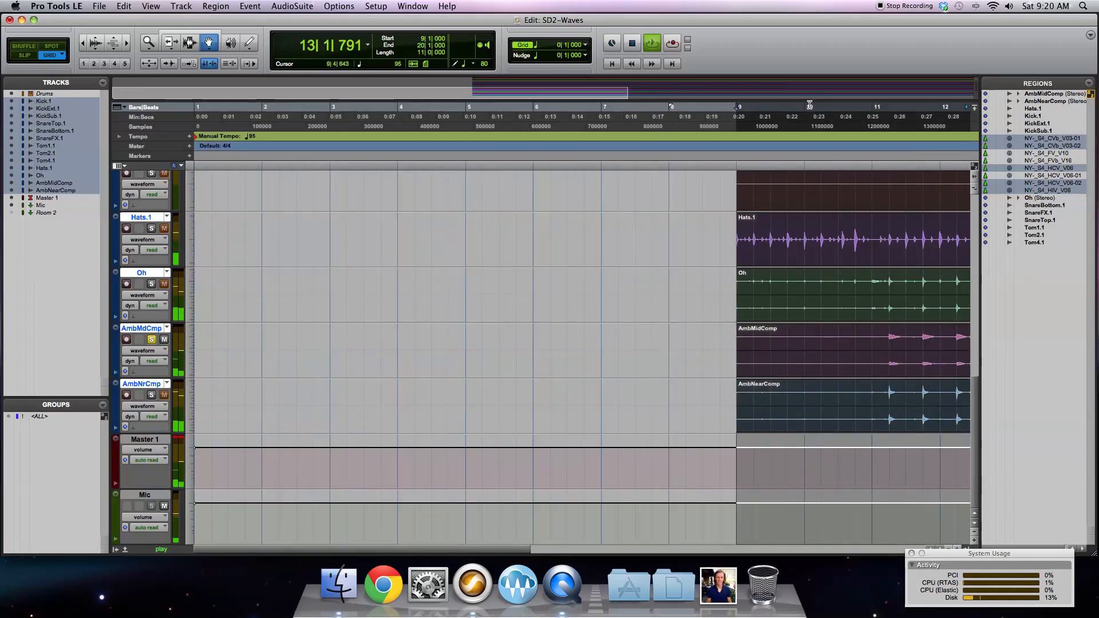
drag(809, 105, 881, 114)
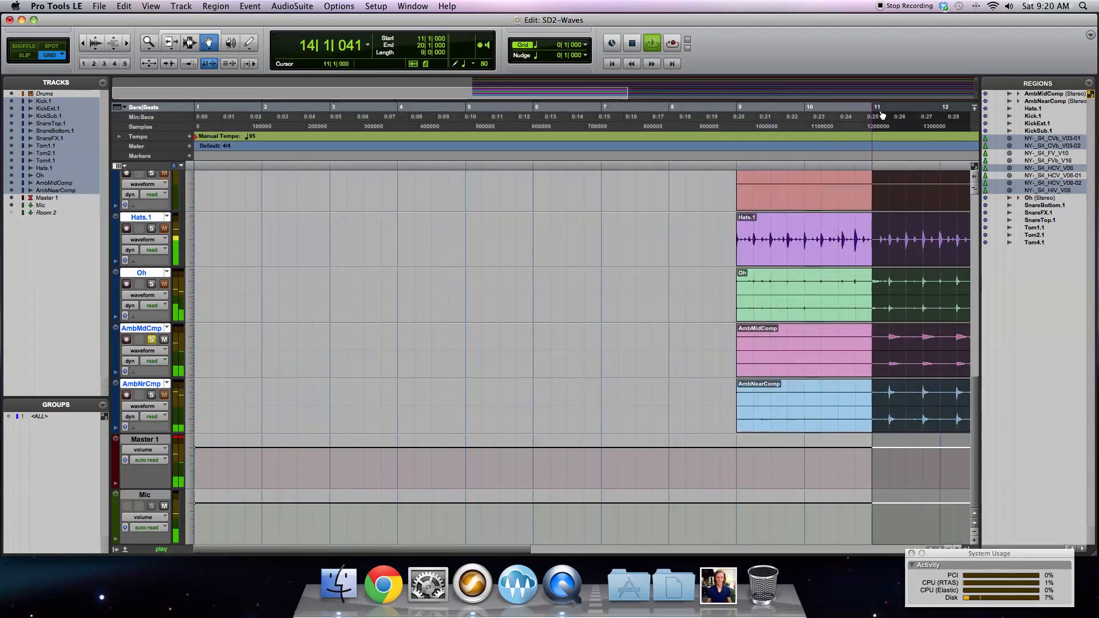
click(409, 6)
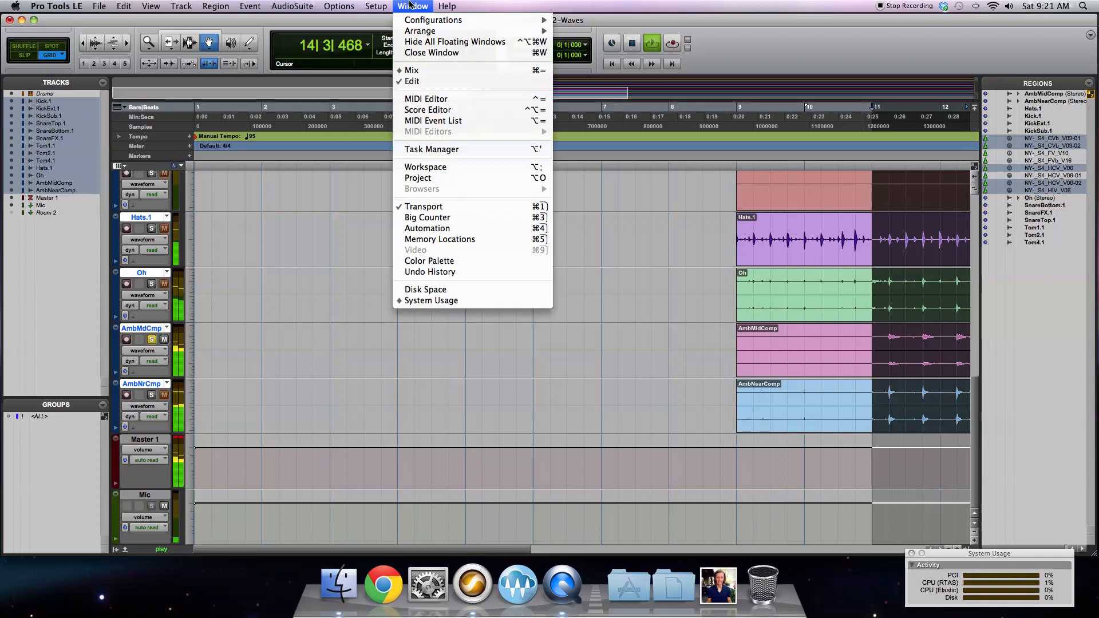
click(426, 72)
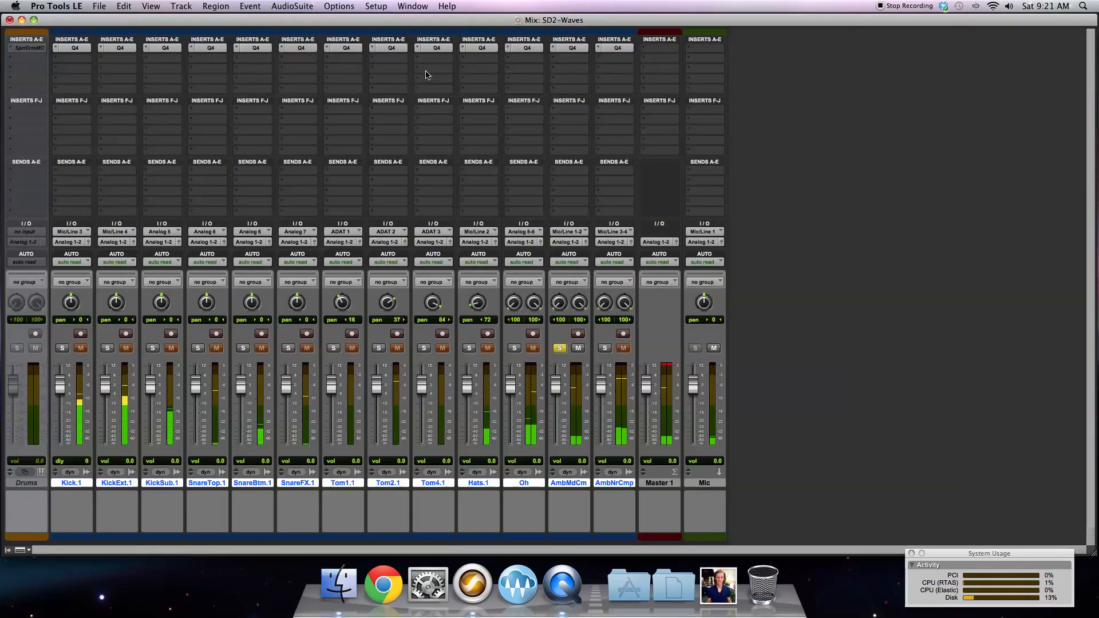
Step: Reopen the AmbMdCm EQ and cut band 1 by about 2.6 dB at 374 Hz and band 2 by 2.9 dB at about 686 Hz
click(572, 48)
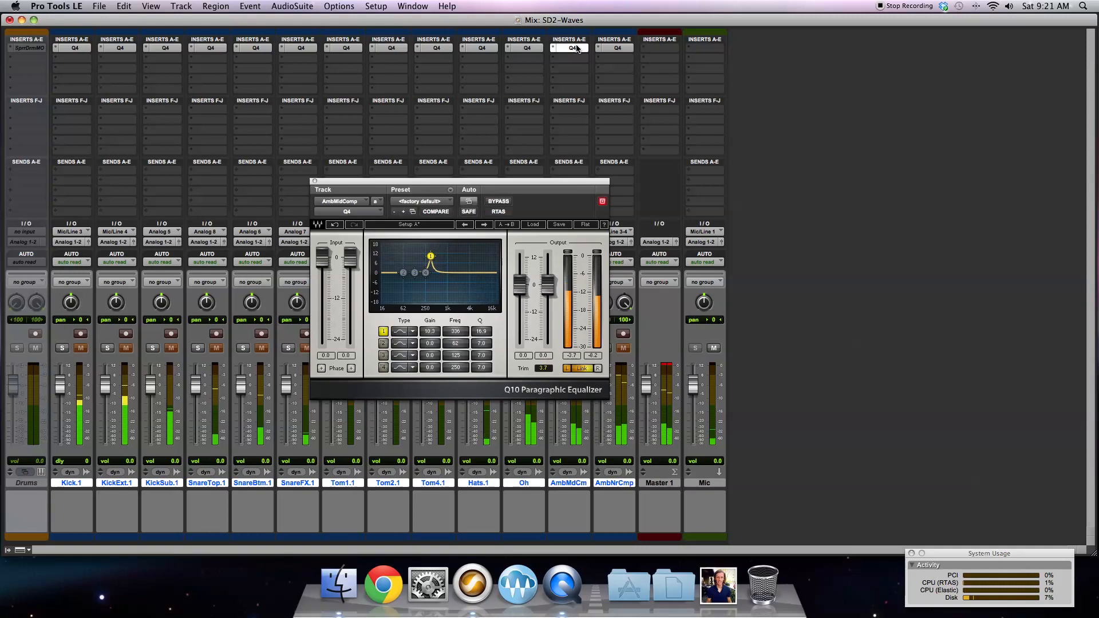
drag(453, 332, 429, 337)
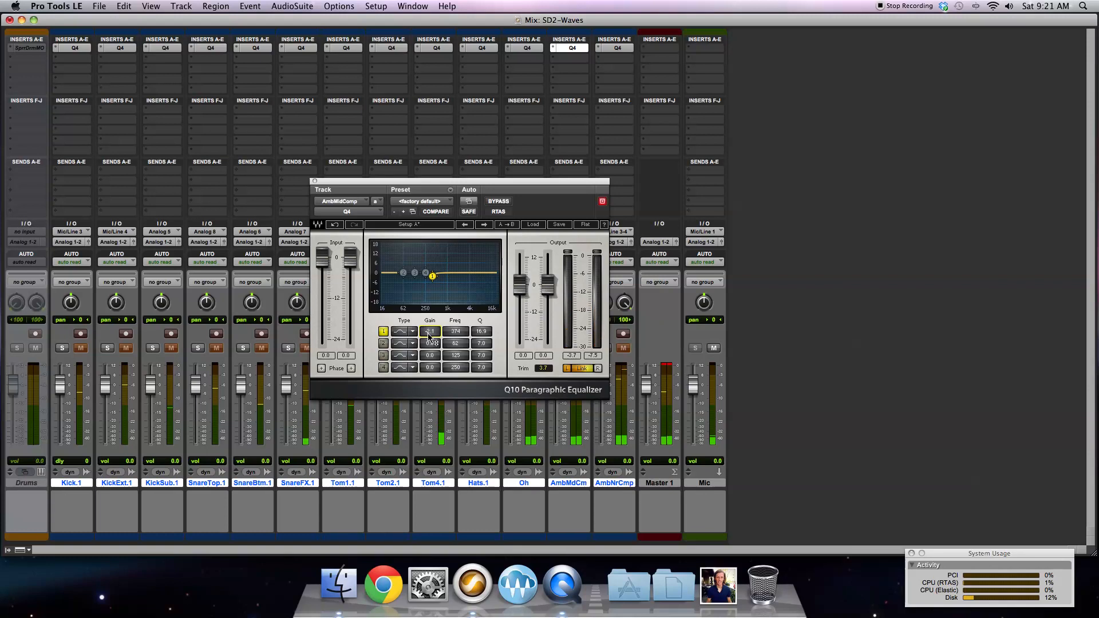
click(384, 344)
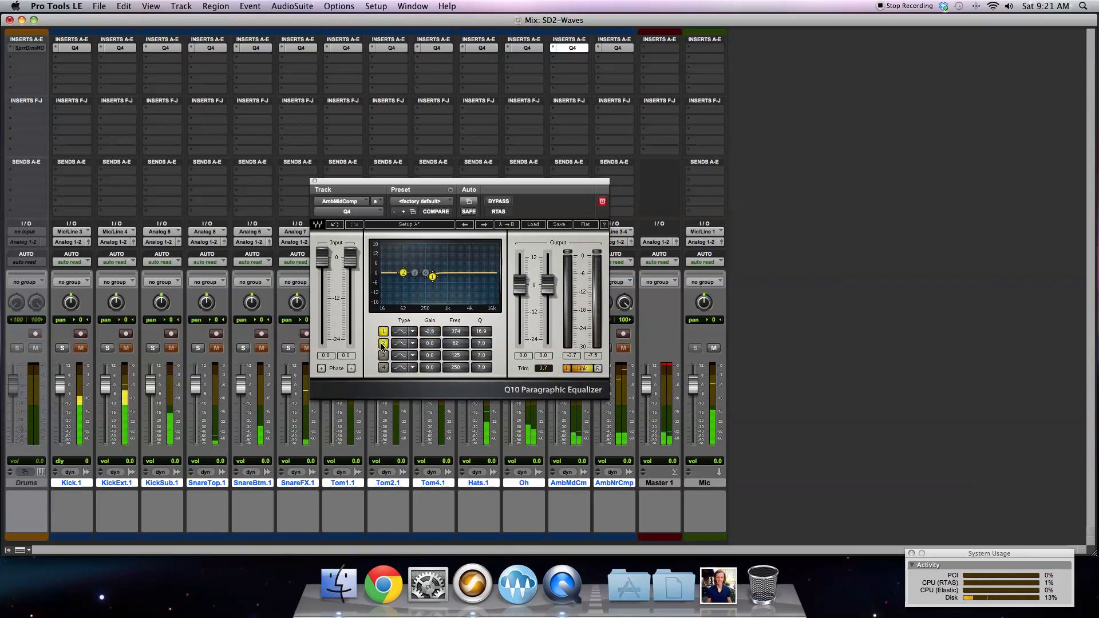
drag(403, 273, 441, 265)
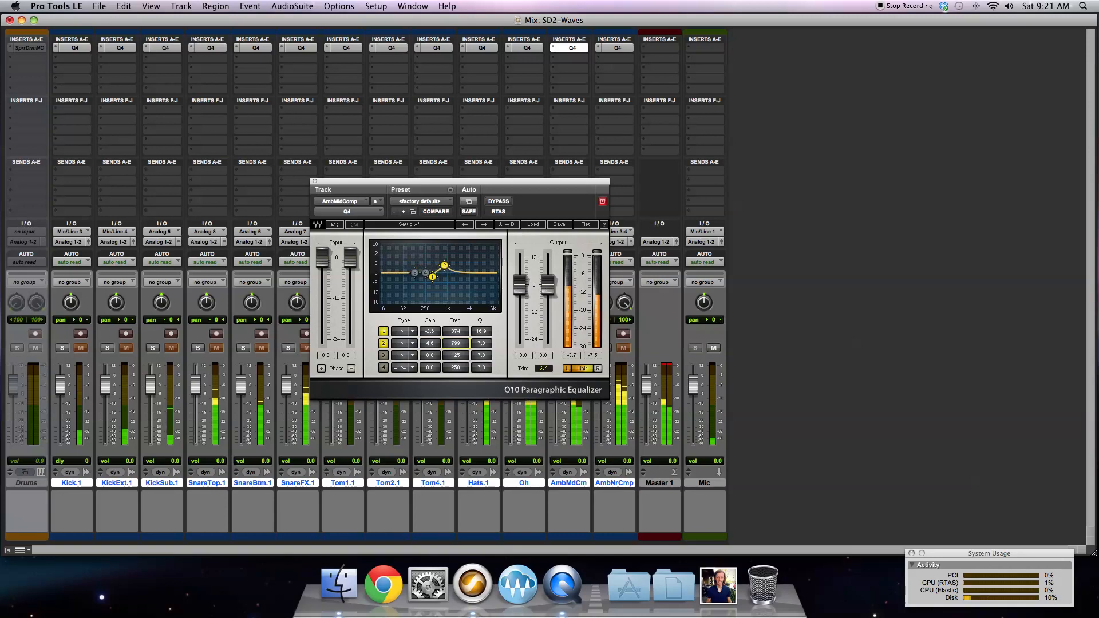
drag(481, 343, 482, 331)
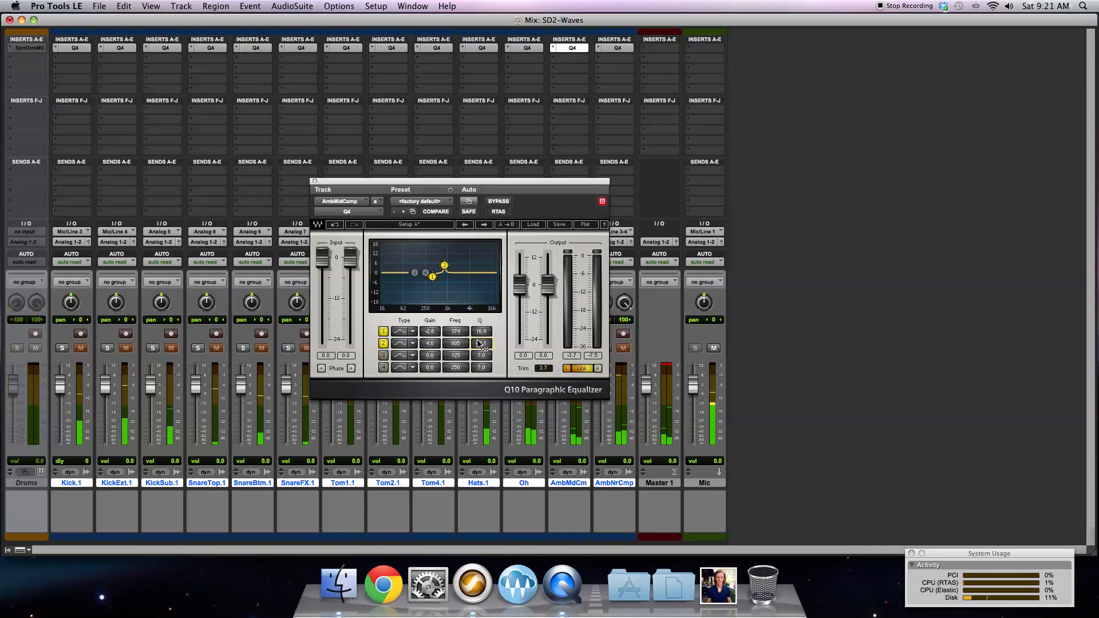
drag(451, 346, 451, 329)
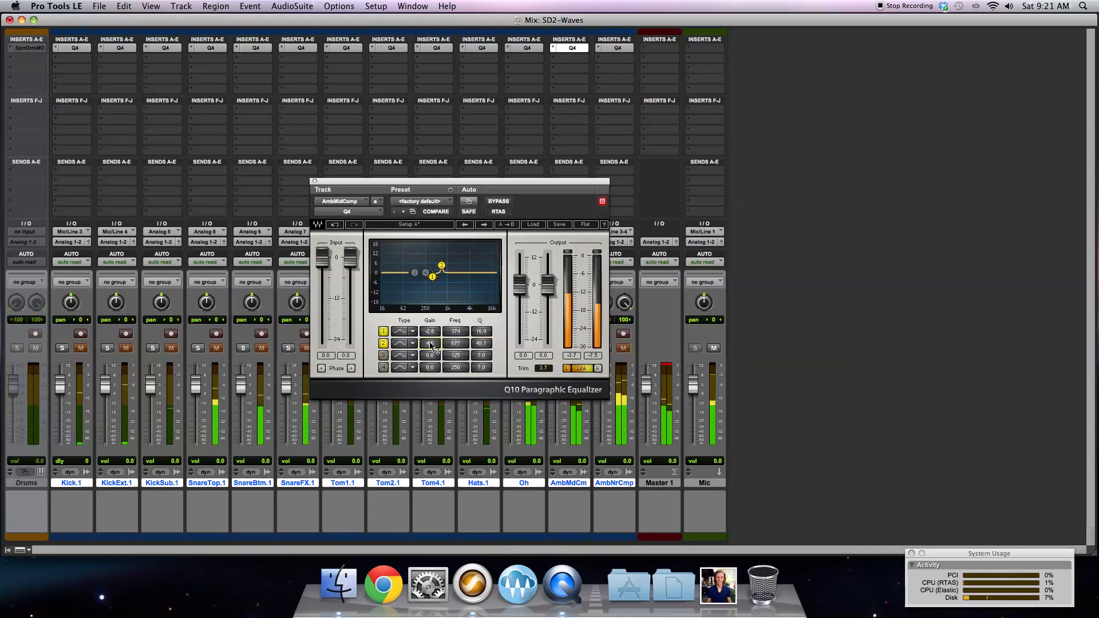
drag(431, 346, 455, 343)
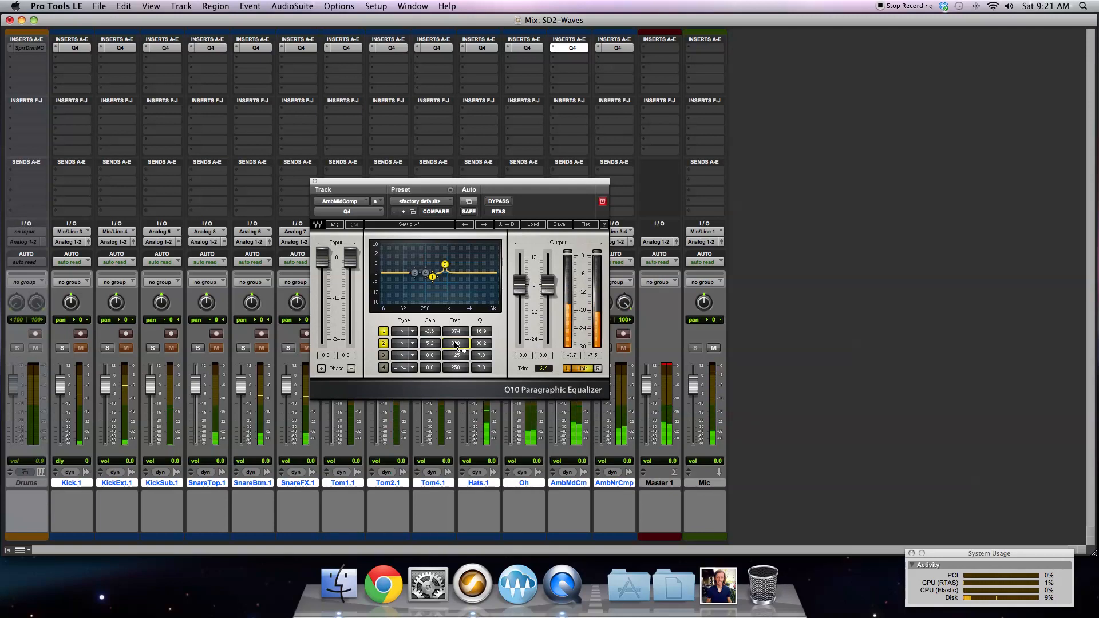
drag(456, 346, 430, 350)
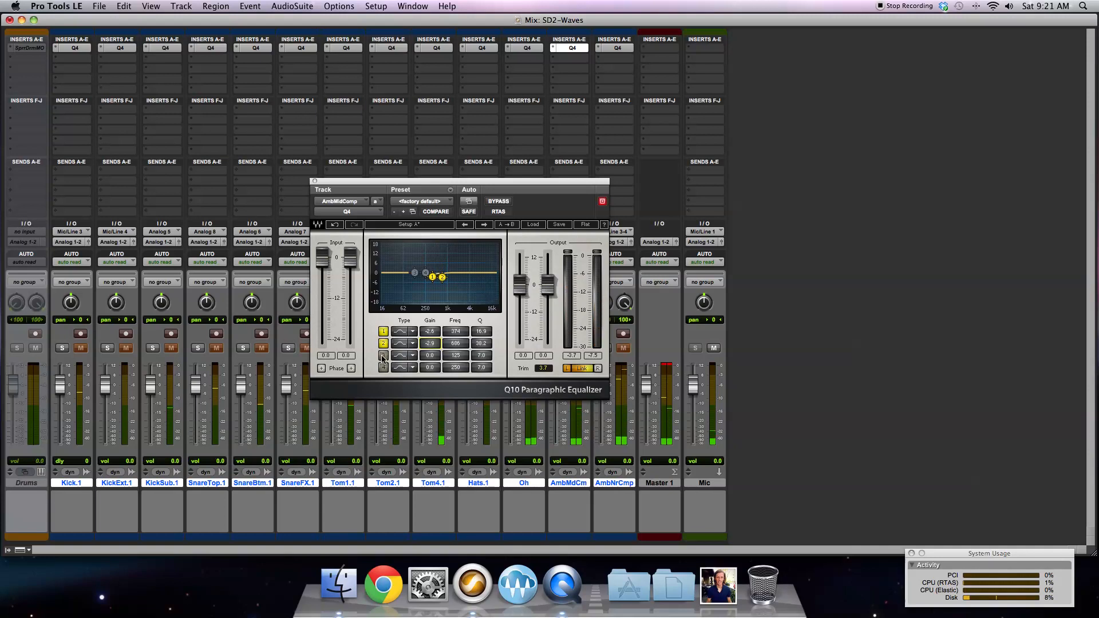
Step: Sweep band 3 of the AmbMdCm EQ with a narrow boost, and cut it by 3.2 dB at about 1260 Hz
drag(437, 357, 484, 355)
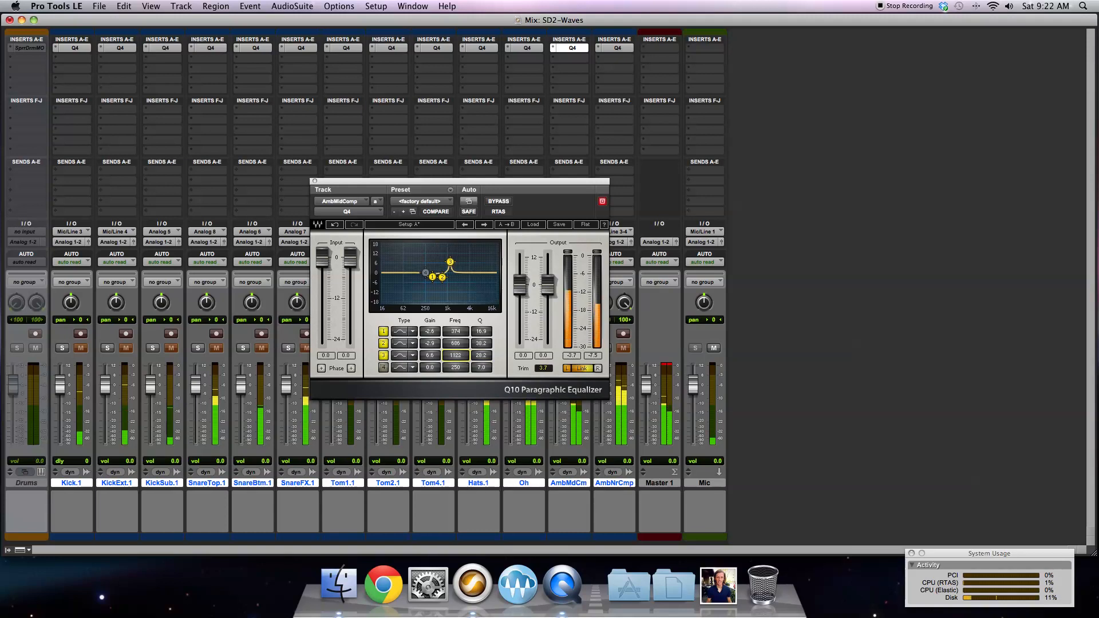
drag(456, 355, 460, 355)
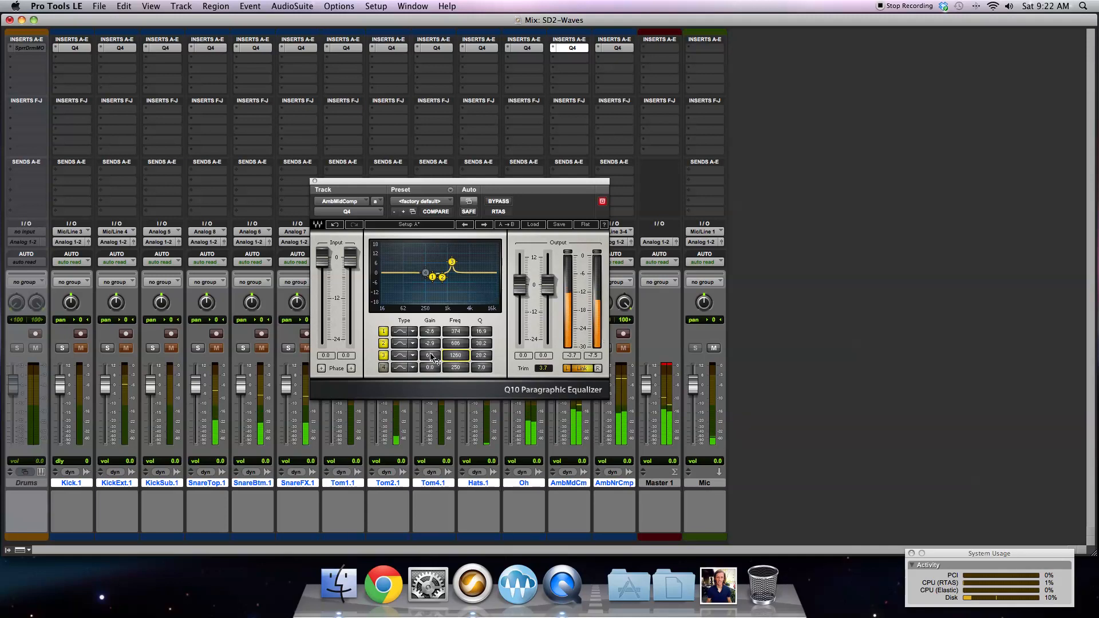
drag(431, 357, 455, 363)
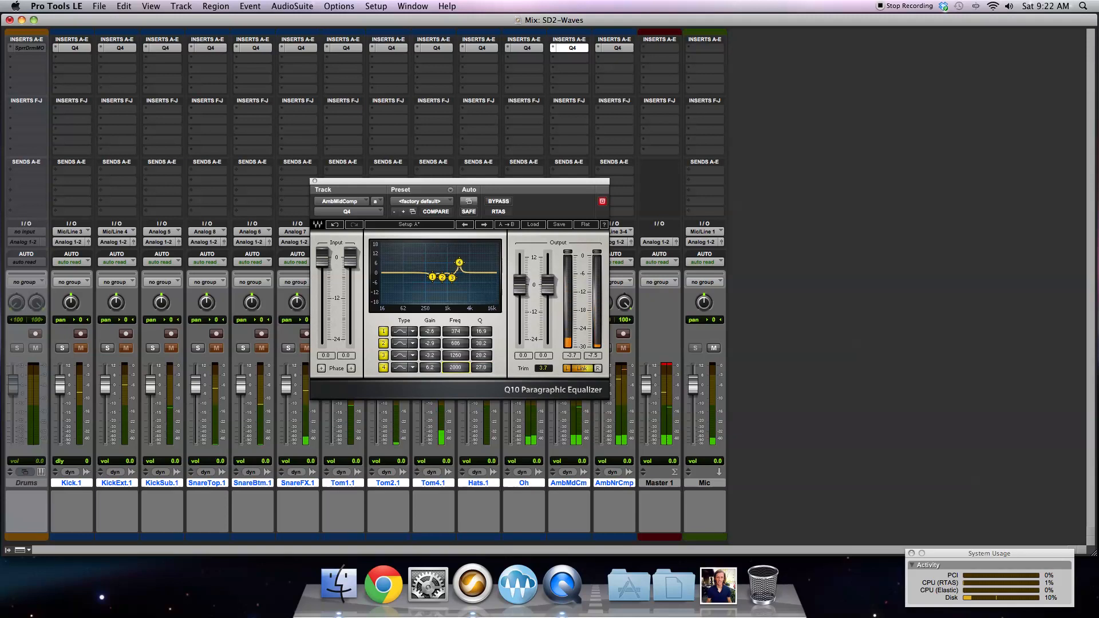
Step: Cut band 4 of the AmbMdCm EQ by 4.1 dB at about 2000 Hz with a wider Q, and close the EQ
drag(429, 367, 430, 363)
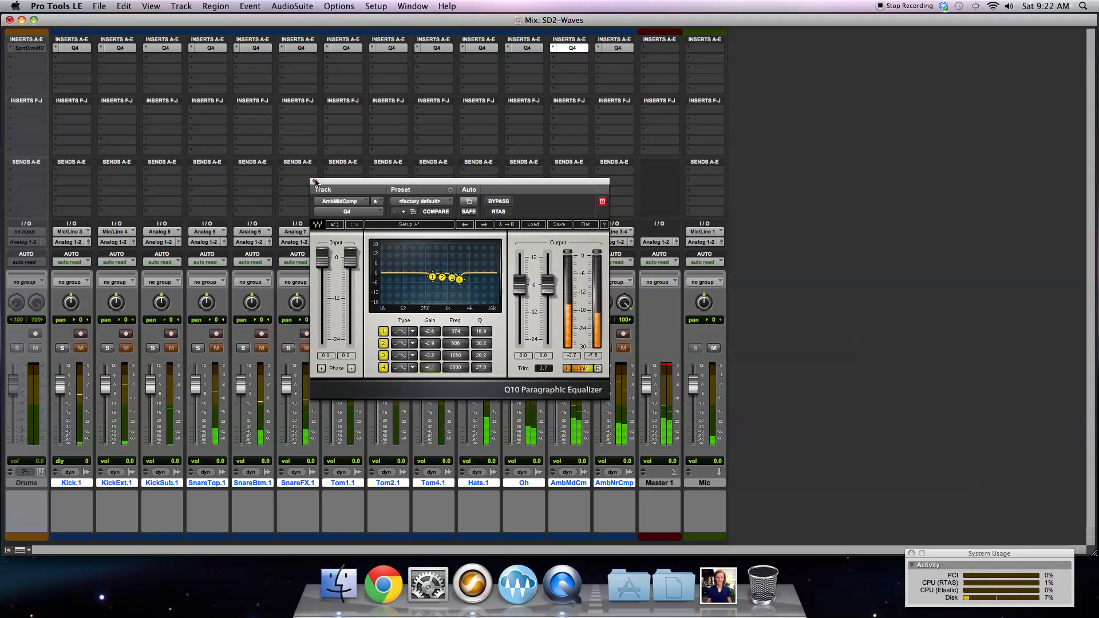
drag(488, 369, 488, 380)
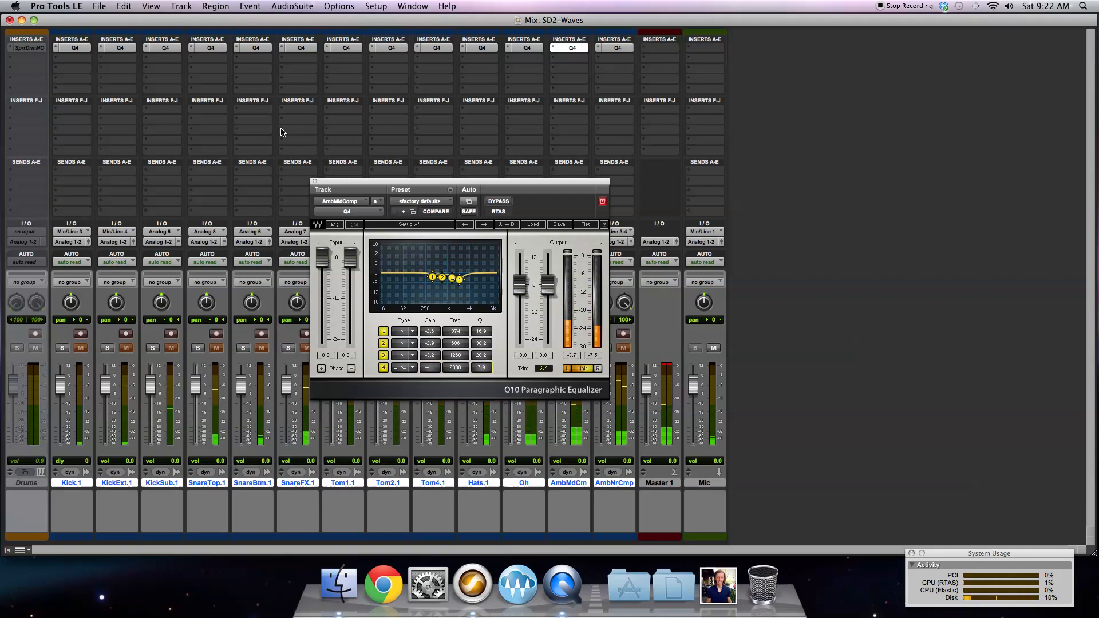
click(315, 181)
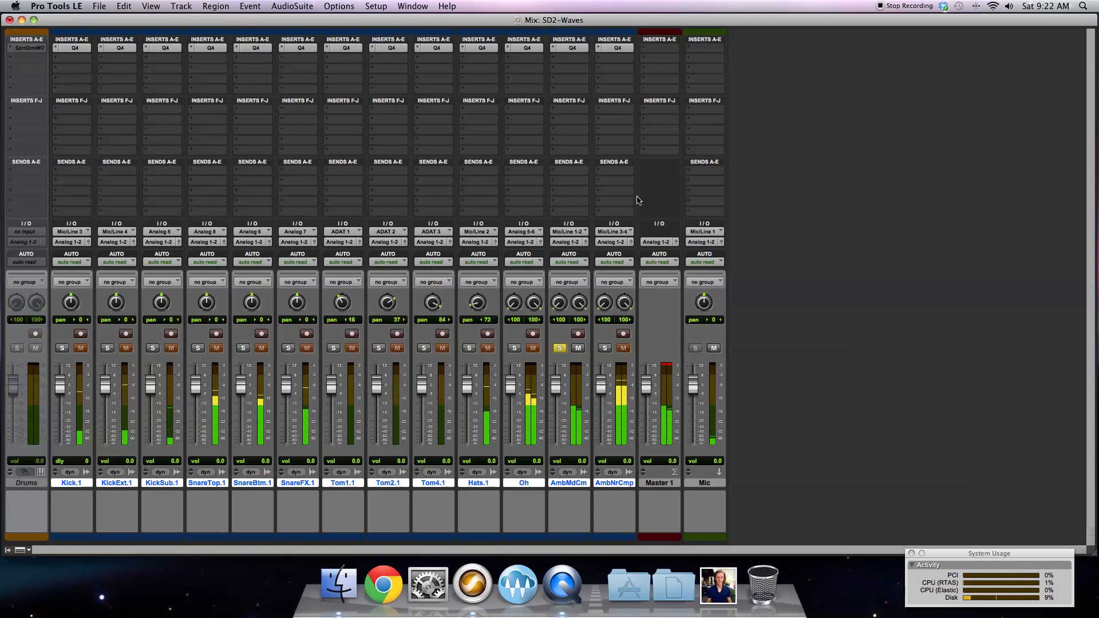
Step: Solo AmbNrCmp instead of AmbMdCm, open its Q4 EQ and cut band 1 by about 5.6 dB at 372 Hz
click(604, 348)
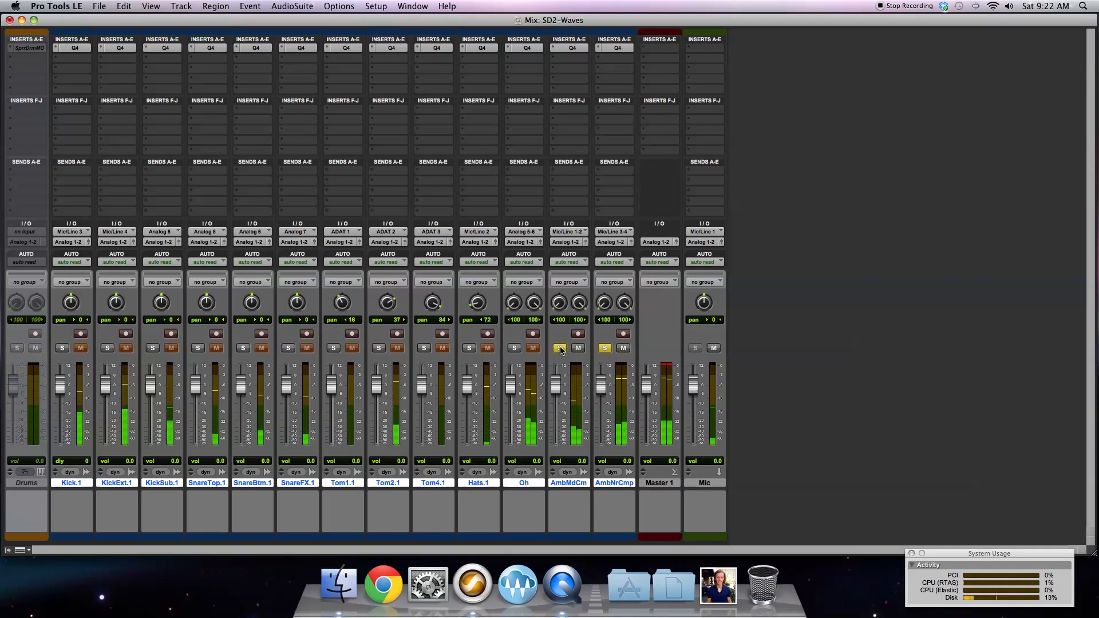
click(618, 49)
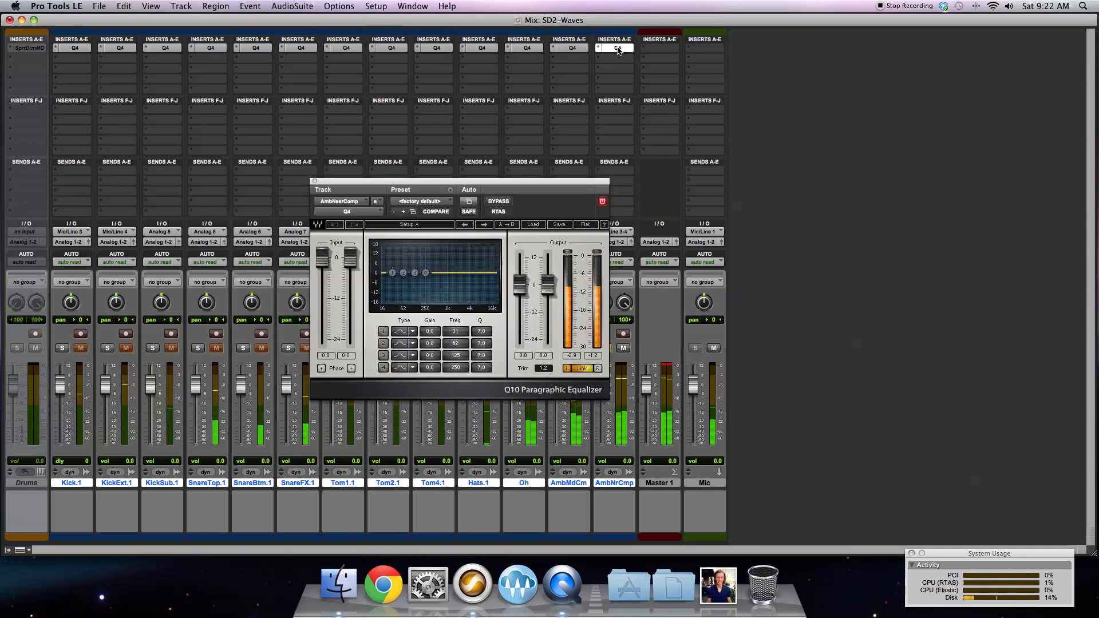
click(386, 331)
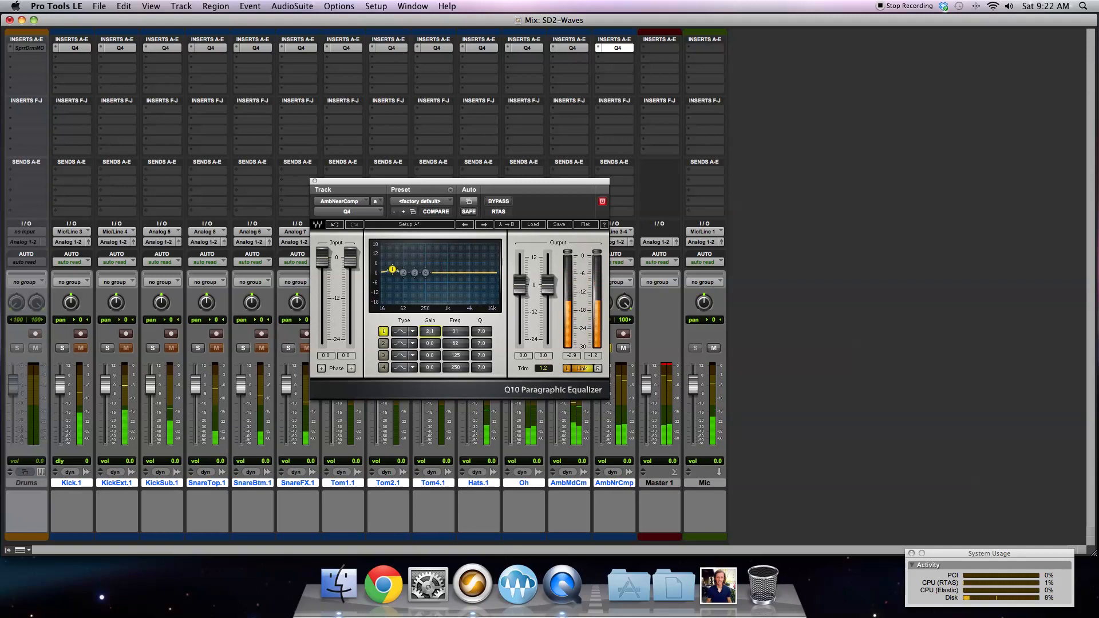
drag(430, 331, 456, 331)
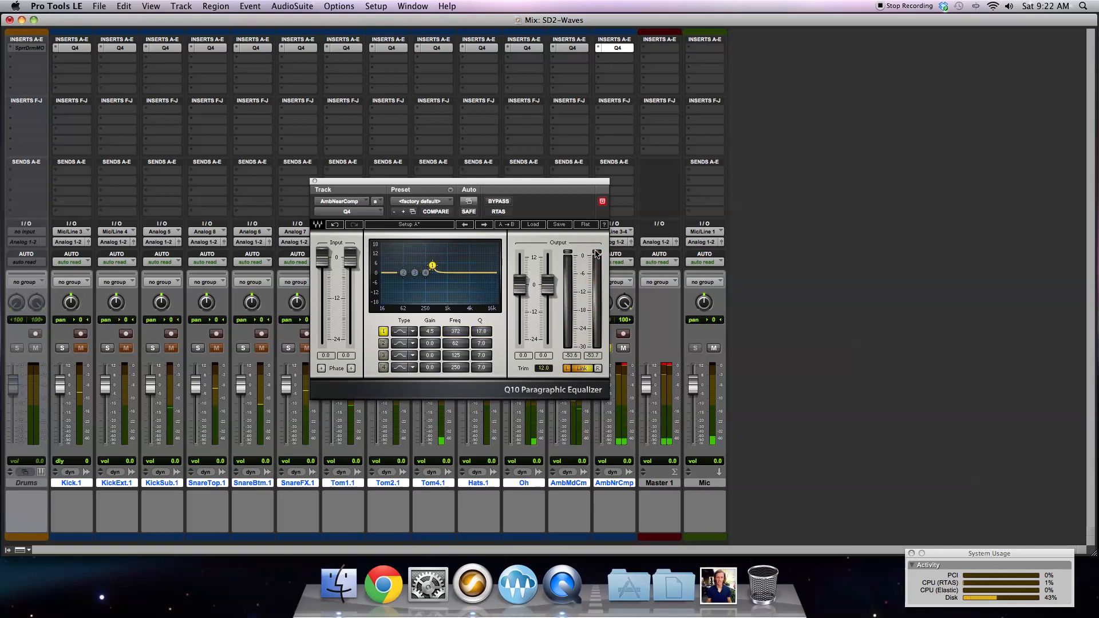
drag(429, 332, 430, 326)
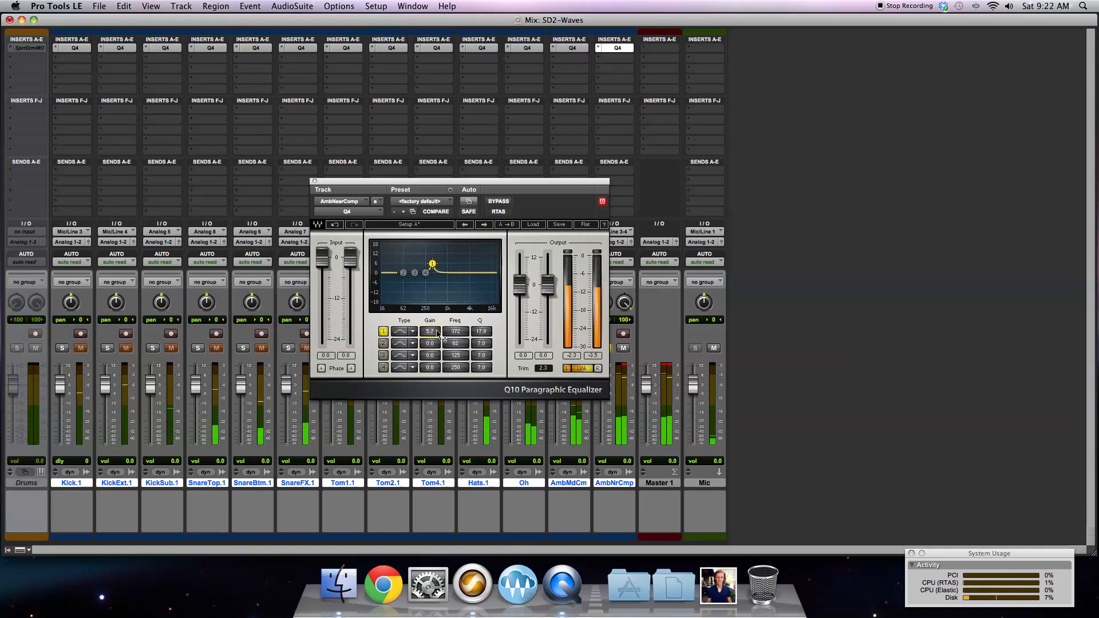
drag(430, 331, 429, 342)
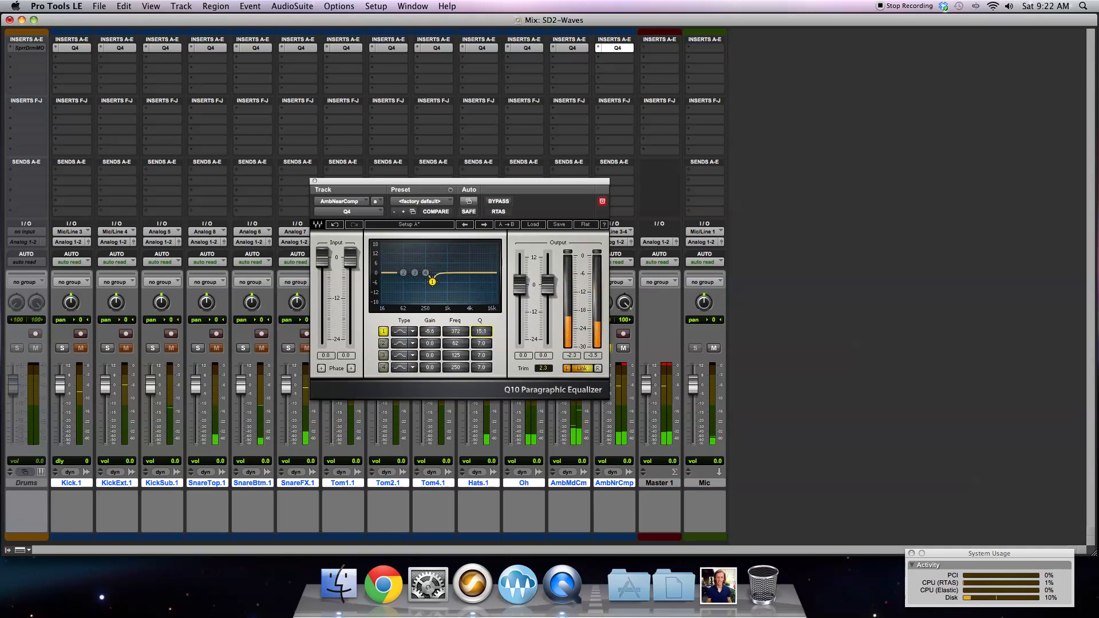
Step: On the AmbNrCmp EQ, cut band 2 by 4.4 dB at 625 Hz and band 3 by about 5.3 dB at 1278 Hz
mouse_move(429, 355)
mouse_down()
mouse_move(455, 325)
mouse_move(481, 331)
mouse_move(442, 352)
mouse_up()
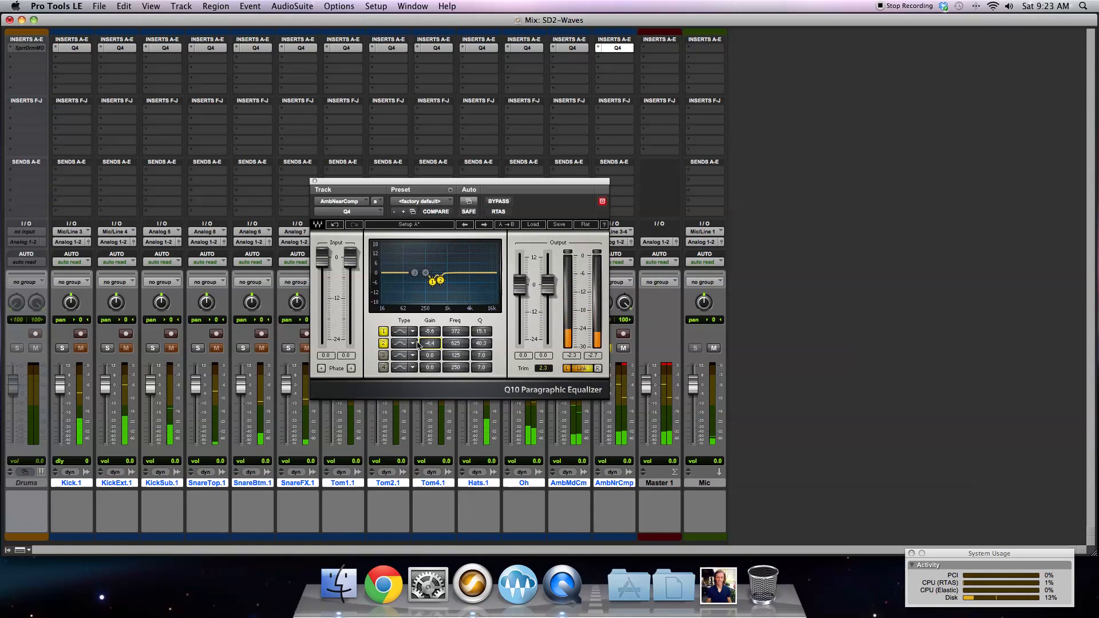
click(384, 355)
drag(426, 356, 458, 354)
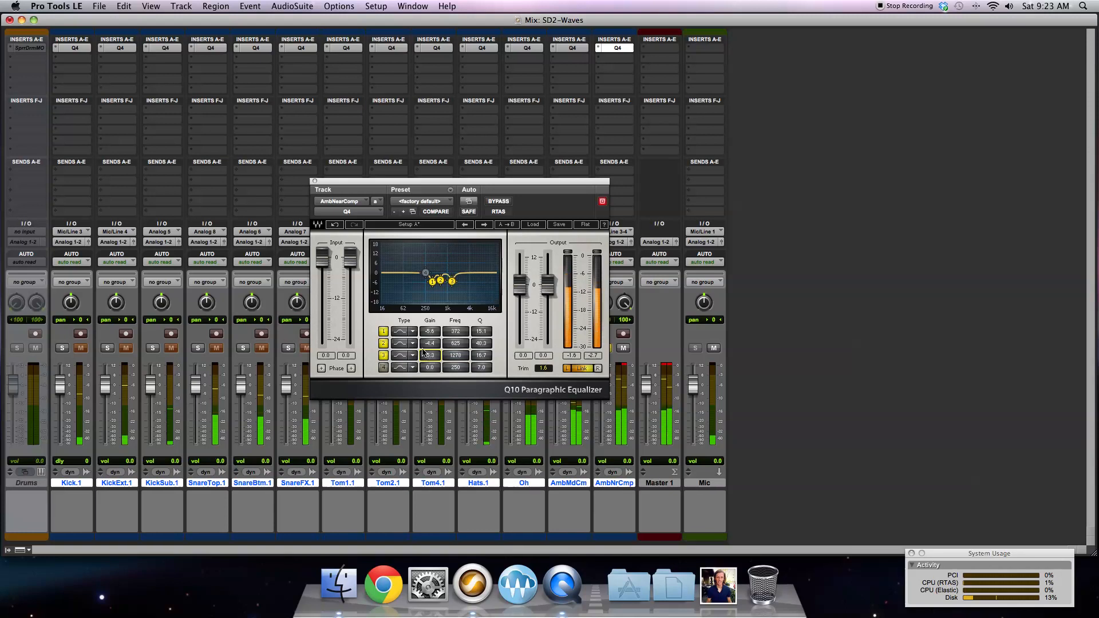
Step: Sweep band 4 of the AmbNrCmp EQ with a narrow boost, cut it by about 5.6 dB at 2327 Hz with a wider Q, and close the EQ
drag(430, 368, 455, 369)
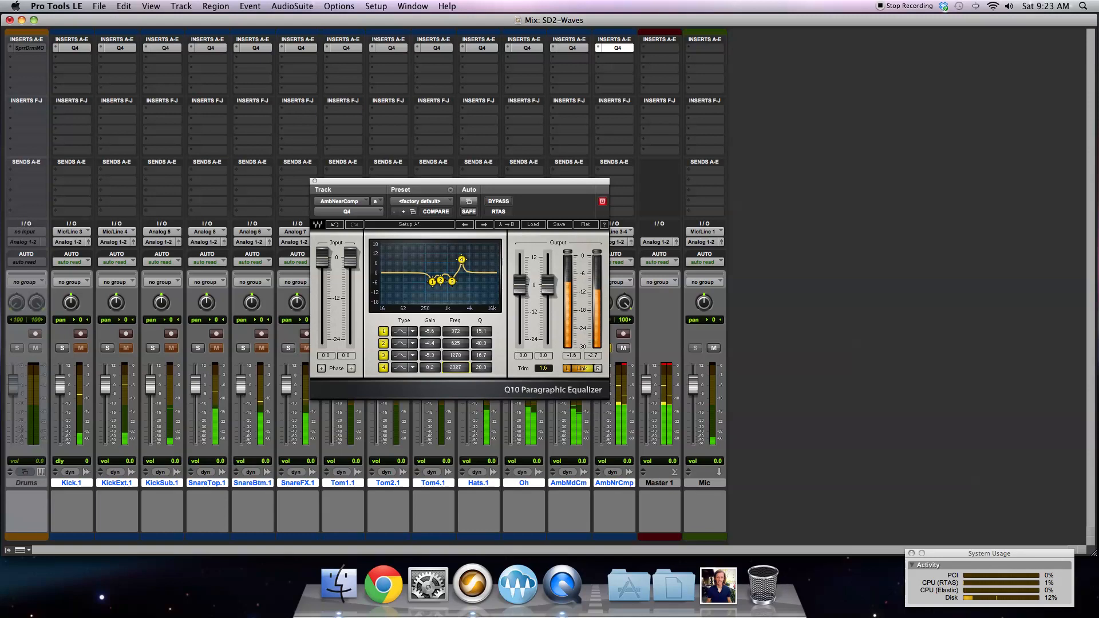
drag(431, 367, 485, 373)
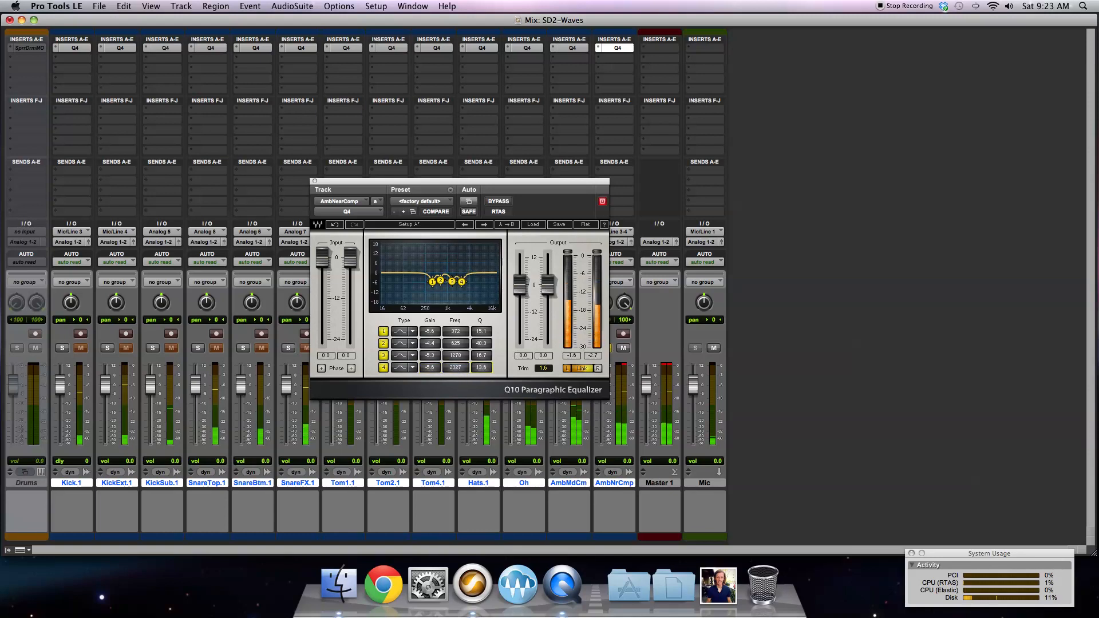
click(314, 179)
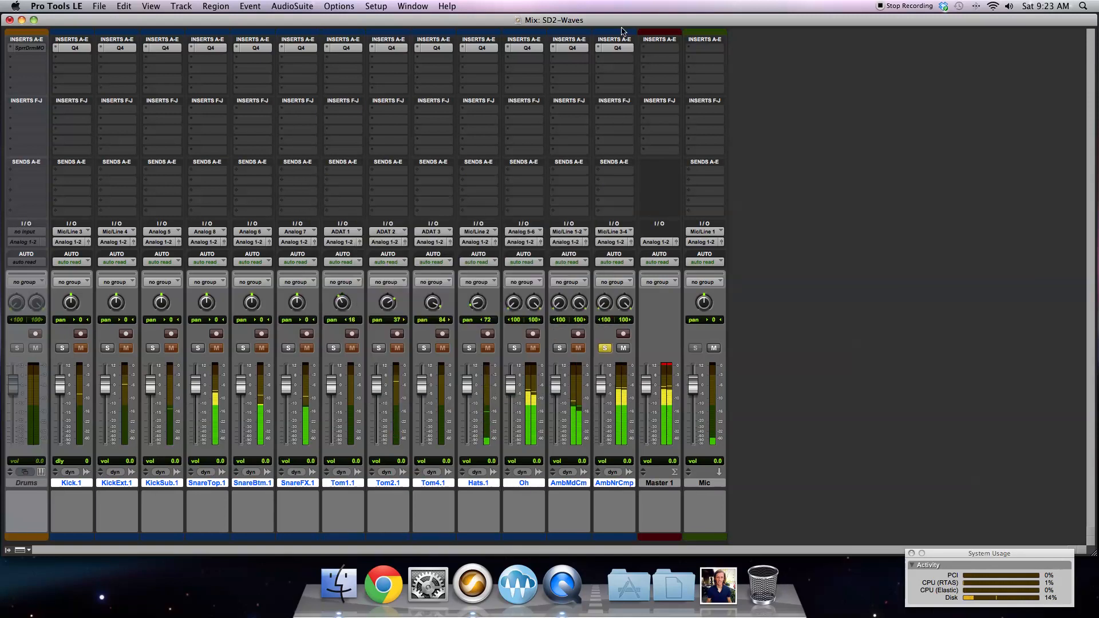
Step: Reopen the AmbNrCmp EQ, sweep the band 1 cut and settle it at about 399 Hz, and close the EQ
click(617, 48)
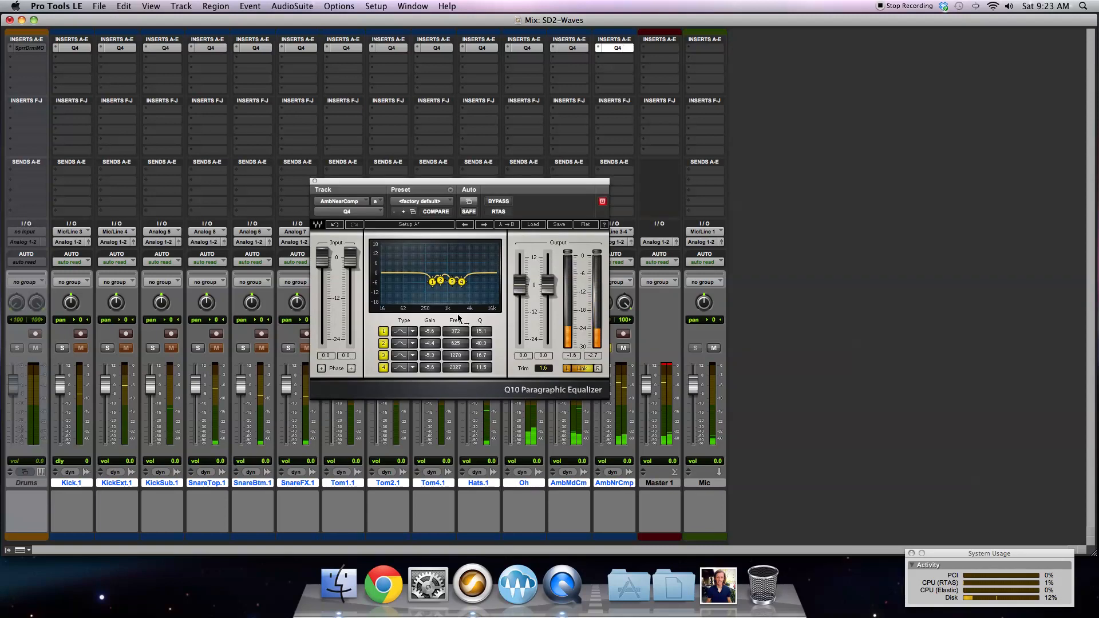
drag(455, 331, 441, 331)
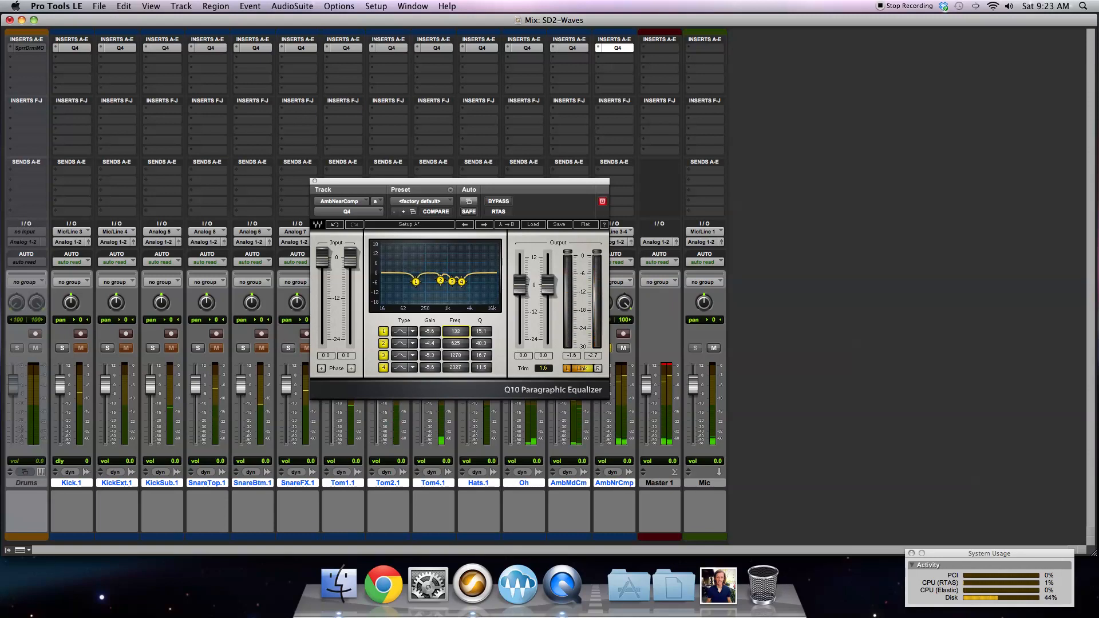
drag(457, 330, 470, 330)
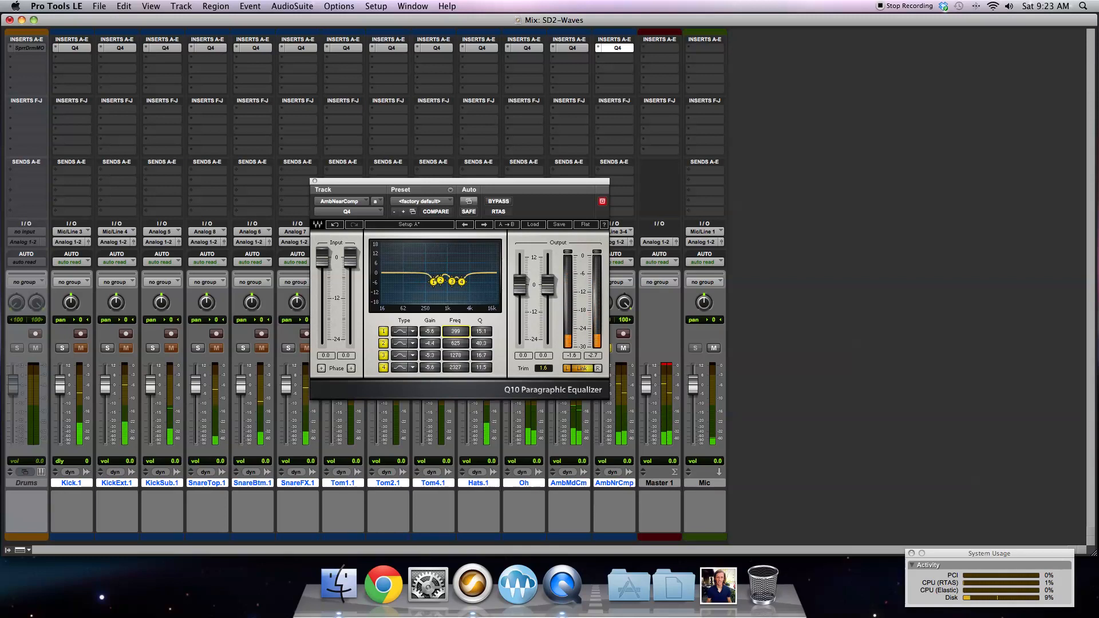
click(313, 181)
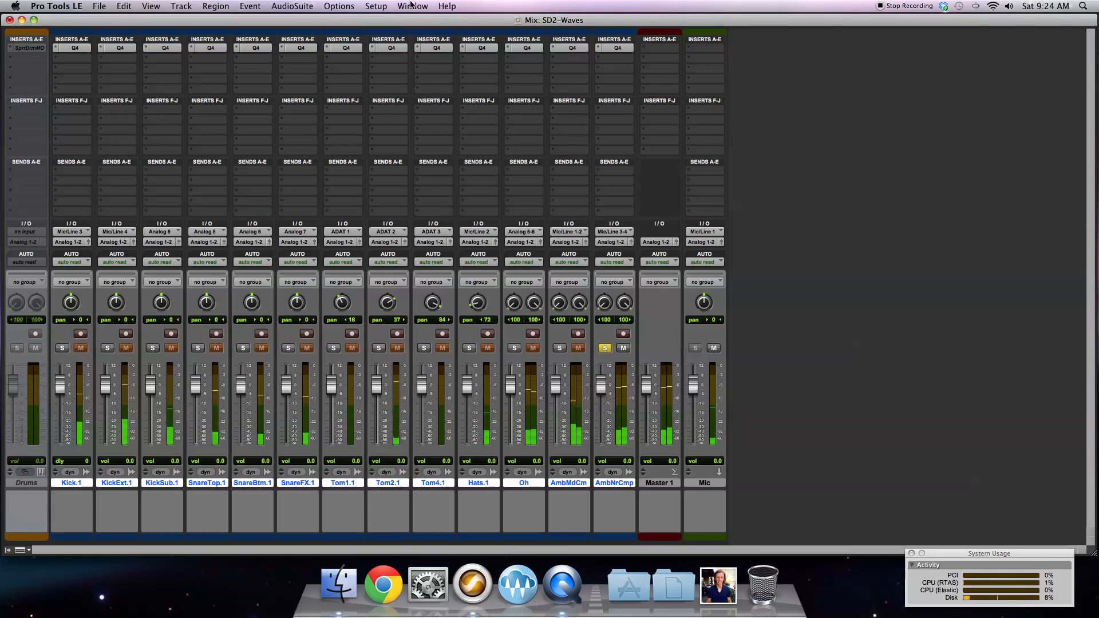
Step: Switch to the Edit window, select the tom fill from 18|1|000 to 19|3|000 and loop its playback
click(410, 4)
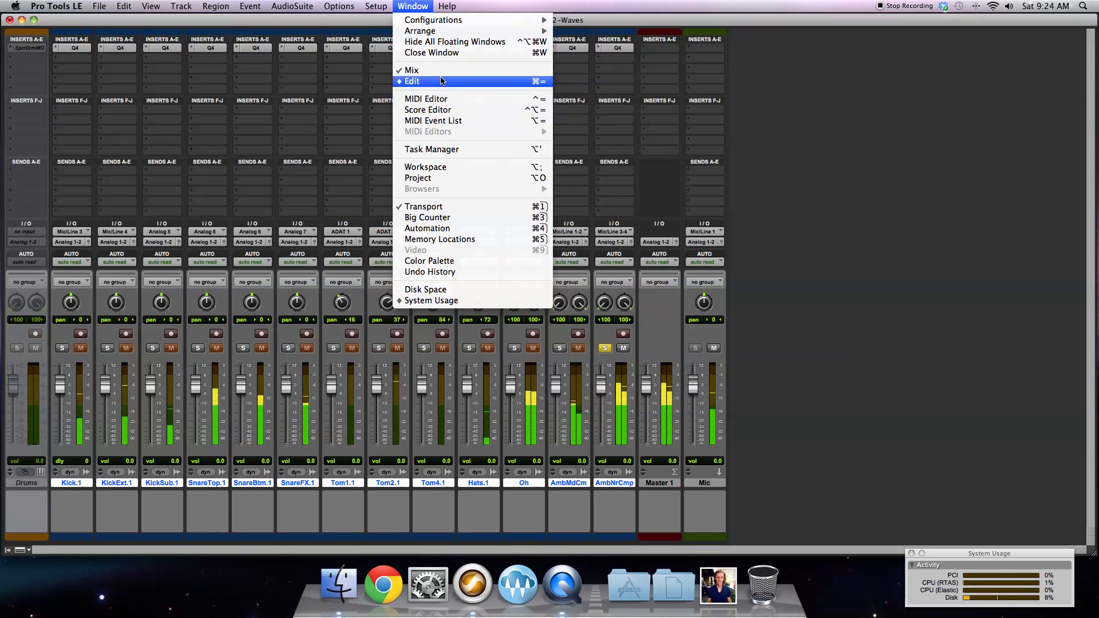
click(441, 81)
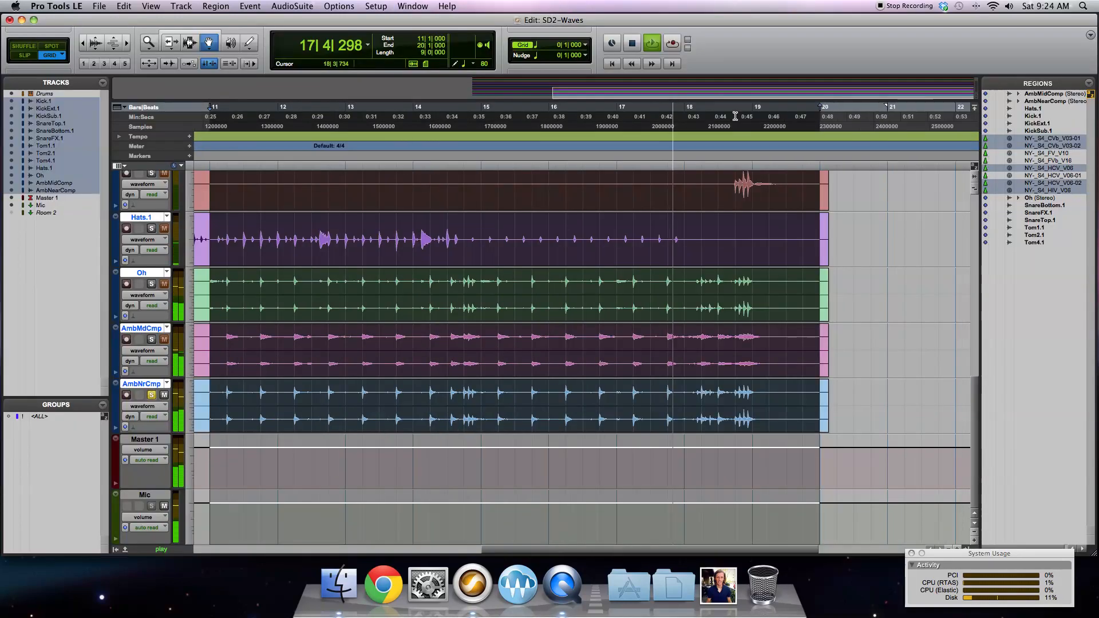
scroll(747, 221, up, 5)
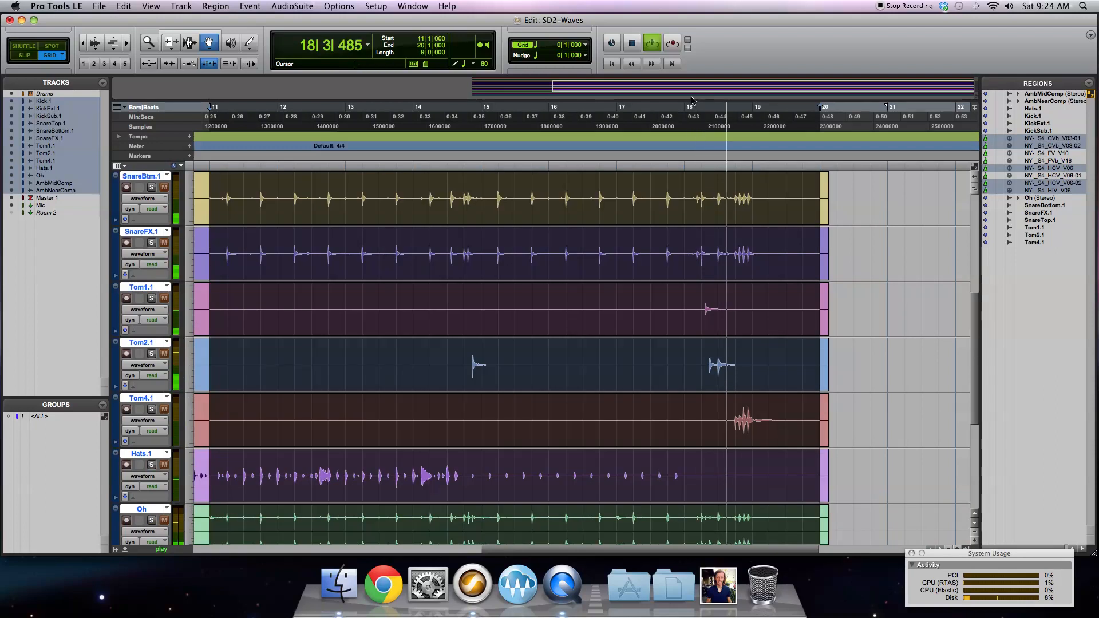
drag(685, 117, 779, 120)
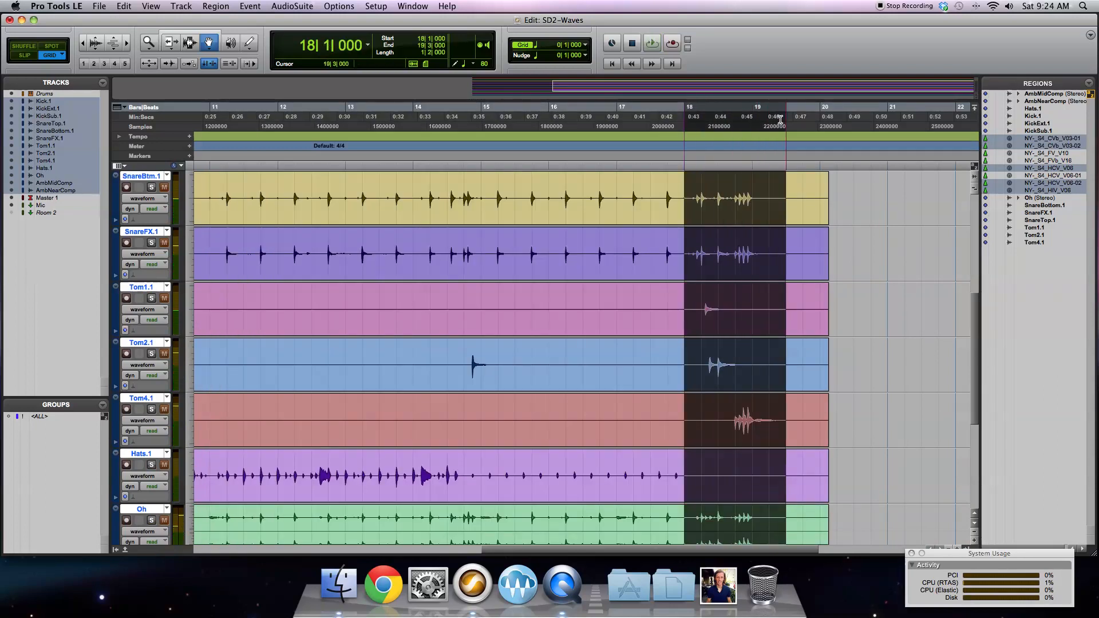
key(space)
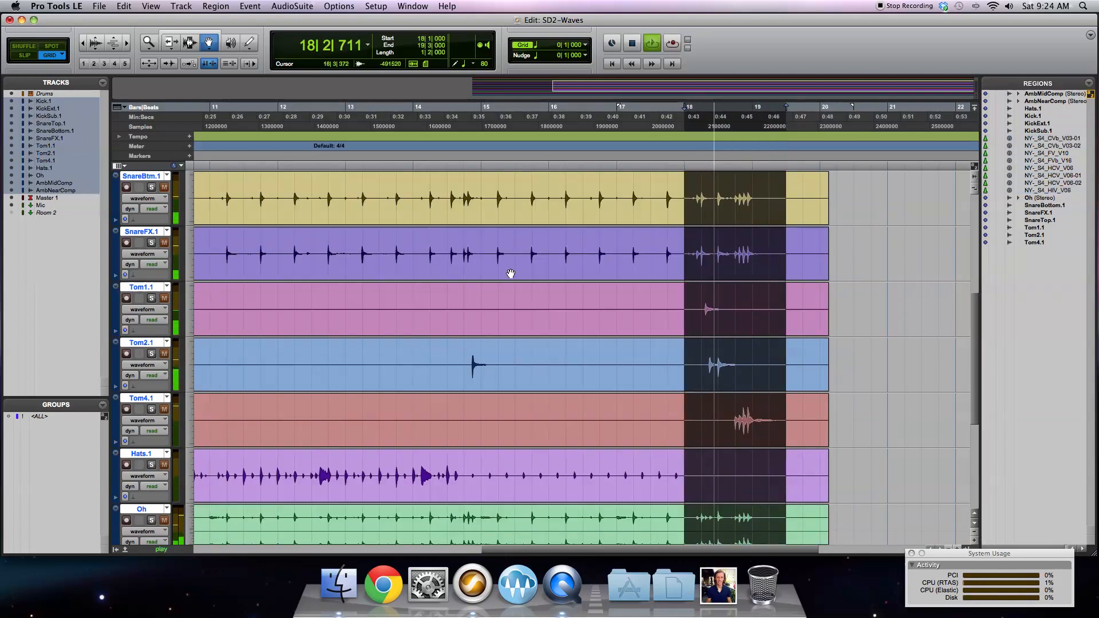
Step: Solo Tom1.1 instead of AmbNrCmp and return to the Mix window
click(151, 298)
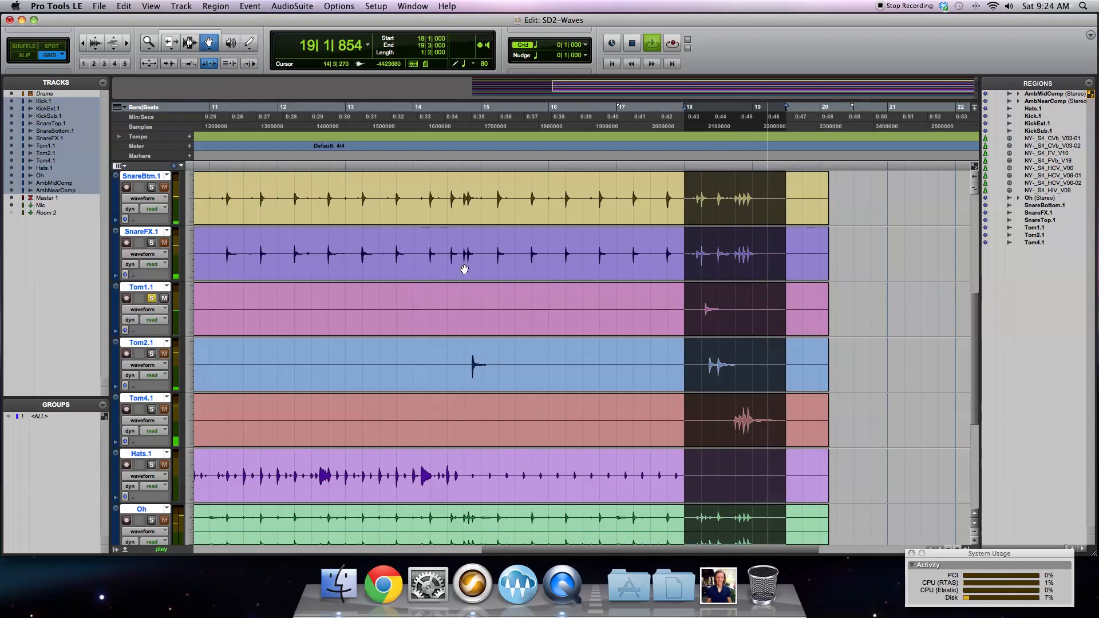
scroll(475, 267, down, 5)
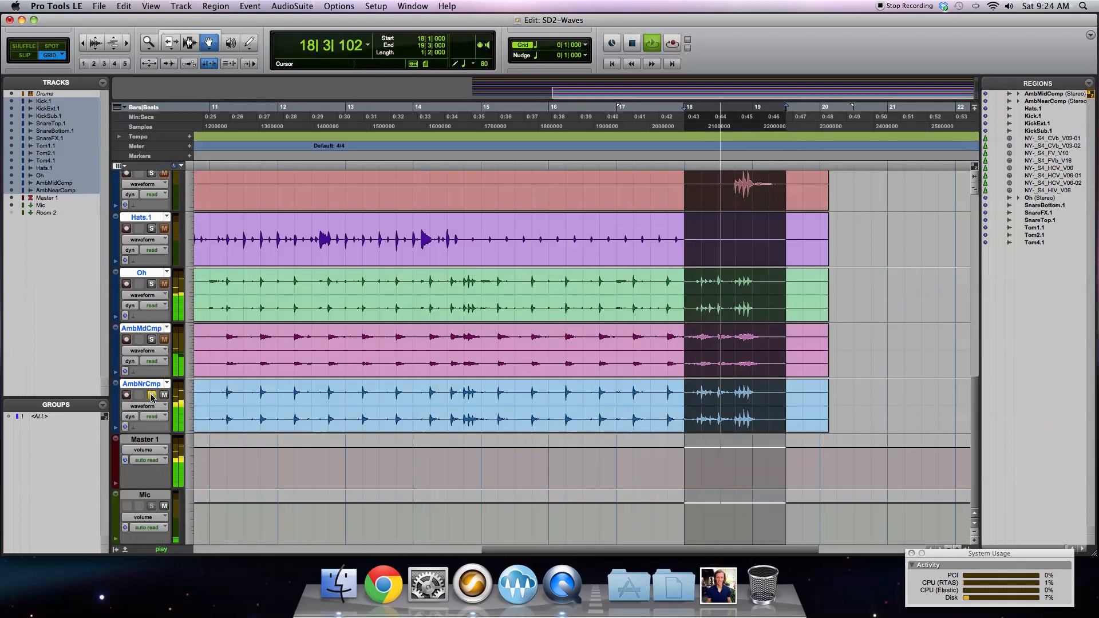
click(413, 6)
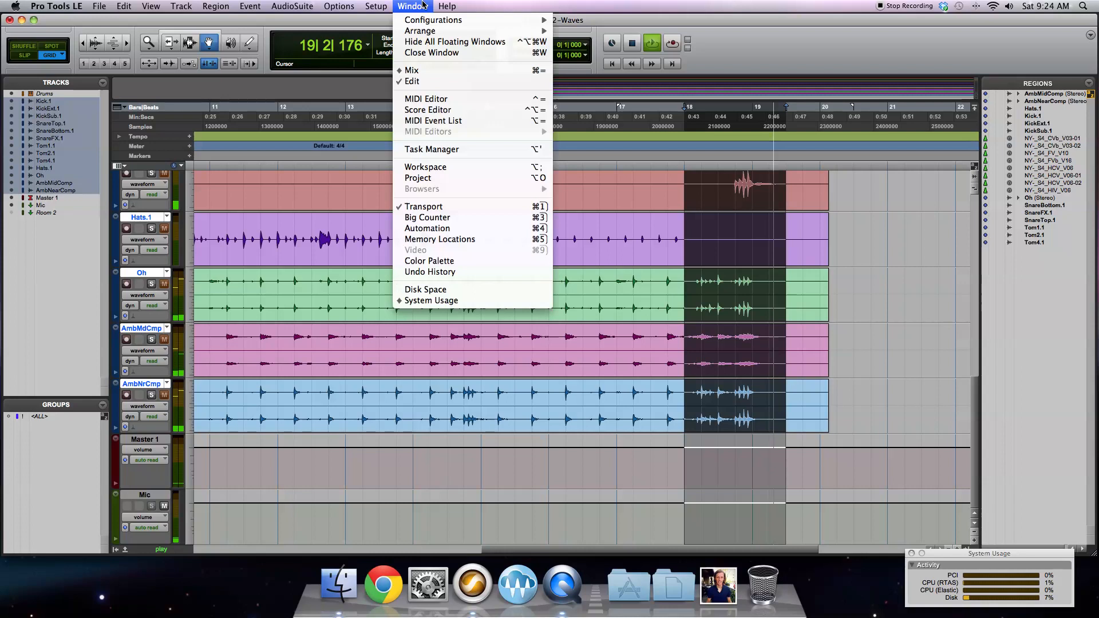
click(433, 74)
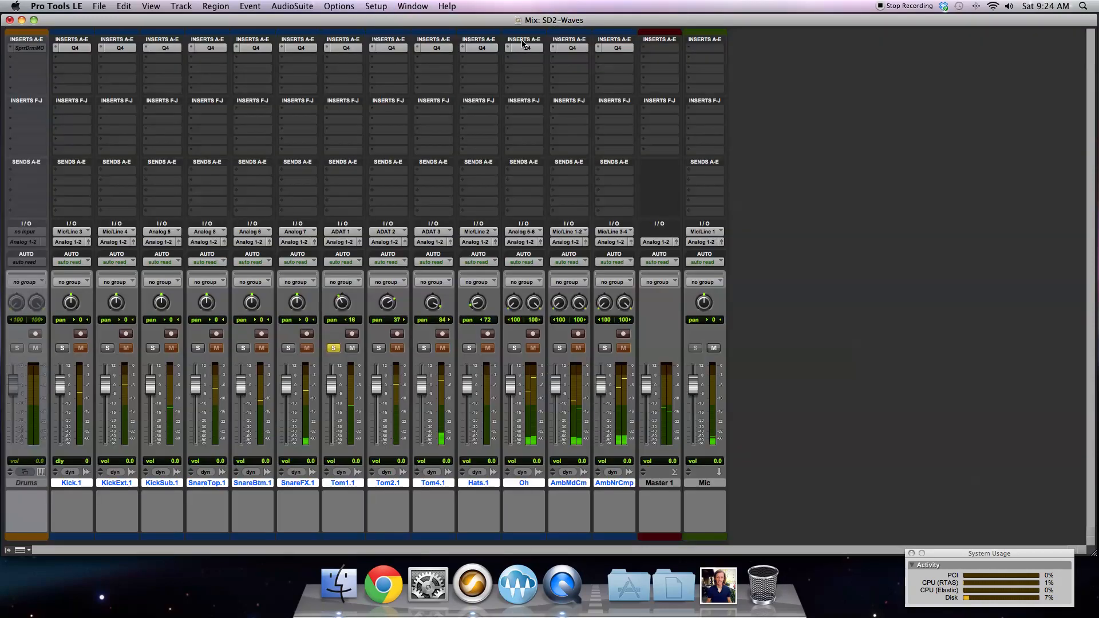
Step: Open the Q4 EQ on Tom1.1, sweep band 1 with a narrow boost, and cut it by 7.2 dB at 455 Hz
click(346, 48)
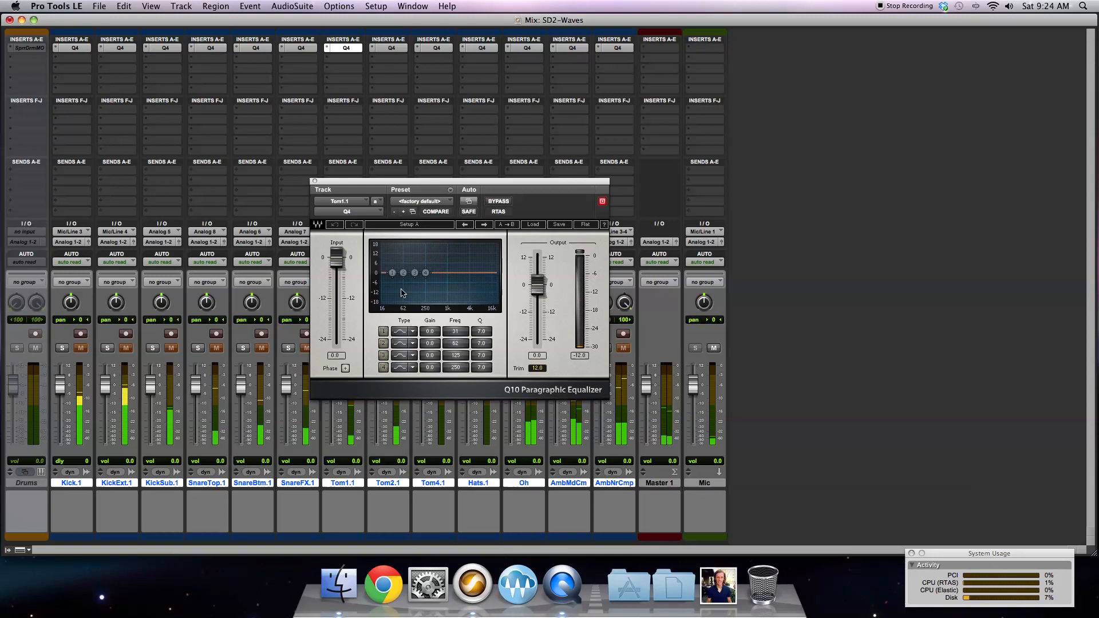
click(385, 331)
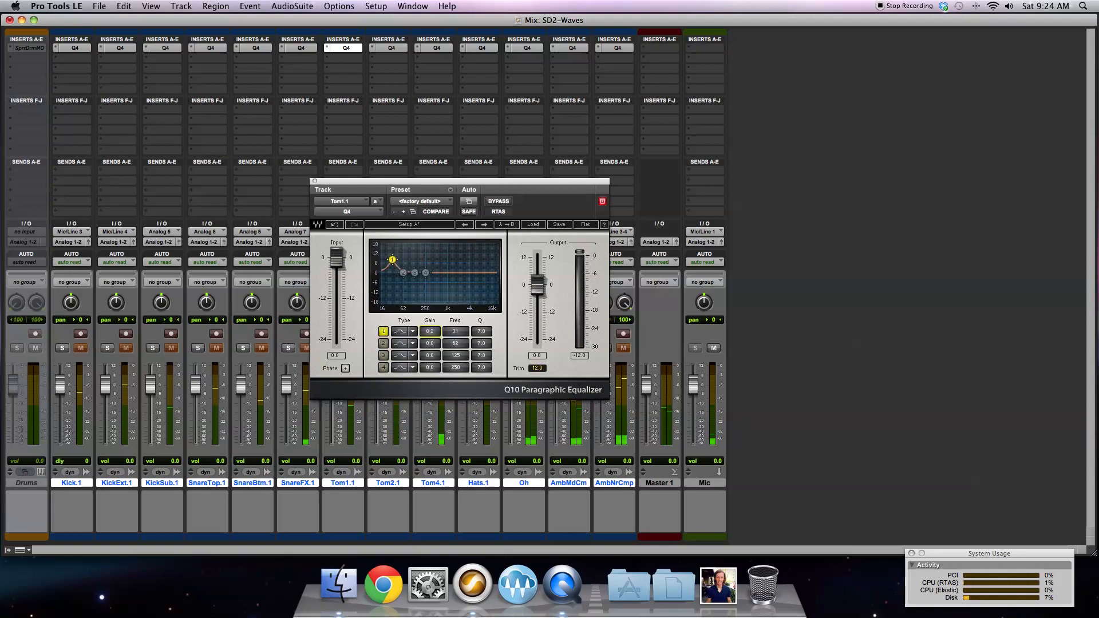
mouse_move(456, 334)
mouse_down()
mouse_move(495, 333)
mouse_move(434, 332)
mouse_move(458, 333)
mouse_up()
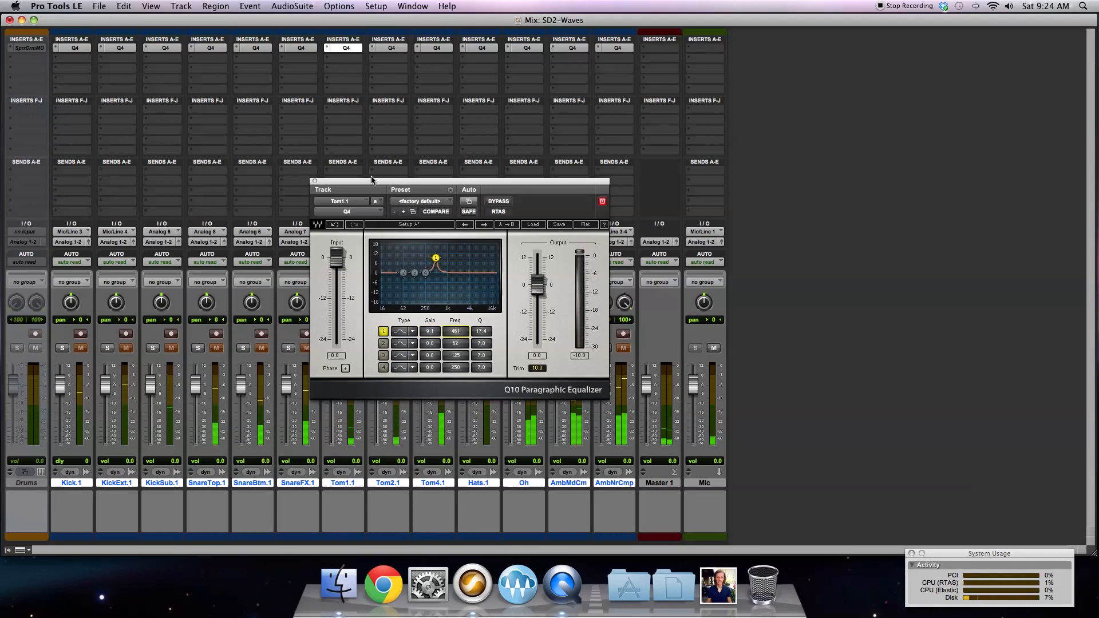
drag(365, 183, 520, 183)
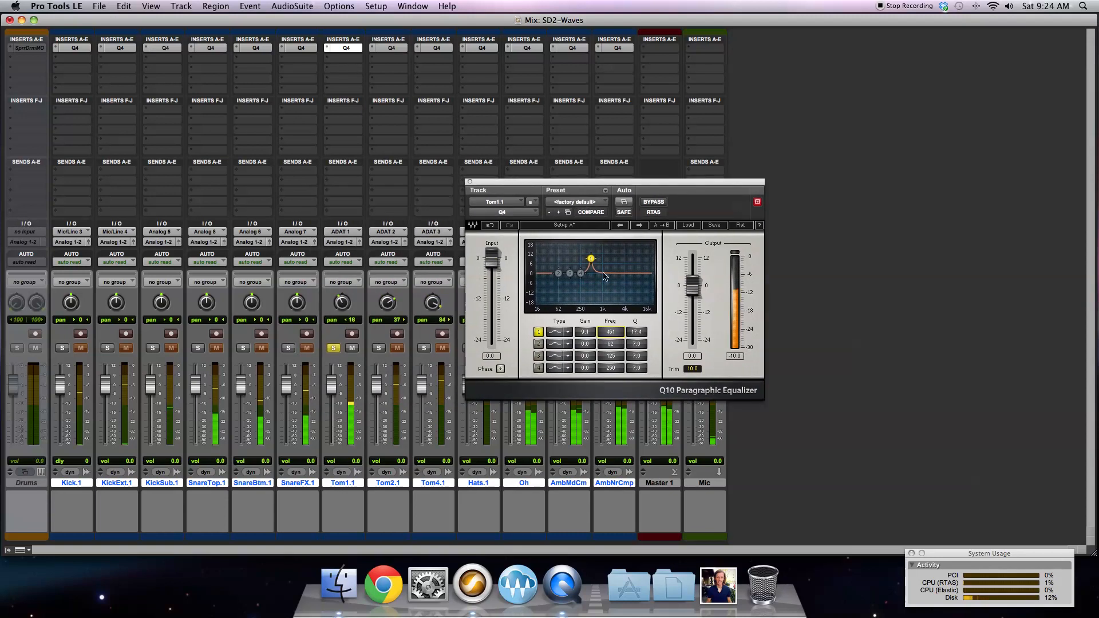
drag(609, 332, 585, 354)
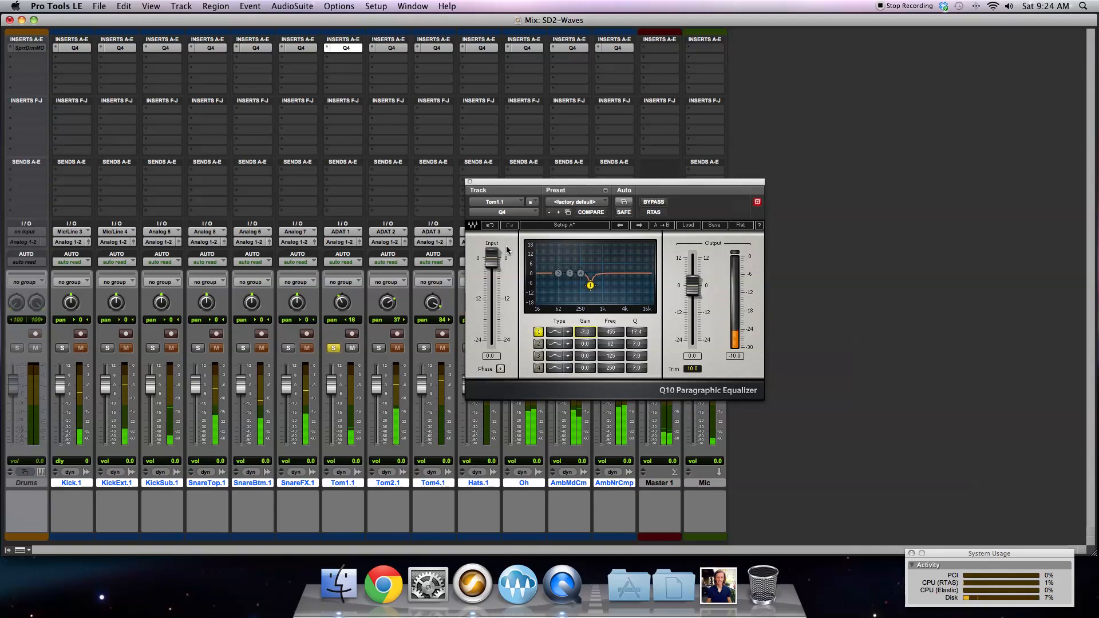
Step: Sweep and cut band 2 of the Tom1.1 EQ by about 6.6 dB at 1232 Hz, and ease the band 1 cut to 4.5 dB
click(538, 344)
drag(585, 344, 608, 326)
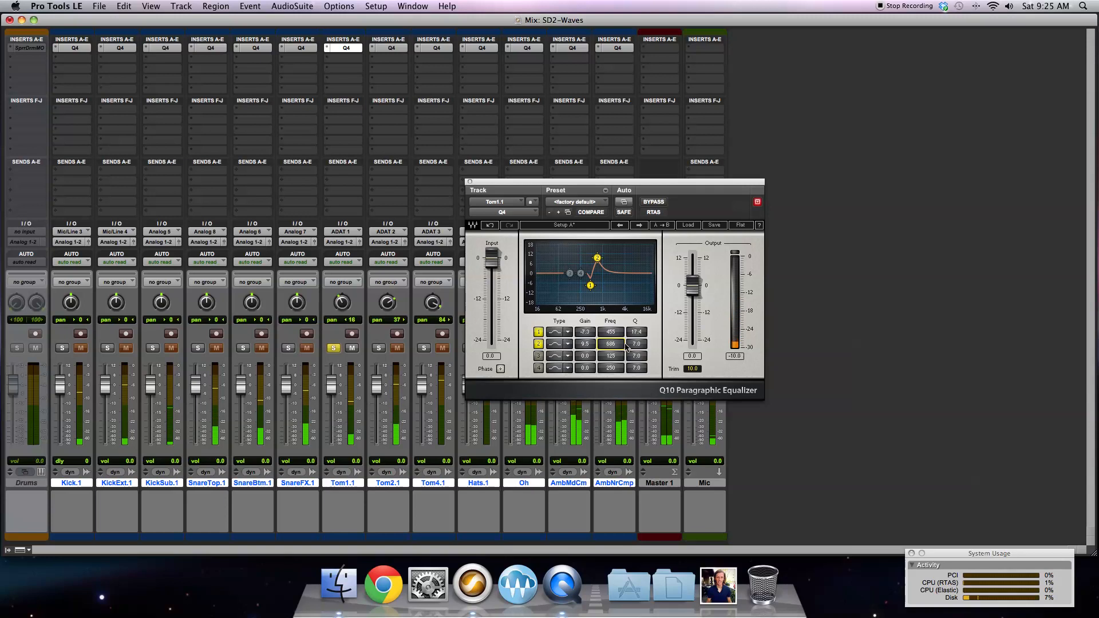
drag(636, 344, 610, 326)
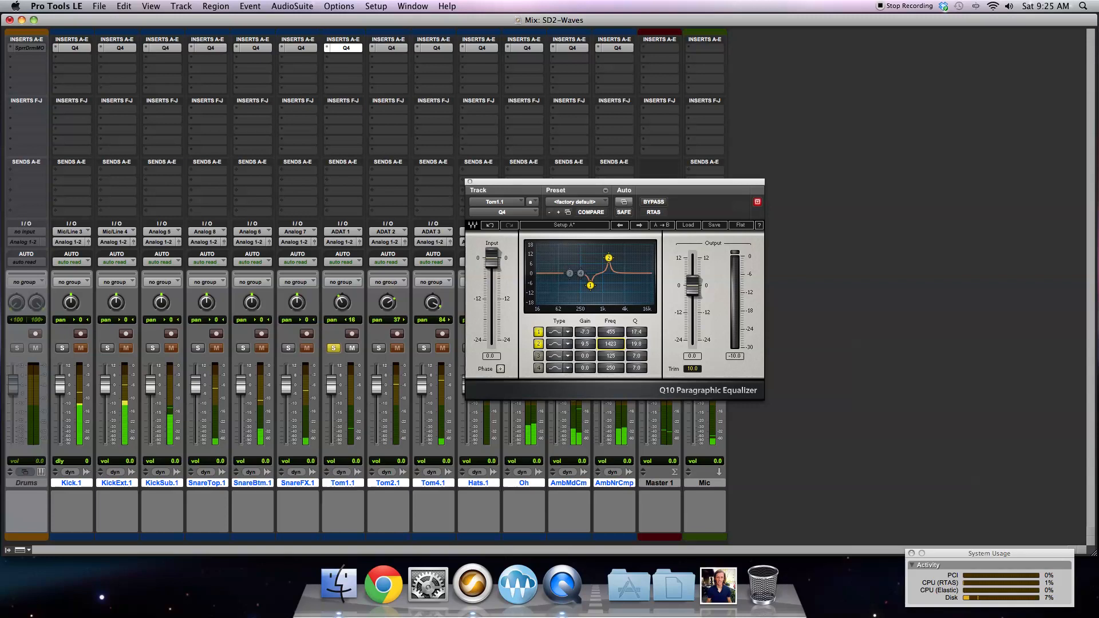
drag(610, 344, 584, 356)
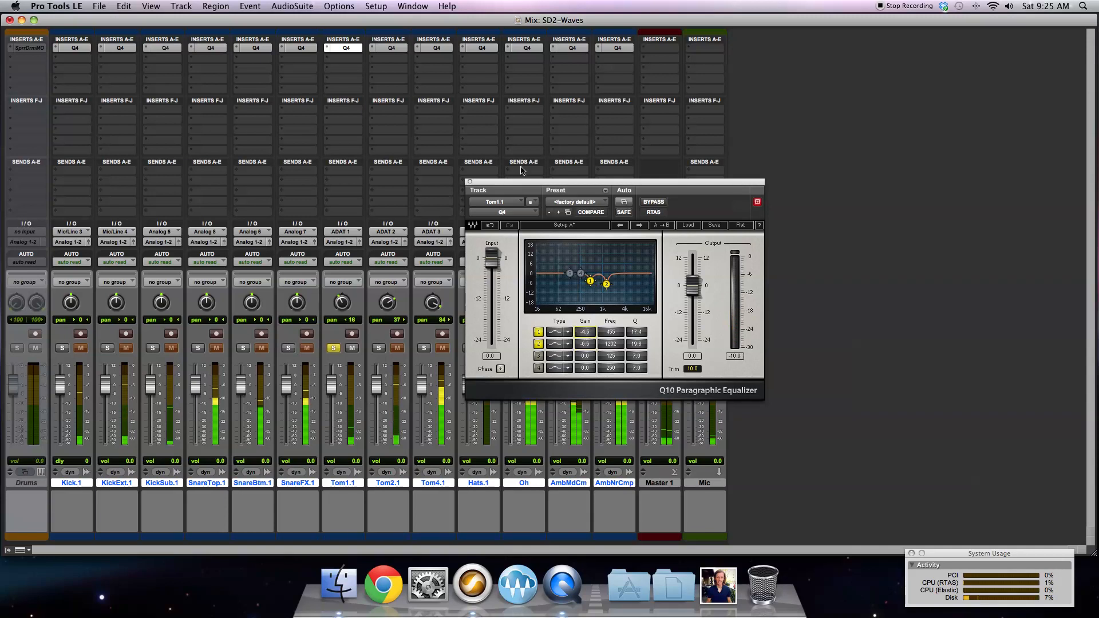
Step: Solo Tom2.1 instead of Tom1.1, open its Q4 EQ, and cut band 1 by about 7.2 dB at 577 Hz with a narrower Q
click(400, 48)
click(379, 348)
click(333, 349)
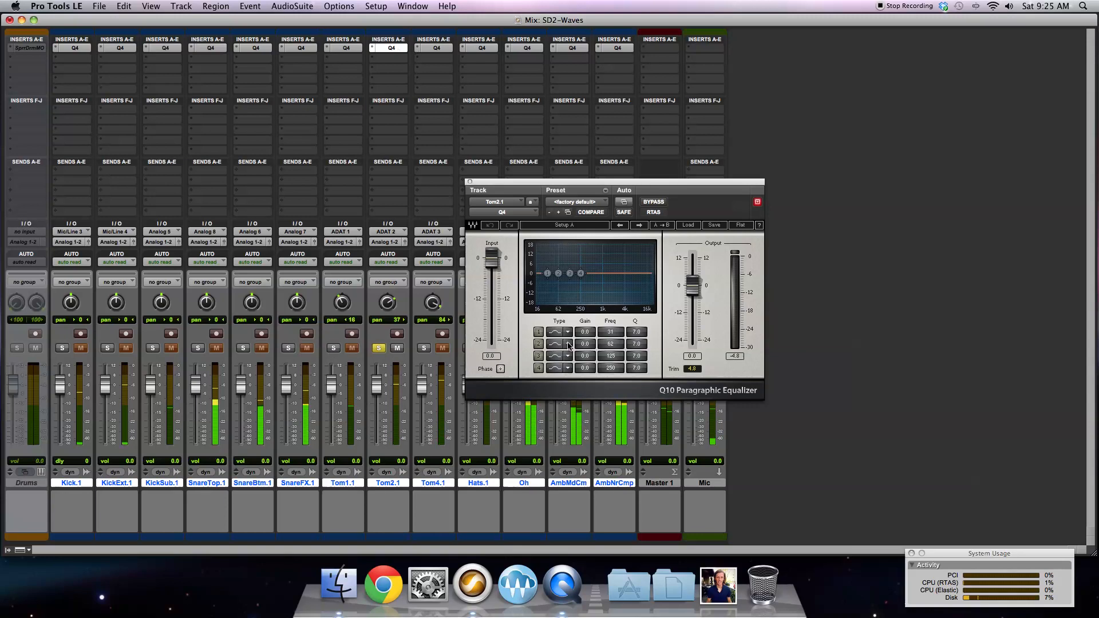
click(551, 332)
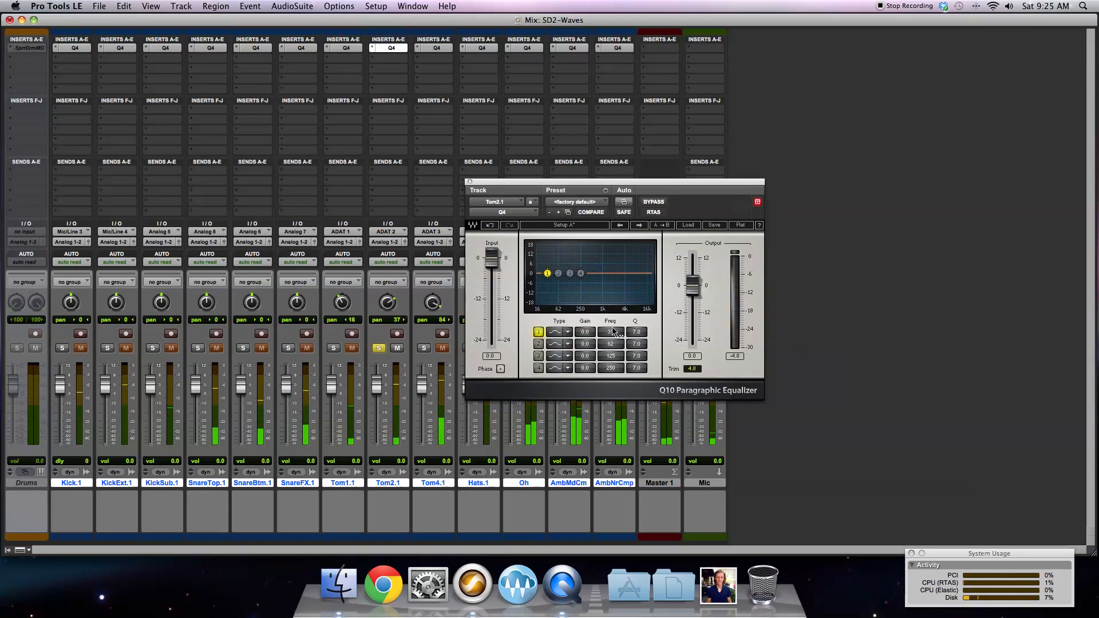
drag(610, 332, 588, 339)
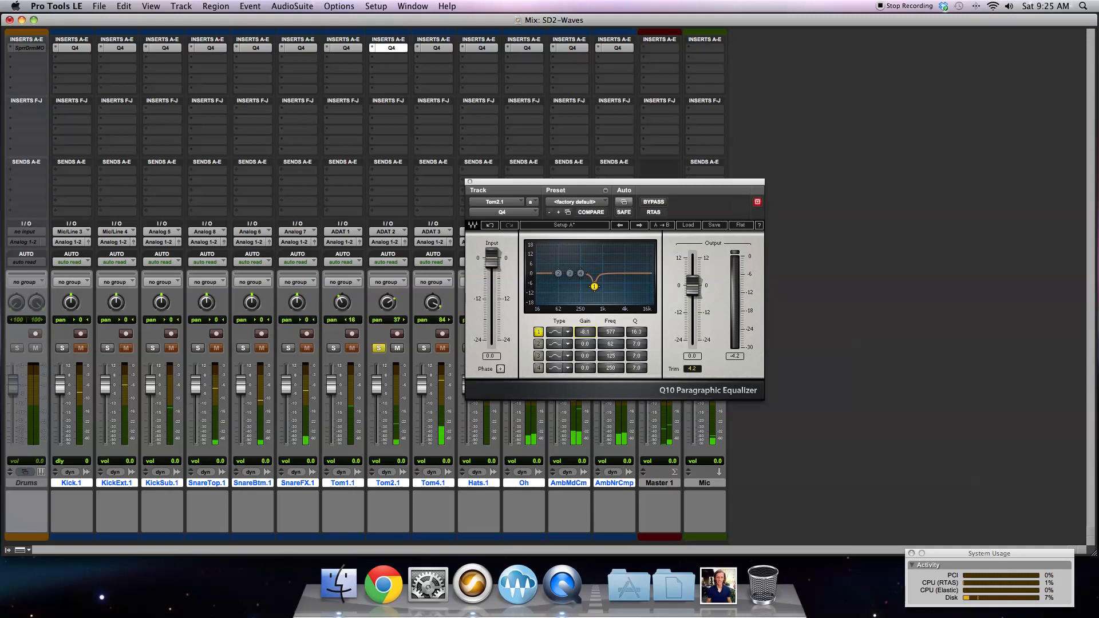
Step: Sweep band 2 of the Tom2.1 EQ with a narrow boost, and cut it by about 6.4 dB at 1403 Hz
click(538, 344)
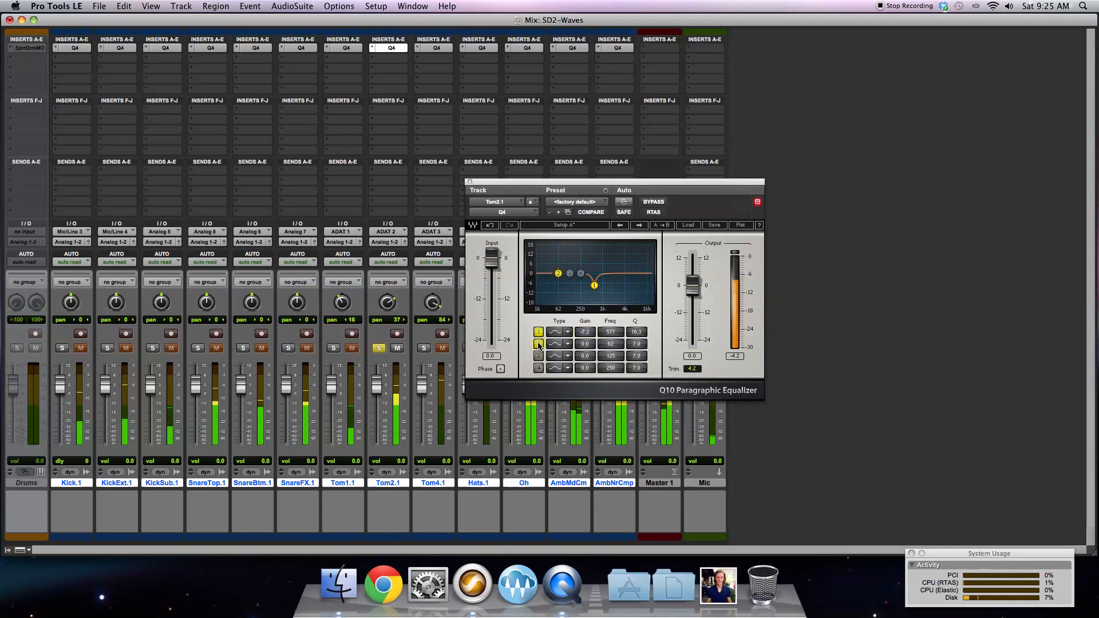
drag(558, 274, 618, 266)
drag(635, 344, 606, 344)
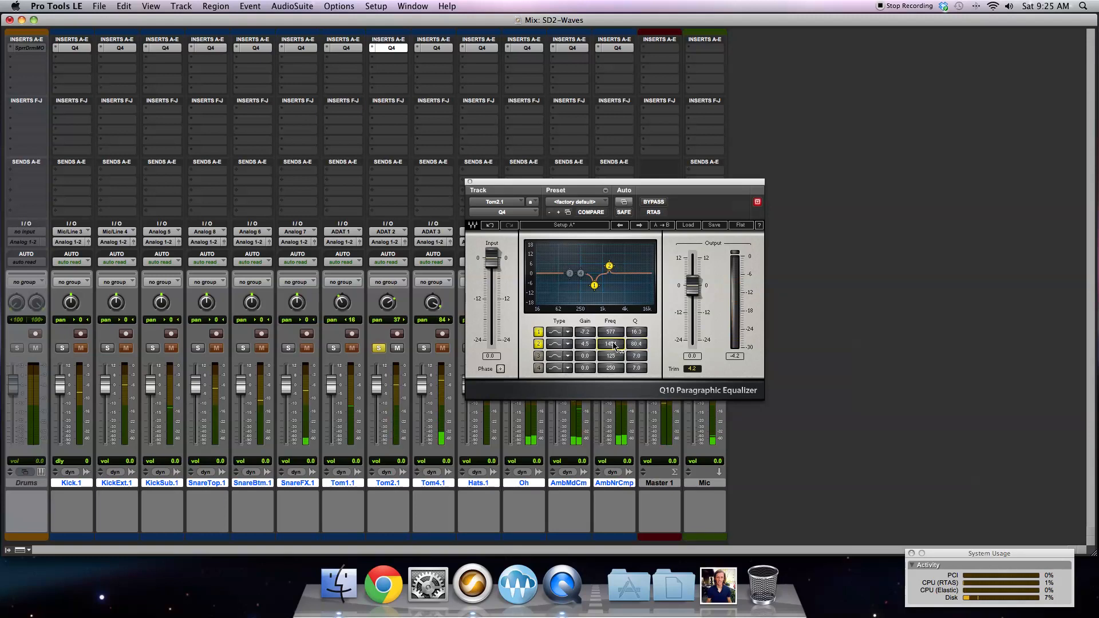
drag(633, 347, 639, 348)
drag(610, 344, 612, 347)
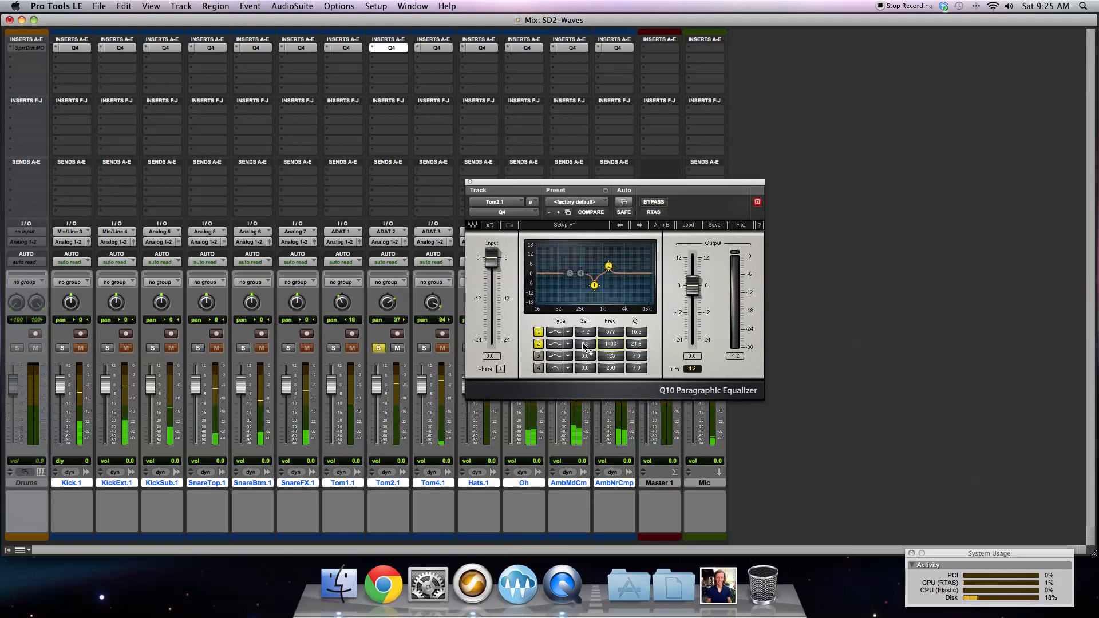
drag(584, 346, 584, 361)
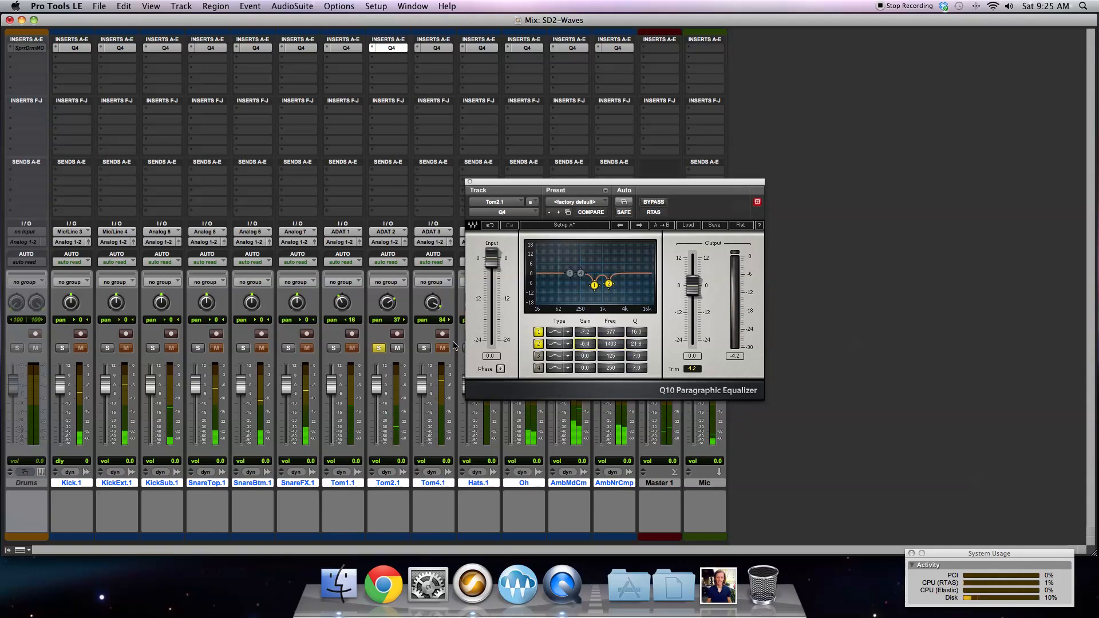
Step: Solo Tom4.1 instead of Tom2.1, open its Q4 EQ, sweep band 1 with a narrow boost, and cut it by about 3.8 dB at 455 Hz
click(378, 349)
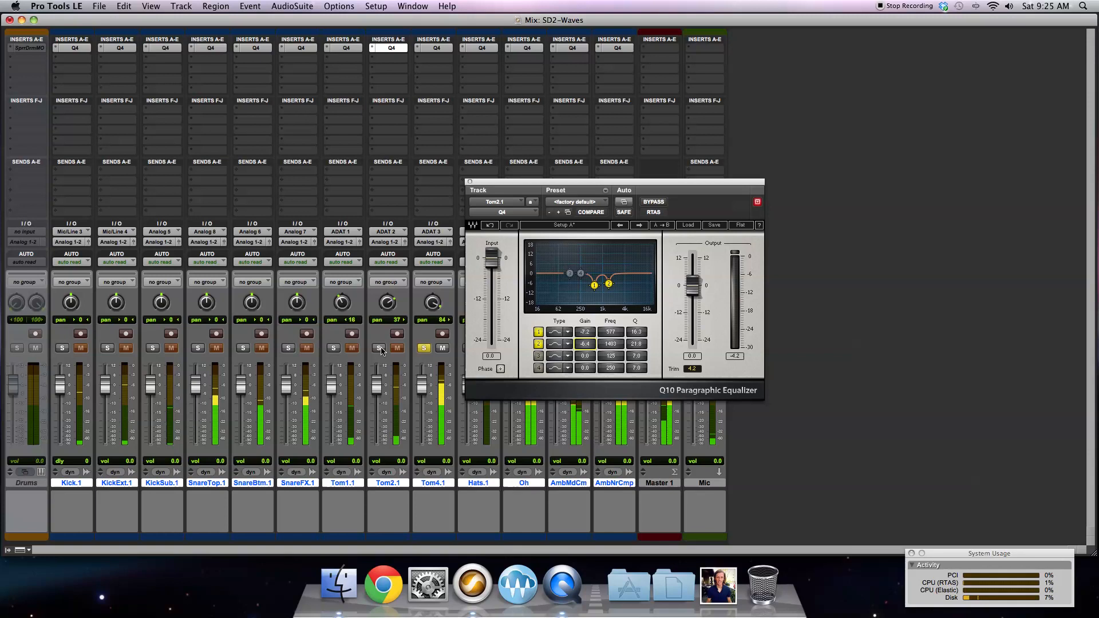
click(449, 51)
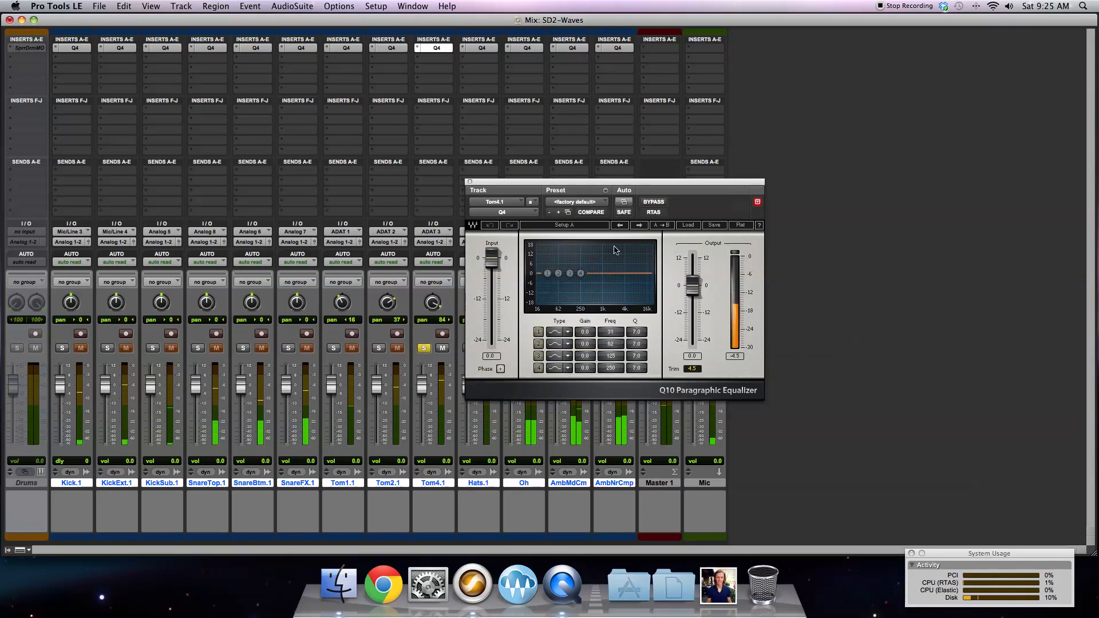
drag(584, 334, 649, 333)
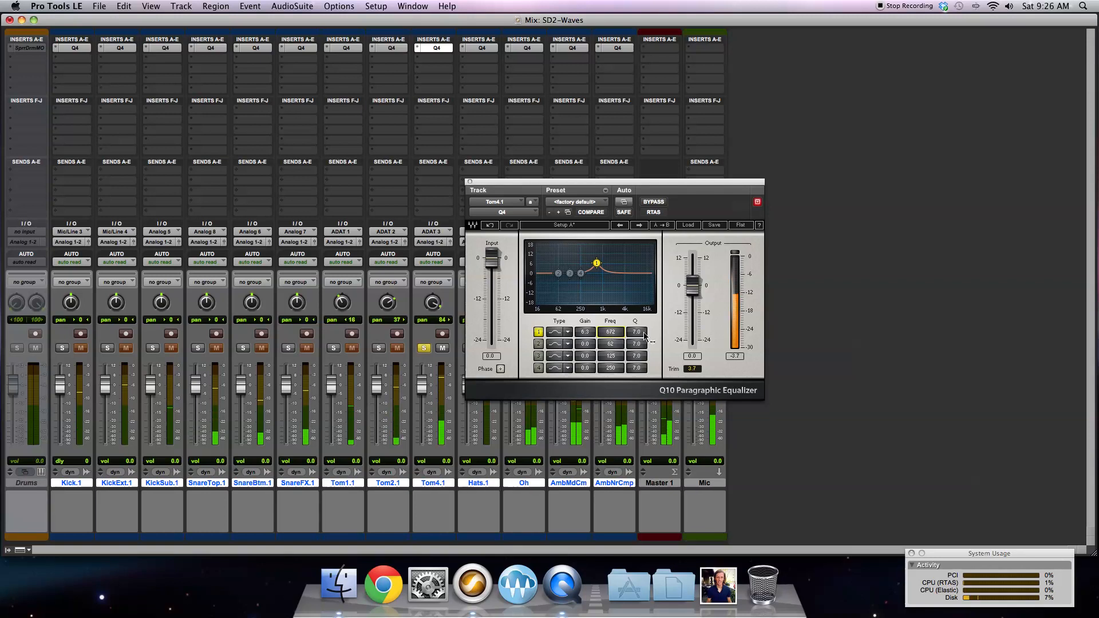
mouse_move(643, 332)
mouse_down()
mouse_move(669, 323)
mouse_move(624, 335)
mouse_up()
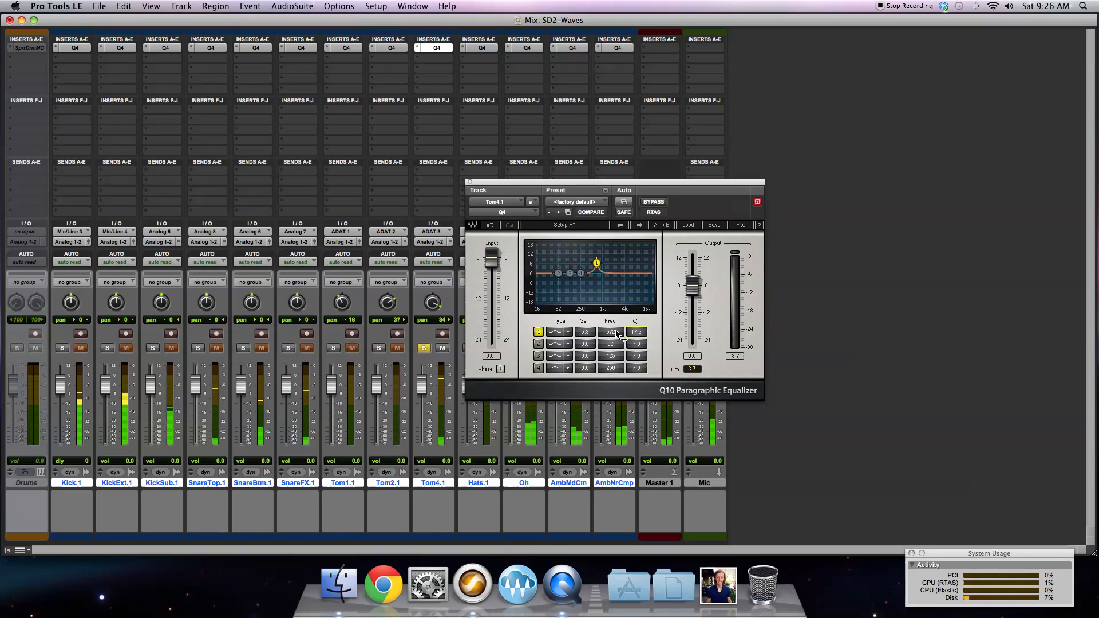
drag(615, 331, 609, 331)
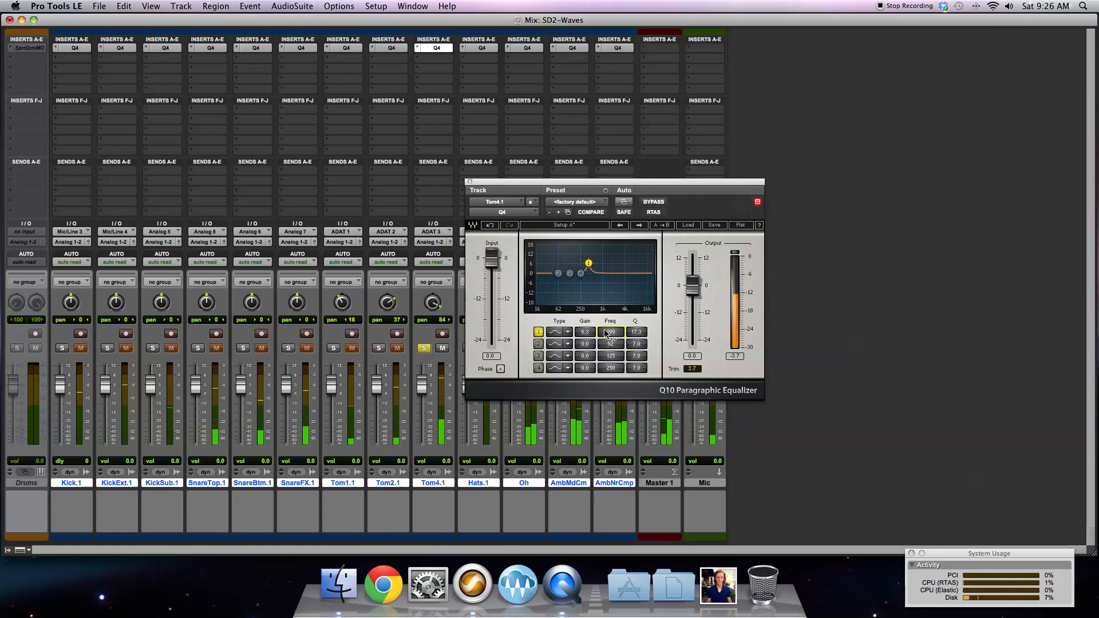
drag(613, 330, 612, 322)
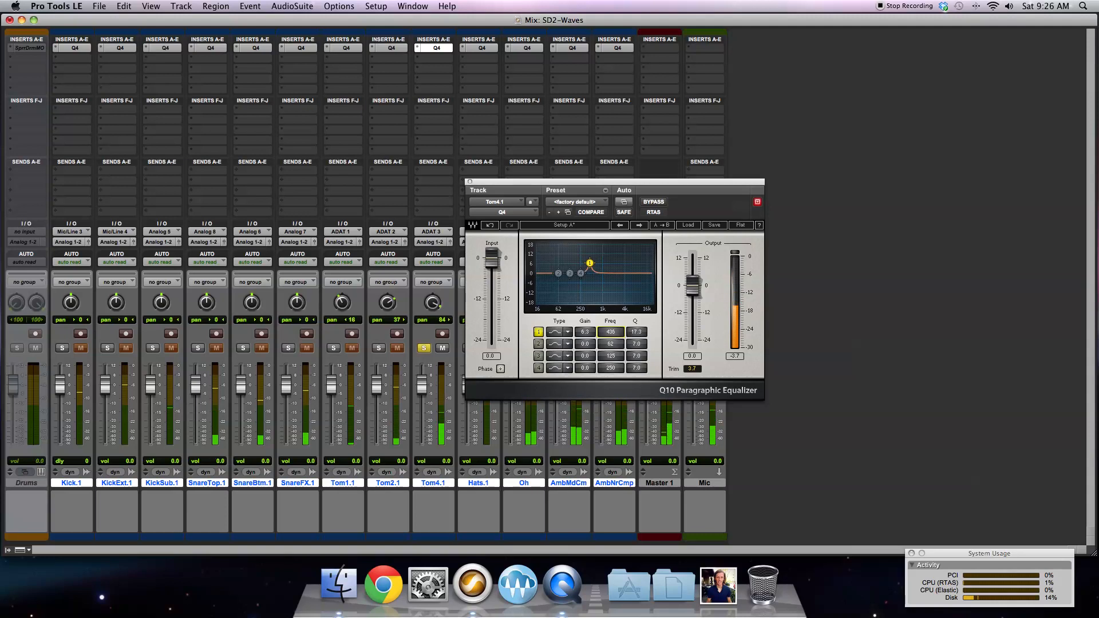
drag(584, 332, 585, 355)
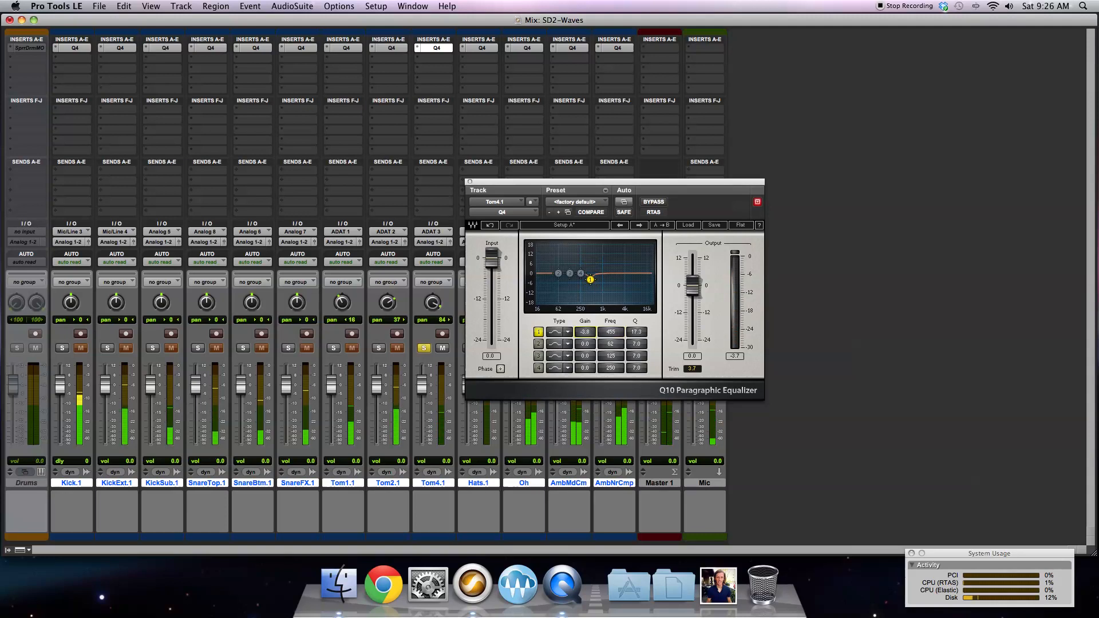
Step: Sweep band 2 of the Tom4.1 EQ with a narrow boost, cut it by about 5 dB at 1575 Hz, and close the EQ
click(586, 345)
drag(584, 343, 610, 346)
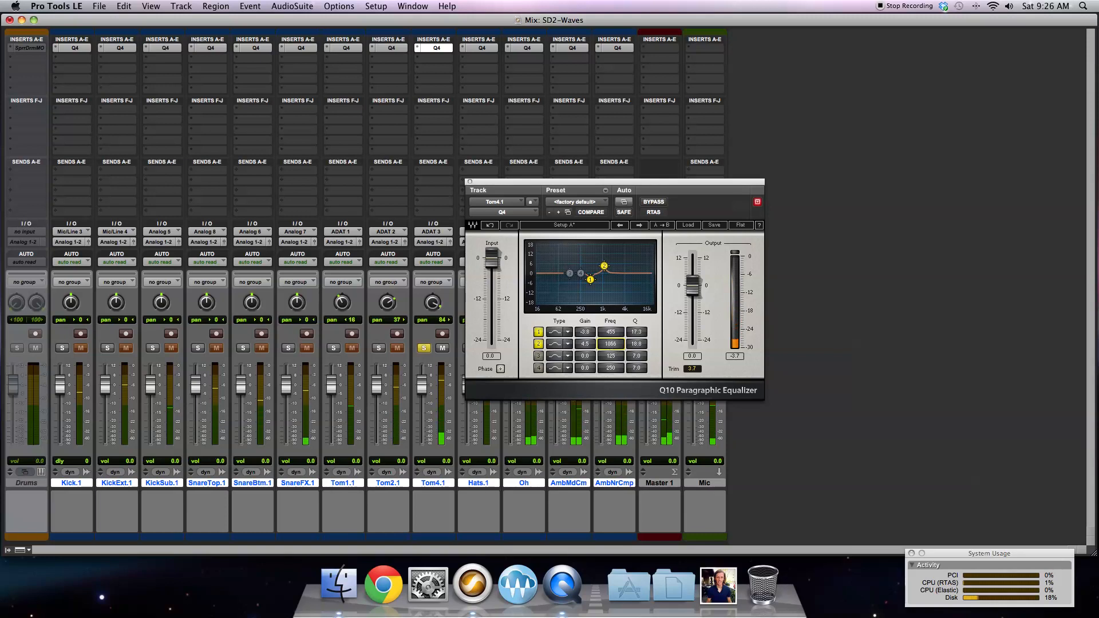
drag(610, 346, 610, 343)
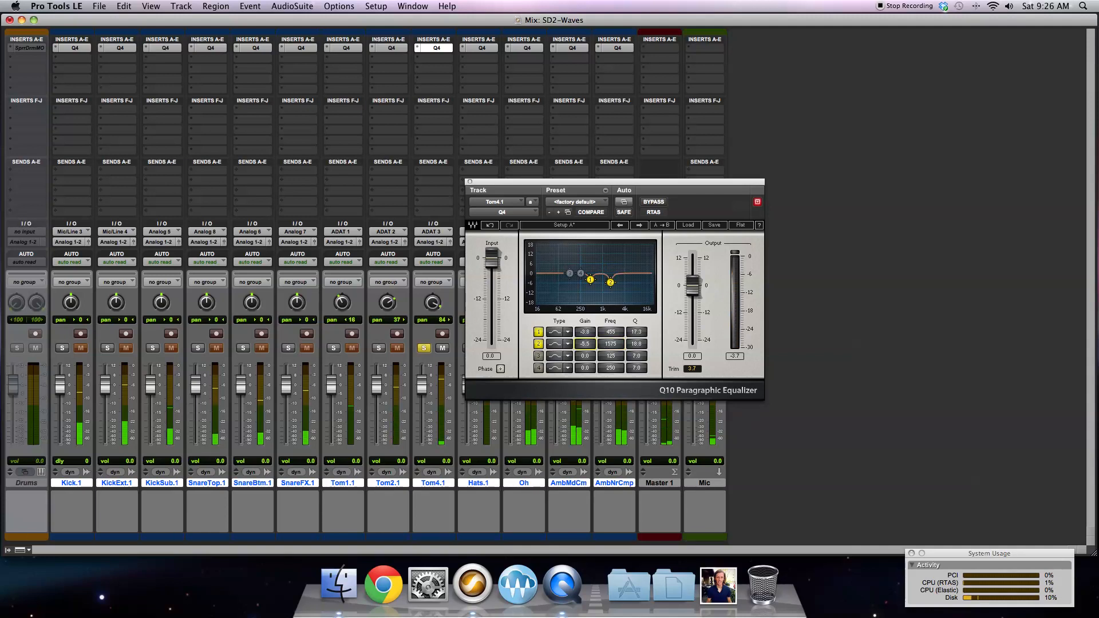
drag(584, 344, 584, 341)
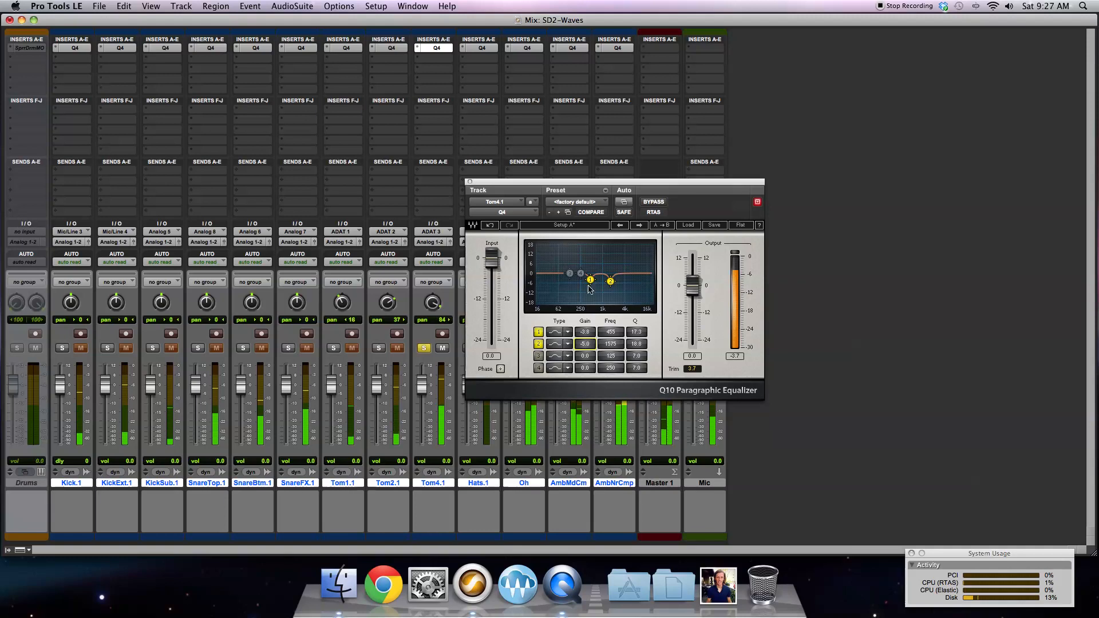
click(470, 182)
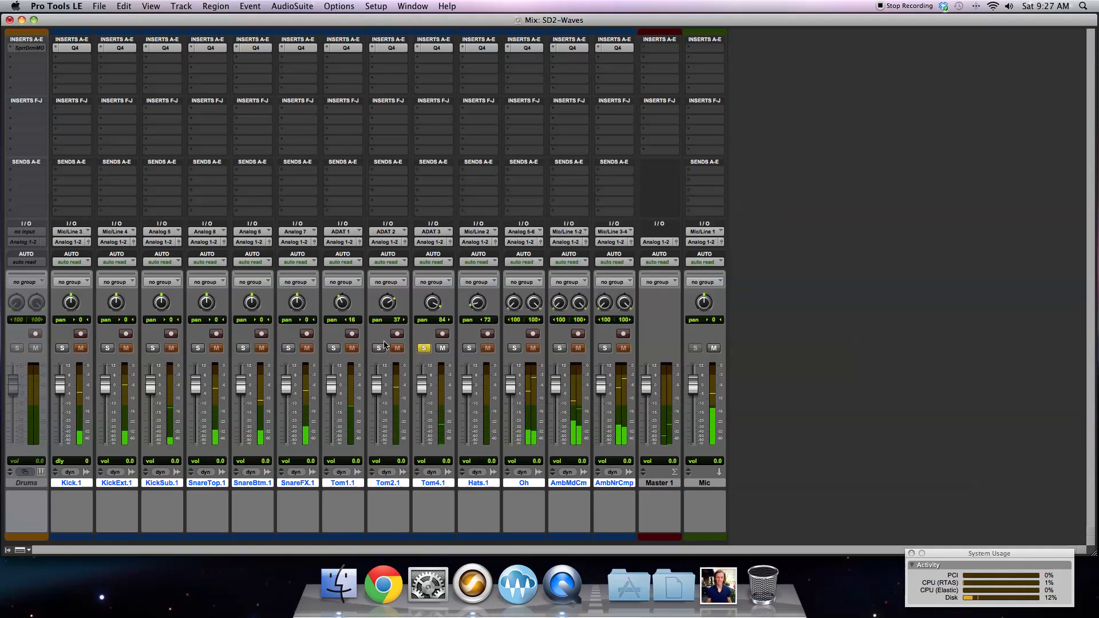
Step: Unsolo Tom4.1 and lower the faders: AmbMdCm to -8.0 dB, AmbNrCmp to -20.5, Oh to -7.7, and kicks, snares and toms to roughly -3 to -10
drag(564, 388, 590, 424)
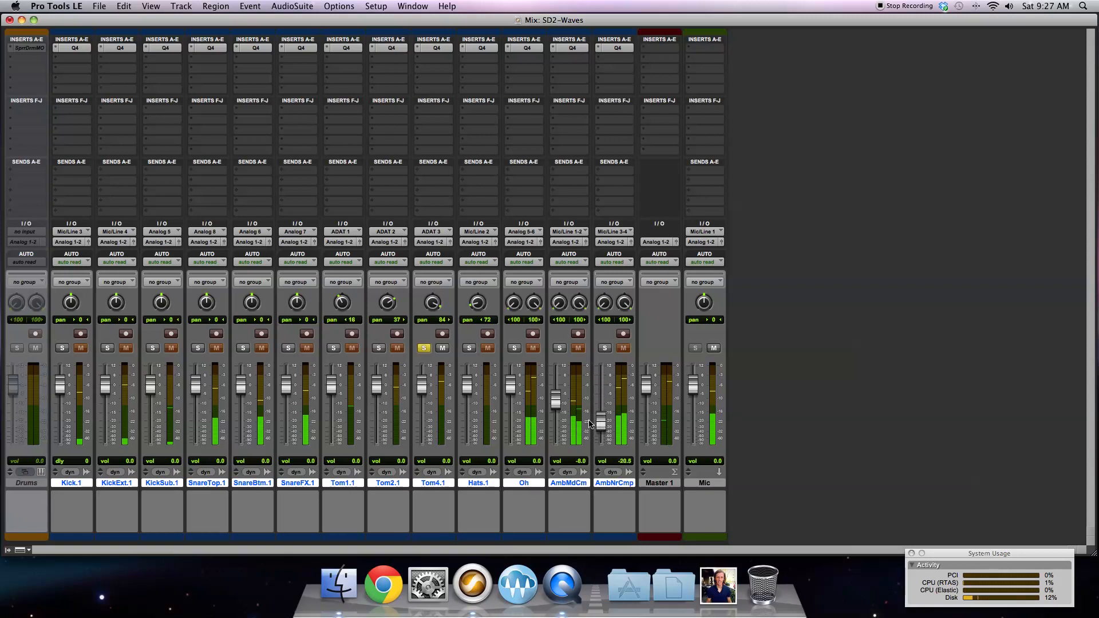
drag(511, 388, 512, 402)
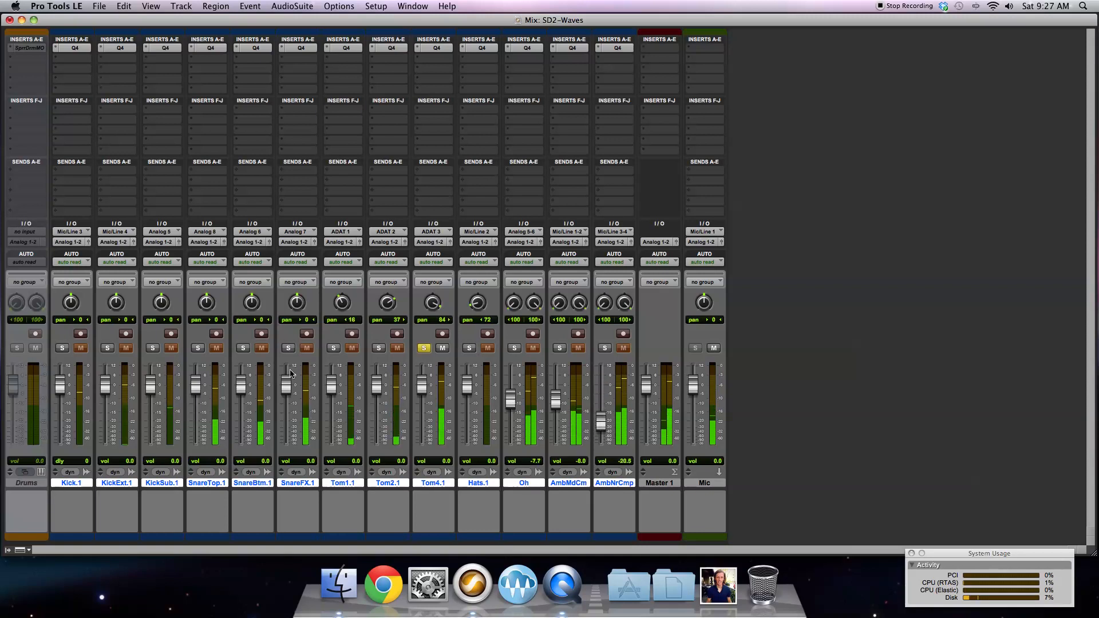
click(424, 349)
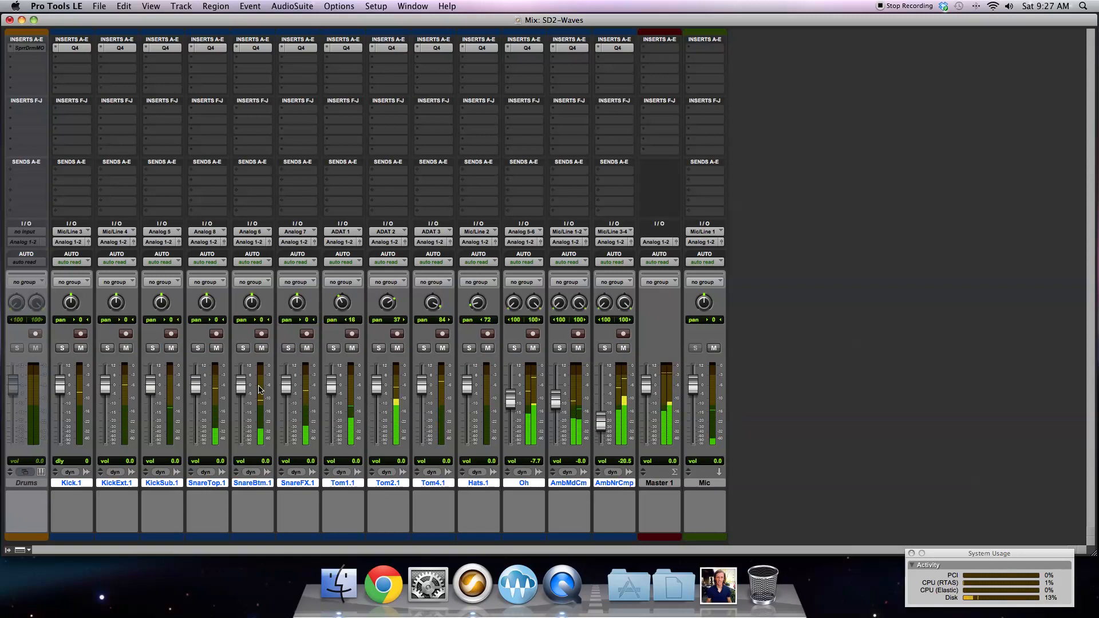
drag(150, 384, 61, 408)
drag(241, 386, 428, 394)
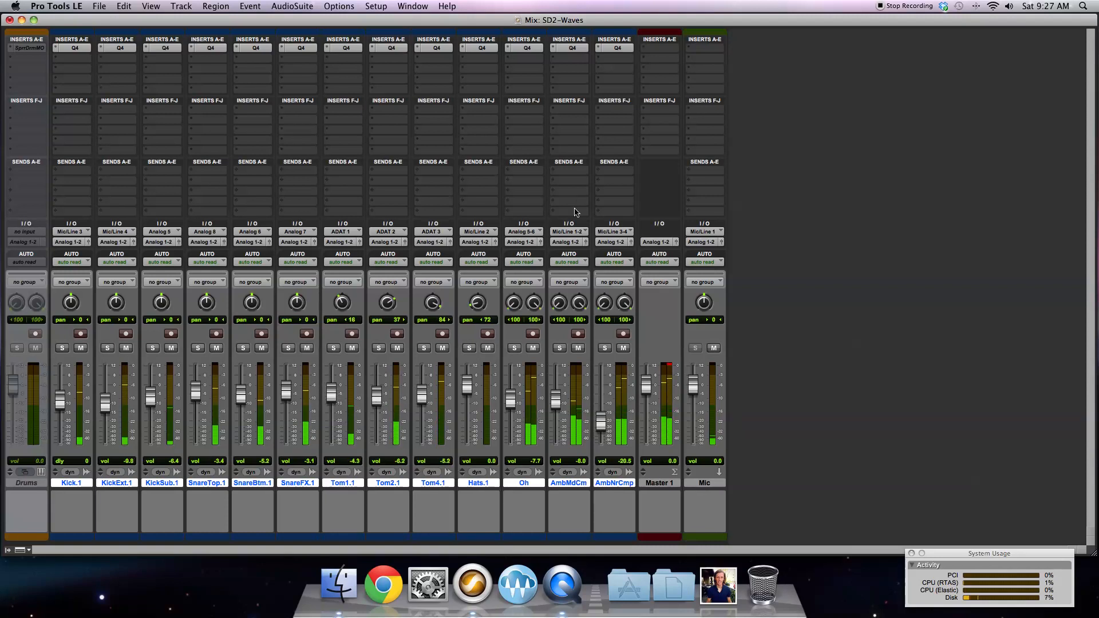
Step: In the Edit window, extend the looped playback selection so it runs from bar 9 to bar 20
click(413, 7)
click(426, 82)
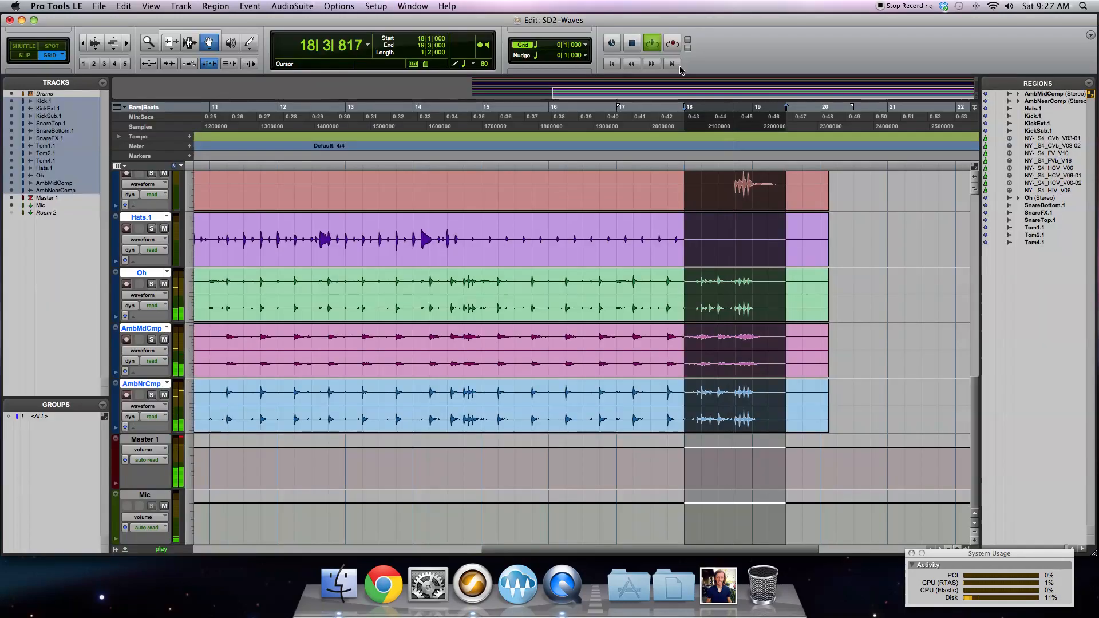
drag(789, 110, 820, 109)
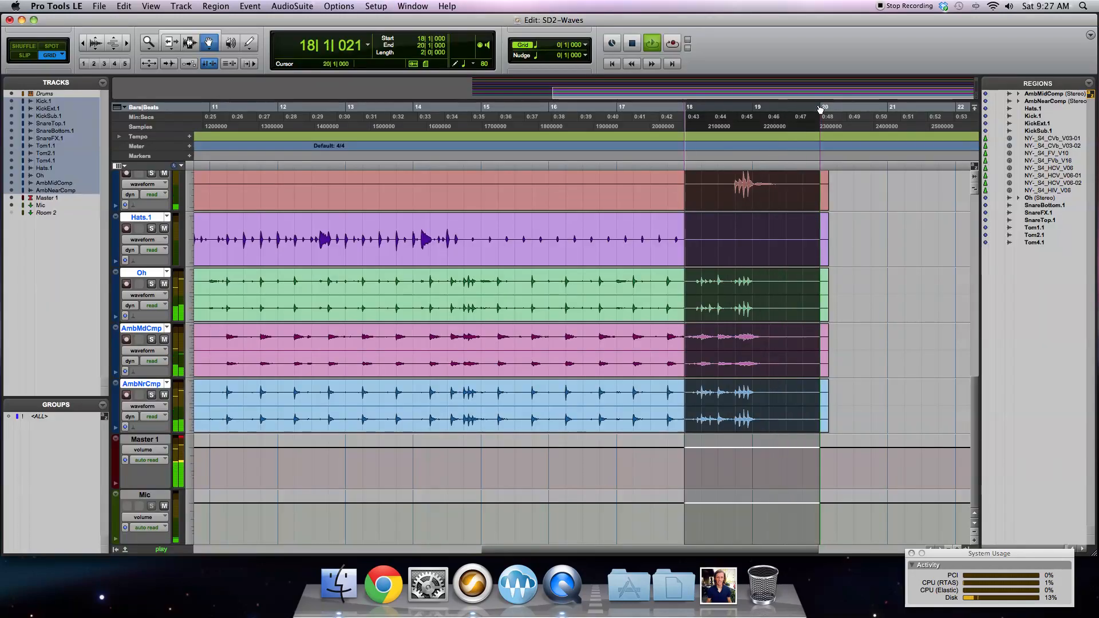
drag(685, 113, 739, 106)
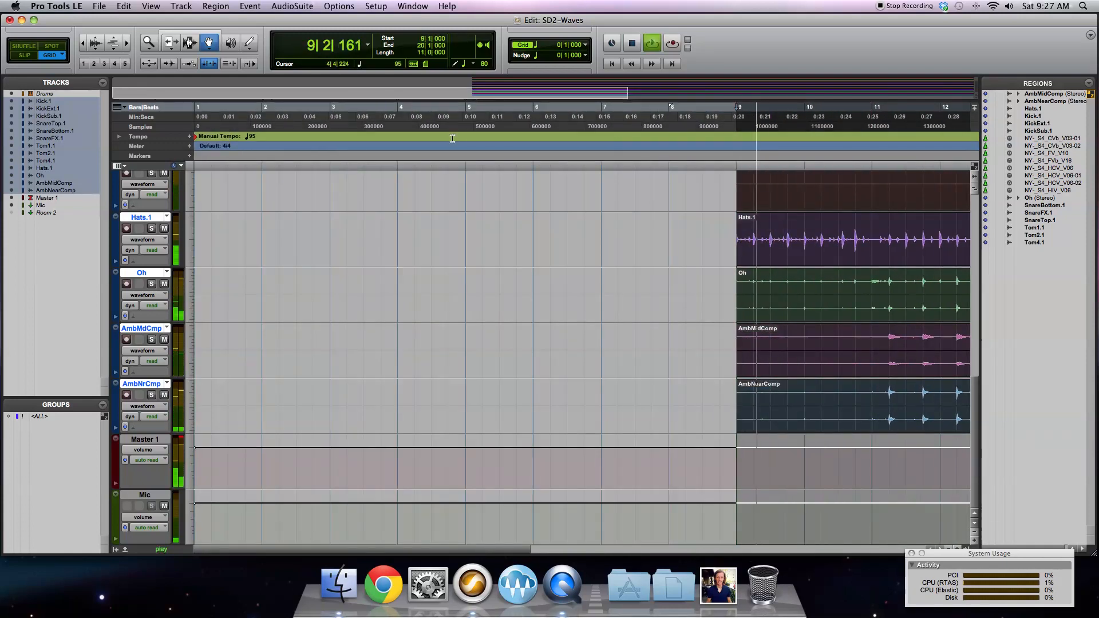
Step: Return to the Mix window, lower the Hats.1 fader to -14.8 dB, and raise the Oh fader to -2.8 dB
click(399, 6)
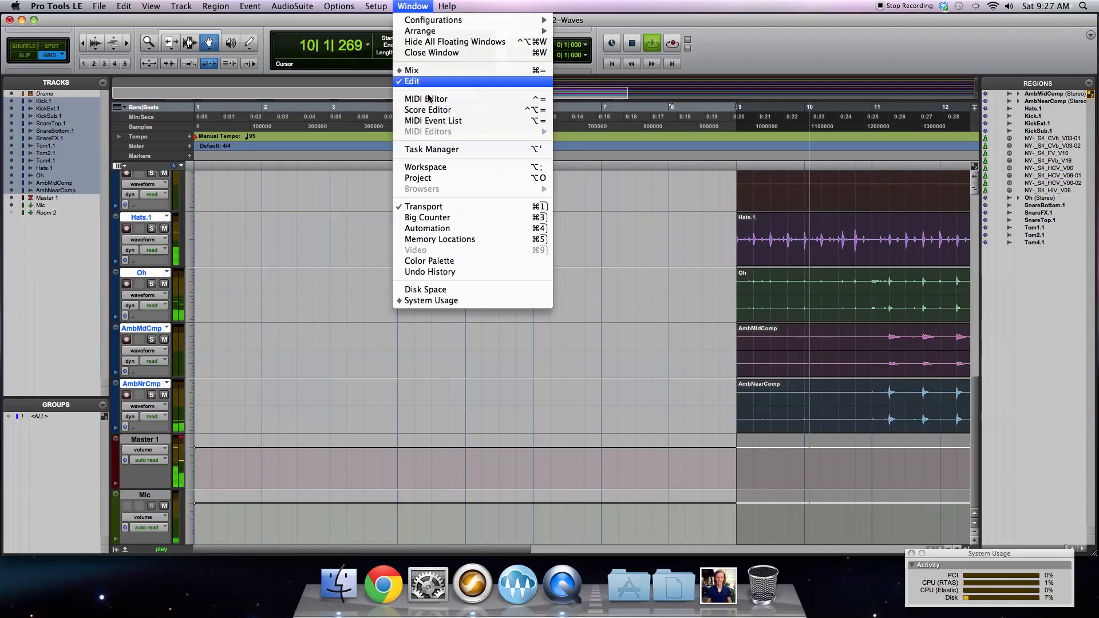
click(426, 71)
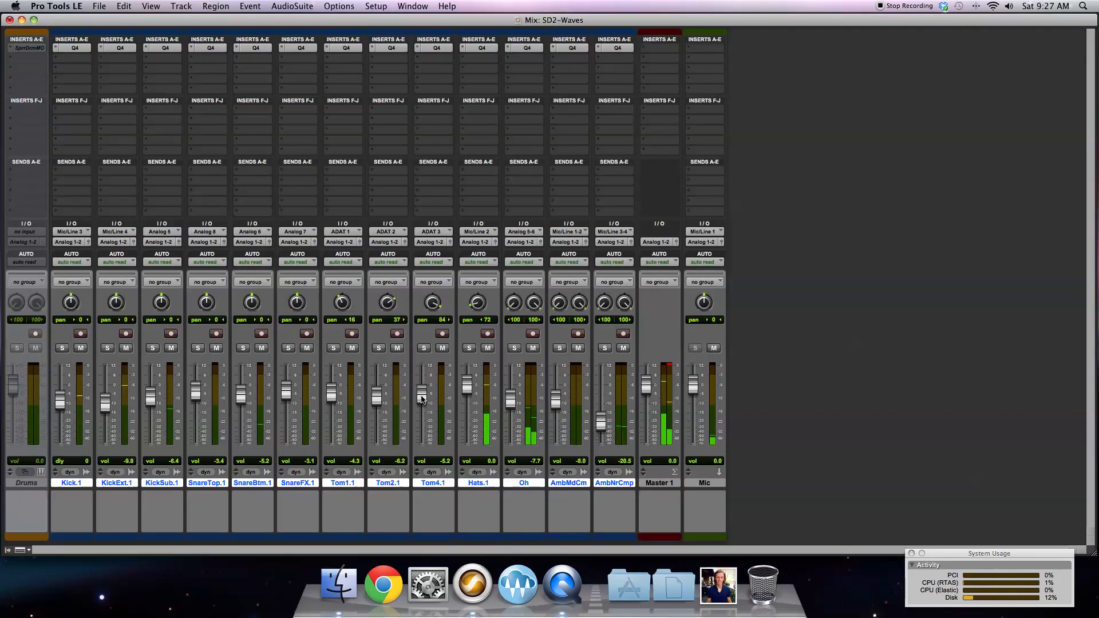
drag(467, 391, 467, 416)
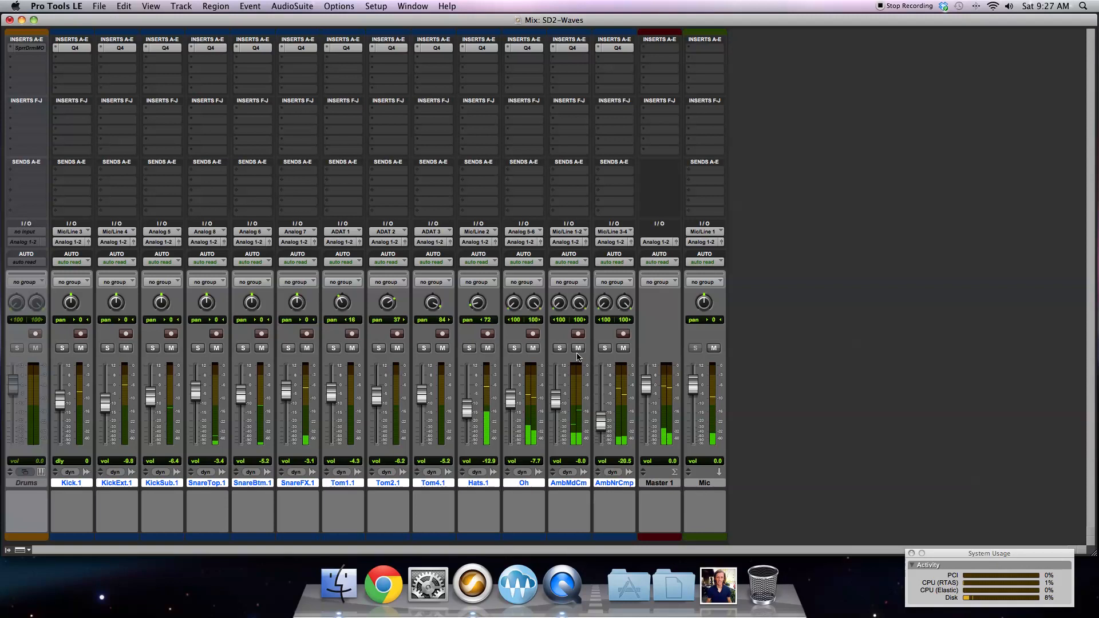
drag(467, 408, 465, 417)
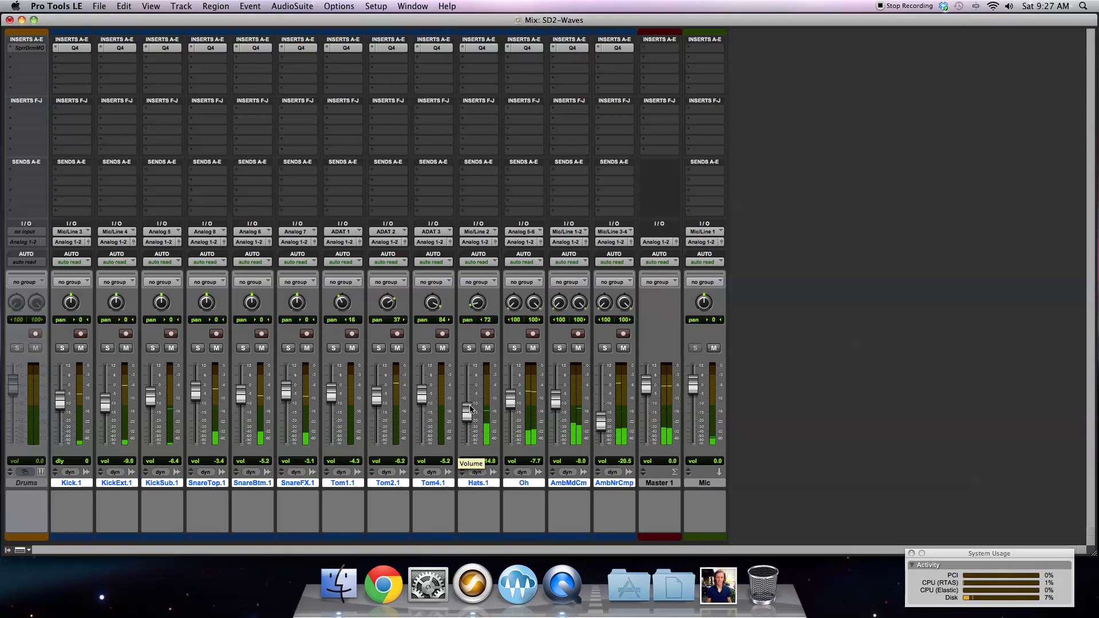
drag(506, 399, 510, 392)
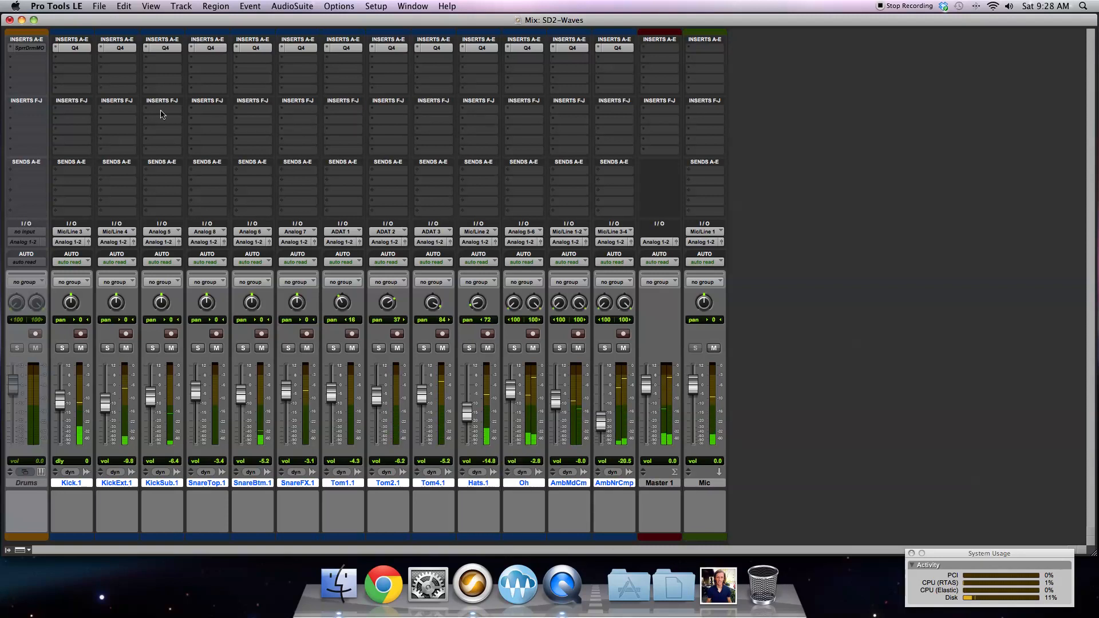
Step: Compare the drum mix with and without EQ by repeatedly bypassing and re-enabling Q4 on all selected drum tracks at once
right_click(76, 52)
alt+shift+click(76, 52)
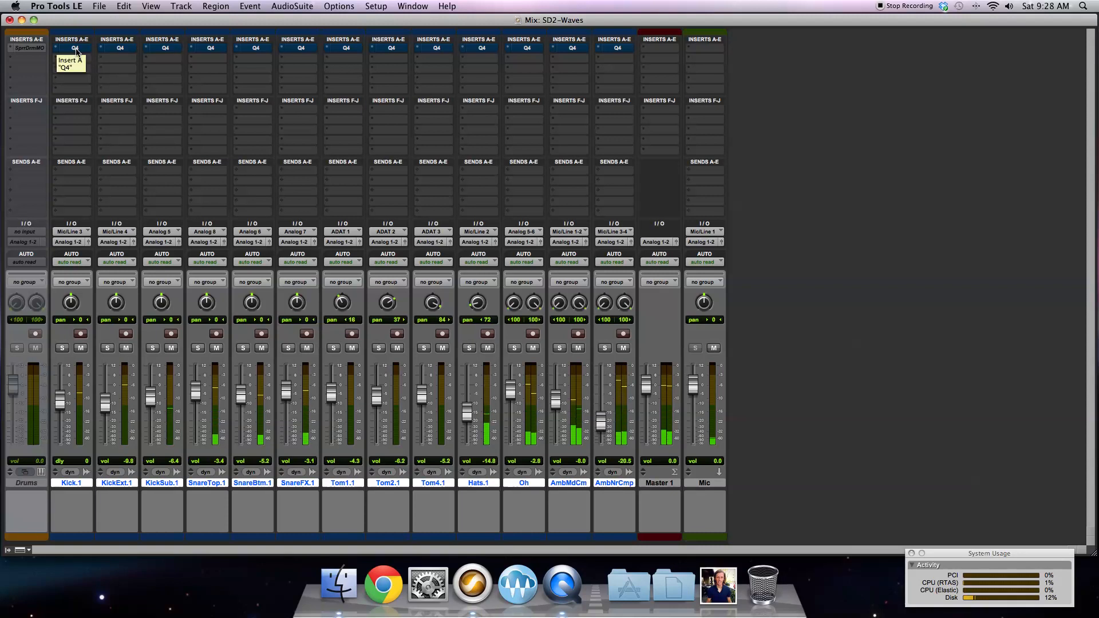
right_click(76, 50)
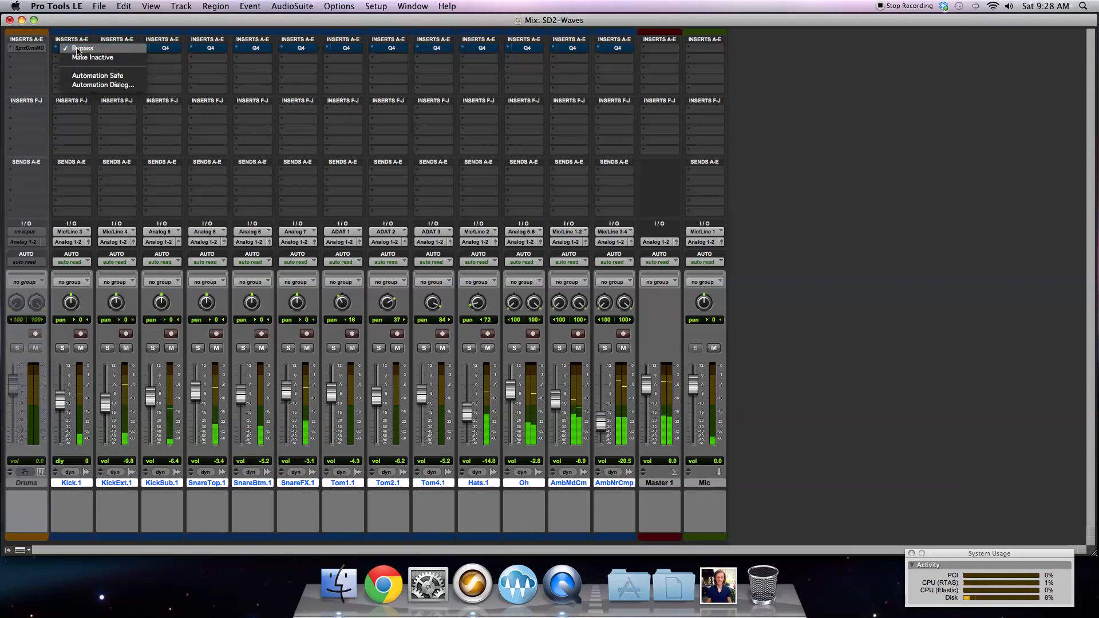
alt+shift+click(77, 49)
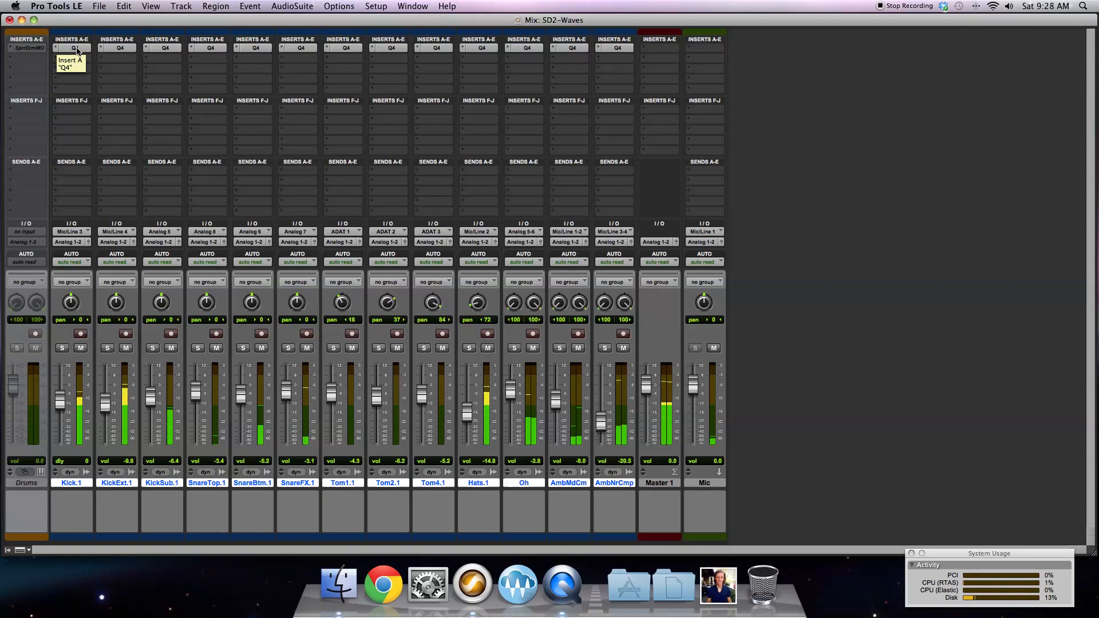
right_click(77, 50)
alt+shift+click(77, 49)
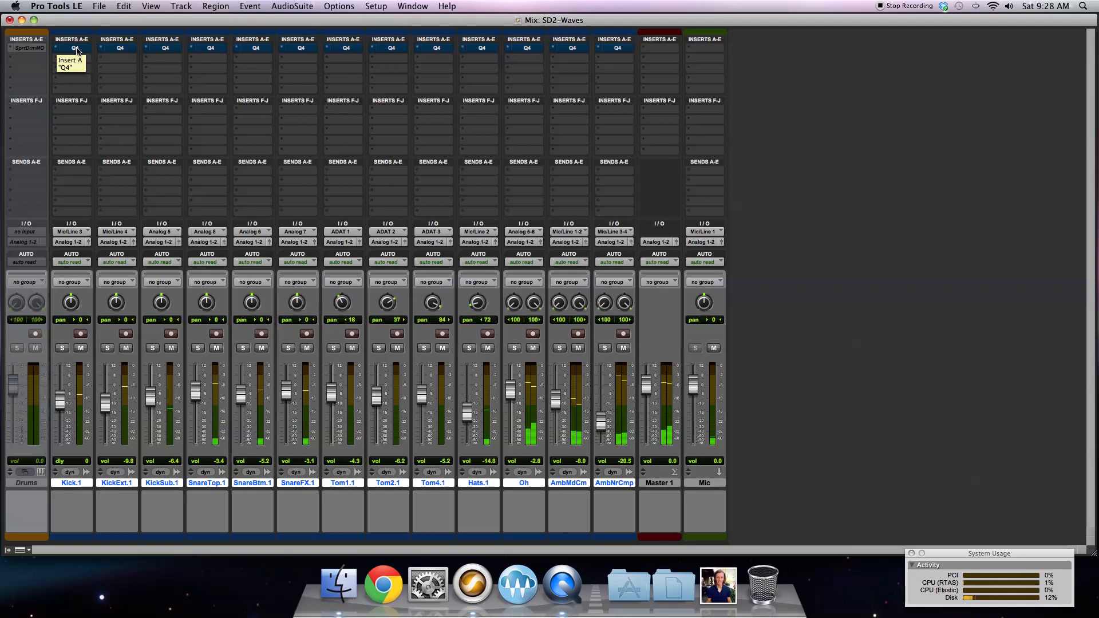
right_click(78, 50)
alt+shift+click(78, 51)
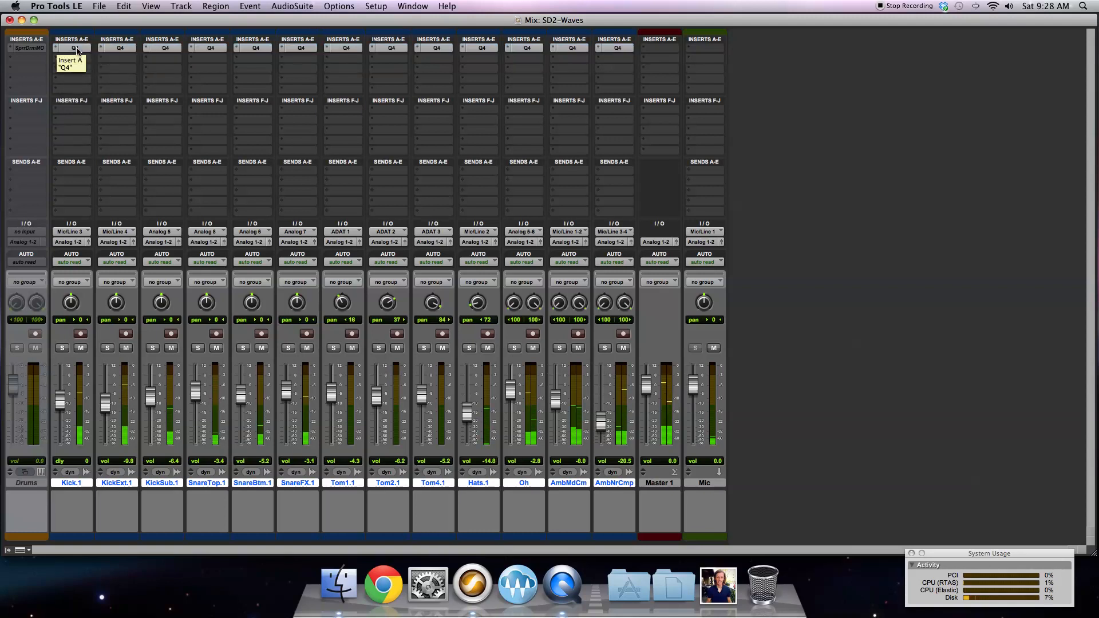
right_click(78, 50)
alt+shift+click(79, 49)
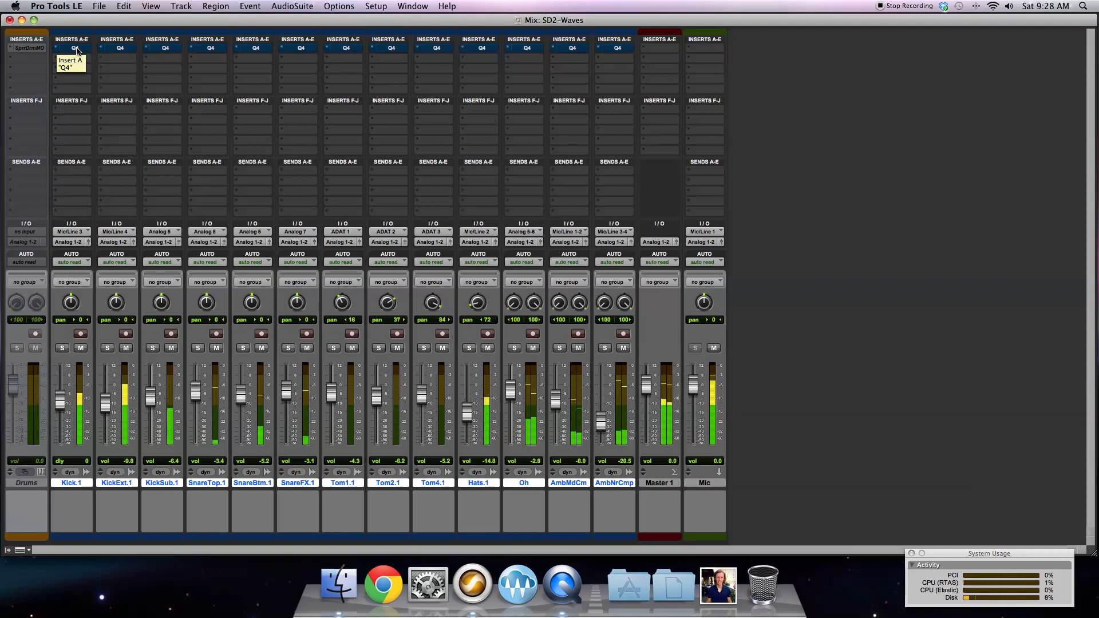
right_click(77, 48)
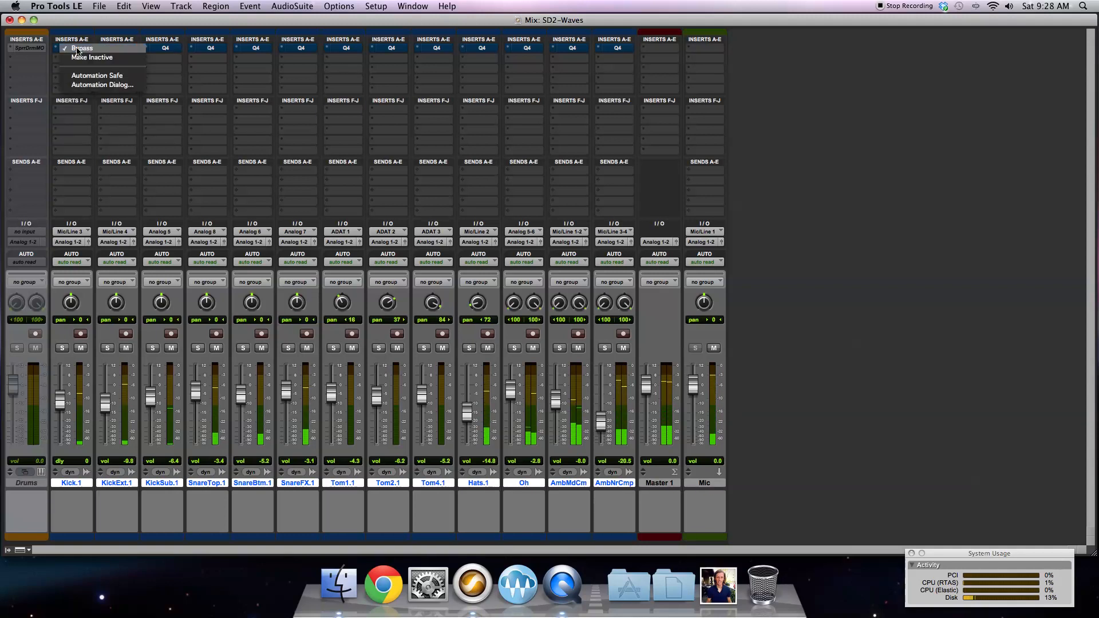
alt+shift+click(76, 48)
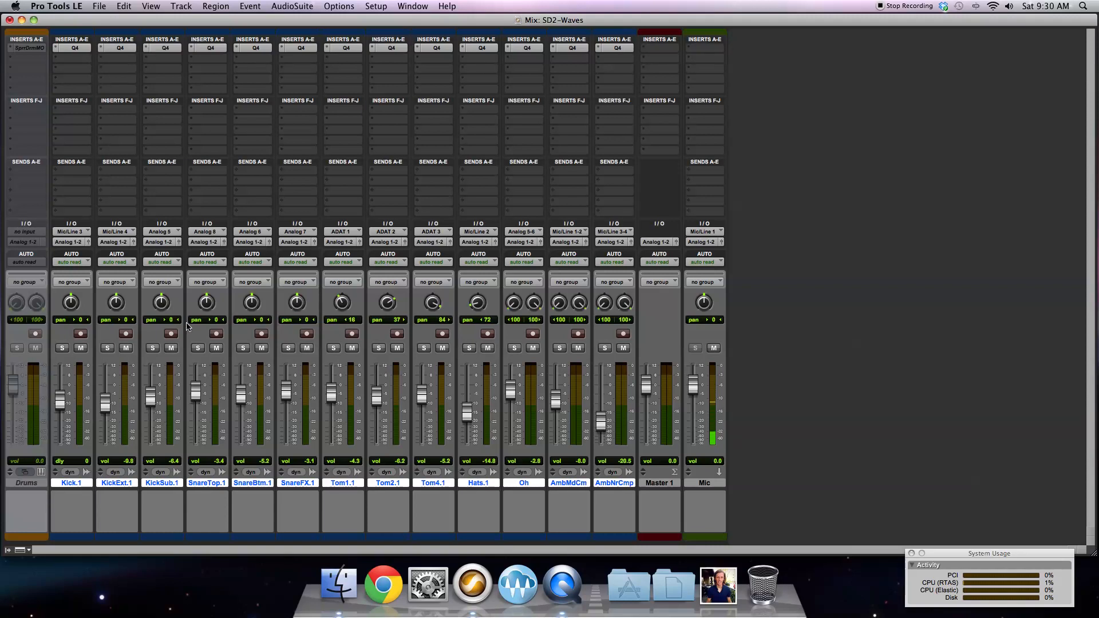
Step: Insert the NLS Channel (mono) harmonic plug-in in the second insert slot of all selected mono drum tracks
click(67, 57)
mouse_move(95, 77)
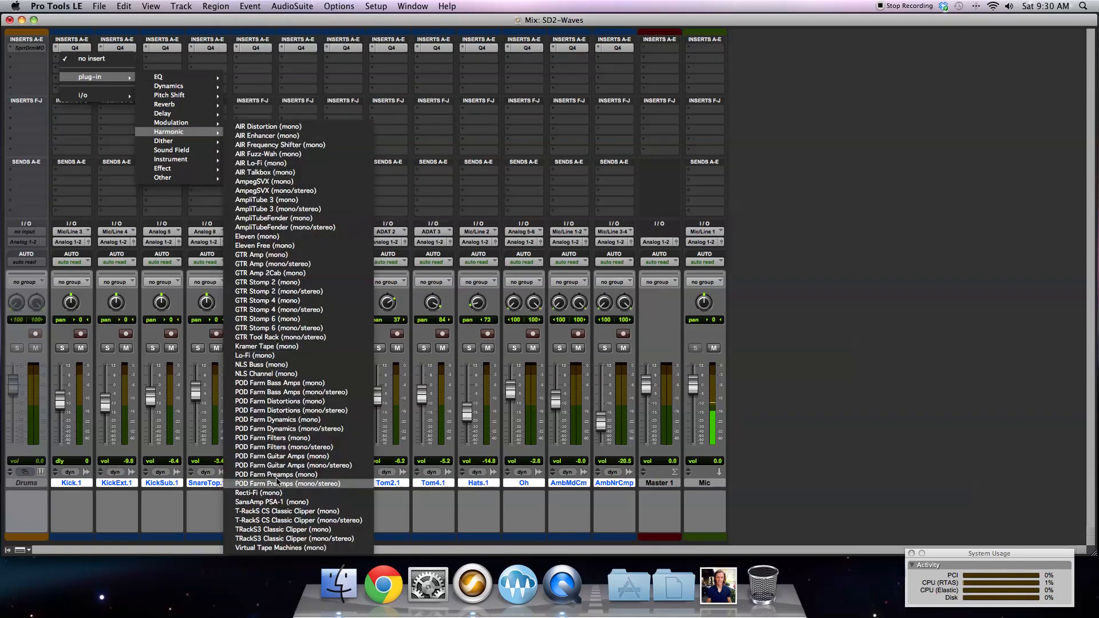
click(278, 376)
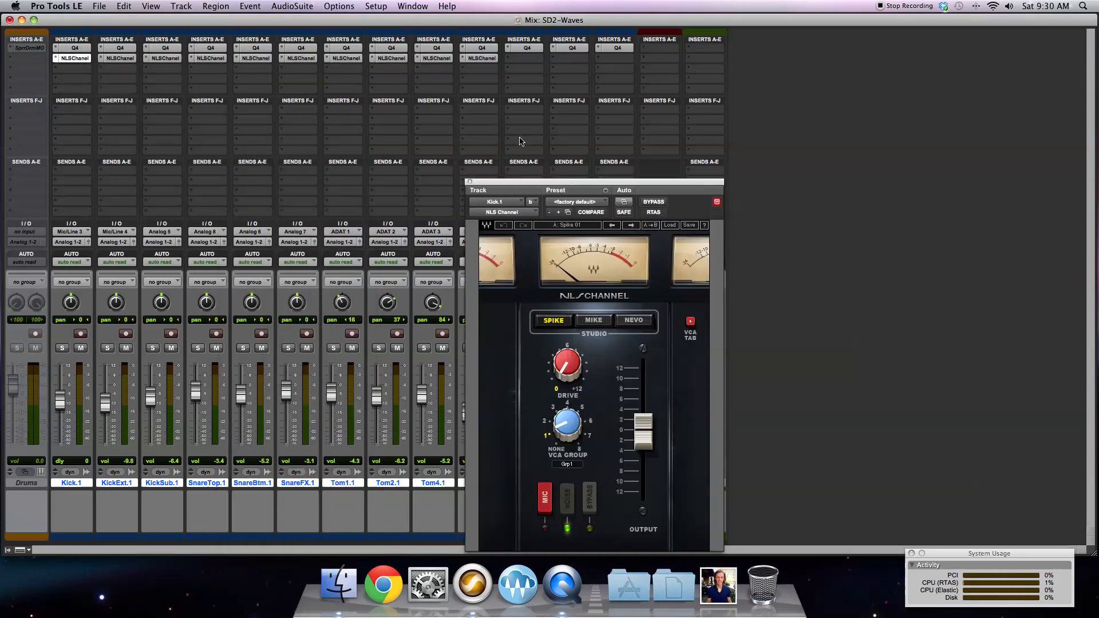
Step: Insert the NLS Channel (stereo) harmonic plug-in in the second insert slot of the selected stereo tracks Oh, AmbMdCm and AmbNrCmp
drag(497, 184, 214, 101)
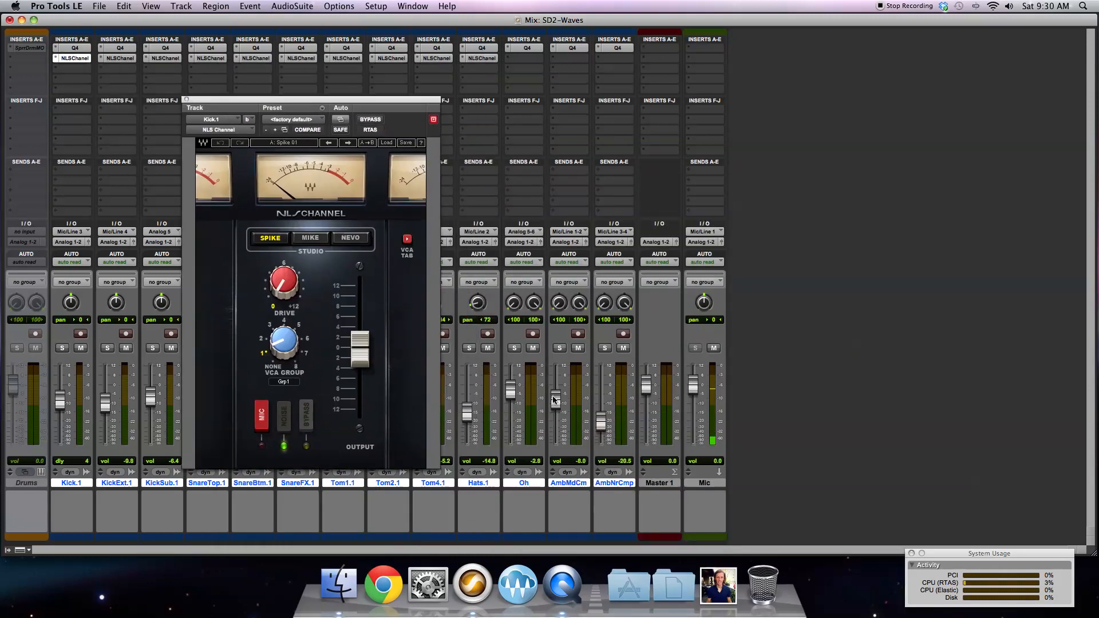
click(520, 59)
mouse_move(545, 80)
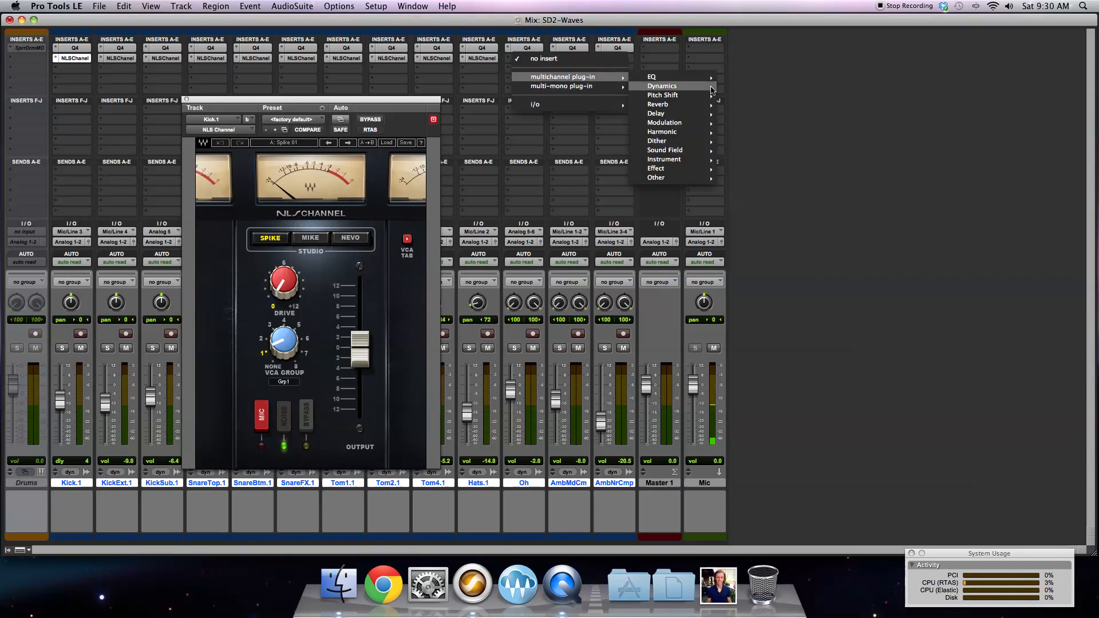
mouse_move(685, 134)
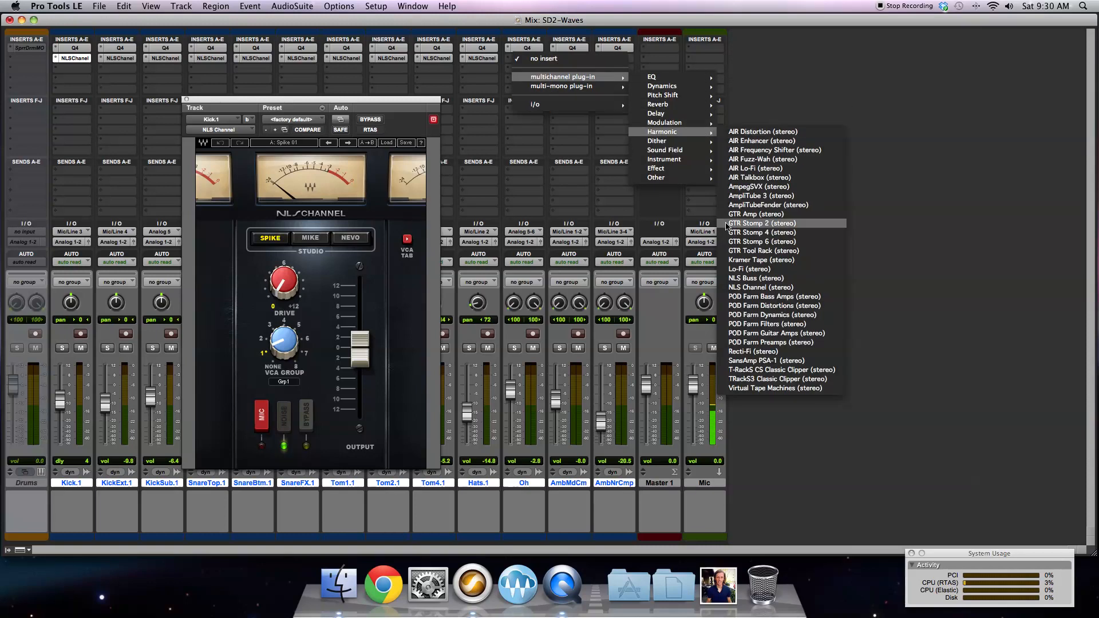
click(755, 288)
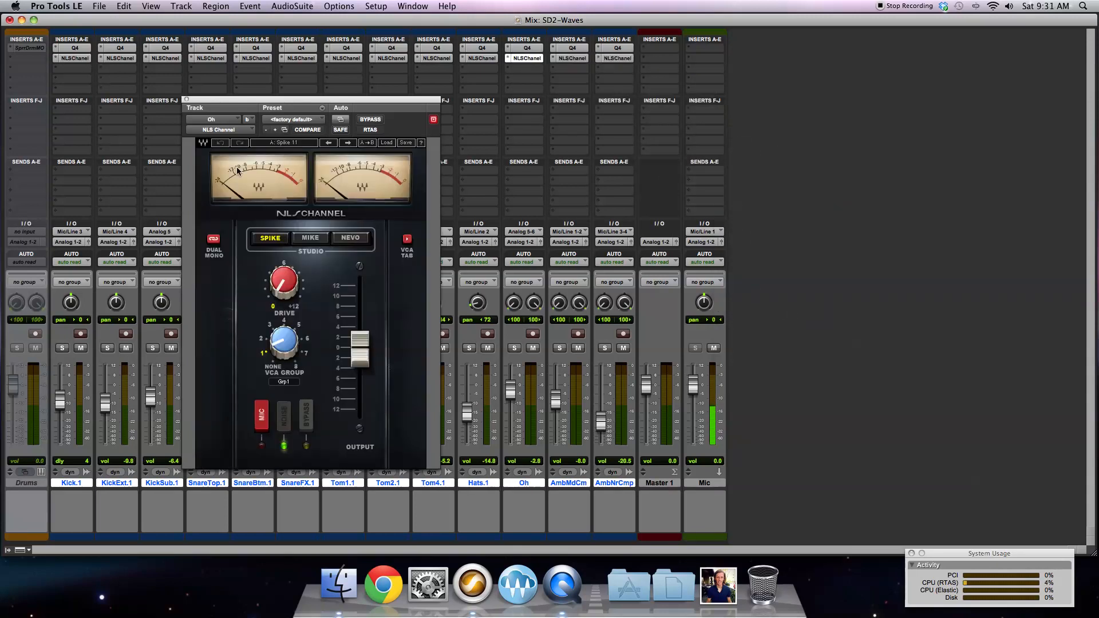
Step: Compare the Spike, Mike and Nevo console models in the Oh track's NLS Channel
click(309, 240)
click(352, 239)
click(312, 240)
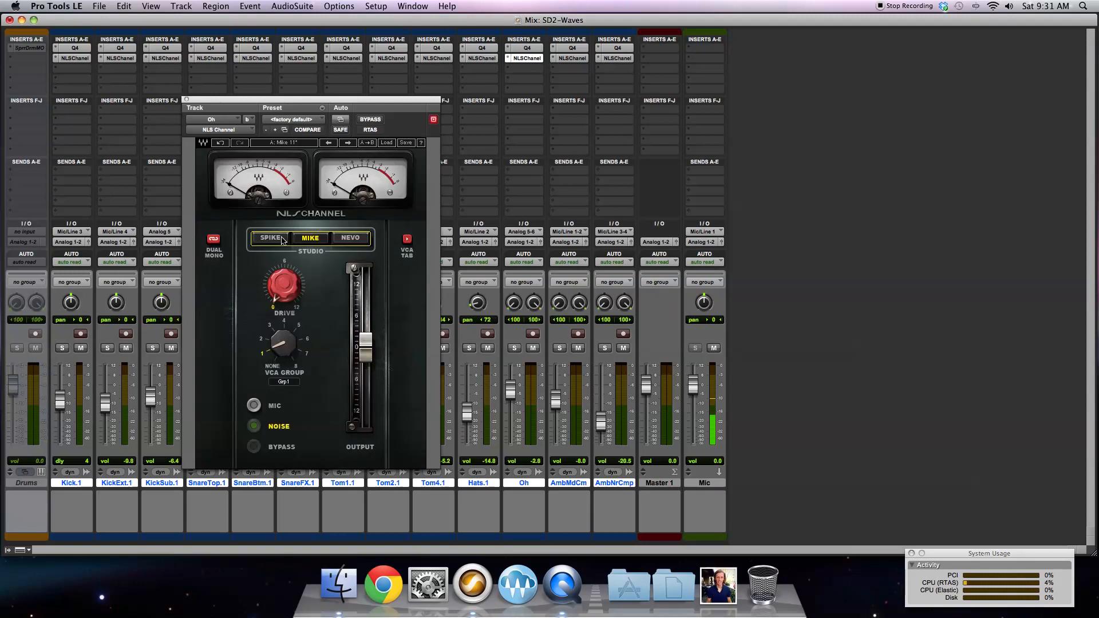
click(272, 241)
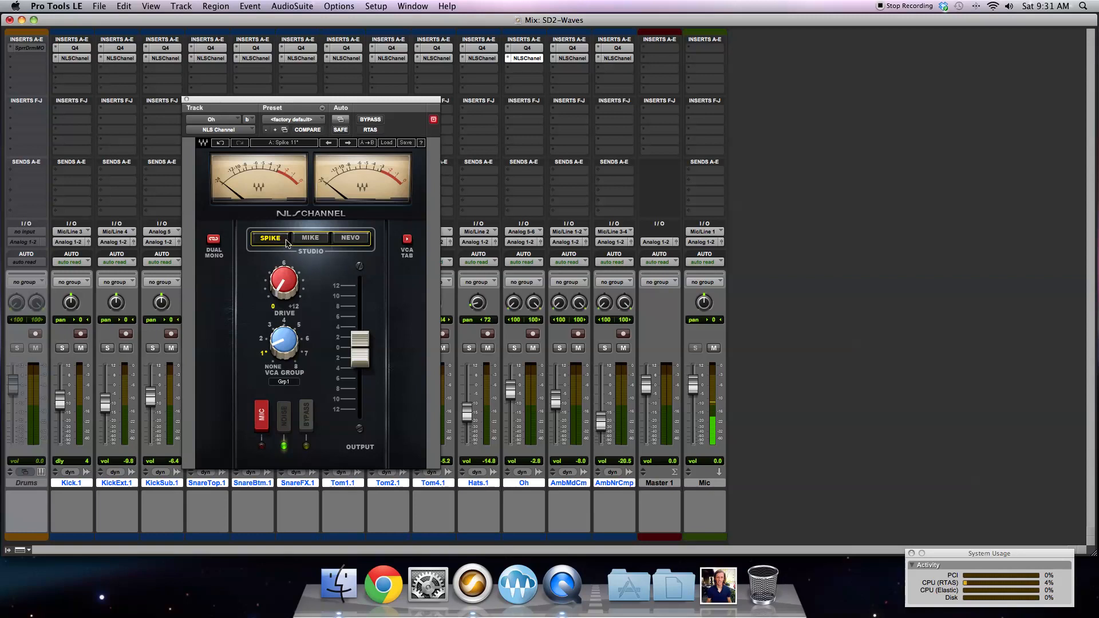
click(304, 239)
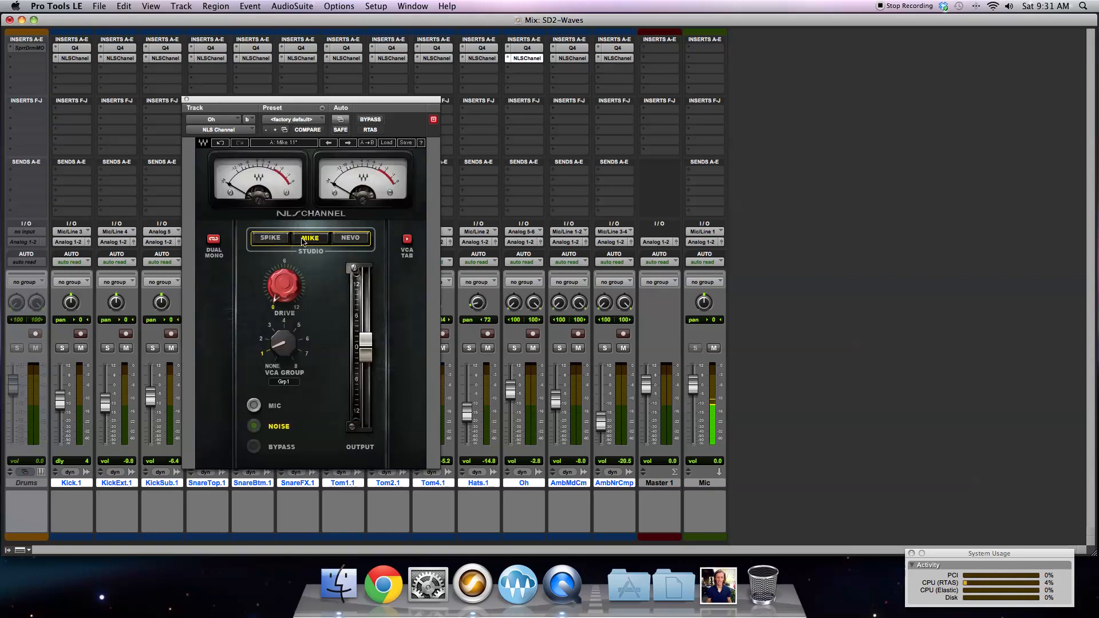
click(350, 236)
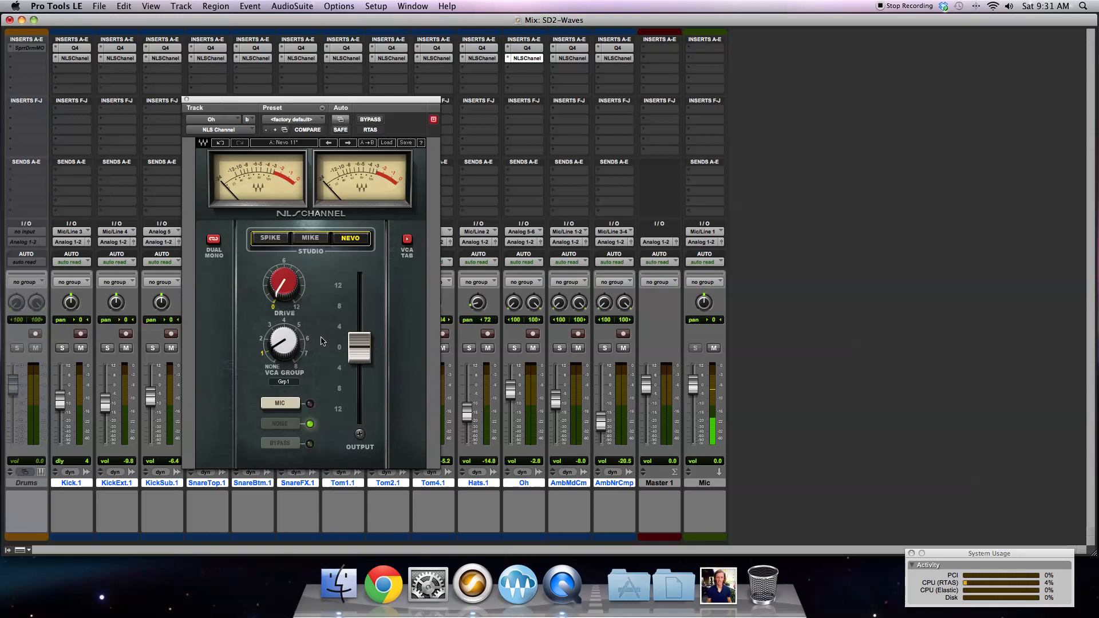
mouse_move(290, 303)
mouse_down()
mouse_move(290, 277)
mouse_move(292, 302)
mouse_up()
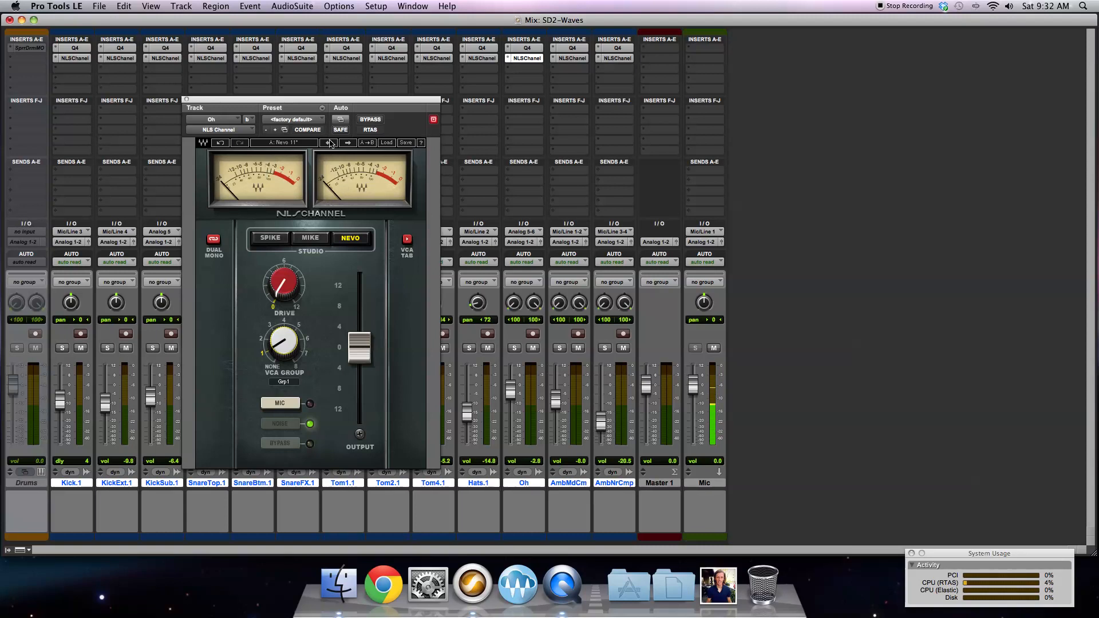
Step: Look through the Nevo factory presets and switch the Oh track's NLS Channel from dual mono to stereo operation
click(383, 143)
mouse_move(423, 204)
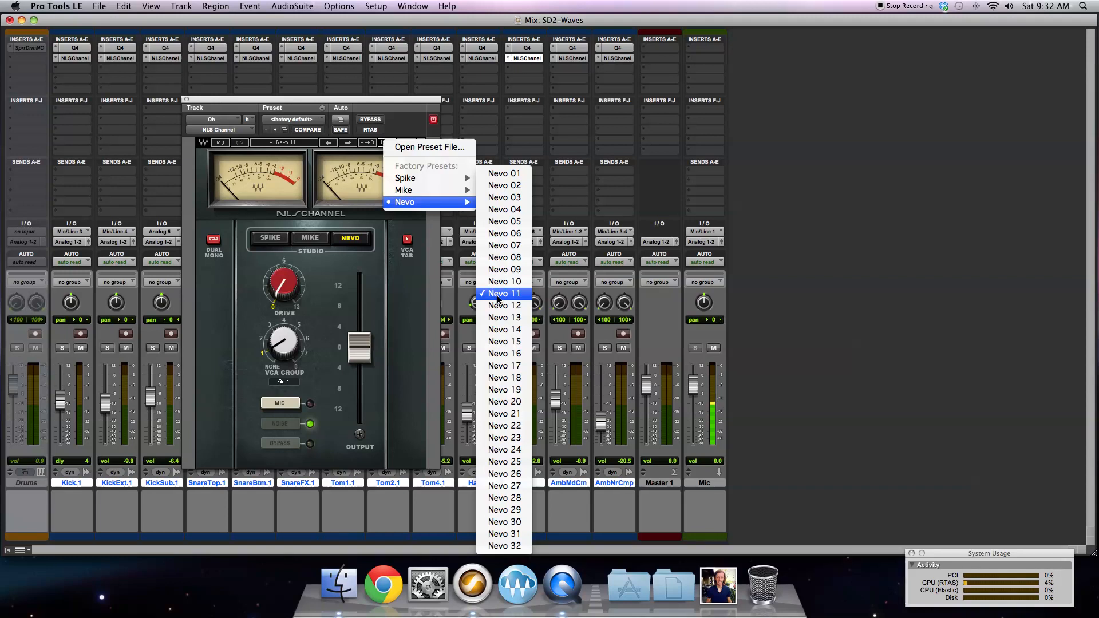
click(210, 297)
click(213, 239)
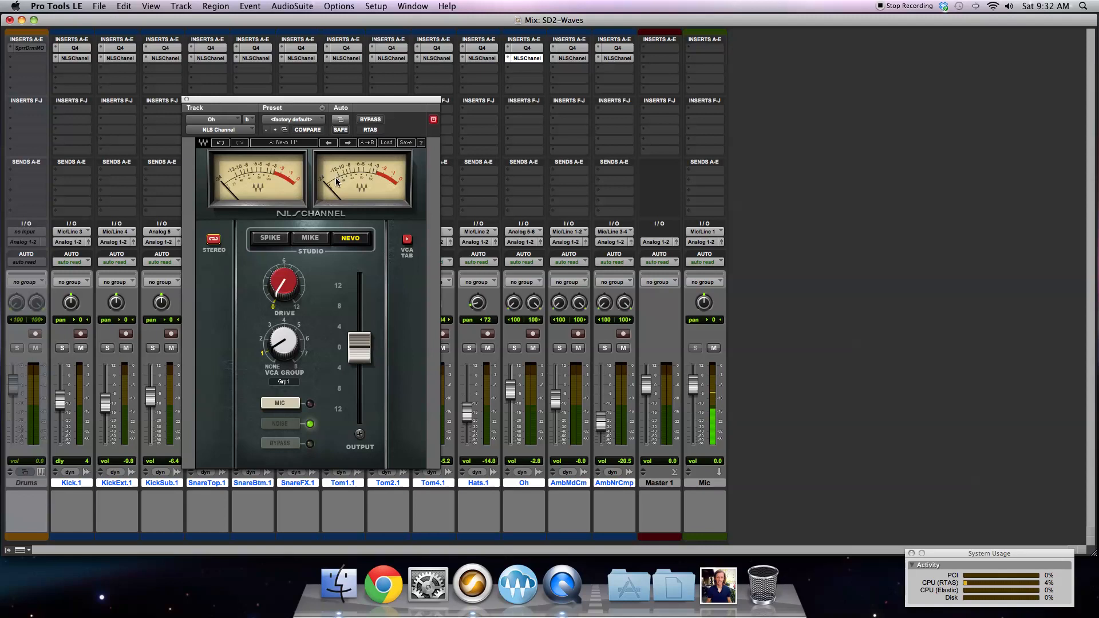
click(384, 143)
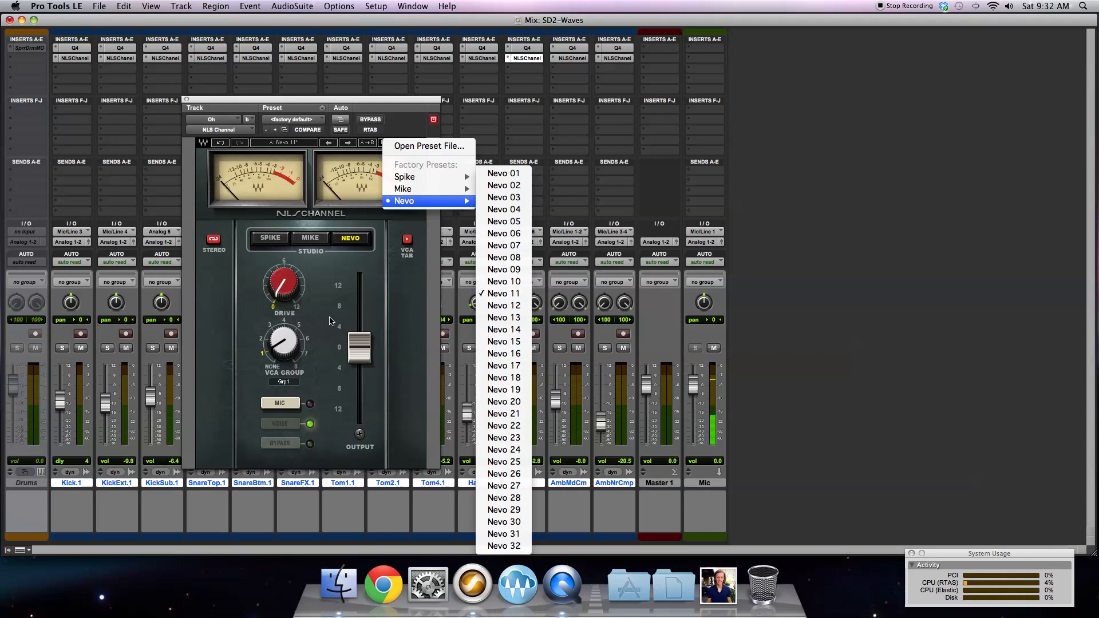
click(235, 317)
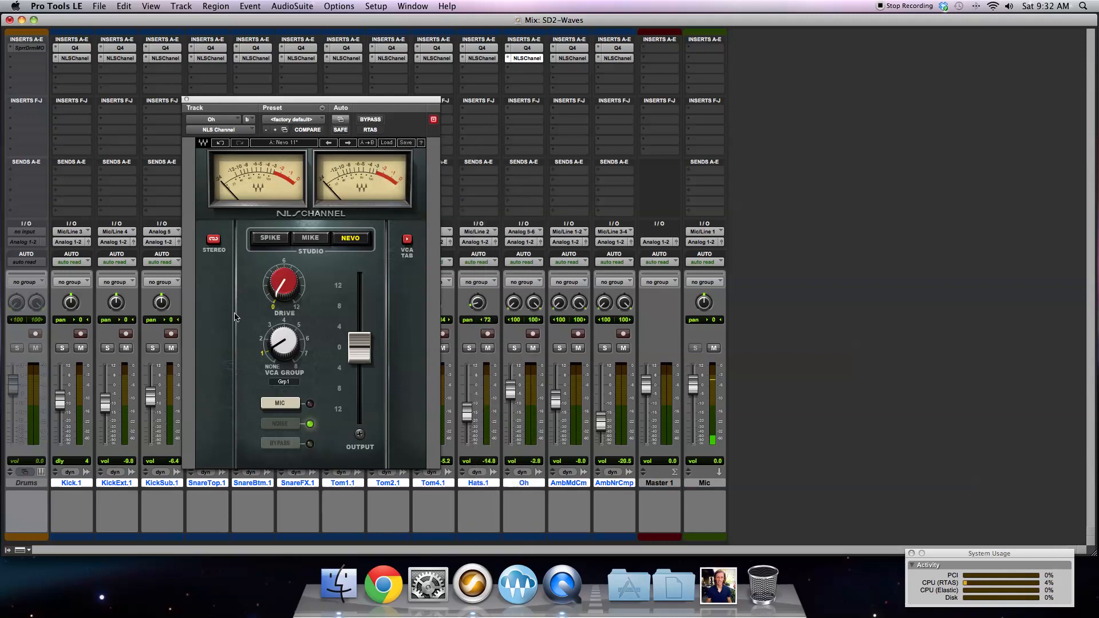
click(213, 239)
click(213, 239)
Step: Set the Oh track's NLS Channel to the Spike console with VCA group None, try raising the Drive, and reset it to 0
click(305, 242)
click(264, 238)
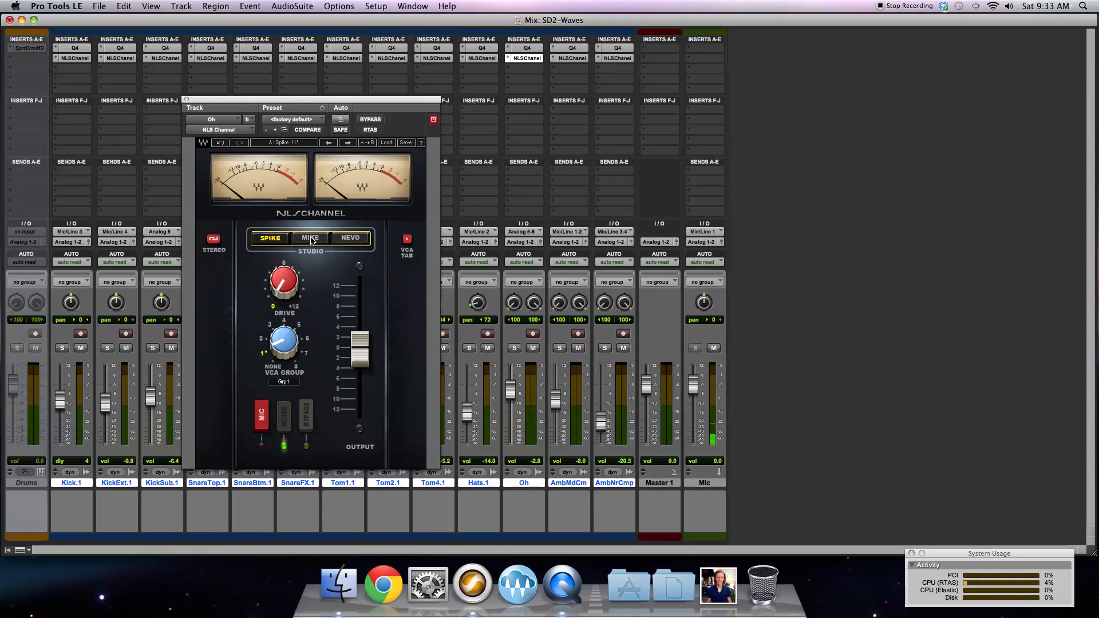
drag(287, 342, 282, 344)
mouse_move(280, 285)
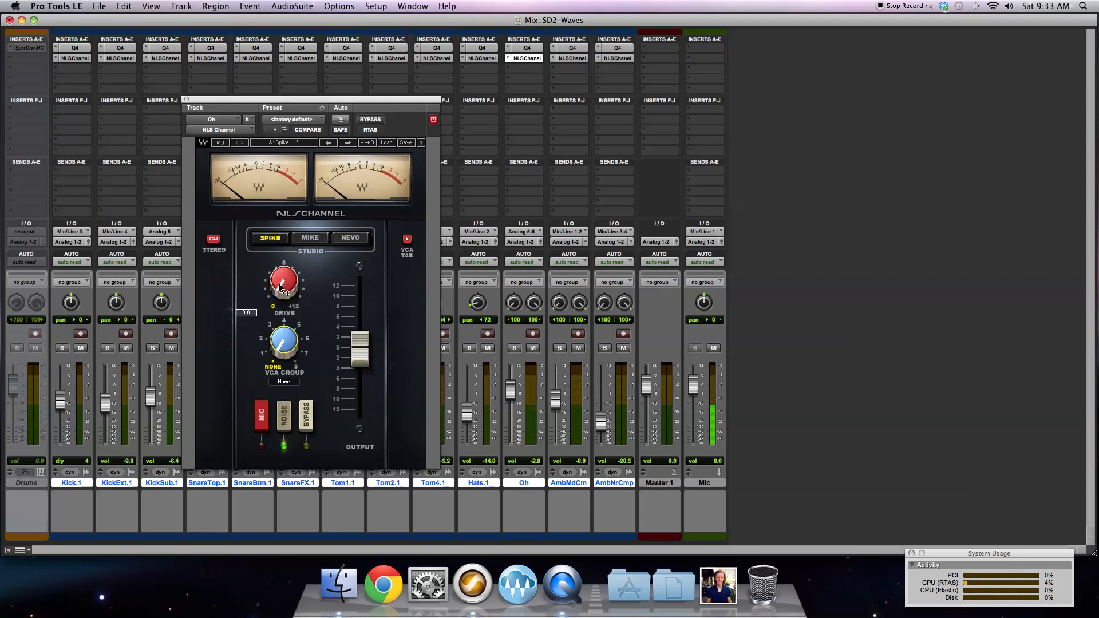
drag(280, 286, 280, 255)
alt+click(280, 289)
Step: Start playback and set Kick.1's NLS Channel to the Mike console with VCA group None and Drive just below mid-scale
key(space)
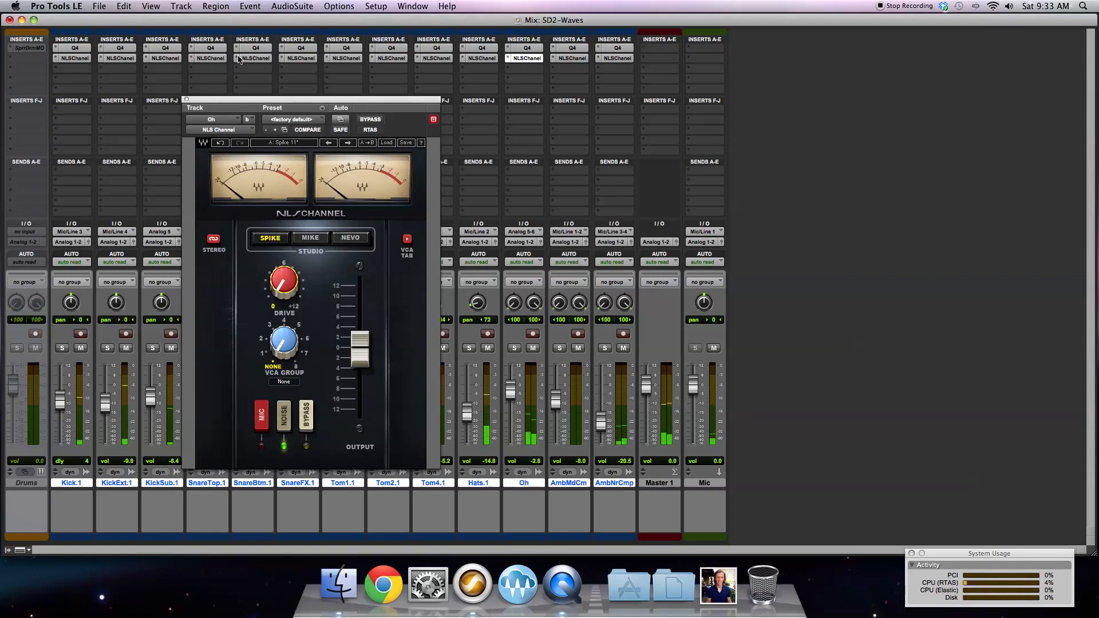
click(75, 58)
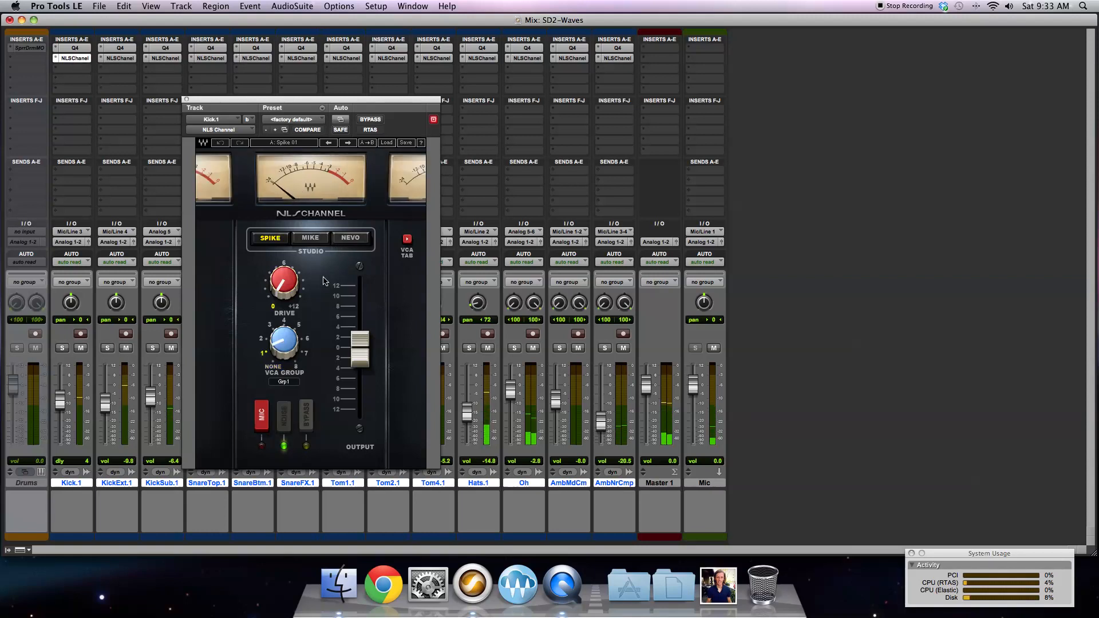
drag(292, 353, 291, 363)
click(309, 237)
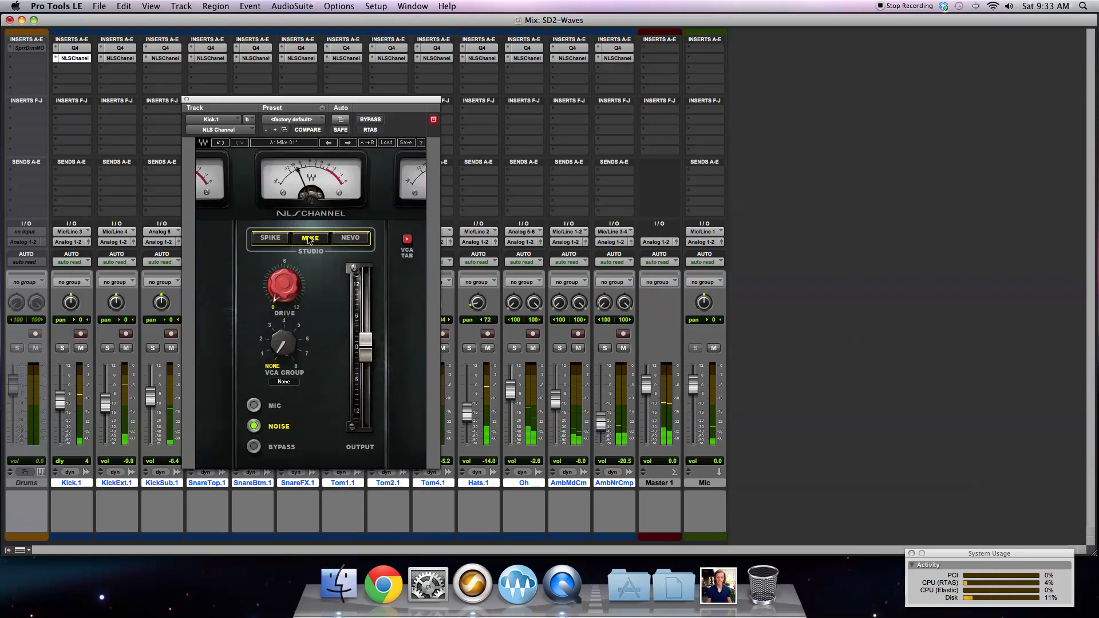
drag(288, 295, 288, 287)
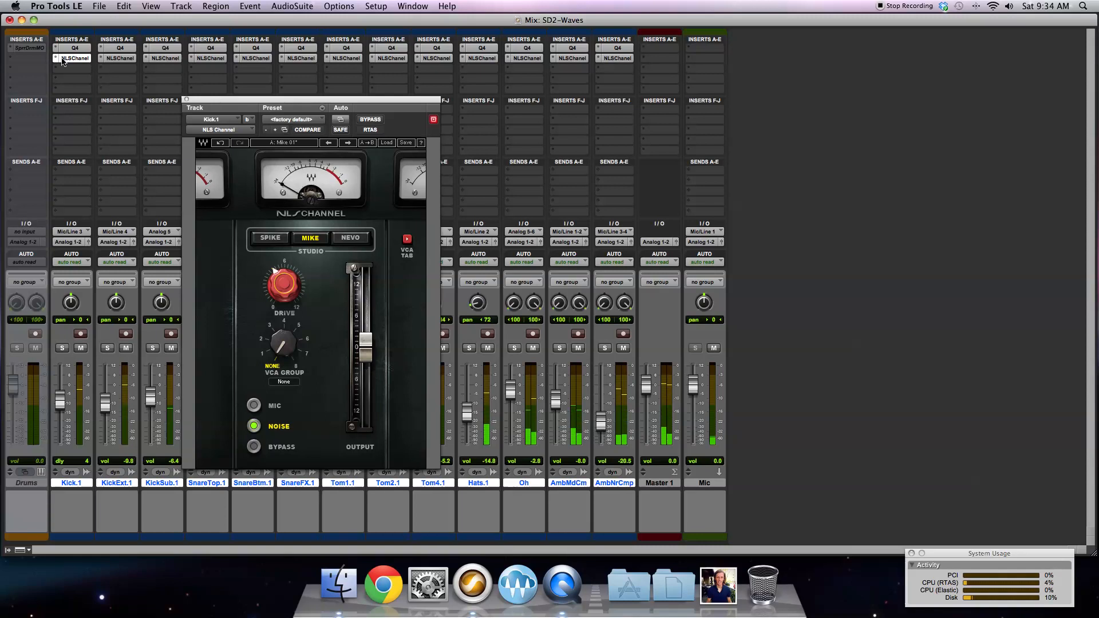
Step: Set KickExt.1's NLS Channel to the Mike console, raise its Drive to just below mid-scale, and set its VCA group to None
click(120, 58)
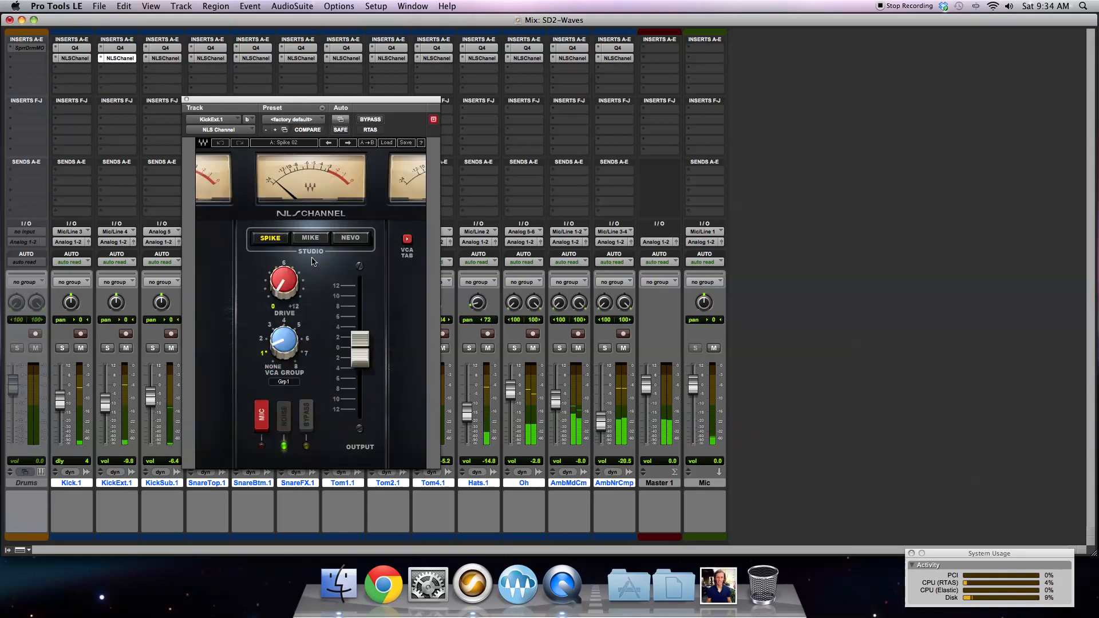
click(310, 237)
drag(275, 297, 272, 273)
drag(294, 346, 293, 357)
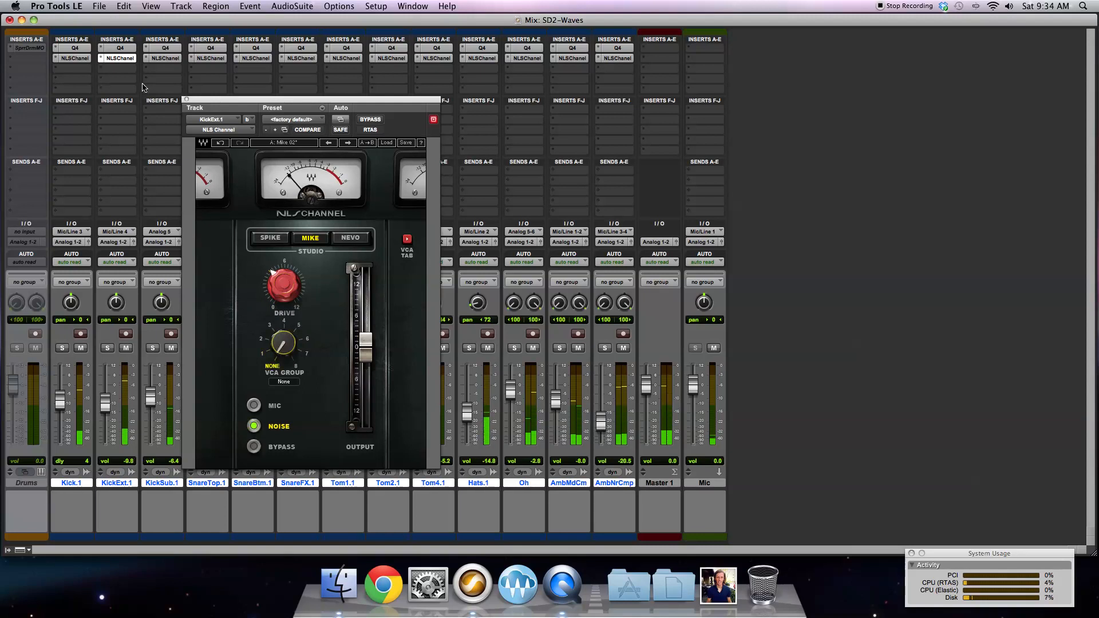
click(185, 100)
Step: Set KickSub.1's NLS Channel to the Mike console with Drive at about 4.7 and VCA group None
click(166, 59)
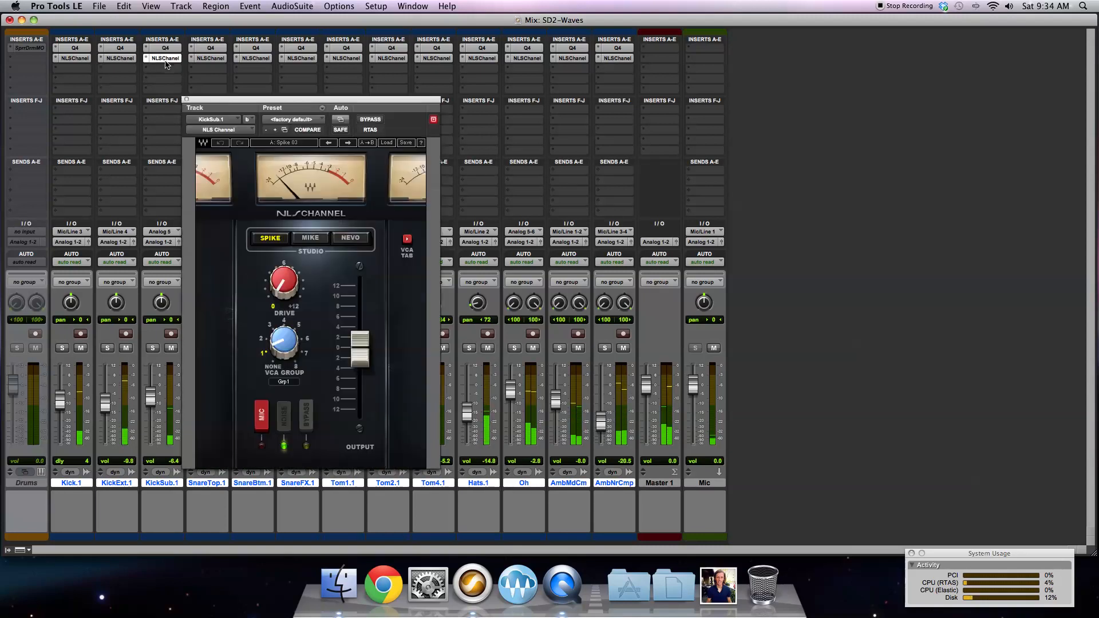
click(311, 238)
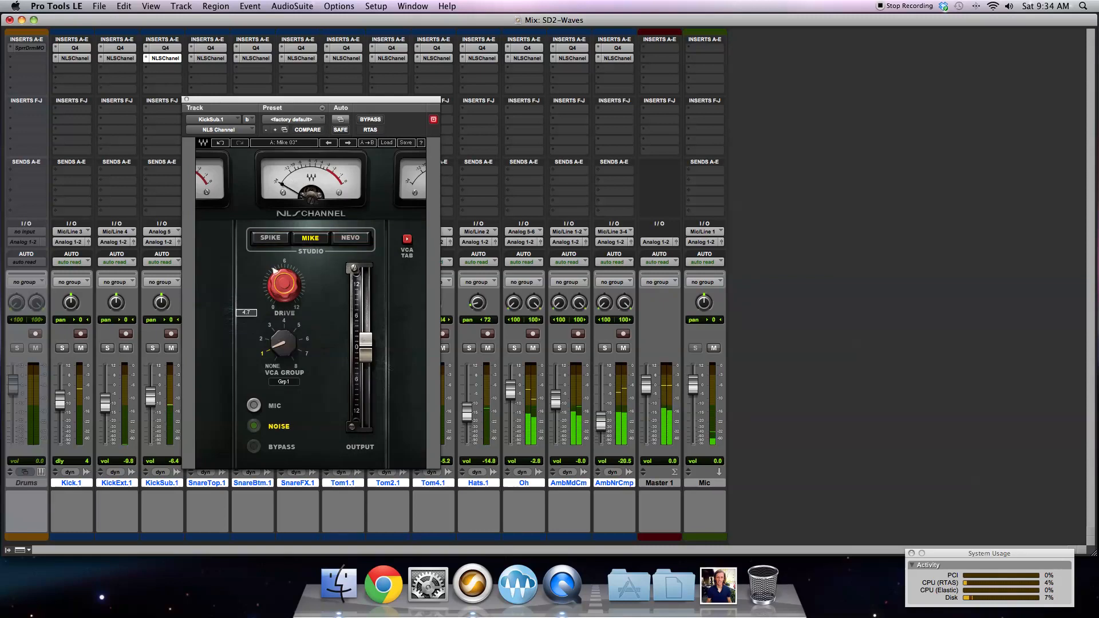
drag(286, 347, 286, 359)
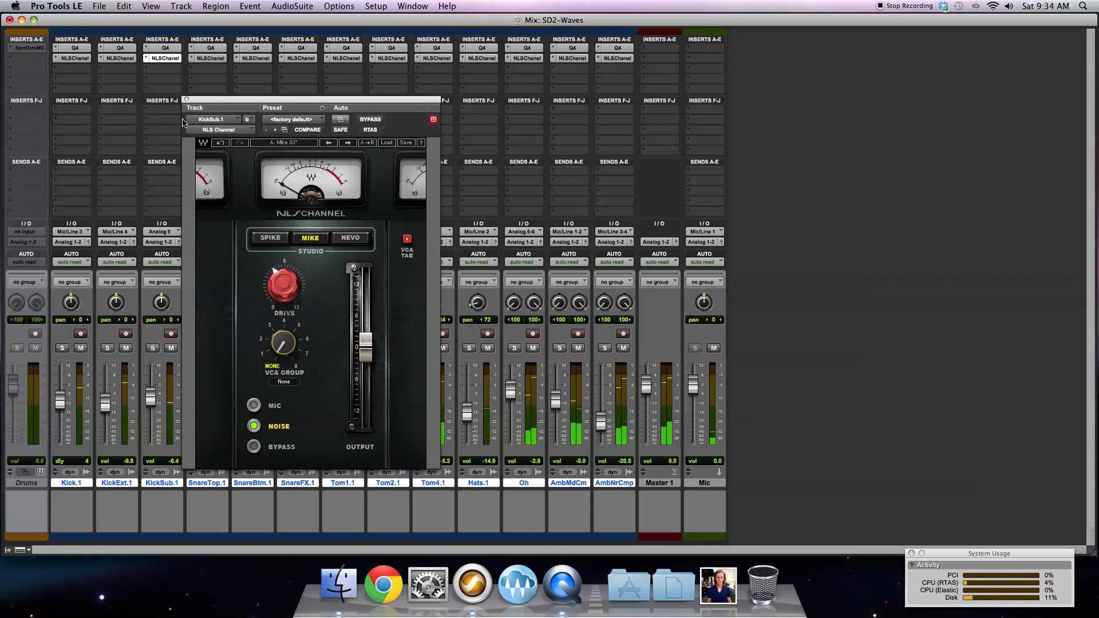
click(185, 100)
Step: Set SnareTop.1's NLS Channel to the Mike console with Drive at about 5.0 and VCA group None
click(213, 58)
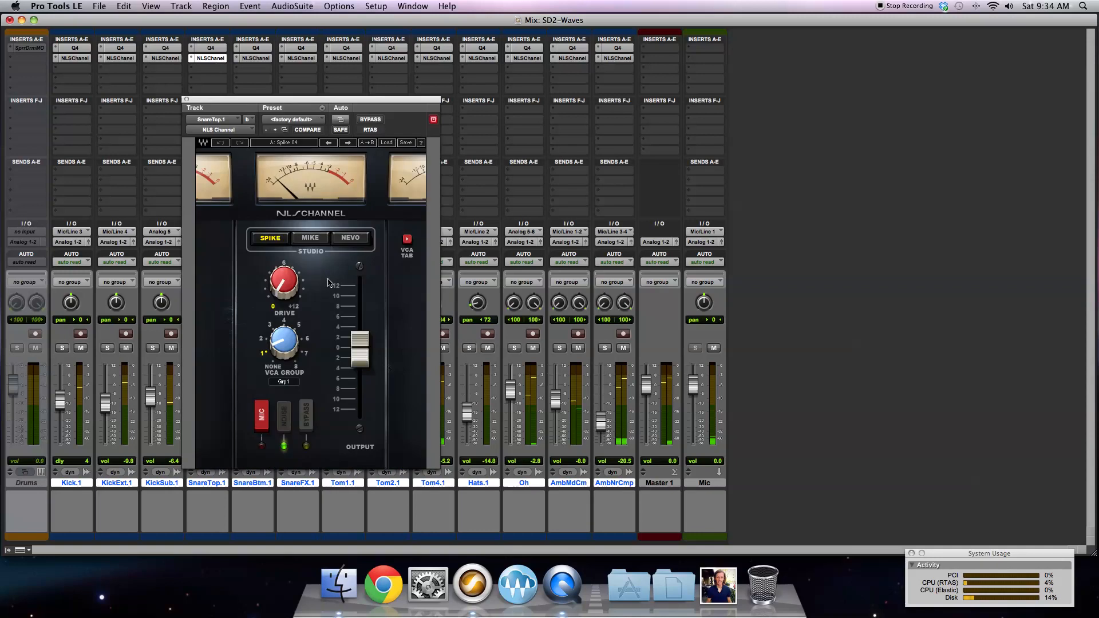
click(311, 238)
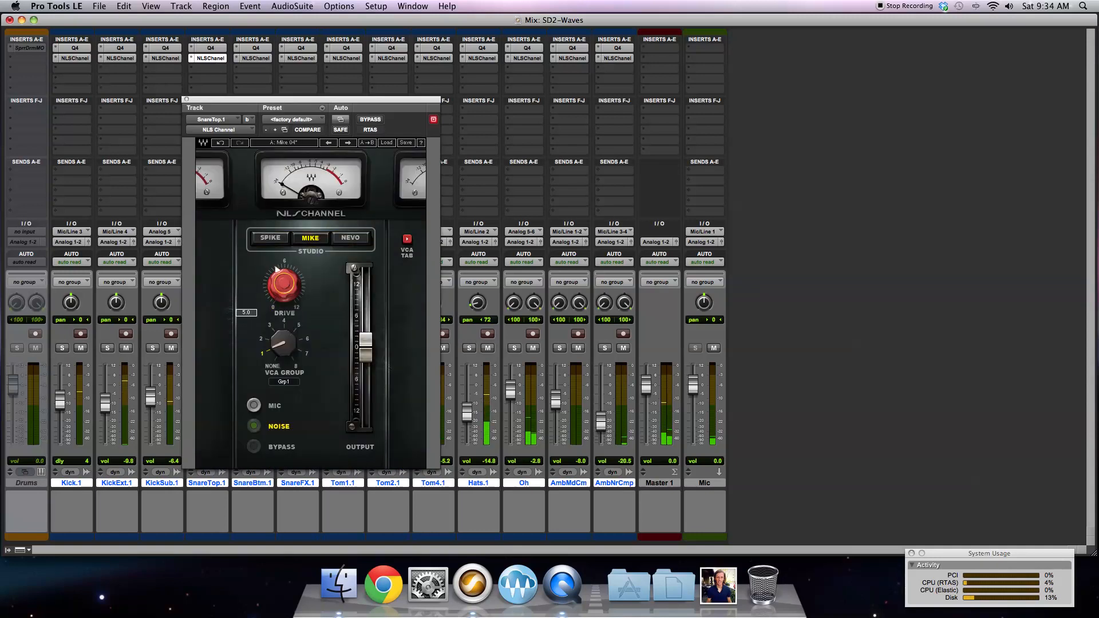
drag(288, 349, 289, 359)
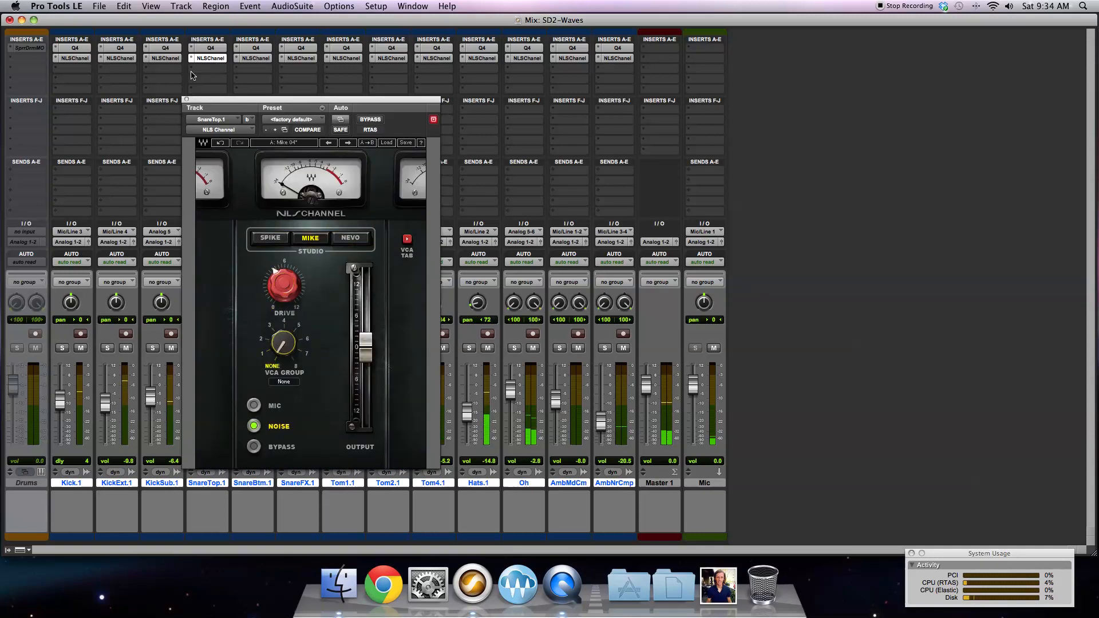
click(184, 100)
Step: Raise the Drive on SnareBtm.1's NLS Channel to just below mid-scale, choose the Mike console, and set VCA group to None
click(255, 59)
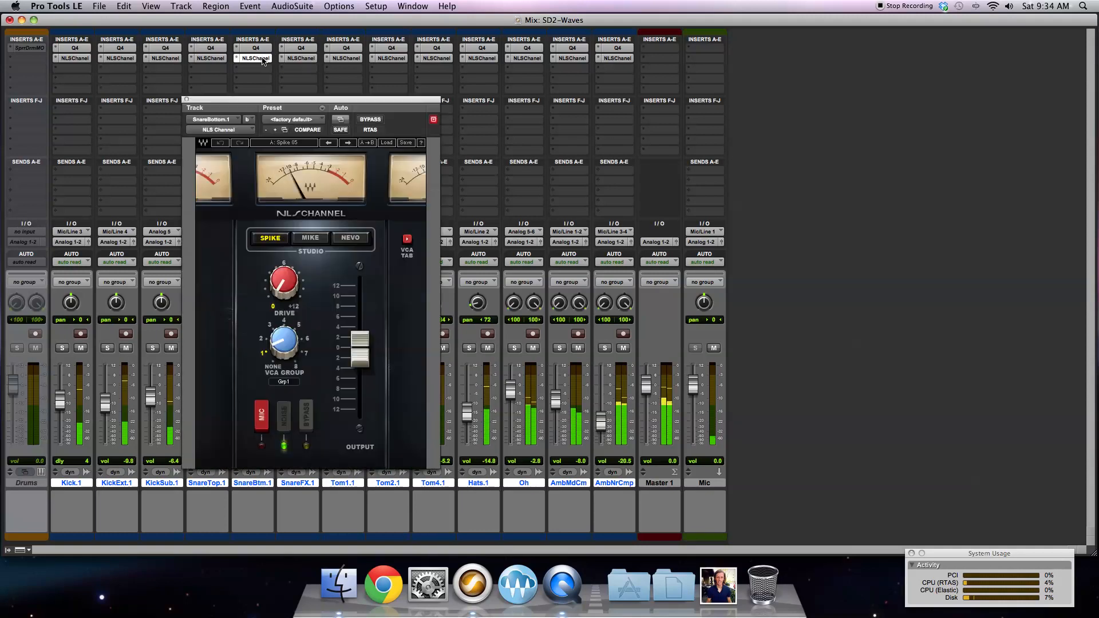
drag(287, 280, 286, 285)
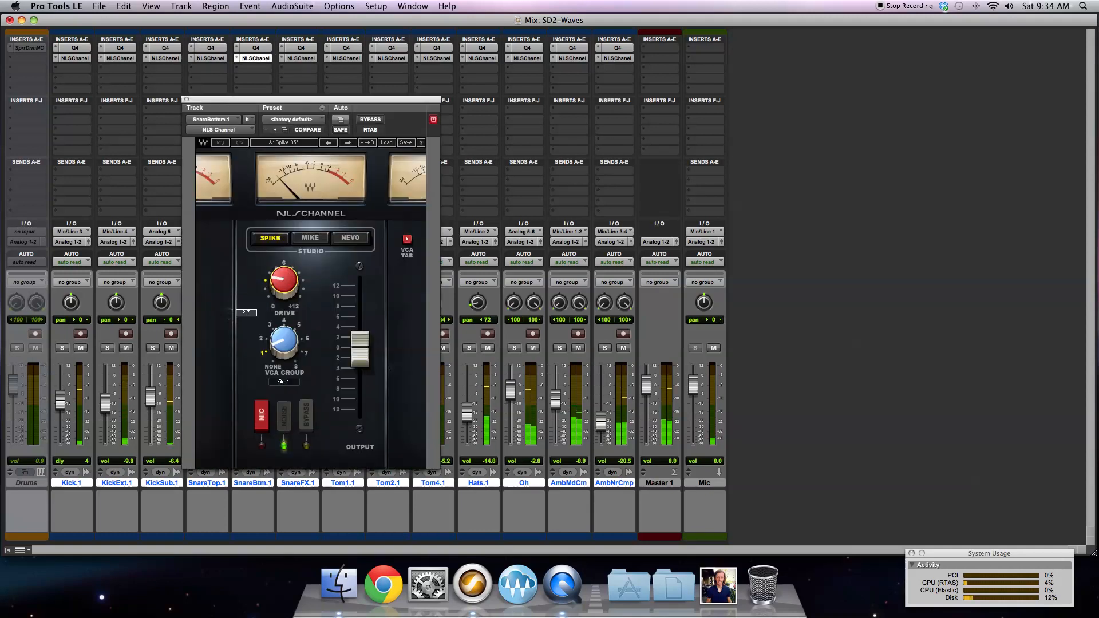
click(312, 238)
drag(282, 344, 282, 352)
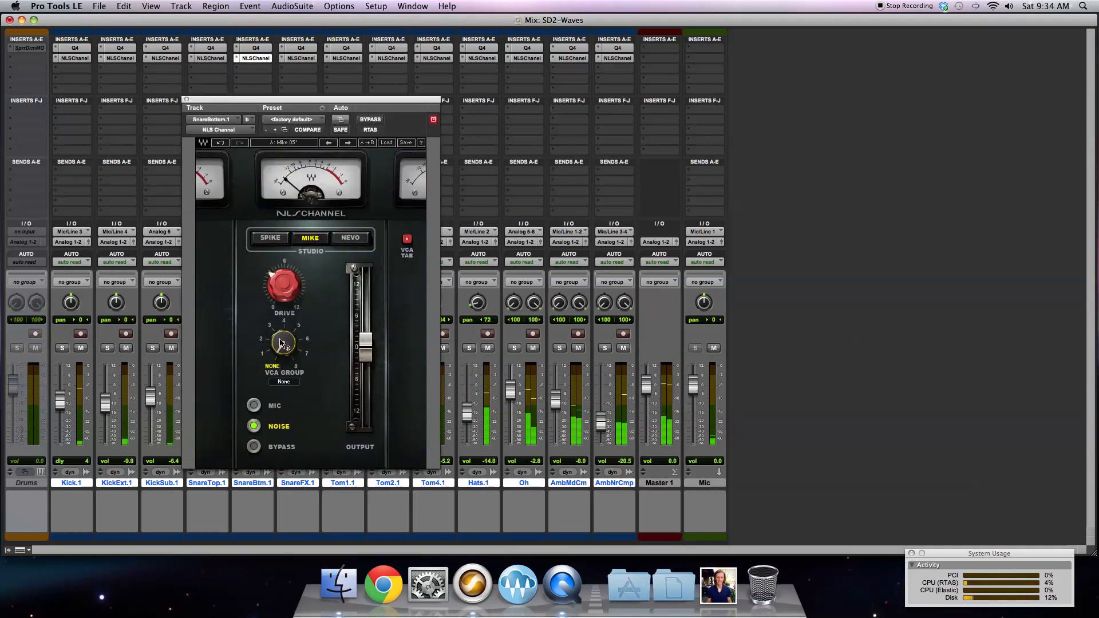
click(187, 100)
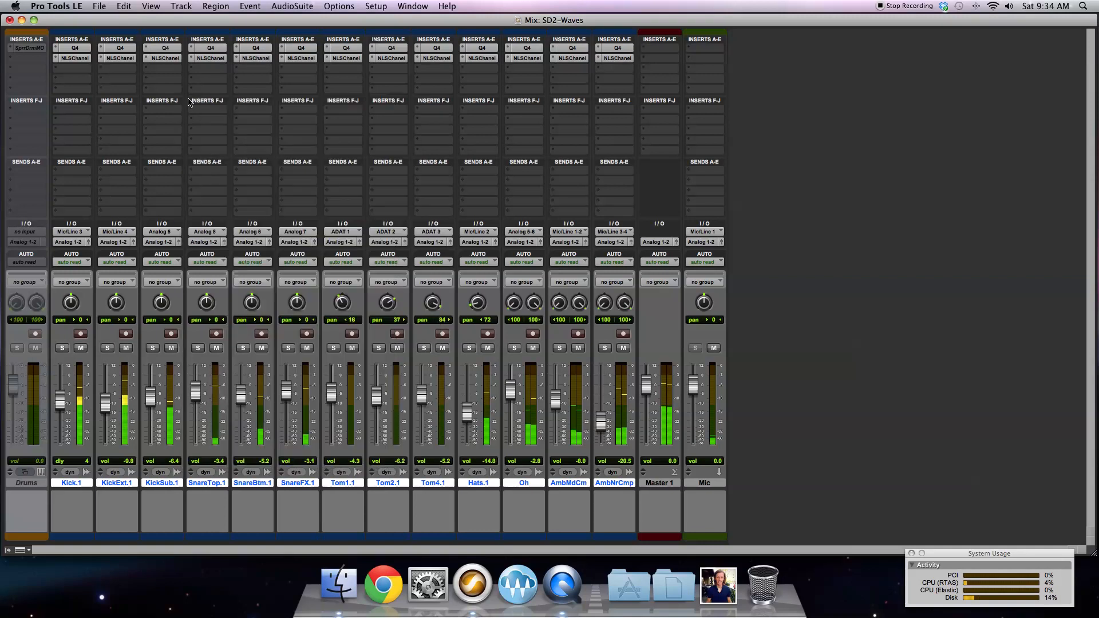
Step: Set SnareFX.1's NLS Channel to the Mike console with Drive just below mid-scale and VCA group None
click(297, 58)
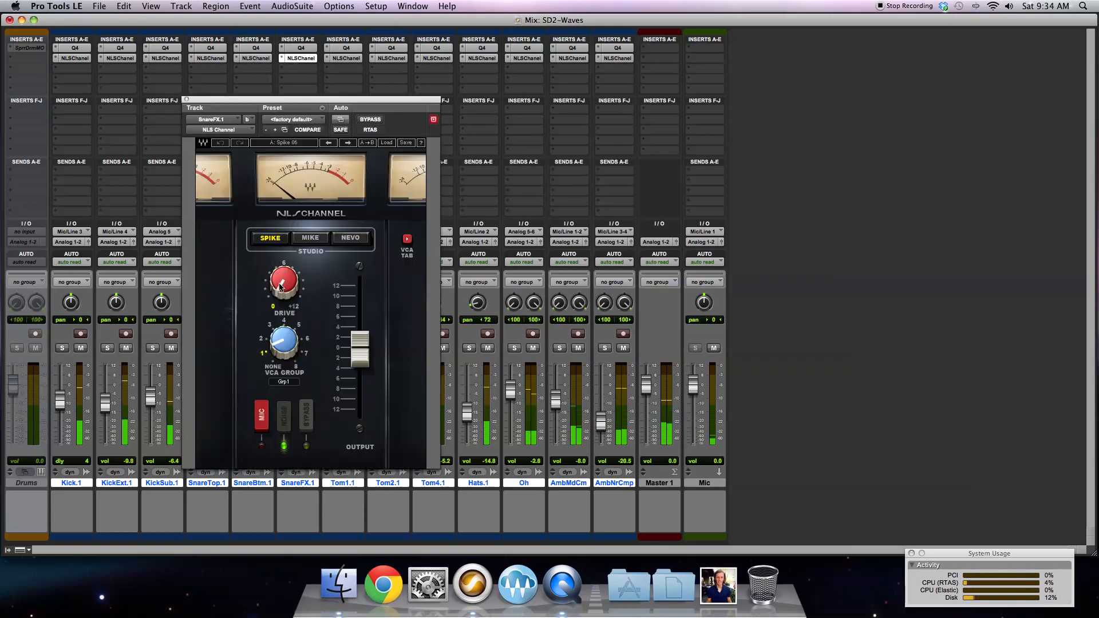
click(310, 237)
drag(268, 279, 271, 274)
drag(282, 343, 281, 357)
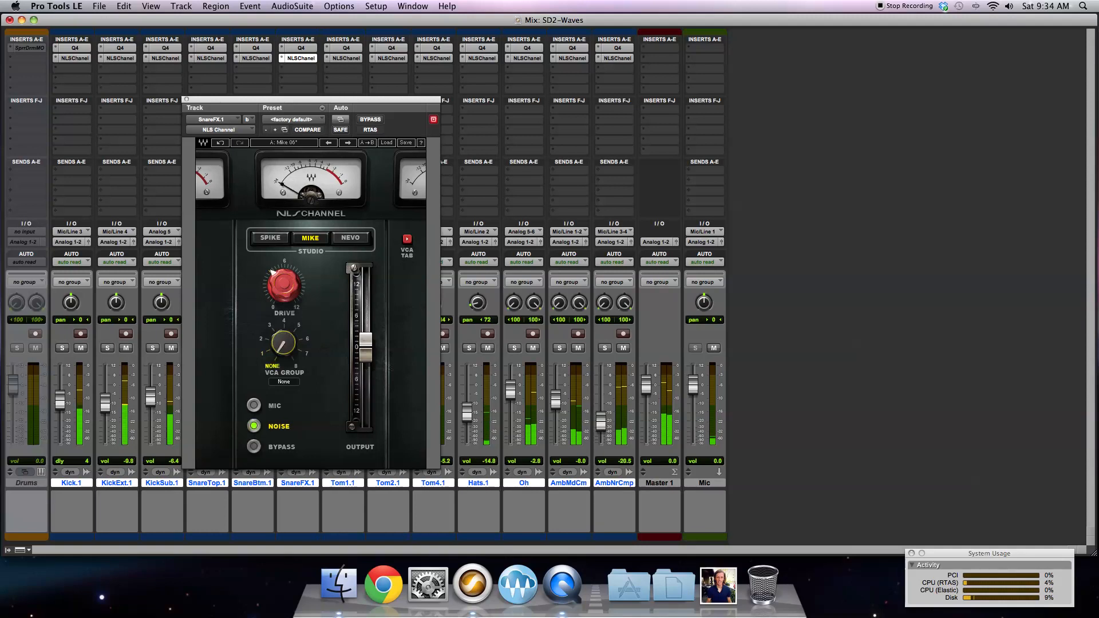
click(186, 99)
Step: Set Tom1.1's NLS Channel to the Mike console with Drive at about 4.0 and VCA group None
click(354, 59)
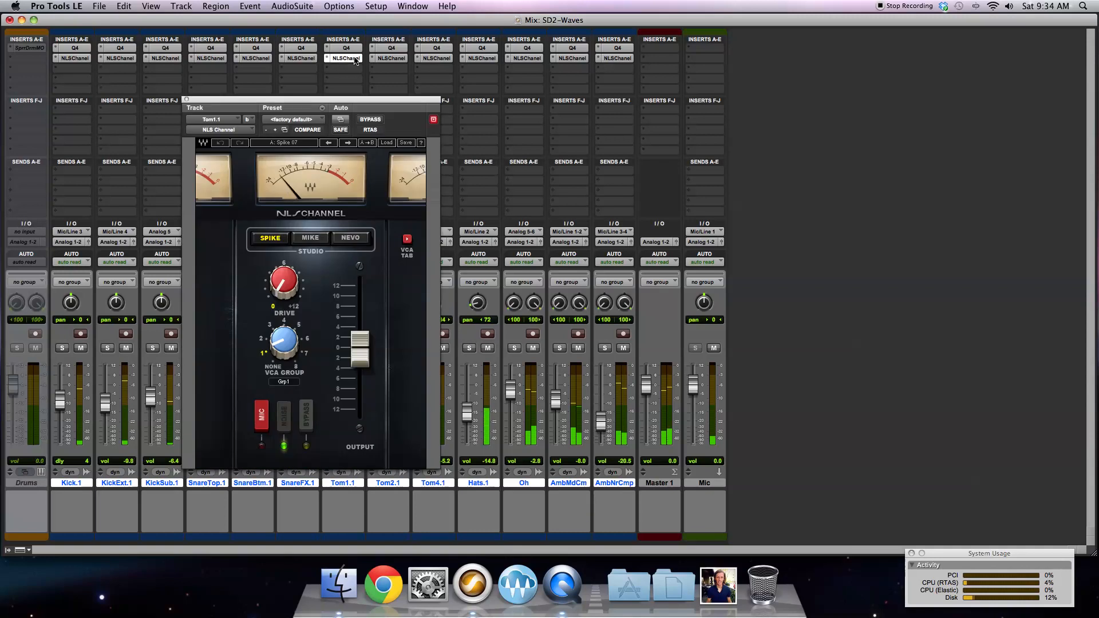
click(316, 236)
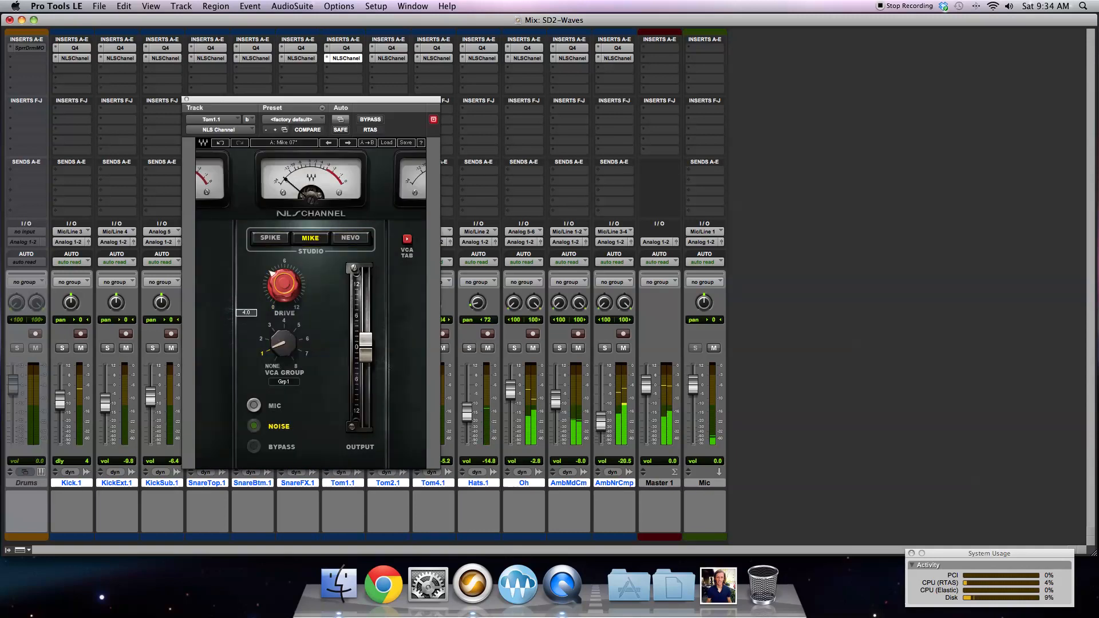
drag(294, 353, 294, 361)
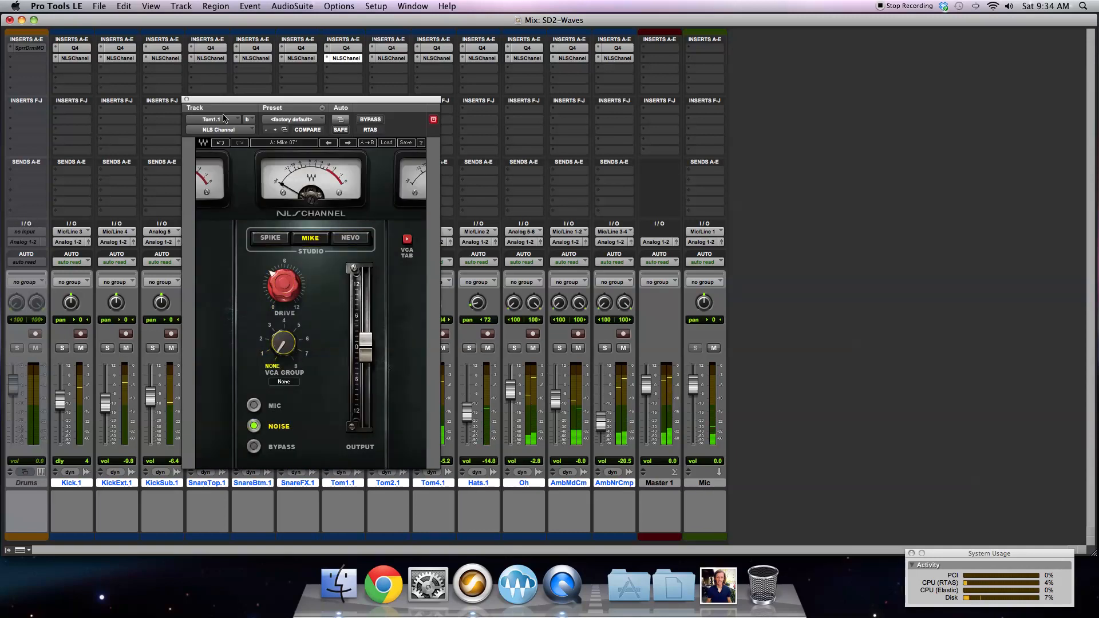
click(186, 101)
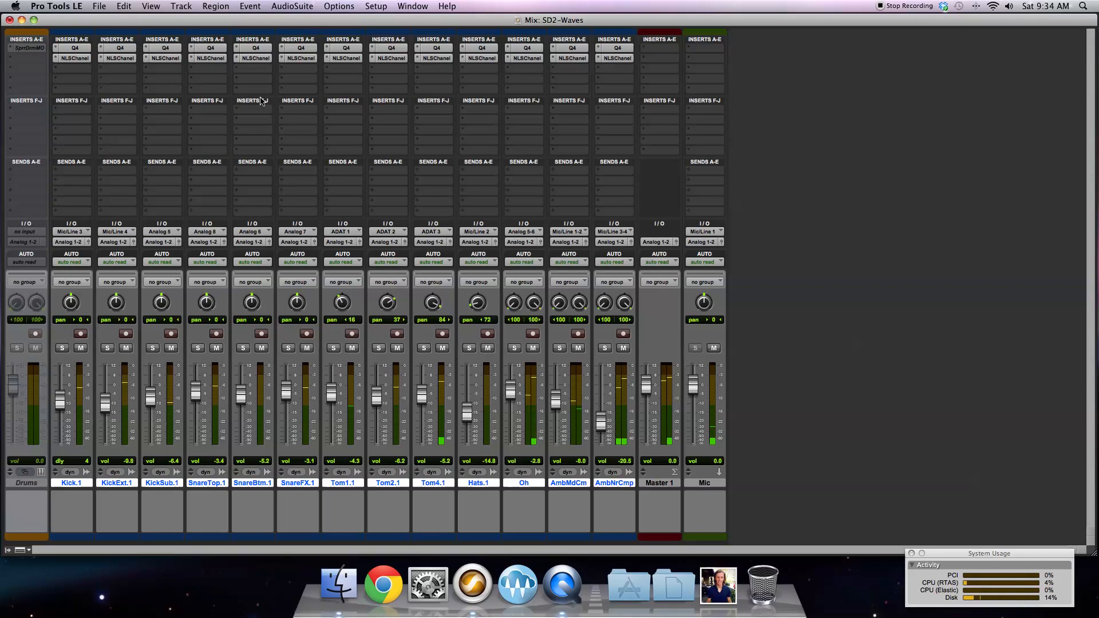
Step: Set Tom2.1's NLS Channel to the Mike console with Drive just below mid-scale and VCA group None
click(390, 58)
click(311, 239)
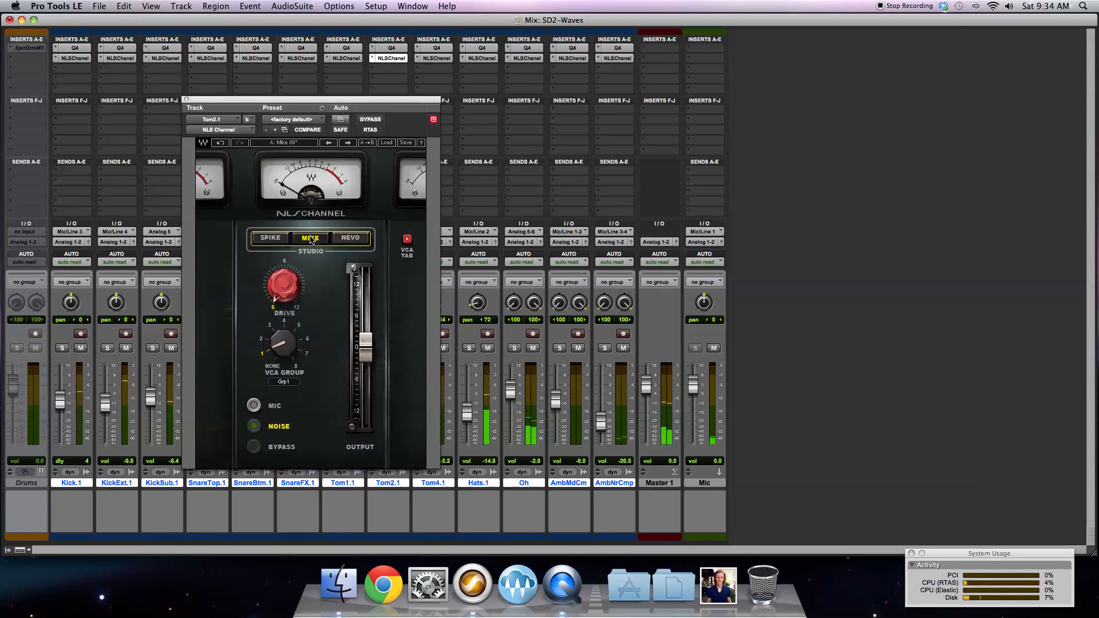
drag(296, 288, 296, 264)
drag(293, 340, 285, 355)
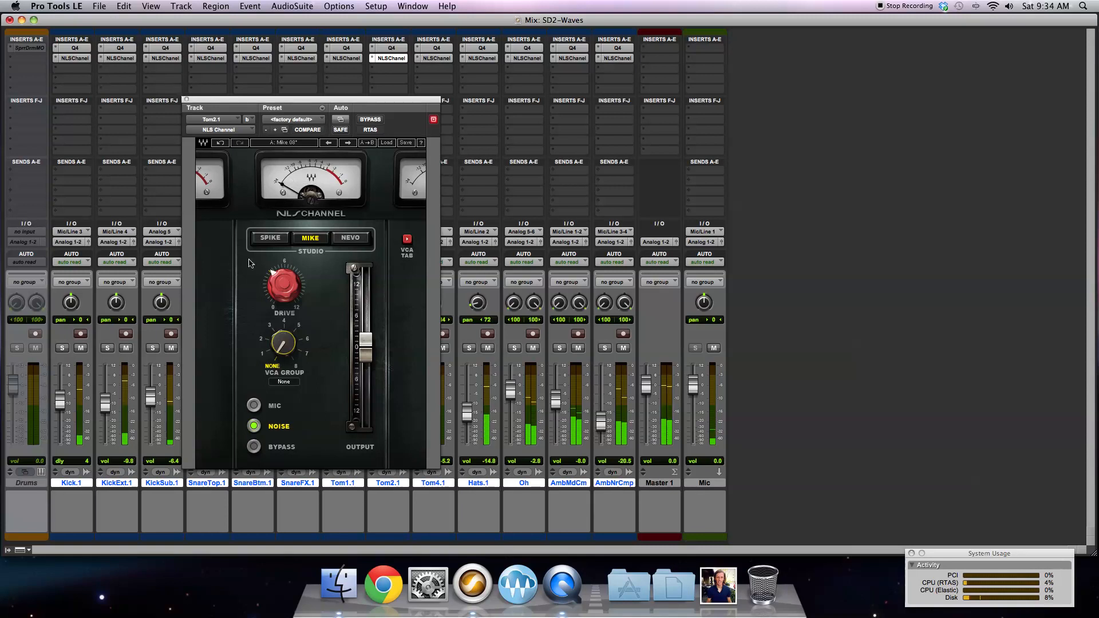
click(378, 59)
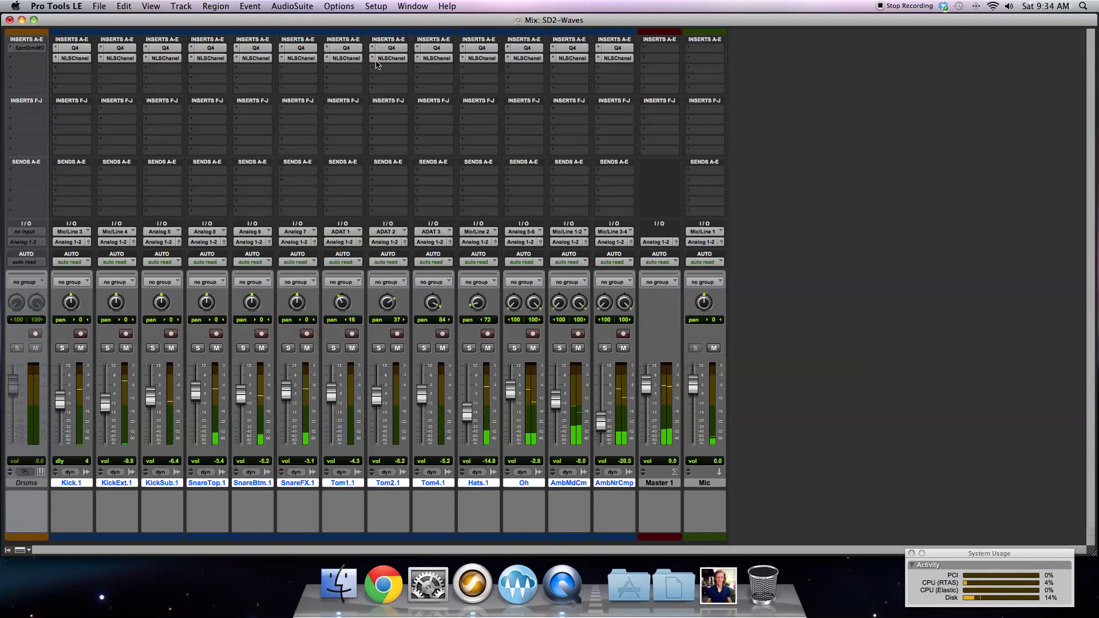
Step: Set Tom4.1's NLS Channel to the Mike console, raise Drive to just below mid-scale, and choose VCA group None
click(434, 58)
click(309, 238)
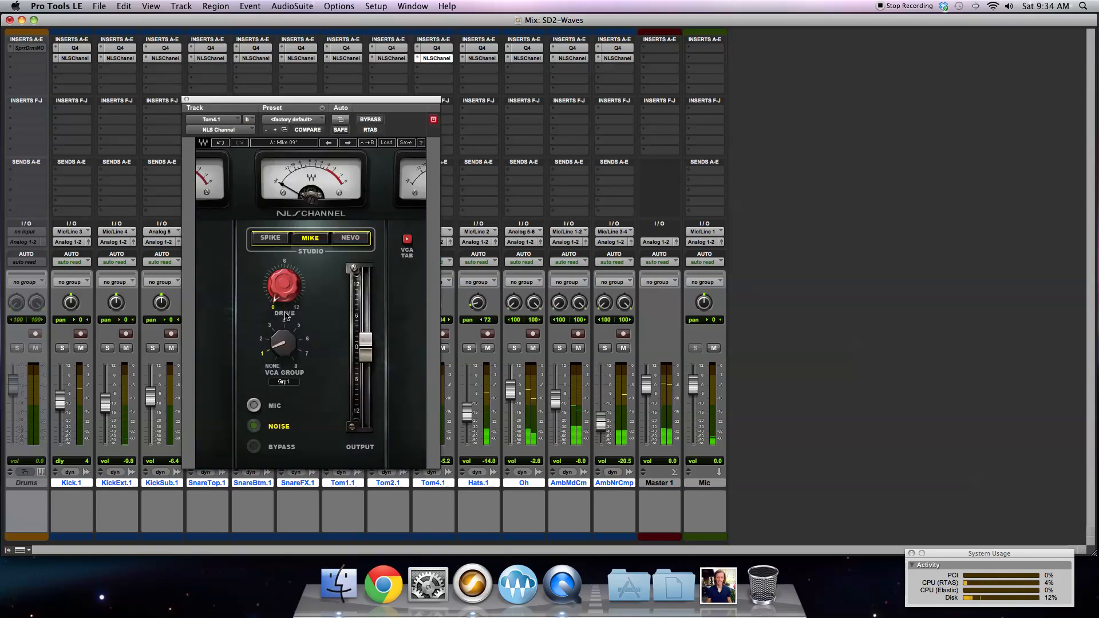
drag(285, 342, 286, 348)
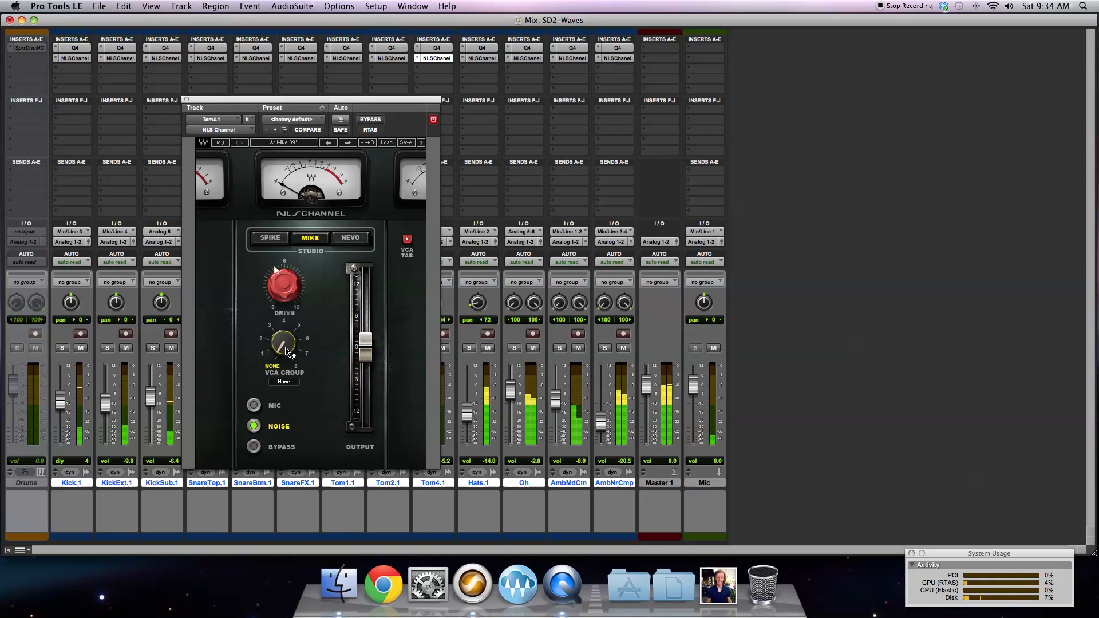
click(187, 100)
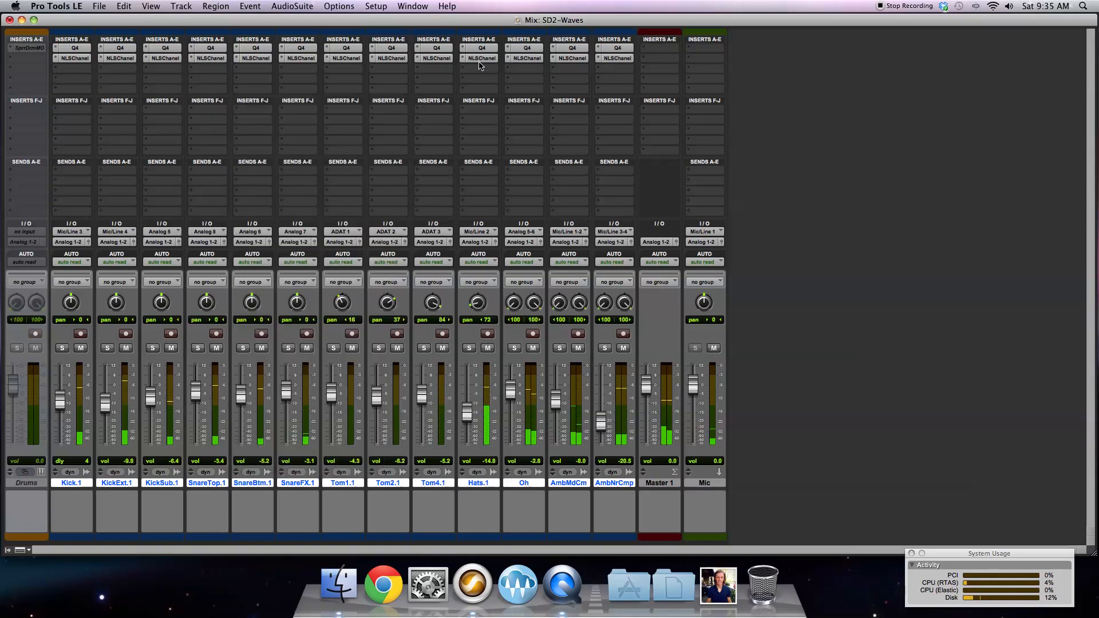
Step: Set the Hats.1 NLS Channel to the Mike console with Drive just below mid-scale and VCA group None
click(482, 58)
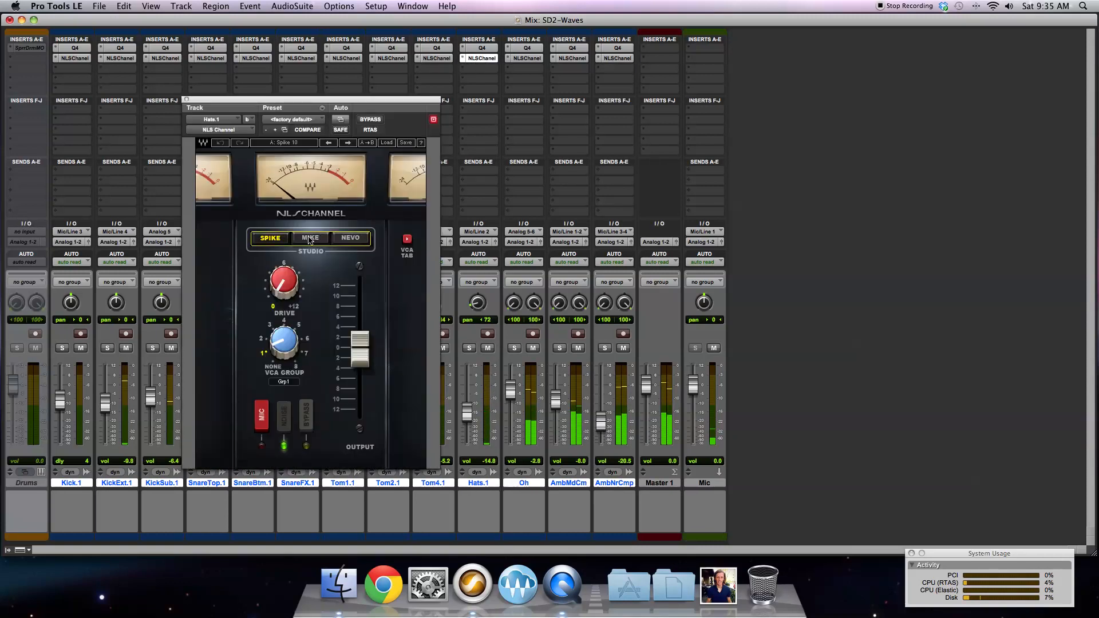
click(310, 238)
drag(298, 284, 295, 273)
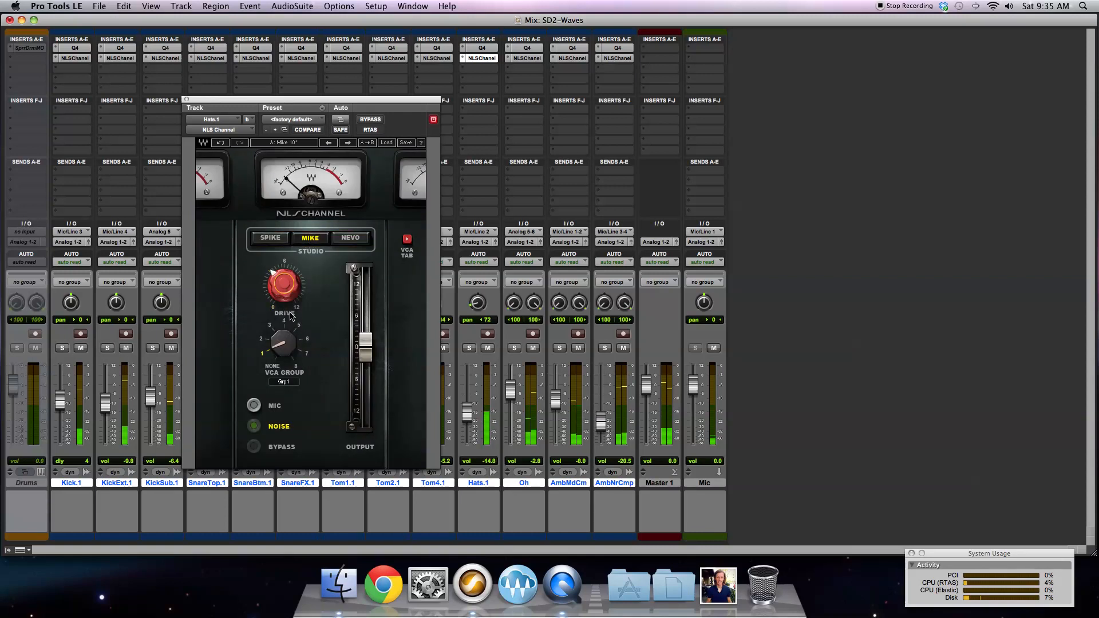
drag(285, 343, 286, 348)
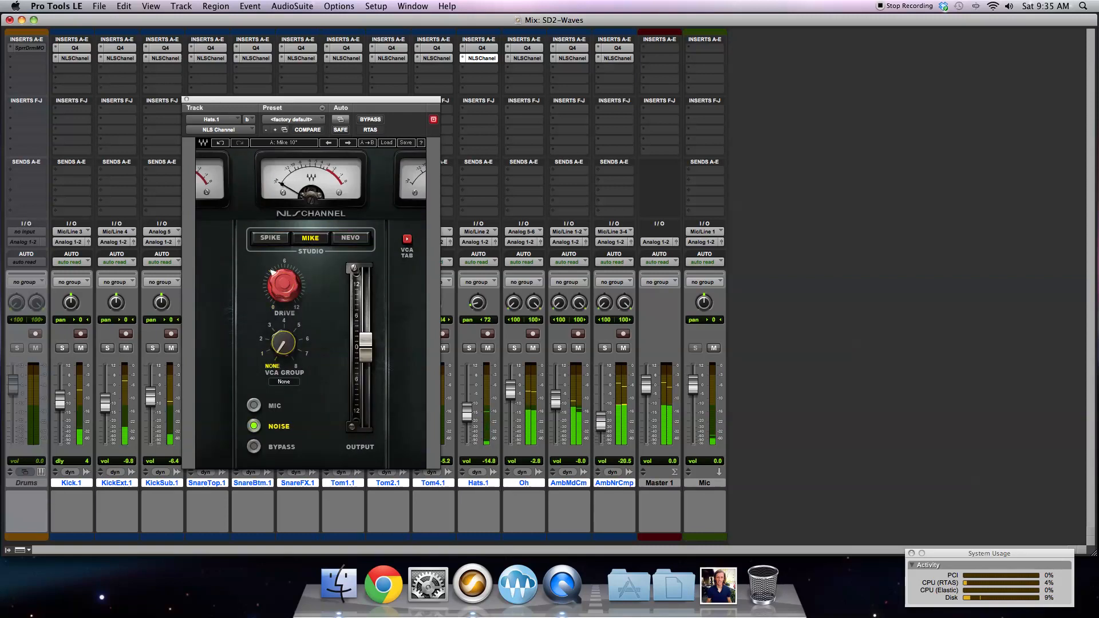
click(187, 99)
Step: Switch the Oh track's NLS Channel to the Mike console and raise its Drive to somewhat below mid-scale
click(524, 59)
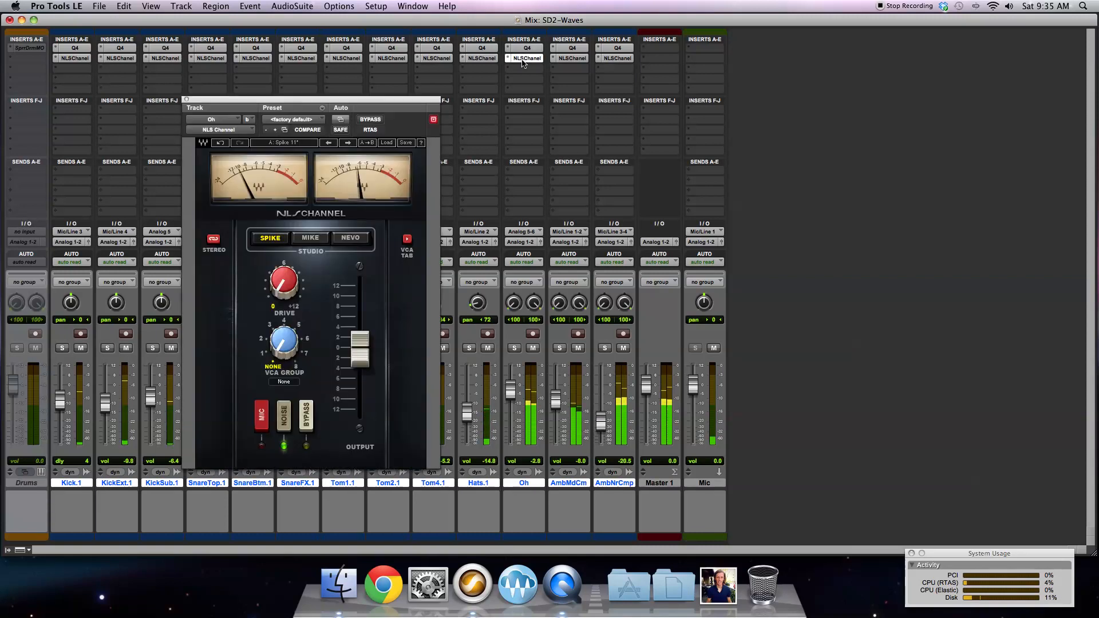
click(308, 240)
mouse_move(279, 268)
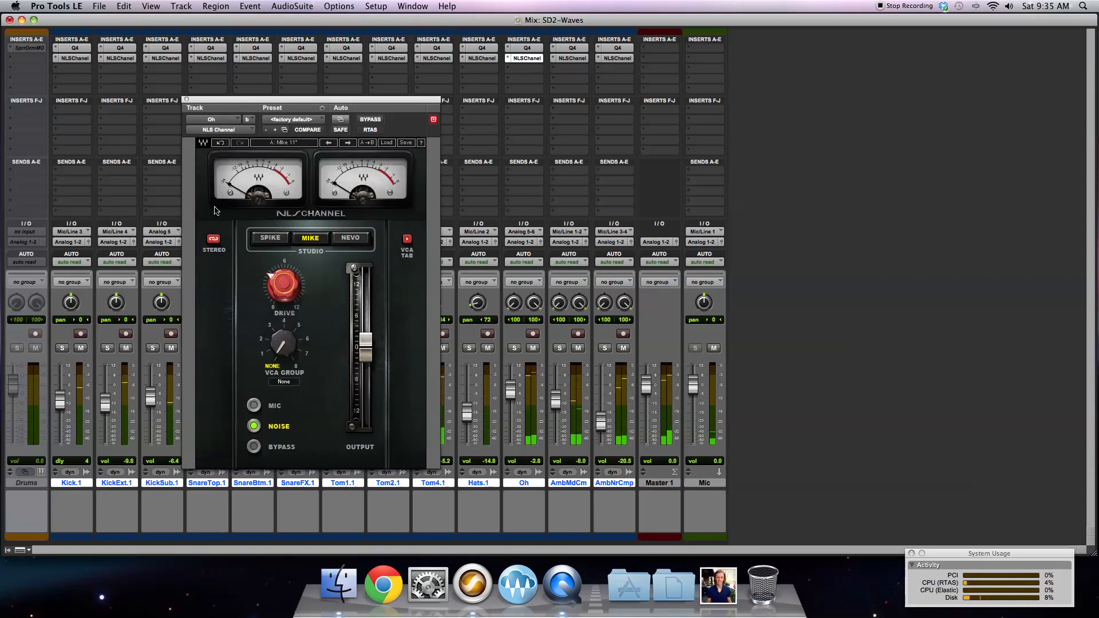
click(186, 99)
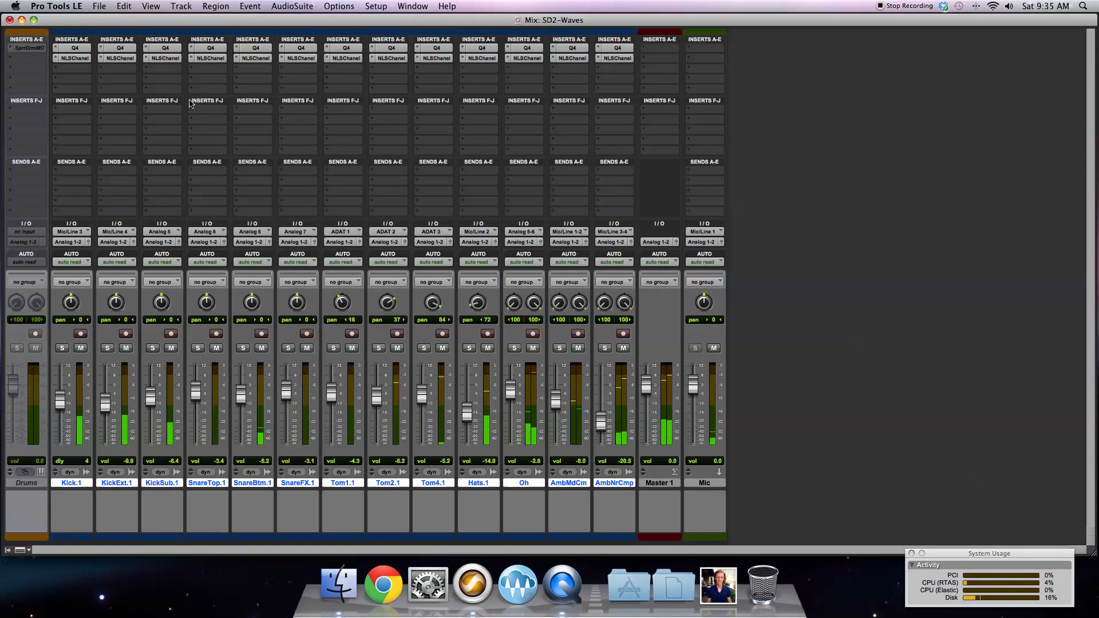
Step: Set AmbMidComp's NLS Channel to stereo mode and the Mike console, with Drive at about 4.6 and VCA group None
click(573, 58)
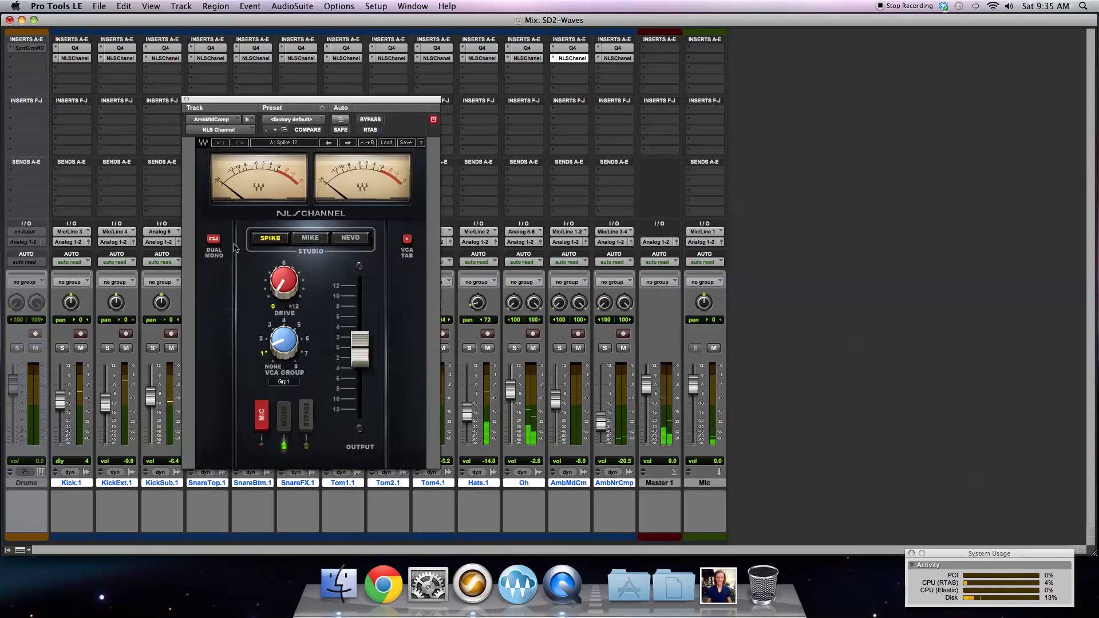
click(216, 241)
click(310, 238)
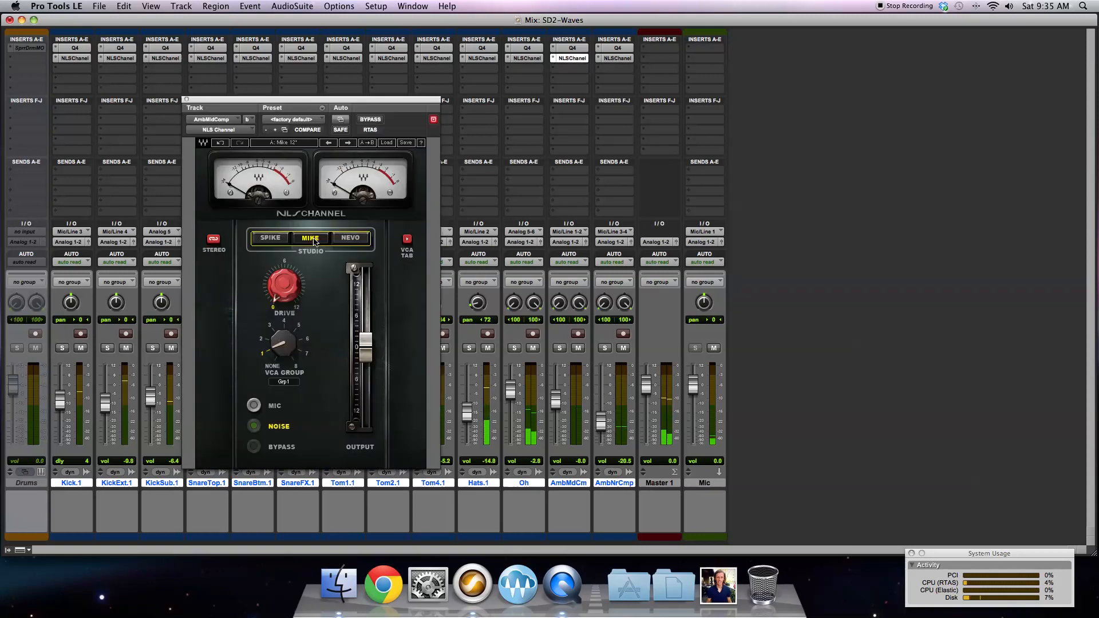
drag(283, 291, 284, 264)
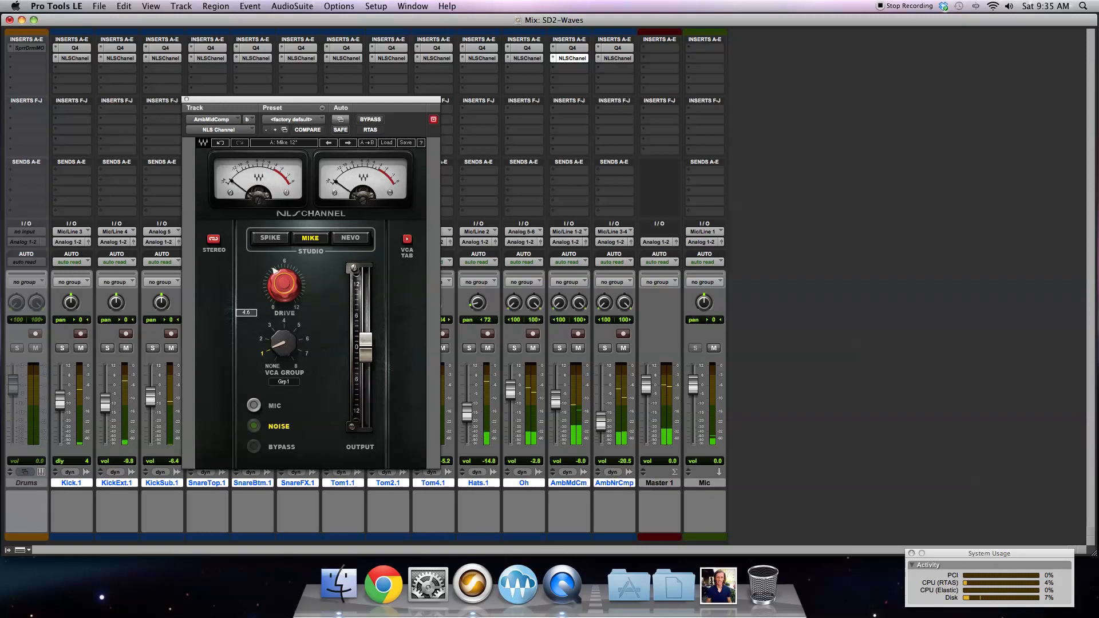
drag(282, 340, 281, 350)
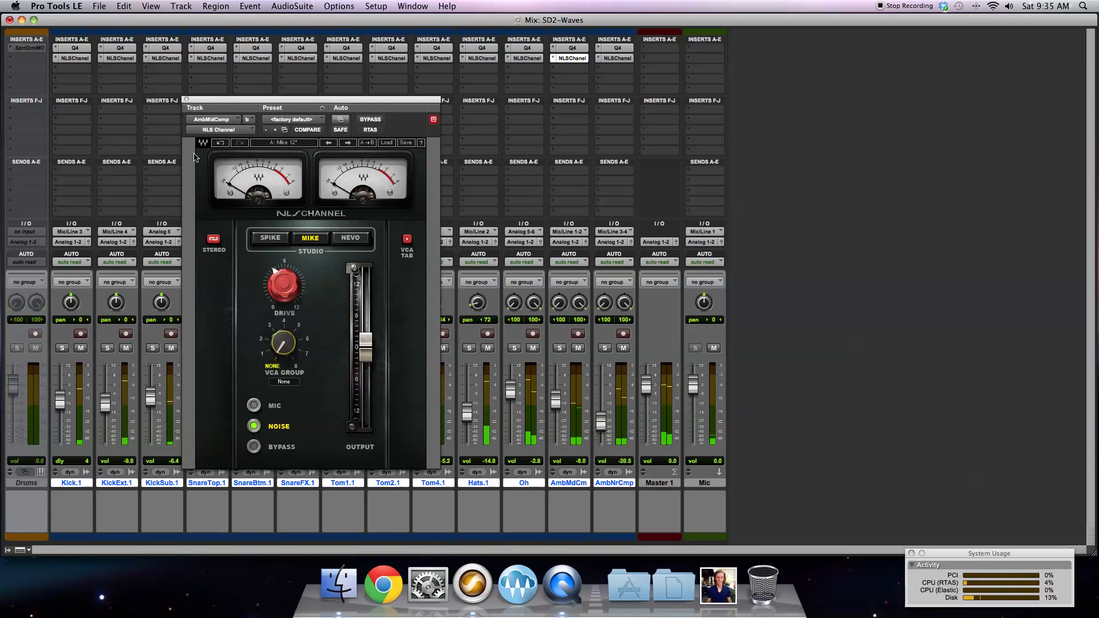
click(186, 99)
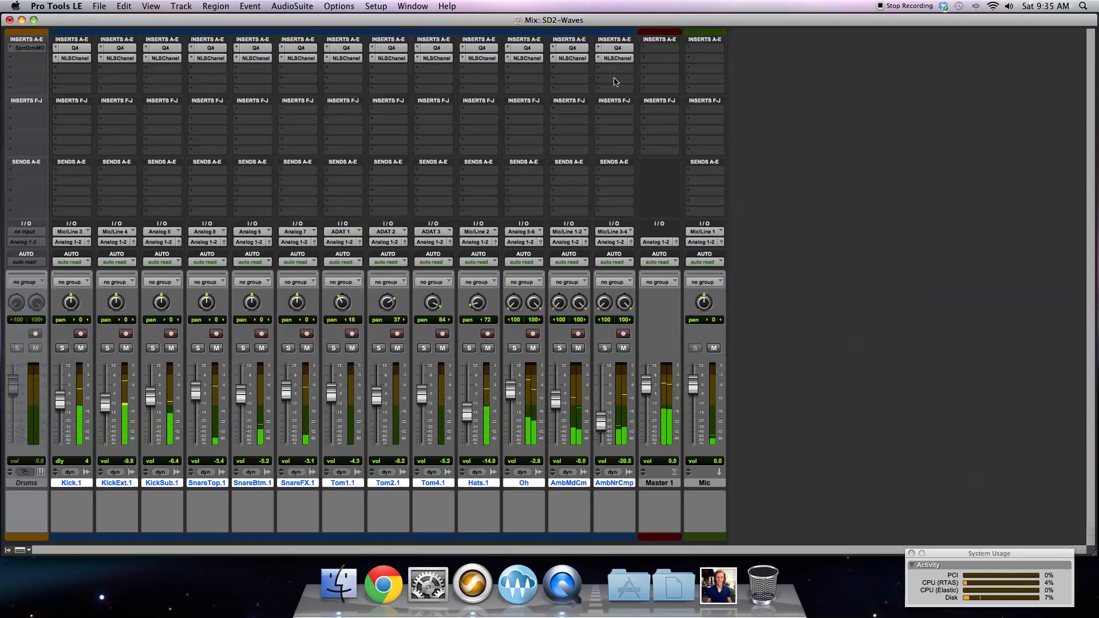
Step: Set AmbNearComp's NLS Channel to the Mike console with Drive just under 5 and VCA group None
click(617, 59)
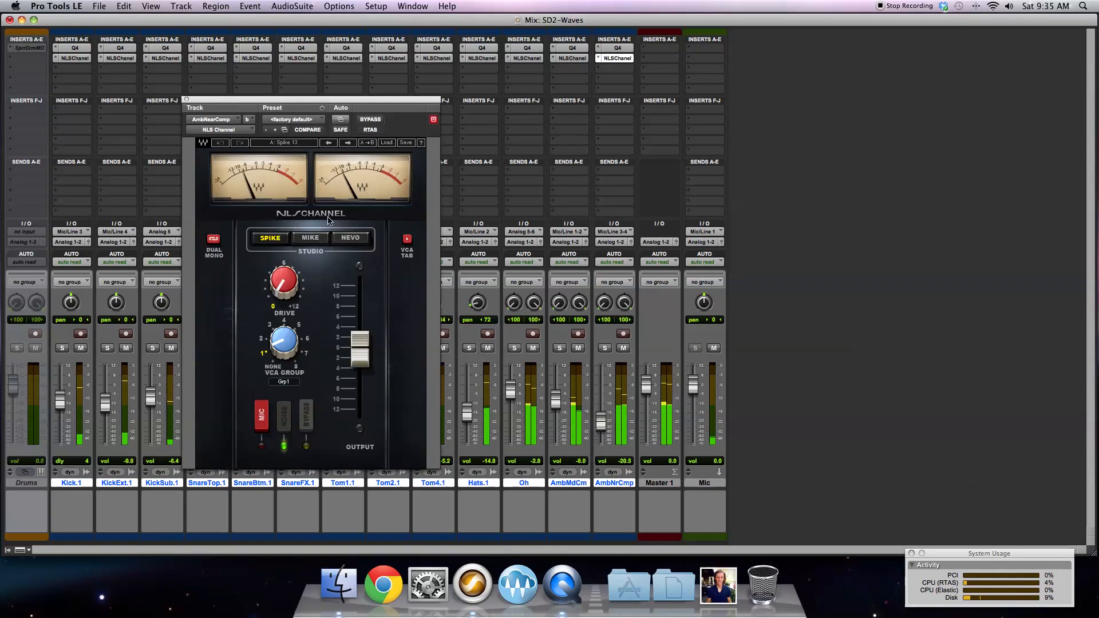
click(309, 238)
drag(284, 285, 284, 258)
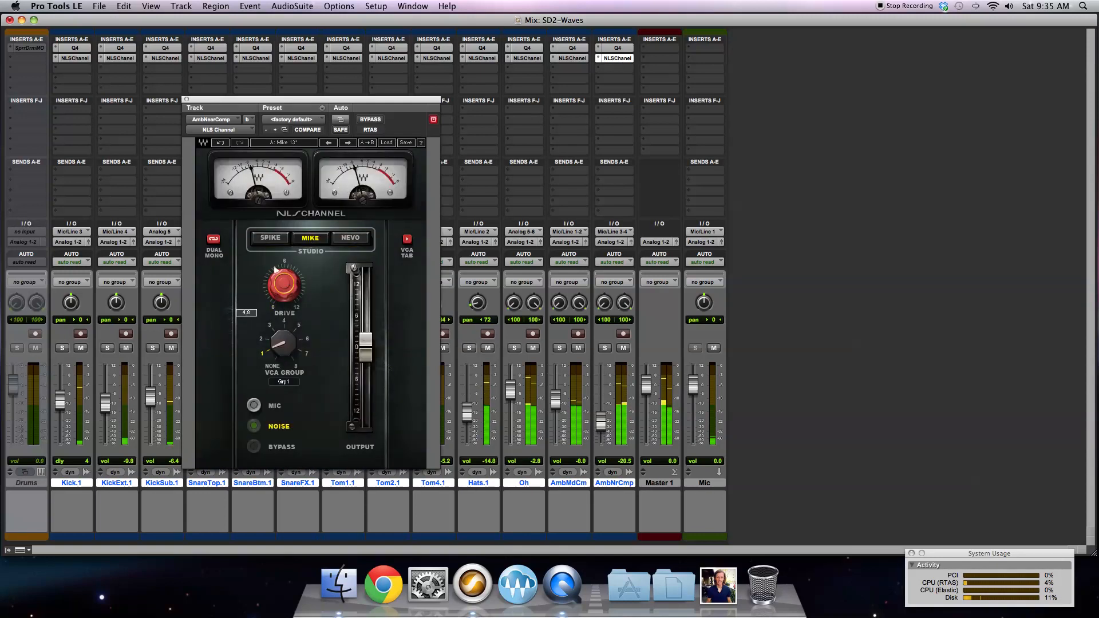
drag(291, 356, 289, 367)
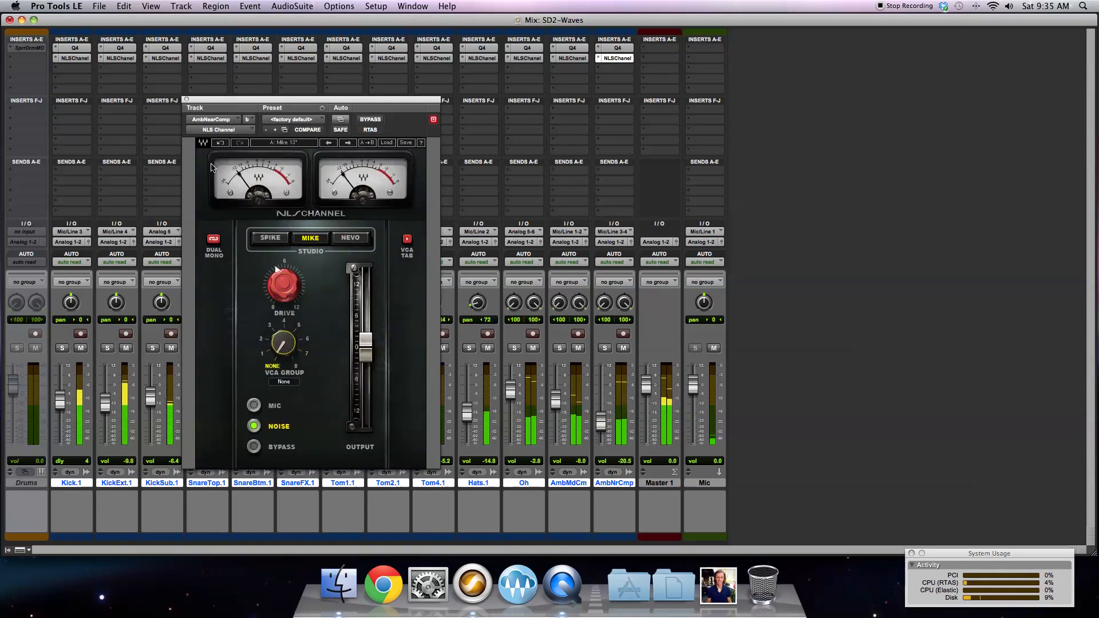
click(187, 100)
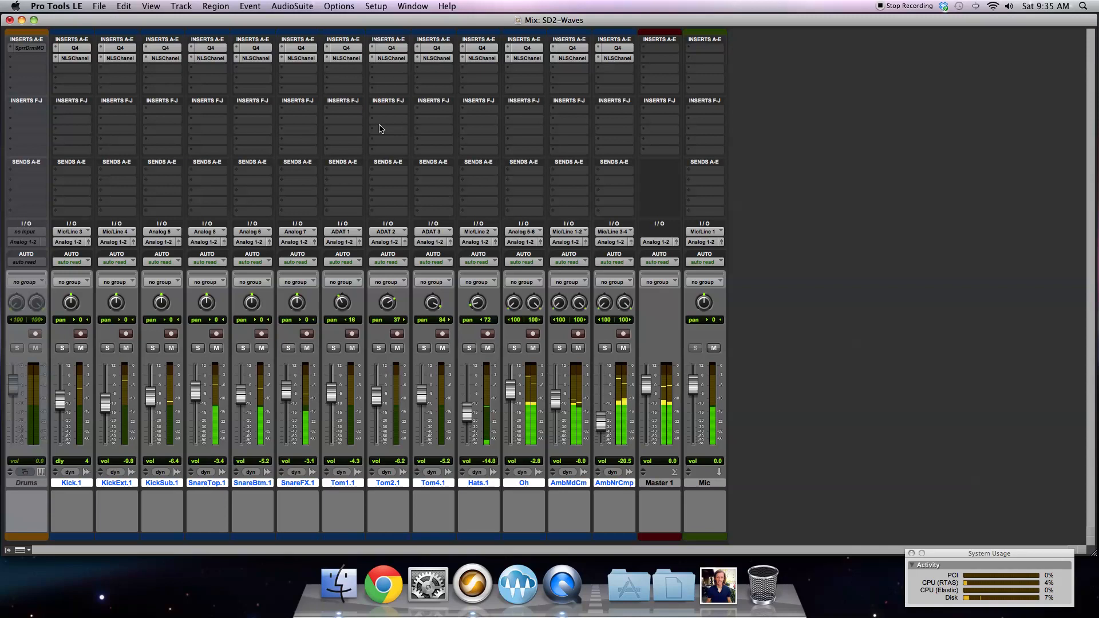
Step: Bypass and re-enable the NLS Channel inserts on all drum tracks twice to compare the sound with and without them
right_click(301, 59)
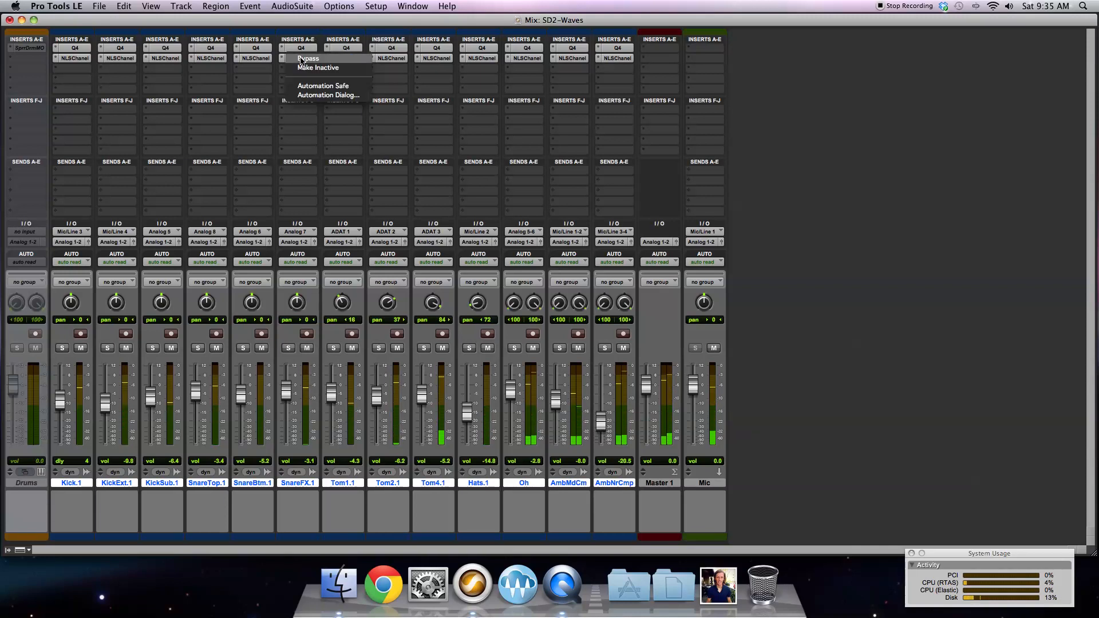
alt+click(301, 59)
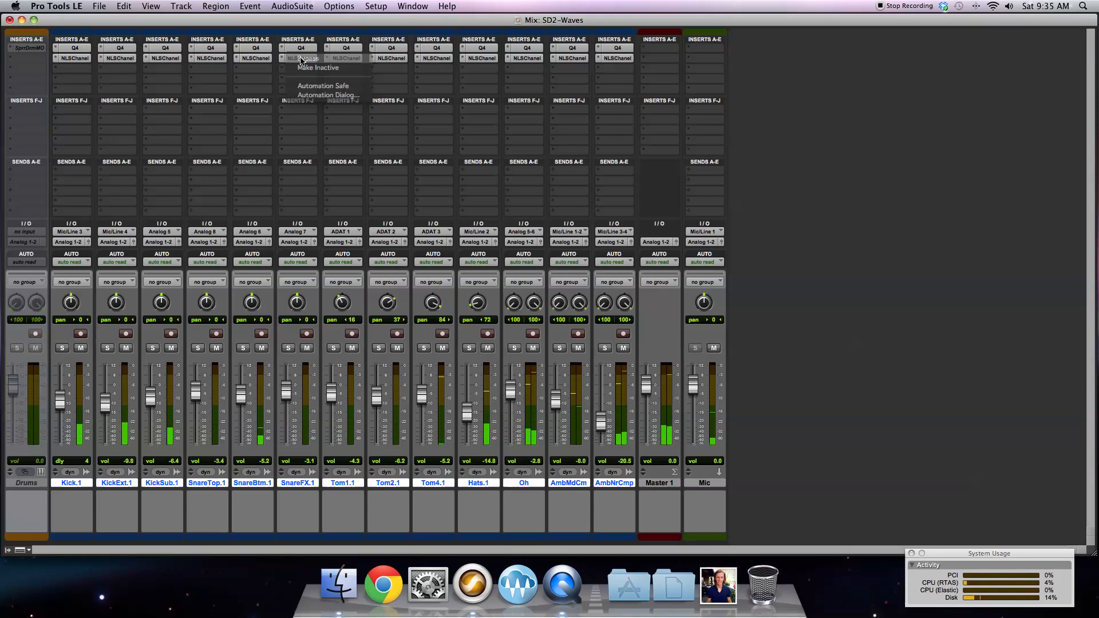
right_click(303, 58)
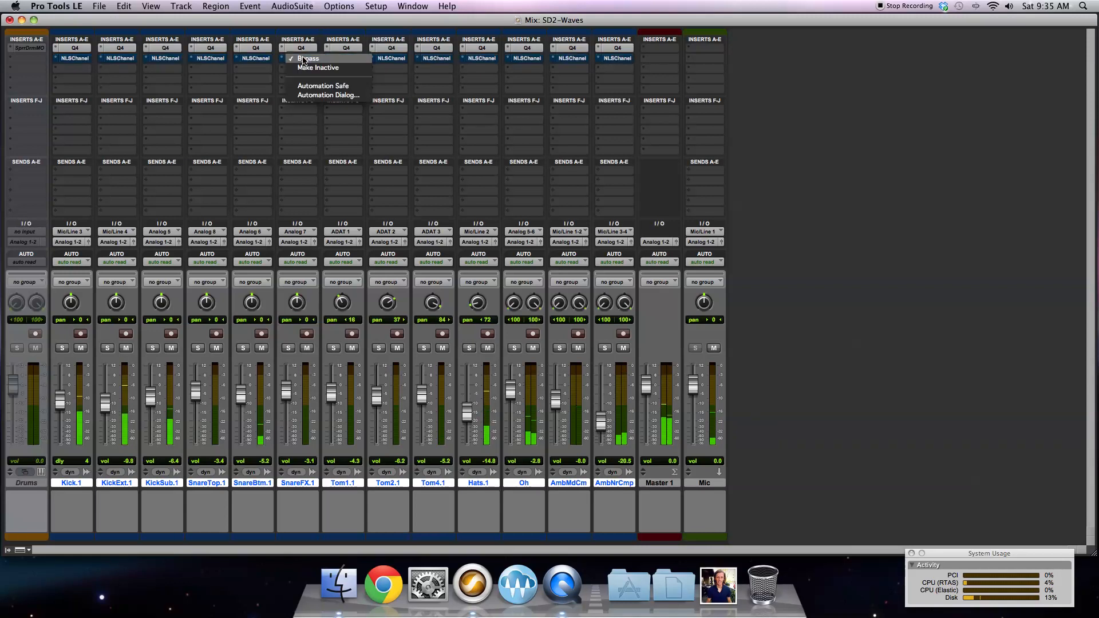
alt+click(302, 59)
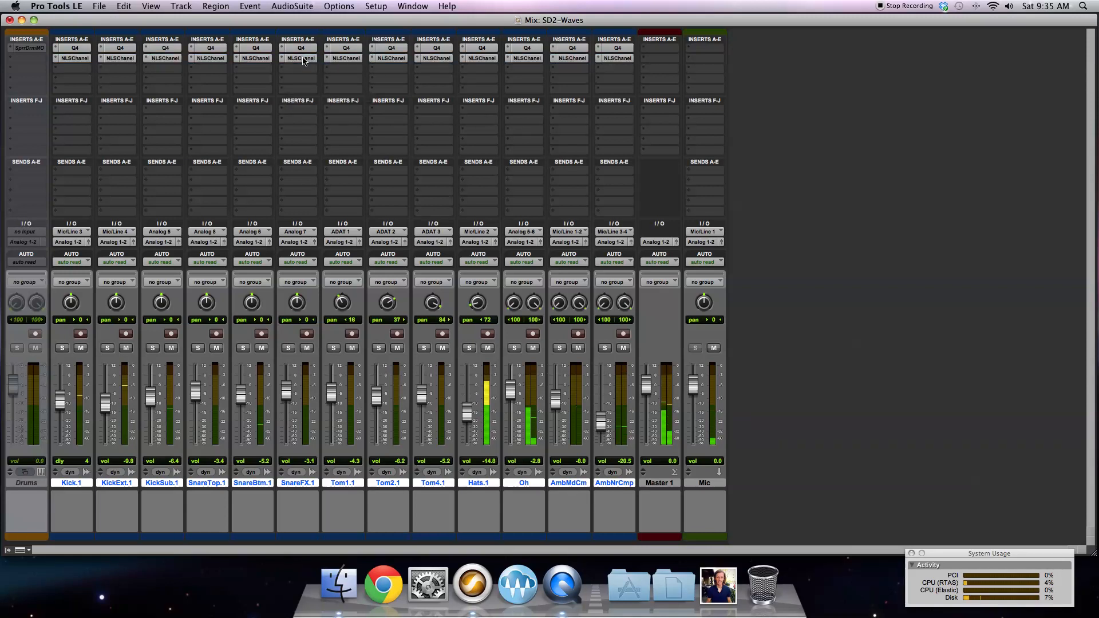
right_click(303, 59)
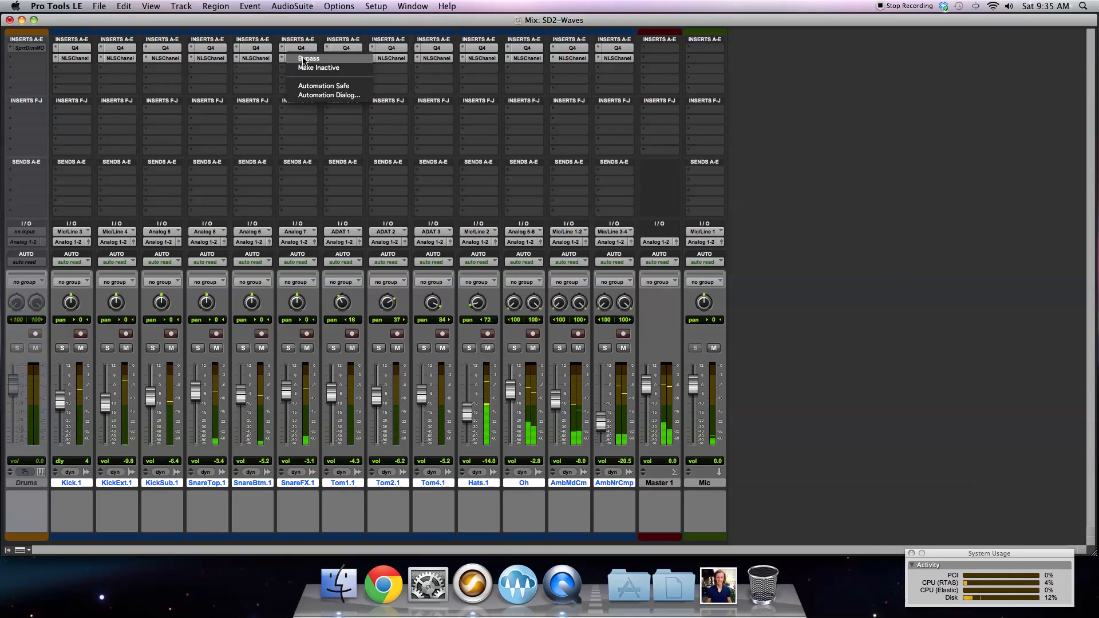
alt+click(304, 61)
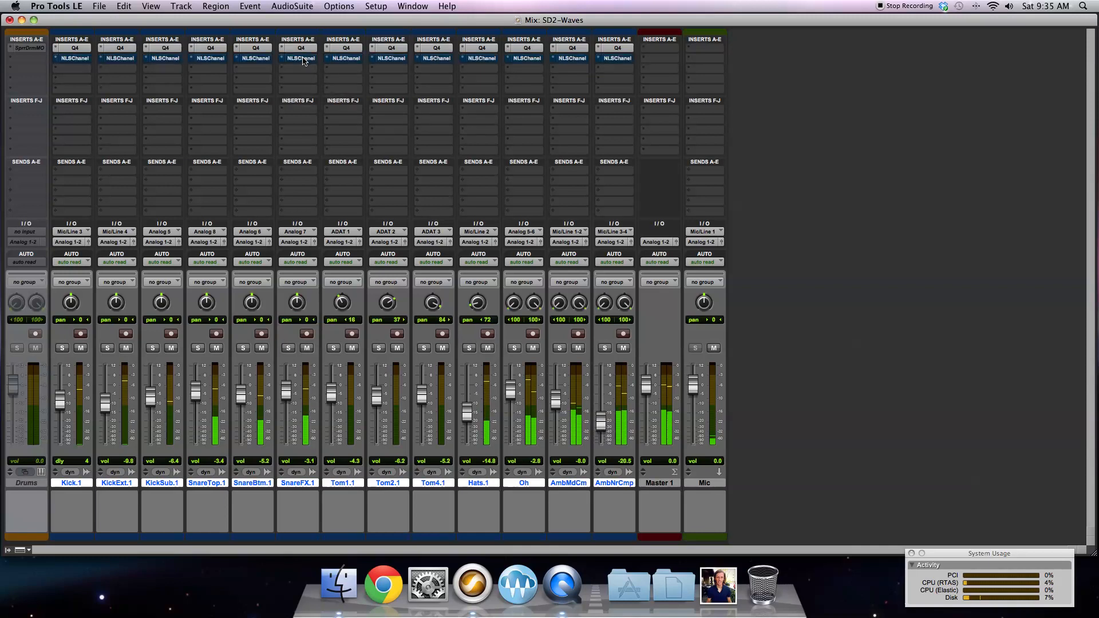
right_click(303, 60)
alt+click(303, 59)
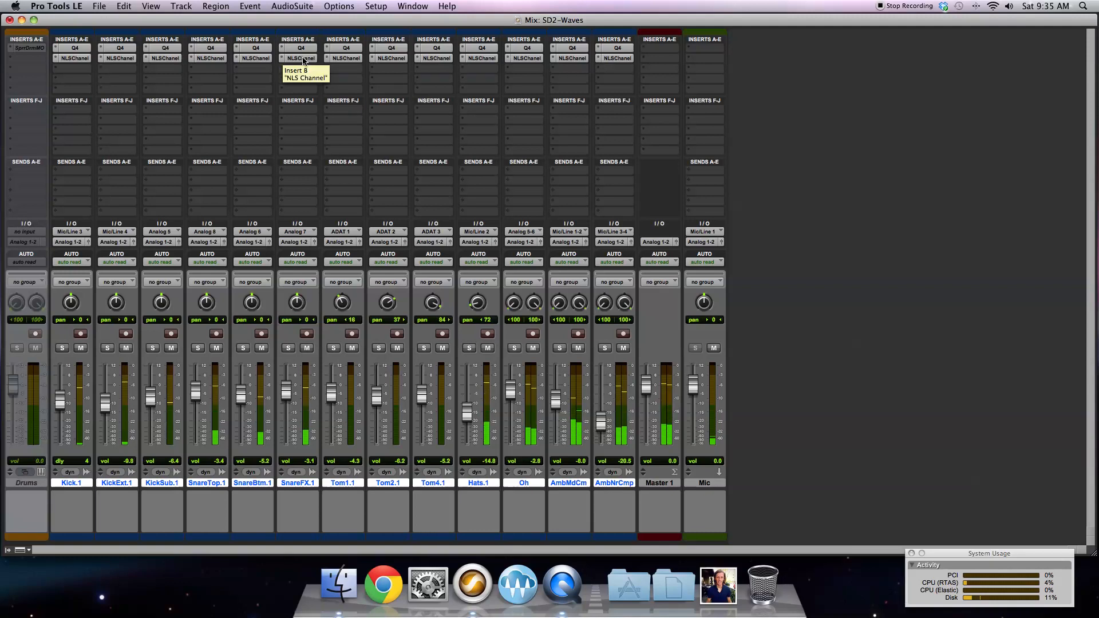
Step: Open SnareFX.1's NLS Channel and compare all drum tracks' NLS Channels bypassed and active two more times, leaving them active, and close the plug-in window
click(303, 58)
right_click(303, 59)
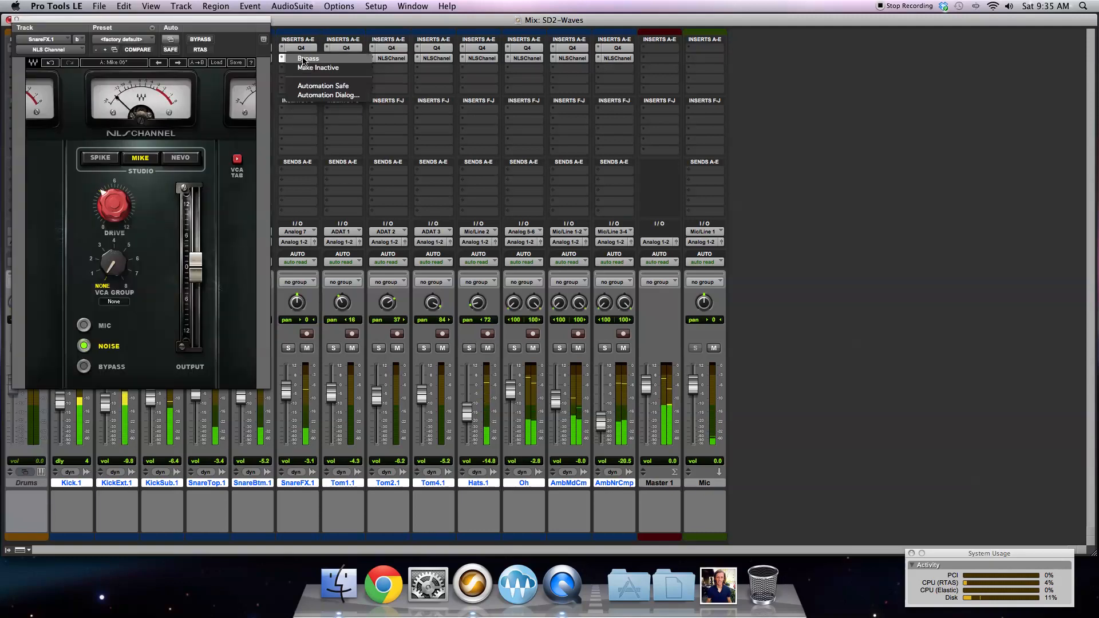
alt+click(303, 59)
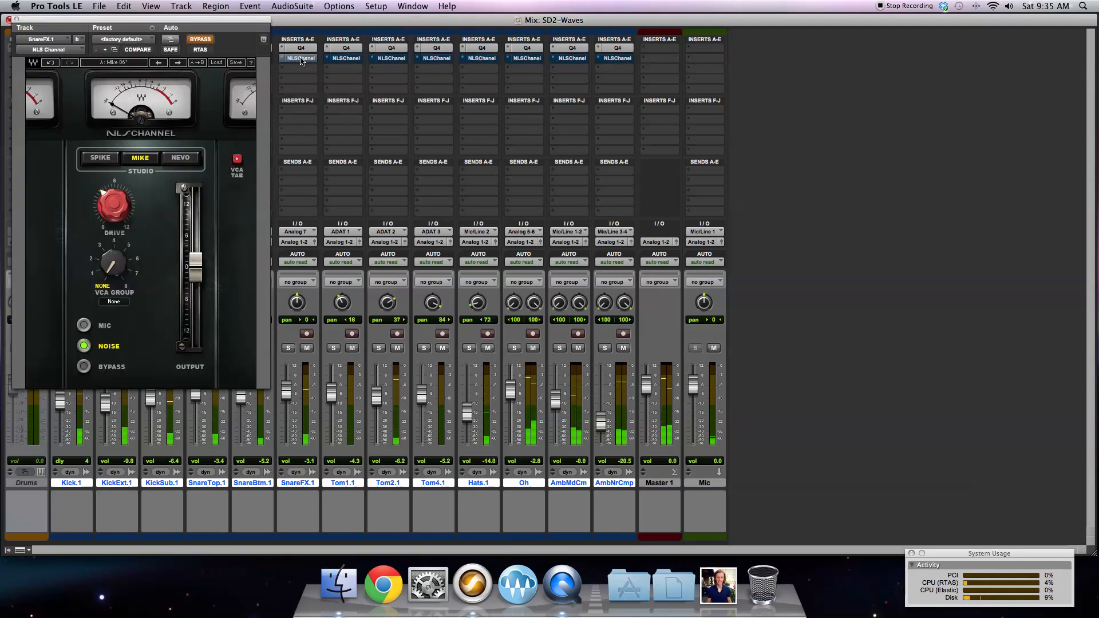
right_click(303, 60)
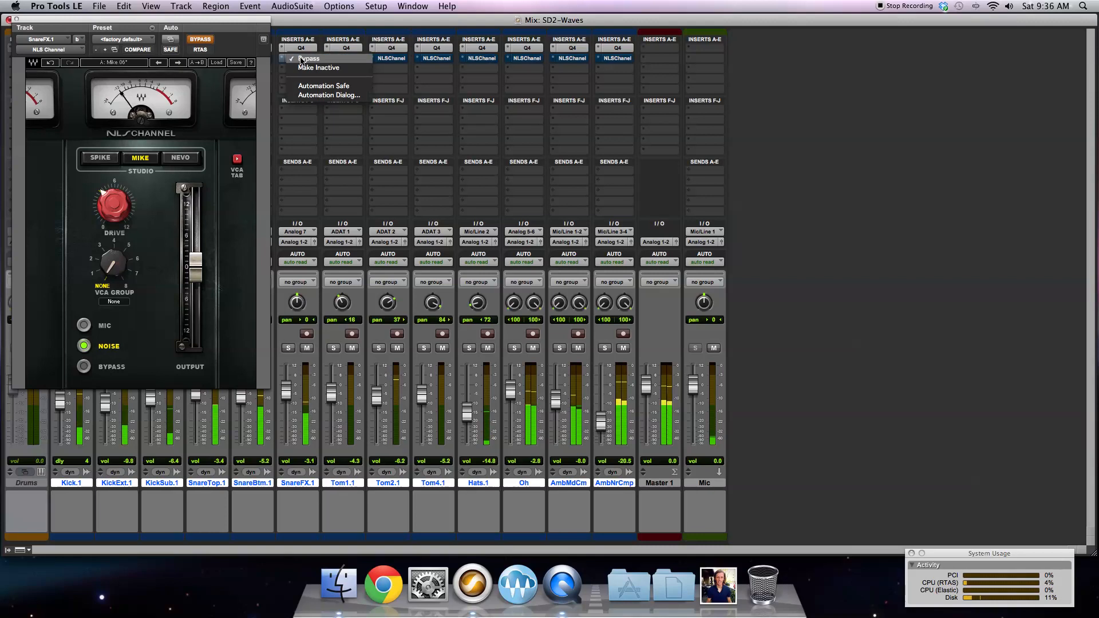
alt+click(302, 59)
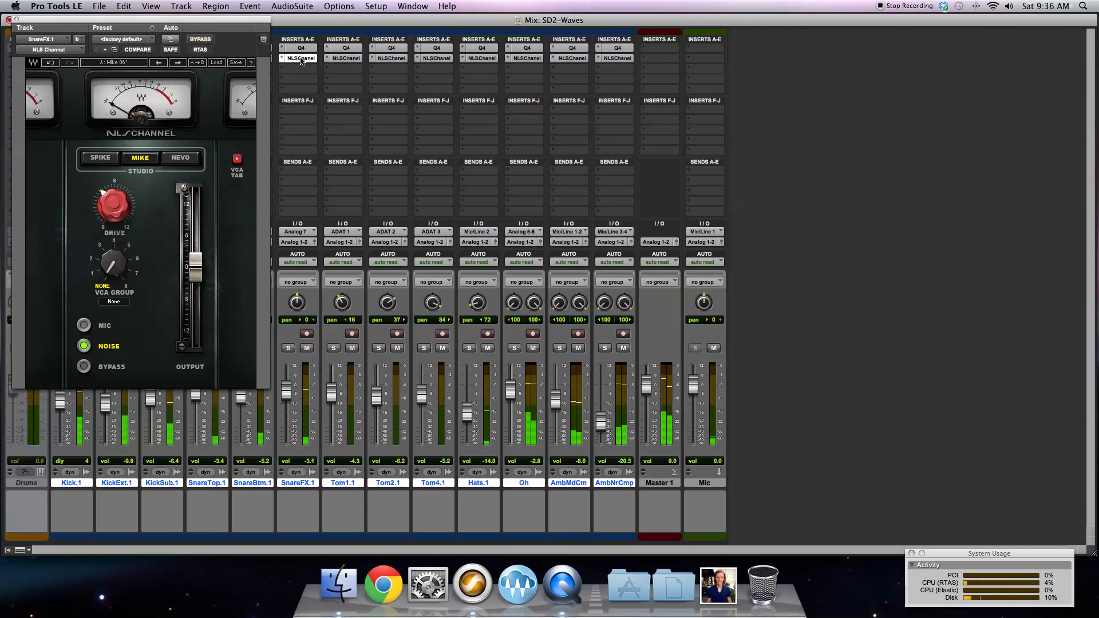
right_click(301, 59)
alt+click(302, 60)
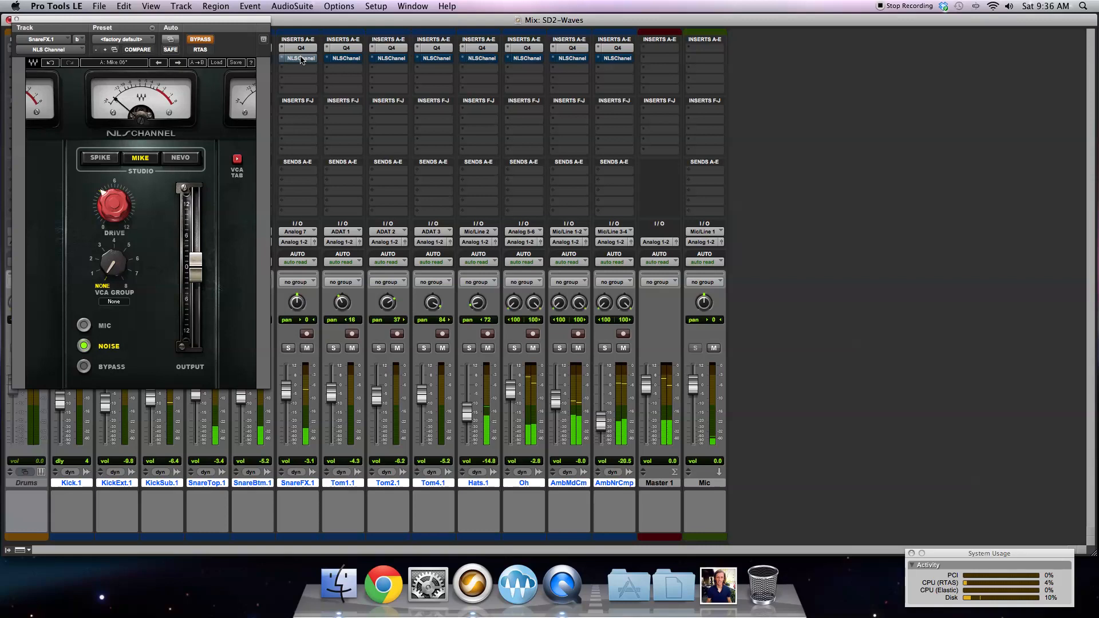
right_click(301, 59)
alt+click(302, 59)
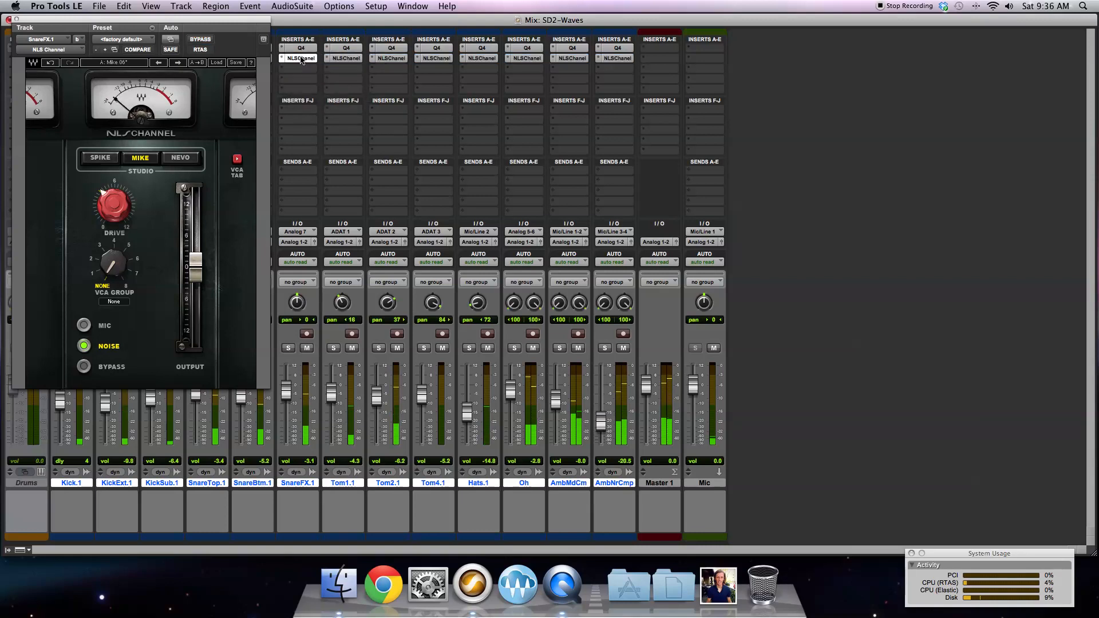
click(9, 19)
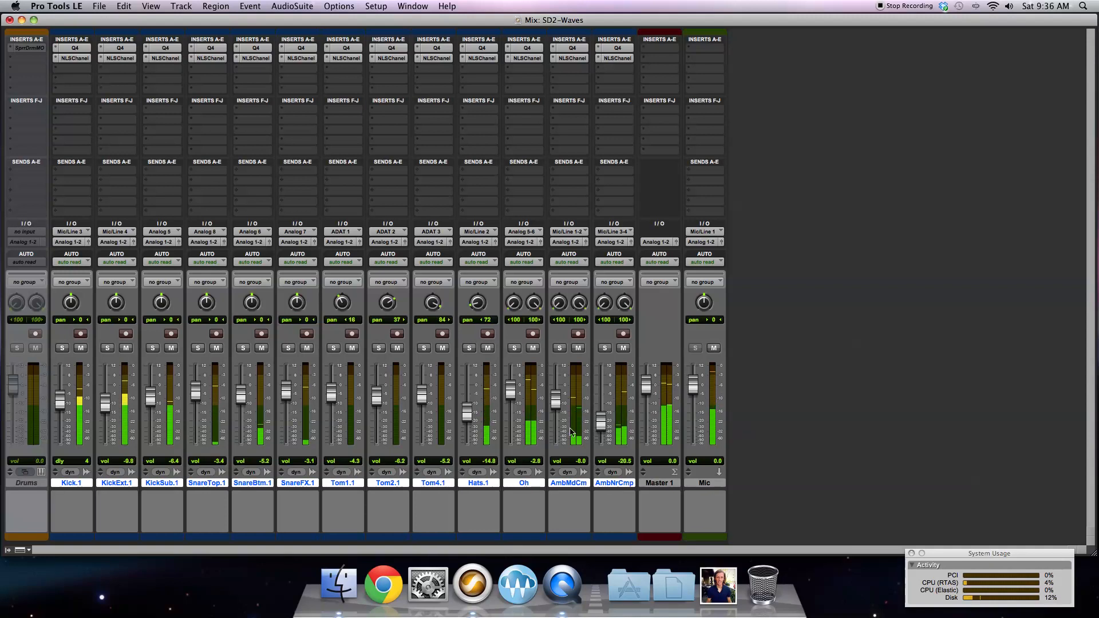
Step: Solo the Oh track, audition its NLS Channel Drive up to 12.0, and settle Drive somewhat below mid-scale
click(513, 349)
click(534, 60)
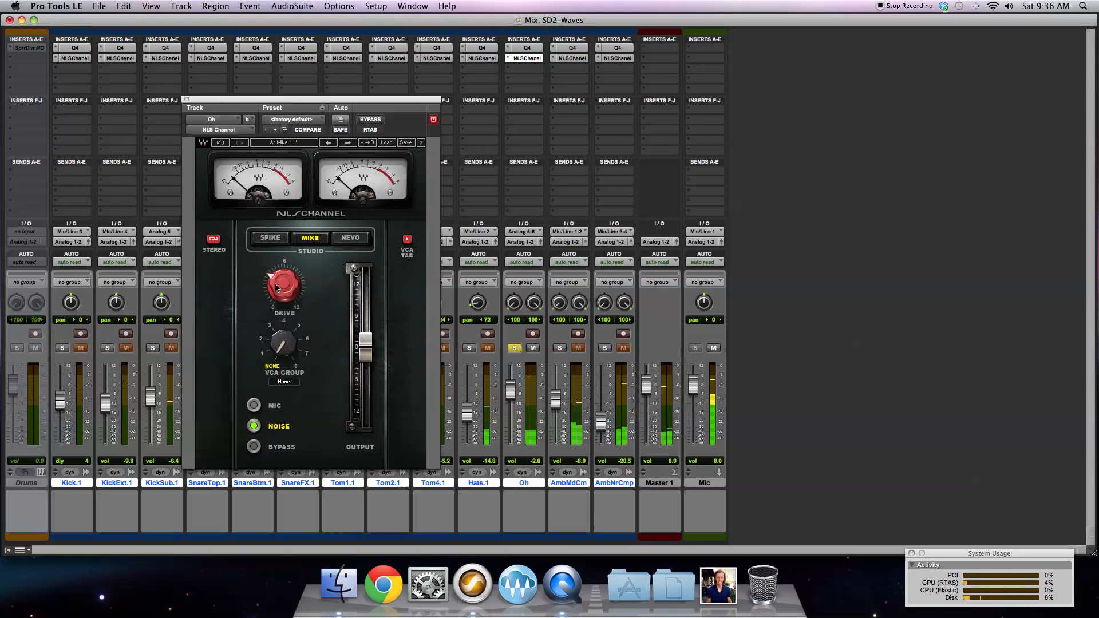
drag(275, 285, 275, 248)
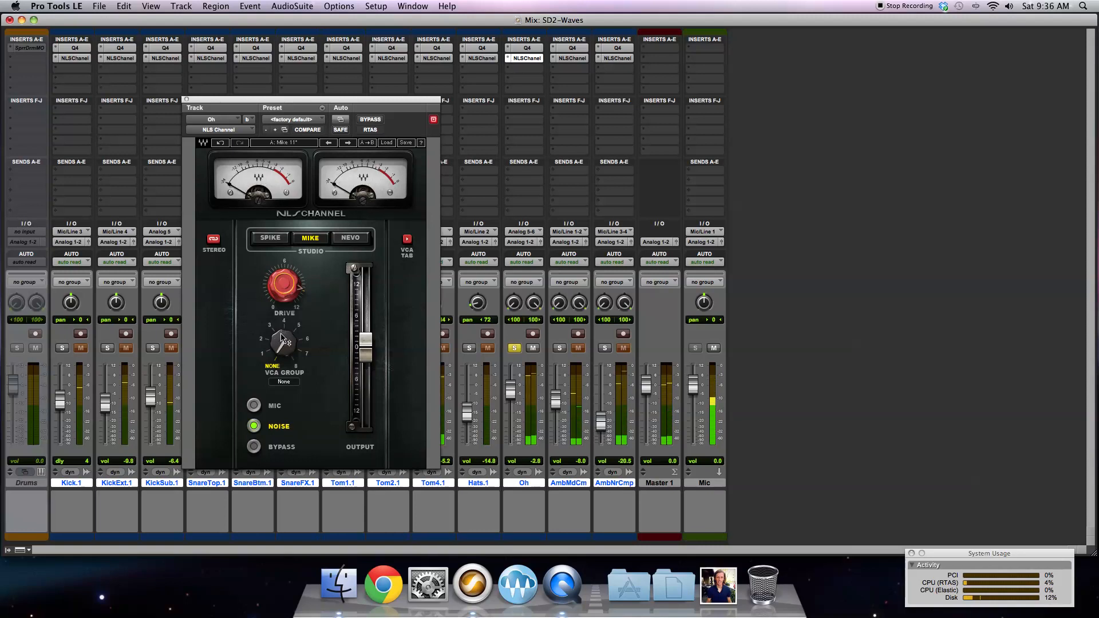
drag(283, 284, 284, 329)
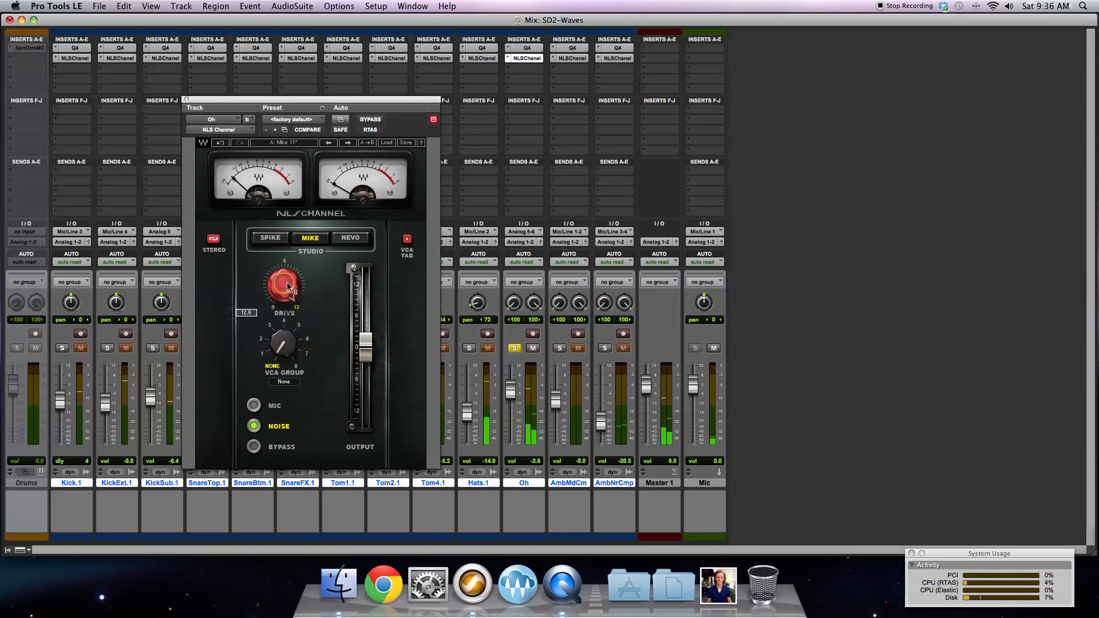
mouse_move(284, 284)
mouse_down()
mouse_move(283, 296)
mouse_move(283, 273)
mouse_up()
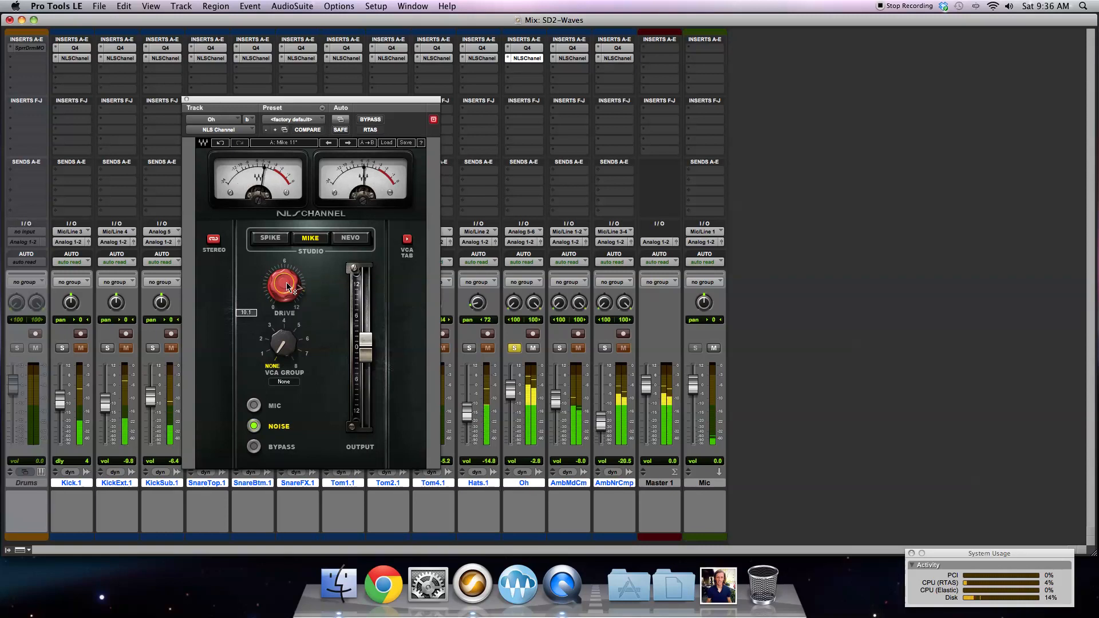
drag(283, 274, 275, 270)
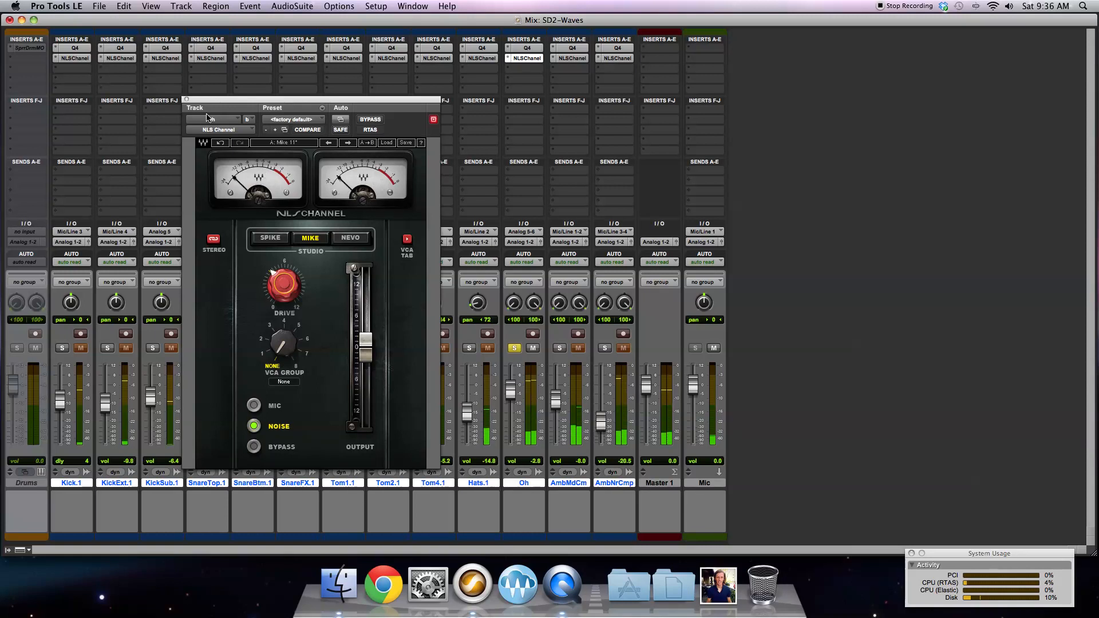
click(186, 100)
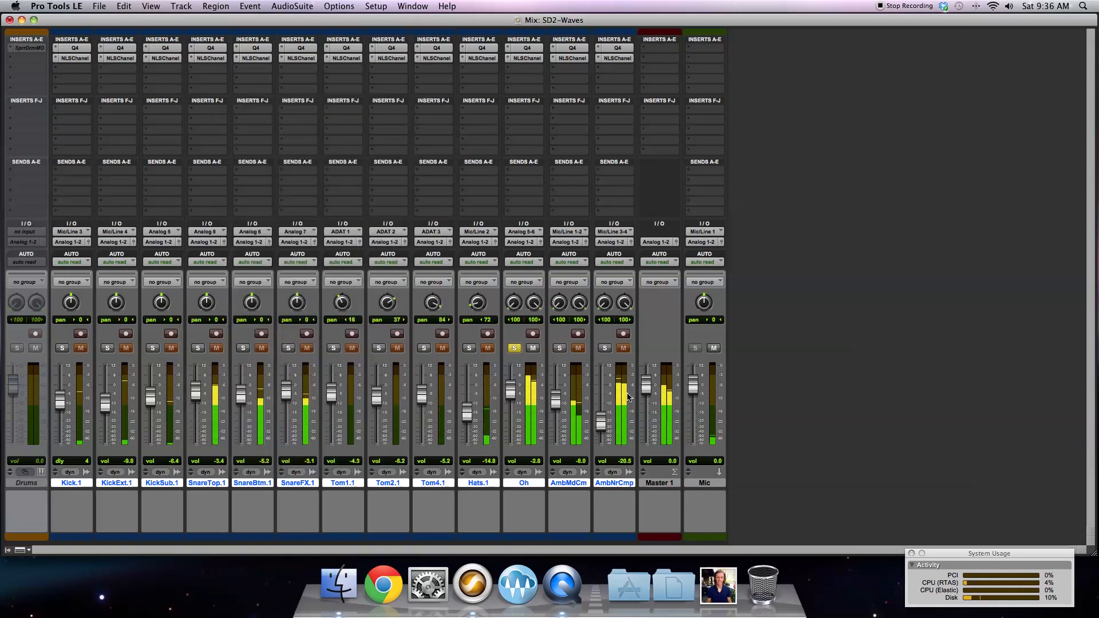
Step: Unsolo the Oh track and raise the AmbNearComp fader to -13.2 dB
click(513, 349)
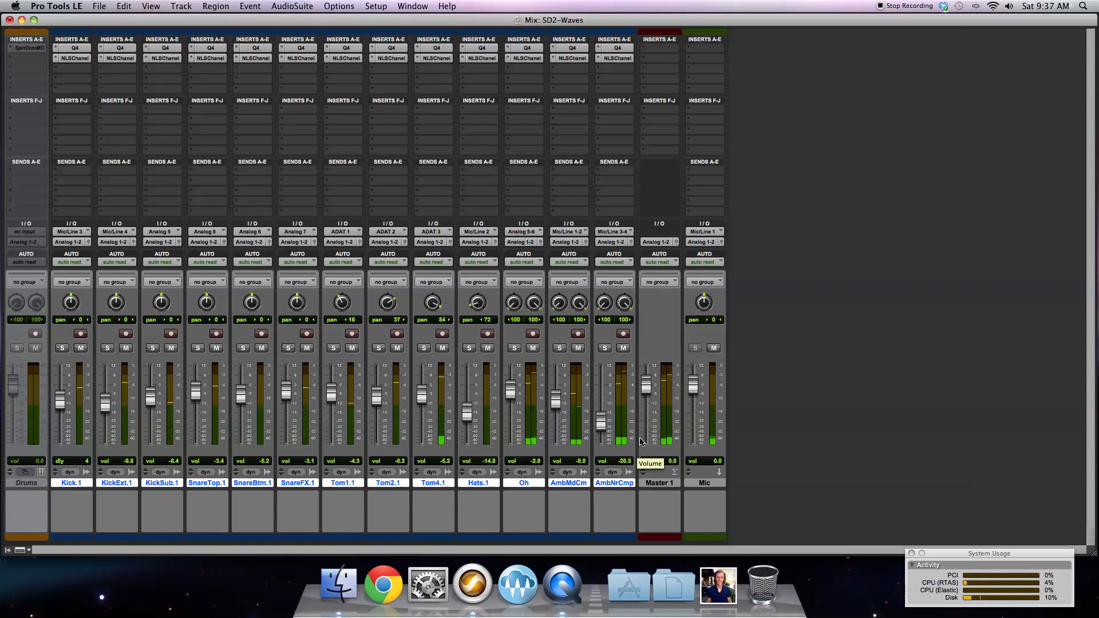
drag(601, 417, 601, 408)
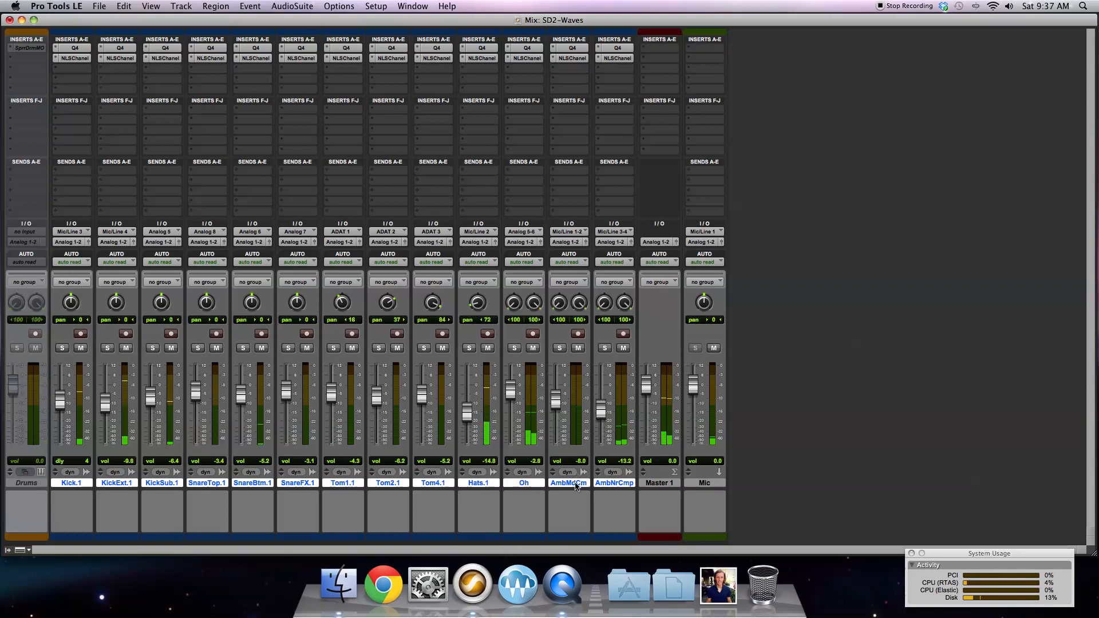
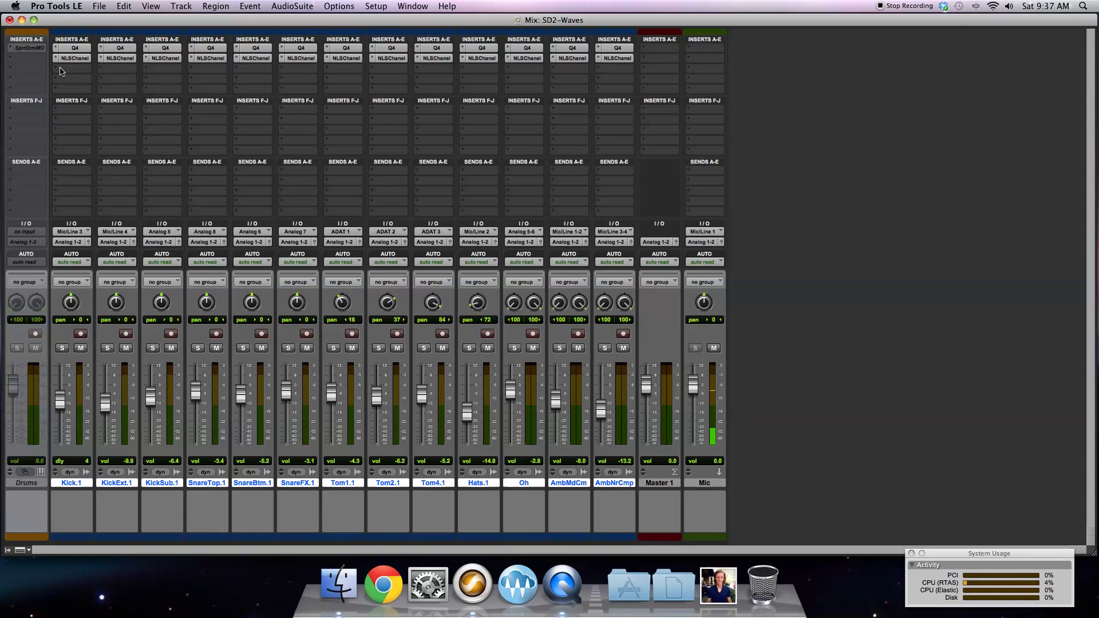
click(62, 71)
mouse_move(74, 86)
mouse_move(218, 101)
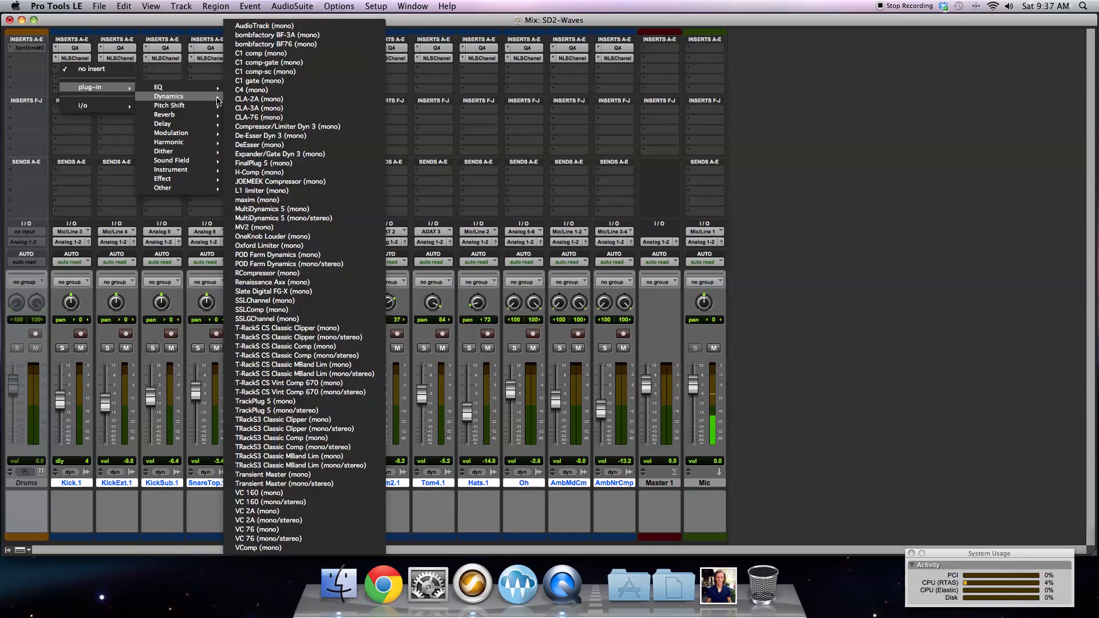
mouse_move(209, 142)
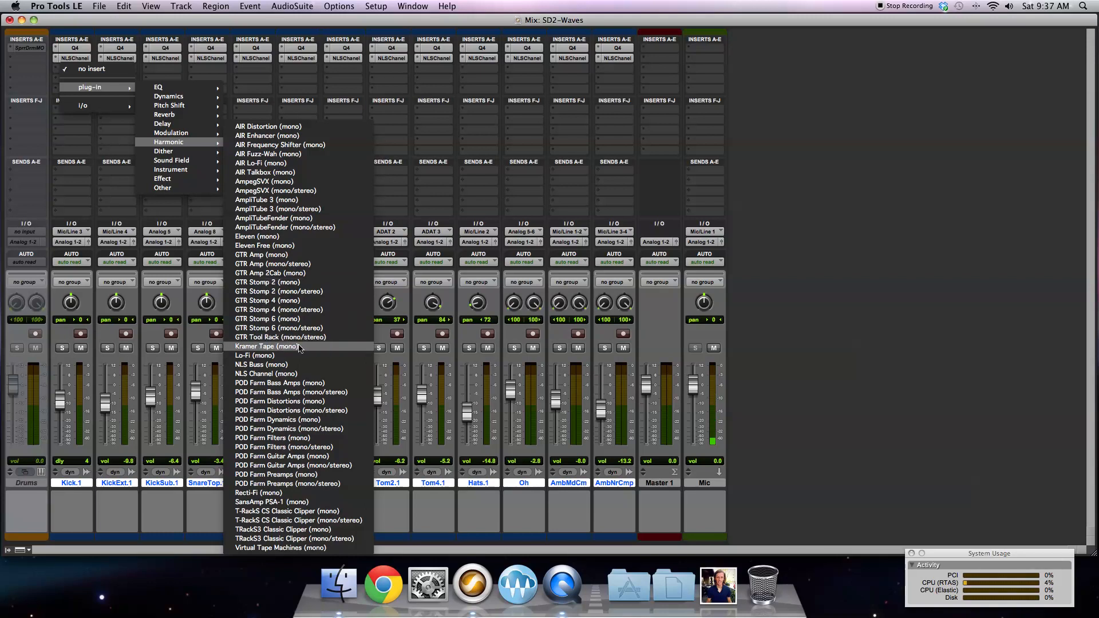
click(497, 145)
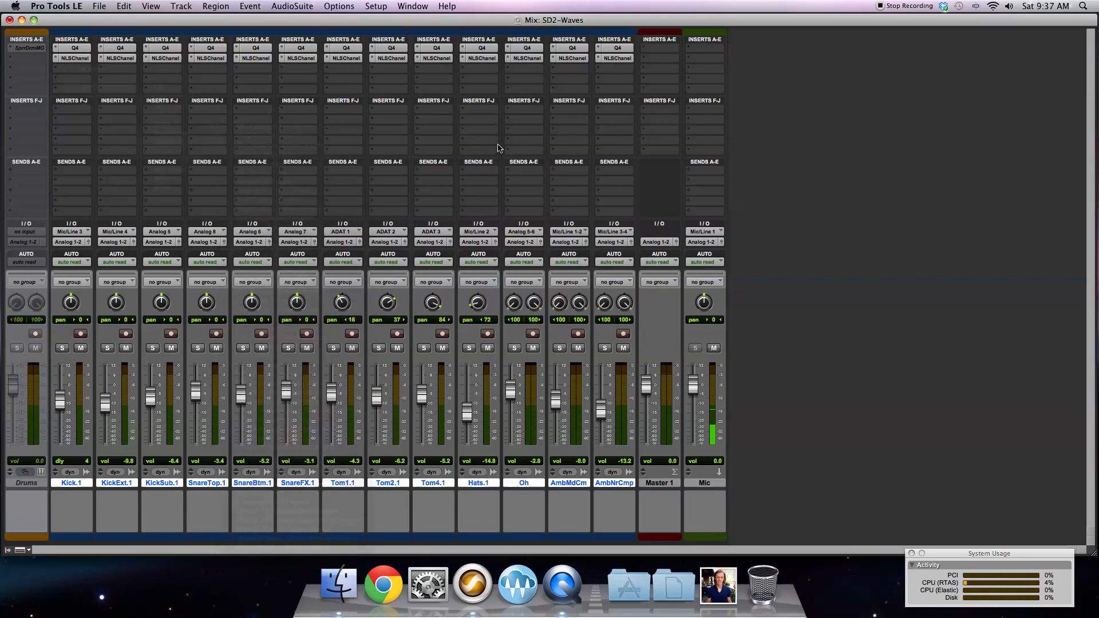
Step: Insert the mono Kramer Tape plug-in on the Kick.1 track directly after its NLS Channel
click(64, 68)
mouse_move(189, 142)
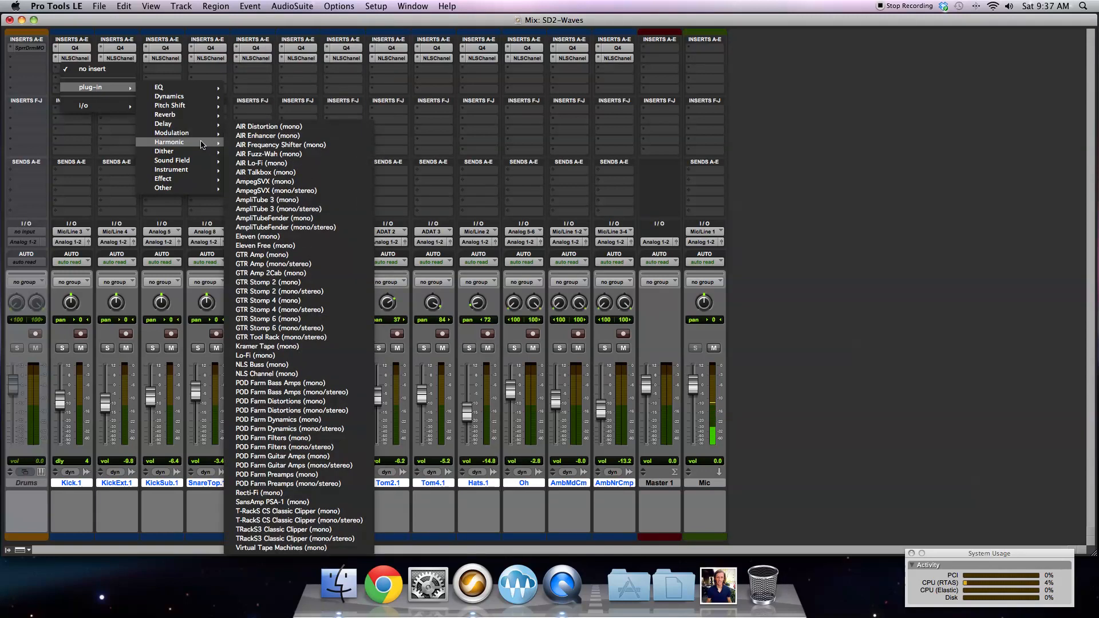
click(301, 348)
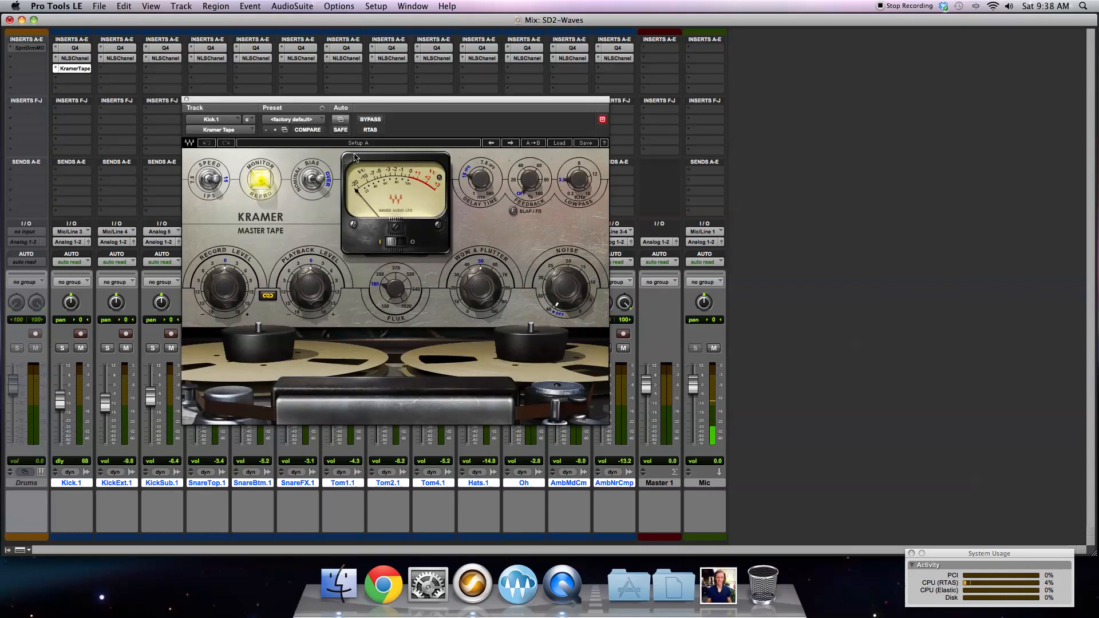
Step: Set Kick.1's Kramer Tape to Wow & Flutter 0, Record Level 0.0 and Noise Off
drag(474, 252, 489, 289)
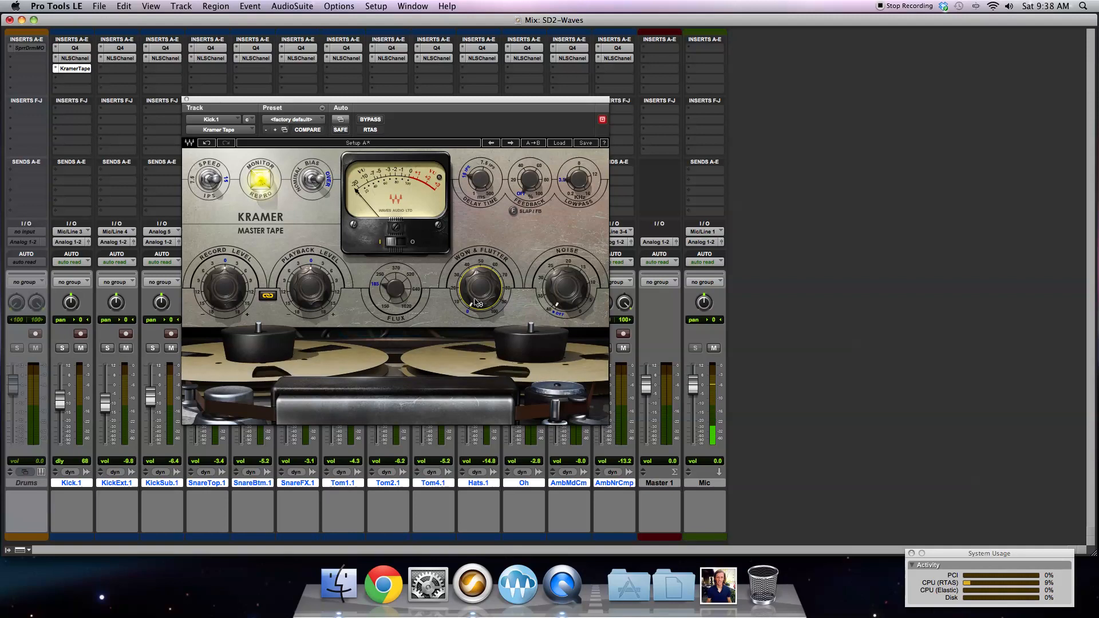
mouse_move(482, 284)
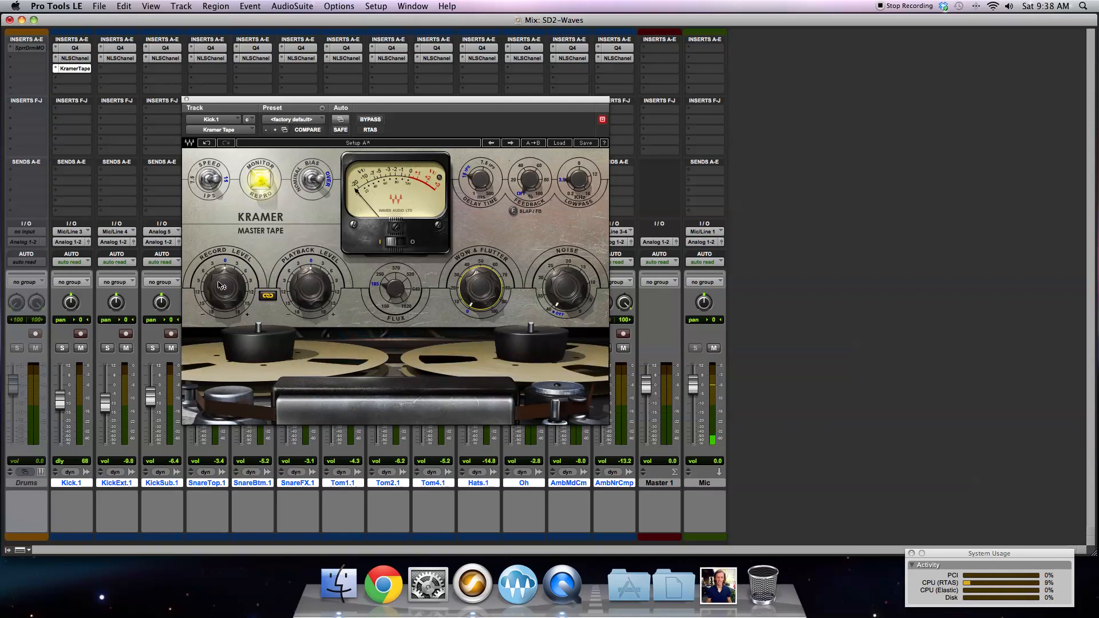
drag(235, 294, 232, 287)
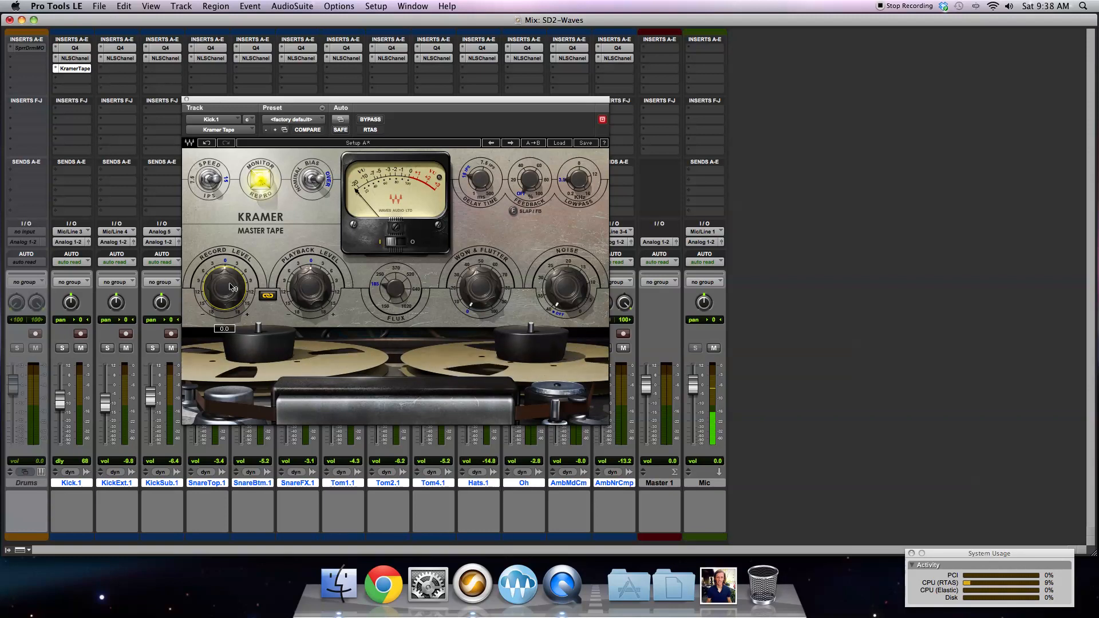
drag(575, 286, 574, 312)
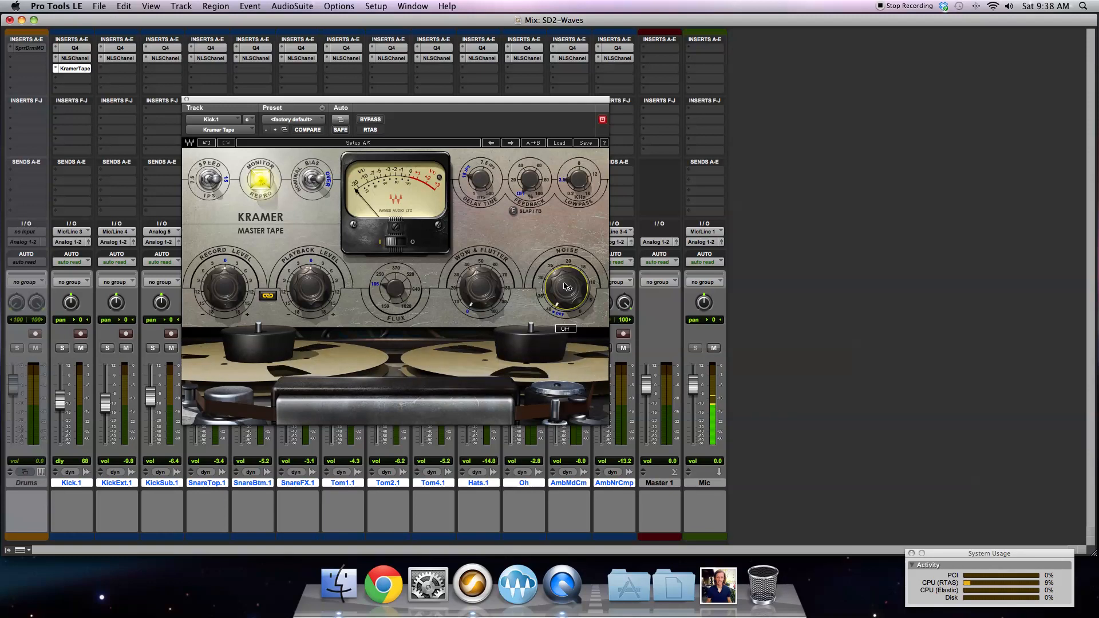
Step: Toggle the Kramer Tape speed between 15 and 7.5 ips and leave it at 7.5 ips
mouse_move(213, 178)
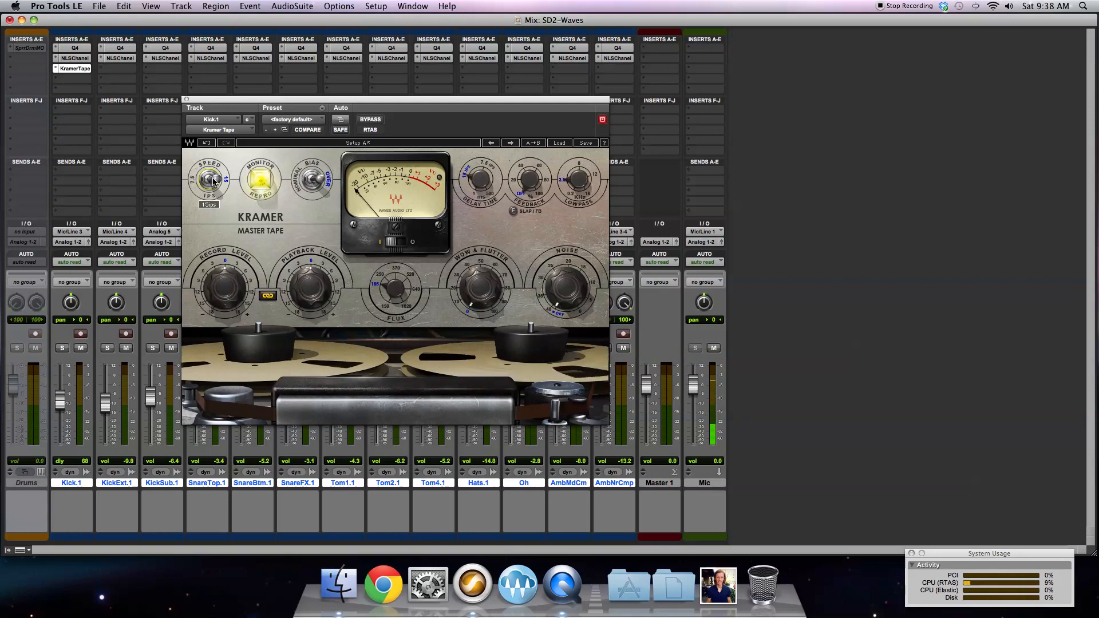
click(212, 181)
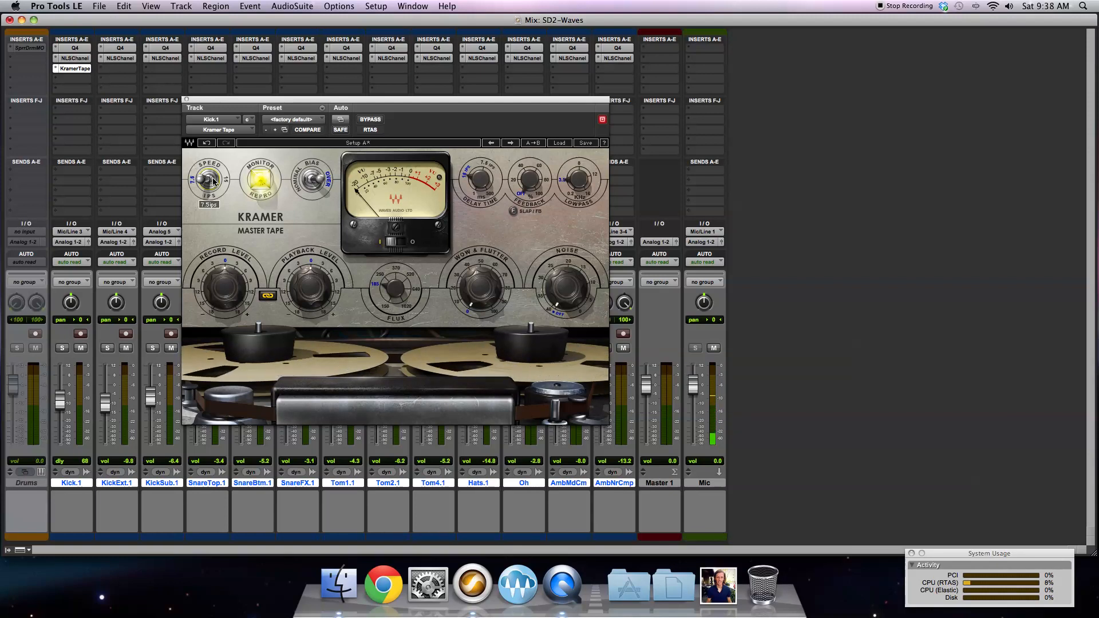
click(213, 182)
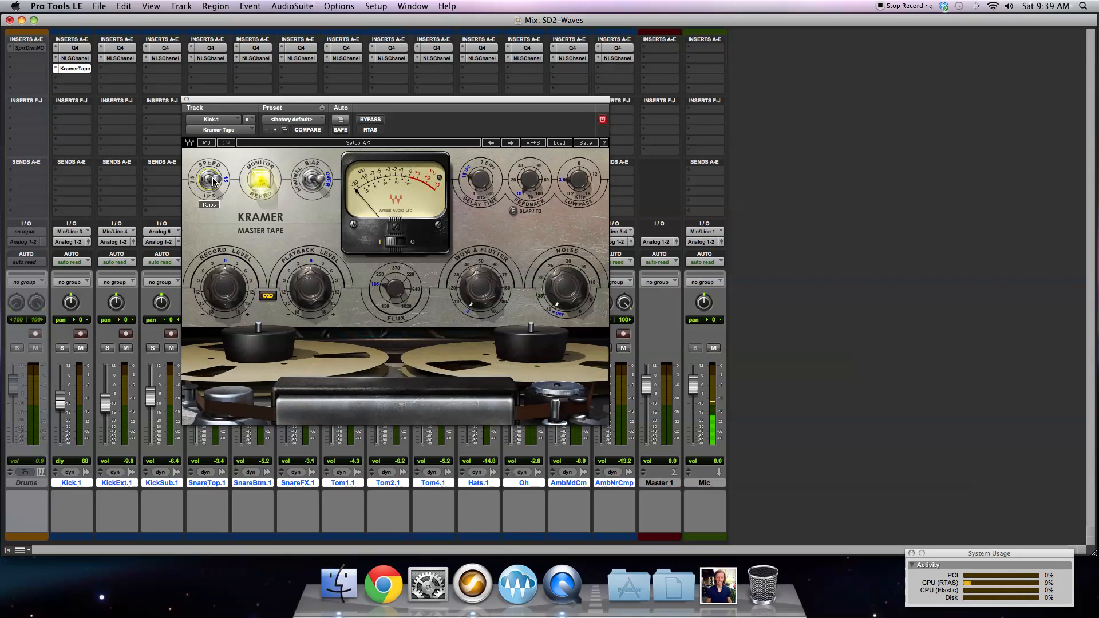
click(213, 182)
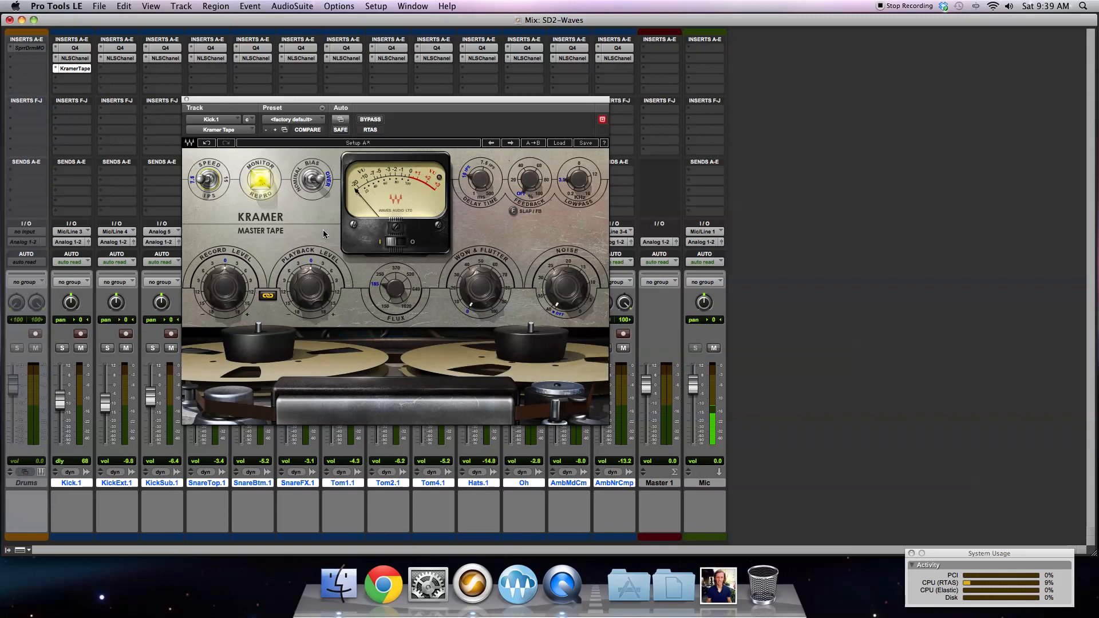
Step: Flip the I/O switch beneath the Kramer Tape's VU meter back and forth, returning it to its original position
click(396, 245)
click(397, 244)
click(397, 244)
click(397, 245)
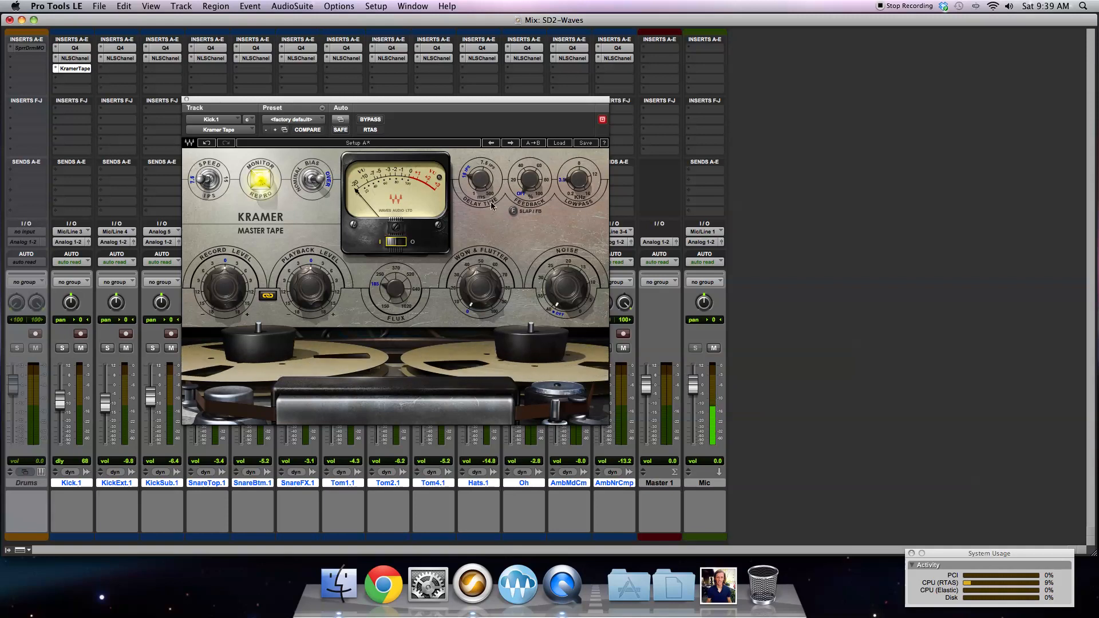
Step: Keep the Kramer Tape on Over Bias and set its Flux to about 207.8
mouse_move(535, 212)
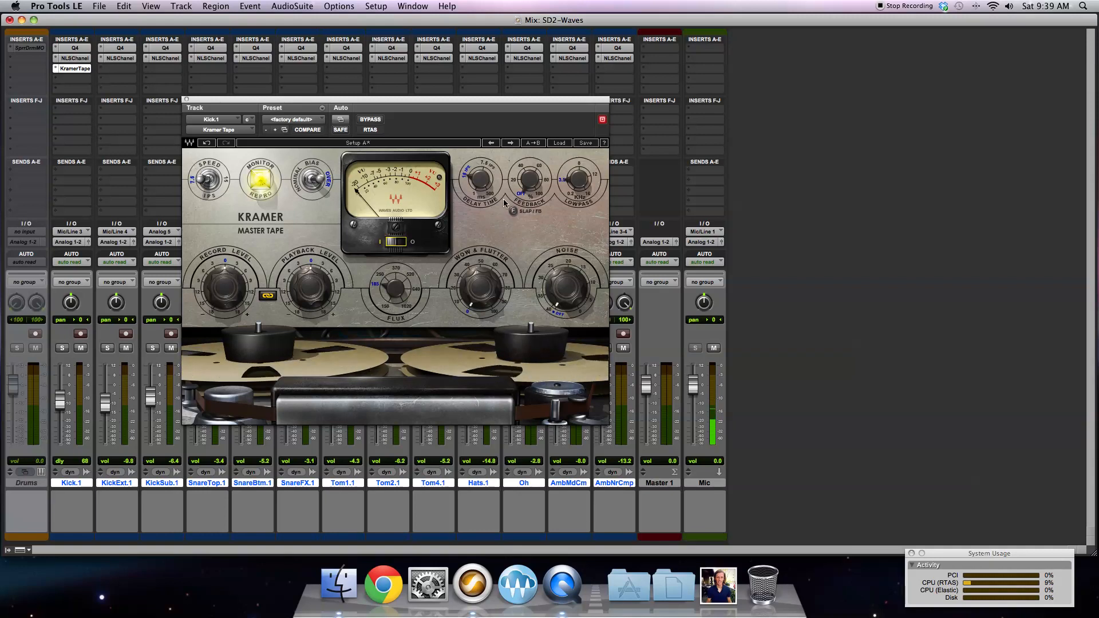
click(314, 181)
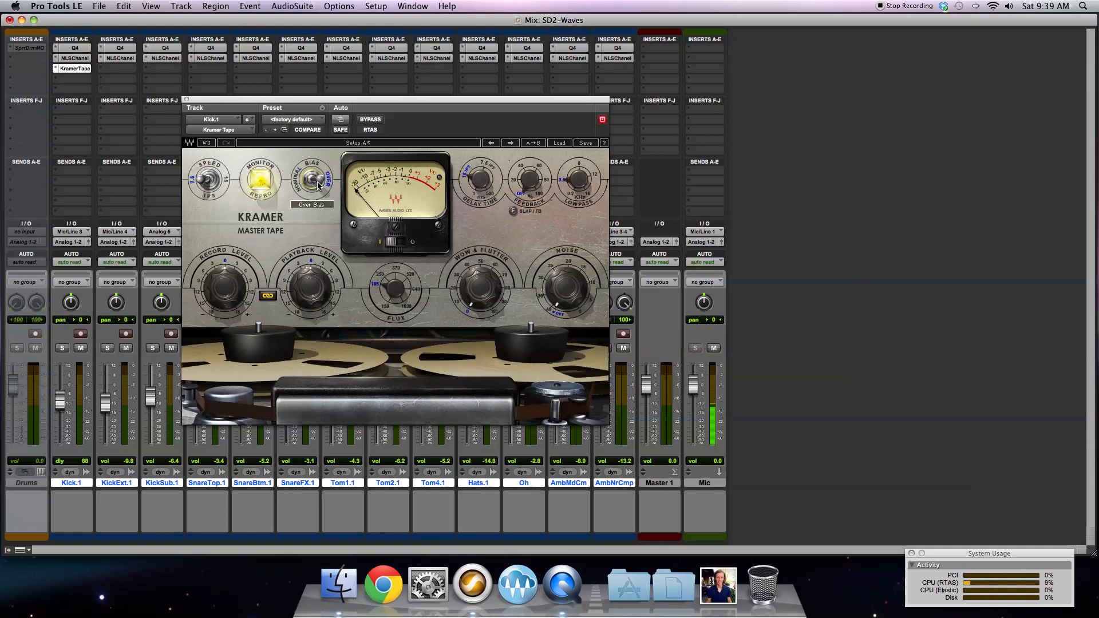
click(318, 185)
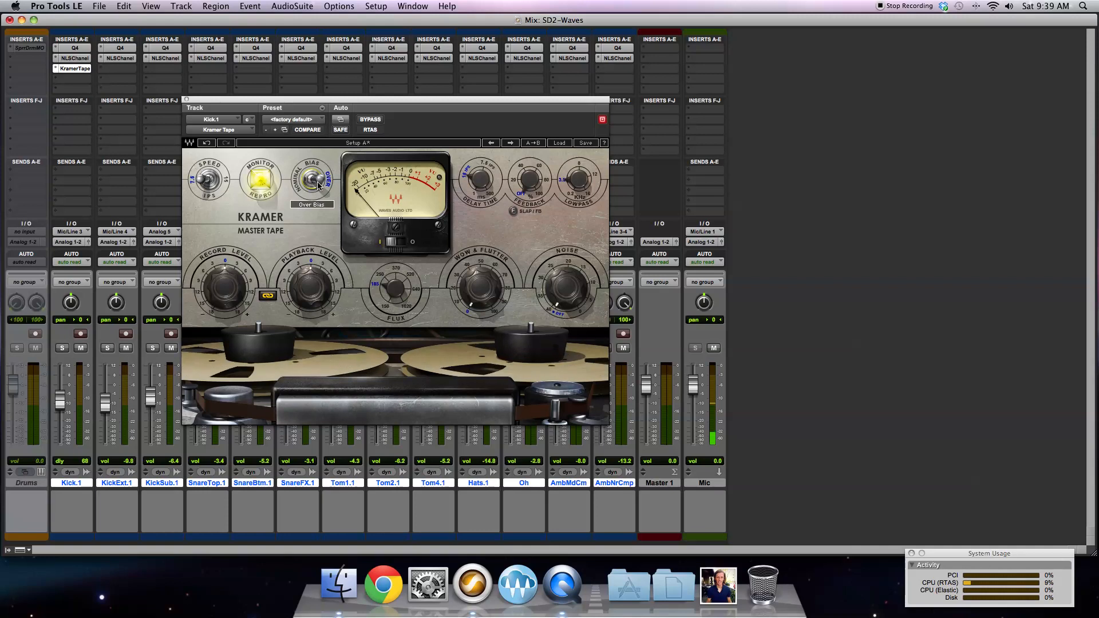
mouse_move(394, 288)
mouse_down()
mouse_move(395, 304)
mouse_move(393, 292)
mouse_up()
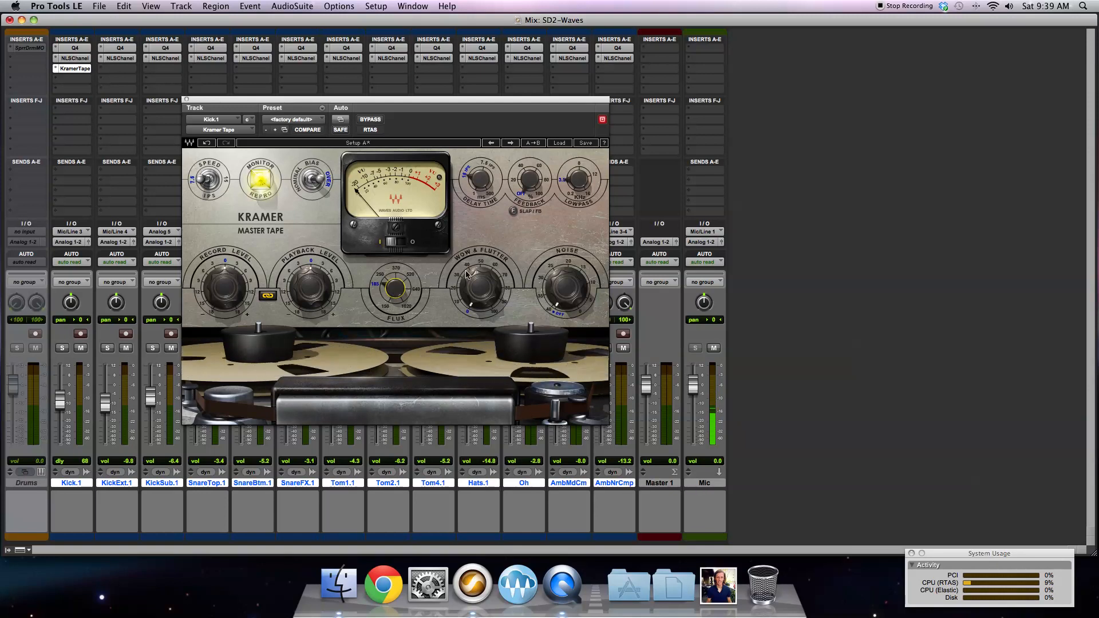
mouse_move(395, 294)
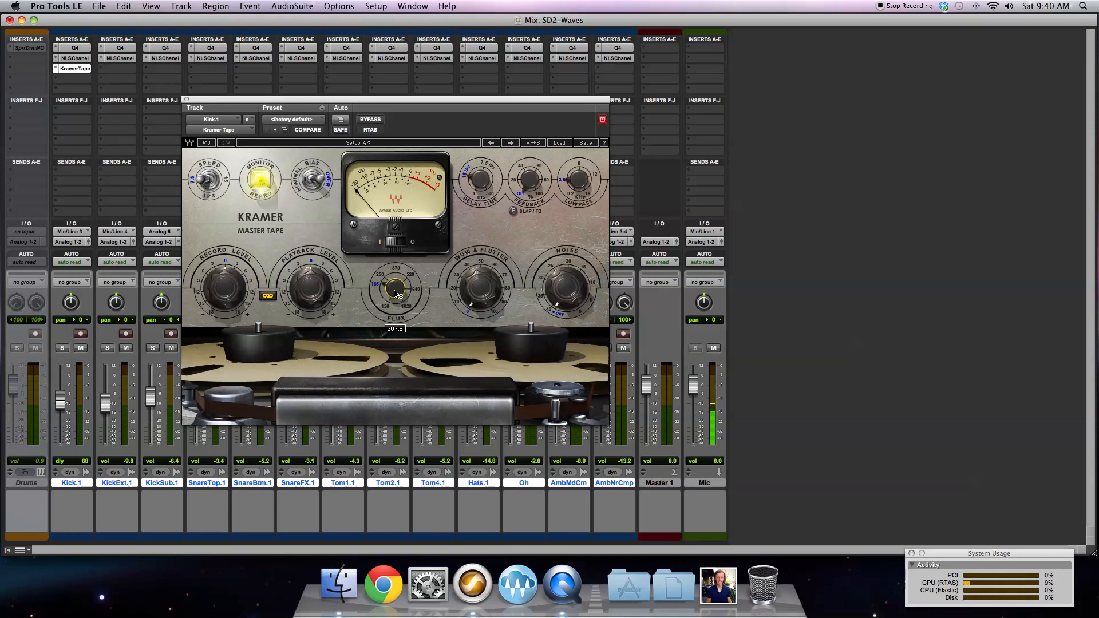
Step: Solo Kick.1 and set its Kramer Tape to Flux about 100 and Speed 15 ips
mouse_move(395, 293)
mouse_down()
mouse_move(395, 234)
mouse_move(395, 293)
mouse_up()
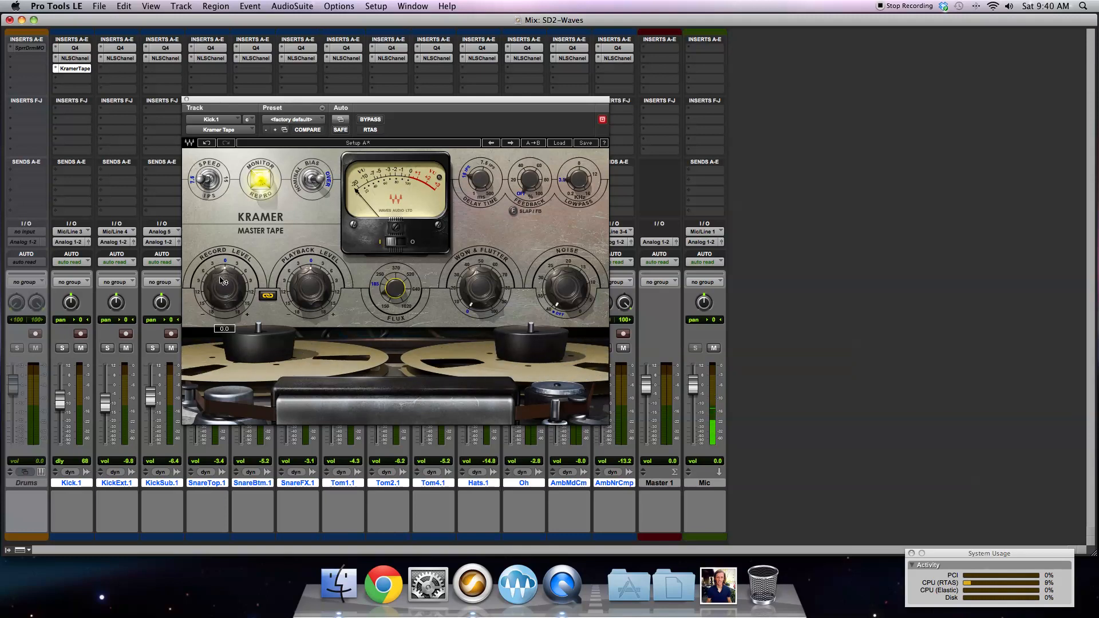
mouse_move(393, 292)
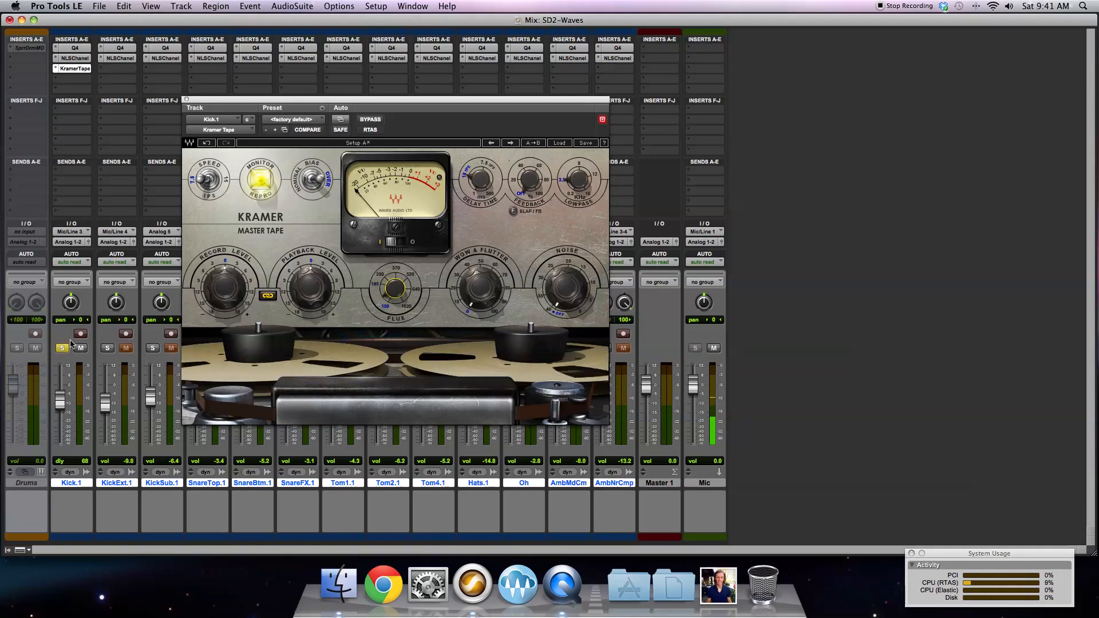
click(209, 182)
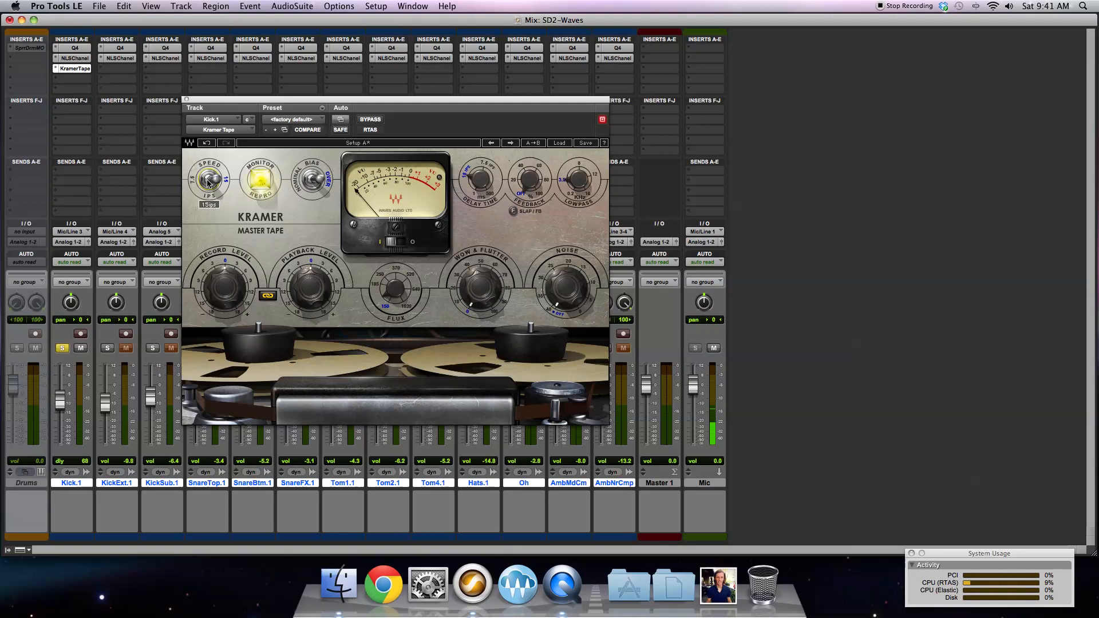
Step: During playback, push Kick.1's Record Level to 12.3, raise its channel fader, and bring Record Level back to about 3
key(space)
drag(224, 288, 225, 227)
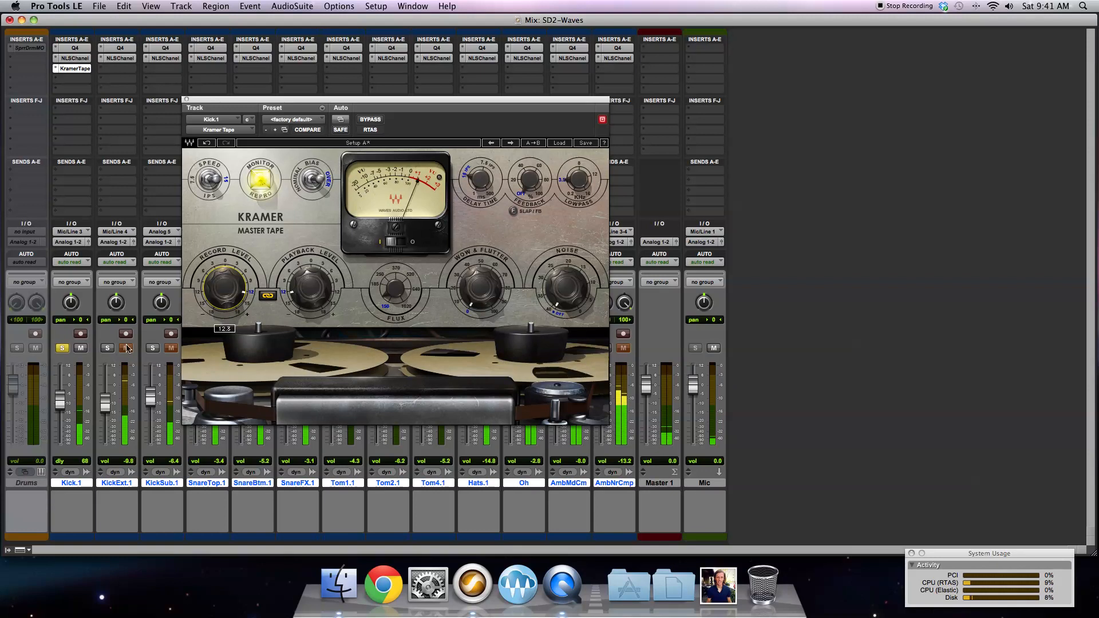
drag(67, 410, 62, 393)
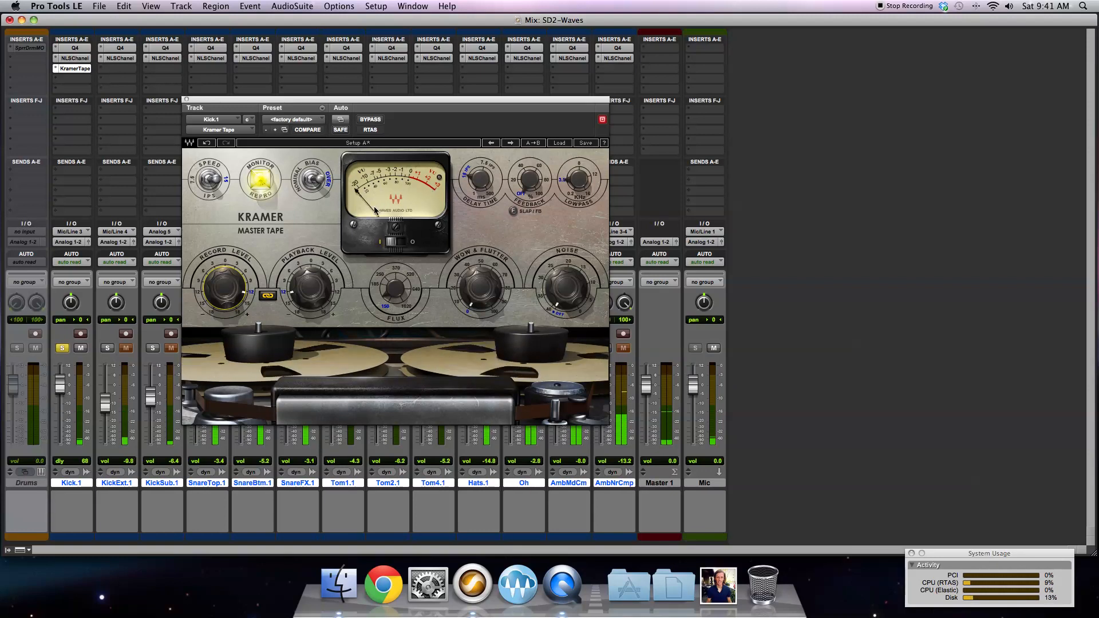
drag(248, 274, 247, 298)
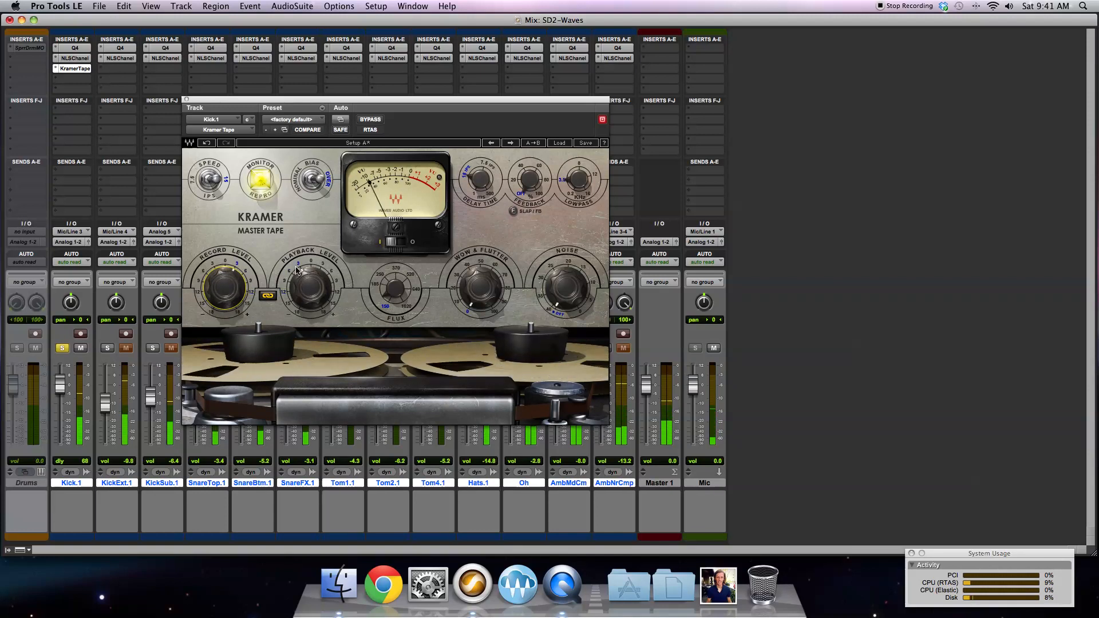
Step: Sweep Kick.1's Kramer Tape Flux up to about 516, bring it down to about 182.5, and close the plug-in window
mouse_move(393, 297)
mouse_down()
mouse_move(393, 267)
mouse_move(393, 276)
mouse_up()
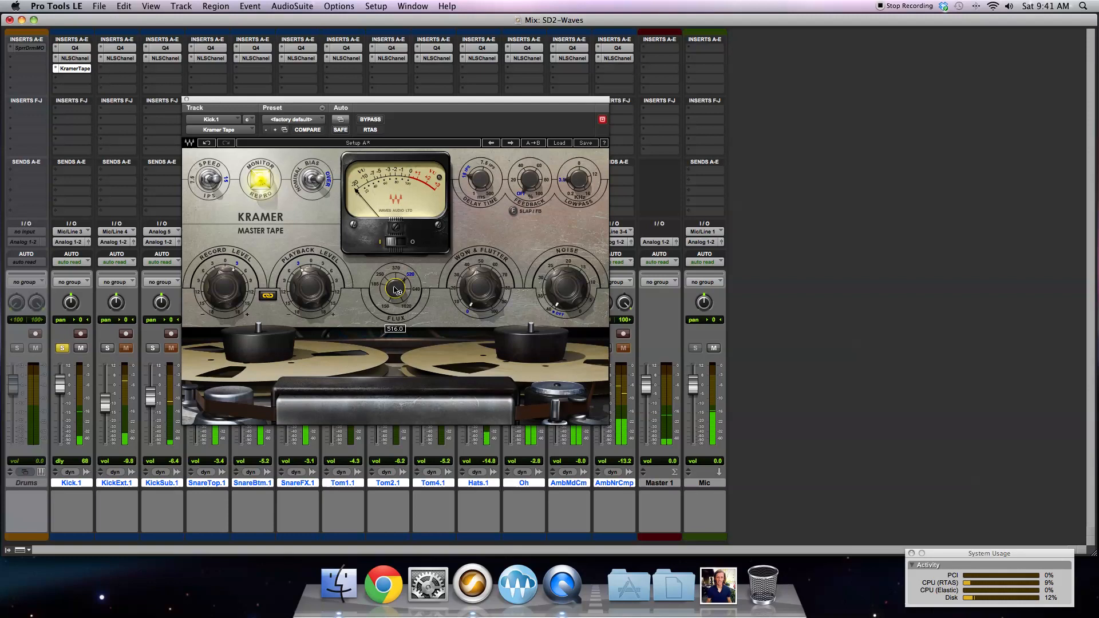
drag(397, 290, 397, 320)
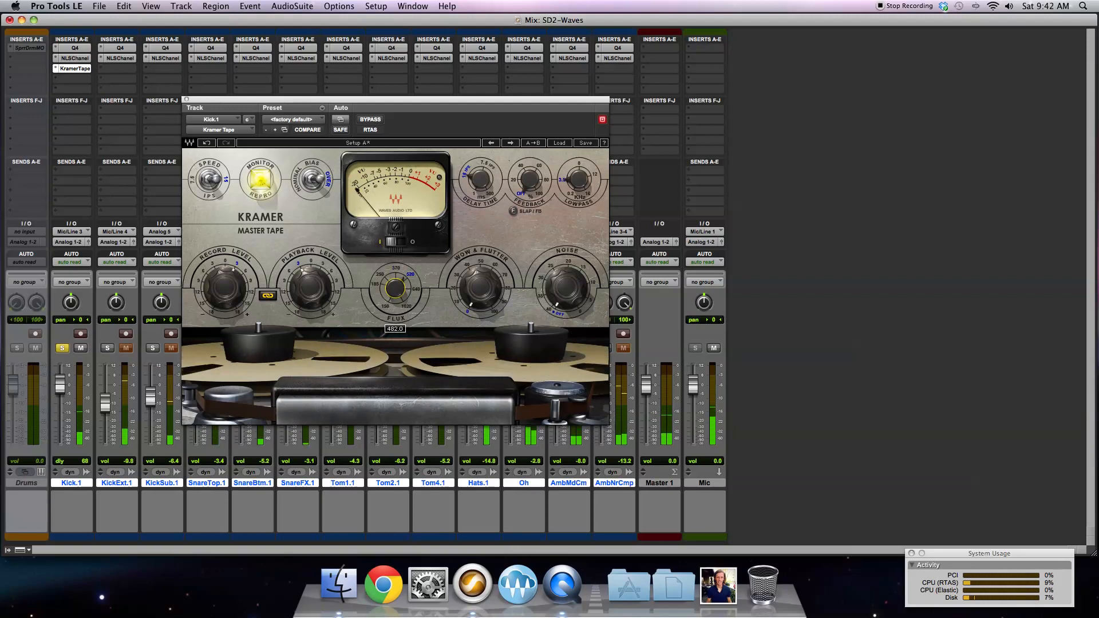
drag(395, 274, 396, 284)
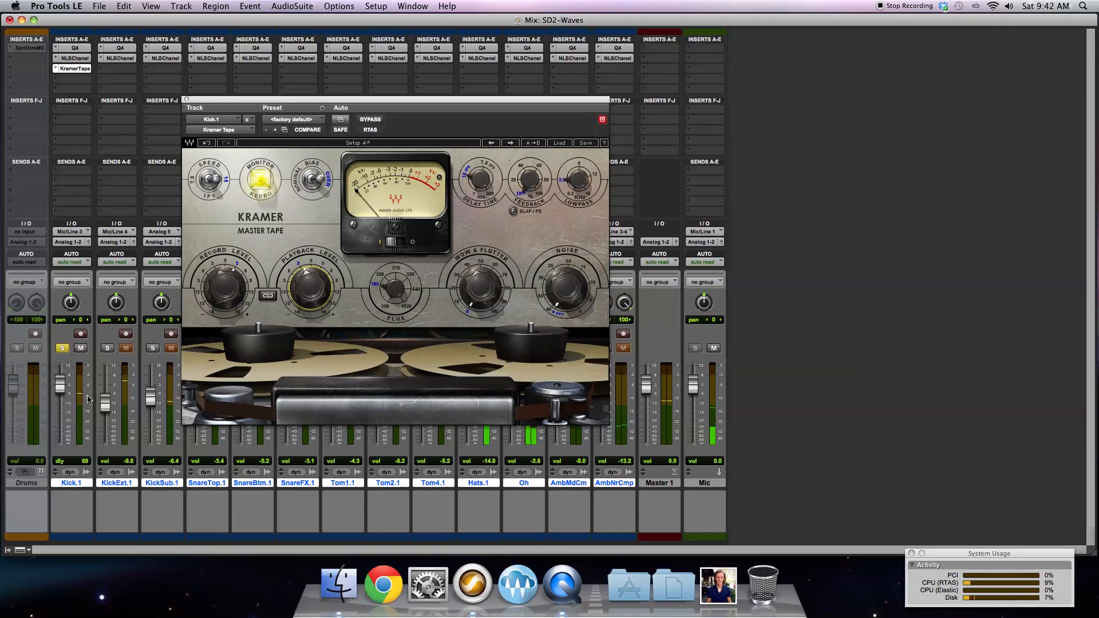
mouse_move(224, 289)
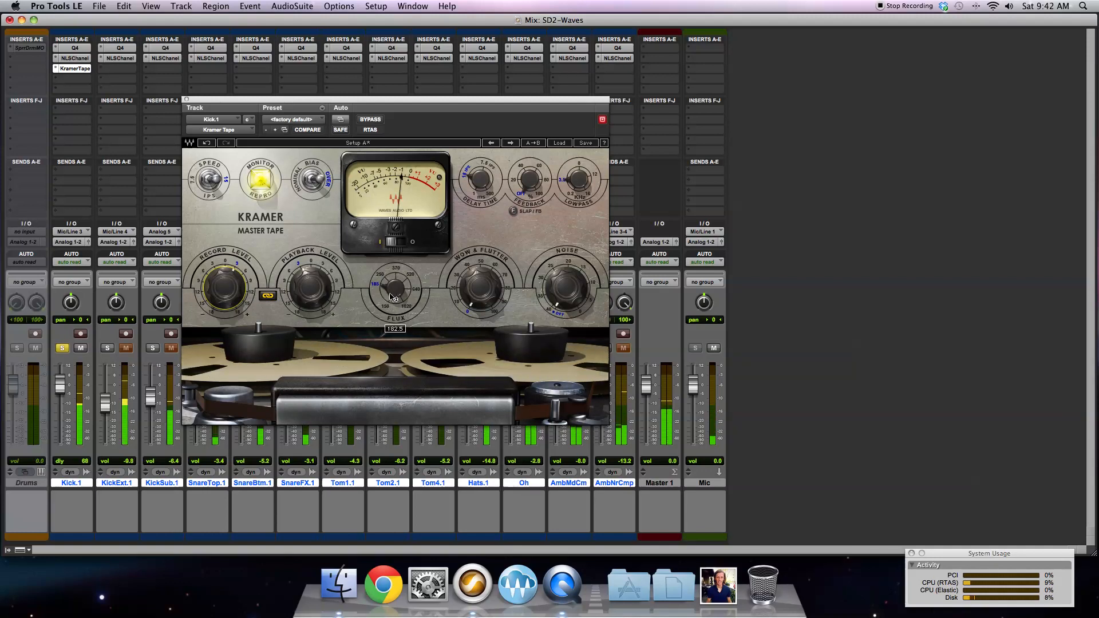
click(186, 100)
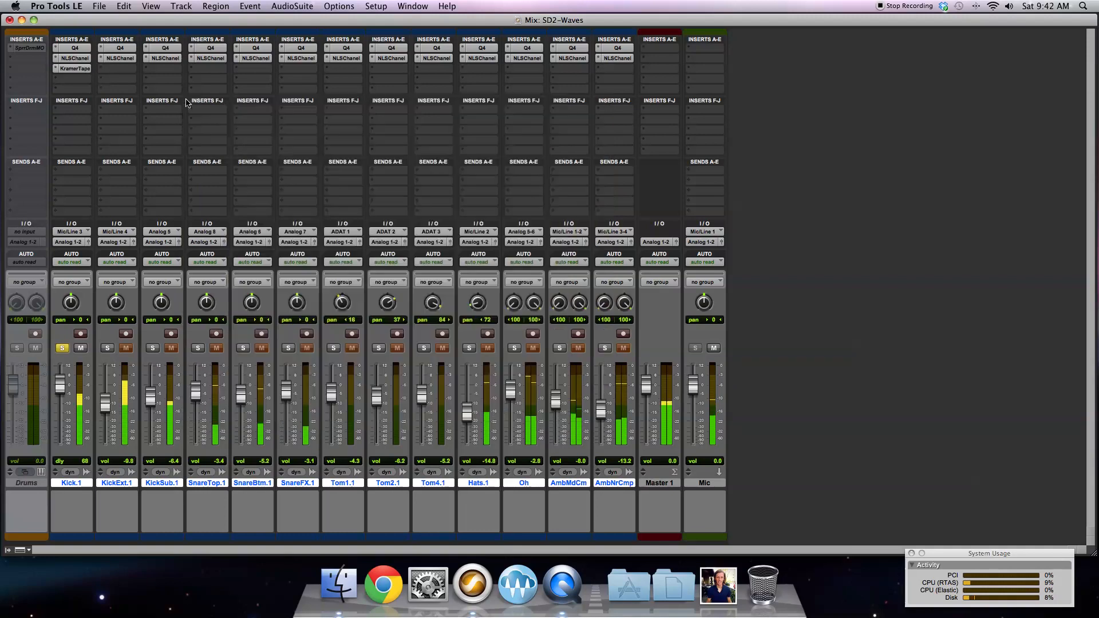
Step: Copy Kick.1's Kramer Tape to KickExt.1, solo only KickExt.1, and slightly adjust the copy's Record Level
click(108, 348)
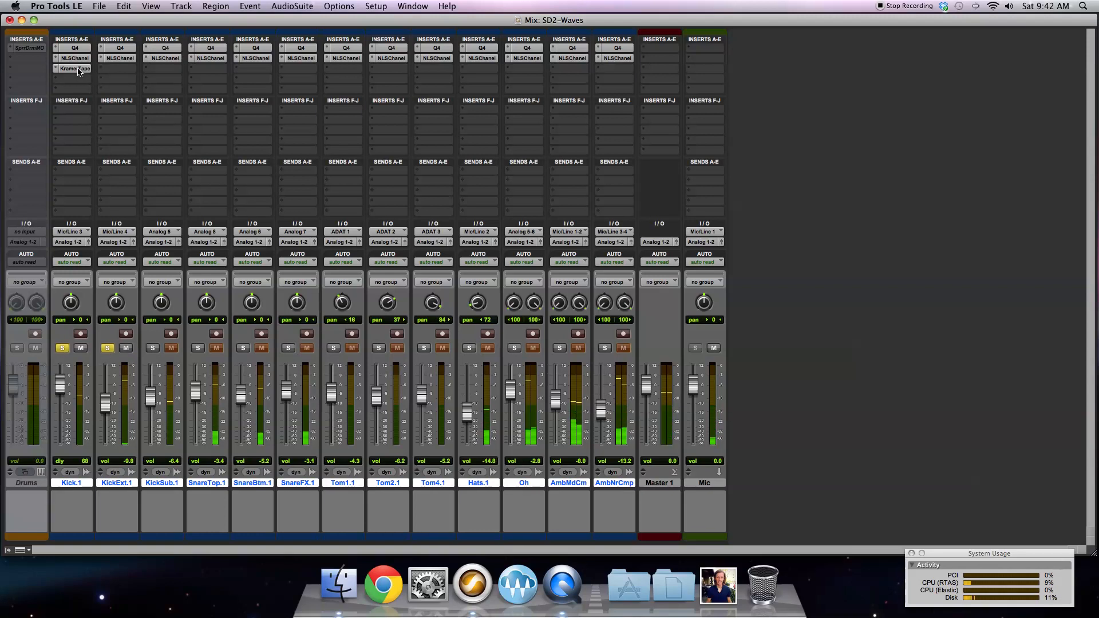
click(62, 349)
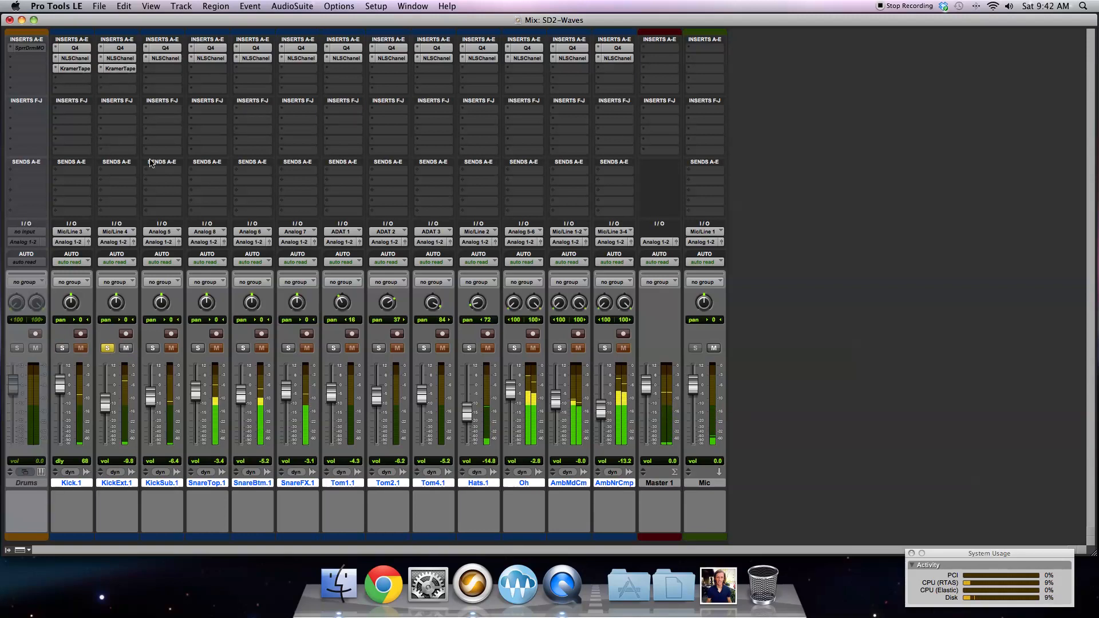
click(119, 69)
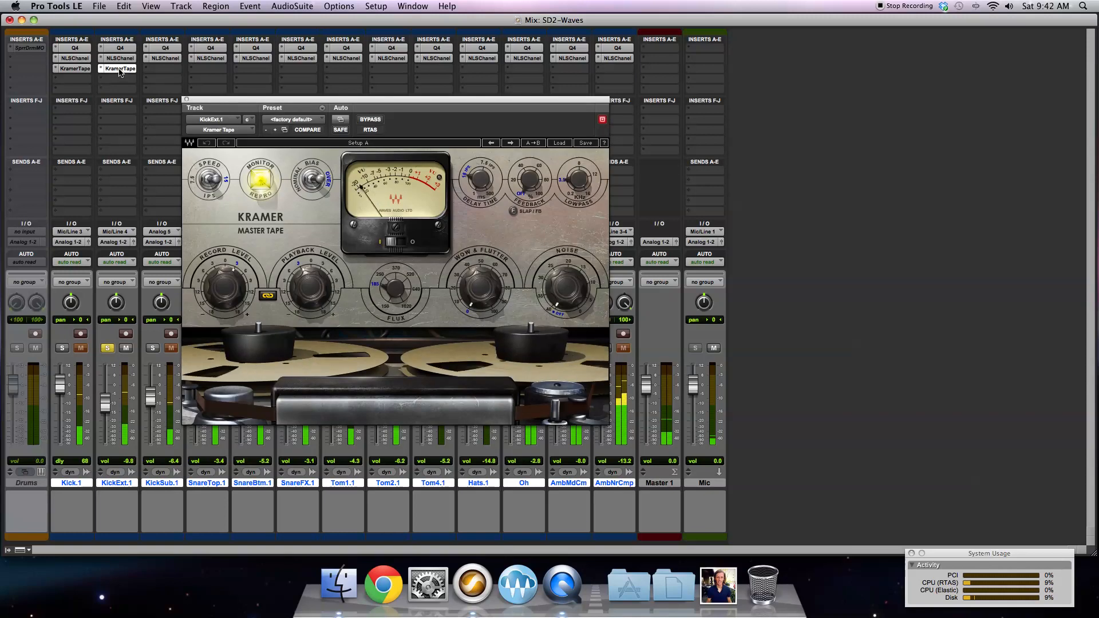
drag(224, 286, 223, 281)
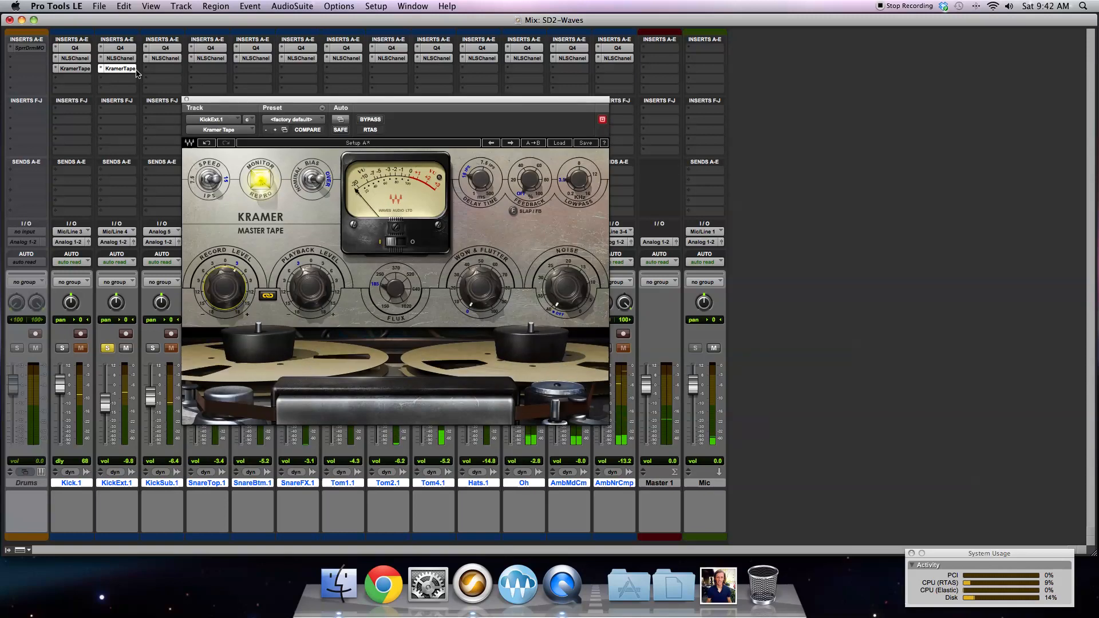
Step: Copy the Kramer Tape to KickSub.1, solo that track instead of KickExt.1, and open its plug-in
drag(171, 71, 170, 71)
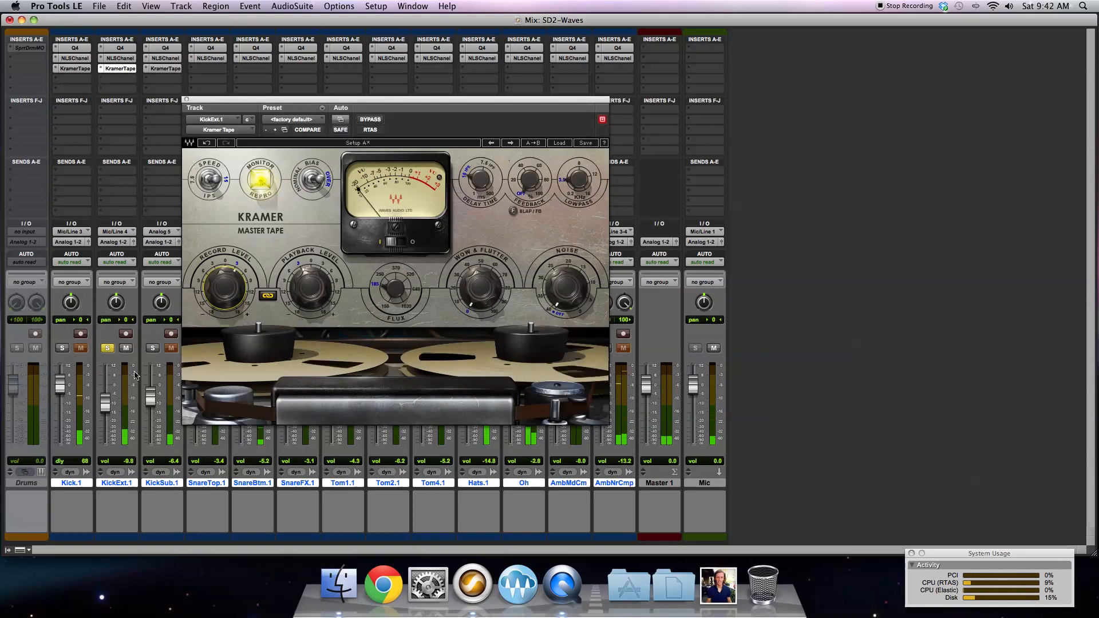
click(153, 348)
click(107, 348)
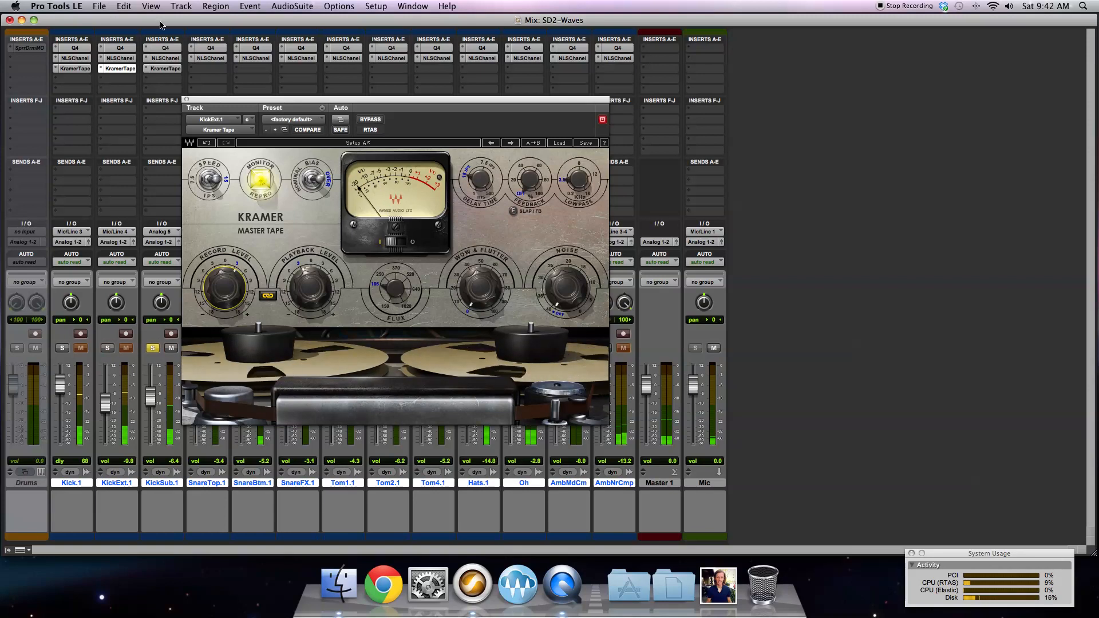
click(169, 69)
Step: Copy the Kramer Tape to SnareTop.1, open it clear of the kick and snare strips, and clear all solos
drag(171, 72, 212, 68)
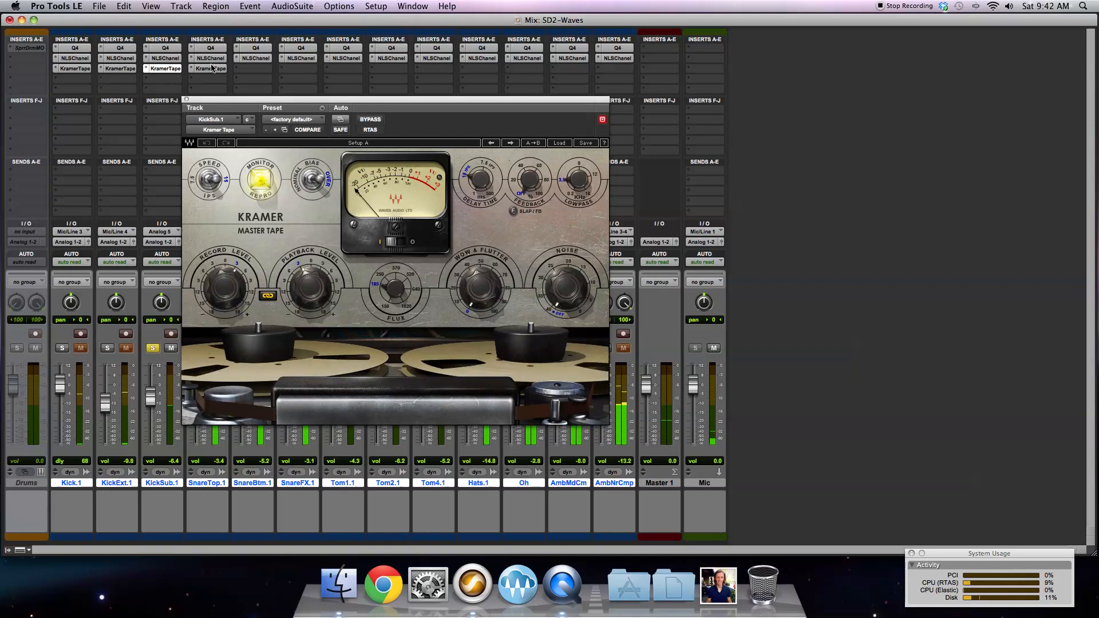
click(212, 68)
mouse_move(235, 279)
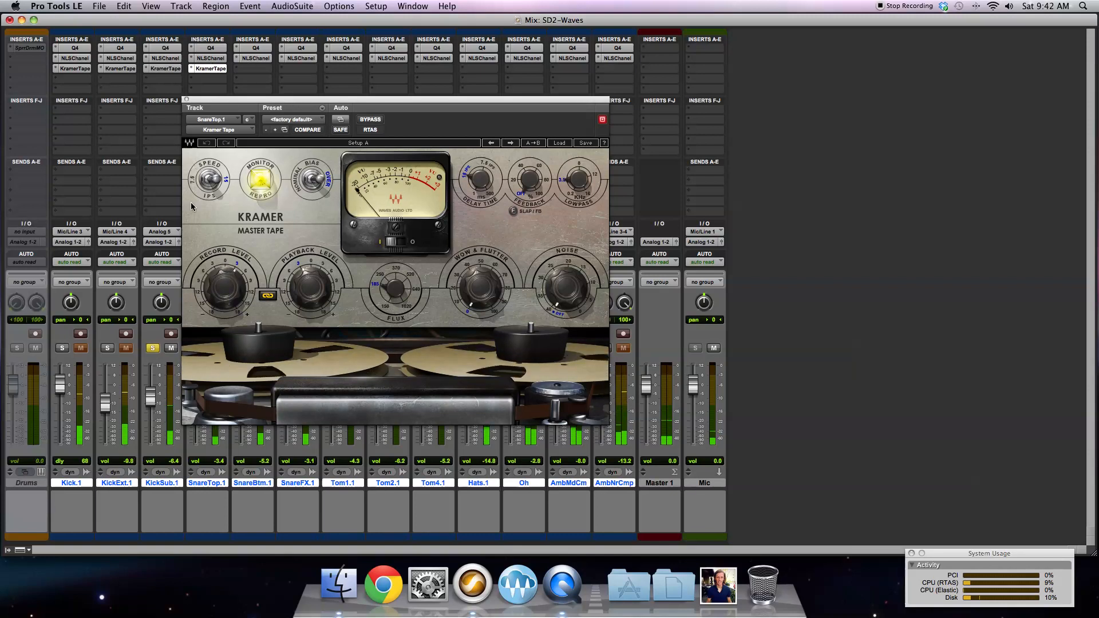
drag(207, 101, 457, 105)
click(197, 351)
alt+click(197, 349)
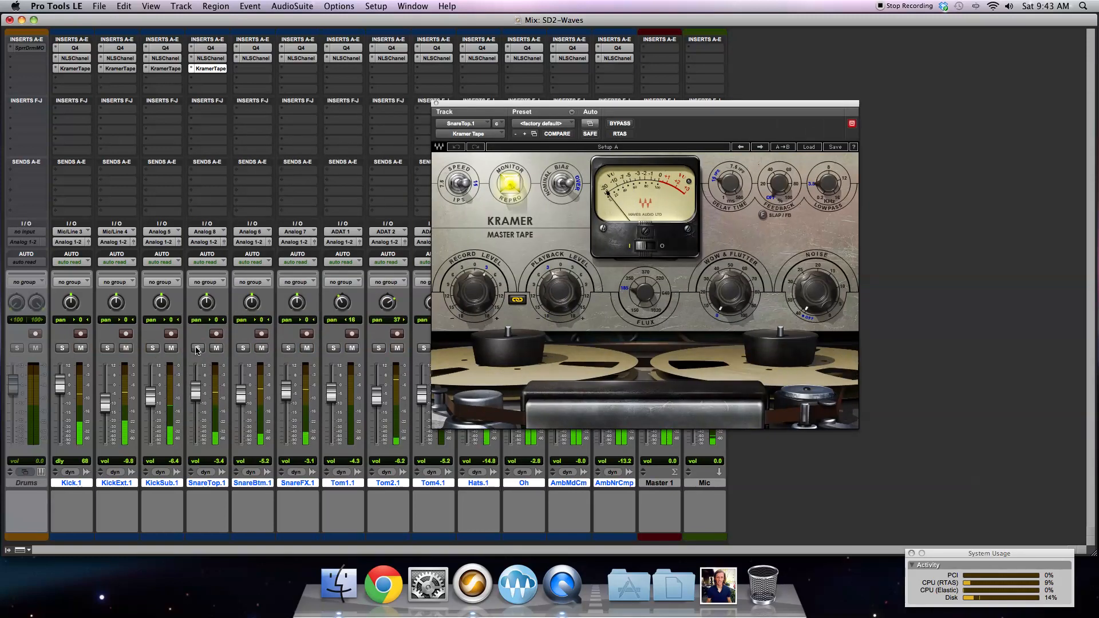
Step: Copy the Kramer Tape to SnareBtm.1 and SnareFX.1, adjusting Record Level on both and setting it to about 6.7 on SnareFX.1
drag(255, 73, 256, 72)
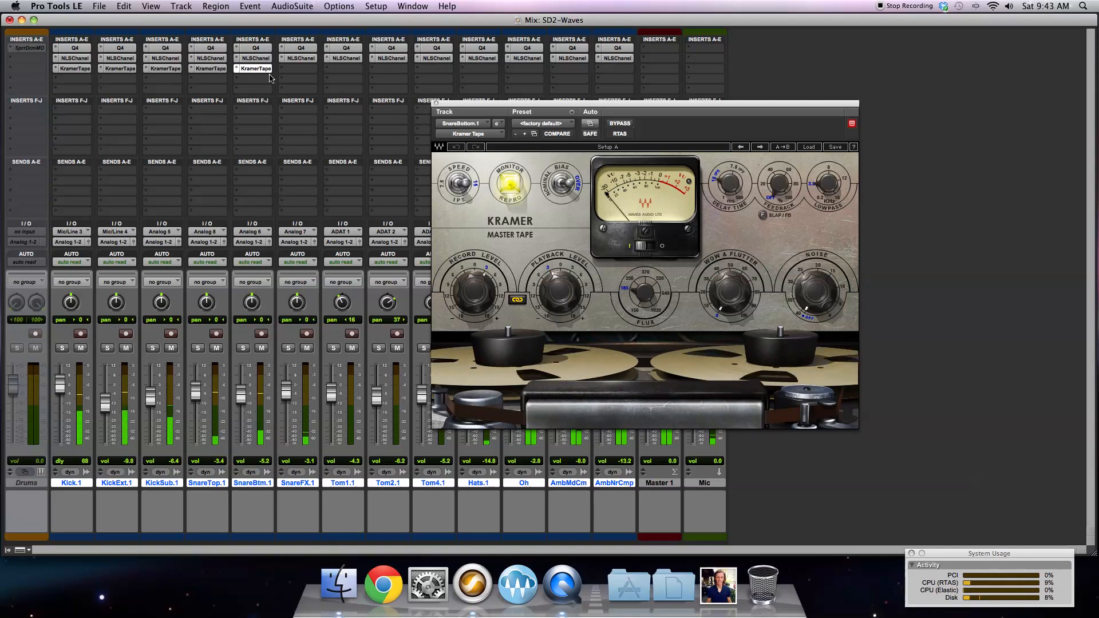
drag(473, 290, 473, 285)
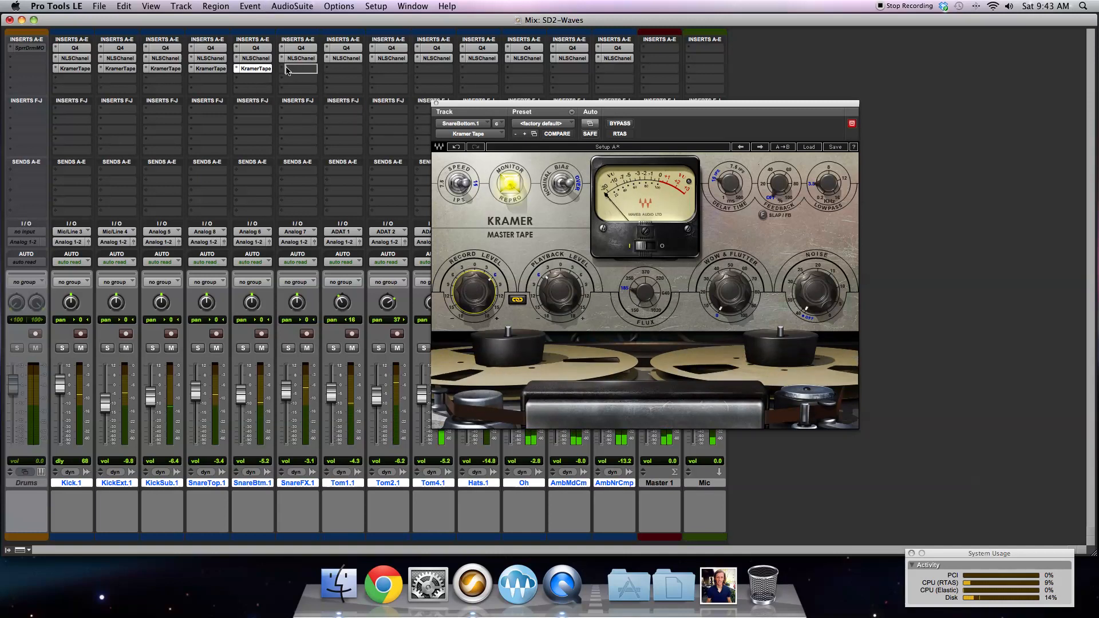
drag(291, 70, 293, 70)
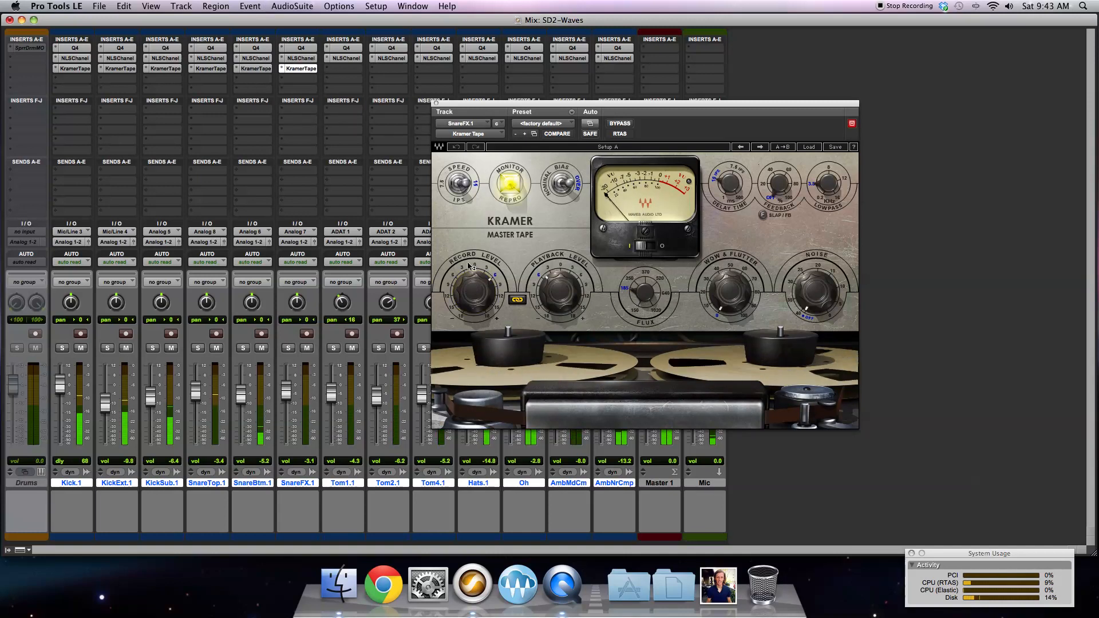
drag(474, 276, 474, 269)
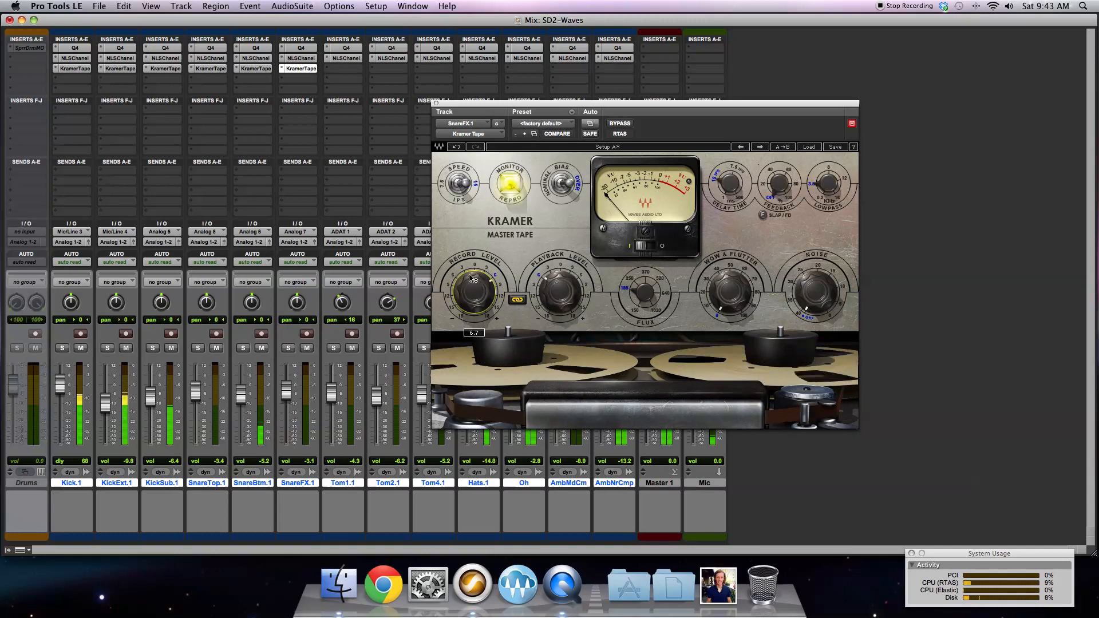
Step: Copy the Kramer Tape to the toms, Hats.1, Oh, AmbMdCm and AmbNrCmp, setting Oh's Record Level to about 3
drag(314, 70, 519, 72)
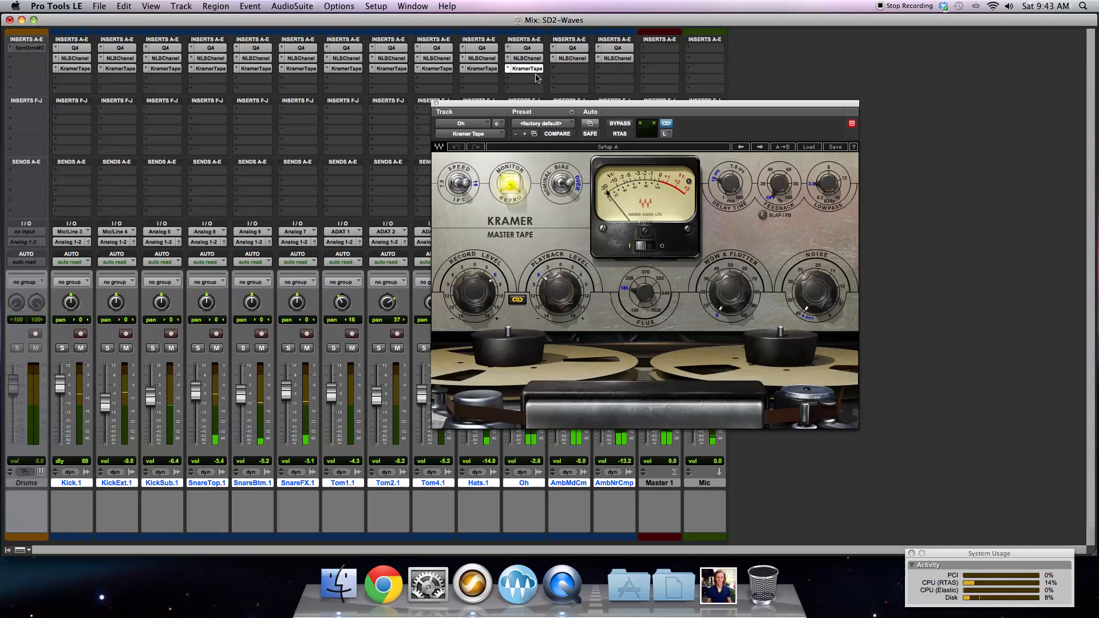
drag(491, 279, 492, 269)
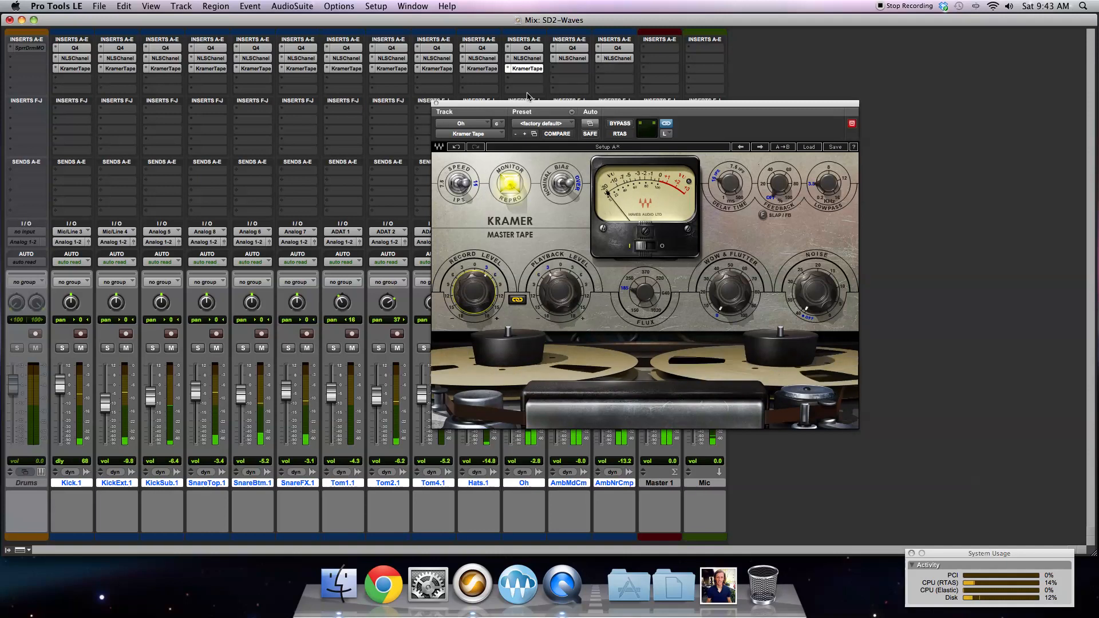
drag(523, 69, 583, 70)
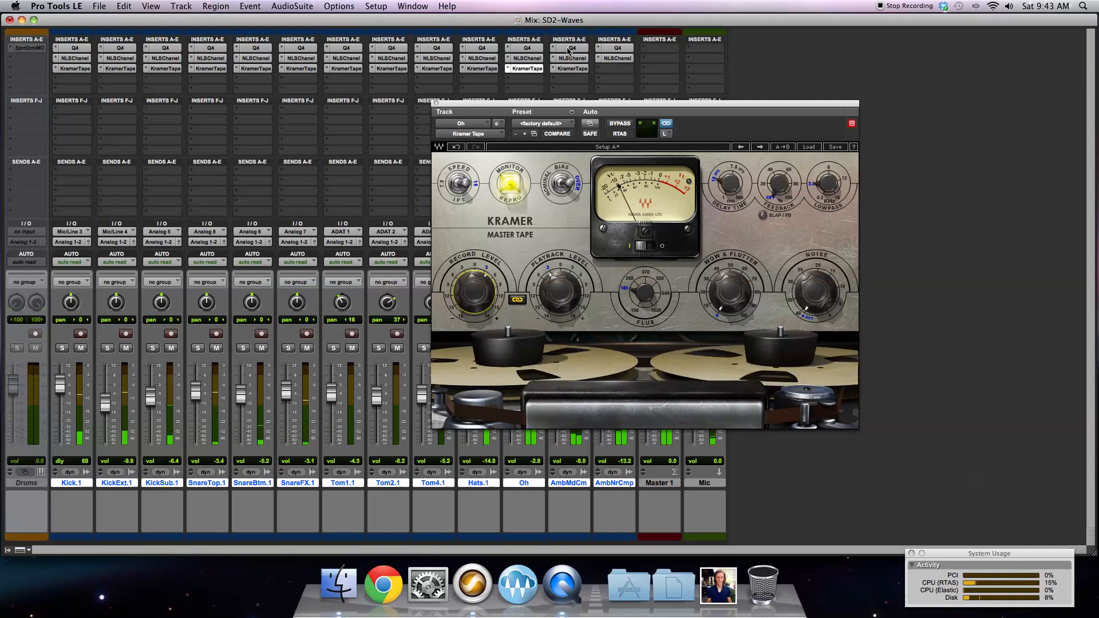
drag(614, 71, 614, 71)
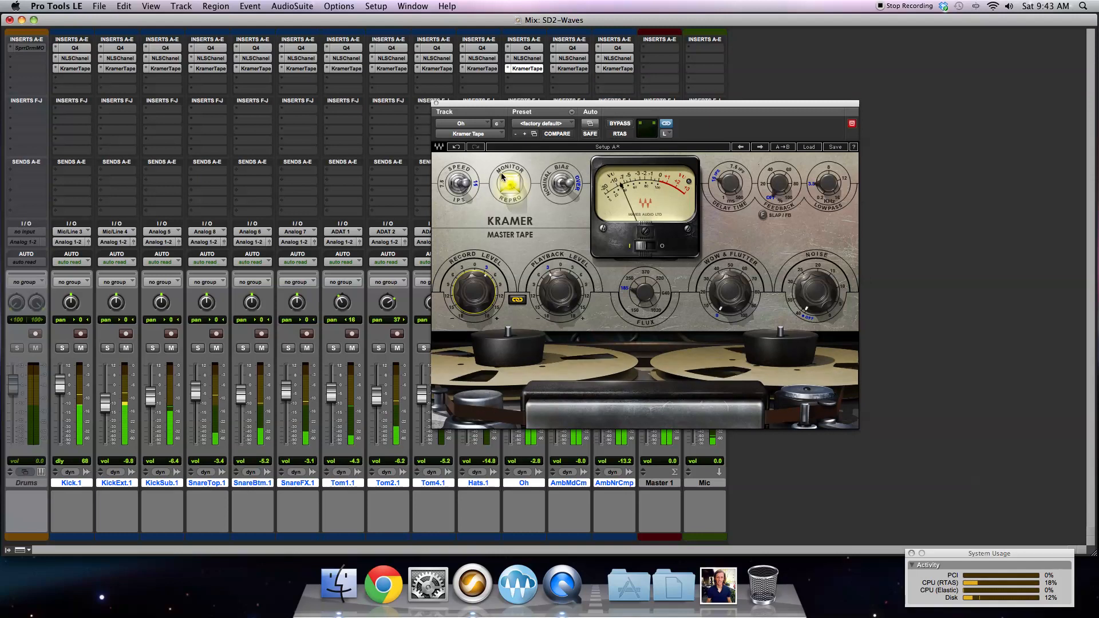
click(435, 105)
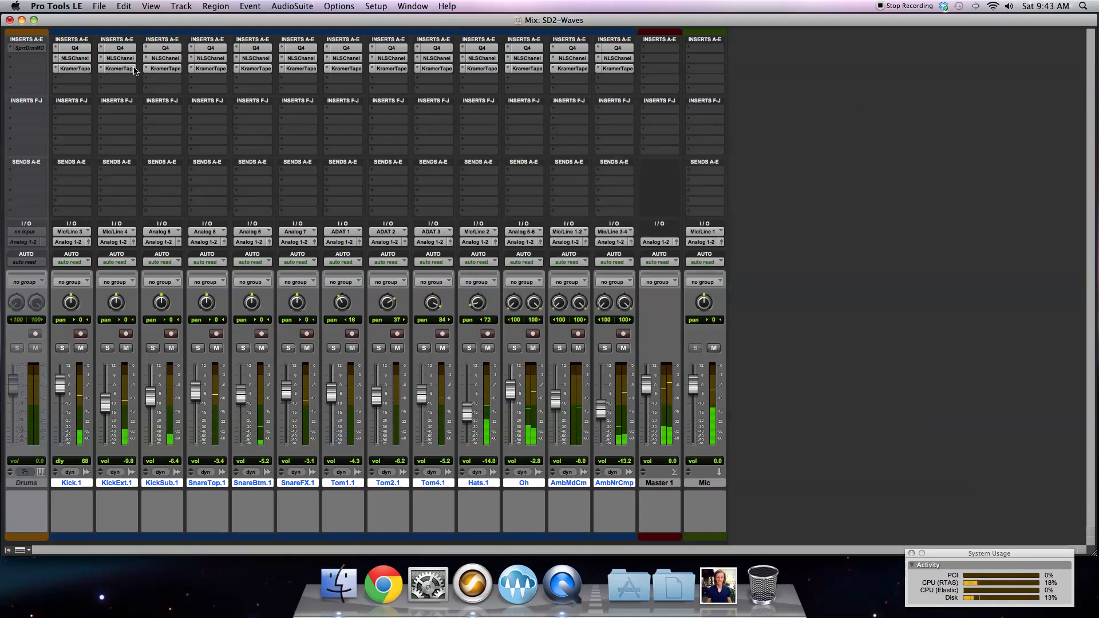
Step: Compare the drum mix with the Kramer Tape inserts bypassed and active on all drum tracks, leaving them active
right_click(75, 70)
alt+shift+click(74, 69)
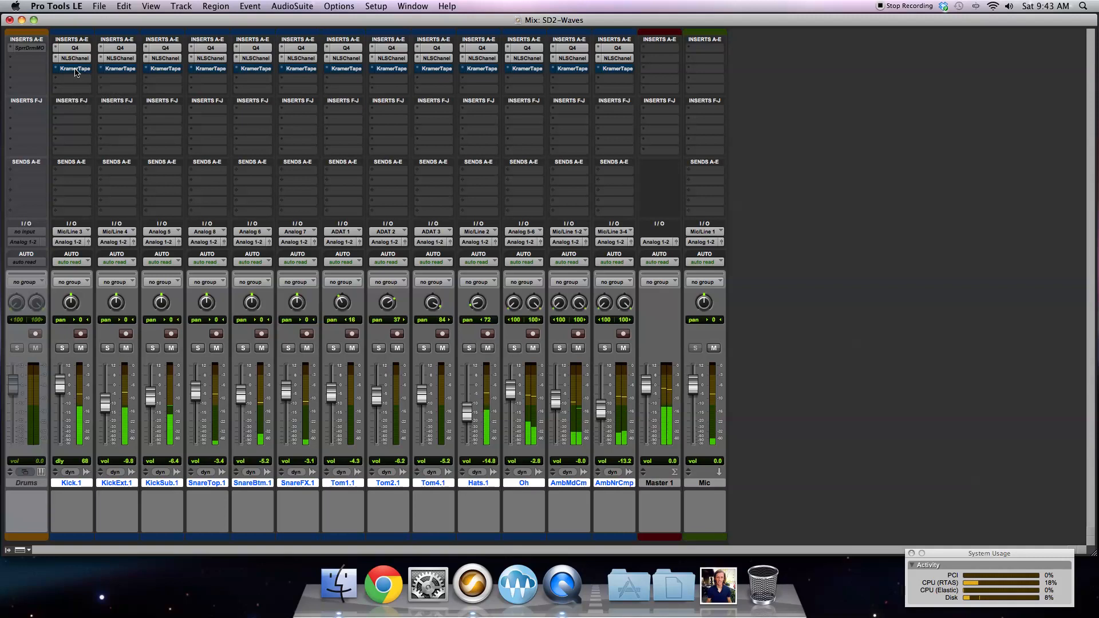
right_click(75, 70)
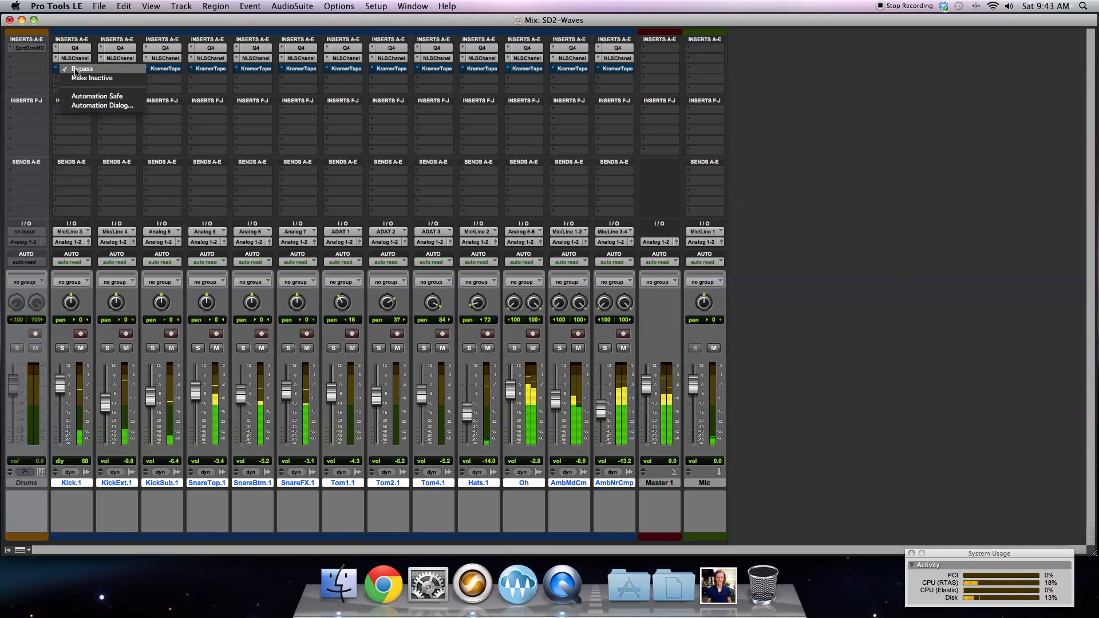
click(75, 69)
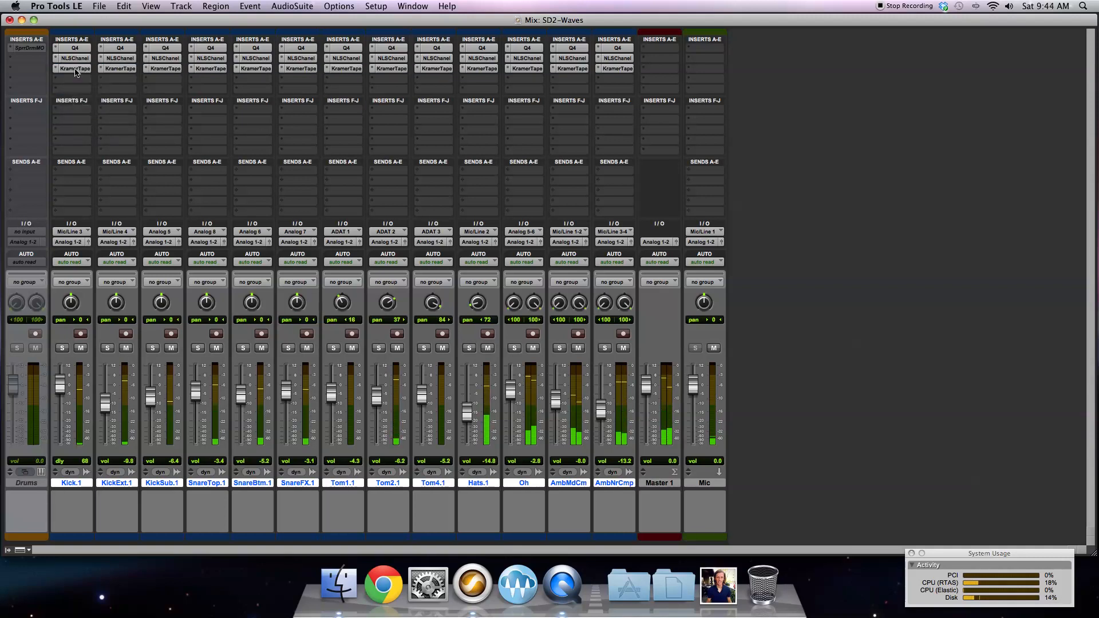
right_click(75, 68)
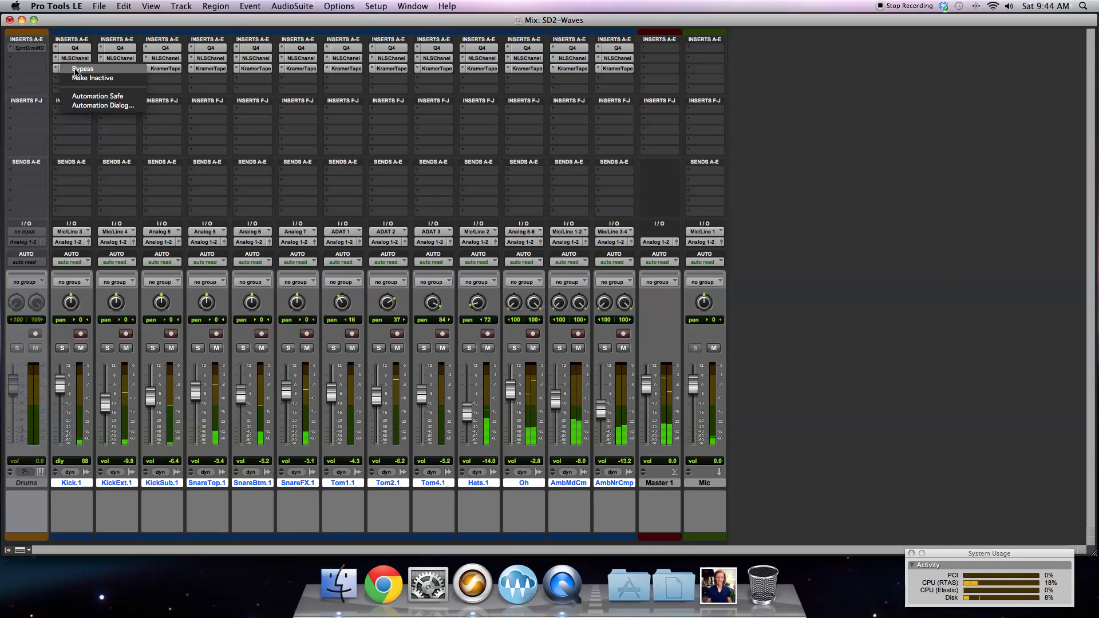
alt+click(80, 69)
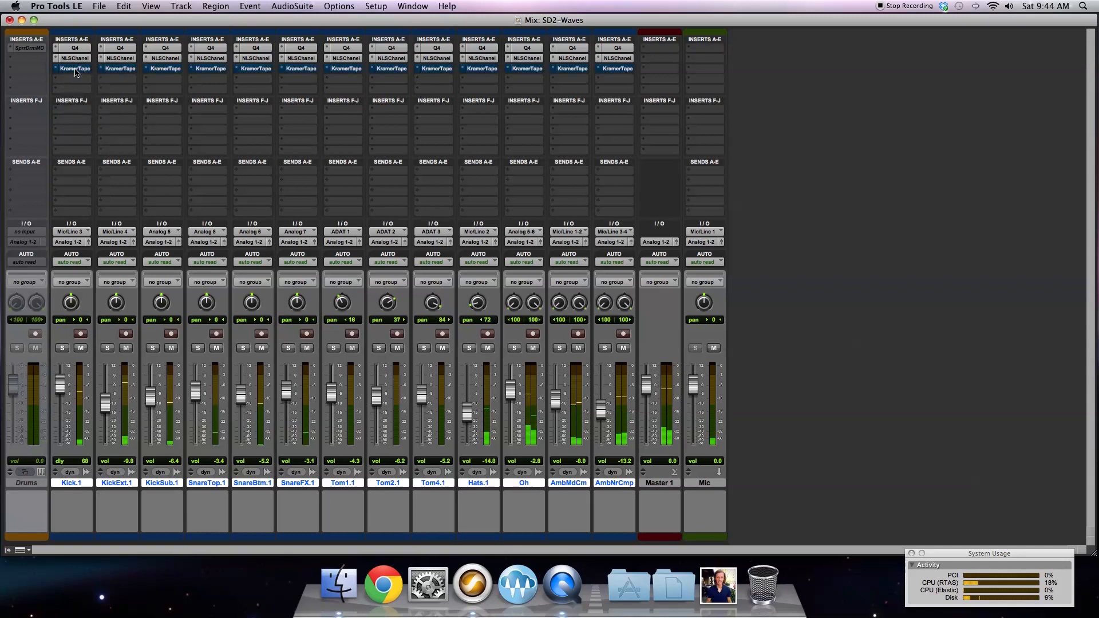
right_click(75, 69)
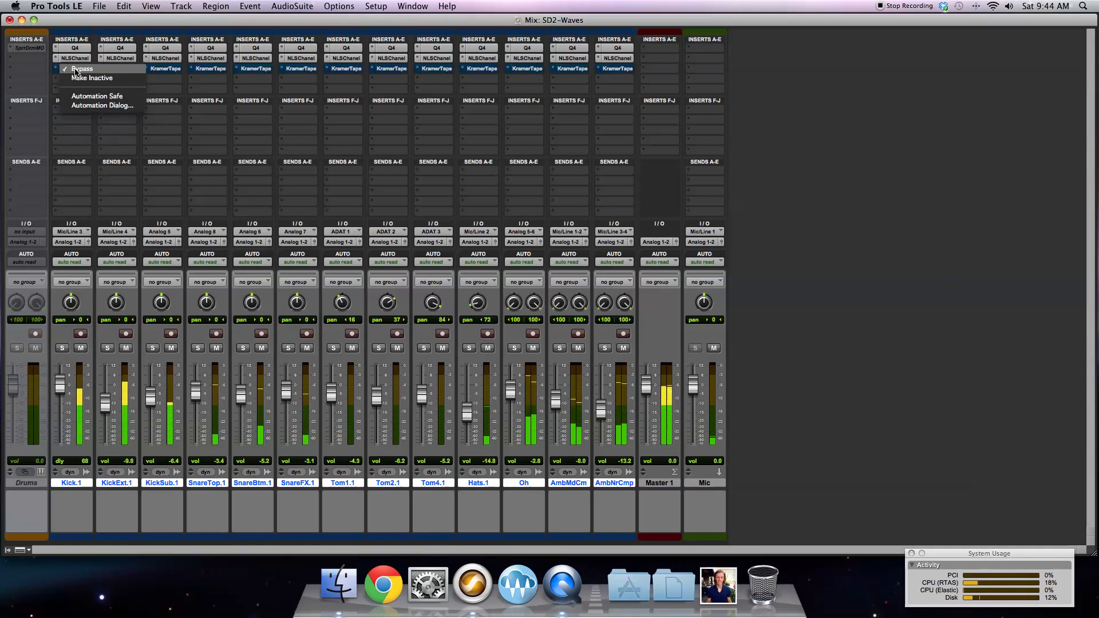
alt+click(77, 69)
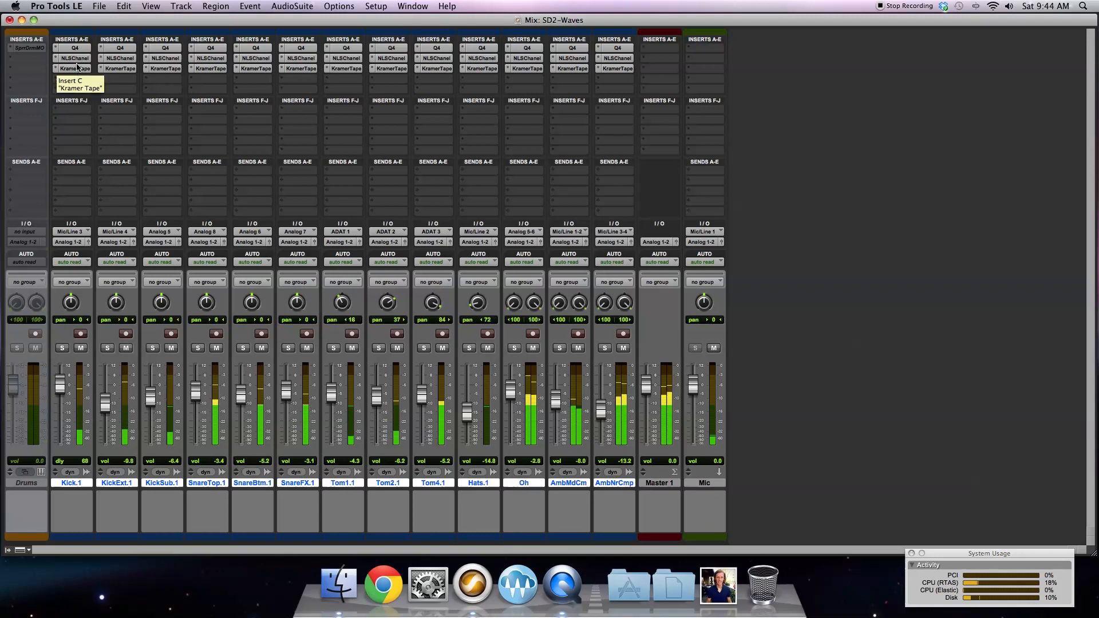
Step: Bypass the NLS Channel, Kramer Tape and Q4 inserts on all drum tracks
right_click(79, 59)
alt+click(78, 59)
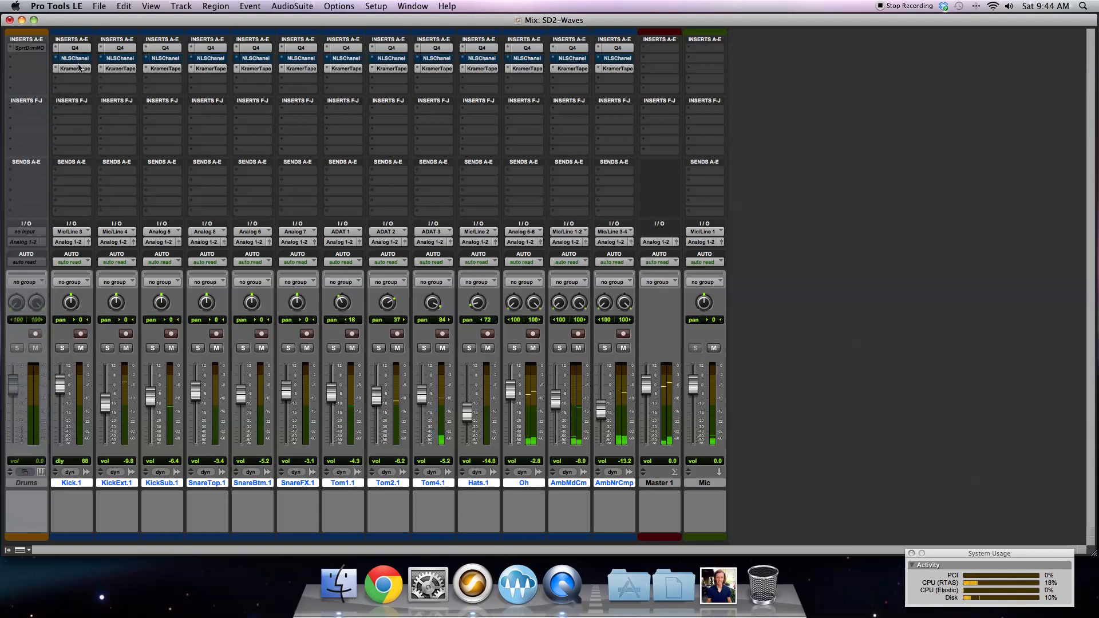
right_click(77, 69)
alt+click(78, 70)
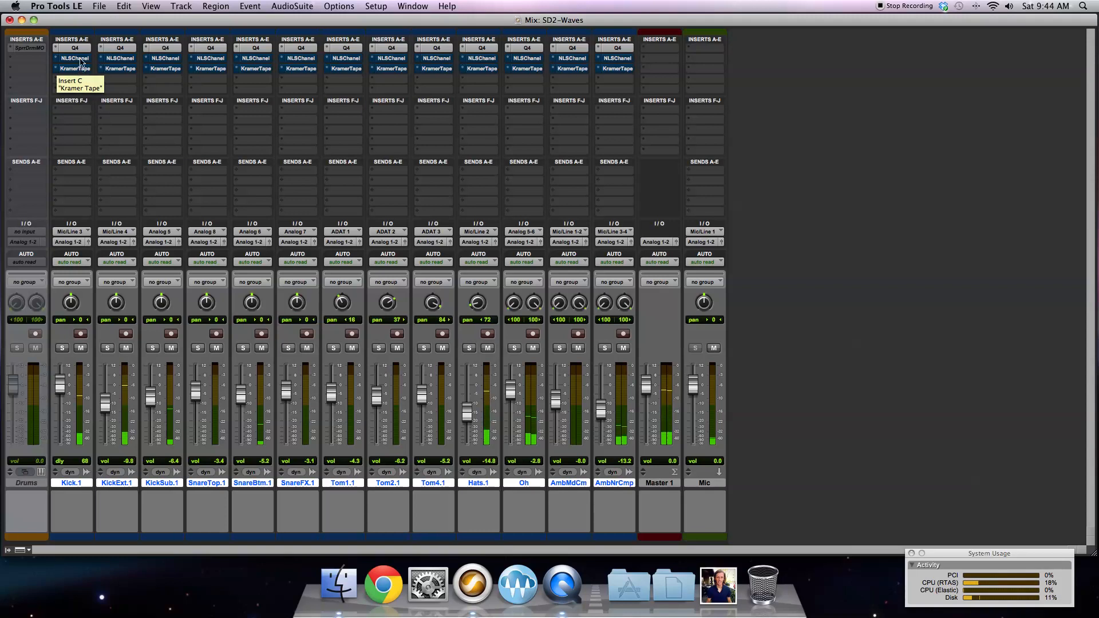
right_click(79, 49)
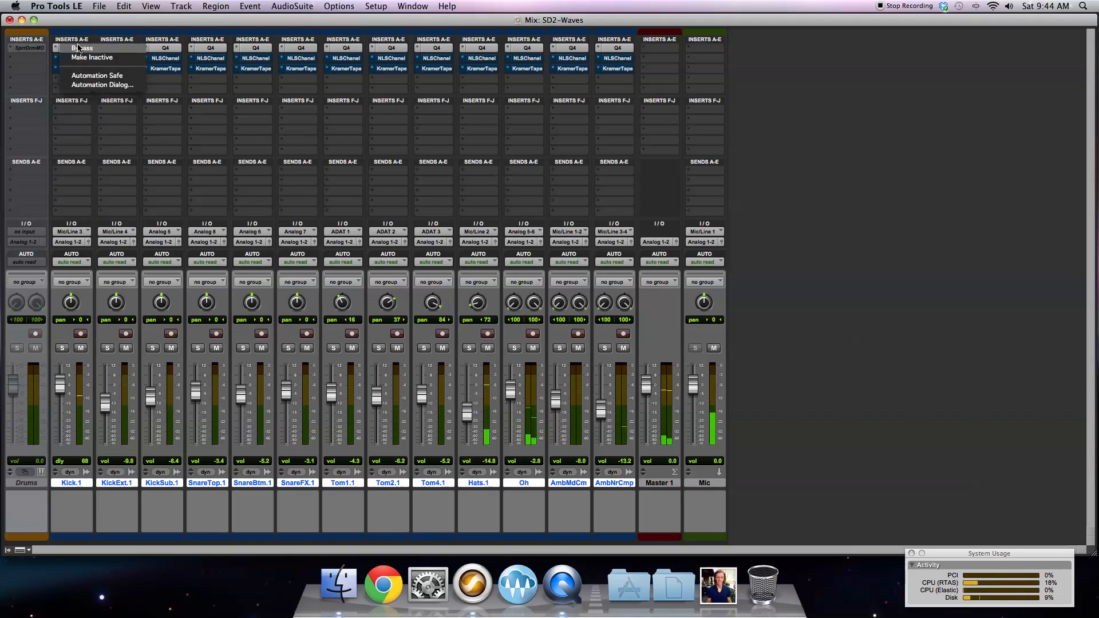
click(79, 48)
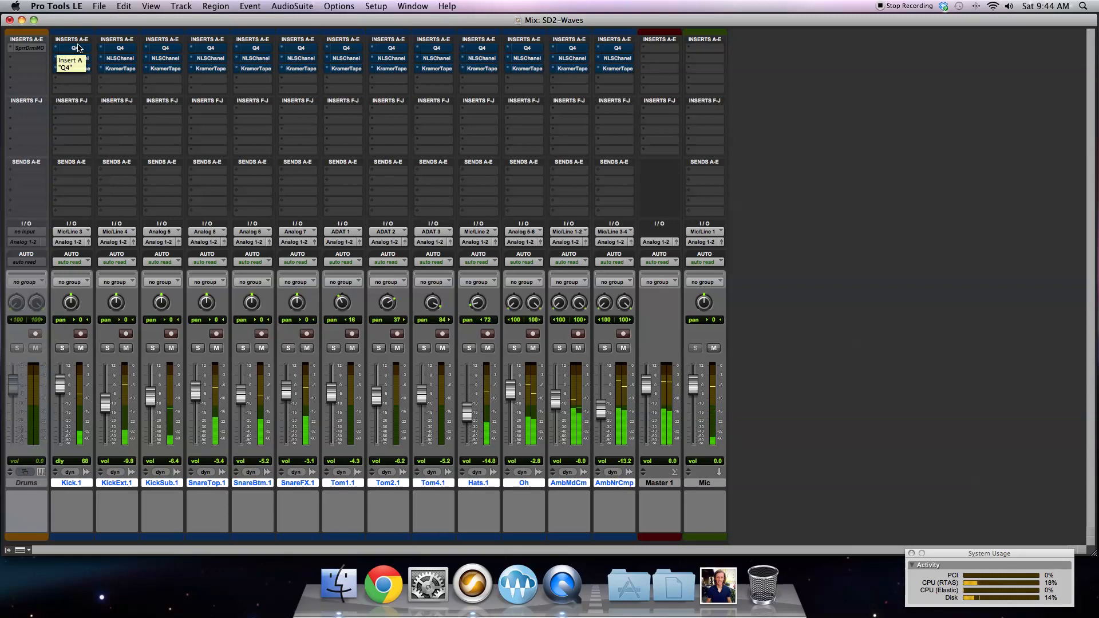
Step: Reactivate the Q4, NLS Channel and Kramer Tape inserts on all drum tracks
right_click(79, 49)
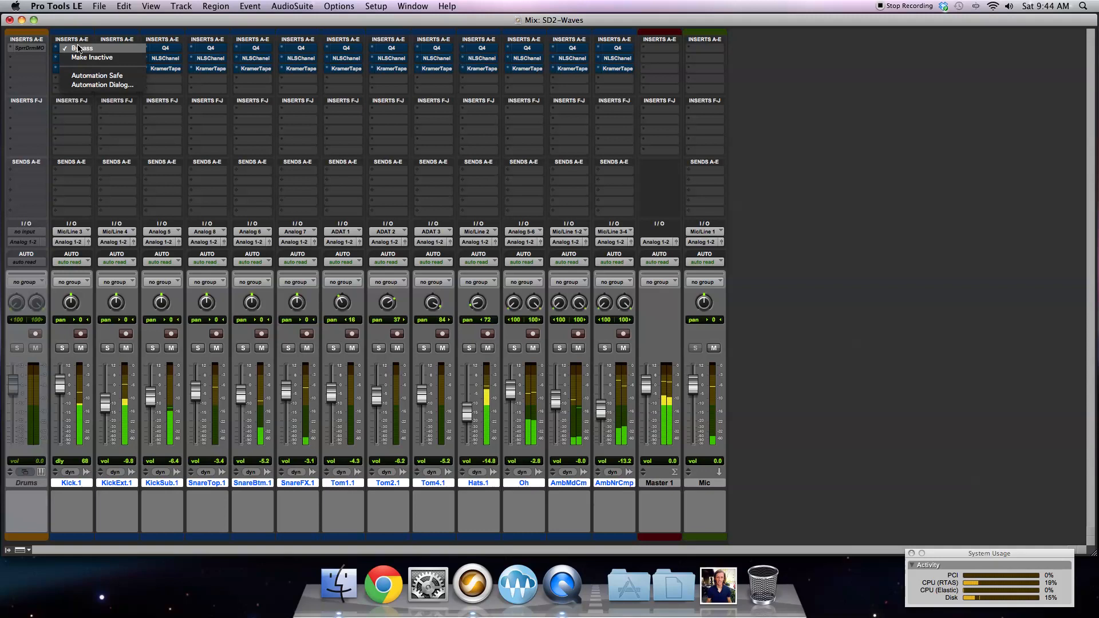
click(78, 48)
right_click(77, 61)
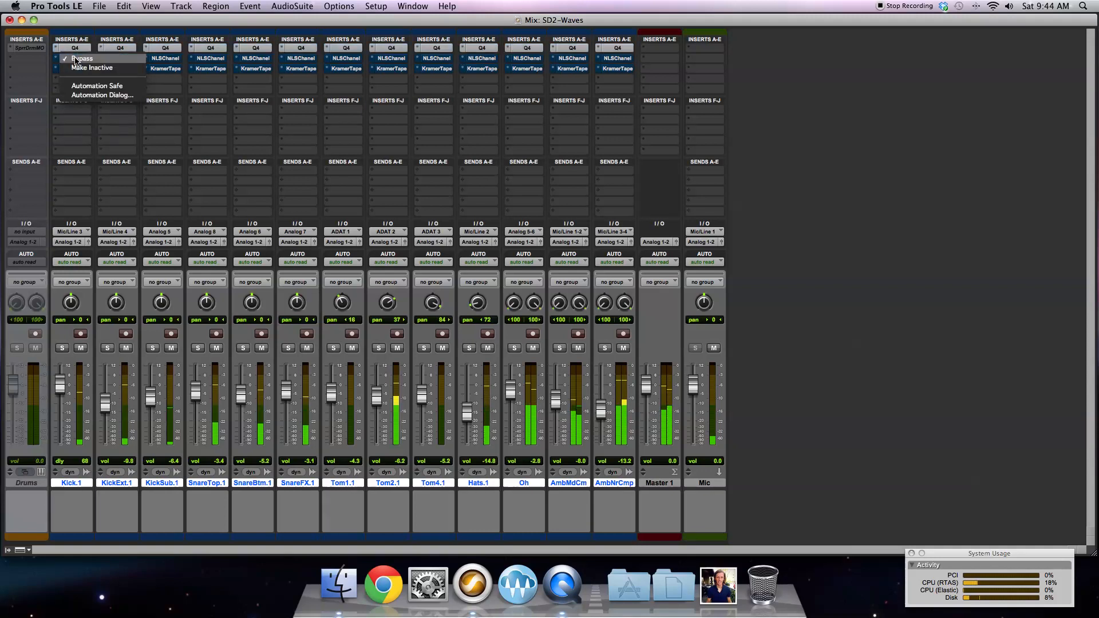
click(76, 61)
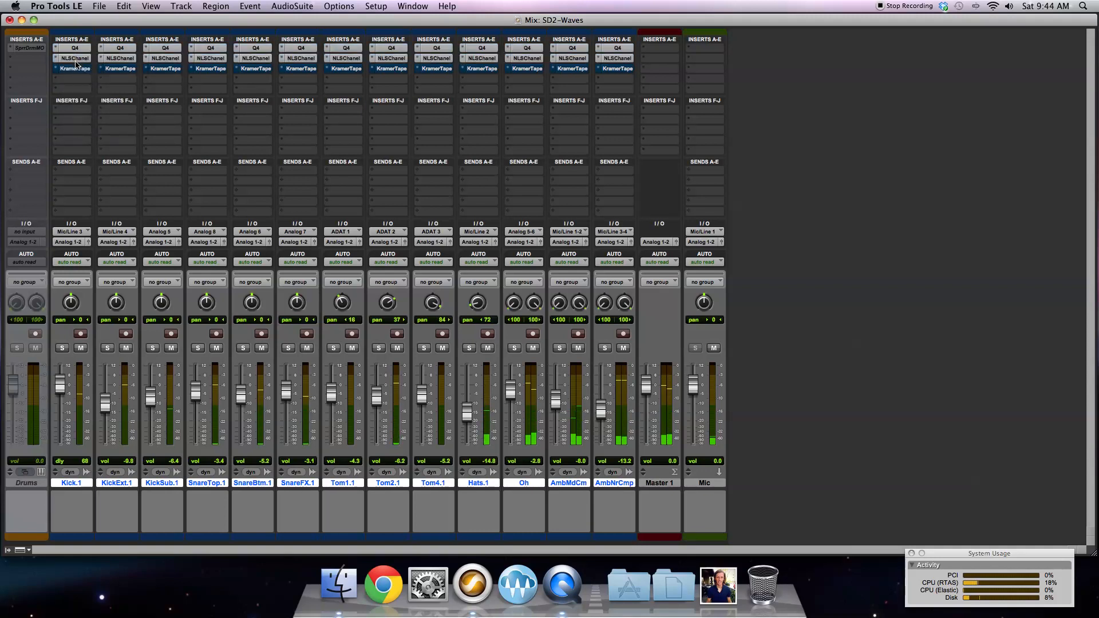
right_click(78, 69)
click(79, 69)
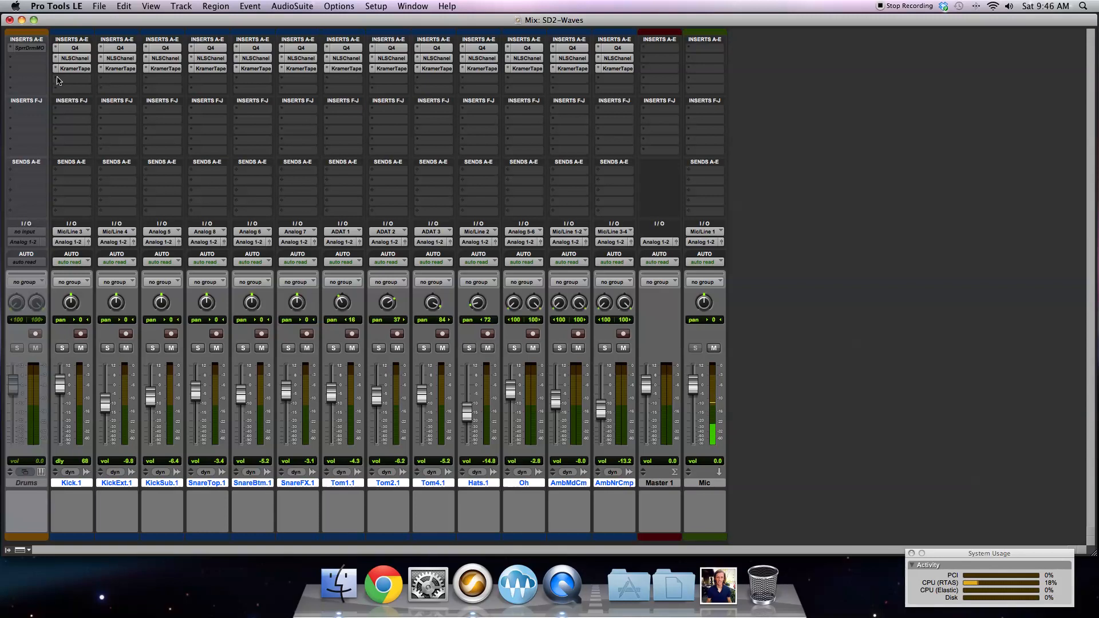
Step: Insert the mono H-Comp dynamics plug-in below the Kramer Tape on Kick.1
click(57, 81)
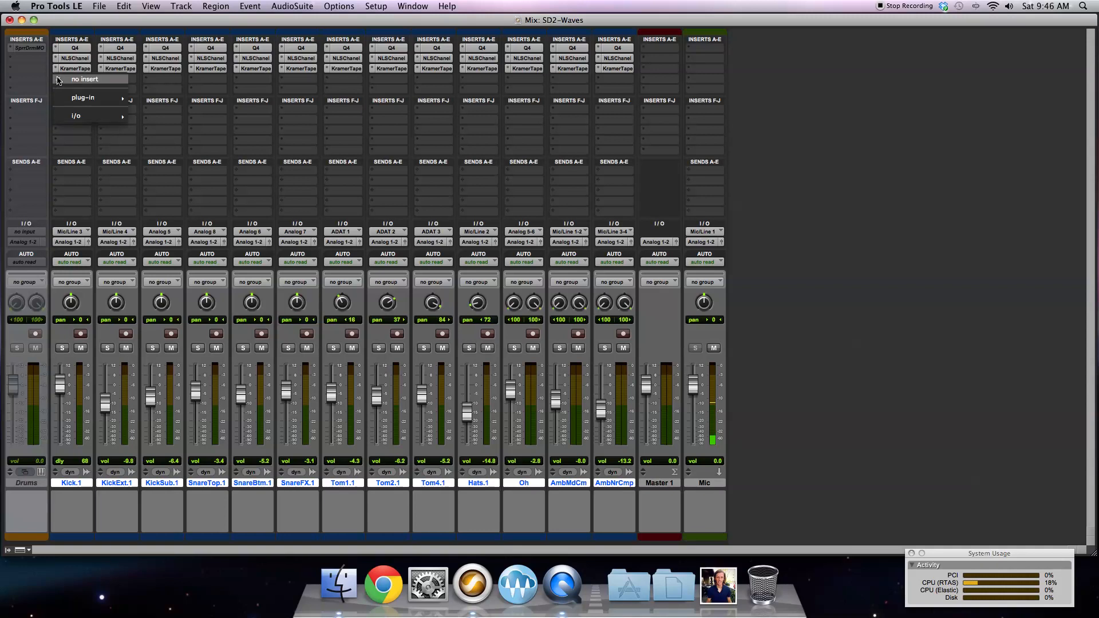
mouse_move(90, 98)
mouse_move(166, 107)
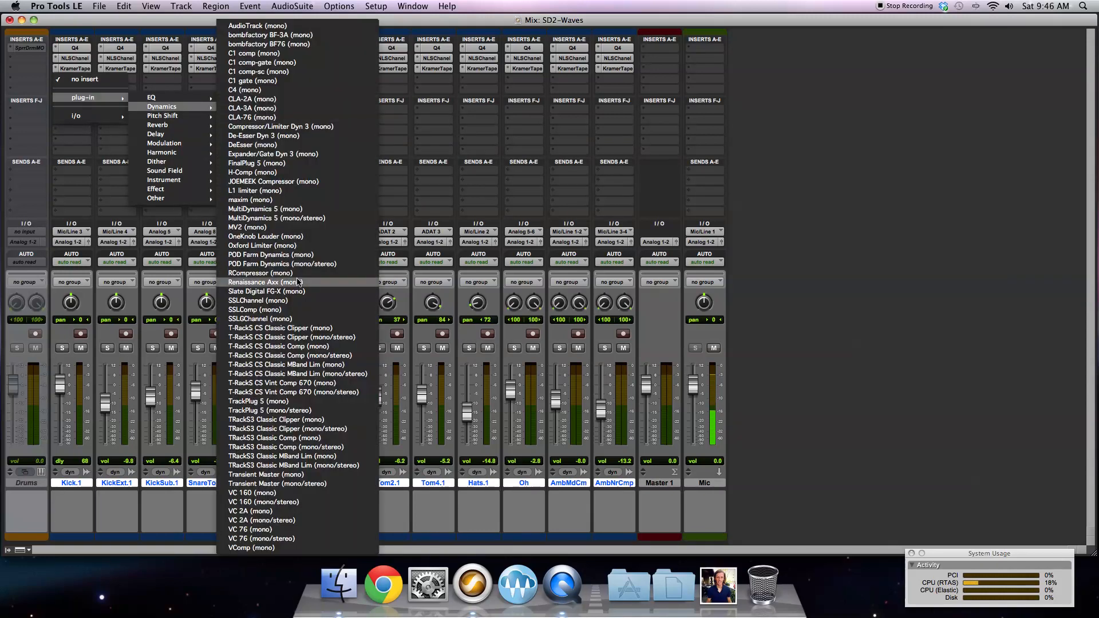
click(280, 172)
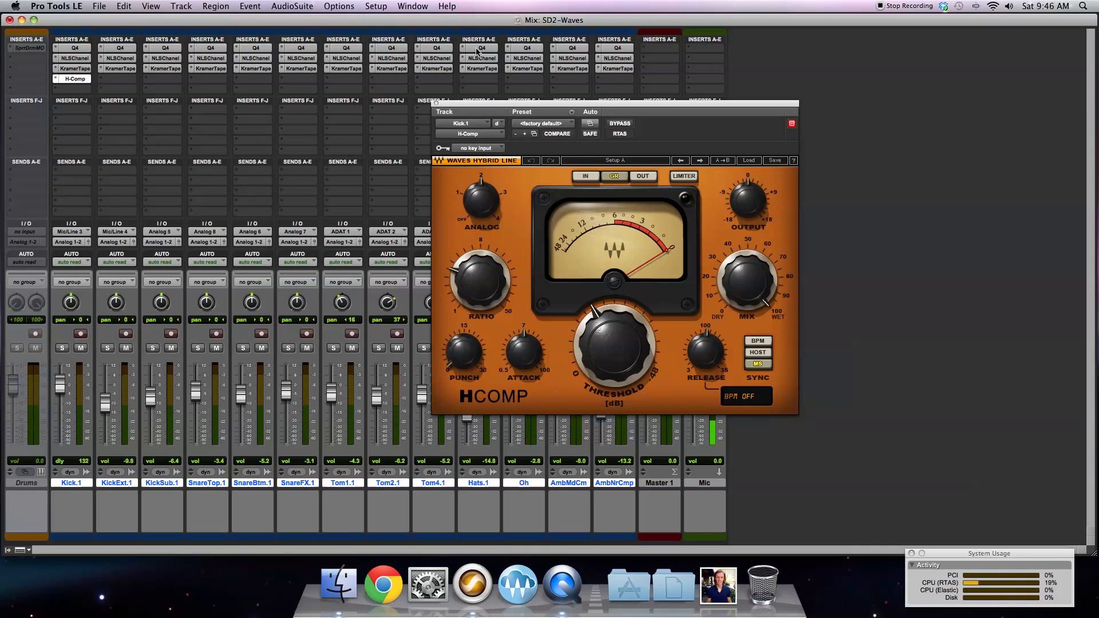
Step: Switch to the Edit window showing the kick tracks and move the H-Comp window clear of their waveforms
click(385, 6)
mouse_move(412, 6)
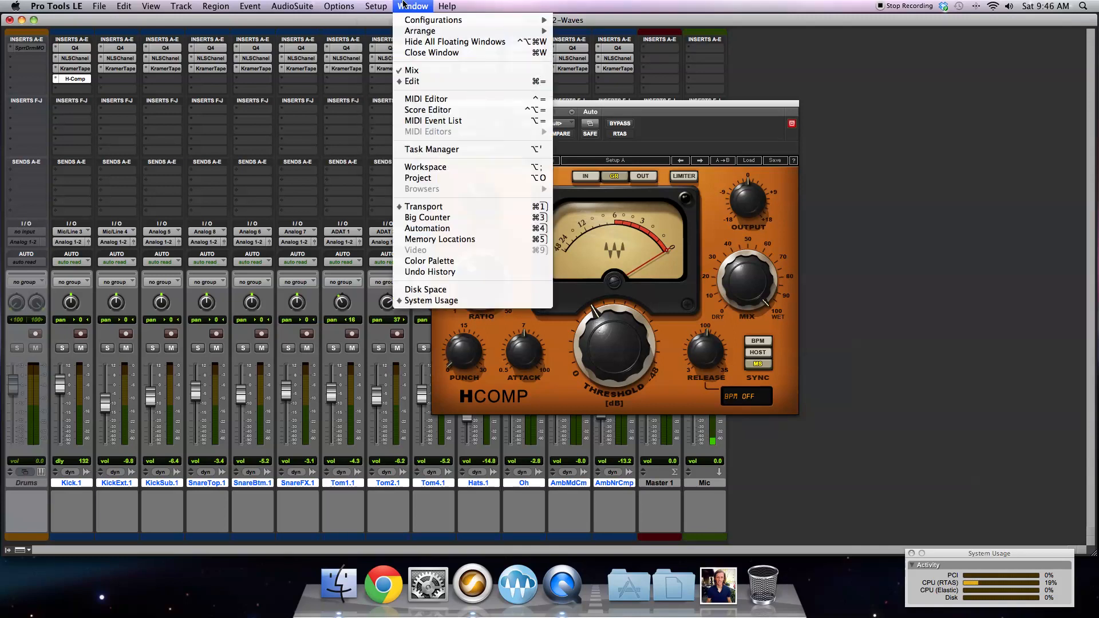
click(433, 82)
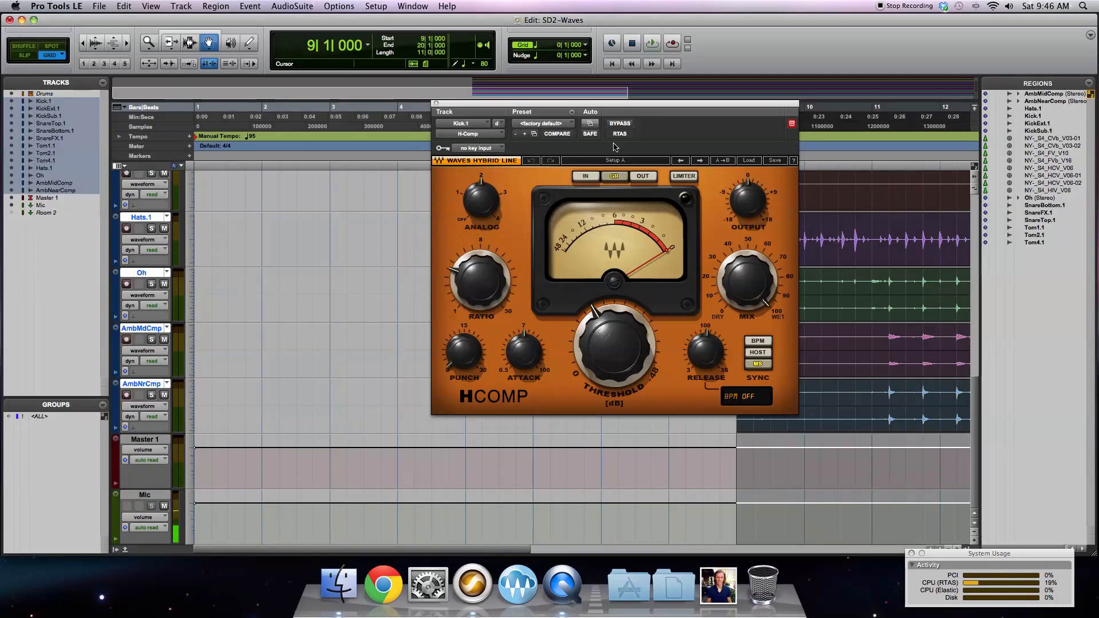
drag(649, 110, 479, 132)
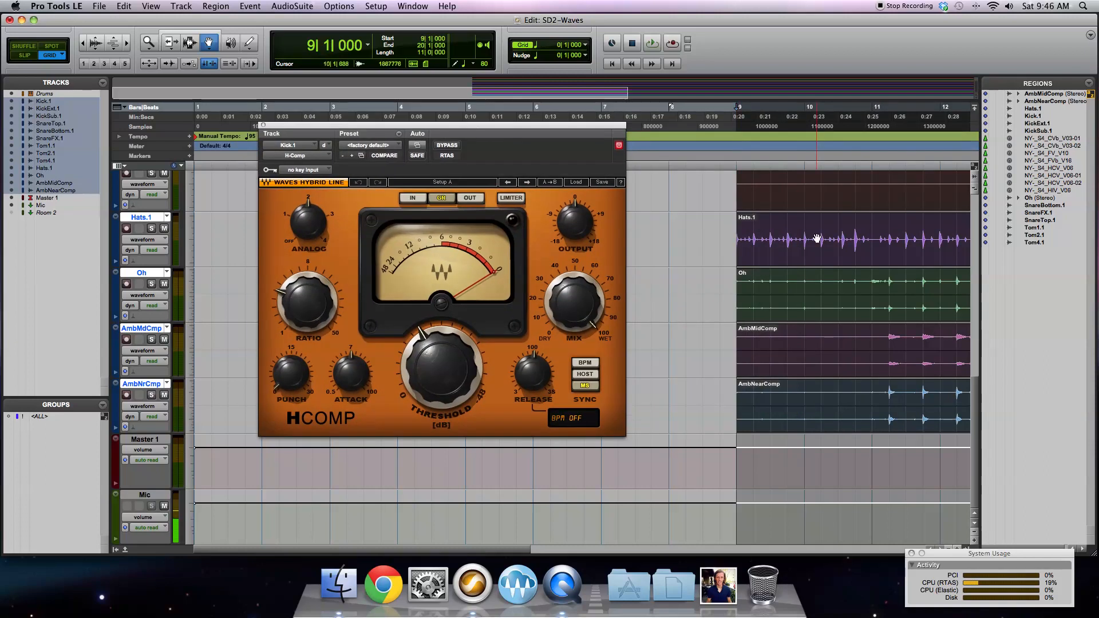
scroll(817, 238, up, 10)
scroll(817, 238, up, 1)
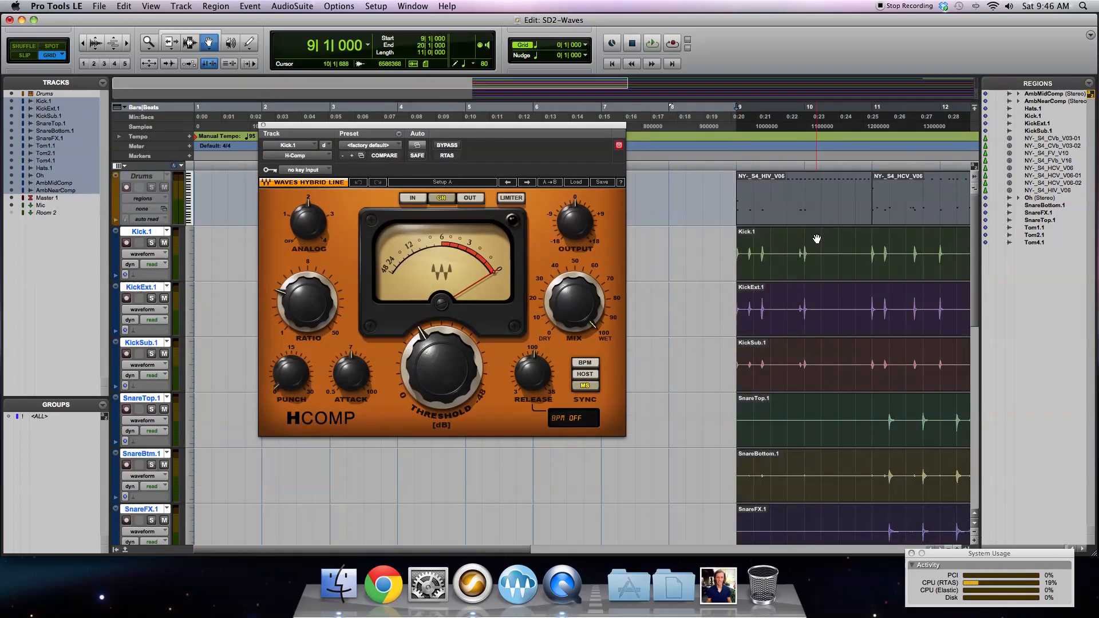
Step: Select the timeline from bar 10 beat 1 to beat 2 and magnify the kick hit at its start
click(797, 116)
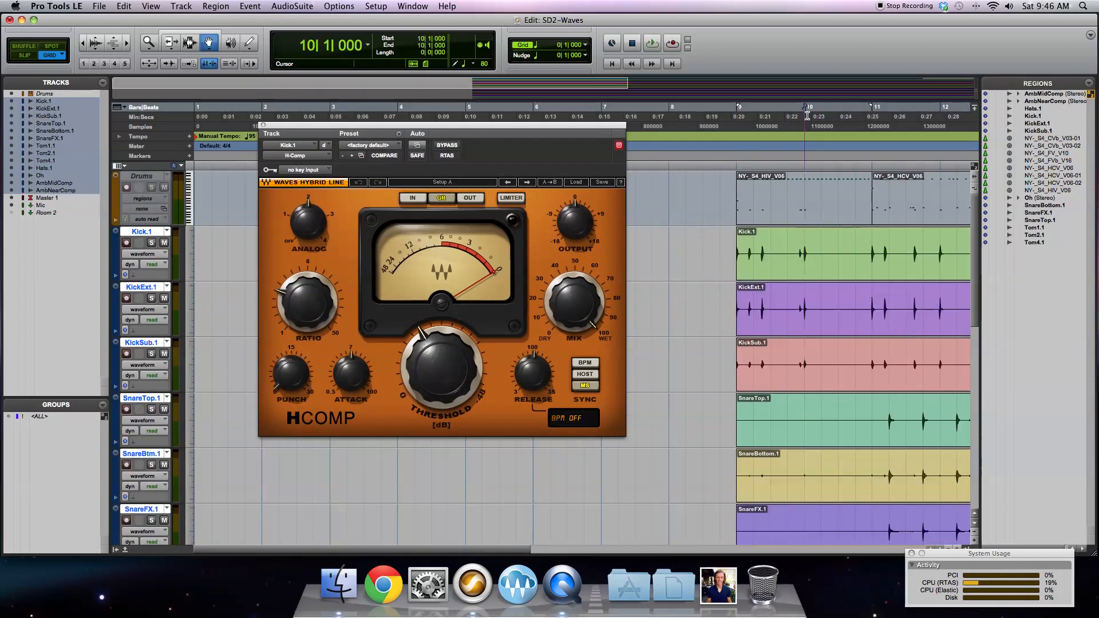
drag(804, 115, 821, 116)
key(super+])
key(super+])
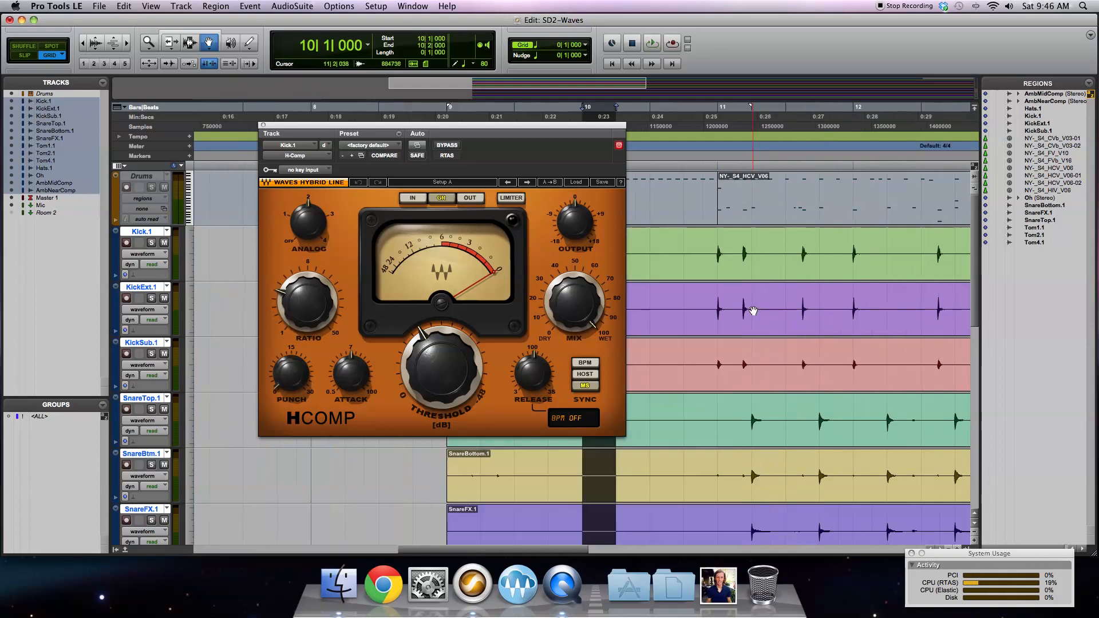
drag(448, 130, 306, 128)
key(super+])
key(super+])
key(super+])
key(super+])
key(super+])
key(super+])
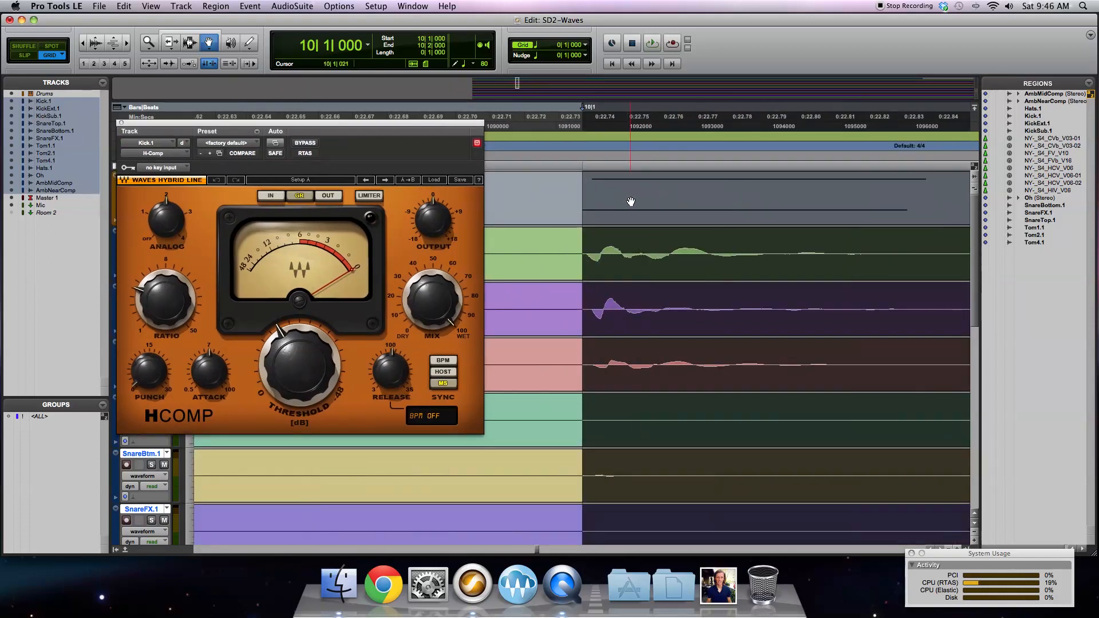
Step: Set the Kick.1 track height to jumbo and enlarge the audio waveforms vertically, keeping the H-Comp window clear of the kick hit
drag(263, 124, 370, 100)
click(114, 233)
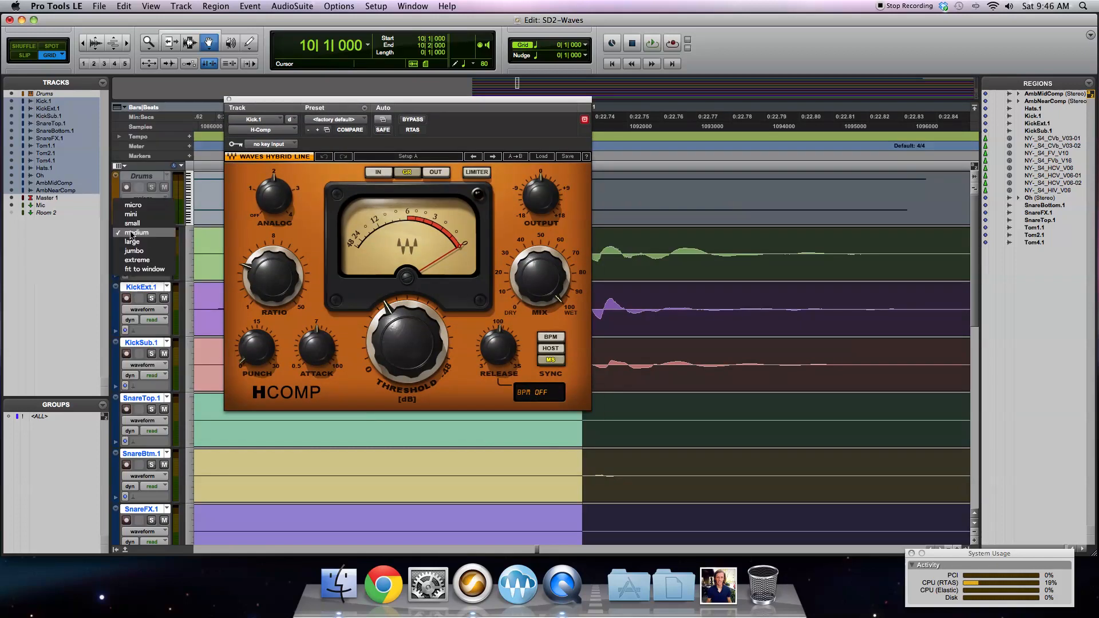
click(132, 242)
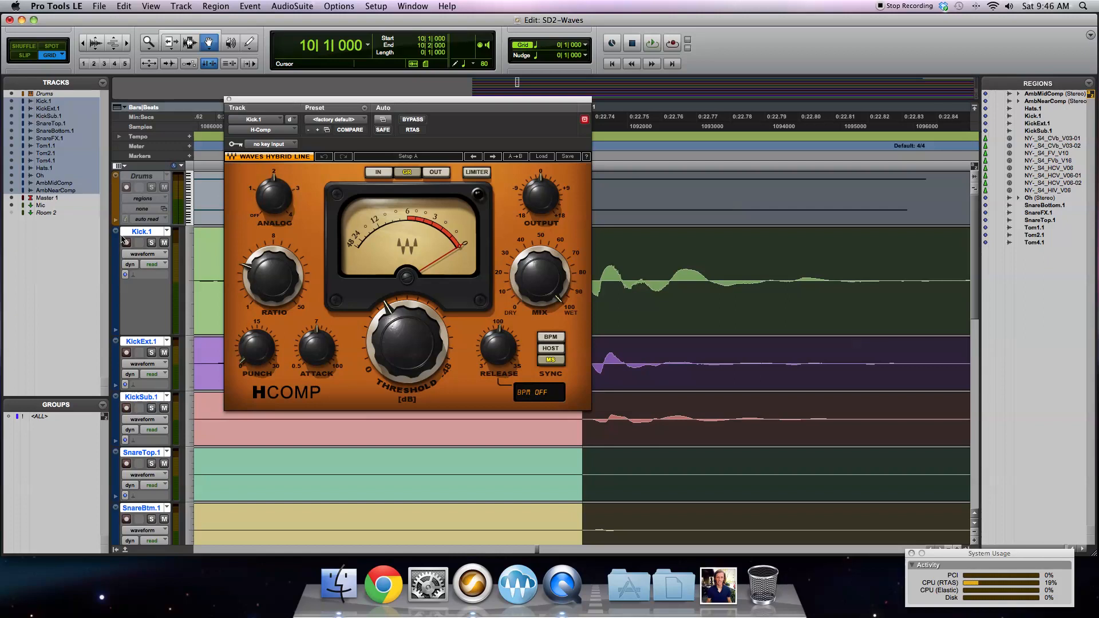
click(117, 233)
click(131, 250)
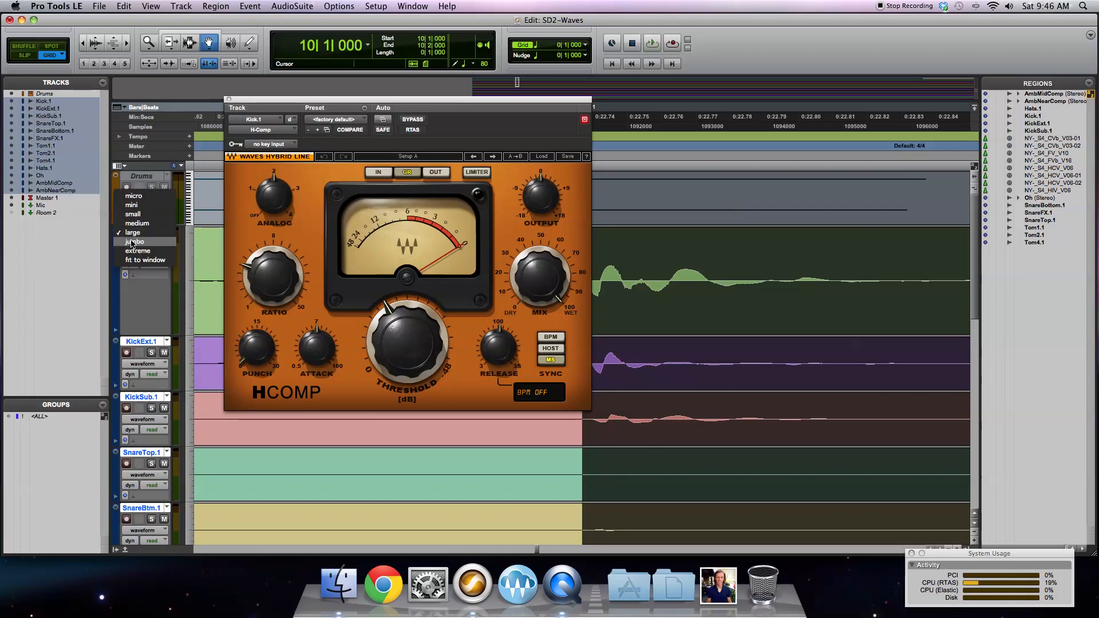
drag(473, 102, 431, 98)
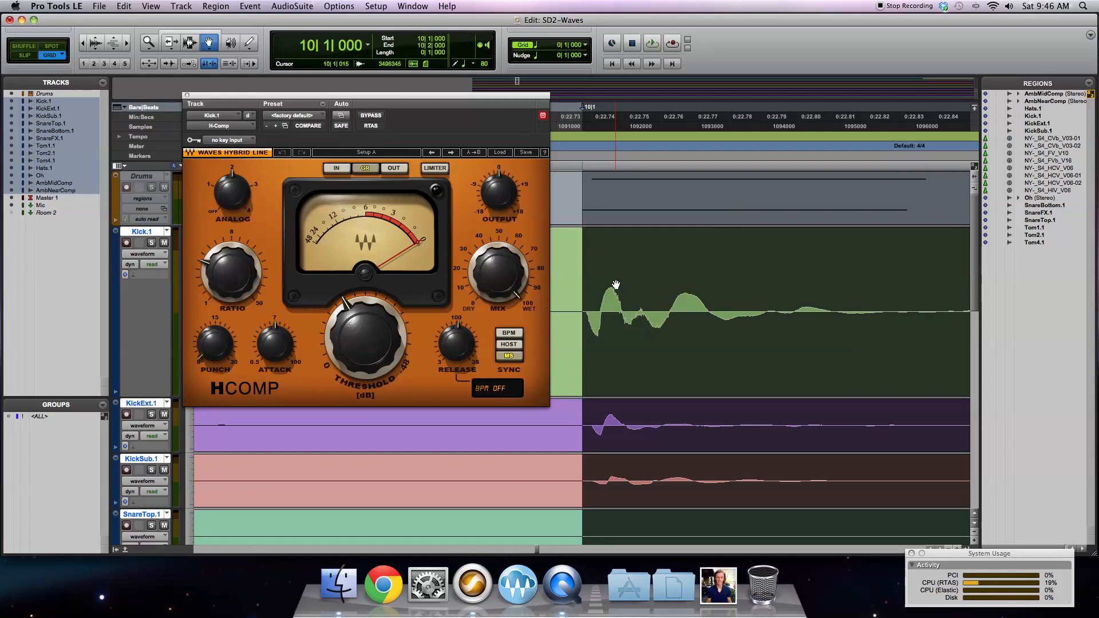
key(super+alt+bracketright)
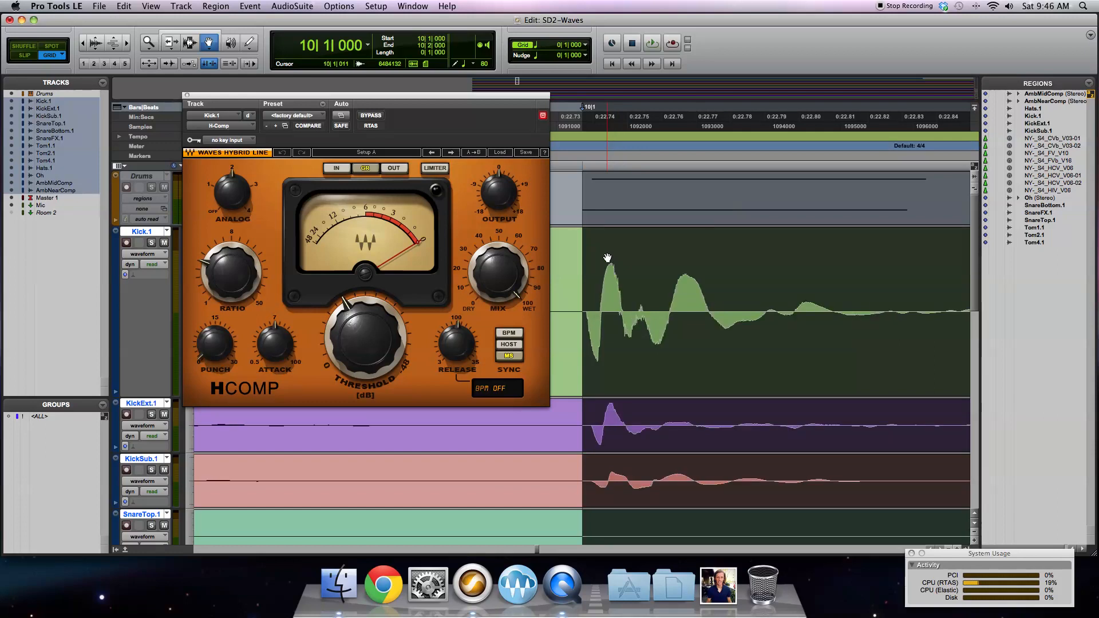
key(super+alt+bracketright)
key(super+alt+bracketleft)
Step: Adjust the Attack and Release in Kick.1's H-Comp against the start and decay of the kick waveform
mouse_move(376, 354)
scroll(651, 294, right, 3)
scroll(651, 294, right, 4)
scroll(651, 295, left, 8)
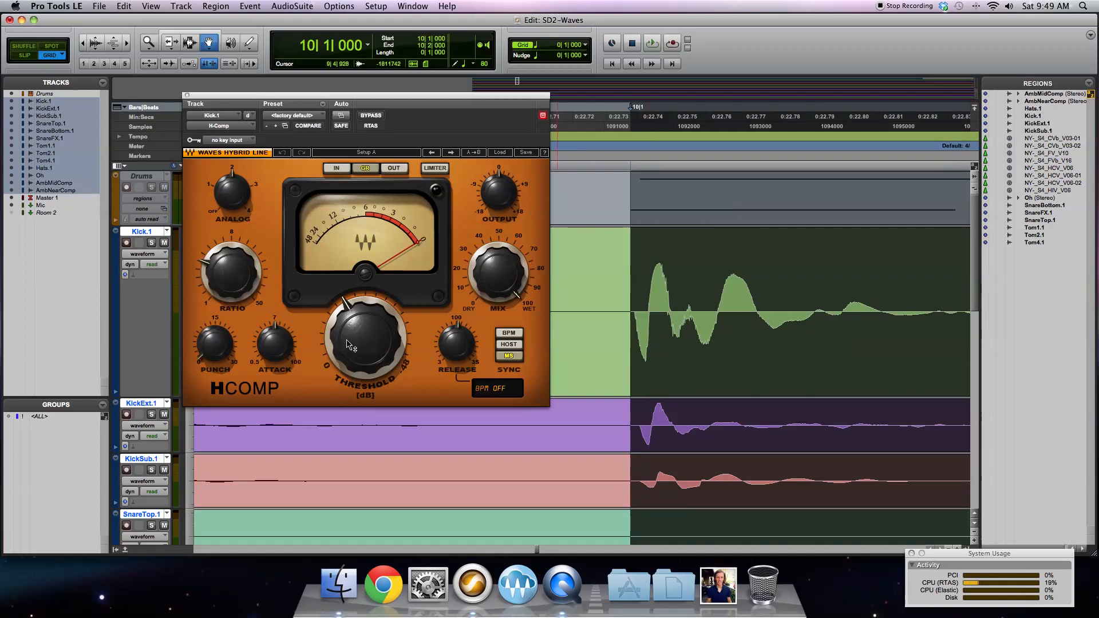
drag(276, 347, 277, 407)
drag(466, 342, 459, 347)
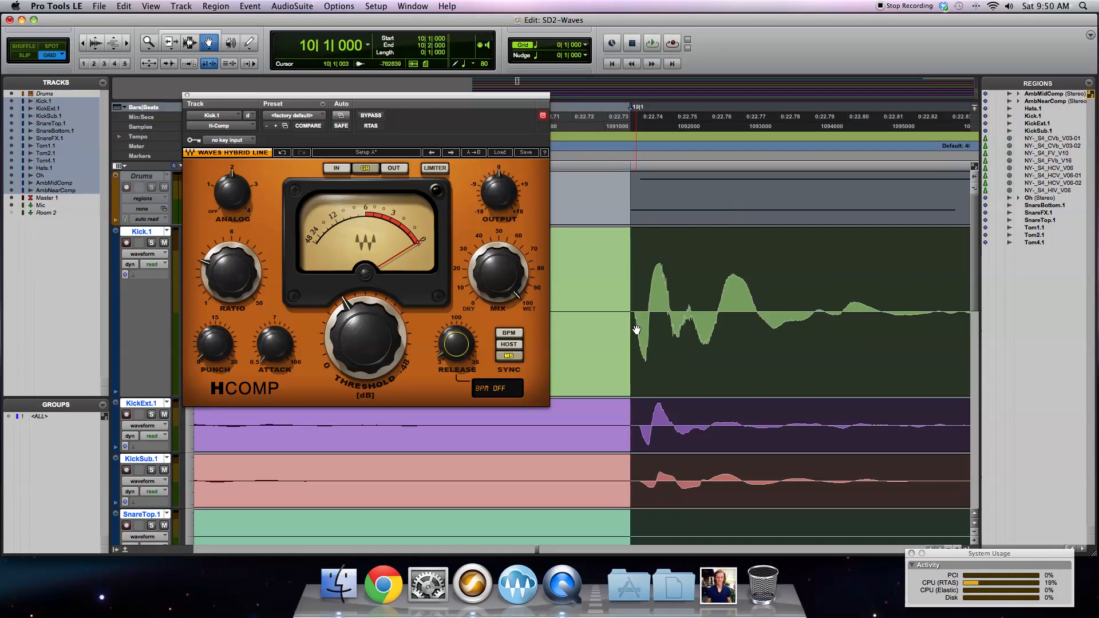
mouse_move(342, 343)
mouse_move(452, 351)
drag(277, 357, 277, 344)
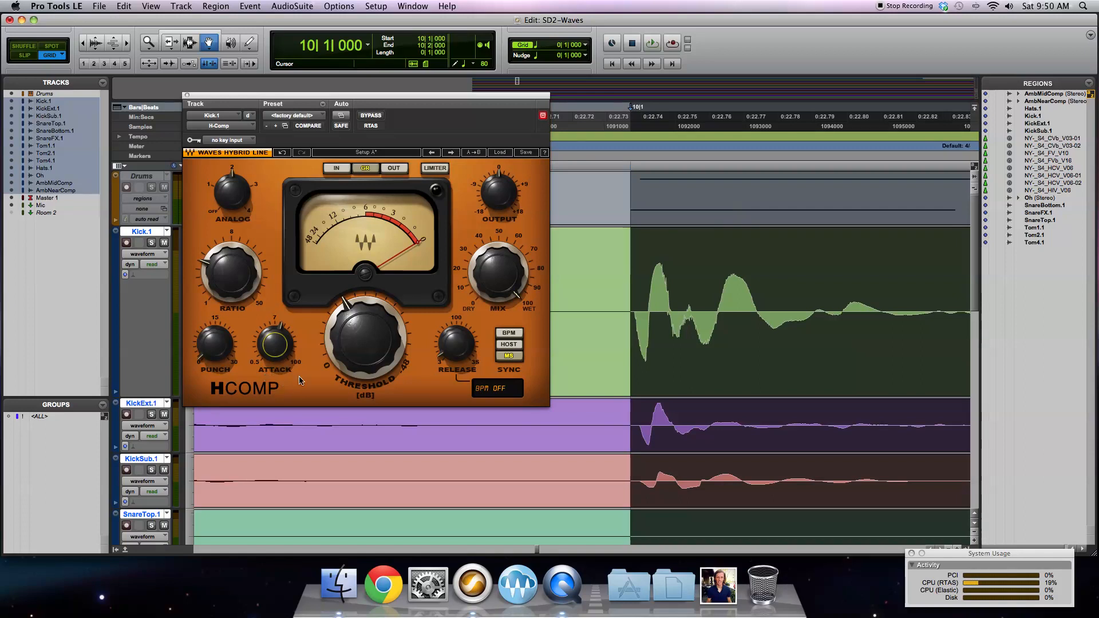
drag(445, 364, 445, 343)
drag(456, 344, 456, 364)
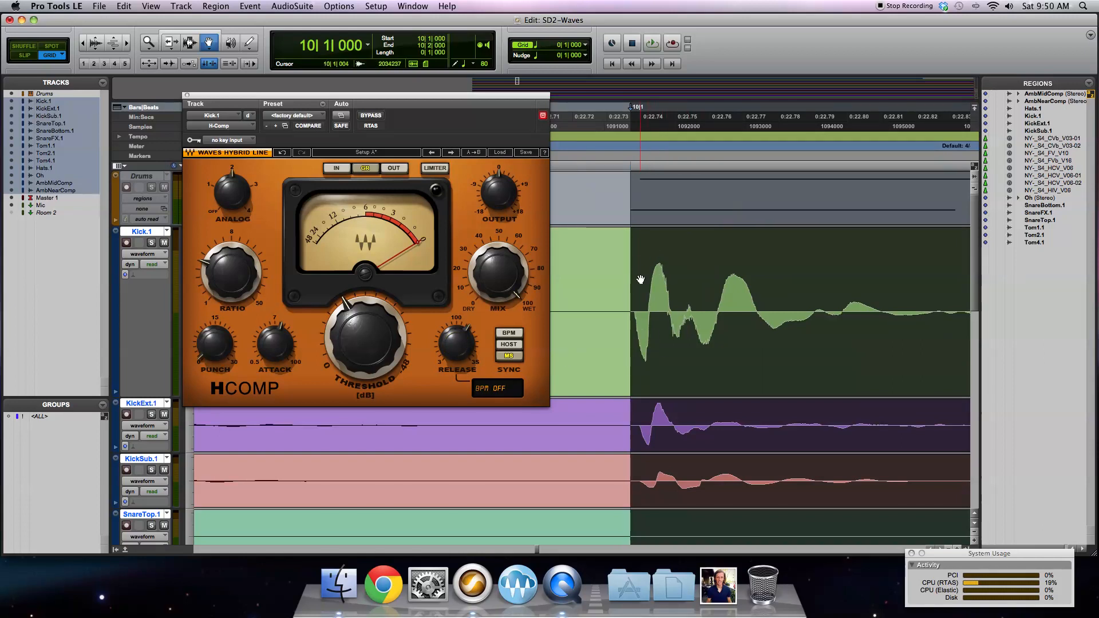
mouse_move(350, 314)
scroll(894, 304, right, 5)
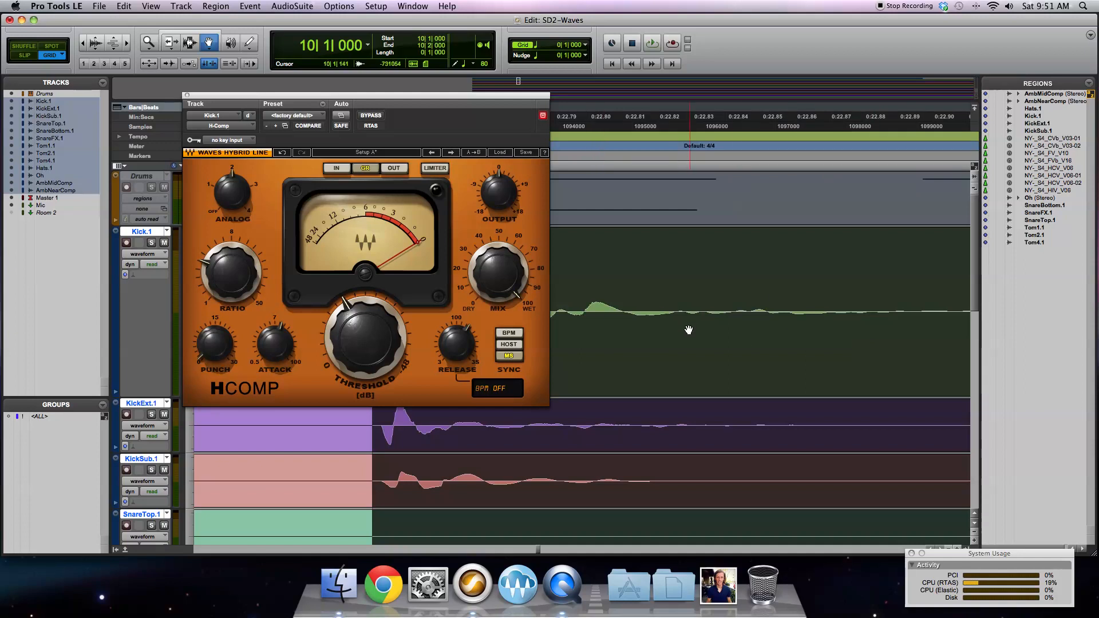
scroll(769, 305, left, 5)
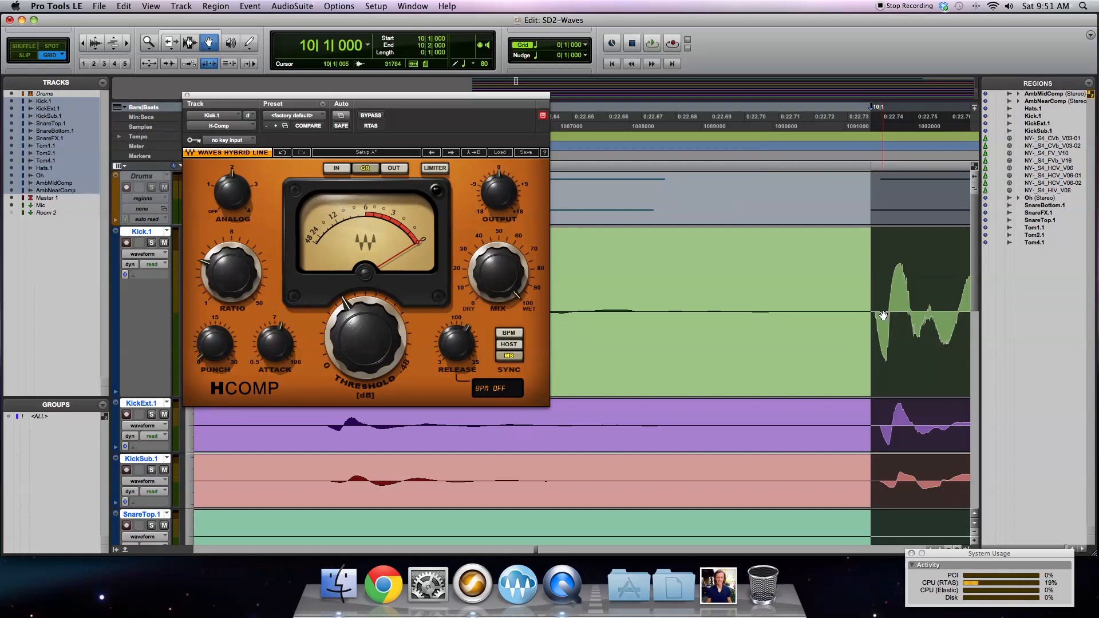
scroll(893, 314, right, 5)
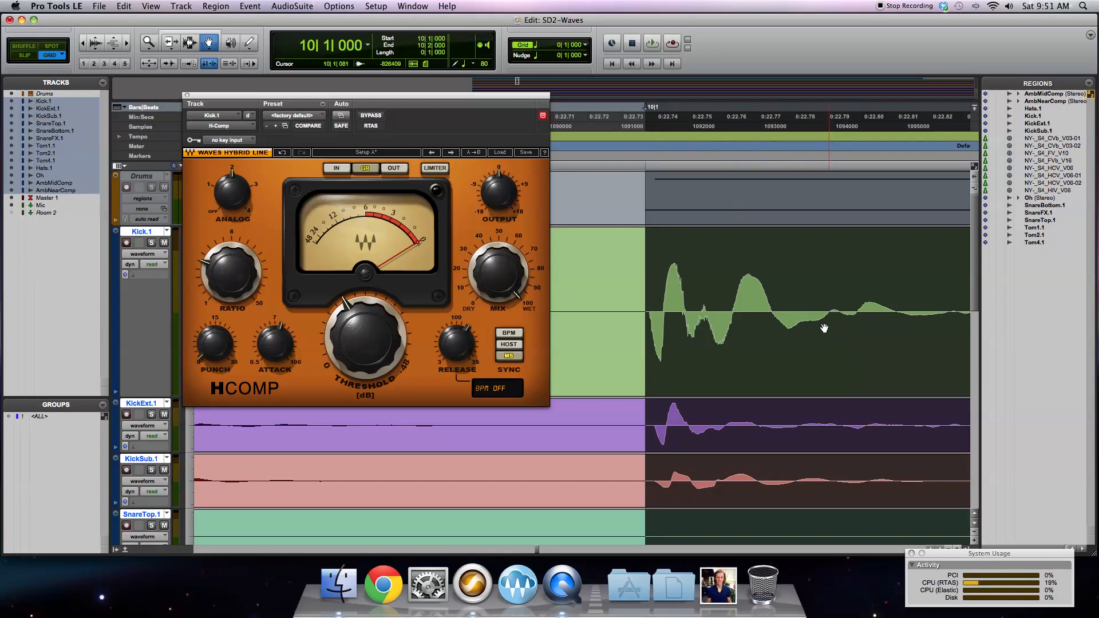
scroll(830, 320, right, 5)
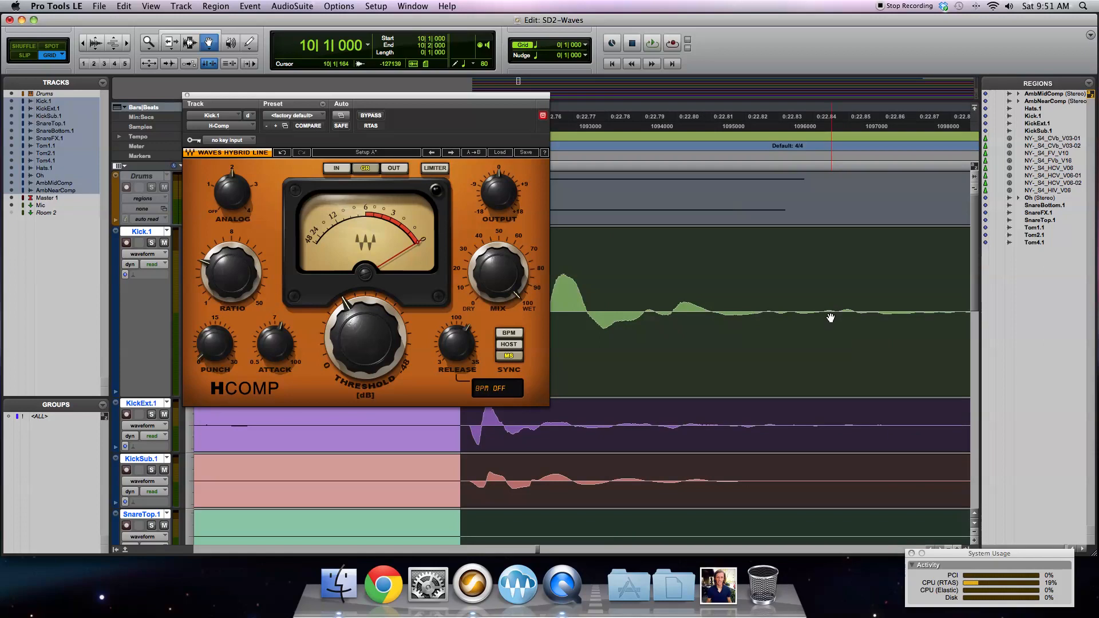
scroll(834, 313, left, 9)
scroll(834, 314, right, 4)
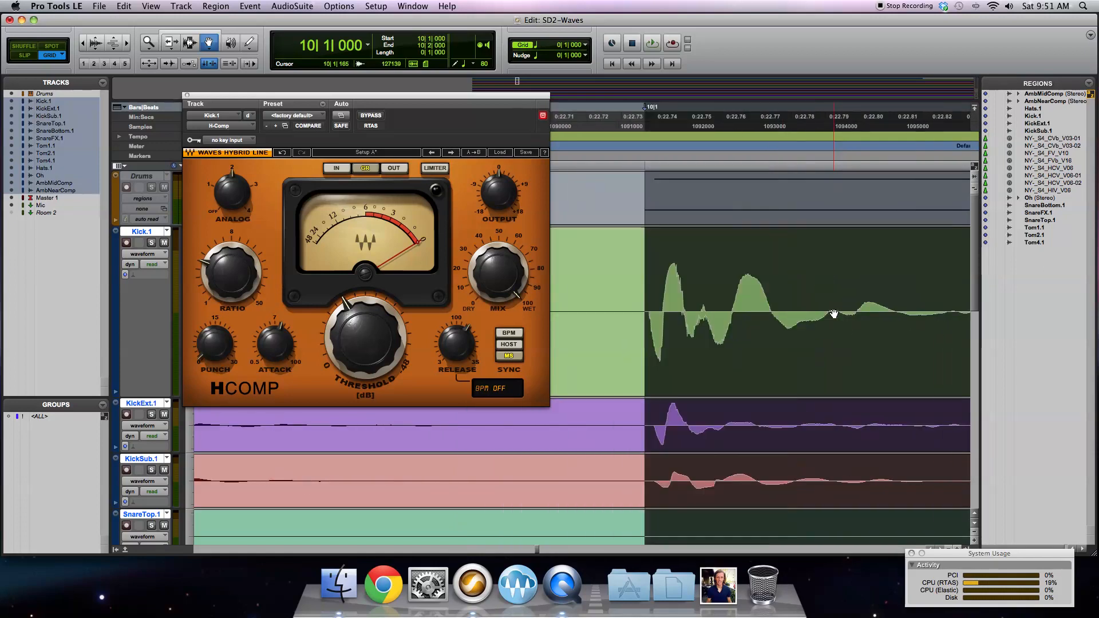
mouse_move(350, 347)
mouse_move(360, 315)
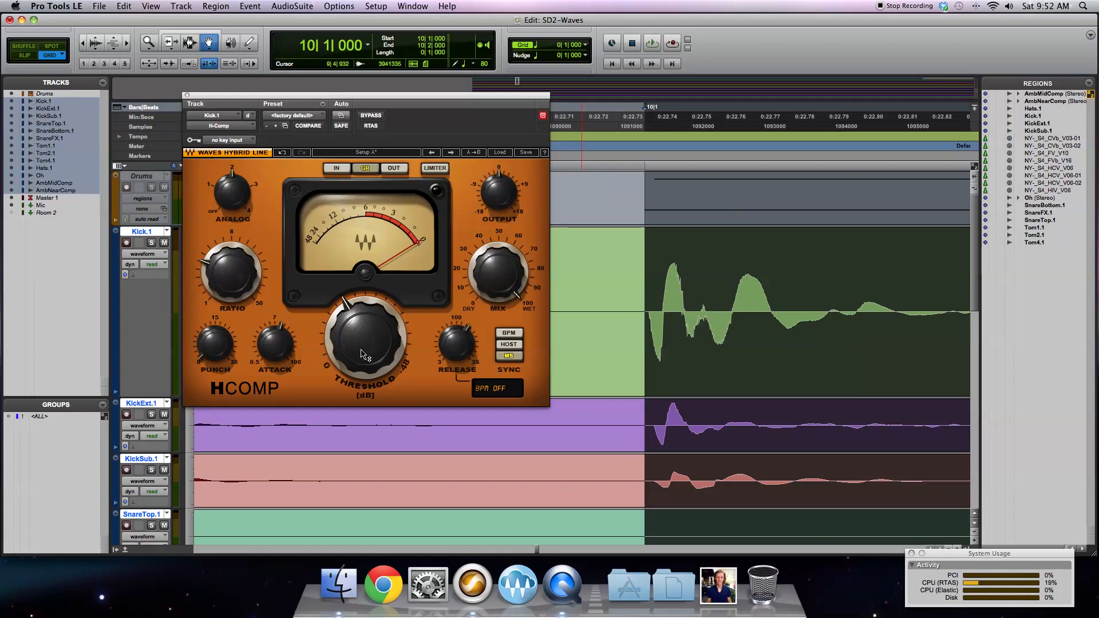
Step: Reposition the H-Comp window and set the compressor's release on Kick.1 to 3.00
drag(277, 97, 497, 105)
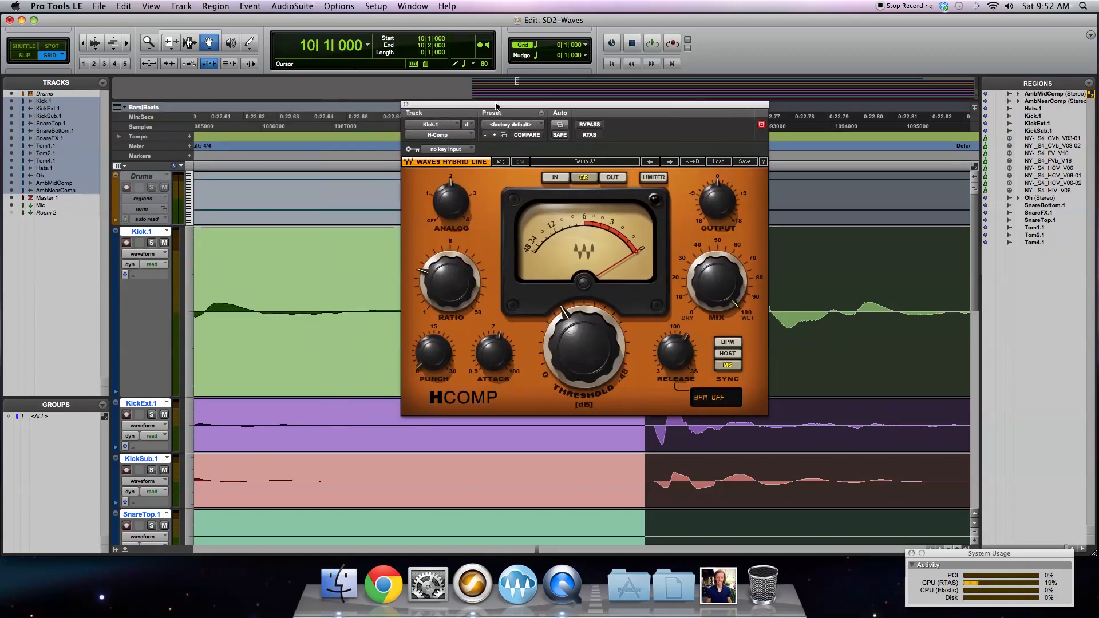
click(494, 352)
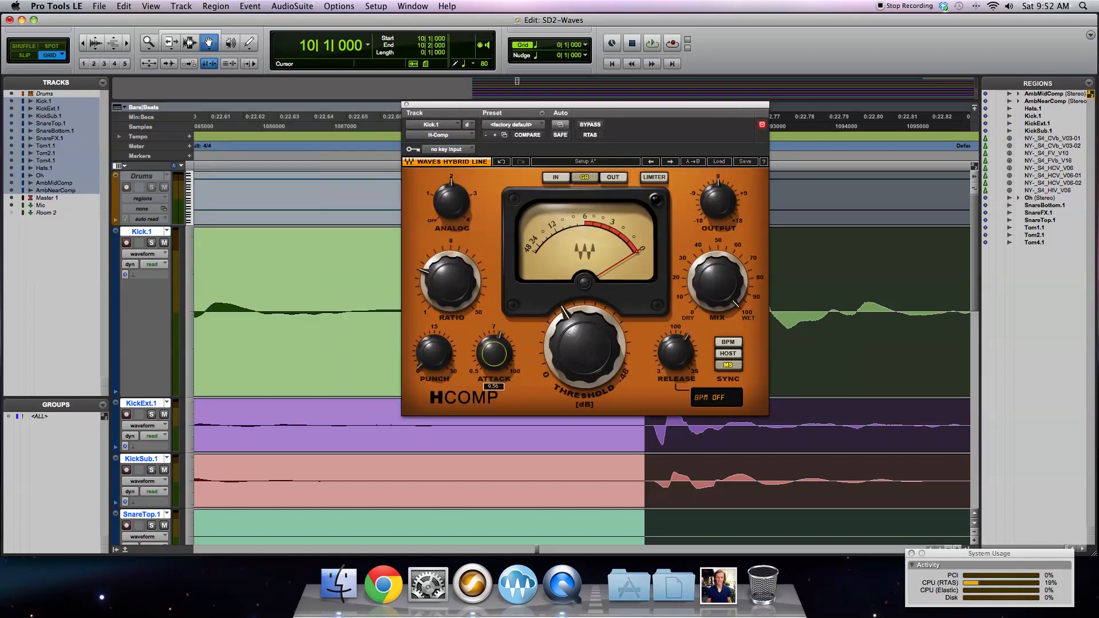
drag(677, 347, 678, 395)
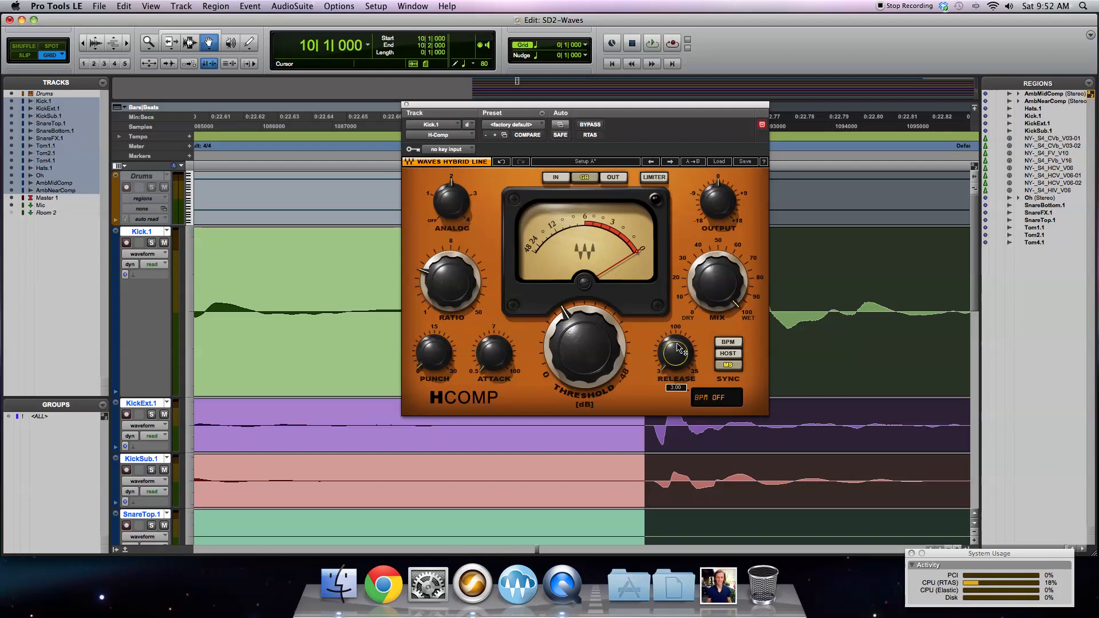
drag(578, 109, 353, 112)
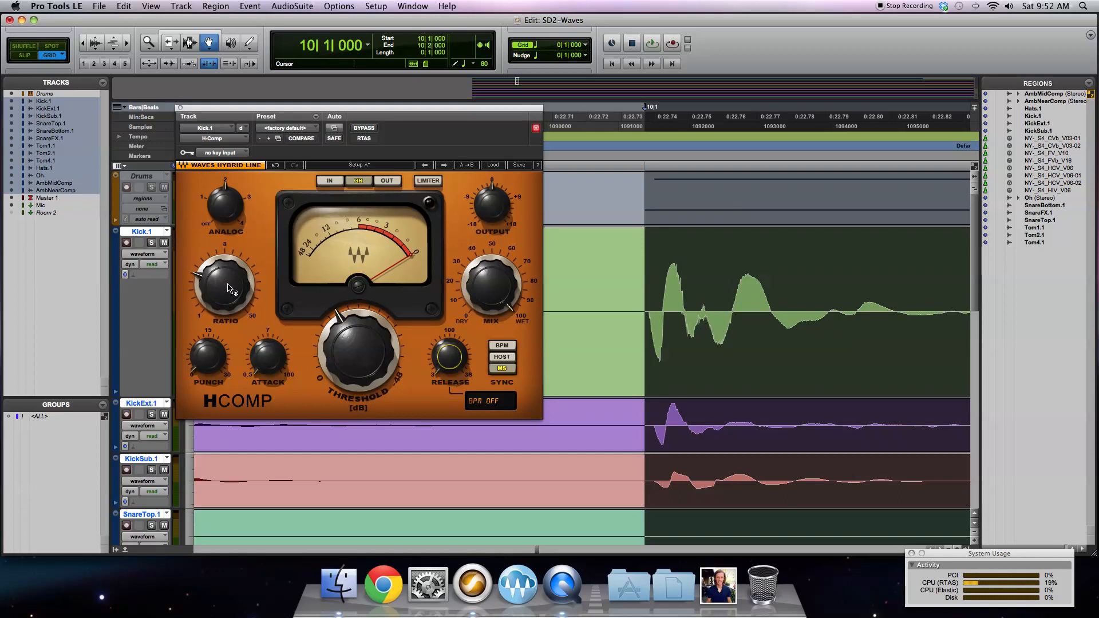
mouse_move(219, 284)
mouse_down()
mouse_move(218, 226)
mouse_move(218, 288)
mouse_up()
mouse_move(213, 352)
mouse_down()
mouse_move(212, 318)
mouse_move(214, 358)
mouse_up()
Step: Sweep the H-Comp mix on Kick.1 between 0 and 100, ending fully wet at 100
drag(509, 307, 509, 366)
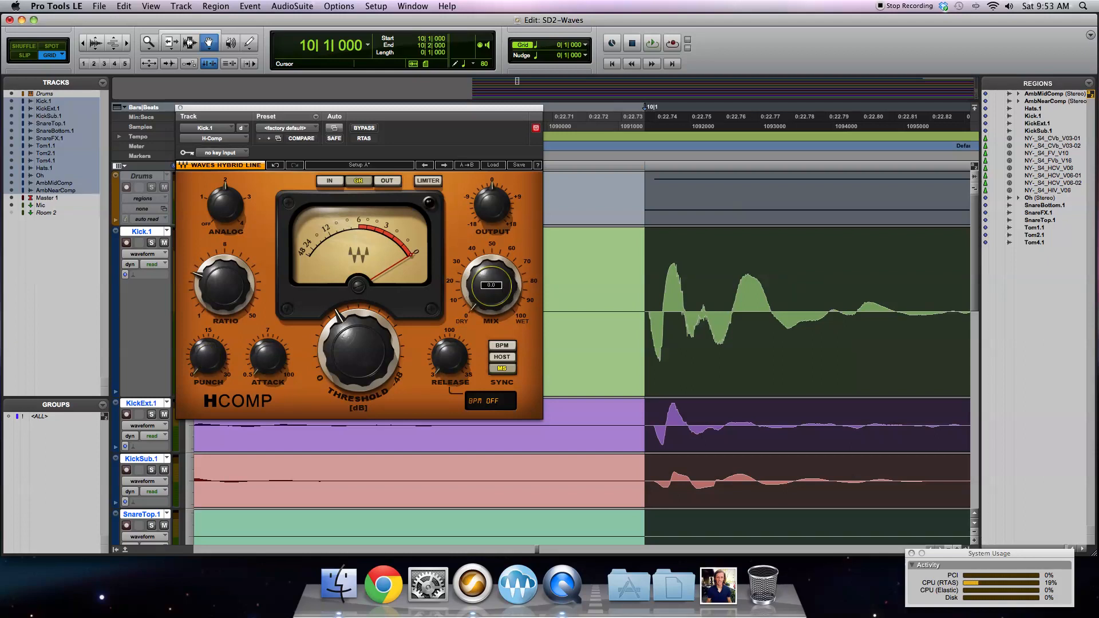
drag(491, 287, 491, 228)
drag(491, 285, 491, 253)
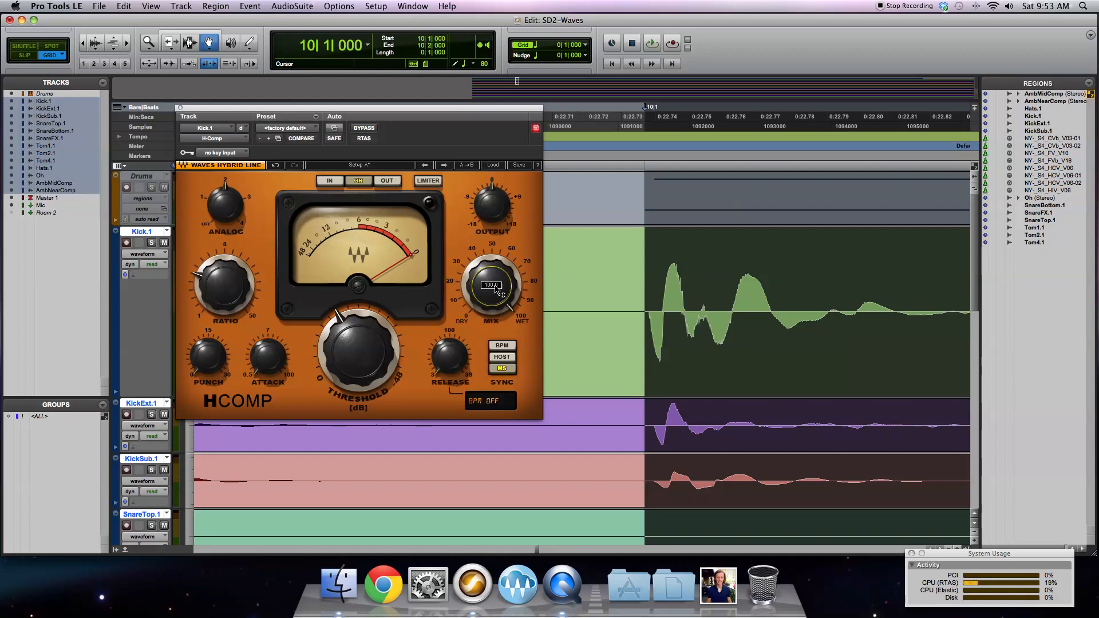
mouse_move(501, 287)
mouse_down()
mouse_move(501, 317)
mouse_move(502, 288)
mouse_up()
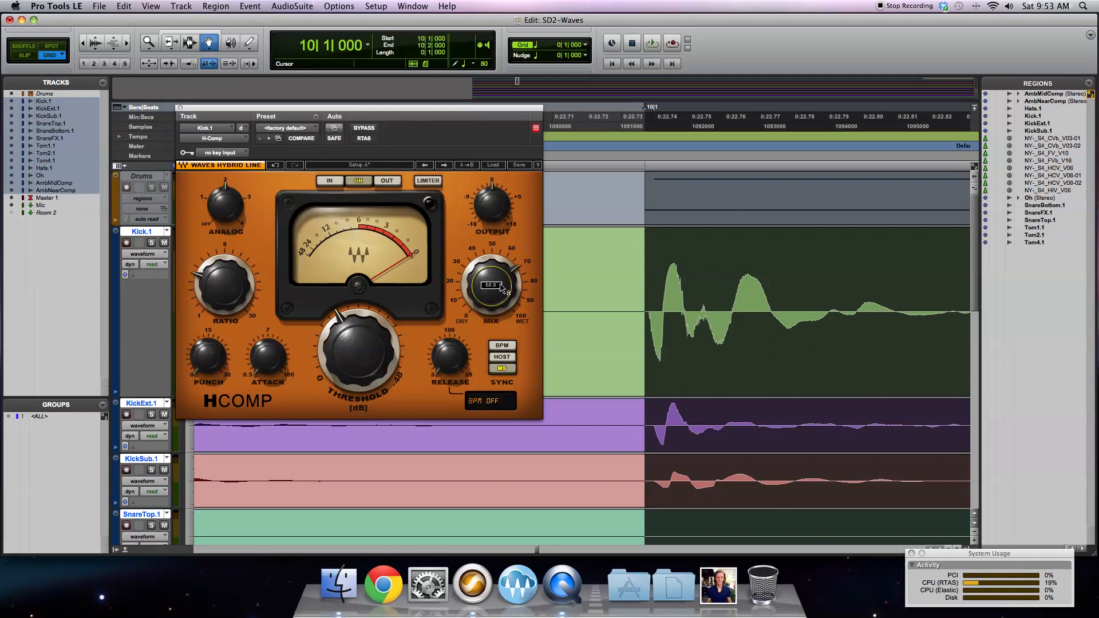
drag(500, 283, 501, 366)
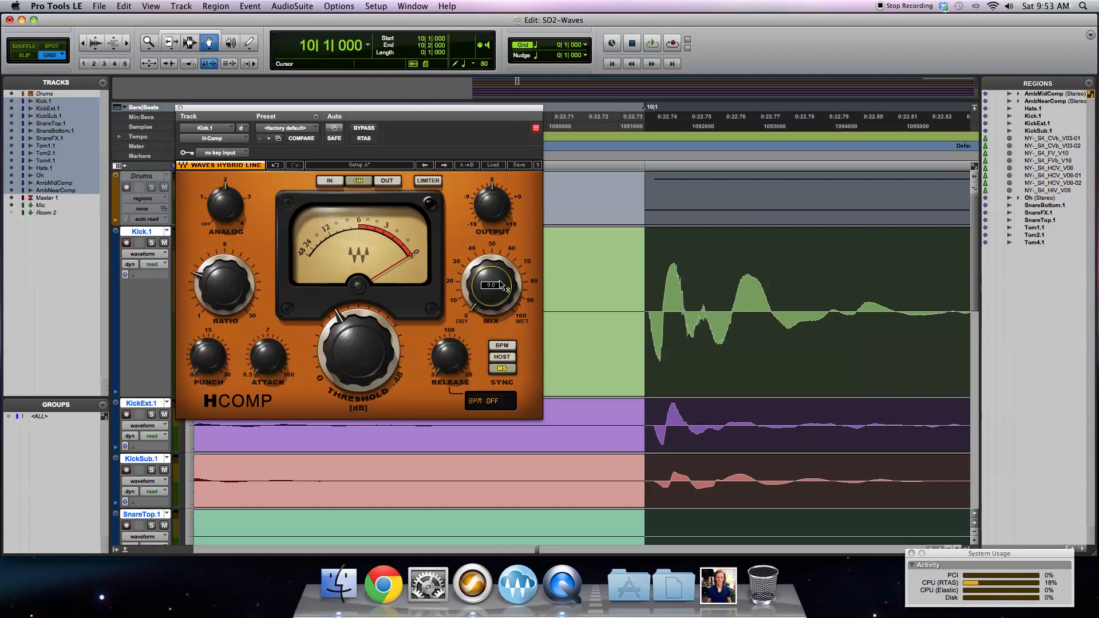
drag(494, 285, 495, 228)
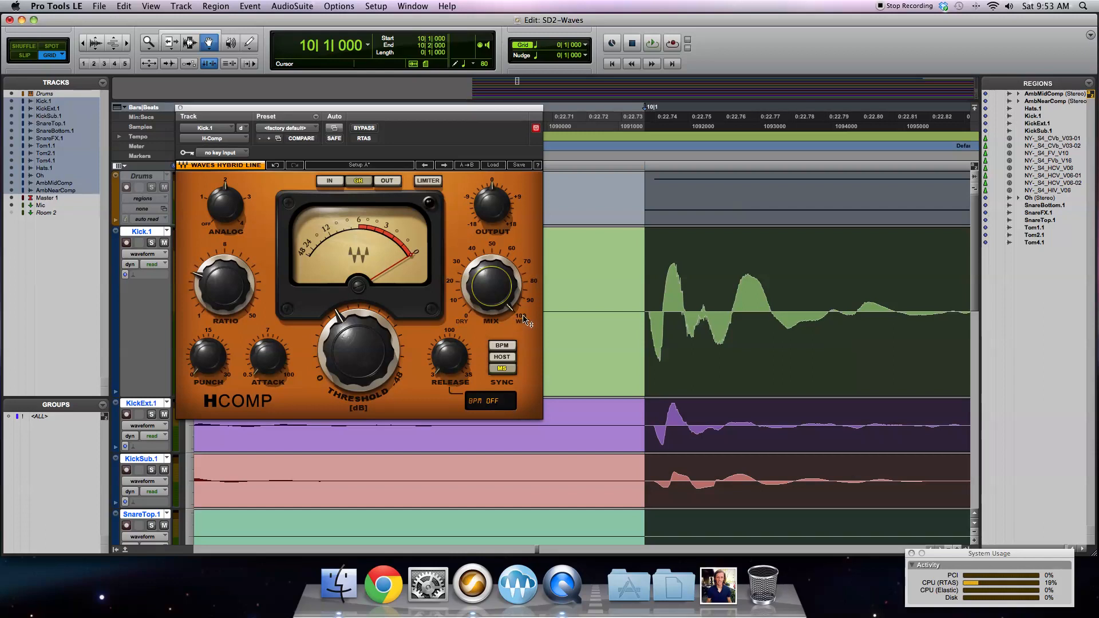
Step: Toggle H-Comp's limiter on and off, and set its analog mode to 4
click(430, 179)
click(430, 180)
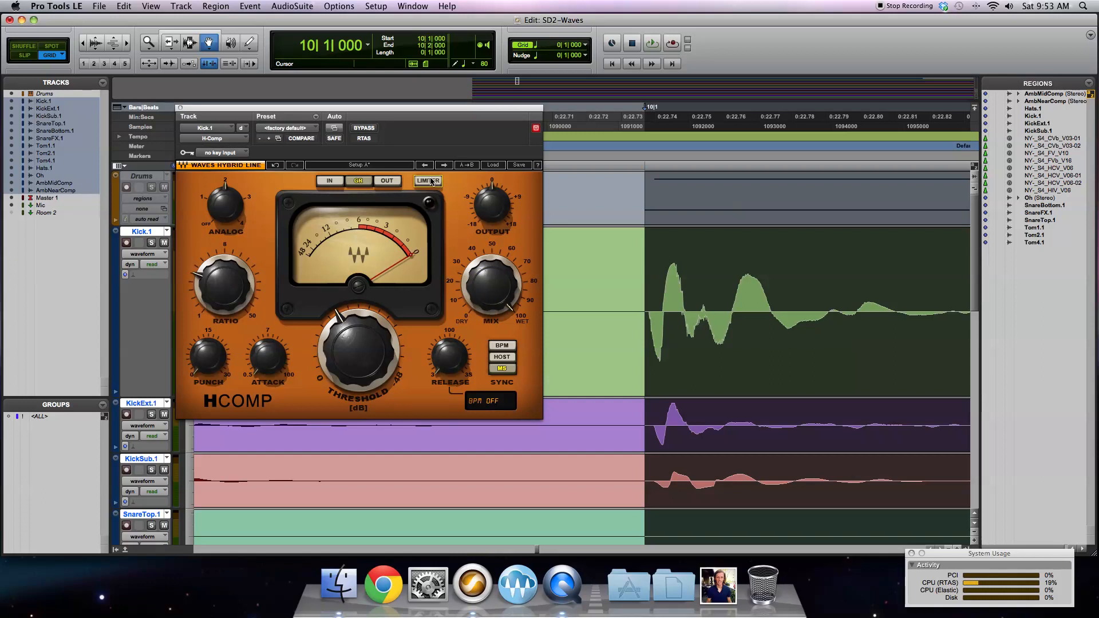
click(236, 197)
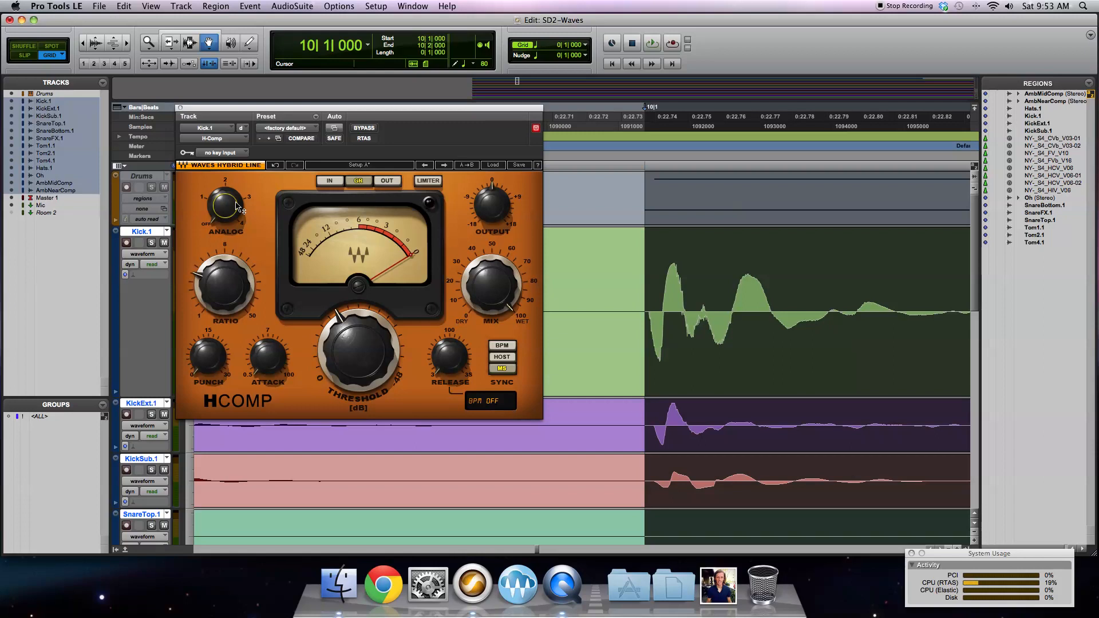
click(204, 199)
click(443, 364)
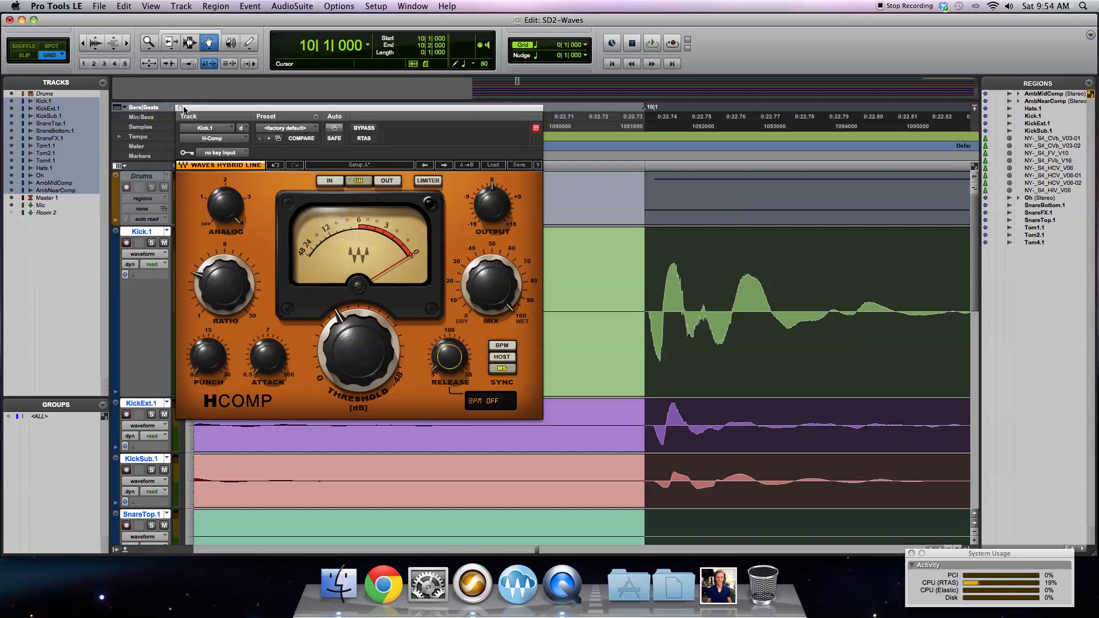
Step: During playback, set the drum tracks to medium height and raise the H-Comp threshold on Kick.1
key(space)
click(115, 232)
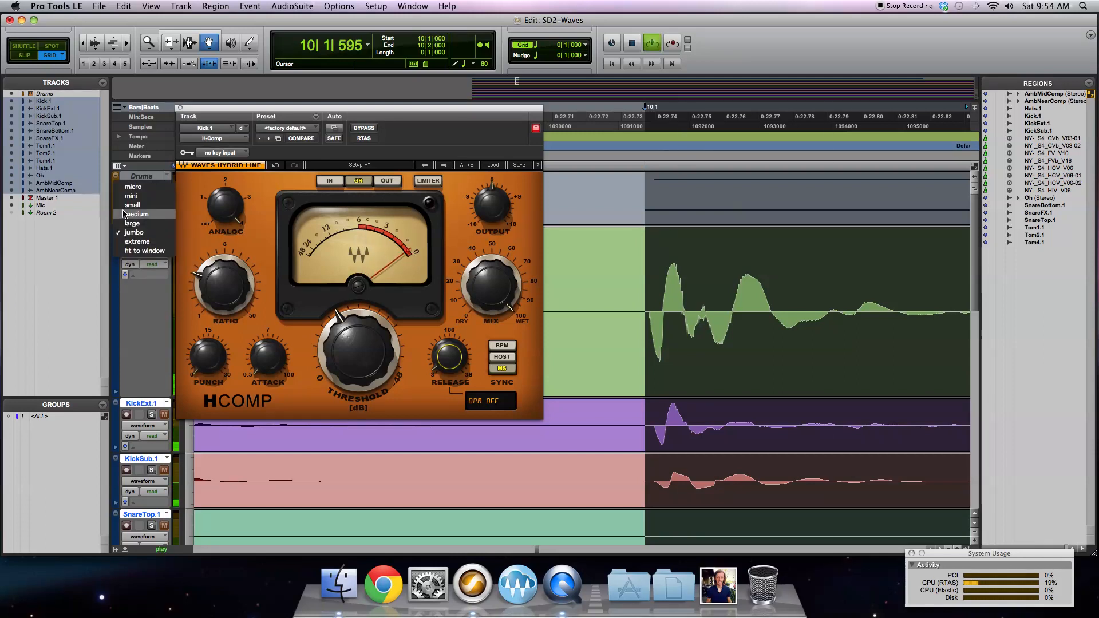
click(135, 214)
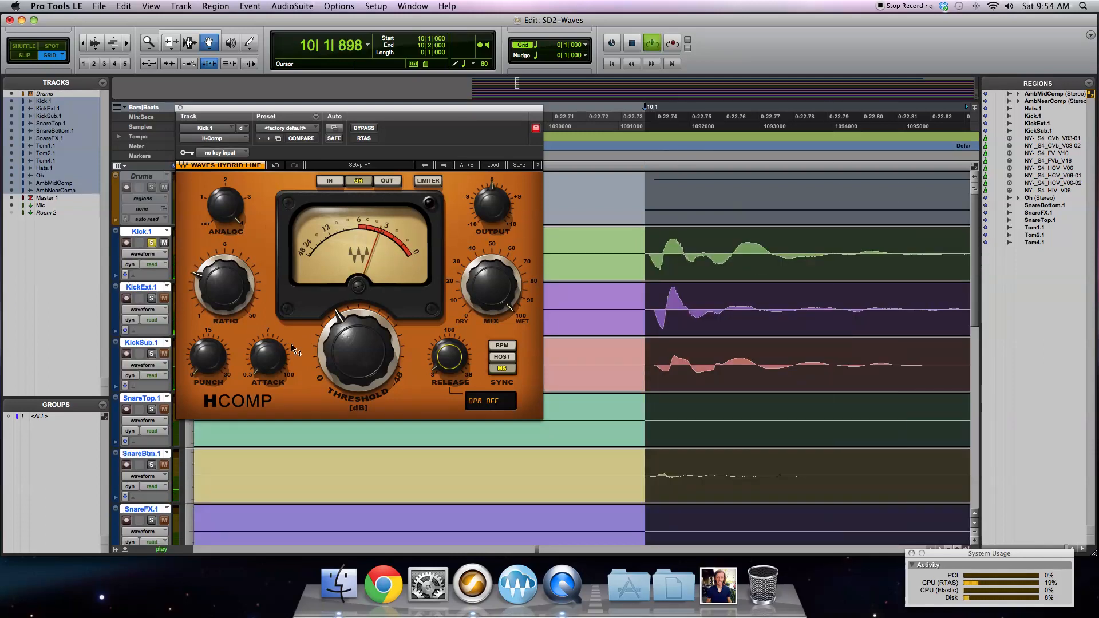
mouse_move(354, 361)
mouse_down()
mouse_move(354, 375)
mouse_move(348, 356)
mouse_up()
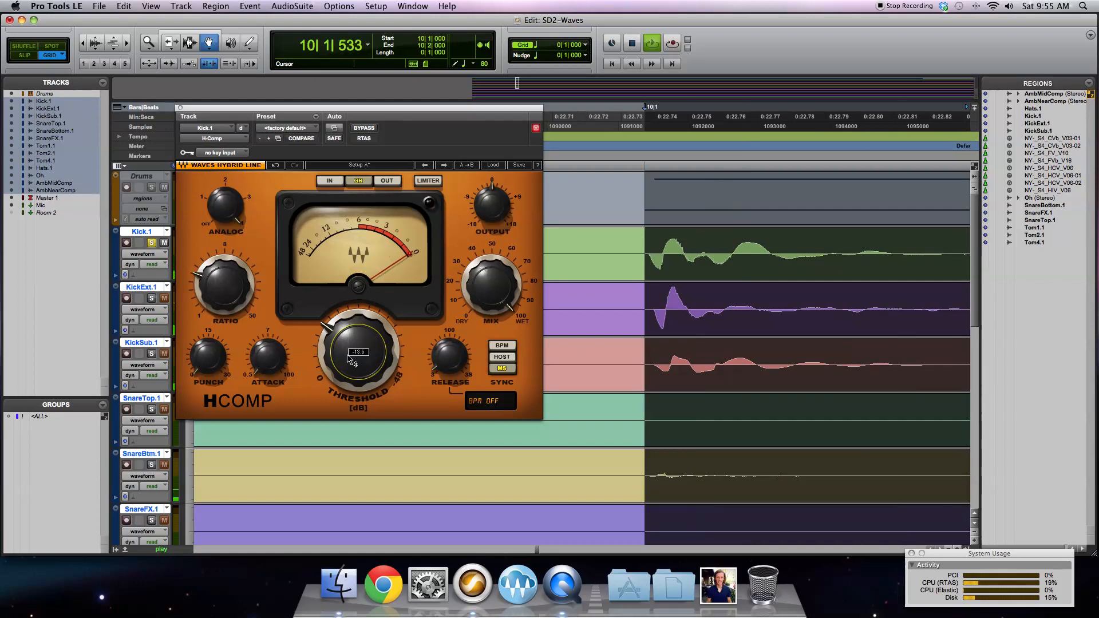
Step: Move the H-Comp window off the timeline ruler, select bars 9 to 20 as the playback range and restart playback
key(super+bracketleft)
key(super+bracketleft)
key(super+bracketleft)
key(super+bracketleft)
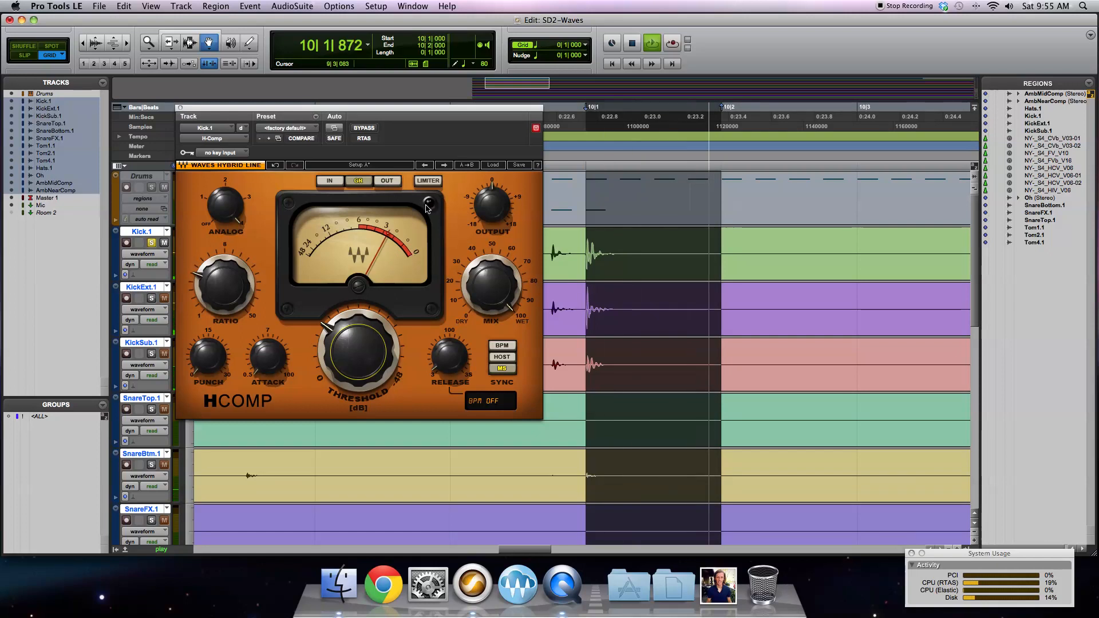
drag(189, 109, 505, 130)
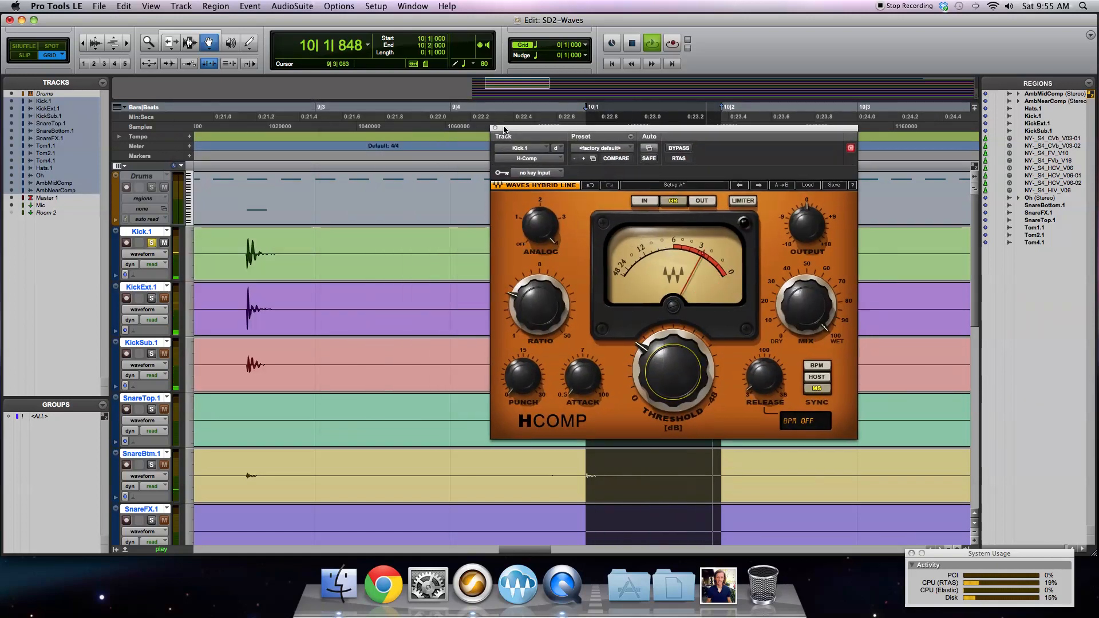
key(super+bracketleft)
key(super+bracketleft)
key(super+bracketleft)
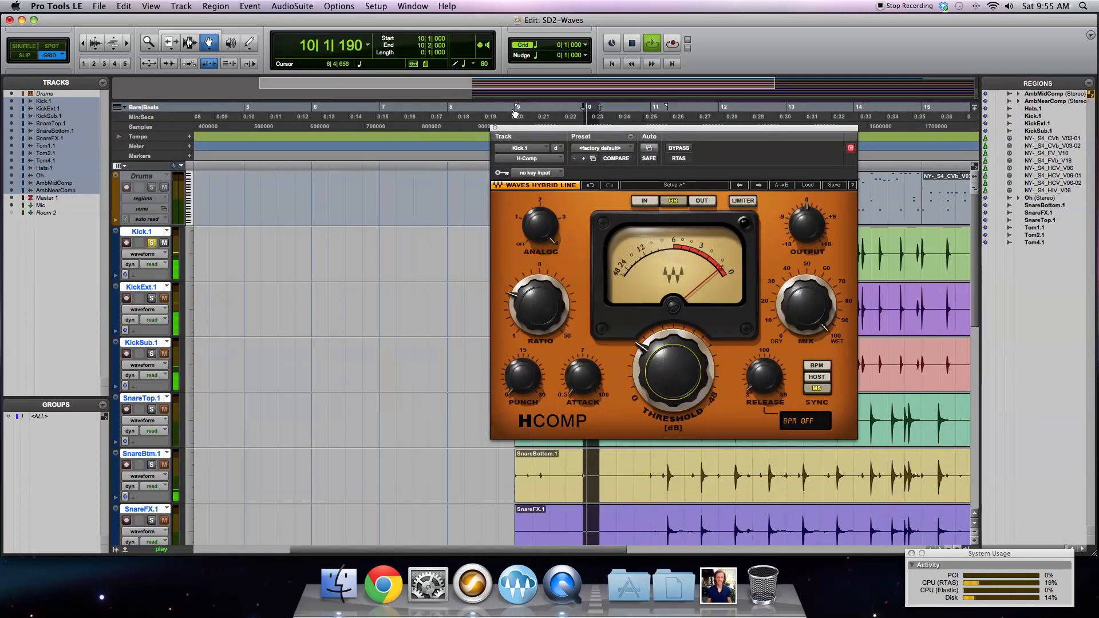
drag(517, 117, 765, 144)
key(space)
key(space)
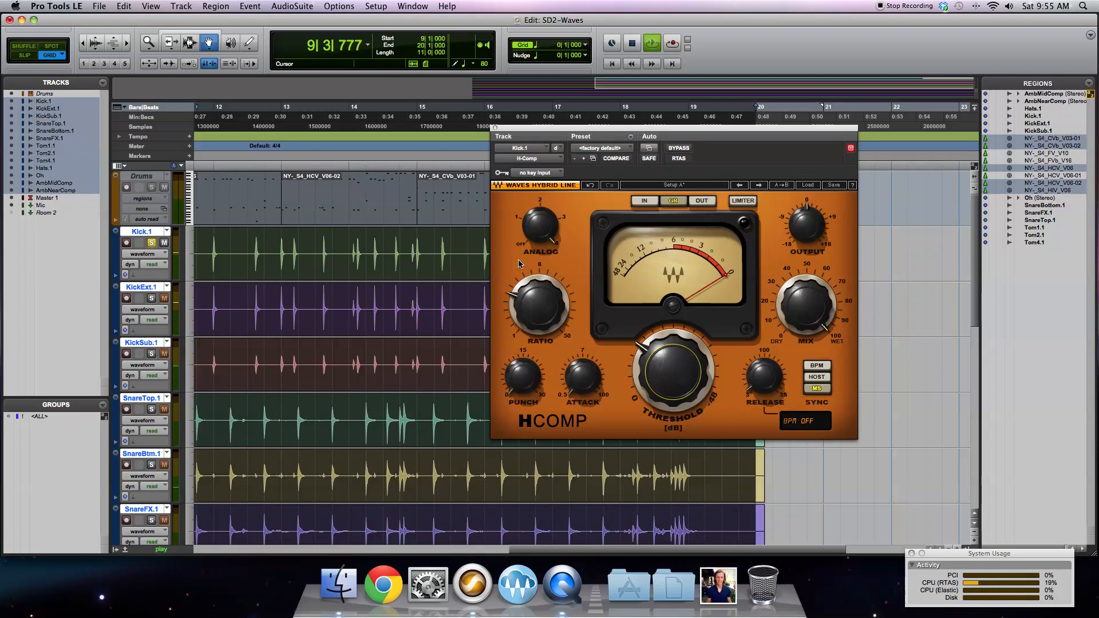
Step: Fine-tune the H-Comp threshold on Kick.1 while the selected bars play
drag(673, 372, 650, 356)
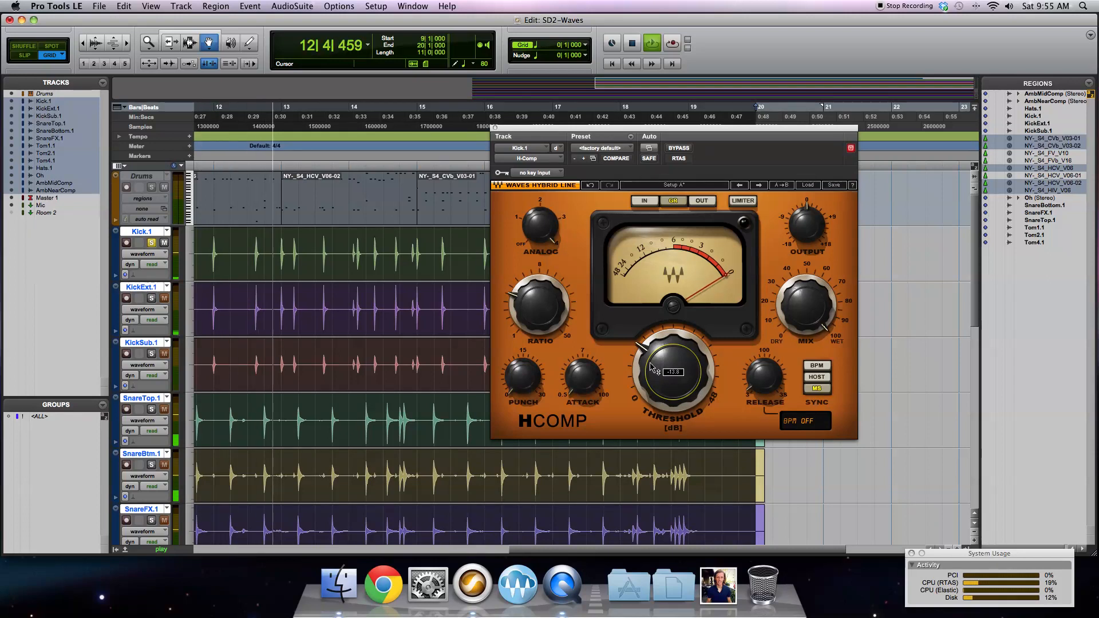
drag(650, 366, 651, 368)
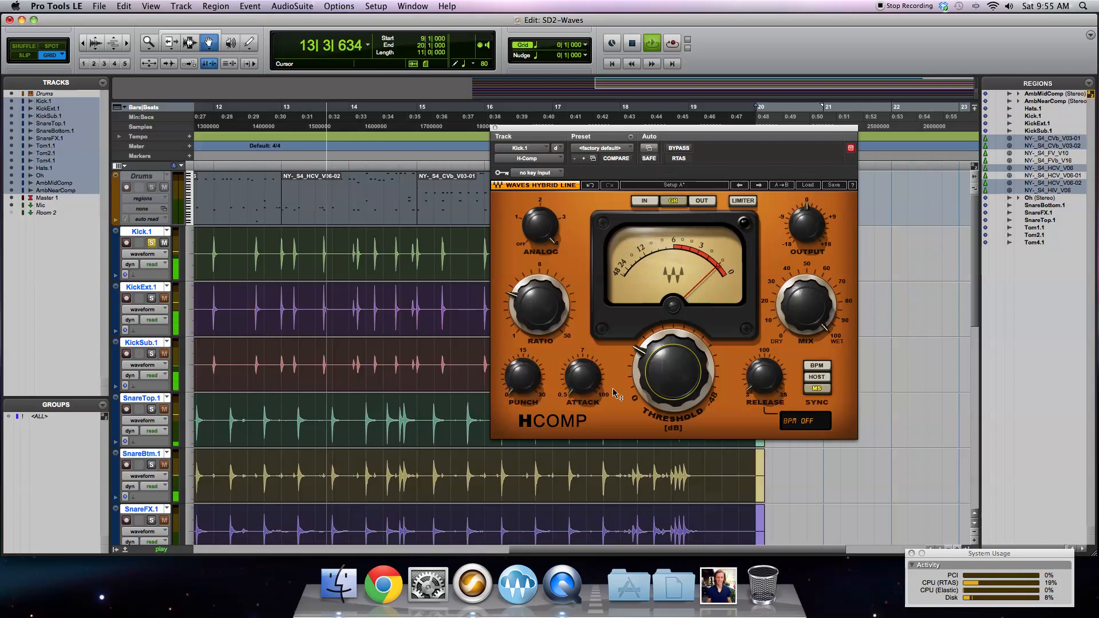
mouse_move(762, 394)
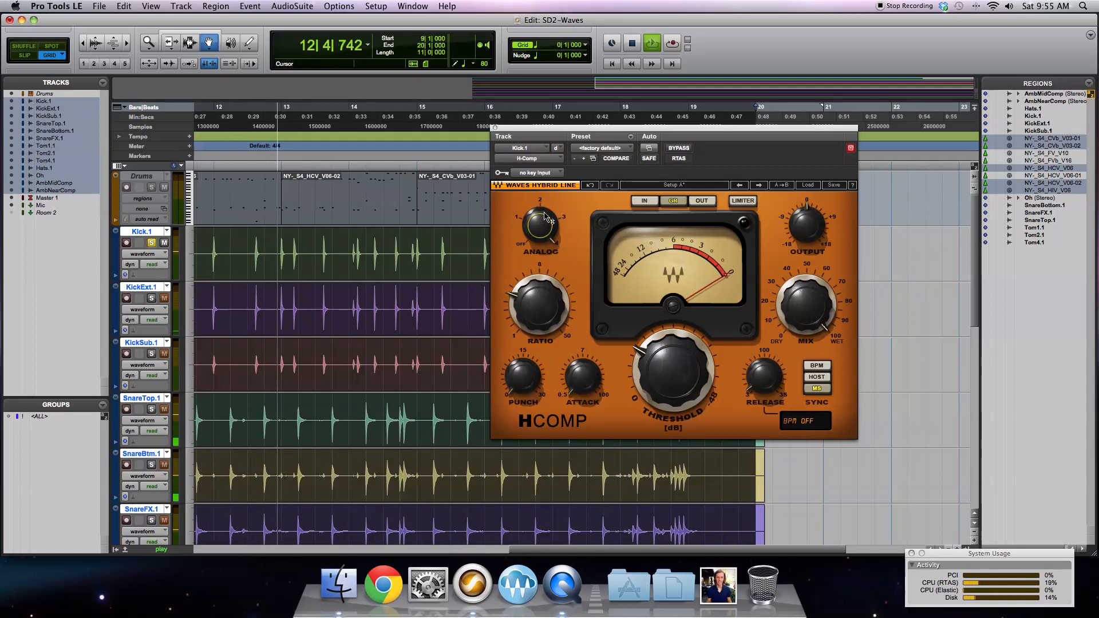
Step: Set Kick.1's H-Comp analog mode to 1, raise the ratio slightly, set the output to 1.3, and close the plug-in
drag(540, 224, 540, 235)
mouse_move(532, 298)
mouse_down()
mouse_move(527, 267)
mouse_move(528, 329)
mouse_move(528, 317)
mouse_up()
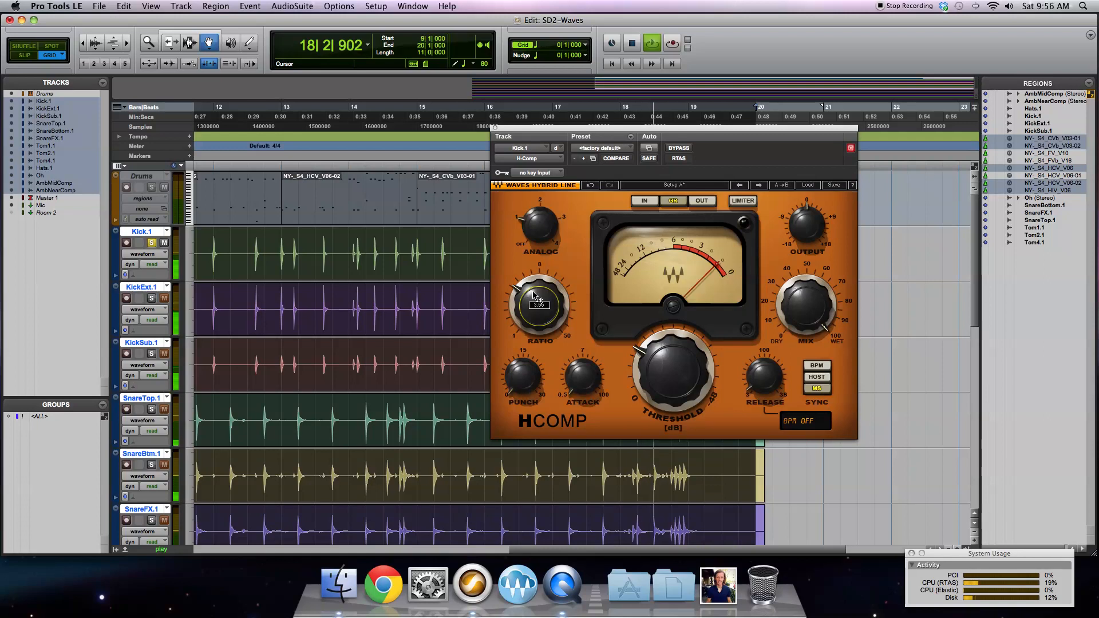
click(803, 231)
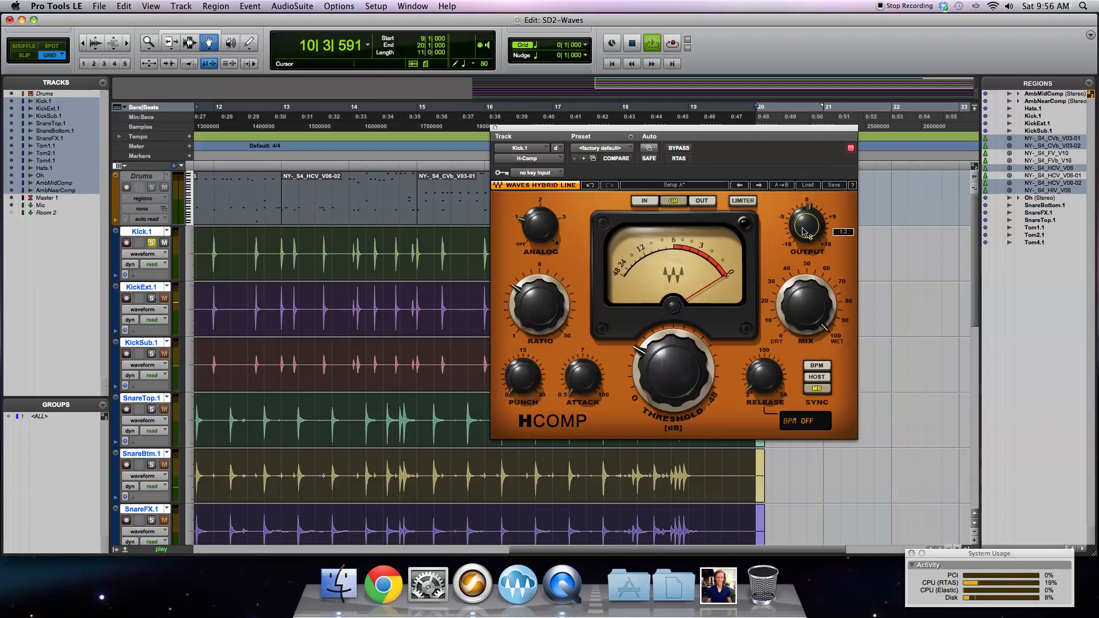
click(495, 128)
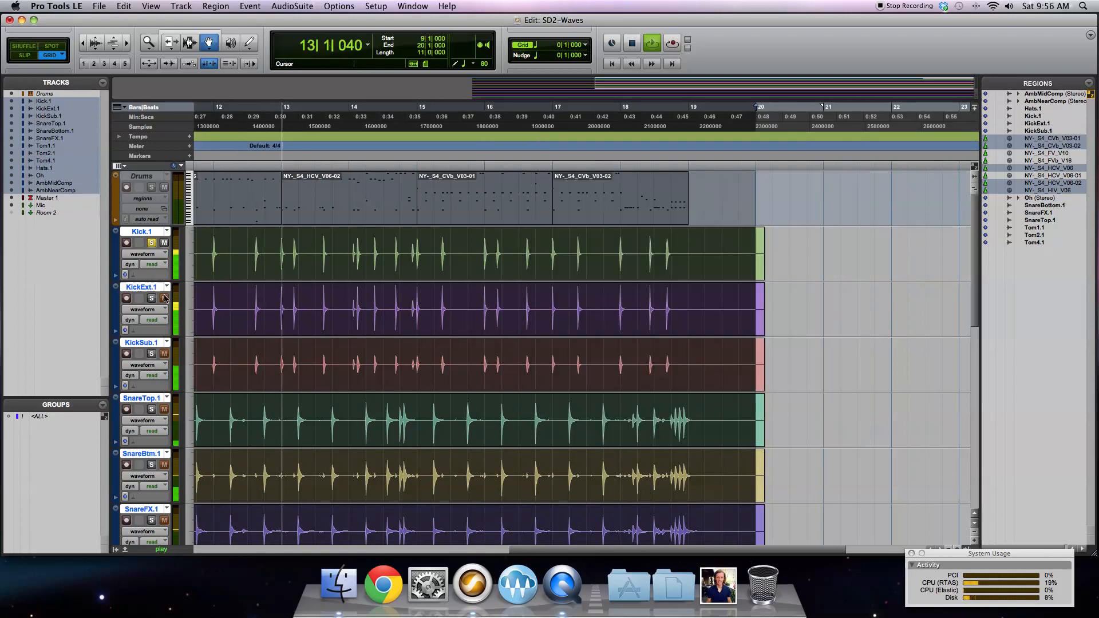
Step: Show the Mix window and switch the solo from Kick.1 to KickExt.1
click(412, 7)
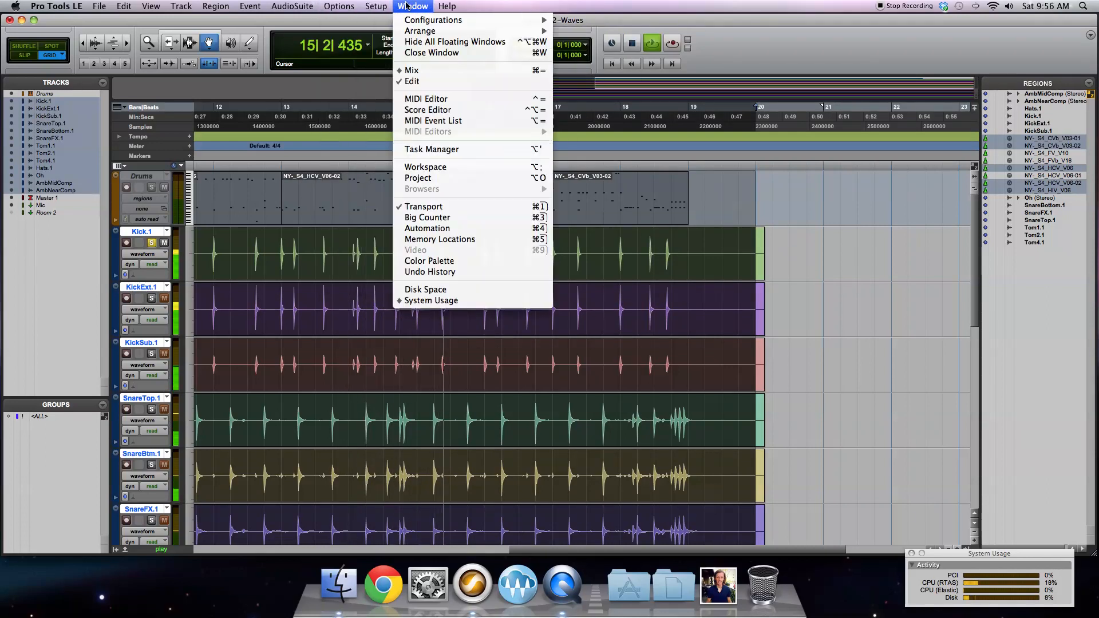
click(414, 70)
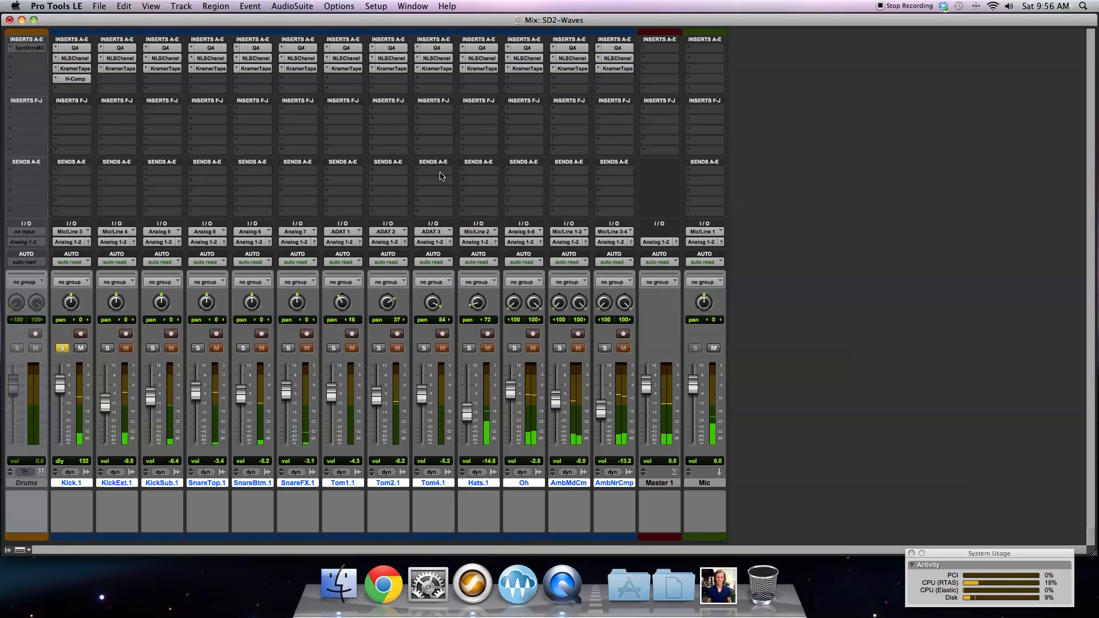
click(108, 348)
click(63, 348)
Step: Copy the H-Comp insert from Kick.1 to KickExt.1 and set the KickExt.1 volume to -5.8
drag(75, 78, 128, 83)
click(127, 80)
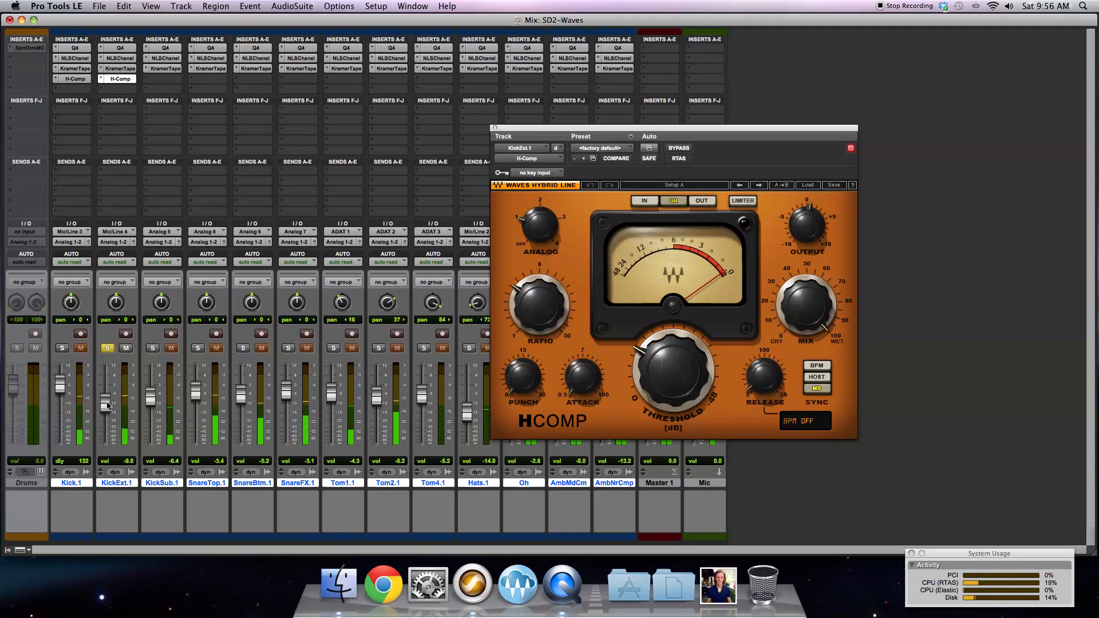
drag(105, 406, 111, 398)
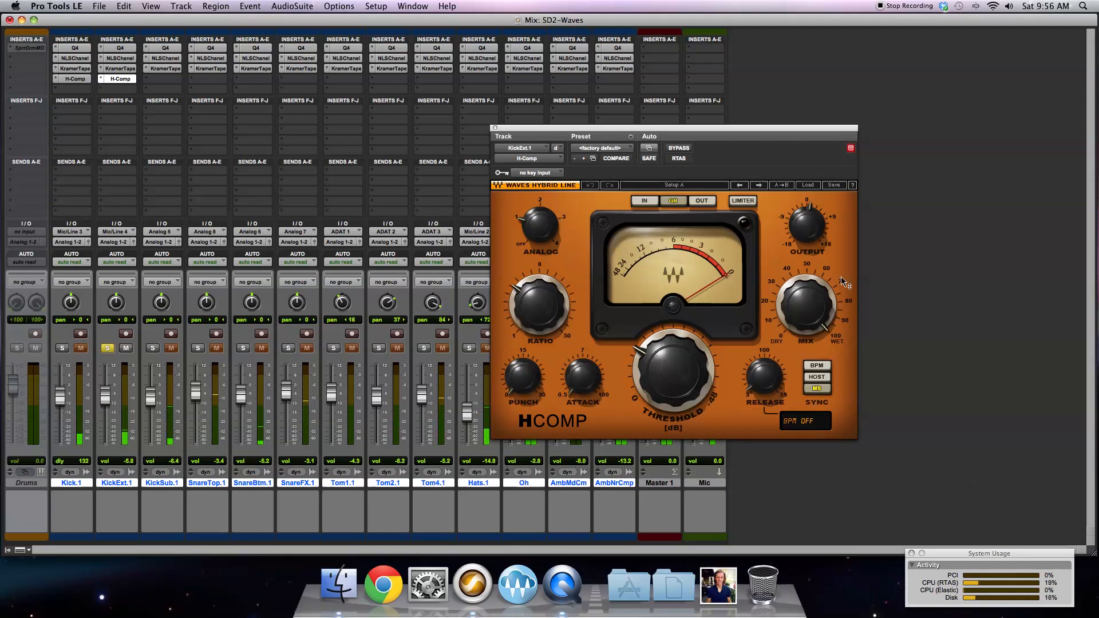
Step: Fine-tune the threshold of the H-Comp on KickExt.1 during playback
drag(815, 301, 815, 302)
drag(643, 368, 643, 370)
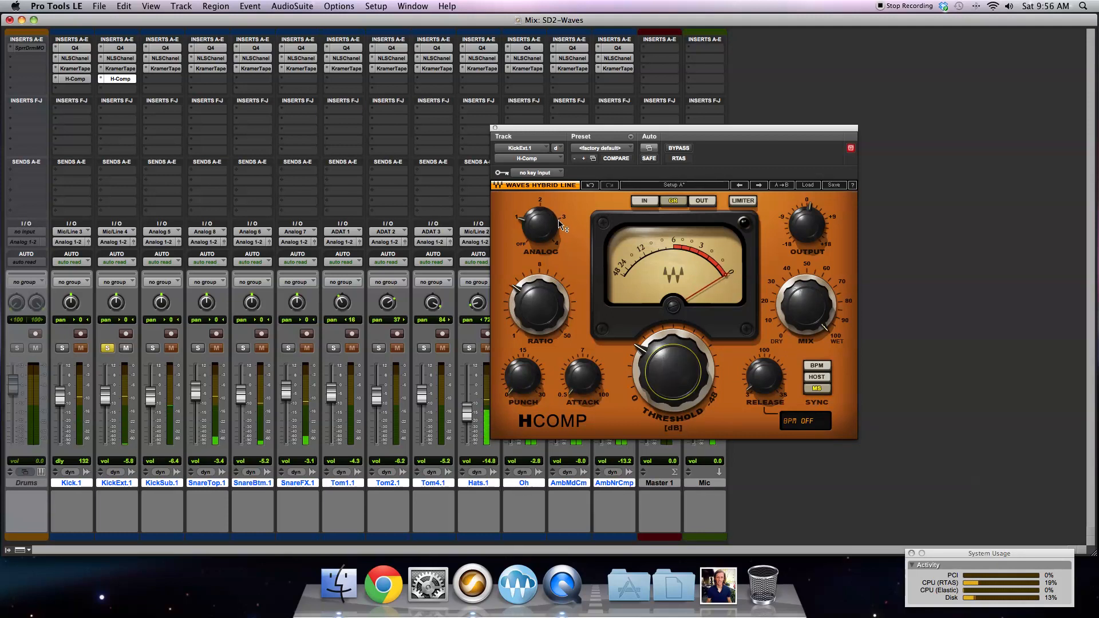
drag(625, 354, 625, 351)
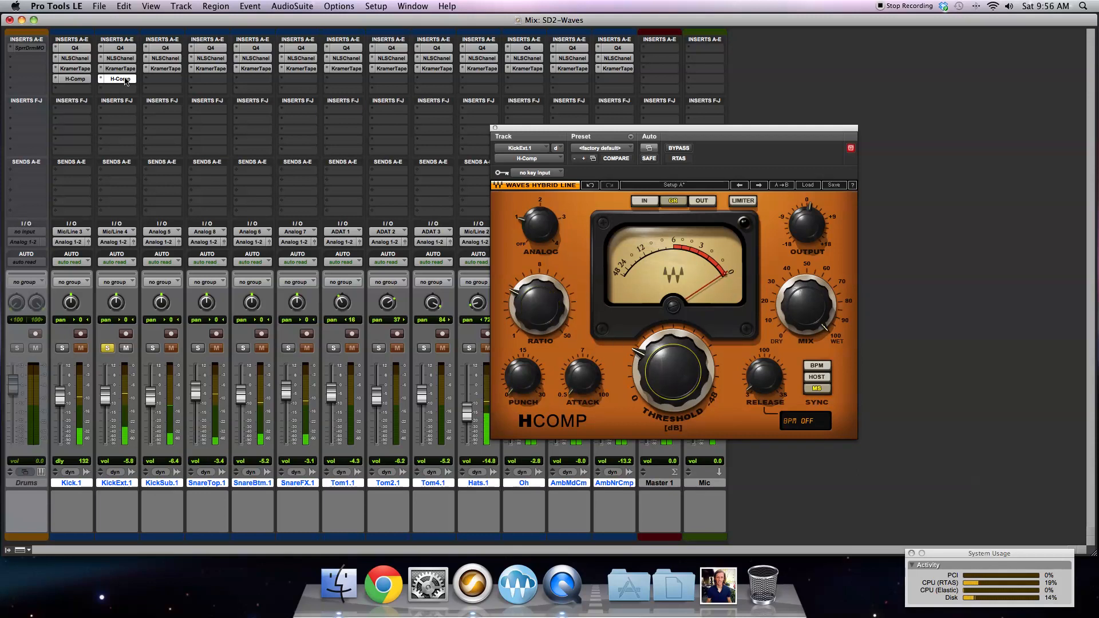
Step: Copy the H-Comp insert from KickExt.1 to the same insert slot on KickSub.1
drag(167, 81, 167, 80)
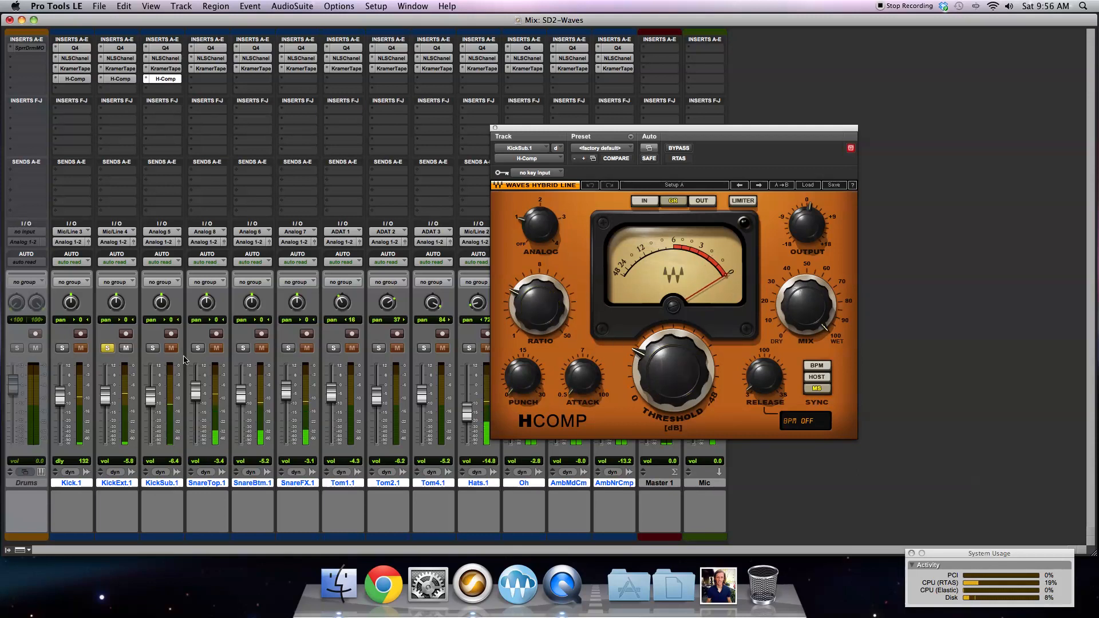
Step: Switch the solo from KickExt.1 to KickSub.1, then raise its H-Comp ratio to 4.71 and lower the threshold
click(154, 349)
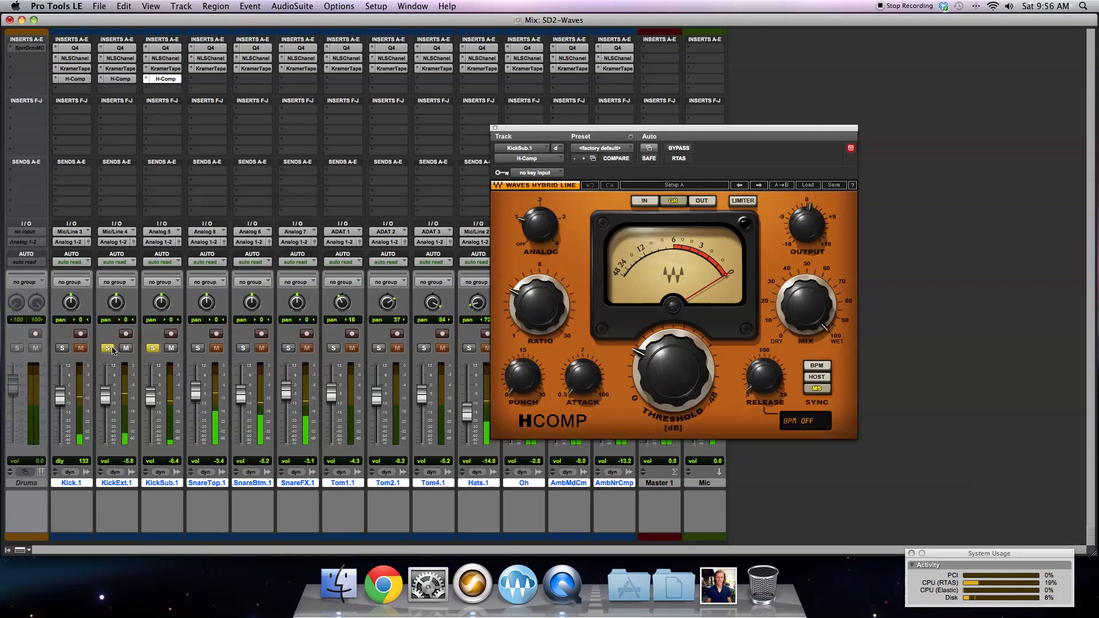
click(663, 371)
drag(664, 370, 664, 364)
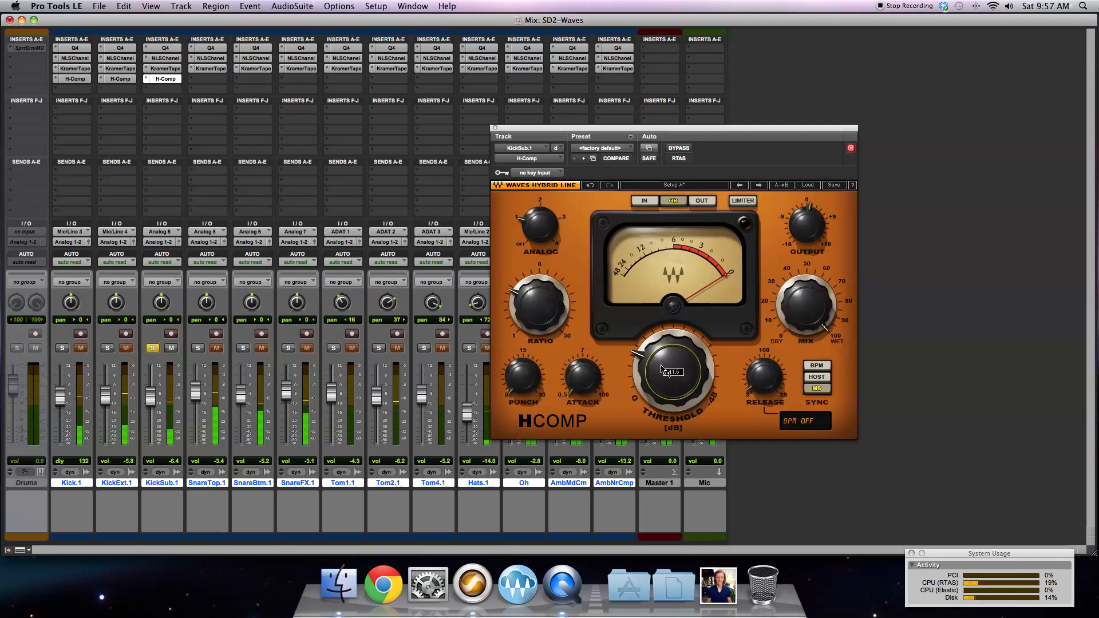
drag(547, 311, 548, 300)
mouse_move(646, 362)
mouse_down()
mouse_move(647, 341)
mouse_move(646, 355)
mouse_up()
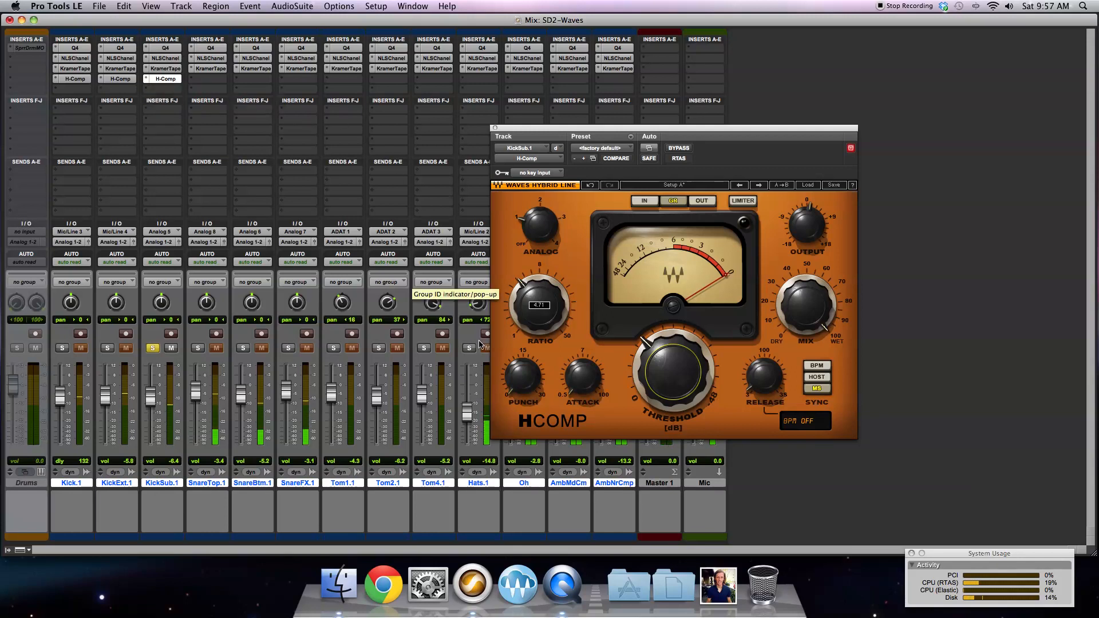
Step: Lower the H-Comp threshold on KickSub.1 to the middle of its range and fine-tune the attack and release
drag(581, 385, 581, 366)
drag(769, 388, 769, 385)
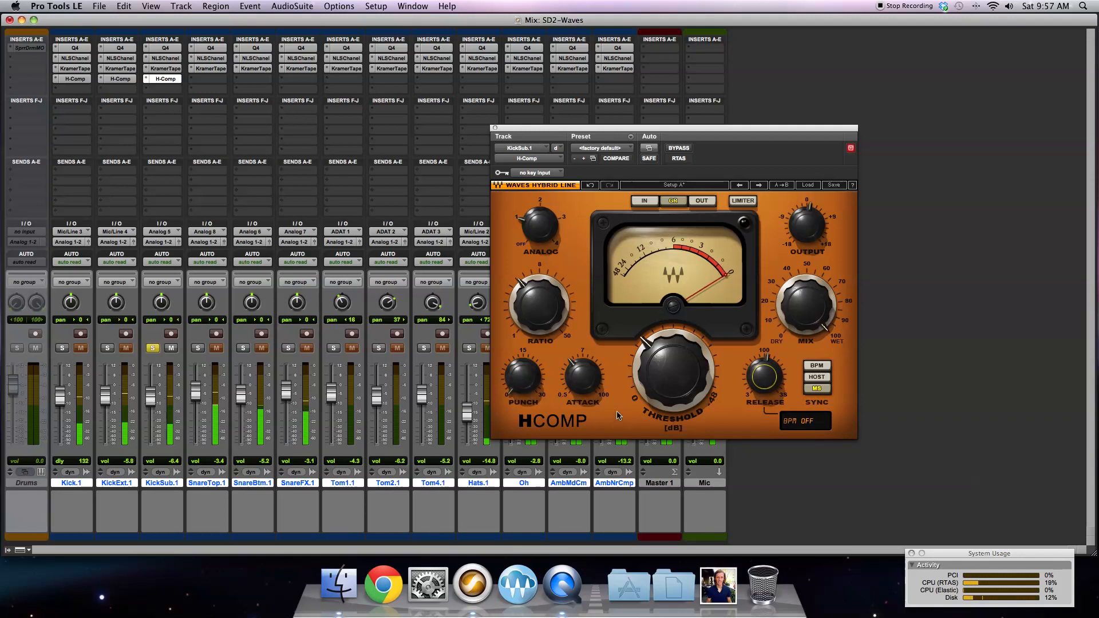
drag(668, 369, 663, 367)
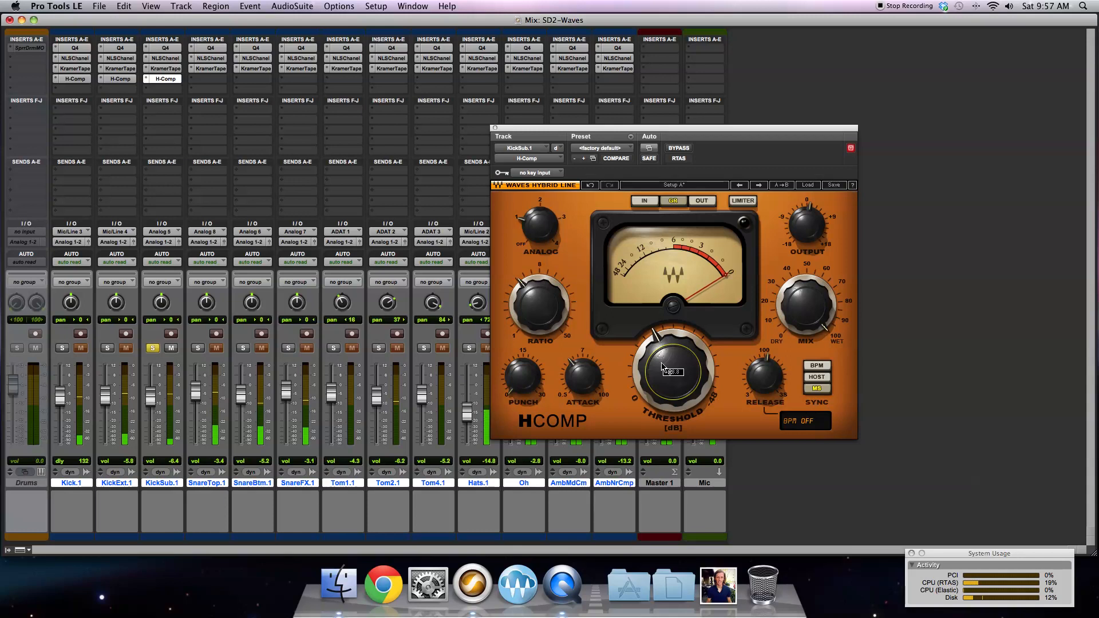
drag(661, 367, 656, 359)
click(583, 376)
drag(583, 376, 583, 373)
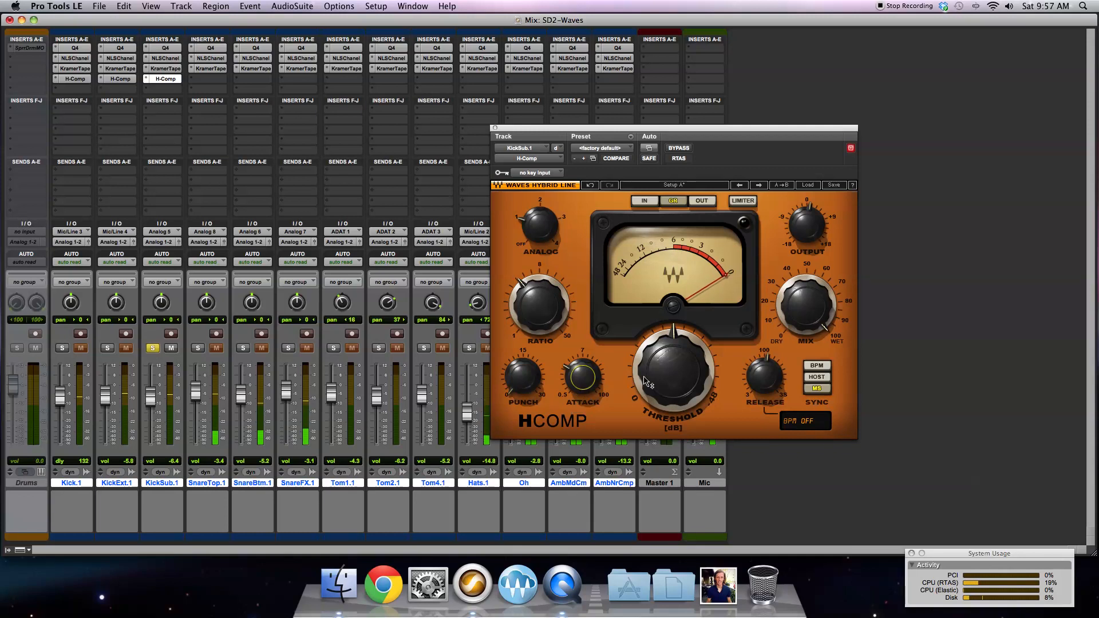
Step: Raise the H-Comp ratio on KickSub.1 to 7.77 and touch up its attack and release times
mouse_move(777, 380)
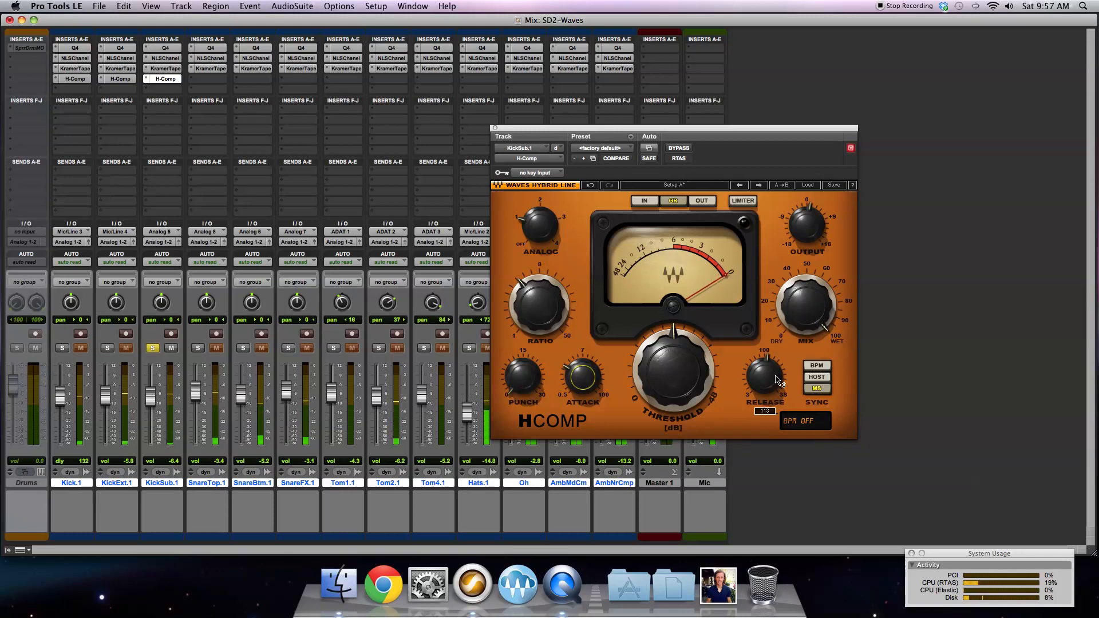
mouse_move(584, 386)
mouse_down()
mouse_move(583, 370)
mouse_move(584, 382)
mouse_up()
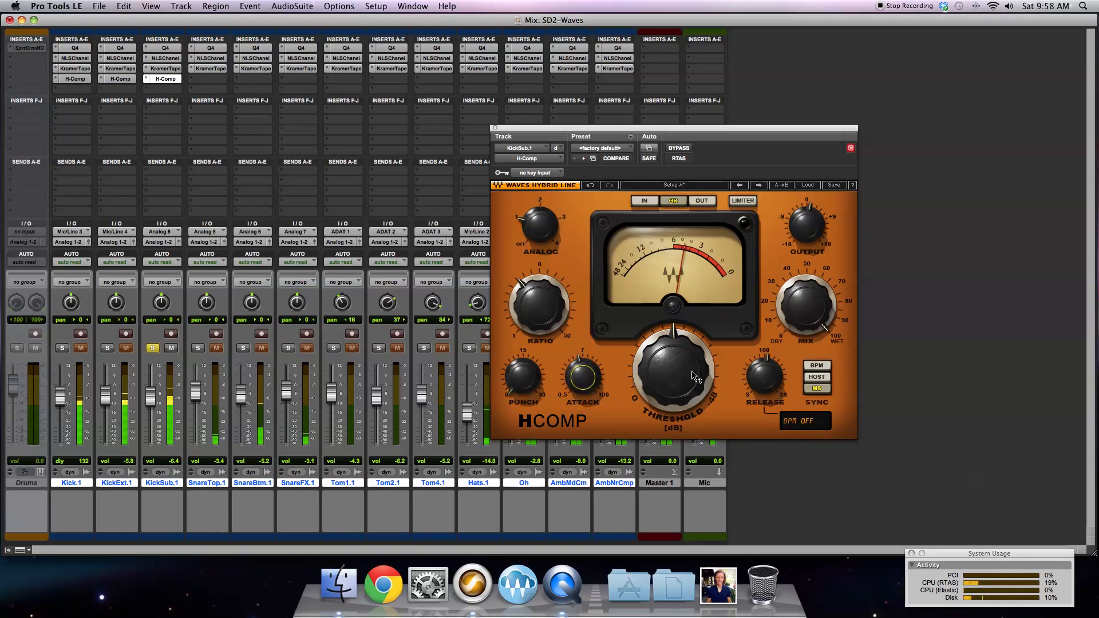
drag(547, 316, 547, 313)
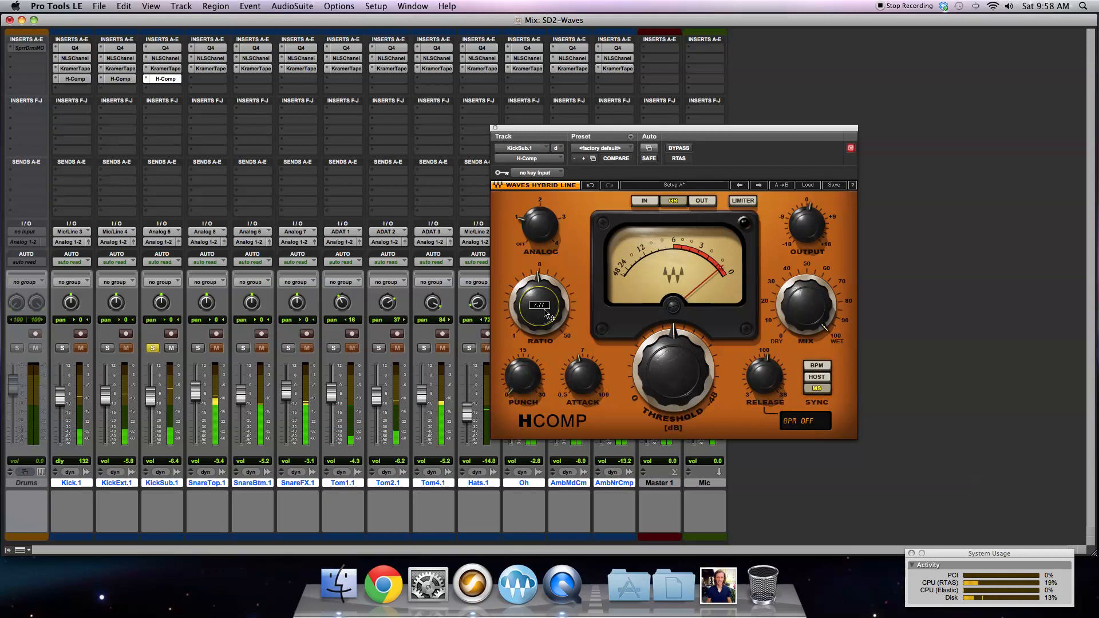
click(767, 378)
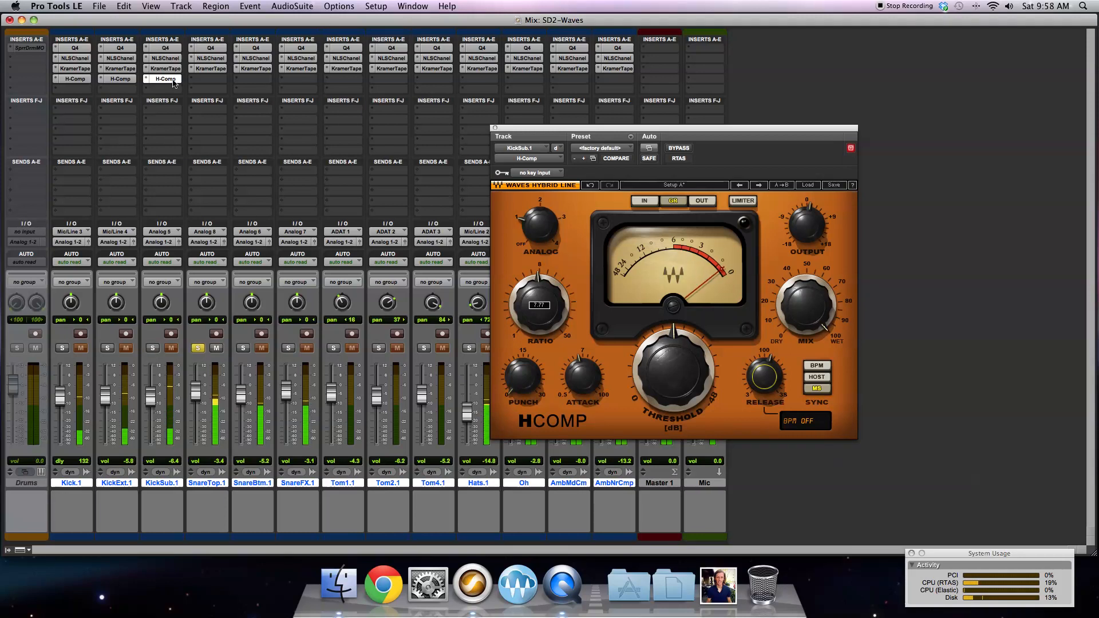
Step: Copy the H-Comp insert from KickExt.1 to the same slot on SnareTop.1 and show its settings
click(123, 79)
drag(227, 83, 226, 82)
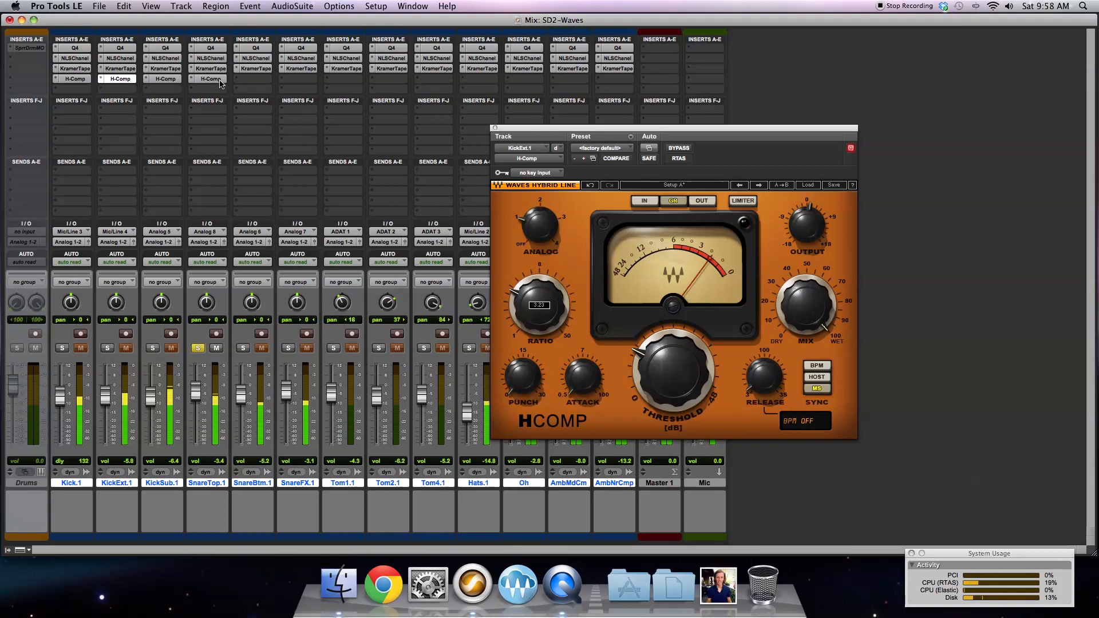
click(536, 312)
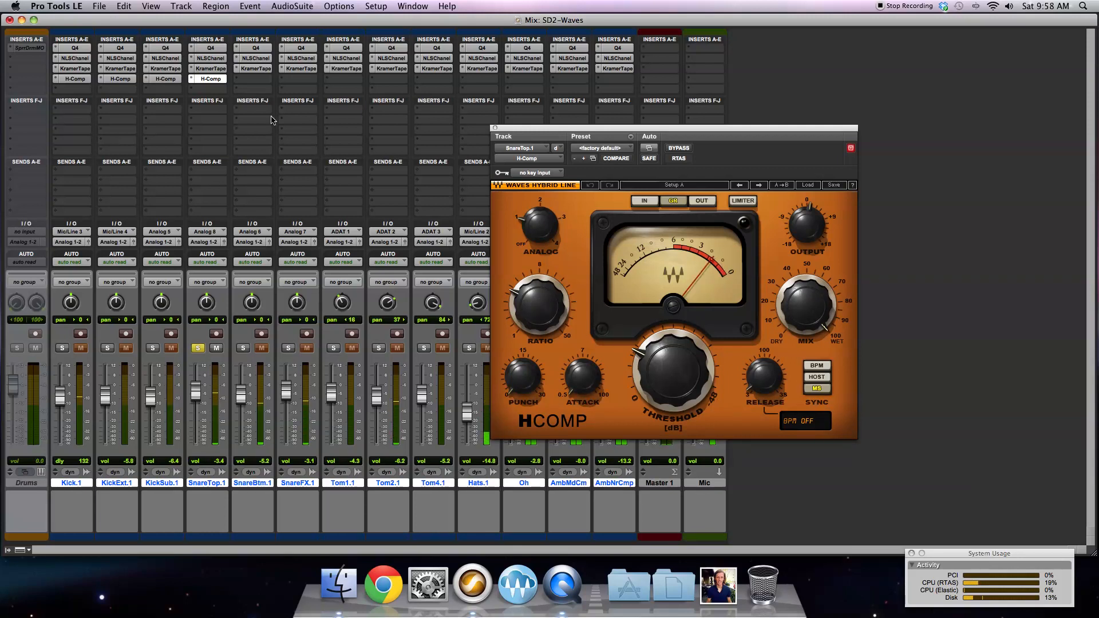
Step: Copy the H-Comp insert from SnareTop.1 to SnareBtm.1 and switch the solo to SnareBtm.1
drag(216, 79, 256, 79)
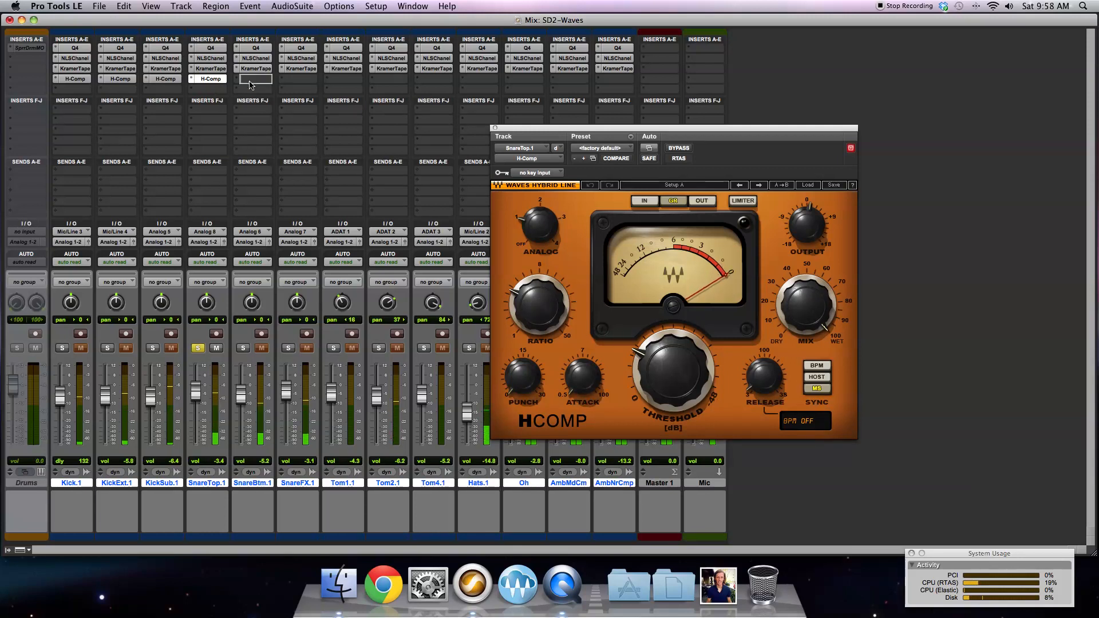
click(243, 348)
click(197, 348)
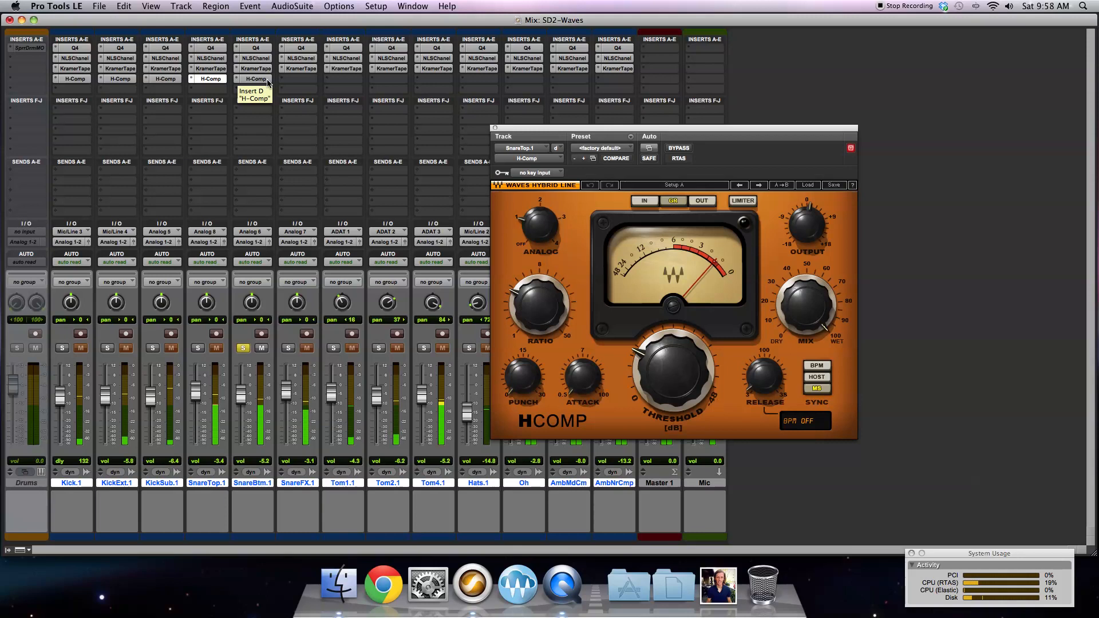
Step: Fine-tune the ratio and threshold of the H-Comp on SnareTop.1
drag(561, 327, 561, 324)
click(649, 367)
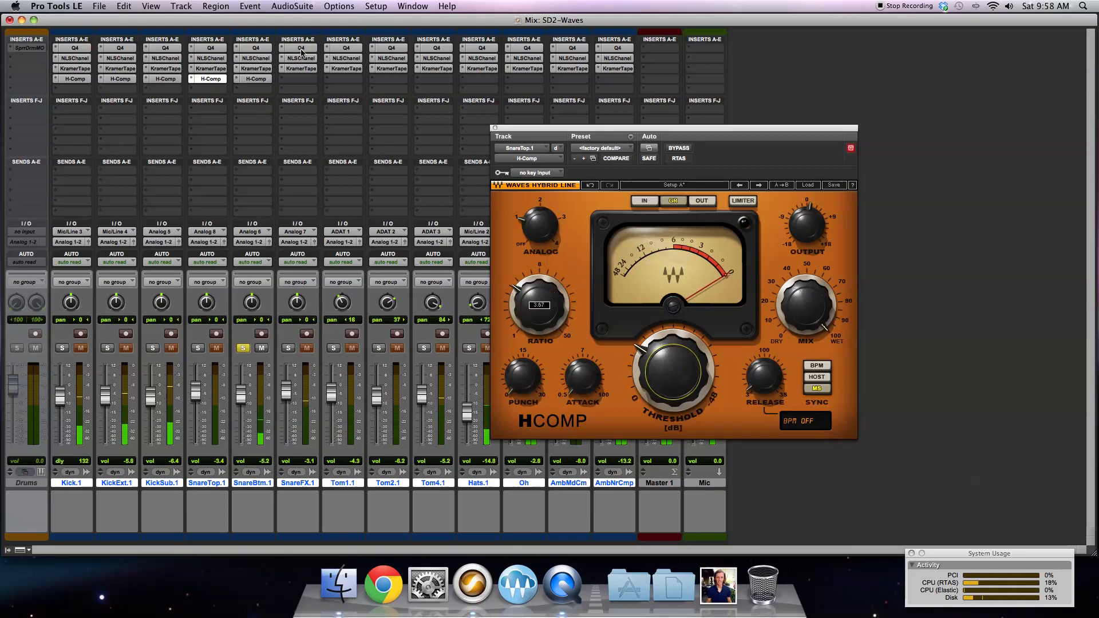
Step: Copy the H-Comp insert to SnareFX.1, move the solo from SnareBtm.1 to it and open the copied plug-in
drag(302, 82, 302, 82)
click(289, 348)
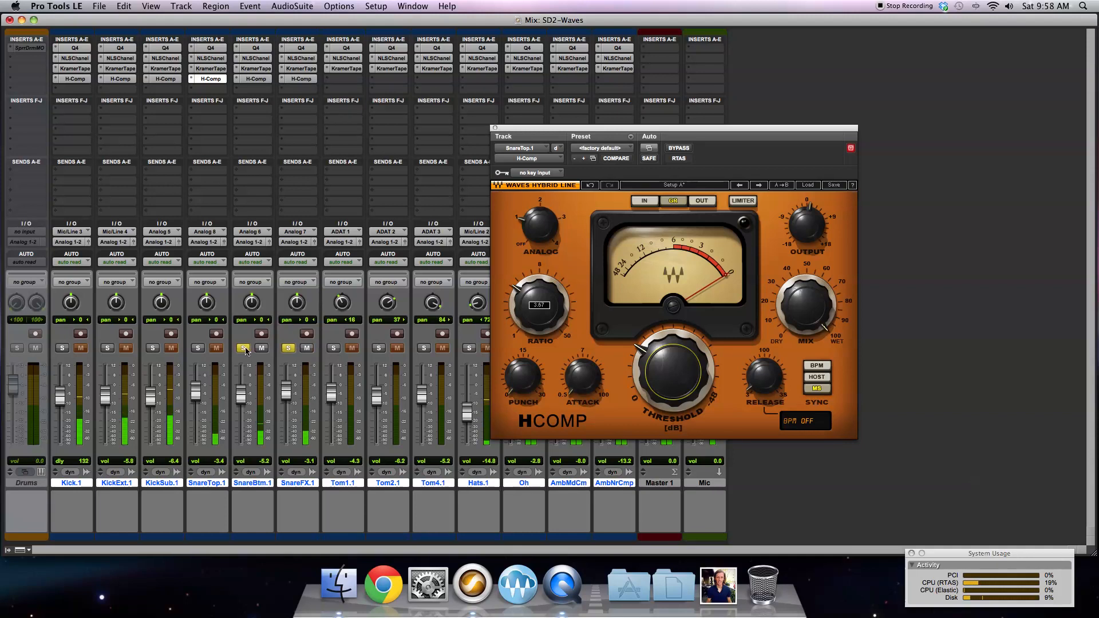
click(300, 79)
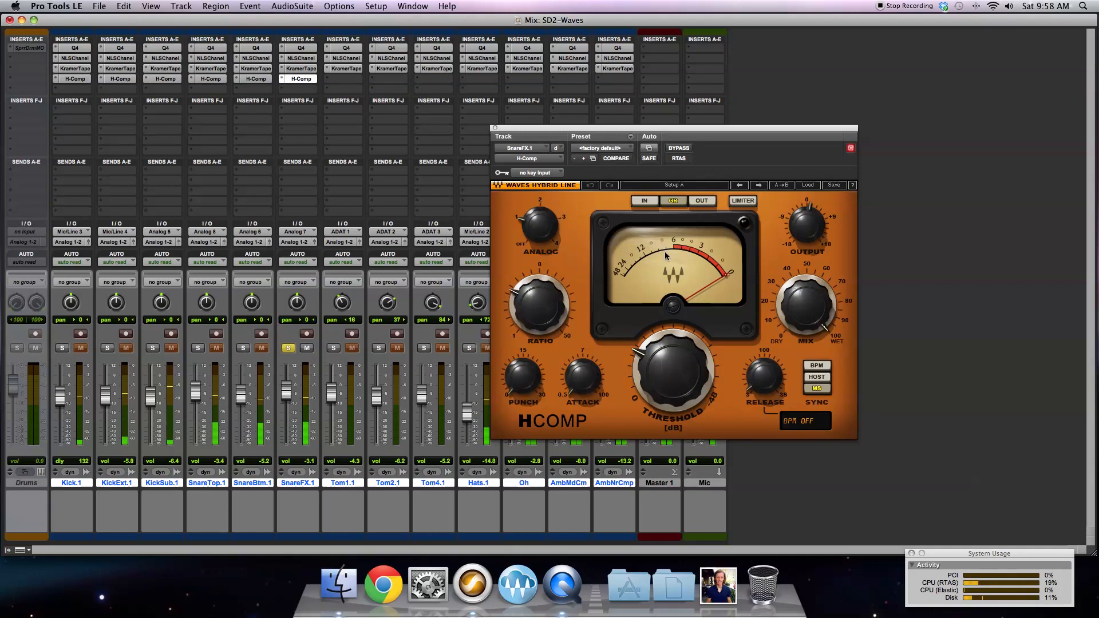
Step: Turn the H-Comp threshold and ratio on SnareFX.1 down to their minimum and set Analog to OFF
drag(682, 374, 682, 424)
drag(545, 300, 545, 343)
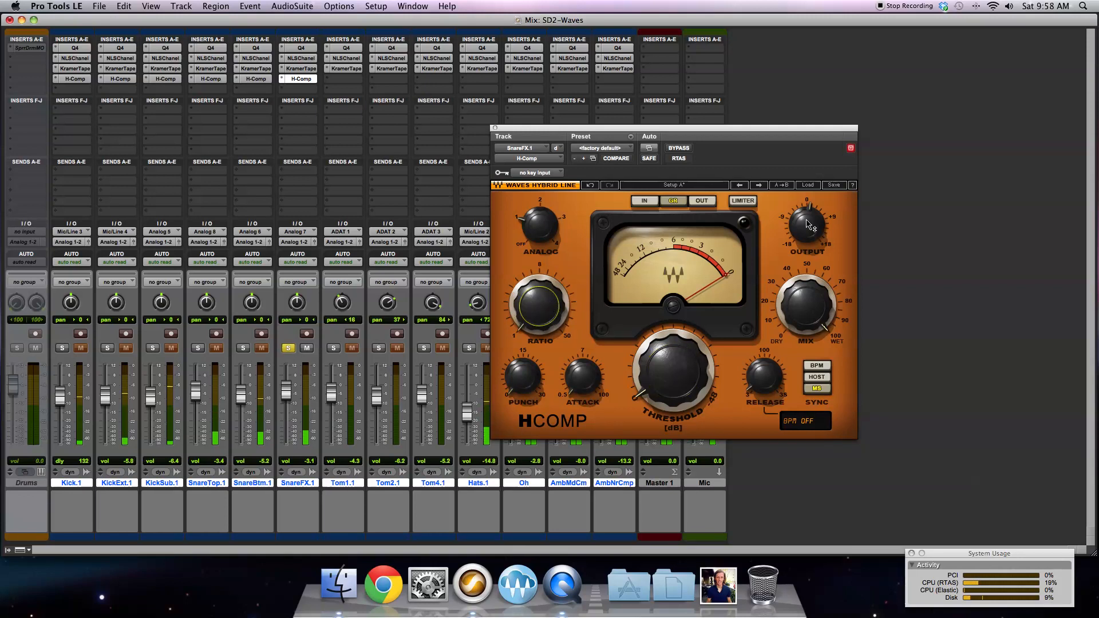
drag(791, 267, 790, 270)
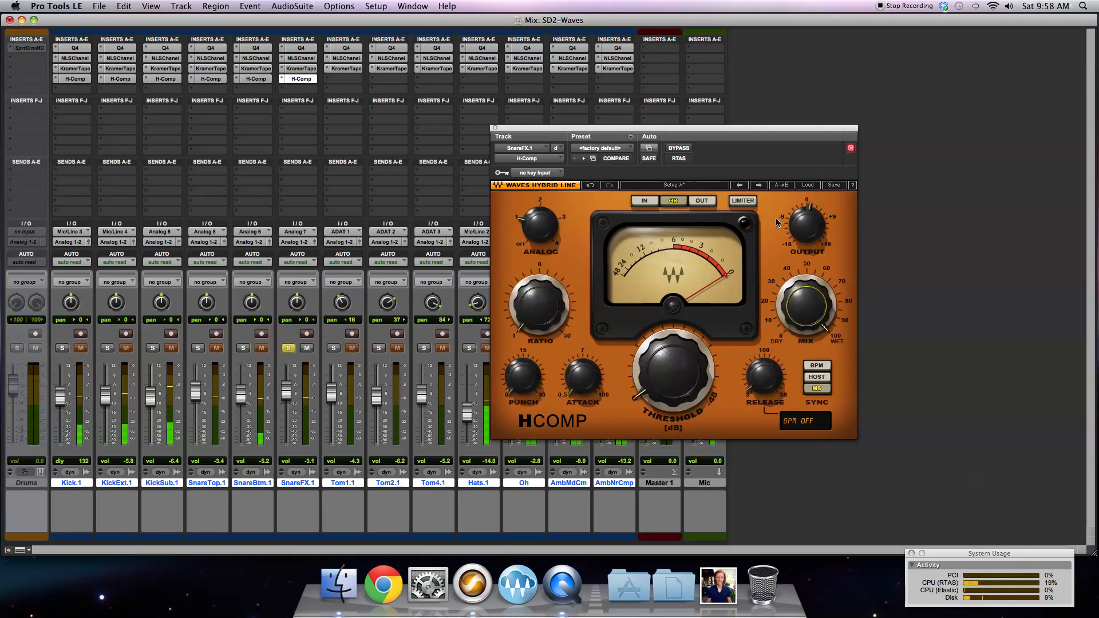
click(532, 235)
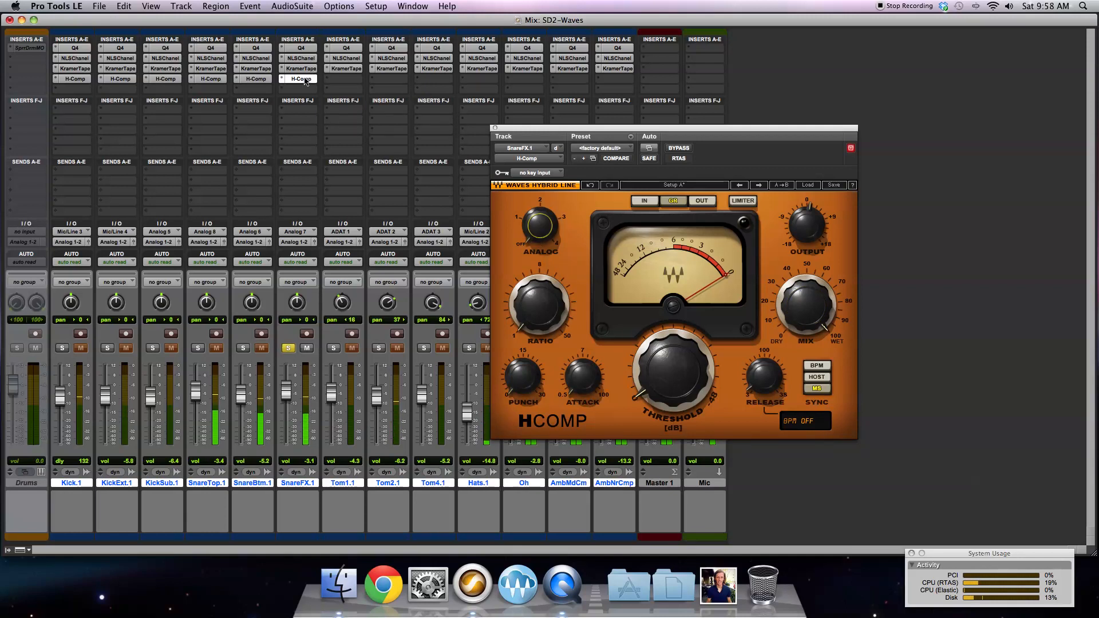
Step: Copy the SnareBtm.1 H-Comp to Tom1.1, Tom2.1 and Tom4.1, and switch the solo from SnareFX.1 to Tom1.1
drag(355, 84, 349, 84)
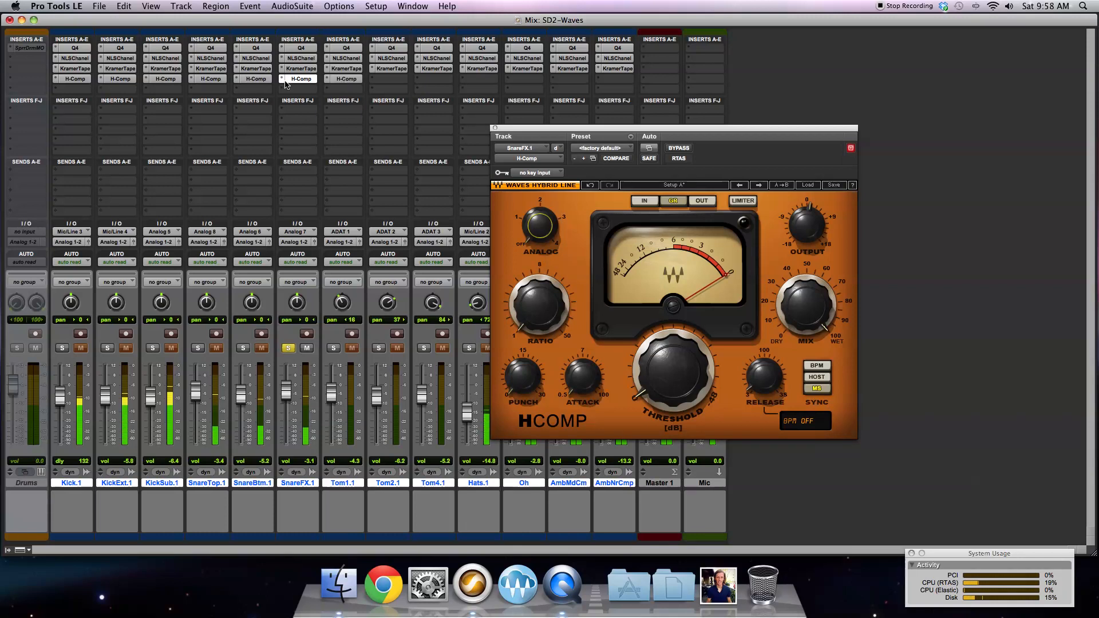
click(260, 80)
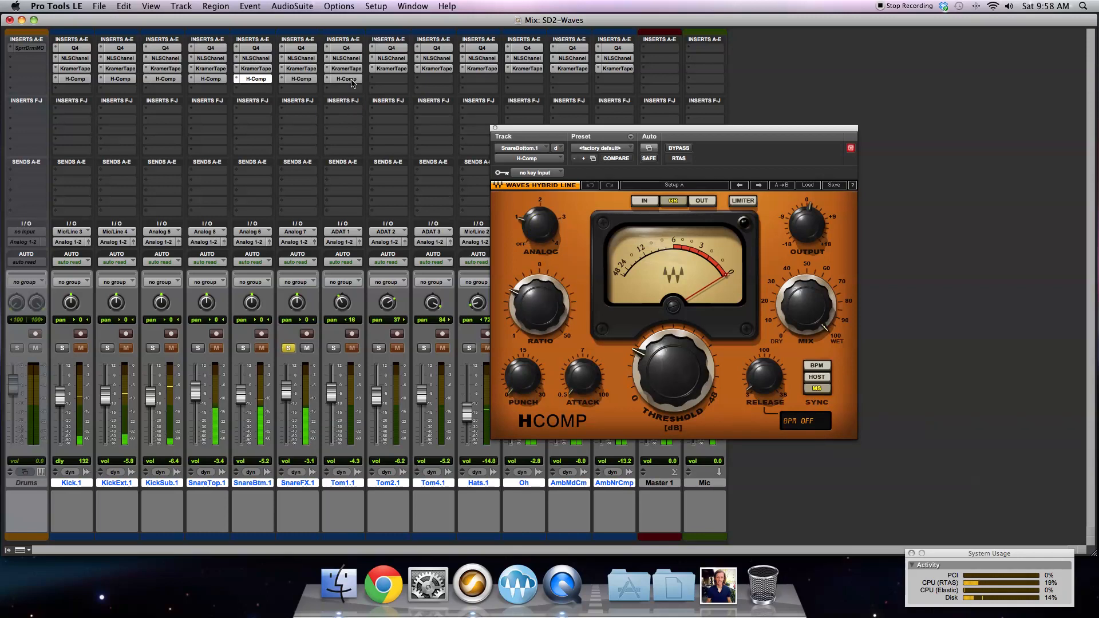
click(333, 349)
click(288, 348)
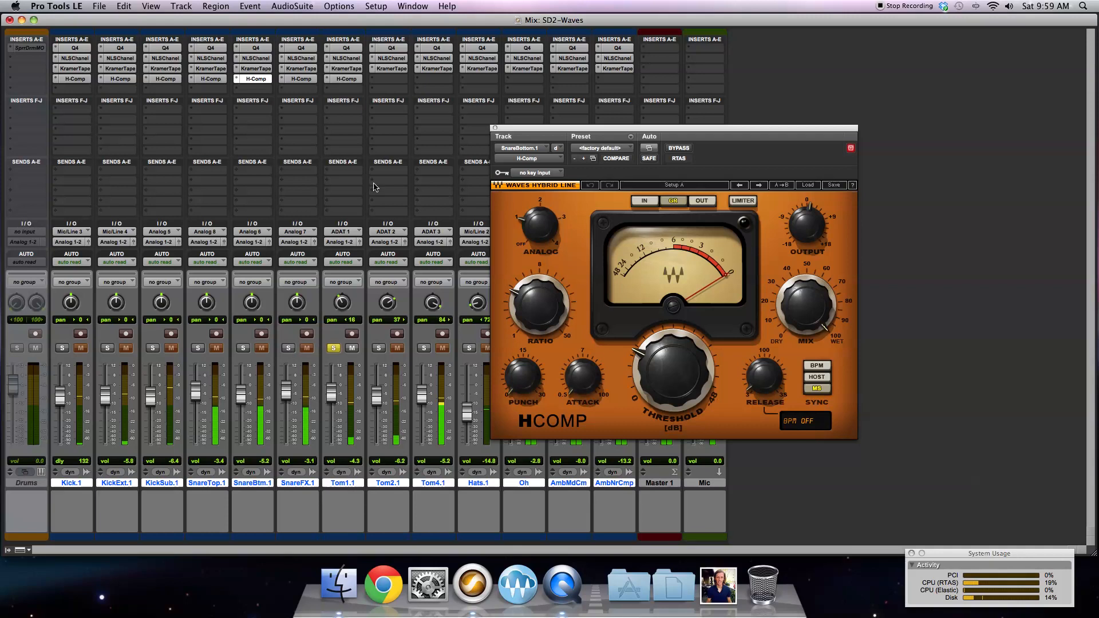
drag(398, 83, 443, 82)
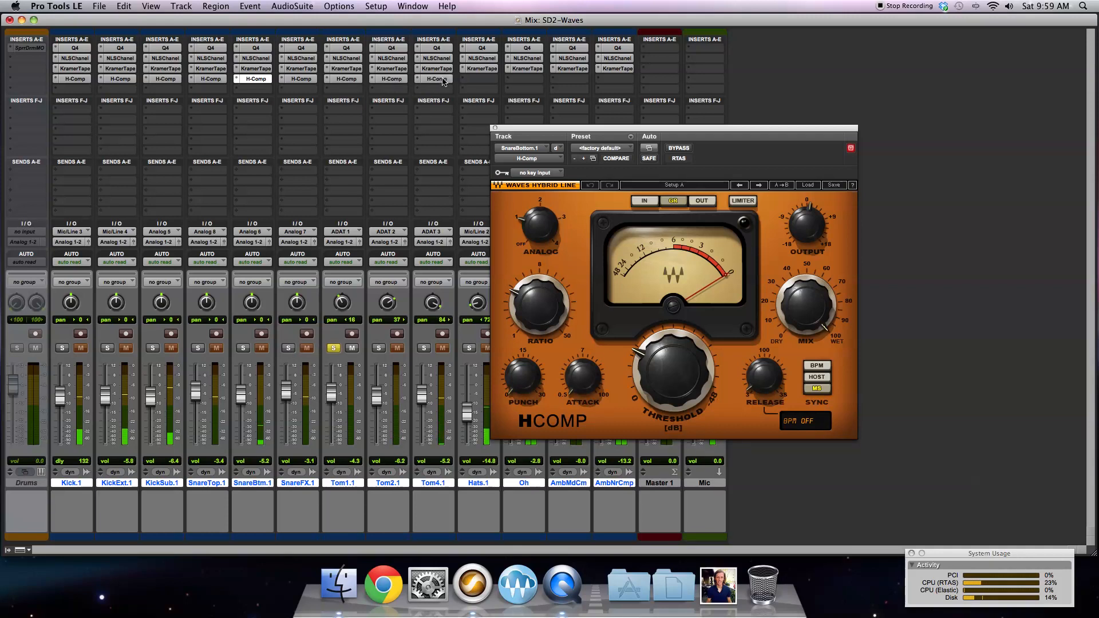
Step: Copy the H-Comp insert to Hats.1, open it and switch the solo from Tom1.1 to Hats.1
click(483, 79)
click(583, 280)
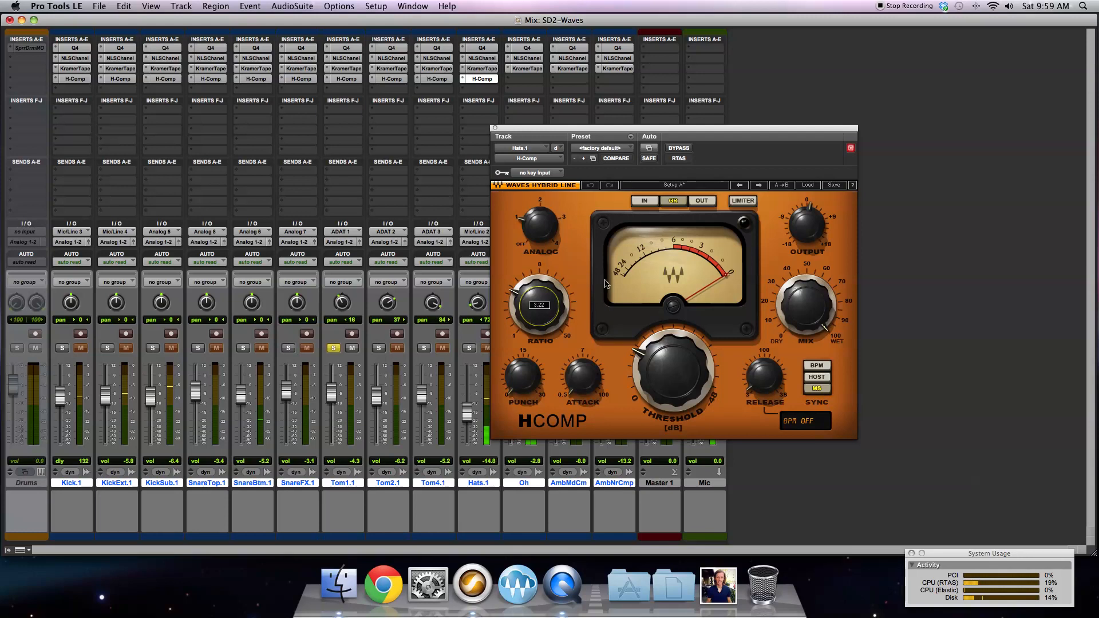
click(469, 348)
click(335, 348)
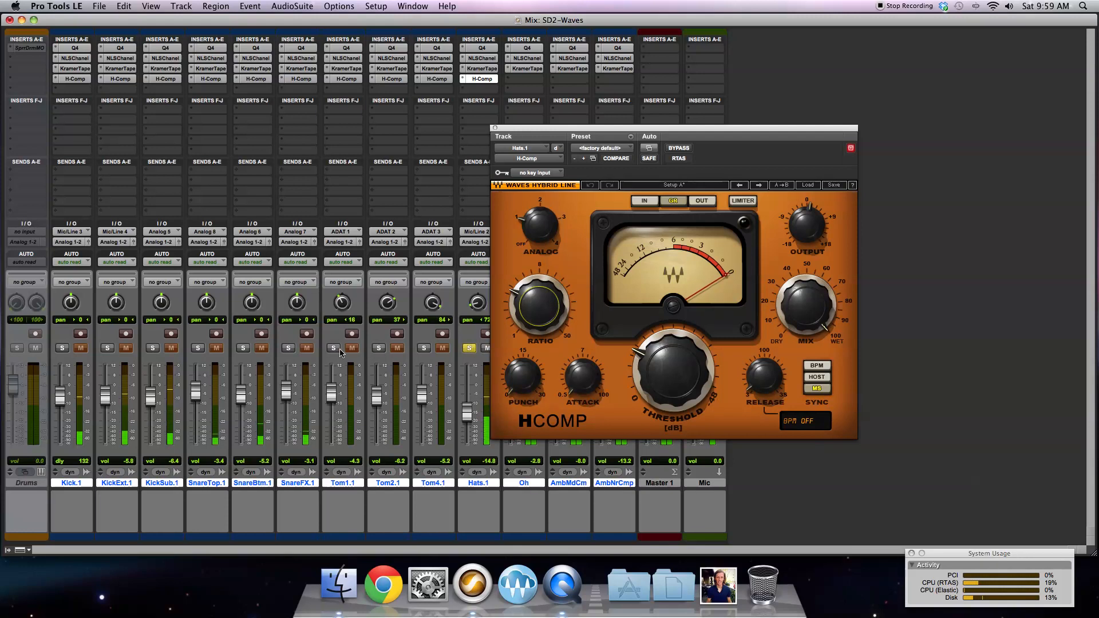
Step: Move the plug-in window clear of the channel strips, then lower the threshold and raise the ratio of the Hats.1 H-Comp
drag(581, 127, 740, 85)
drag(823, 334, 818, 329)
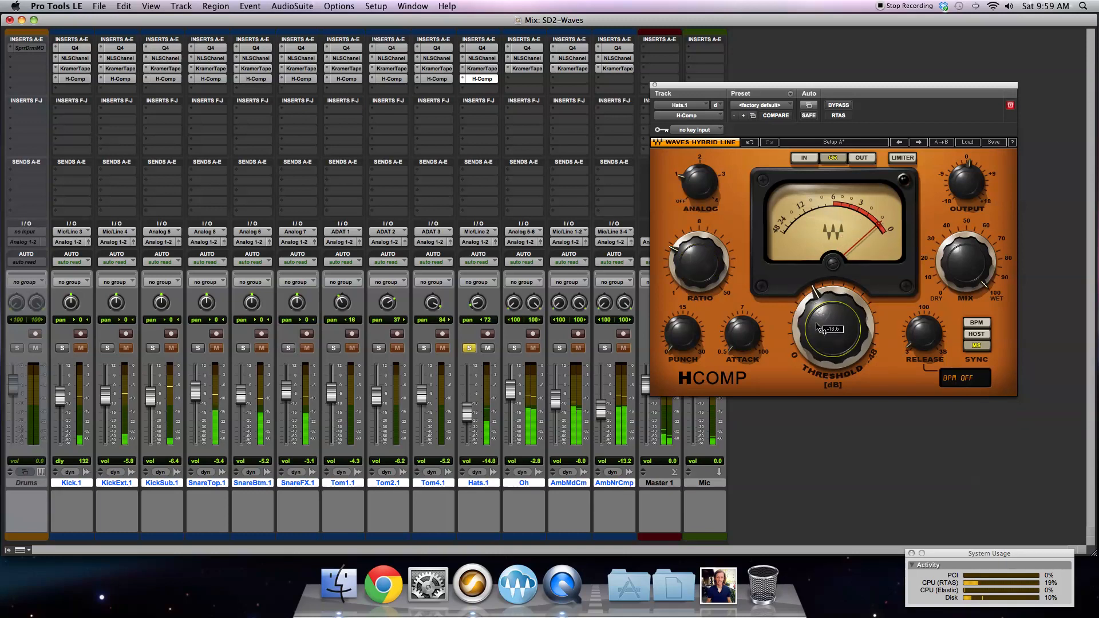
drag(700, 269, 700, 263)
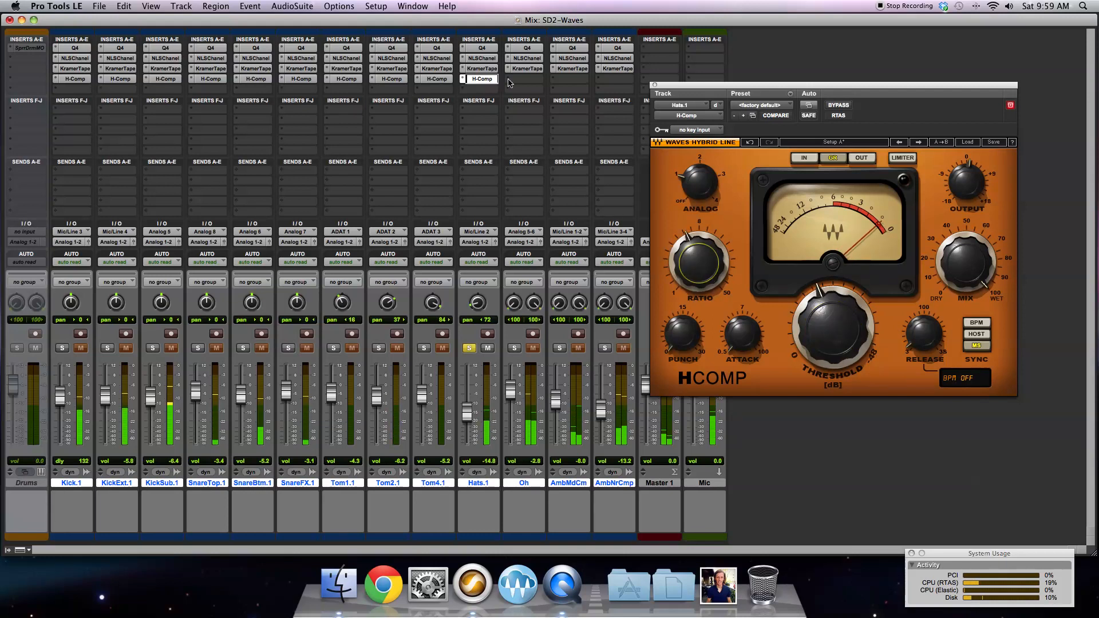
Step: Copy the H-Comp insert from Hats.1 to Oh, switch the solo to Oh and open the copied plug-in
drag(536, 85, 533, 80)
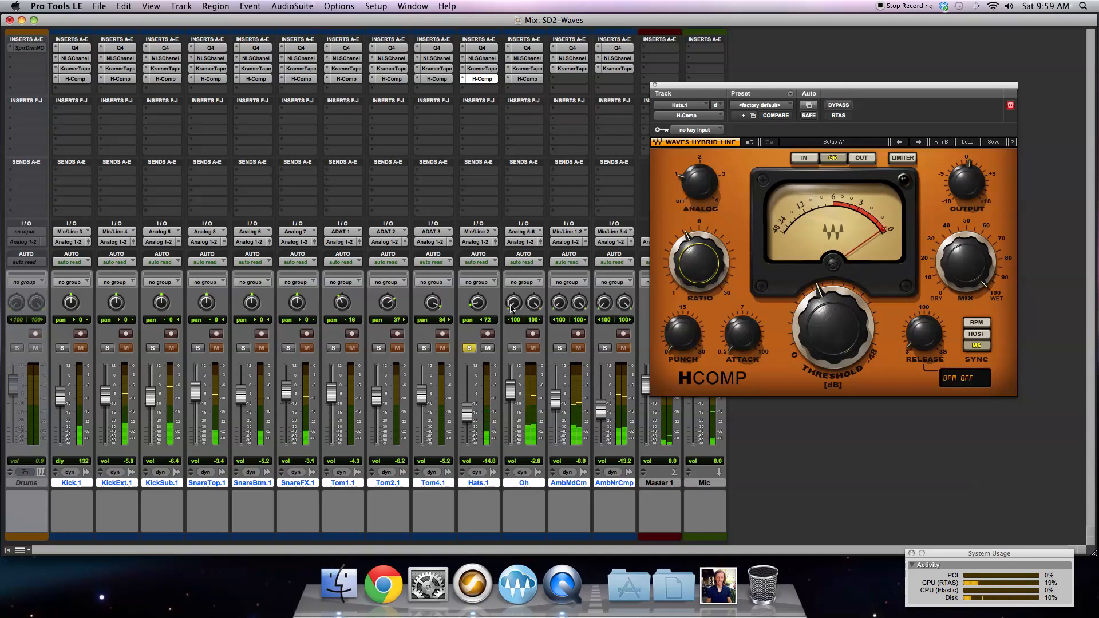
click(514, 347)
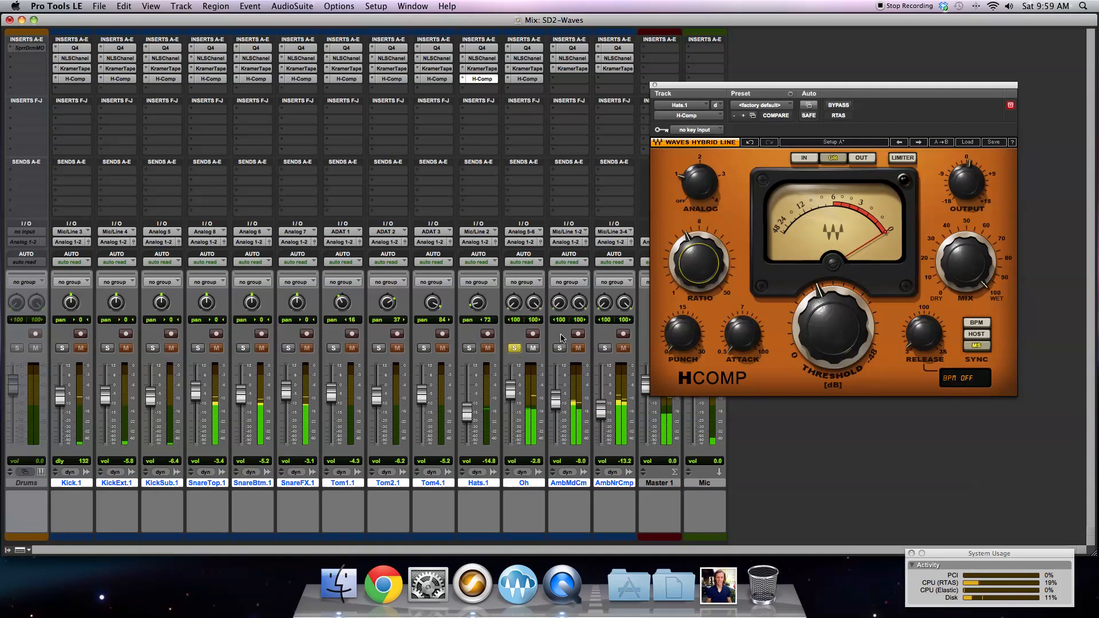
click(526, 79)
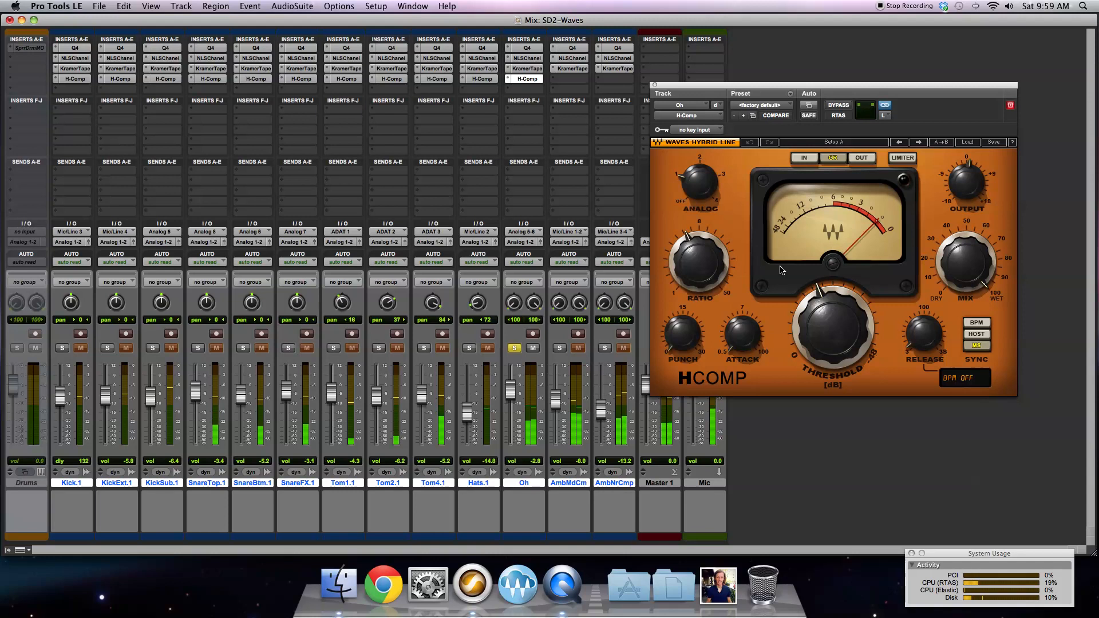
Step: Adjust the H-Comp attack and release on Oh, set its threshold to -13.5 and lower the ratio
click(761, 341)
drag(742, 335, 749, 339)
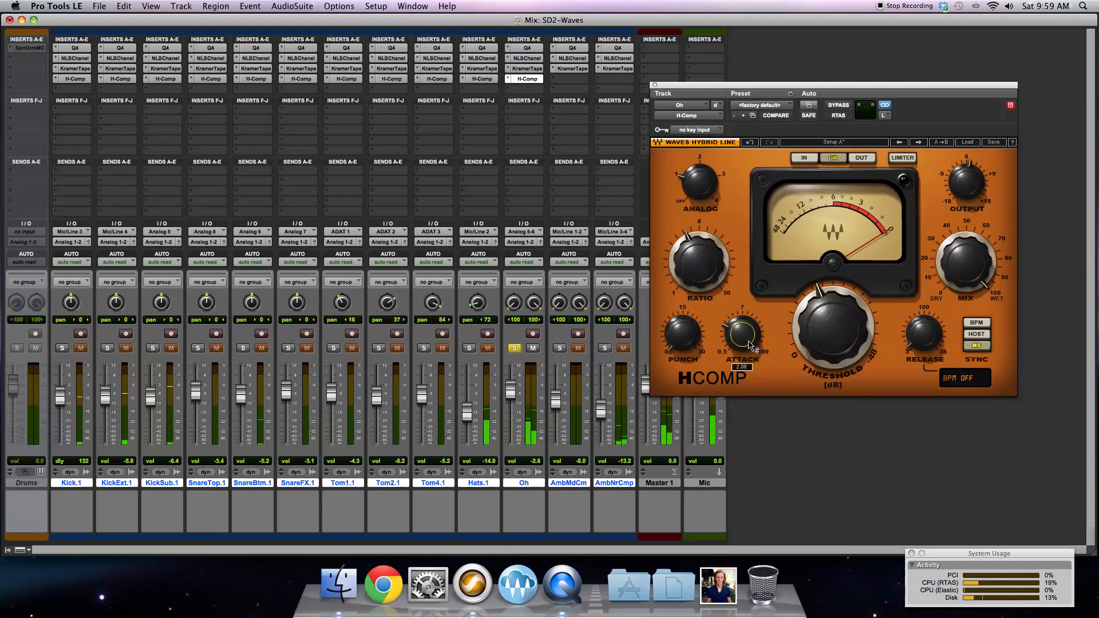
drag(923, 338, 923, 330)
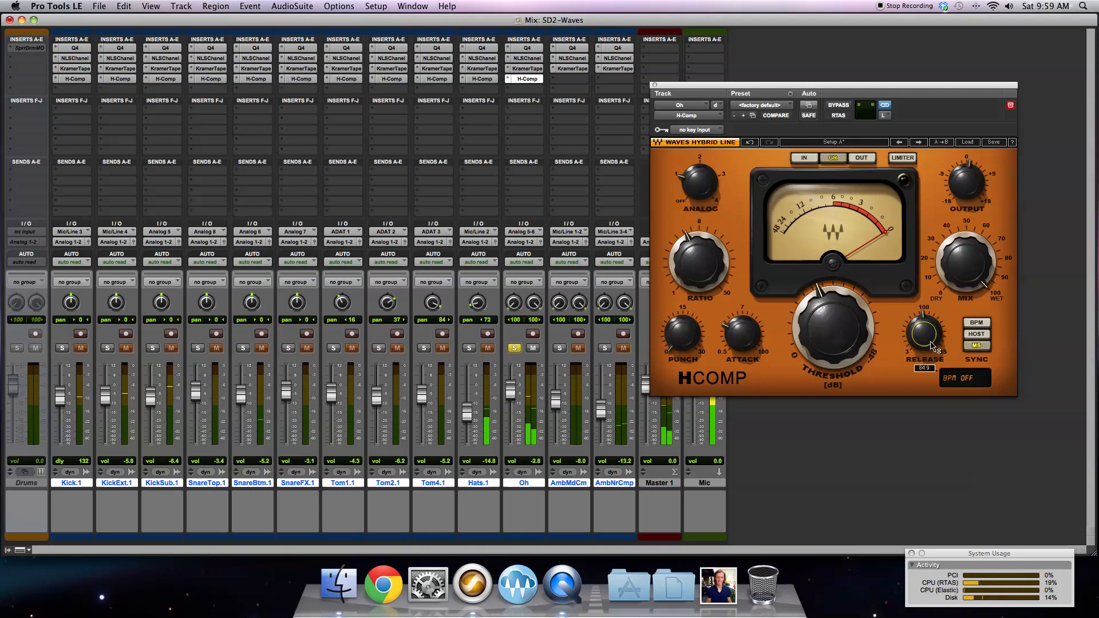
drag(825, 314, 825, 314)
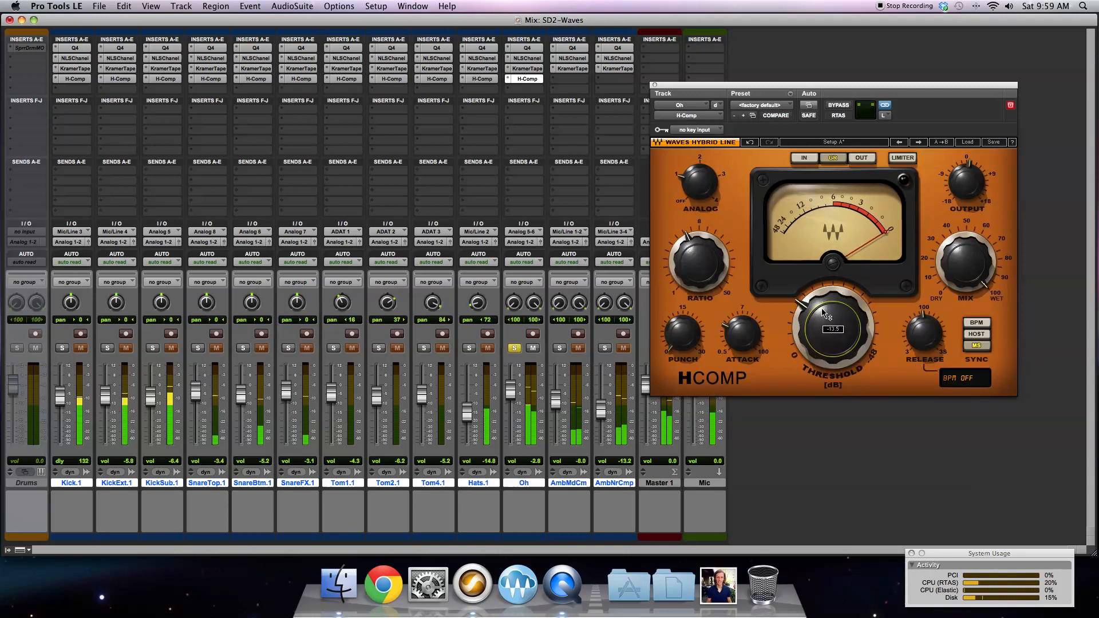
drag(693, 258, 691, 256)
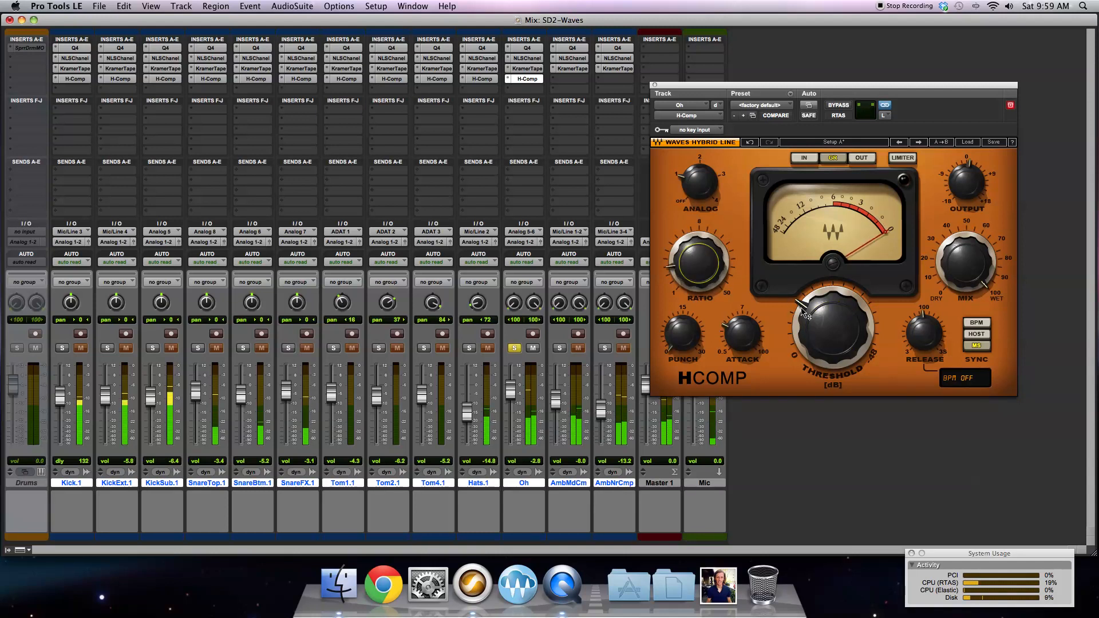
Step: Fine-tune the attack and threshold of the H-Comp on Oh and set its Analog mode to 2
click(747, 340)
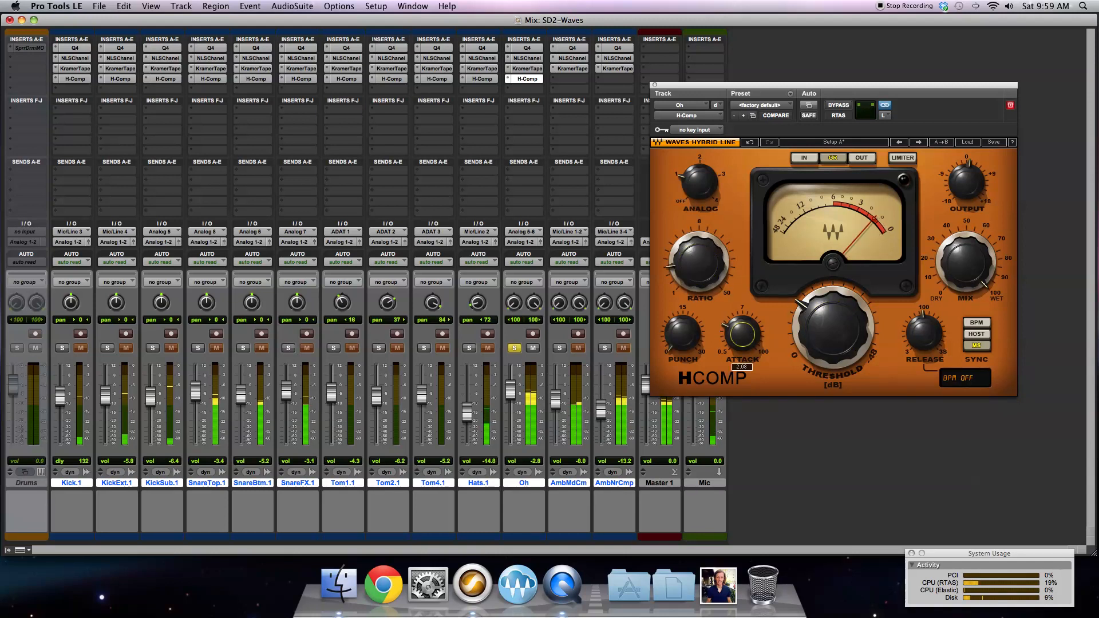
click(841, 346)
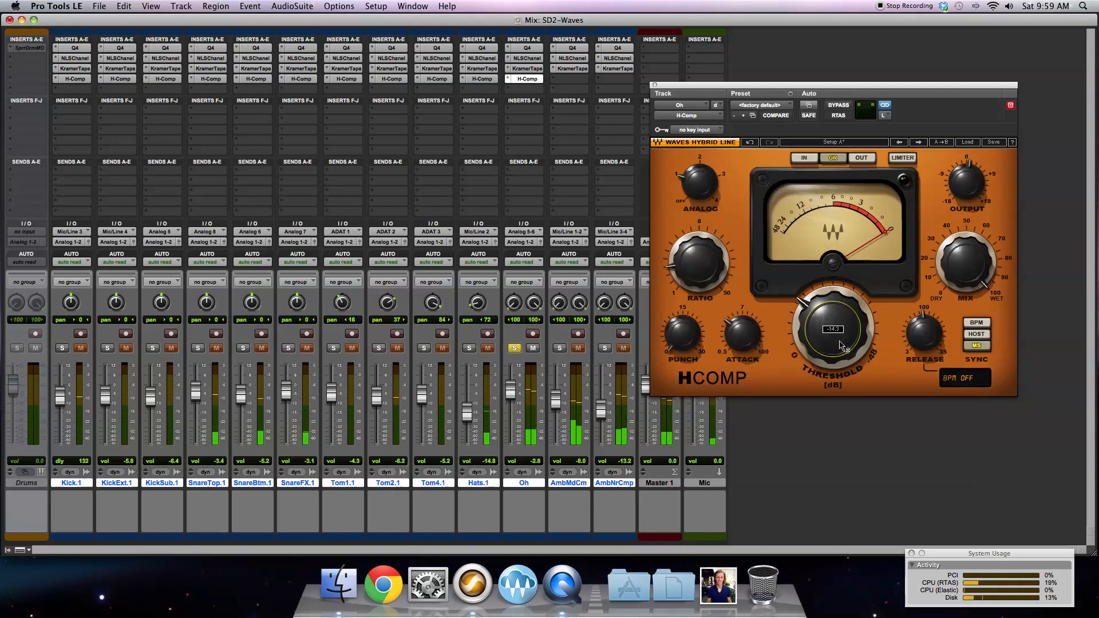
click(699, 182)
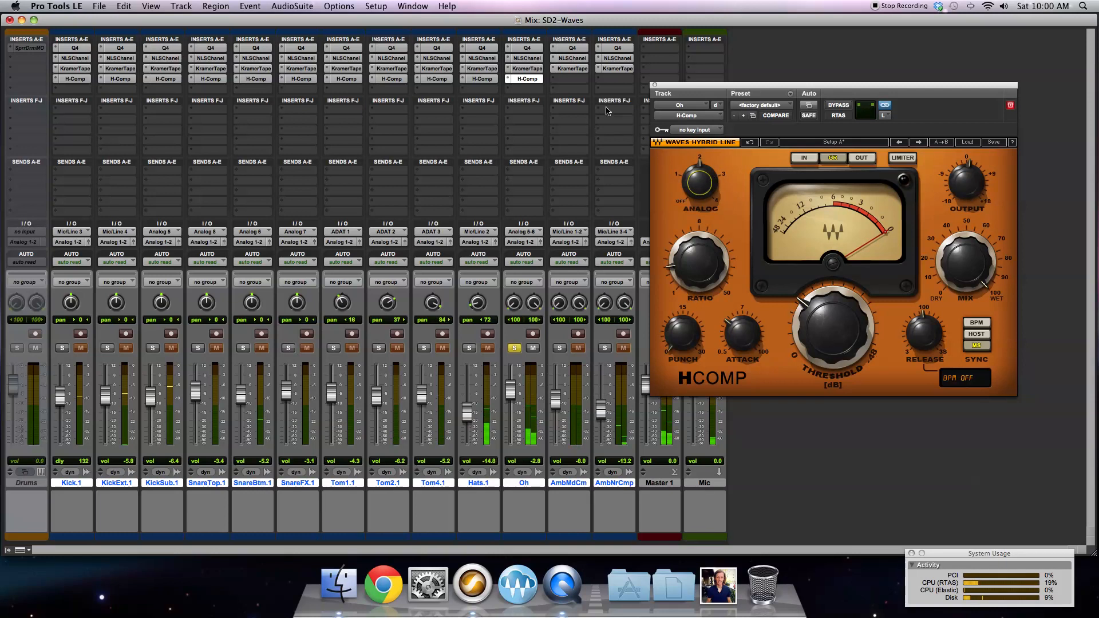
Step: Switch the solo from Oh to AmbMdCm, copy the H-Comp insert across and open the copied plug-in
click(559, 348)
click(514, 348)
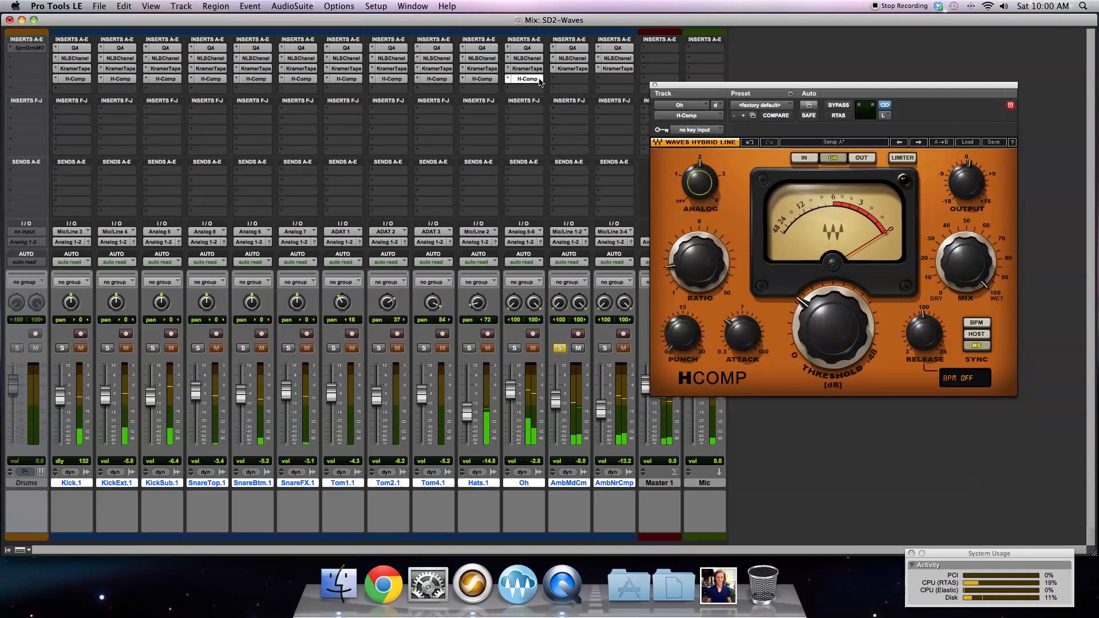
drag(540, 82, 580, 81)
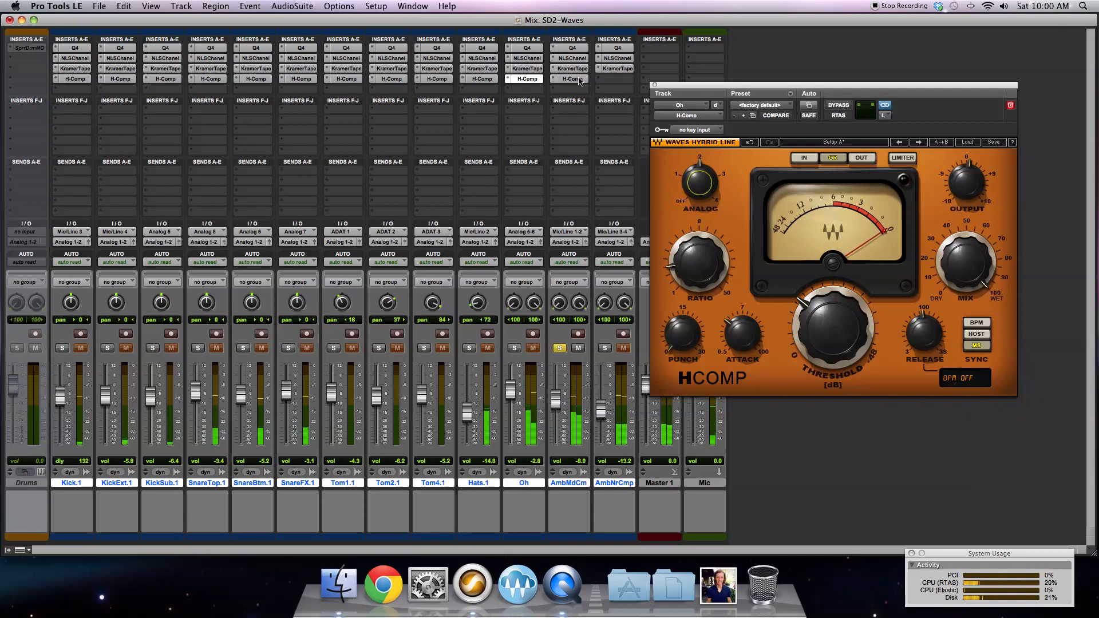
click(580, 80)
Step: Lower the threshold, raise the ratio and adjust the release and attack of the AmbMdCm H-Comp
drag(828, 335, 828, 309)
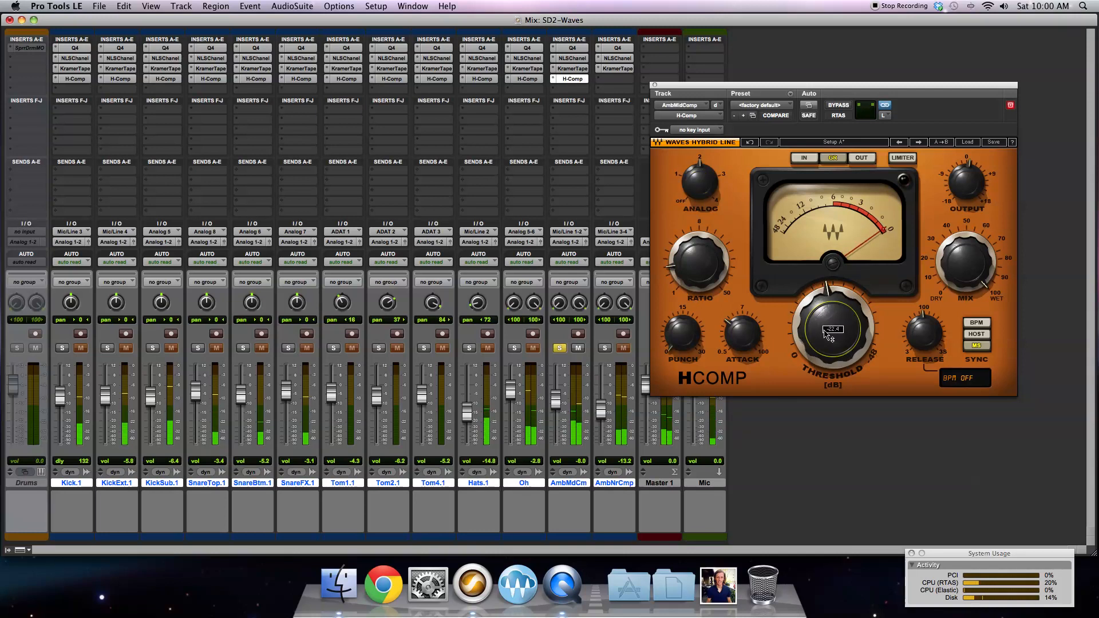
drag(692, 284, 692, 275)
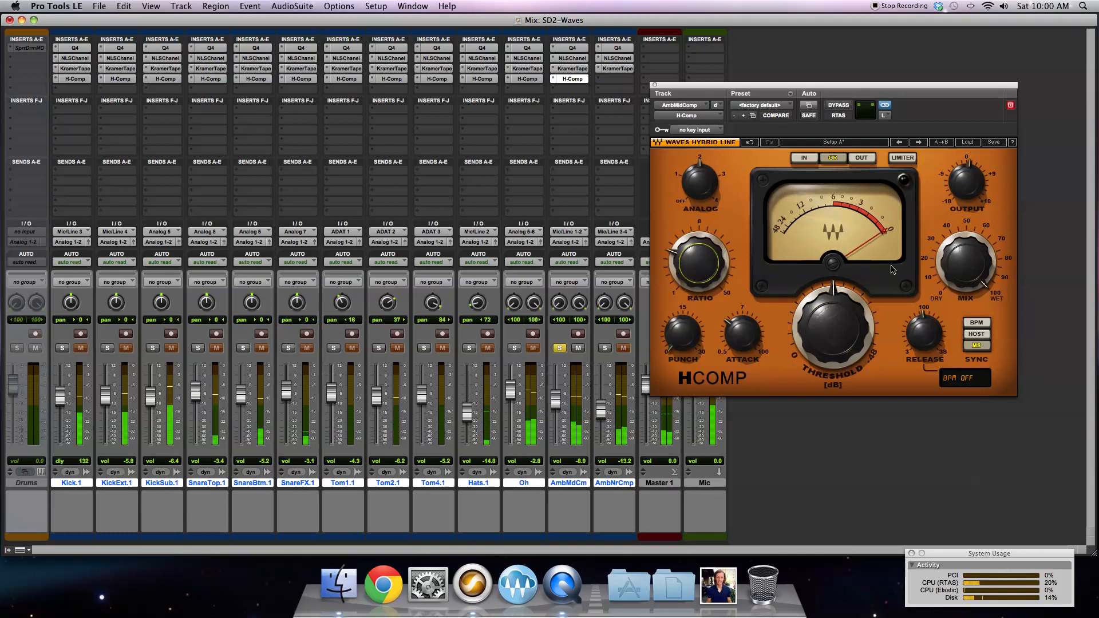
click(923, 334)
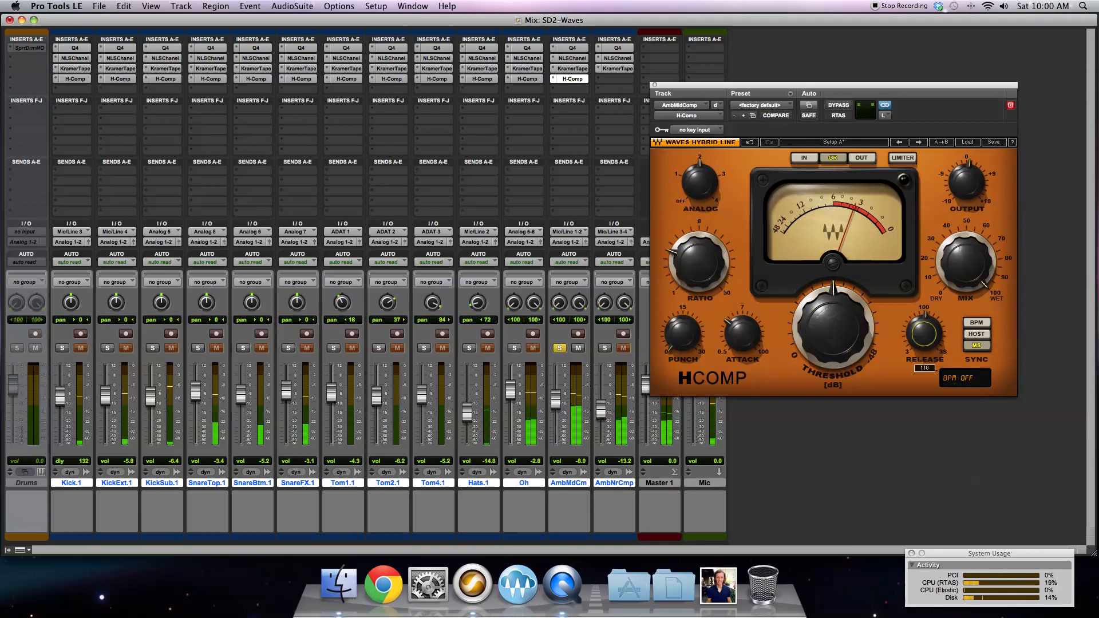
click(737, 335)
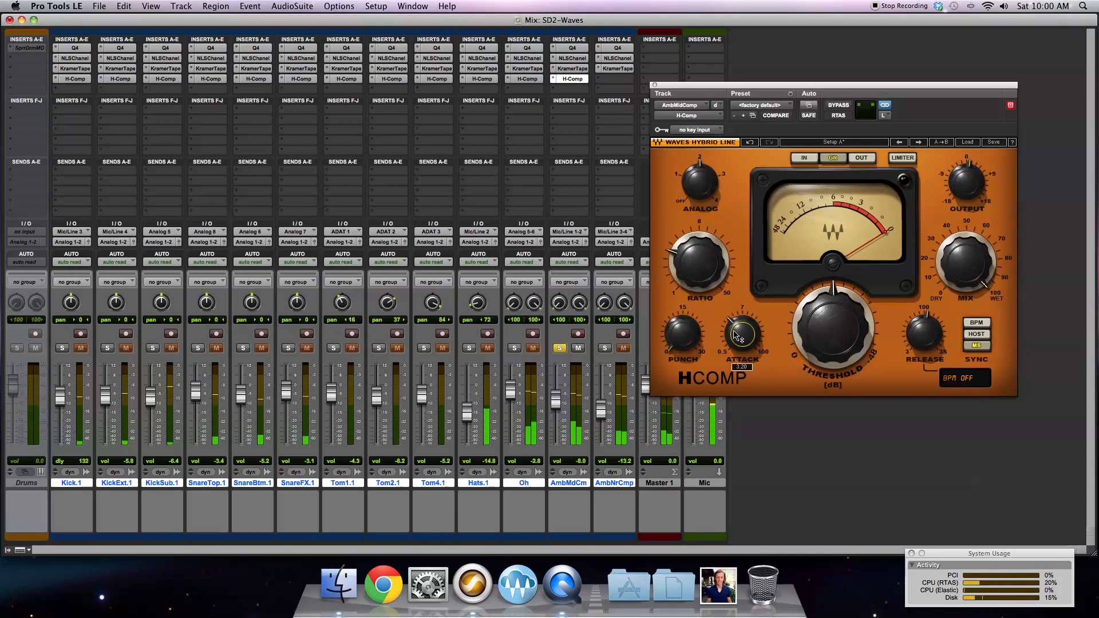
click(828, 329)
drag(700, 262, 700, 243)
mouse_move(830, 328)
mouse_down()
mouse_move(829, 353)
mouse_move(828, 316)
mouse_move(828, 328)
mouse_up()
click(699, 262)
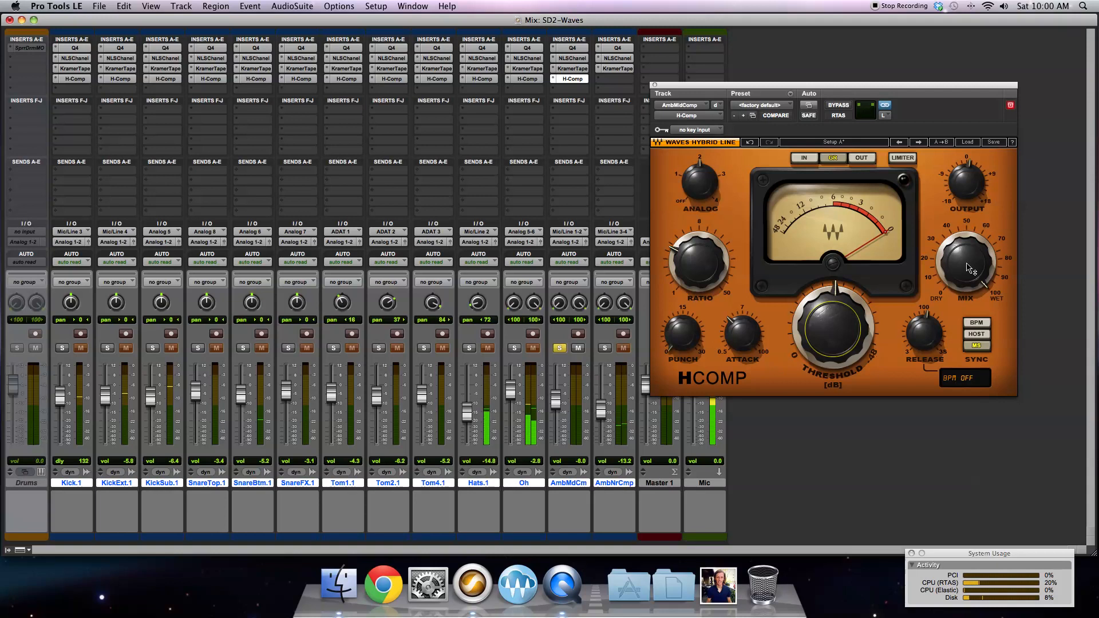
Step: Sync the AmbMdCm H-Comp release to Host, fine-tune the attack and lower the mix to a partly dry blend
click(977, 334)
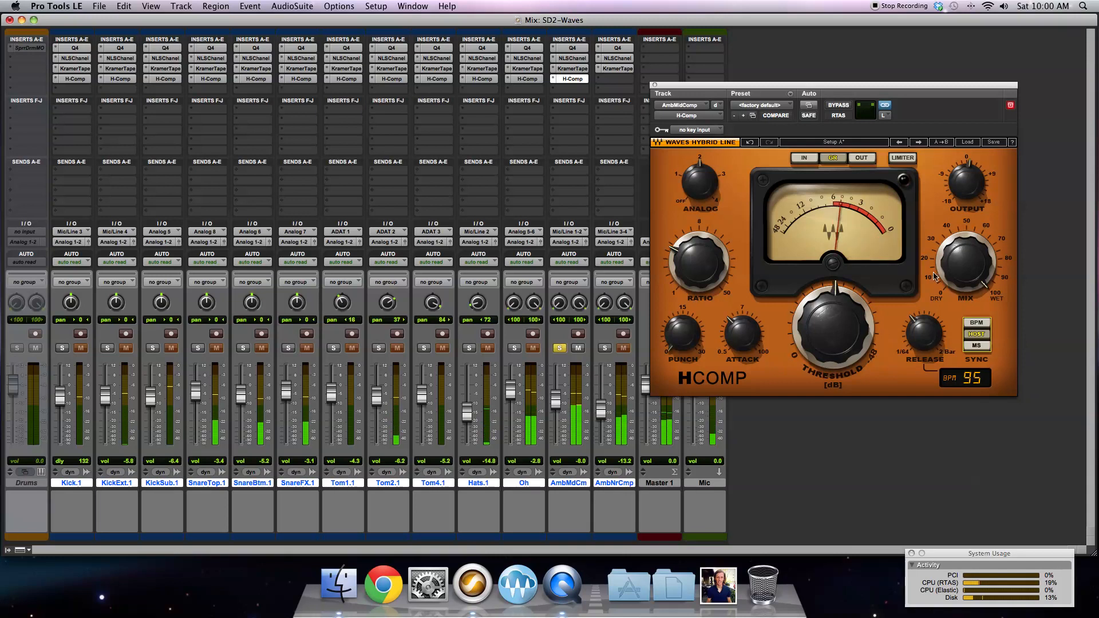
mouse_move(745, 343)
mouse_down()
mouse_move(745, 327)
mouse_move(746, 340)
mouse_up()
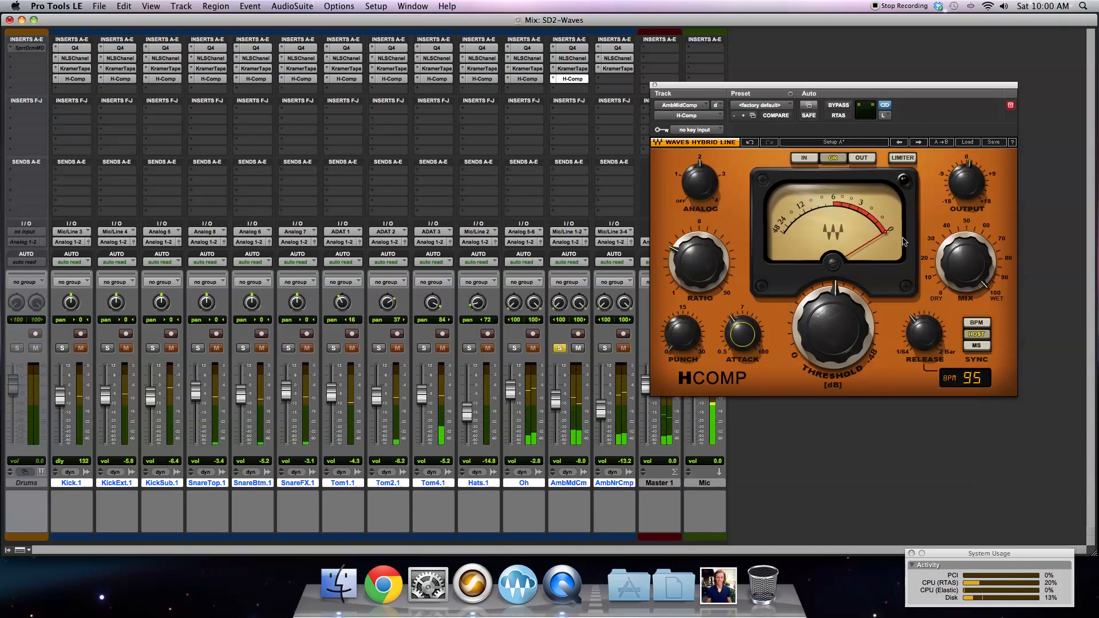
drag(951, 258, 951, 312)
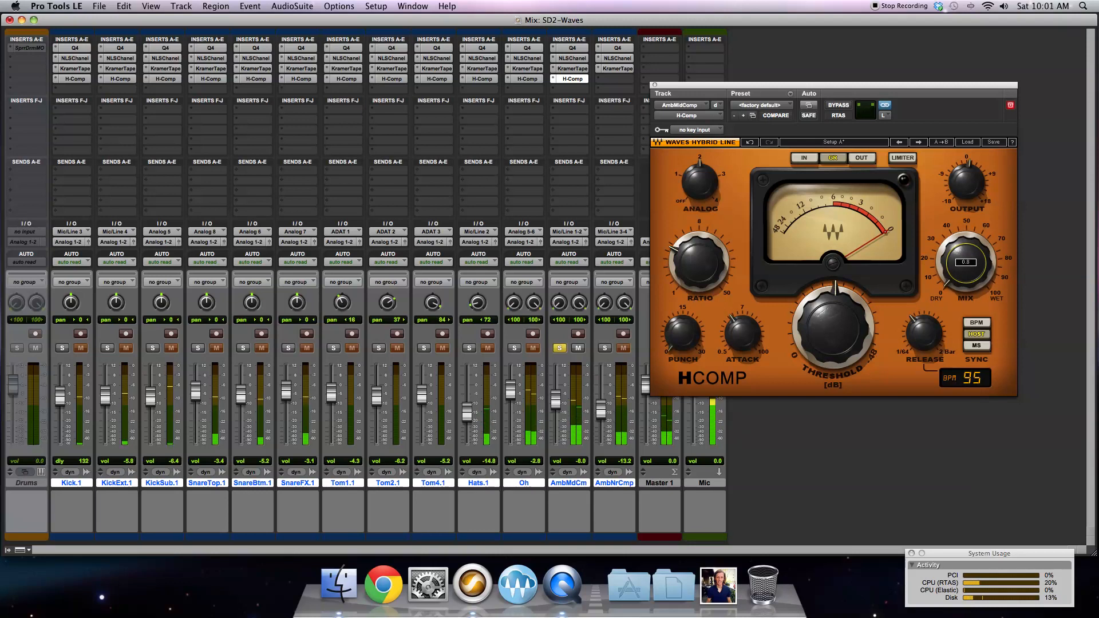
drag(966, 311, 965, 287)
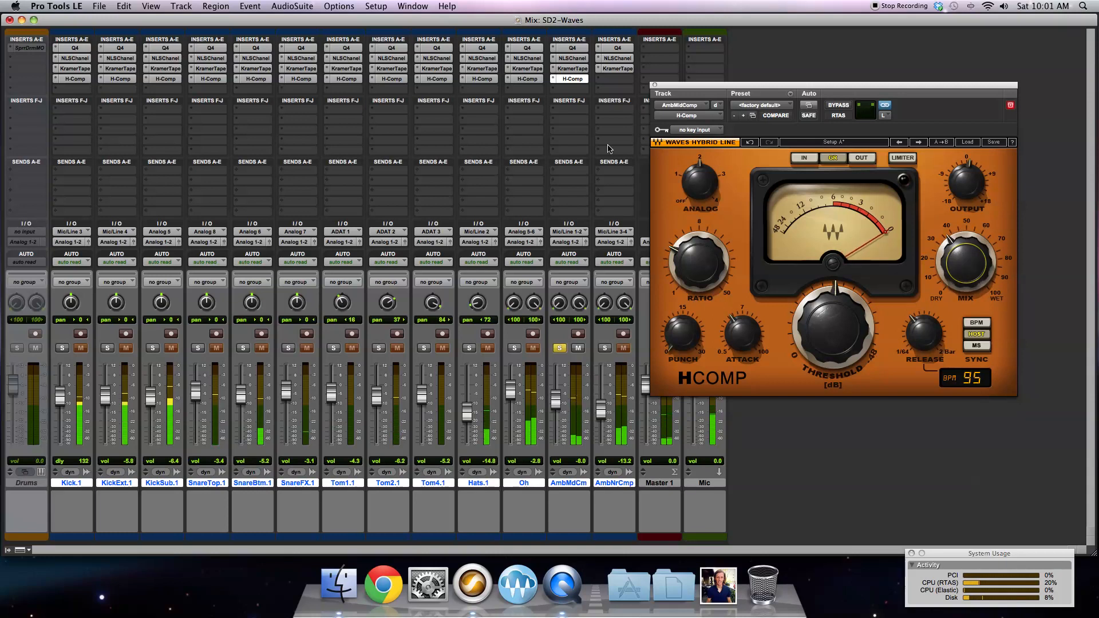
Step: Switch the solo from AmbMdCm to AmbNrCmp, copy the H-Comp insert to AmbNrCmp and open it
click(605, 348)
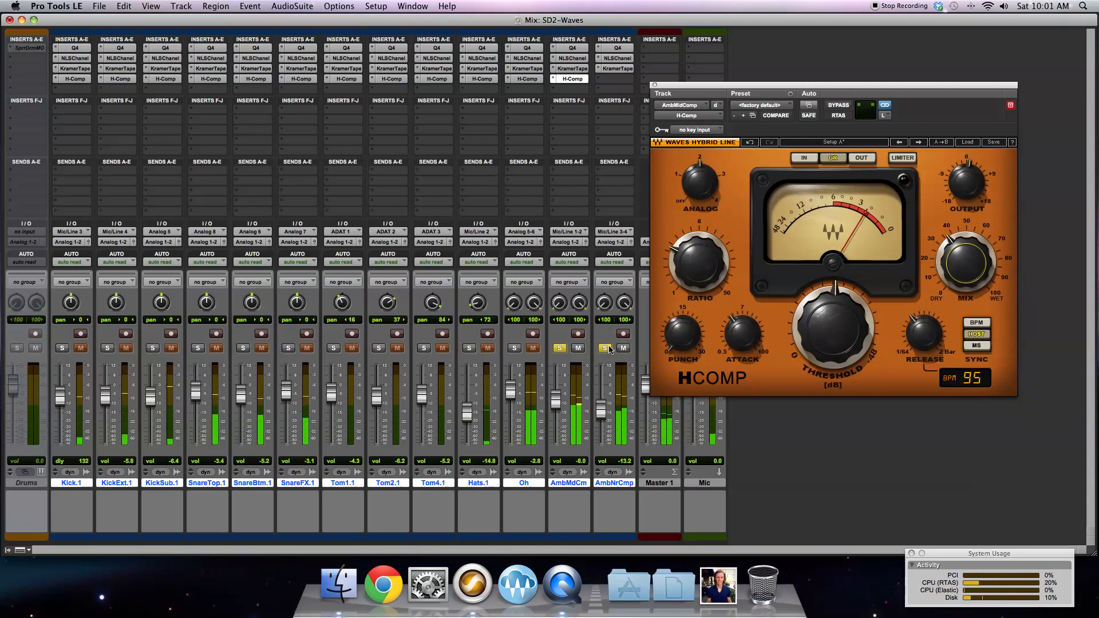
click(560, 348)
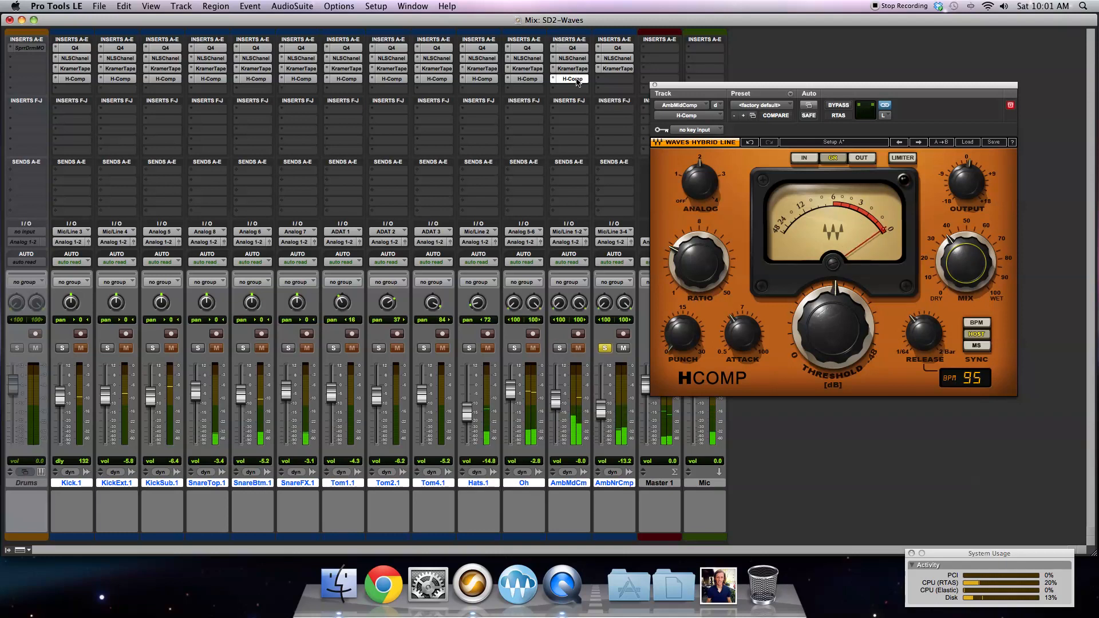
click(617, 79)
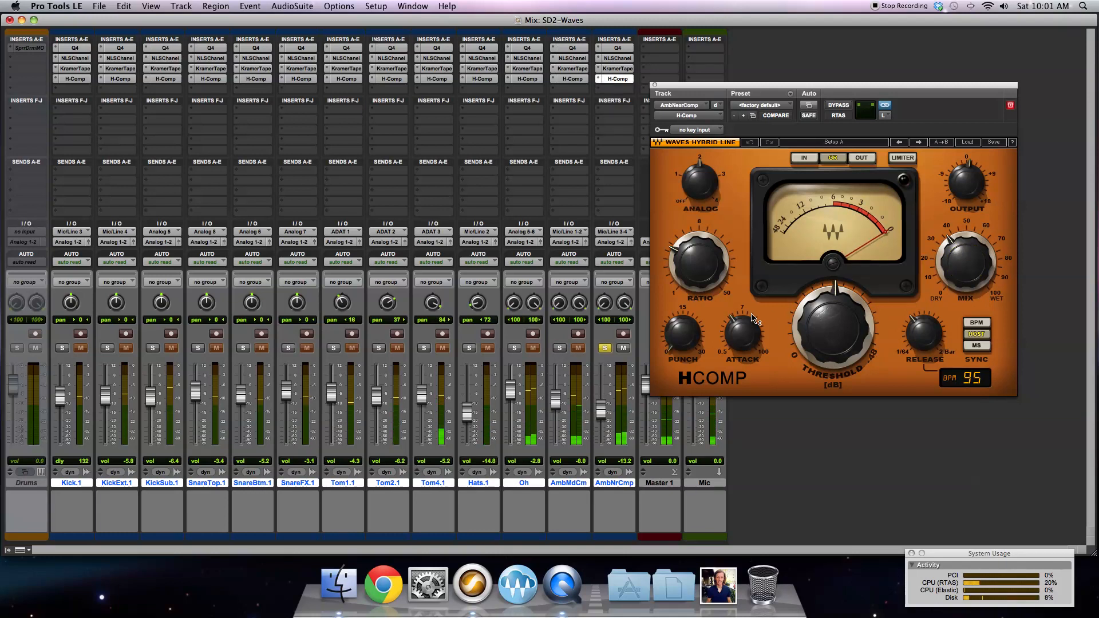
Step: Set the AmbNrCmp H-Comp to Analog mode 1, raise its mix to about 46 and turn off the track's solo
drag(682, 183, 678, 186)
mouse_move(704, 273)
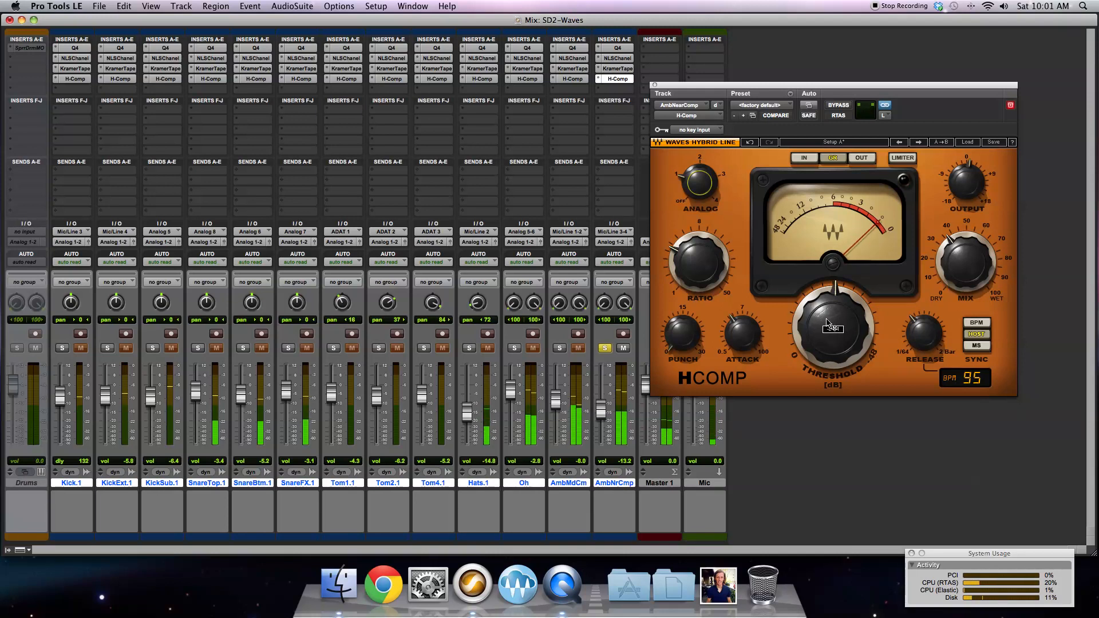
mouse_move(965, 263)
mouse_down()
mouse_move(966, 223)
mouse_move(965, 266)
mouse_move(965, 247)
mouse_up()
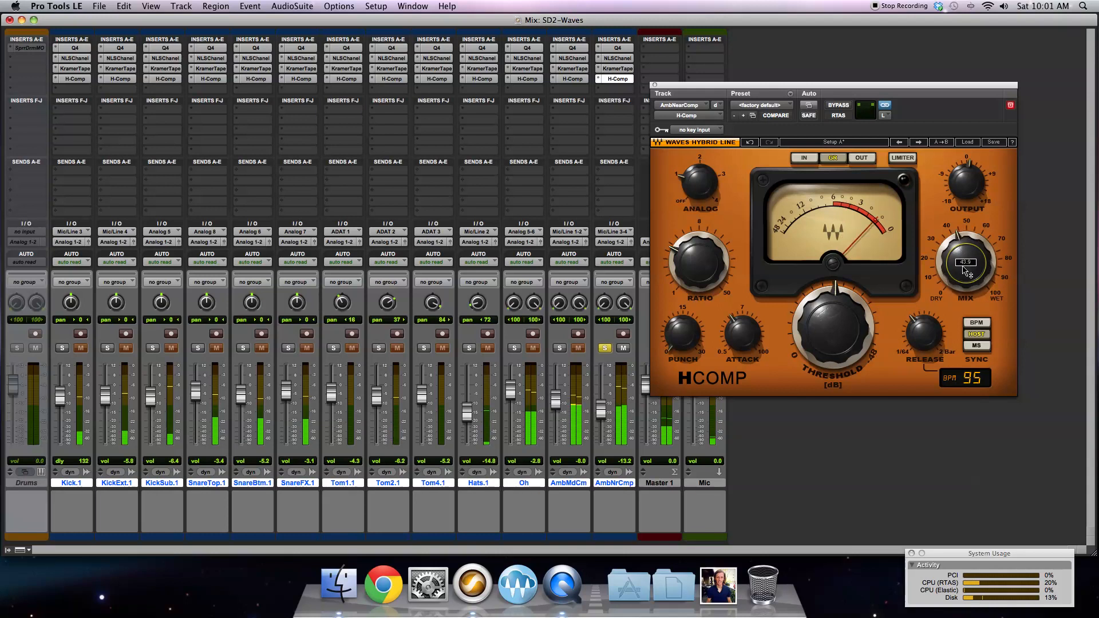
click(605, 349)
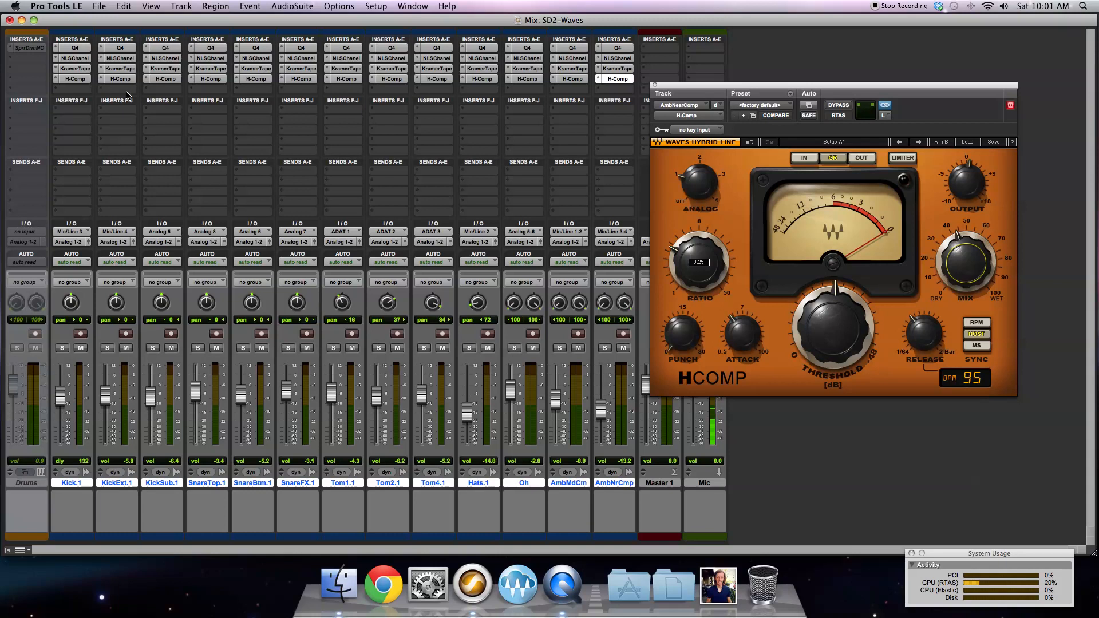
Step: Bypass and re-enable the H-Comp inserts on all drum tracks twice to compare the sound with and without compression
right_click(82, 82)
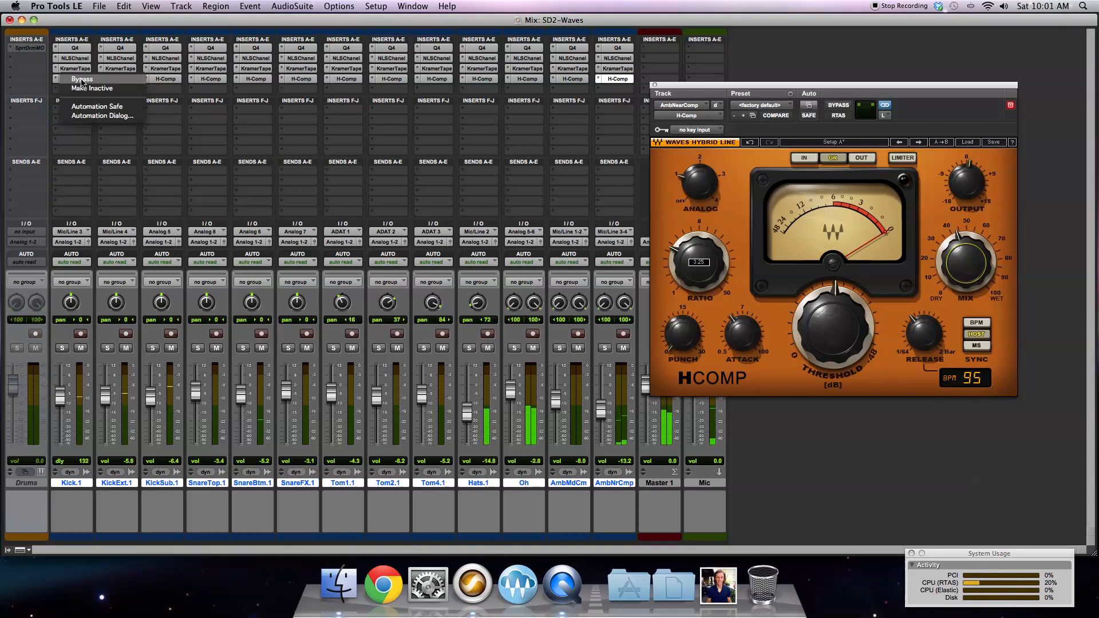
alt+click(82, 79)
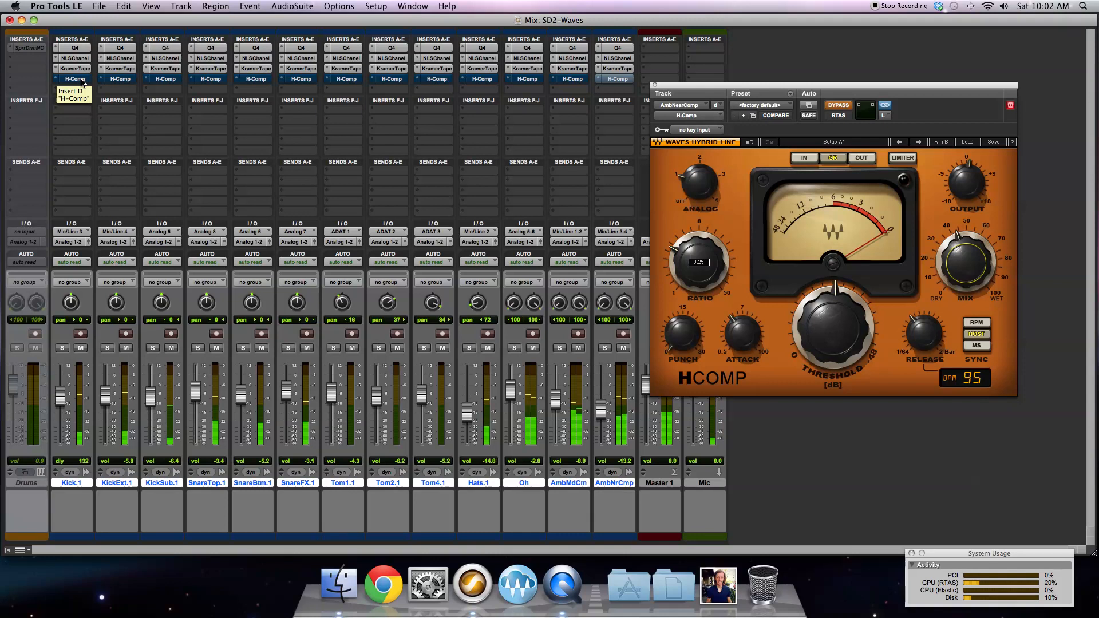
right_click(82, 81)
alt+click(82, 81)
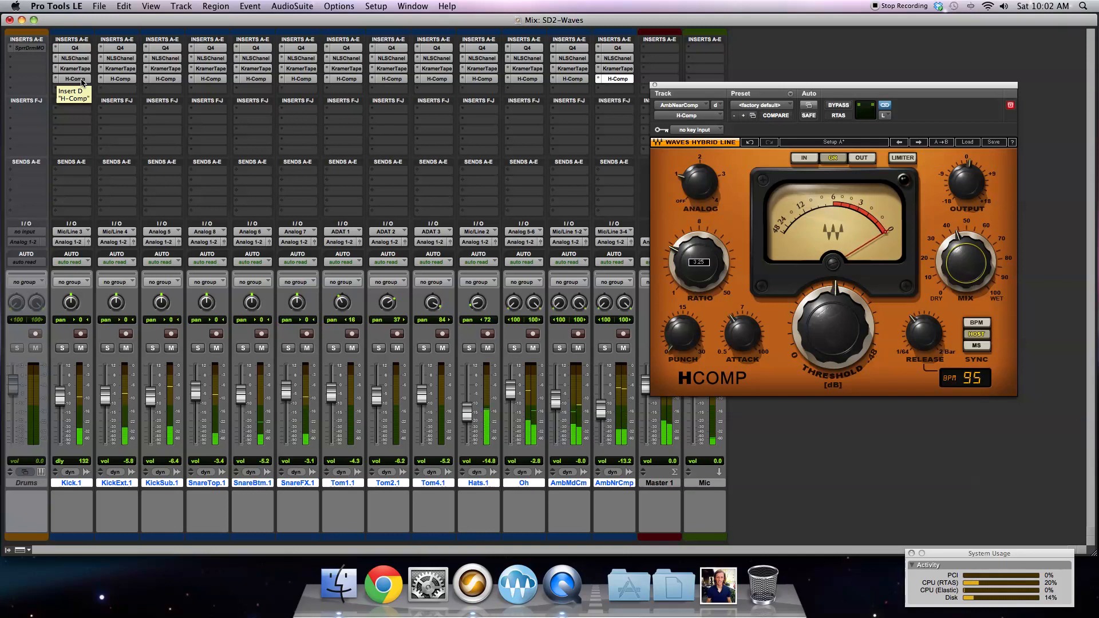
right_click(82, 82)
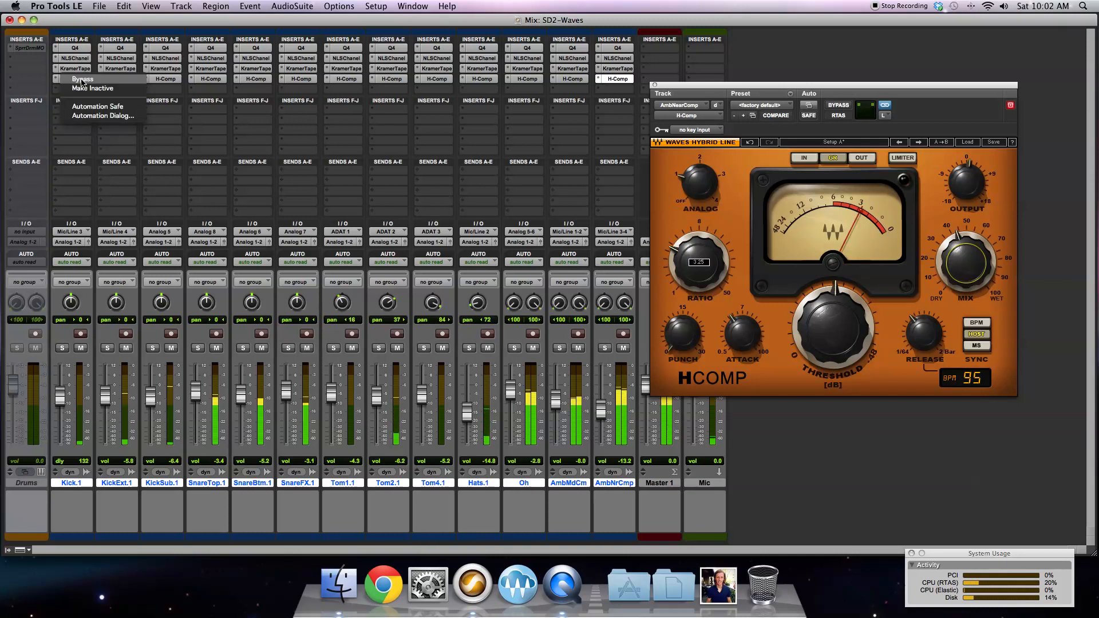
alt+click(82, 80)
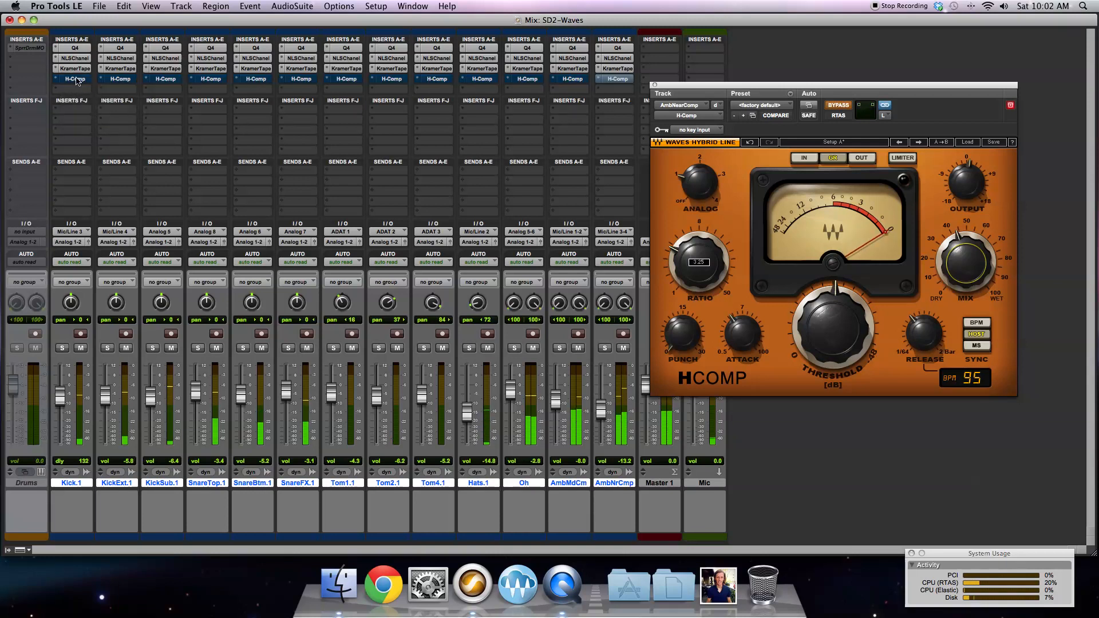
right_click(76, 81)
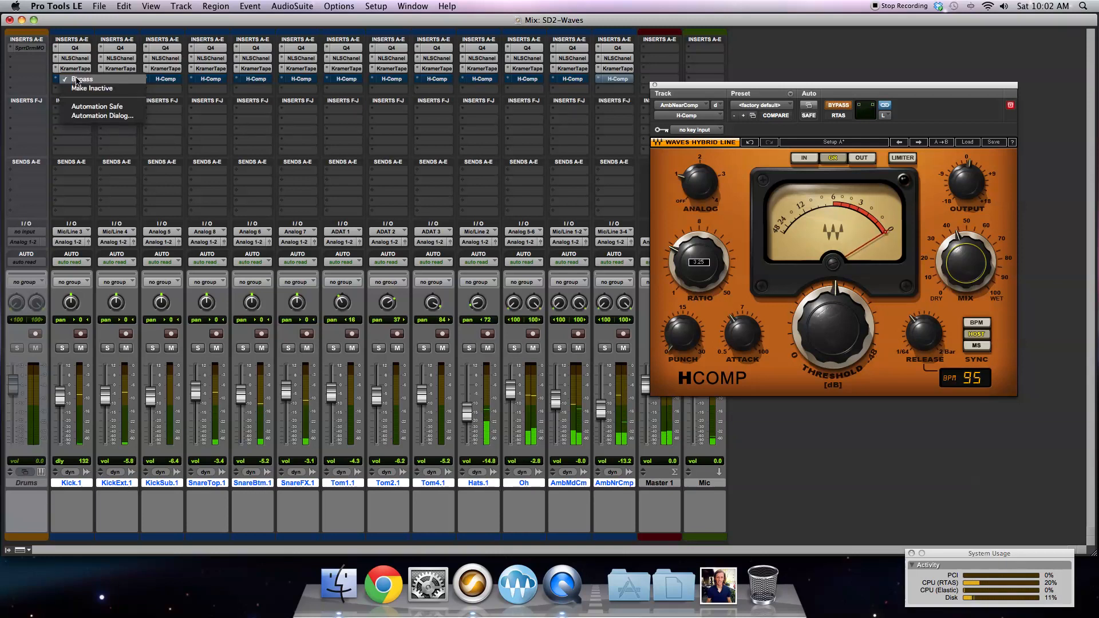
alt+click(76, 80)
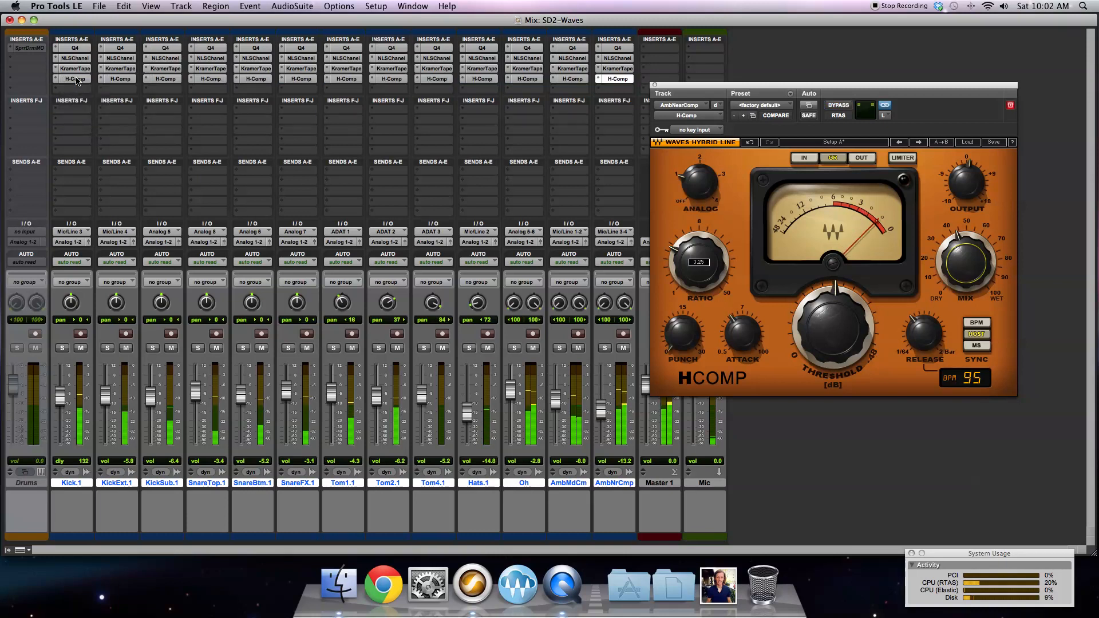
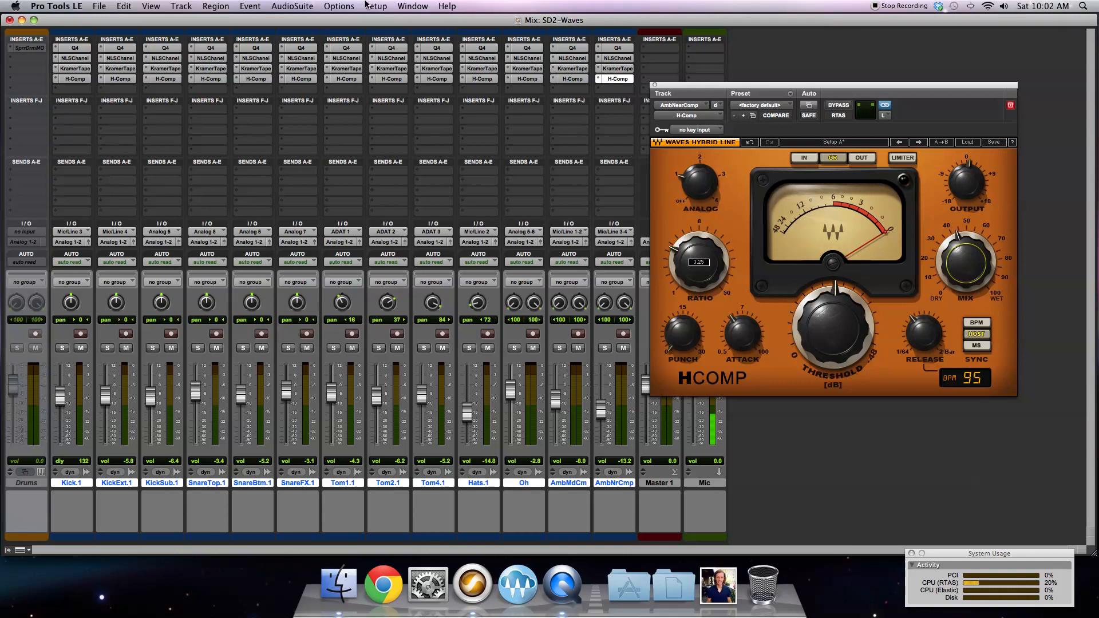
Step: Switch to the Edit window, select about one bar over the closing drum fill from bar 18 and start playback
click(412, 6)
click(425, 83)
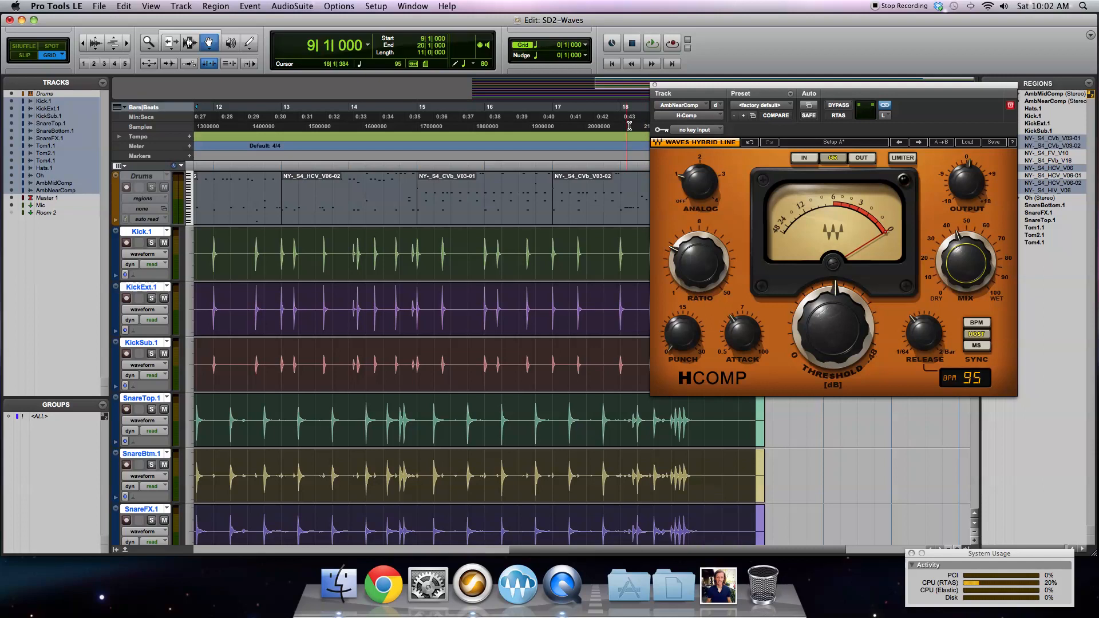
drag(640, 110, 703, 112)
key(space)
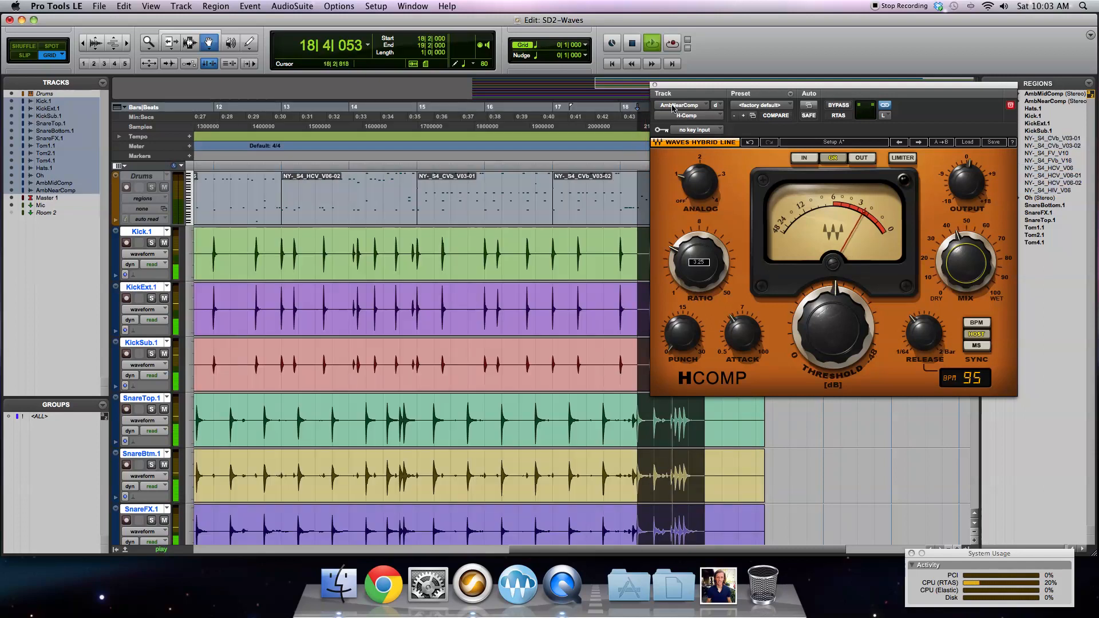
Step: Close the H-Comp plug-in window and bring back the Mix window
click(655, 85)
click(378, 6)
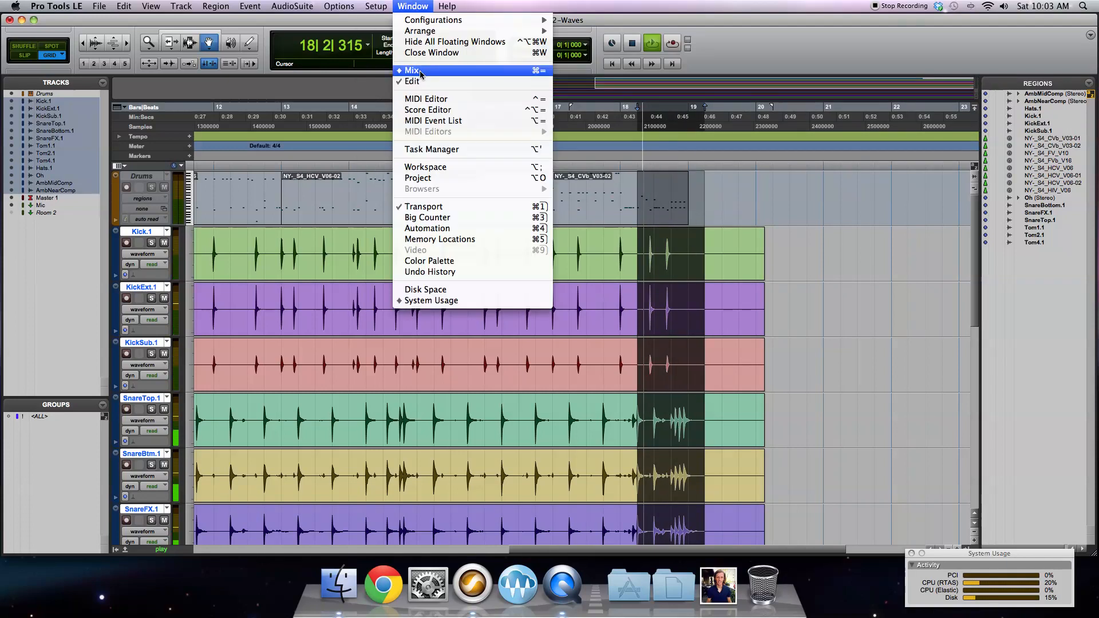
click(417, 70)
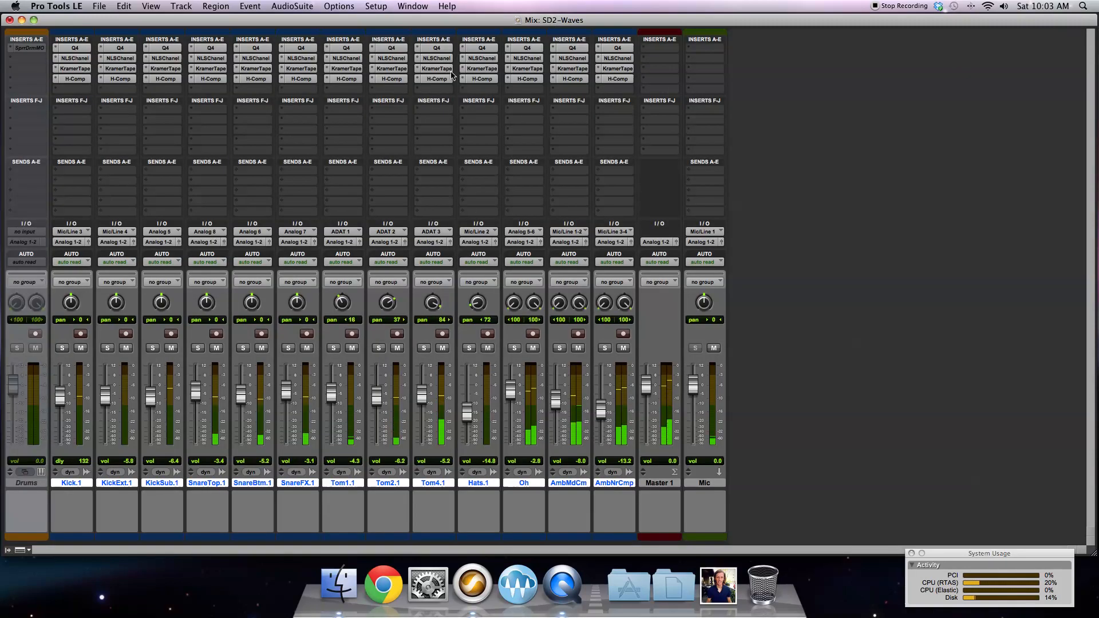
Step: Raise the H-Comp compression on the three toms by lowering the threshold, Tom1.1 to about -21 and Tom2.1 and Tom4.1 similarly
click(347, 78)
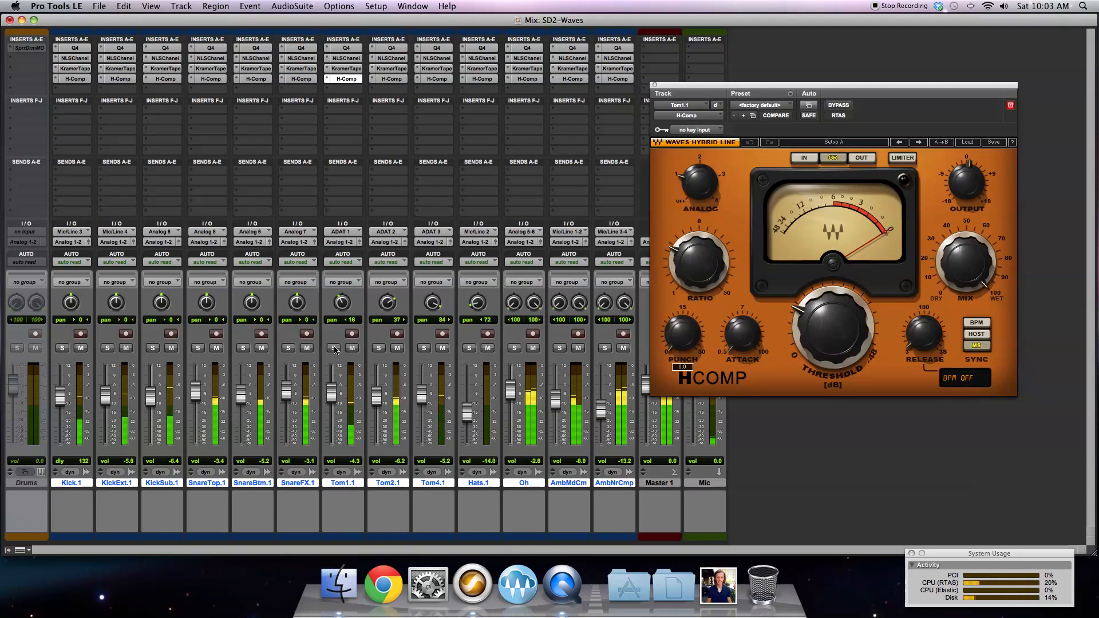
mouse_move(833, 329)
mouse_down()
mouse_move(833, 300)
mouse_move(846, 327)
mouse_up()
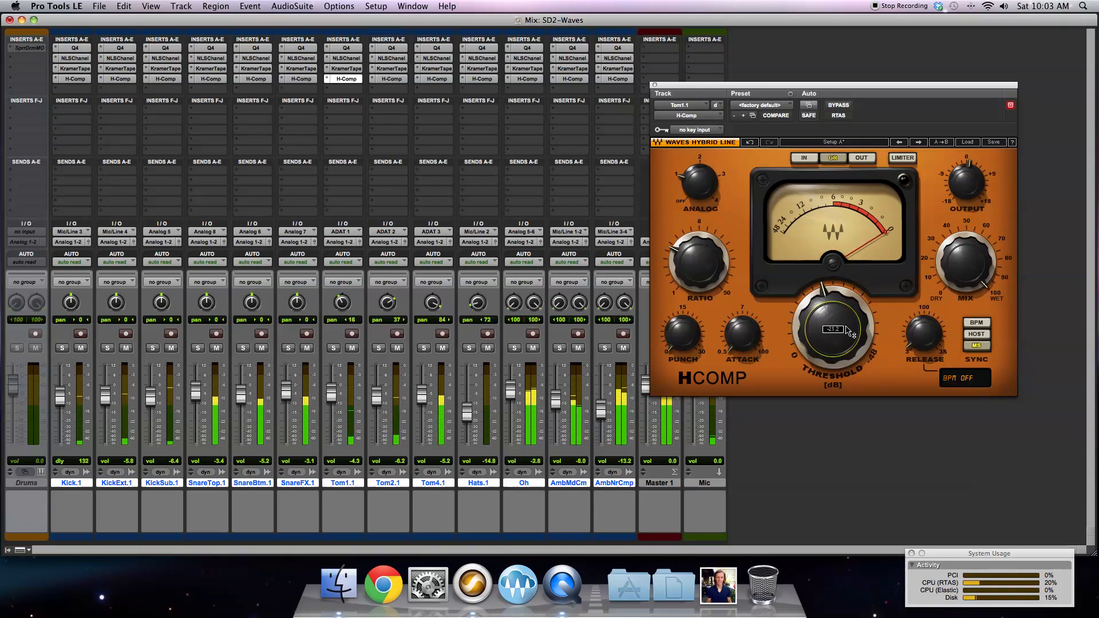
click(392, 78)
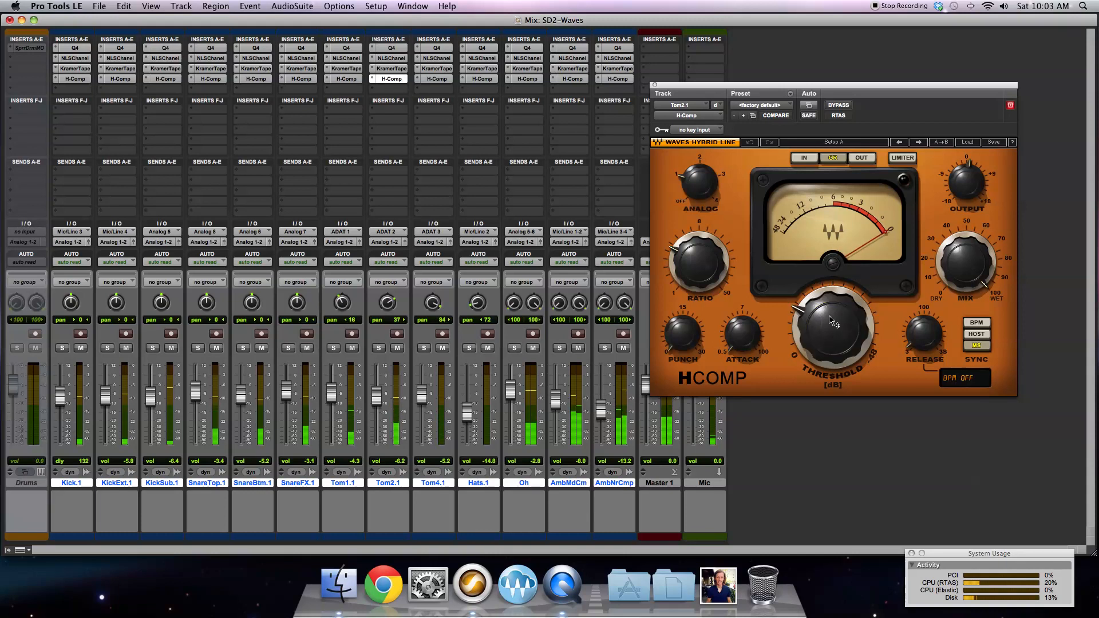
drag(831, 321, 829, 321)
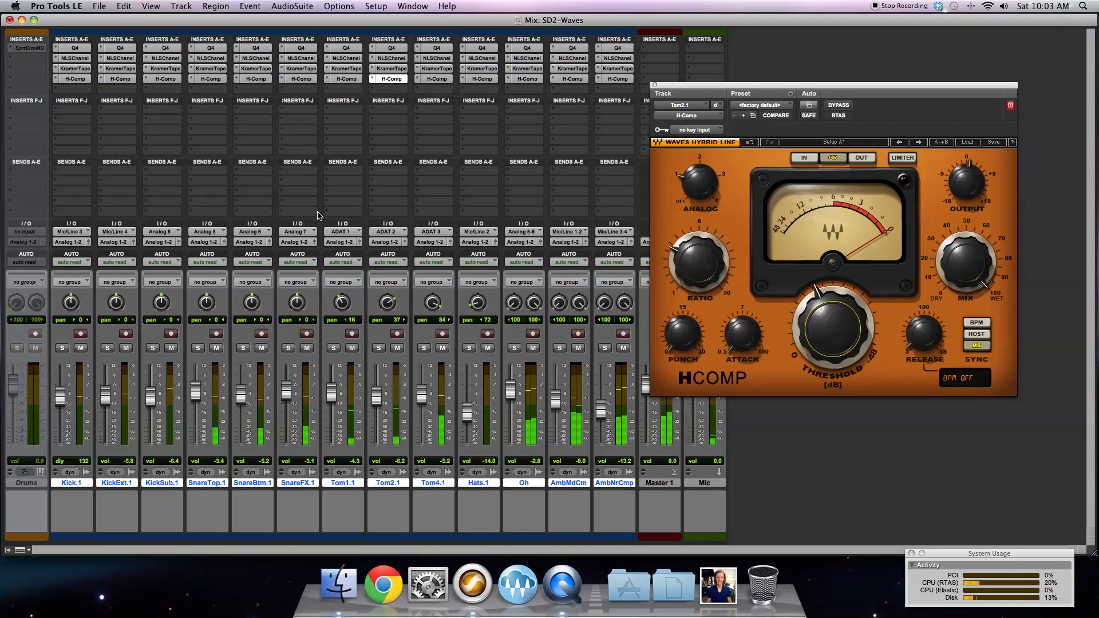
click(436, 78)
drag(831, 321, 828, 332)
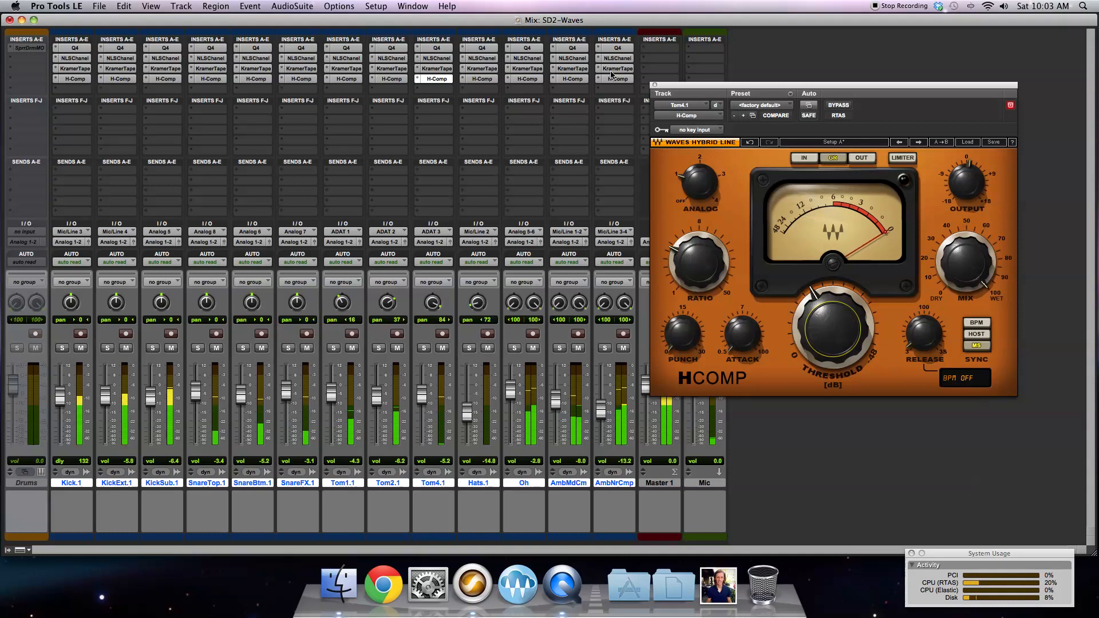
click(654, 85)
Step: Select the drum tracks from bar 9 to bar 19 in the Edit window, start playback and return to the Mix window
click(410, 6)
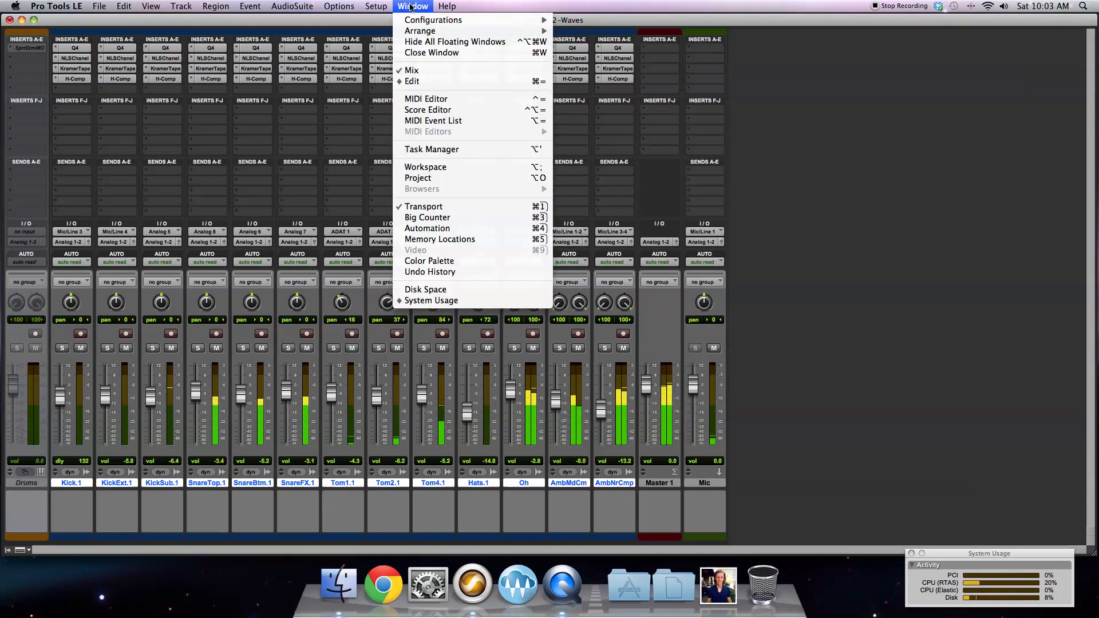
click(434, 80)
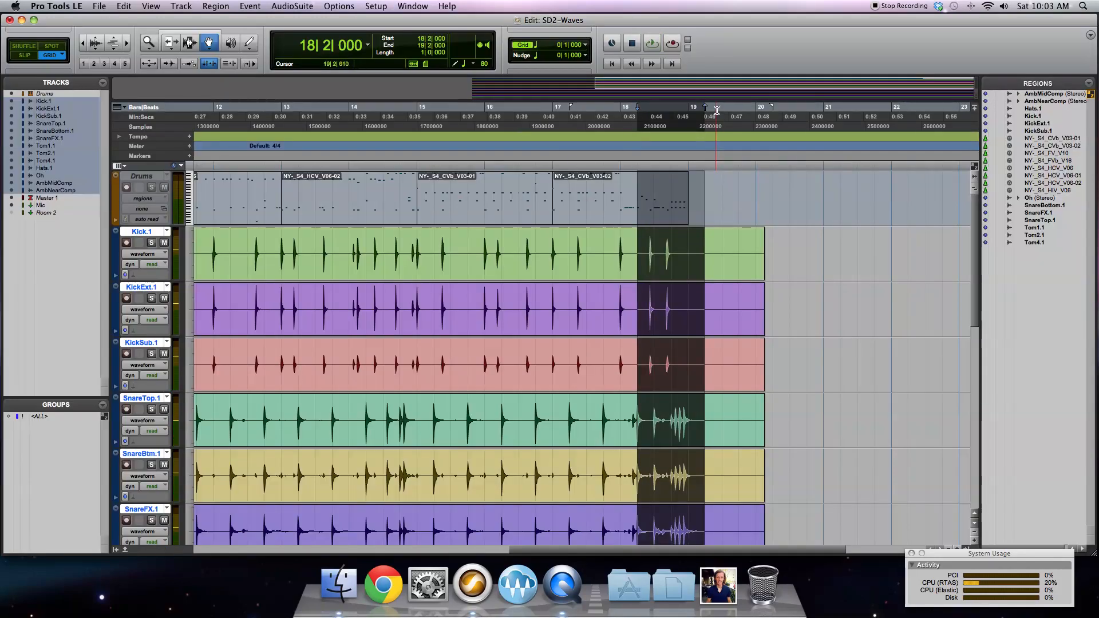
drag(721, 109, 418, 112)
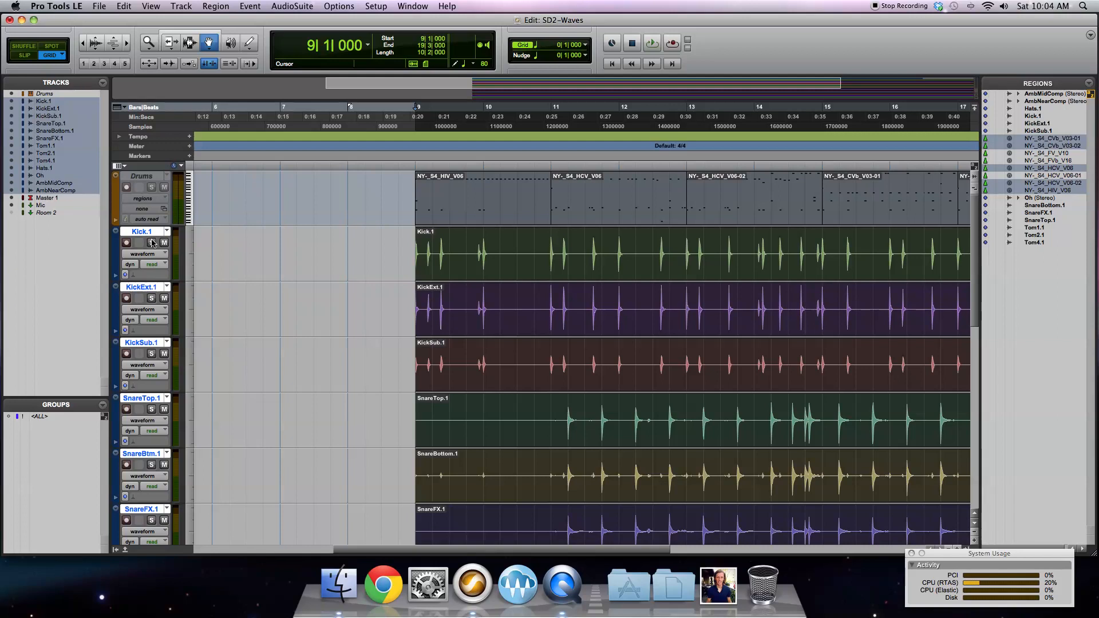
key(space)
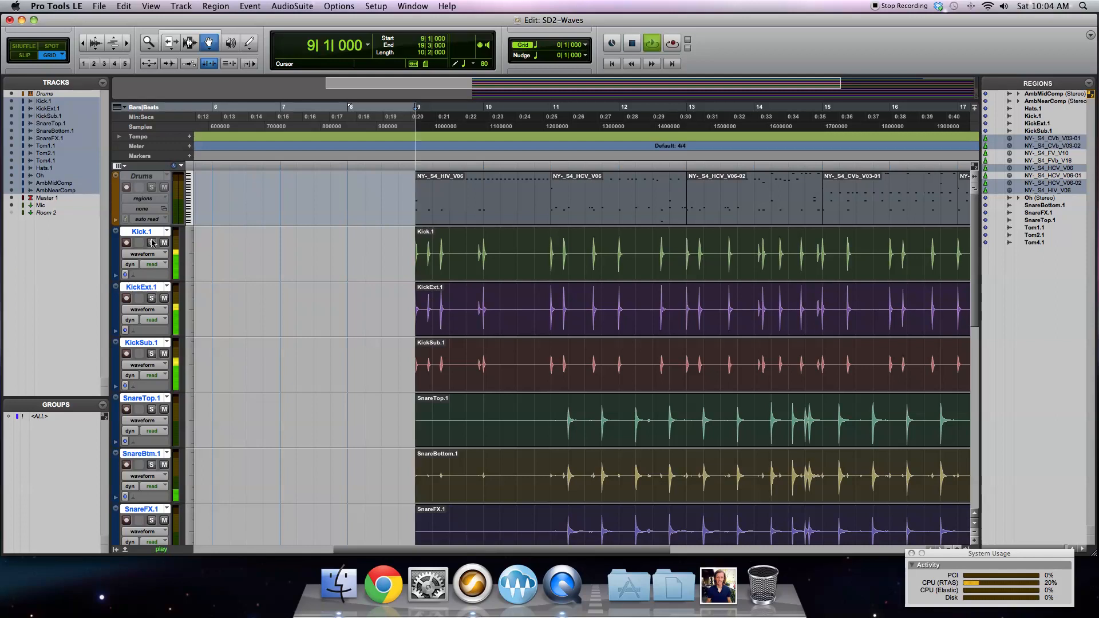
click(412, 5)
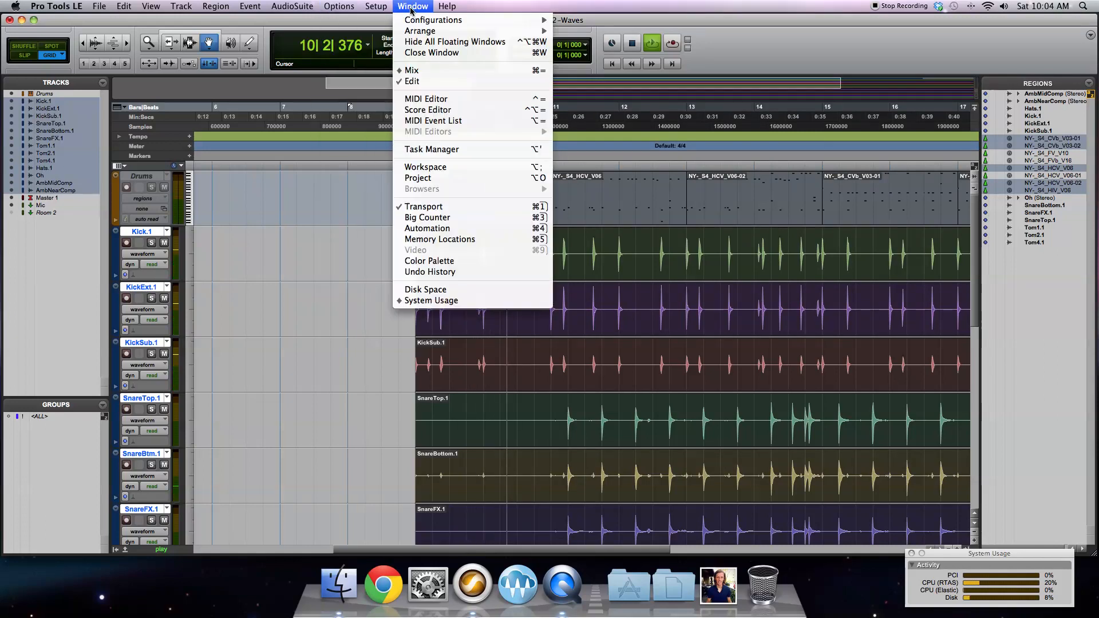
click(412, 70)
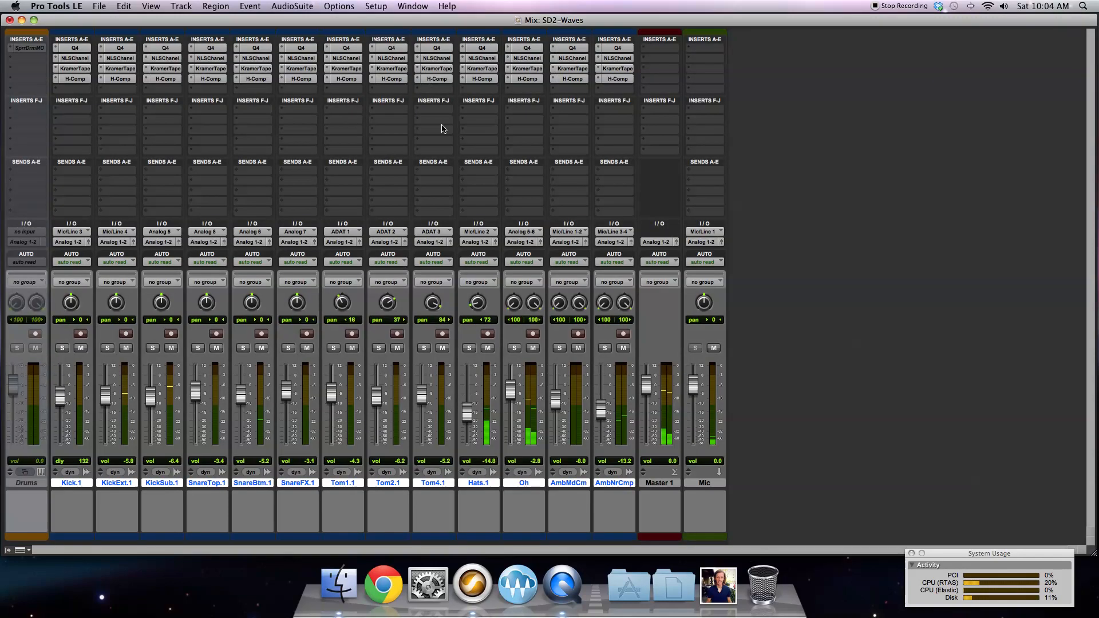
Step: Insert the mono C1 gate below the H-Comp on Kick.1, set its gate threshold to -23.7 and solo the track
click(72, 89)
mouse_move(96, 113)
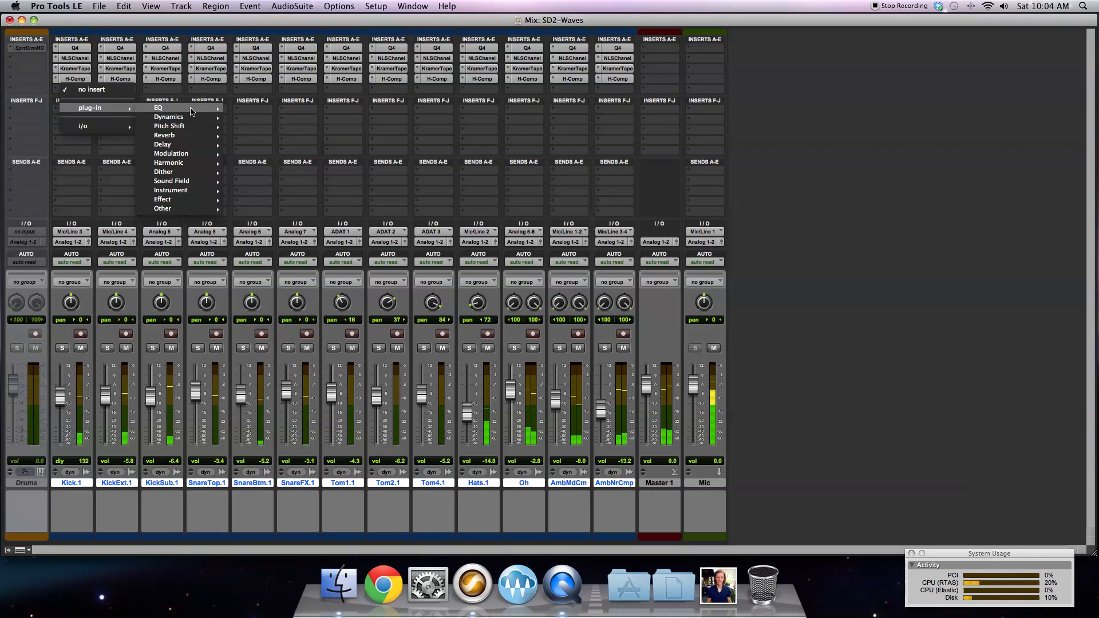
mouse_move(172, 117)
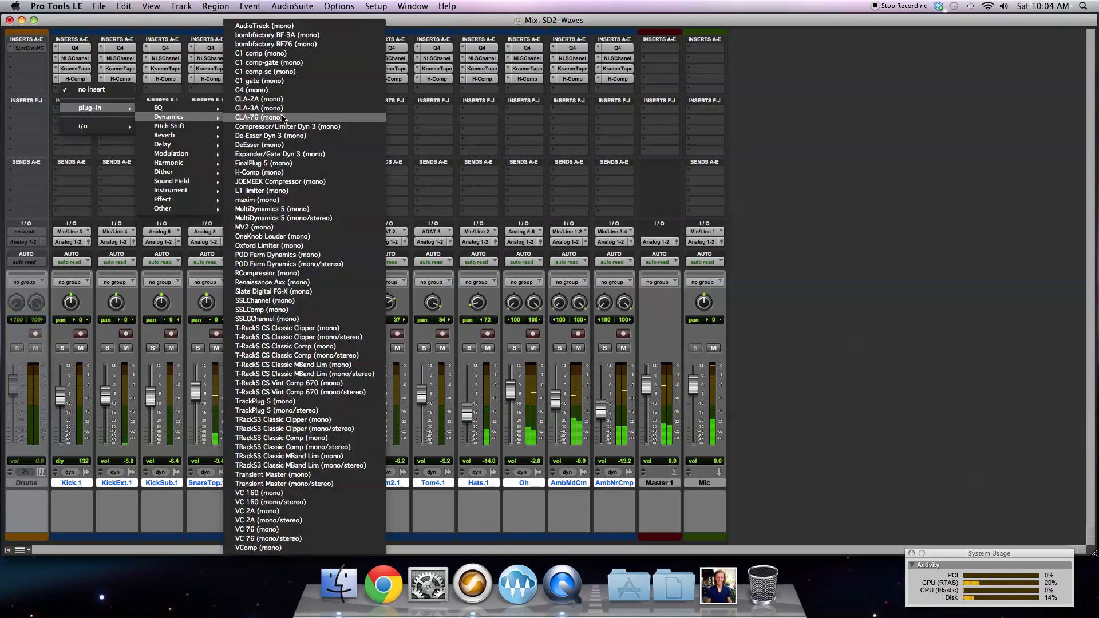
click(273, 81)
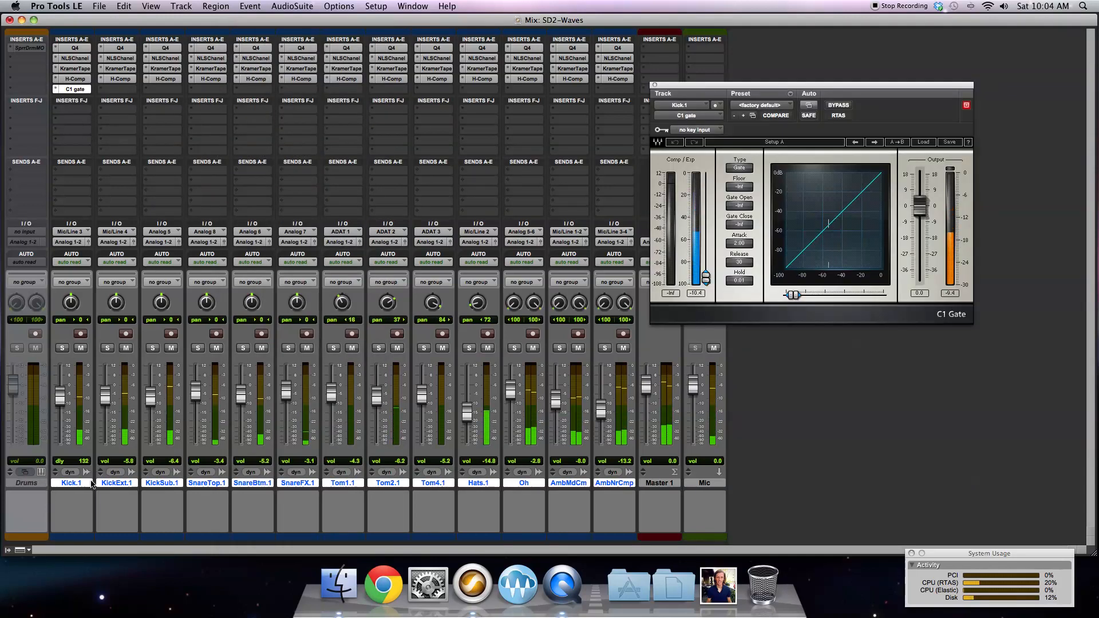
drag(705, 279, 706, 204)
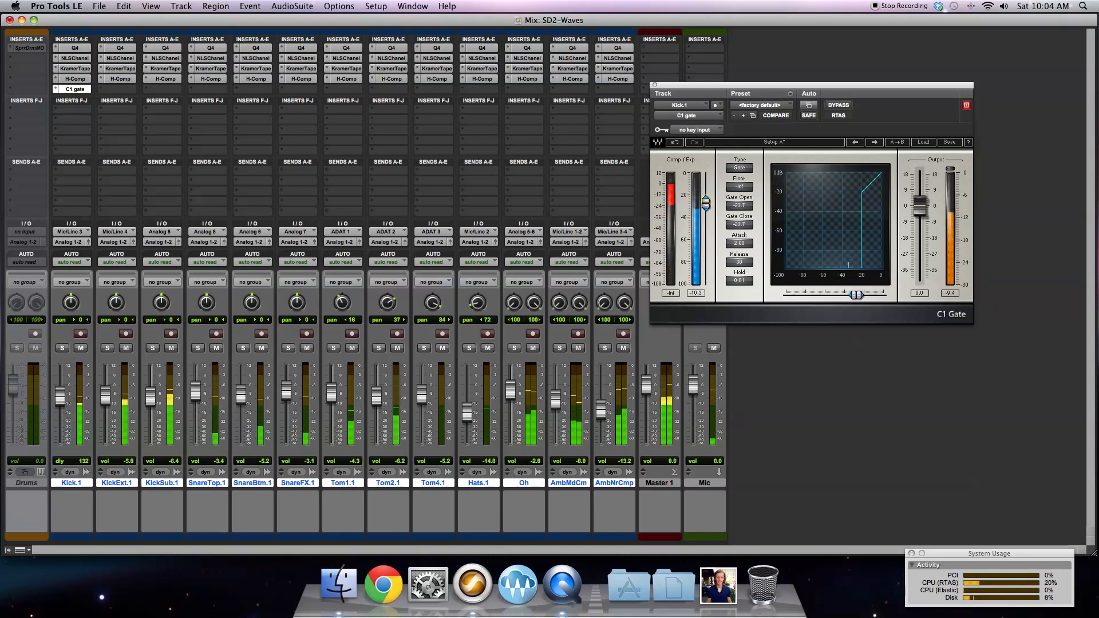
click(63, 349)
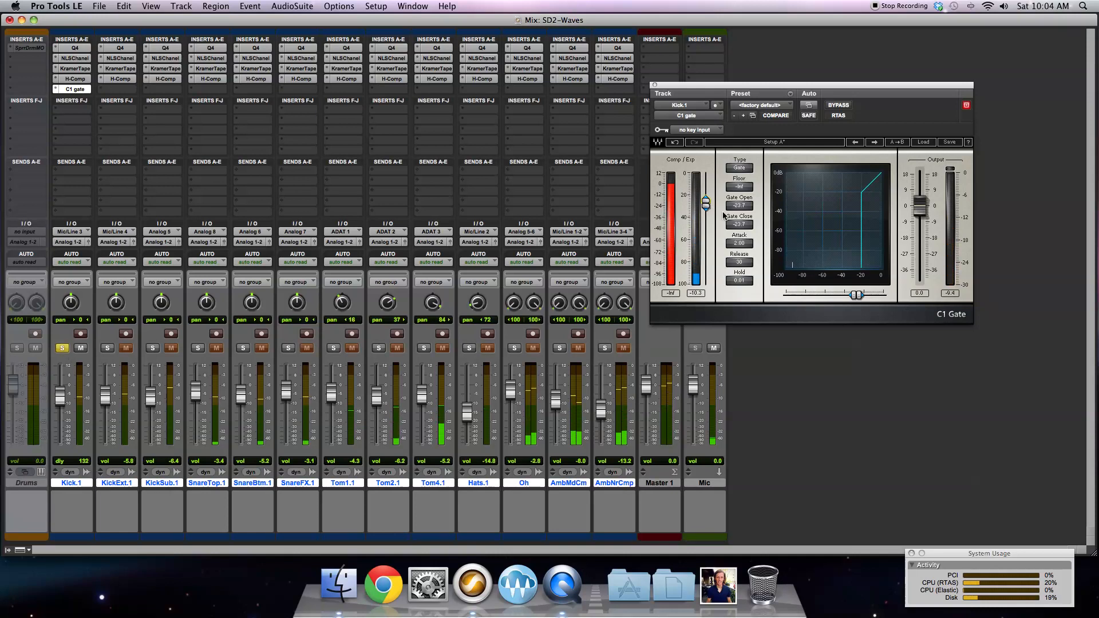
Step: Switch the Kick.1 C1 gate to Expander, with gate open and close at -23.0 and the floor at -22.7
click(738, 168)
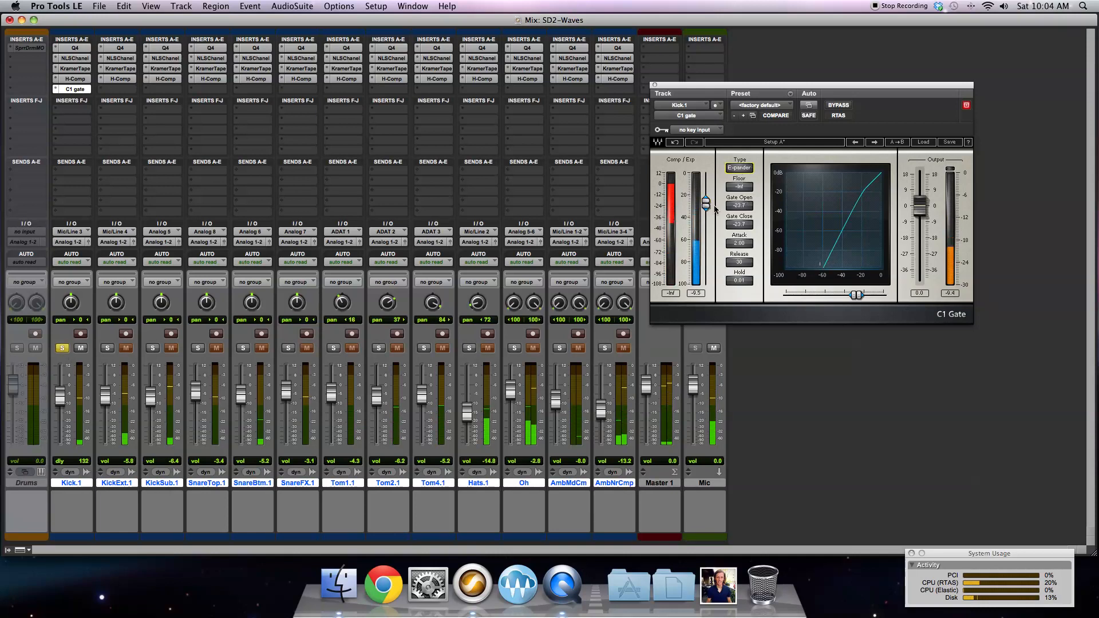
drag(706, 205, 707, 203)
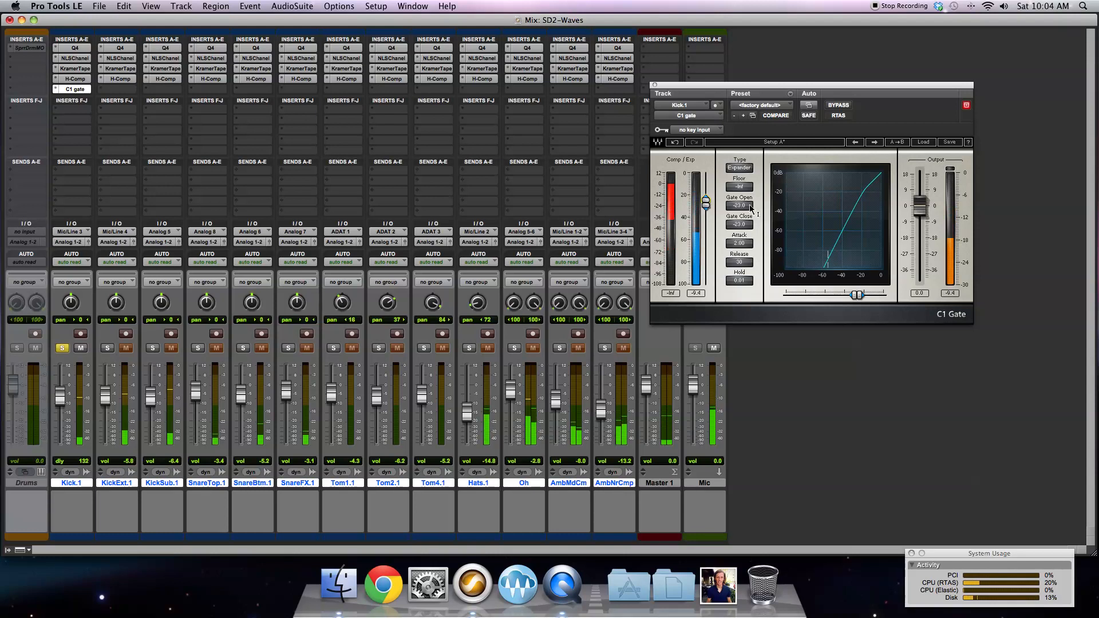
drag(739, 187, 739, 174)
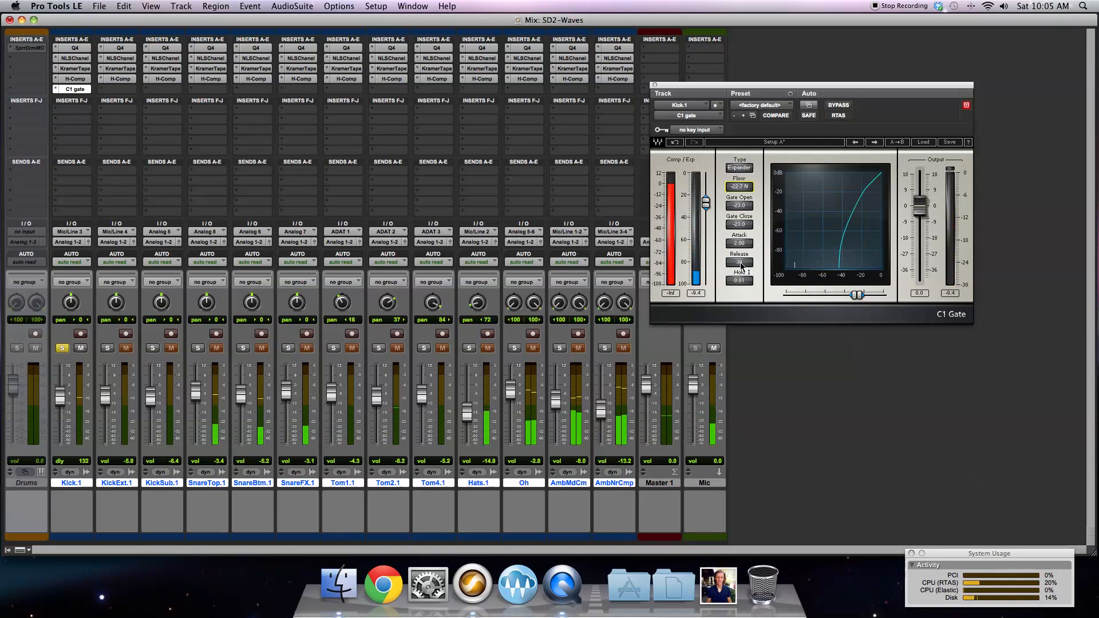
Step: Try the Kick.1 expander's release at 10000, bring it back to 166 and set the attack to 0.01
drag(741, 264, 740, 253)
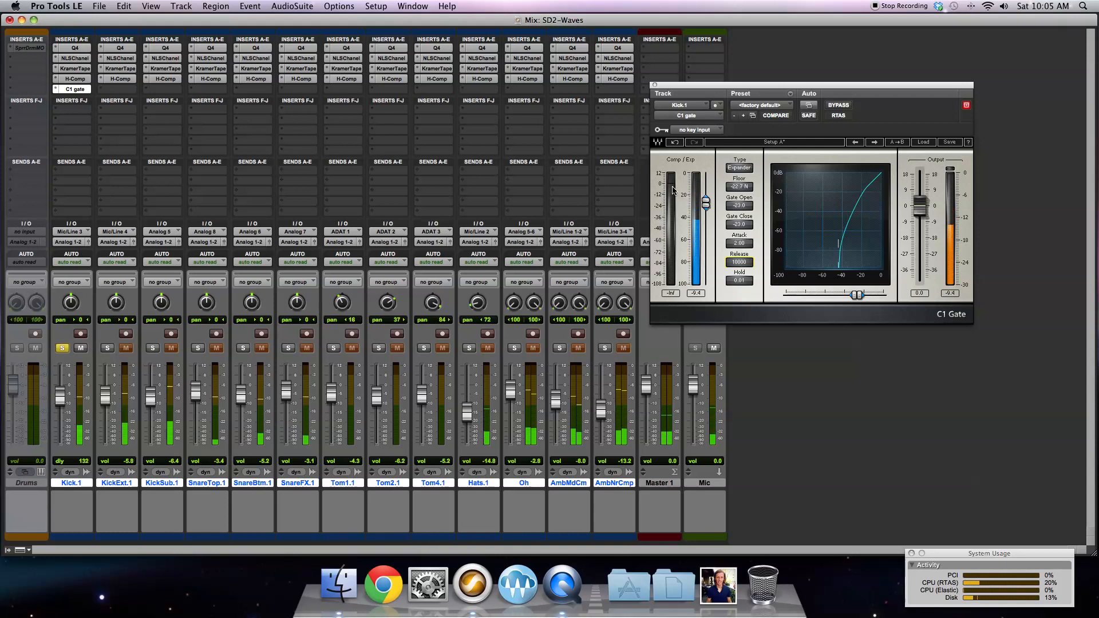
mouse_move(739, 262)
mouse_down()
mouse_move(739, 289)
mouse_move(739, 265)
mouse_move(739, 276)
mouse_up()
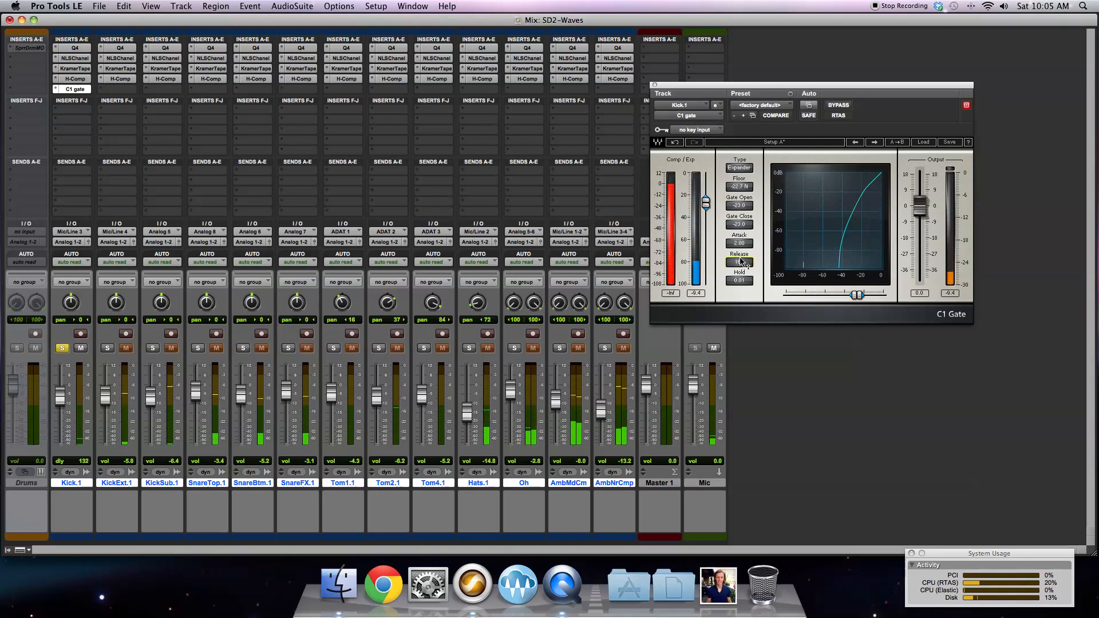
drag(740, 244, 740, 252)
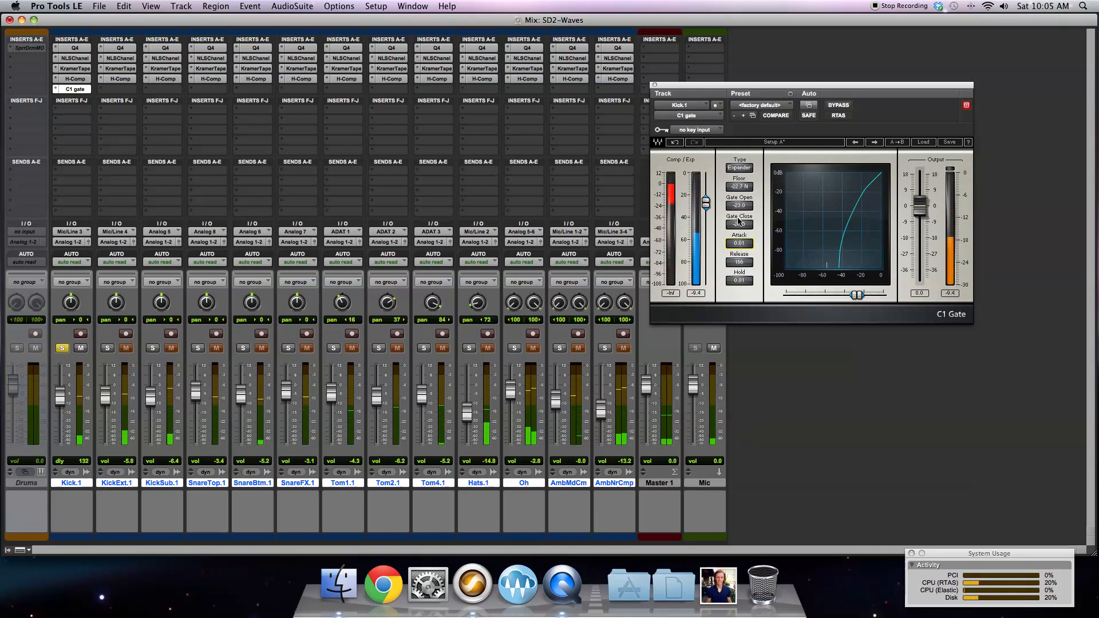
Step: Set the Kick.1 expander's gate open and close to -21.3, shorten its release to about 77 and compare against bypass
drag(706, 201, 706, 199)
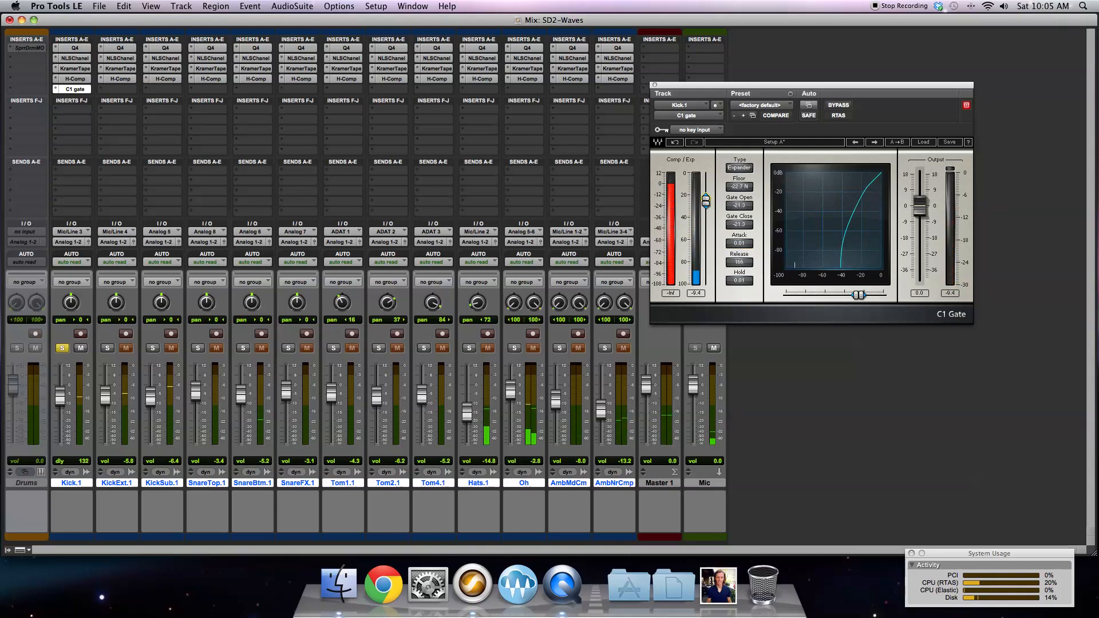
drag(739, 262, 738, 269)
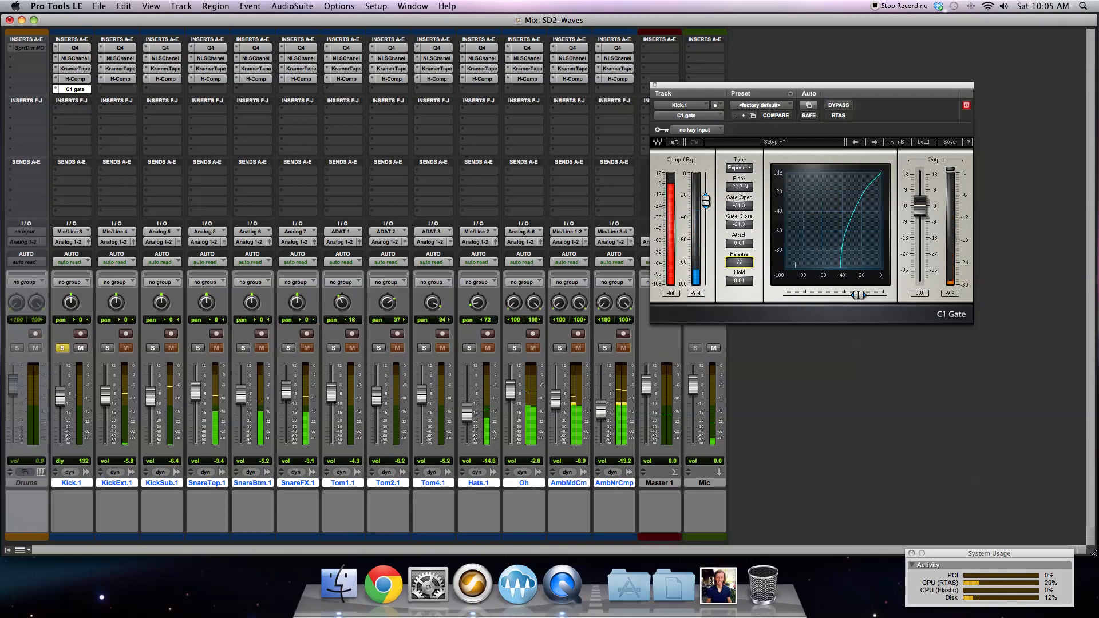
click(839, 106)
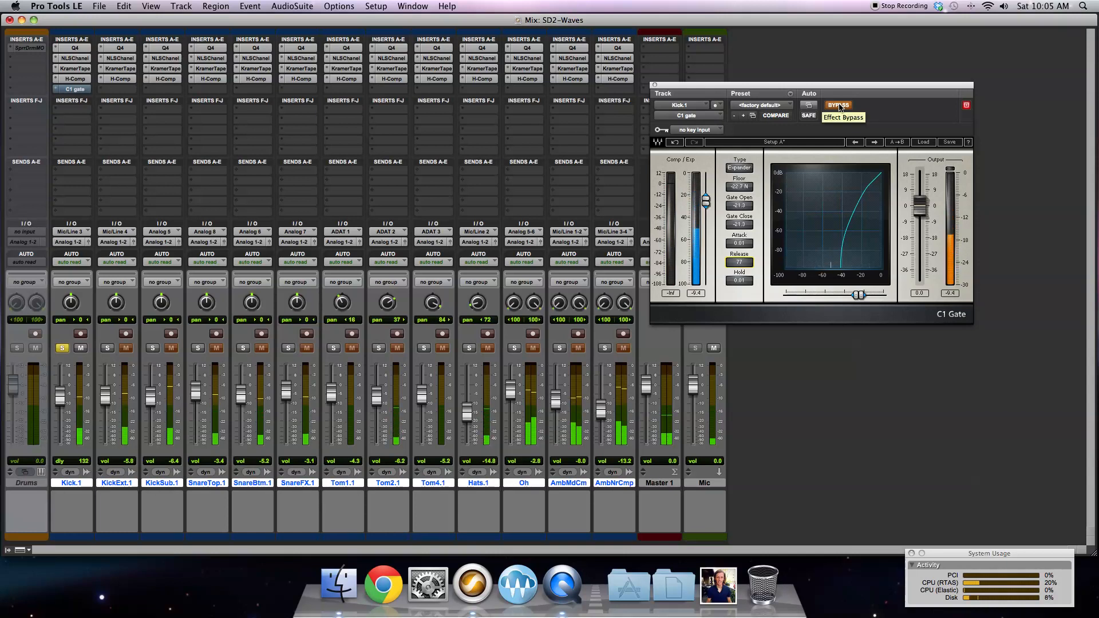
click(839, 107)
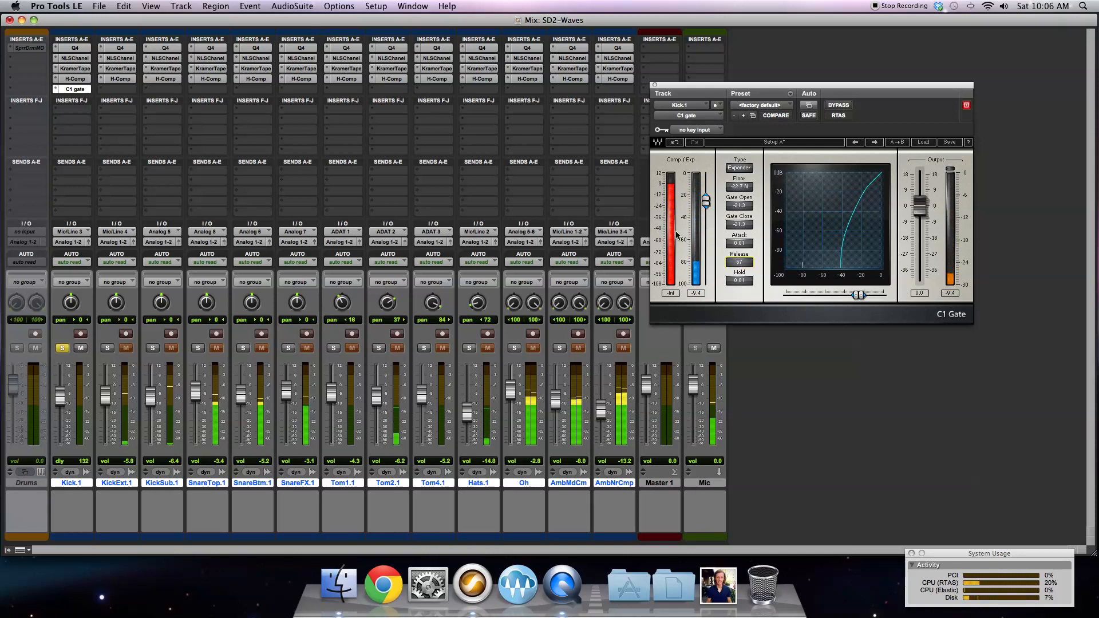
Step: Solo KickExt.1 instead of Kick.1, copy the C1 gate onto it and set the copy's release to 104
click(106, 348)
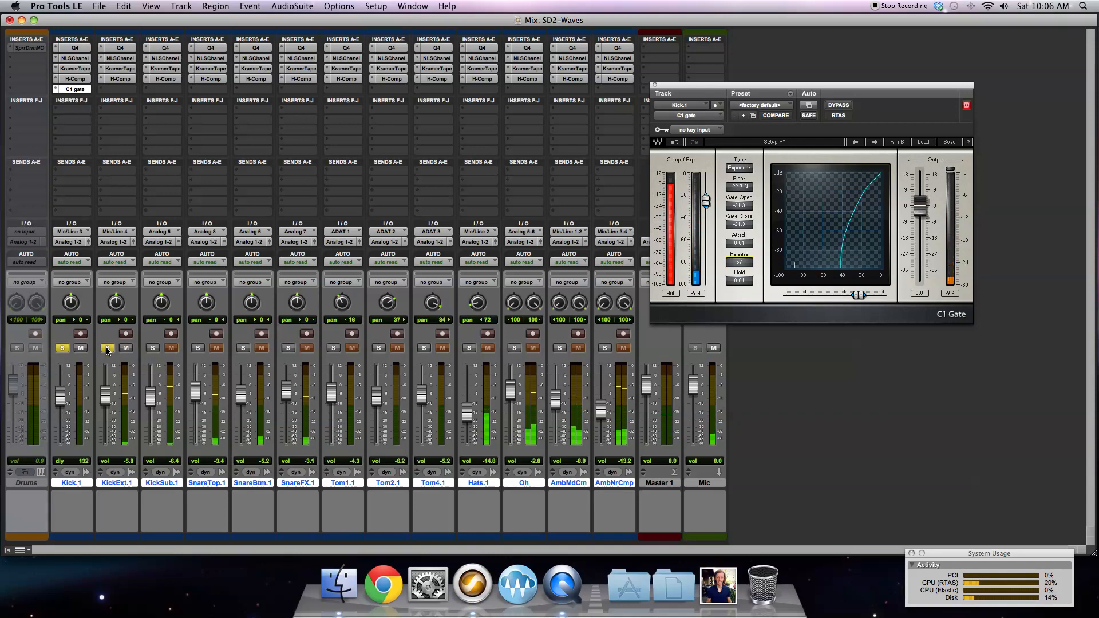
click(62, 348)
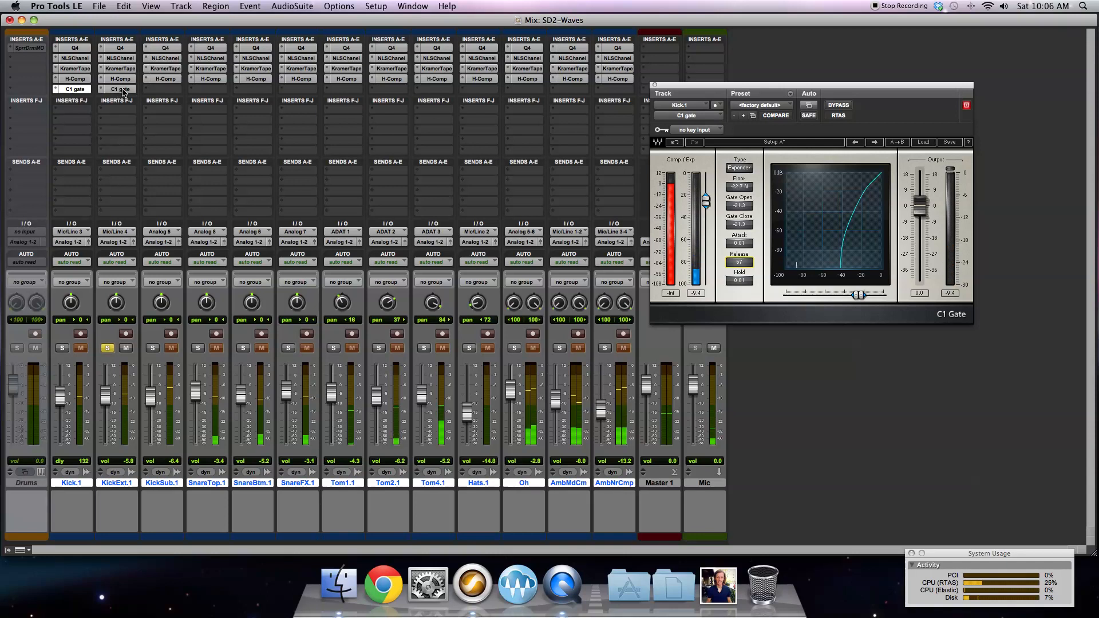
click(122, 90)
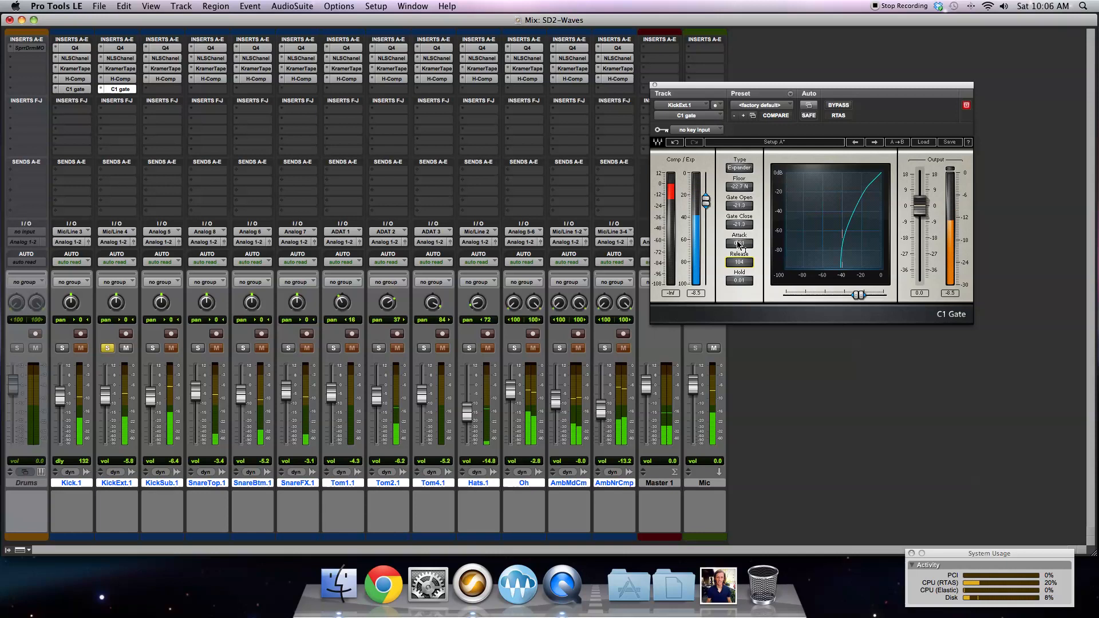
Step: Set the KickExt.1 expander's attack to 0.02 and floor to -25.4, and compare the sound with the effect bypassed
drag(738, 243, 741, 245)
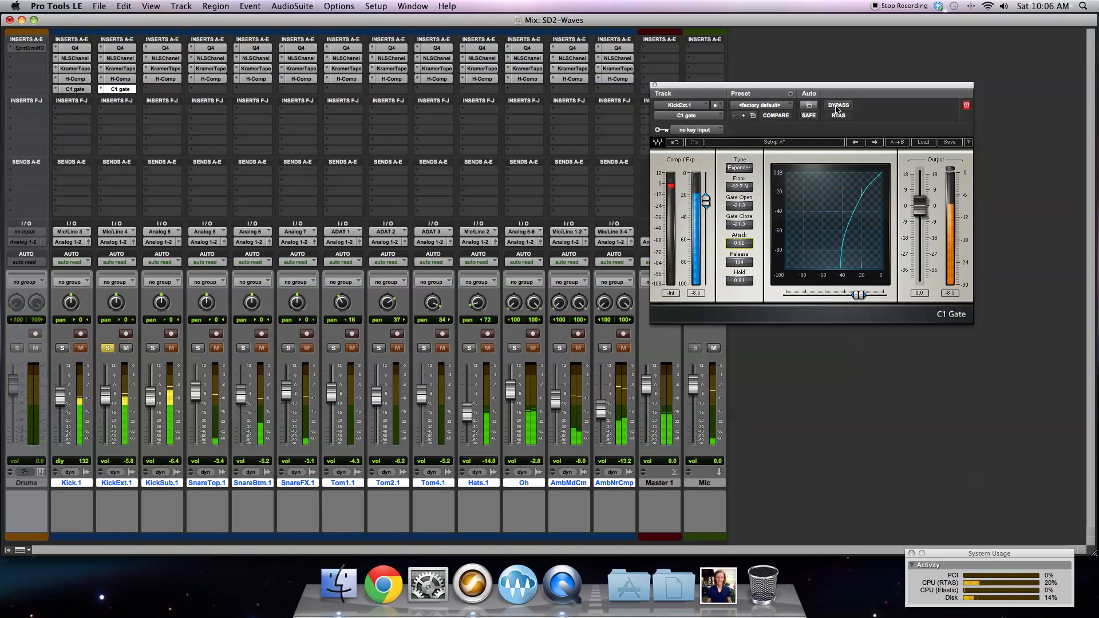
drag(737, 186, 736, 189)
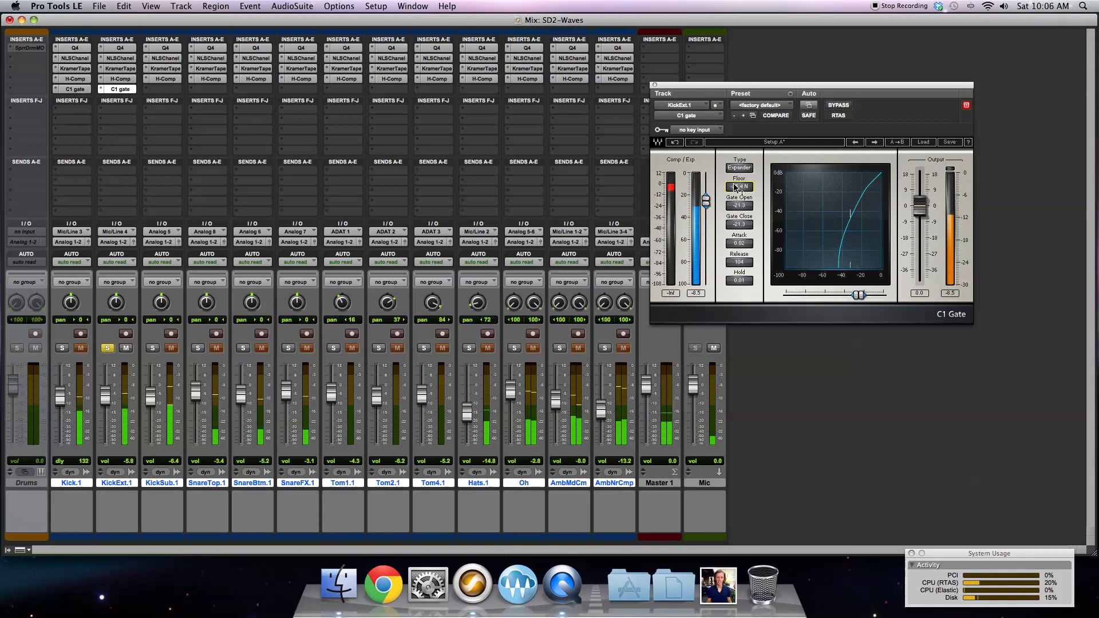
click(842, 105)
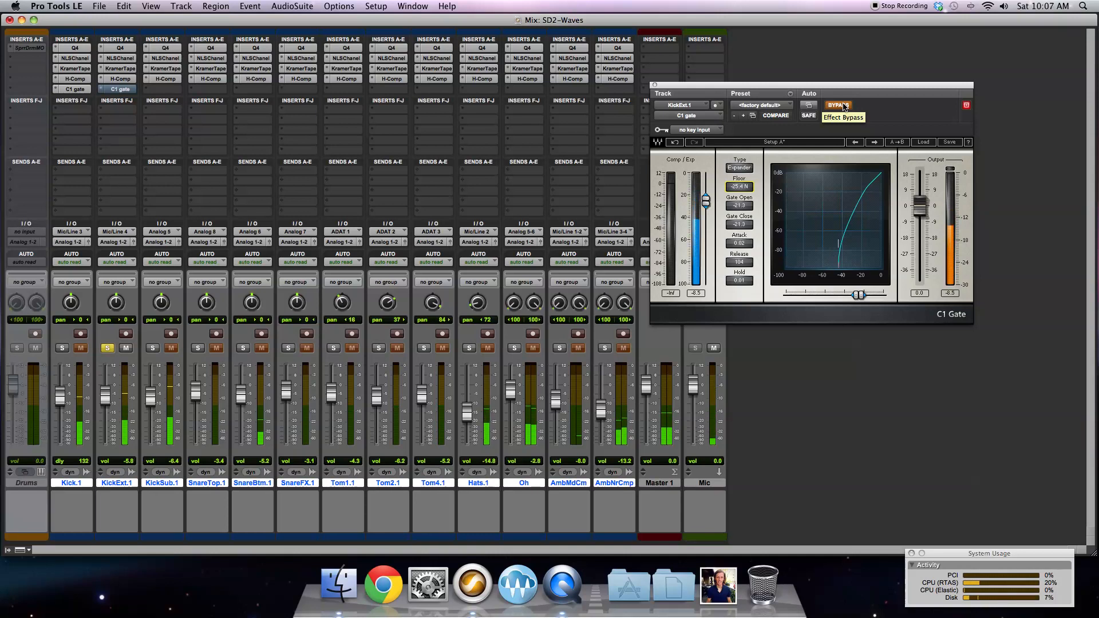
click(843, 107)
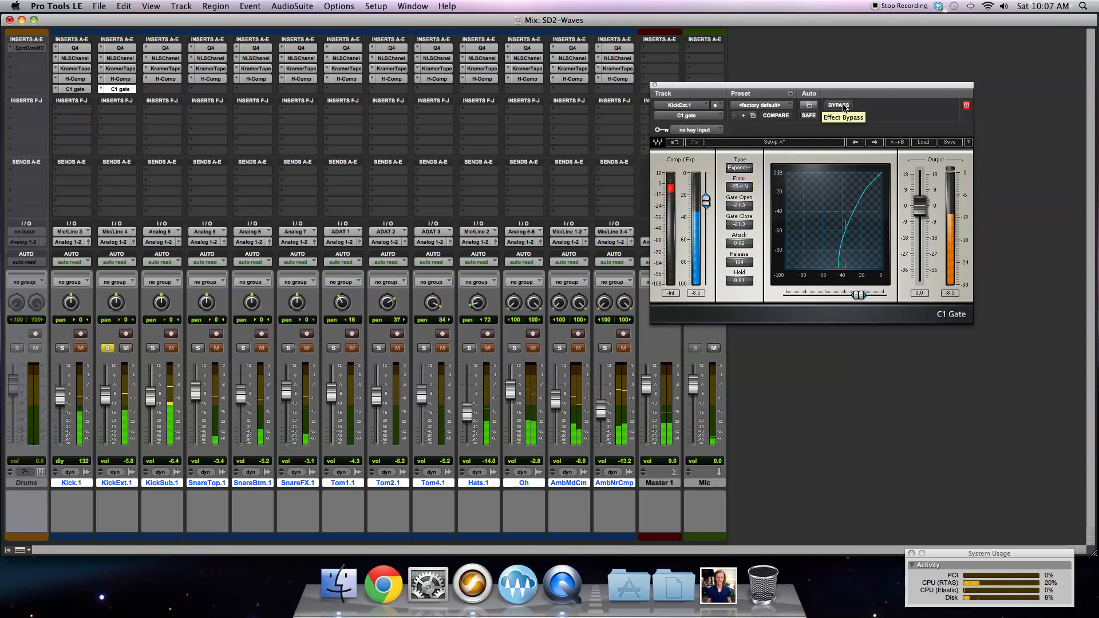
Step: Solo KickSub.1 in place of KickExt.1 and copy the C1 gate onto it below the H-Comp
click(152, 348)
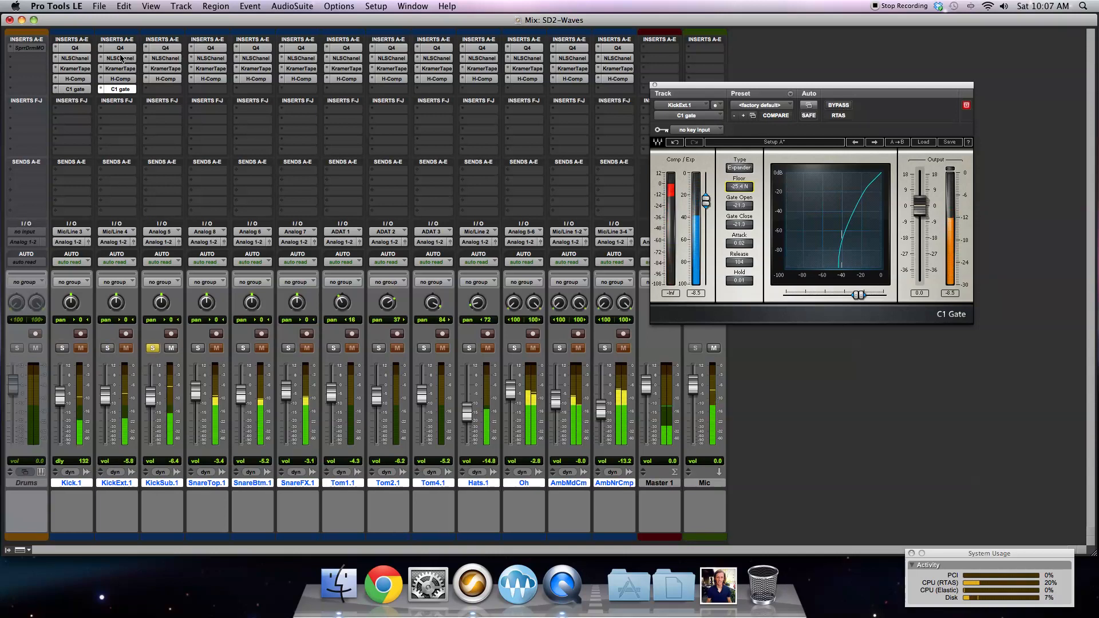
drag(164, 92, 165, 90)
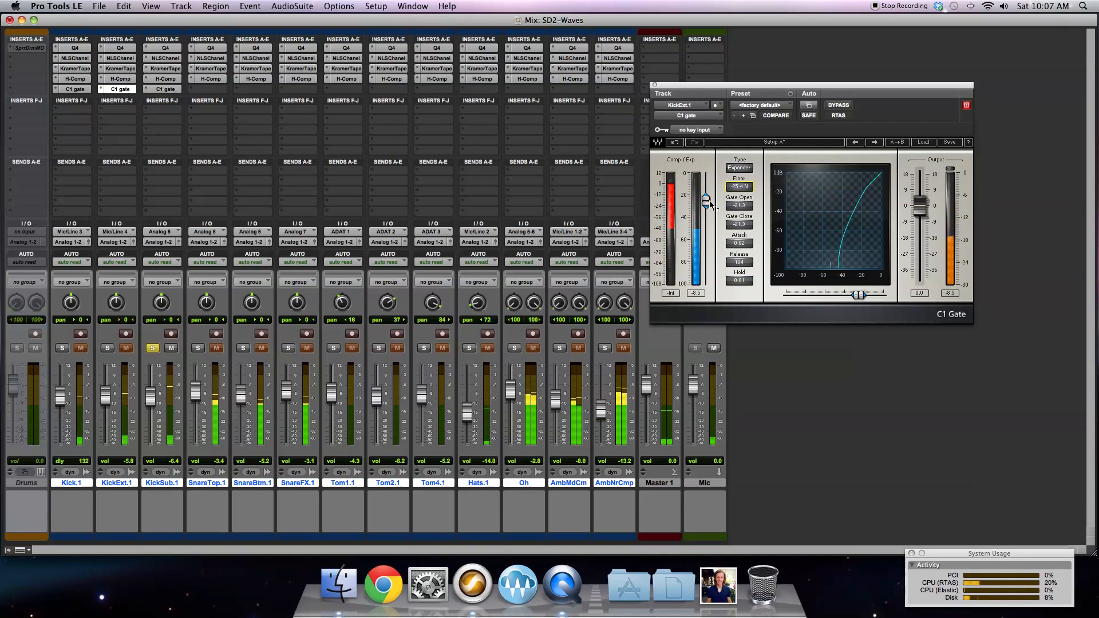
Step: Set the KickExt.1 expander's gate open and close to -17.2, compare against bypass and set the attack to 0.01
drag(706, 200, 705, 197)
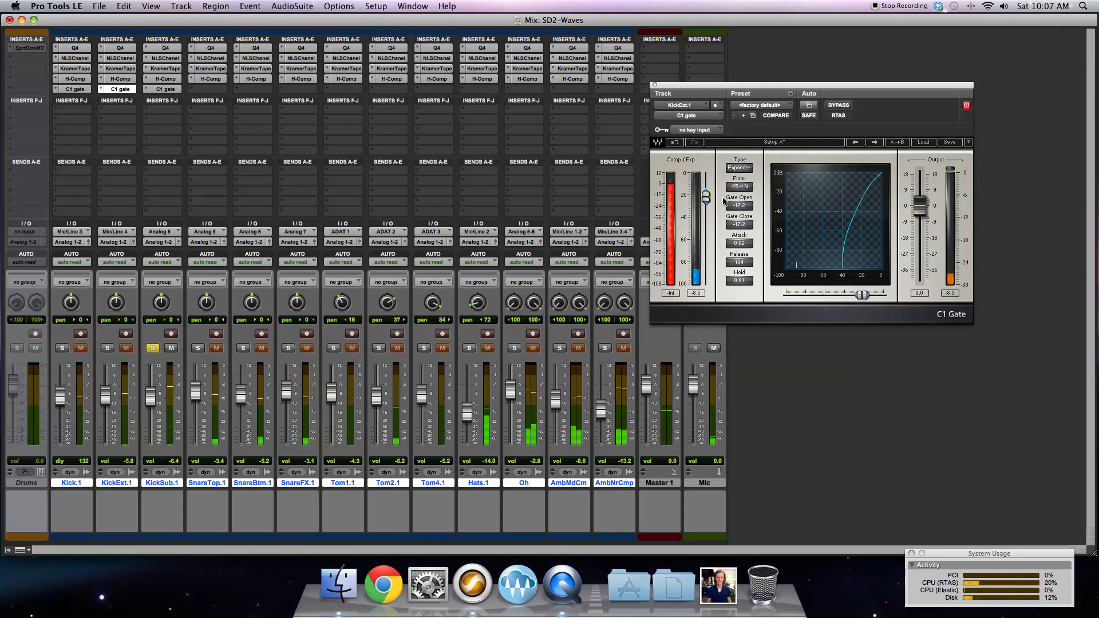
click(848, 107)
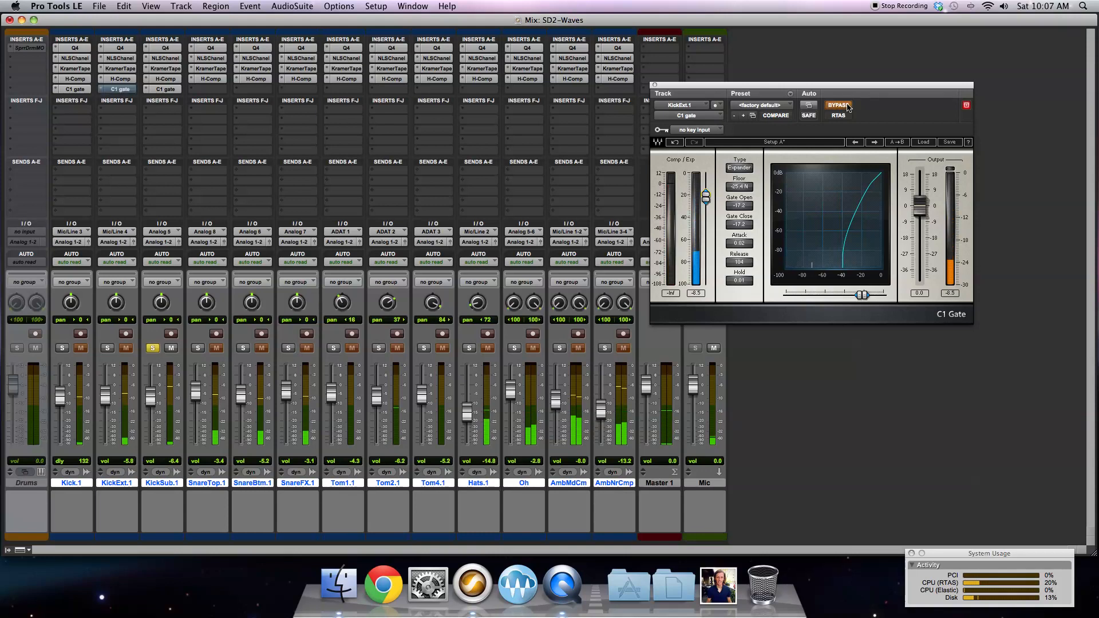
click(847, 107)
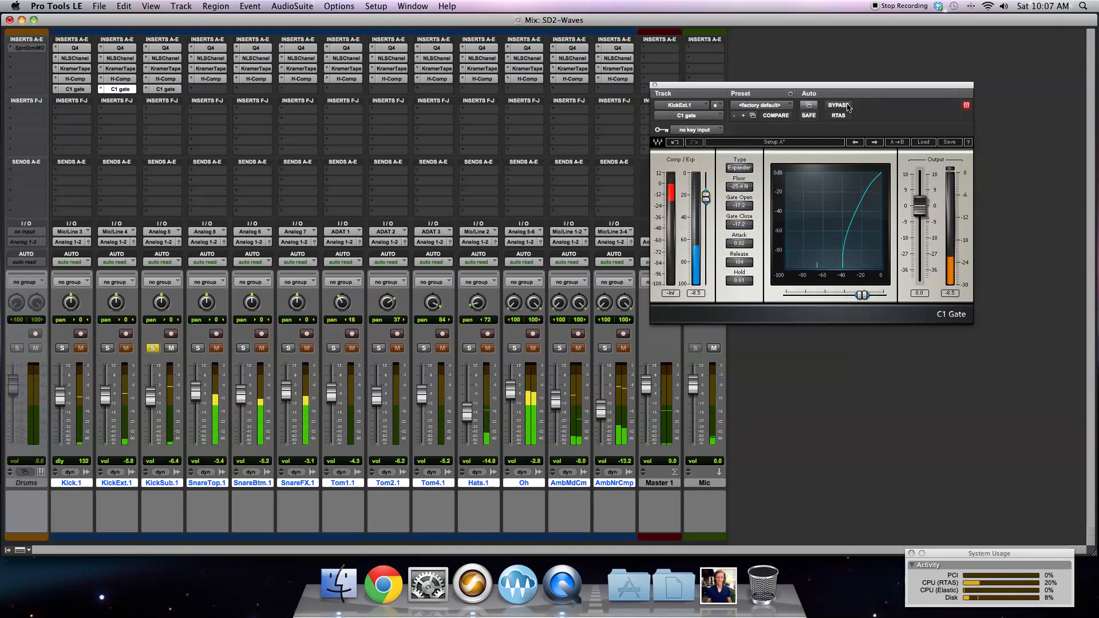
drag(739, 243, 739, 246)
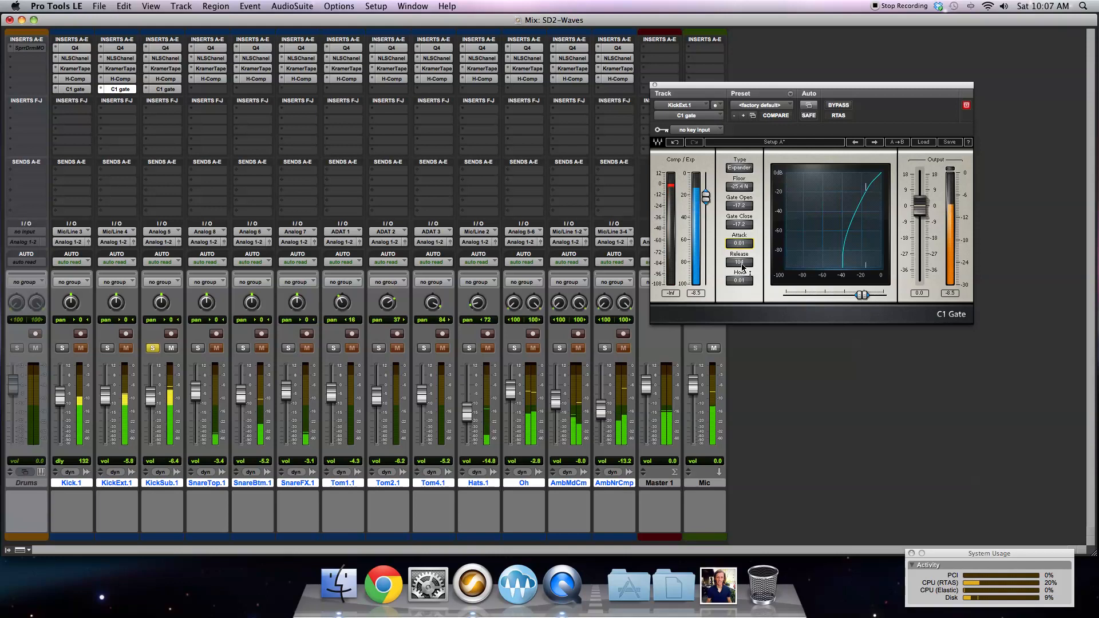
Step: Shorten the KickExt.1 expander's release to about 38, comparing against bypass, and set its gate open and close to -13.5
drag(742, 266, 742, 281)
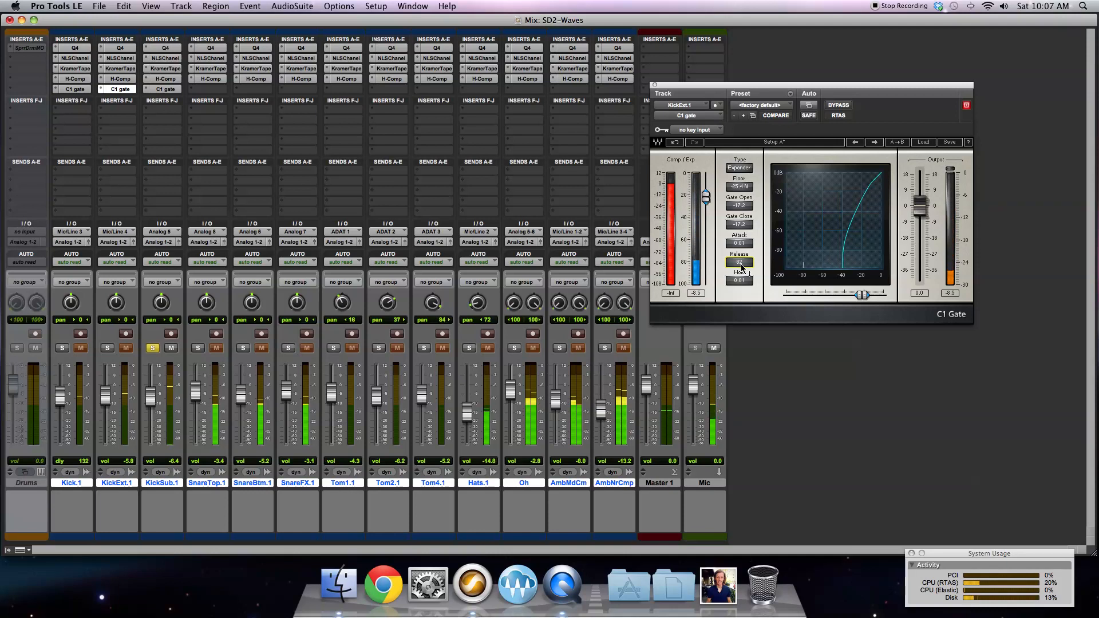
click(838, 106)
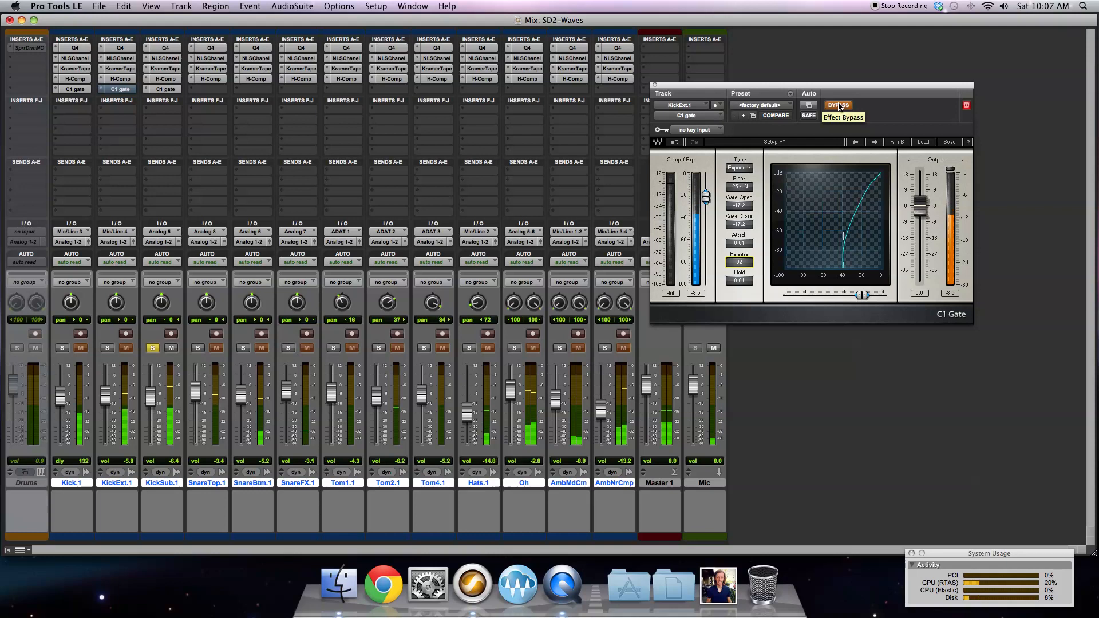
click(839, 106)
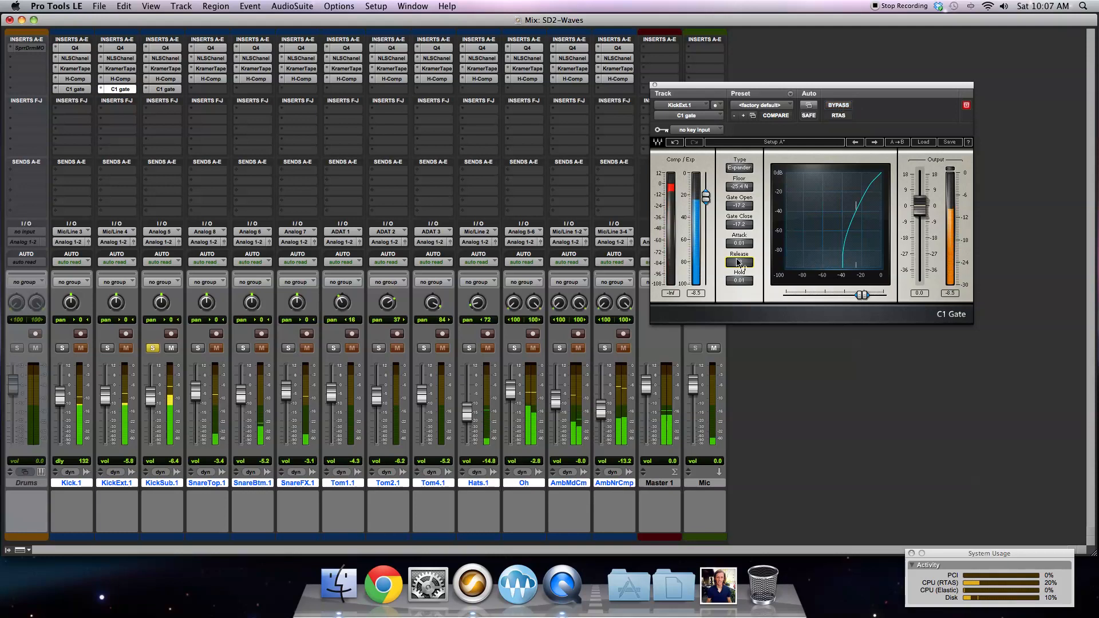
drag(736, 260, 737, 271)
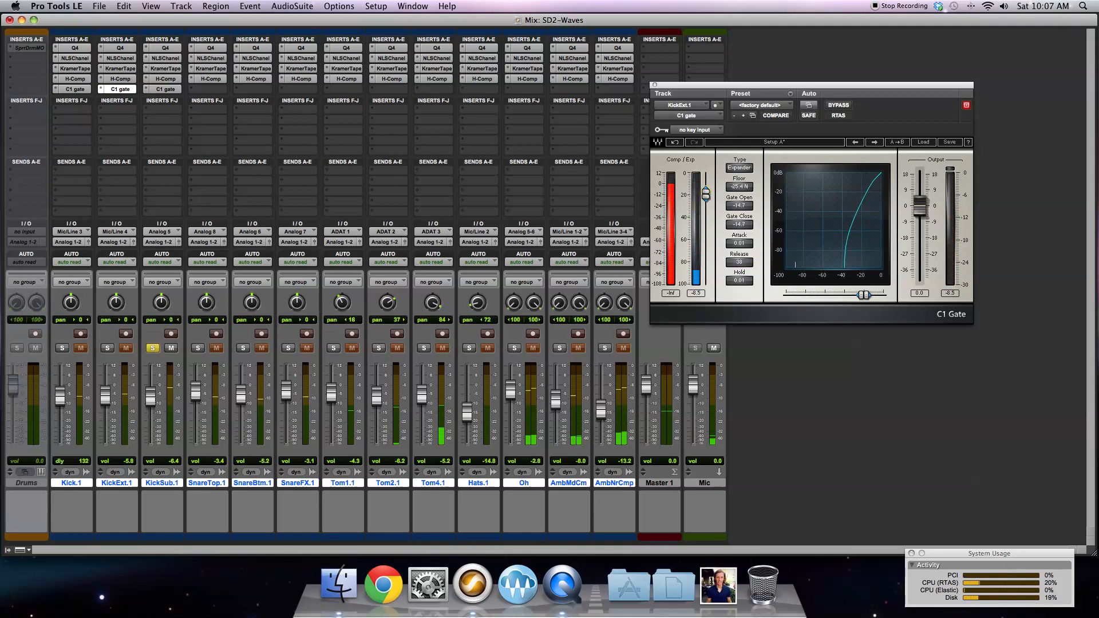
drag(706, 195, 707, 193)
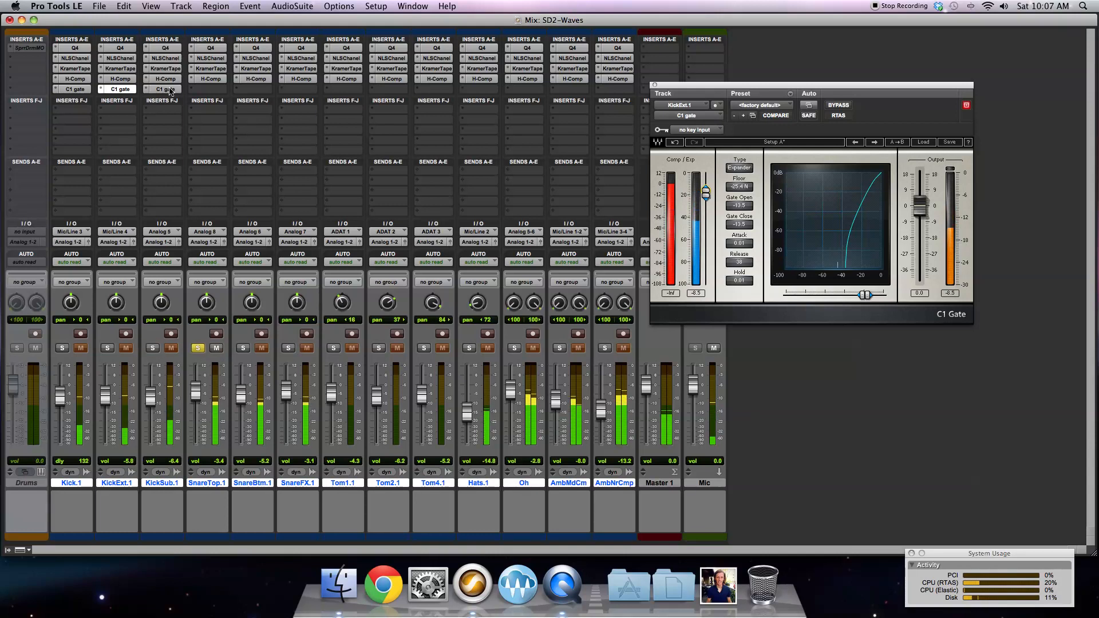
Step: Copy the C1 gate onto SnareTop.1 and set the copy's gate open and close to -28.6 and release to 56
drag(202, 92, 203, 90)
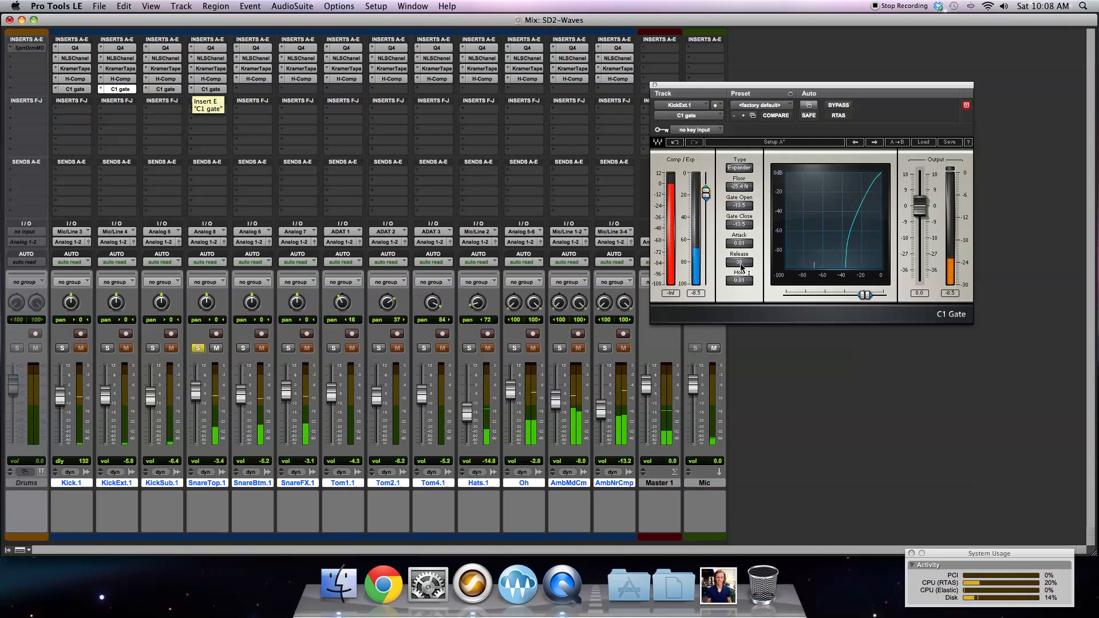
click(211, 89)
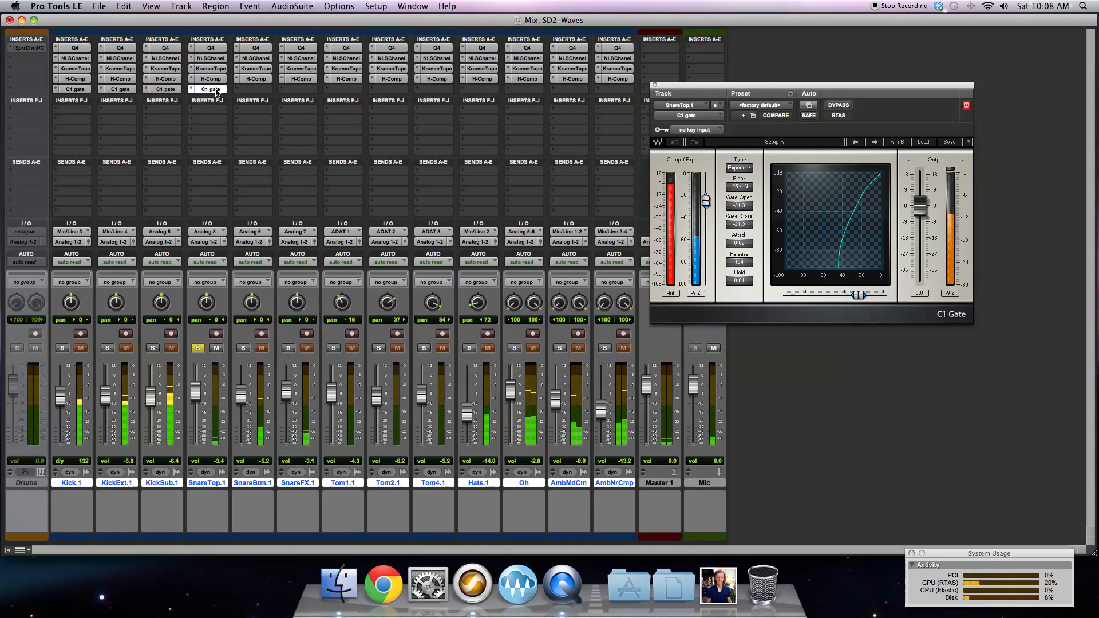
drag(741, 269, 748, 261)
mouse_move(706, 201)
mouse_down()
mouse_move(705, 233)
mouse_move(706, 207)
mouse_up()
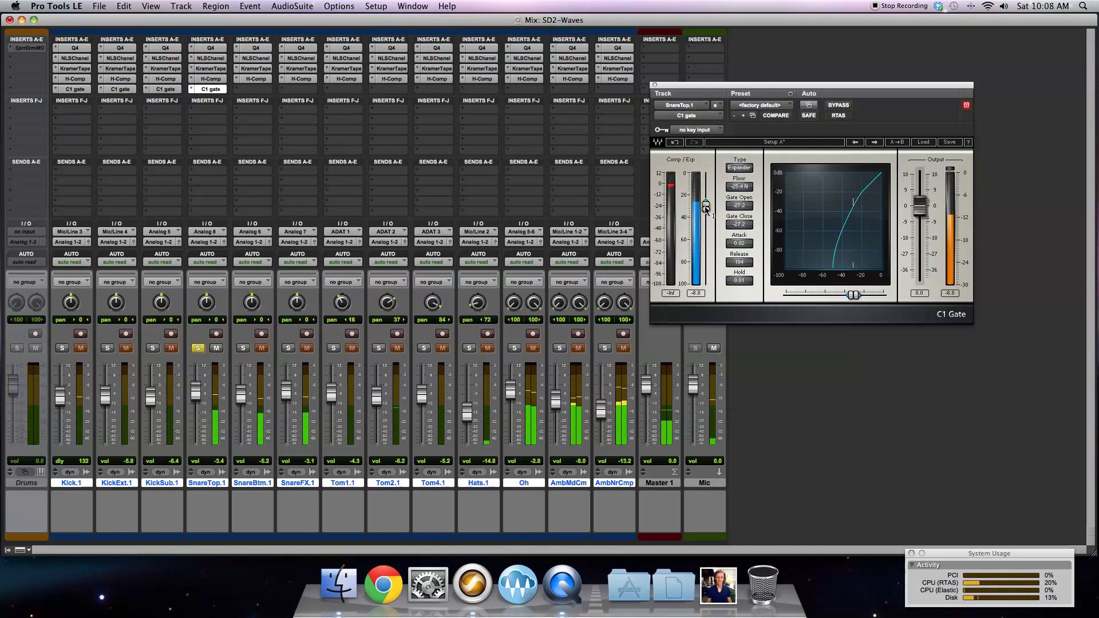
drag(705, 207, 707, 211)
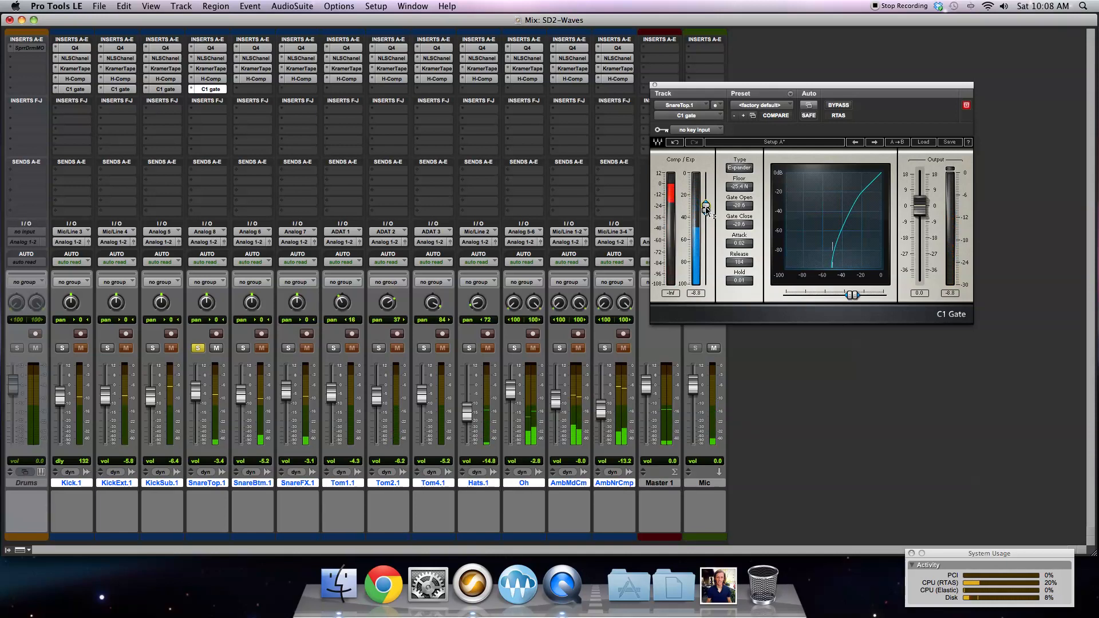
drag(739, 262, 739, 264)
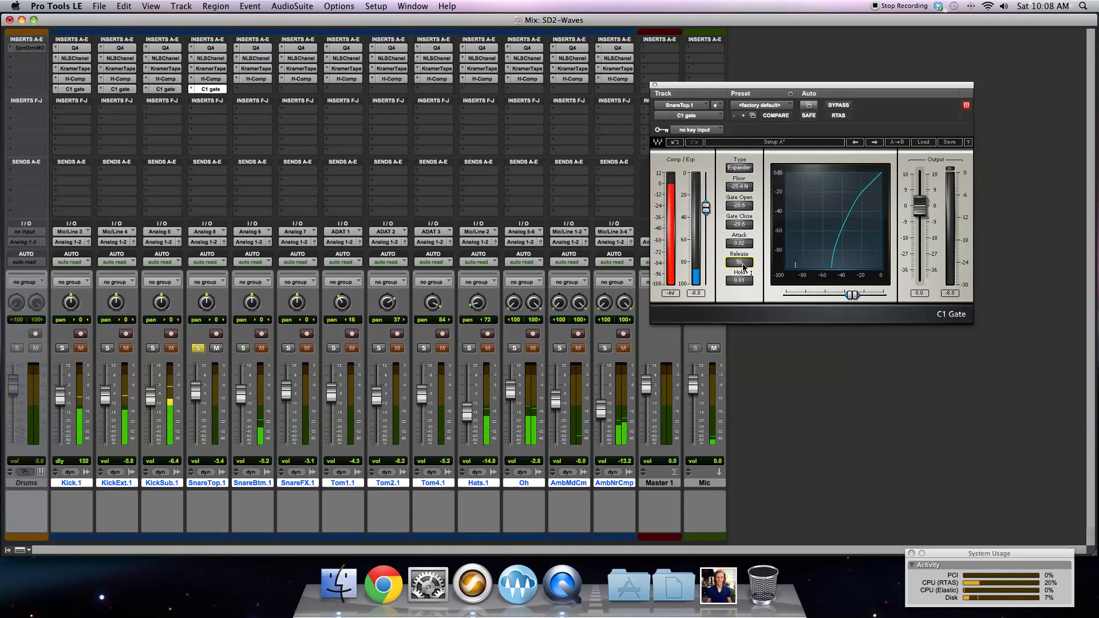
click(741, 244)
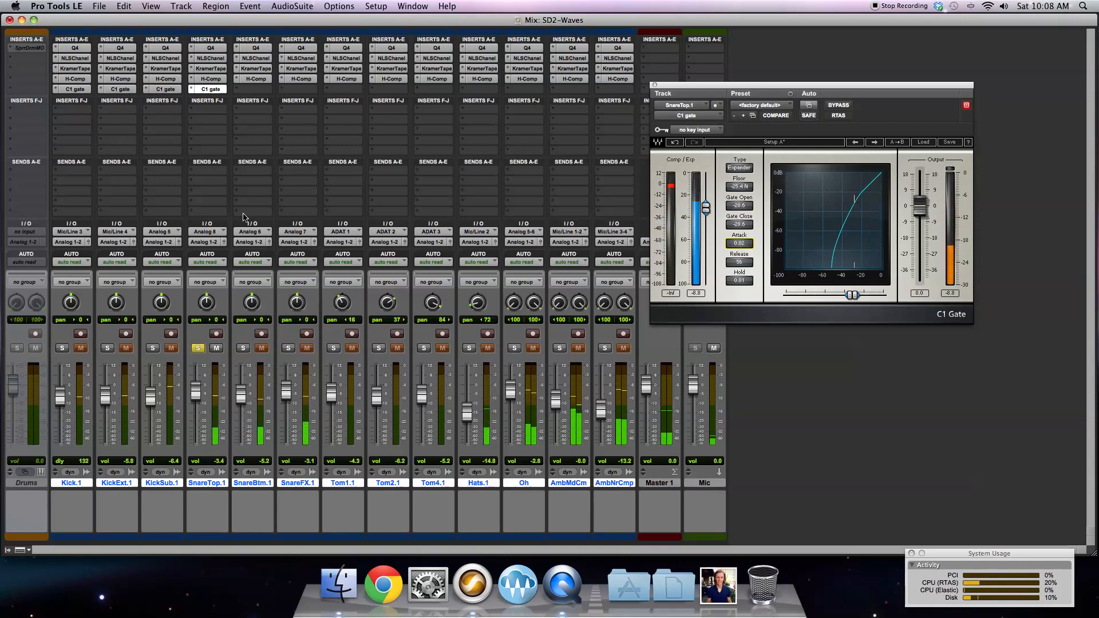
Step: Solo SnareBtm.1 in place of SnareTop.1, copy the C1 gate onto it and open the copy's settings
click(242, 348)
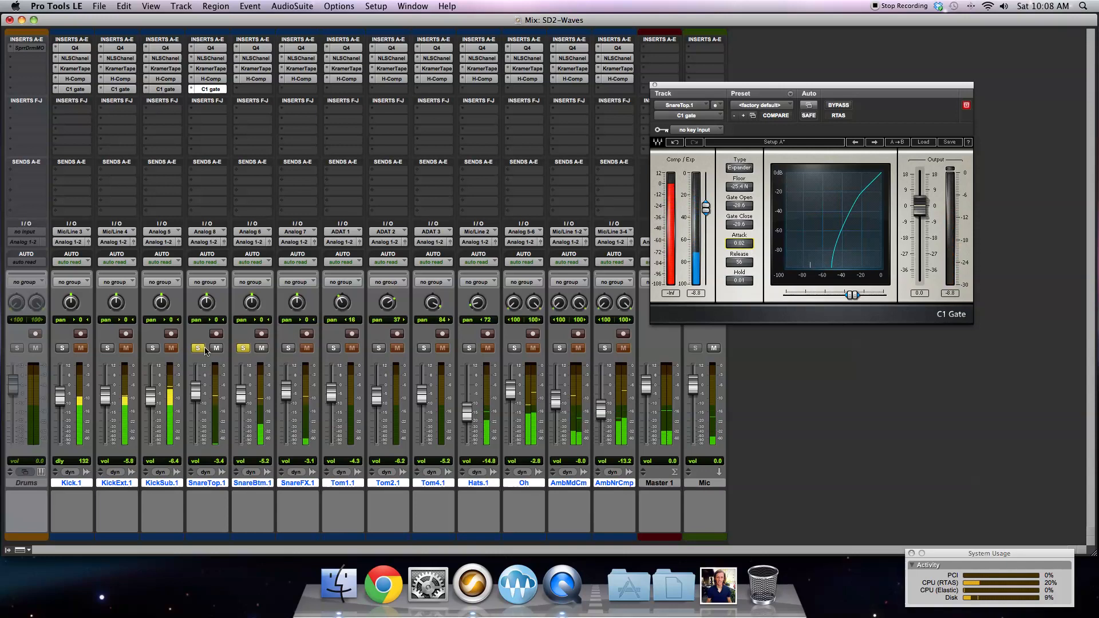
click(200, 349)
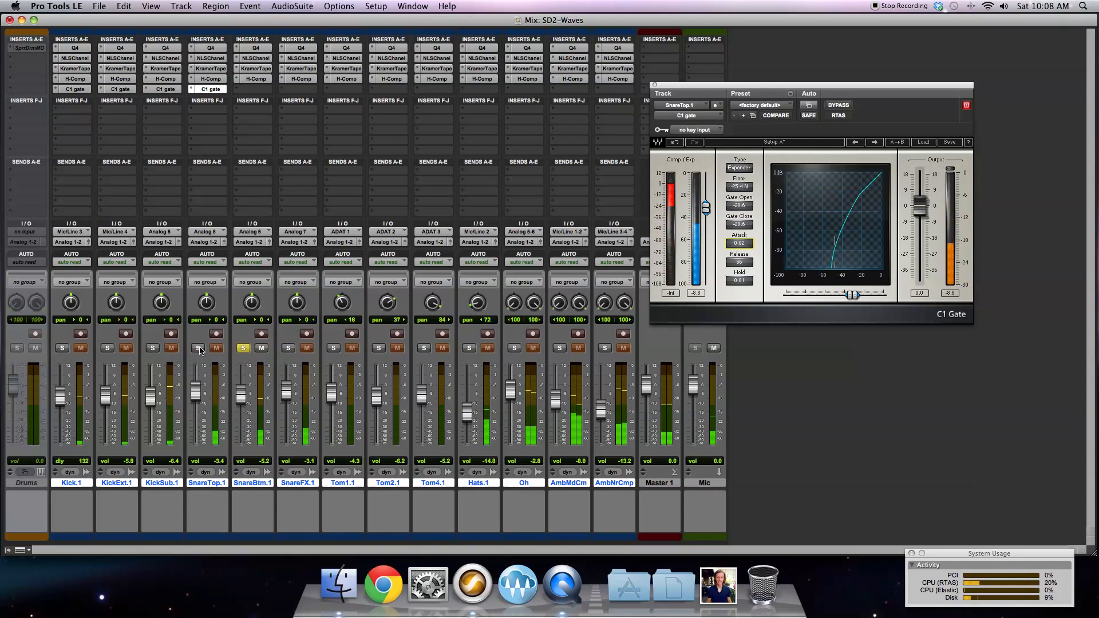
drag(249, 91, 251, 91)
click(254, 90)
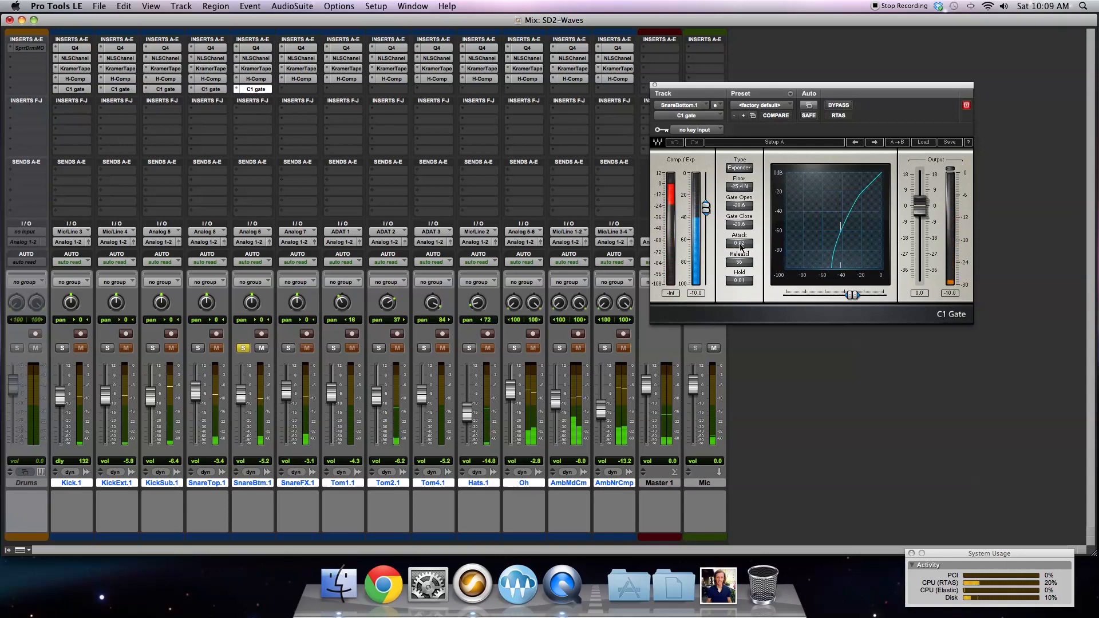
Step: Set the SnareBtm.1 expander's gate open and close to -21.8 and compare the sound with the effect bypassed
drag(852, 295, 866, 295)
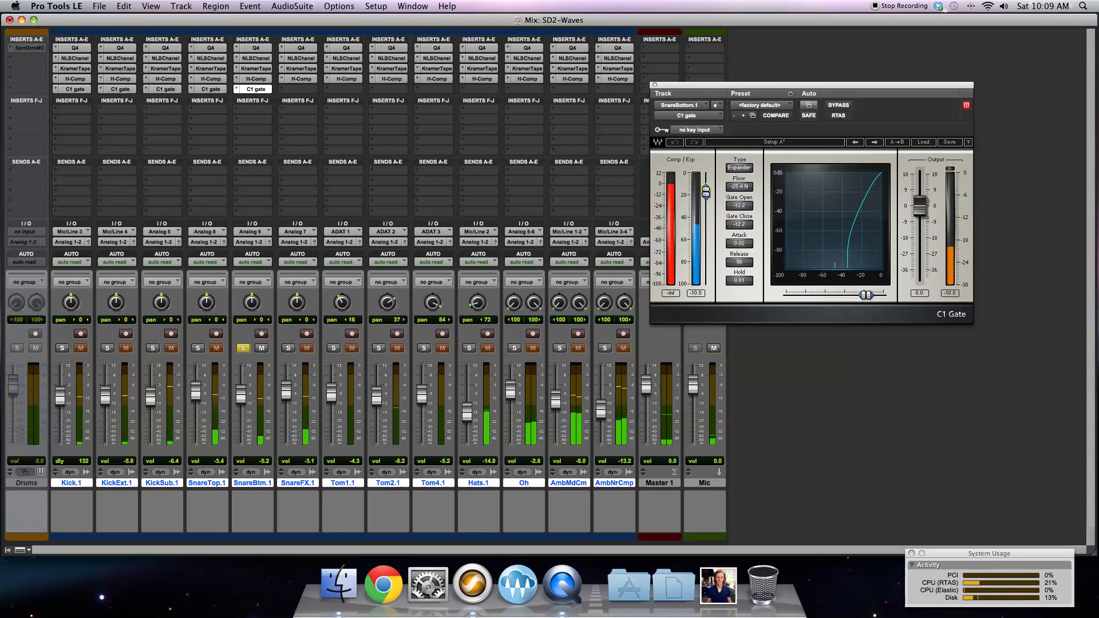
drag(706, 189, 706, 188)
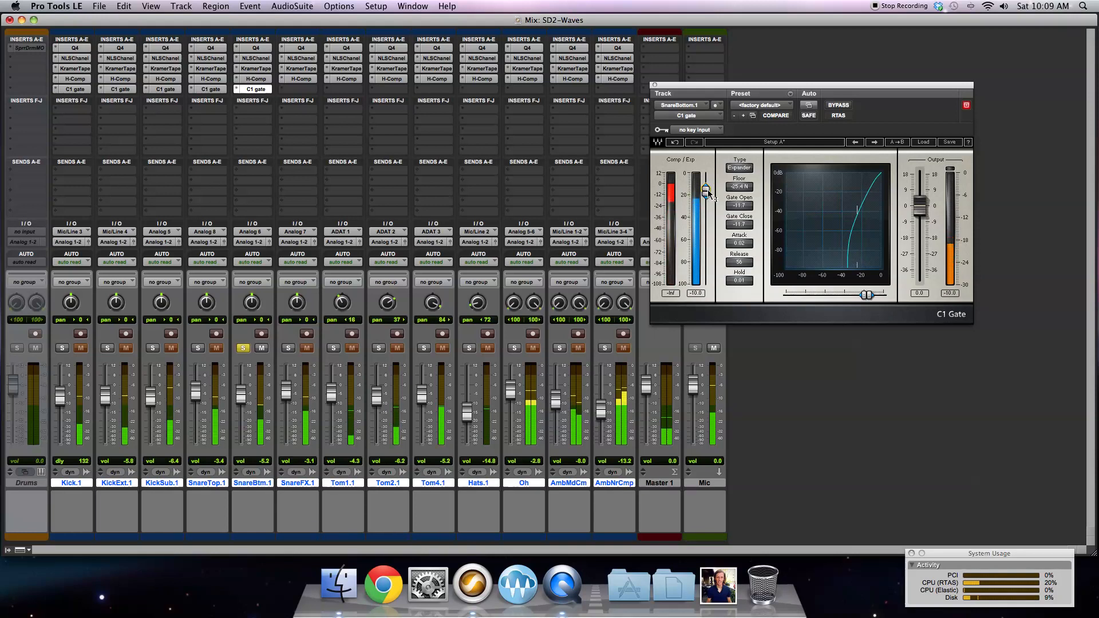
drag(705, 191, 706, 197)
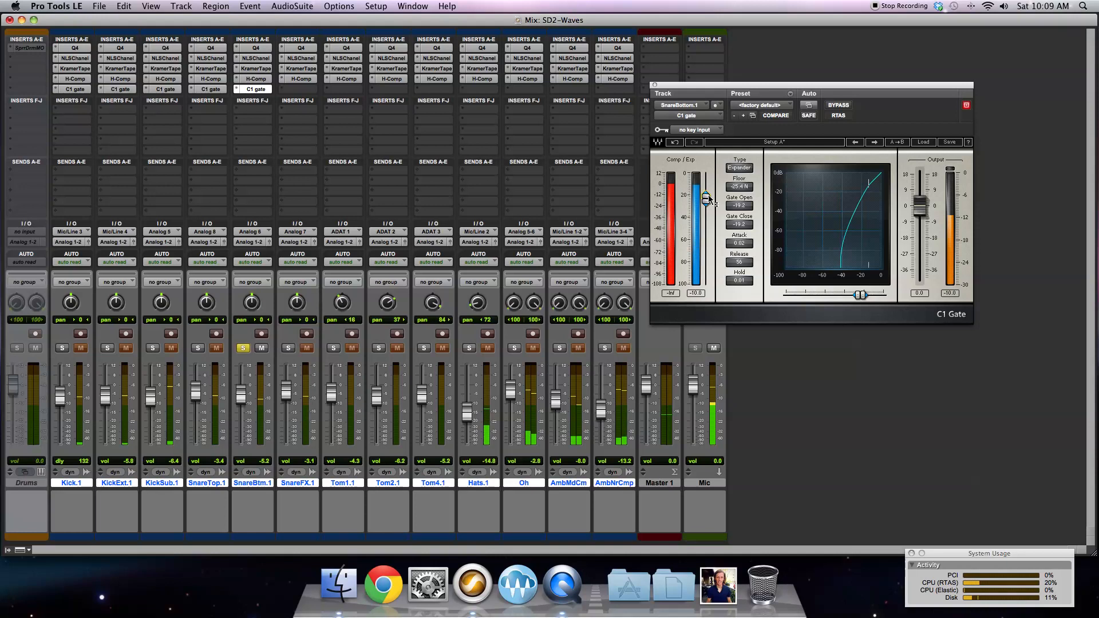
drag(708, 198, 708, 201)
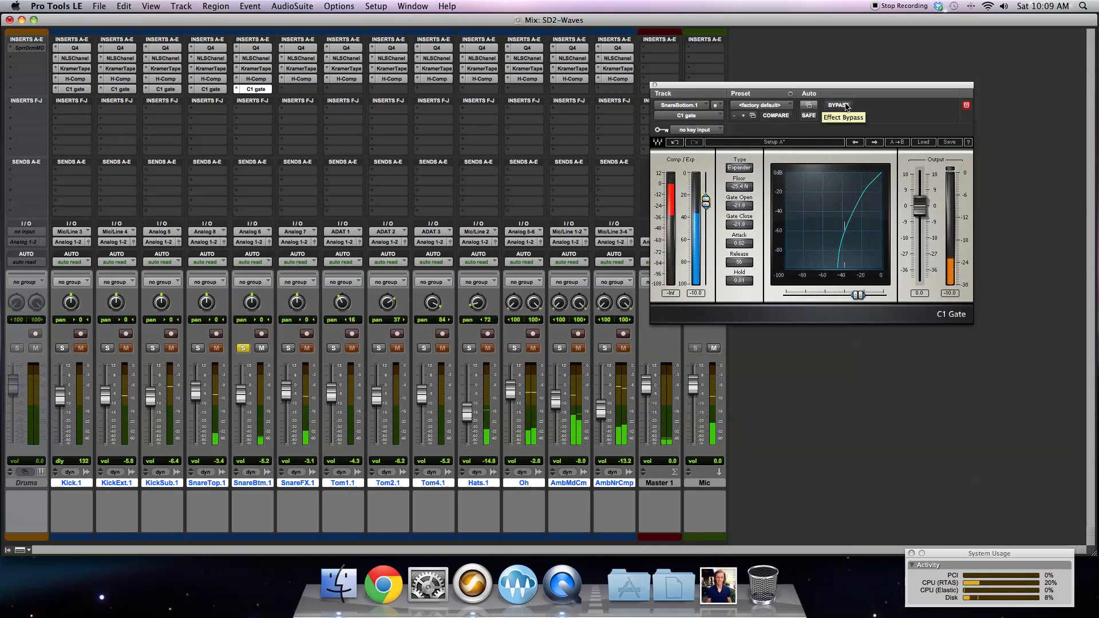
click(844, 107)
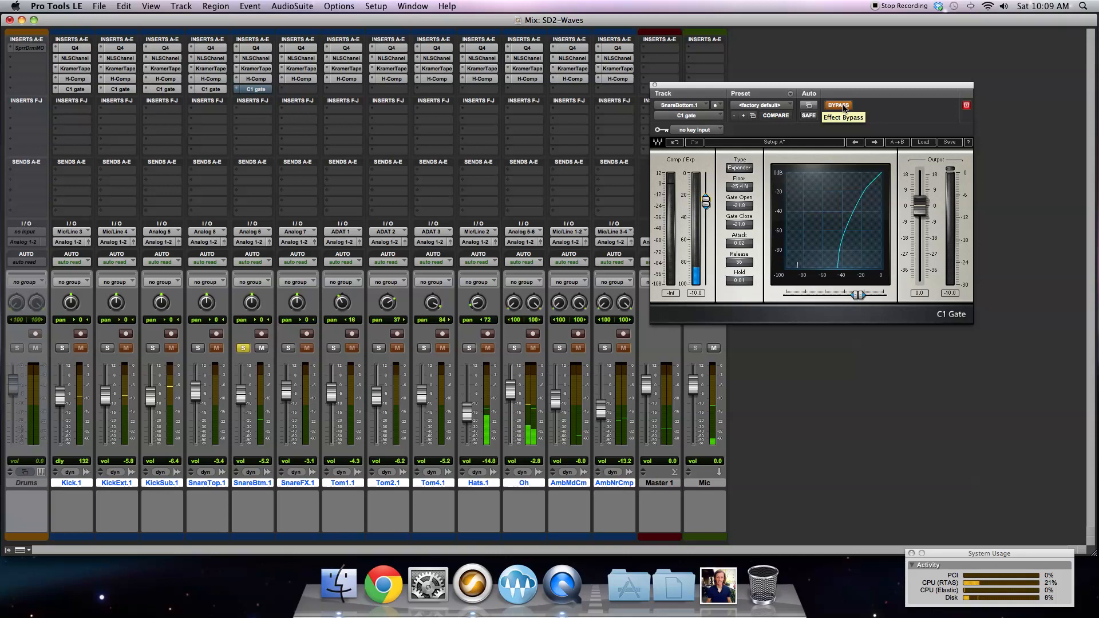
click(843, 106)
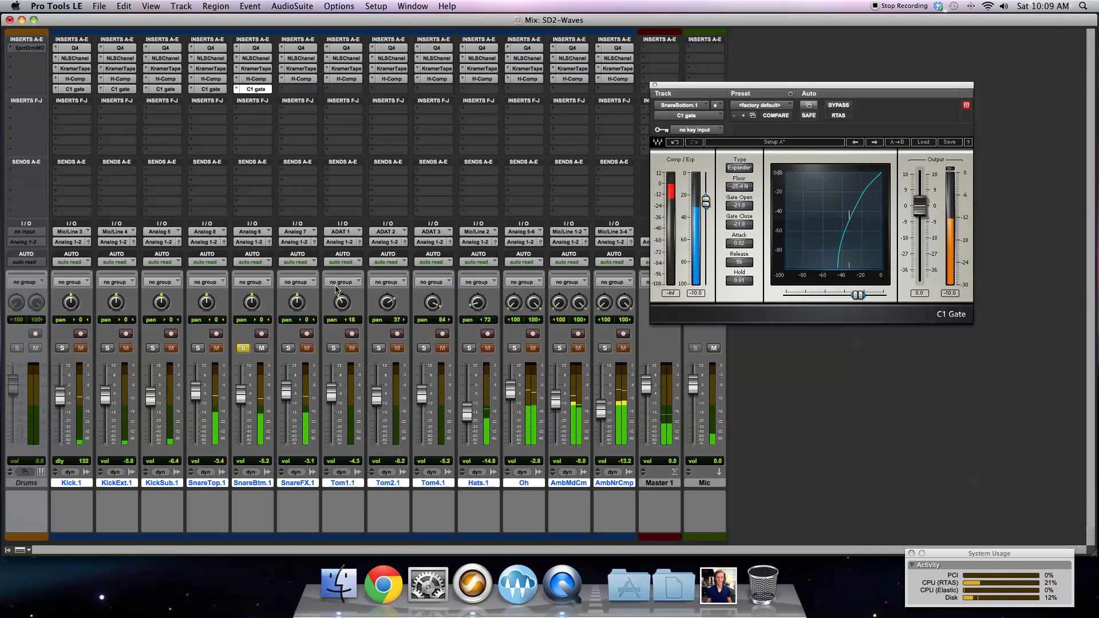
Step: Solo SnareFX.1 instead of SnareBtm.1, copy the C1 gate onto it and set its release to about 128 and gate open and close to -19.5
click(288, 348)
click(244, 347)
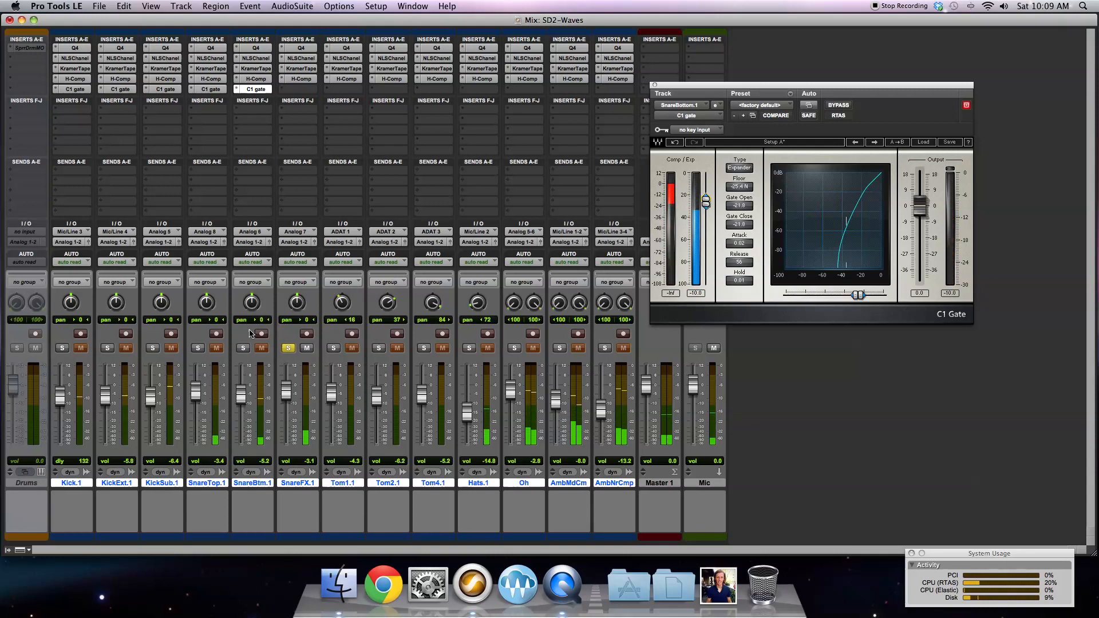
click(299, 90)
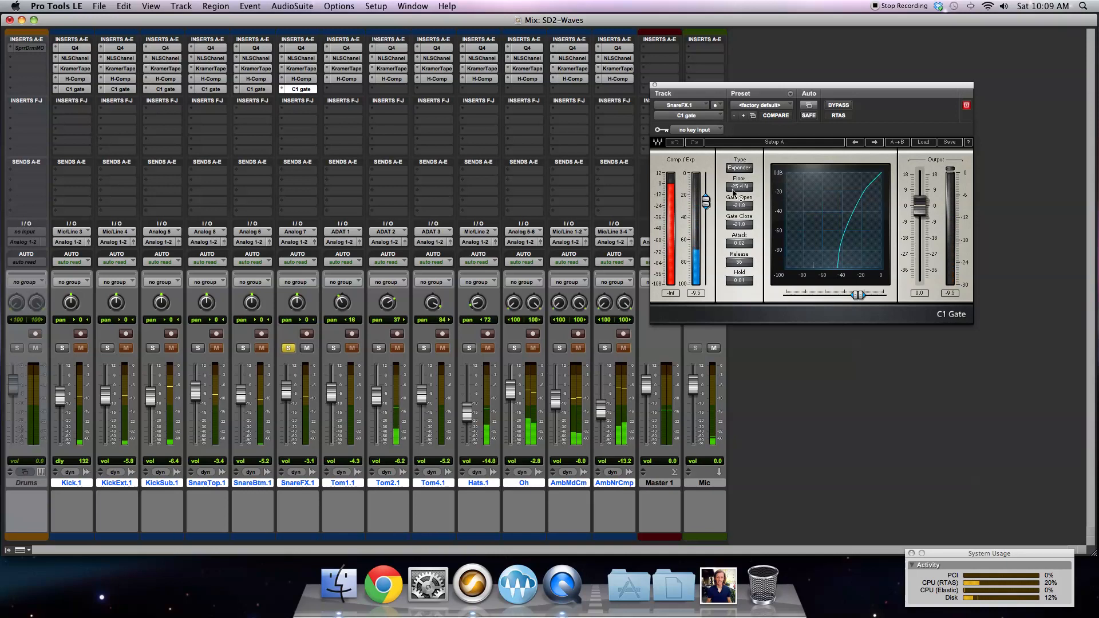
mouse_move(741, 262)
mouse_down()
mouse_move(741, 221)
mouse_move(741, 254)
mouse_up()
drag(706, 203, 706, 198)
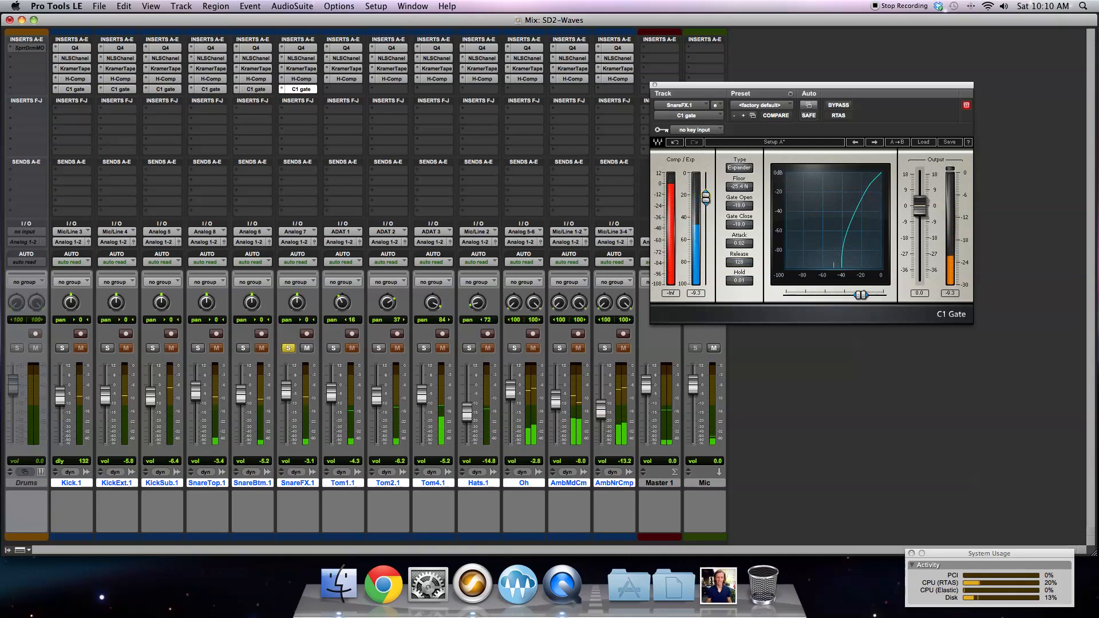
Step: Solo Tom1.1 in place of SnareFX.1
click(333, 348)
click(288, 349)
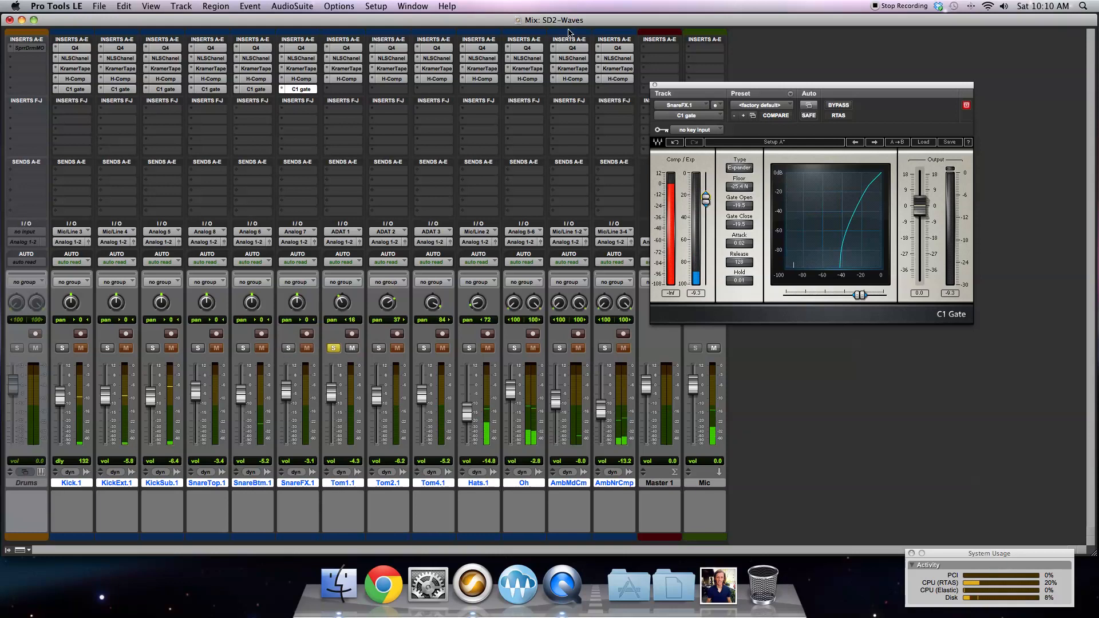
click(375, 7)
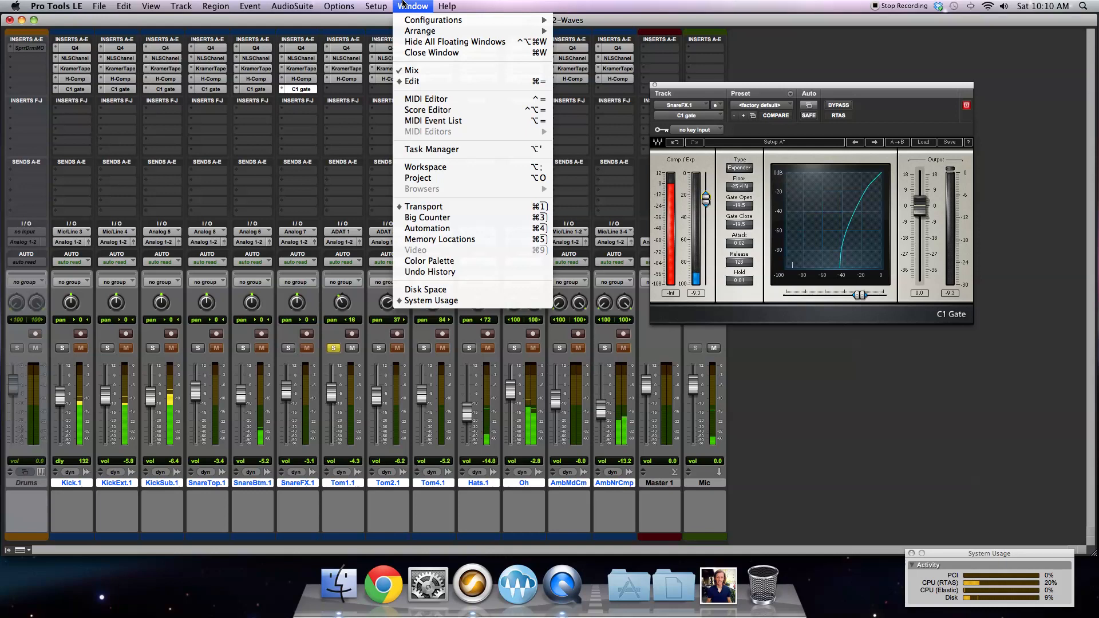
click(424, 70)
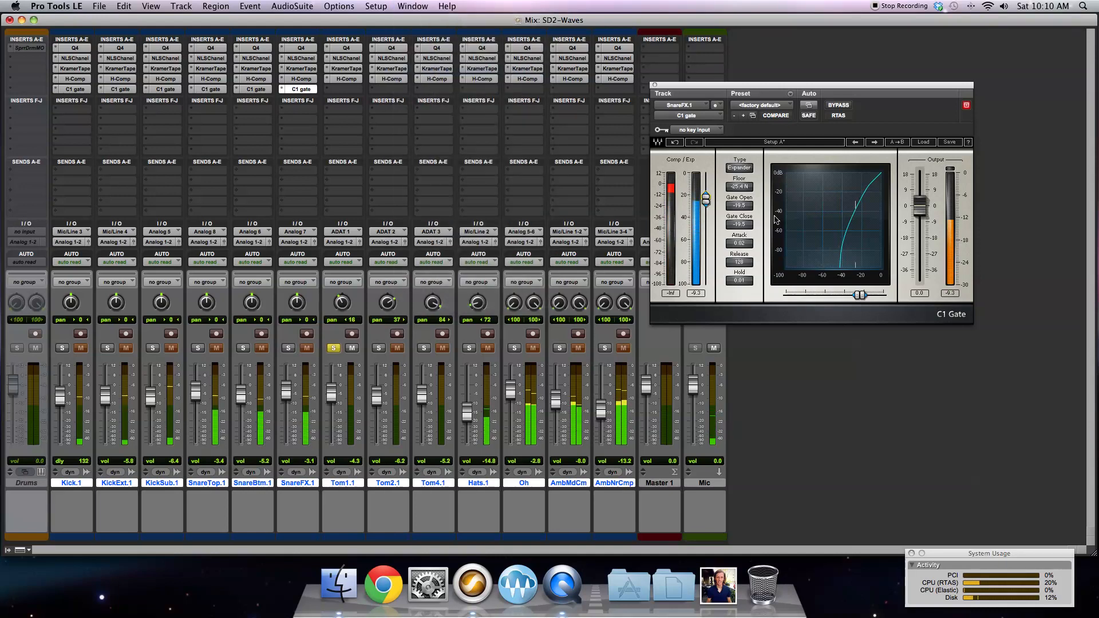
Step: Select the fill from 18|2|000 to the start of bar 19 in the Edit window, play it looped and return to the Mix window
click(404, 7)
click(412, 81)
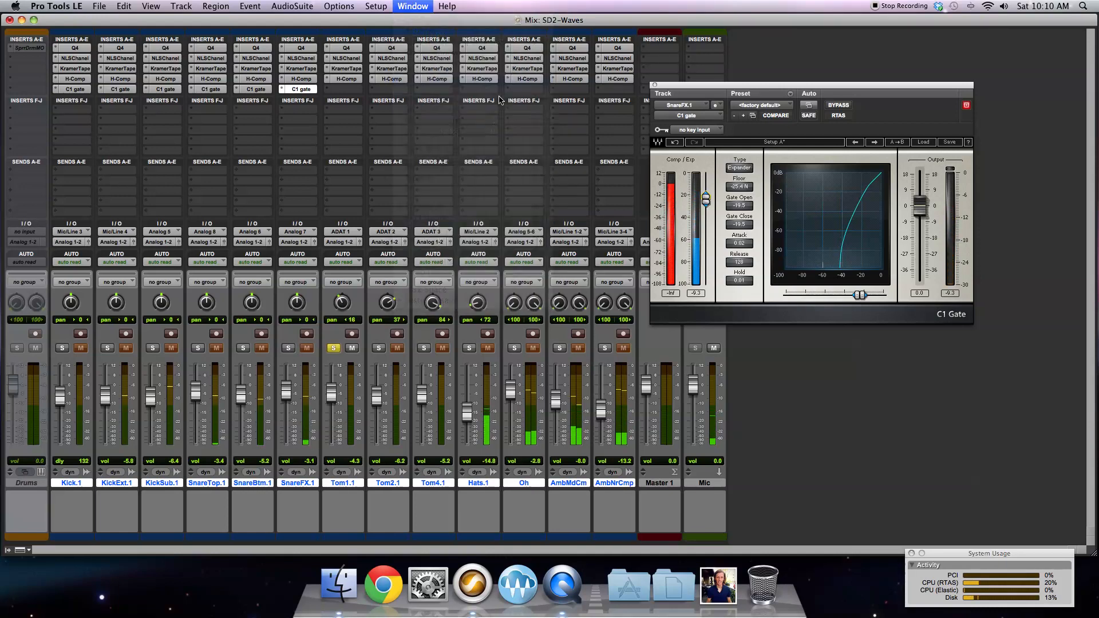
scroll(603, 204, right, 10)
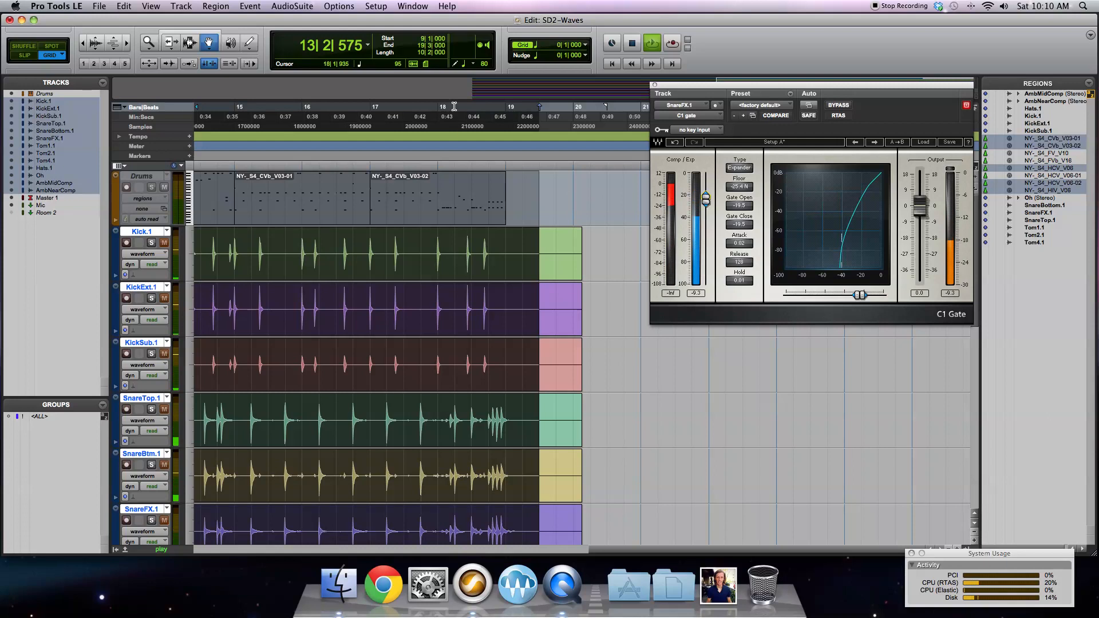
drag(456, 114, 505, 114)
key(space)
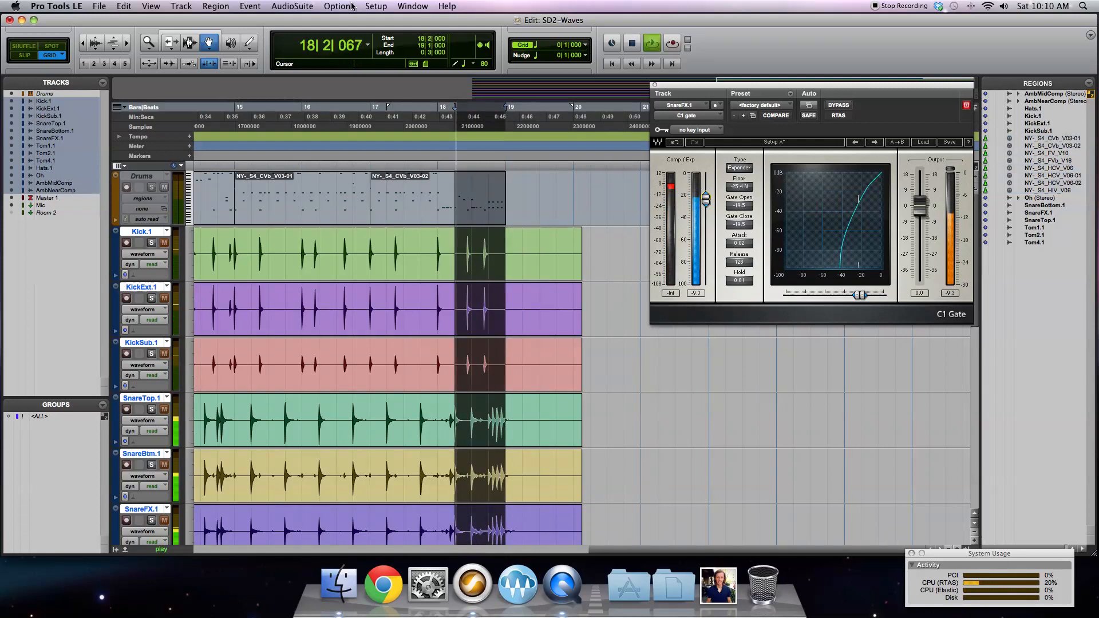
click(416, 6)
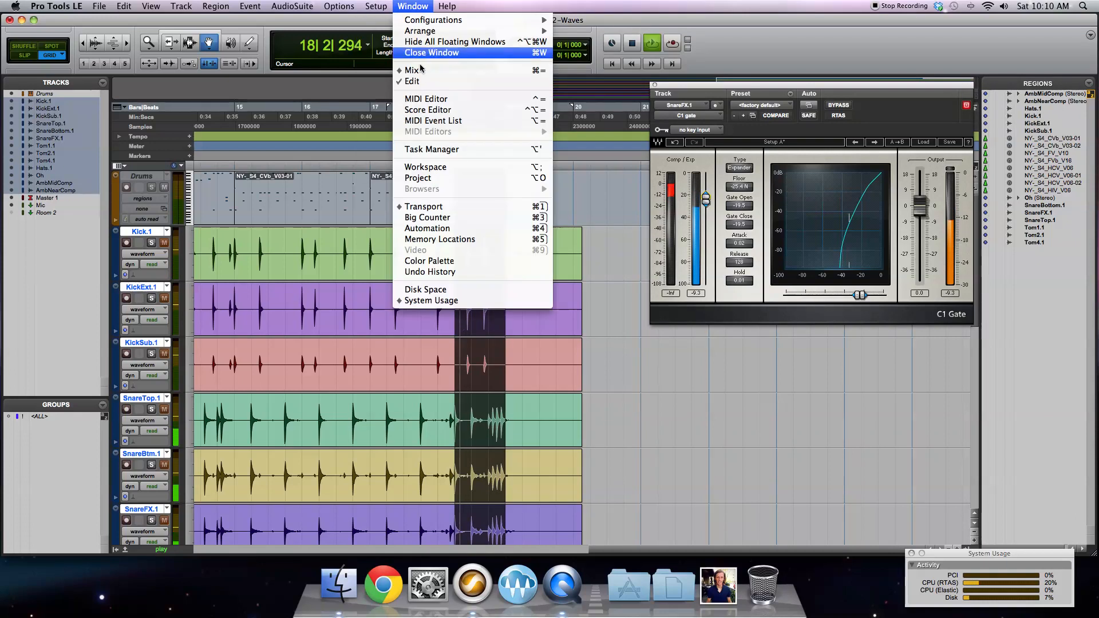
click(421, 70)
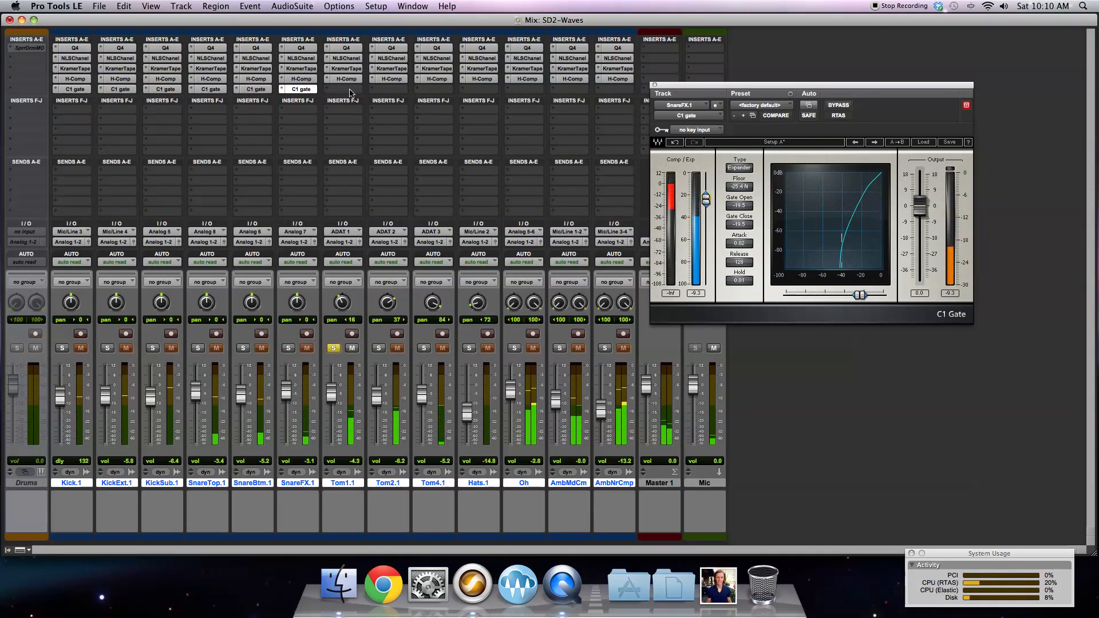
Step: Copy the C1 gate from SnareFX.1 onto Tom1.1, adjust its release and compare the sound with the effect bypassed
drag(334, 93, 338, 92)
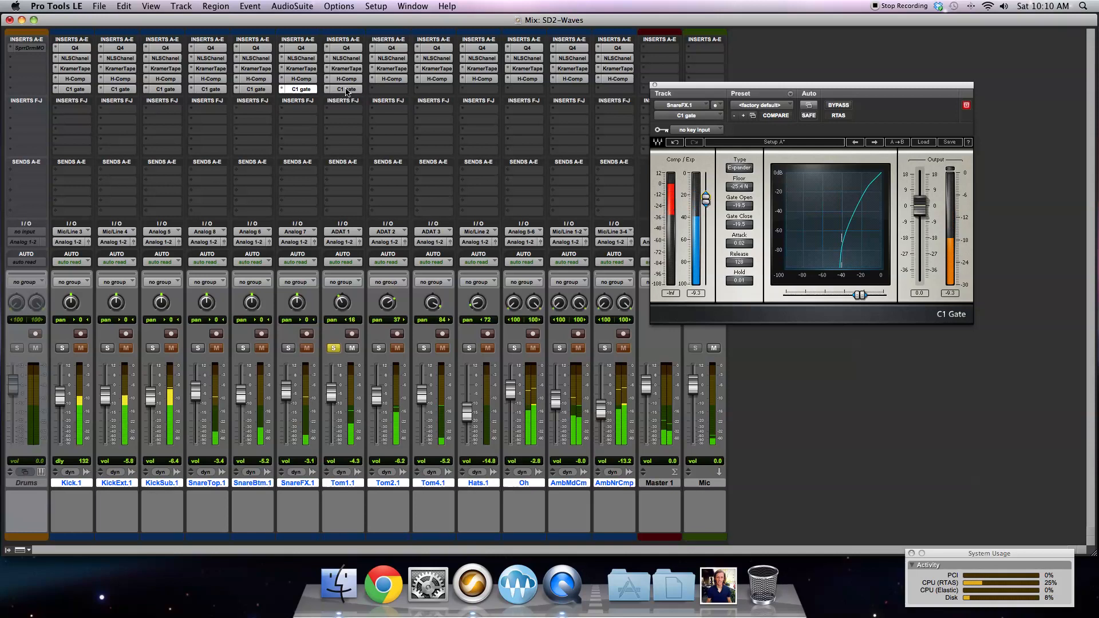
click(343, 90)
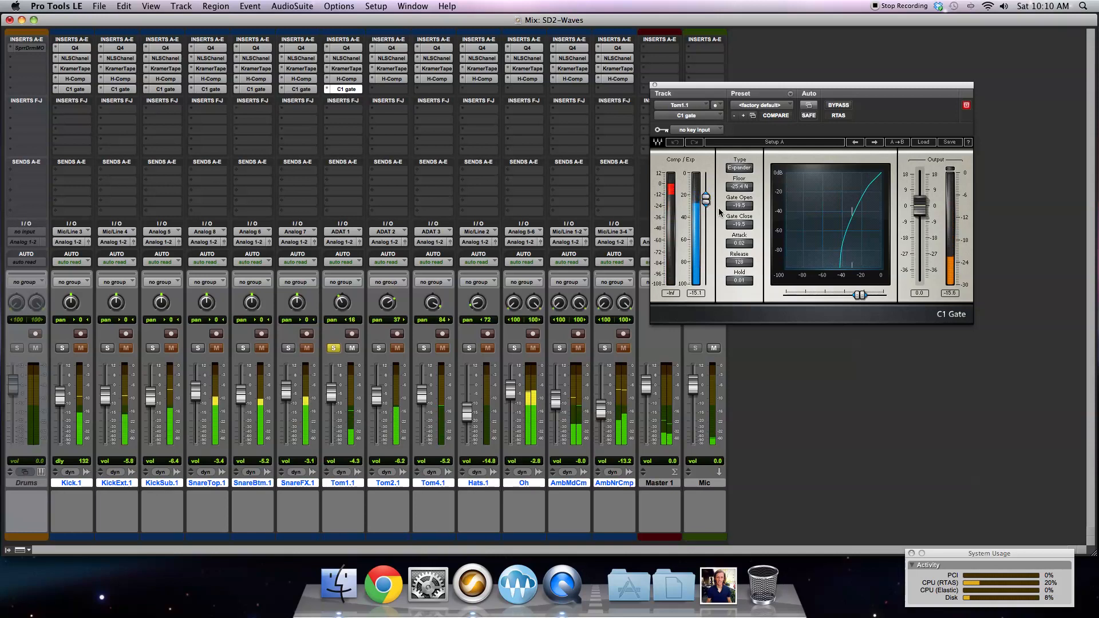
drag(745, 266, 745, 262)
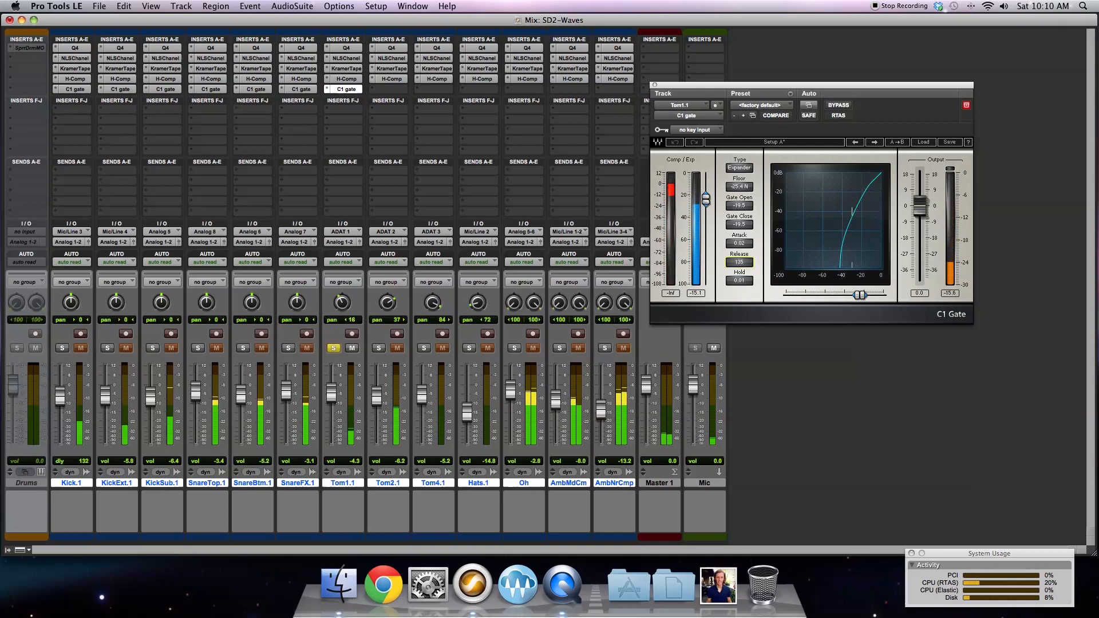
click(837, 105)
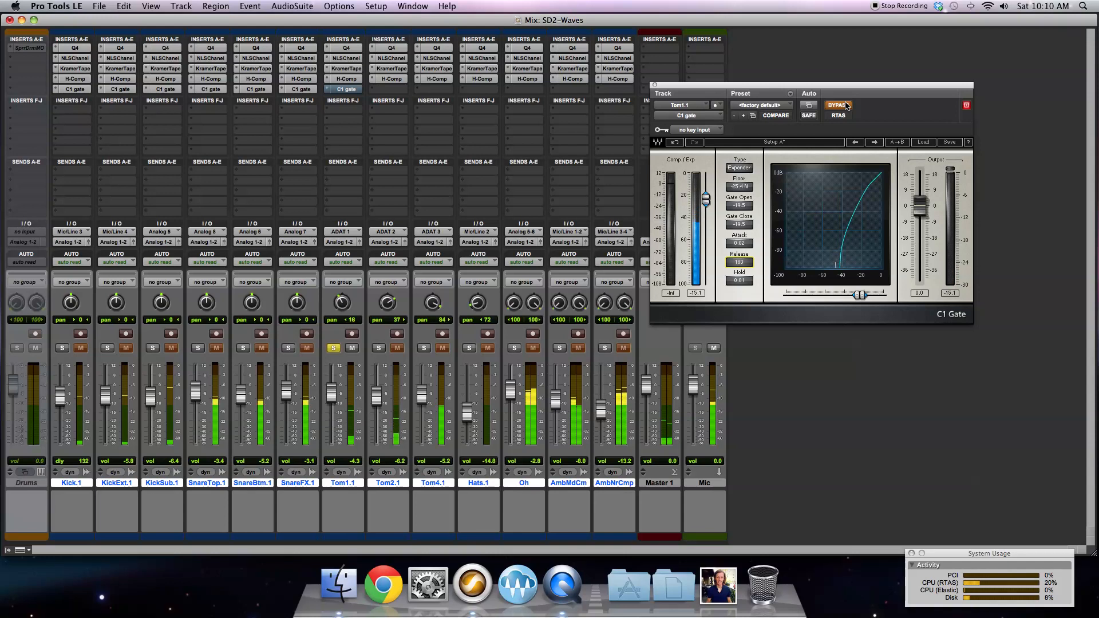
click(845, 106)
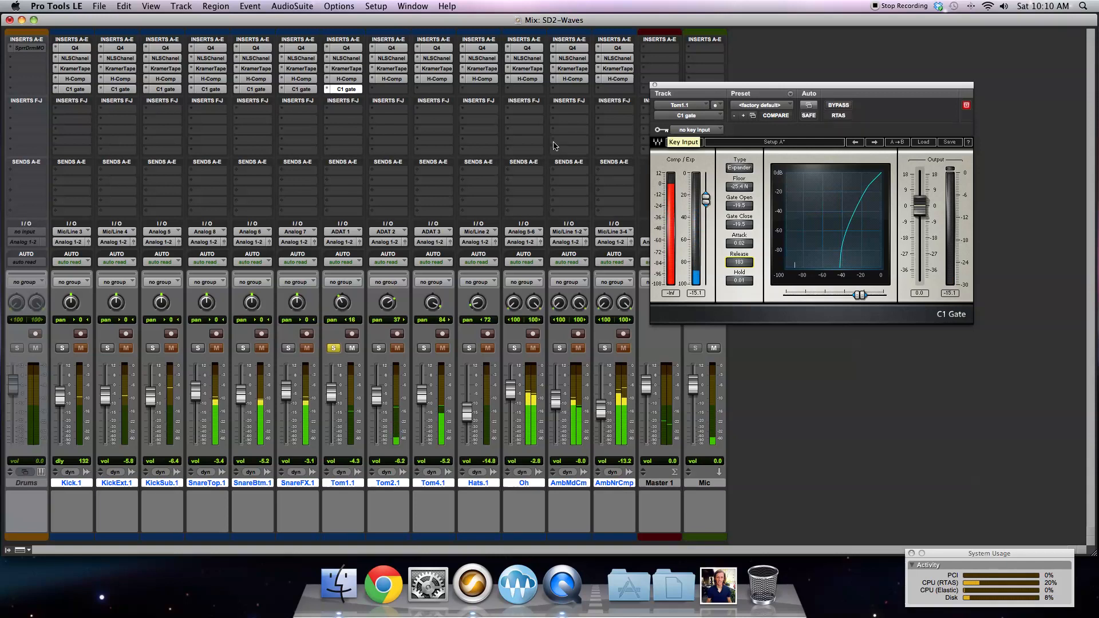
Step: Copy the Tom1.1 gate onto Tom2.1, solo Tom2.1 instead and set its gate open and close to about -22.8
drag(346, 90, 391, 90)
click(378, 348)
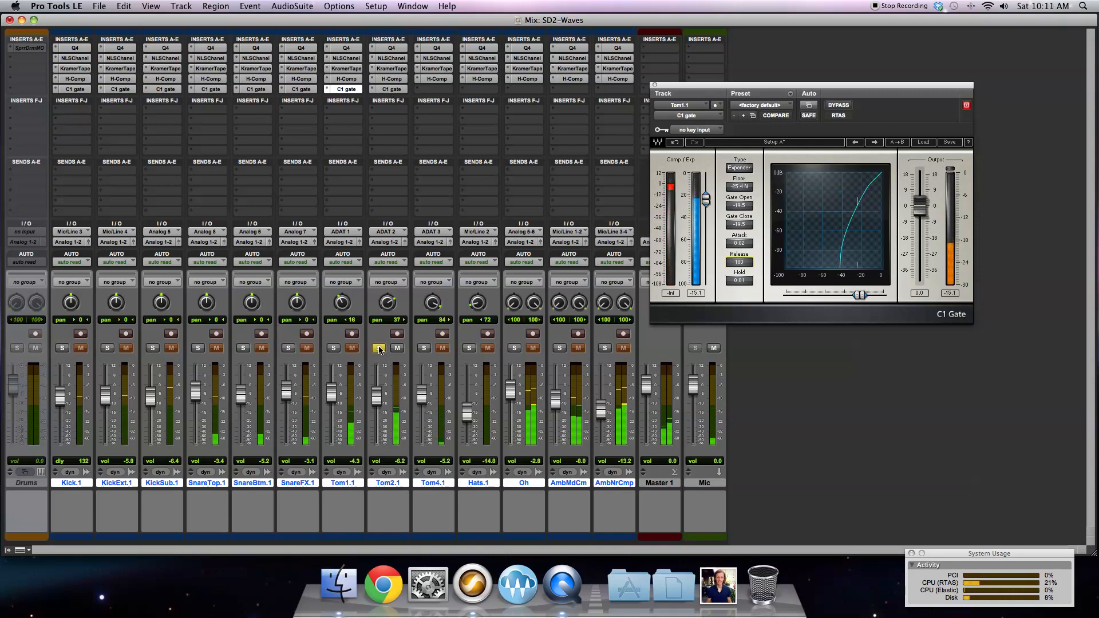
click(391, 90)
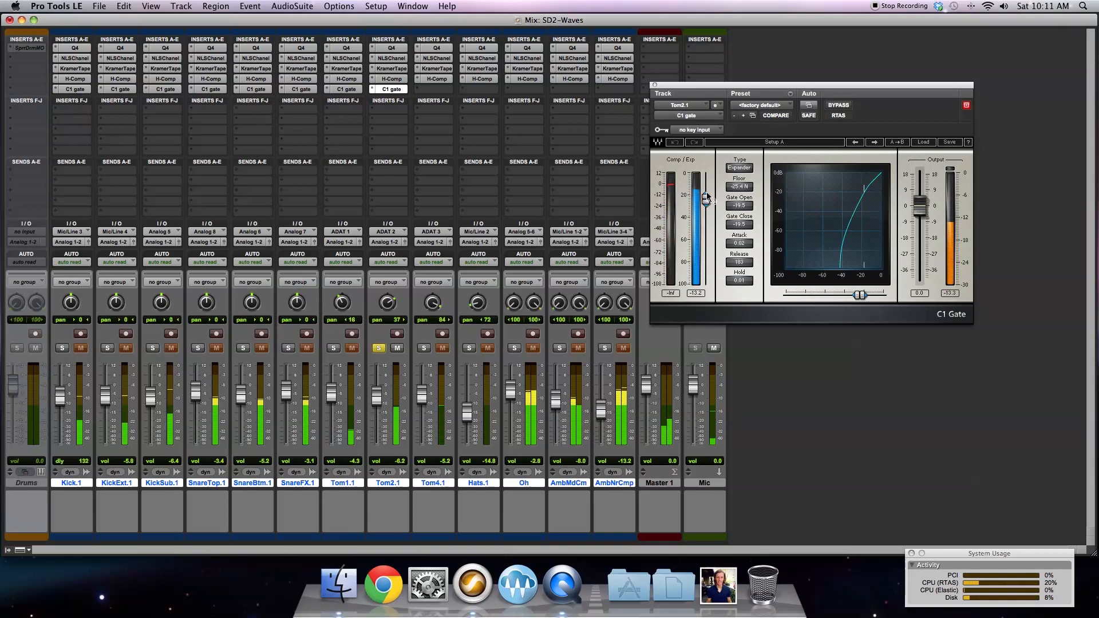
drag(706, 198, 706, 204)
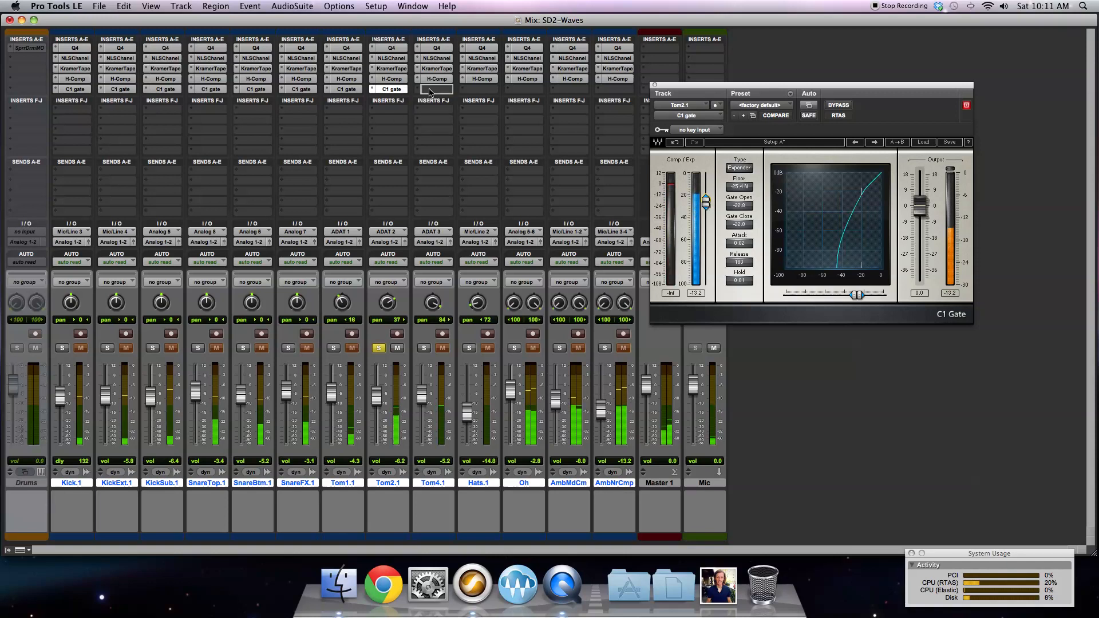
Step: Copy the C1 gate from Tom2.1 onto Tom4.1 and solo Tom4.1 in place of Tom2.1
drag(430, 91, 431, 90)
click(424, 348)
click(380, 348)
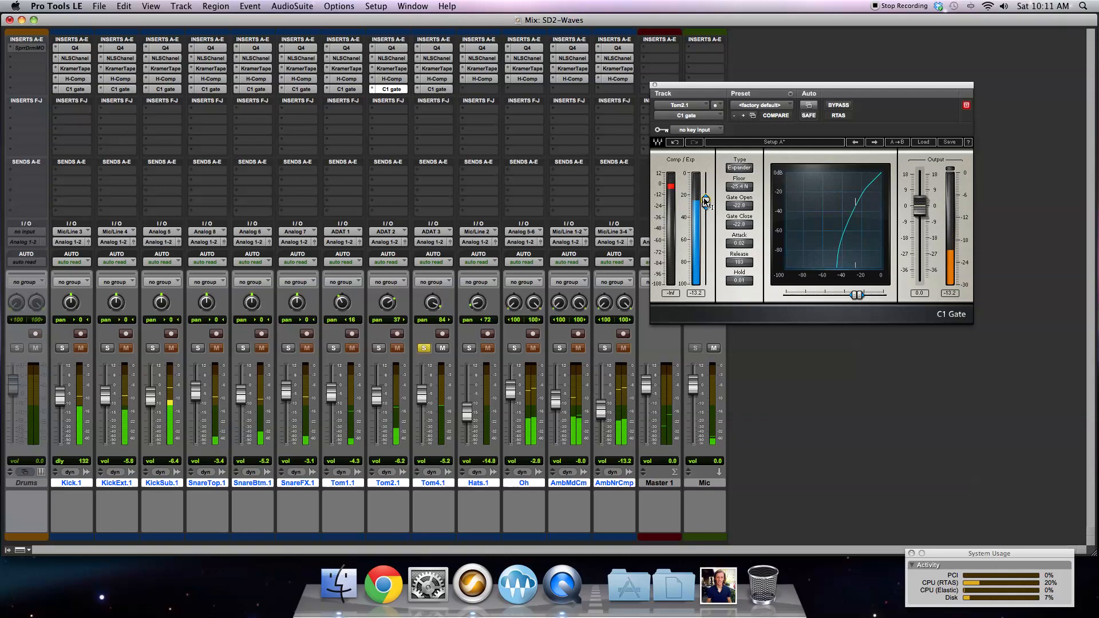
Step: Lengthen the release on Tom2.1's C1 gate and, with Tom2.1 soloed again, set gate open and close to -25.5
drag(705, 201, 705, 218)
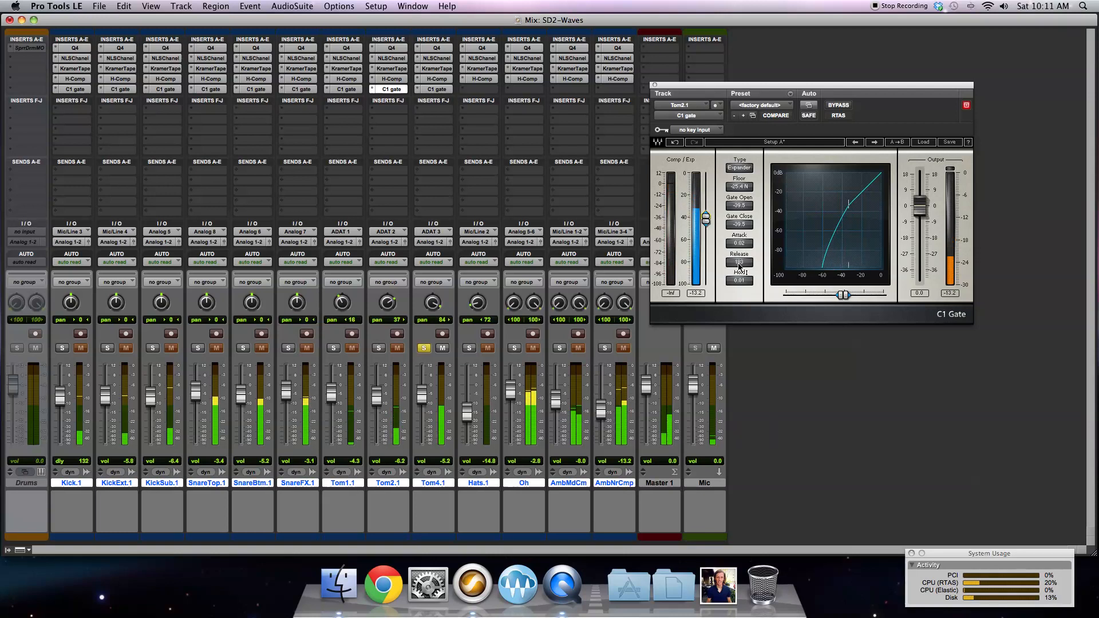
drag(739, 262, 739, 257)
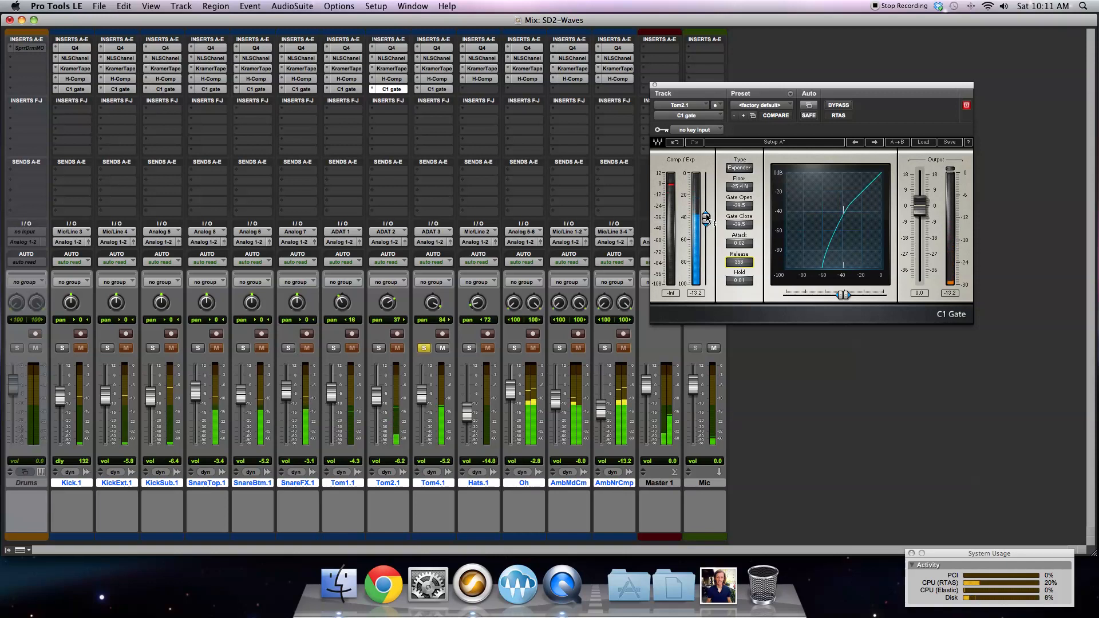
drag(738, 206, 739, 214)
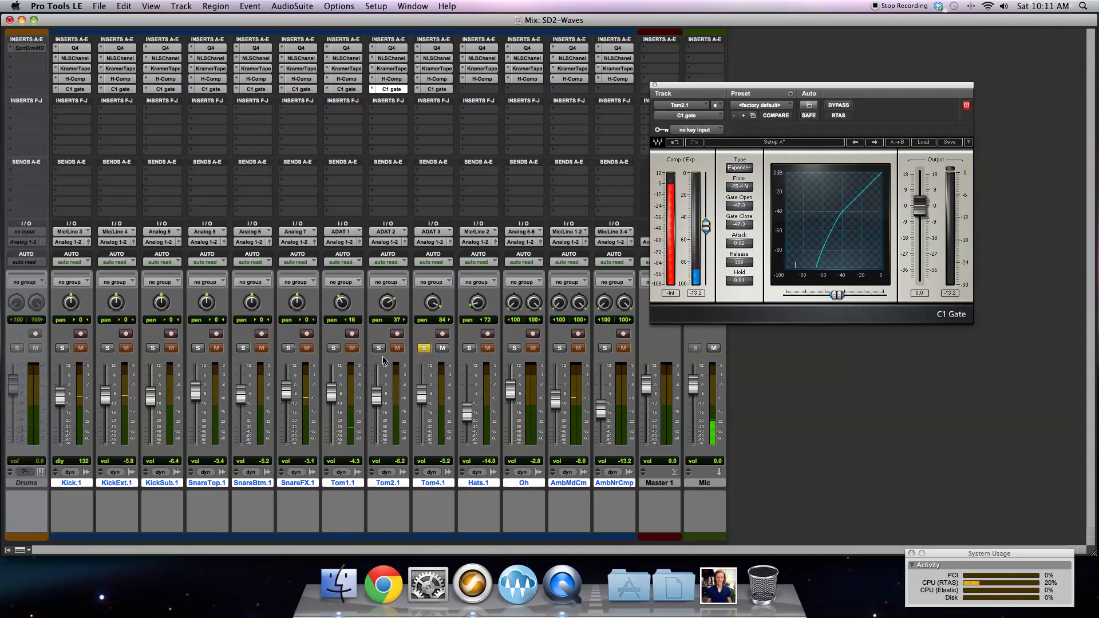
click(424, 348)
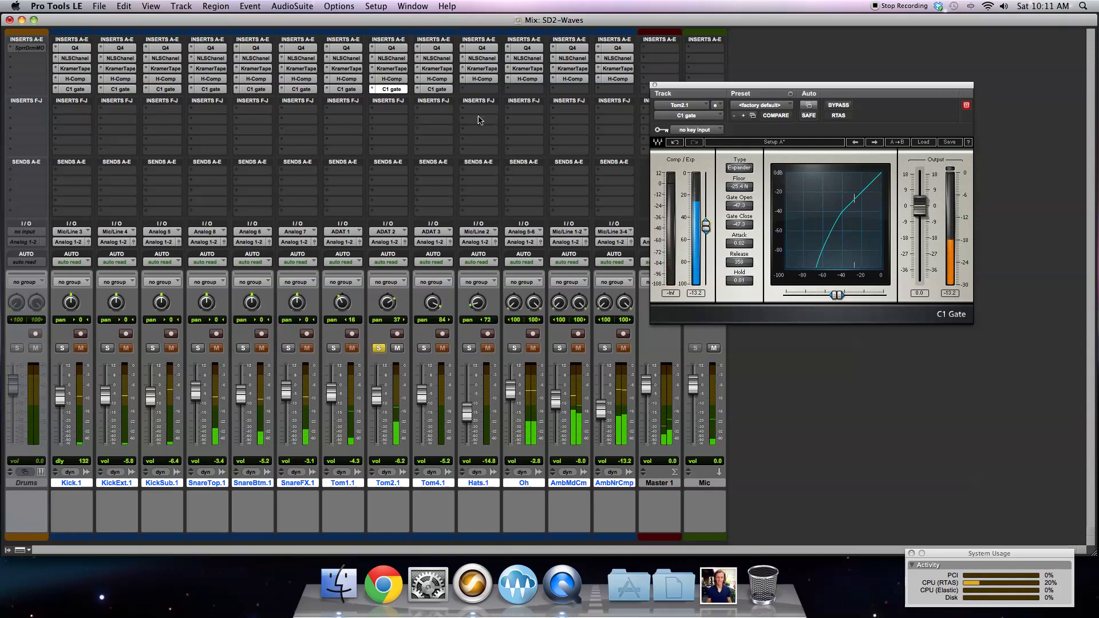
mouse_move(837, 294)
mouse_down()
mouse_move(875, 295)
mouse_move(855, 294)
mouse_up()
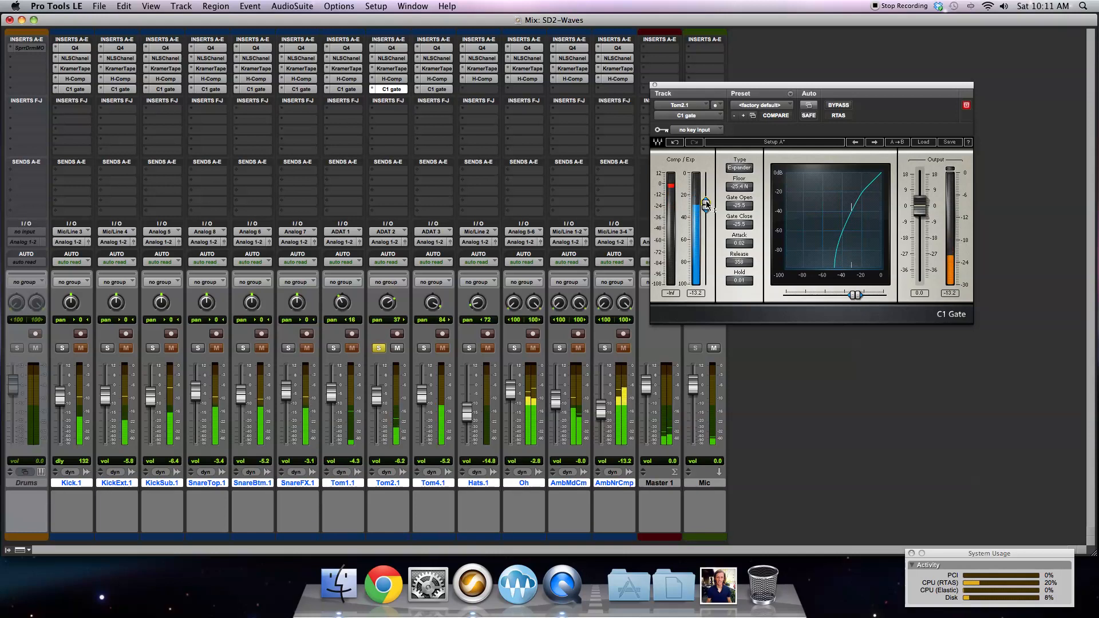
Step: Solo Tom4.1 instead of Tom2.1 and set its C1 gate's open and close to -38.8 and release to about 996
click(378, 348)
click(436, 89)
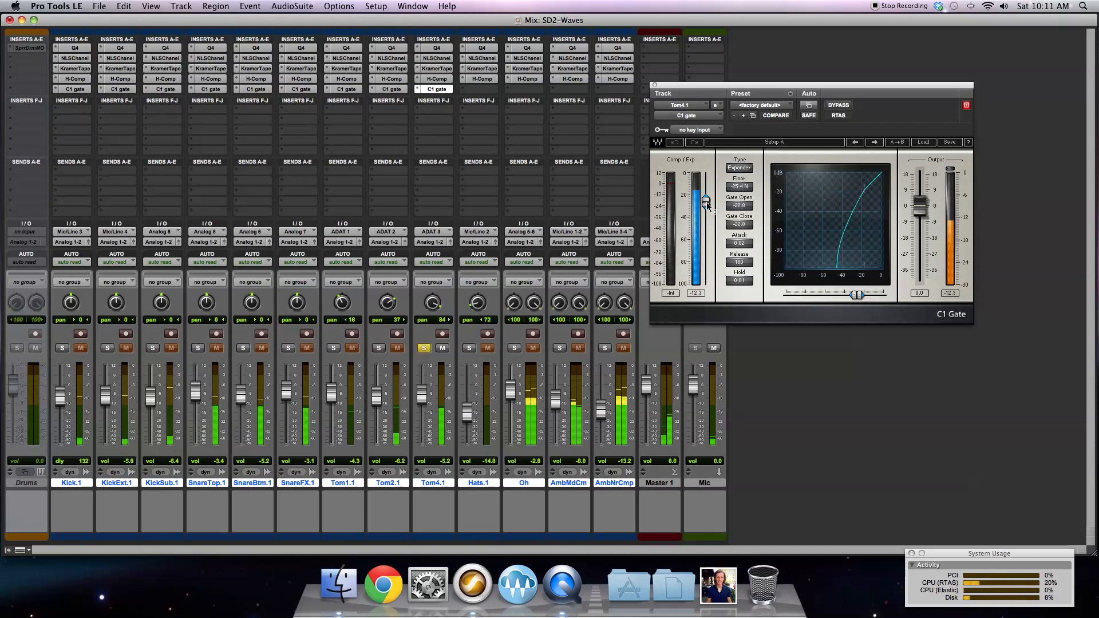
drag(705, 202, 706, 217)
drag(737, 263, 738, 258)
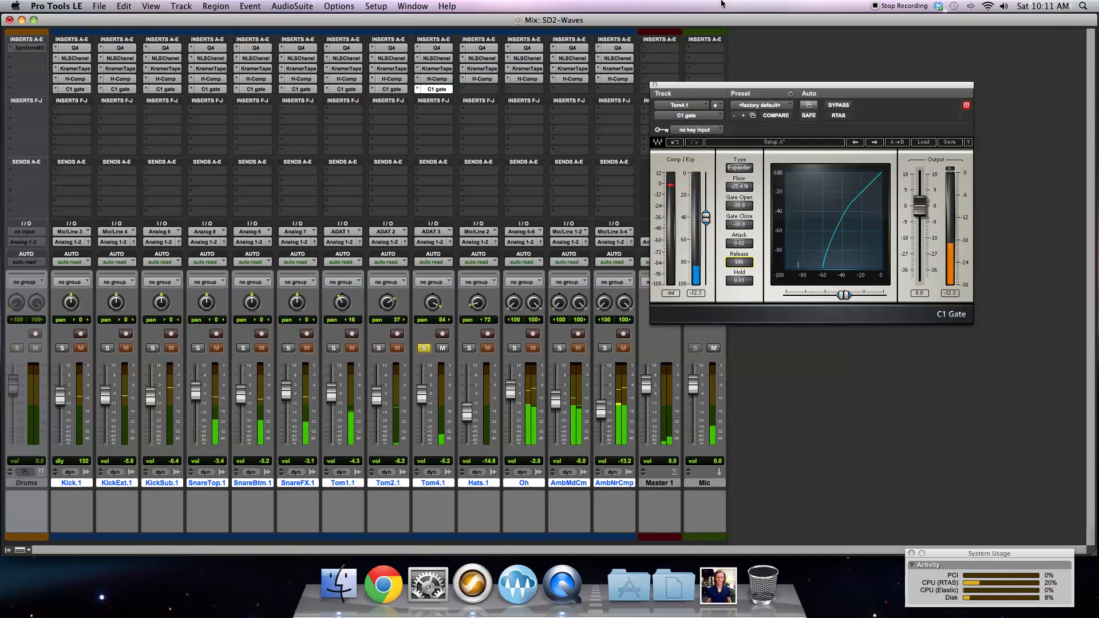
Step: Extend the looped selection in the Edit window so it ends at 19|3|000
click(376, 6)
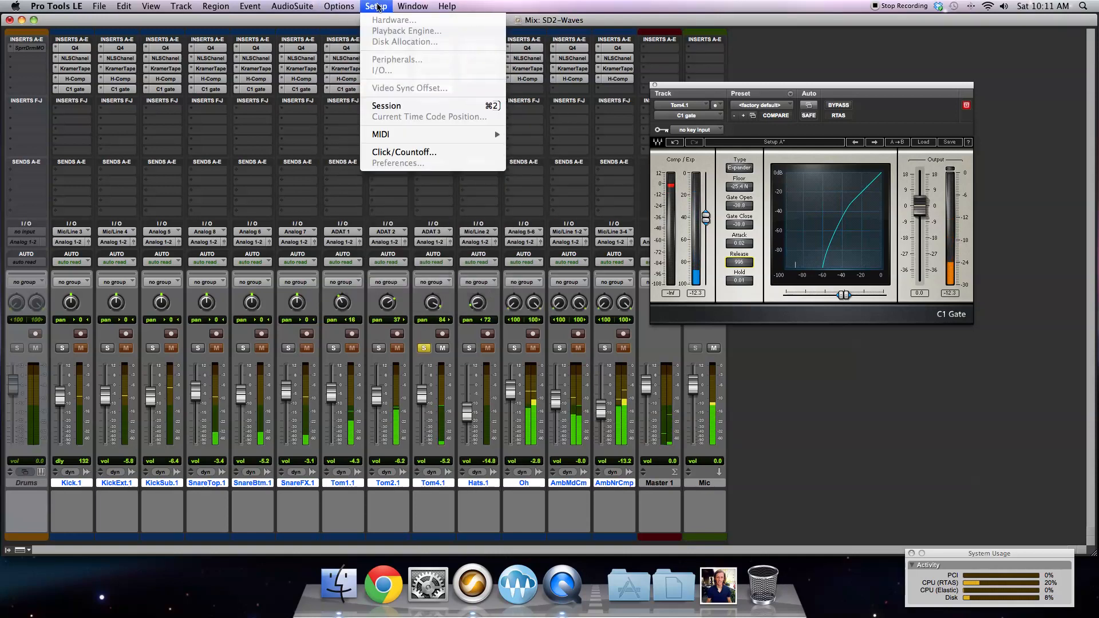
click(412, 80)
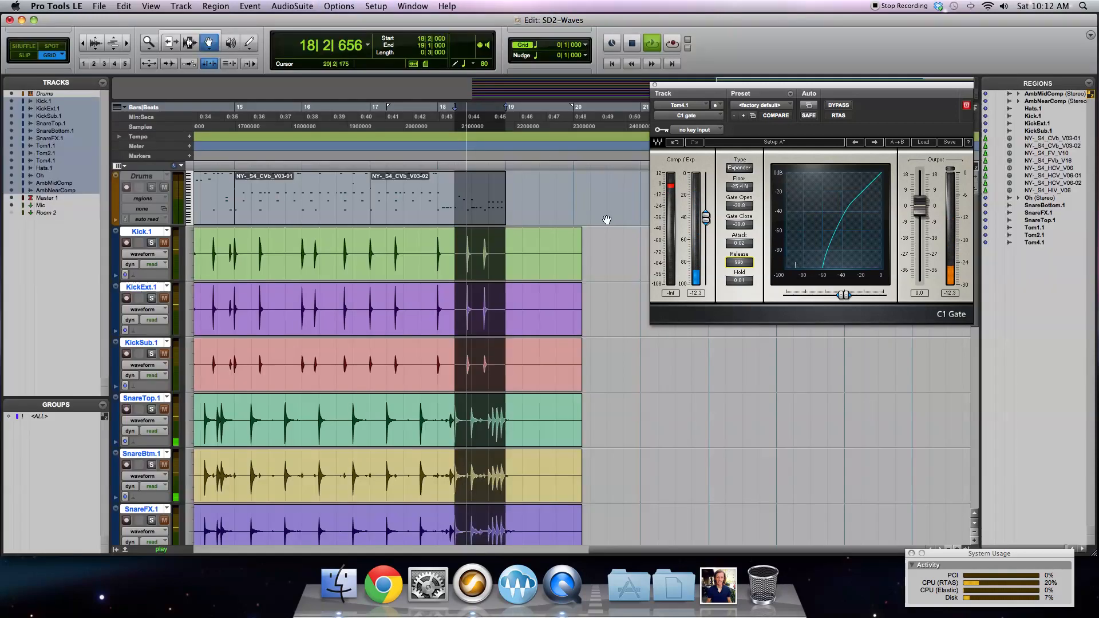
shift+click(530, 114)
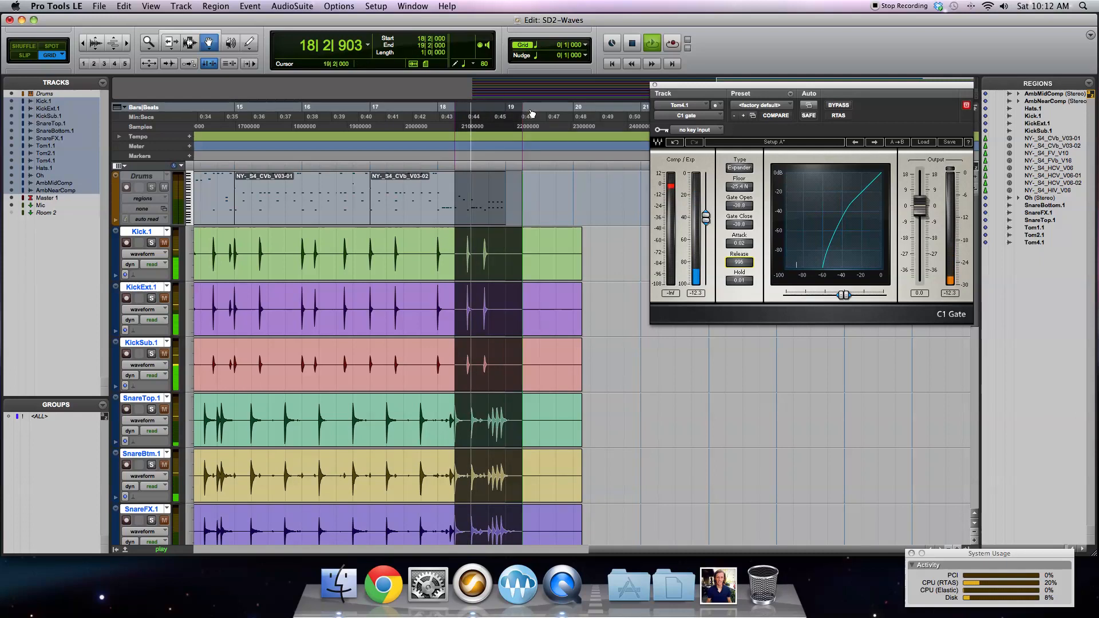
shift+click(537, 117)
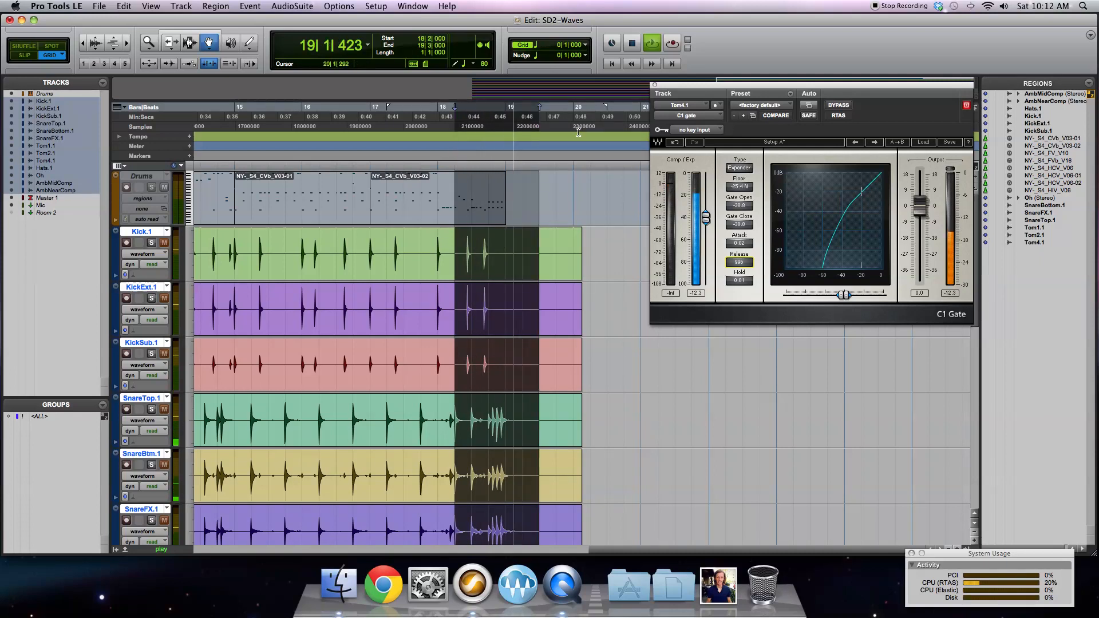
Step: Fine-tune Tom4.1's gate open and close to -16.7 and close the plug-in window
drag(706, 218, 707, 210)
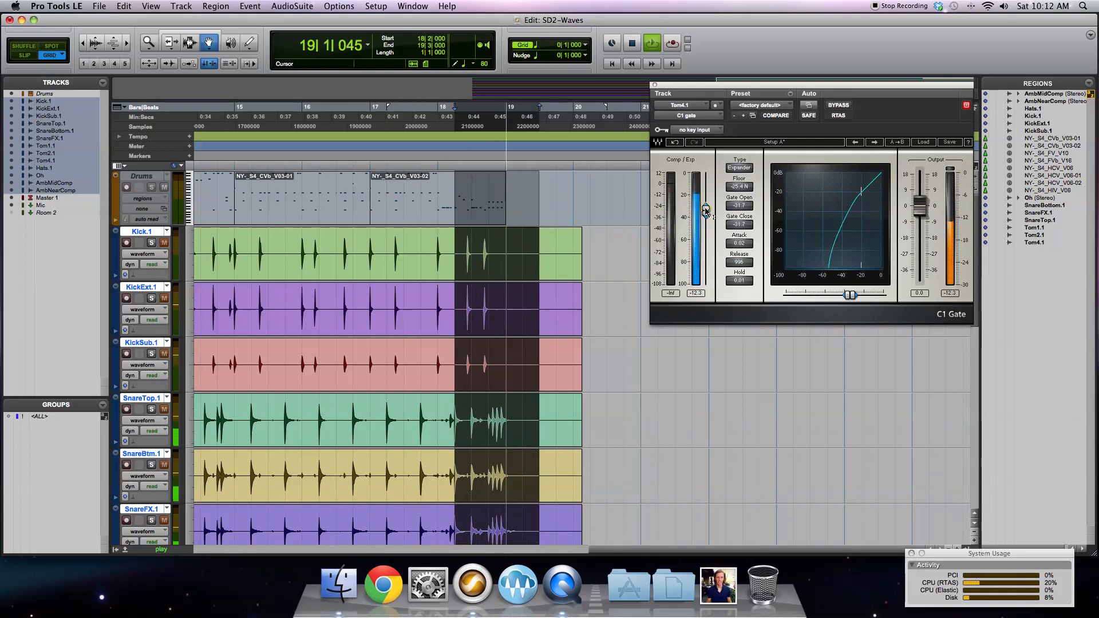
drag(706, 210, 706, 215)
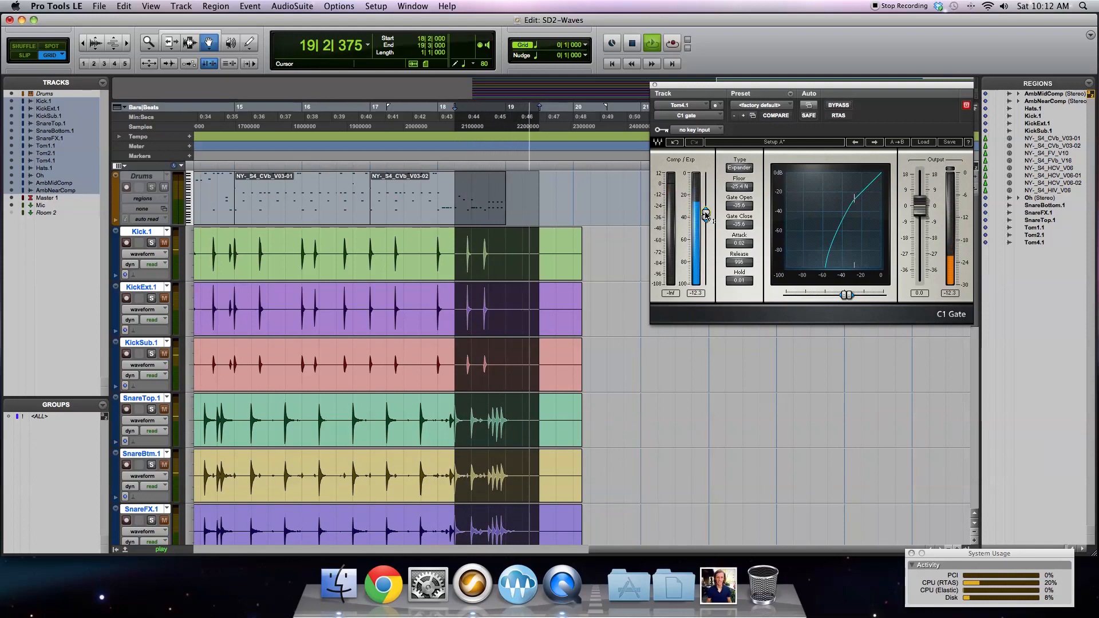
drag(706, 215, 706, 199)
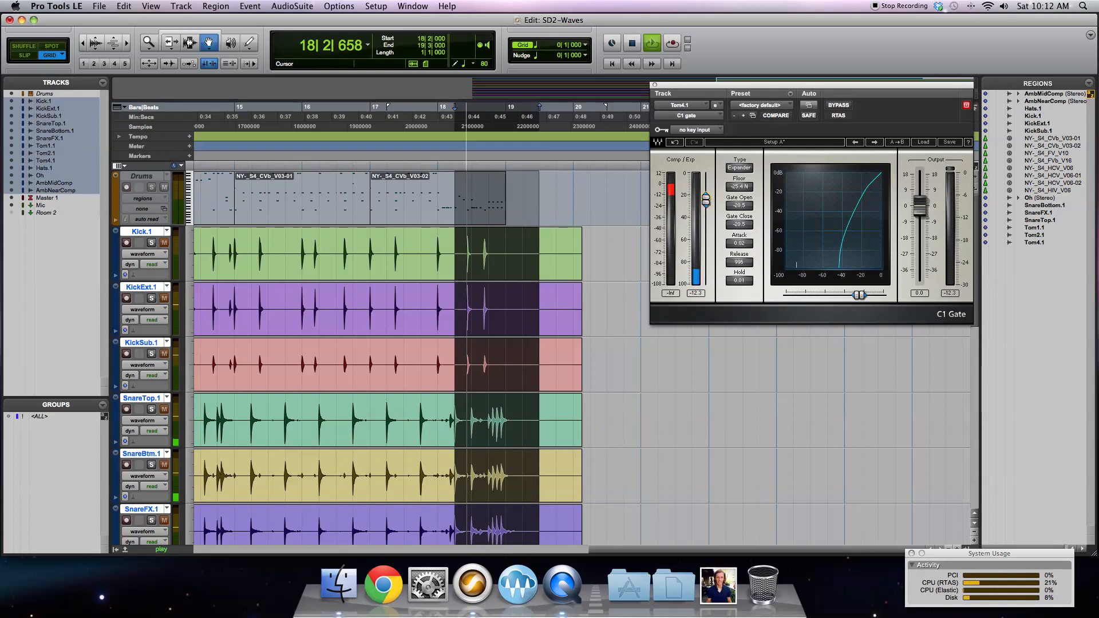
drag(706, 200, 706, 198)
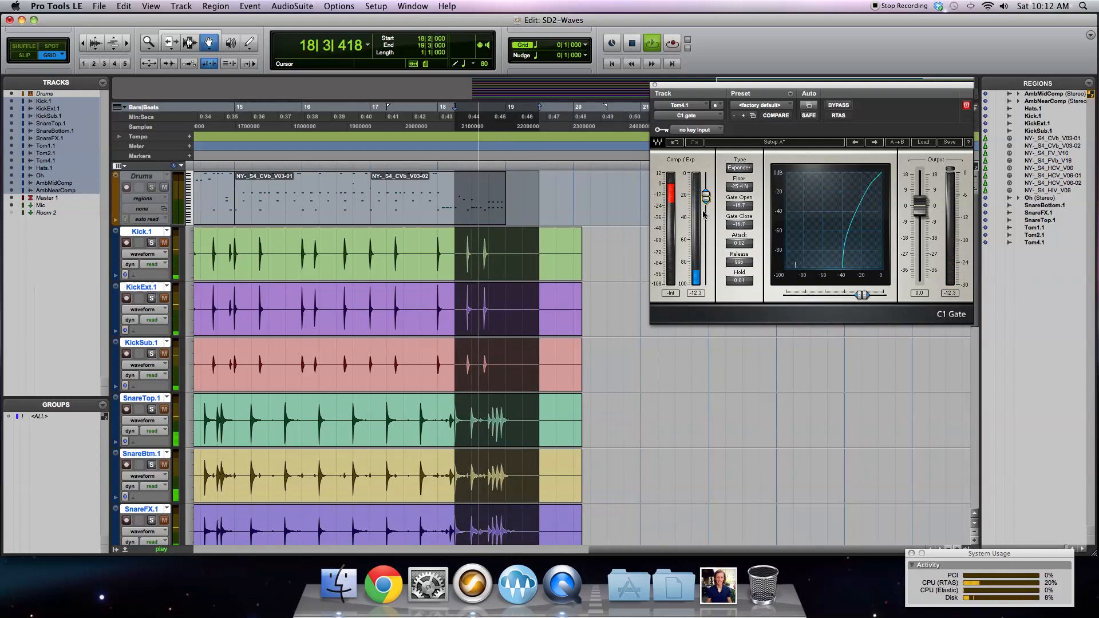
click(655, 86)
click(250, 6)
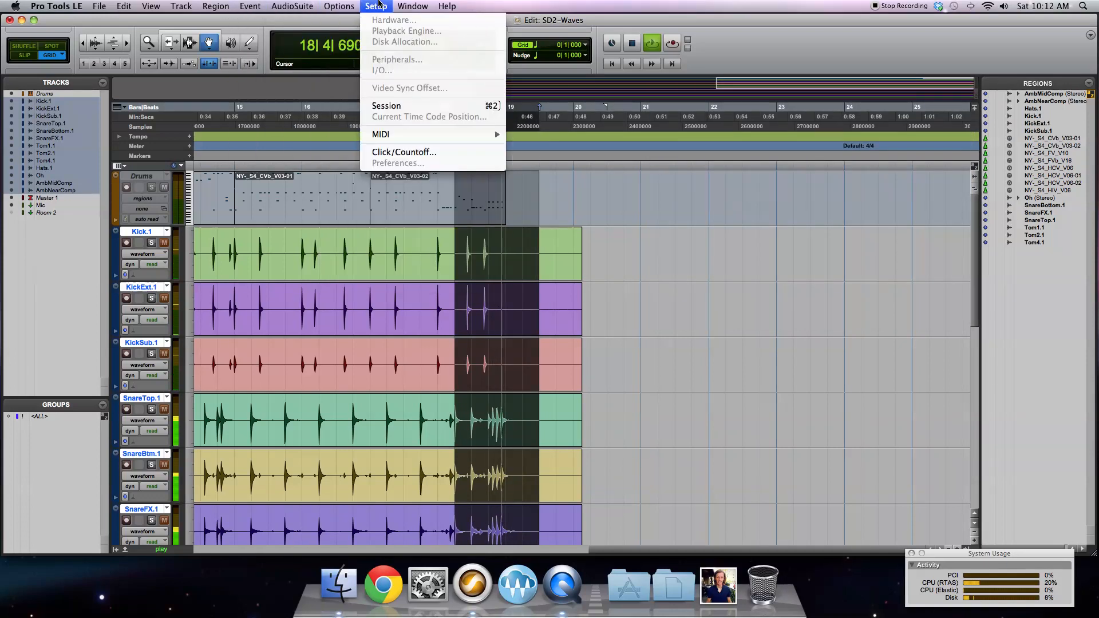
mouse_move(413, 7)
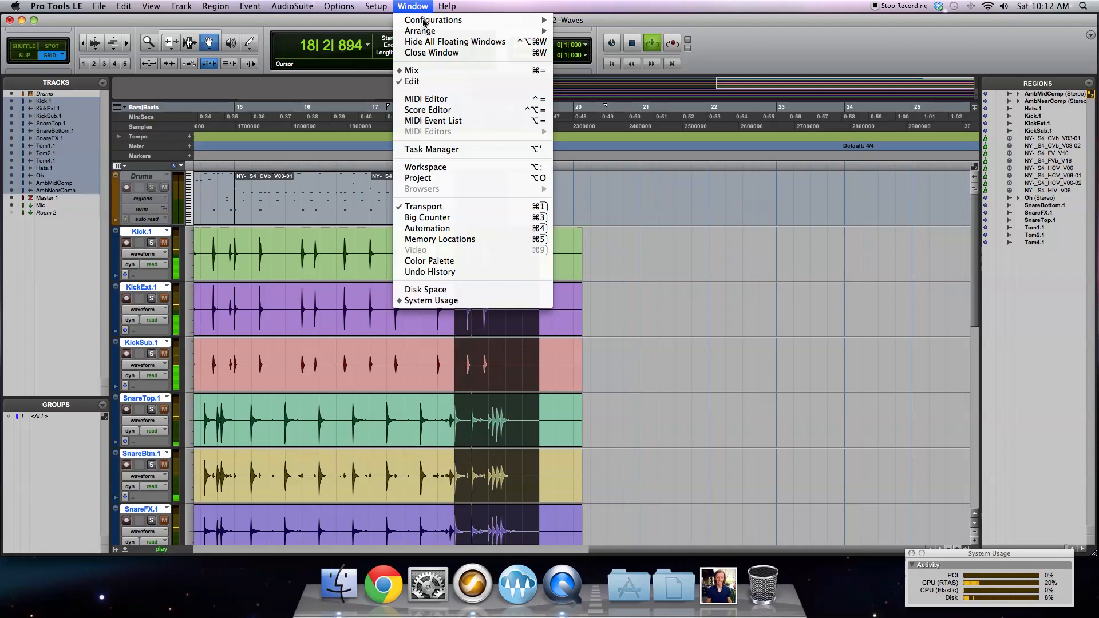
click(423, 71)
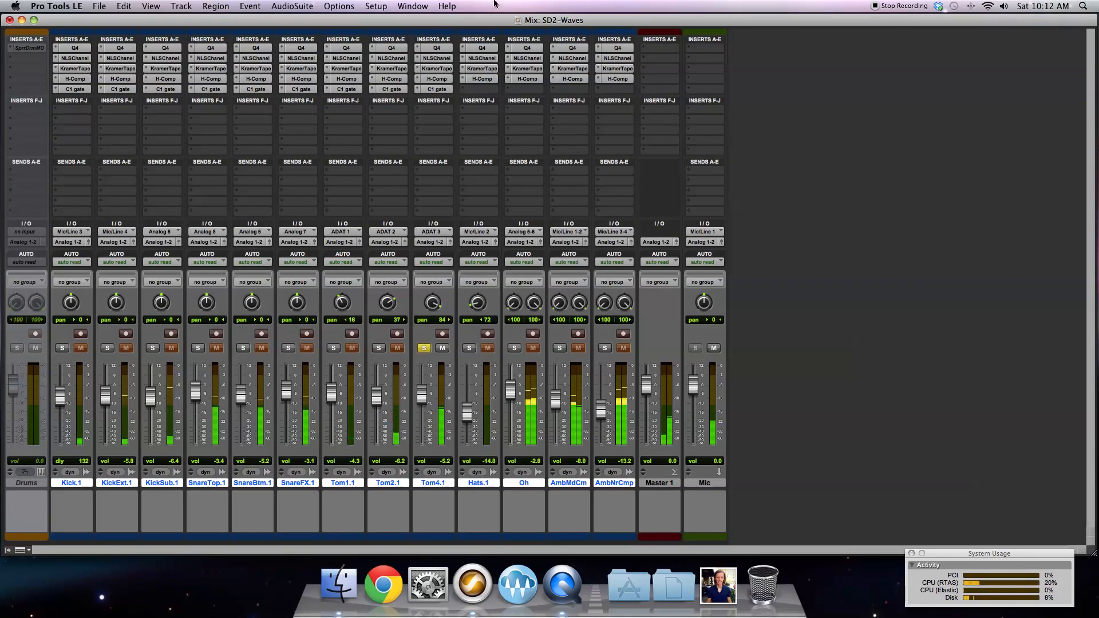
click(447, 6)
mouse_move(413, 6)
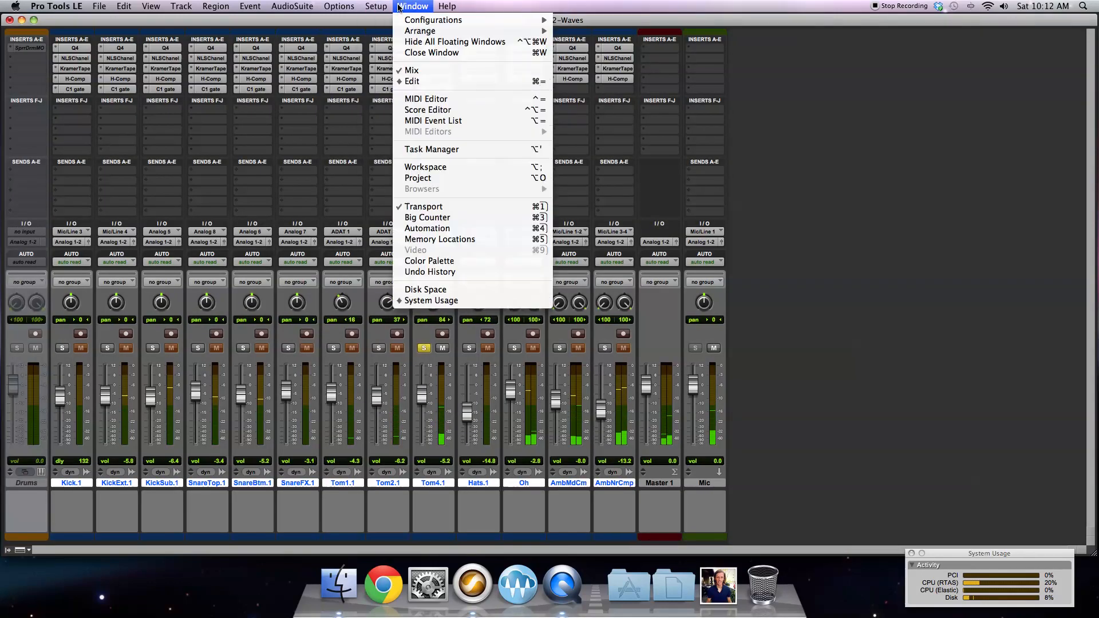
click(422, 83)
Step: Select the drum tracks from 9|1|000 to 20|1|000 in the Edit window and restart playback
drag(577, 118, 384, 139)
key(space)
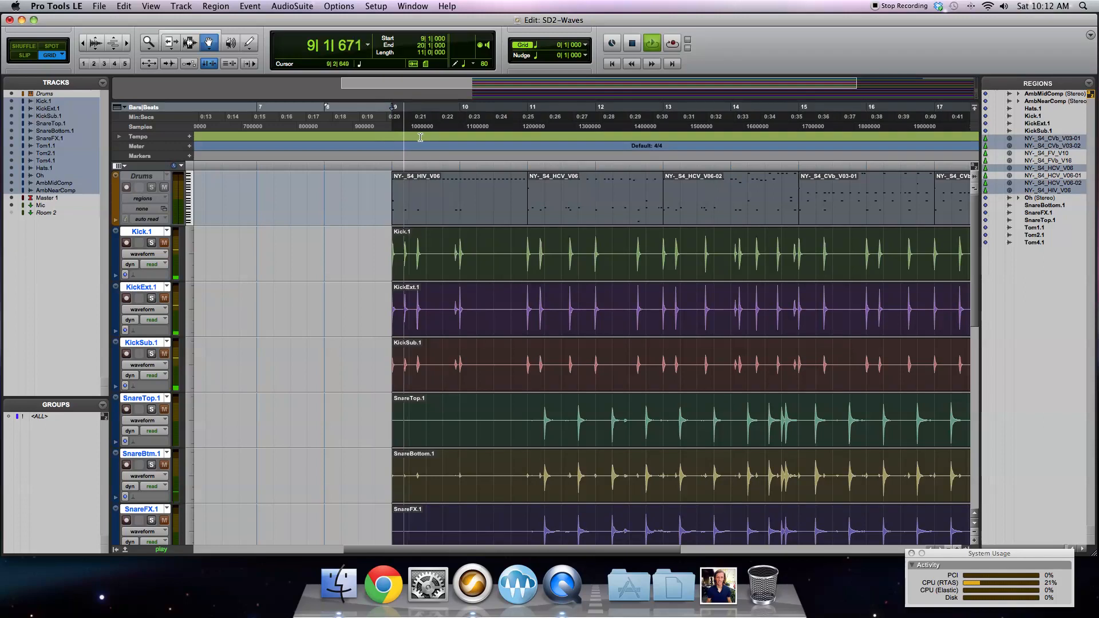
key(space)
key(space)
Step: Return to the Mix window and unsolo Tom4.1 so the whole kit plays
click(412, 6)
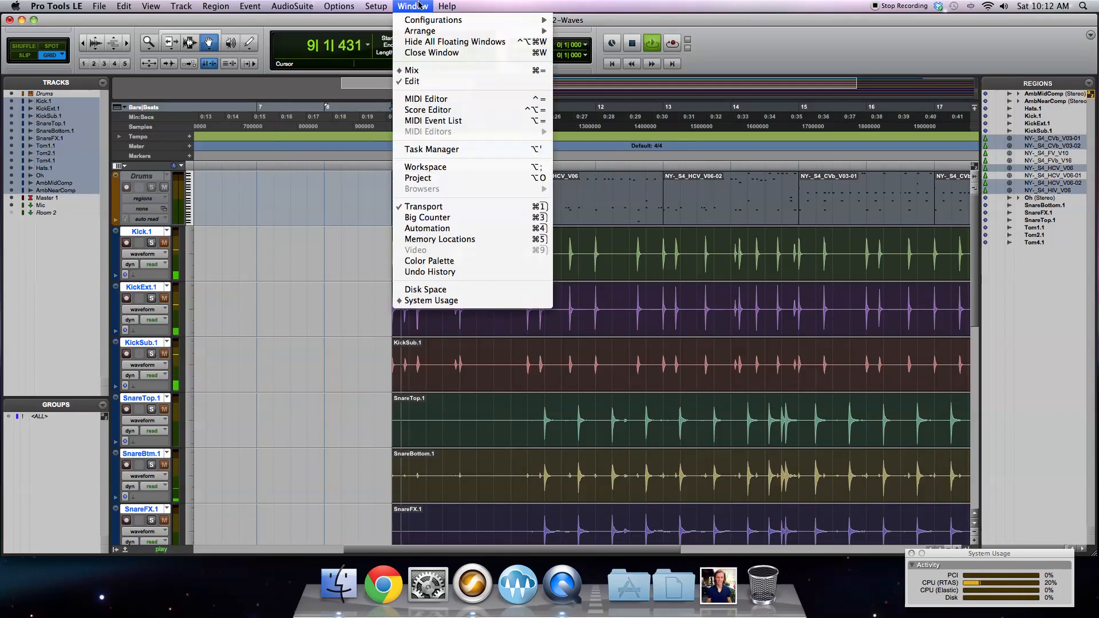
click(427, 71)
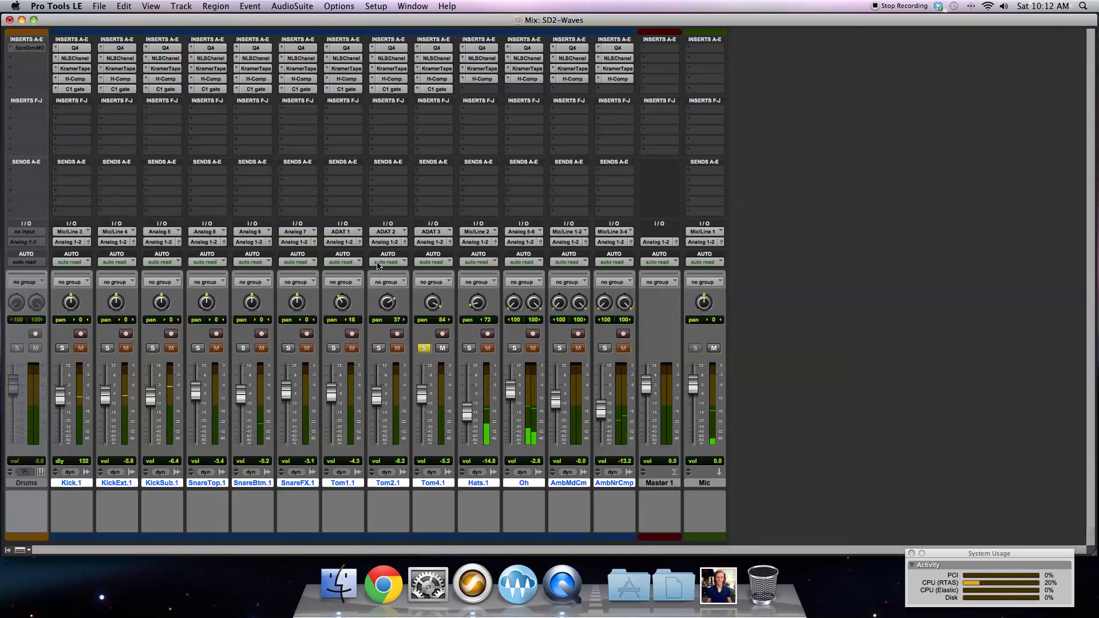
click(430, 349)
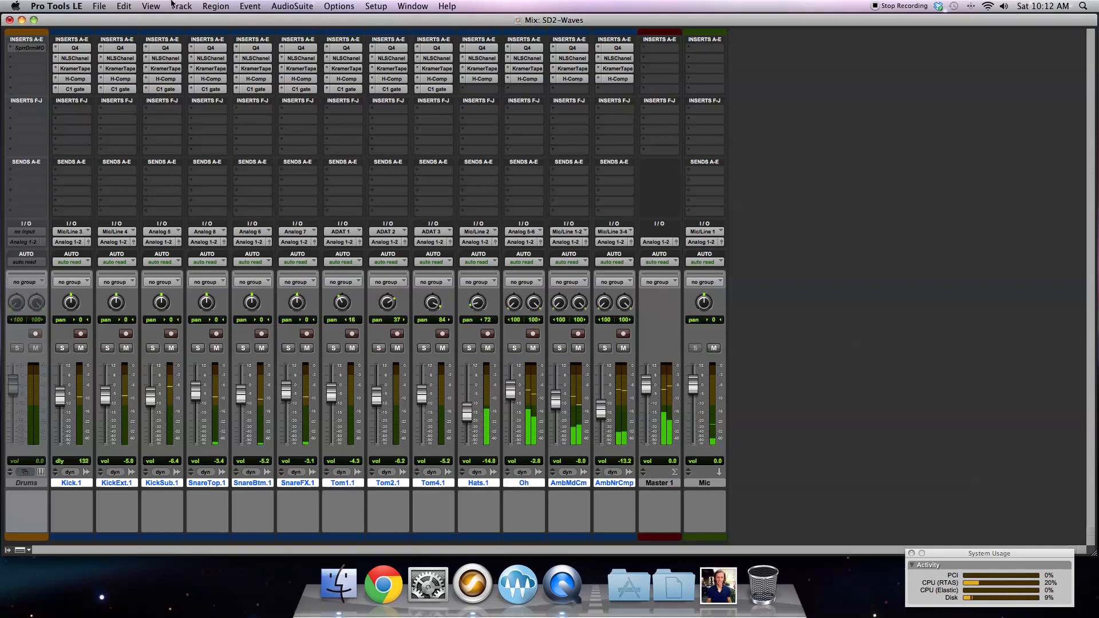
Step: Compare the full kit with the C1 gates on all selected drum tracks bypassed and active, leaving them bypassed
right_click(83, 92)
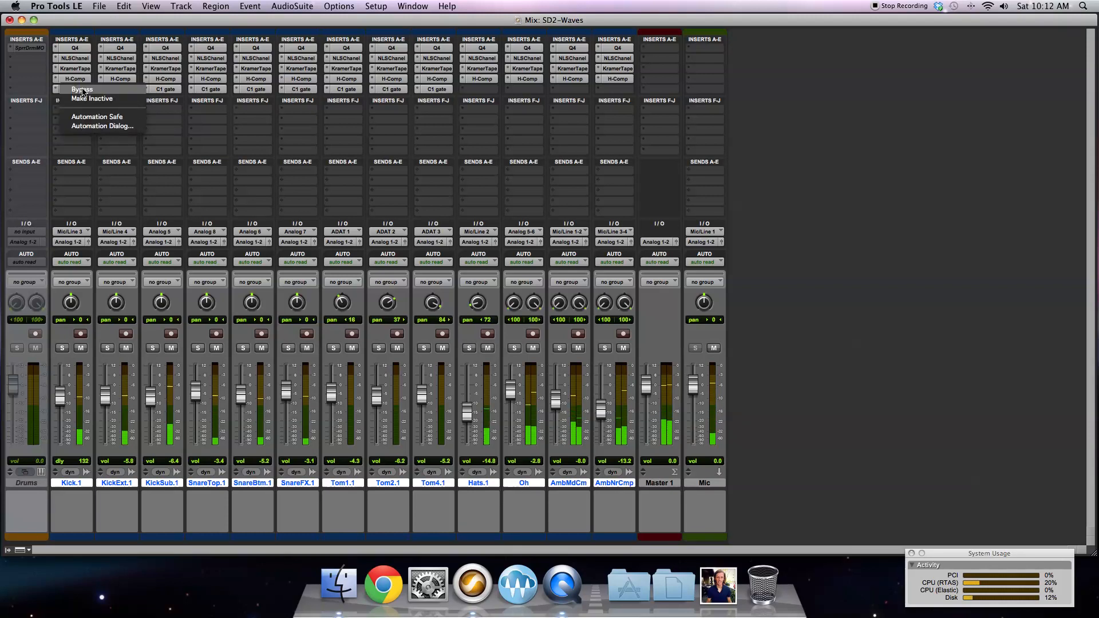
click(81, 90)
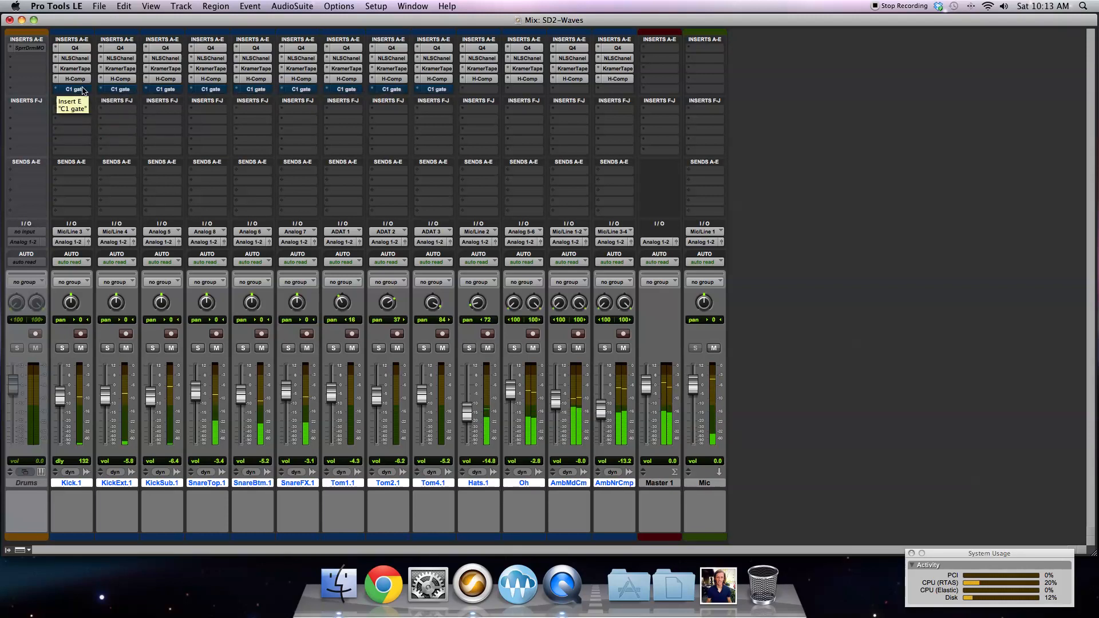
right_click(81, 89)
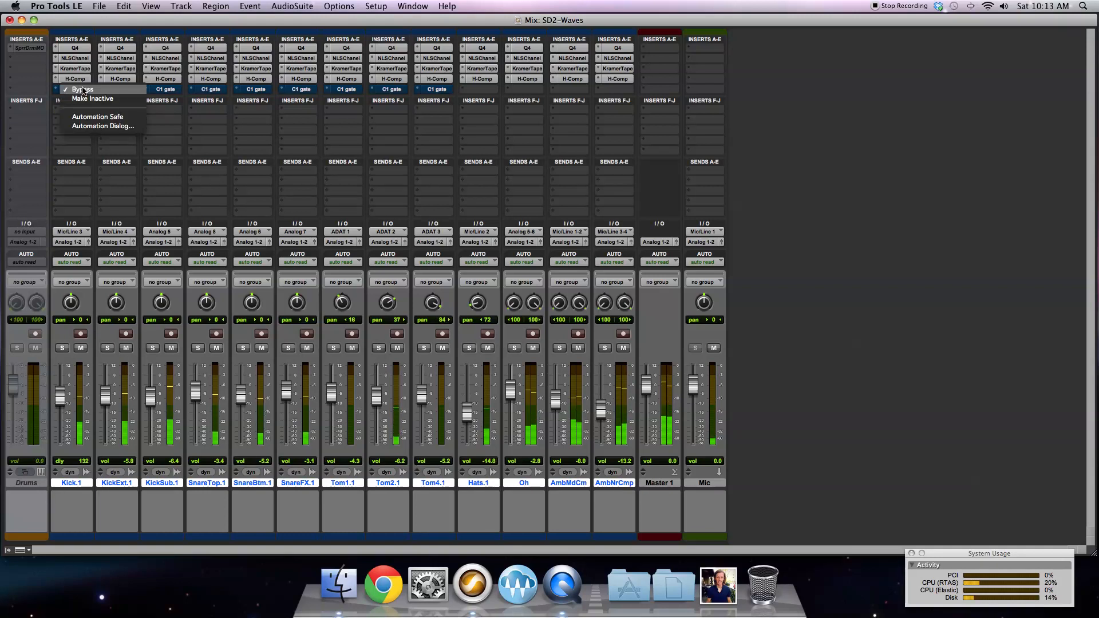
click(83, 90)
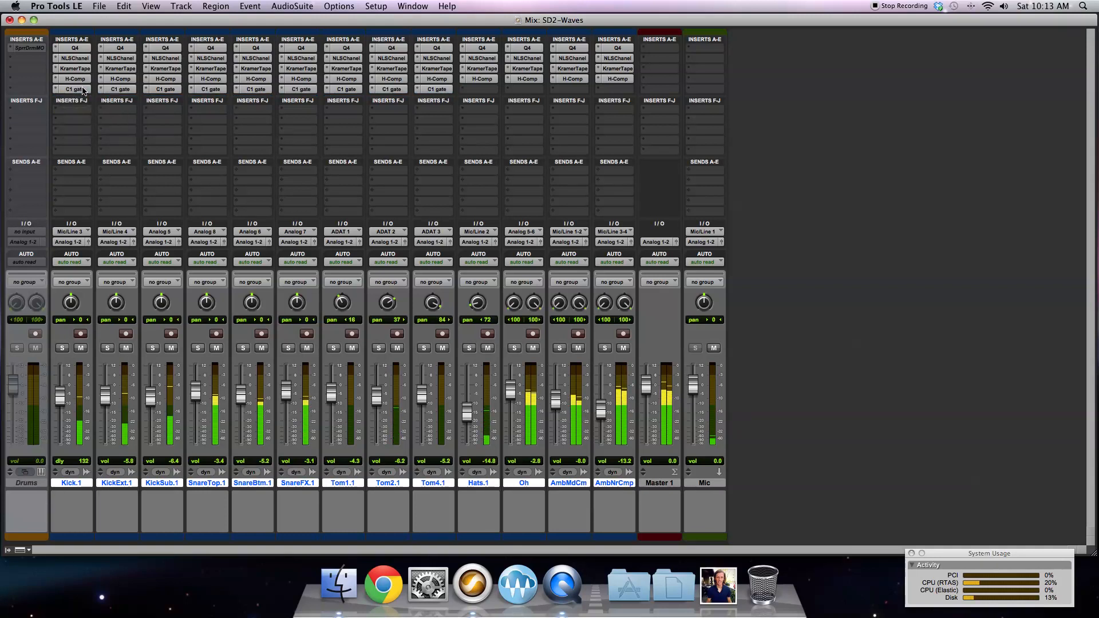
right_click(83, 90)
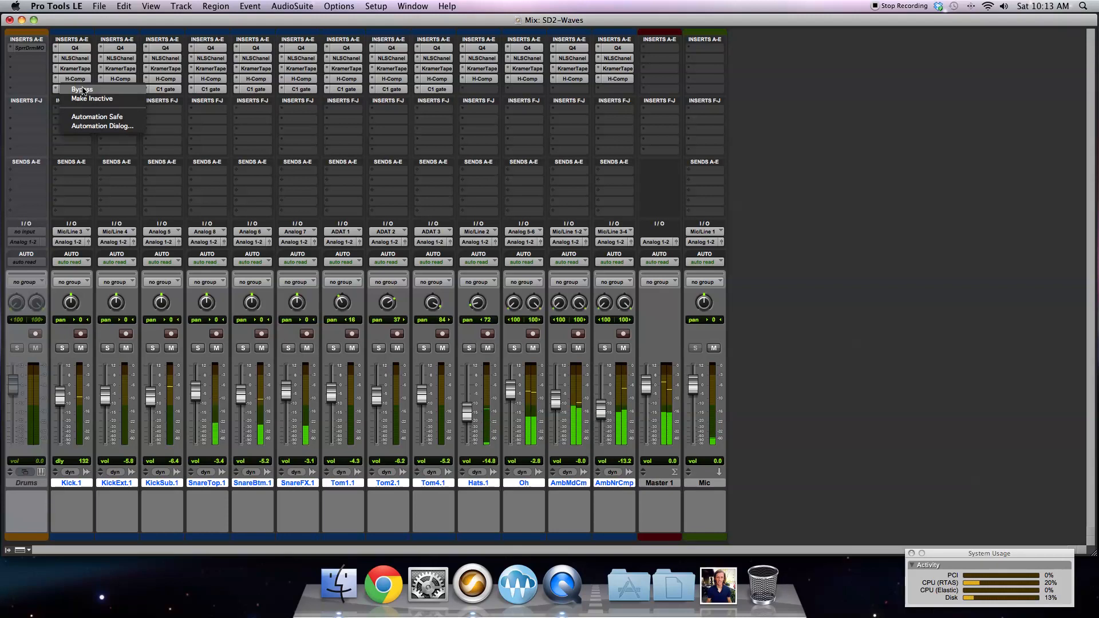
click(83, 89)
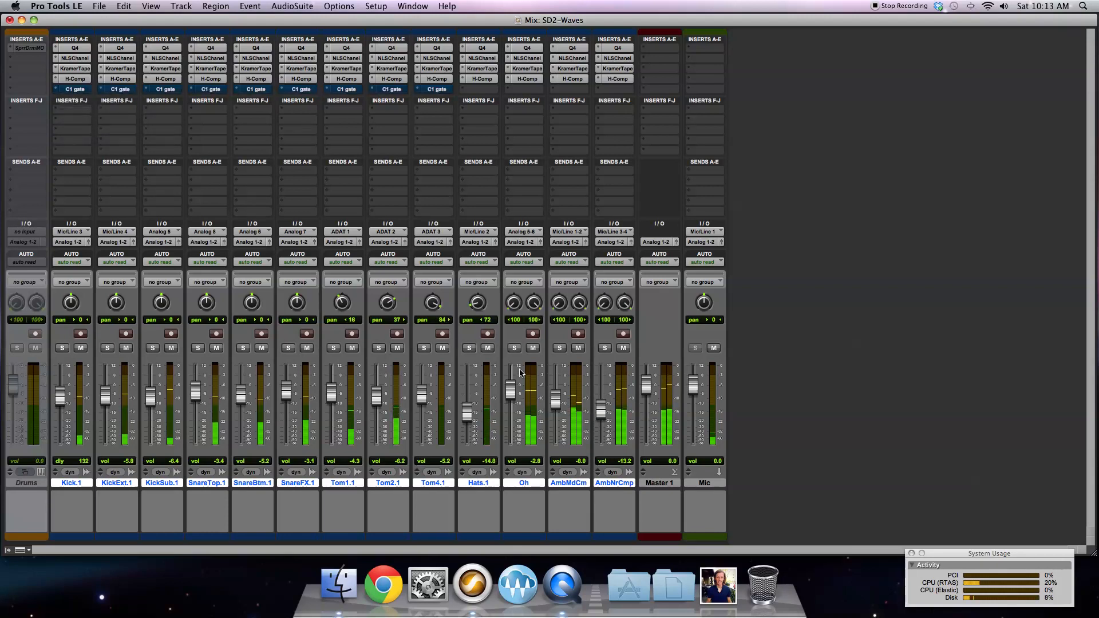
alt+shift+click(512, 393)
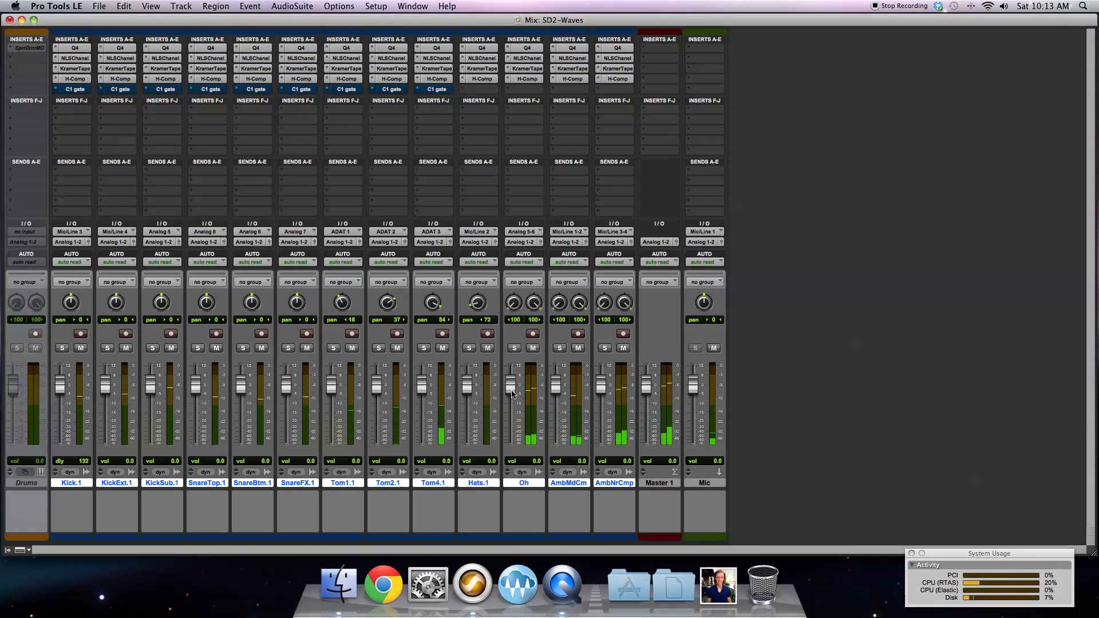
click(123, 6)
click(131, 24)
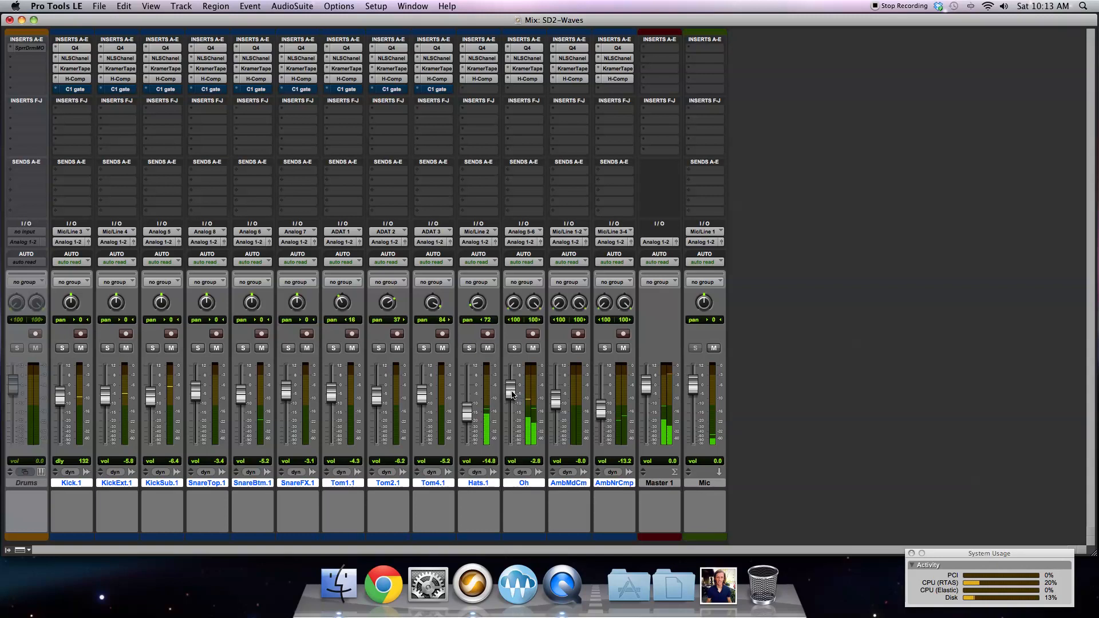
Step: Set SnareFX.1 to -2.2, SnareBtm.1 to -2.5, SnareTop.1 to -1.0 and Oh to -4.3, and re-enable all C1 gates
drag(284, 394, 285, 391)
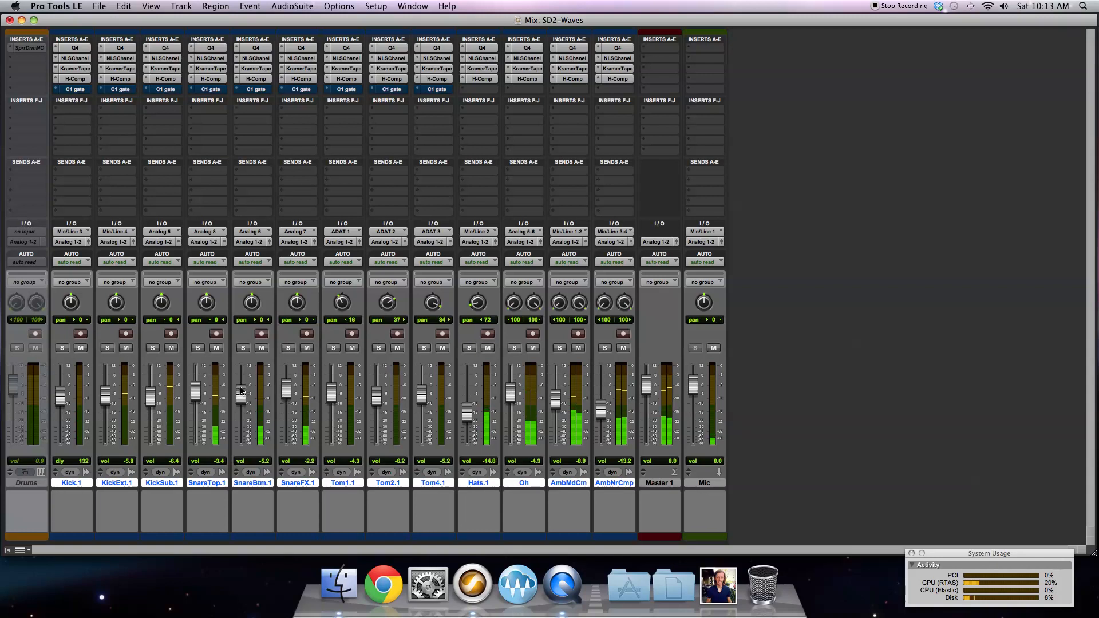
drag(195, 392, 195, 387)
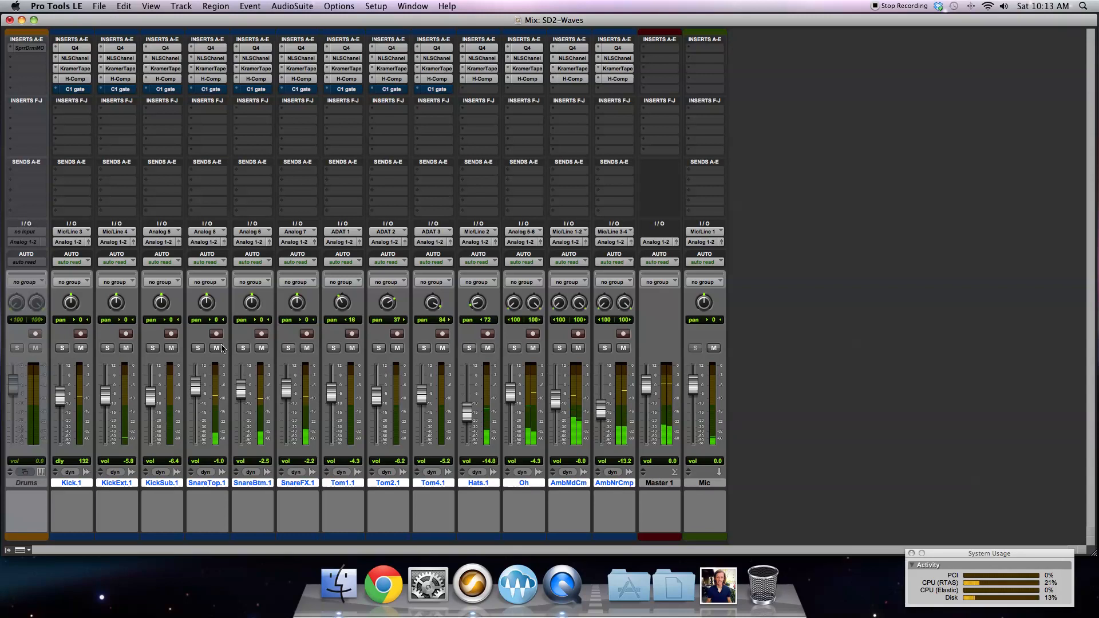
right_click(218, 88)
click(218, 90)
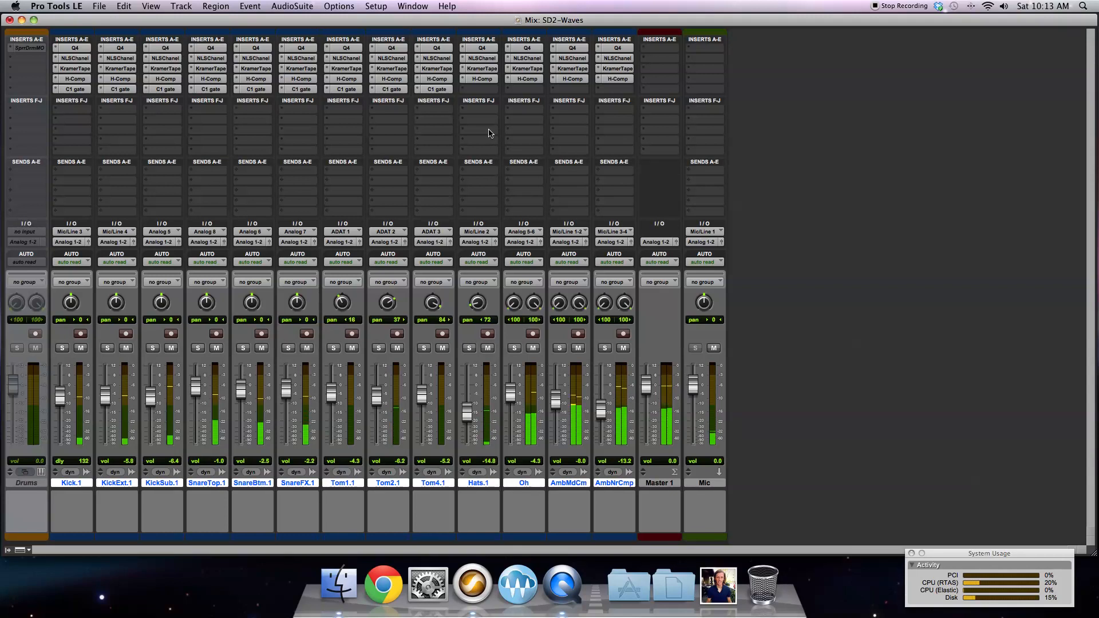
Step: Insert the multichannel Sound Field plug-in S1 Imager (stereo) in the Oh track's insert E and solo Oh
click(522, 92)
mouse_move(572, 108)
mouse_move(655, 110)
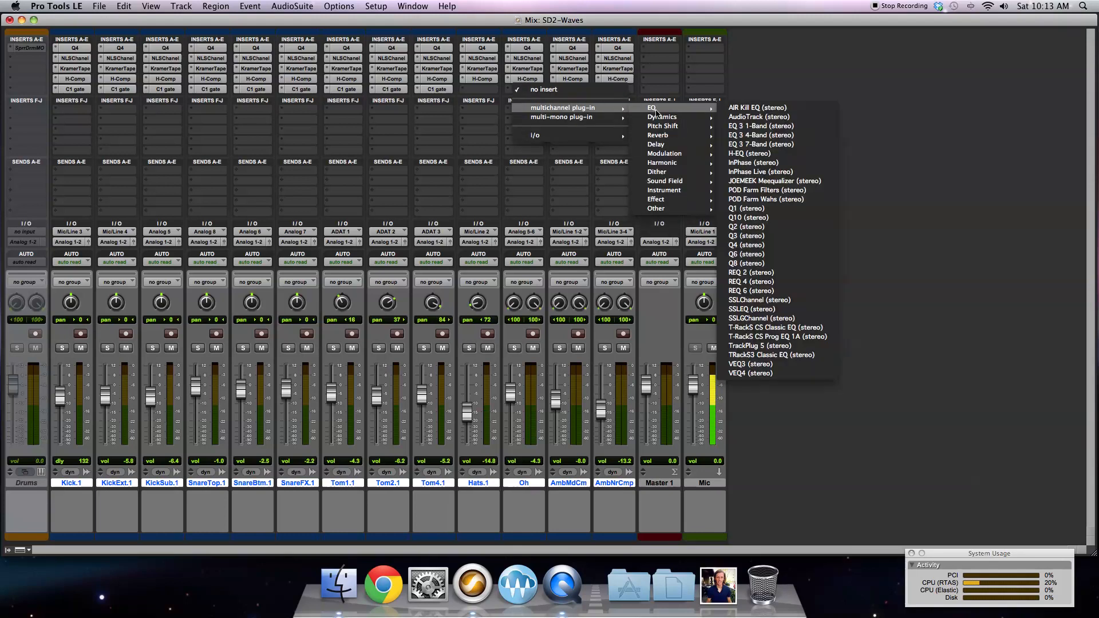
mouse_move(678, 183)
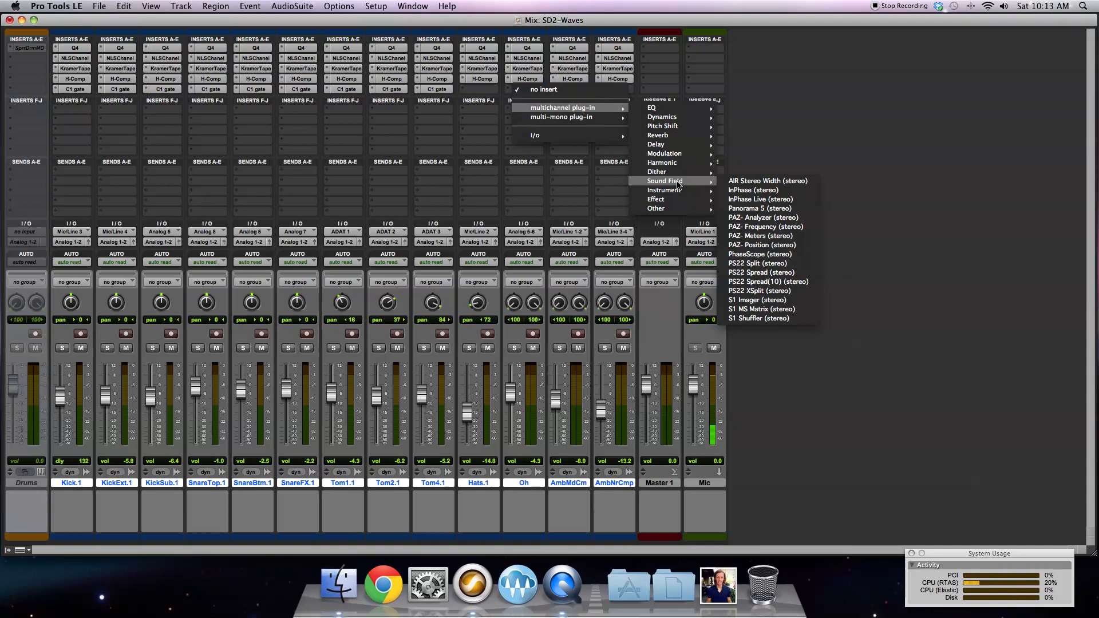
click(775, 300)
click(514, 348)
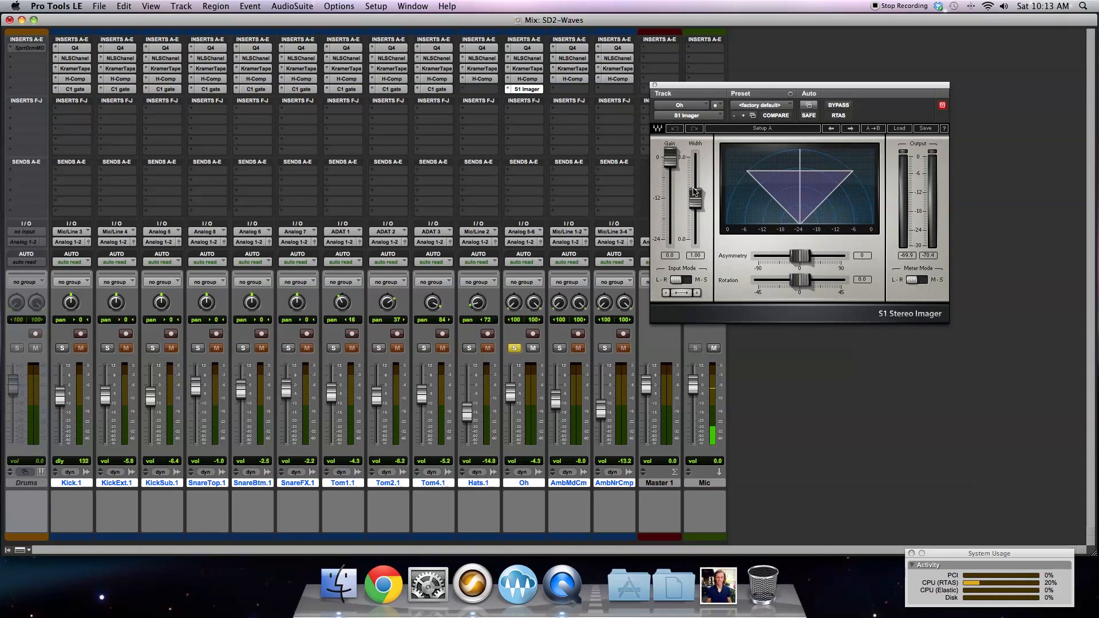
Step: Audition the Oh track's S1 Imager at minimum and maximum width during playback, and set its width to 1.74
drag(698, 198, 698, 193)
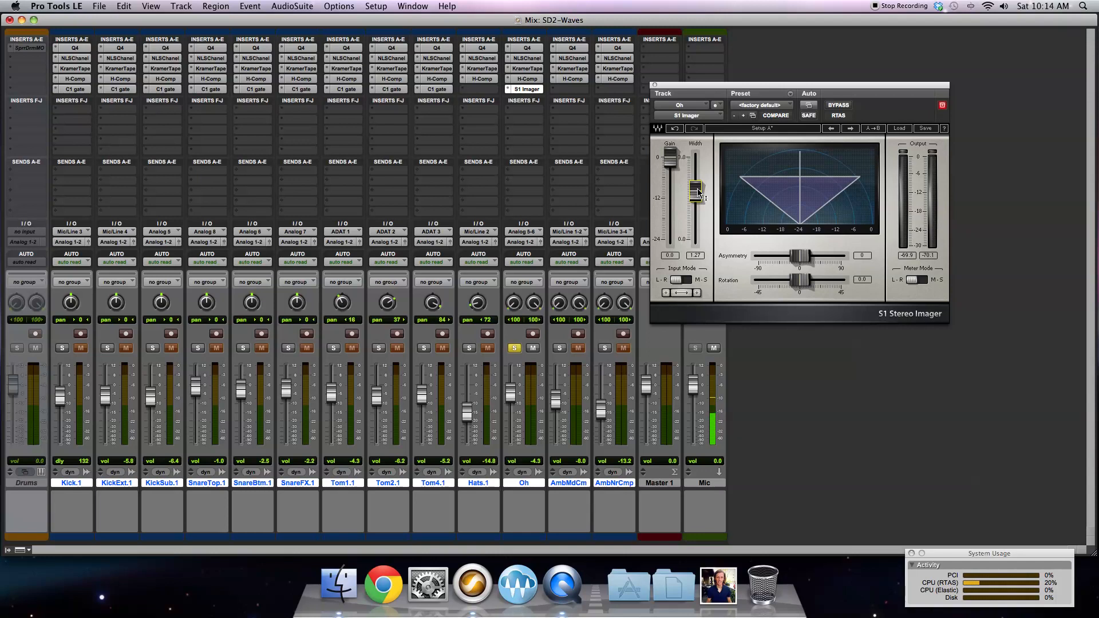
key(space)
drag(696, 198, 696, 239)
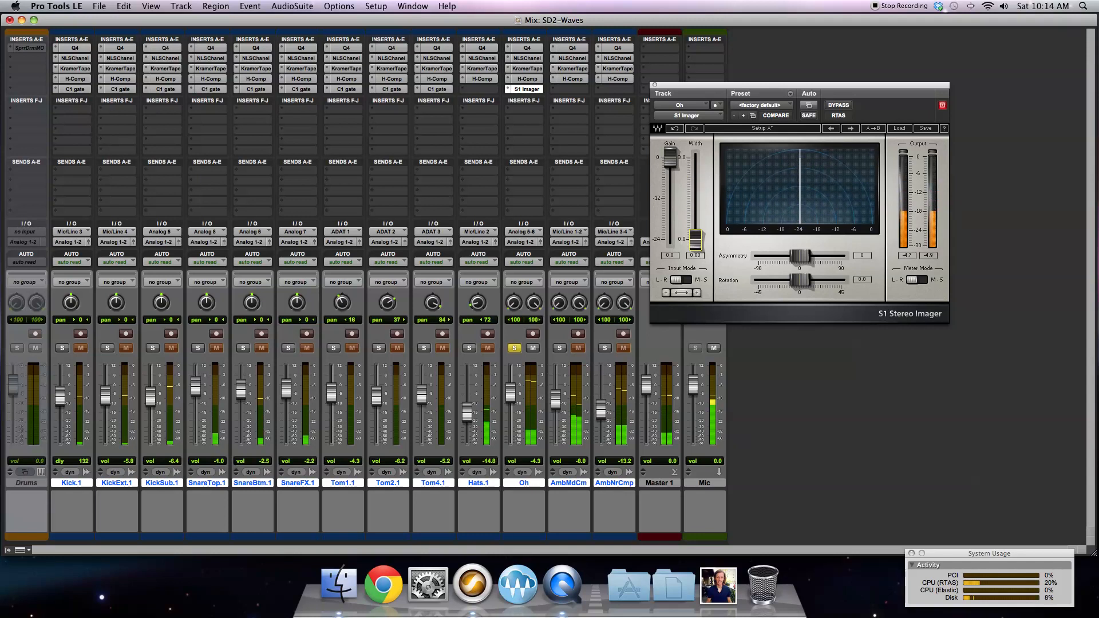
drag(696, 239, 694, 158)
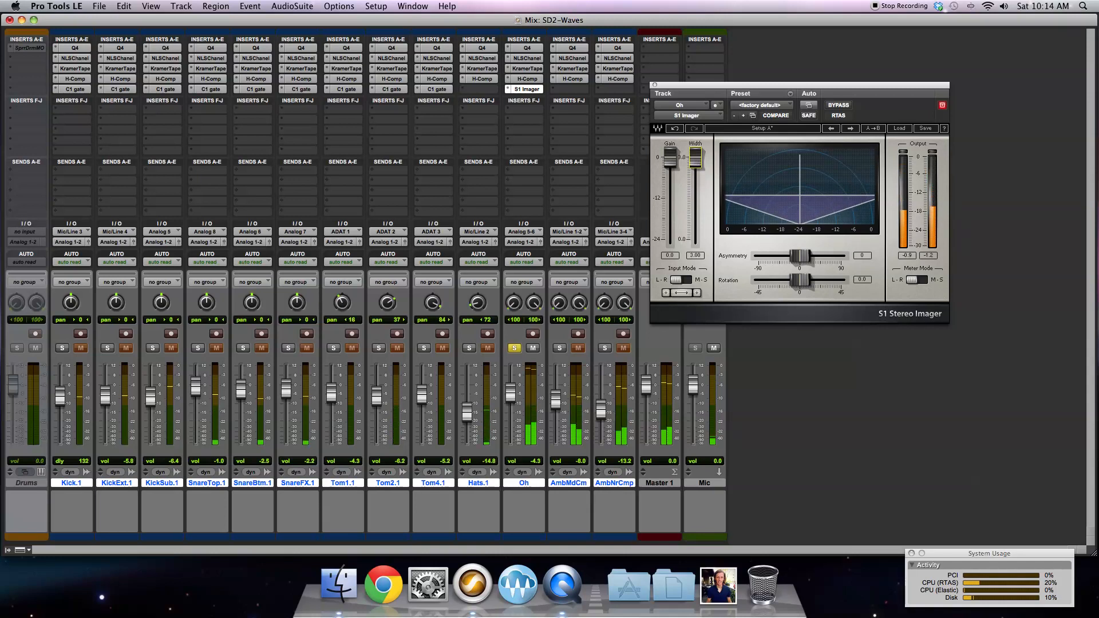
drag(695, 158, 695, 181)
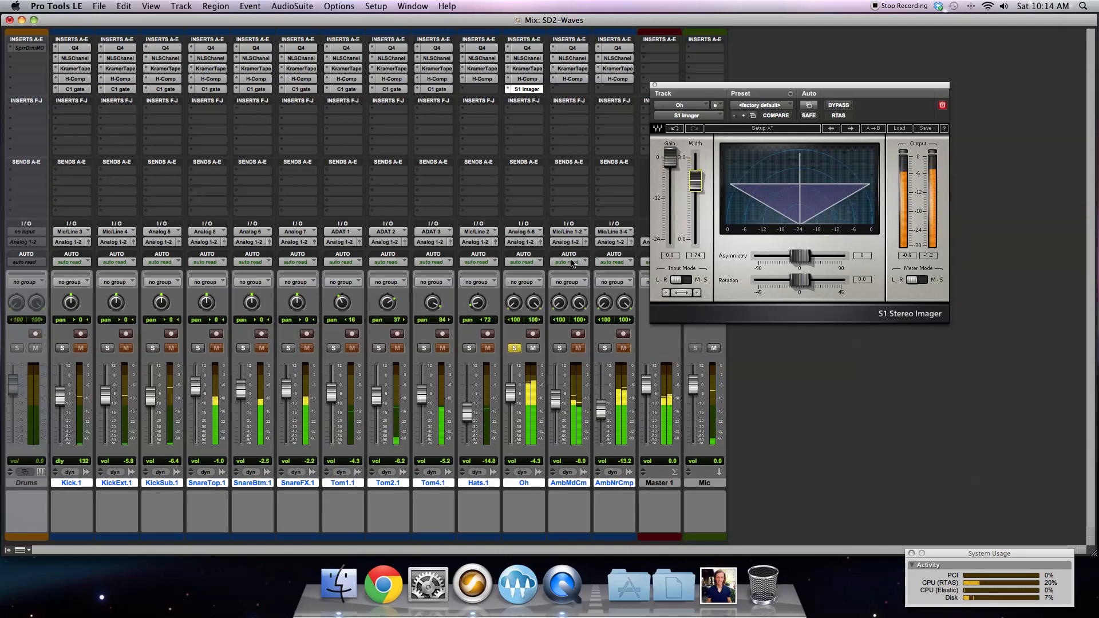
Step: Copy the S1 Imager from Oh to AmbMdCm and AmbNrCmp, and leave only AmbNrCmp soloed
click(560, 348)
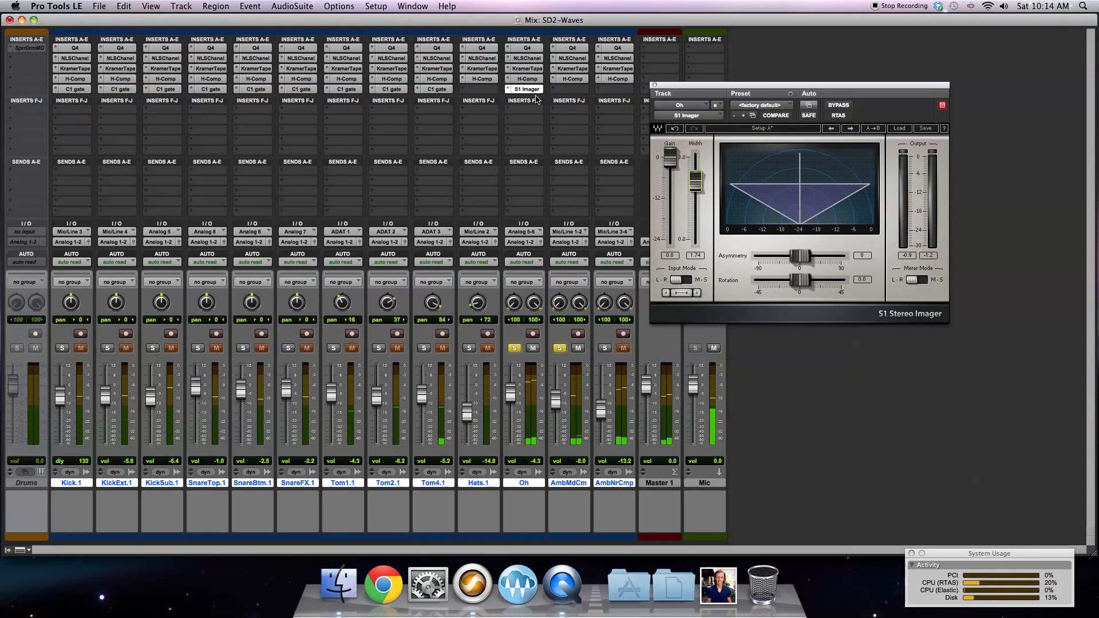
drag(570, 92, 618, 90)
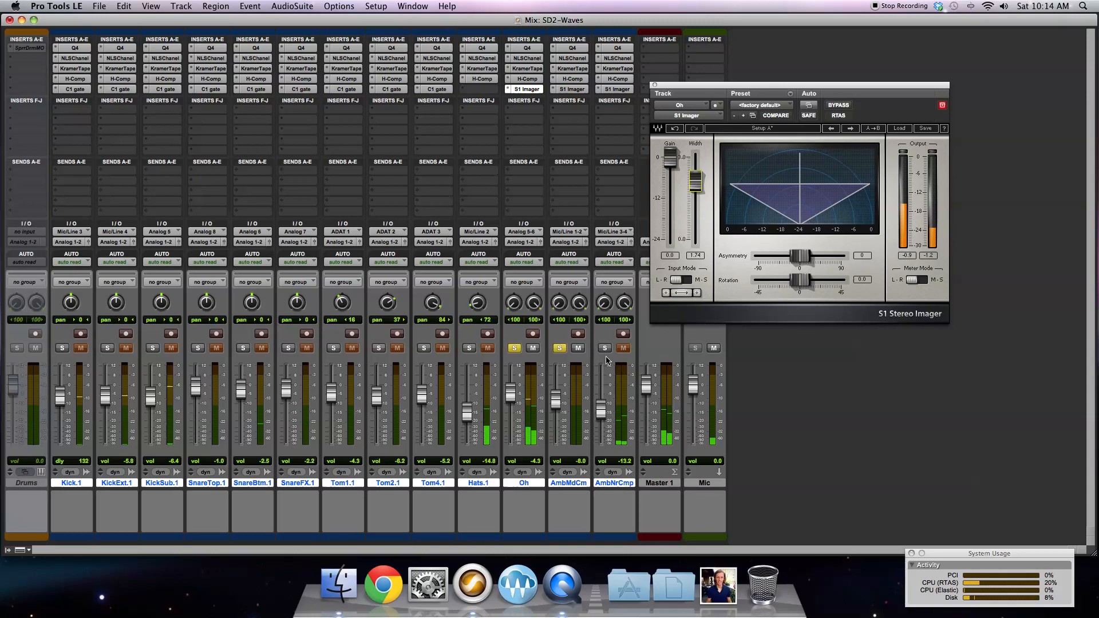
click(559, 349)
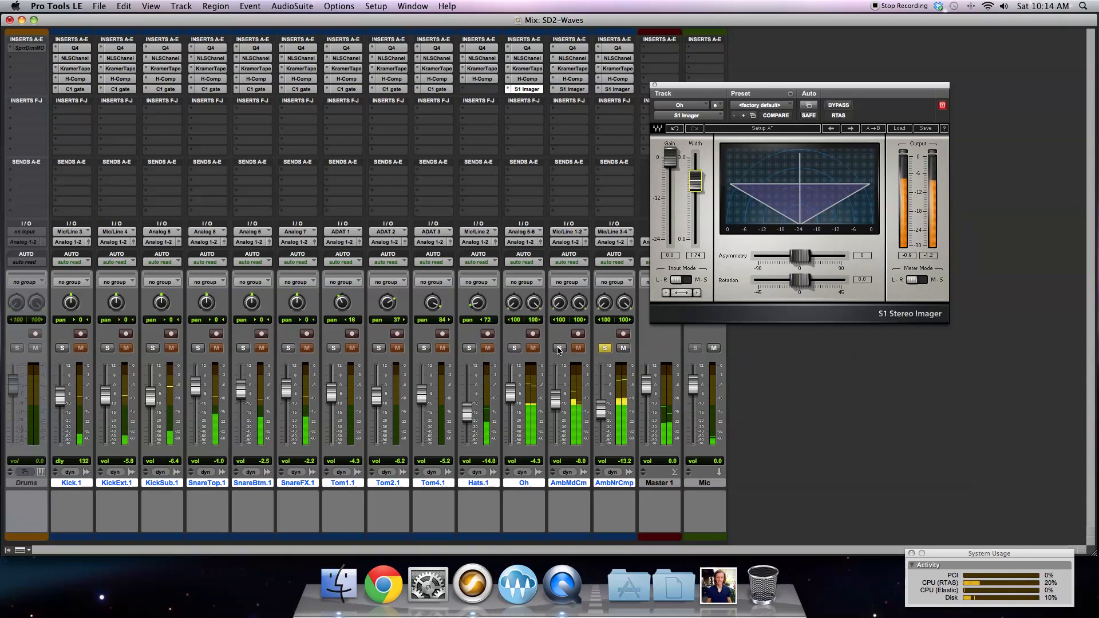
Step: Set the width of AmbNrCmp's S1 Imager to 1.81 and unsolo the track so the whole kit plays
click(618, 89)
drag(695, 238, 695, 182)
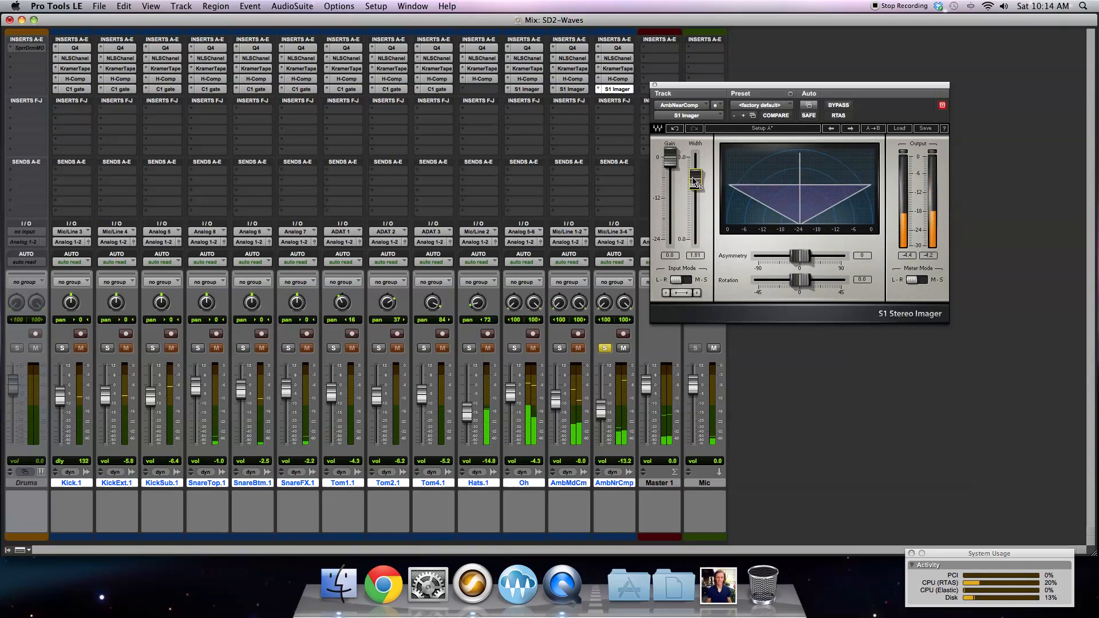
click(605, 347)
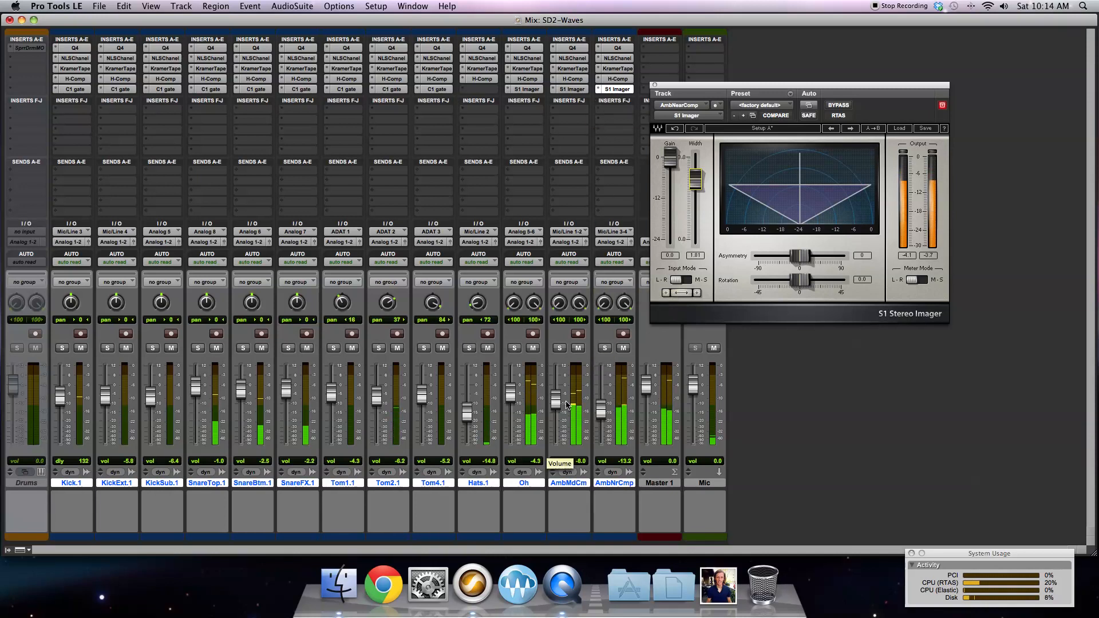
Step: Select only Oh, AmbMdCm and AmbNrCmp, and compare the kit with their S1 Imagers bypassed and active
click(532, 481)
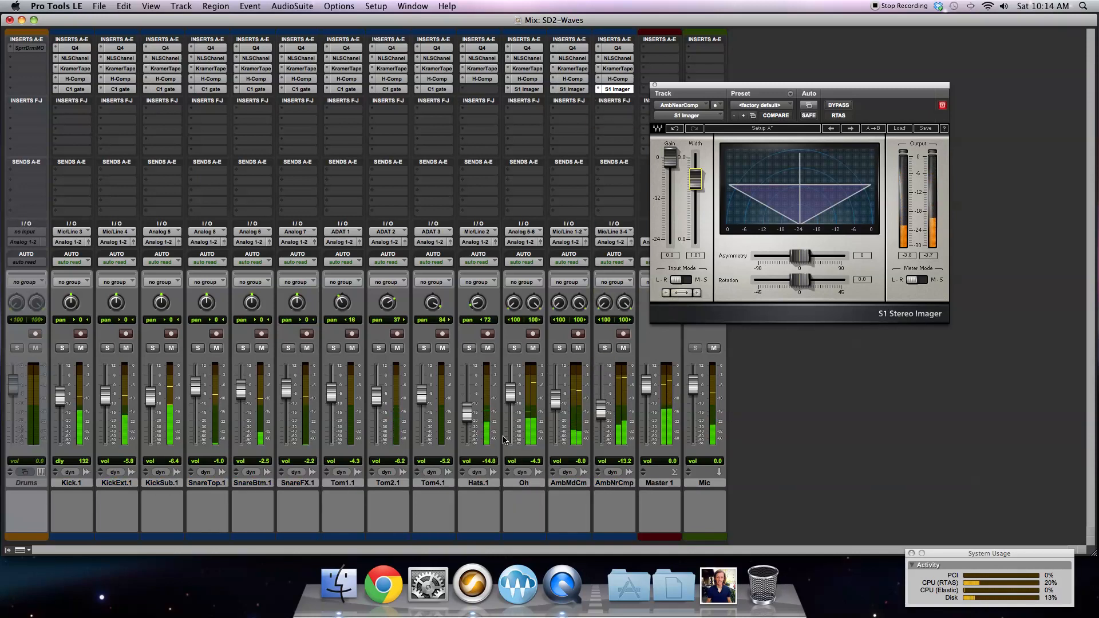
click(532, 481)
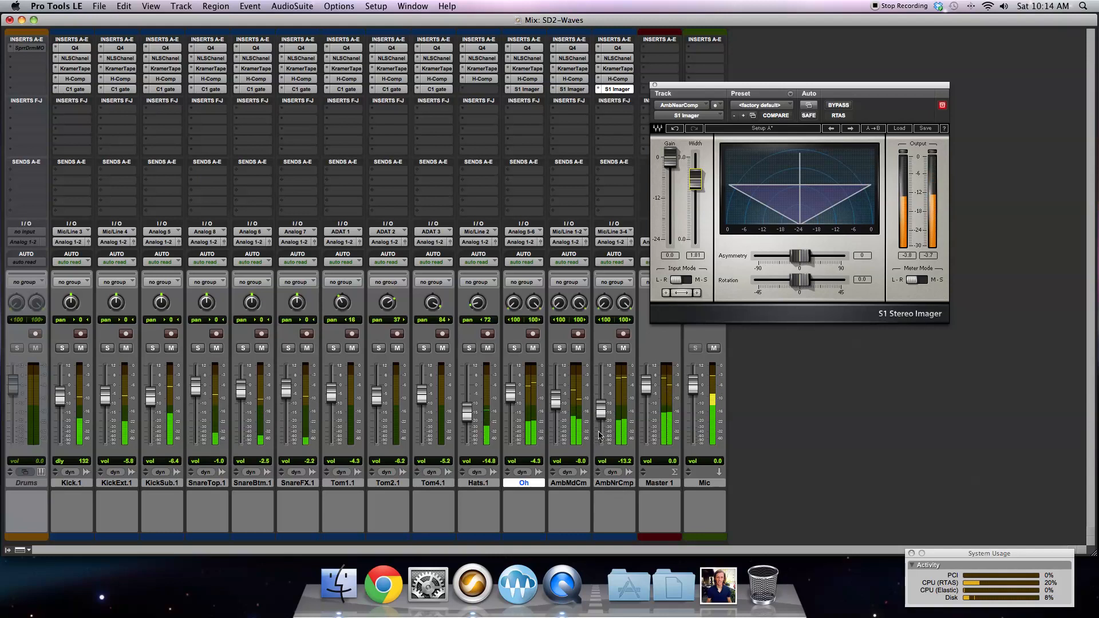
shift+click(611, 484)
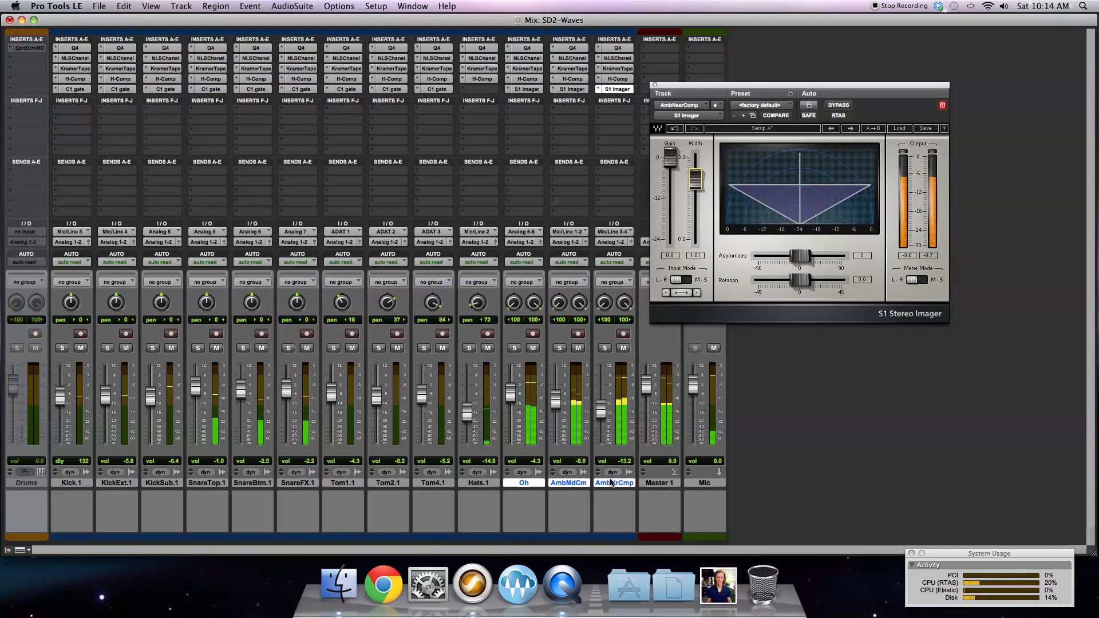
right_click(530, 90)
click(530, 90)
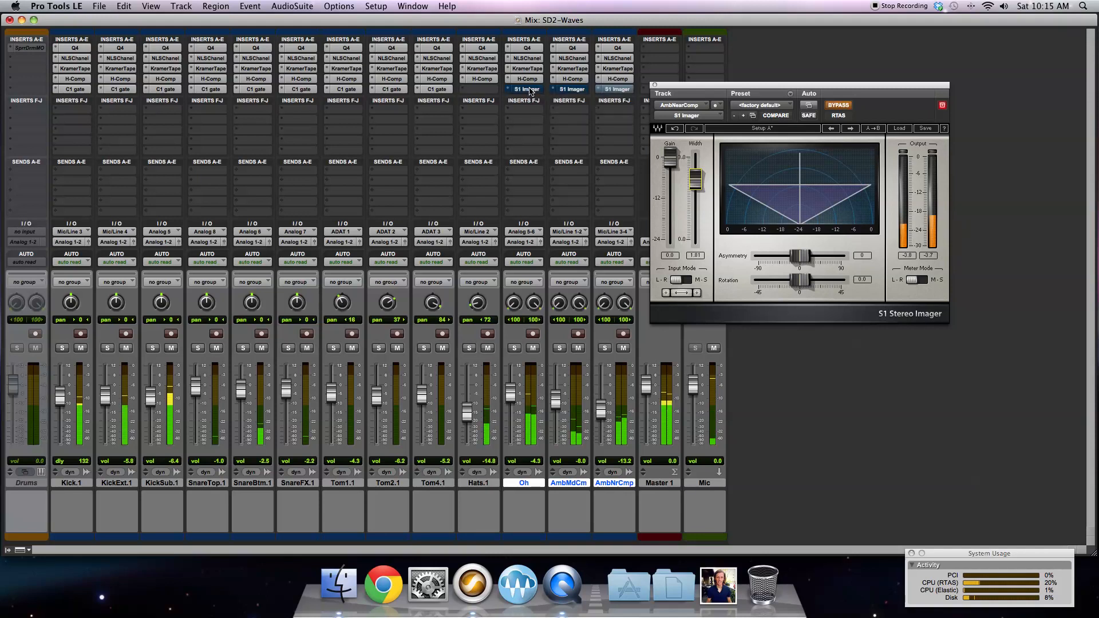
right_click(530, 90)
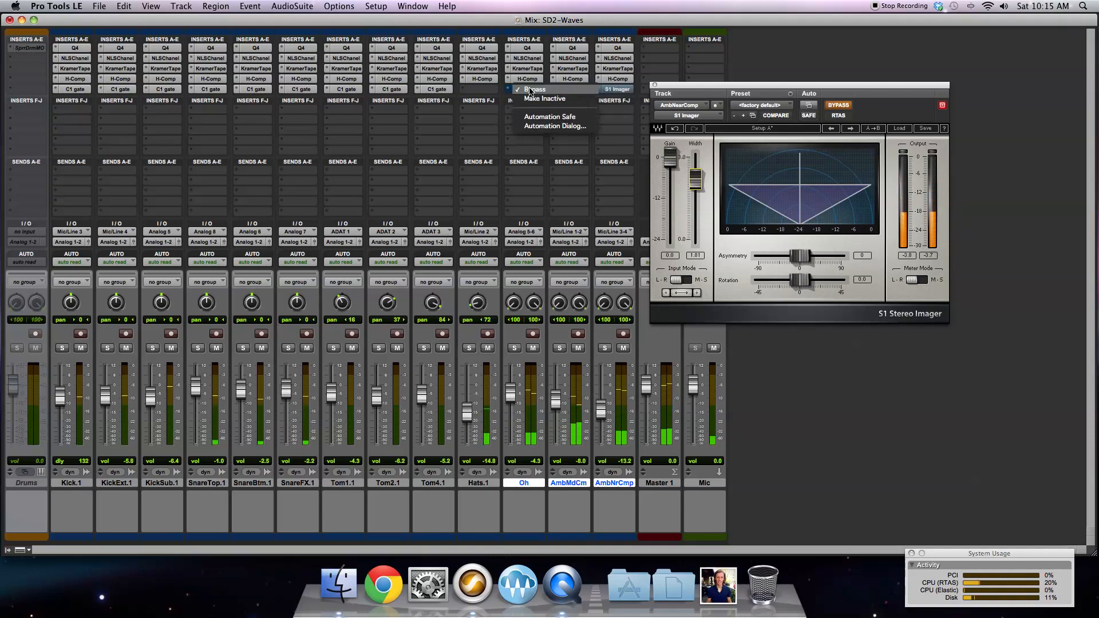
click(530, 90)
right_click(530, 91)
click(530, 90)
right_click(530, 90)
click(530, 90)
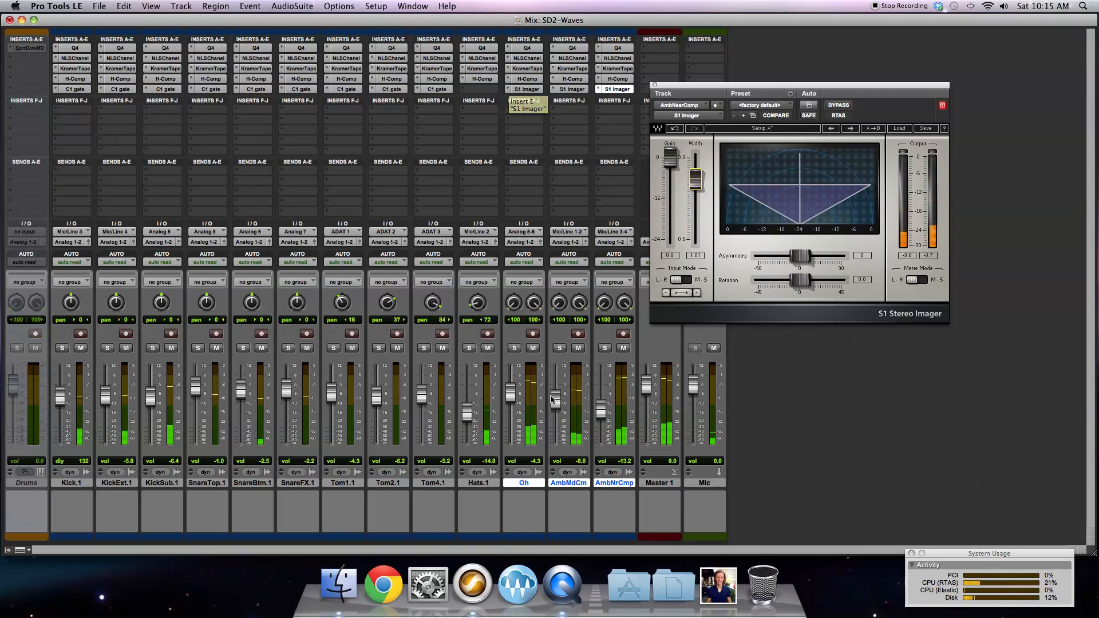
Step: Lower AmbMdCm to -12.0 and AmbNrCmp to -16.8, and compare the kit again with the S1 Imagers bypassed and active
drag(557, 404, 600, 420)
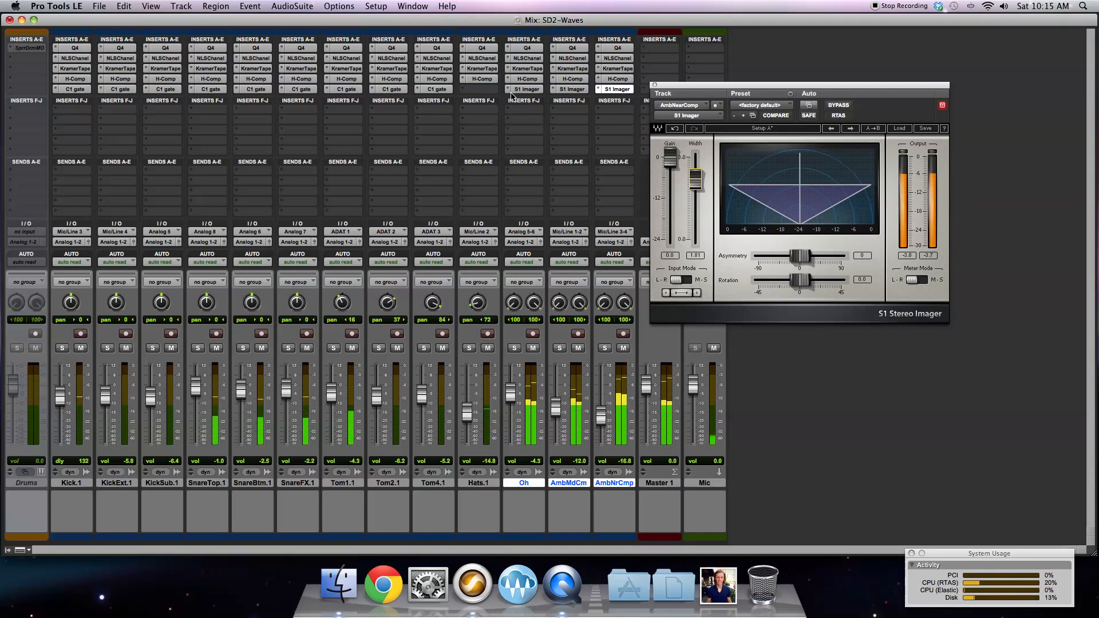
alt+shift+right_click(531, 91)
alt+shift+click(532, 92)
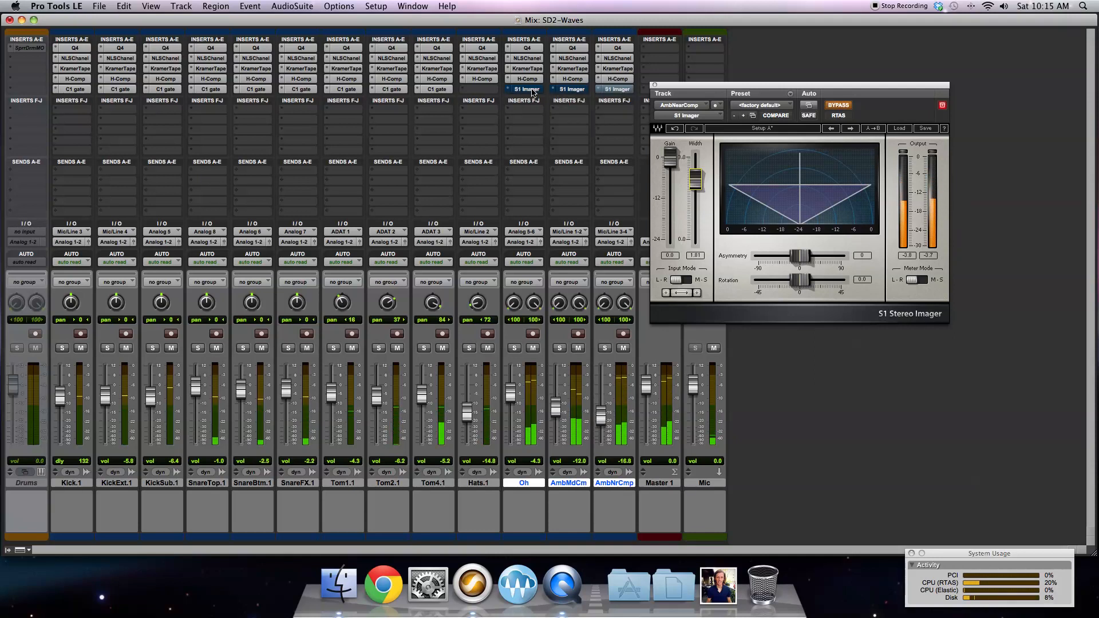
alt+shift+right_click(532, 92)
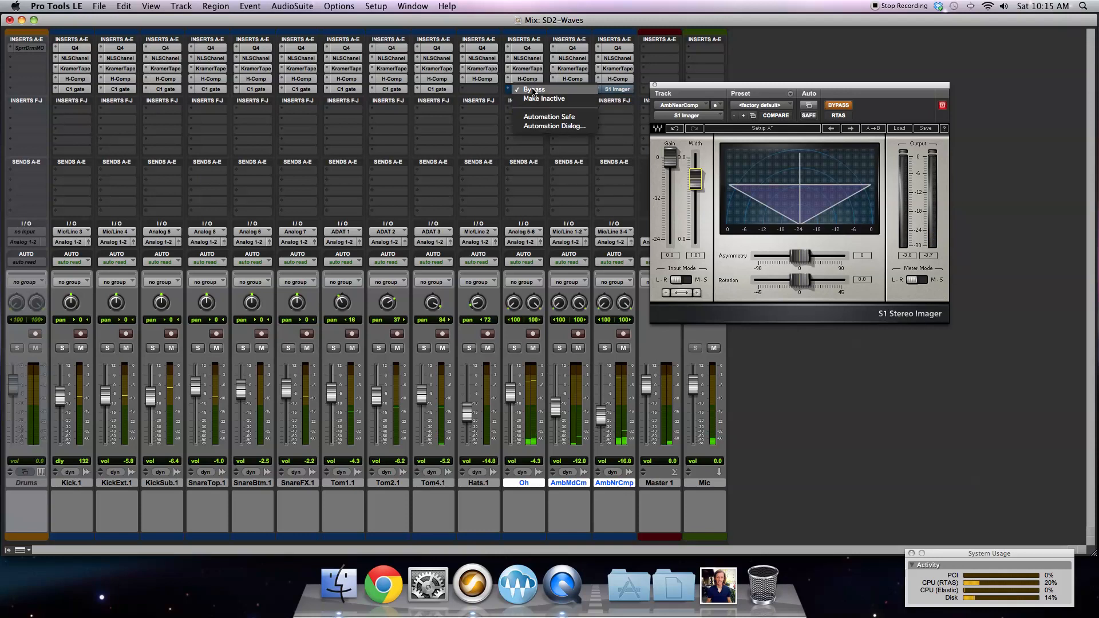
alt+shift+click(533, 91)
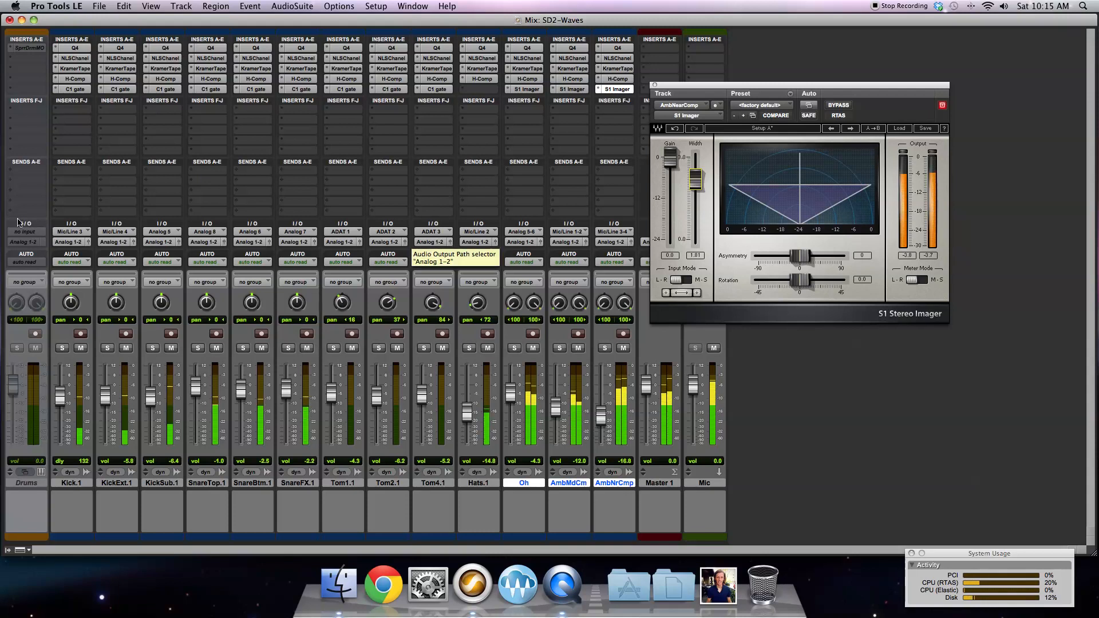
Step: Solo Kick.1 and insert a mono VEQ4 equalizer after its C1 gate, keeping the whole plug-in window in view
click(63, 348)
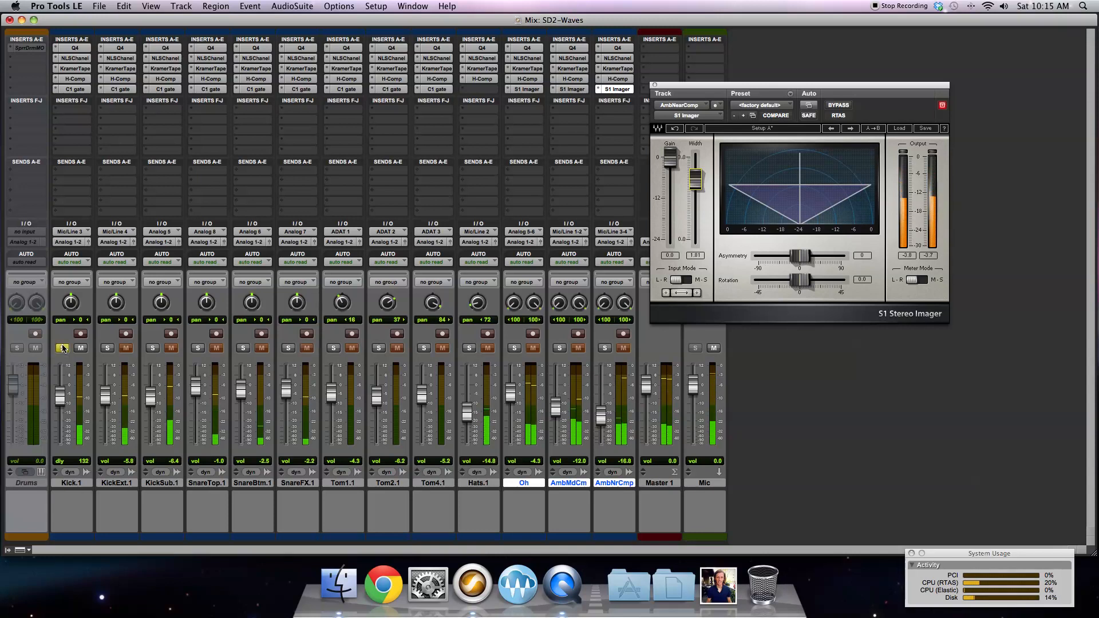
click(72, 109)
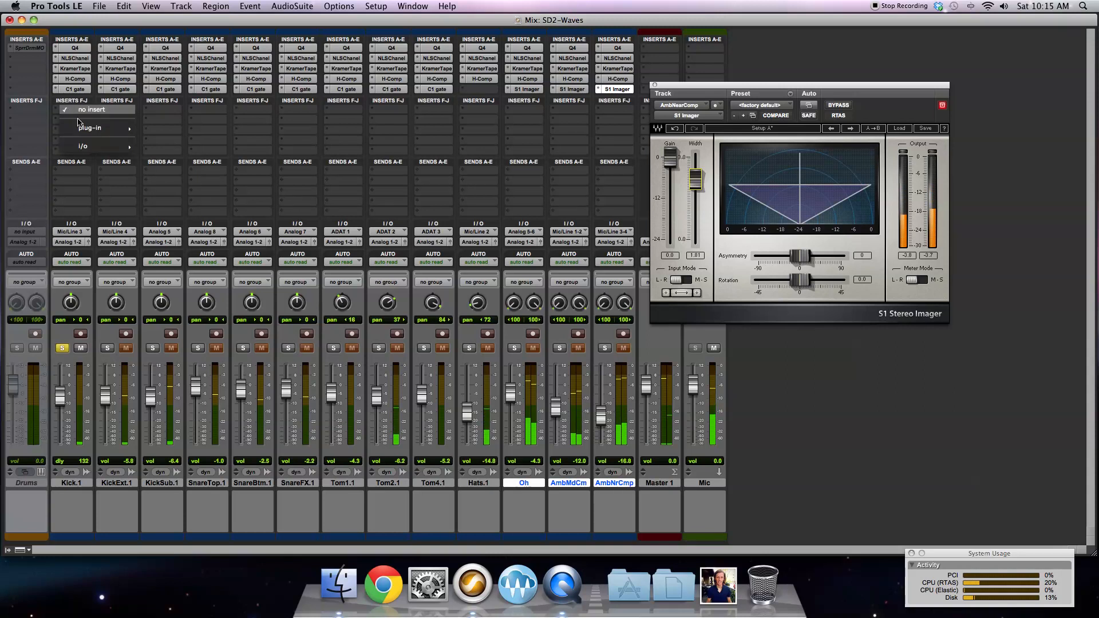
mouse_move(91, 127)
mouse_move(172, 129)
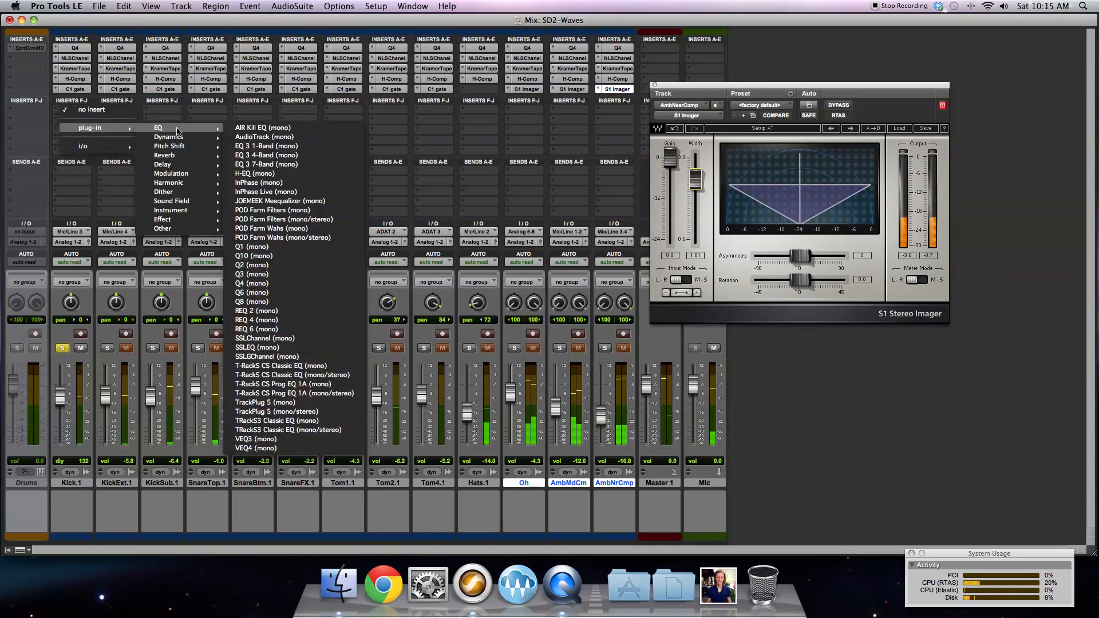
click(302, 449)
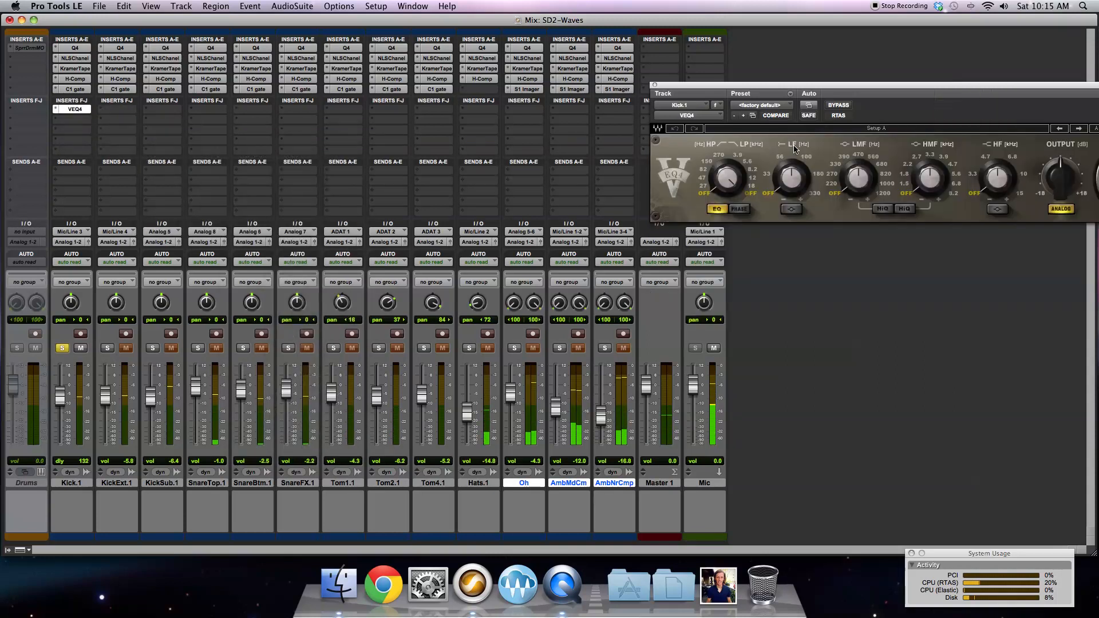
drag(798, 84, 415, 176)
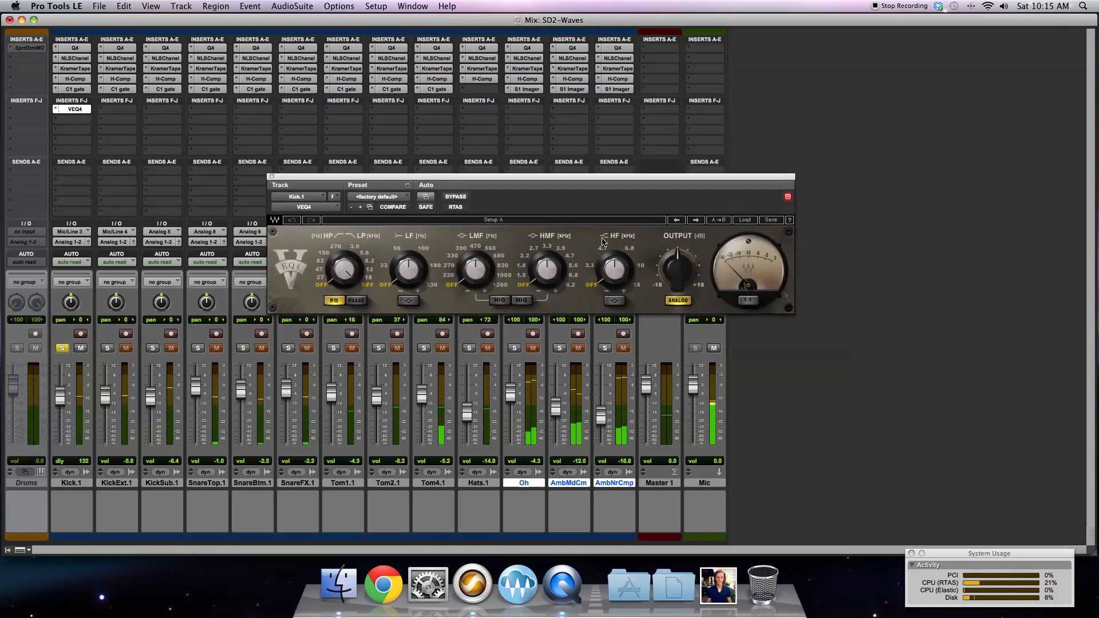
Step: Set the VEQ4 high-pass to 47 Hz and boost 56 Hz with a bell-shaped LF band, checking it against bypass
click(320, 270)
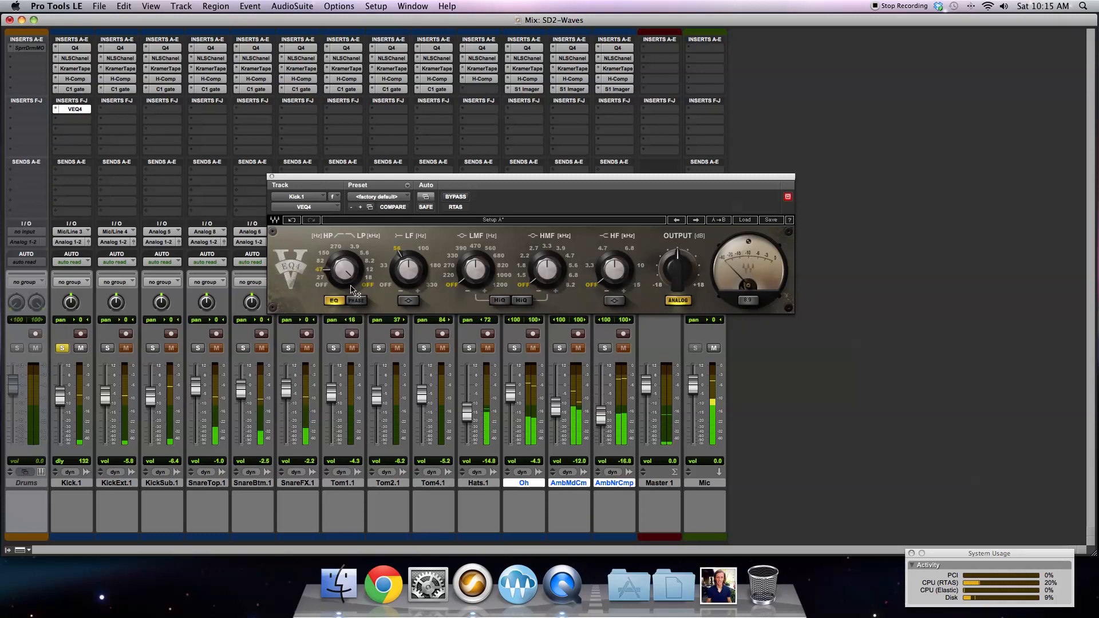
mouse_move(410, 272)
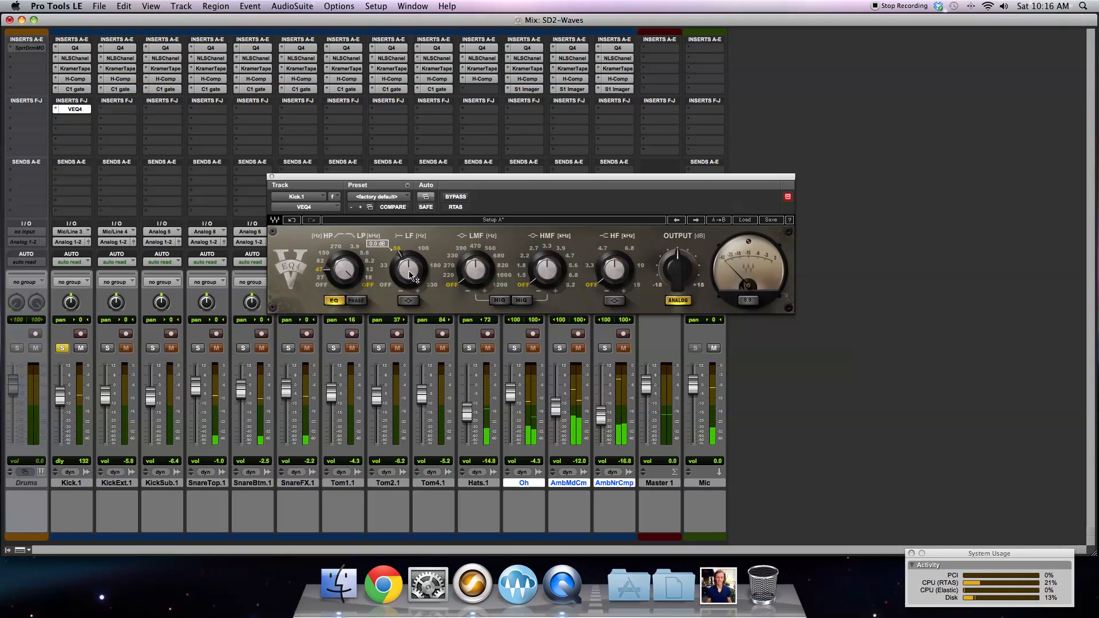
drag(409, 272, 414, 277)
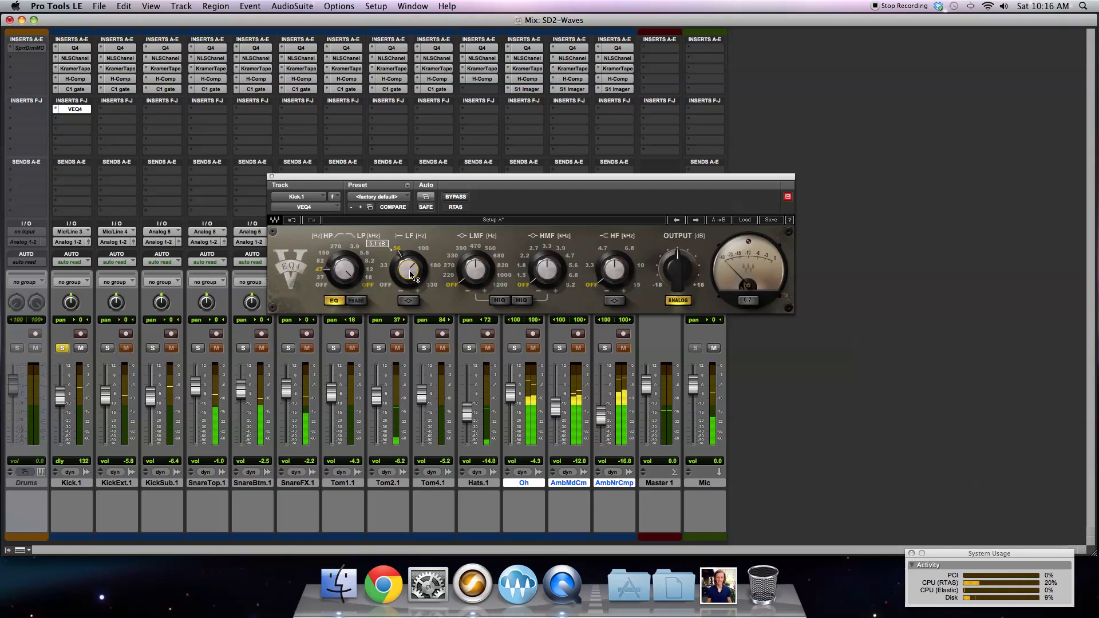
click(408, 301)
drag(410, 270, 415, 278)
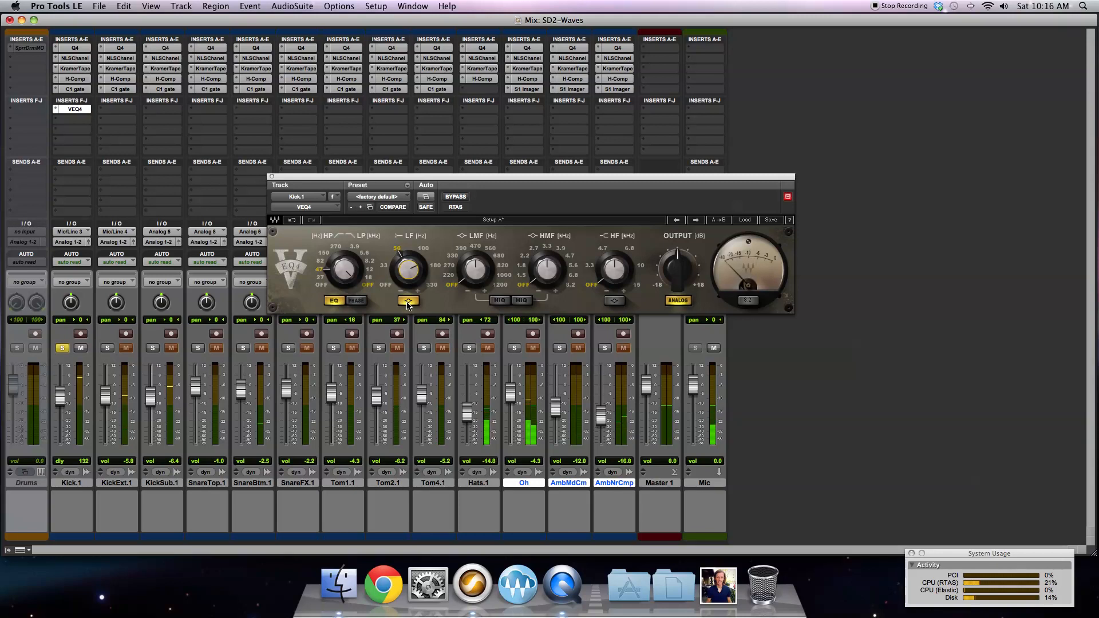
click(456, 197)
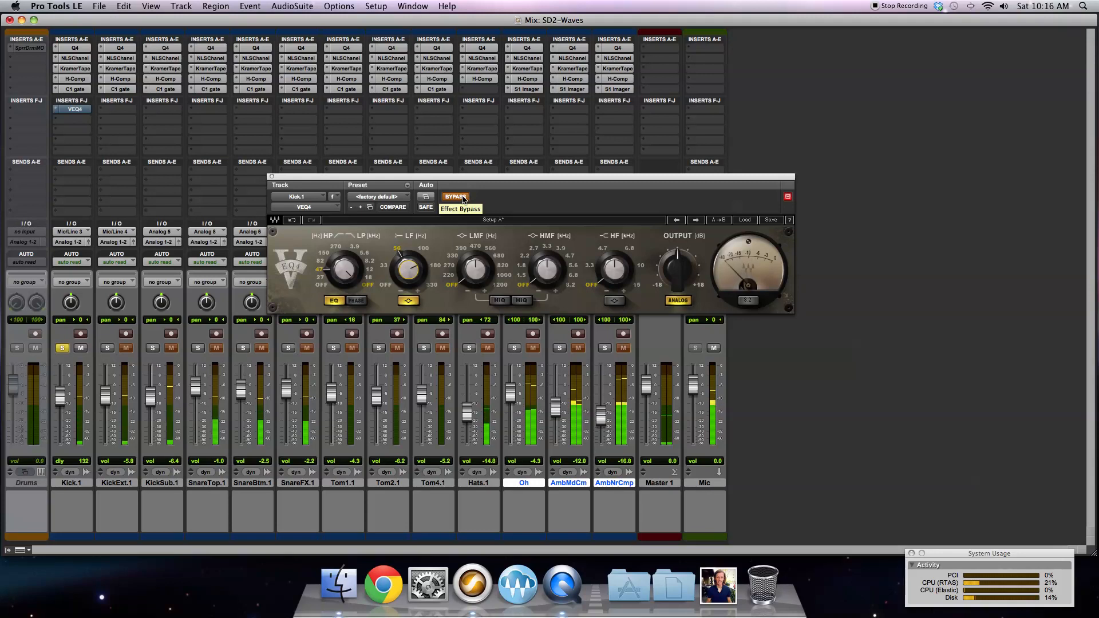
click(455, 197)
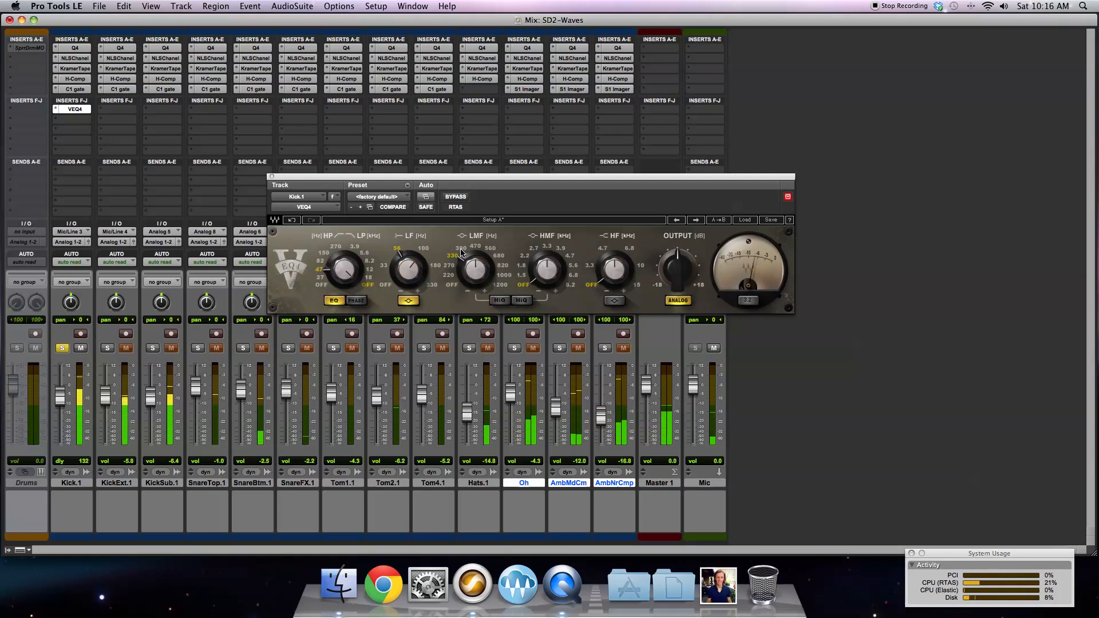
Step: Cut the LMF band on Kick.1's VEQ4, auditioning 390 Hz, 330 Hz and Hi-Q before settling on 270 Hz with Hi-Q off
drag(473, 271, 473, 294)
click(449, 266)
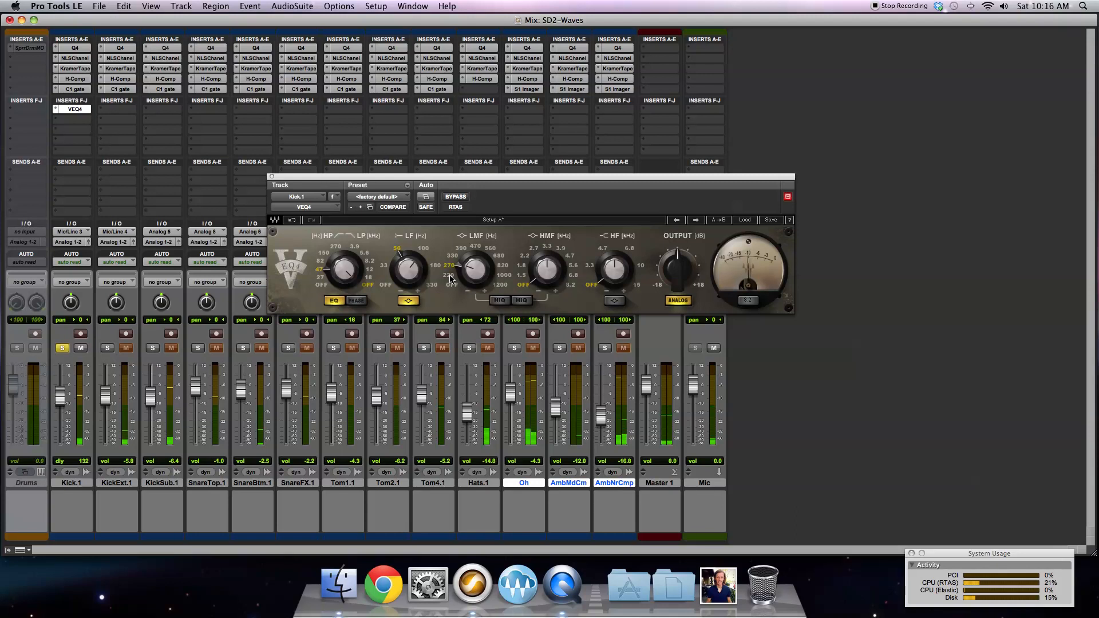
click(450, 265)
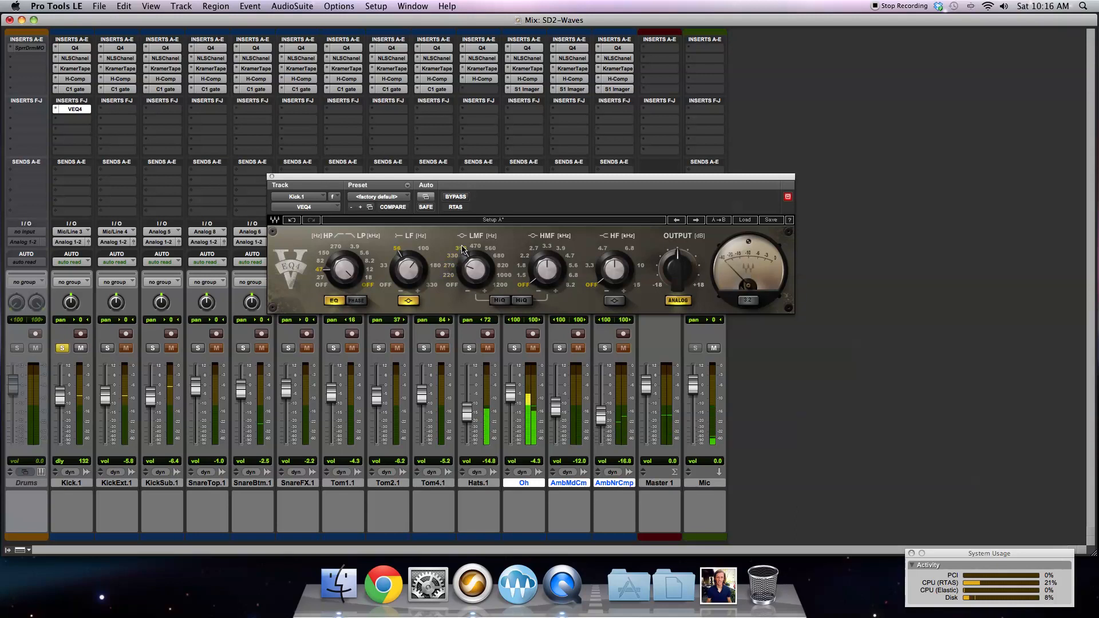
click(454, 259)
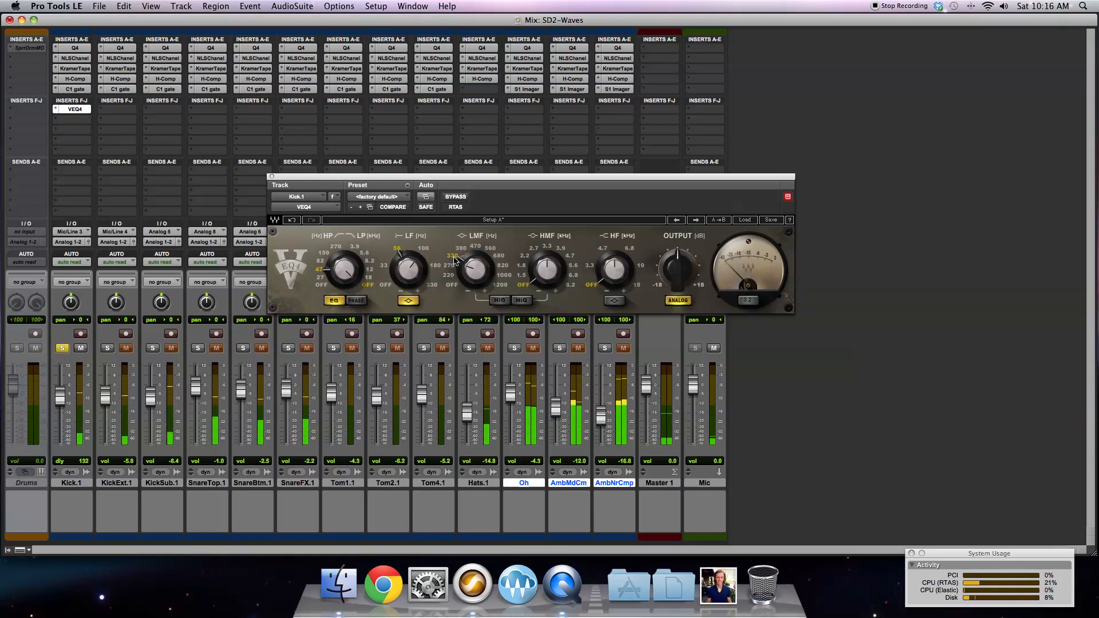
click(499, 301)
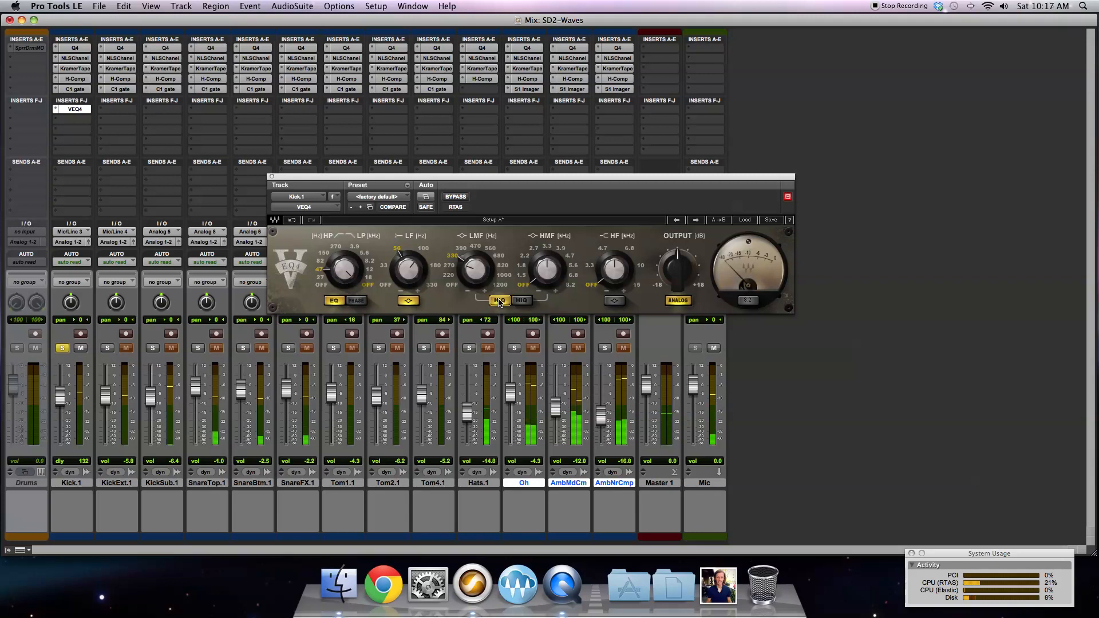
click(449, 266)
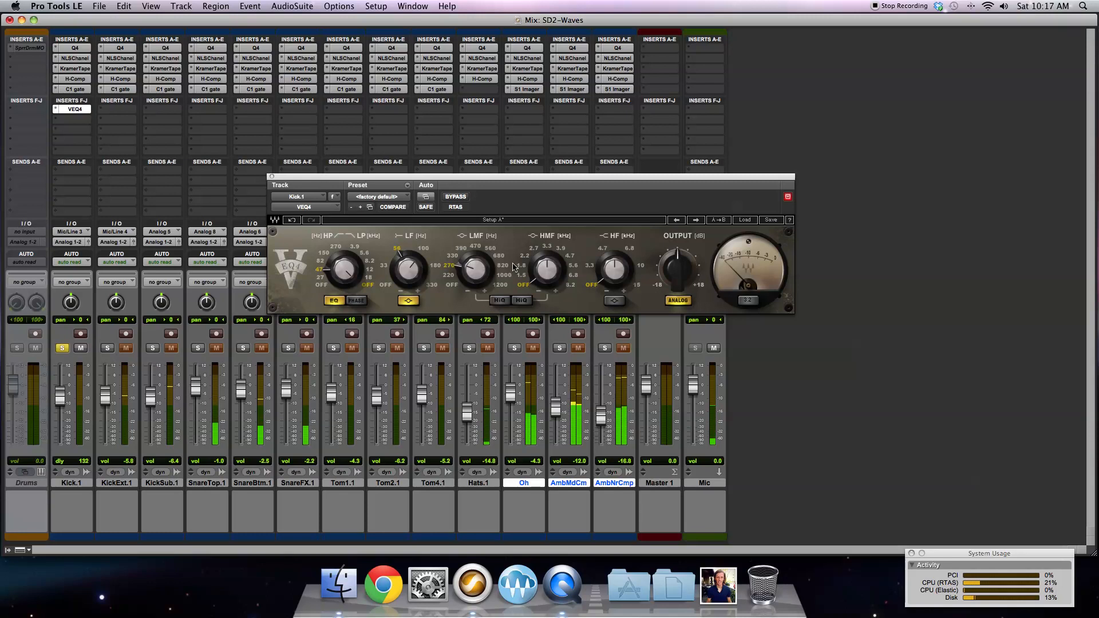
Step: Set the VEQ4 low-pass to 12 kHz, and boost the HMF band at 3.3 kHz and the HF band at 6.8 kHz
mouse_move(545, 270)
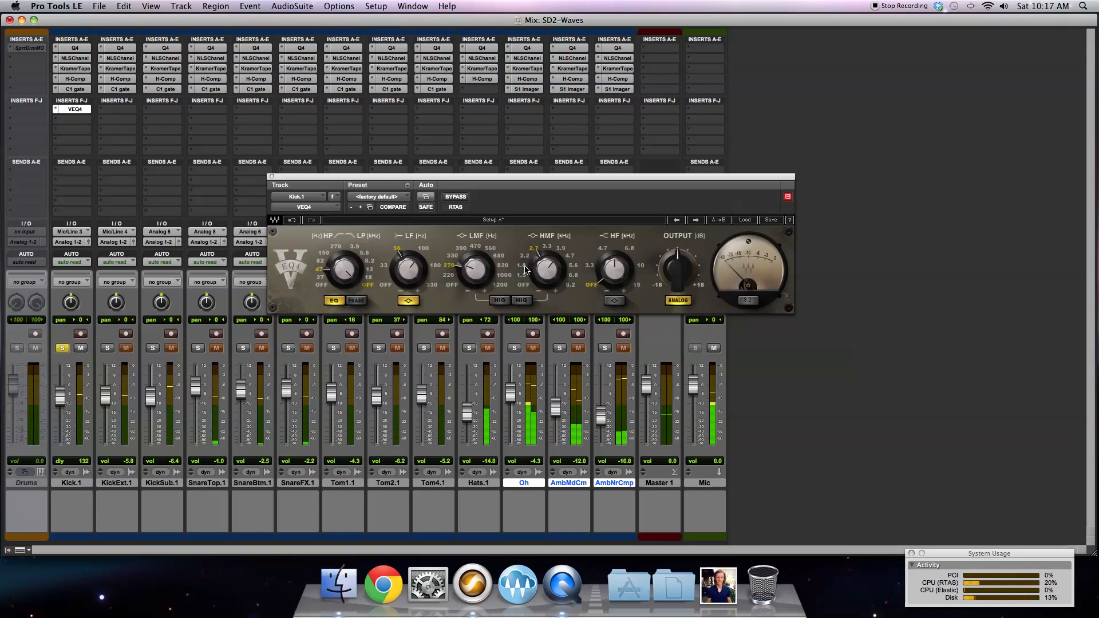
drag(525, 269, 540, 254)
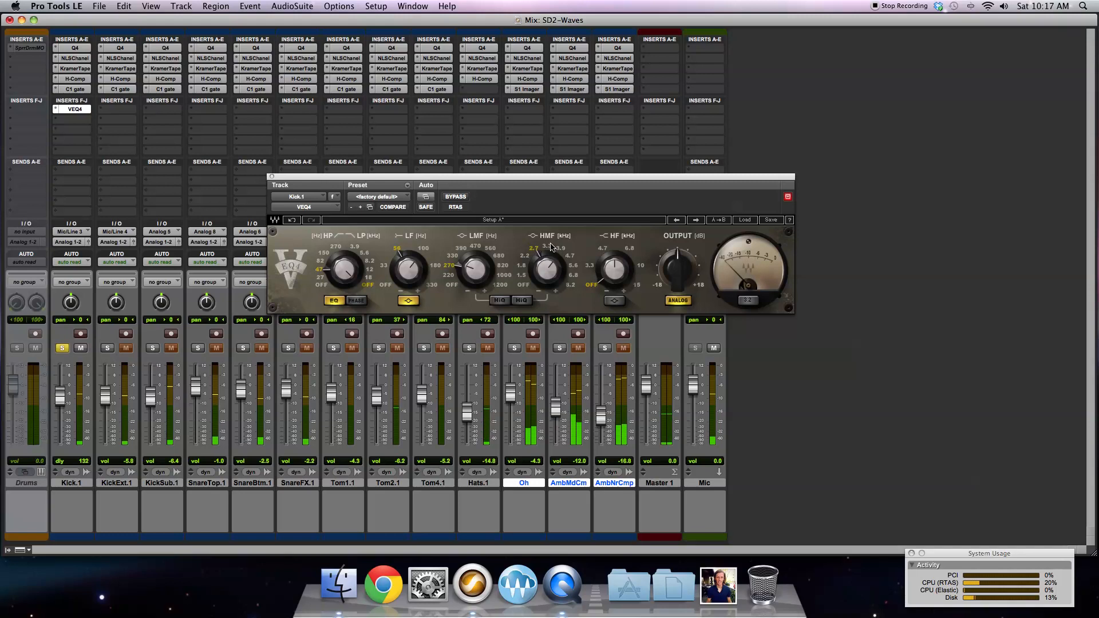
drag(550, 270, 551, 269)
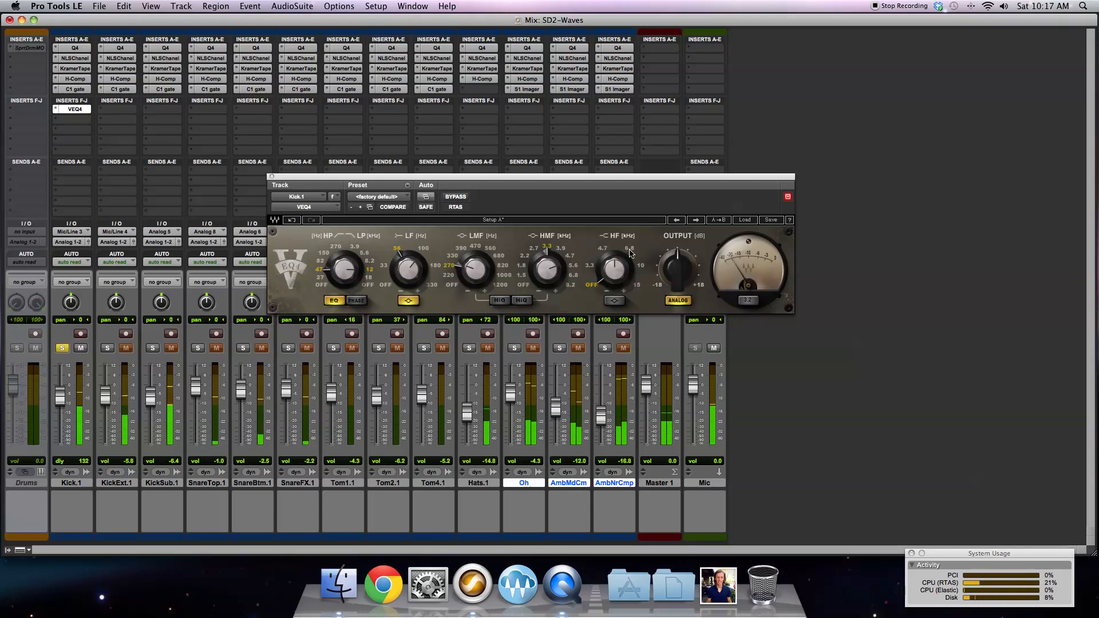
drag(615, 268, 614, 252)
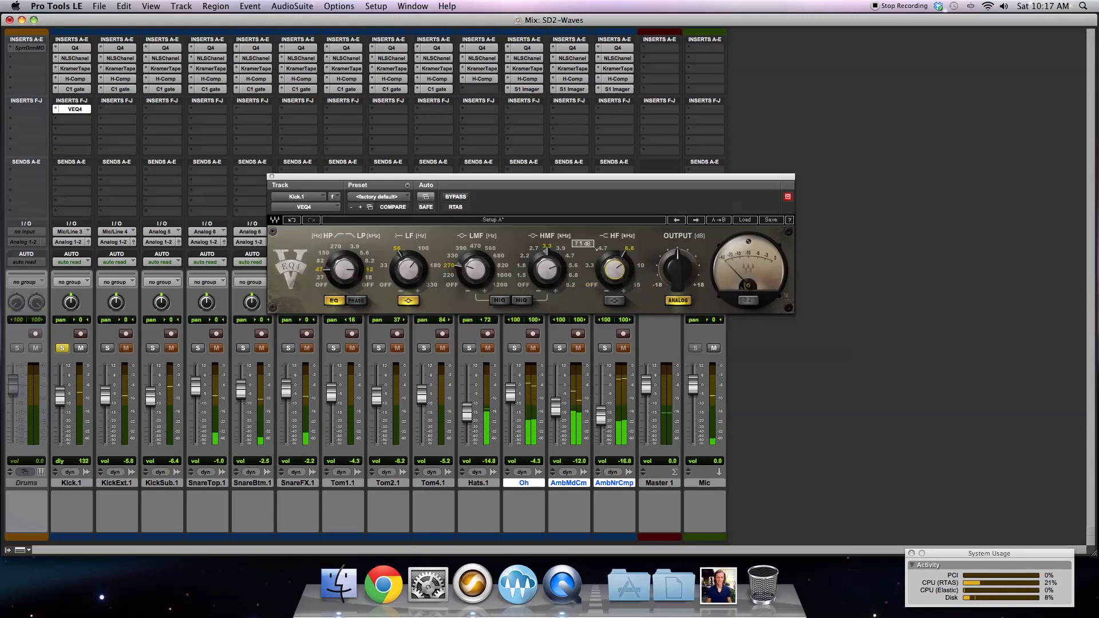
drag(615, 271, 615, 277)
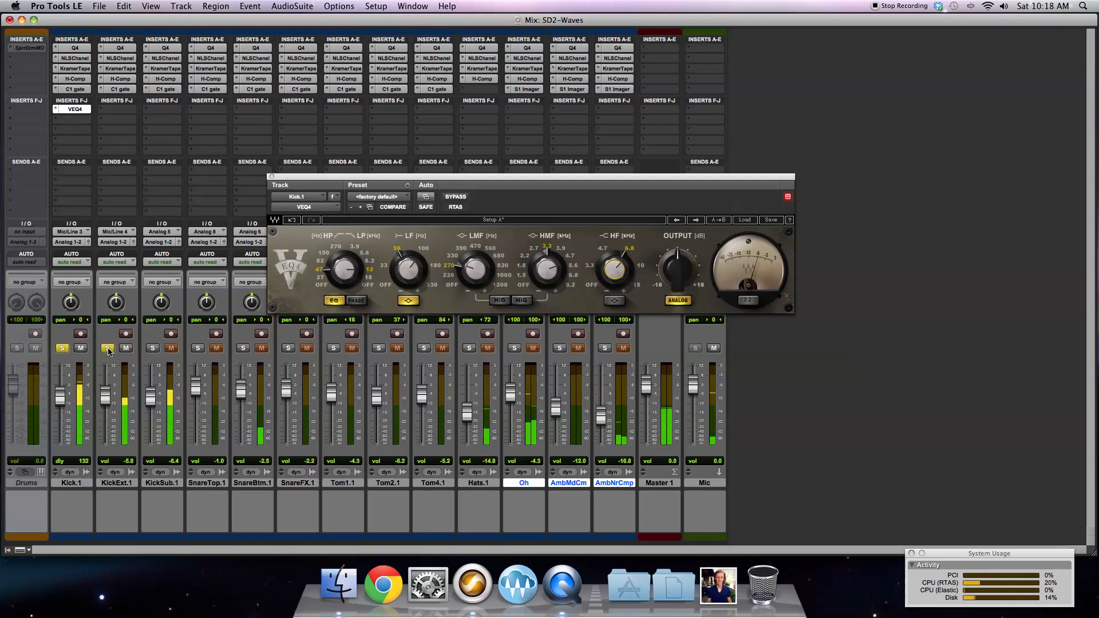
Step: Leave only KickExt.1 soloed, copy Kick.1's VEQ4 to it, and compare the copied equalizer bypassed and active
click(62, 348)
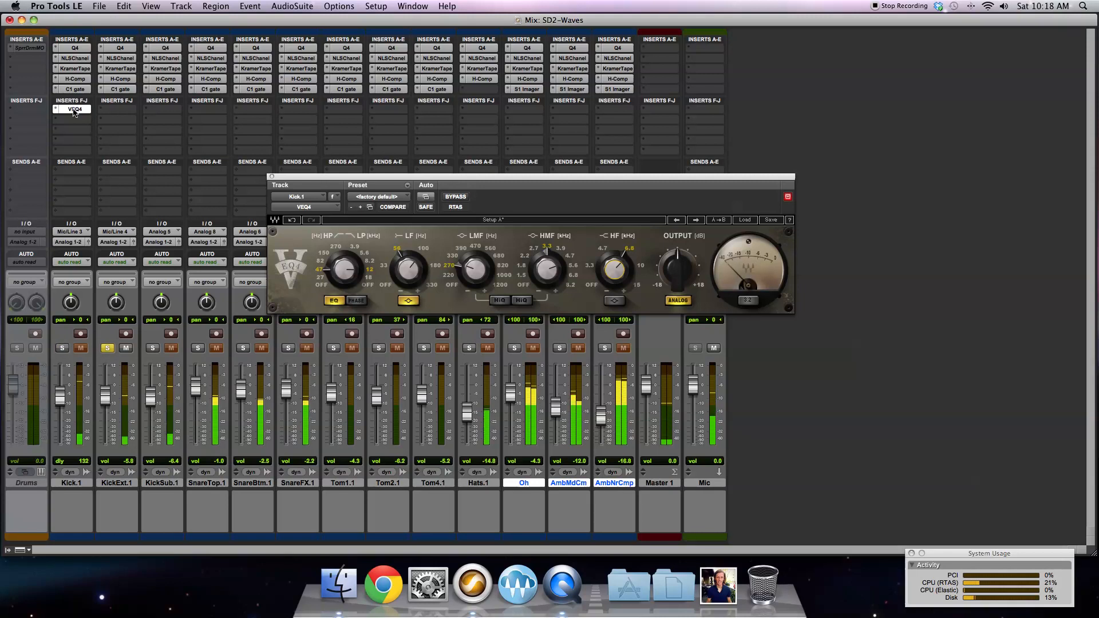
drag(122, 112, 121, 112)
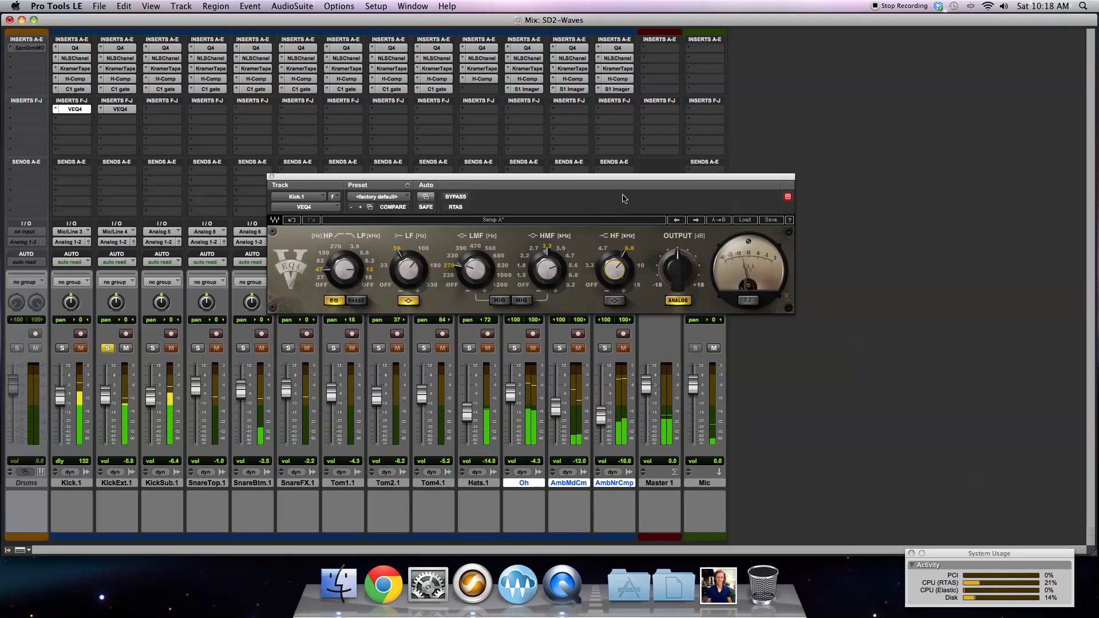
click(463, 197)
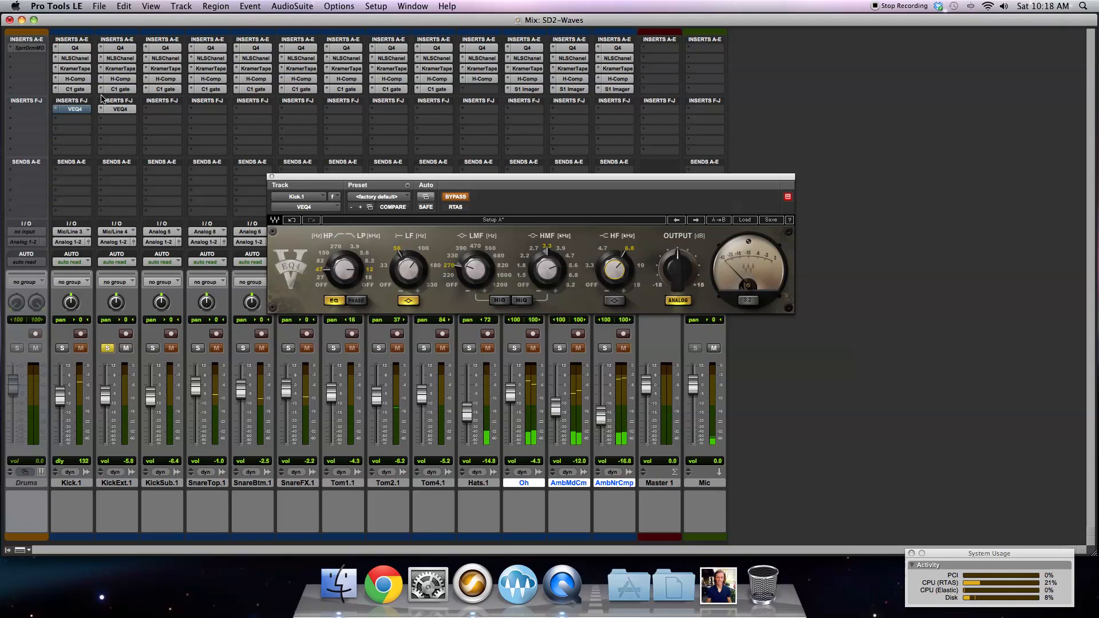
click(119, 109)
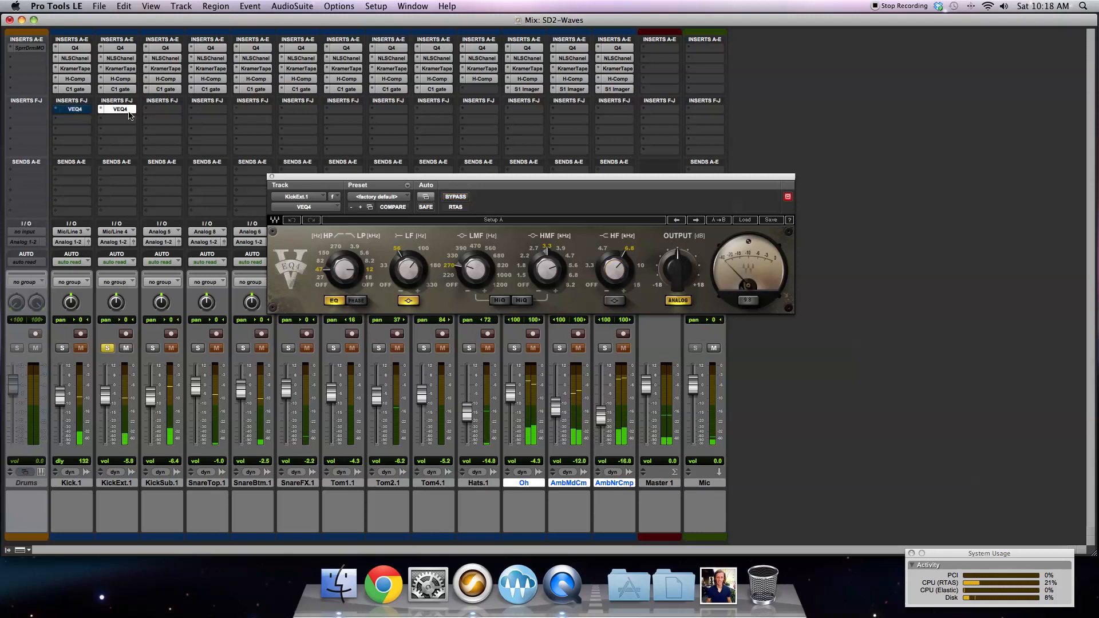
click(461, 198)
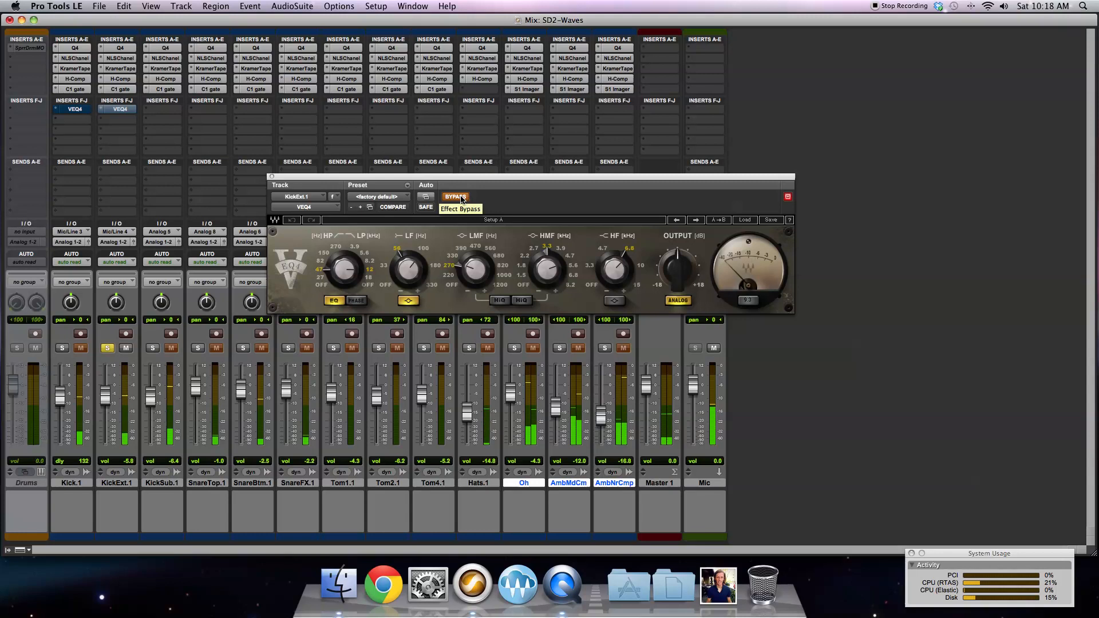
click(462, 197)
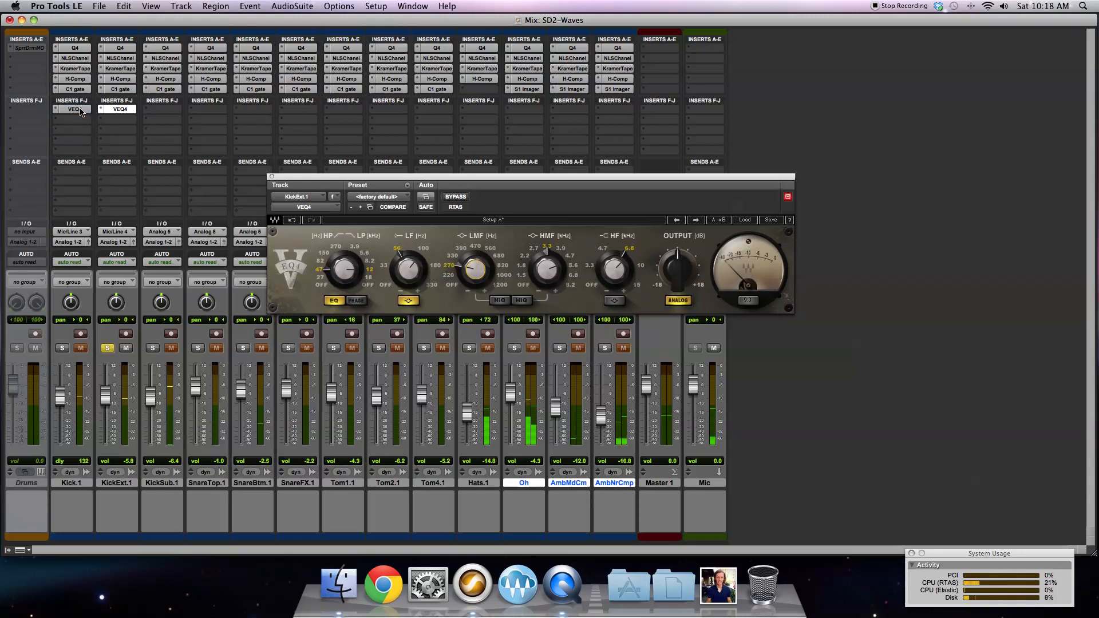
Step: Copy the VEQ4 from KickExt.1 to KickSub.1, leave only KickSub.1 soloed, and open its VEQ4
drag(124, 111, 166, 109)
click(153, 348)
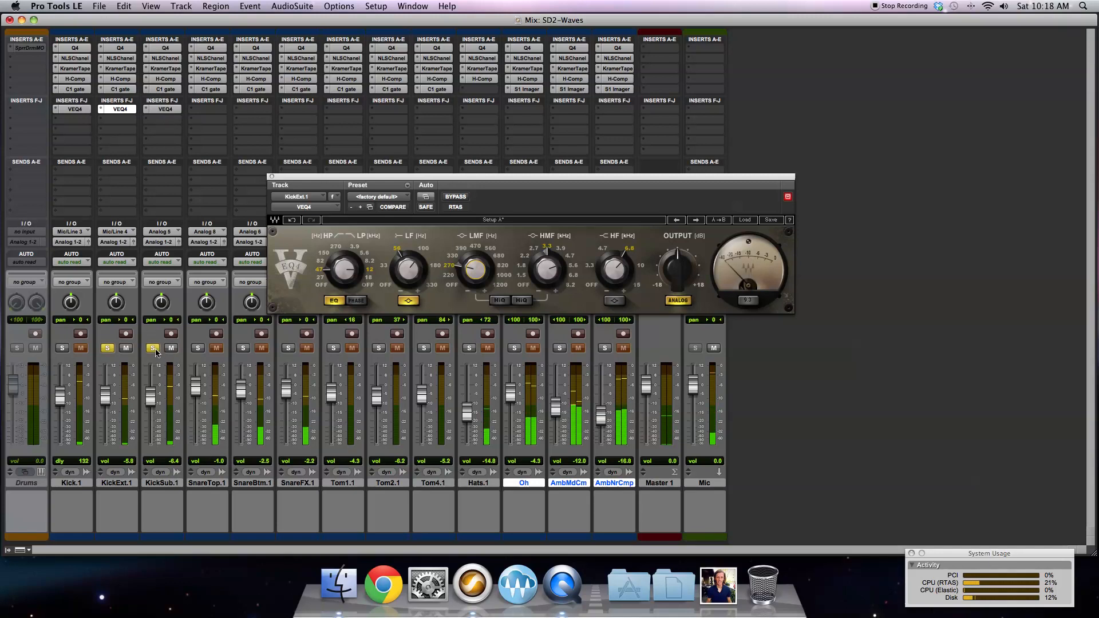
click(107, 348)
click(167, 109)
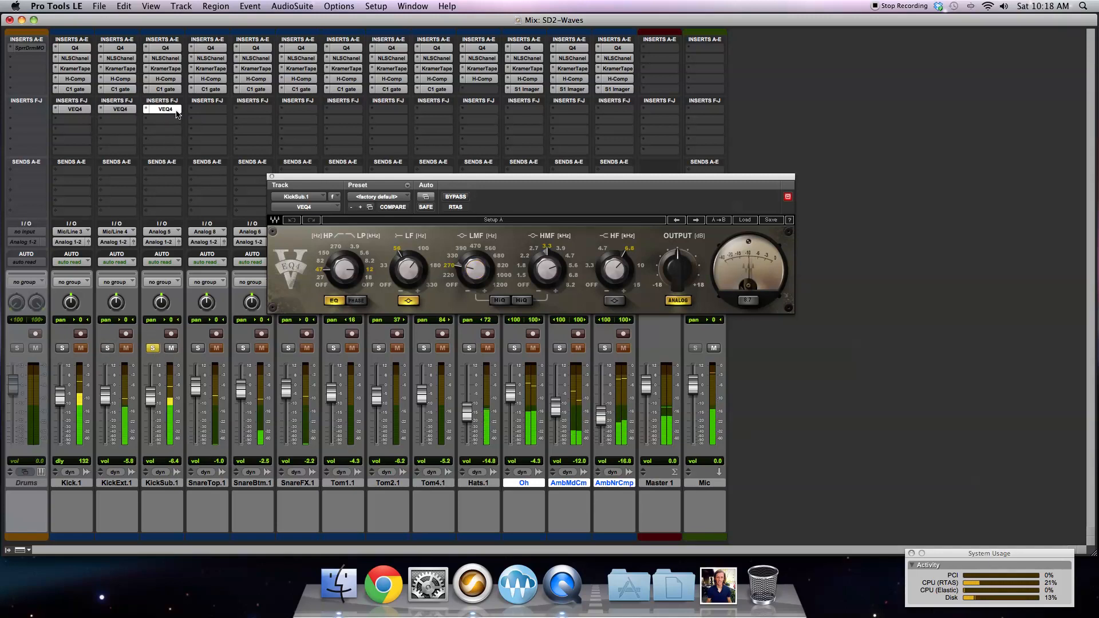
Step: On KickSub.1's VEQ4, adjust the HF gain, set the high-pass to 27 Hz, and make the LF band a 100 Hz shelf with adjusted gain
drag(614, 269, 614, 248)
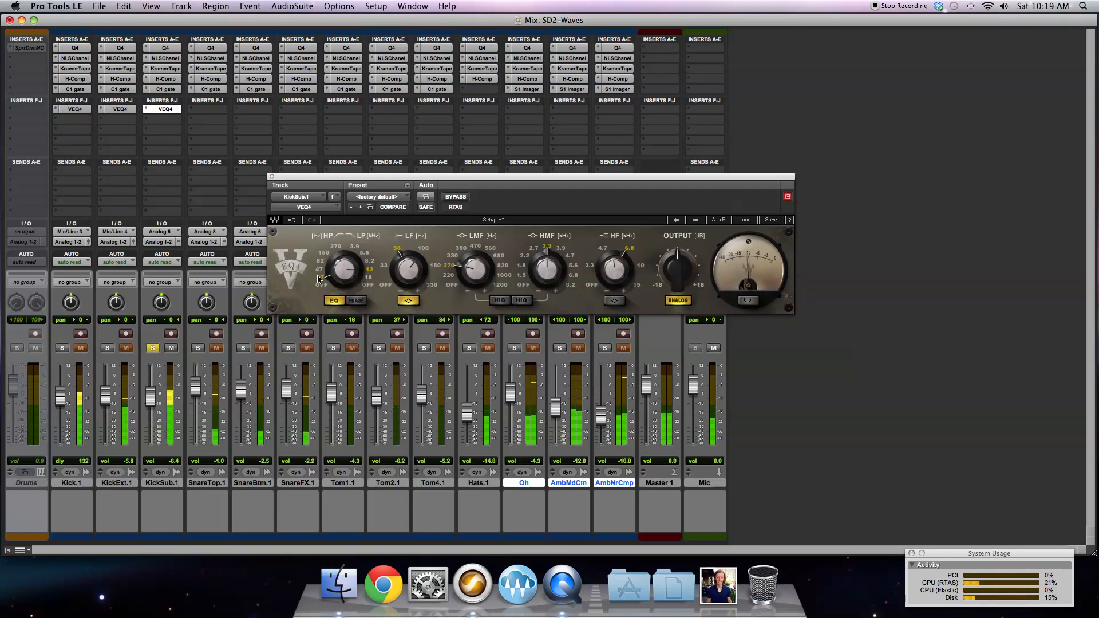
click(408, 300)
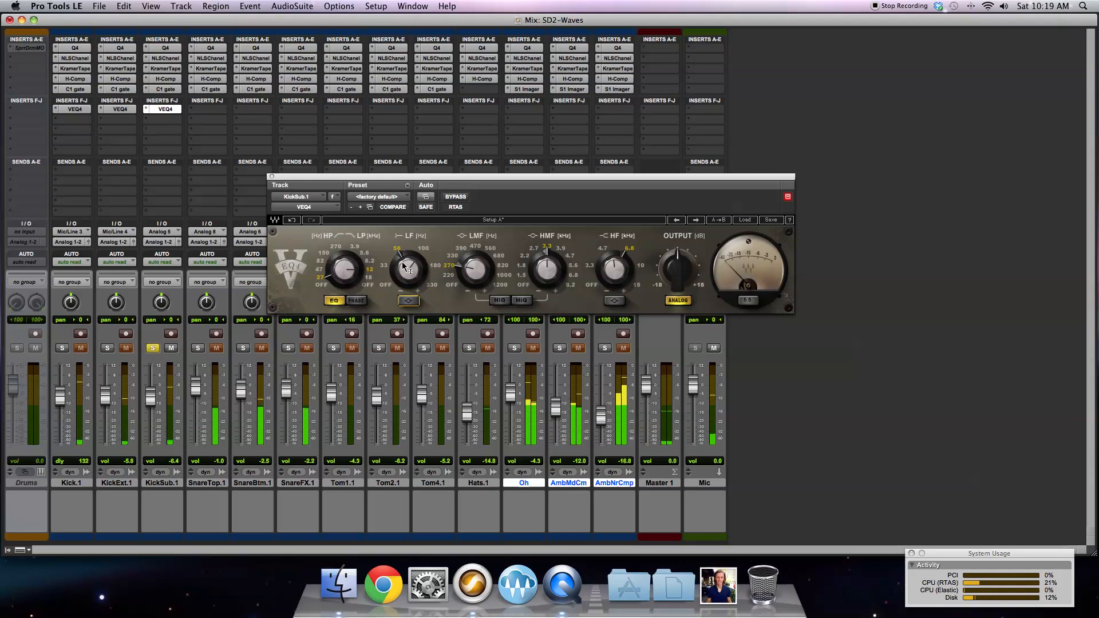
click(422, 250)
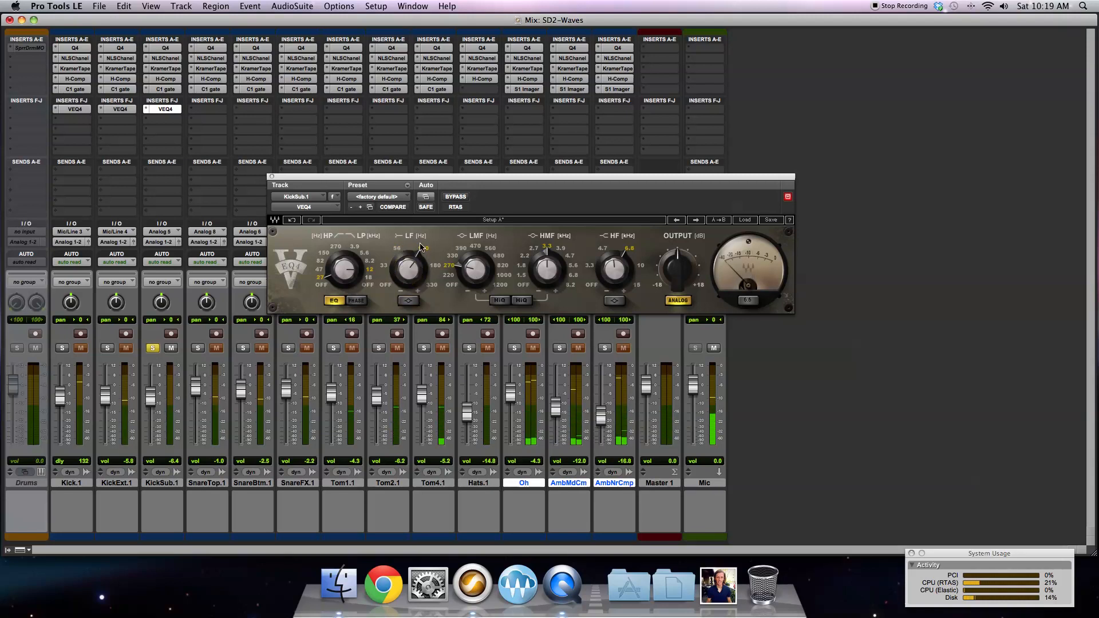
drag(411, 265, 411, 270)
Step: Move the LMF band of KickSub.1's VEQ4 to 330 Hz and adjust its gain
click(476, 272)
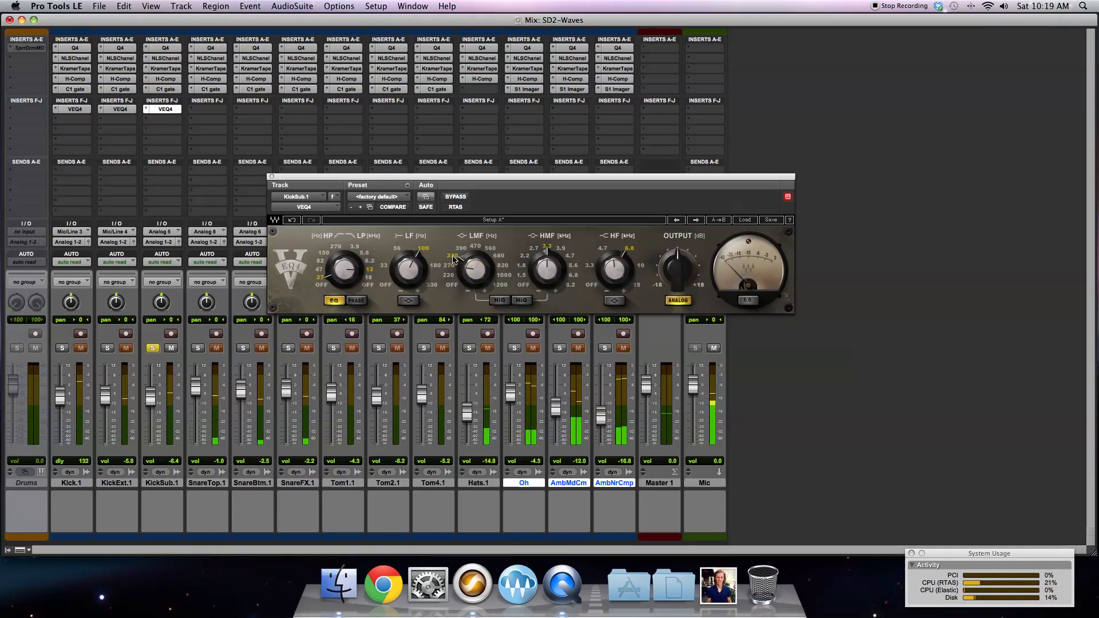
click(456, 259)
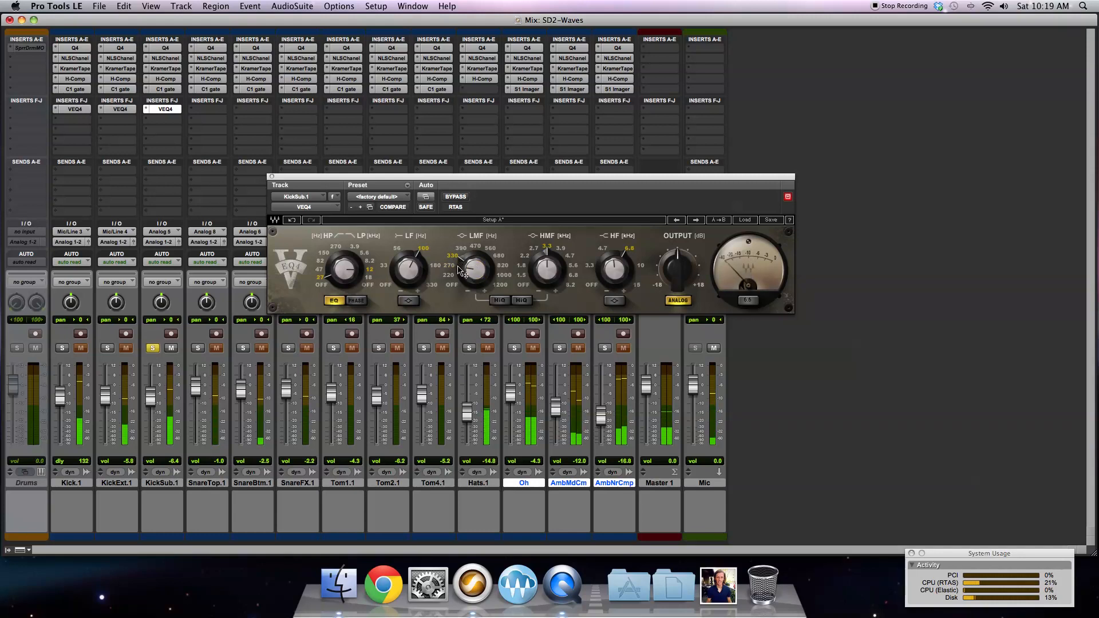
click(468, 271)
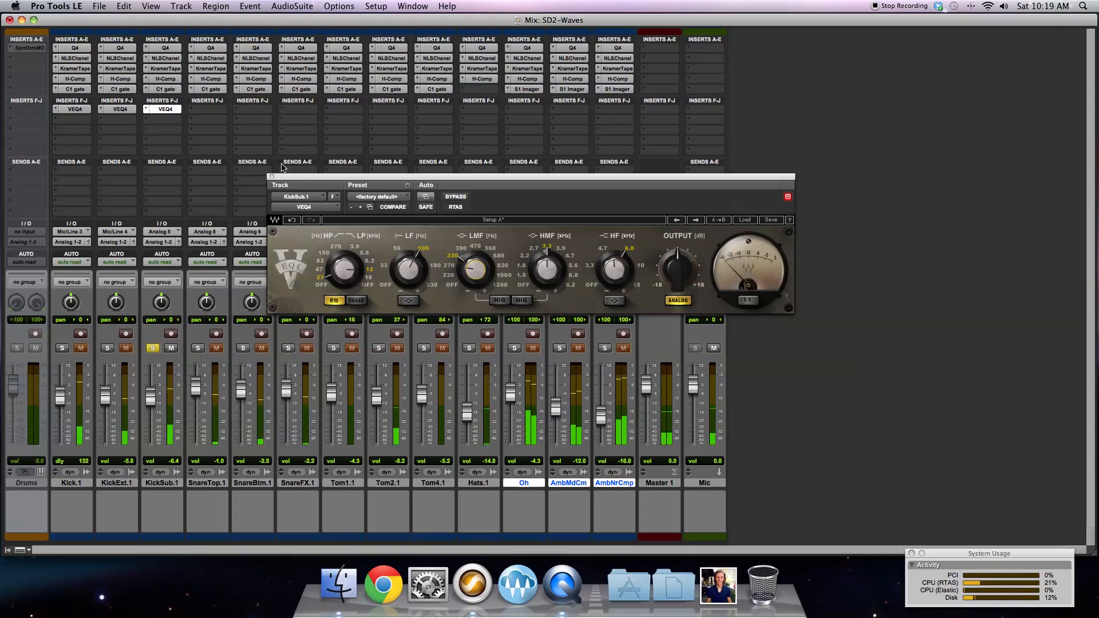
Step: Add KickExt.1 and Kick.1 to the solo, then lower KickSub.1's volume to -6.8 and KickExt.1's to -6.4
click(107, 348)
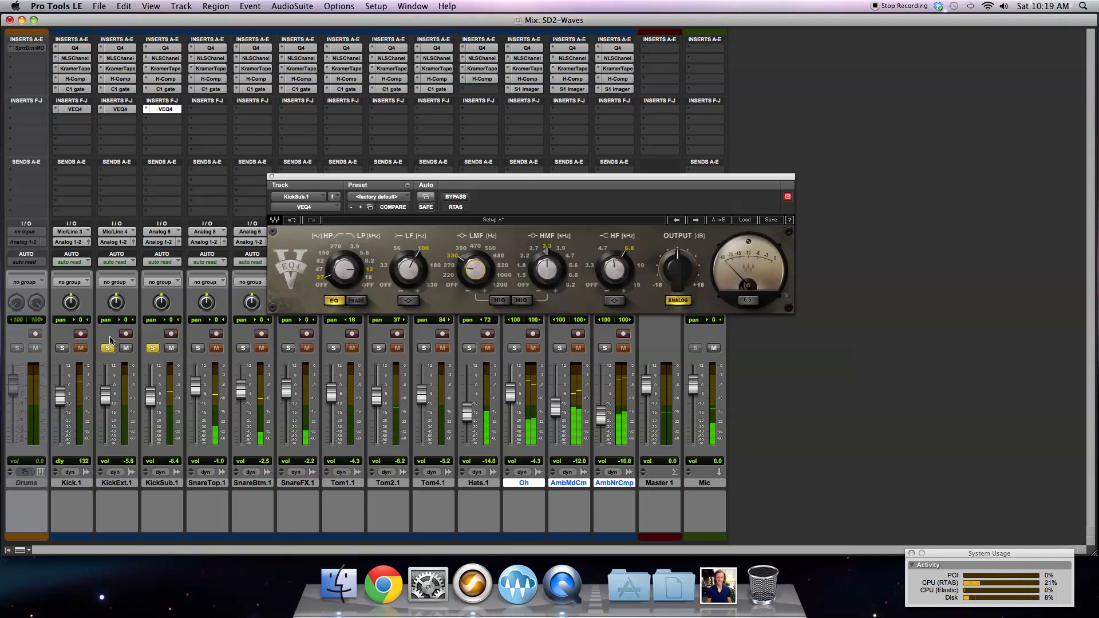
click(62, 348)
drag(152, 399, 107, 402)
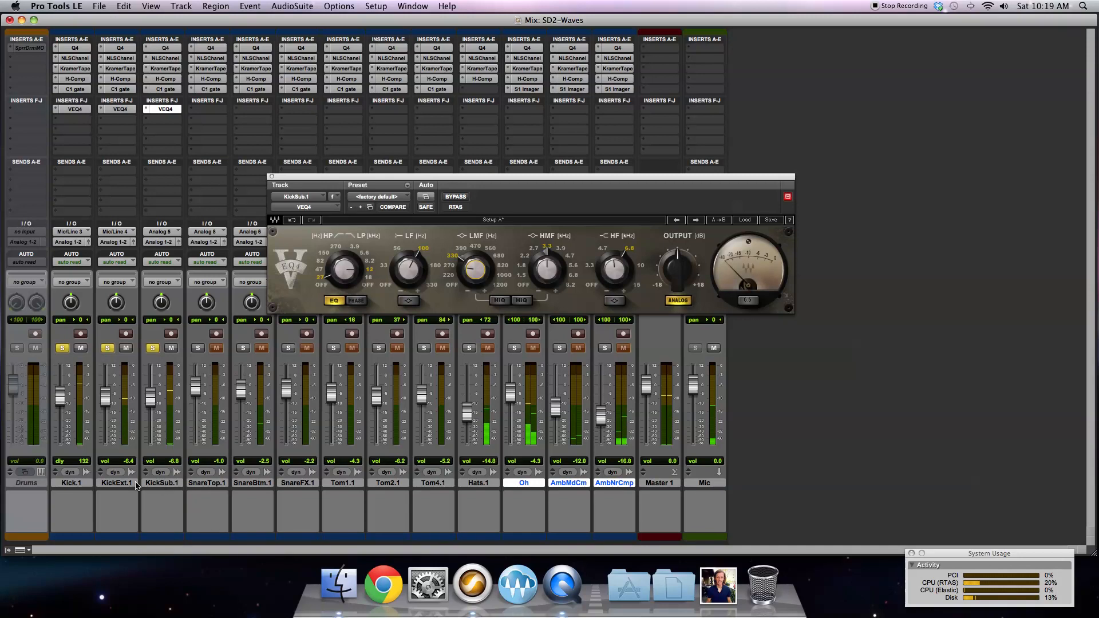
Step: Select Kick.1 through KickSub.1 and compare the three kick tracks with their VEQ4 equalizers bypassed and active together
click(162, 483)
click(71, 482)
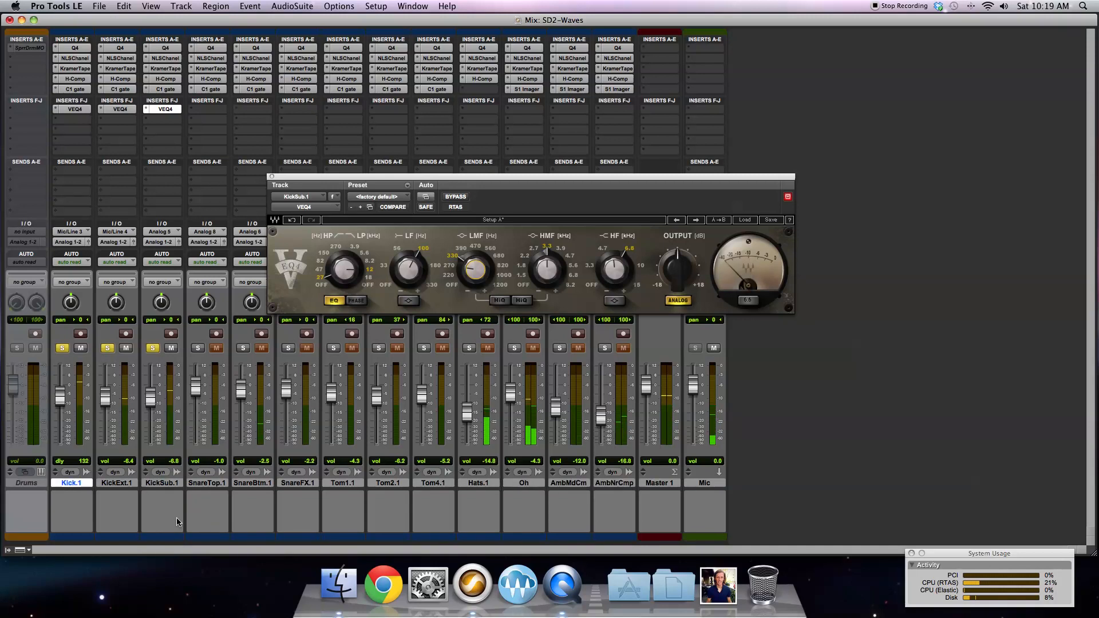
shift+click(164, 484)
right_click(78, 109)
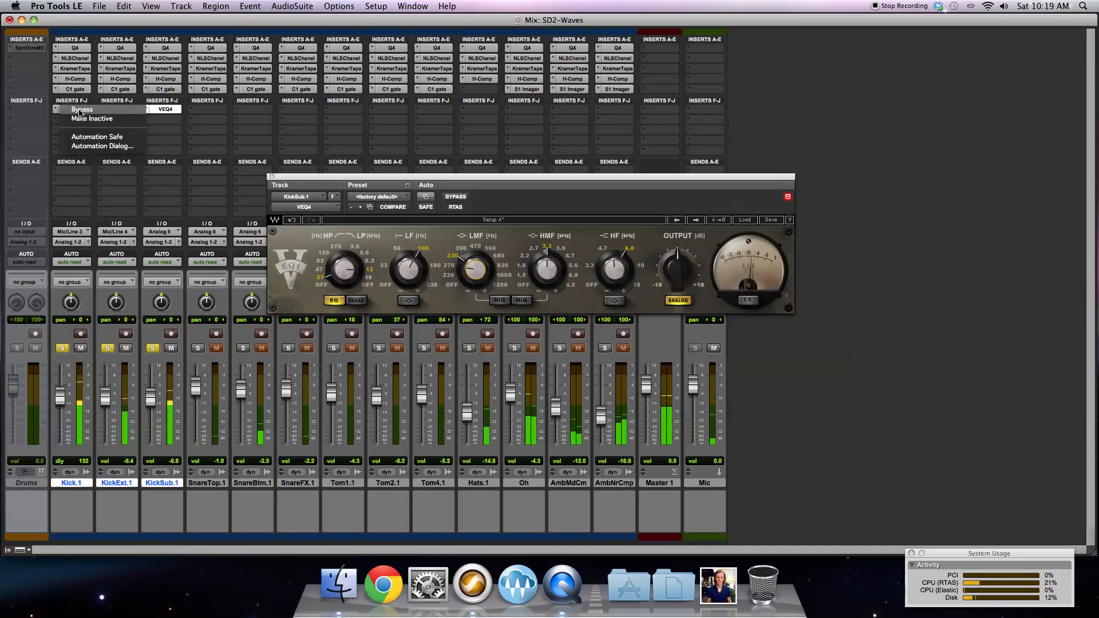
click(79, 110)
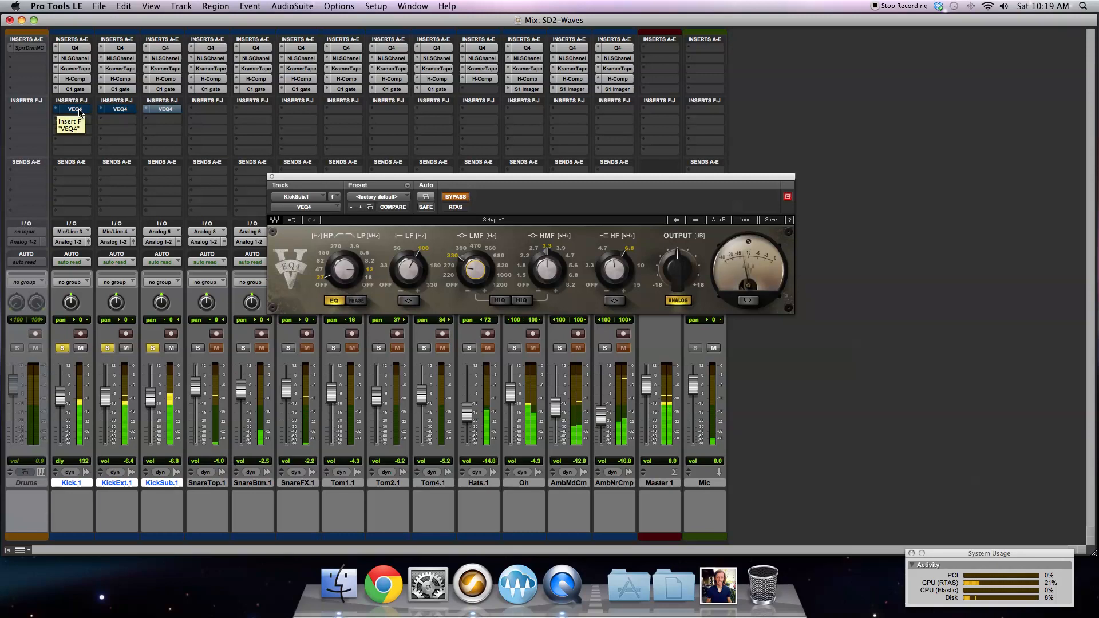
right_click(79, 111)
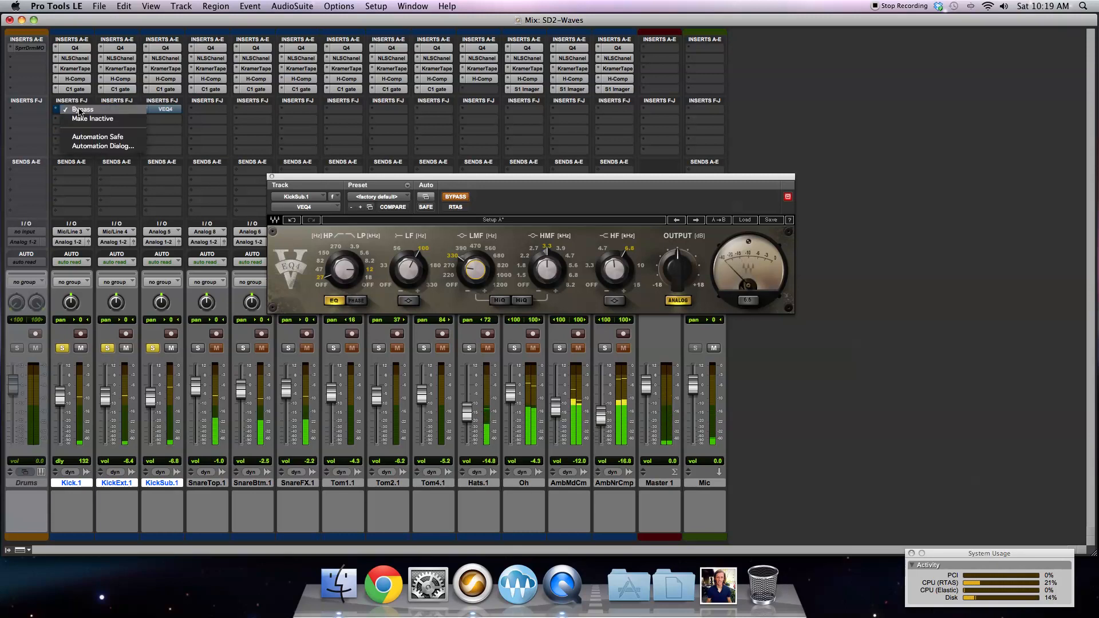
click(79, 110)
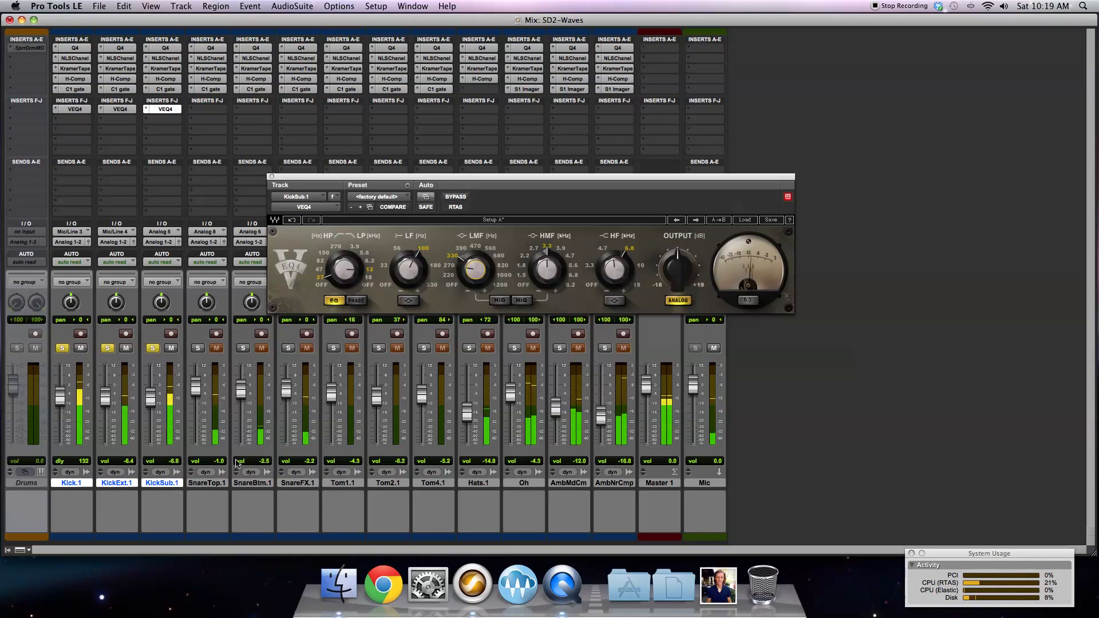
Step: Clear the solo on the kick tracks, insert a mono VEQ4 in SnareTop.1's first free insert slot, and open it
click(153, 349)
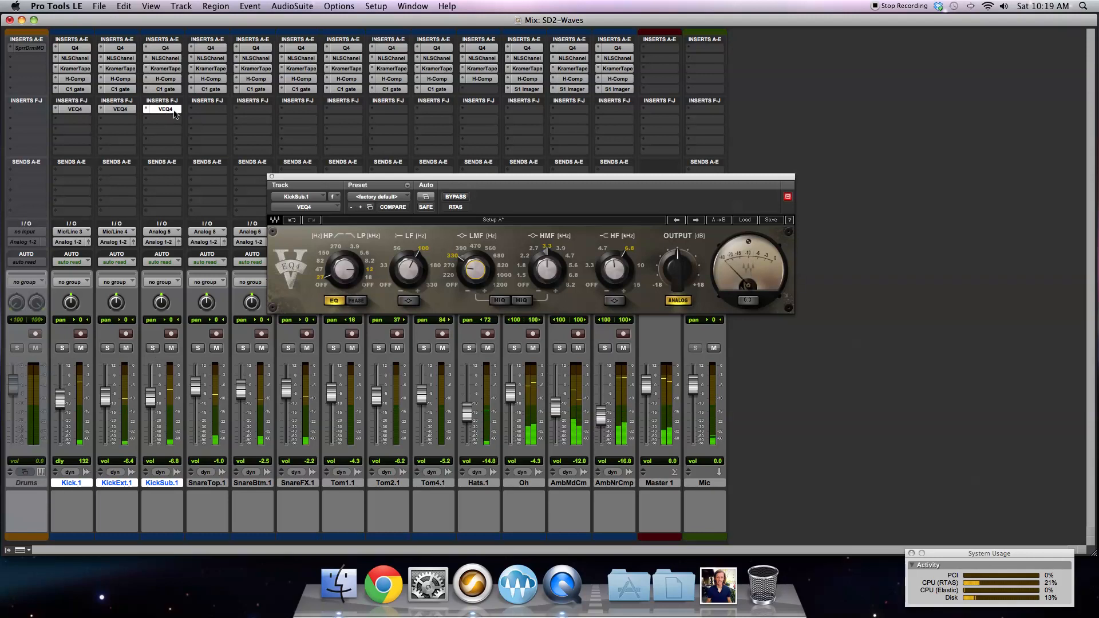
click(207, 109)
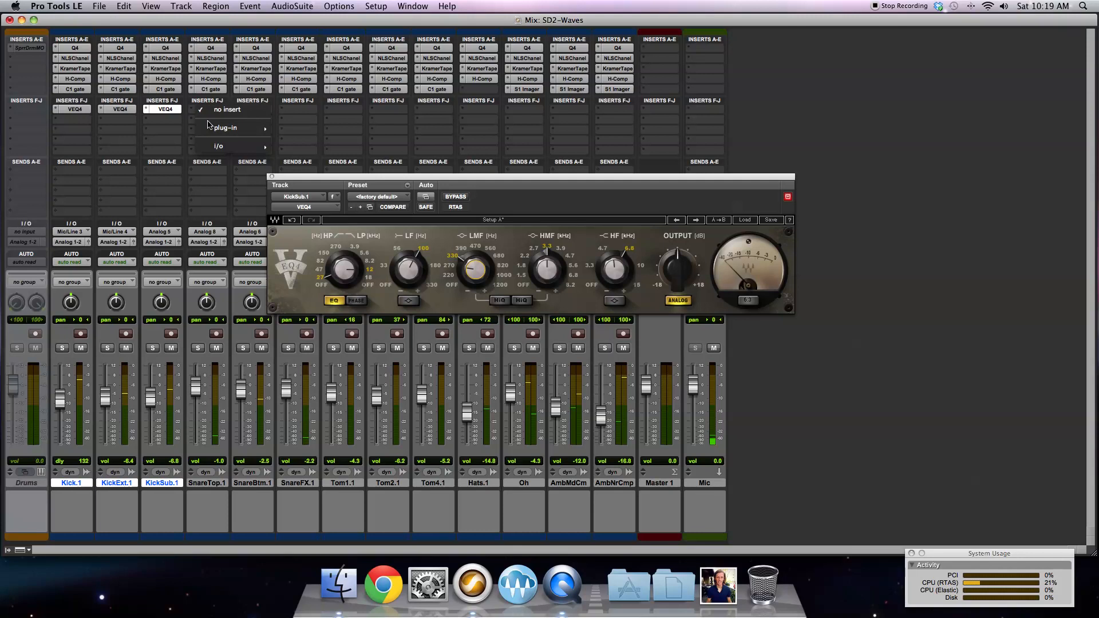
mouse_move(226, 128)
mouse_move(309, 128)
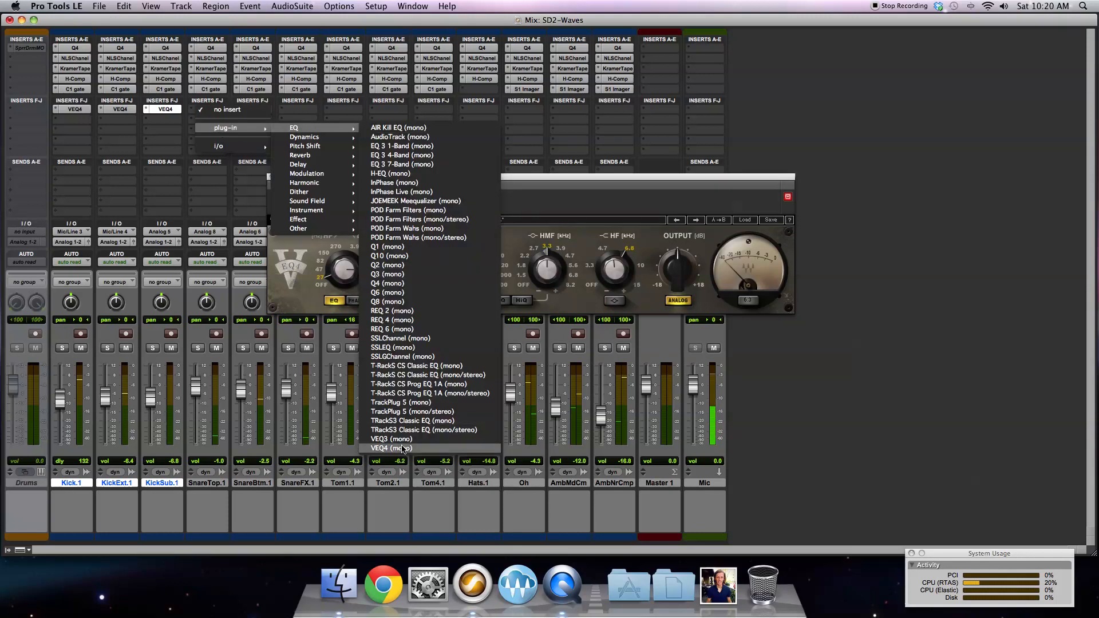
click(403, 450)
click(210, 109)
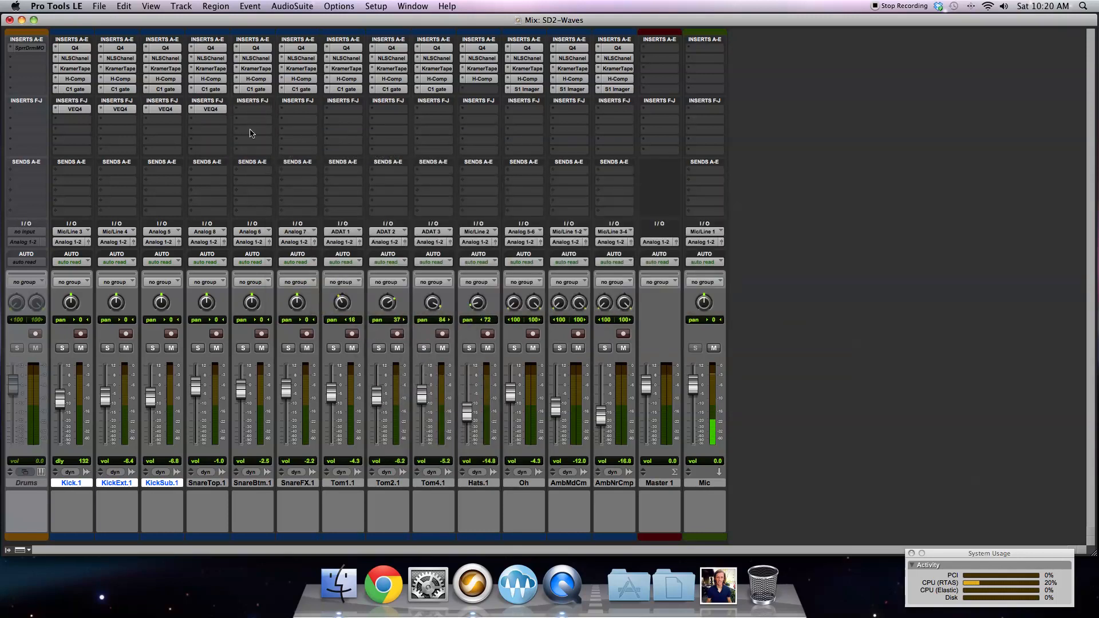
click(221, 111)
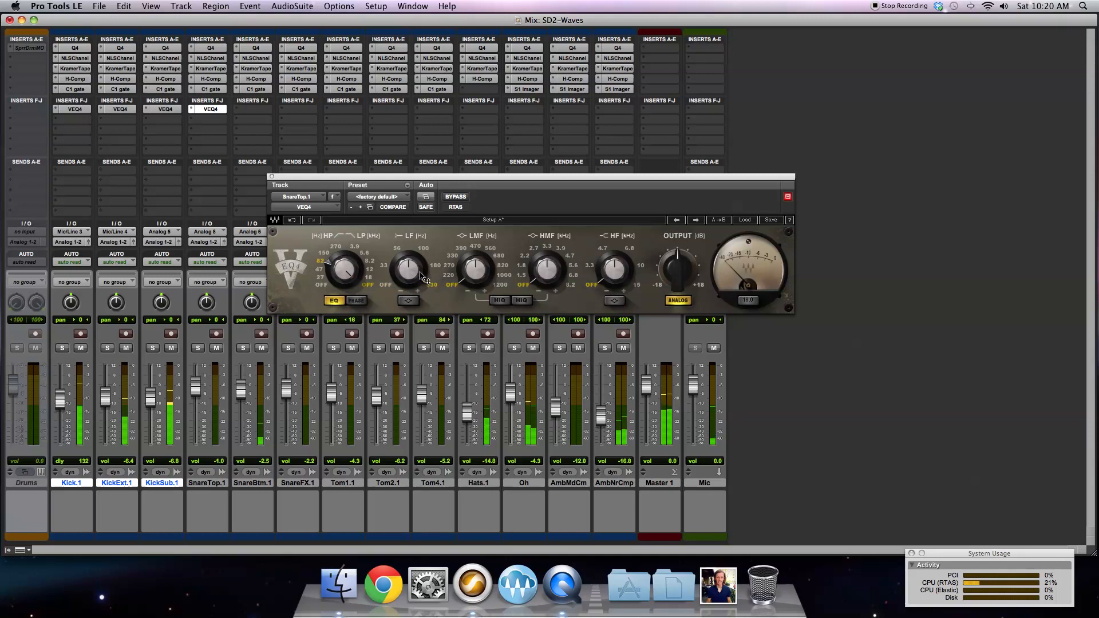
Step: Solo SnareTop.1 and adjust the LF gain of its VEQ4, comparing the equalizer bypassed and active
drag(412, 271, 412, 262)
click(414, 301)
click(409, 300)
click(198, 347)
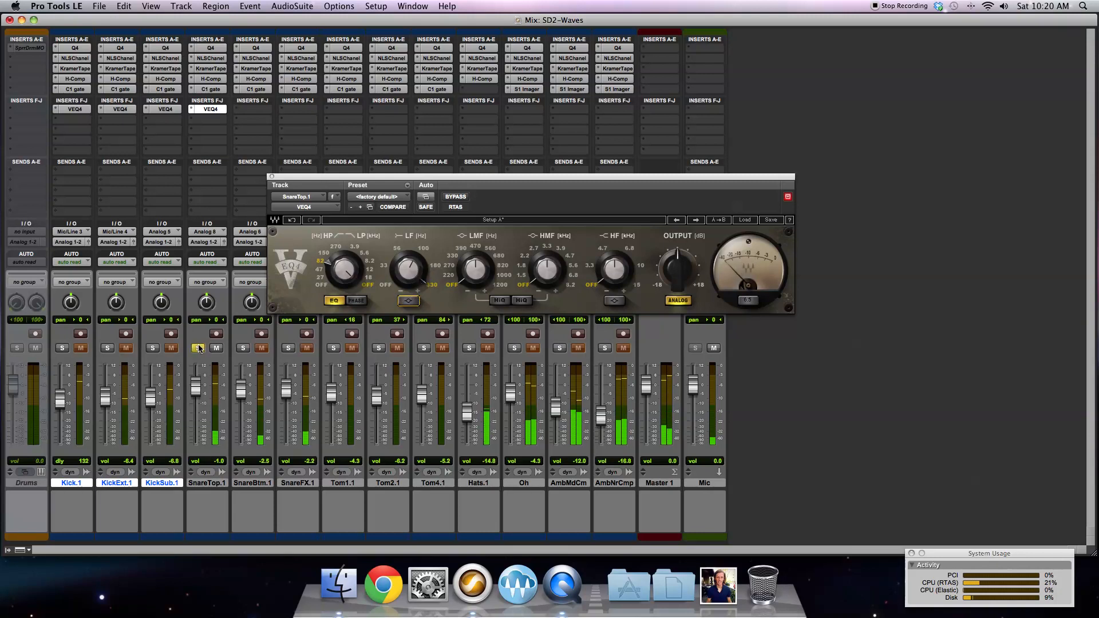
click(463, 197)
click(462, 196)
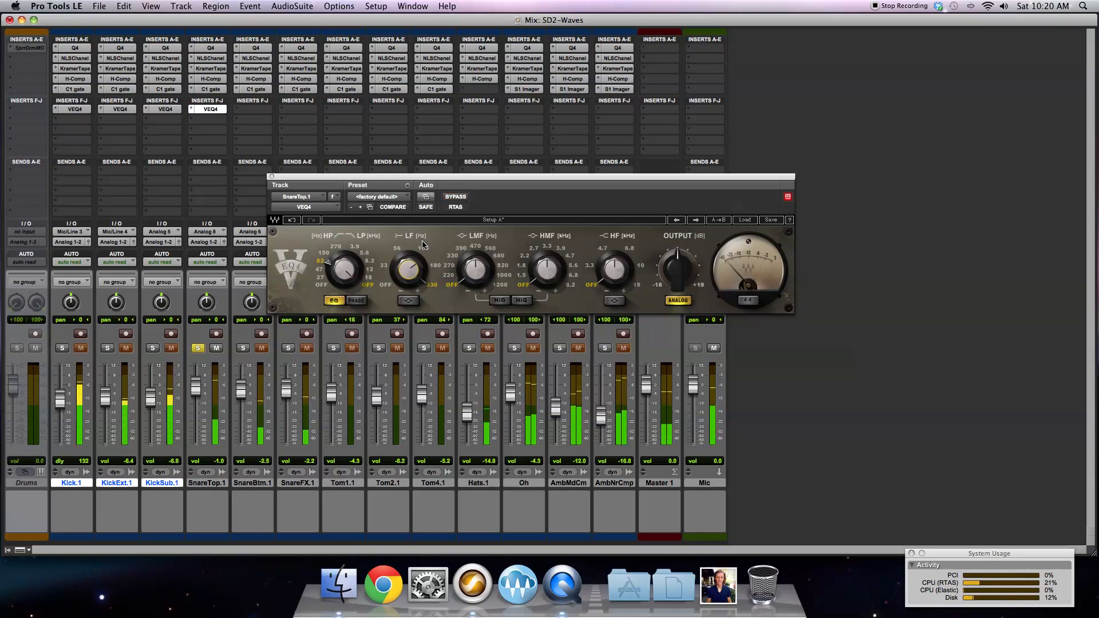
mouse_move(411, 267)
mouse_down()
mouse_move(390, 248)
mouse_move(414, 277)
mouse_up()
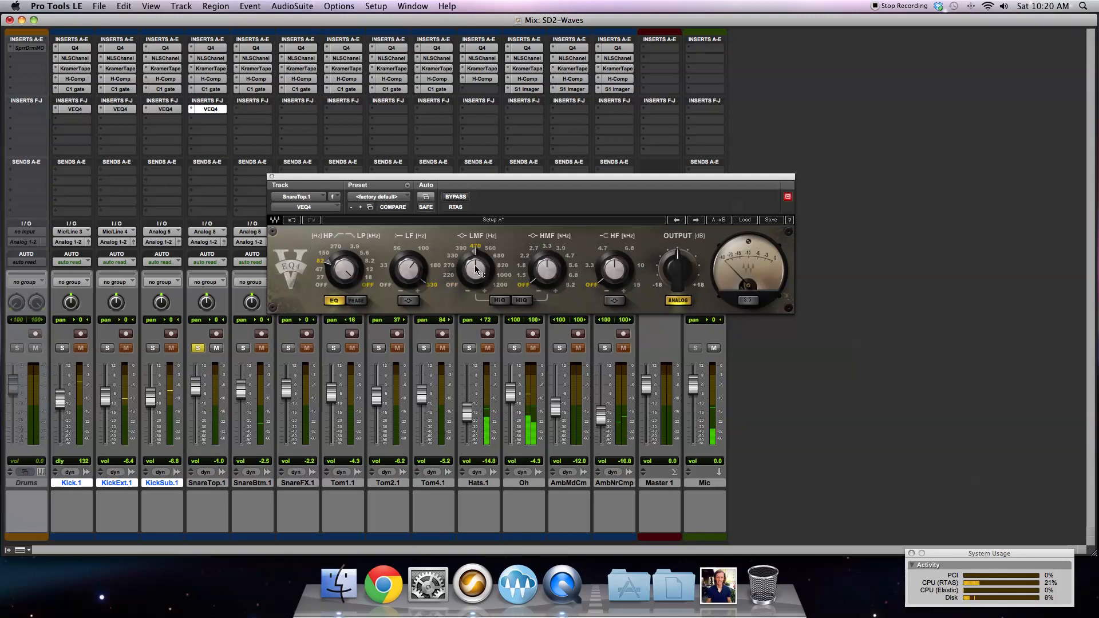
Step: On SnareTop.1's VEQ4, enable HiQ for the LMF band, set its frequency to 390 Hz, and adjust its gain
click(495, 300)
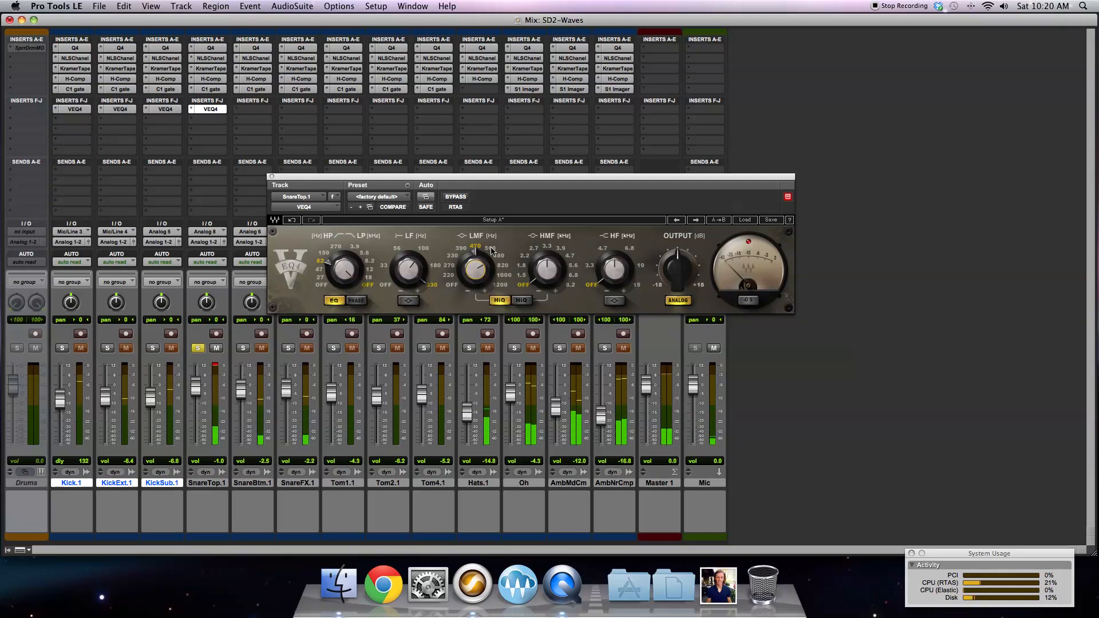
click(464, 250)
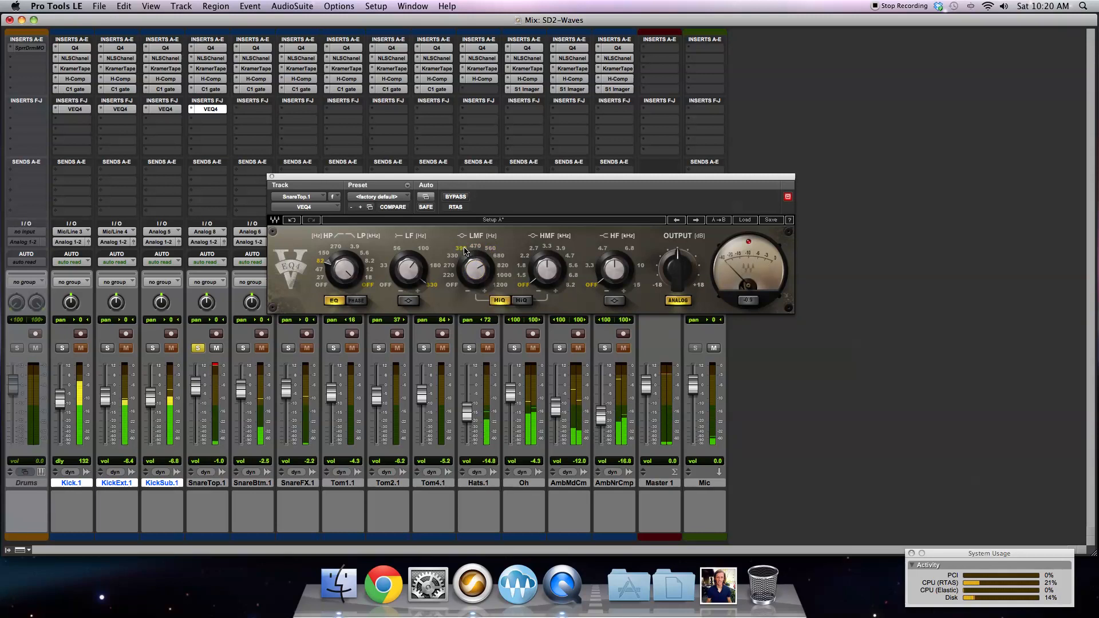
click(498, 255)
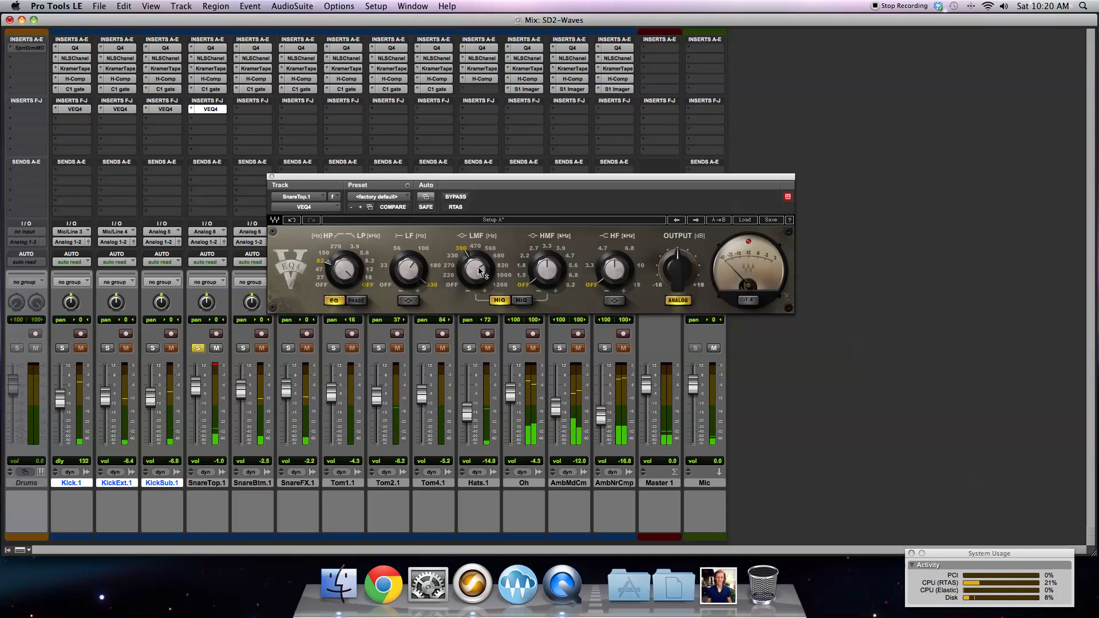
mouse_move(476, 275)
mouse_down()
mouse_move(476, 303)
mouse_move(474, 269)
mouse_up()
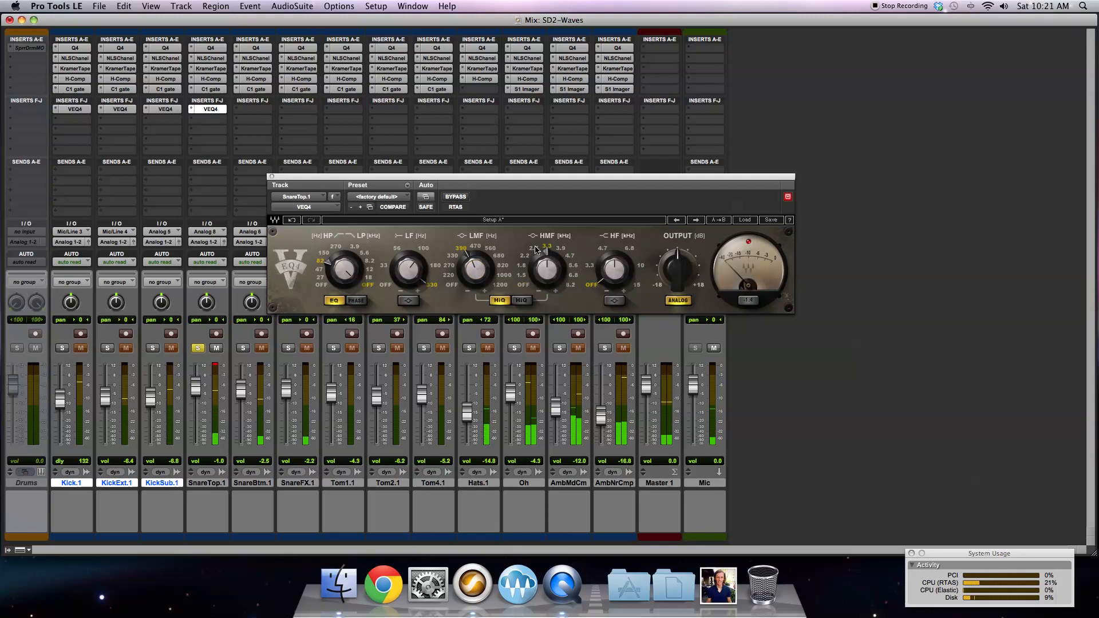
Step: Set the HMF band of SnareTop.1's VEQ4 to 2.7 kHz with adjusted gain, and slightly lower the output level
drag(538, 262, 537, 268)
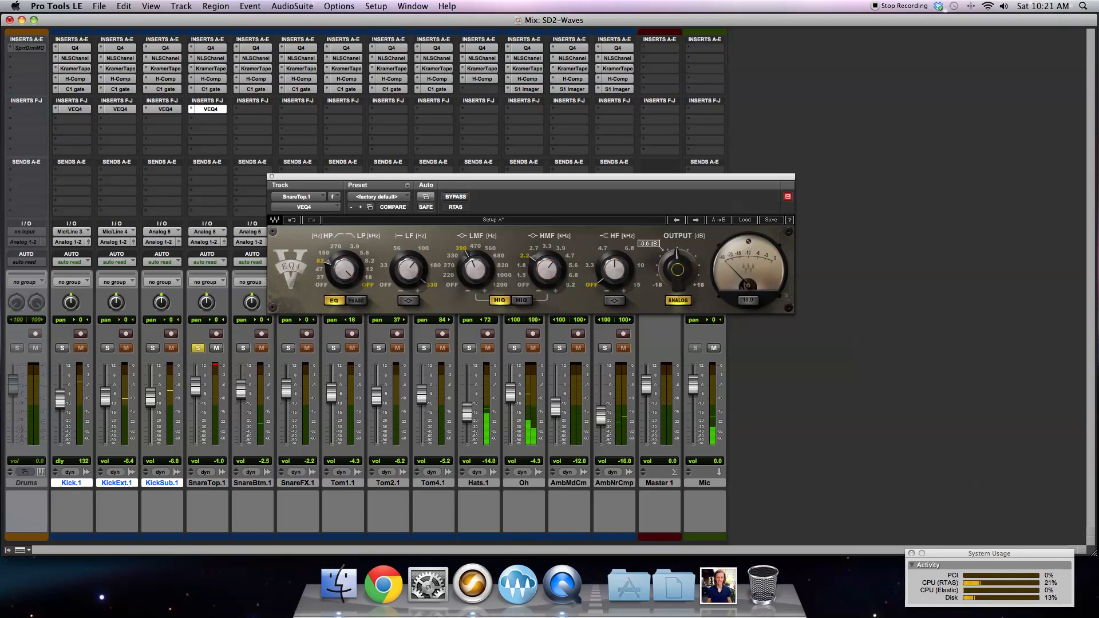
drag(682, 266, 679, 269)
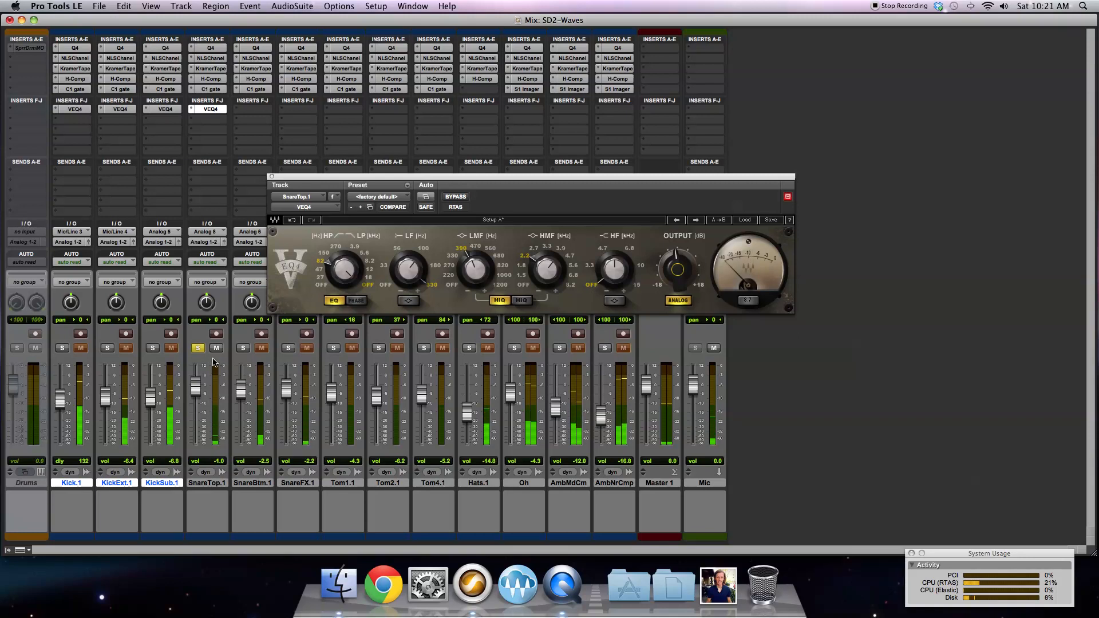
drag(535, 274, 540, 273)
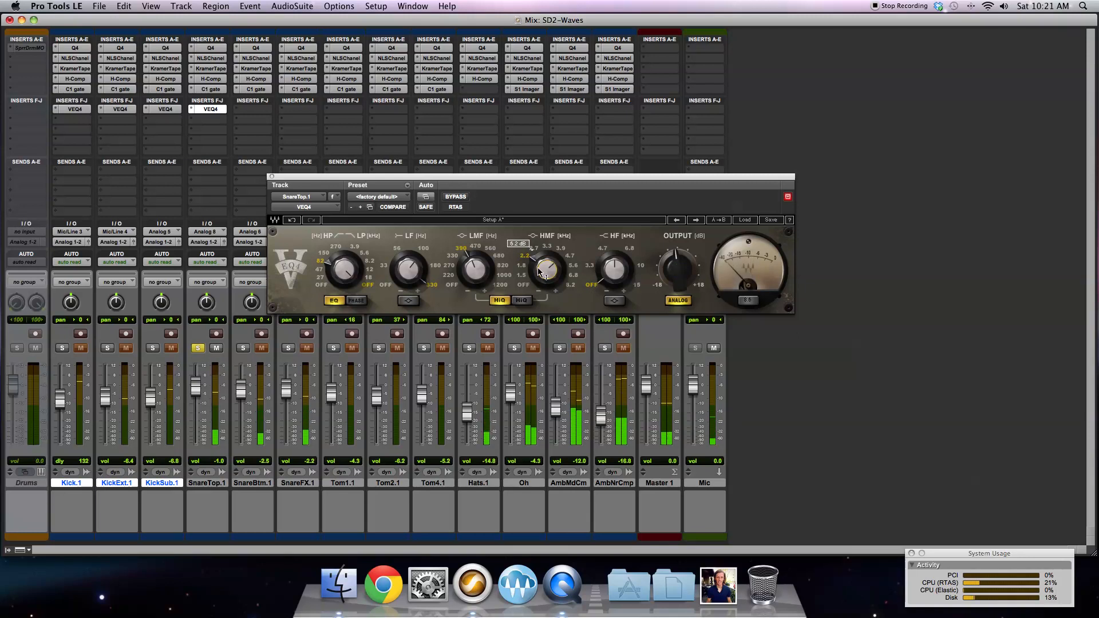
click(538, 249)
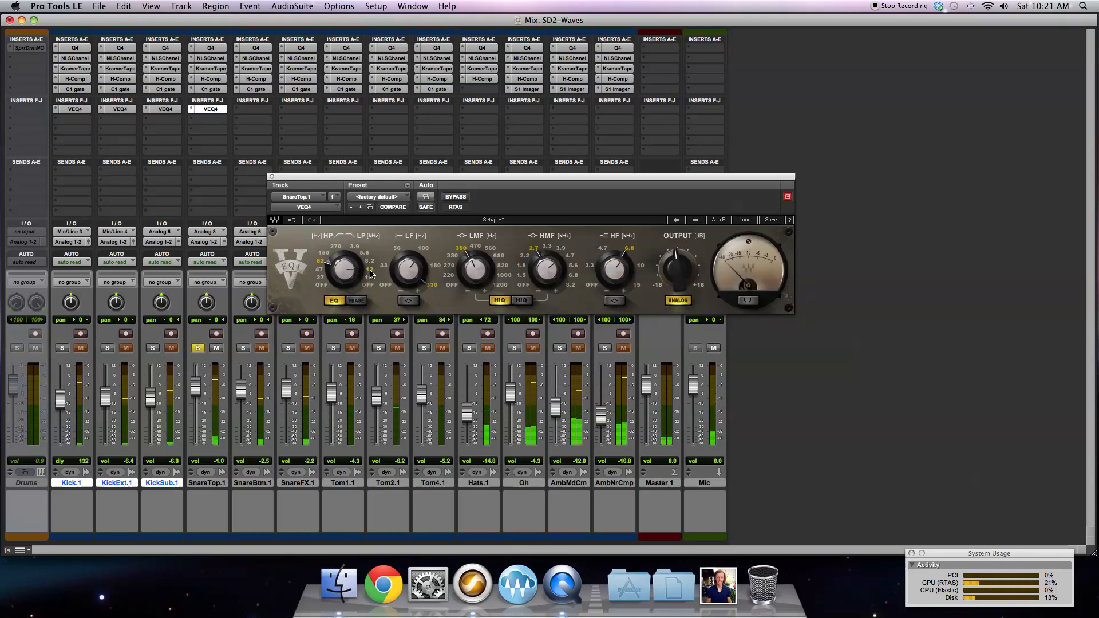
Step: Adjust the 6.8 kHz HF gain and fine-tune the HMF gain on SnareTop.1's VEQ4, comparing the equalizer bypassed and active
drag(619, 274, 619, 271)
mouse_move(552, 267)
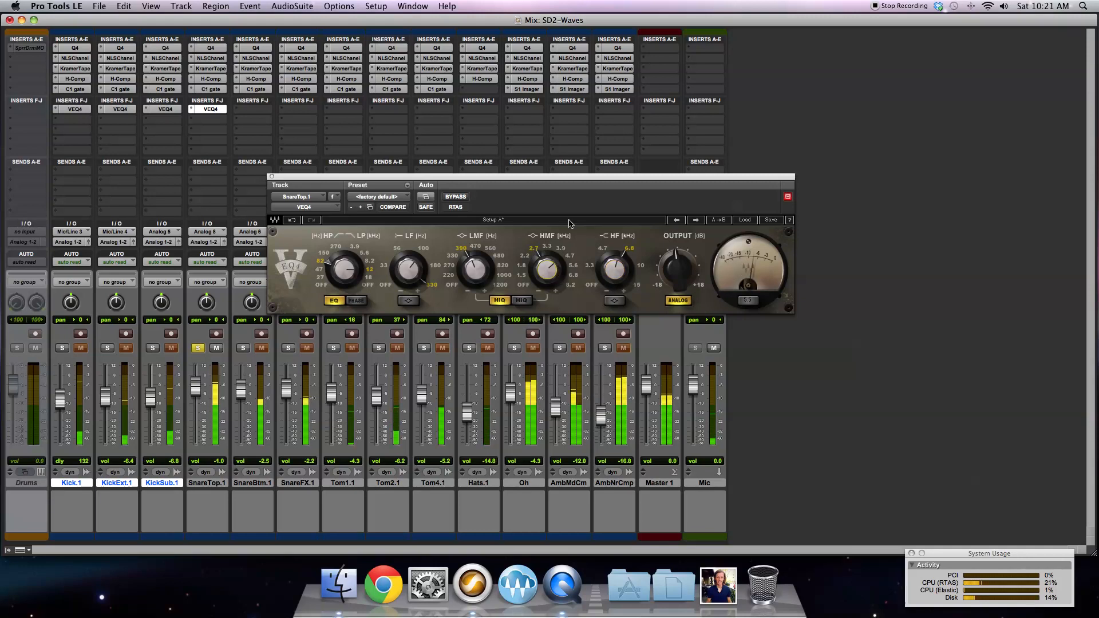
click(457, 196)
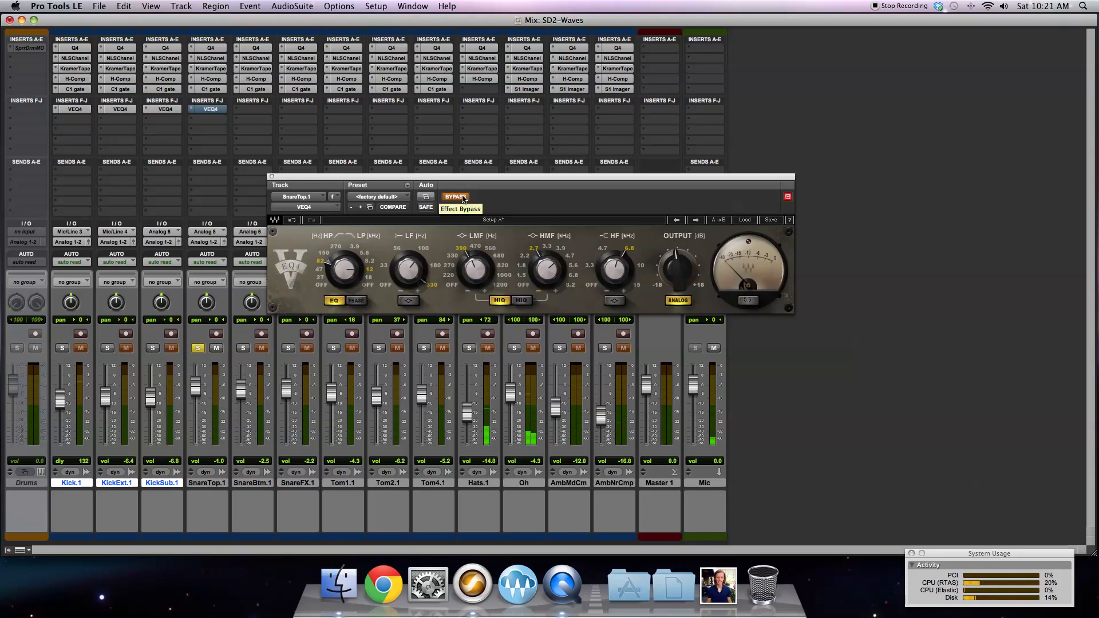
click(456, 197)
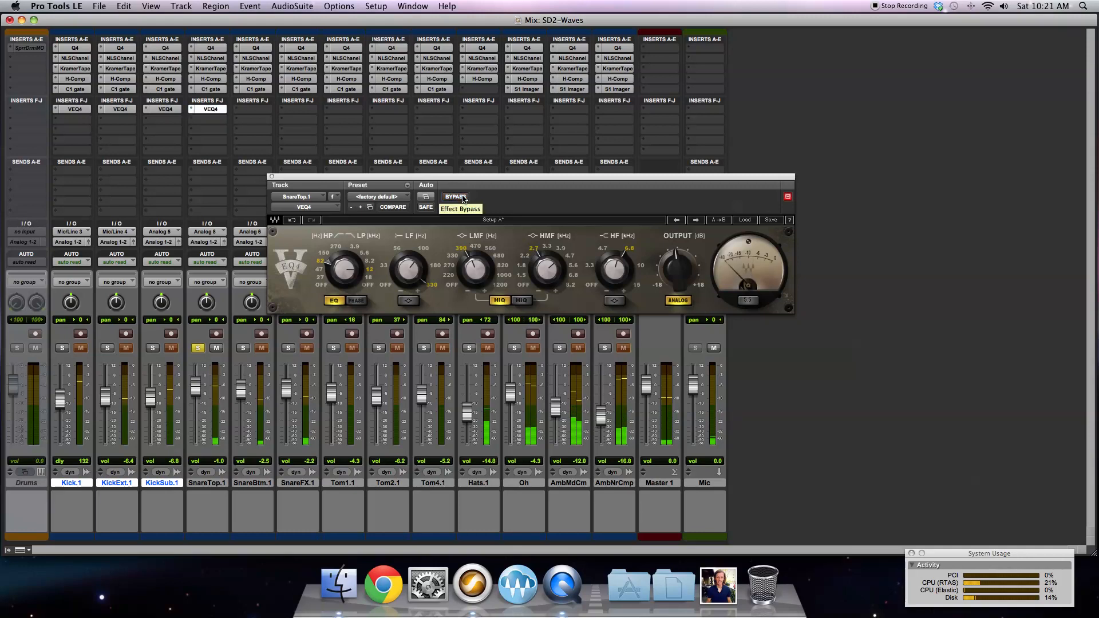
drag(544, 268, 544, 270)
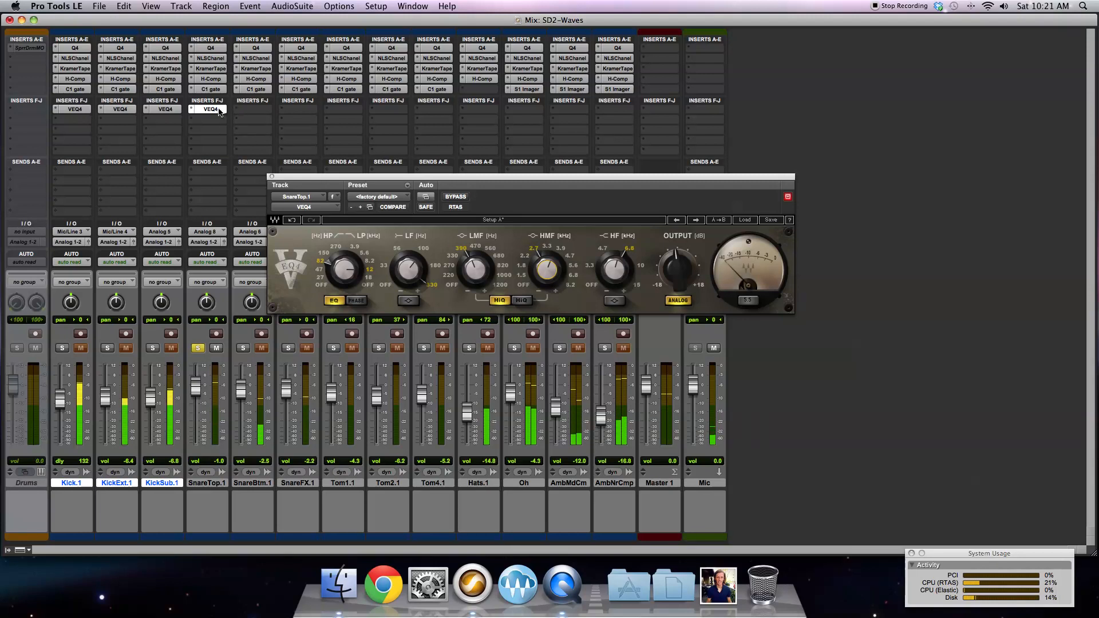
Step: Solo SnareBtm.1 in place of SnareTop.1 and copy SnareTop.1's VEQ4 insert onto SnareBtm.1
click(243, 348)
click(197, 348)
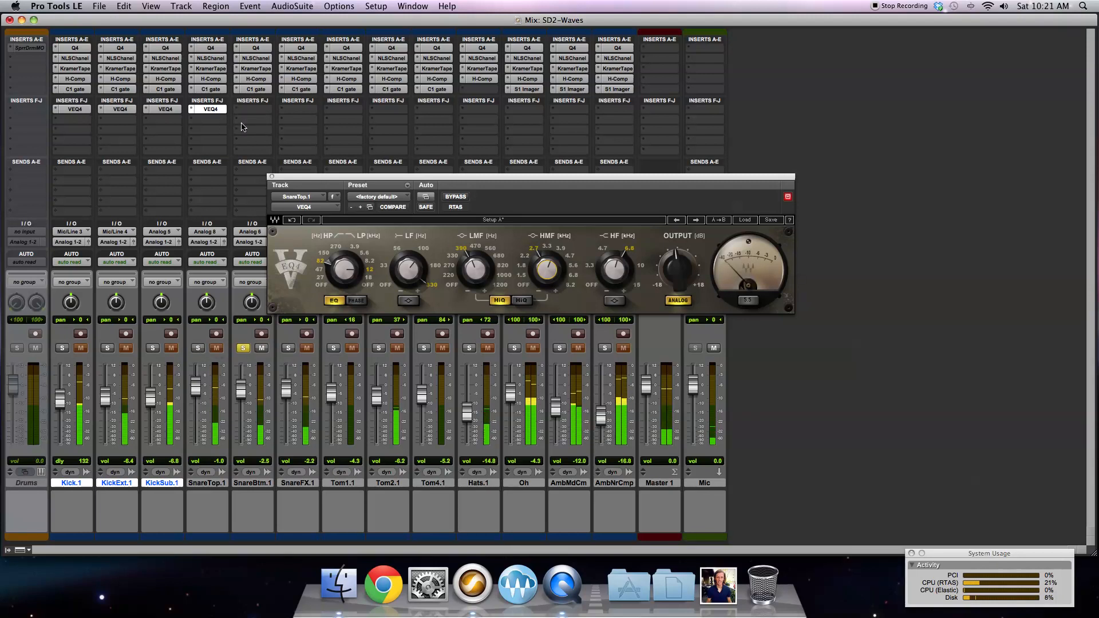
drag(216, 112, 261, 112)
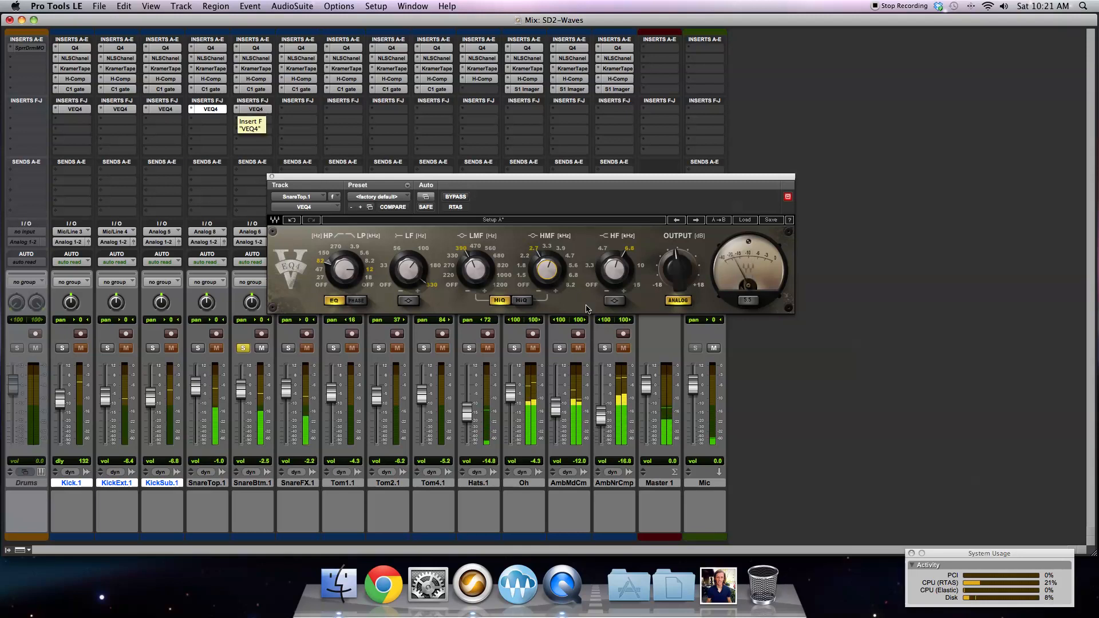
drag(614, 268, 615, 268)
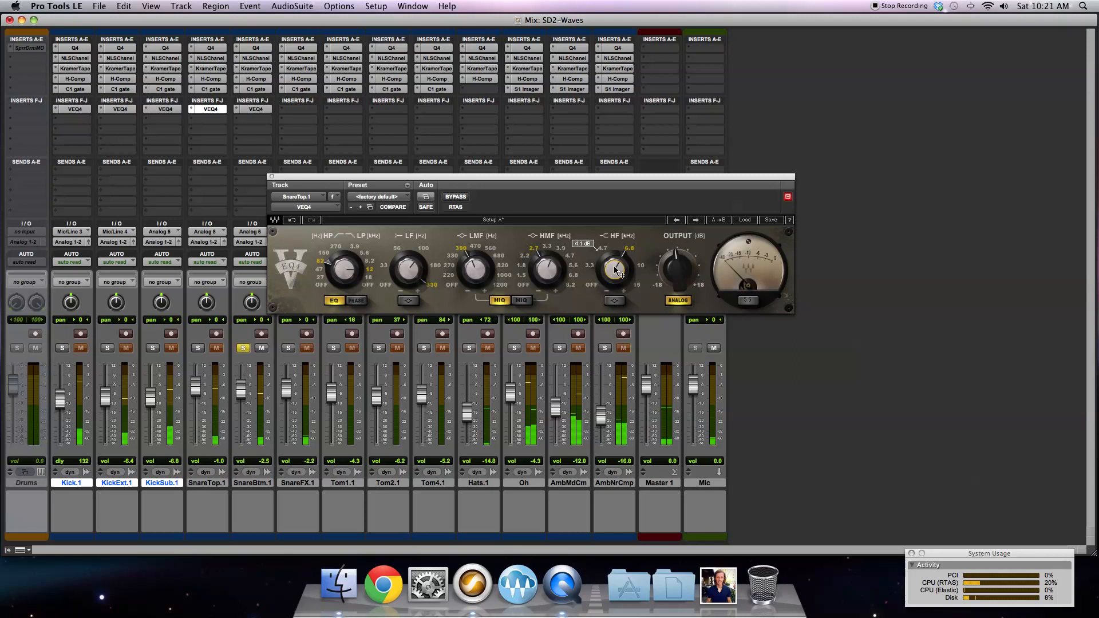
click(369, 278)
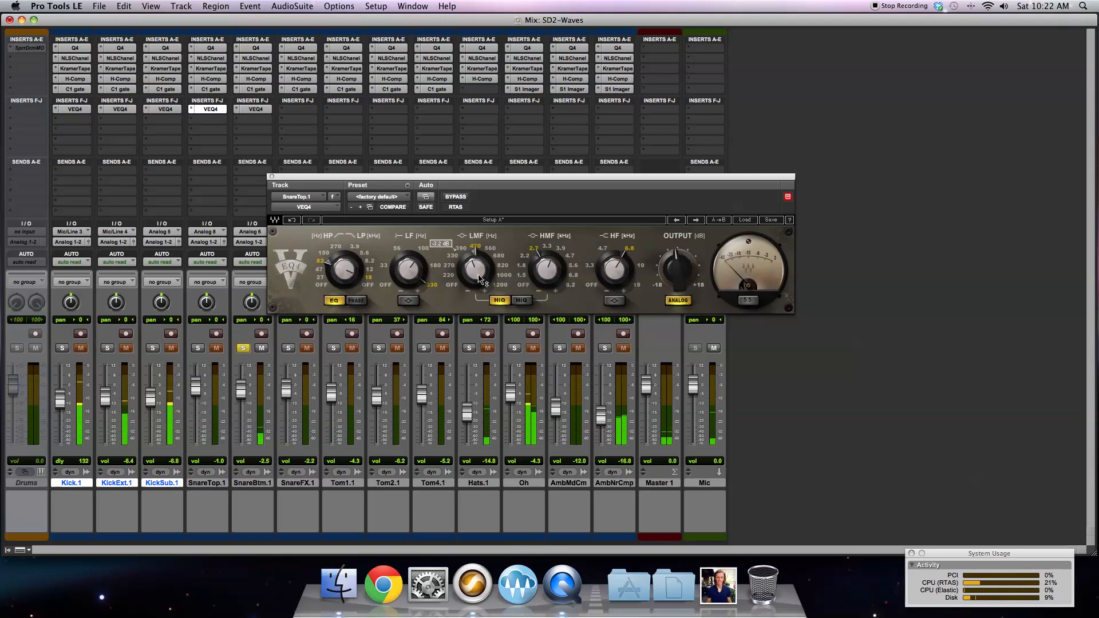
click(499, 300)
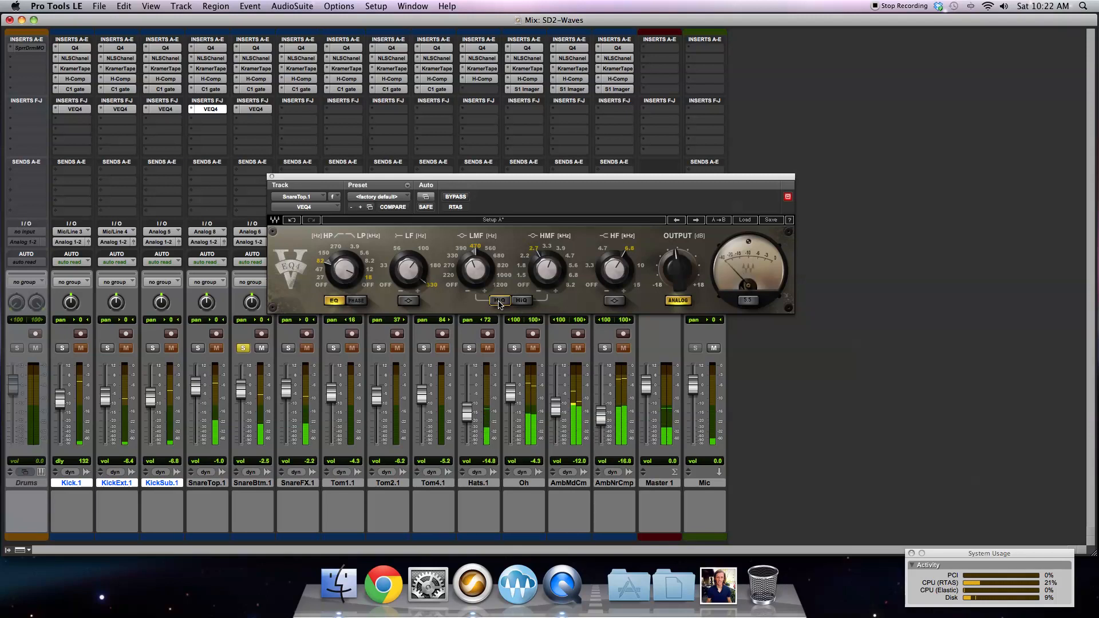
drag(475, 273, 417, 277)
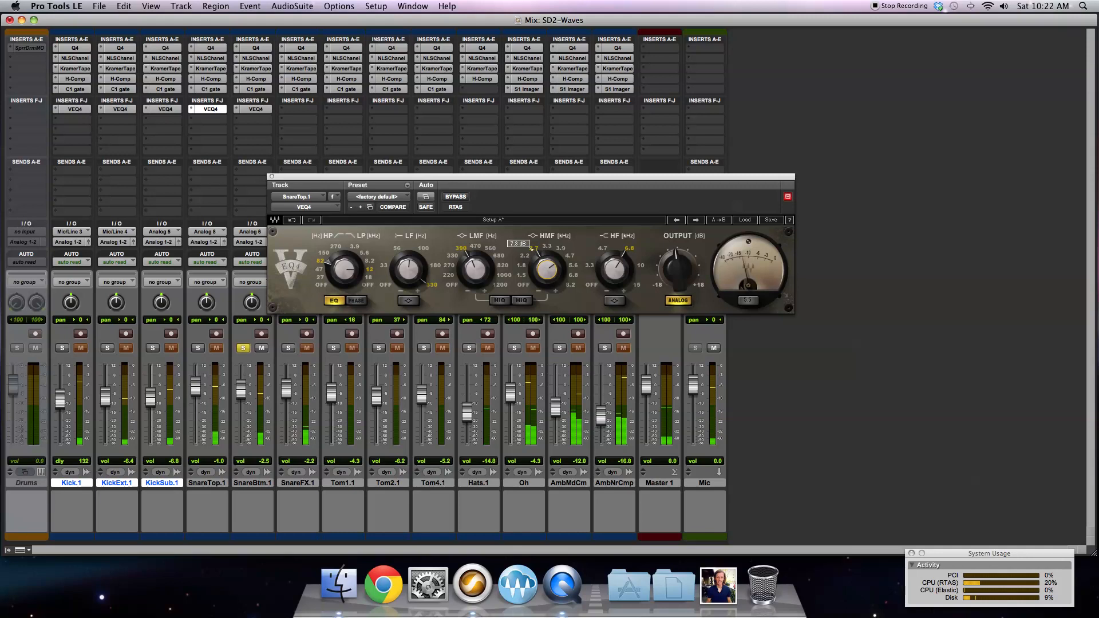
click(547, 247)
drag(548, 273, 548, 271)
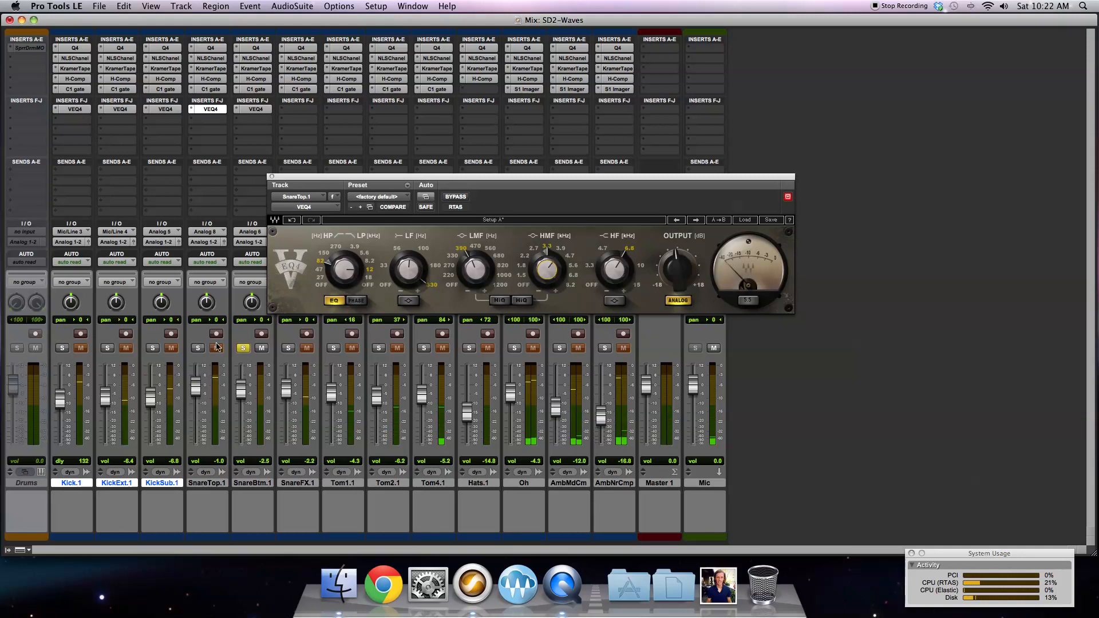
Step: Compare the two snare VEQ4 settings and copy SnareBtm.1's unmodified VEQ4 back onto SnareTop.1
click(256, 109)
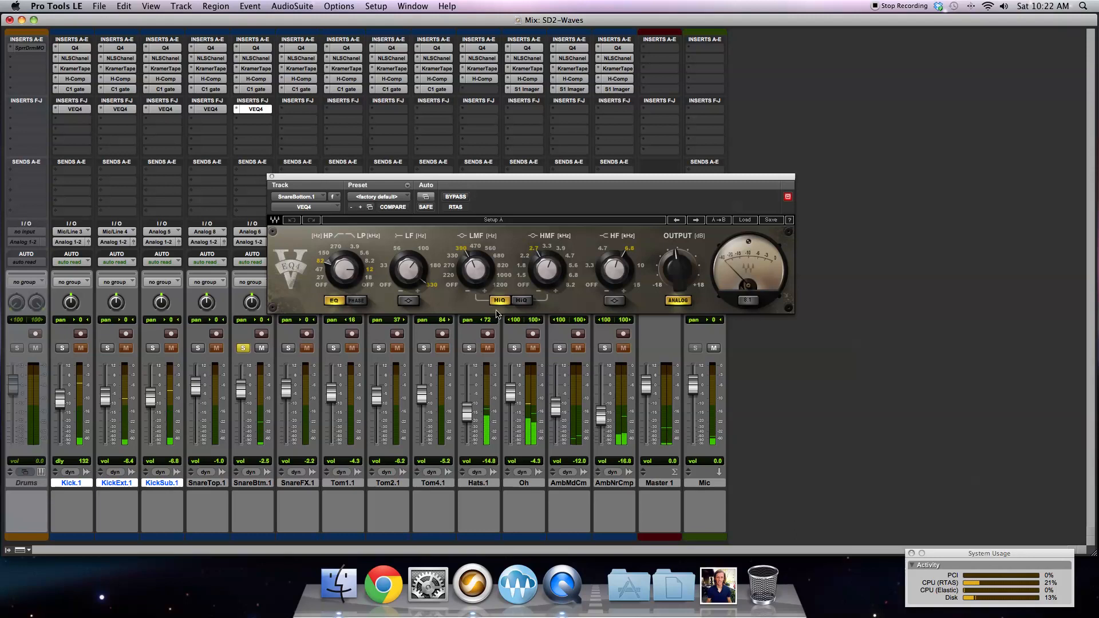
click(210, 109)
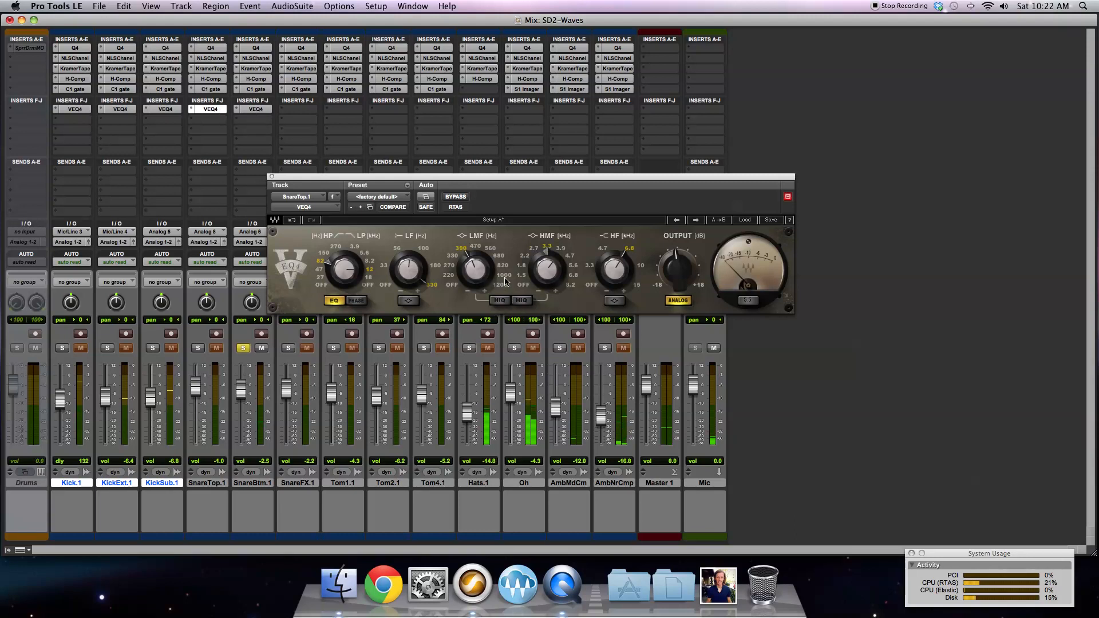
click(256, 110)
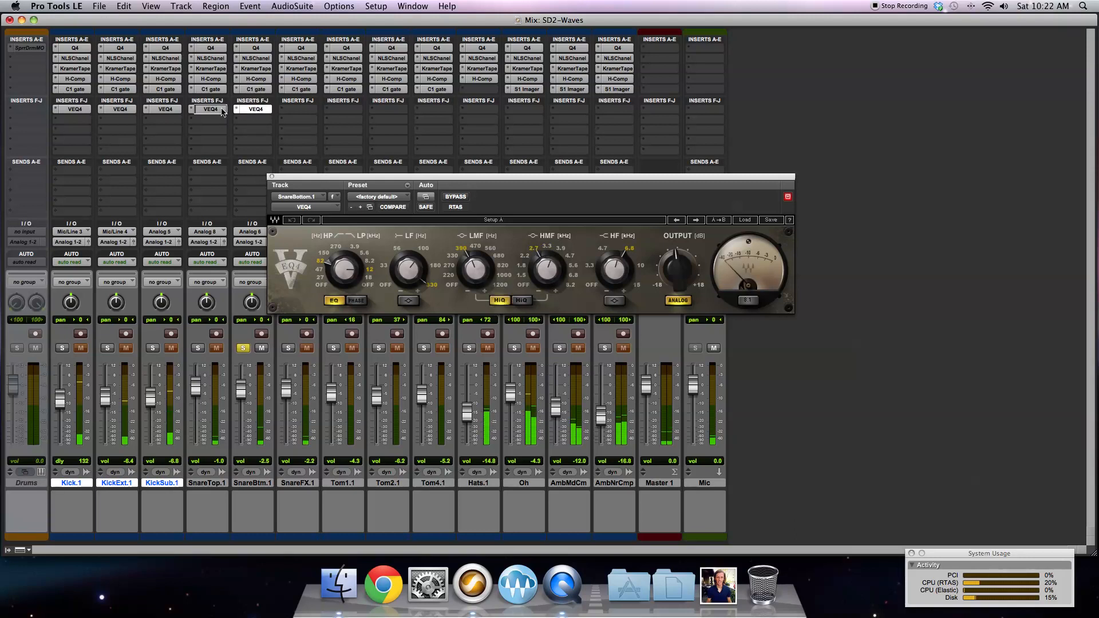
click(255, 110)
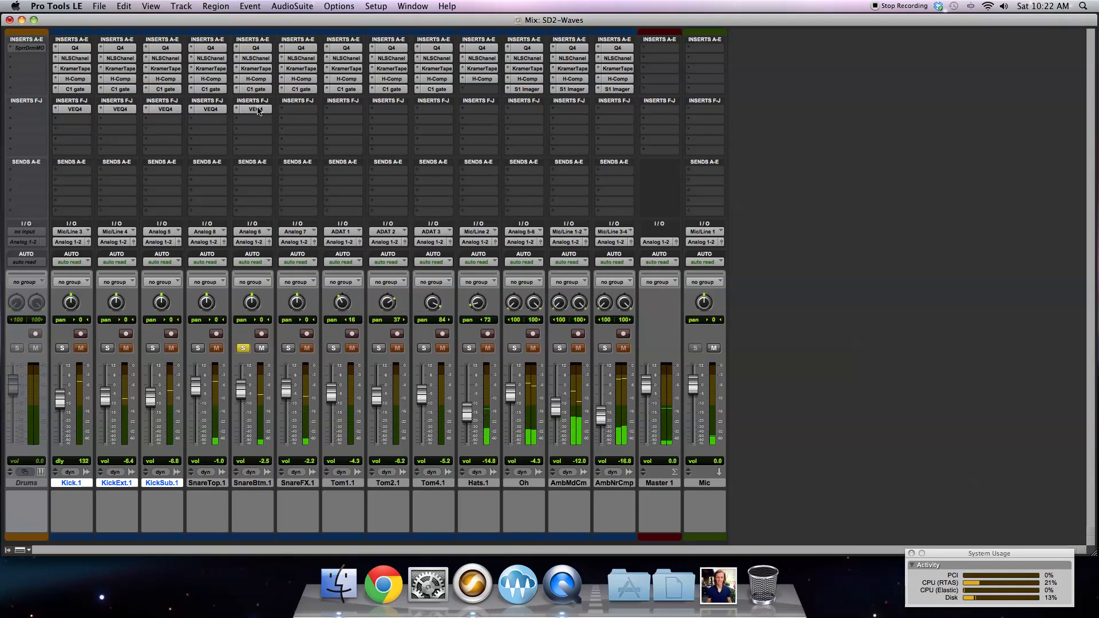
Step: On SnareBtm.1's VEQ4, adjust the HF and HMF gain and turn off HiQ for the LMF band
click(257, 109)
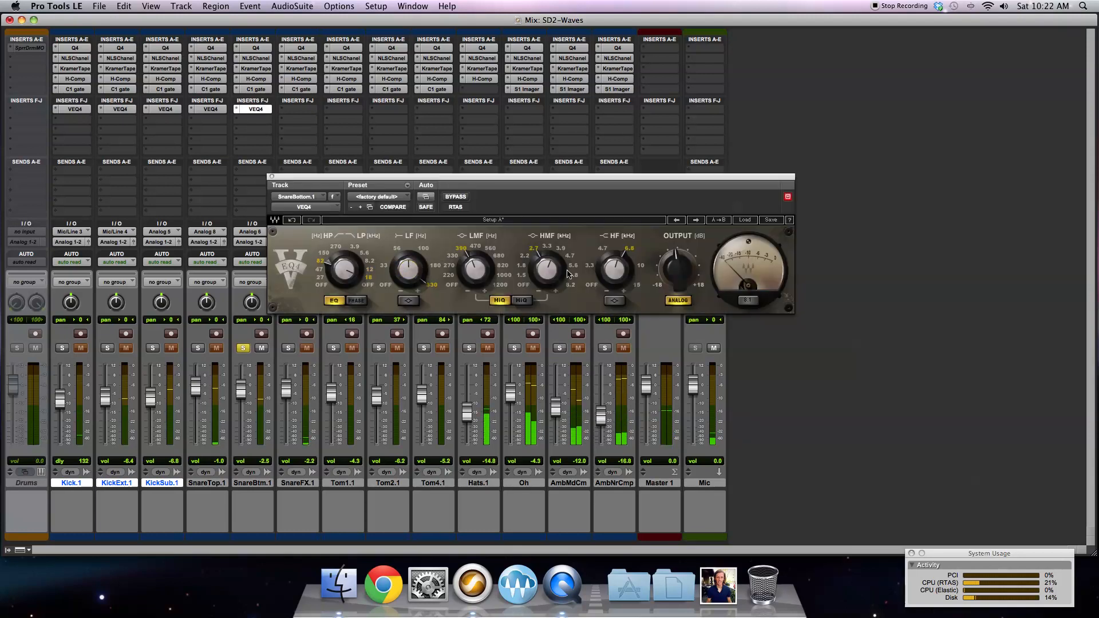
click(615, 271)
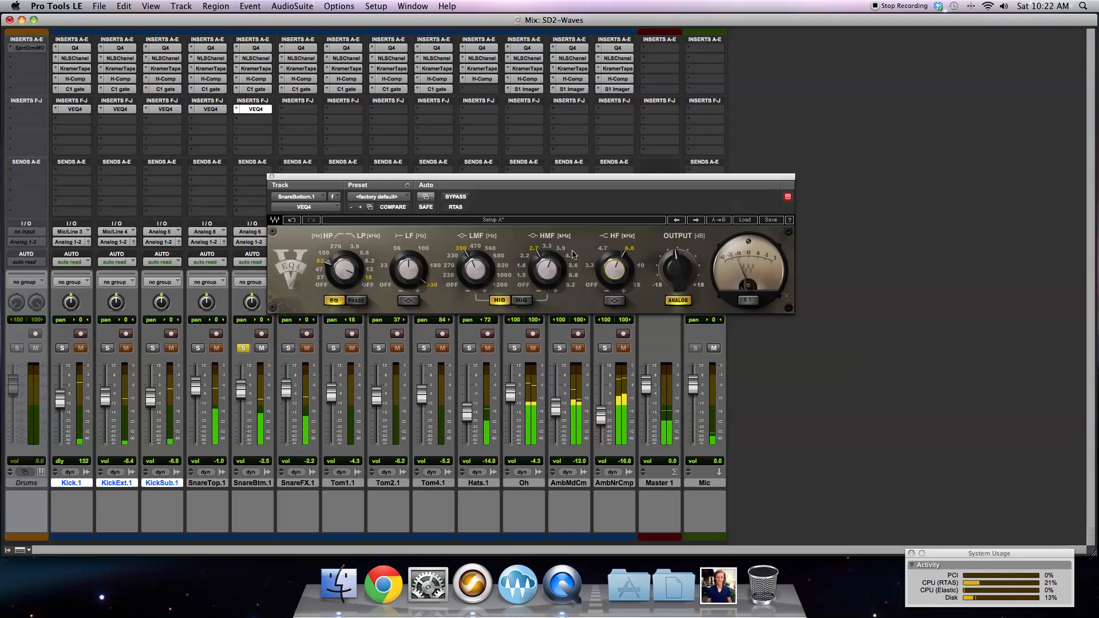
click(546, 269)
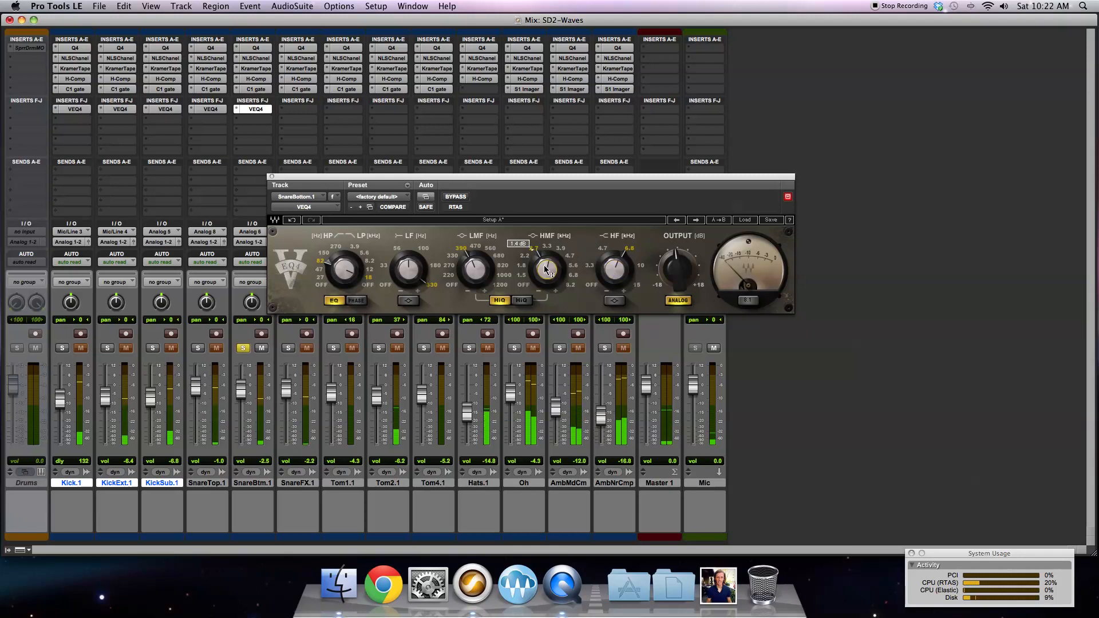
click(497, 298)
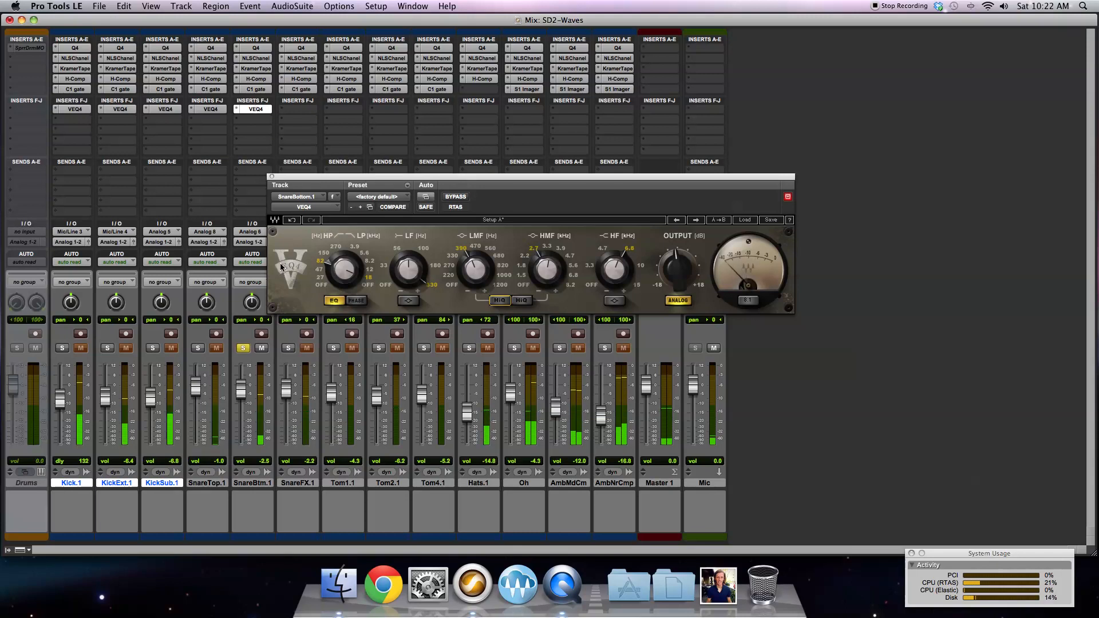
Step: Solo SnareFX.1 in place of SnareBtm.1 and copy SnareTop.1's VEQ4 insert onto SnareFX.1
click(288, 348)
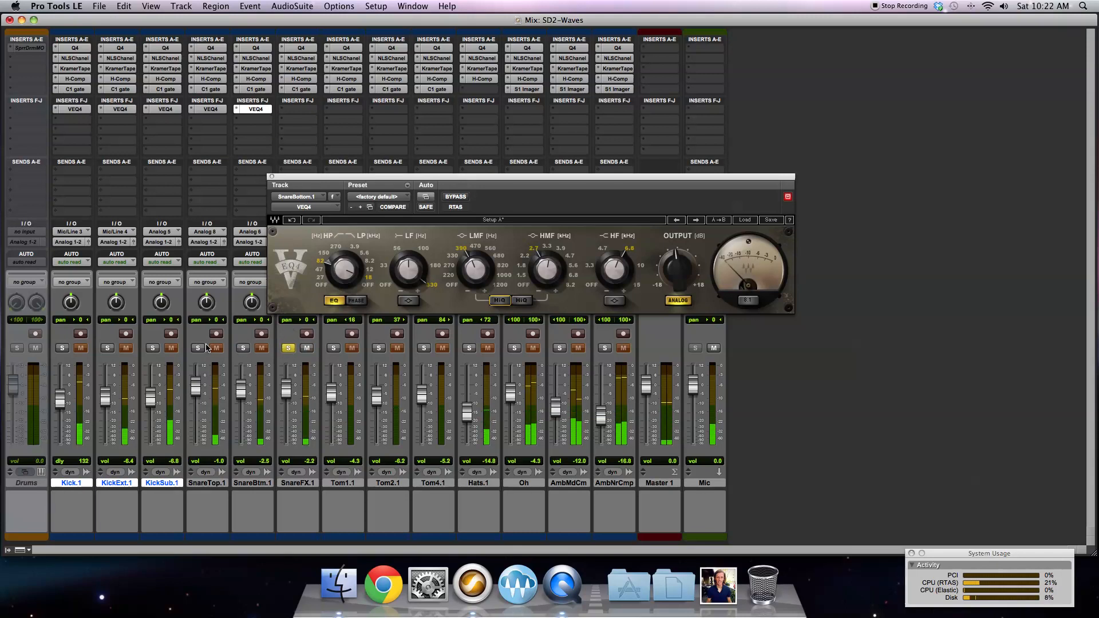
click(211, 109)
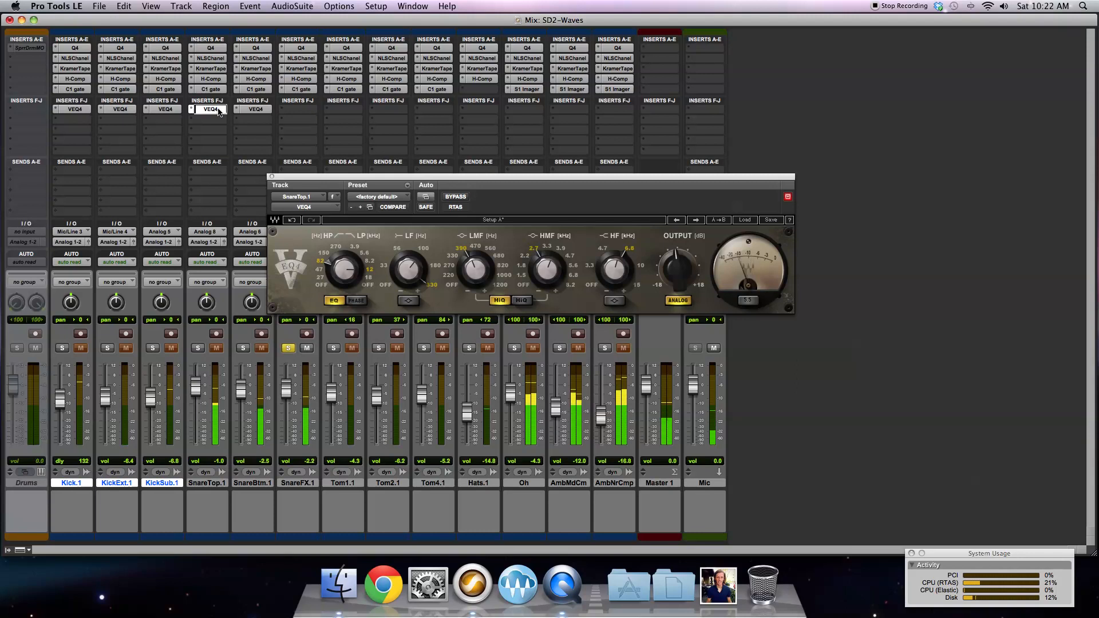
drag(298, 112, 299, 111)
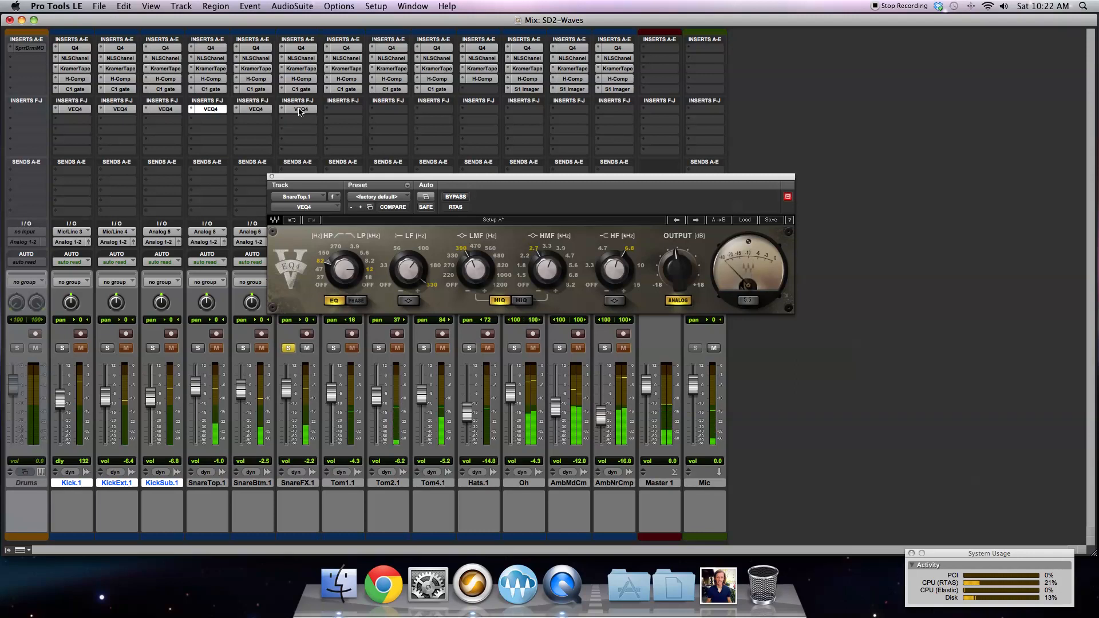
Step: On SnareFX.1's VEQ4, adjust the LF band and the low-pass filter, and set the high-pass filter to 150 Hz
click(299, 109)
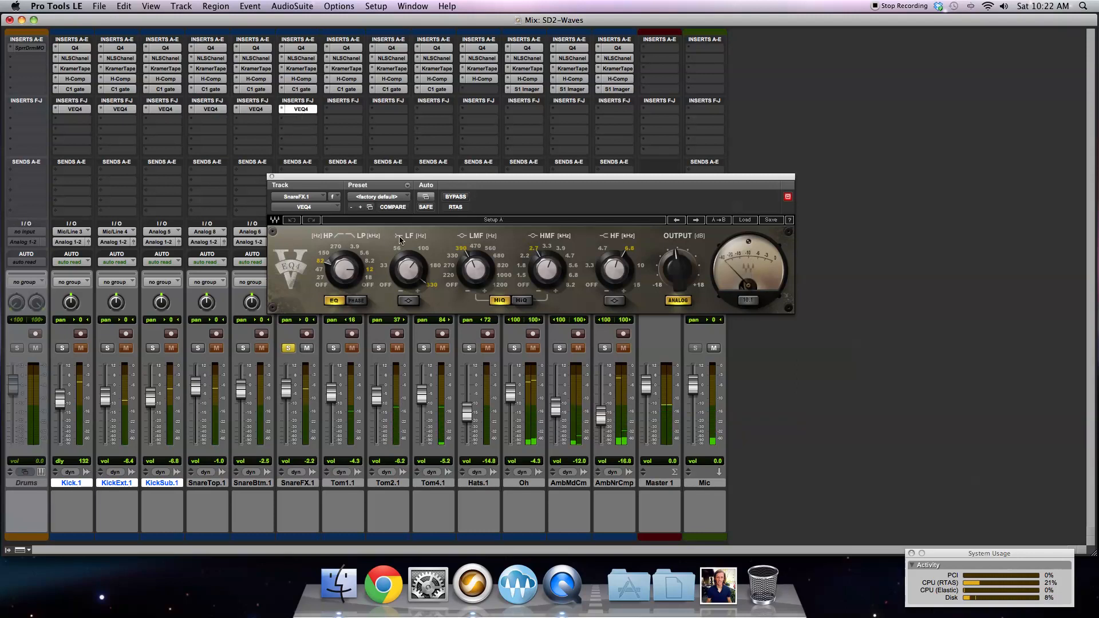
drag(409, 272, 391, 247)
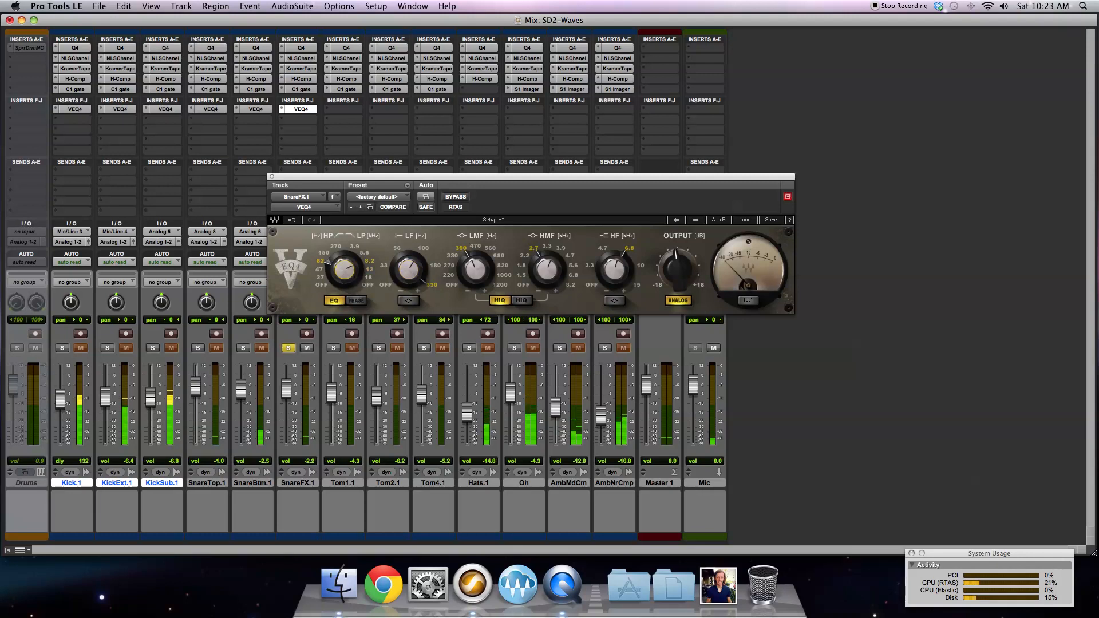
drag(351, 270, 351, 279)
click(323, 253)
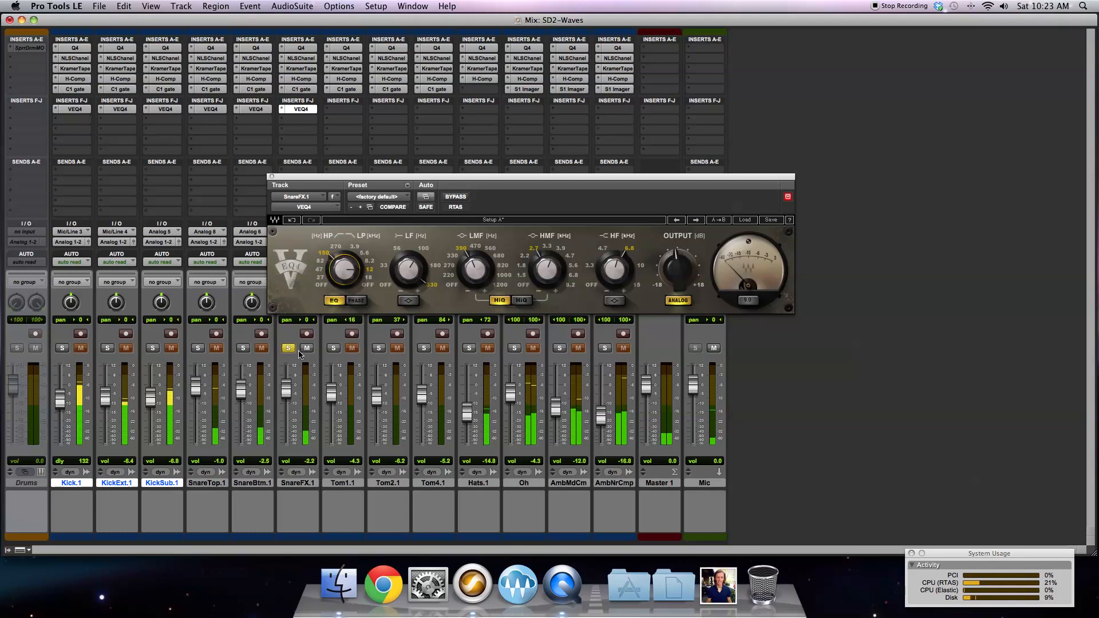
Step: Solo Hats.1 in place of SnareFX.1 and copy SnareFX.1's VEQ4 insert onto Hats.1
click(470, 348)
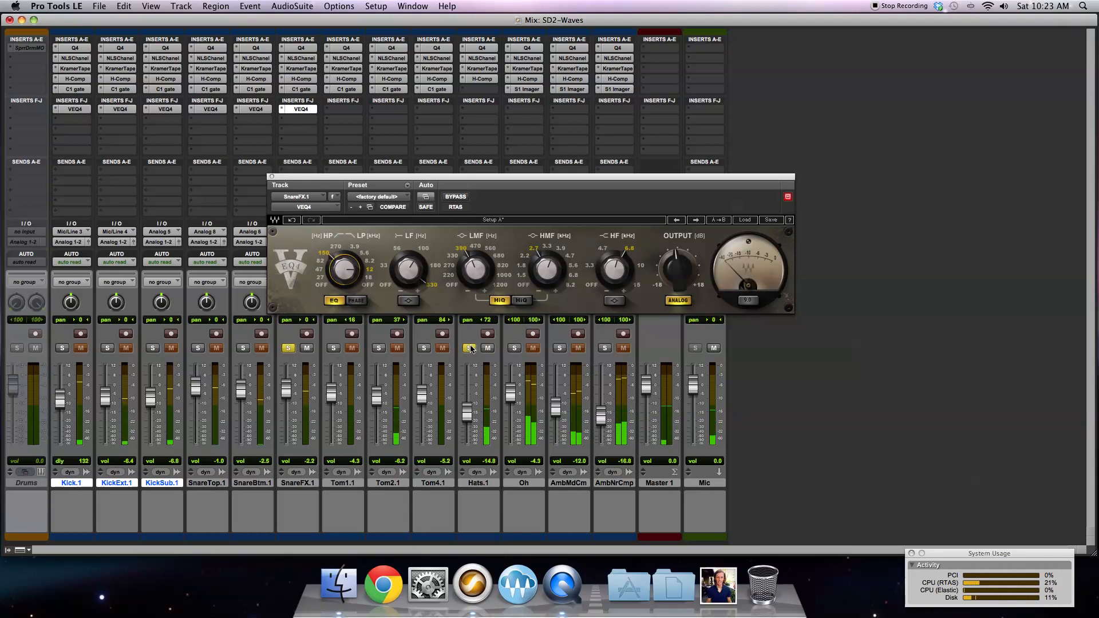
click(286, 349)
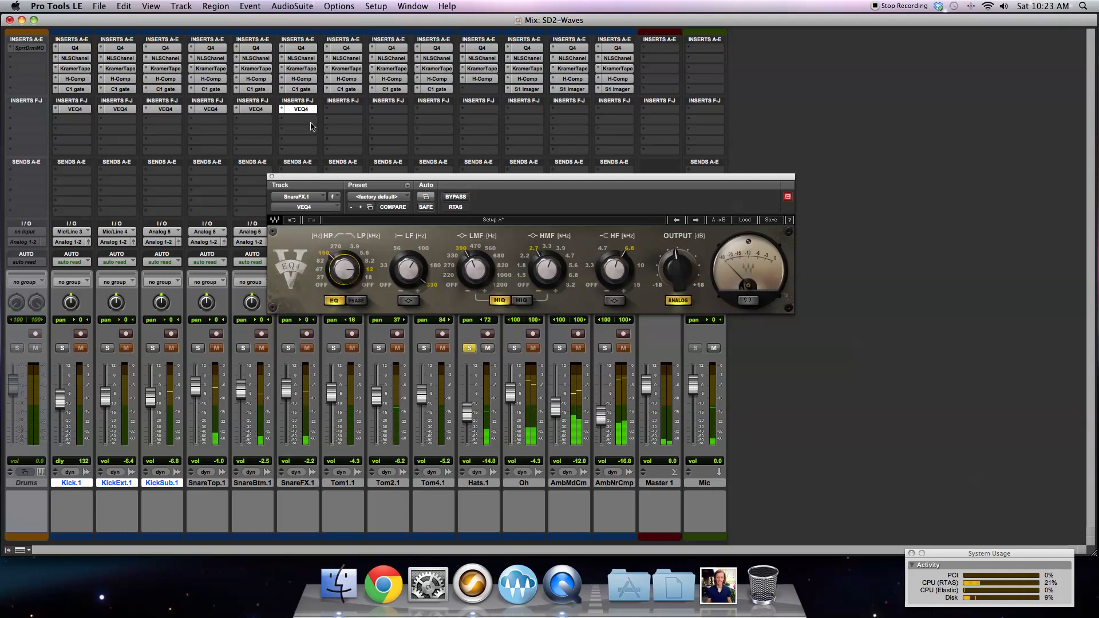
drag(482, 108, 483, 109)
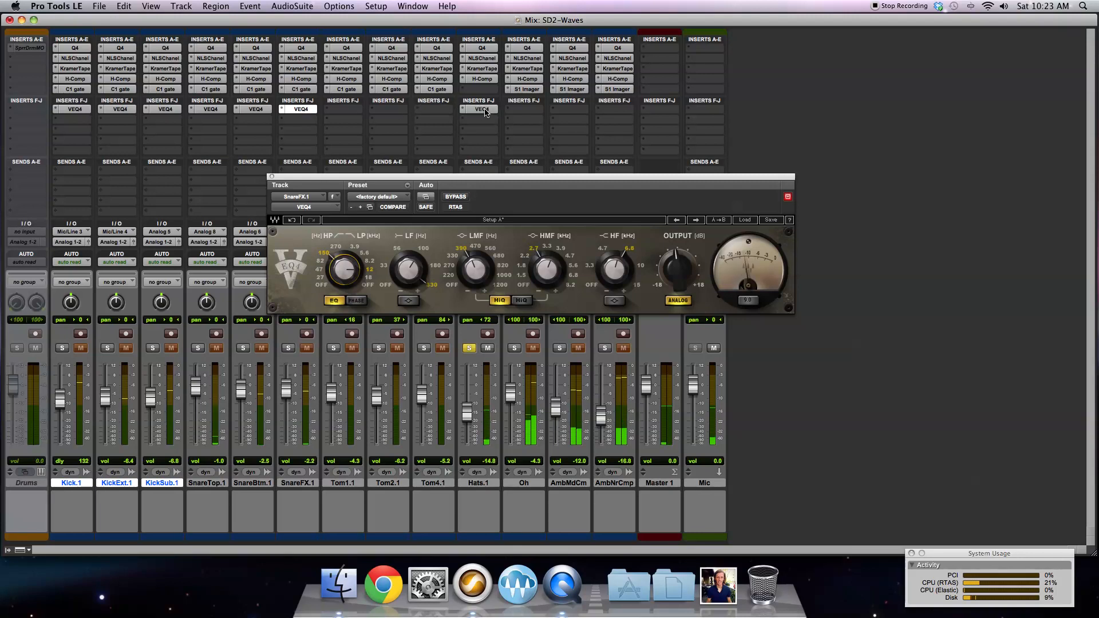
Step: On Hats.1's VEQ4, set the high-pass filter to 270 Hz and adjust the LF gain
click(483, 109)
click(338, 248)
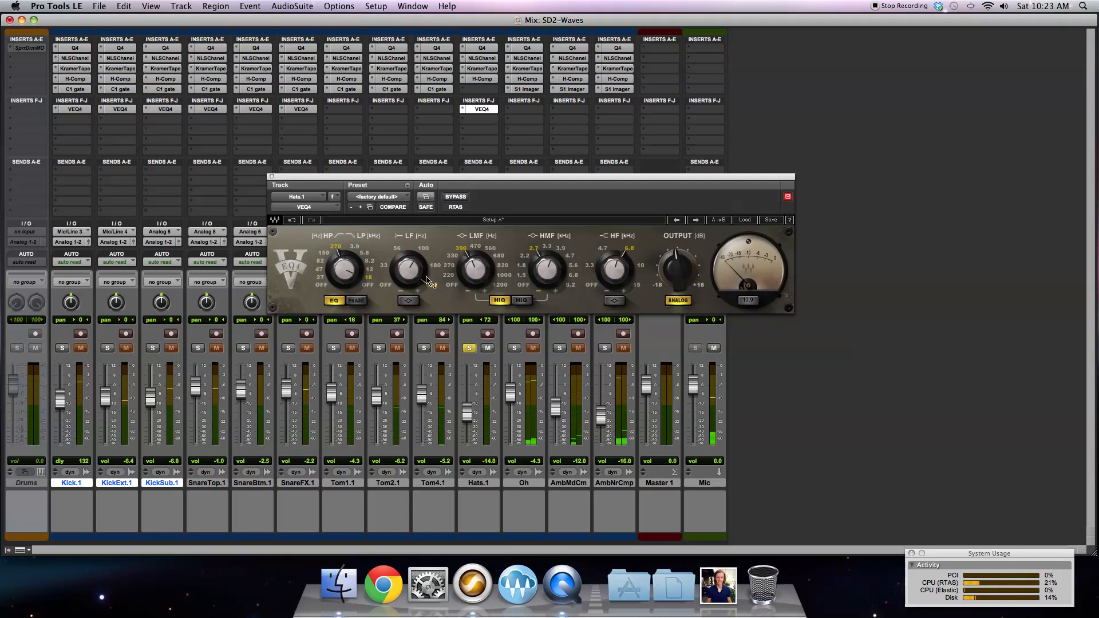
drag(427, 280, 426, 278)
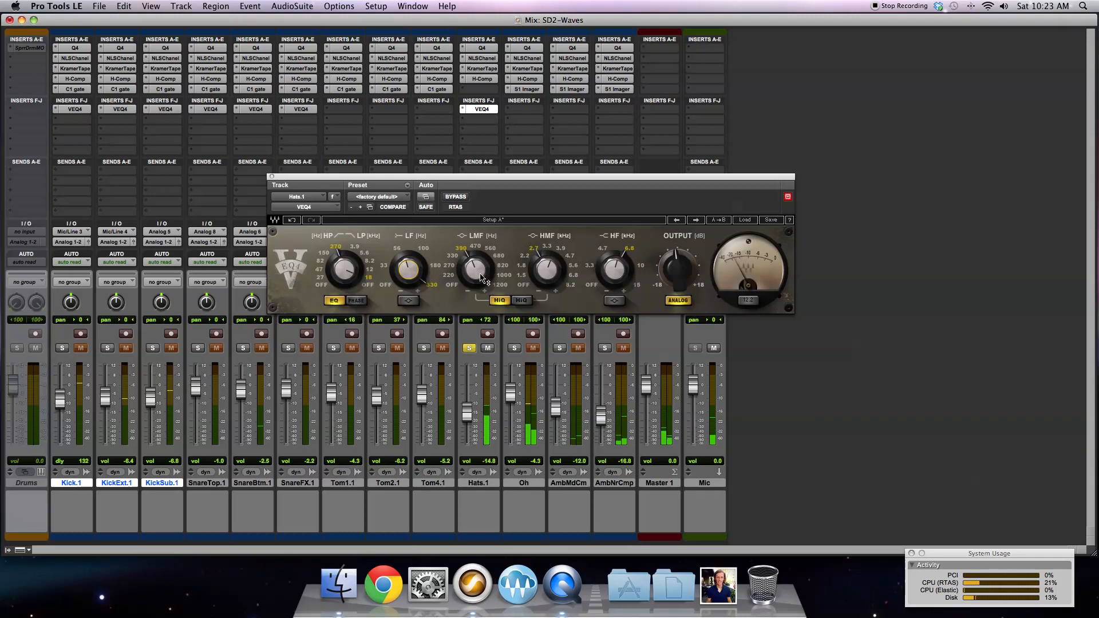
Step: Shape Hats.1's mids and highs with LMF at 470 Hz and HMF at 2.2 kHz, adjusting the HMF and HF gain
mouse_move(482, 272)
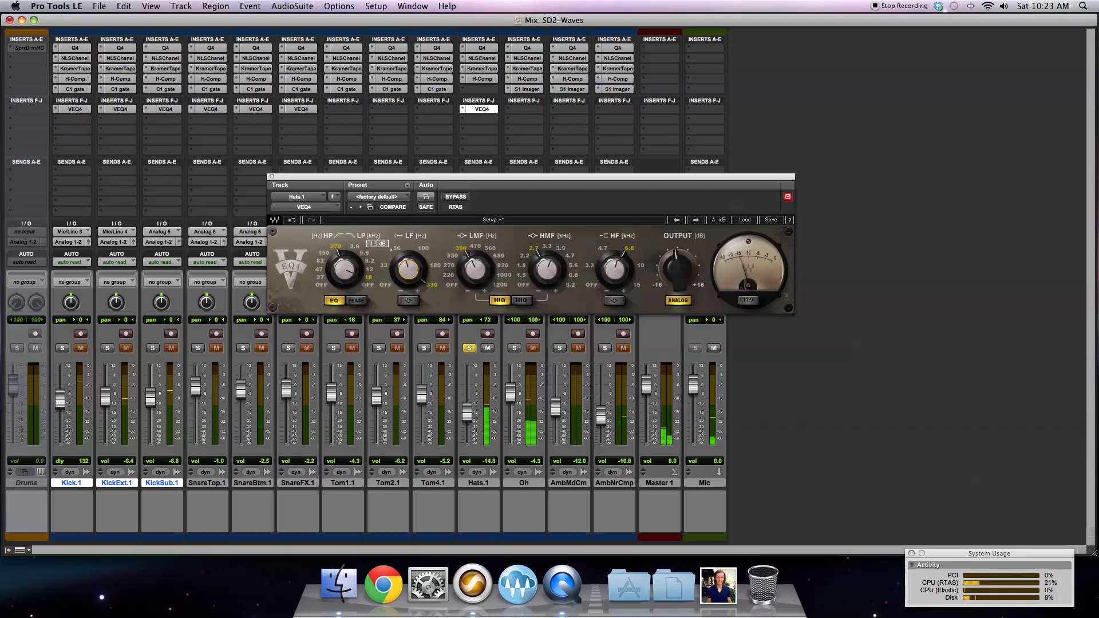
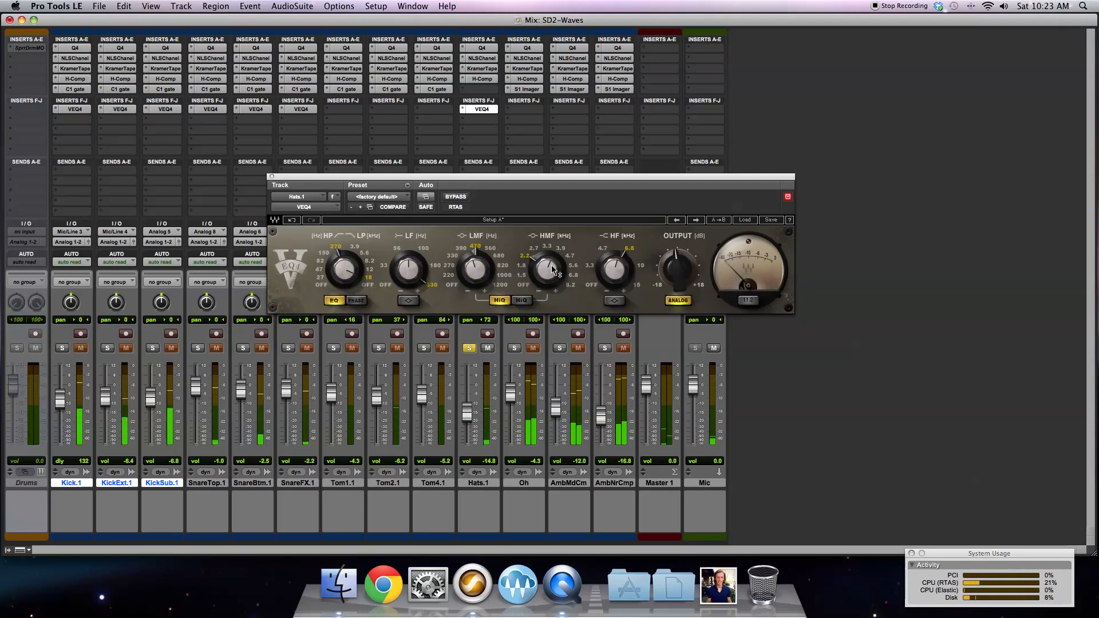
drag(544, 268, 558, 280)
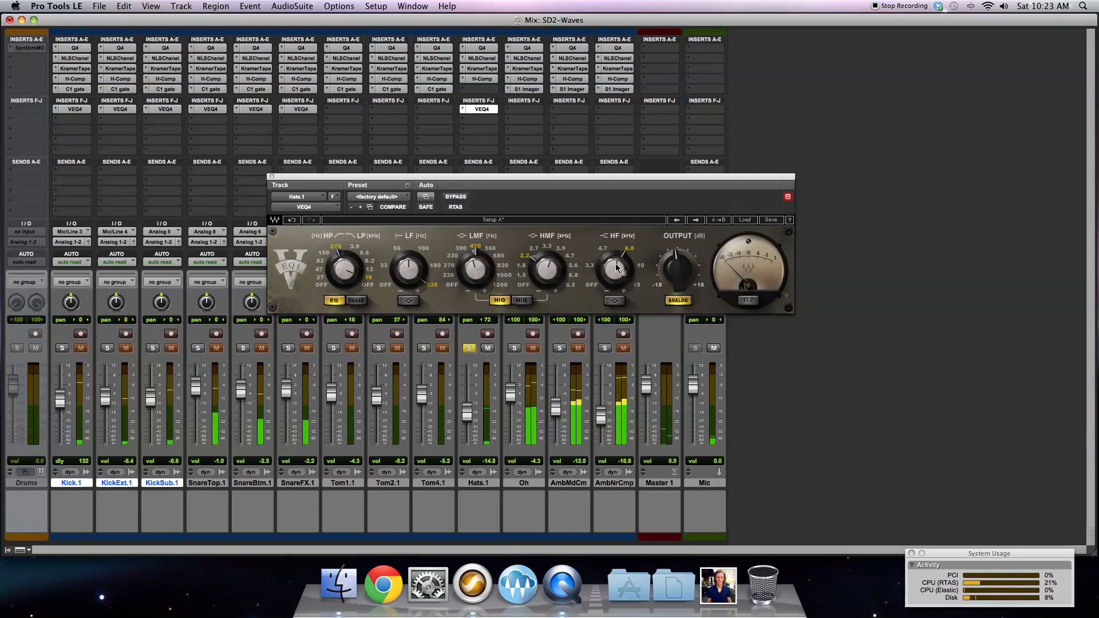
mouse_move(617, 268)
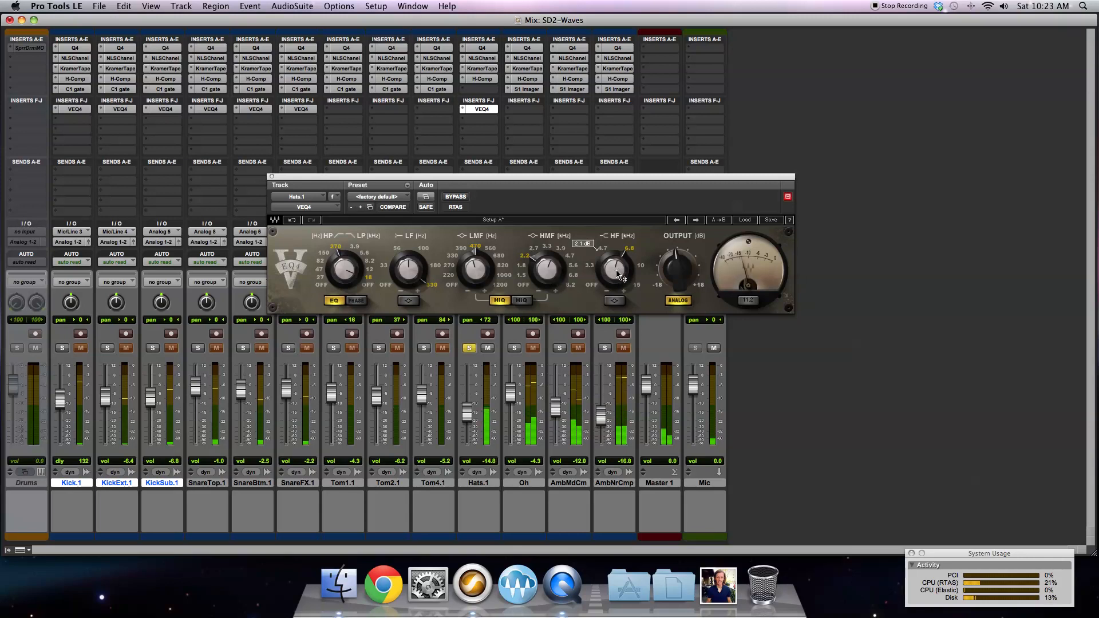
Step: Copy Hats.1's VEQ4 insert onto the Oh track and solo Oh in place of Hats.1
drag(483, 110, 527, 111)
click(514, 348)
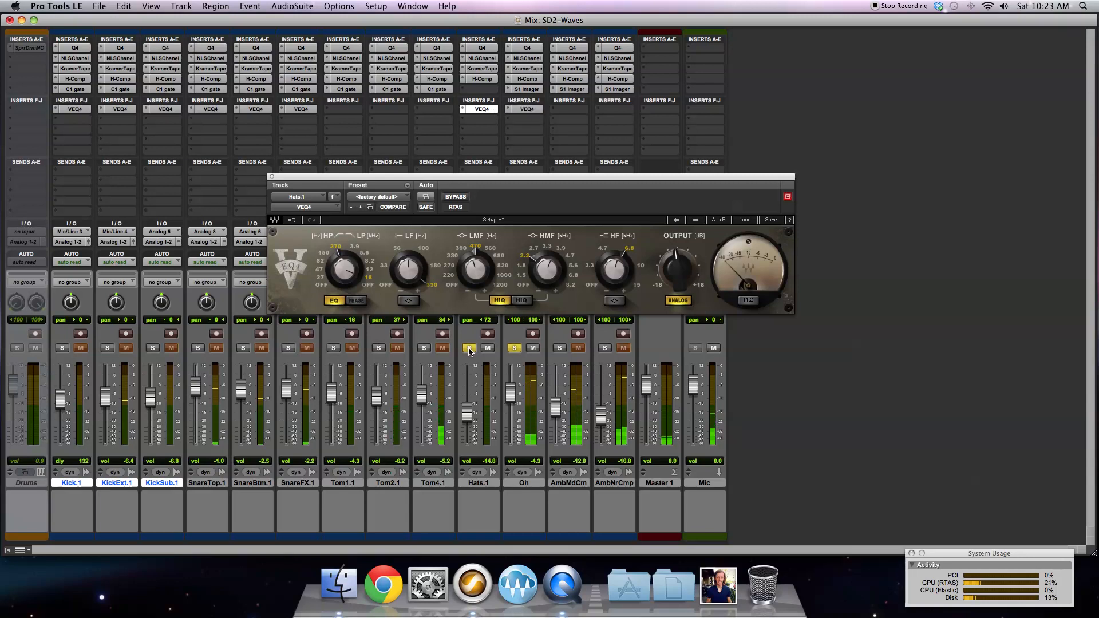
Step: On Oh's VEQ4, lower the high-pass filter, adjust the LF and LMF gain, and set the LMF frequency to 560 Hz
click(527, 109)
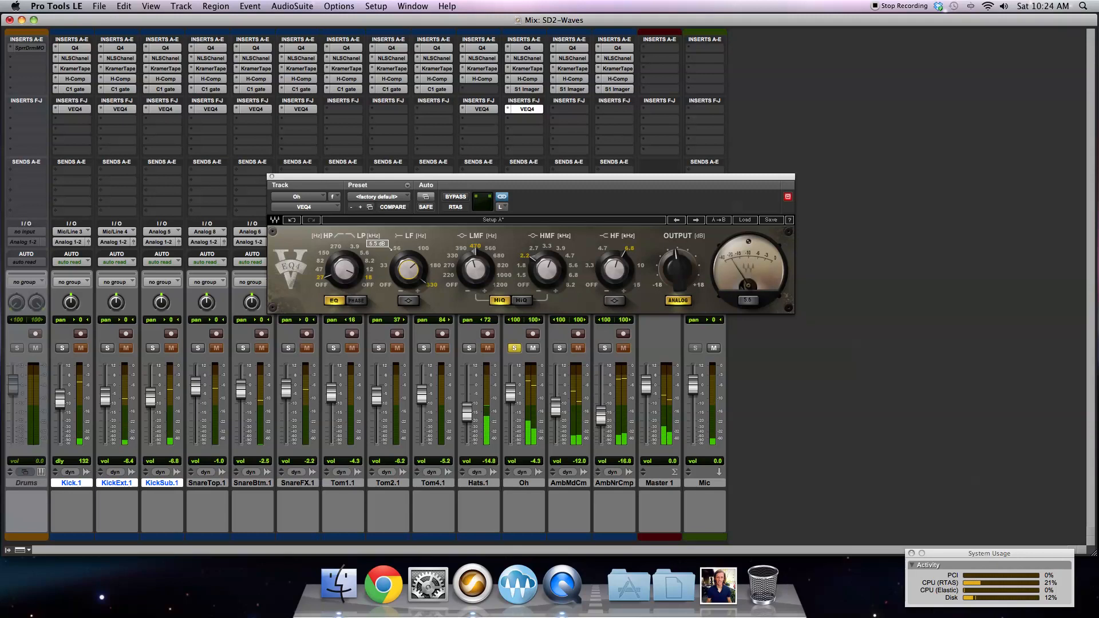
drag(409, 274, 409, 274)
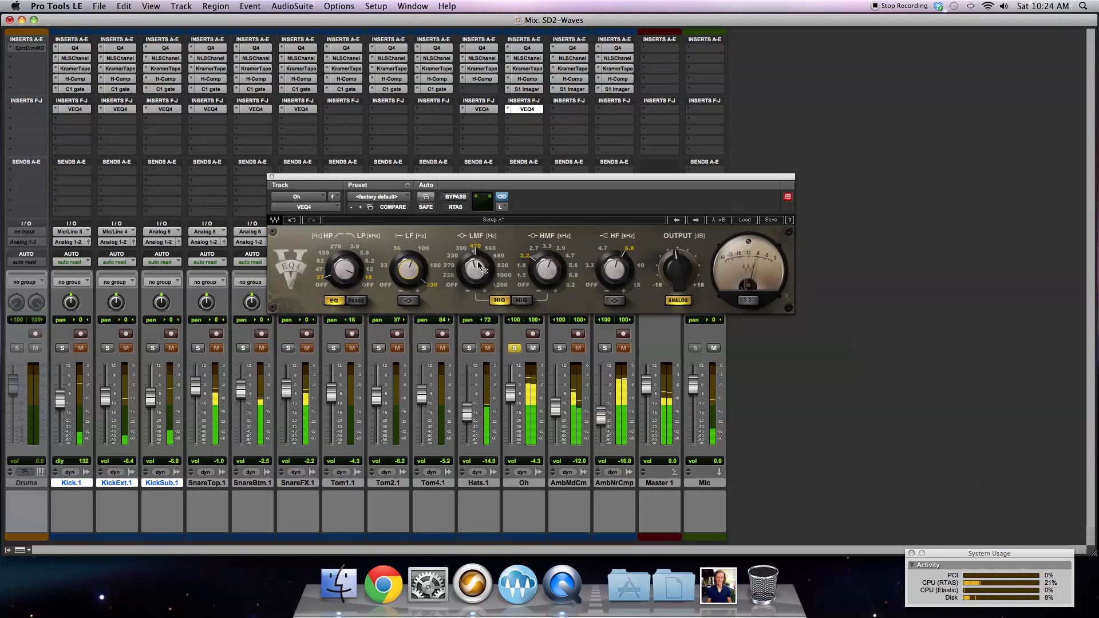
mouse_move(478, 266)
mouse_down()
mouse_move(478, 280)
mouse_move(478, 263)
mouse_up()
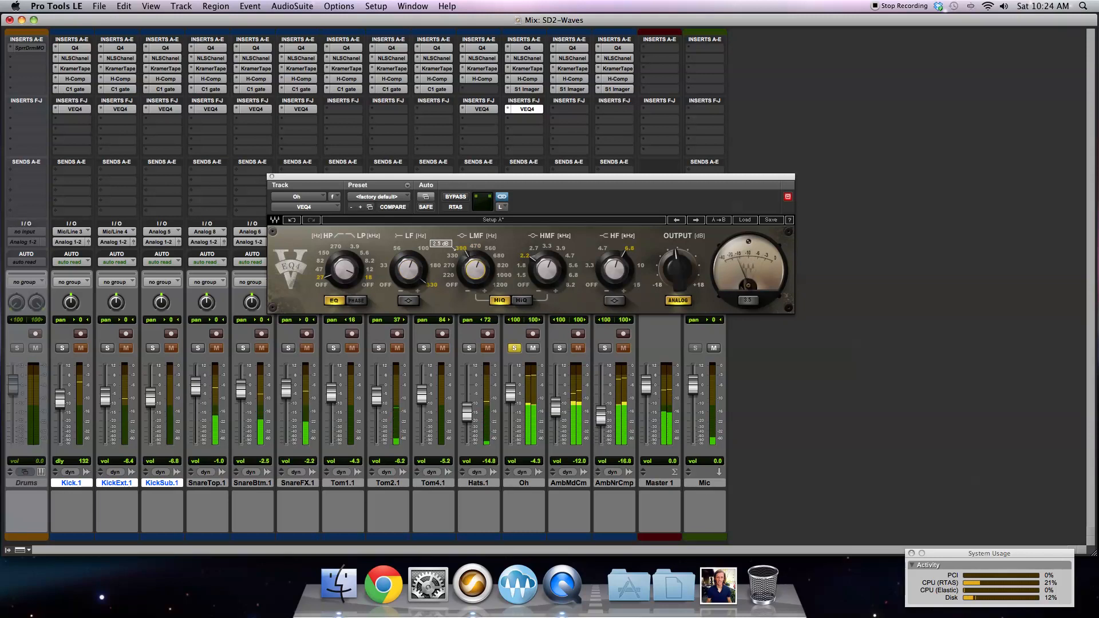
drag(483, 271, 482, 261)
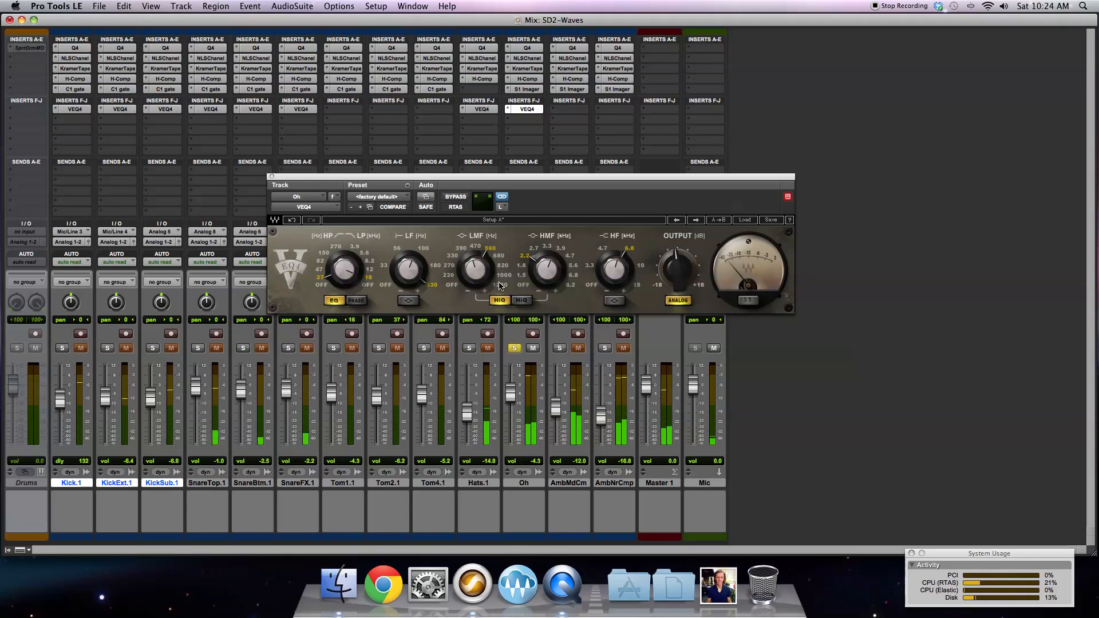
Step: On Oh's VEQ4, set HMF to 3.3 kHz and HF to 10 kHz, and compare the sound with the effect bypassed
click(499, 300)
click(499, 300)
drag(551, 280, 556, 248)
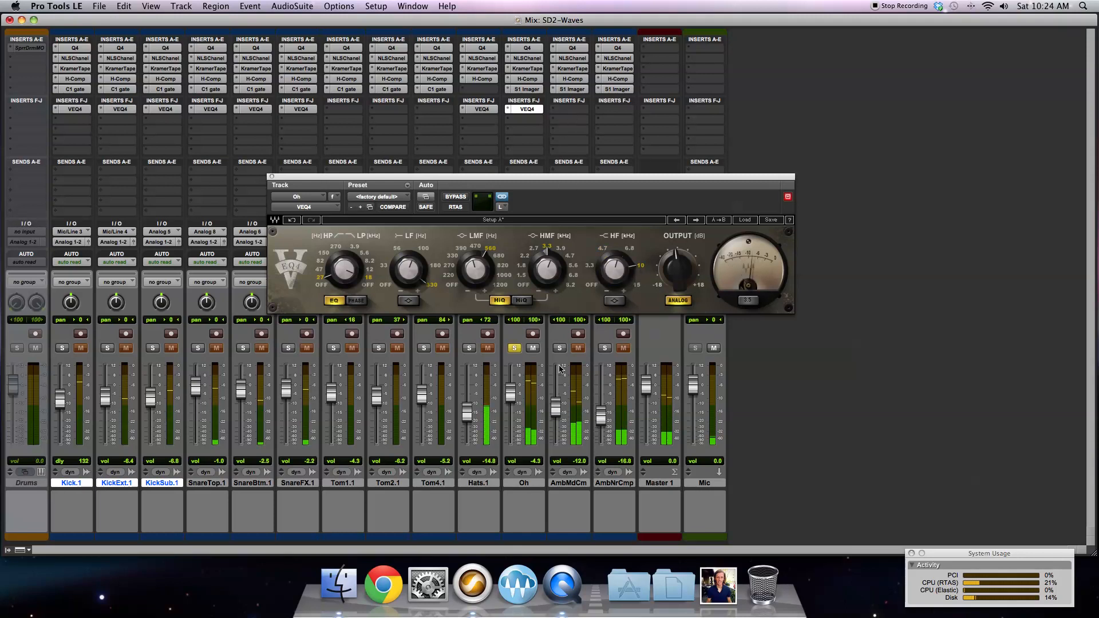
click(454, 197)
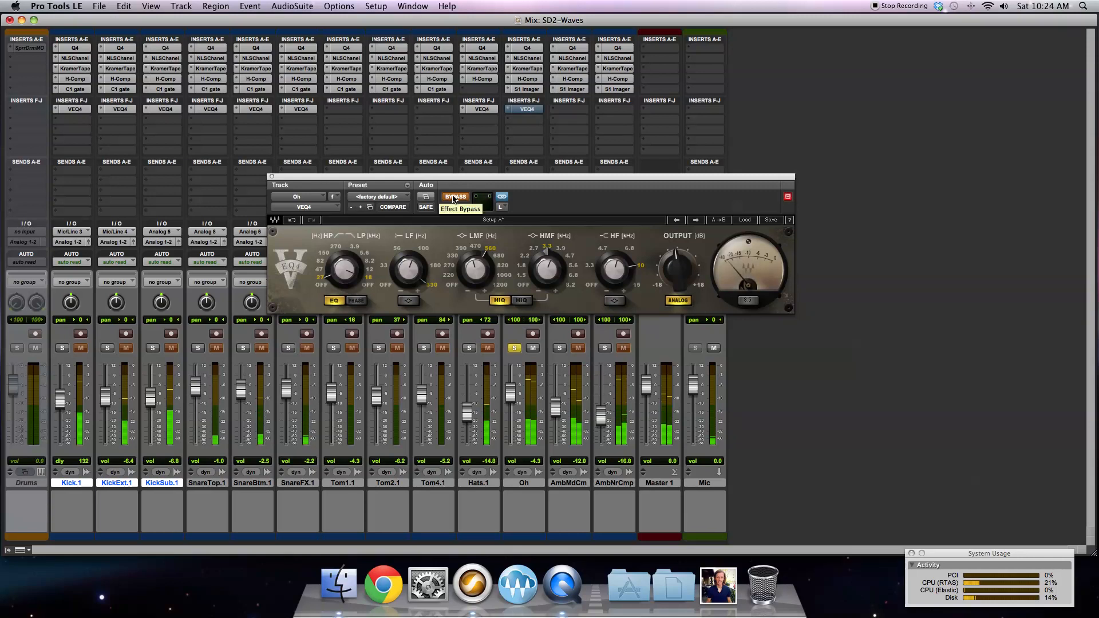
click(455, 197)
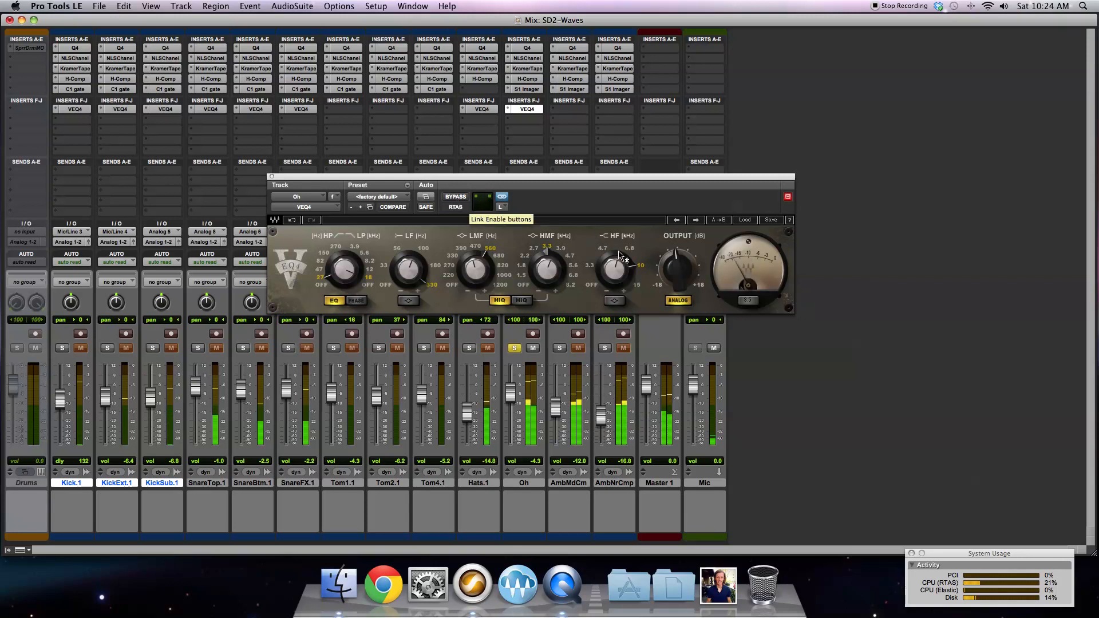
click(554, 271)
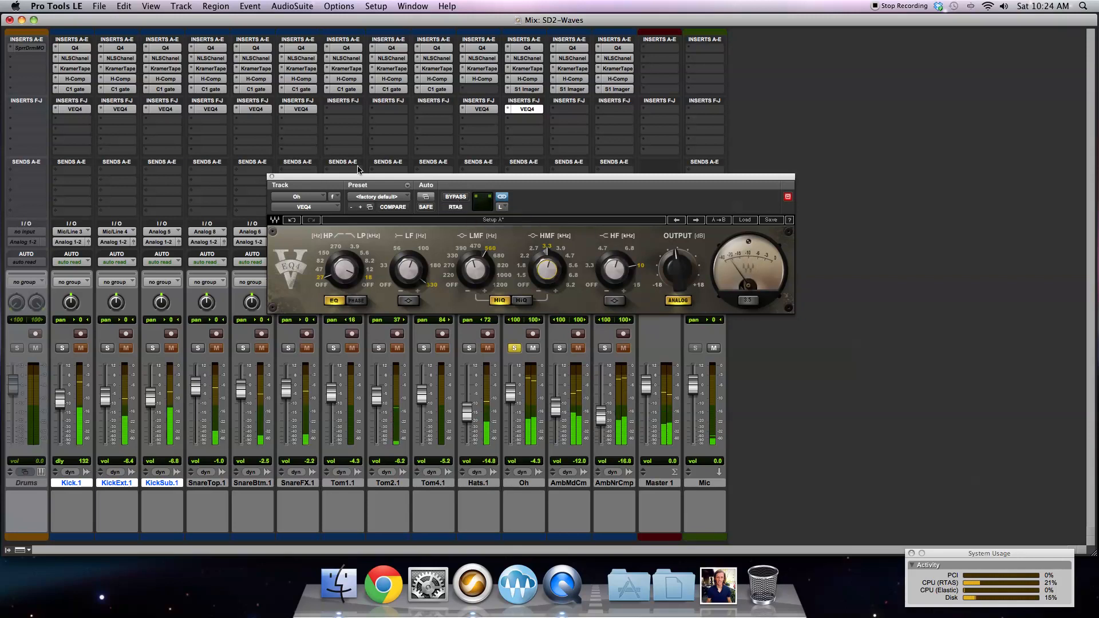
click(272, 178)
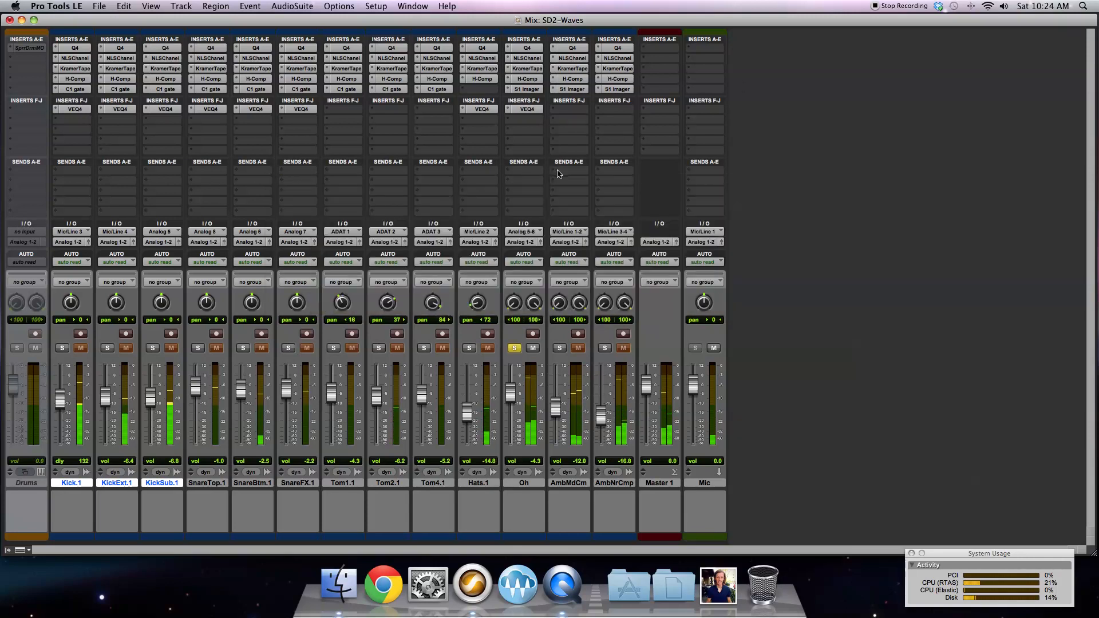
Step: Copy the VEQ4 insert from Oh onto AmbMdCm and AmbNrCmp, and leave only AmbNrCmp soloed
super+click(560, 348)
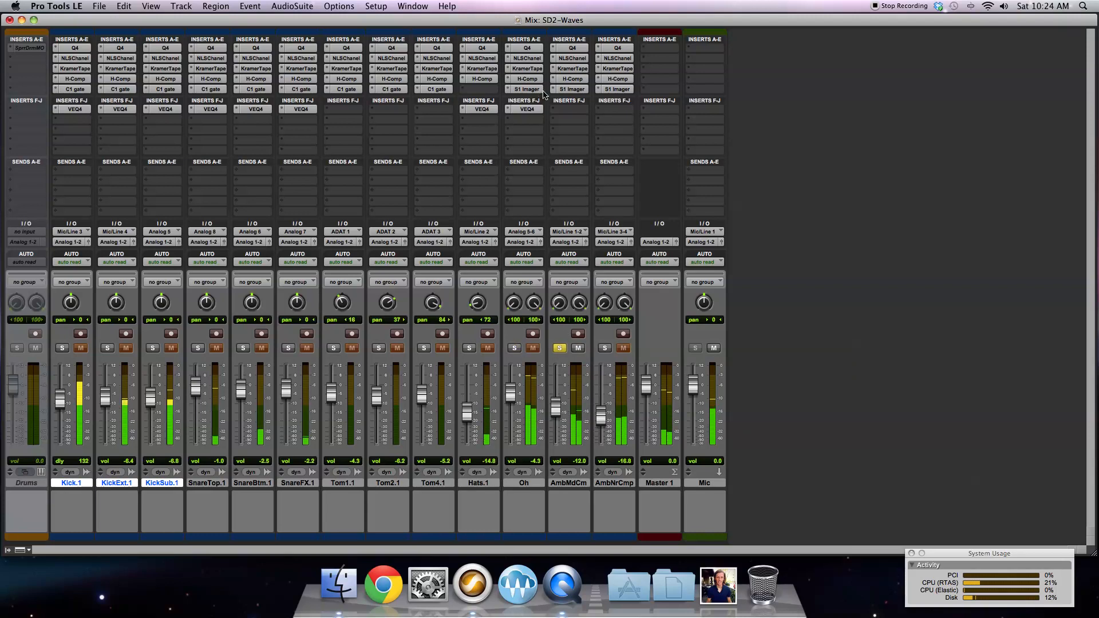
drag(566, 113, 567, 113)
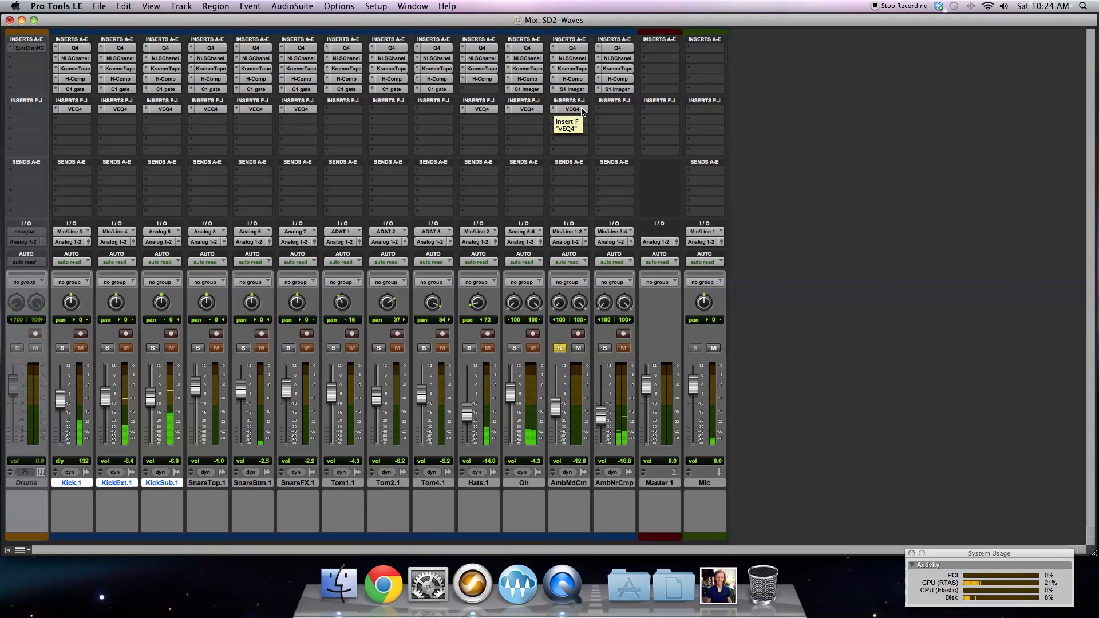
drag(624, 112, 624, 112)
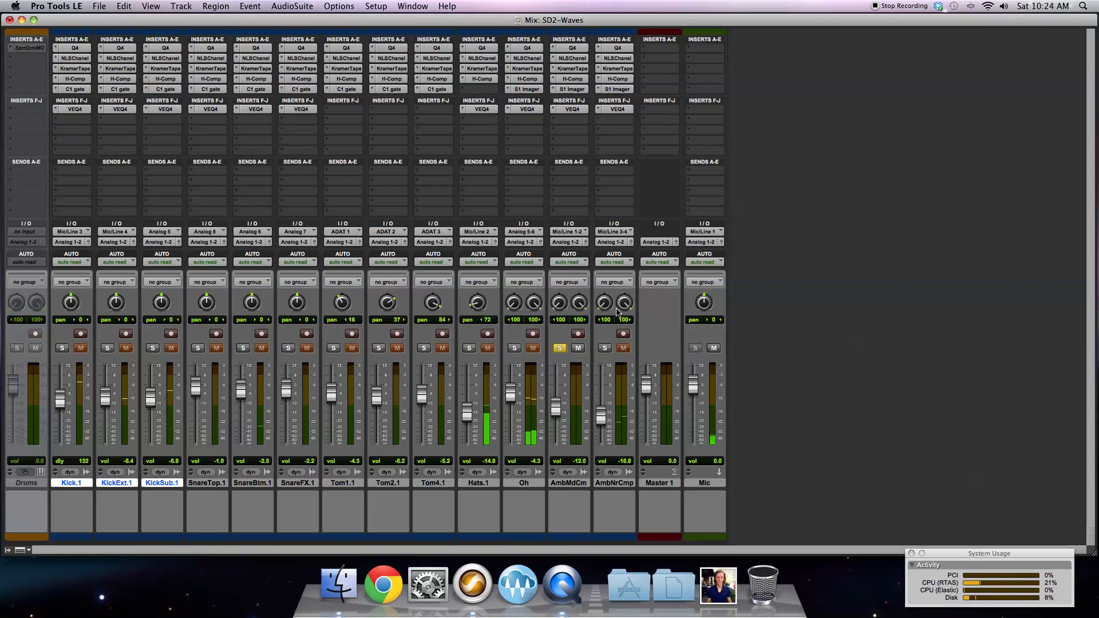
click(606, 348)
click(559, 348)
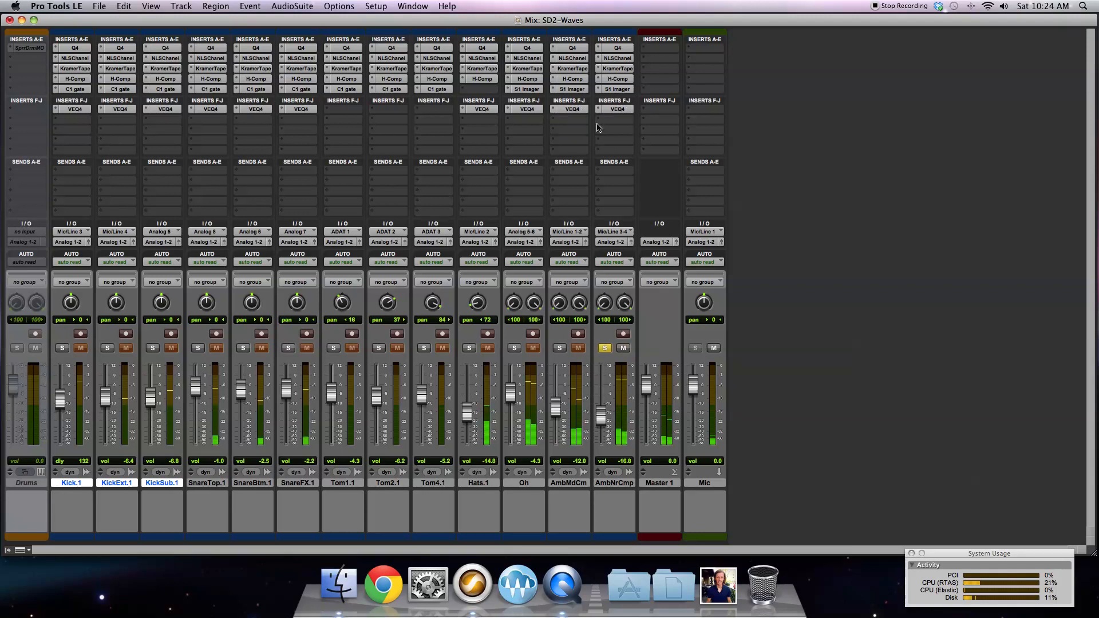
Step: On AmbNrCmp's VEQ4, set the HF frequency to 6.8 kHz and the HMF frequency to 2.2 kHz
click(617, 110)
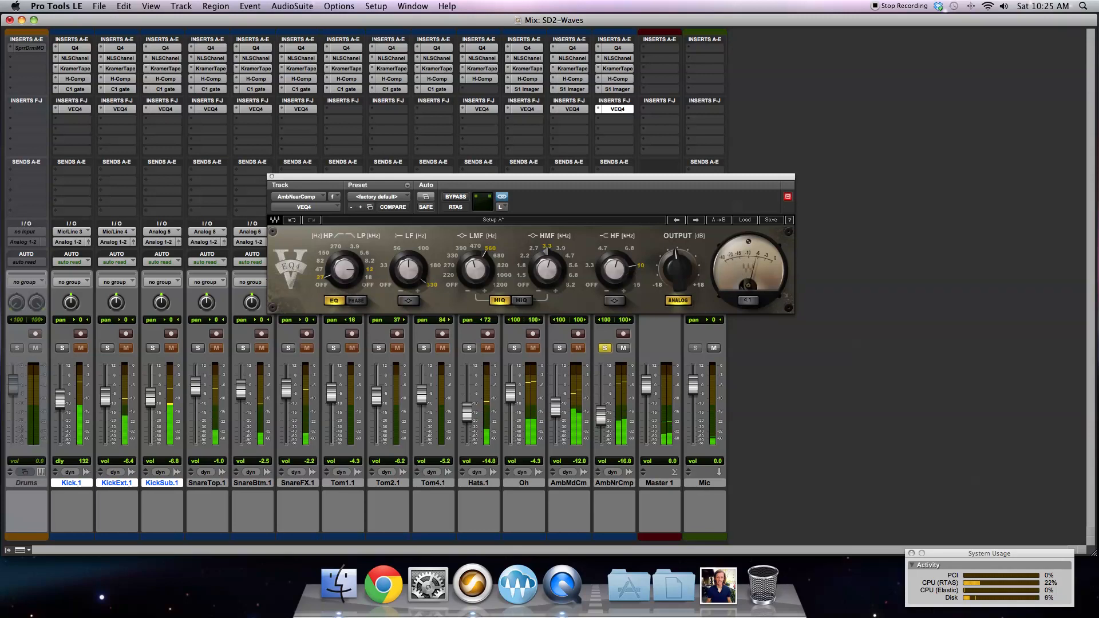
click(623, 249)
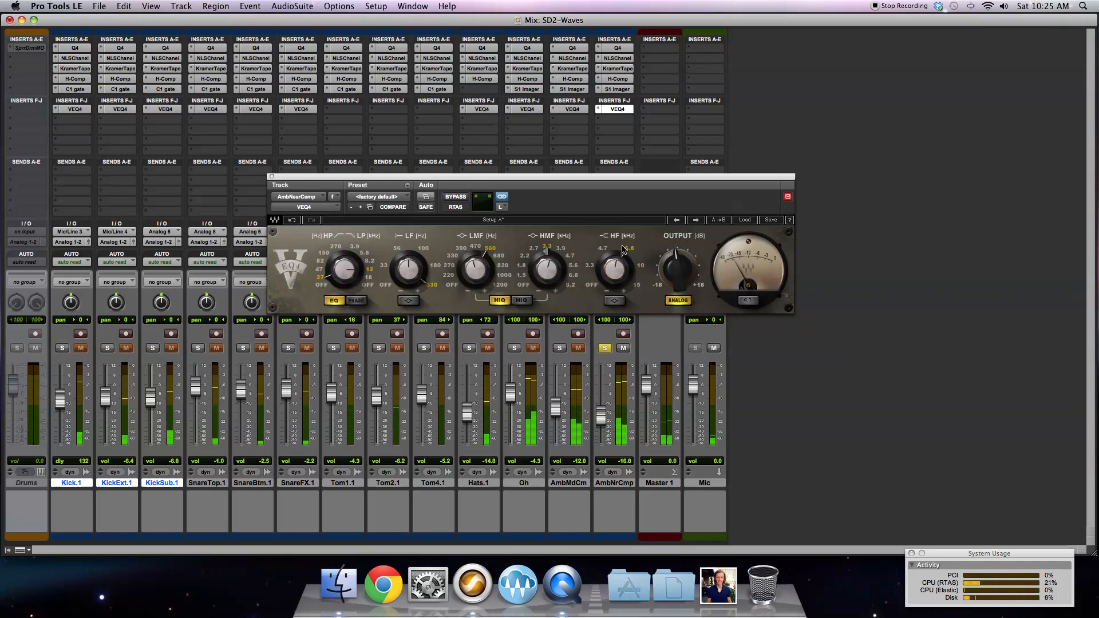
click(533, 249)
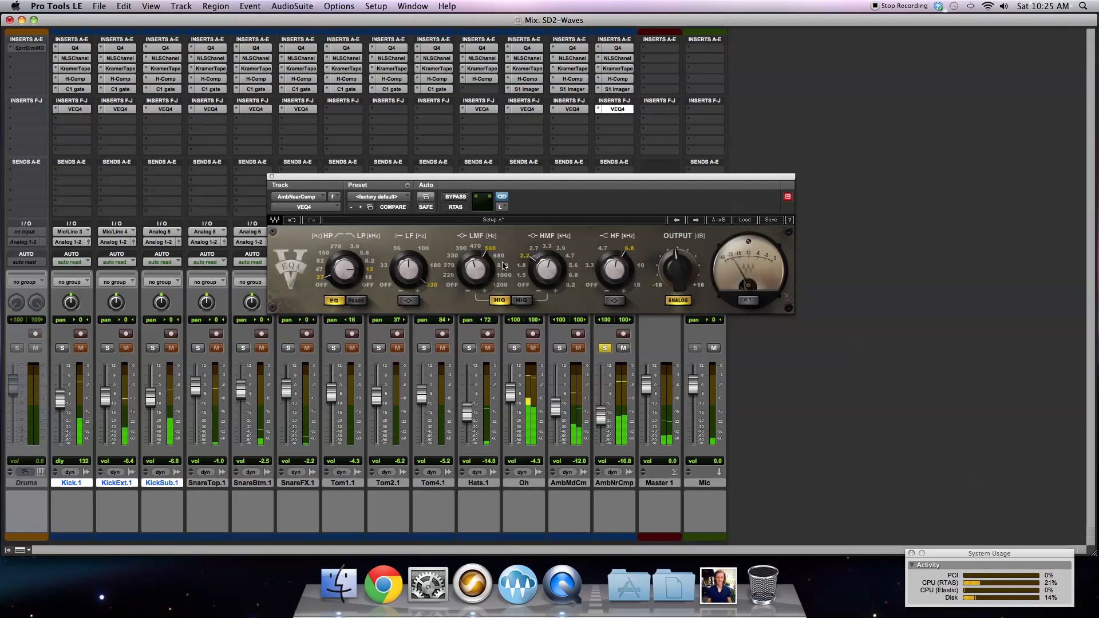
click(271, 177)
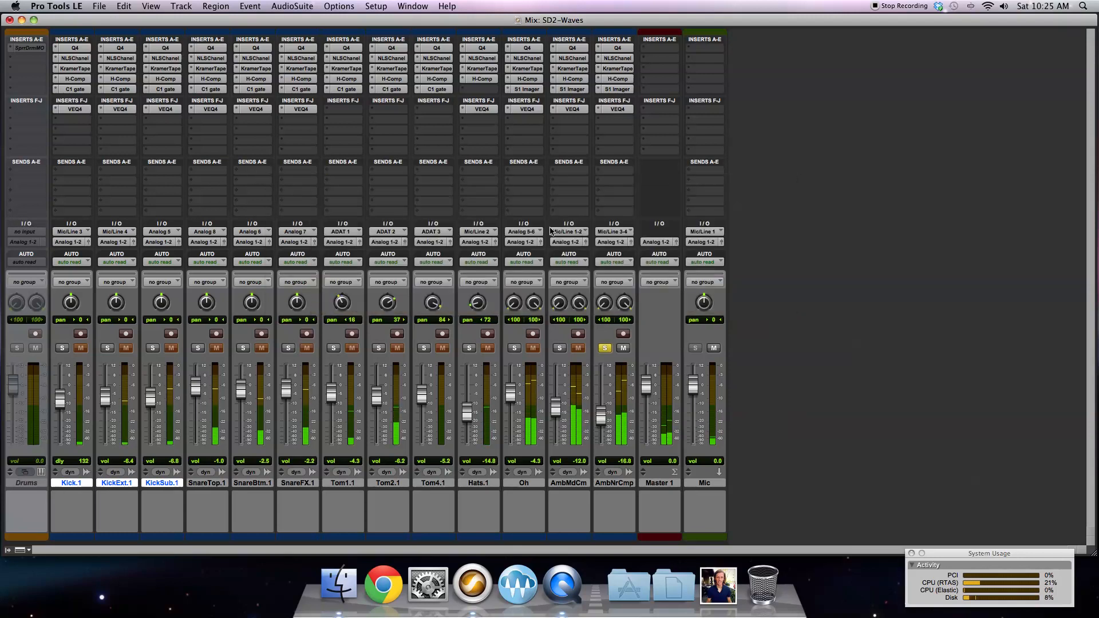
Step: Solo AmbMdCm and, on its VEQ4, set the high-pass filter to 270 Hz and switch the LF band to bell shape
click(559, 348)
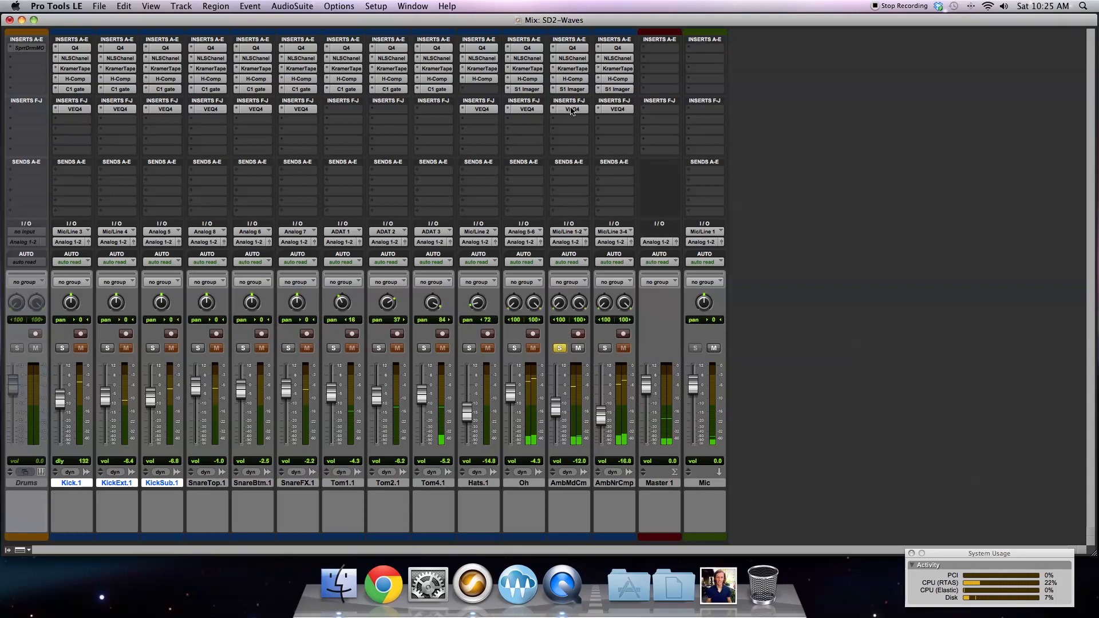
click(572, 109)
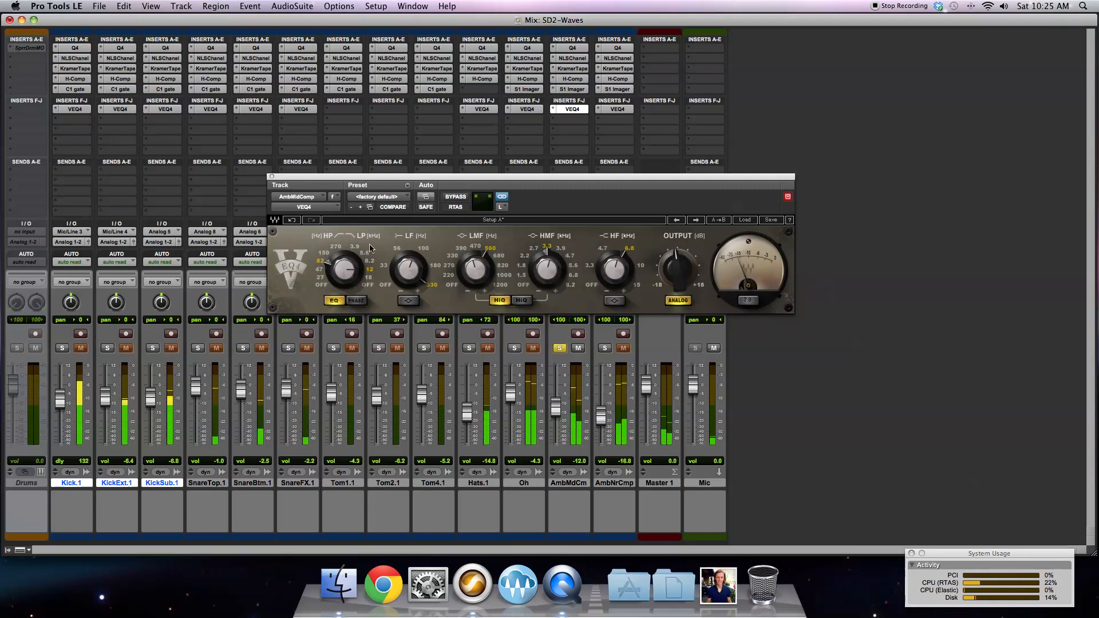
click(336, 248)
click(323, 252)
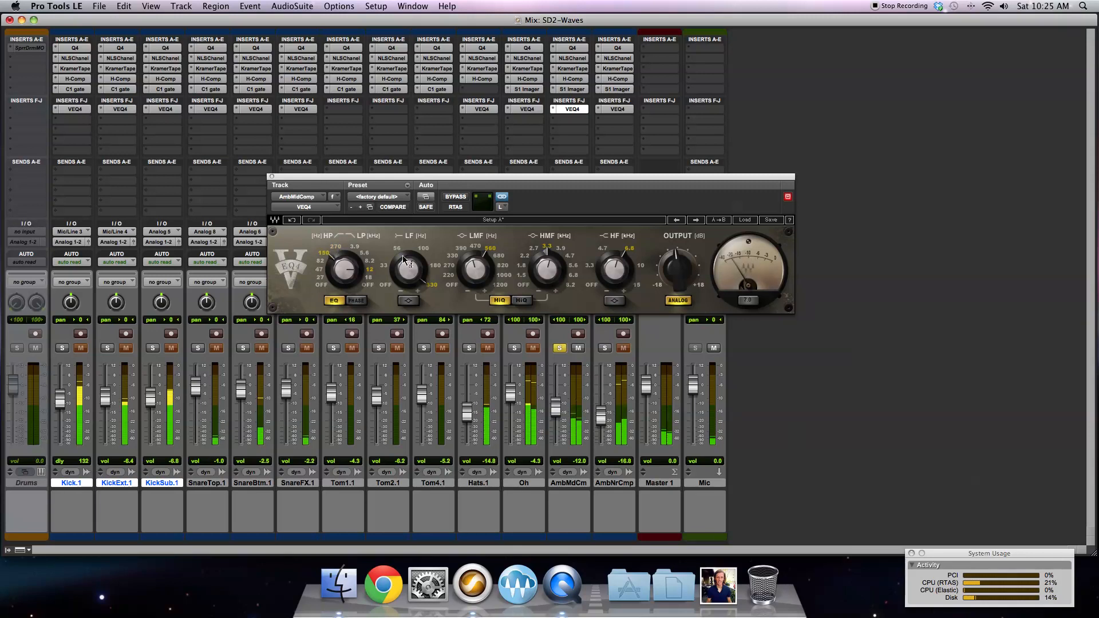
click(335, 248)
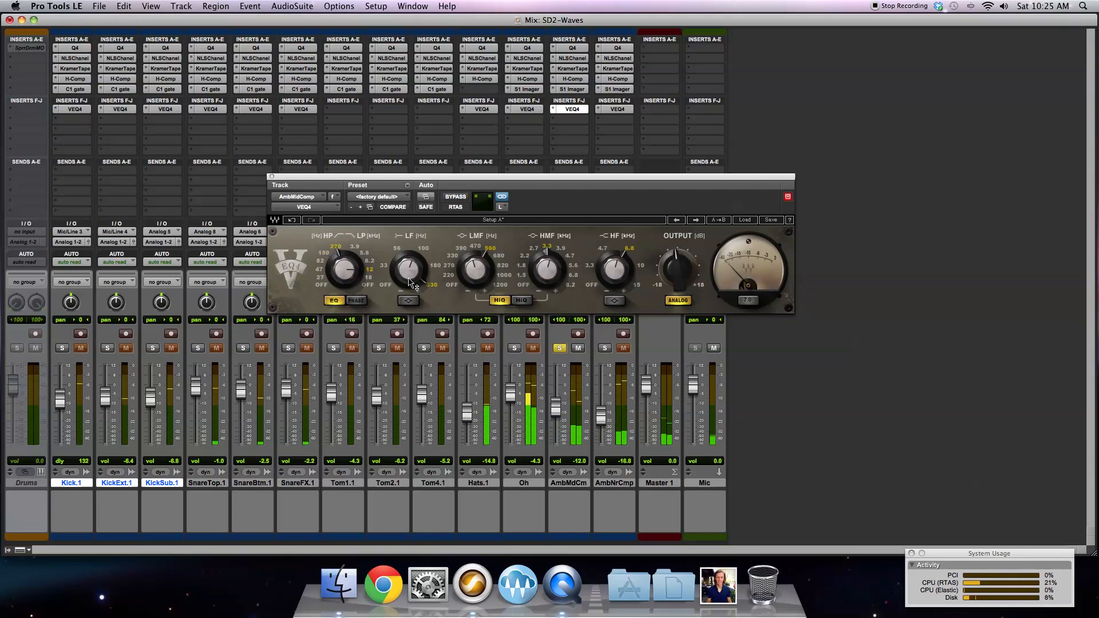
mouse_move(411, 276)
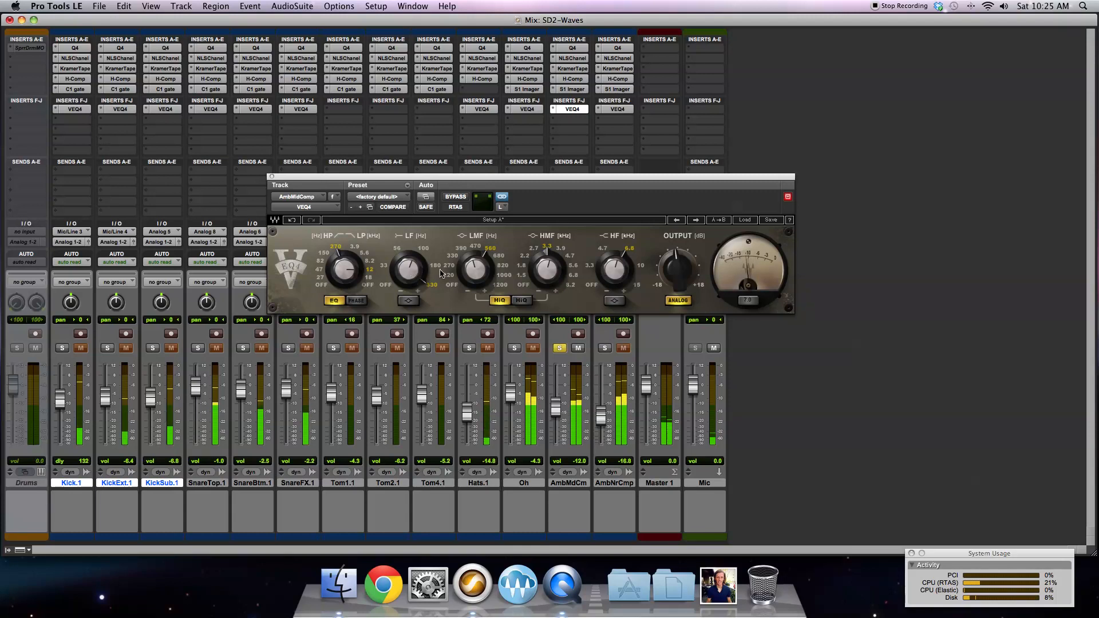
click(410, 302)
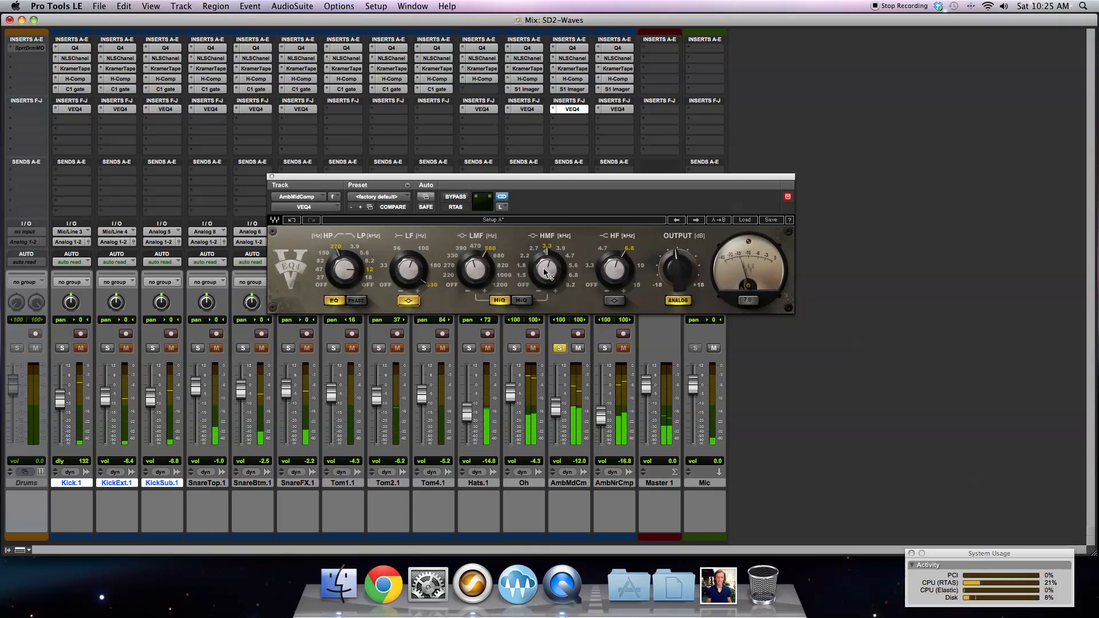
Step: Set the HMF frequency on AmbMdCm's VEQ4 to 1.8 kHz and adjust its gain
click(526, 256)
click(525, 266)
drag(550, 278, 552, 293)
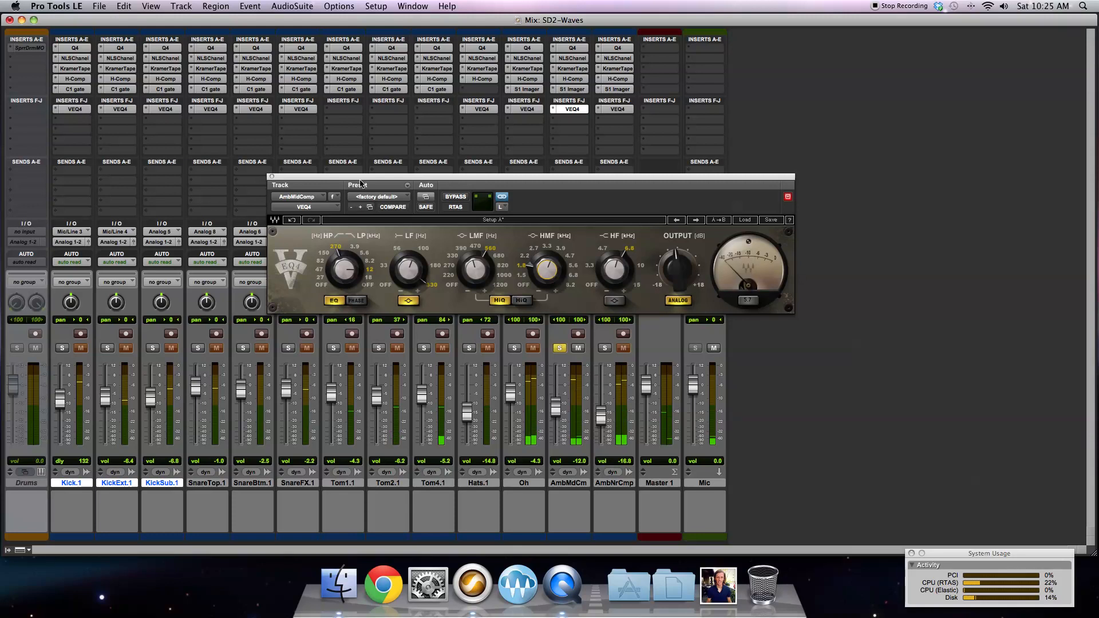
click(272, 178)
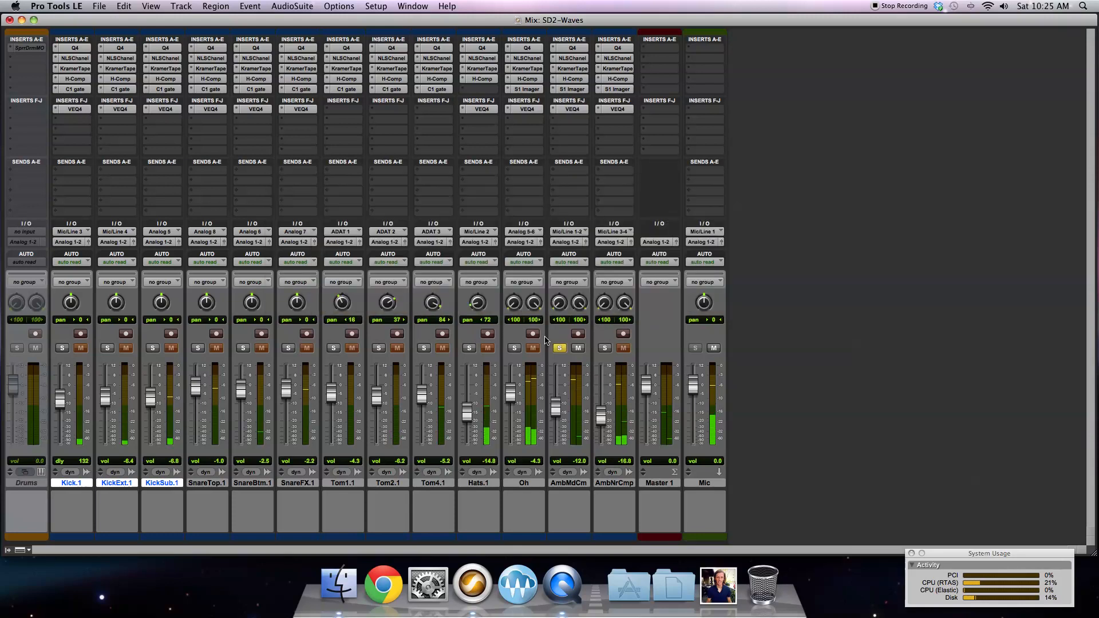
drag(582, 109, 582, 121)
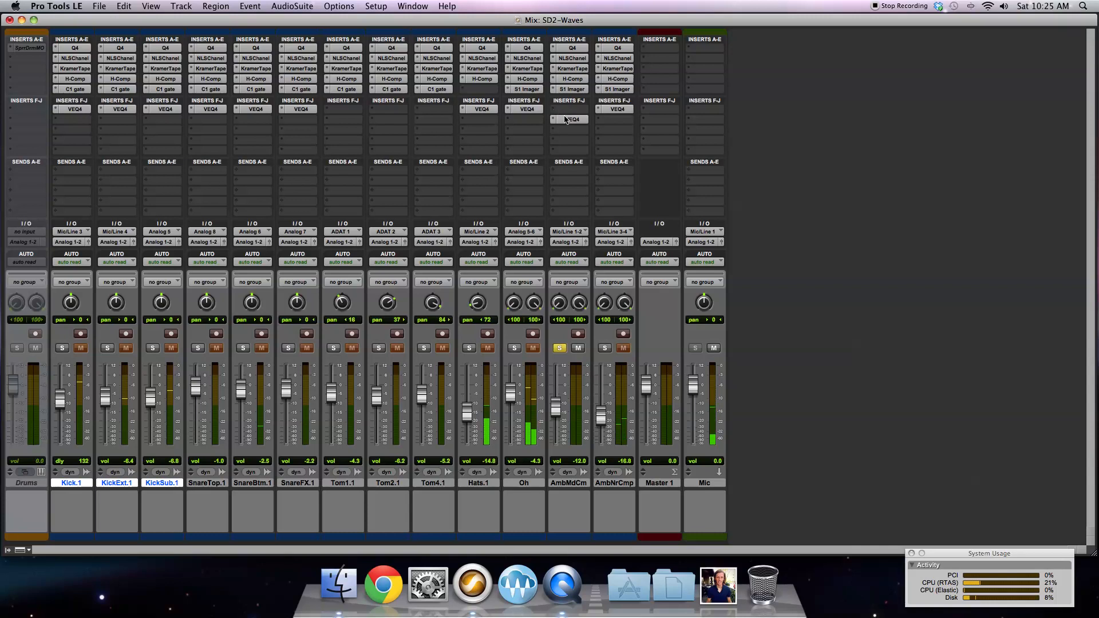
drag(573, 120, 572, 110)
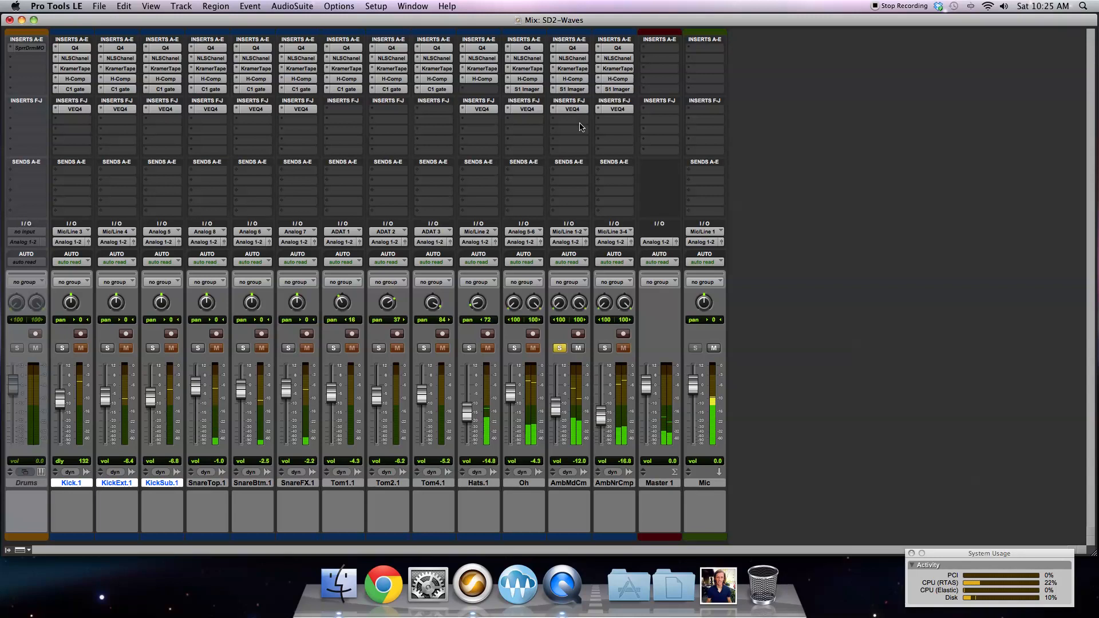
click(578, 120)
mouse_move(588, 138)
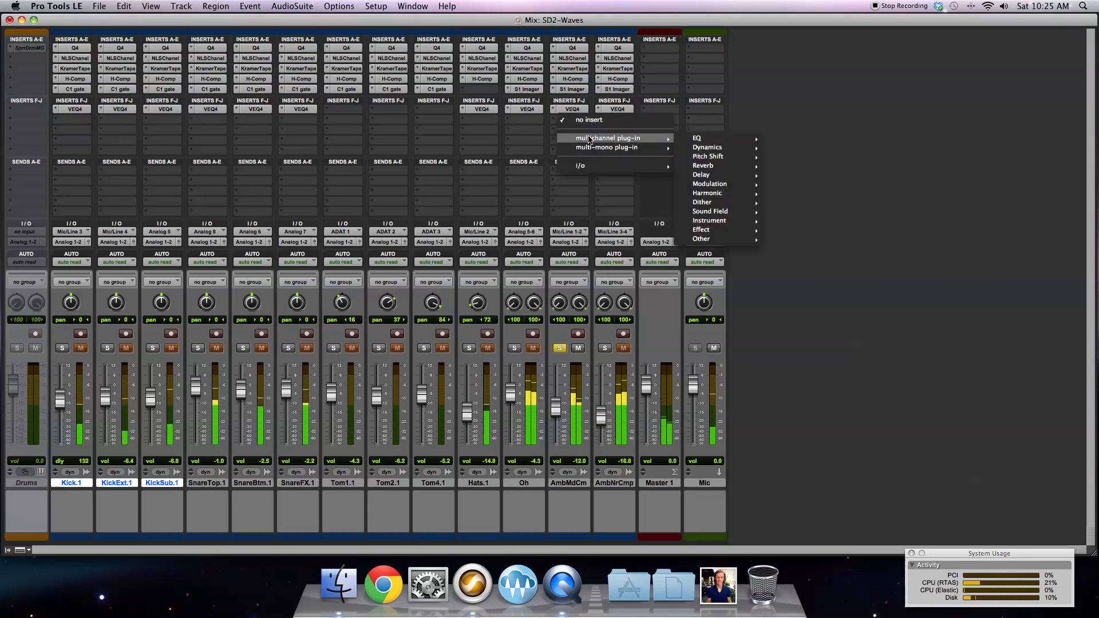
click(339, 141)
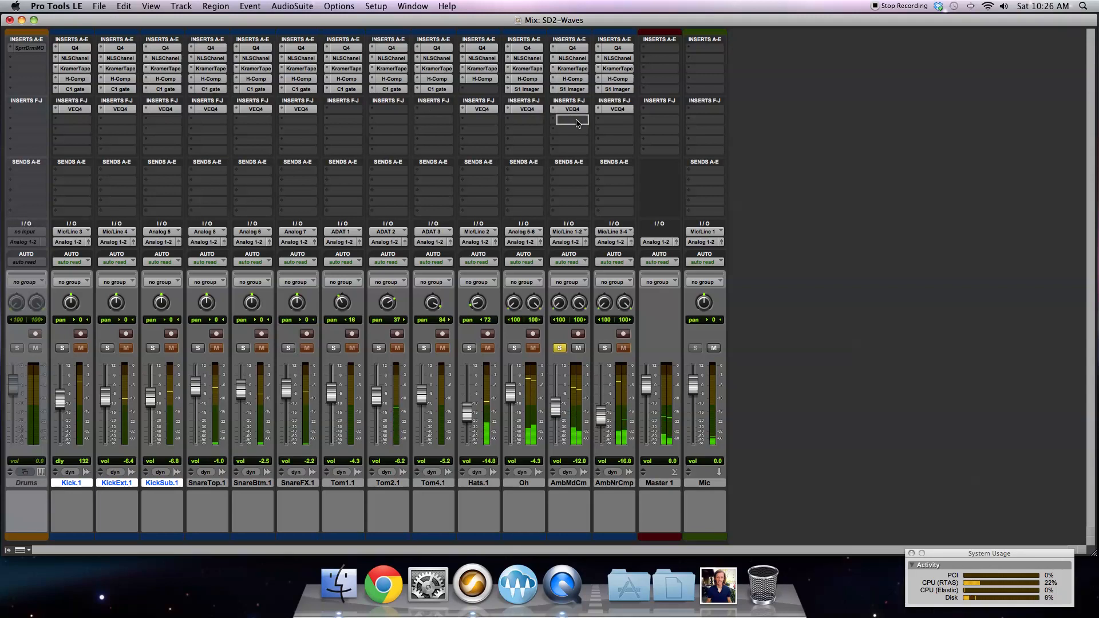
Step: Copy a C1 gate insert below AmbMdCm's VEQ4, setting its gate open and close thresholds to -24.5 and its release to 75
drag(578, 123, 577, 122)
click(575, 122)
drag(323, 298, 323, 293)
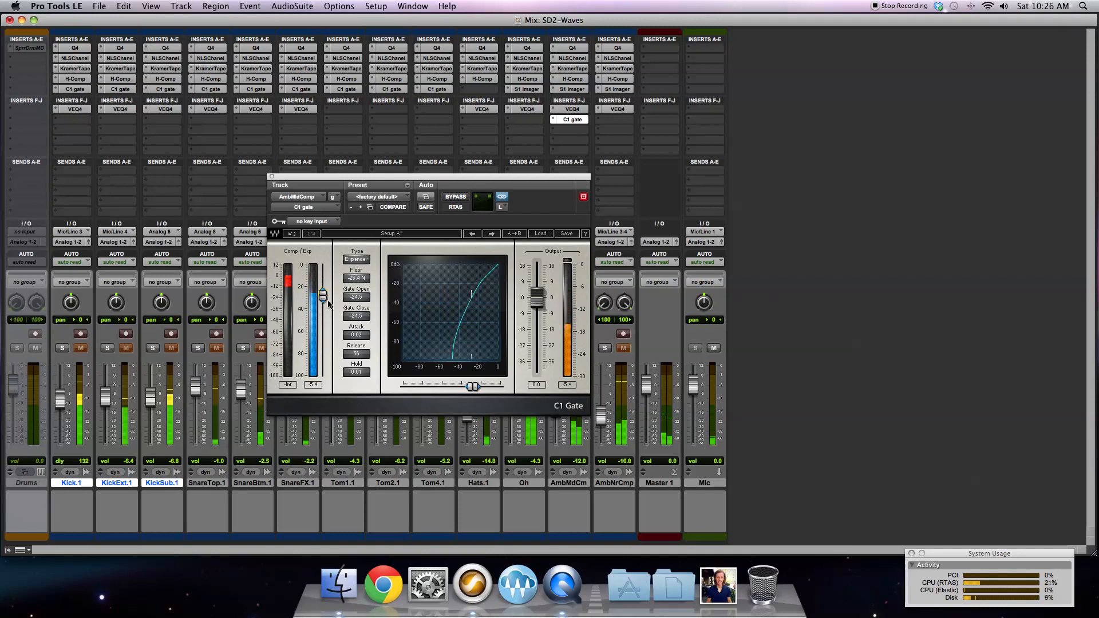
drag(356, 354, 356, 359)
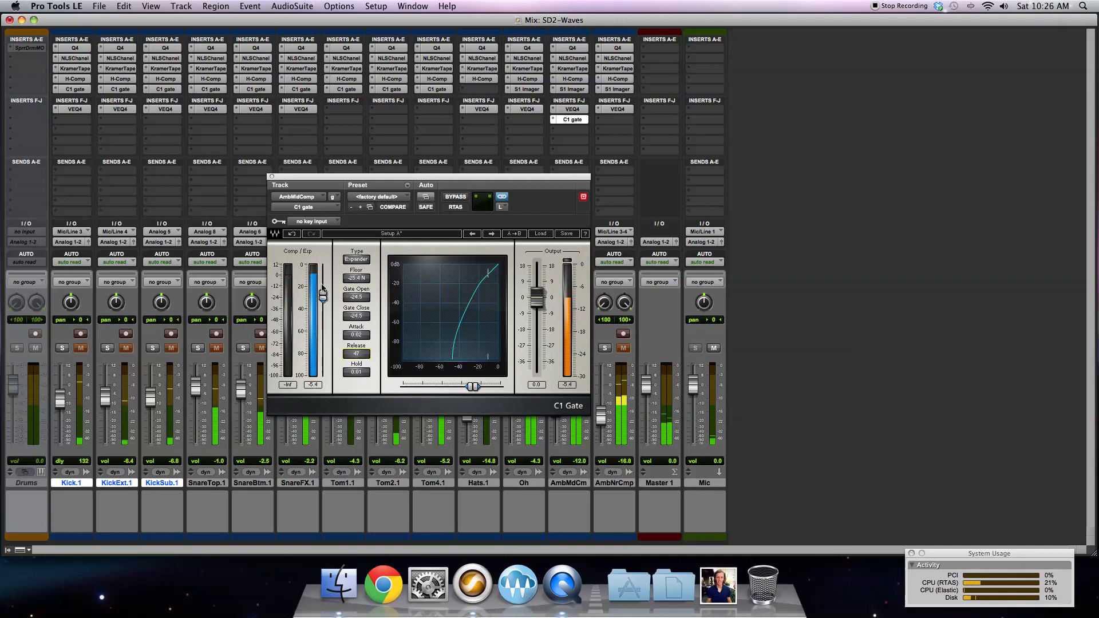
drag(358, 358, 358, 346)
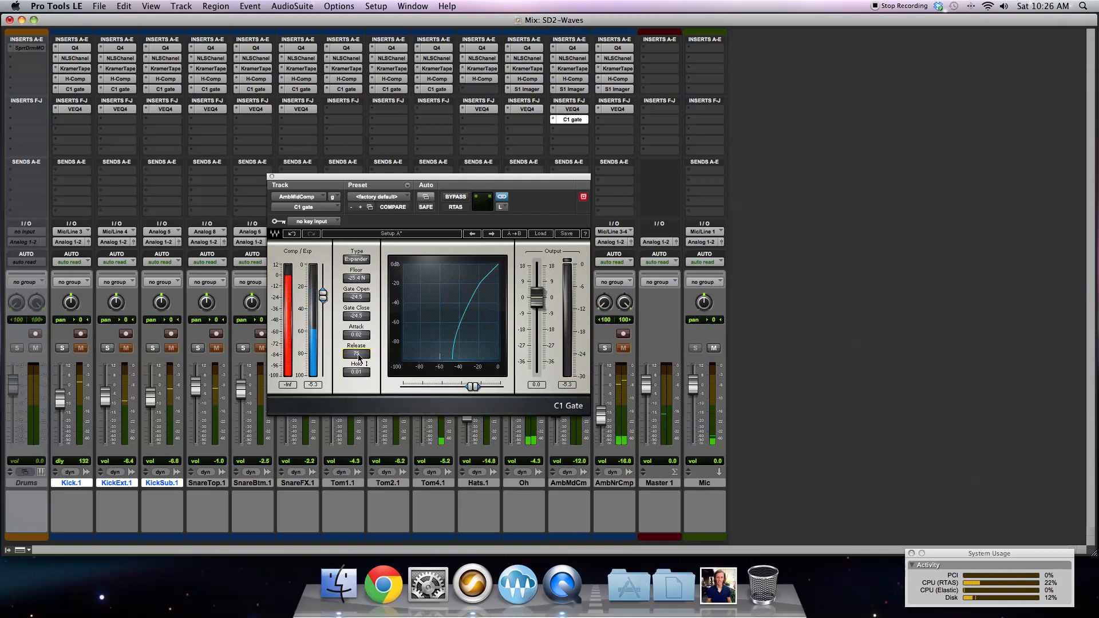
Step: Refine AmbMdCm's C1 gate to open and close thresholds of -21.4, release 65 and floor -13.0, and unsolo the track
drag(323, 293, 323, 292)
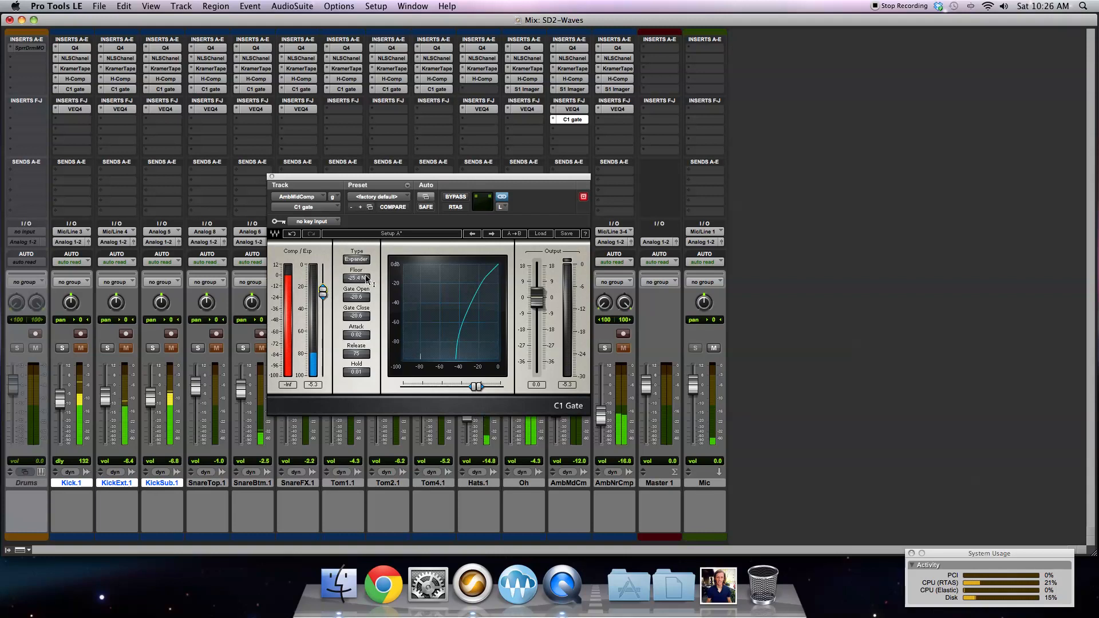
drag(323, 293, 323, 293)
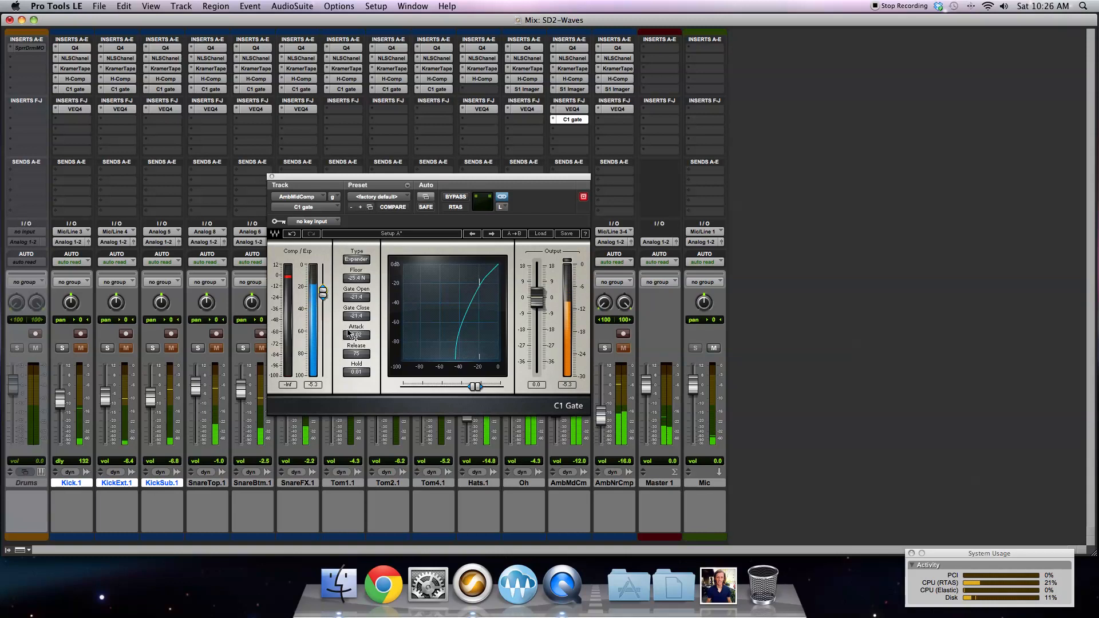
drag(360, 354, 361, 360)
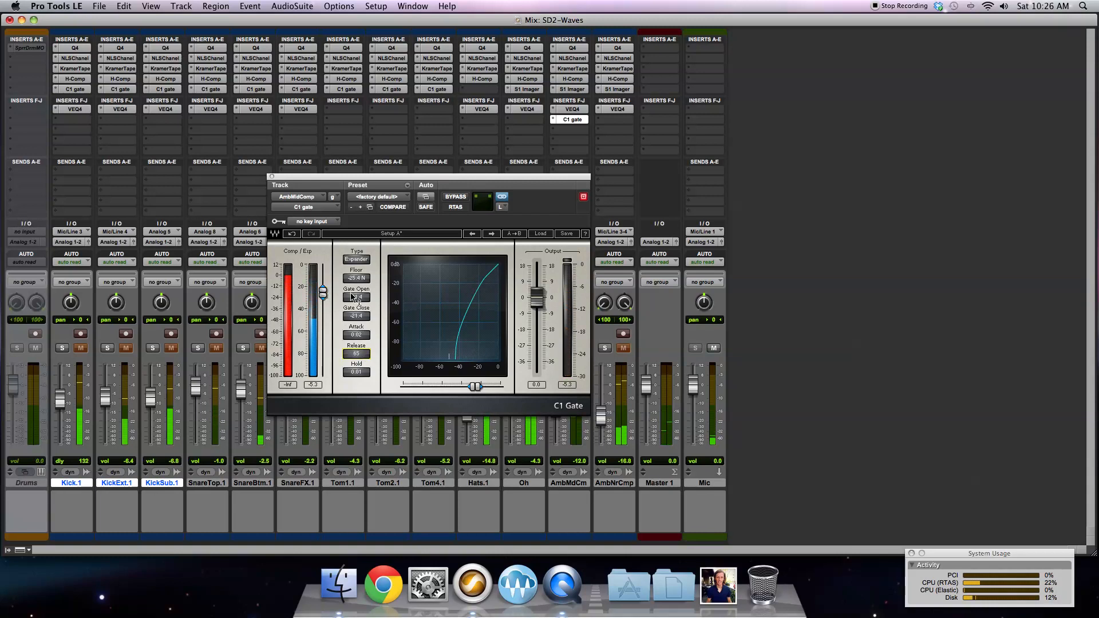
drag(357, 278, 357, 268)
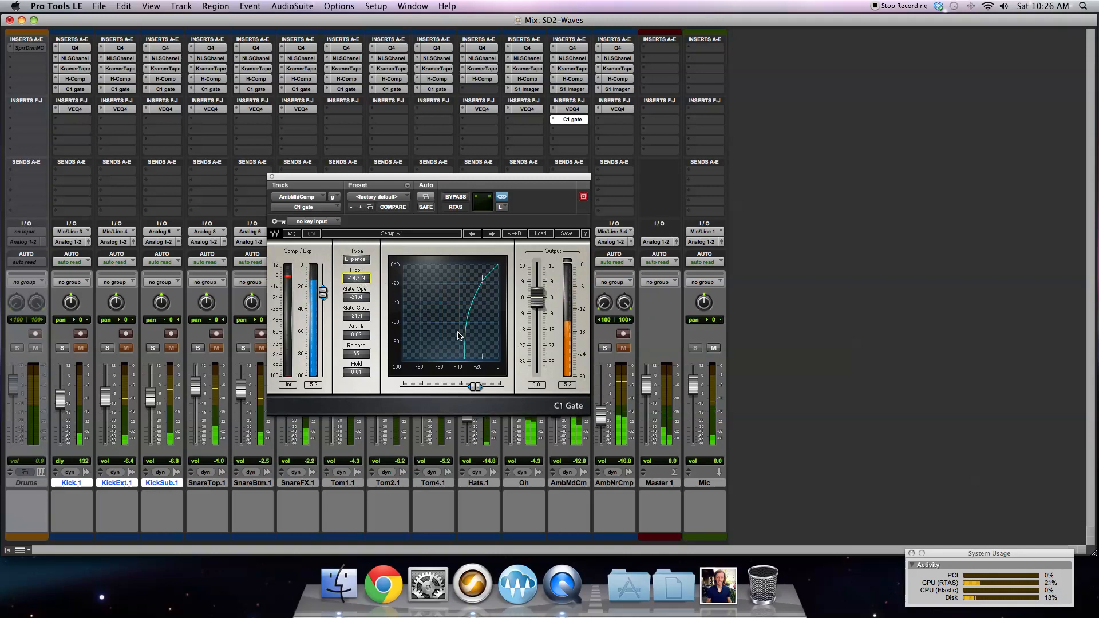
scroll(354, 279, down, 3)
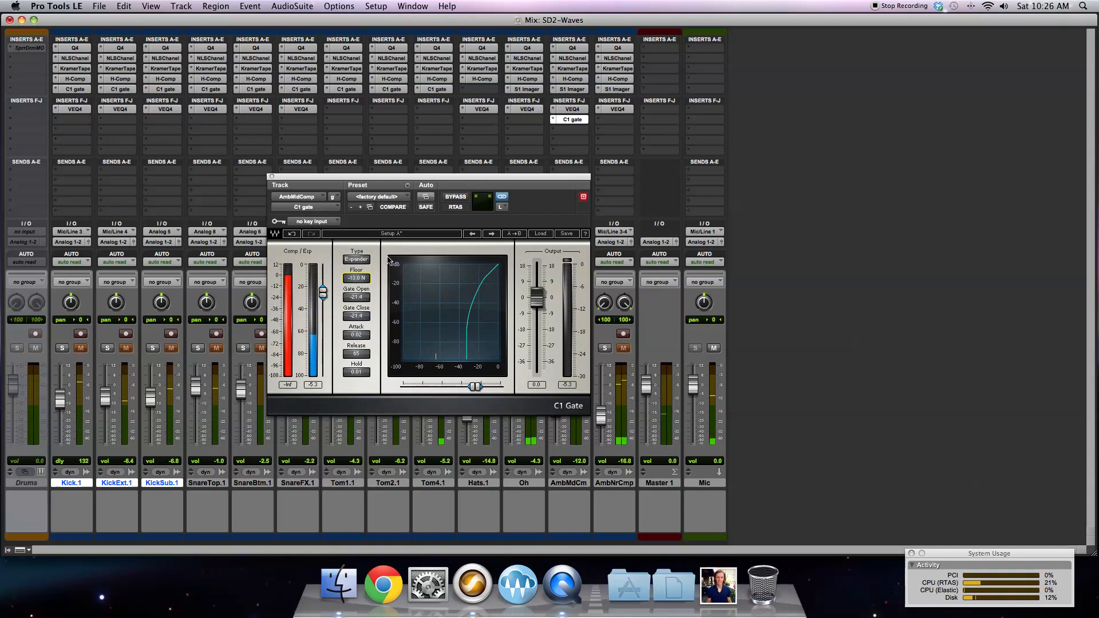
click(272, 177)
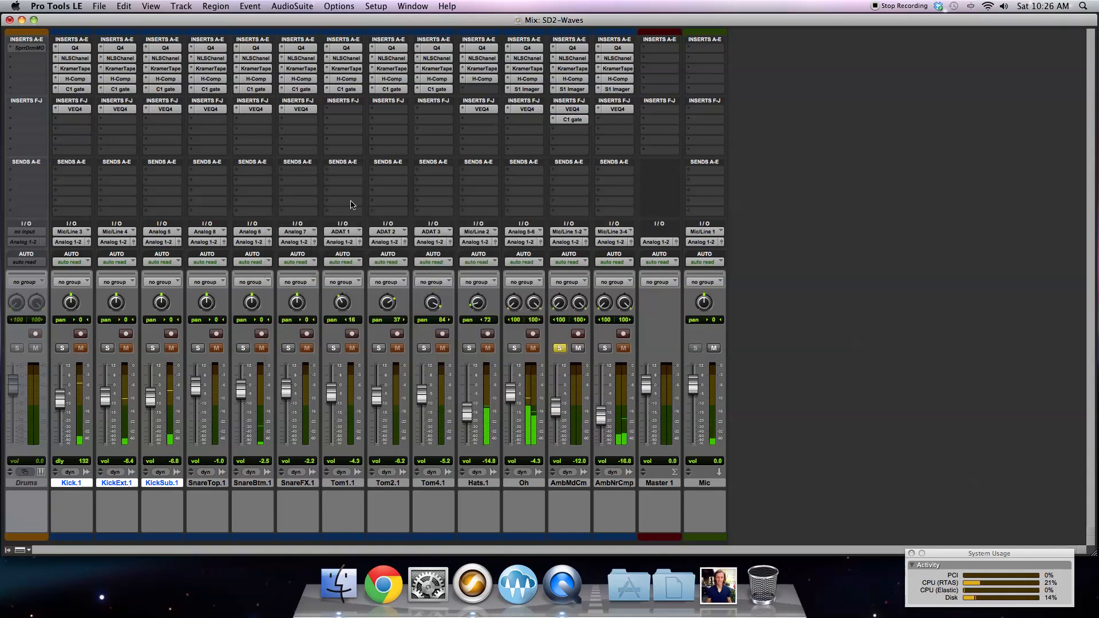
click(561, 349)
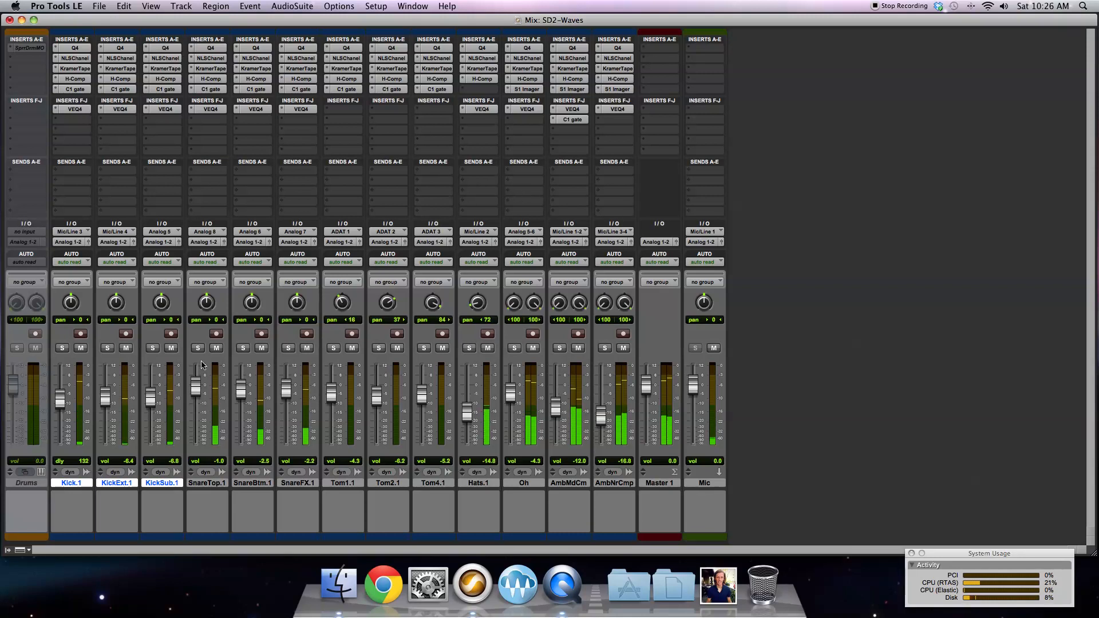
Step: Raise SnareBtm.1 to -1.0 and SnareFX.1 to -1.6, and compare the drum mix with all VEQ4 inserts bypassed and re-enabled
drag(248, 391, 247, 389)
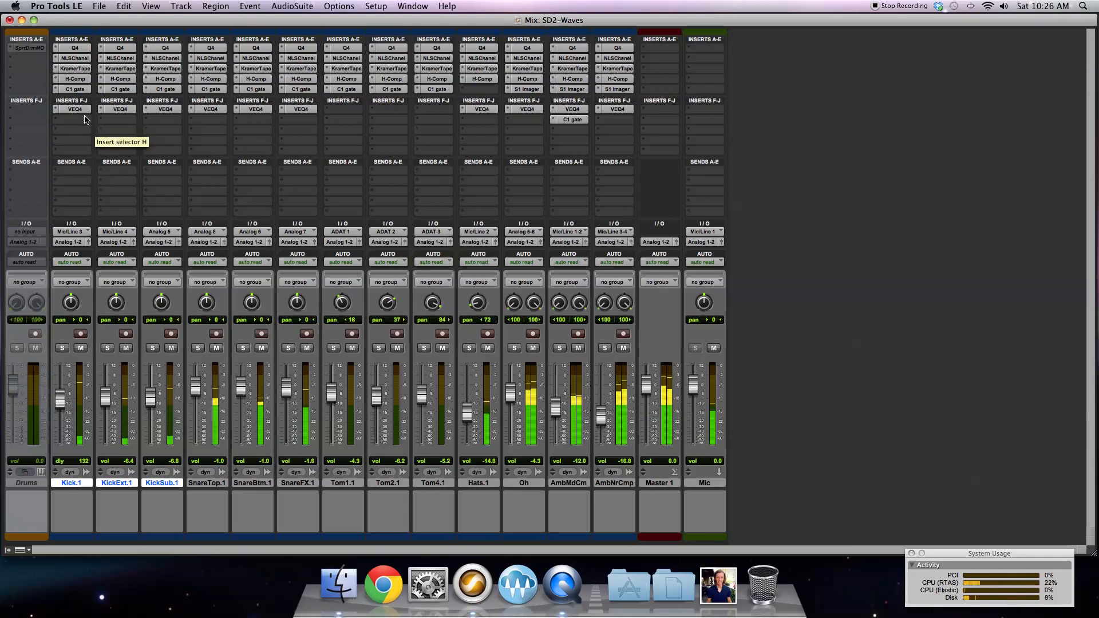
shift+click(613, 483)
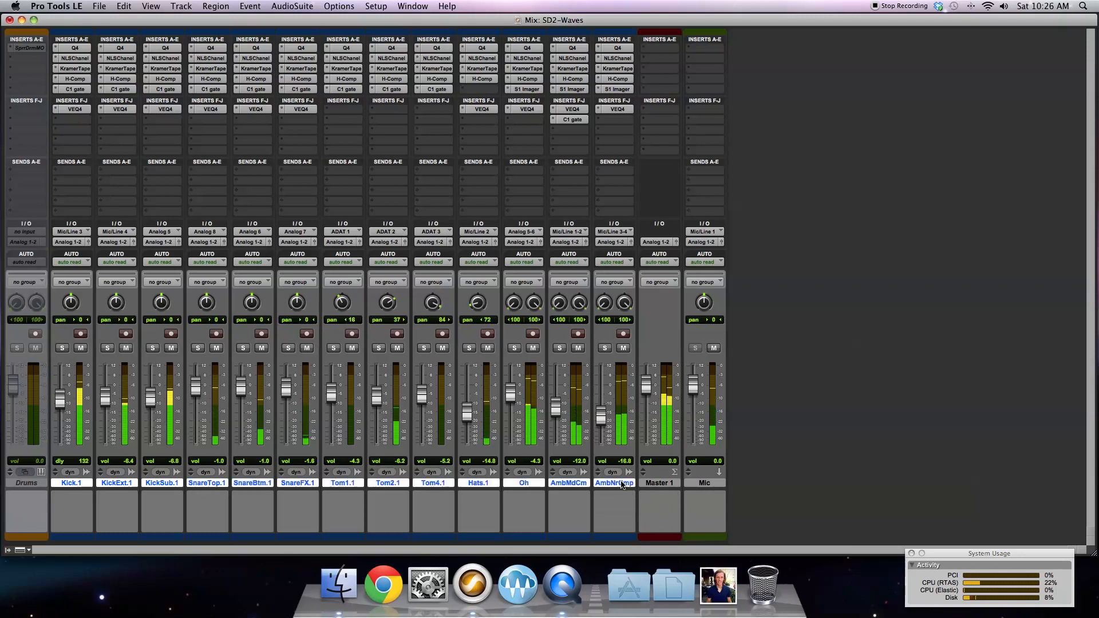
right_click(81, 110)
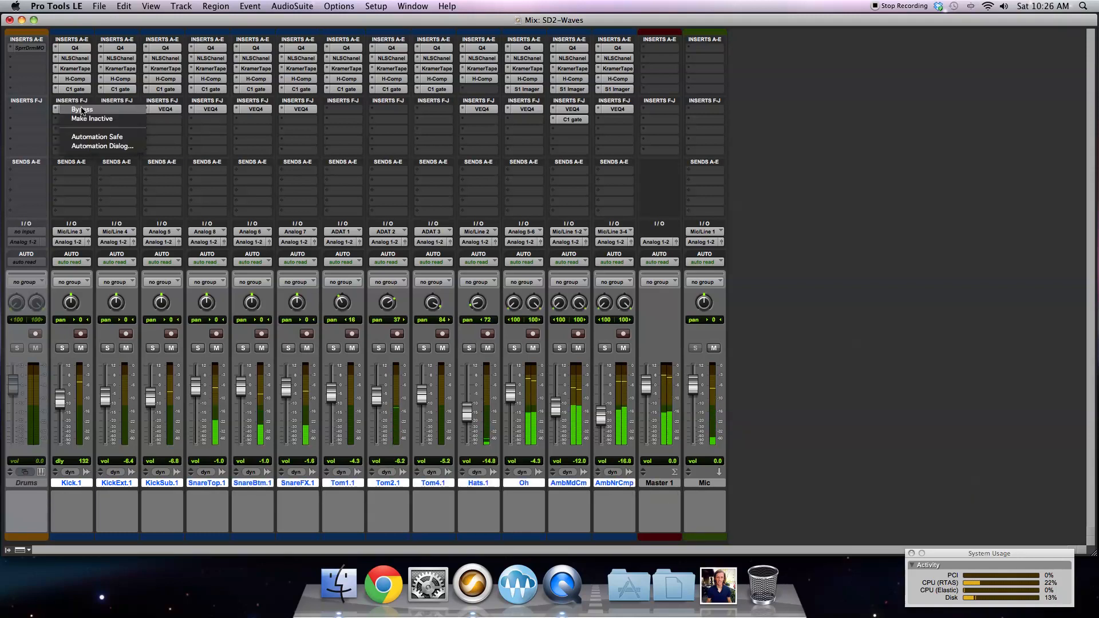
click(83, 111)
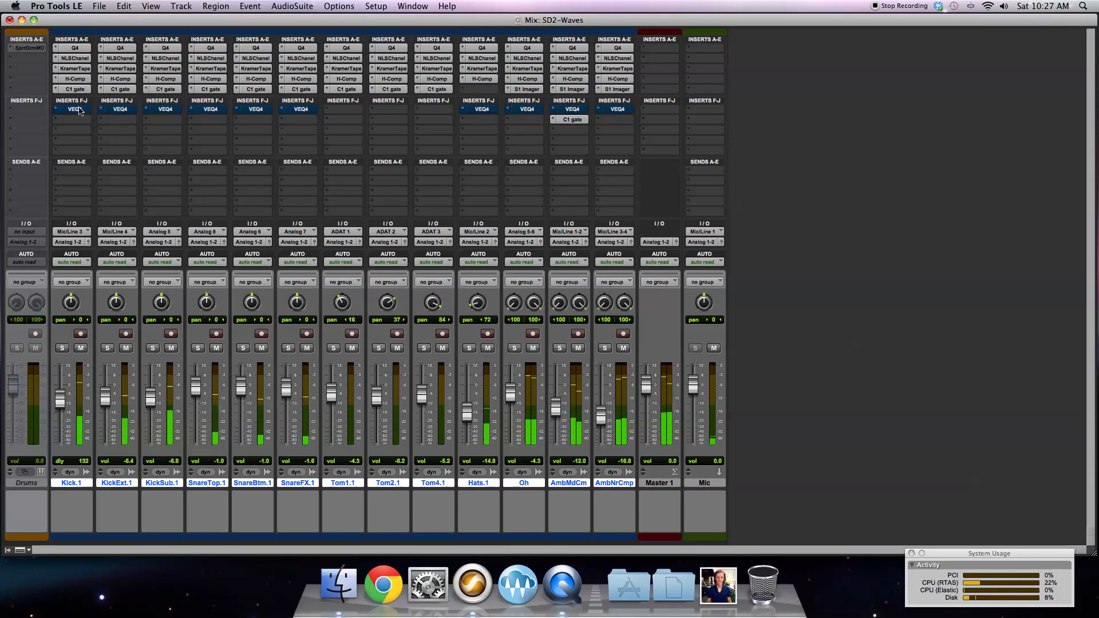
right_click(80, 110)
click(79, 110)
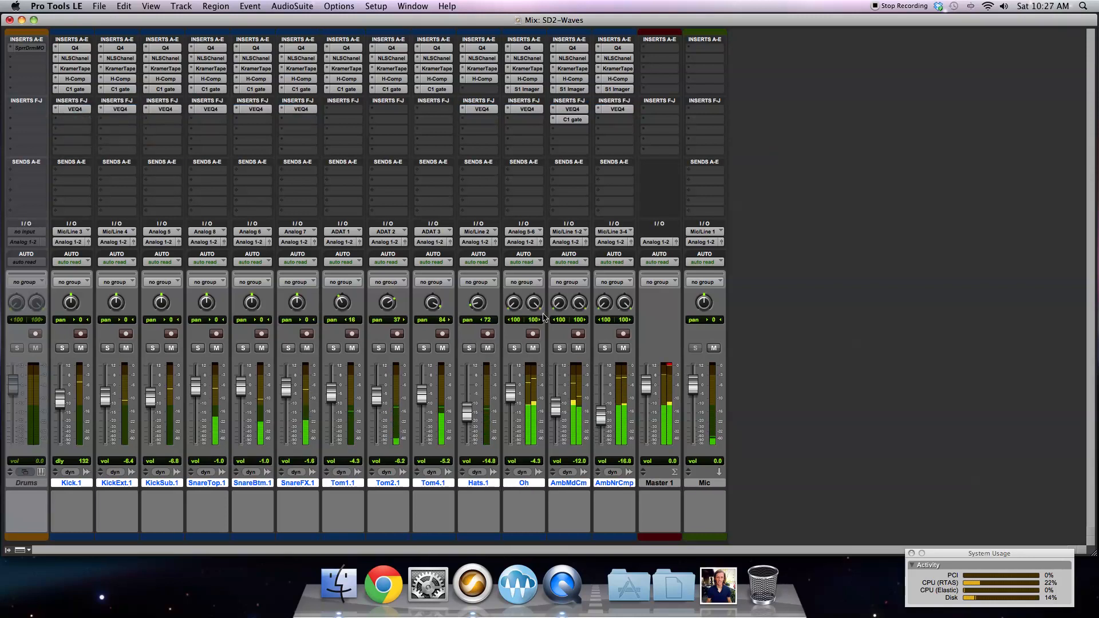
Step: Lower the output of the Oh track's VEQ4 to -2.3 dB and close the plug-in
click(526, 110)
drag(670, 265, 677, 271)
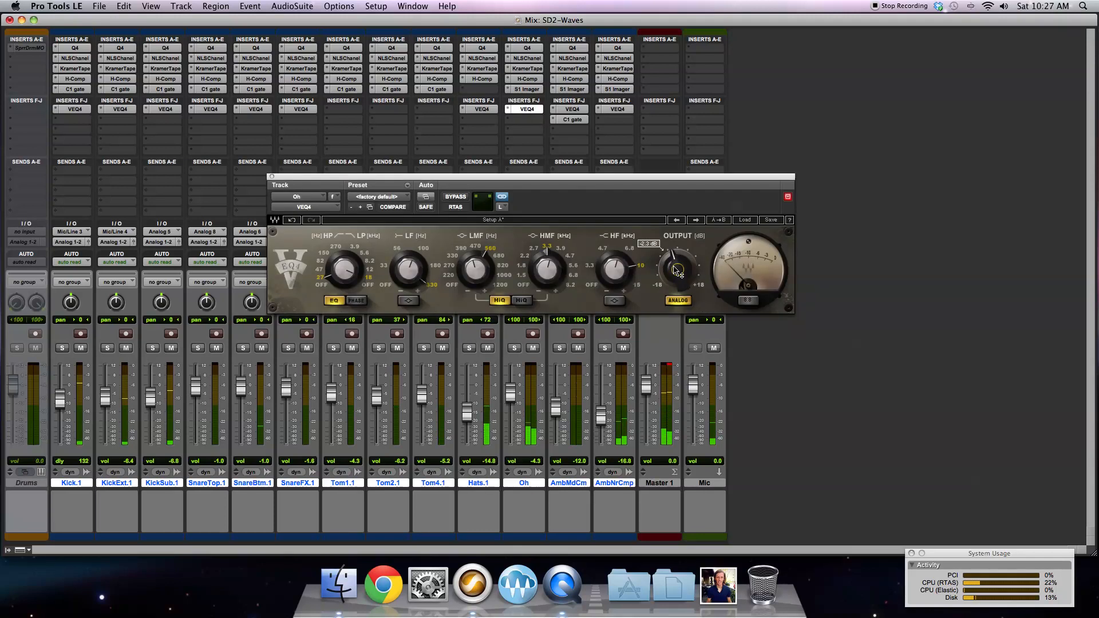
click(526, 109)
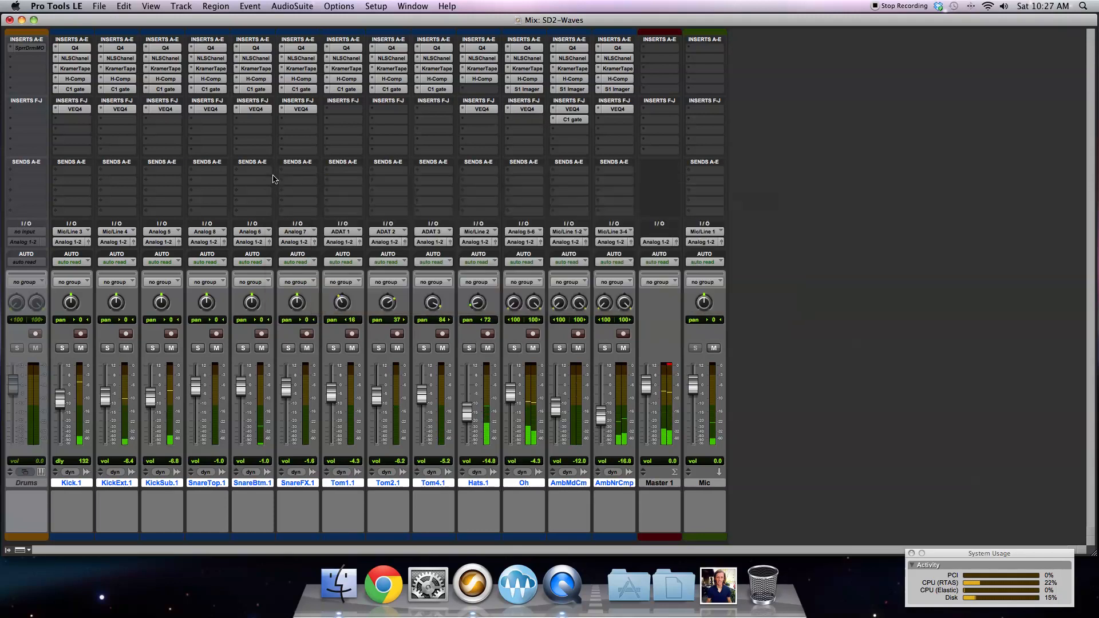
Step: Set the ratio of Hats.1's H-Comp to 2.63, close it, and lower the Oh fader to -6.2
click(476, 78)
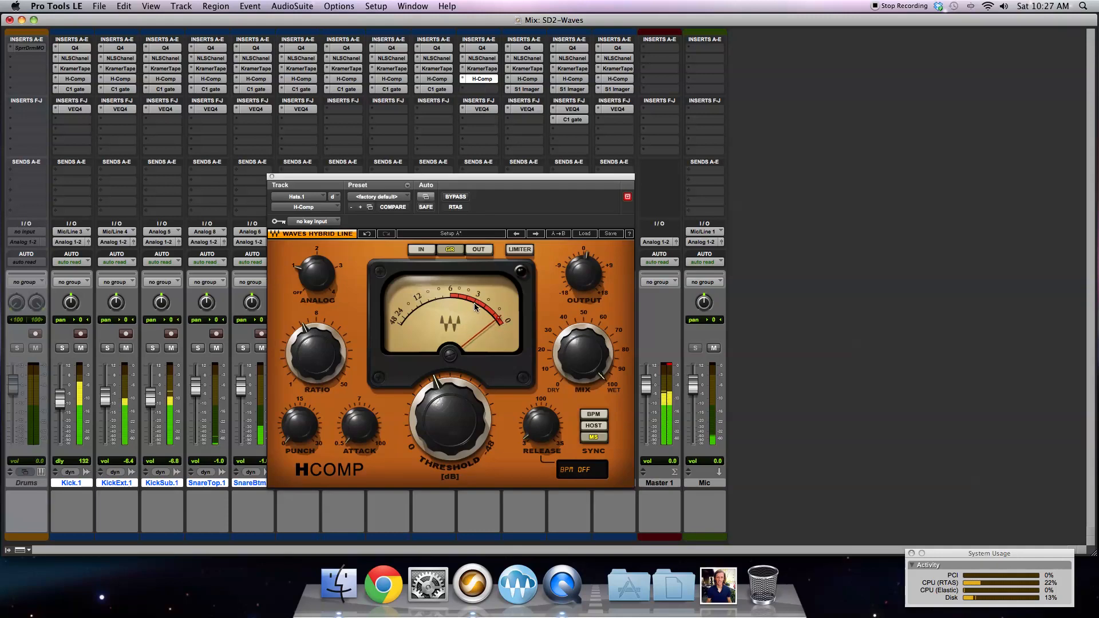
click(457, 412)
drag(321, 366, 312, 421)
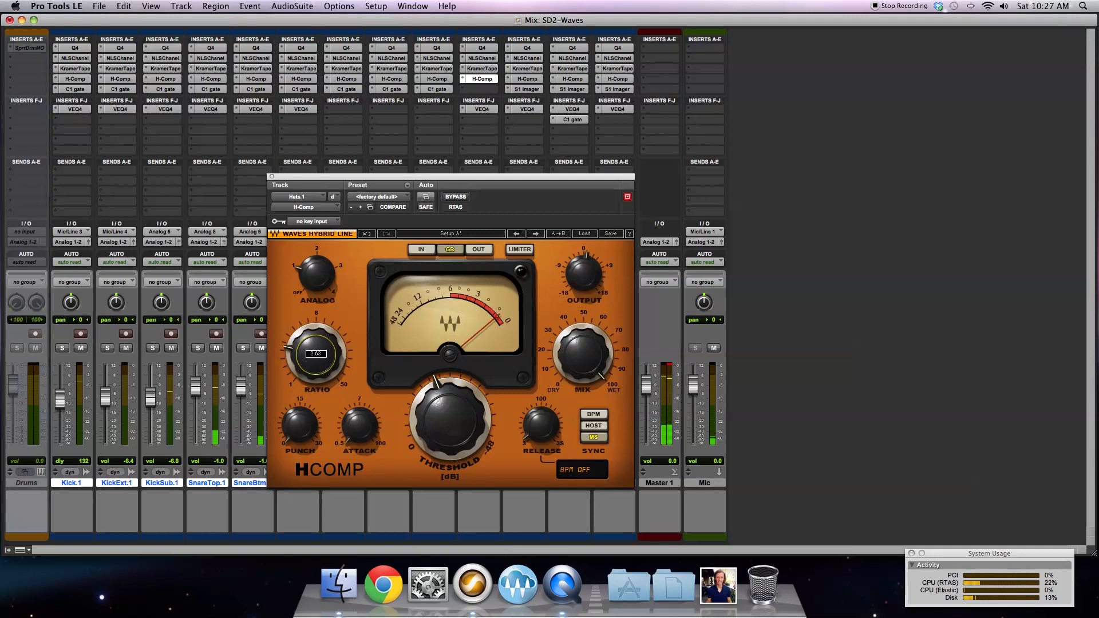
click(583, 274)
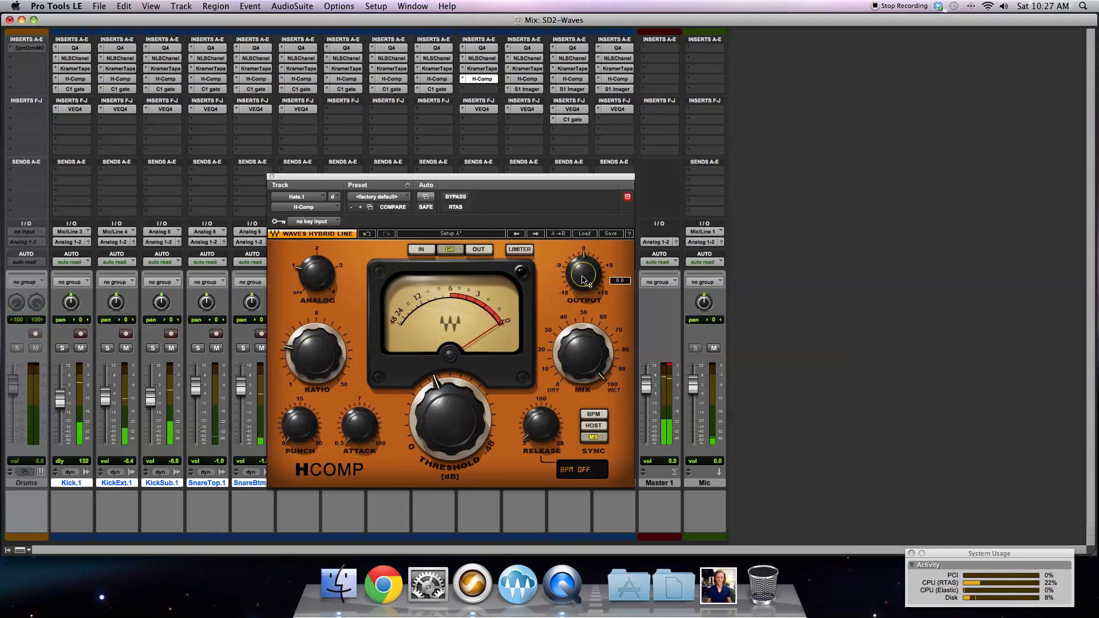
click(272, 176)
drag(513, 397, 513, 402)
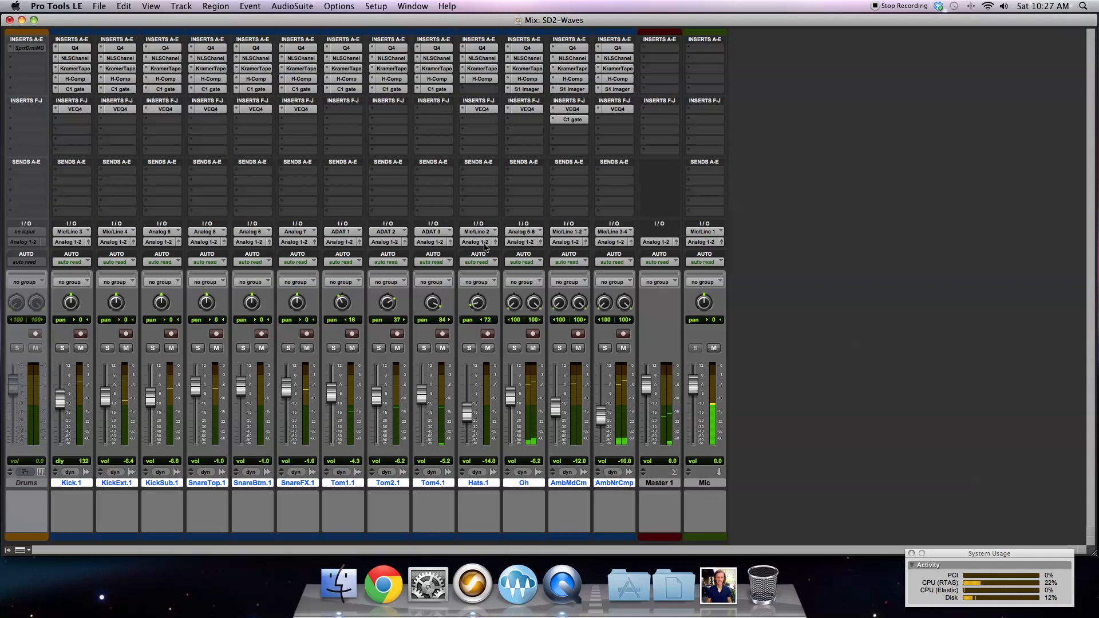
Step: In the Edit window, select the tom fill from bar 18|1 to 19|2 and restart looped playback over it
click(394, 3)
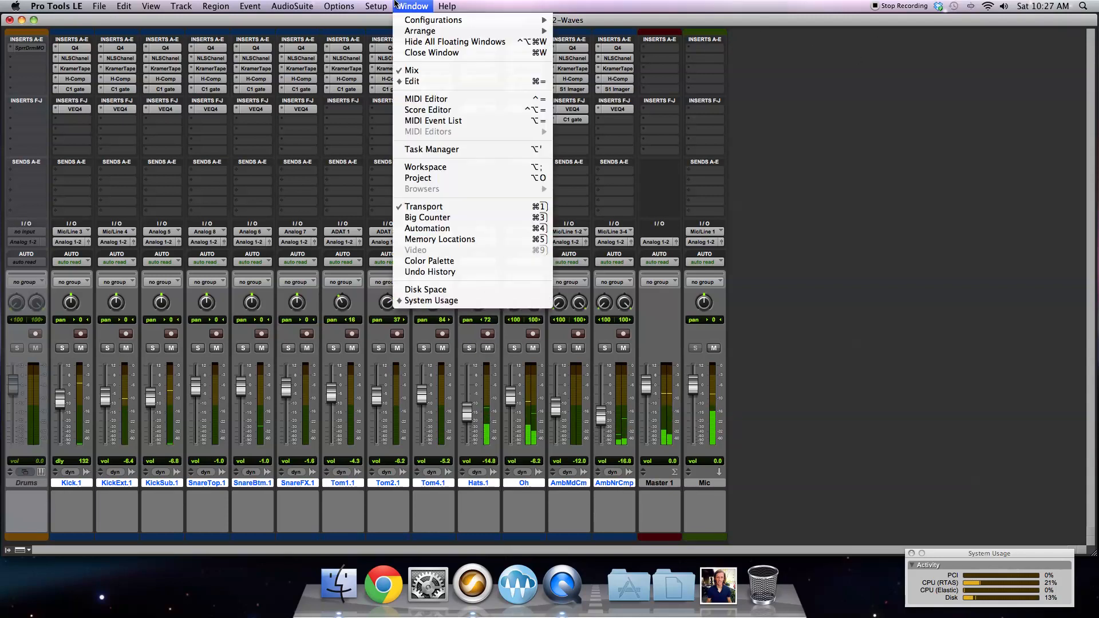
click(420, 82)
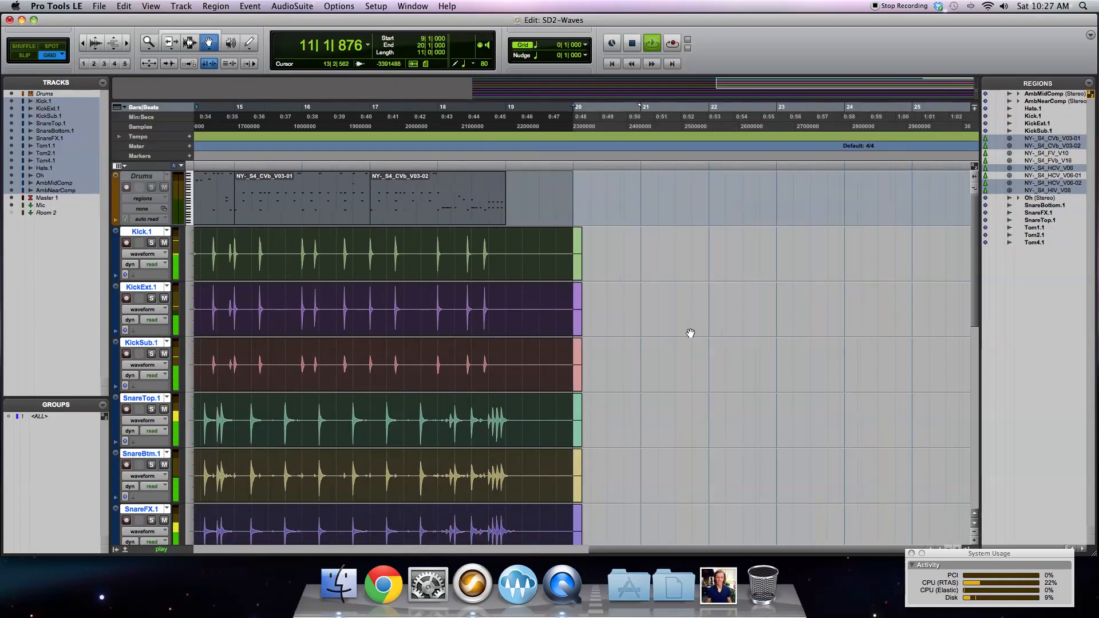
key(space)
drag(526, 115, 439, 115)
key(space)
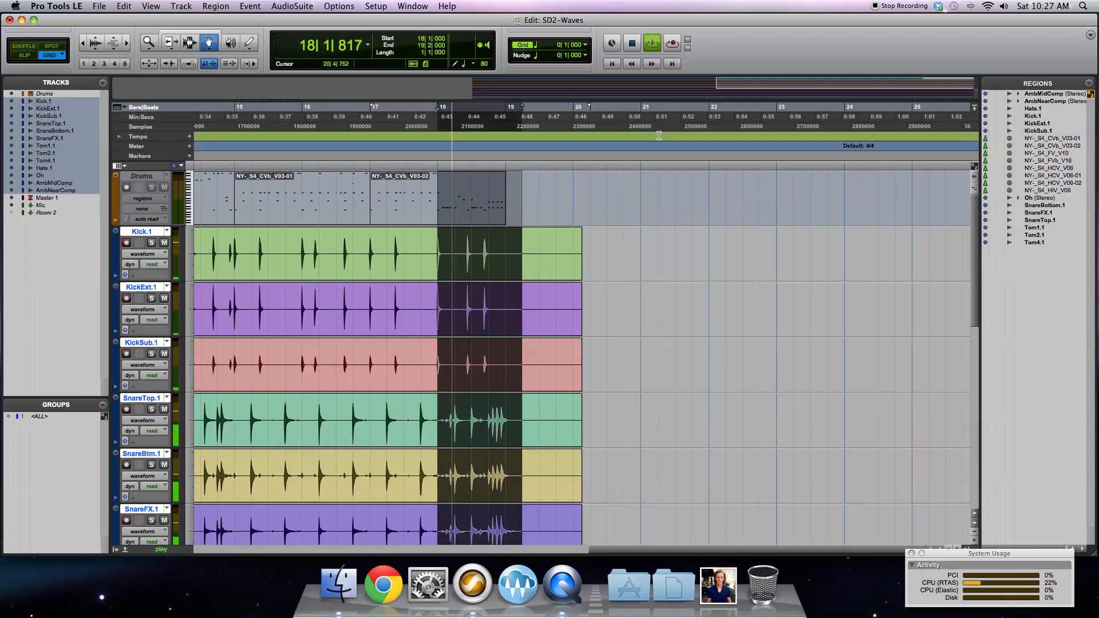
Step: Return to the Mix window and copy SnareFX.1's VEQ4 insert to Tom1.1, Tom2.1 and Tom4.1
click(412, 7)
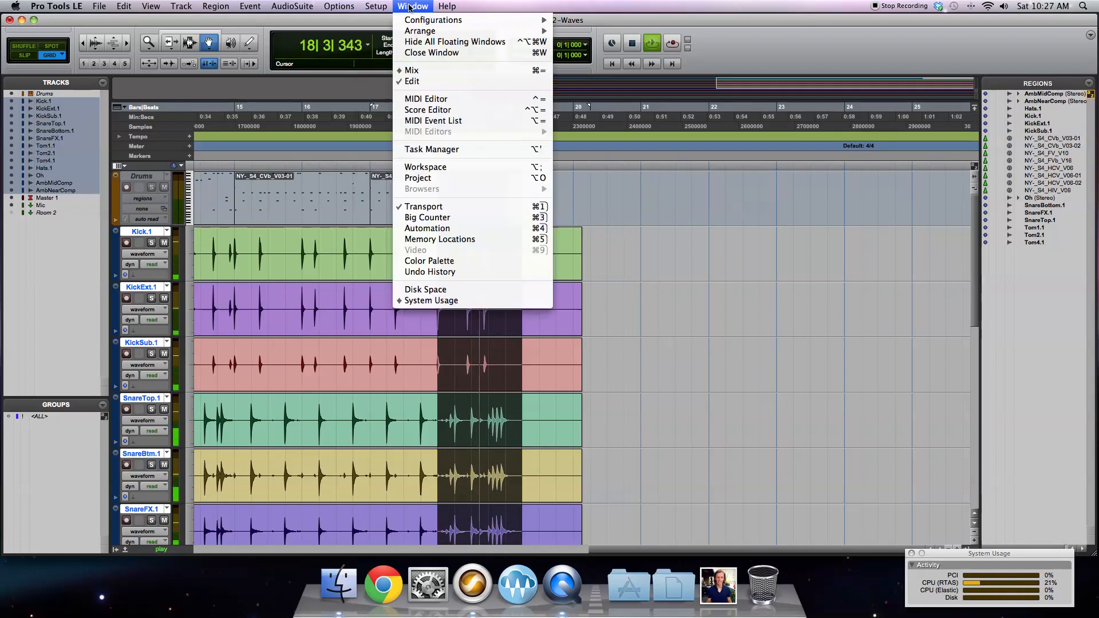
click(423, 70)
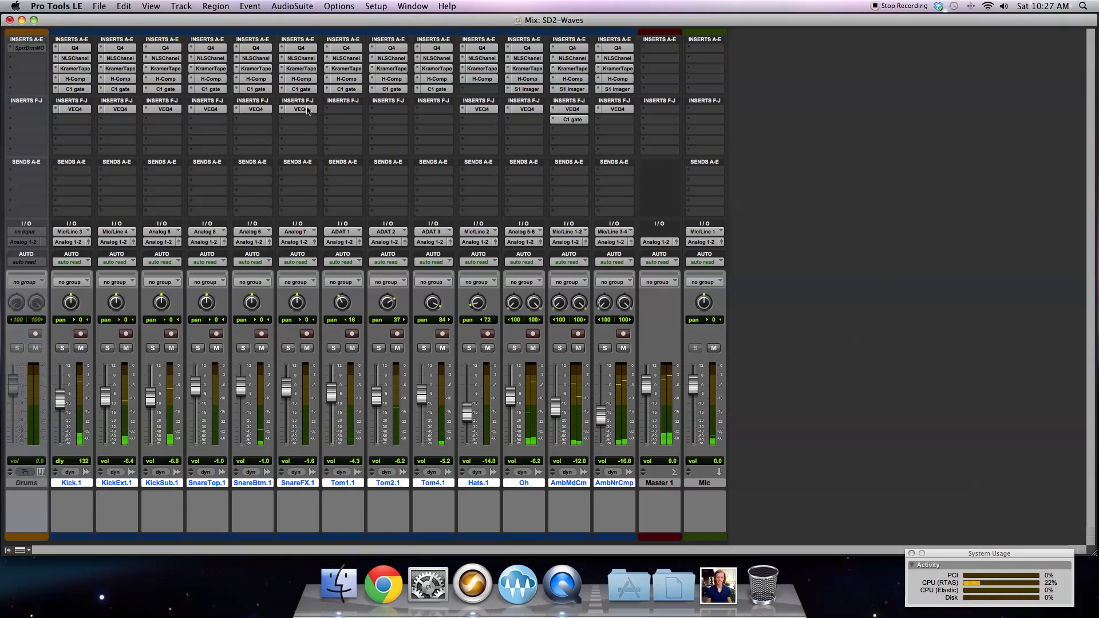
drag(339, 111, 393, 112)
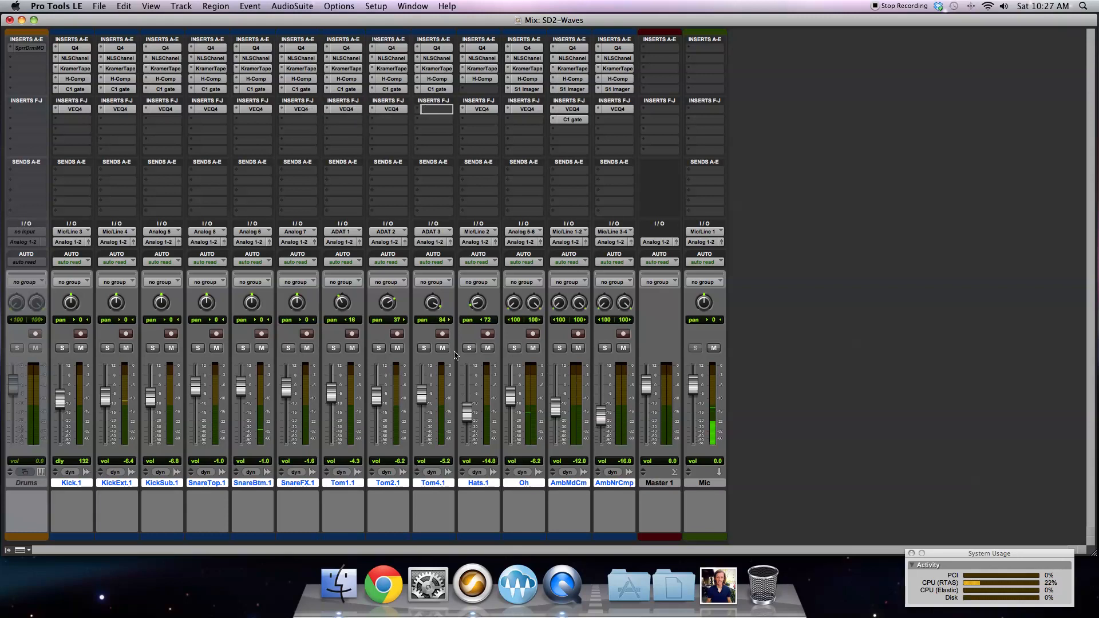
Step: Solo Tom1.1 and, on its VEQ4, set high-pass to 82 Hz, low-pass to 18 kHz, LF to bell shape, and adjust the HF and LF gains
click(334, 348)
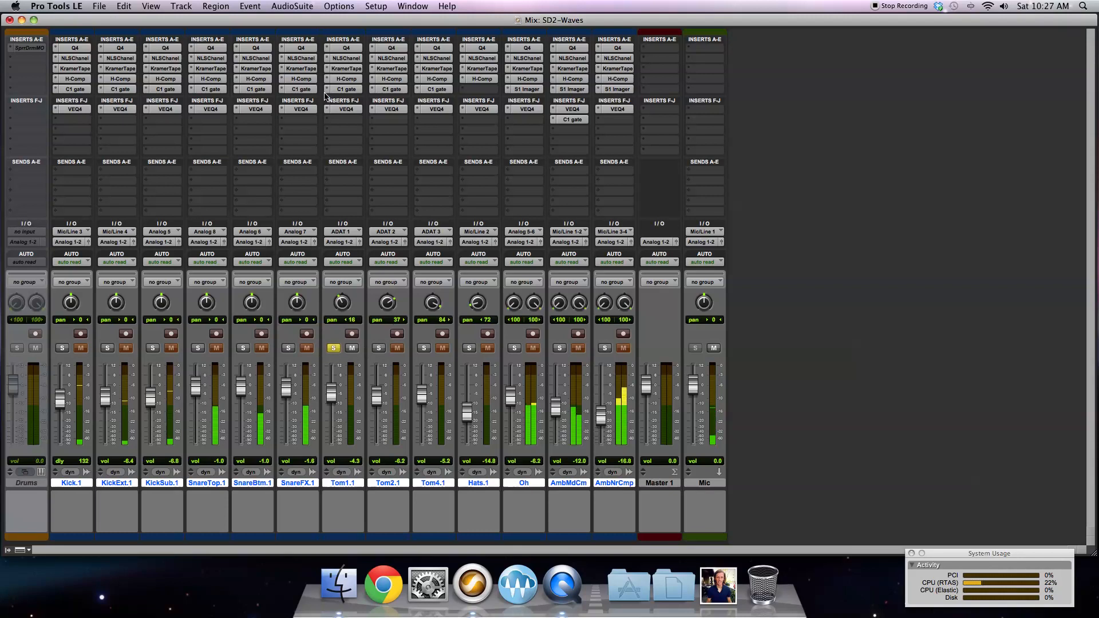
click(347, 109)
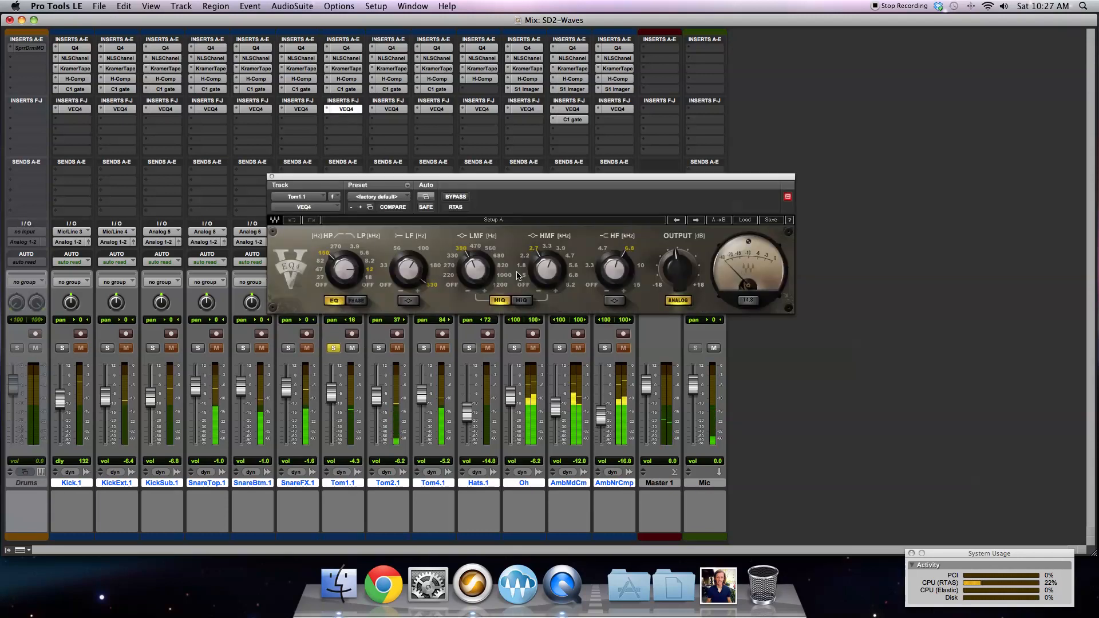
drag(611, 277, 611, 275)
click(370, 278)
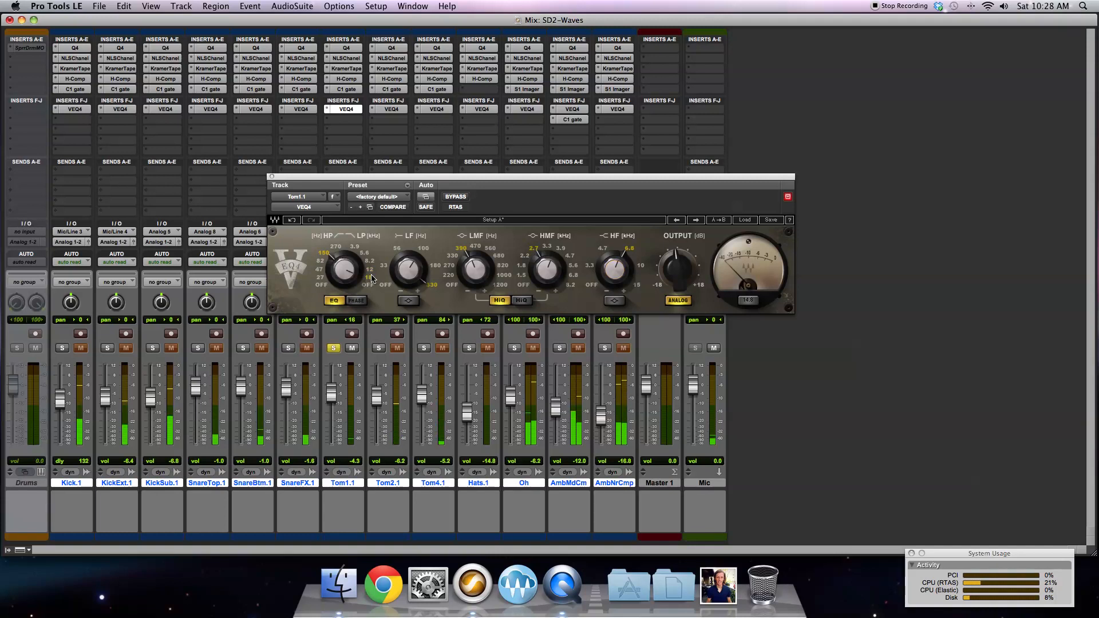
click(322, 261)
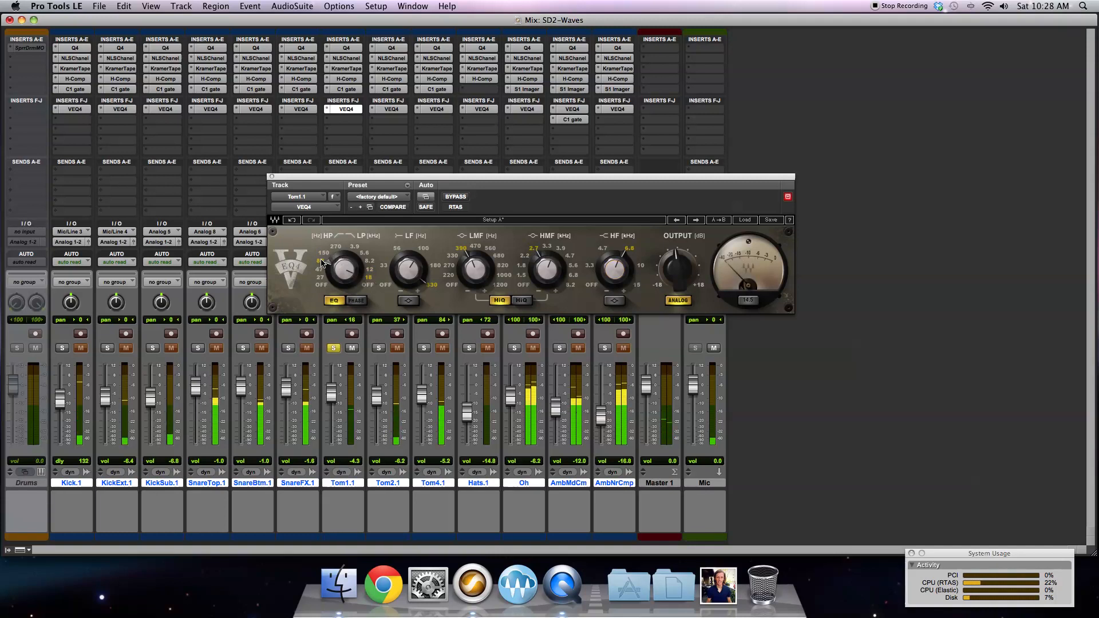
mouse_move(415, 275)
drag(415, 274, 408, 269)
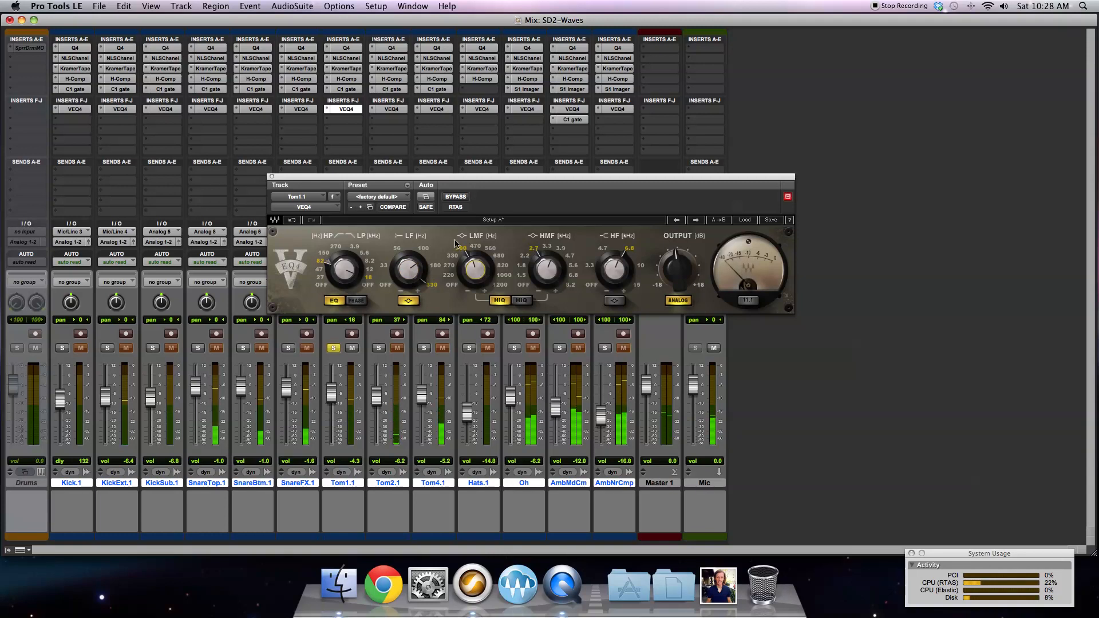
Step: Set the LMF band of Tom1.1's VEQ4 to 680 Hz, adjust its gain and turn off its HiQ
click(479, 247)
drag(481, 270, 481, 260)
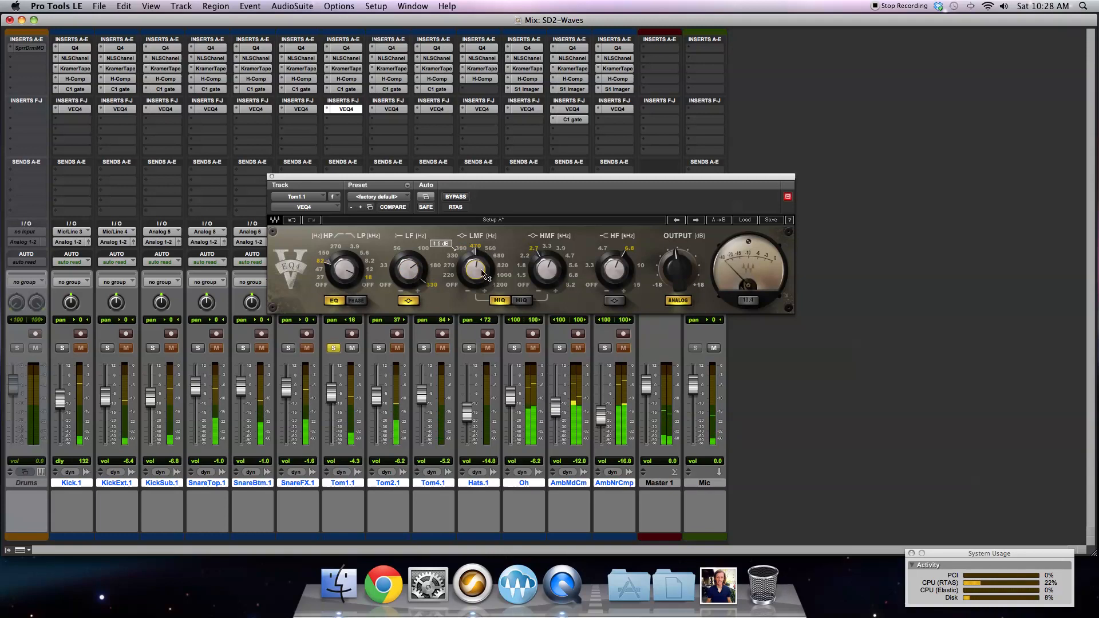
click(496, 255)
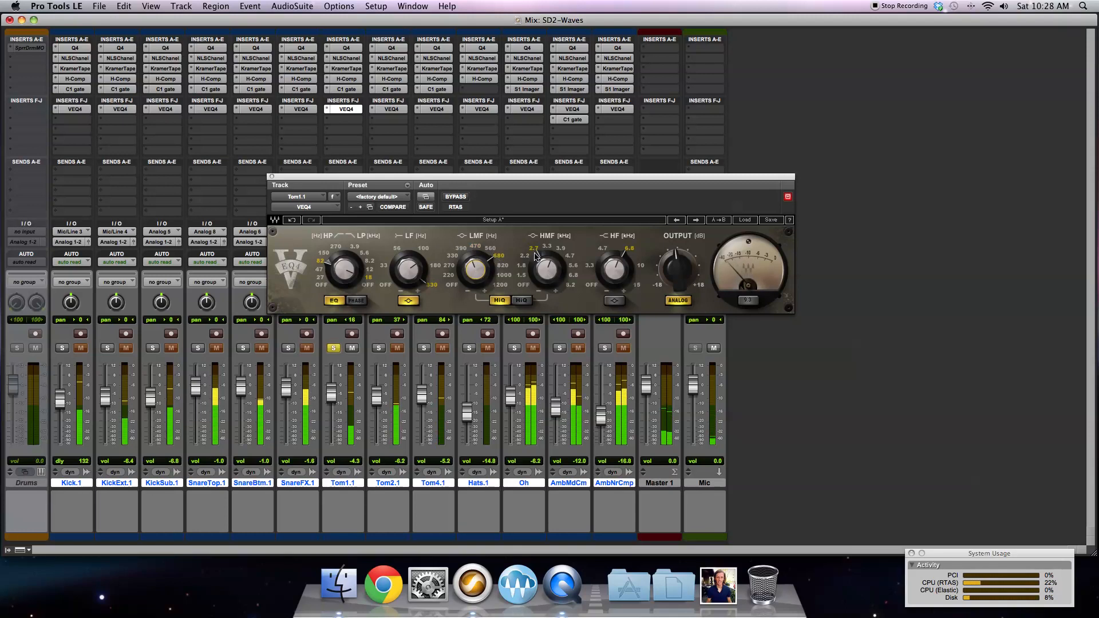
click(499, 301)
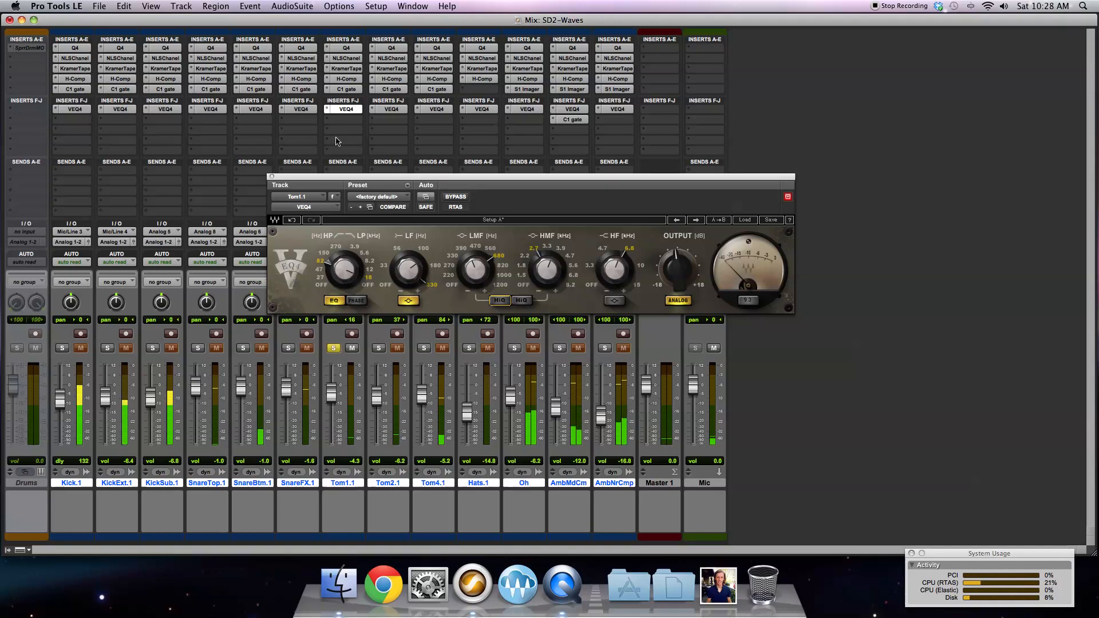
Step: Copy Tom1.1's VEQ4 to Tom2.1 and Tom4.1, solo Tom2.1 in place of Tom1.1, and adjust Tom2.1's LF gain
drag(346, 109, 392, 109)
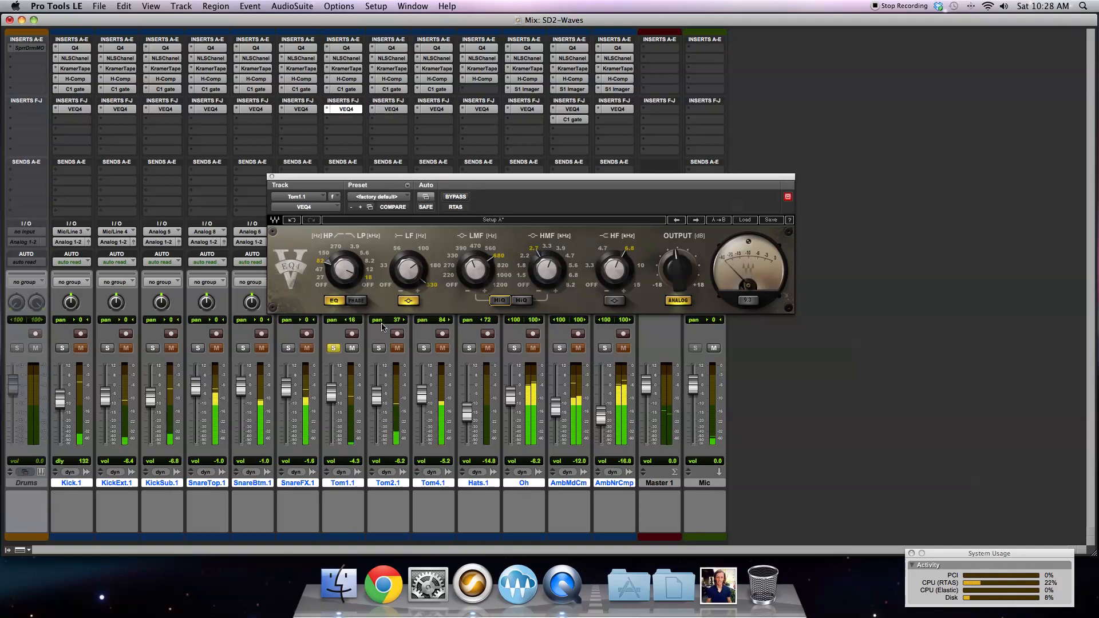
click(329, 348)
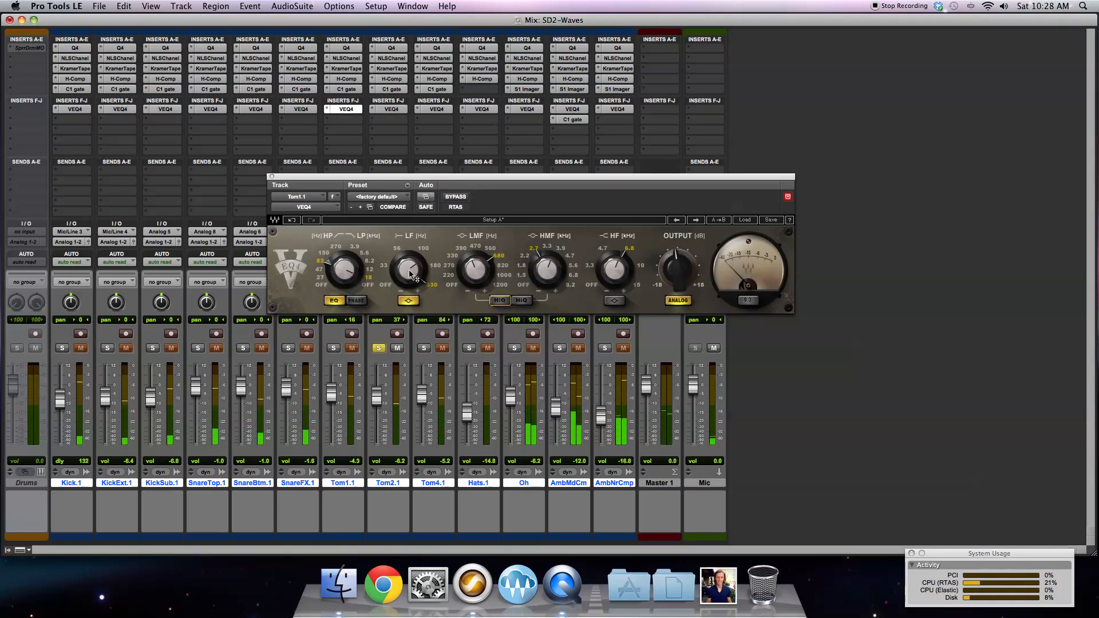
click(391, 109)
drag(410, 277, 390, 247)
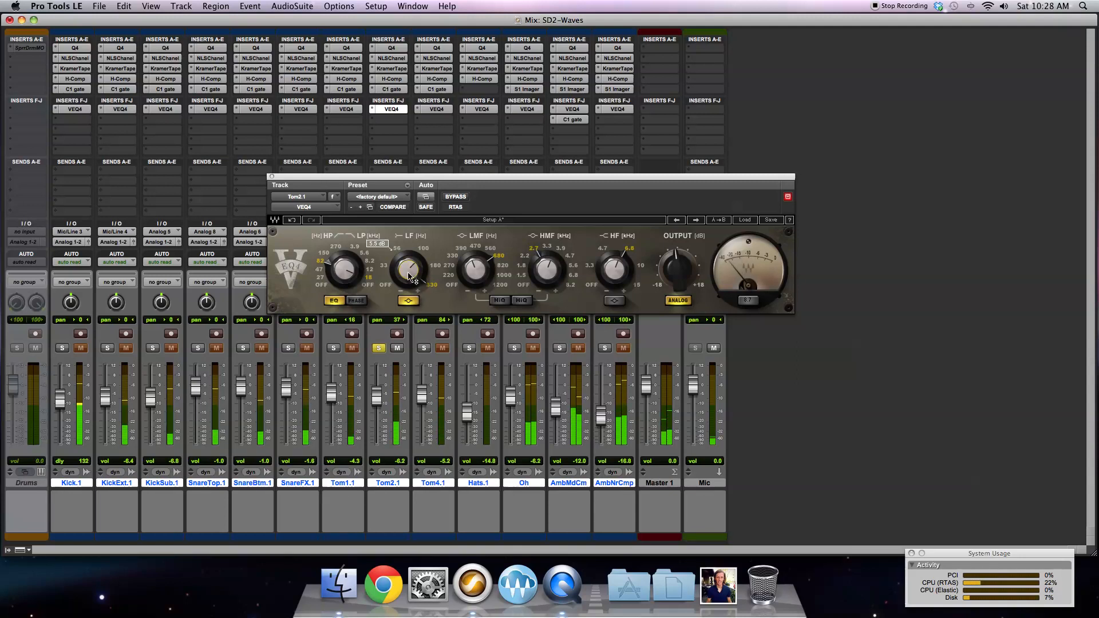
Step: Check Tom4.1 in solo with its VEQ4 open, clear the tom solos and close the plug-in
click(436, 109)
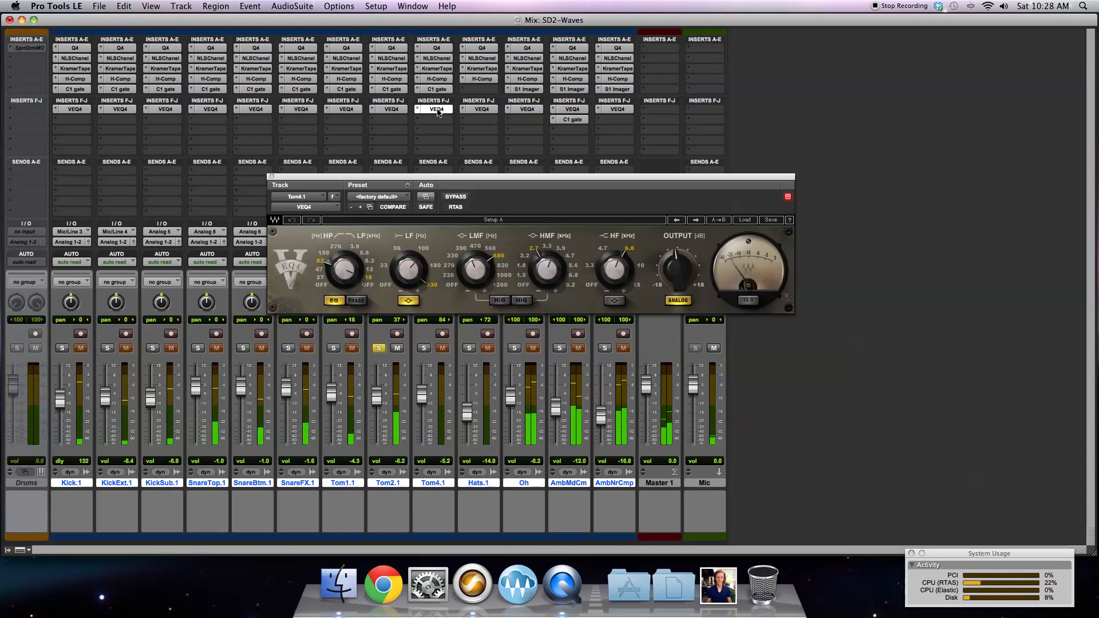
click(424, 348)
click(379, 349)
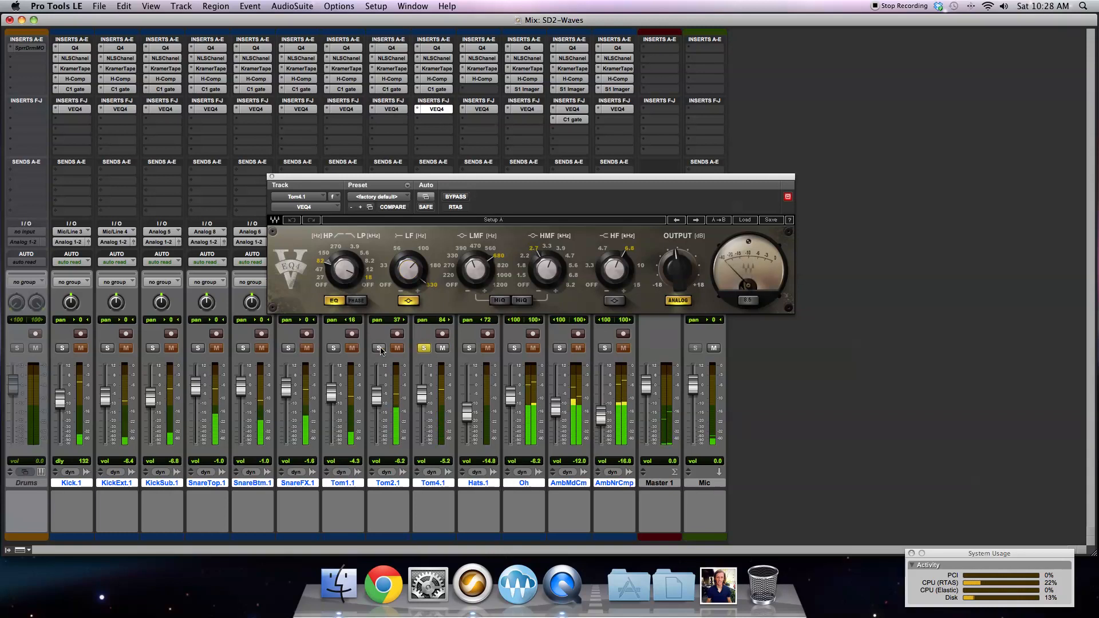
click(426, 350)
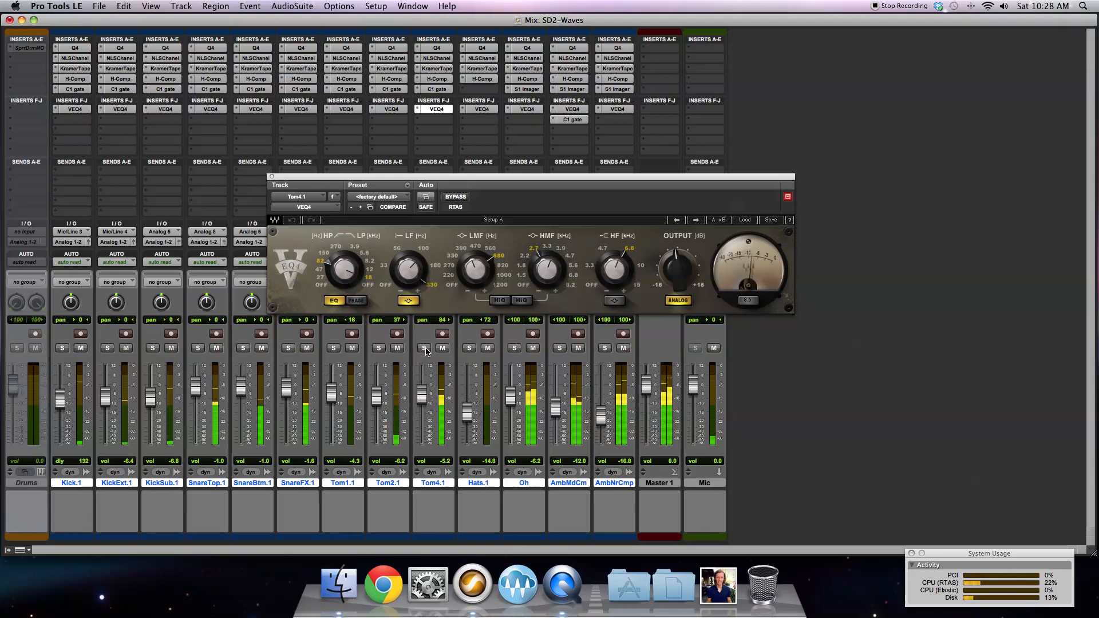
click(273, 177)
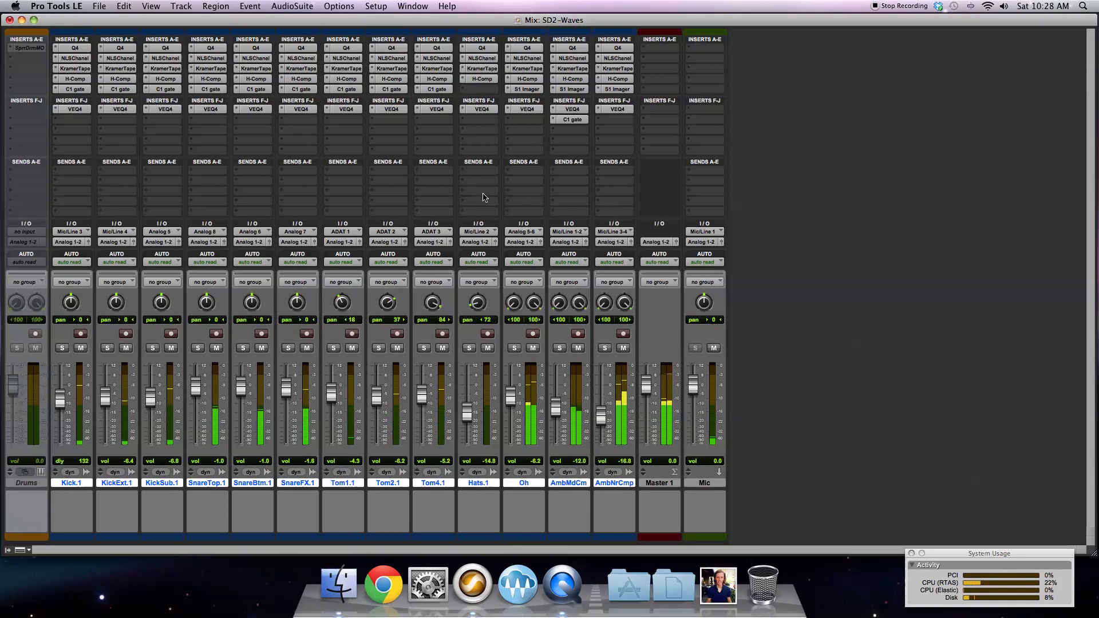
Step: In the Edit window, select the whole Kick.1 region and stop playback
click(412, 6)
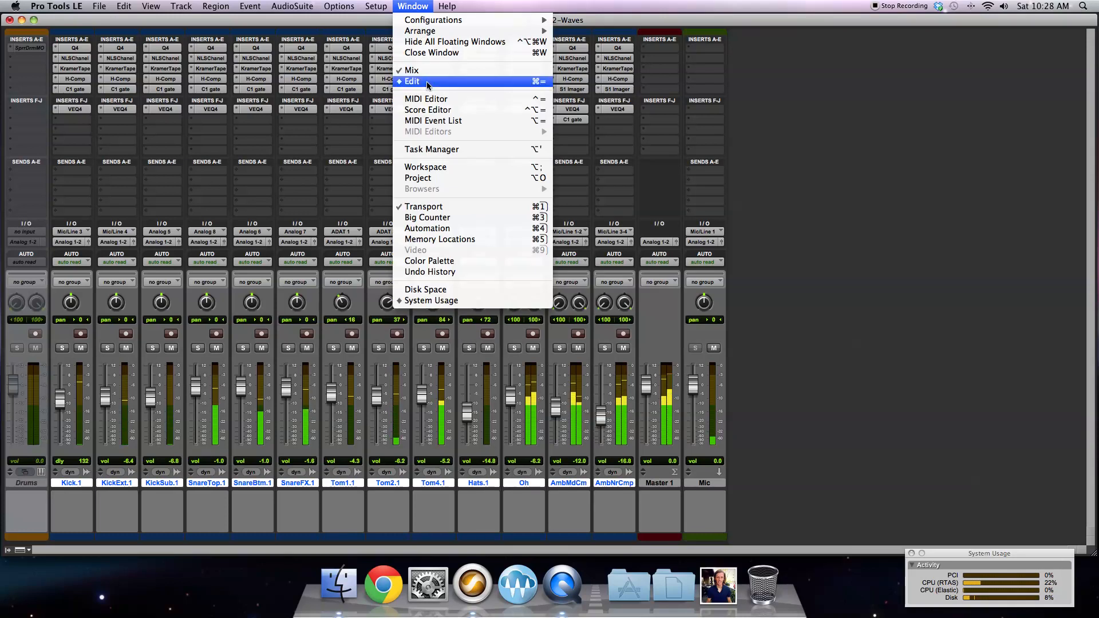
click(427, 83)
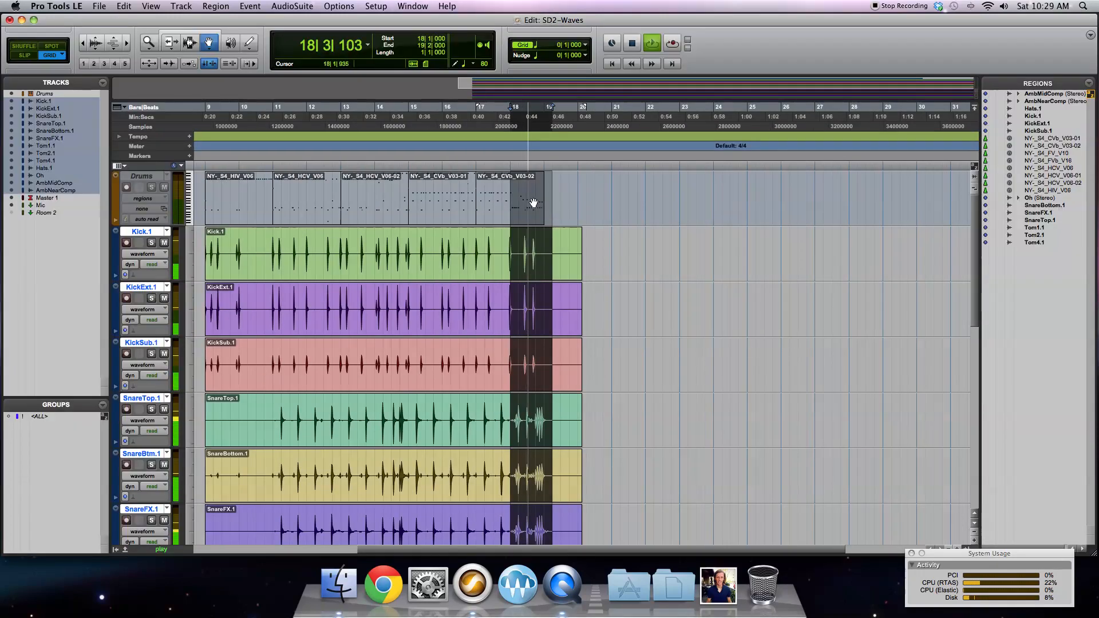
click(489, 247)
key(space)
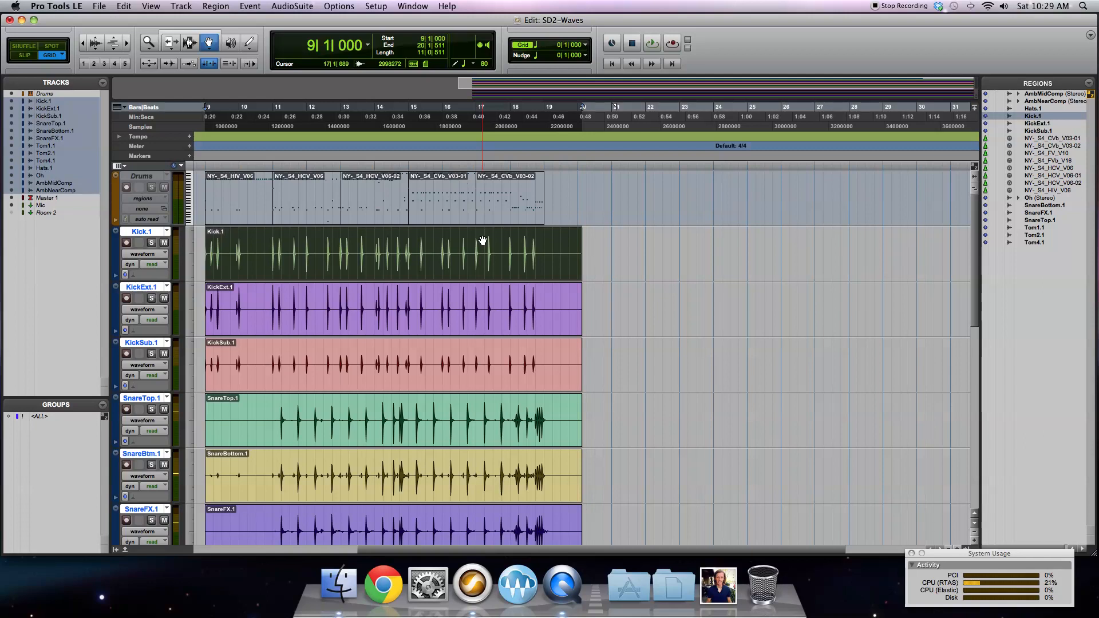
Step: Start playback of the drum selection and bring up the Mix window showing the drum tracks' inserts
key(space)
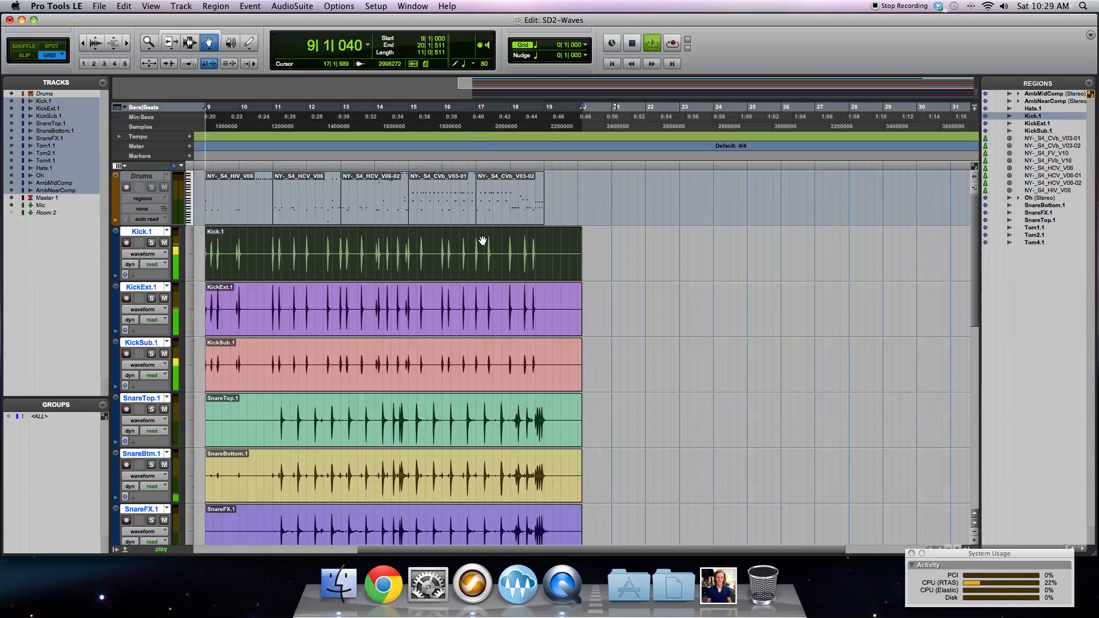
click(404, 5)
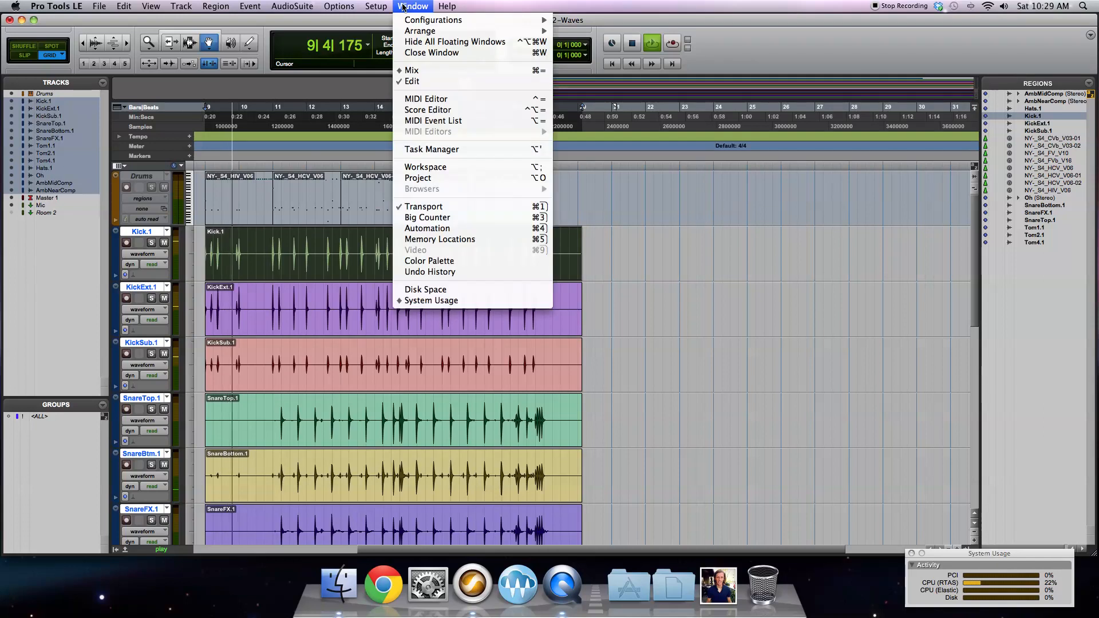
click(427, 71)
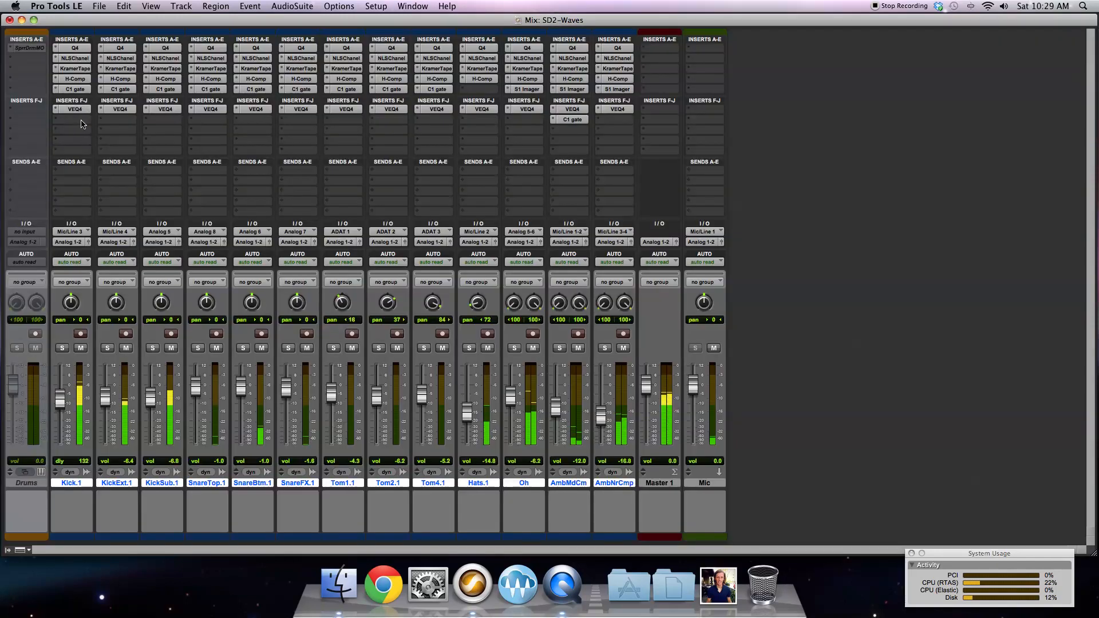
right_click(573, 120)
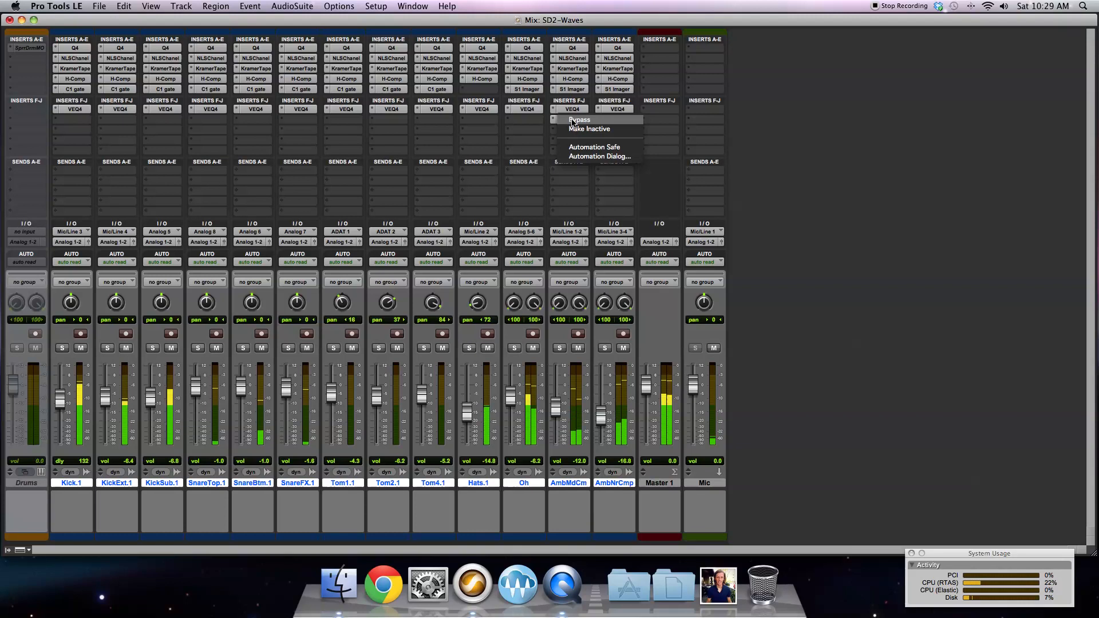
click(572, 120)
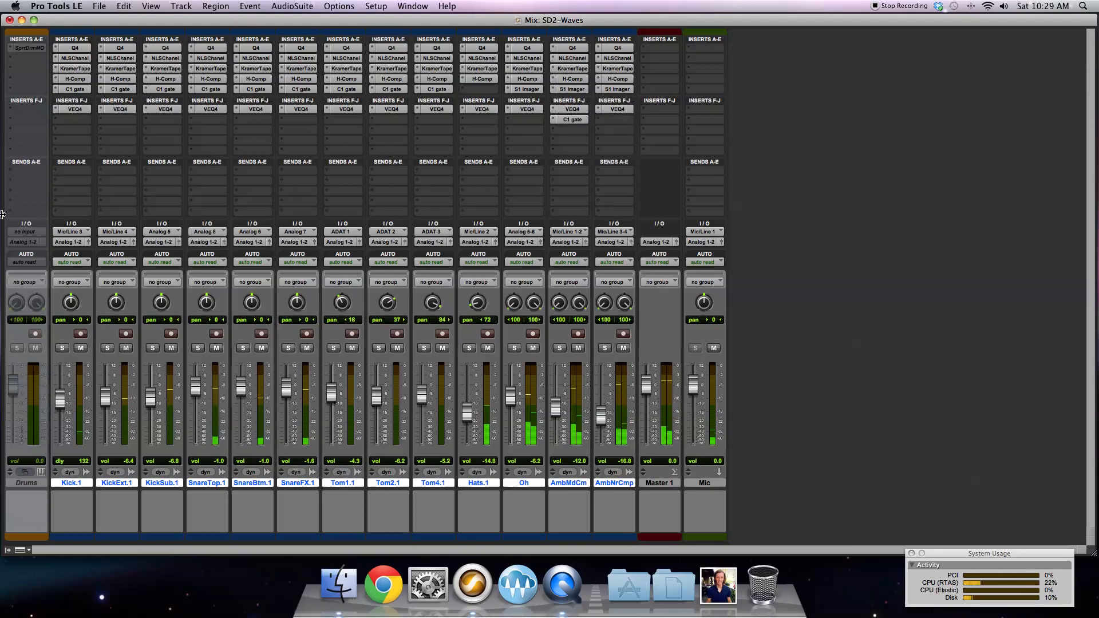
Step: During playback, bypass the VEQ4, C1 gate/S1 Imager, H-Comp, KramerTape, NLSChannel and Q4 insert slots across all selected drum tracks
right_click(76, 106)
click(80, 109)
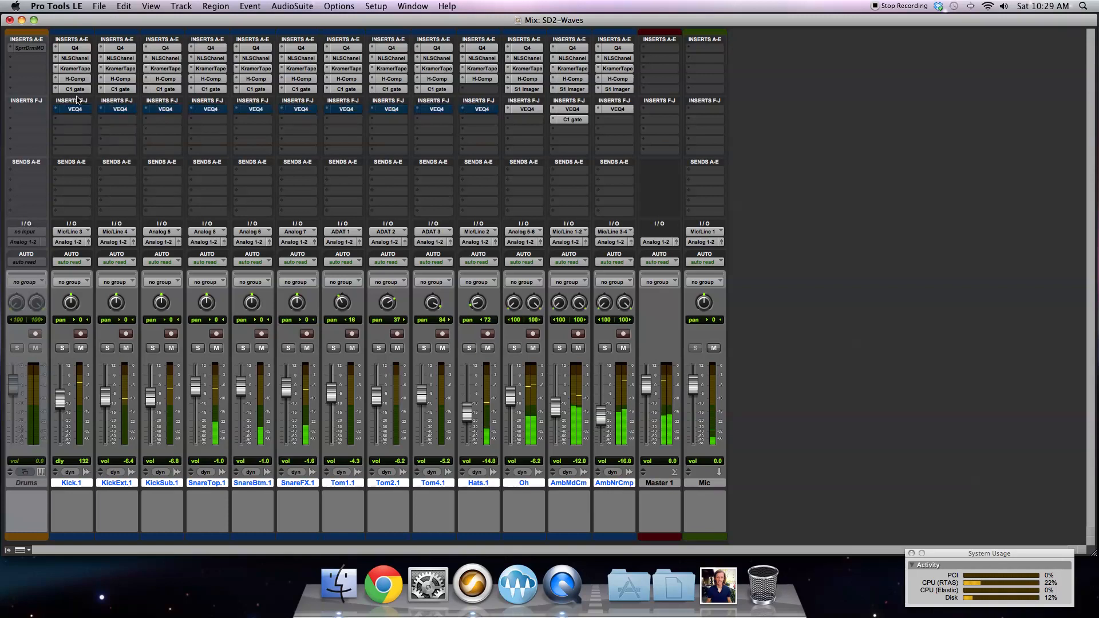
right_click(77, 89)
click(81, 92)
right_click(80, 79)
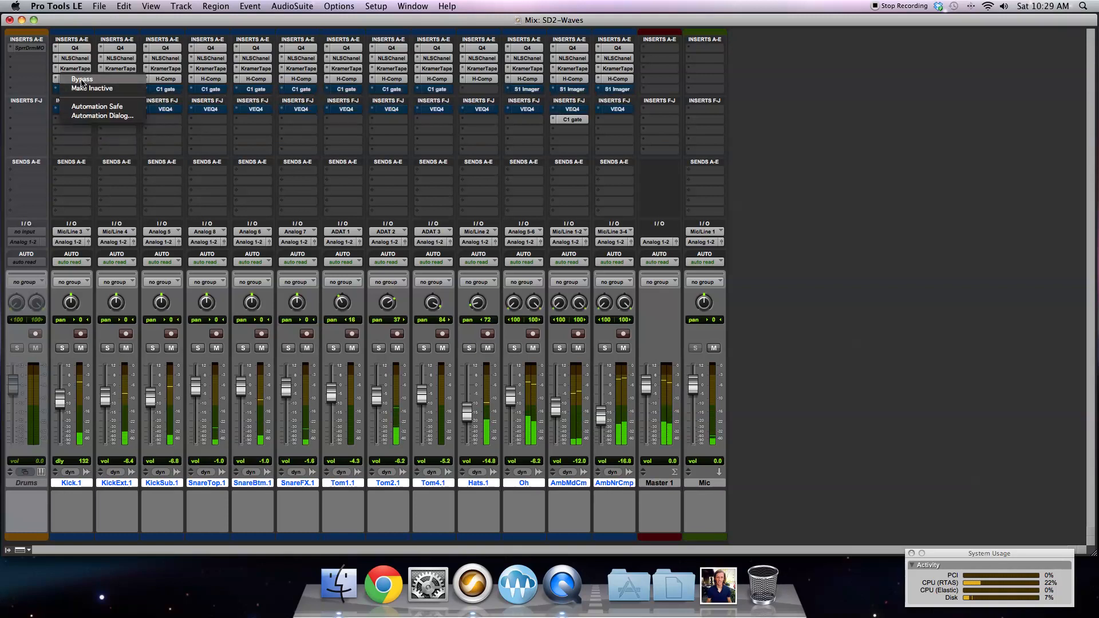
click(82, 81)
right_click(77, 68)
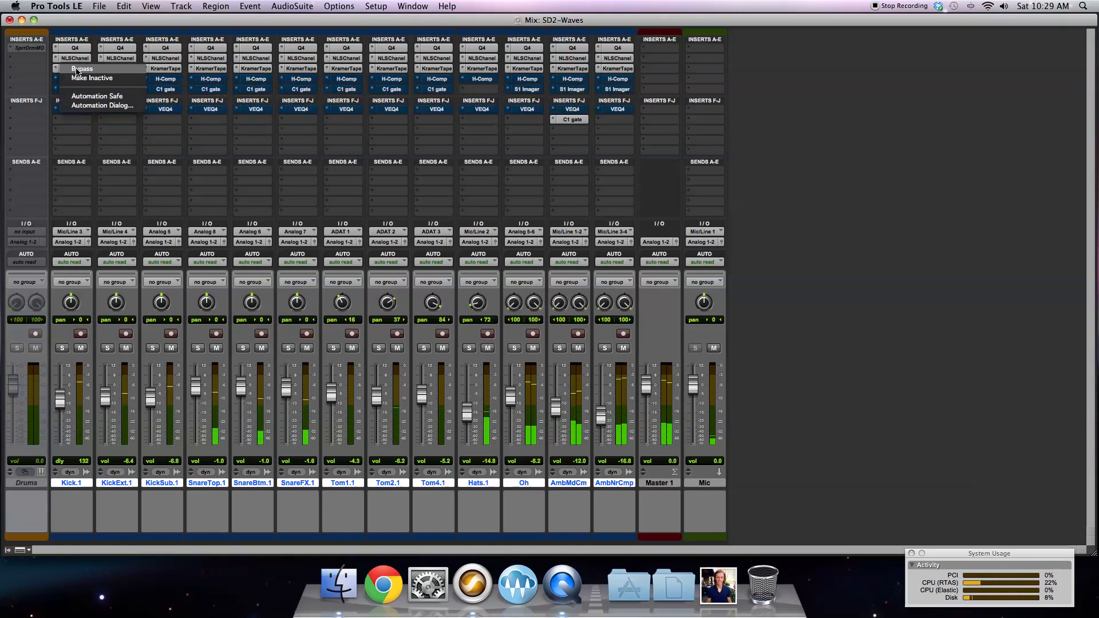
click(77, 69)
right_click(77, 57)
click(78, 59)
right_click(76, 50)
click(78, 51)
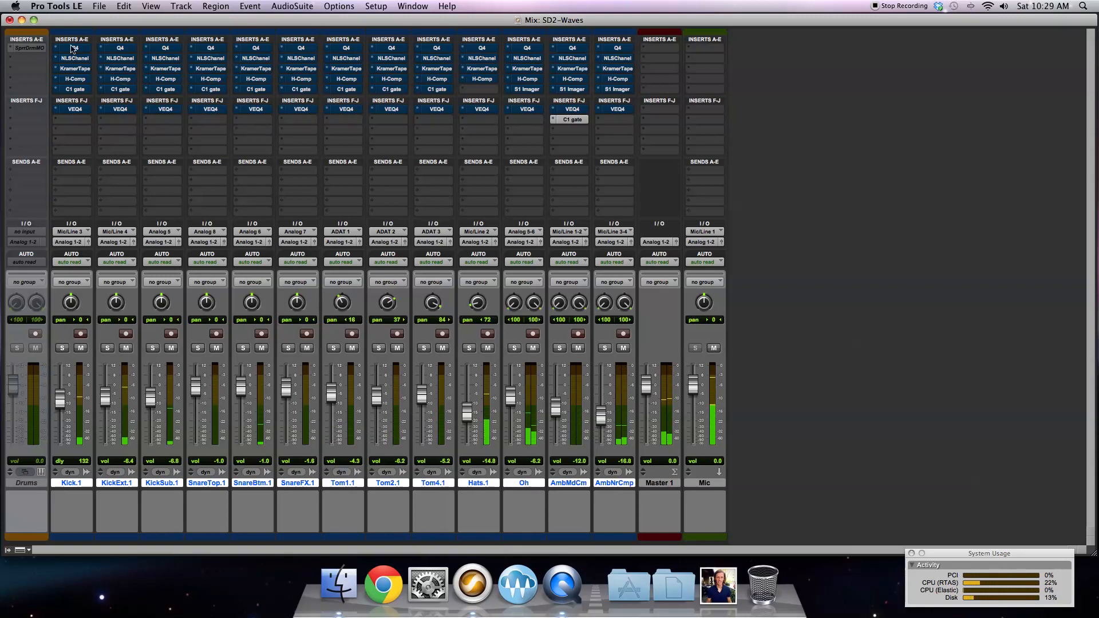
Step: Re-enable the Q4, NLSChannel and KramerTape inserts one slot after another on all selected drum tracks, listening to each
right_click(72, 49)
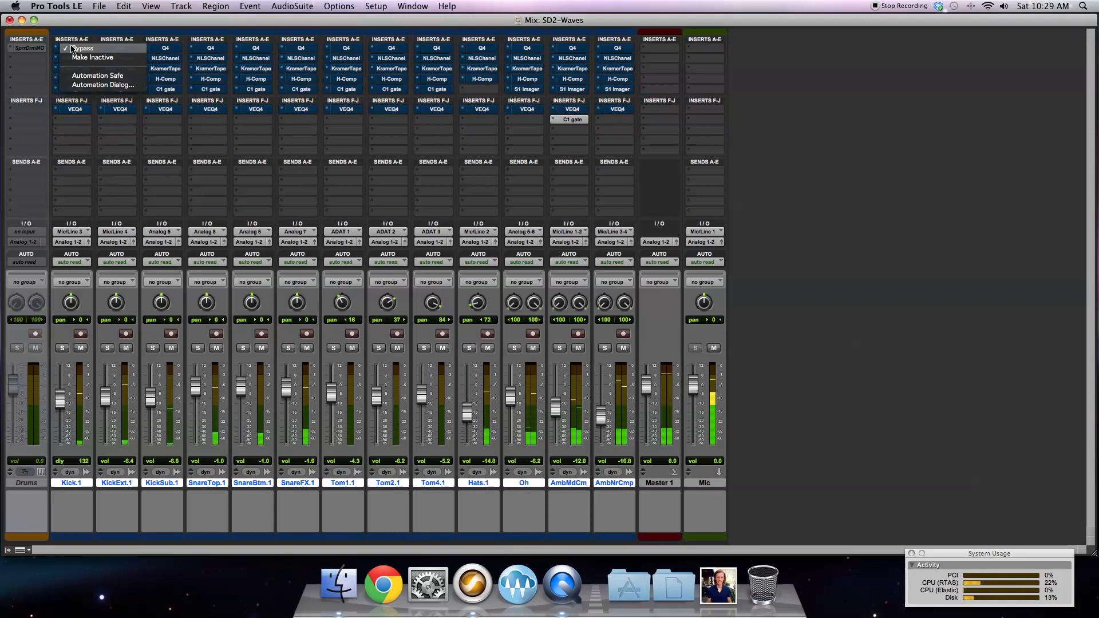
click(72, 48)
right_click(71, 50)
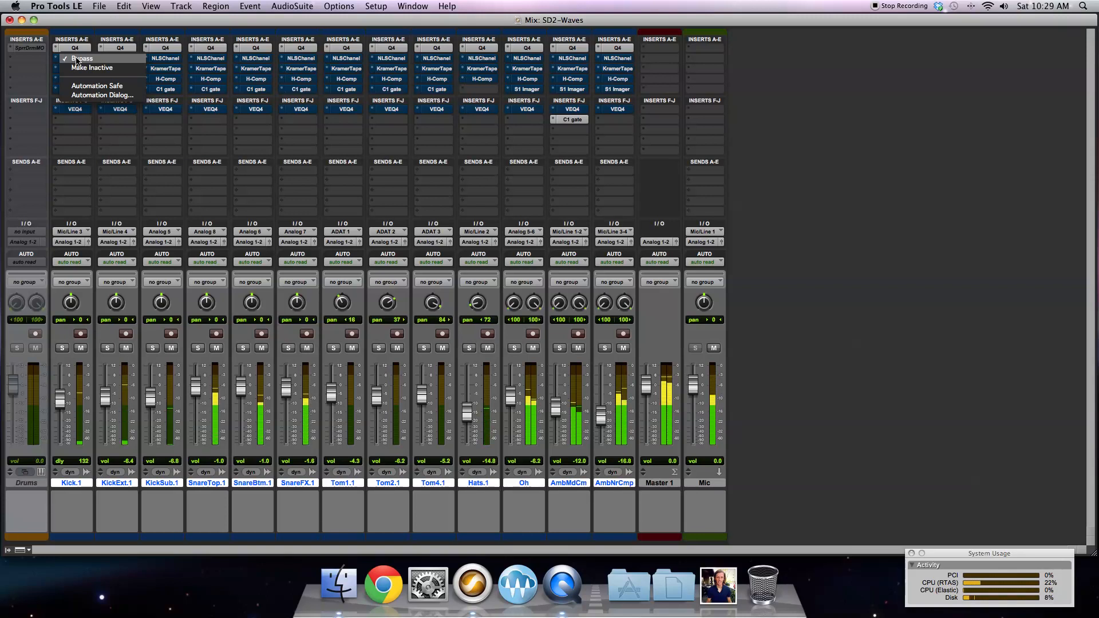
click(76, 59)
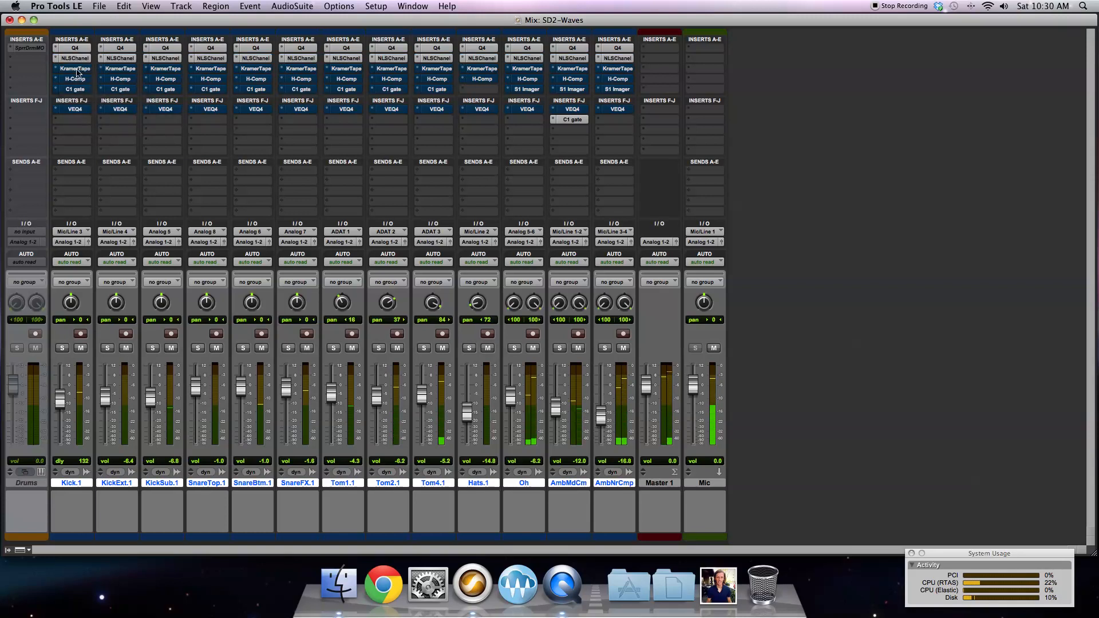
right_click(78, 70)
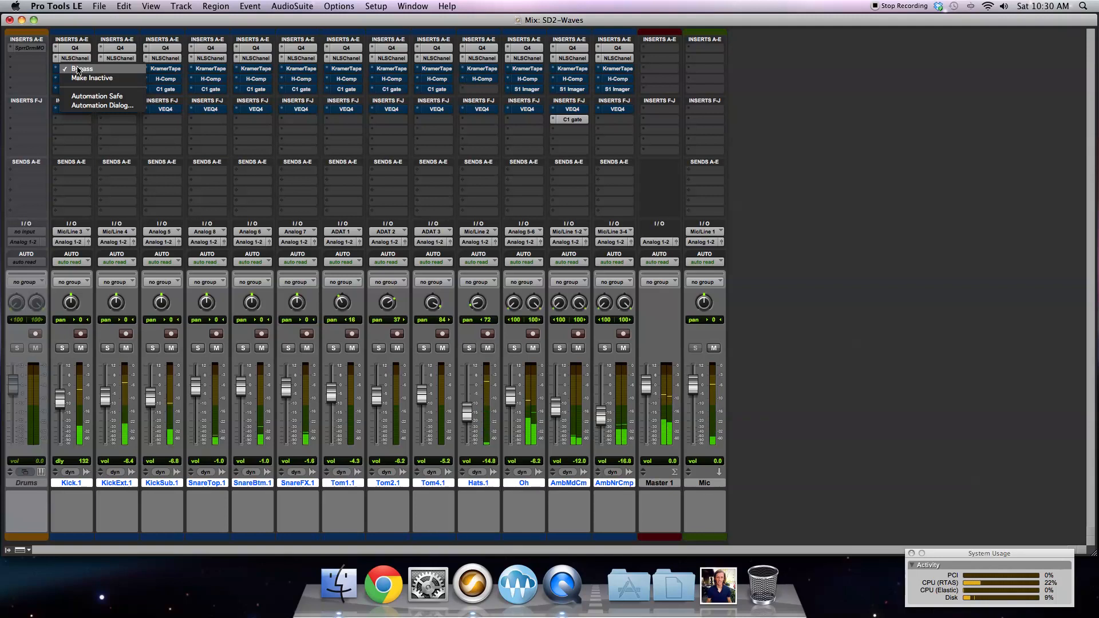
alt+click(80, 69)
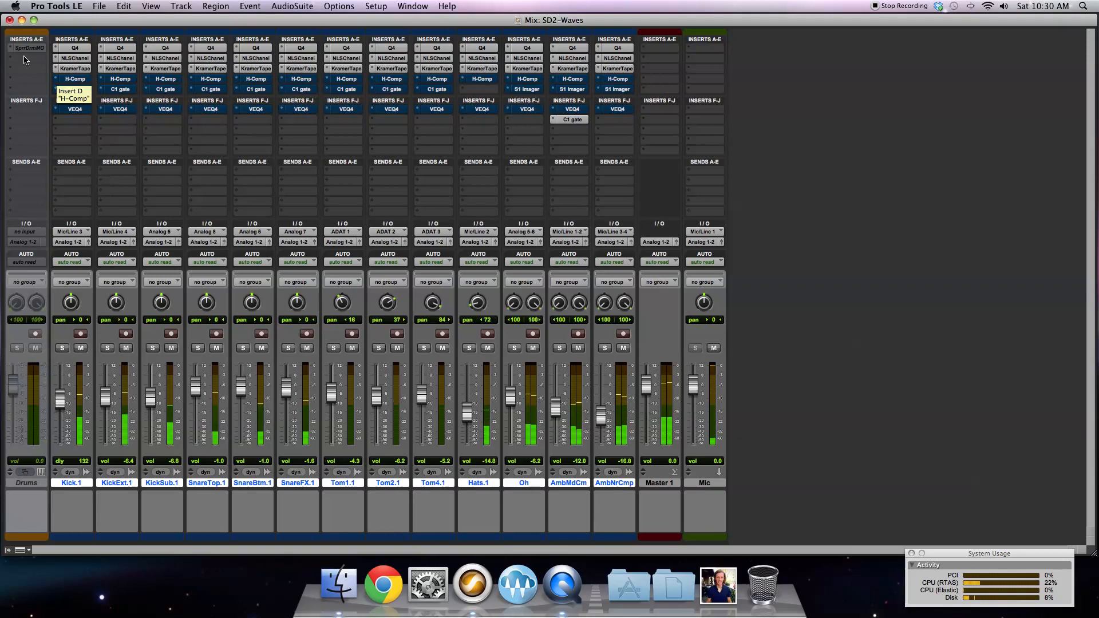
Step: Re-enable the H-Comp, C1 gate/S1 Imager and VEQ4 inserts one slot after another on all selected drum tracks while listening
right_click(62, 76)
click(77, 83)
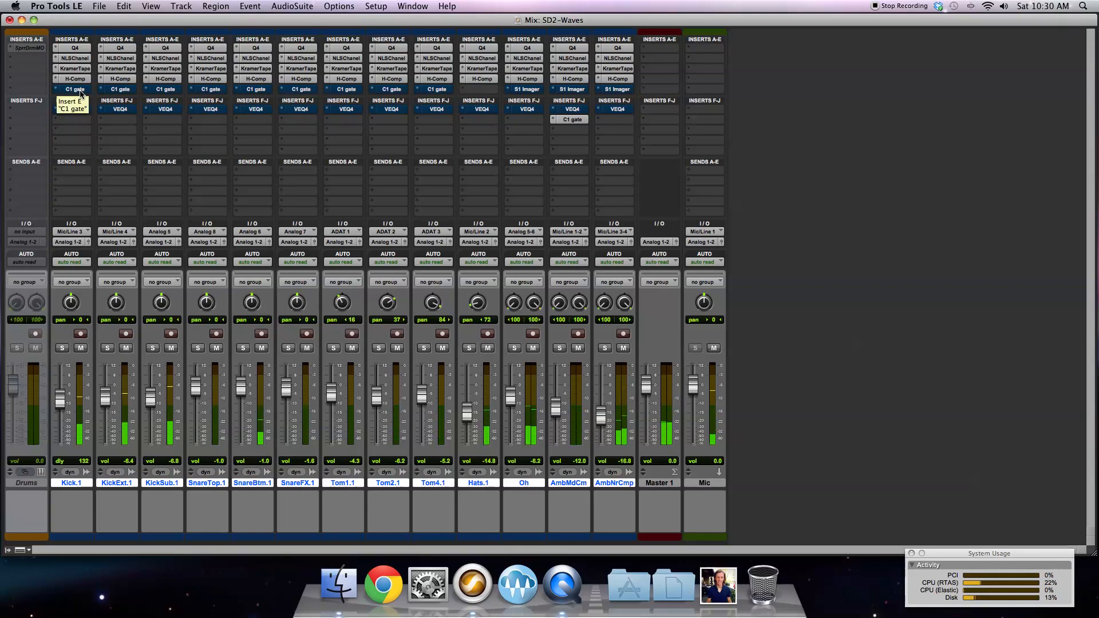
right_click(80, 91)
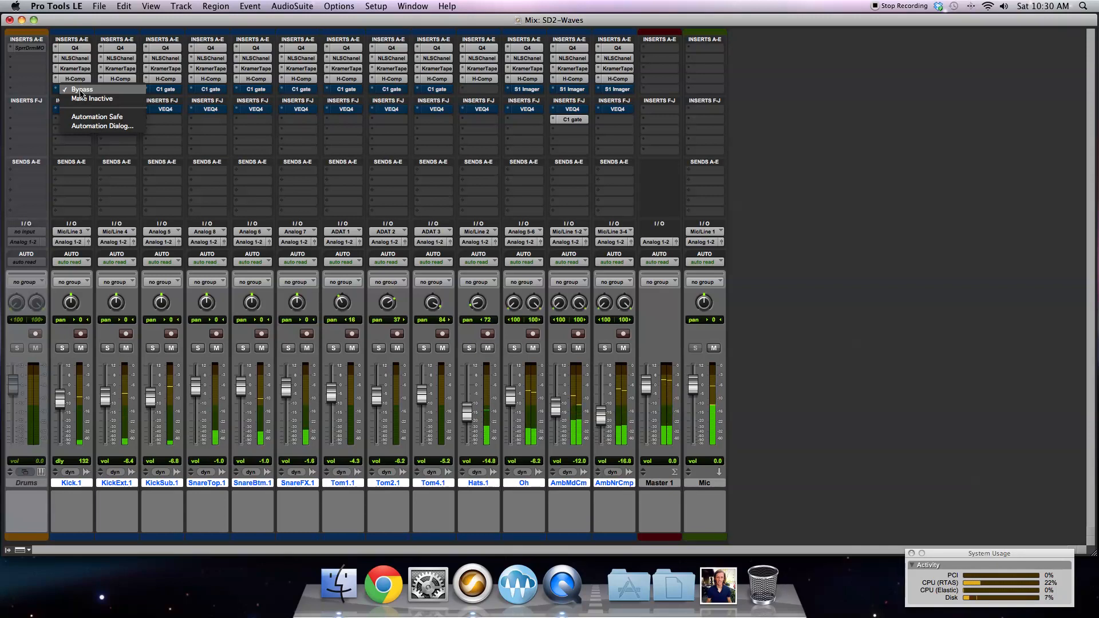
click(80, 90)
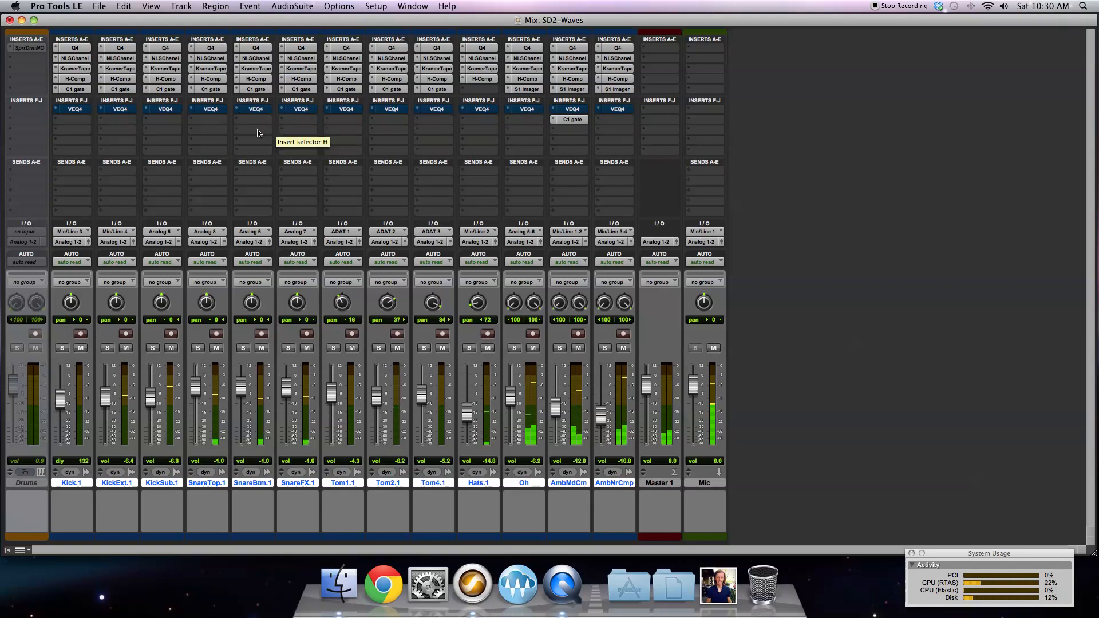
right_click(82, 110)
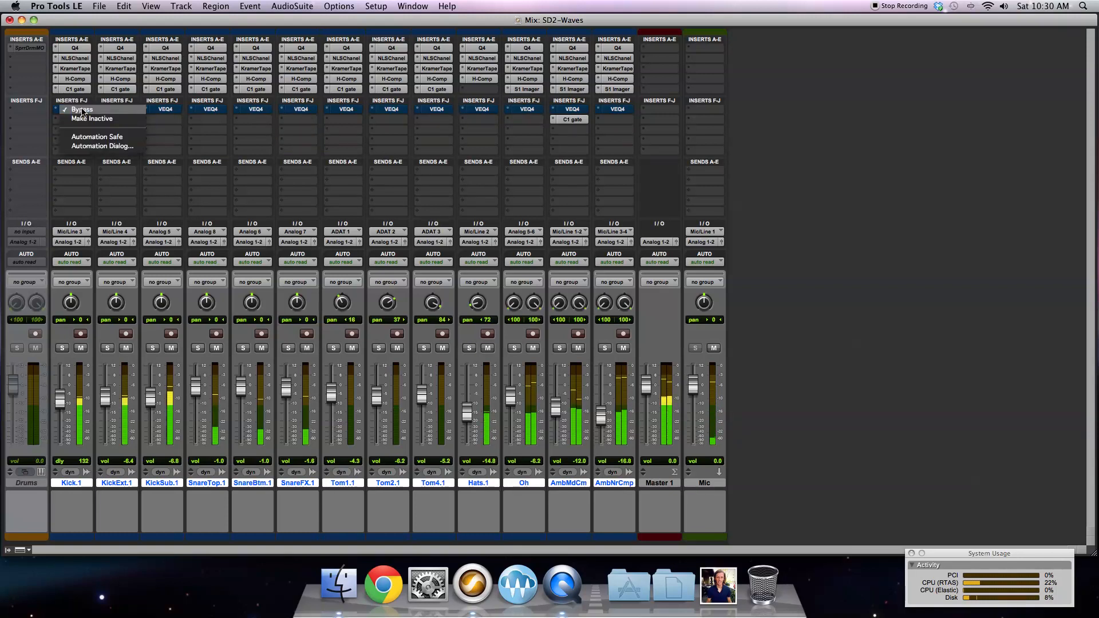
click(82, 110)
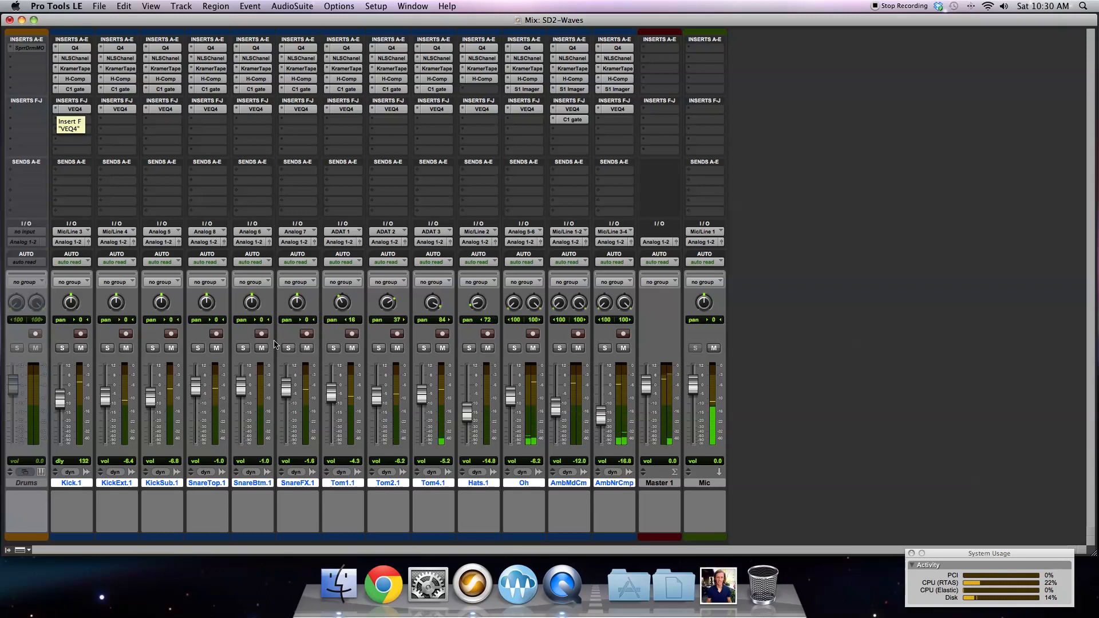
Step: Set the S1 Imager width to 1.62 on Oh and 1.63 on AmbMidComp, and close the plug-in
click(527, 89)
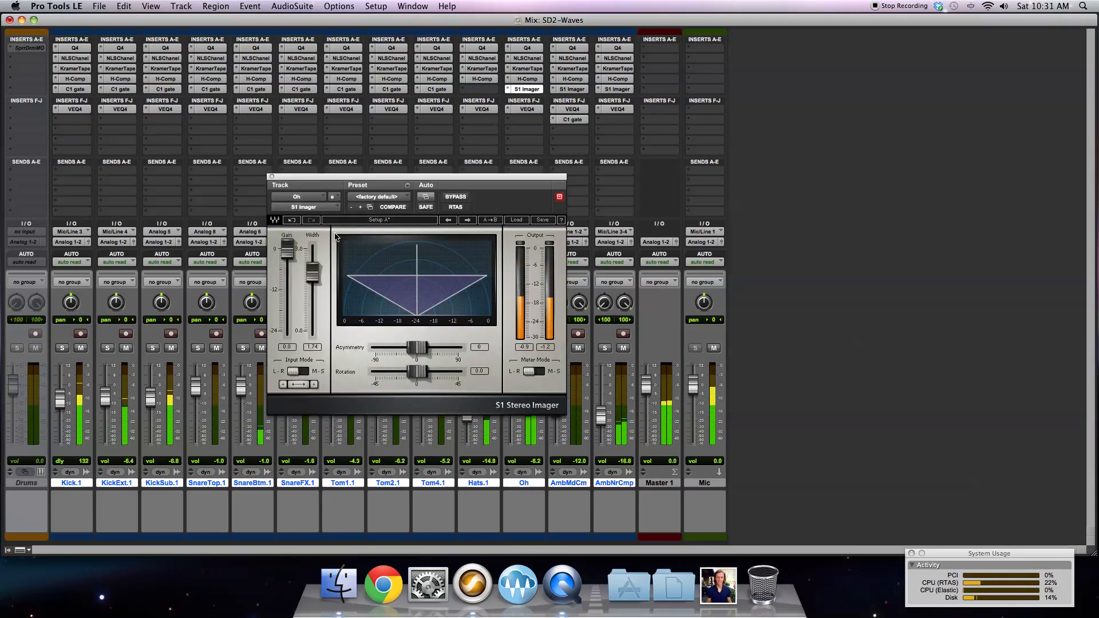
drag(313, 272, 313, 275)
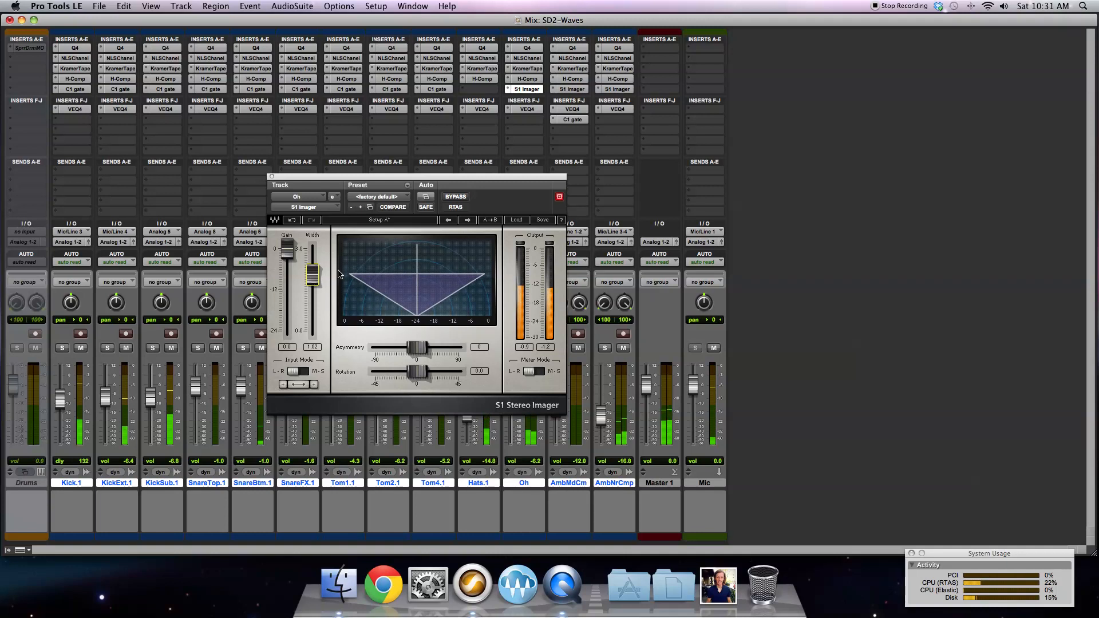
click(570, 89)
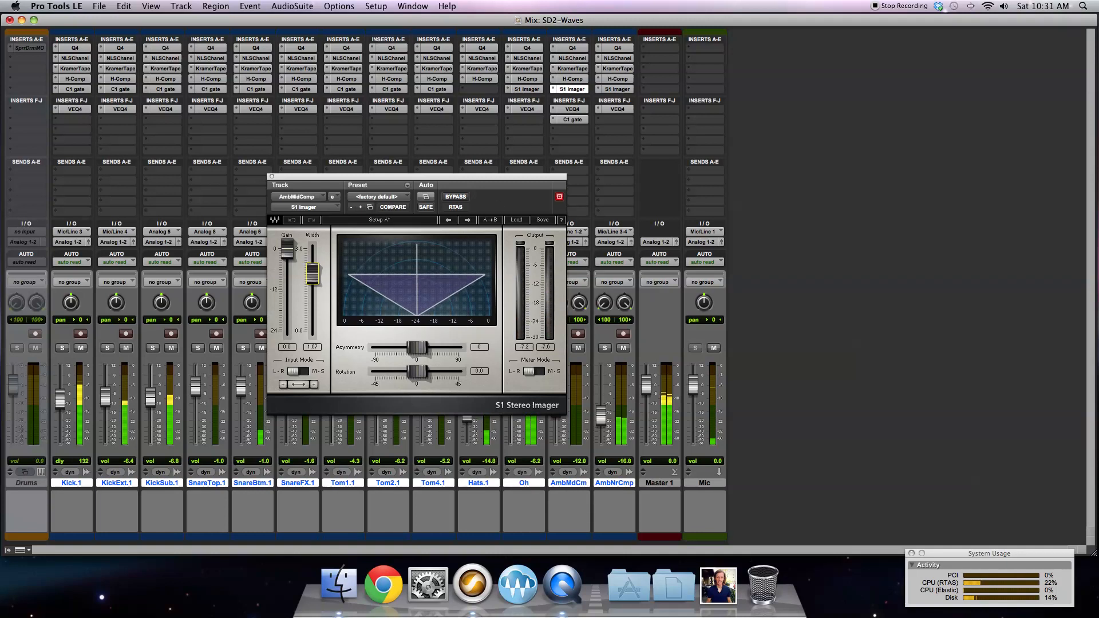
click(474, 89)
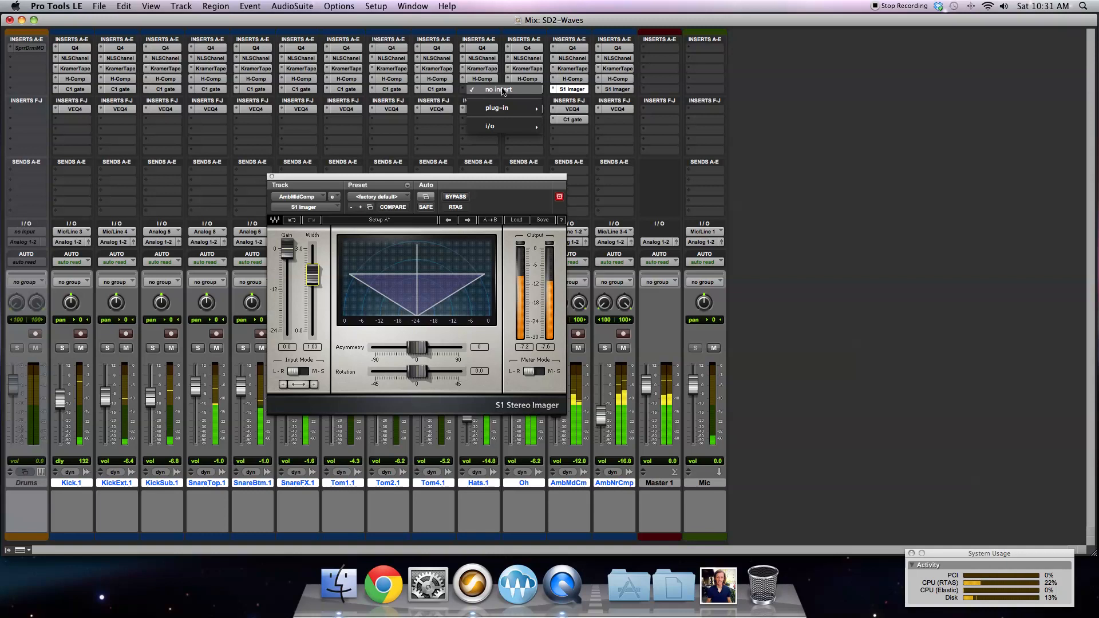
click(779, 94)
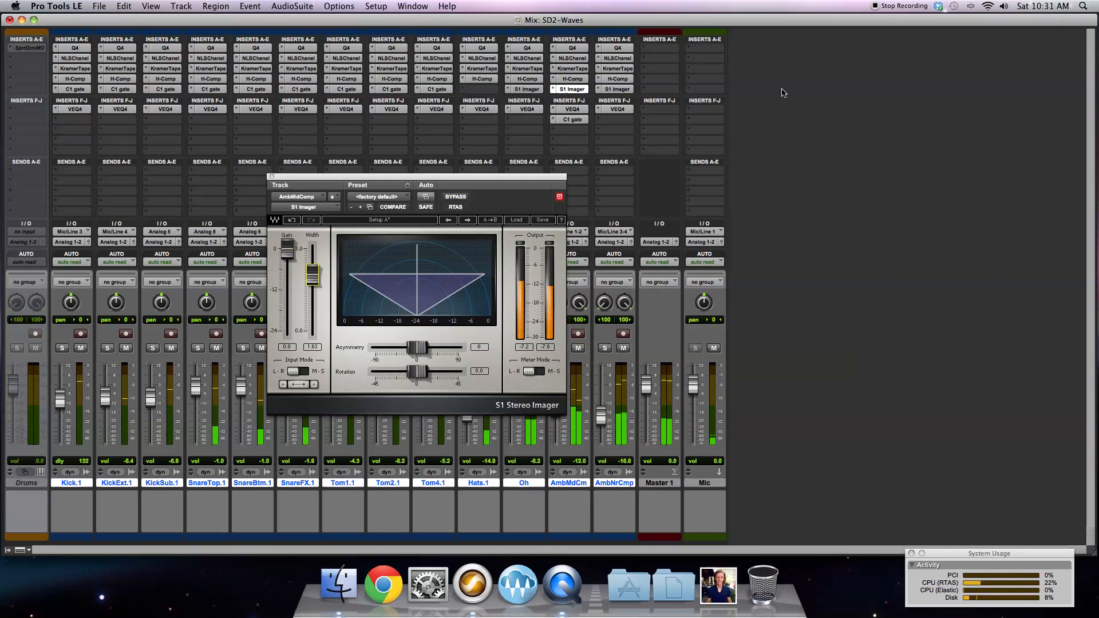
click(527, 89)
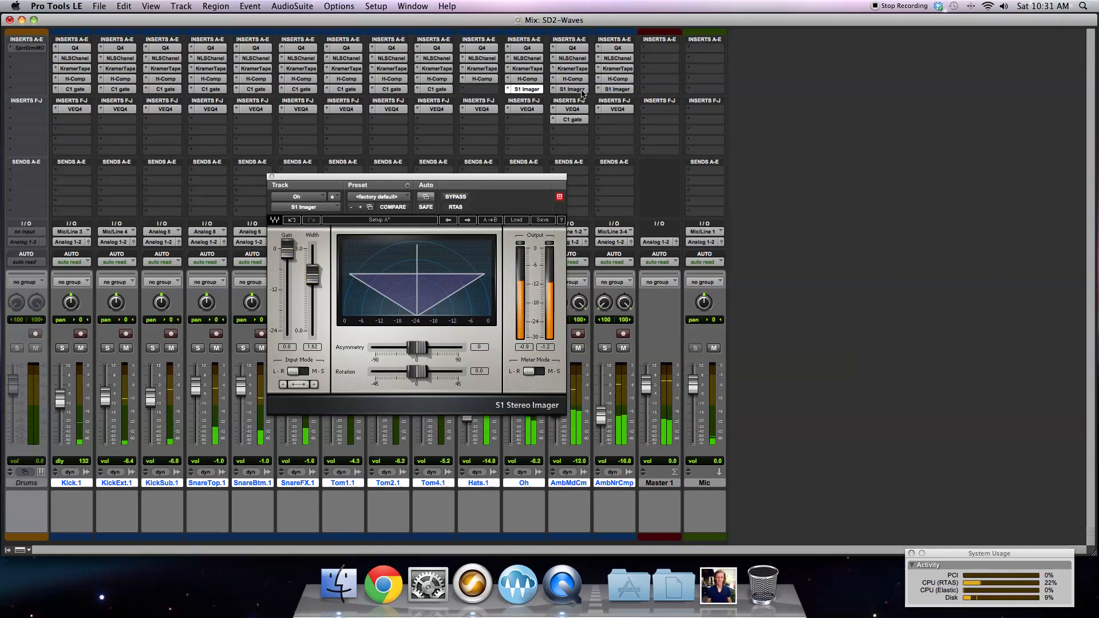
click(271, 177)
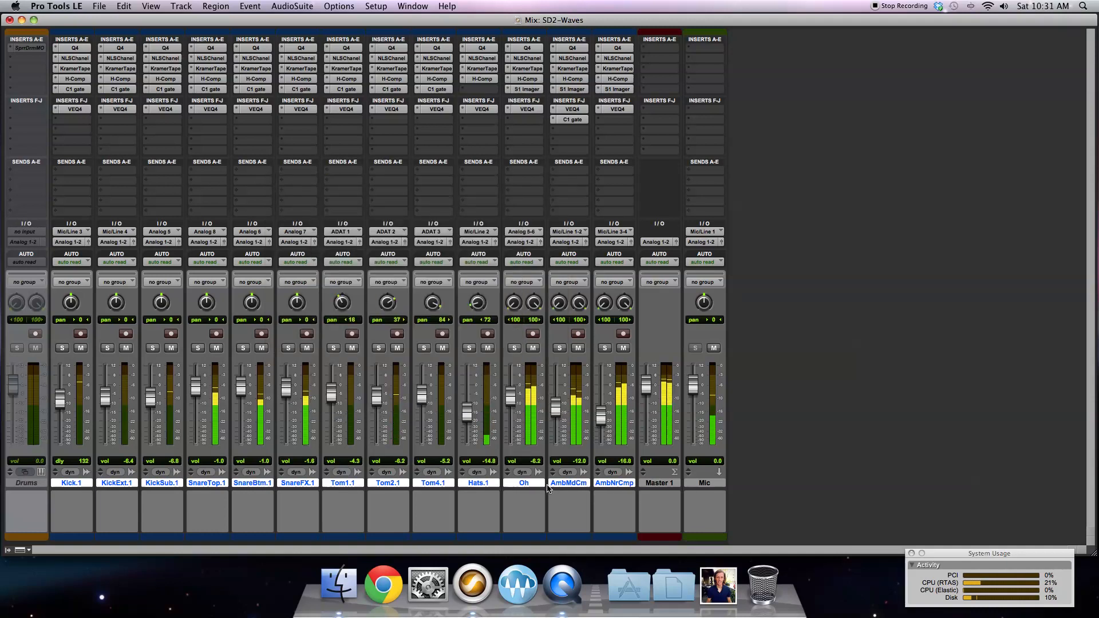
Step: Create three new stereo Aux Input tracks between the drum tracks and Master 1
right_click(645, 483)
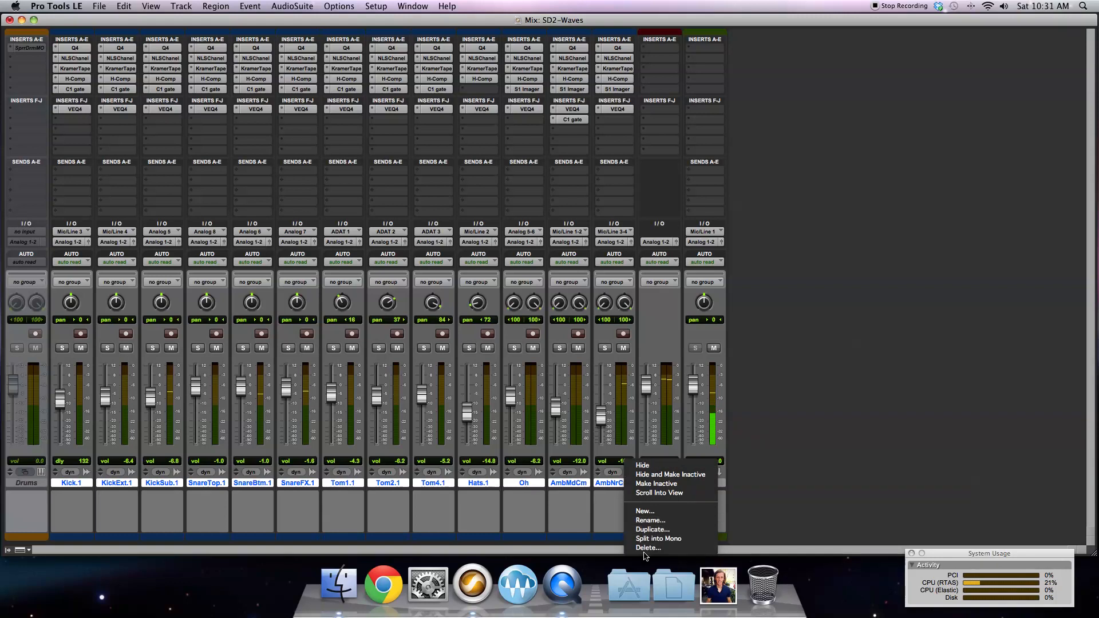
click(661, 514)
click(481, 201)
click(484, 210)
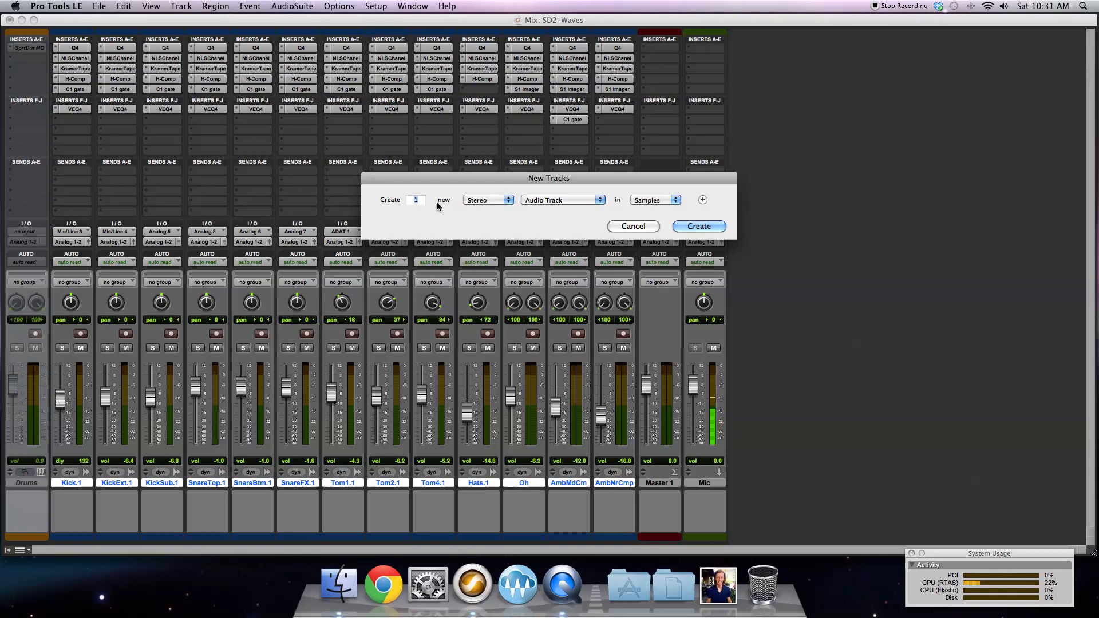
text(3)
click(575, 201)
click(574, 210)
key(Return)
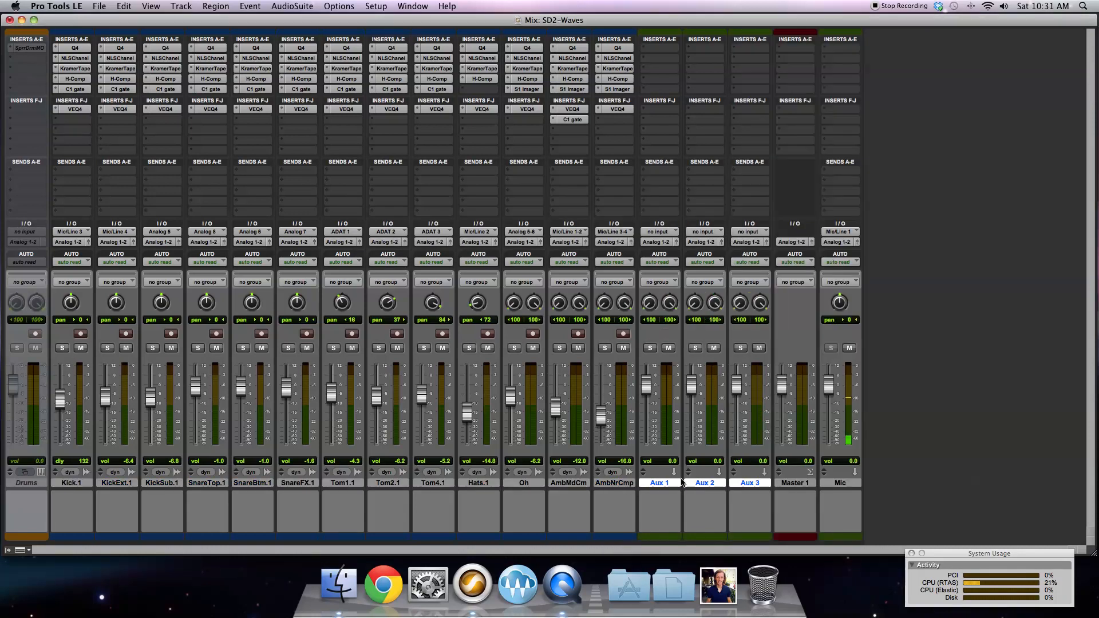
Step: Rename the three new aux tracks Clean, Comp and Bus
double_click(658, 483)
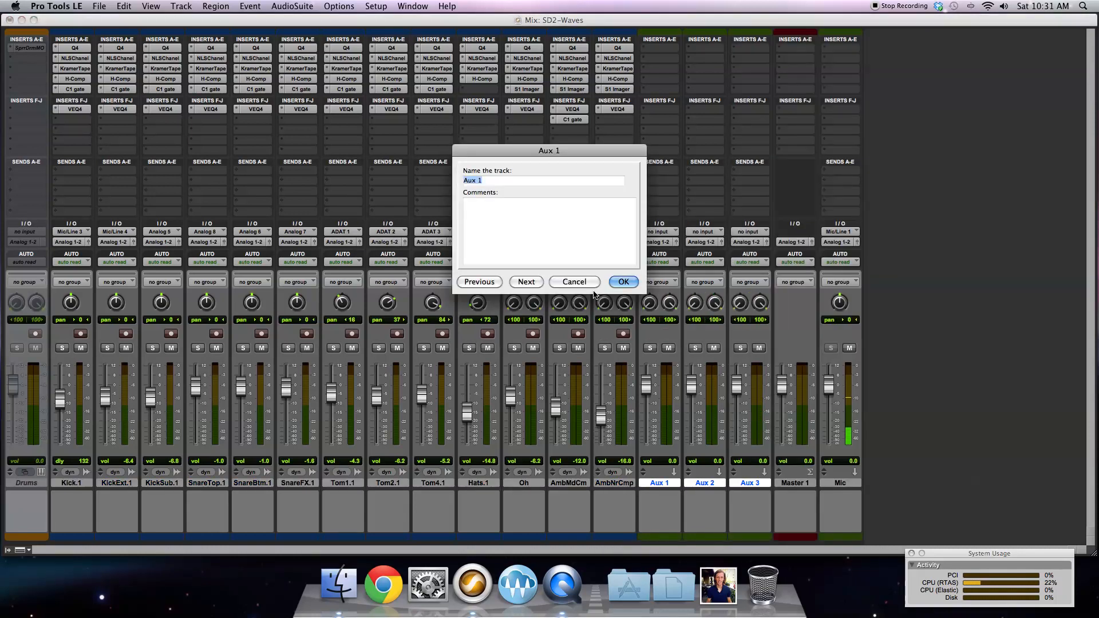
text(Clean)
key(super+Right)
text(Comp)
key(super+Right)
text(Bus)
key(Return)
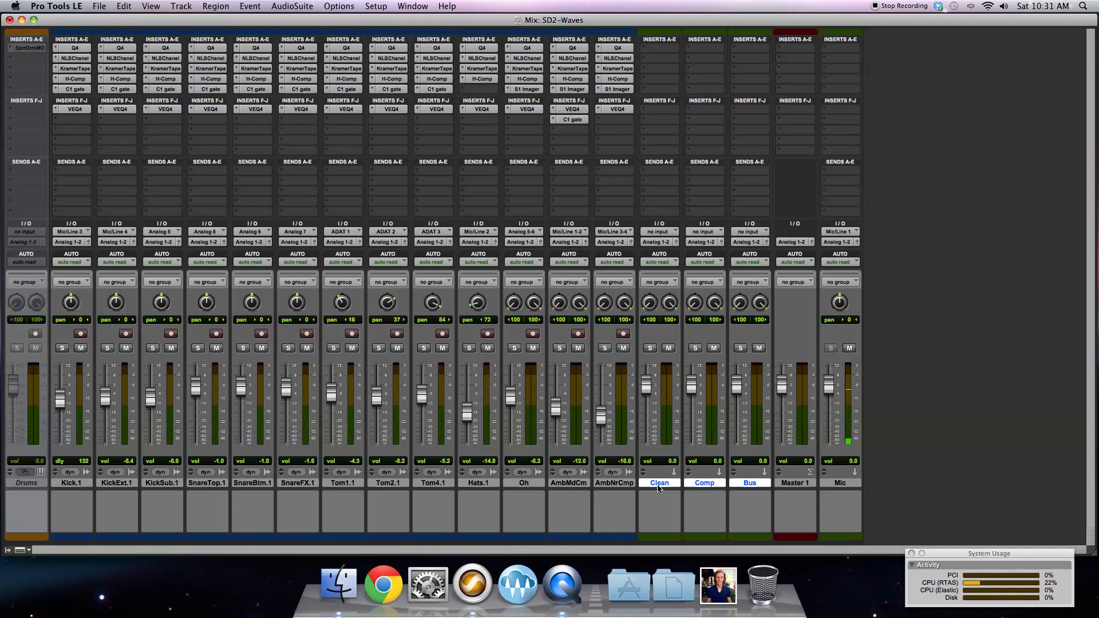
Step: Select the Clean and Comp aux tracks and insert the stereo VComp dynamics plug-in in Clean's first slot
click(617, 483)
click(650, 486)
shift+click(703, 484)
click(658, 49)
mouse_move(715, 67)
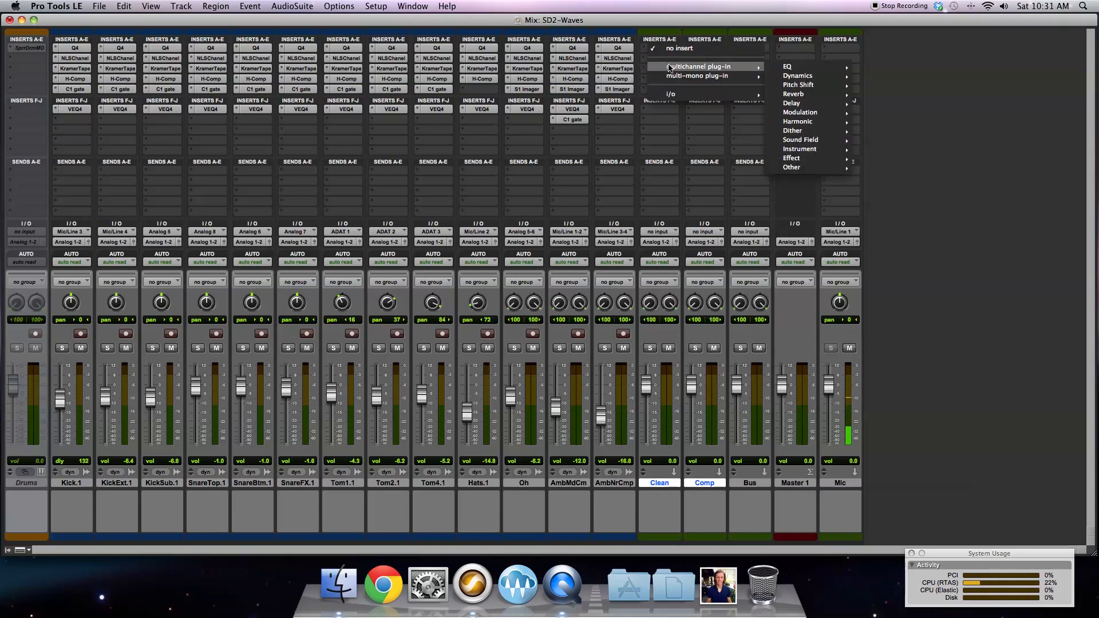
mouse_move(801, 76)
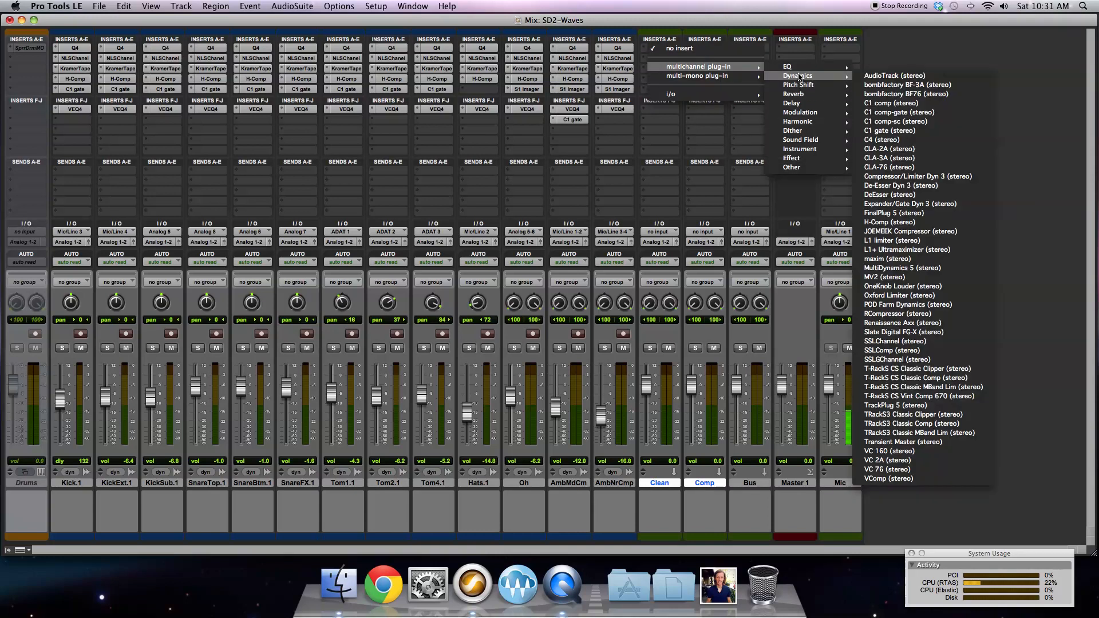
click(934, 482)
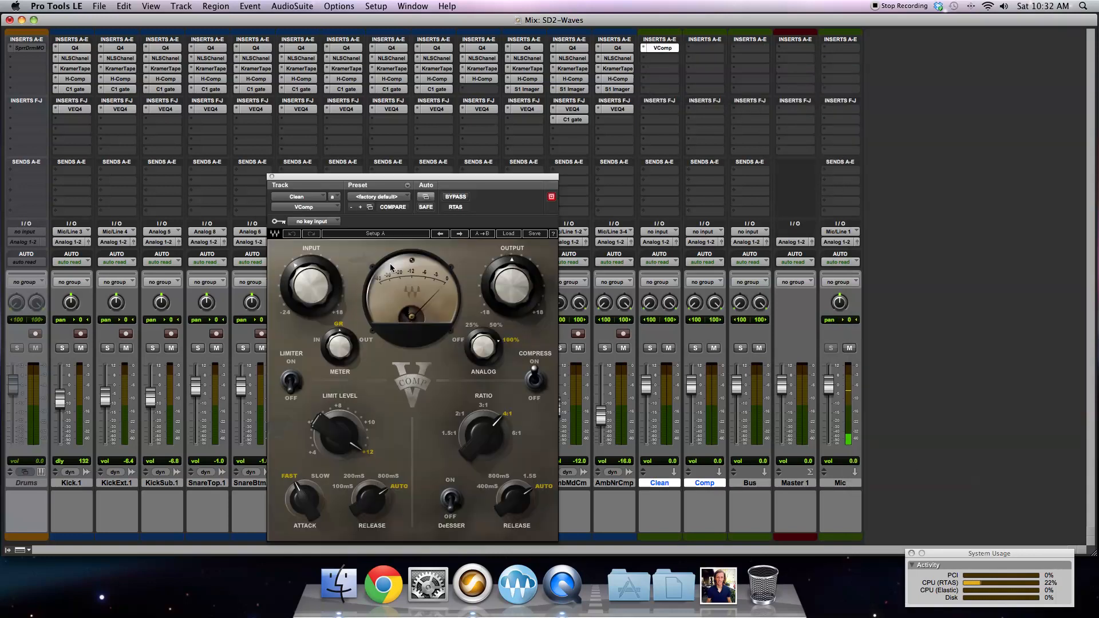
Step: In Clean's VComp, switch compression off, set the analog amount to 50% and adjust the input level, closing the plug-in
click(535, 380)
click(492, 325)
drag(310, 279, 310, 285)
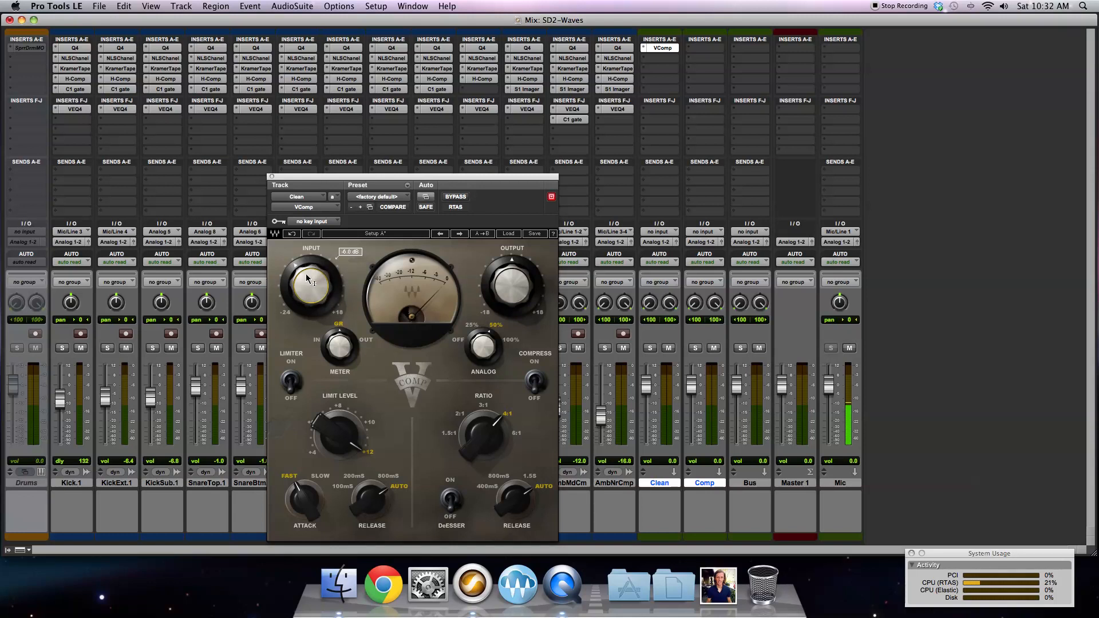
drag(308, 273, 308, 265)
click(271, 177)
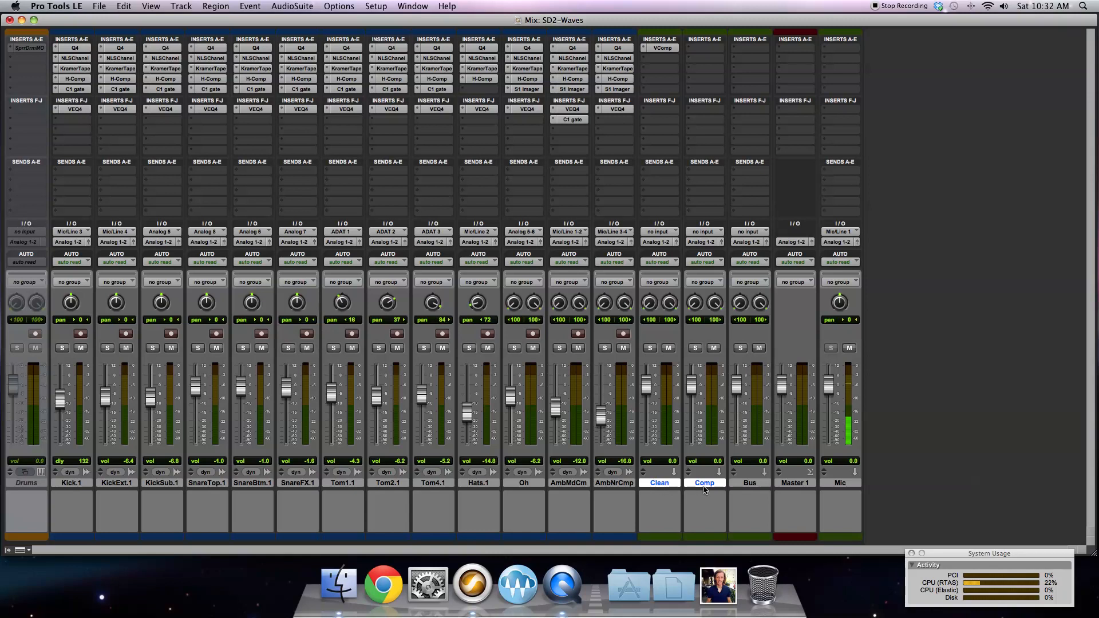
Step: Lower the Clean fader to -5.2 and the Comp fader to -12.6, and route all drum track outputs from Kick.1 to AmbNrCmp to Bus 1-2
click(622, 485)
drag(697, 373, 647, 405)
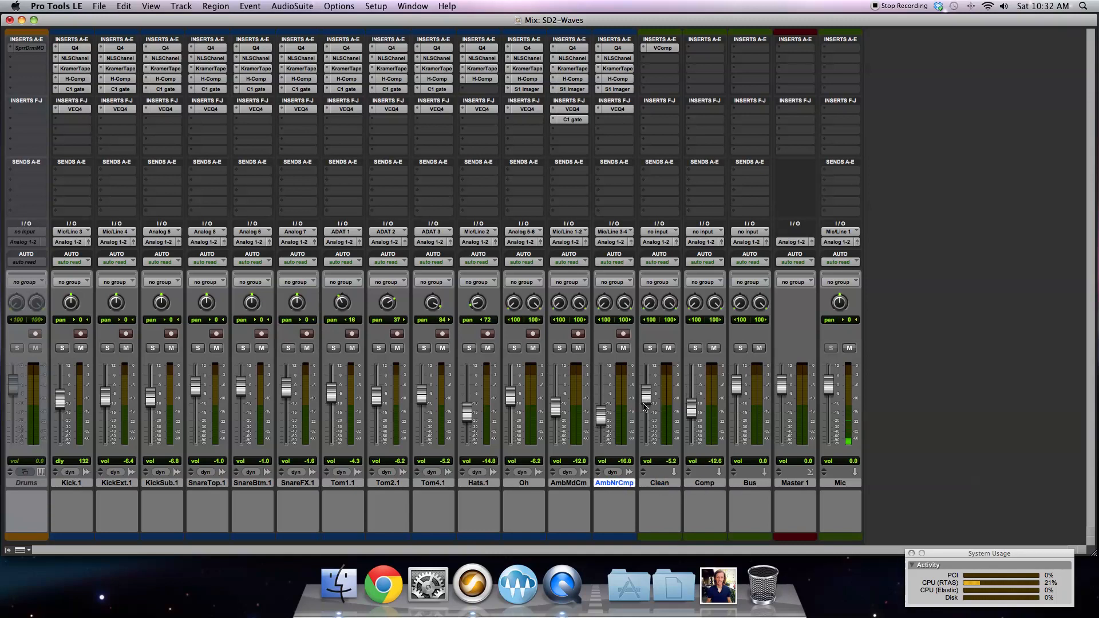
shift+click(76, 483)
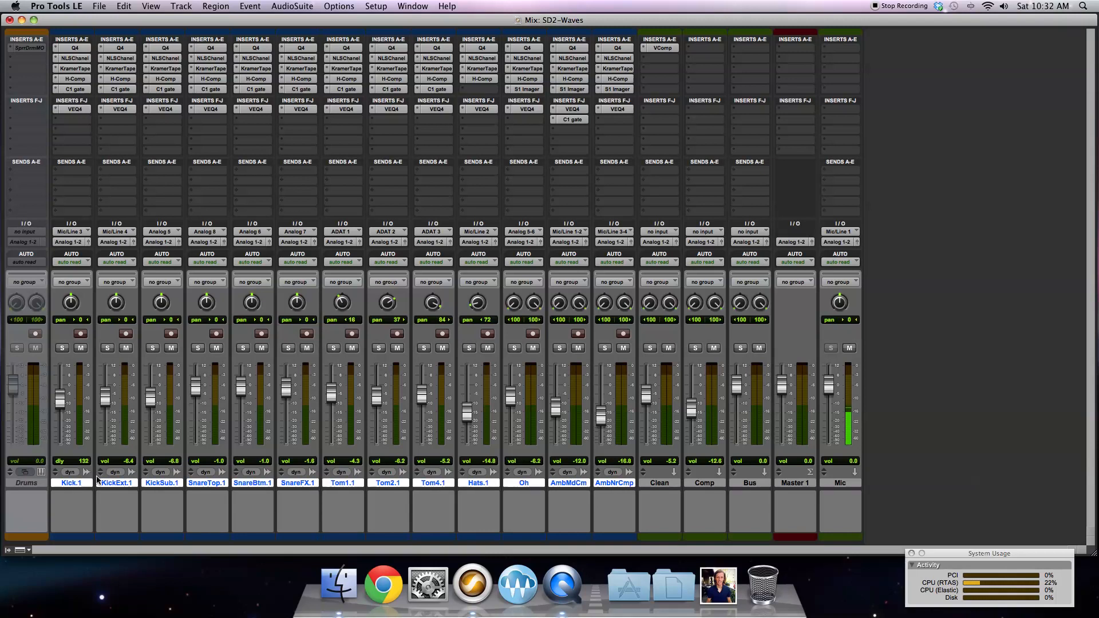
click(69, 242)
mouse_move(77, 252)
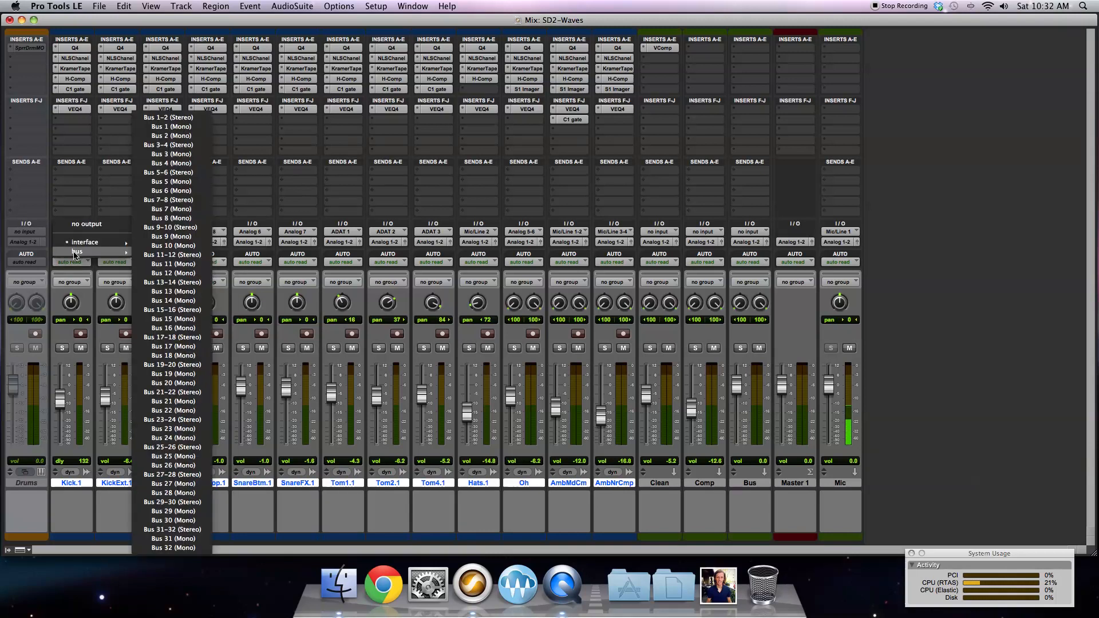
alt+shift+click(153, 118)
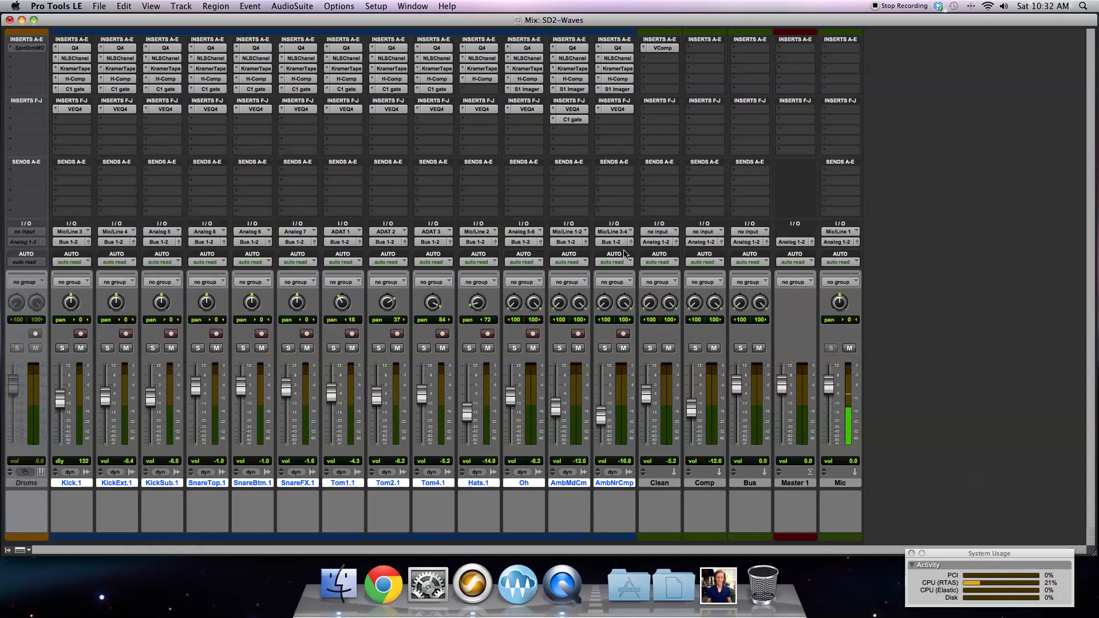
Step: Set the input of the Clean aux track to stereo Bus 1-2
click(658, 232)
mouse_move(720, 264)
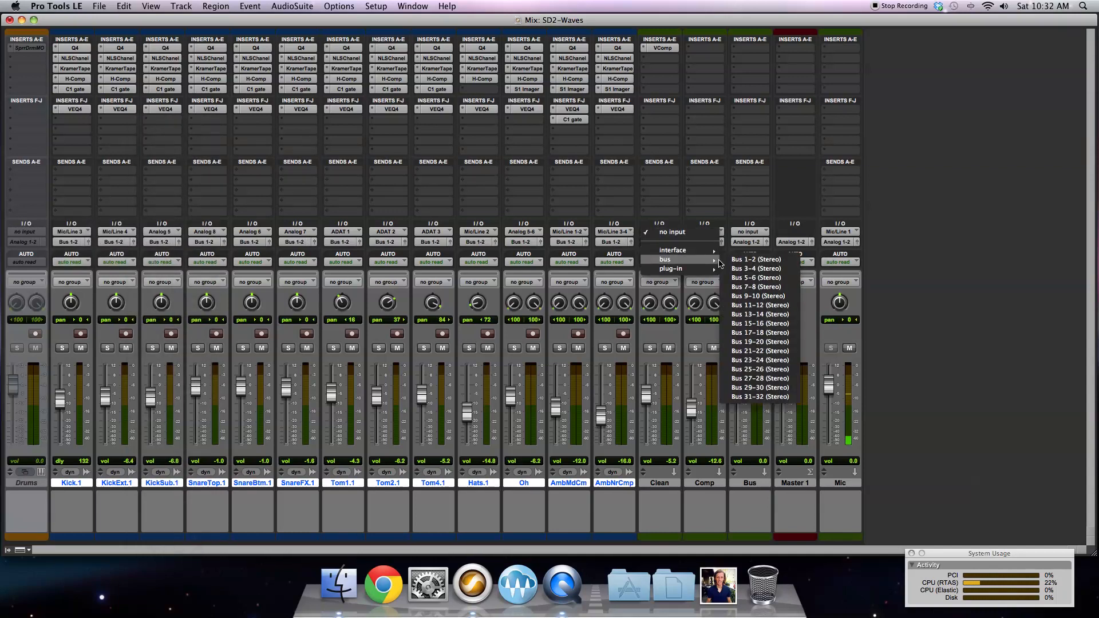
click(755, 259)
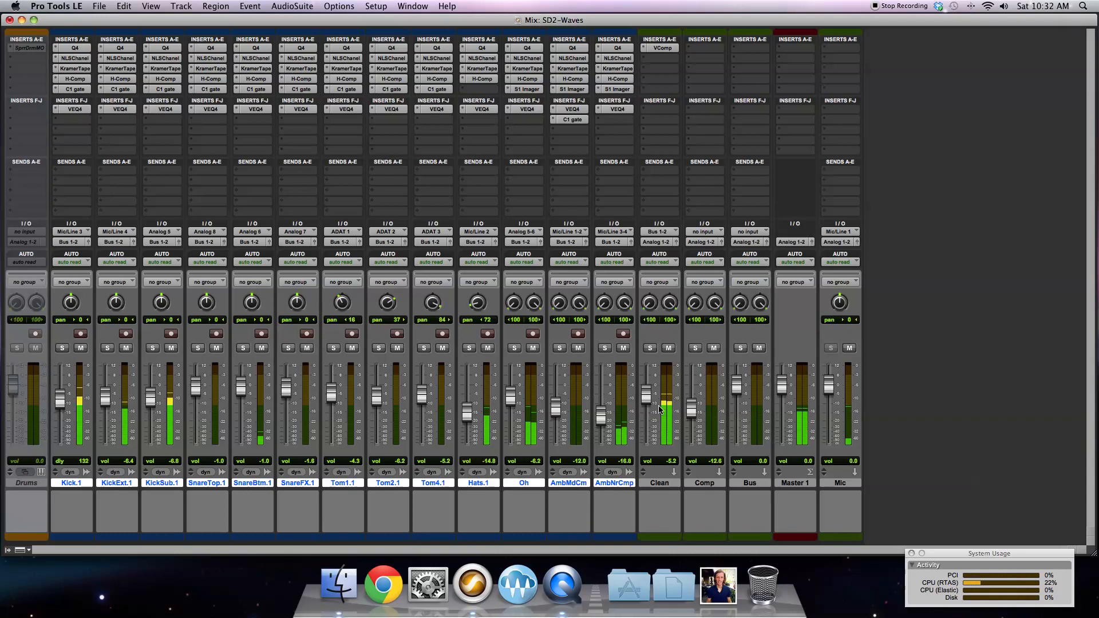
Step: Return the Clean fader to 0.0 dB and check the track's peak level with its VComp open
click(661, 48)
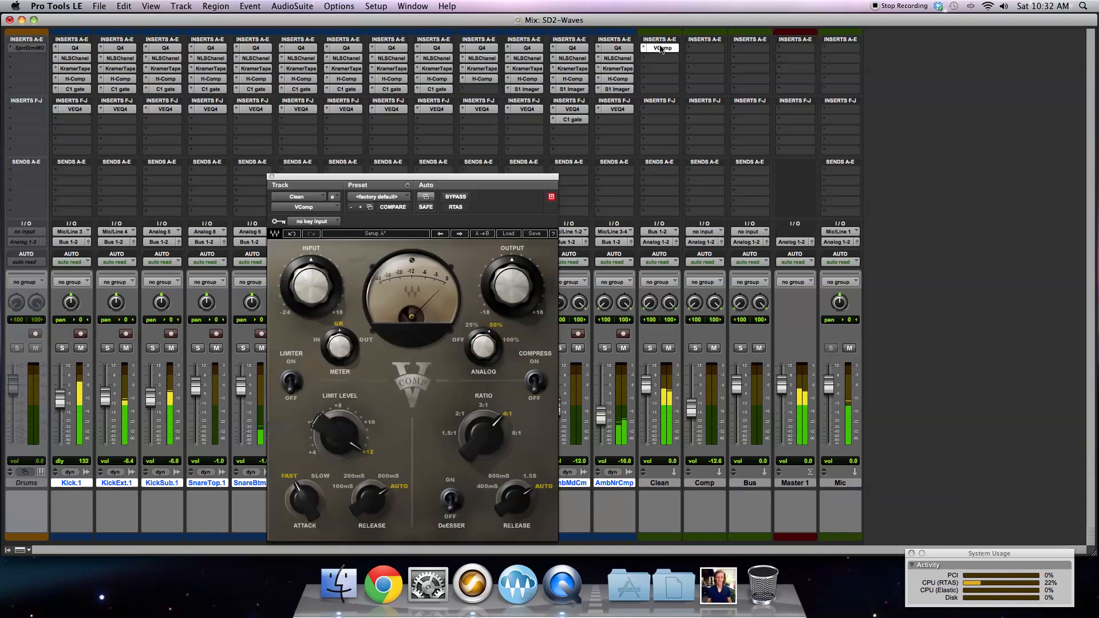
super+click(669, 462)
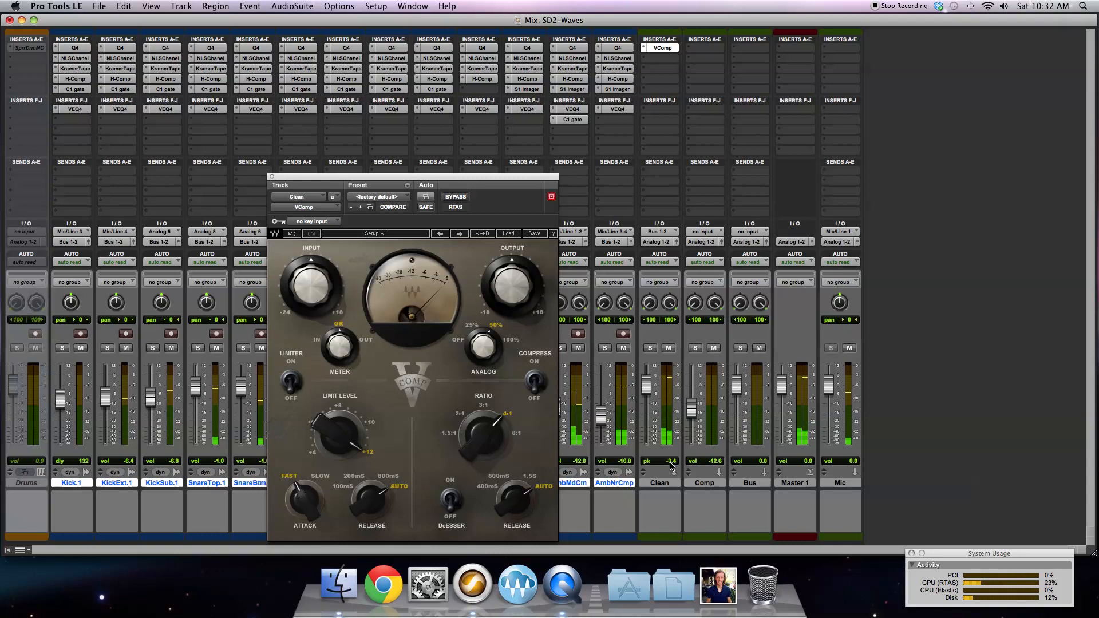
super+click(671, 462)
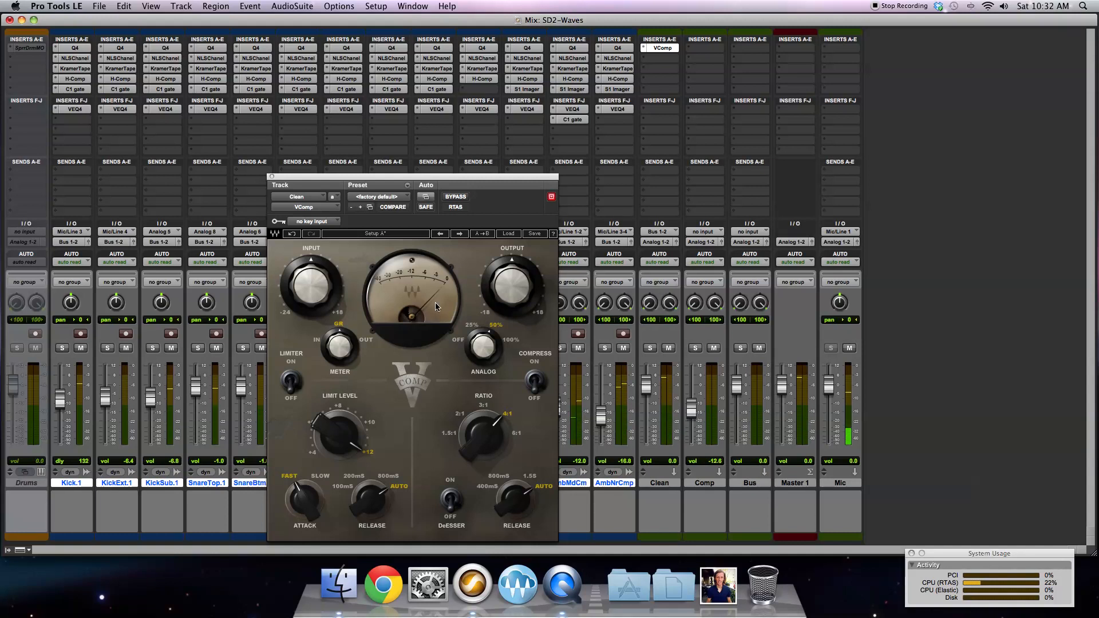
Step: Copy Clean's VComp to the first insert of the Comp track, set Comp's input to stereo Bus 3-4 and close the plug-in
drag(383, 179, 352, 111)
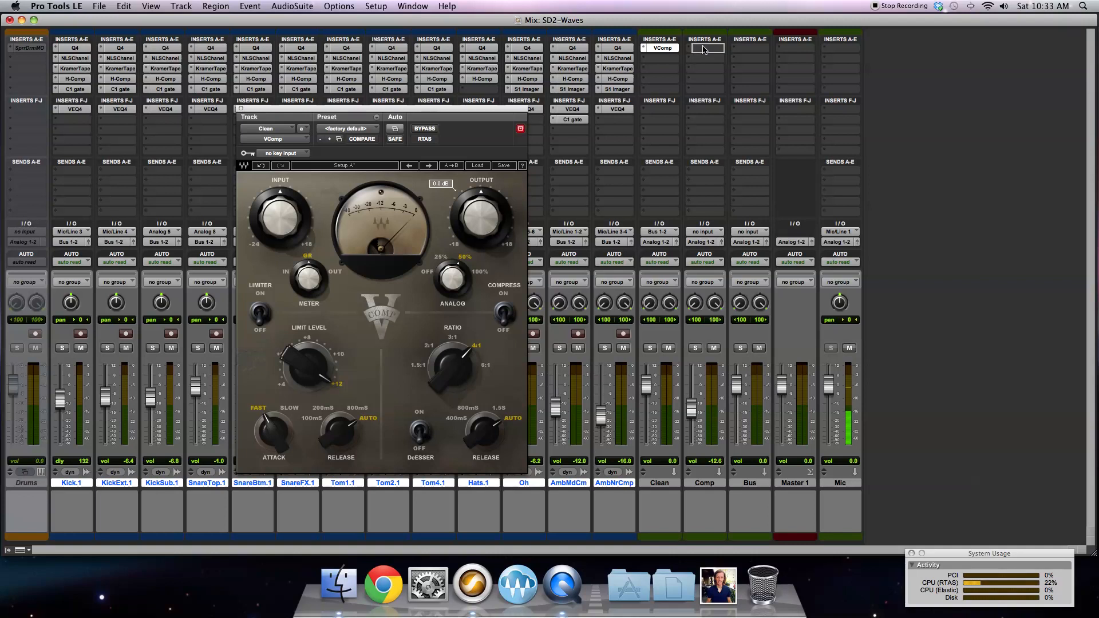
drag(705, 52, 706, 52)
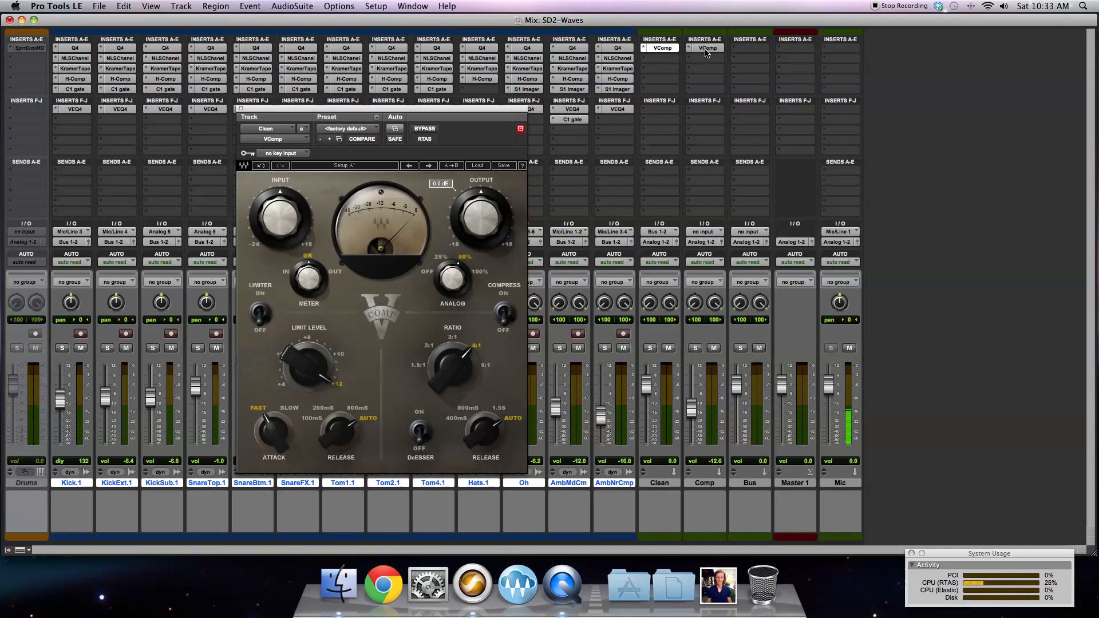
click(704, 232)
mouse_move(713, 260)
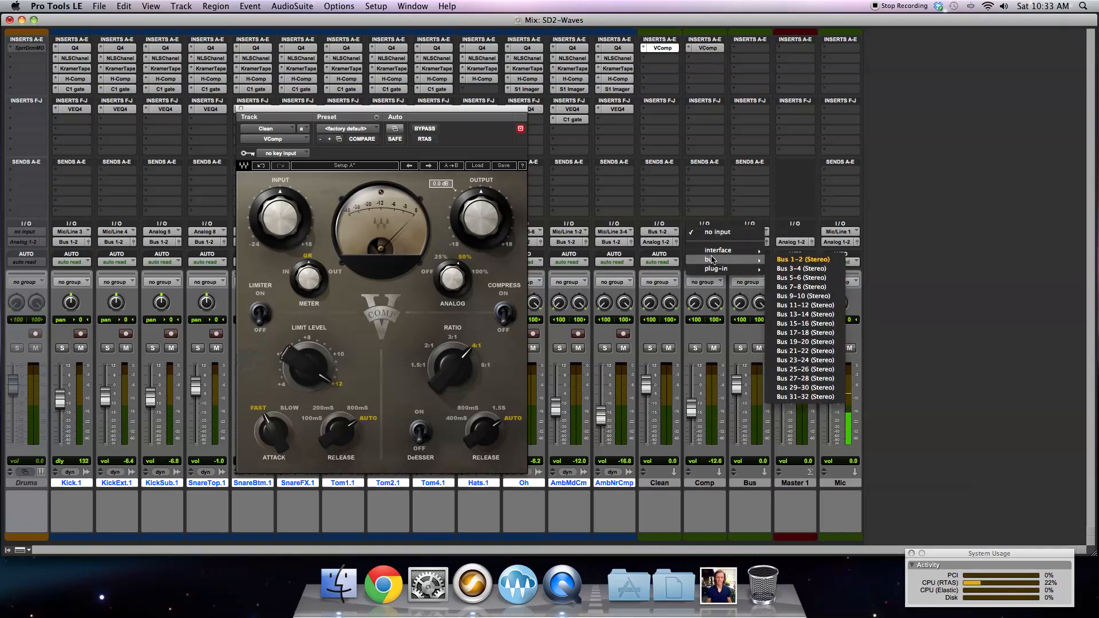
click(790, 269)
click(241, 109)
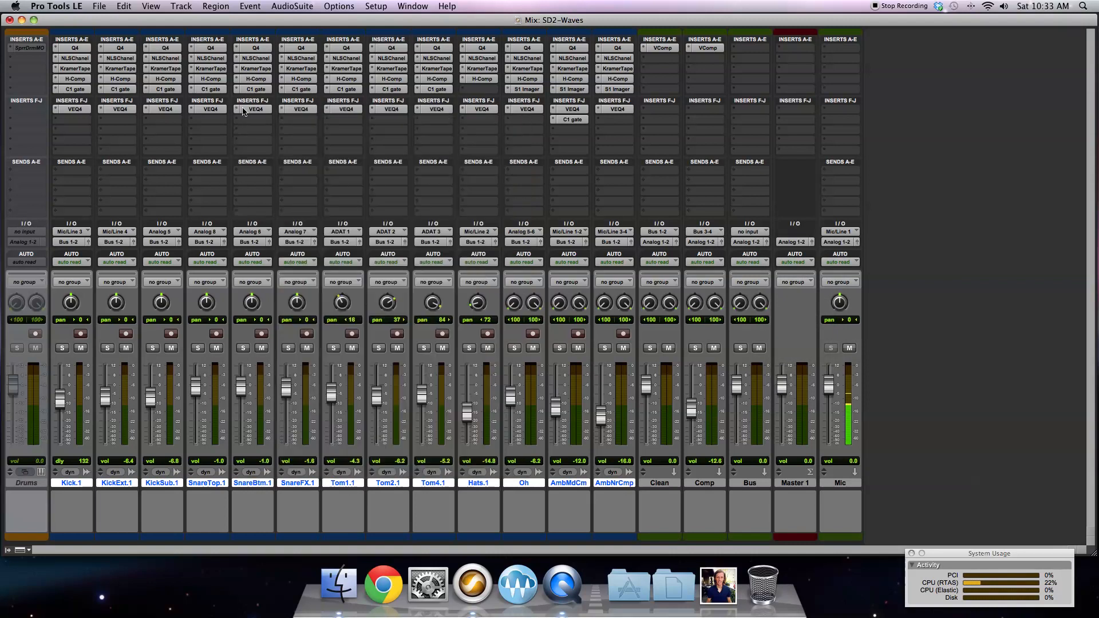
Step: Add a pre-fader send to Bus 3-4 on Kick.1 at -4.6 dB and copy it to the other kick and snare tracks
click(77, 171)
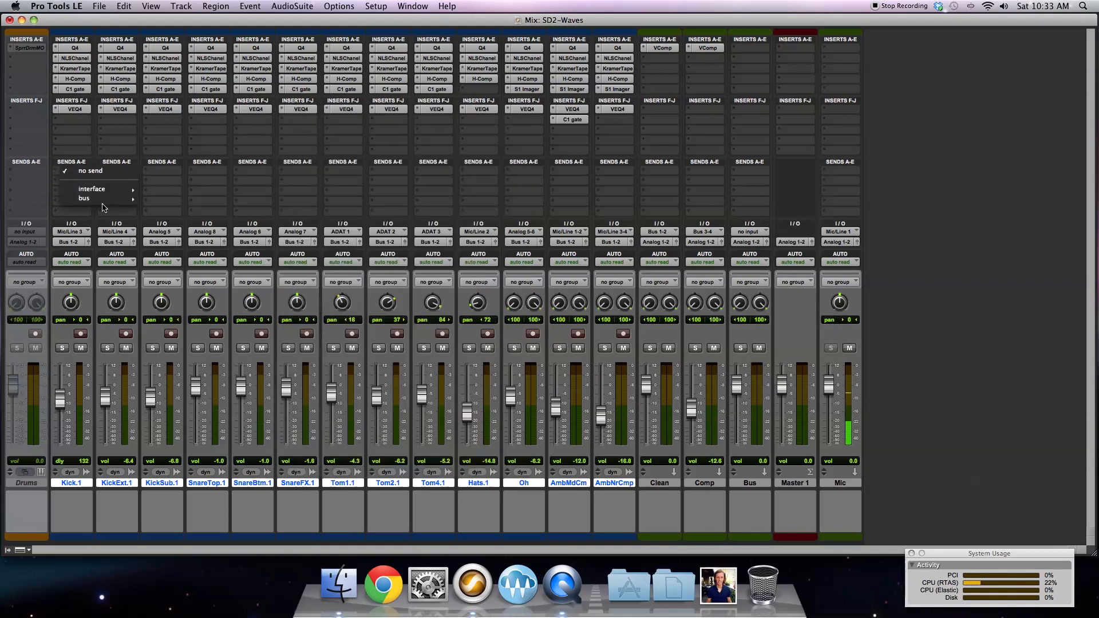
mouse_move(103, 198)
click(181, 147)
drag(21, 221, 22, 170)
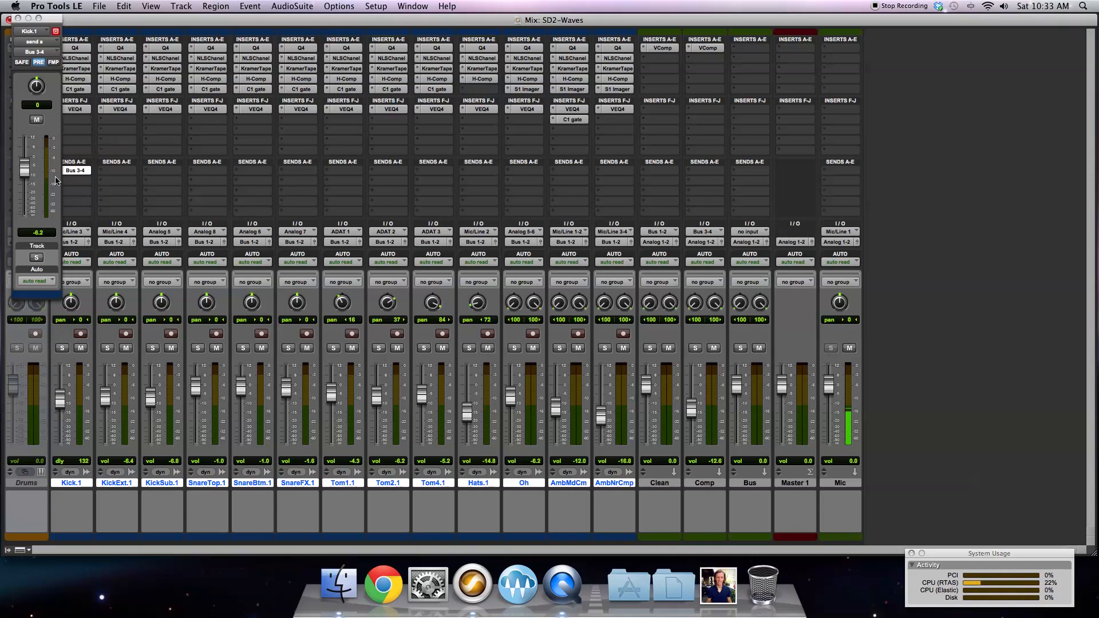
drag(21, 173, 300, 174)
Step: Remove the Bus 3-4 send from the SnareFX.1 track
click(299, 173)
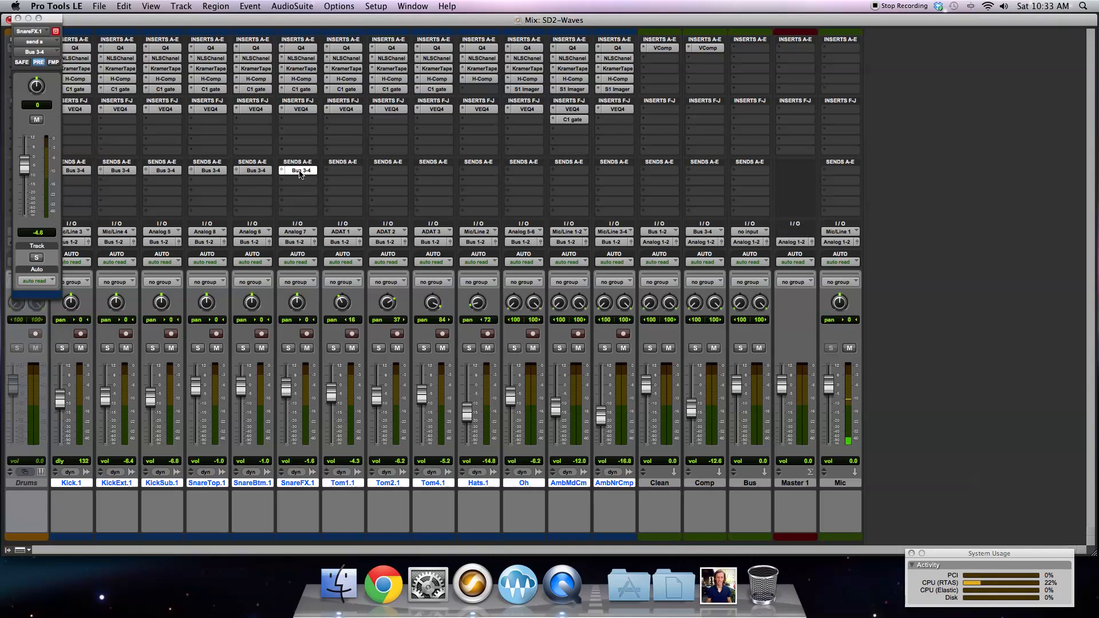
click(281, 172)
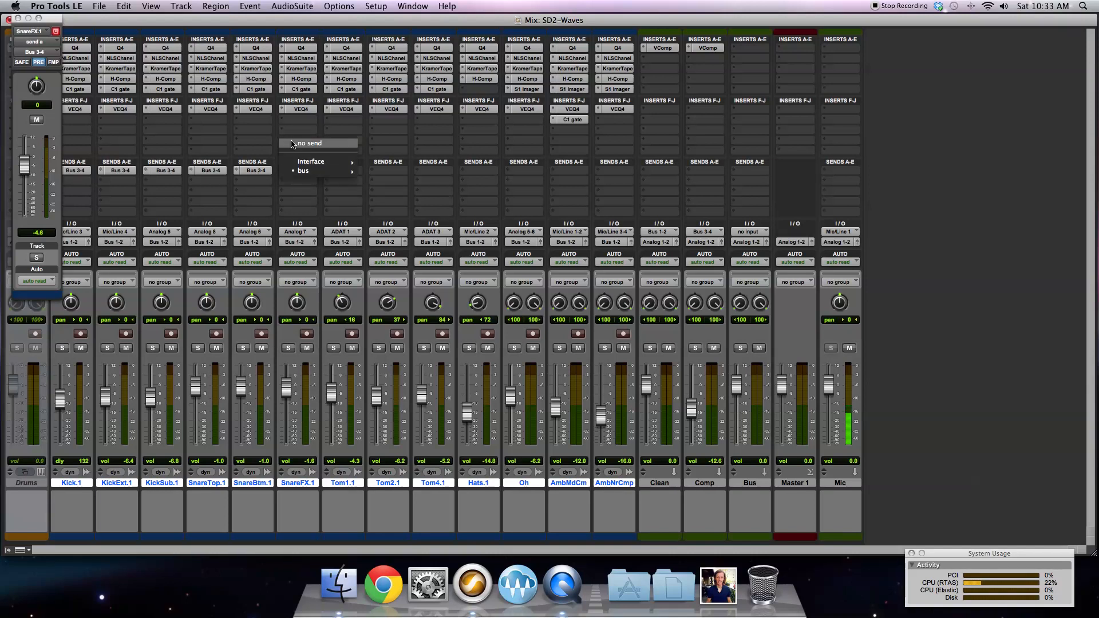
click(292, 144)
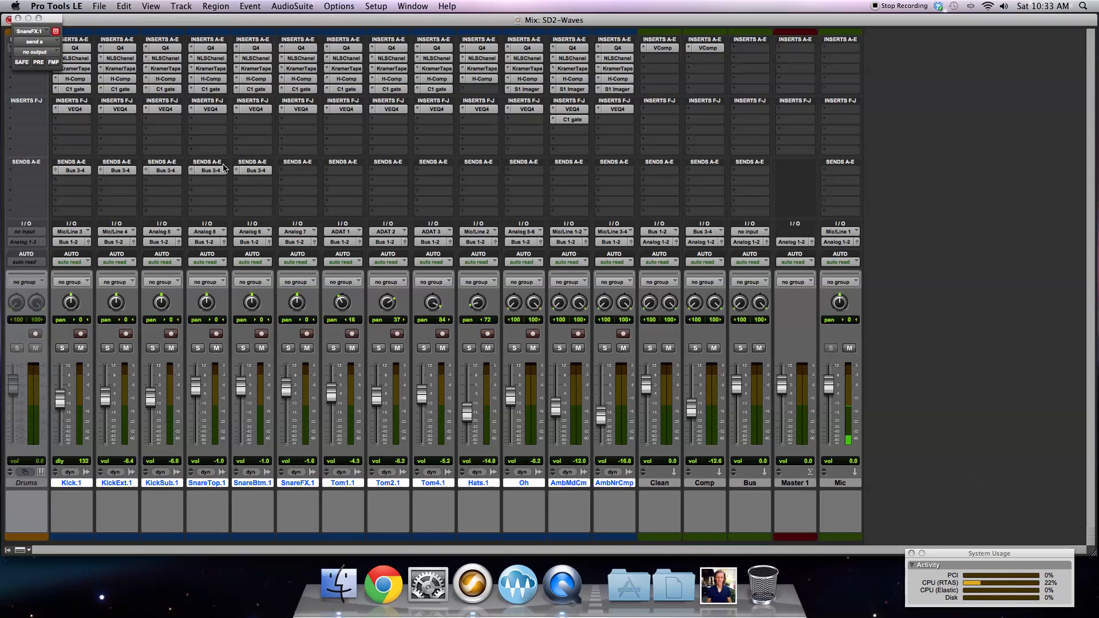
Step: Copy SnareBtm.1's Bus 3-4 send to Tom1.1, Tom2.1, Tom4.1 and Oh, and lower Oh's send to -14.1 dB
click(256, 171)
drag(252, 171, 527, 172)
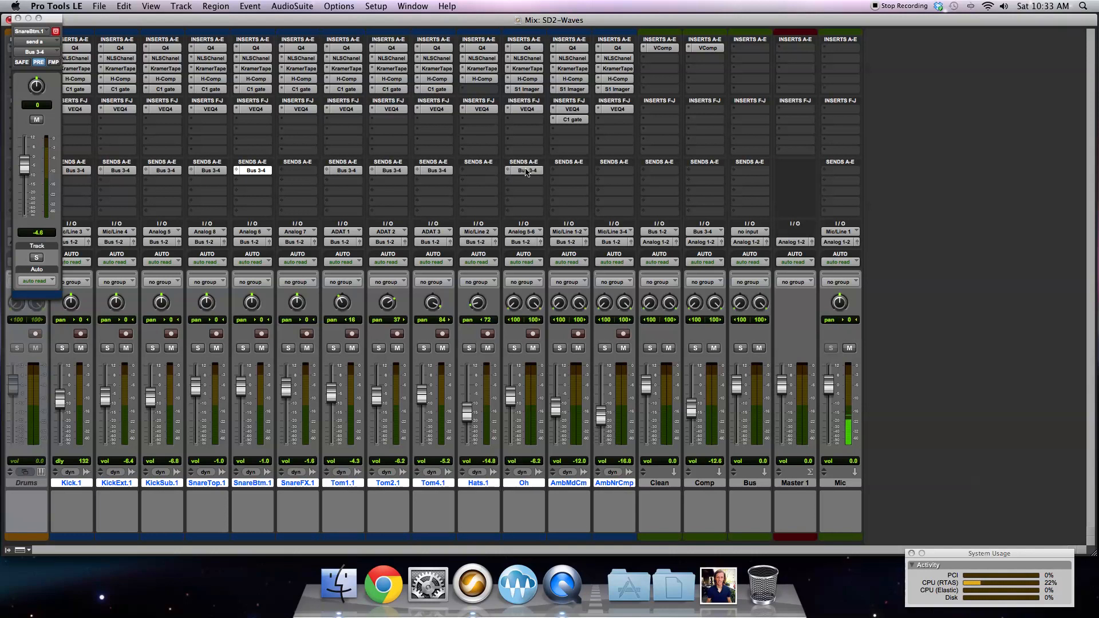
drag(25, 178, 25, 195)
Step: Mute Clean and, in Comp's VComp, switch compression on, set its release to 1.5 s and the input to about -6.5 dB
click(668, 347)
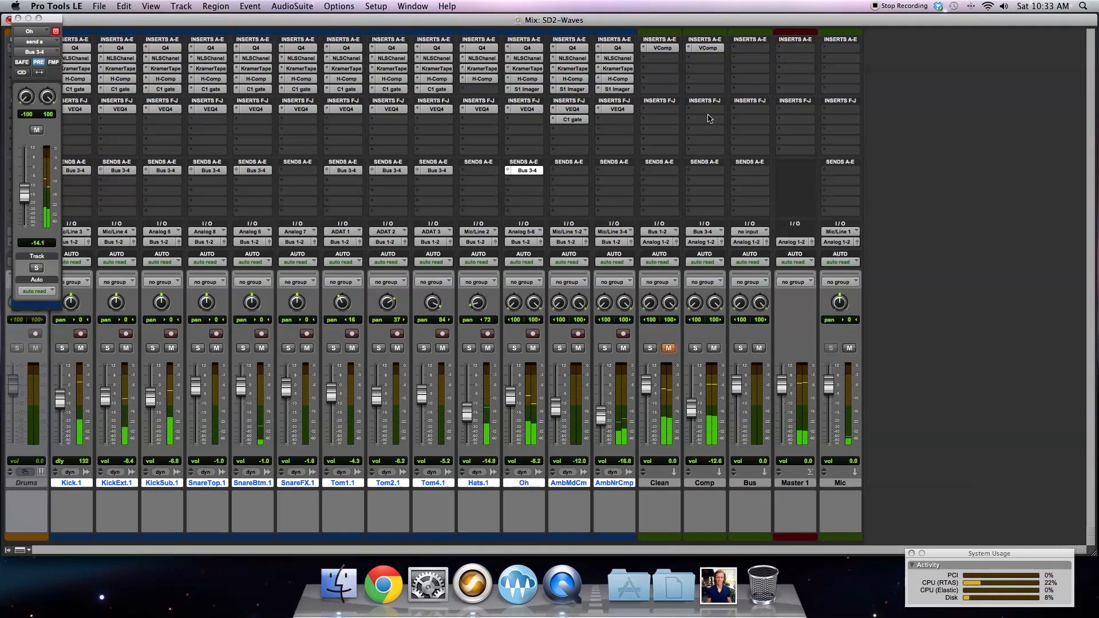
click(708, 48)
drag(305, 190, 305, 226)
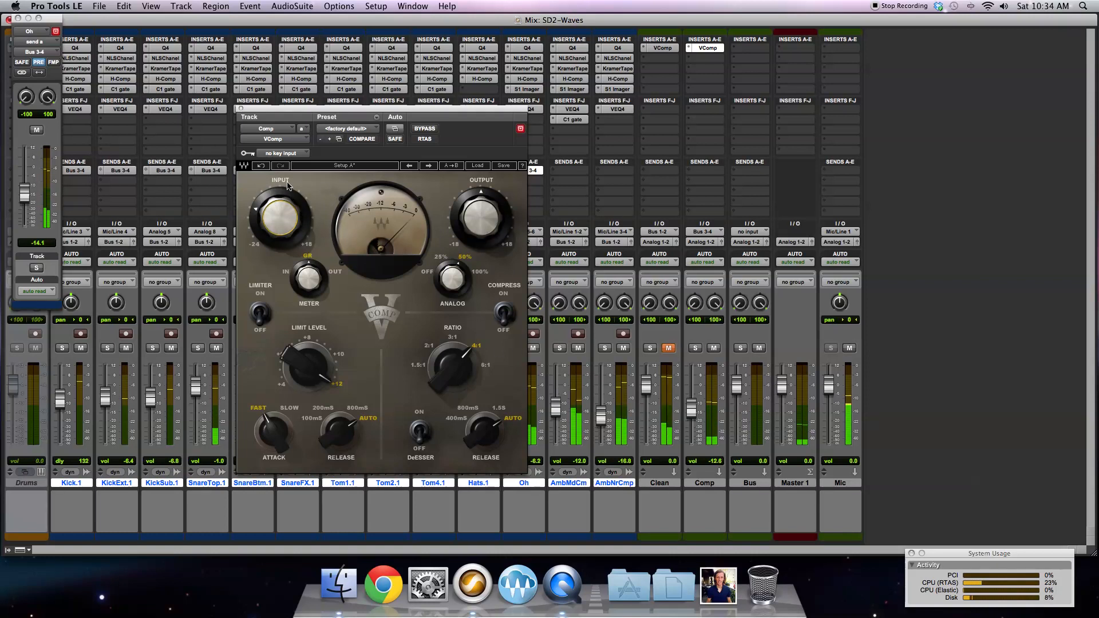
click(504, 313)
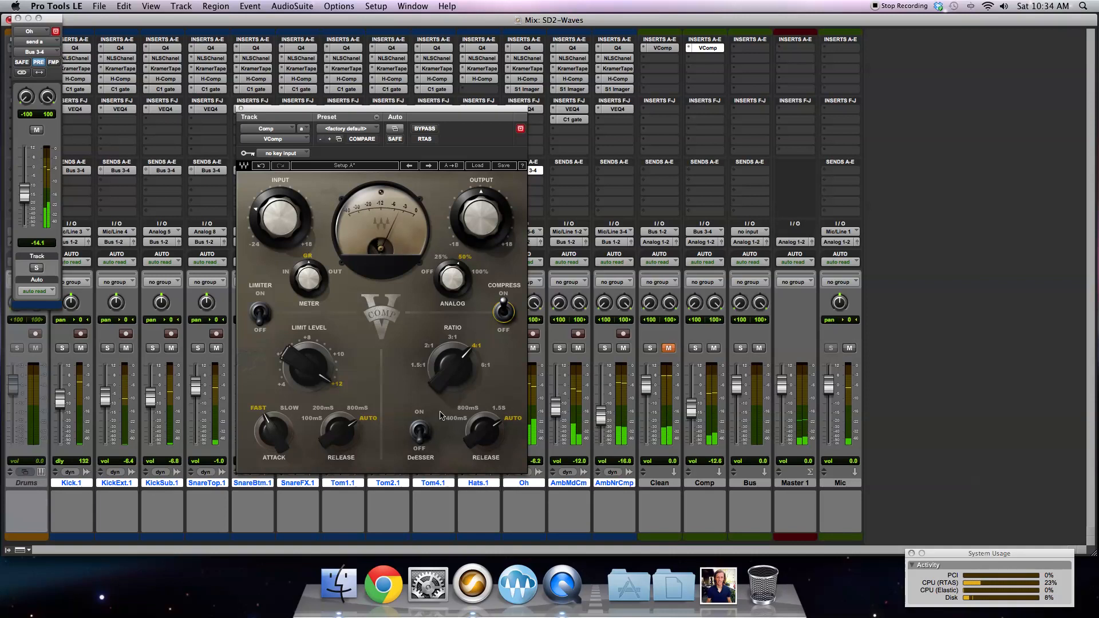
click(484, 432)
drag(484, 431, 484, 434)
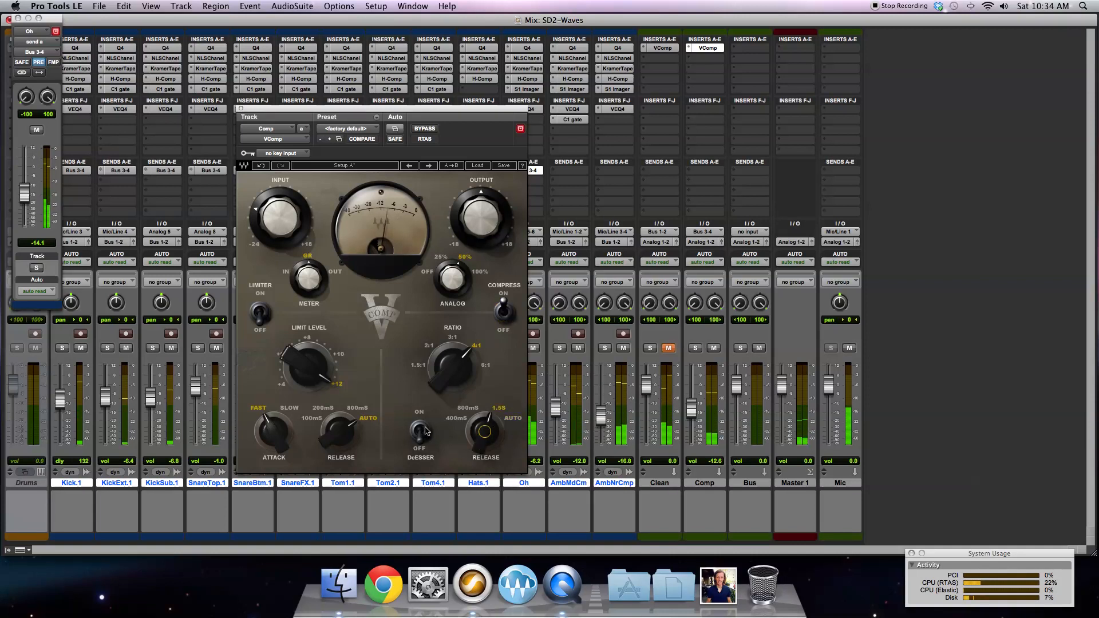
click(304, 191)
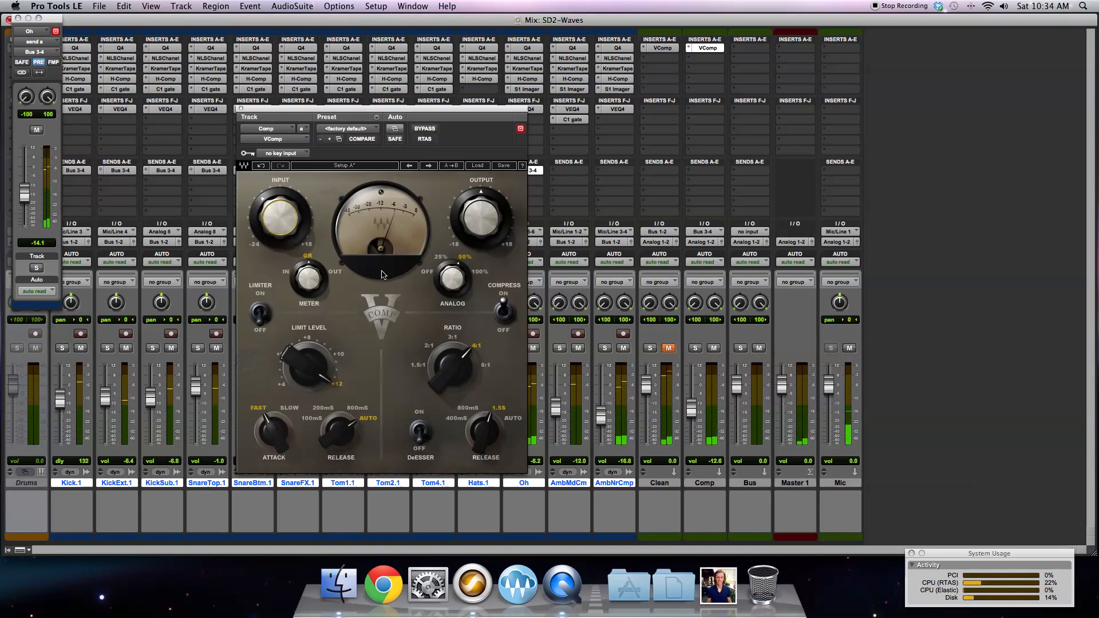
Step: Lower Kick.1's pre-fader send to Bus 3-4 to -8.9 dB and raise the Comp track's fader to -3.4 dB
click(80, 170)
drag(29, 166, 26, 177)
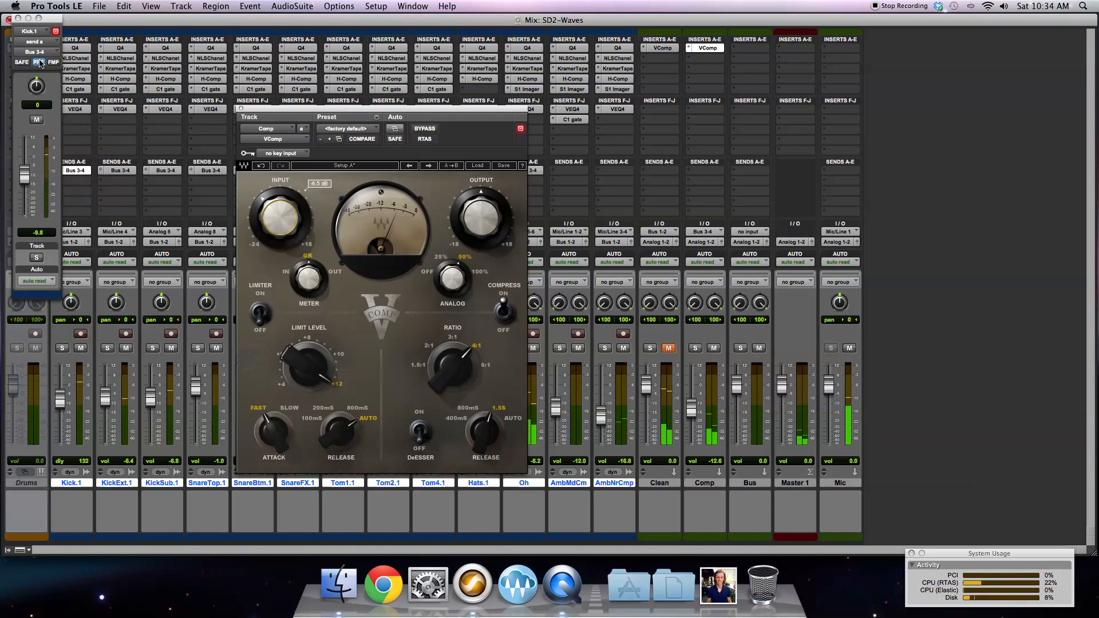
click(38, 62)
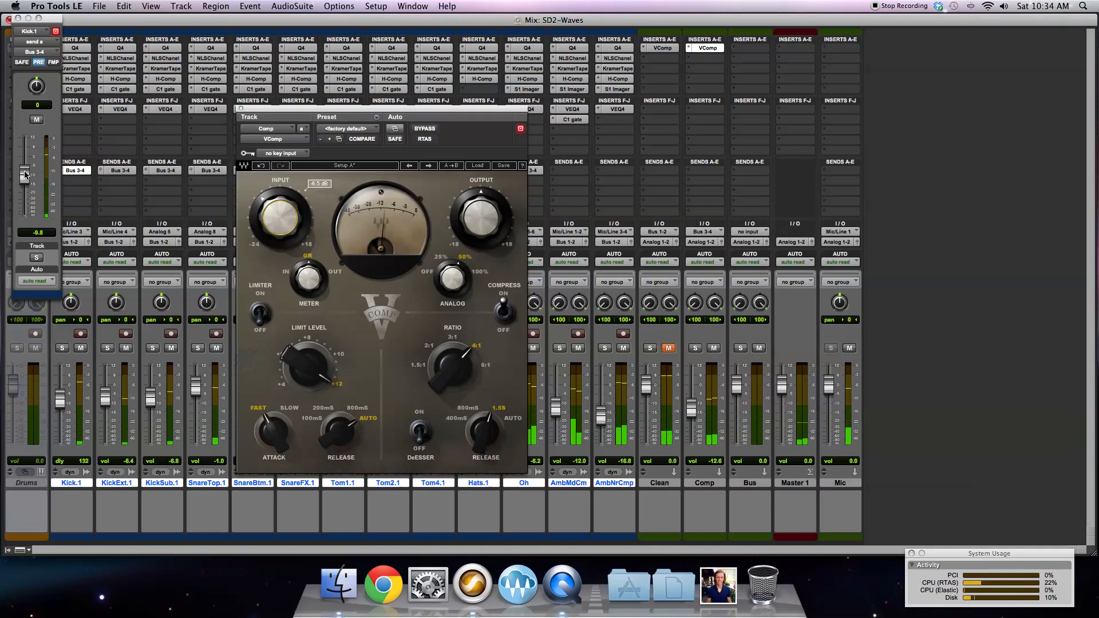
drag(25, 174, 27, 168)
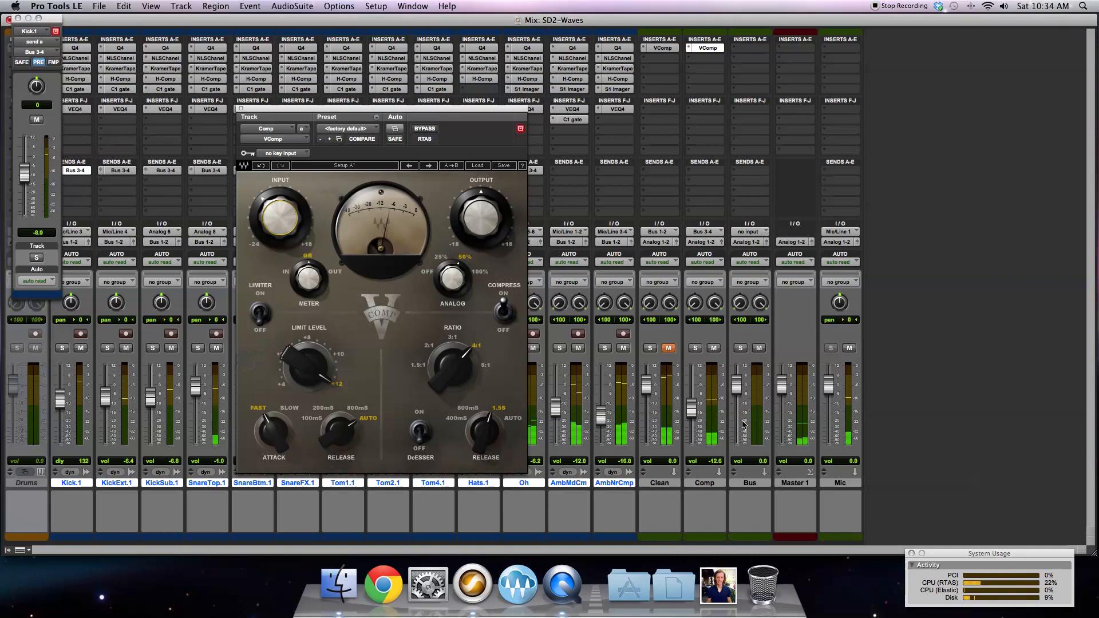
drag(694, 399, 692, 393)
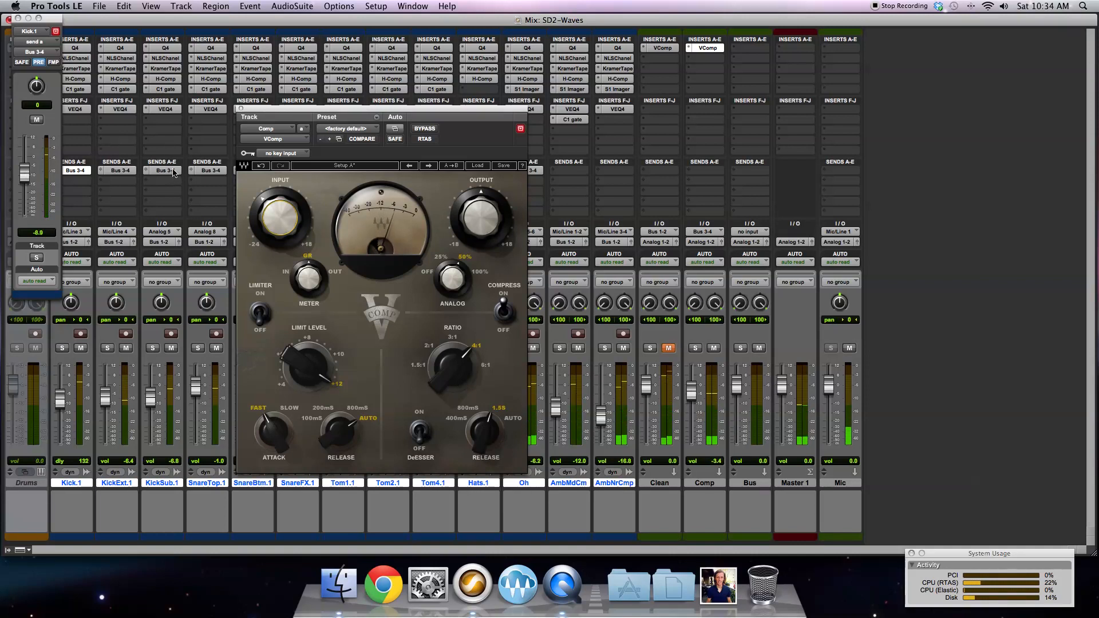
Step: Set the Bus 3-4 sends of KickExt.1 to -7.0 dB, KickSub.1 to -8.6 dB and SnareBtm.1 to -1.2 dB
click(119, 171)
drag(24, 169, 23, 170)
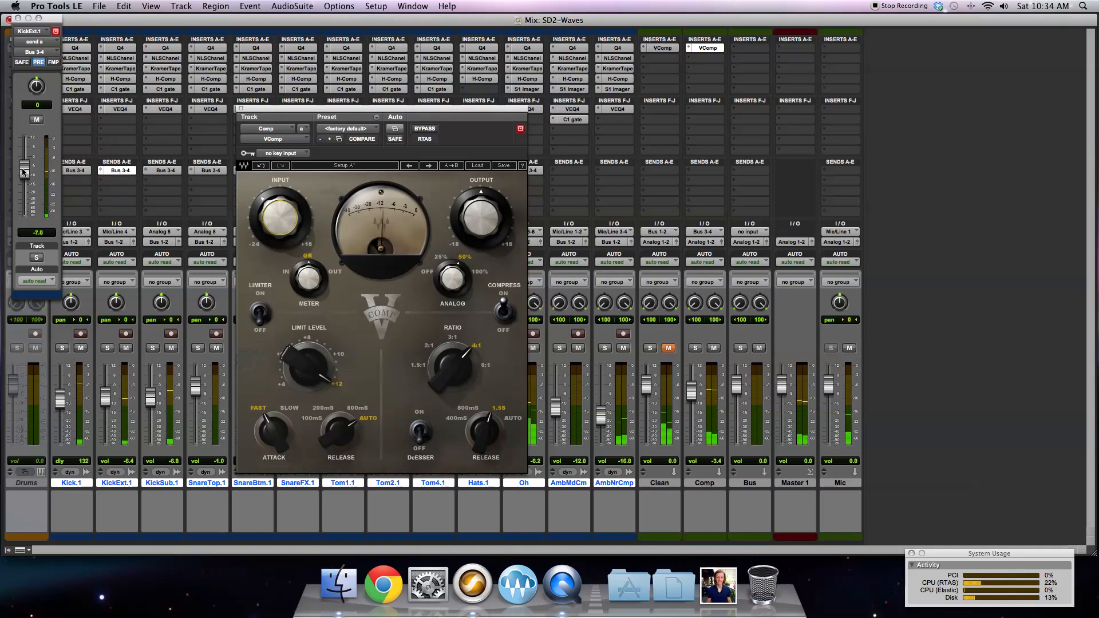
click(158, 171)
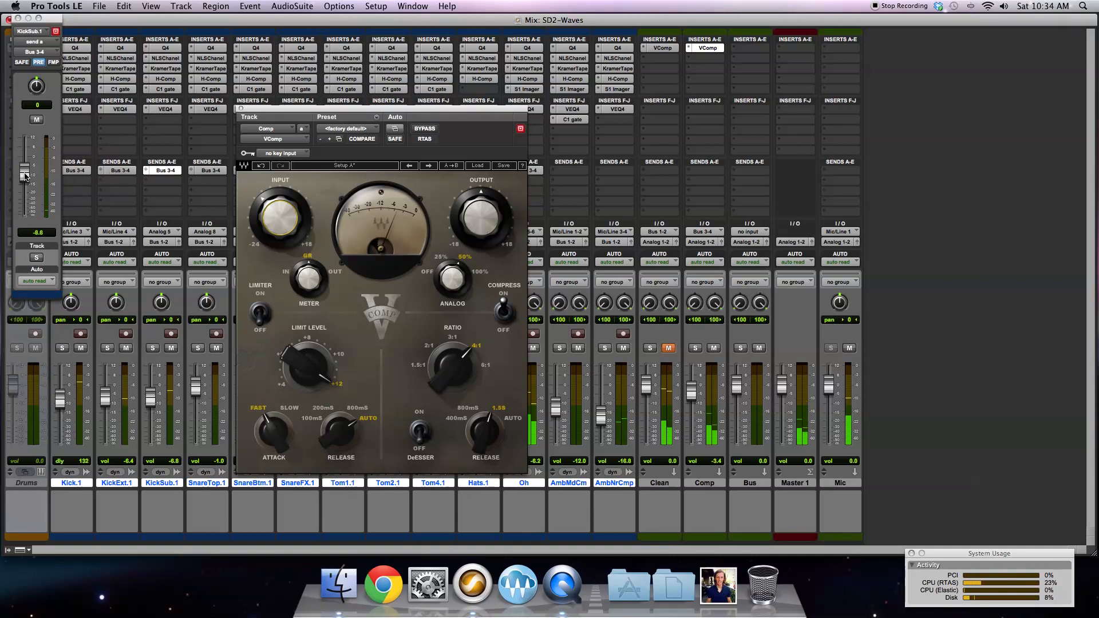
click(217, 169)
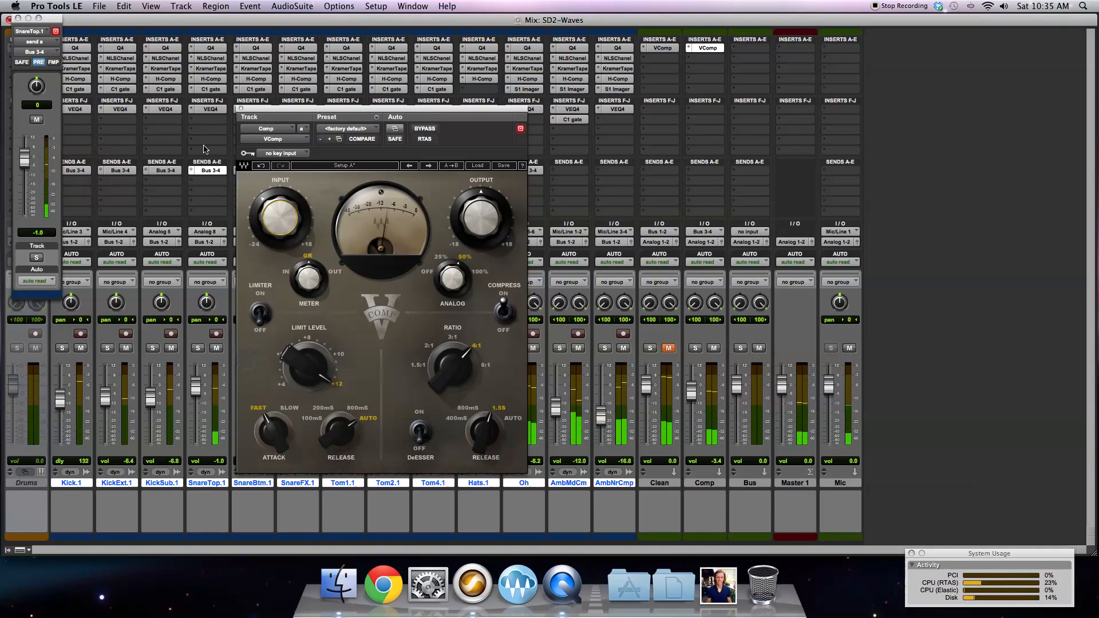
click(240, 109)
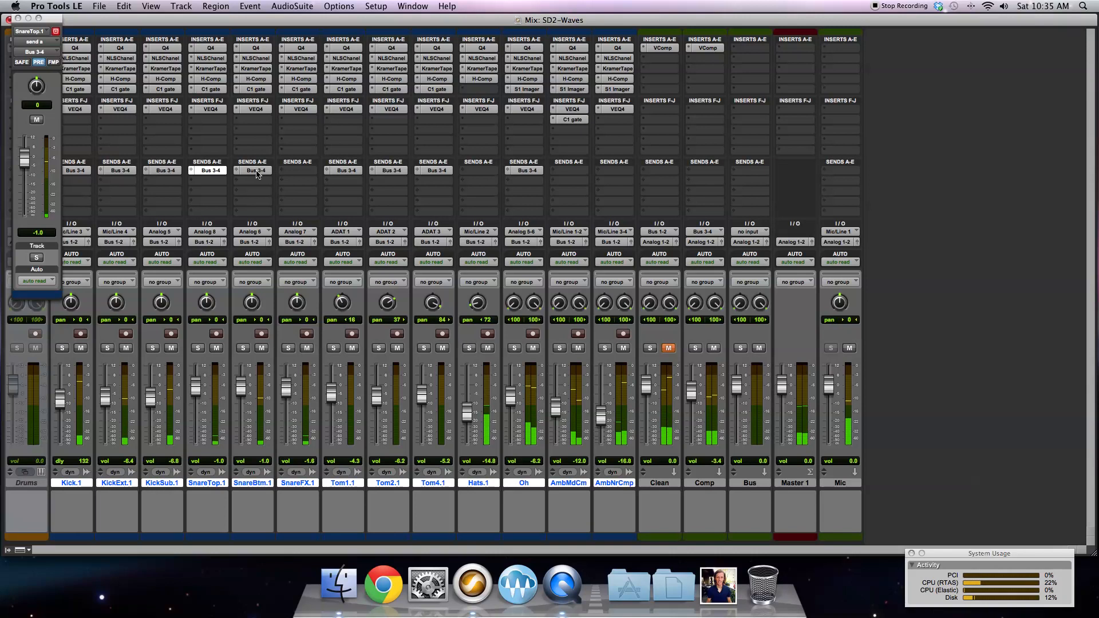
click(256, 170)
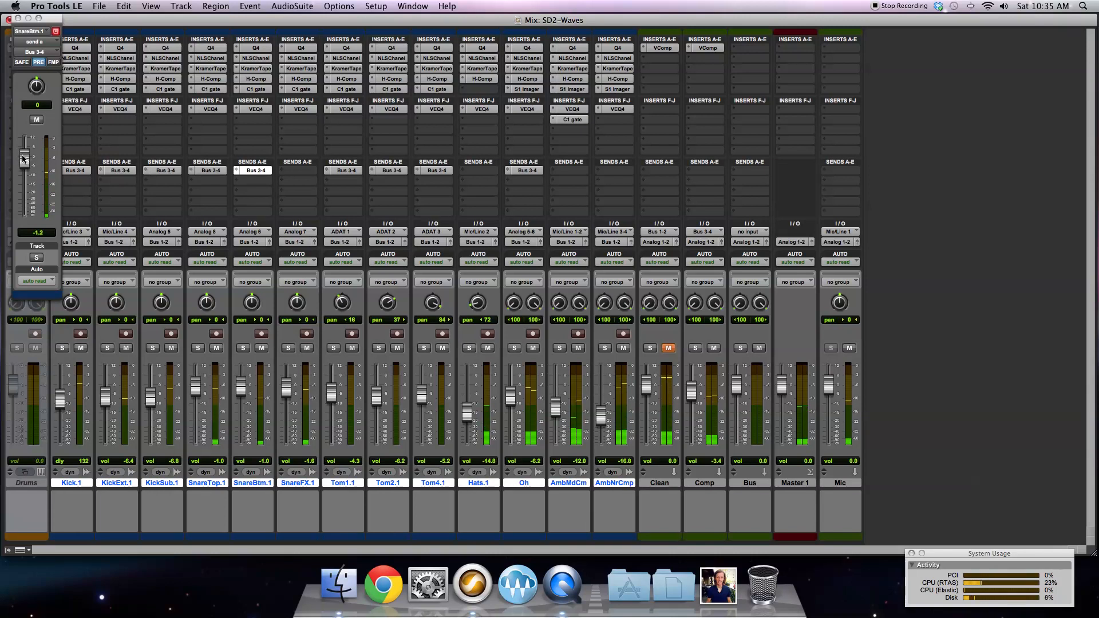
Step: Raise the SnareTop.1 track's send to Bus 3-4 to +1.4 dB
click(210, 170)
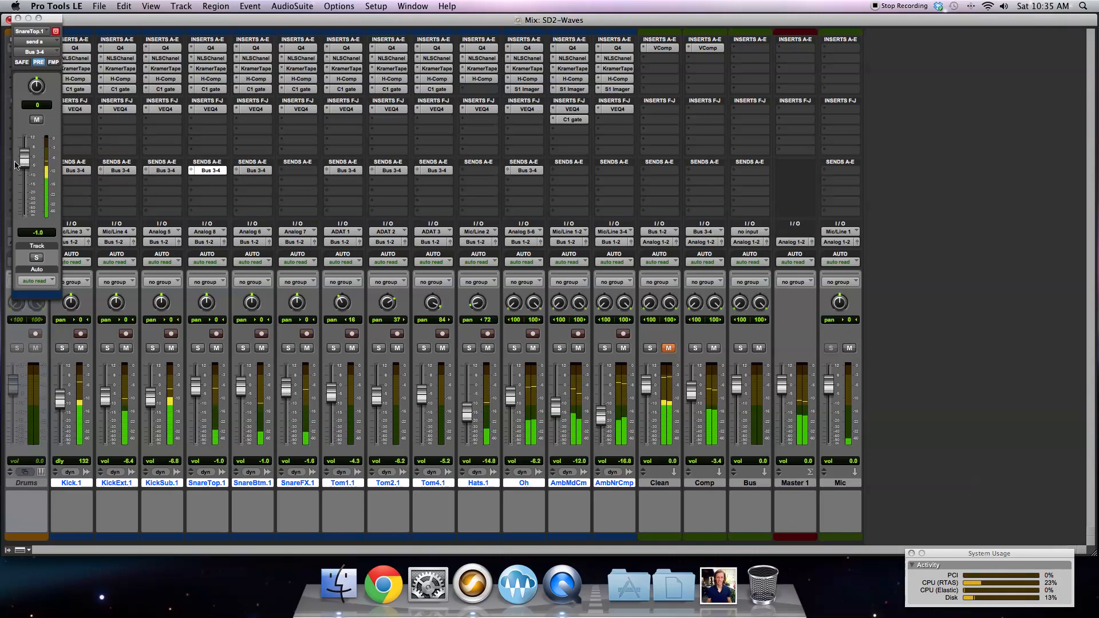
drag(24, 161, 27, 160)
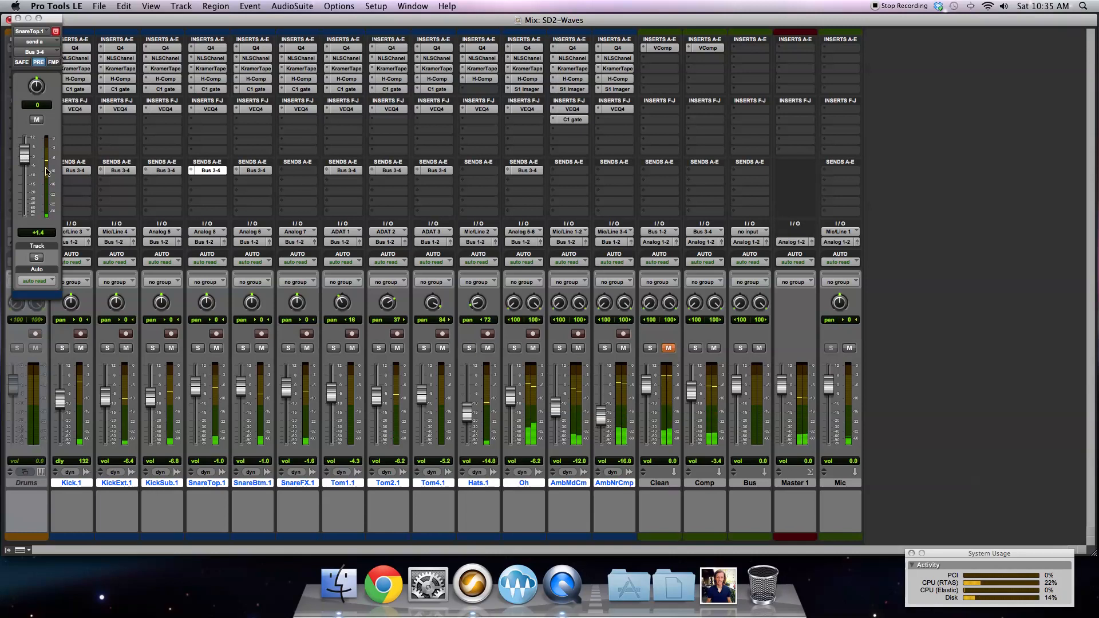
click(169, 171)
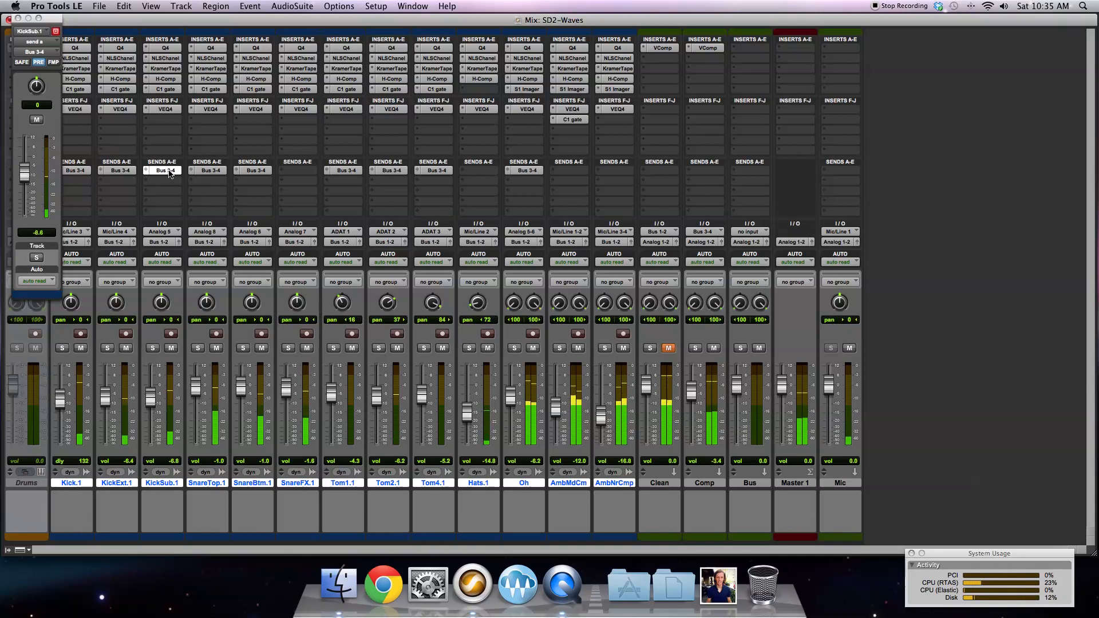
click(214, 171)
Step: Lower the Bus 3-4 sends of KickSub.1 to -11.1 dB, KickExt.1, and Kick.1 to -10.4 dB, and set Oh's send to -8.6 dB
click(156, 173)
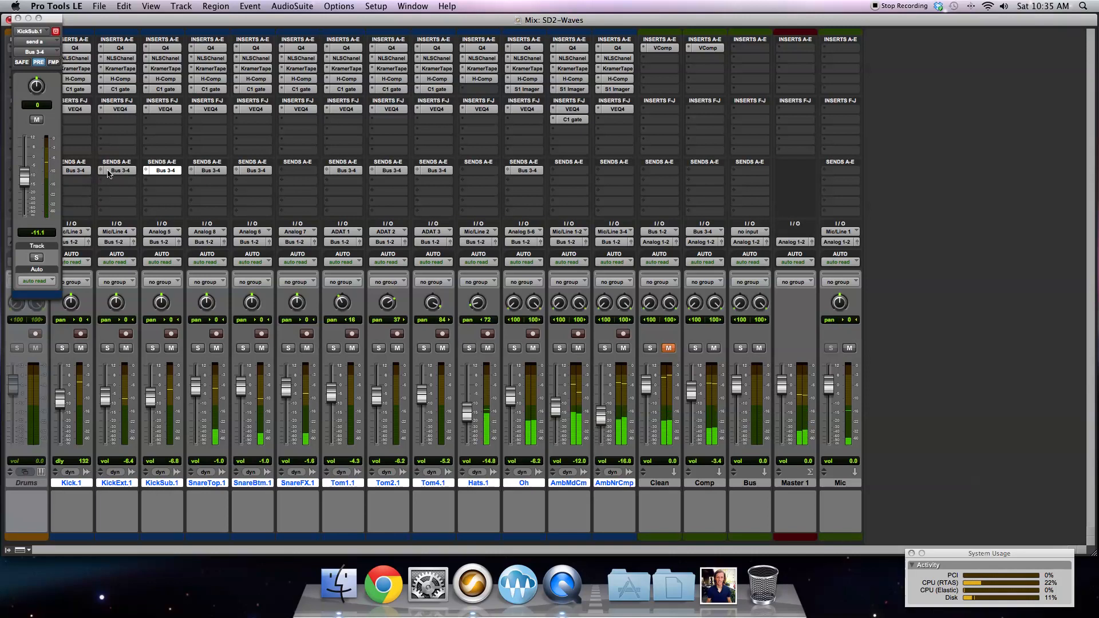
click(118, 171)
drag(22, 169, 39, 182)
click(84, 170)
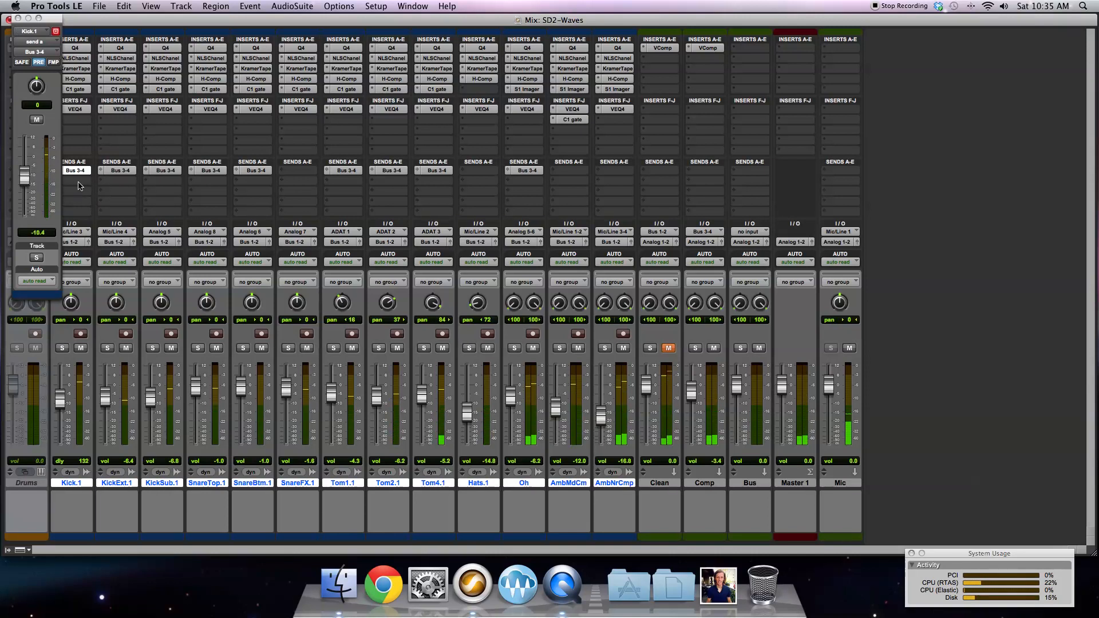
click(444, 170)
click(527, 171)
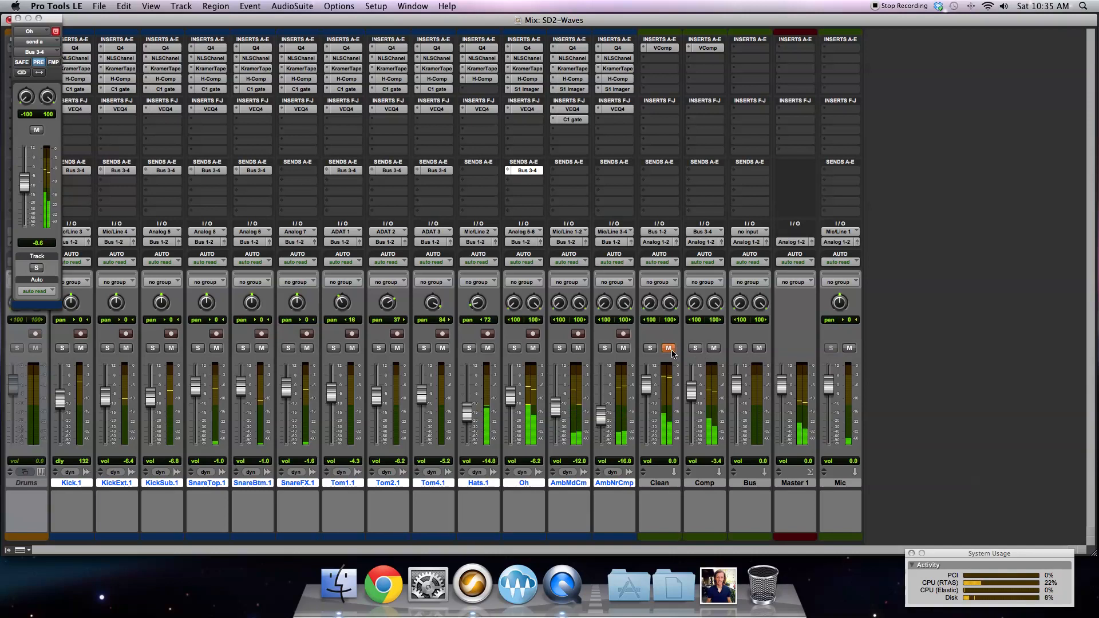
Step: Audition ratios of 6:1 and 3:1 in the Comp track's VComp and return the ratio to 4:1
click(708, 47)
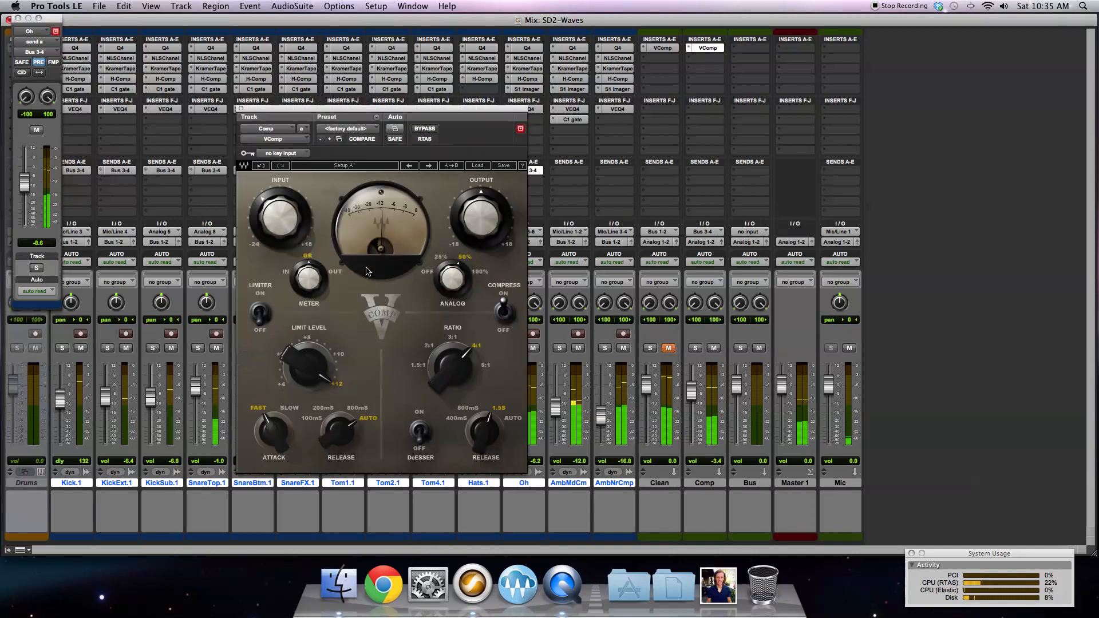
mouse_move(279, 231)
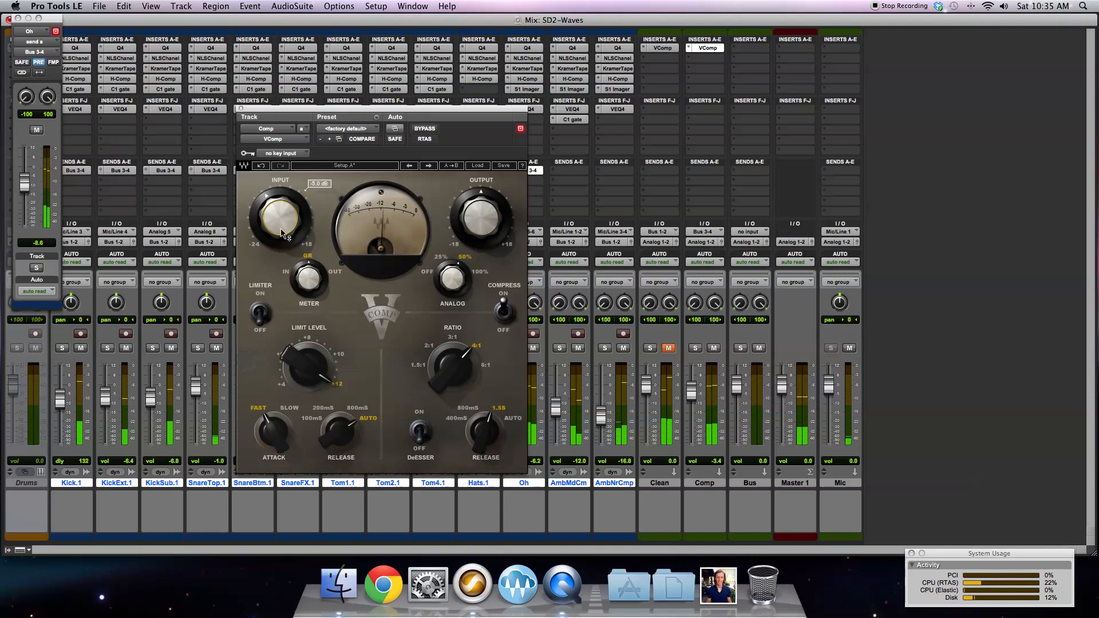
drag(458, 365, 492, 373)
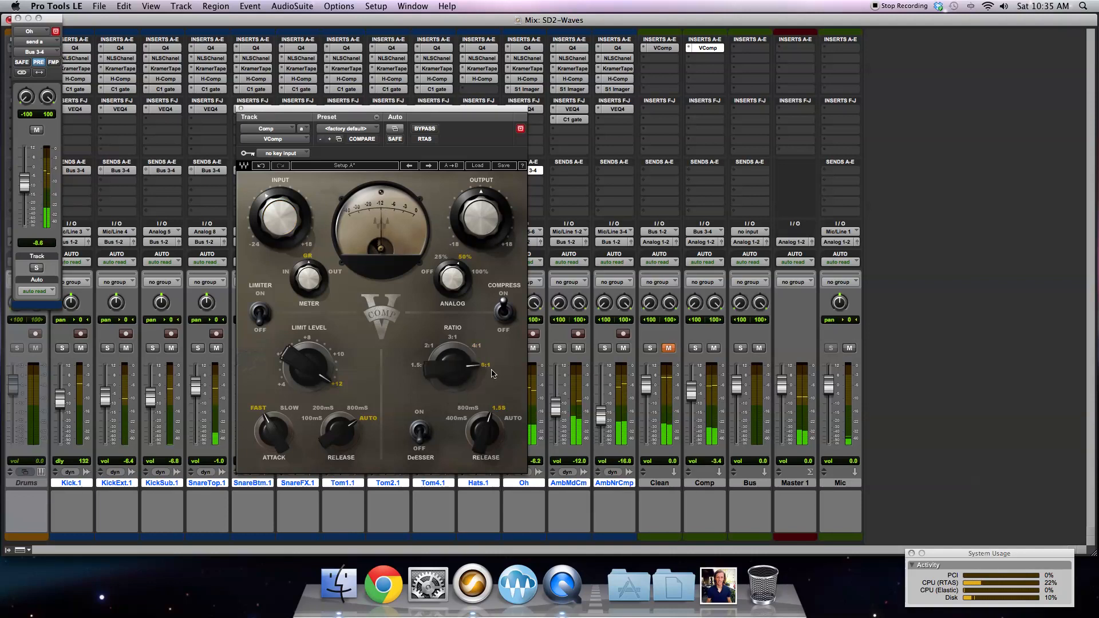
click(452, 338)
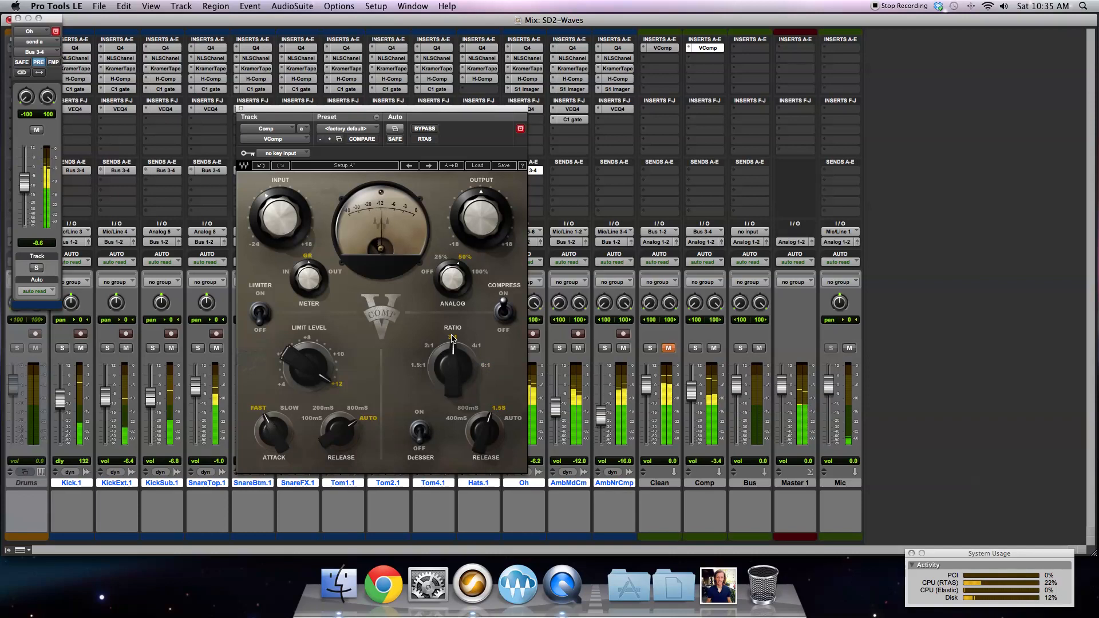
click(477, 346)
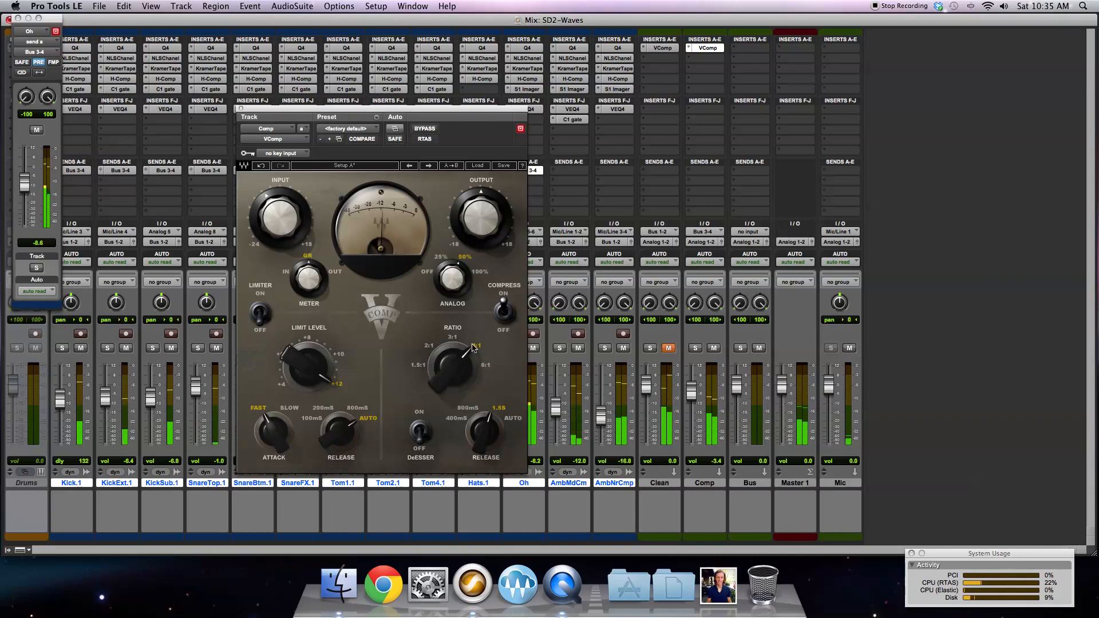
mouse_move(265, 207)
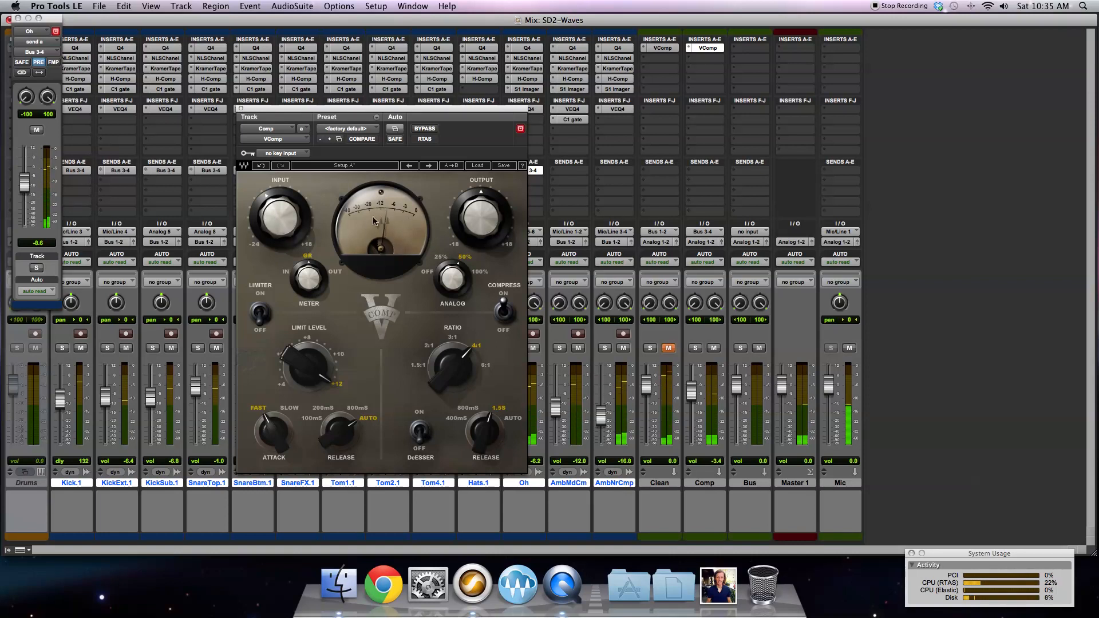
Step: Mute Comp, unmute Clean and pull the Comp fader all the way down
click(714, 348)
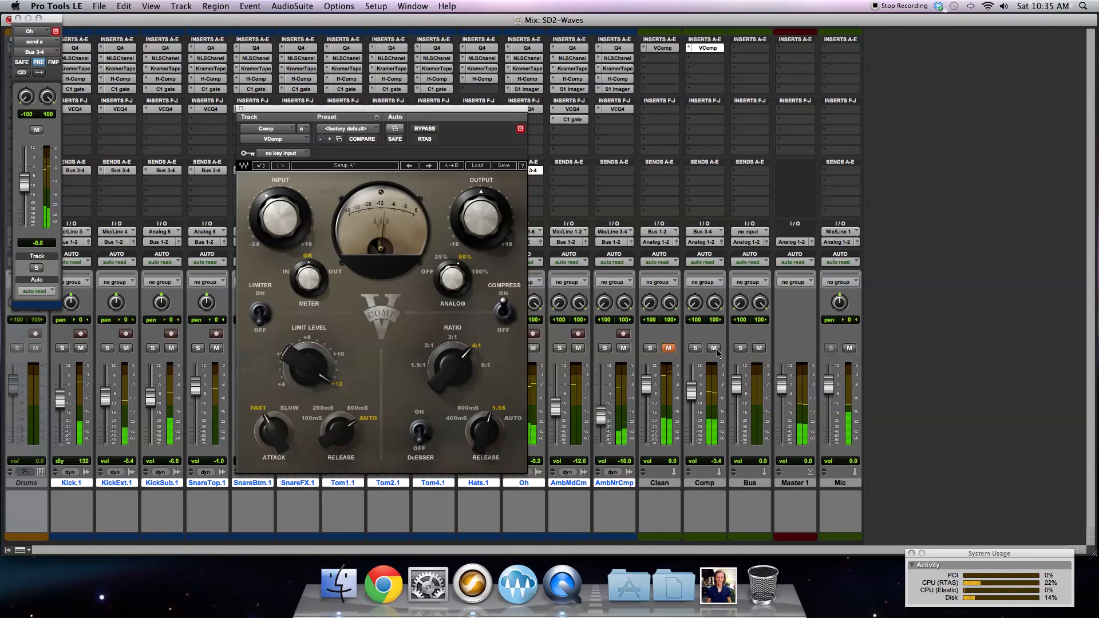
click(669, 348)
drag(692, 391, 695, 455)
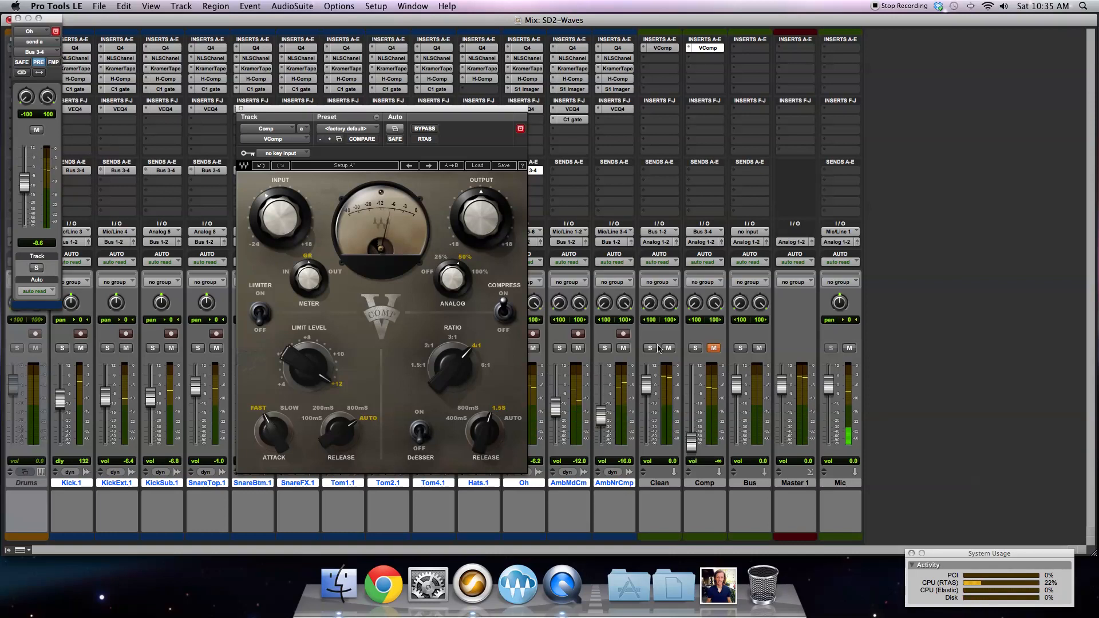
Step: Route the outputs of Clean and Comp to Bus 5-6 and set the Bus track's input to Bus 5-6
click(664, 244)
mouse_move(663, 253)
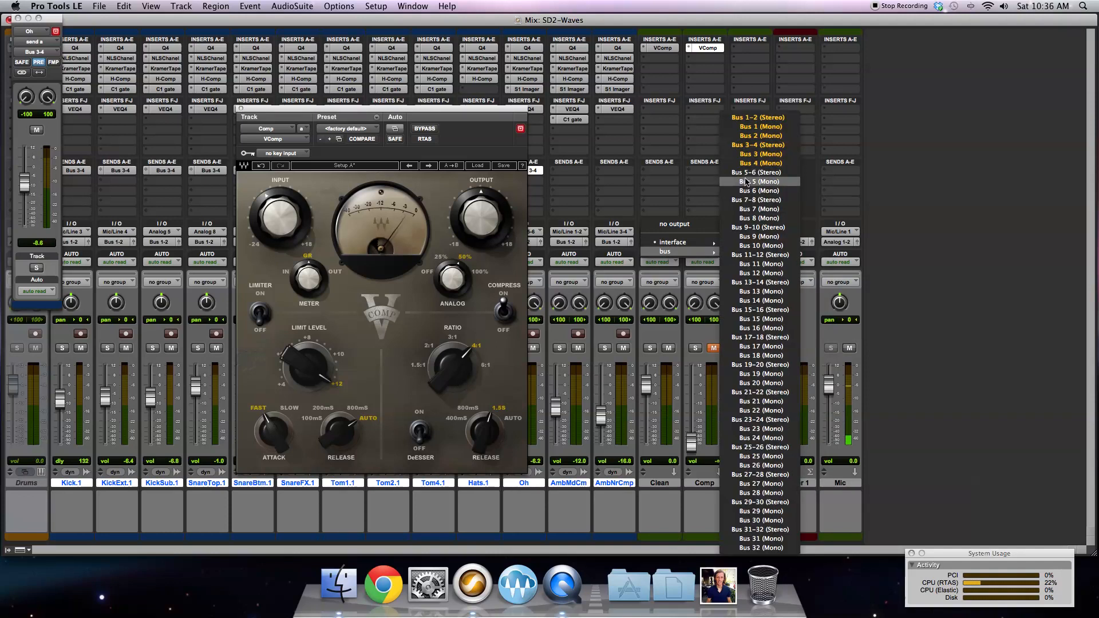
click(744, 173)
click(747, 232)
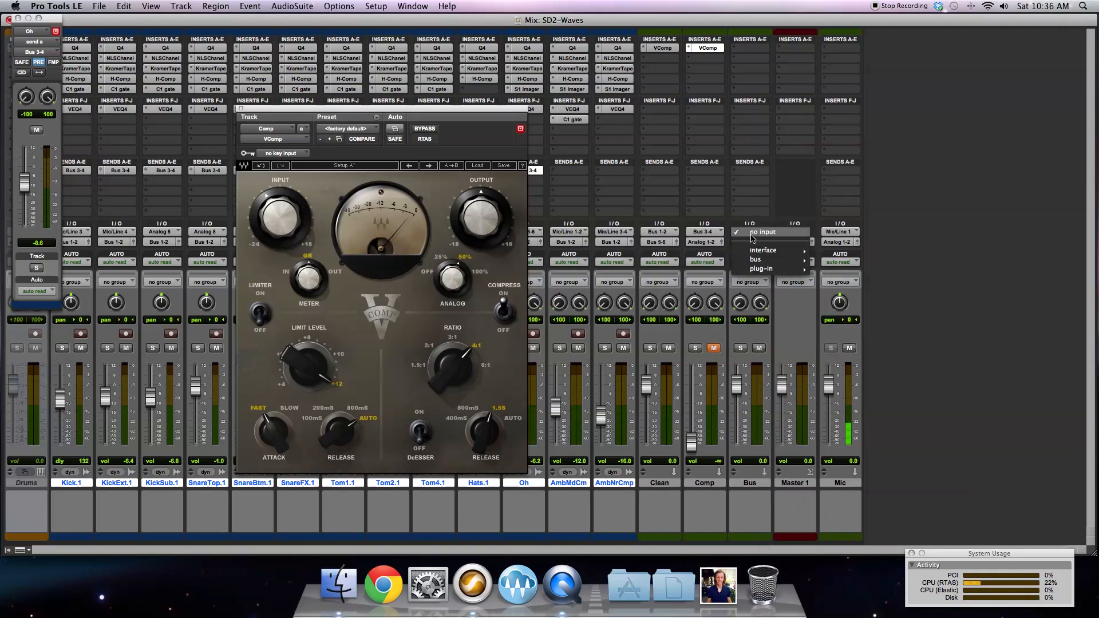
mouse_move(767, 259)
click(858, 277)
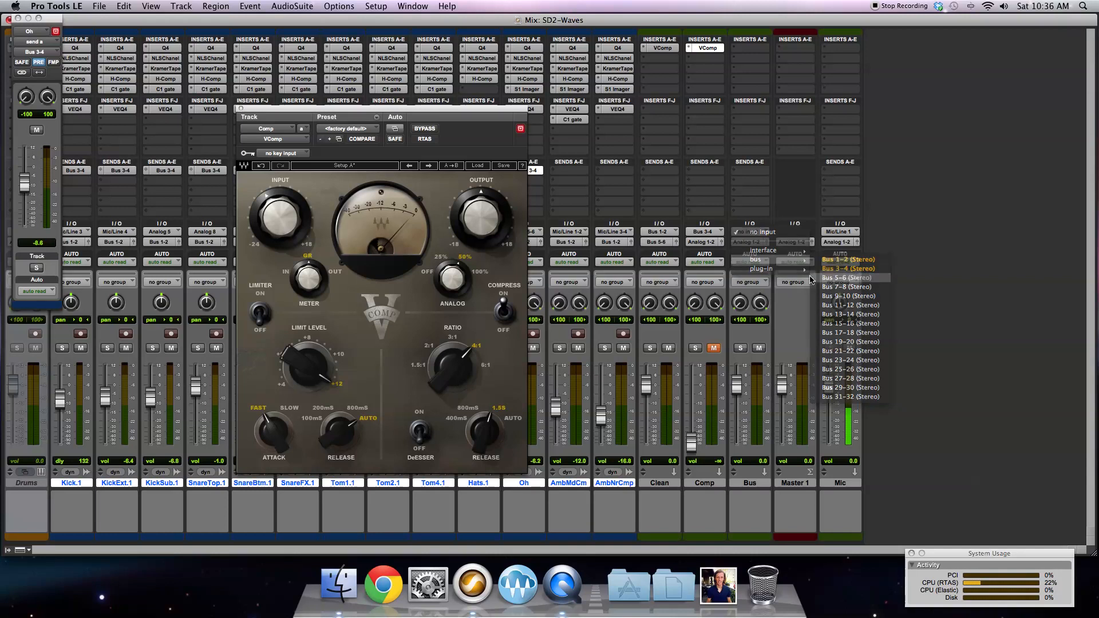
click(750, 242)
click(793, 173)
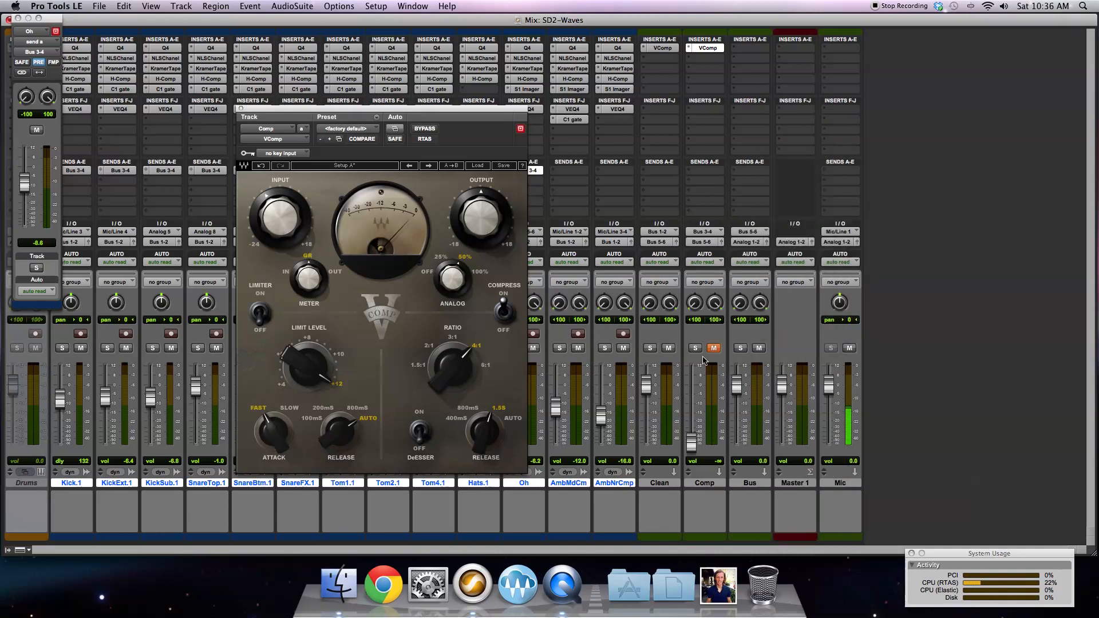
Step: Play the drums with Comp unmuted and balance the two tracks, with Clean's fader at -3.1 dB and Comp's at -5.6 dB
key(space)
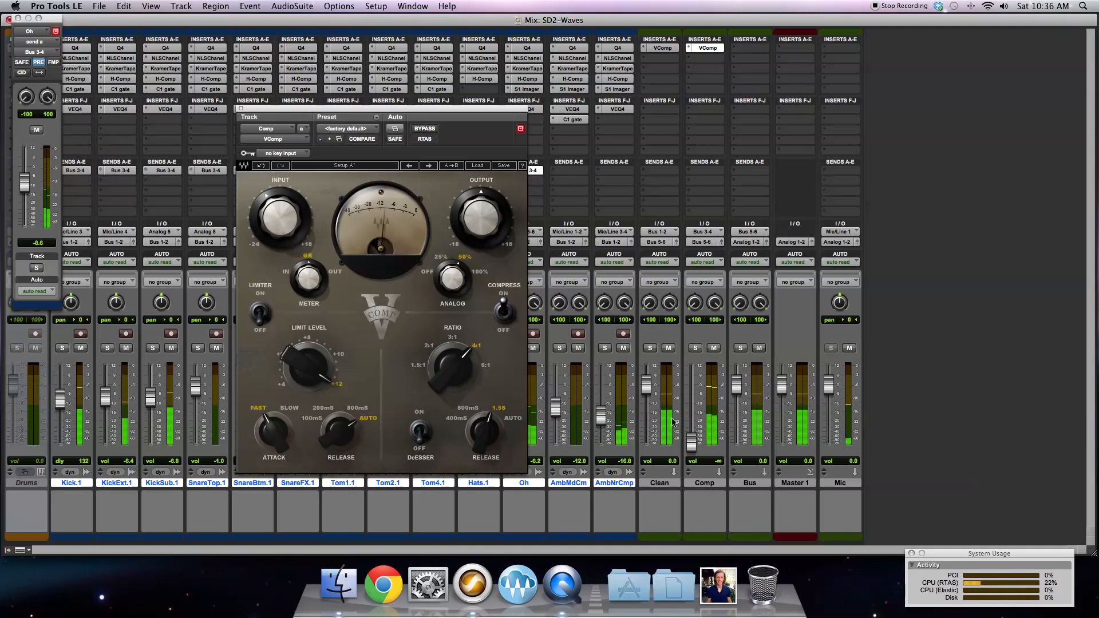
drag(650, 394, 649, 398)
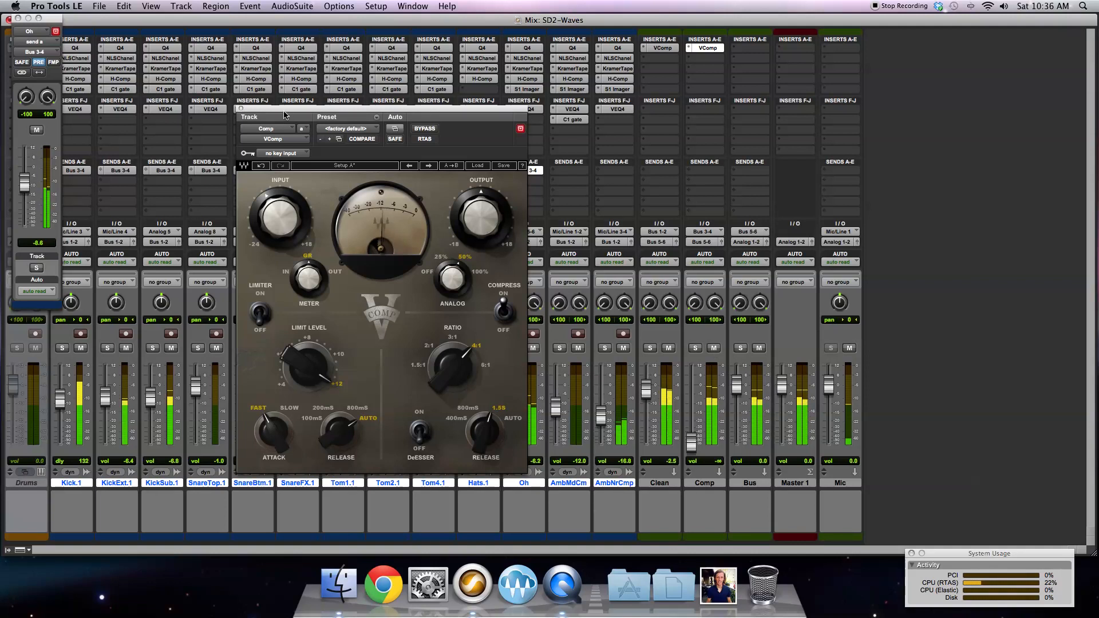
click(242, 109)
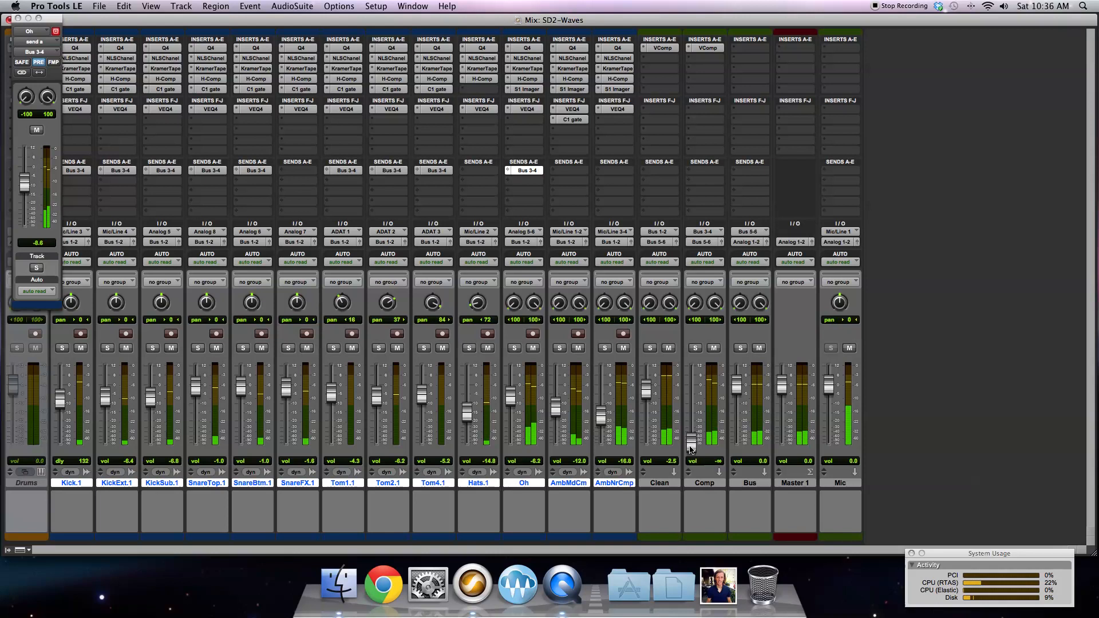
drag(690, 439, 685, 402)
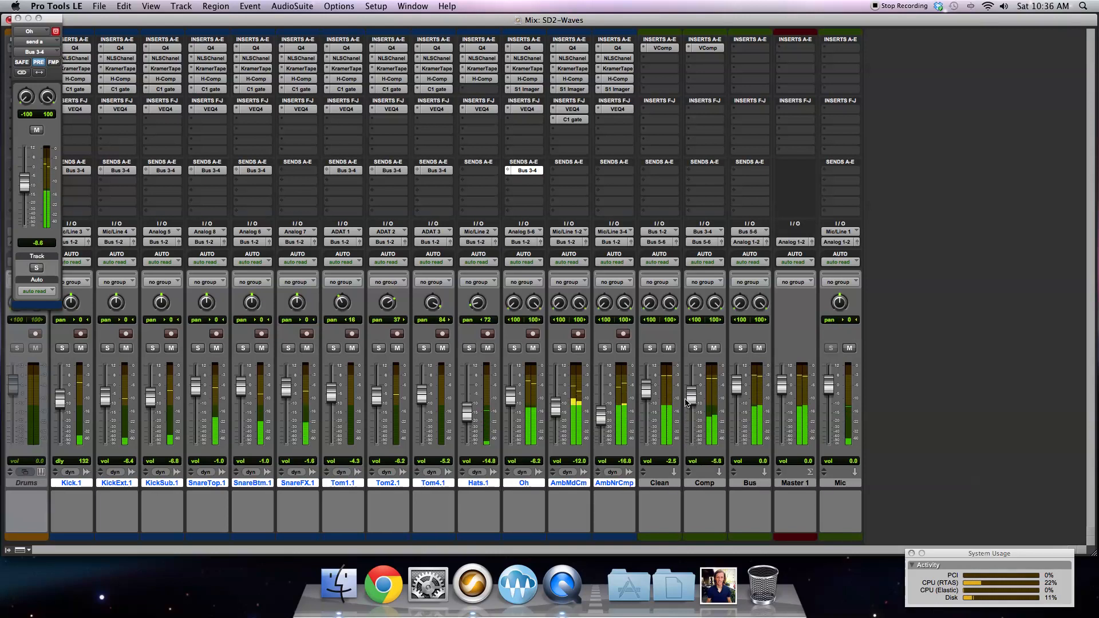
click(713, 348)
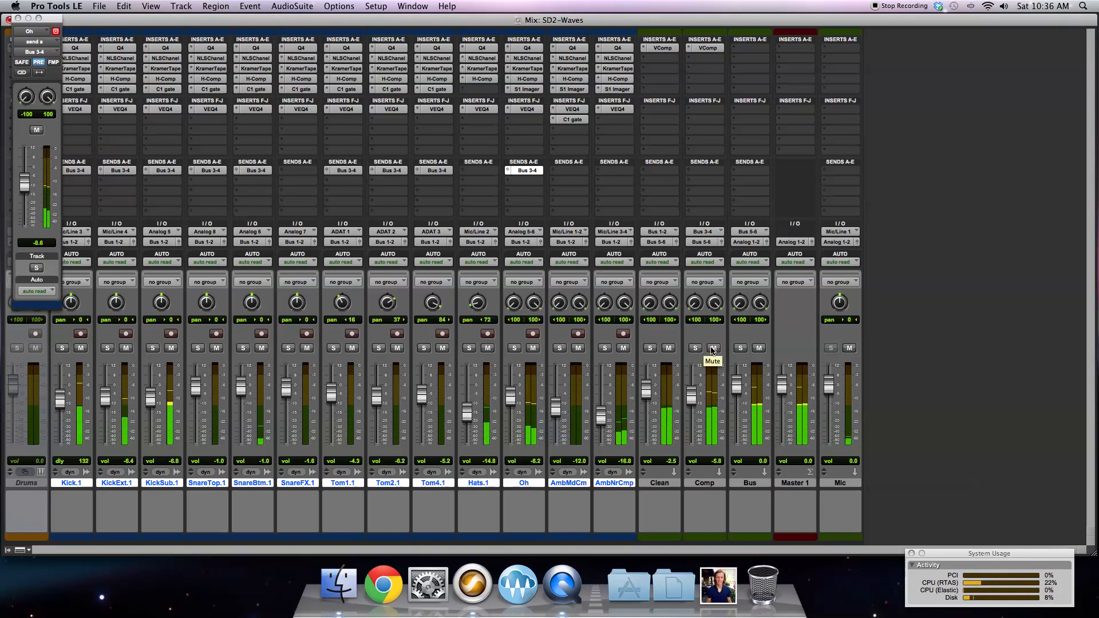
drag(645, 390, 647, 392)
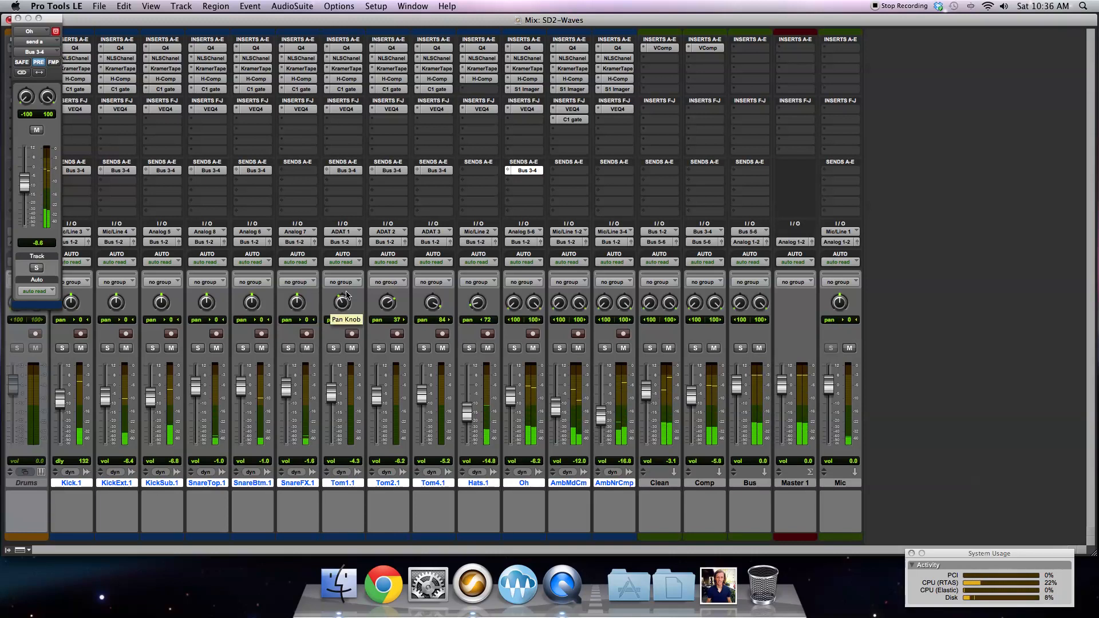
Step: Insert the multichannel NLS Buss (stereo) plug-in on the first insert of the Bus track
click(741, 50)
mouse_move(746, 66)
mouse_move(906, 74)
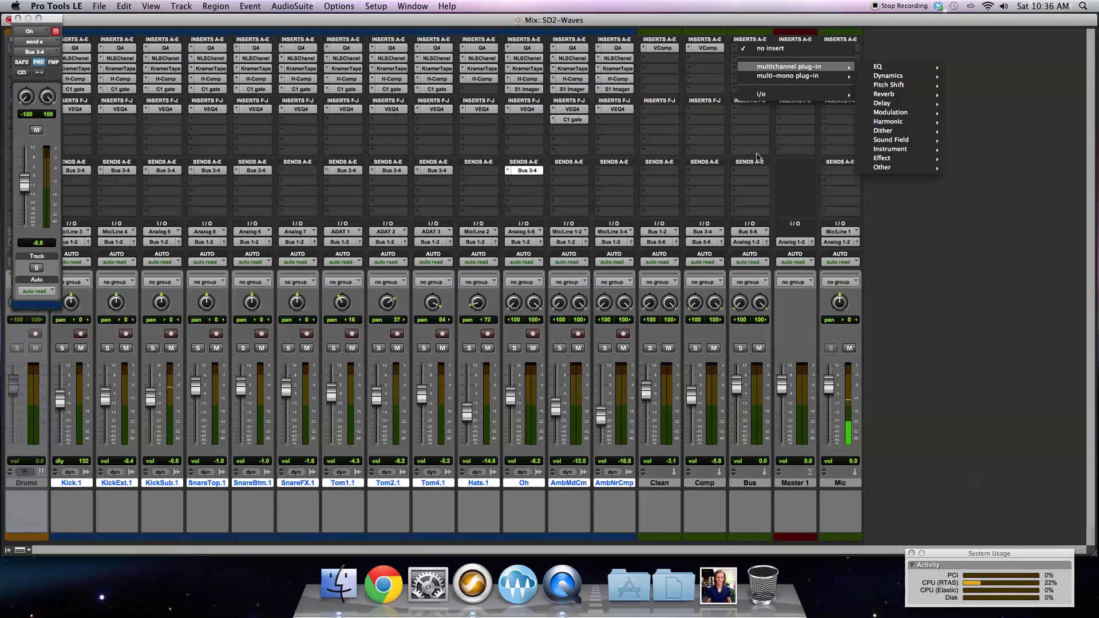
mouse_move(898, 122)
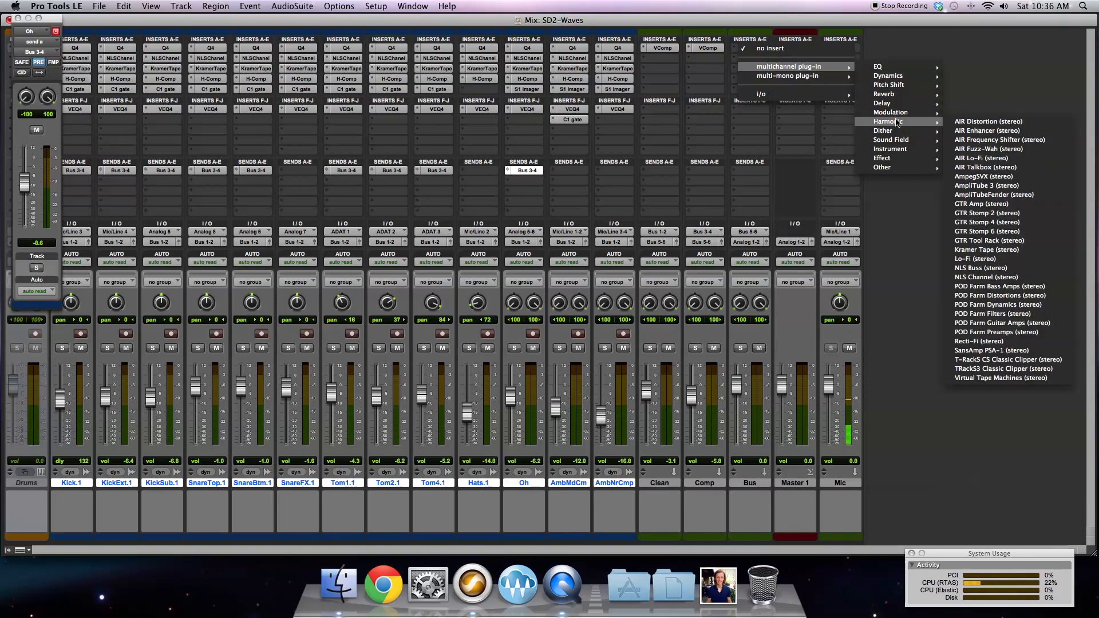
click(1002, 269)
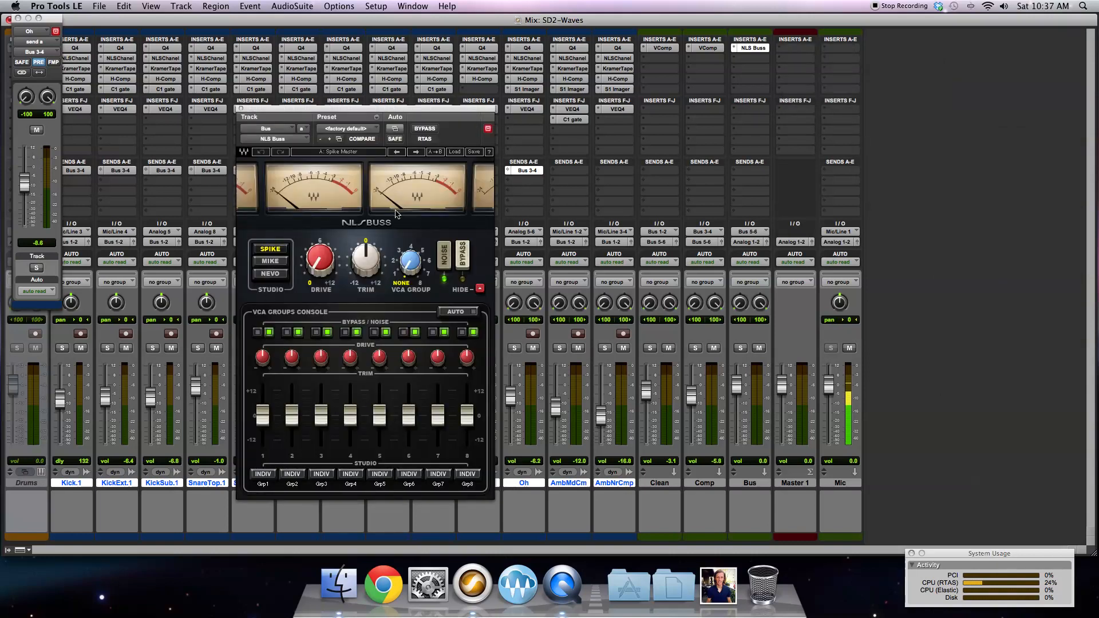
Step: Set the NLS Buss console to MIKE and check it against the NLS Channel on the AmbNrCmp track
click(271, 261)
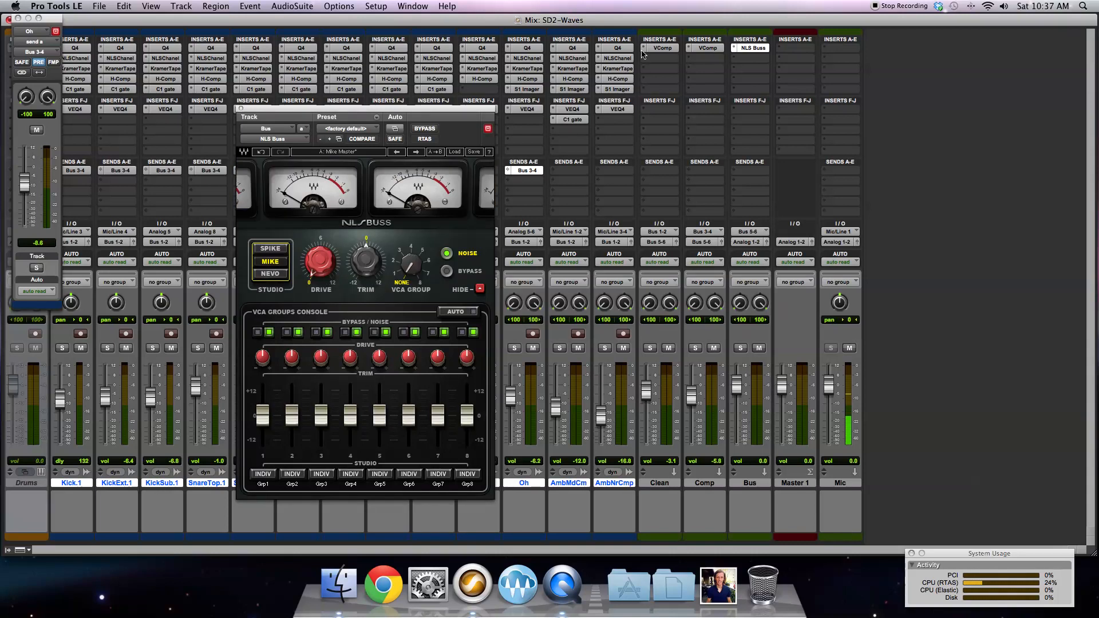
click(621, 59)
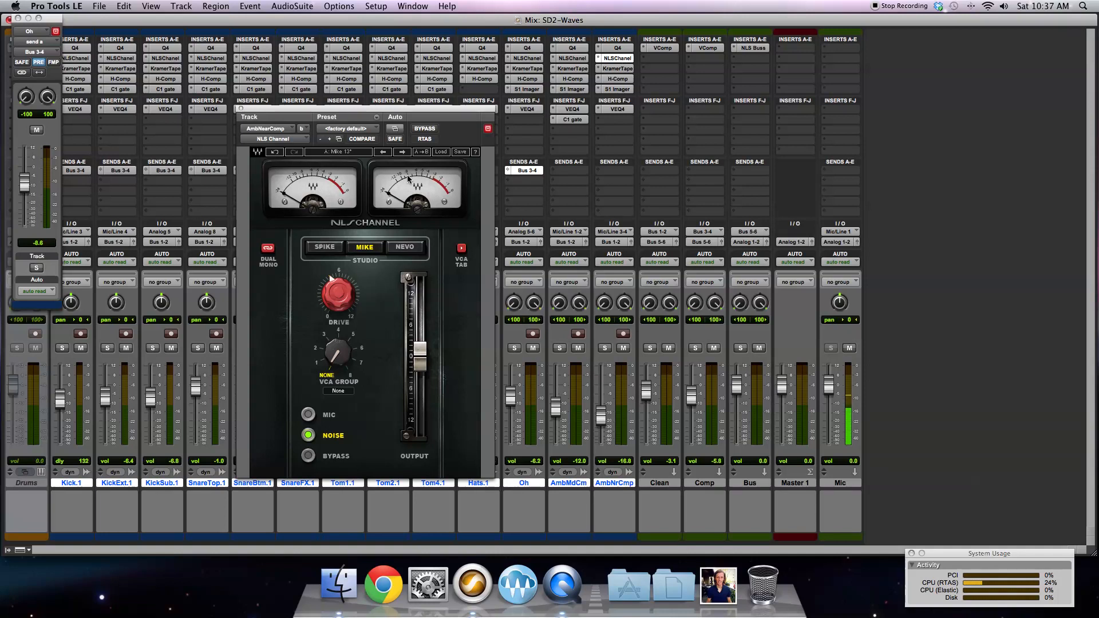
click(752, 49)
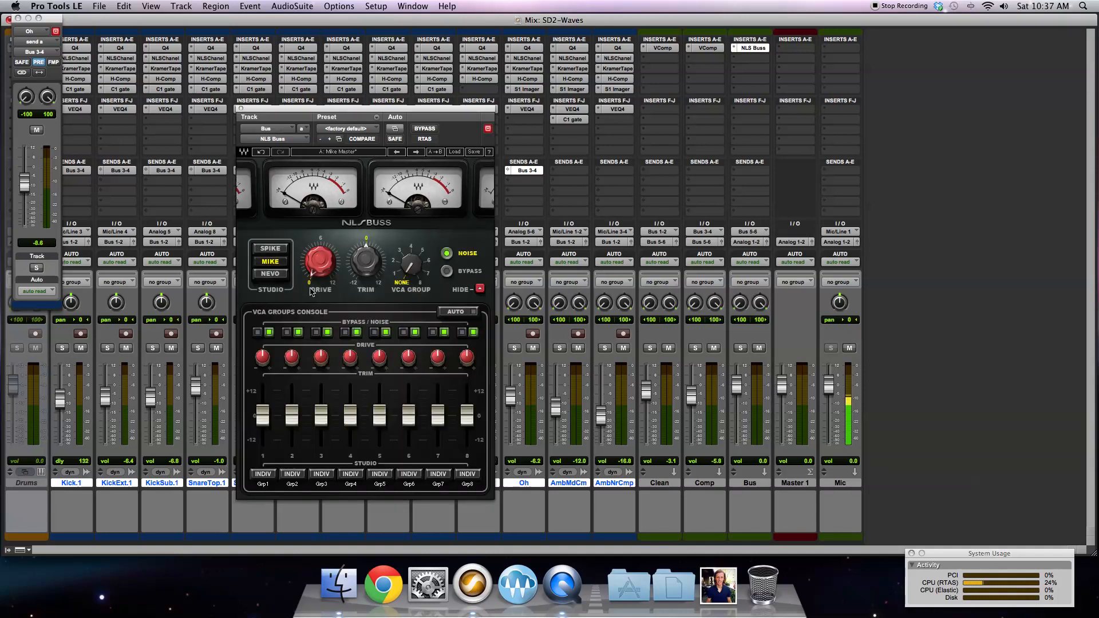
Step: Set the NLS Buss Drive to about 5.4 and compare the playing drums with the plug-in bypassed and active
click(312, 269)
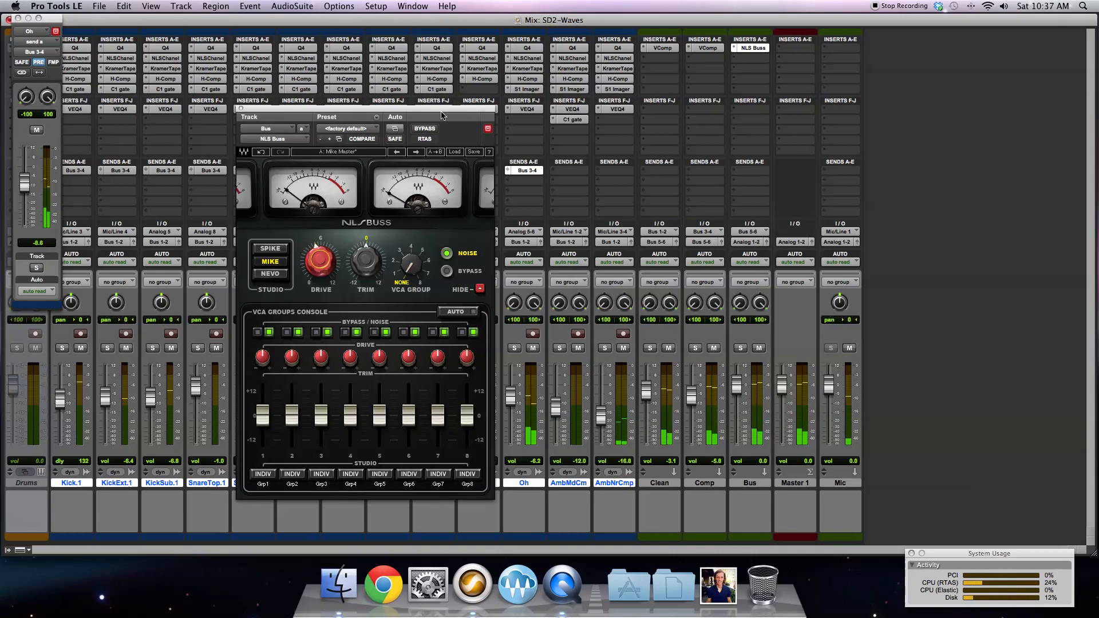
click(424, 129)
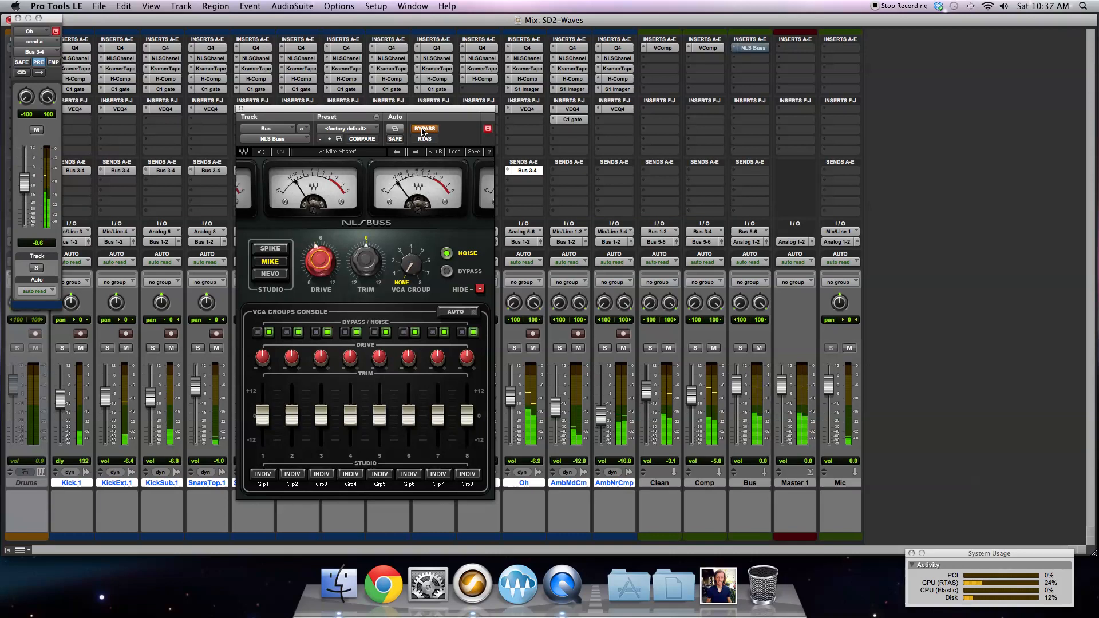
click(423, 130)
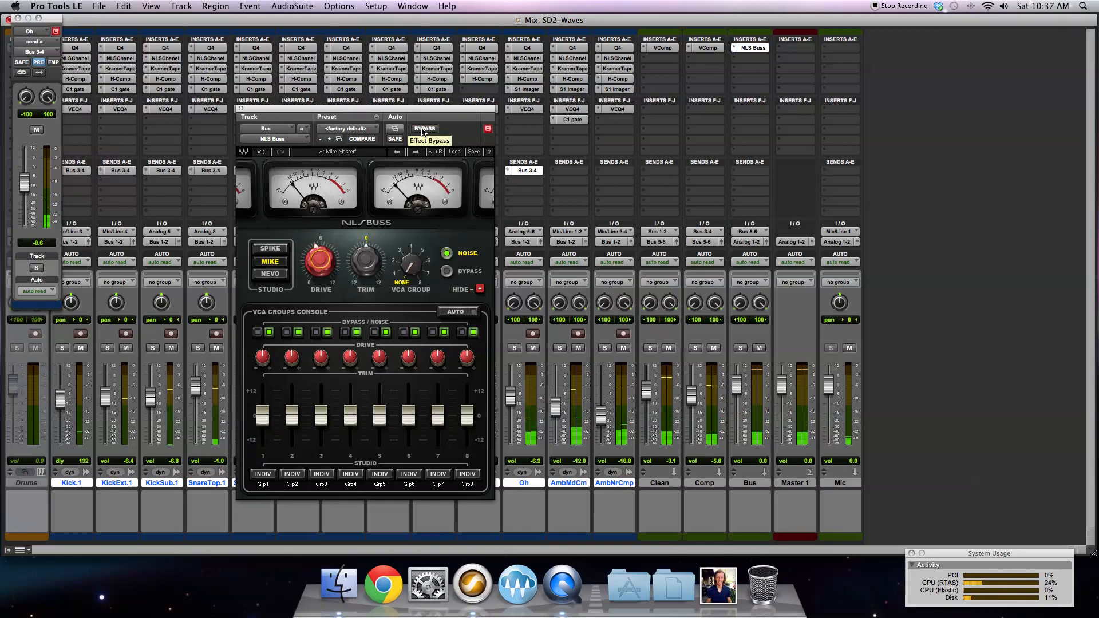
click(422, 129)
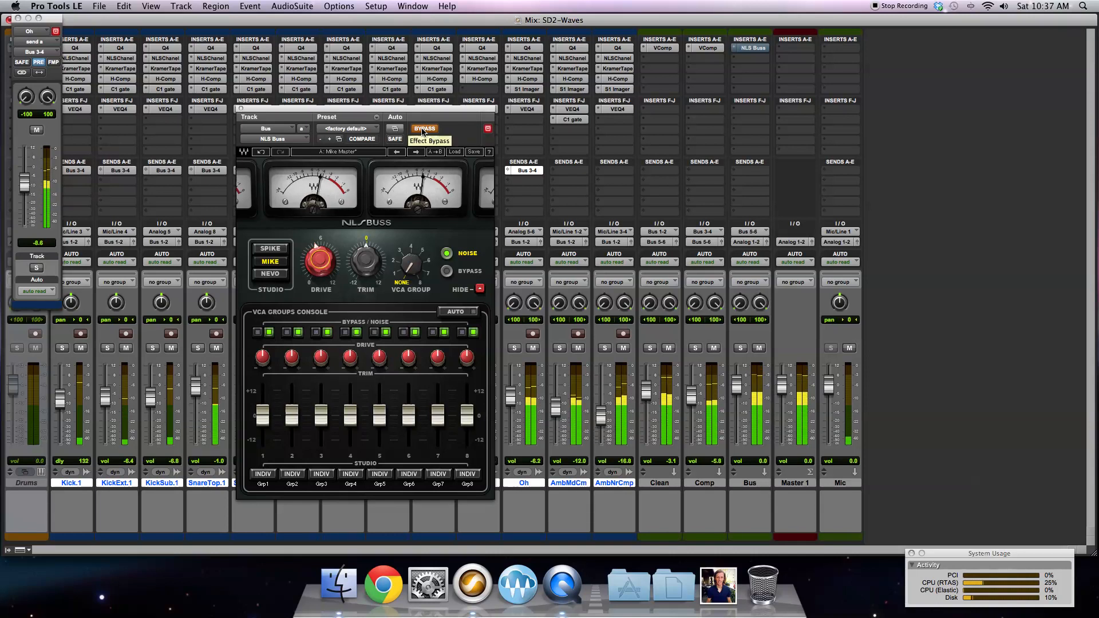
click(422, 129)
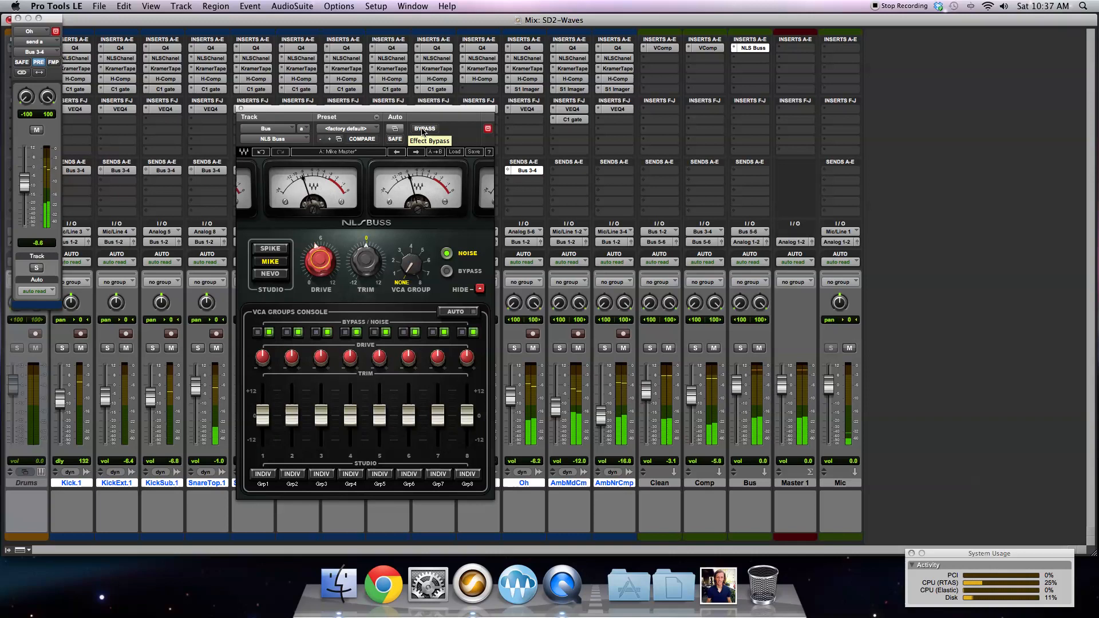
Step: Audition the SPIKE and NEVO consoles on the NLS Buss against MIKE, return to MIKE and close the plug-in
click(270, 249)
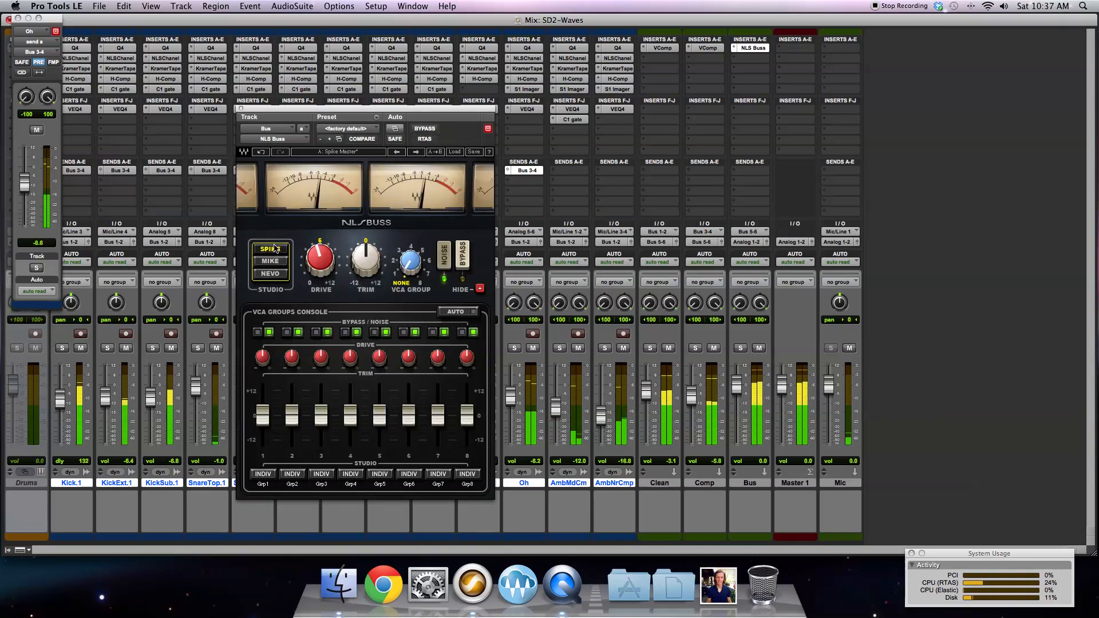
click(276, 274)
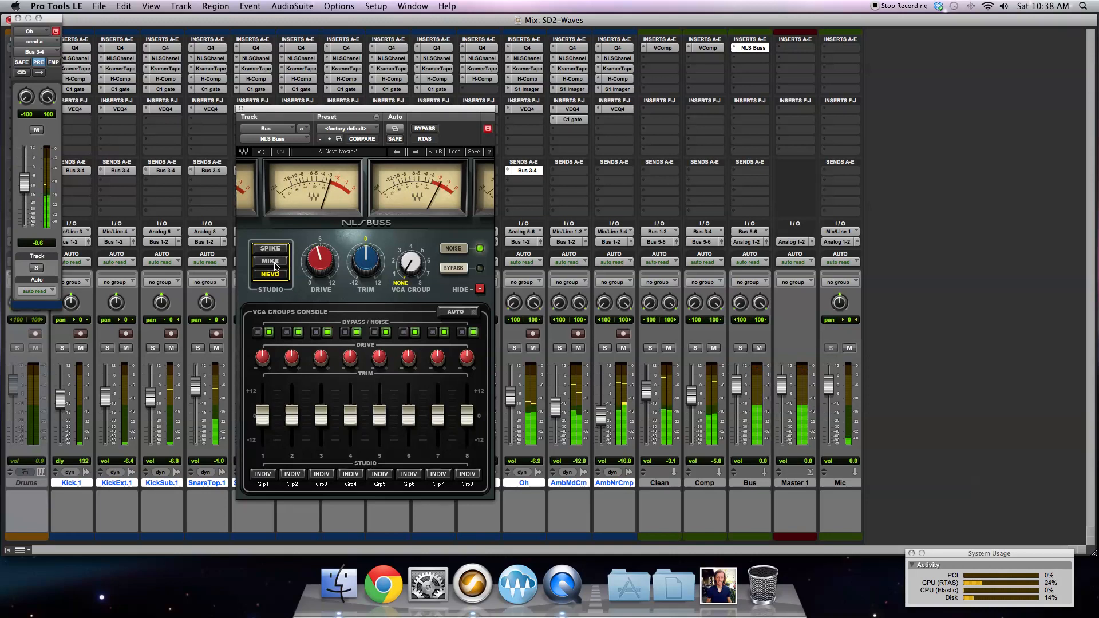
click(274, 263)
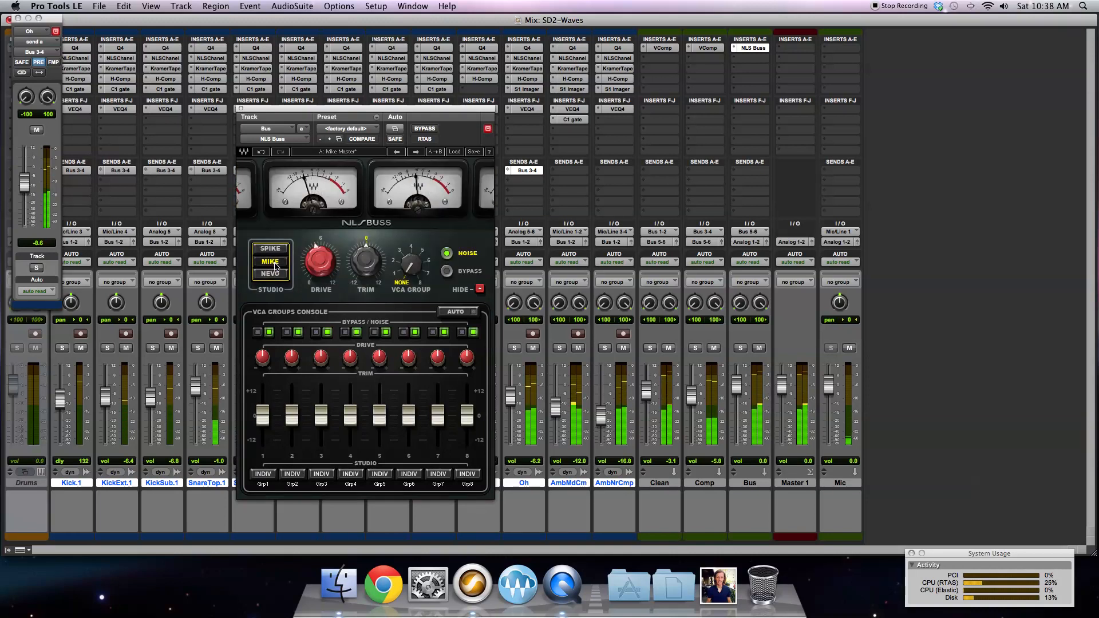
mouse_move(369, 267)
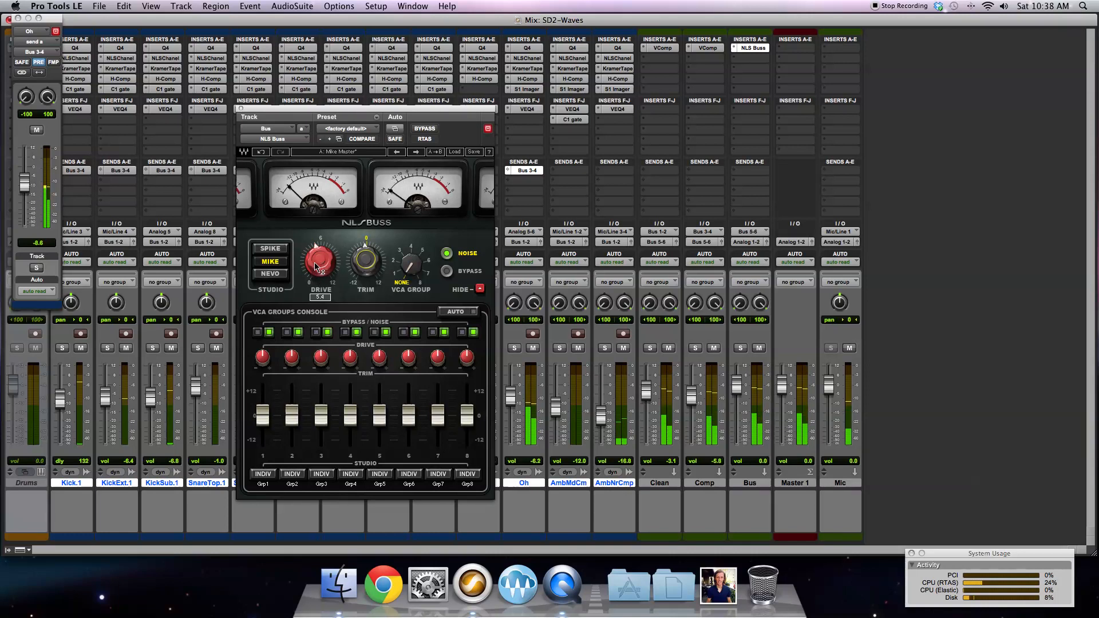
click(240, 108)
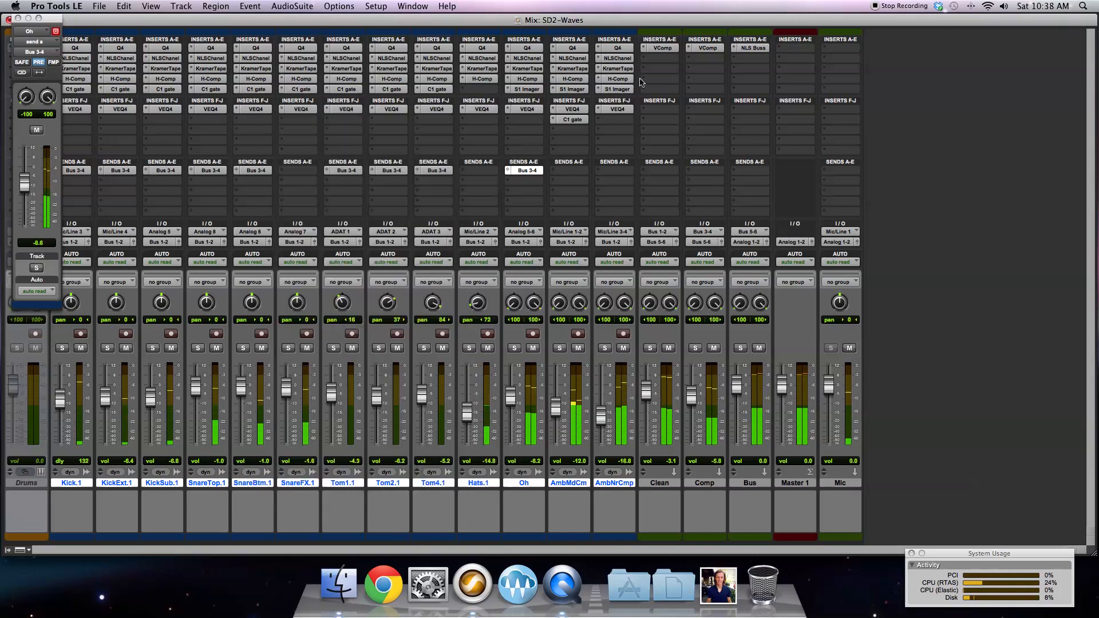
Step: Insert the multichannel Kramer Tape (stereo) plug-in on the second insert of the Bus track
click(748, 58)
click(752, 59)
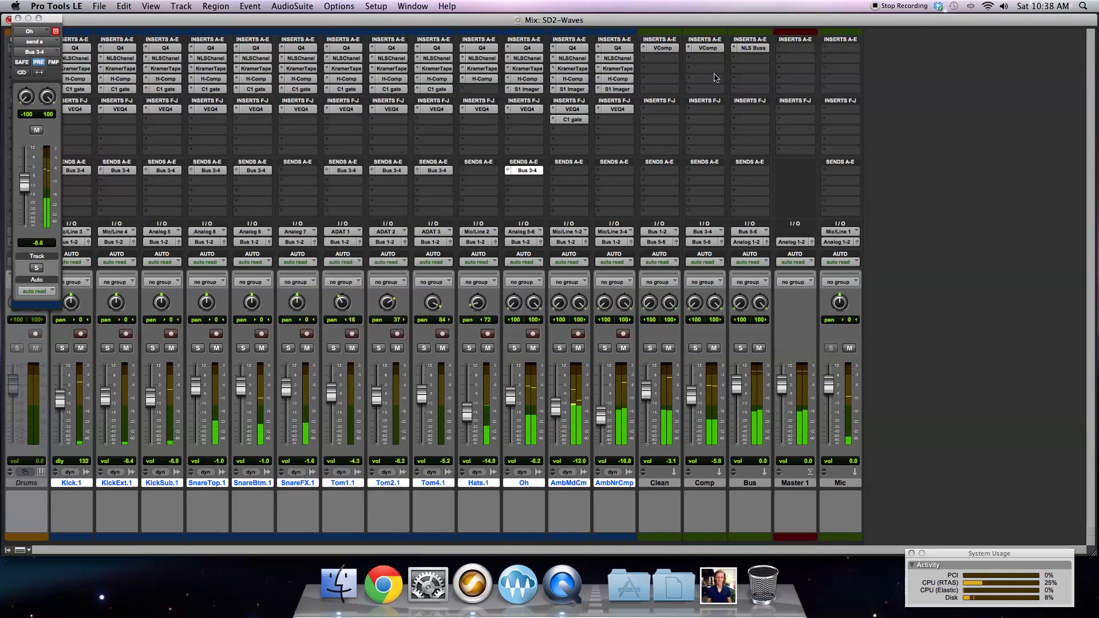
click(753, 58)
mouse_move(801, 77)
mouse_move(909, 131)
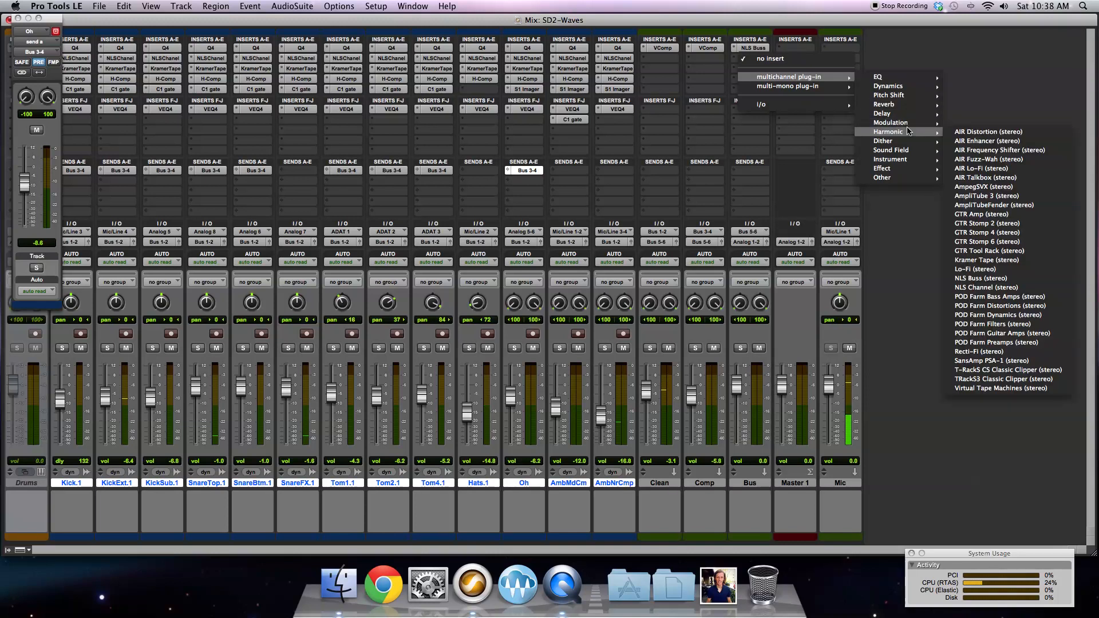
click(996, 261)
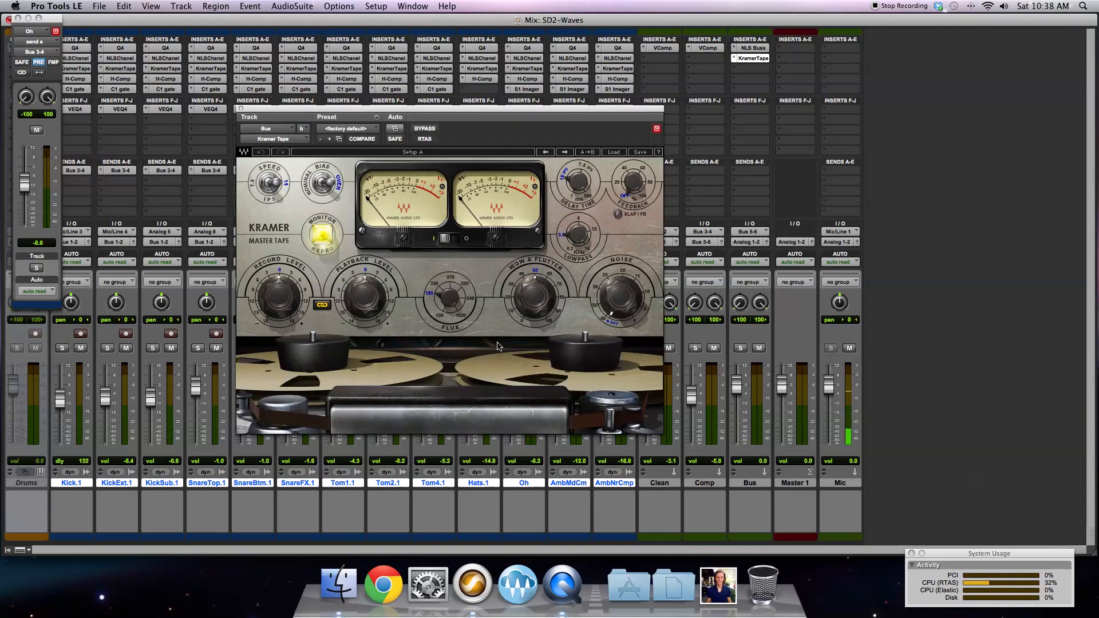
Step: On the Kramer Tape, turn Wow & Flutter down to 0 and set the linked Record Level to -2.8 during playback
drag(520, 301, 521, 346)
drag(458, 295, 451, 303)
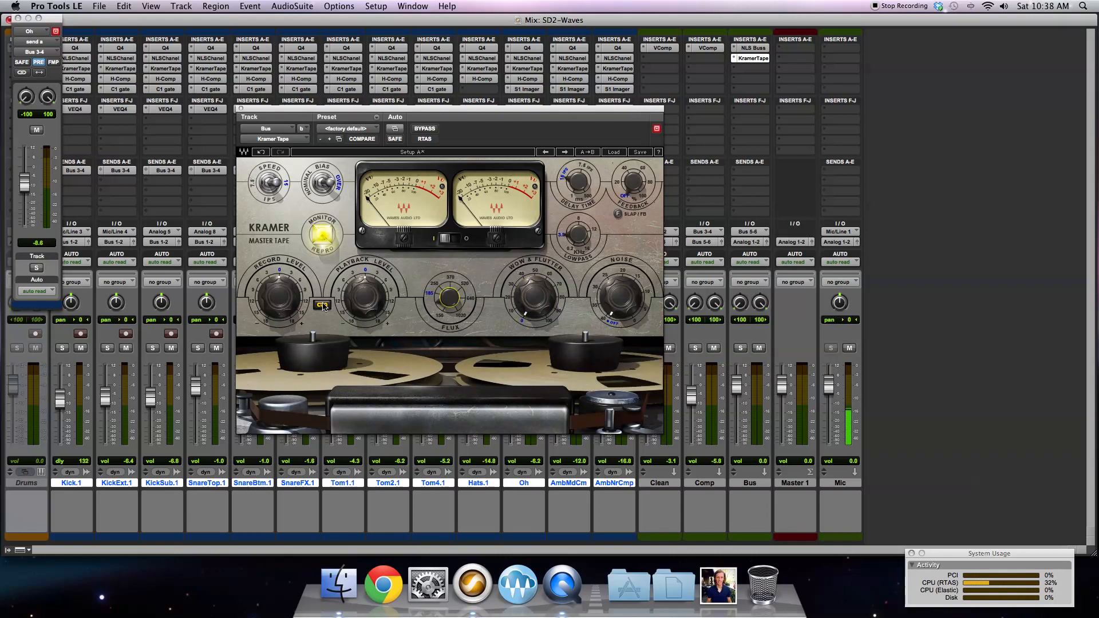
drag(273, 296, 273, 301)
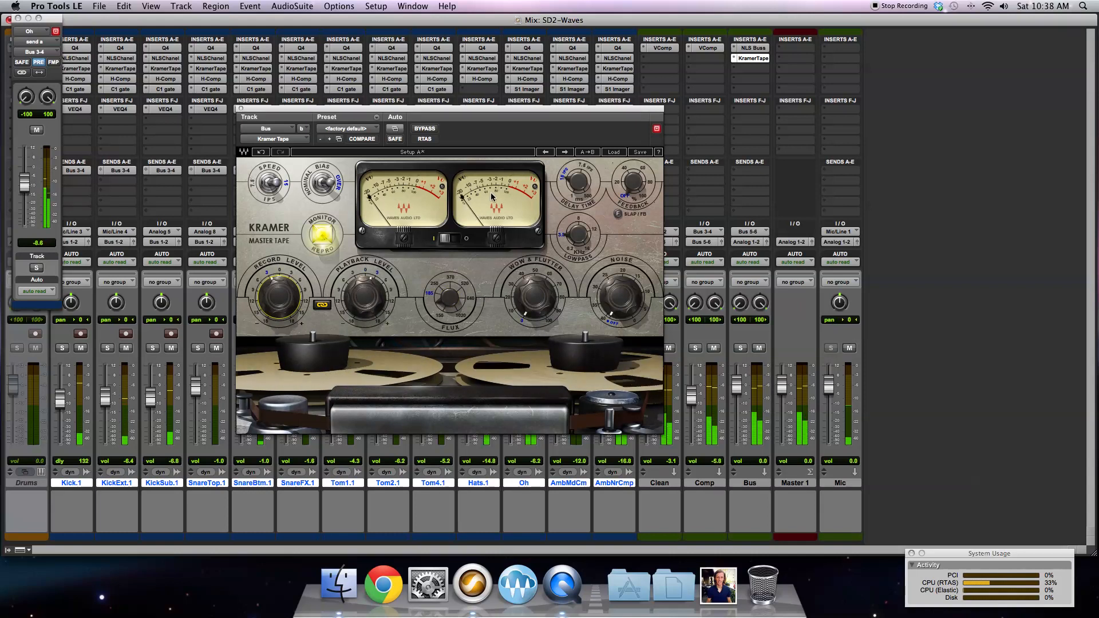
mouse_move(276, 297)
drag(274, 297, 275, 299)
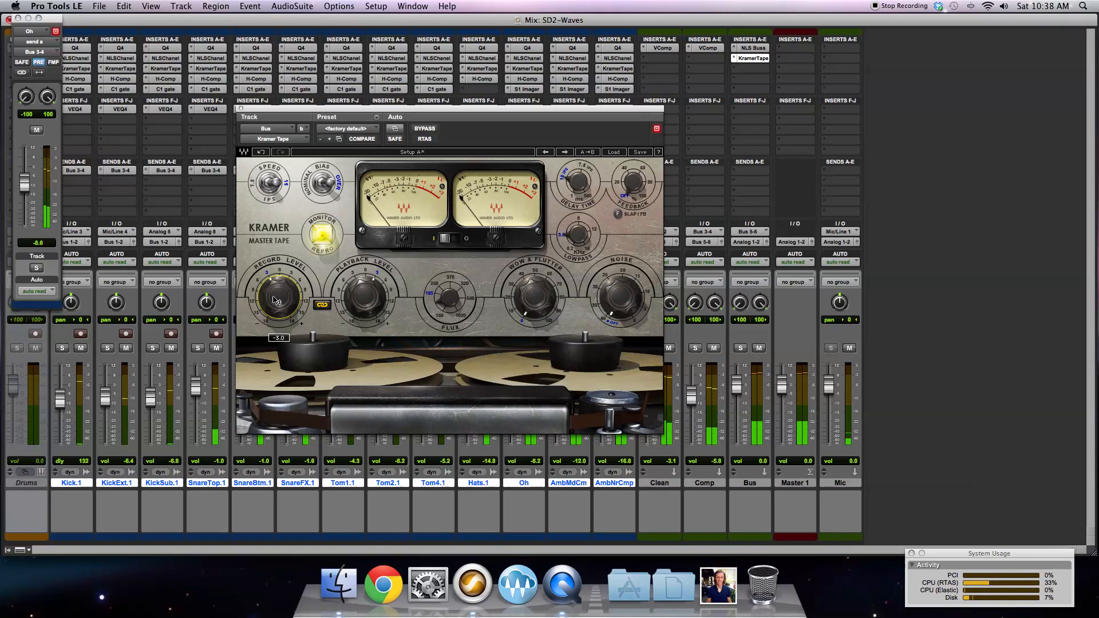
drag(274, 299, 275, 298)
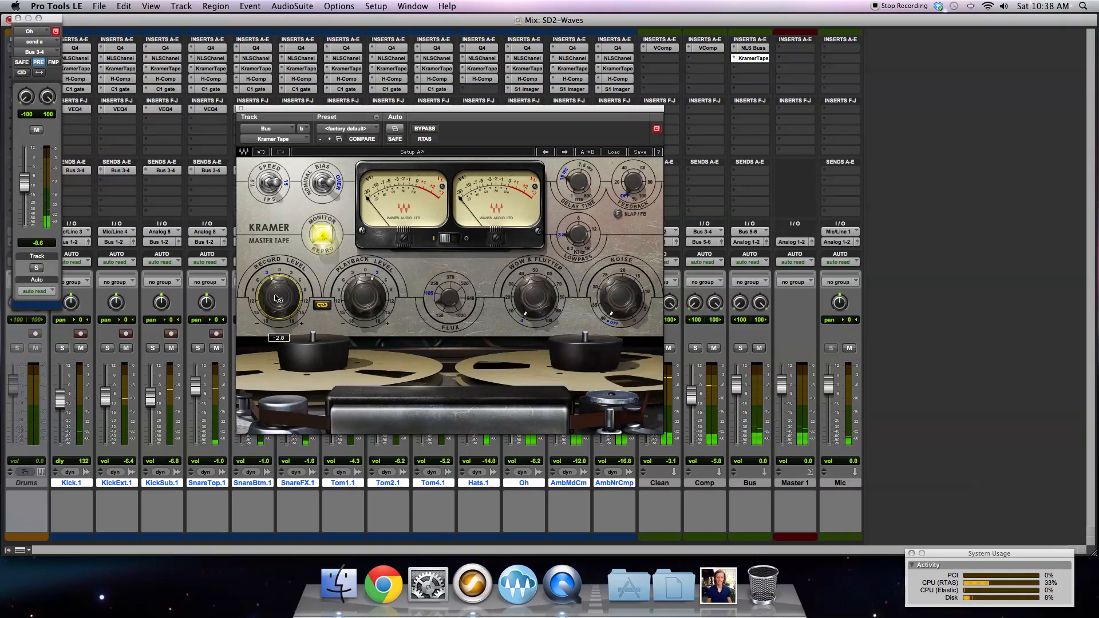
click(241, 108)
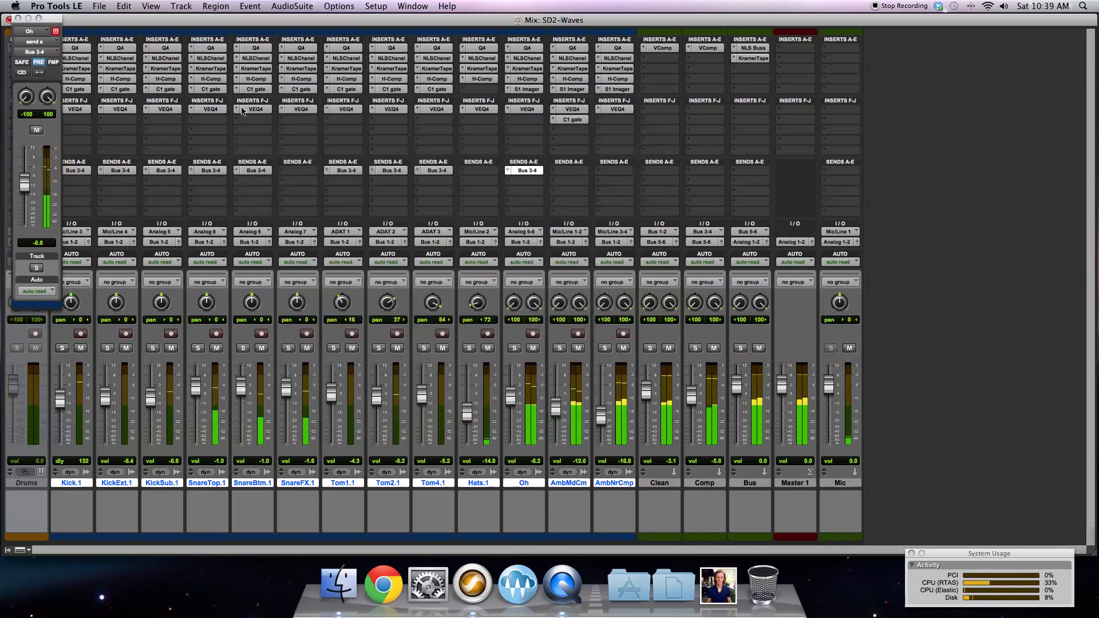
Step: Lower the SnareBtm.1 fader to -7.7 dB and reduce its Bus 3-4 send level
drag(241, 387, 245, 394)
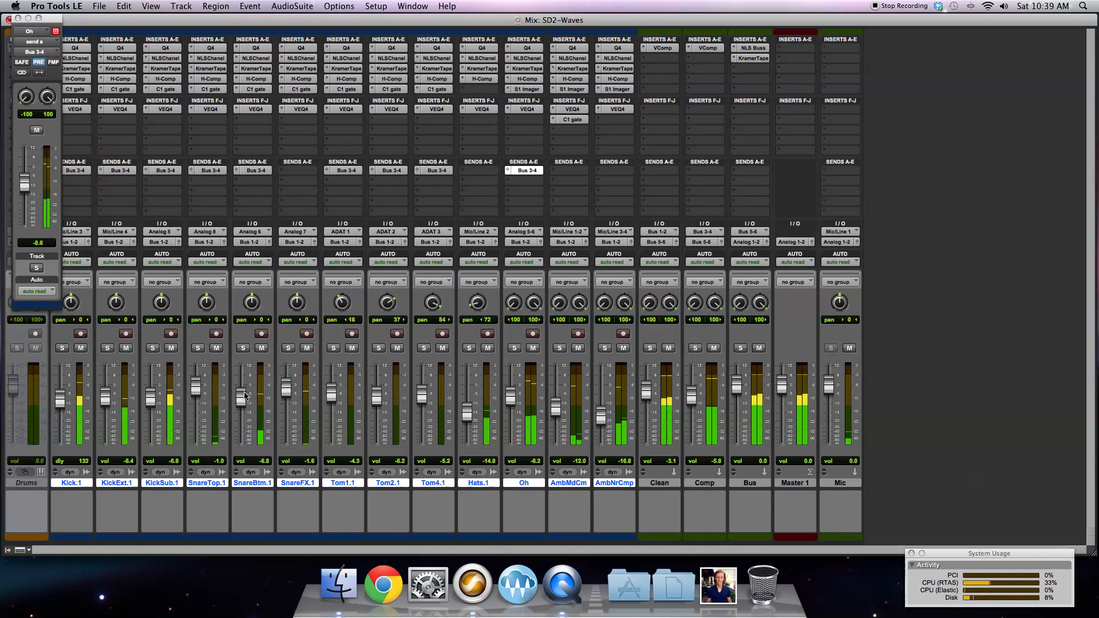
click(256, 170)
drag(24, 160, 23, 170)
click(56, 31)
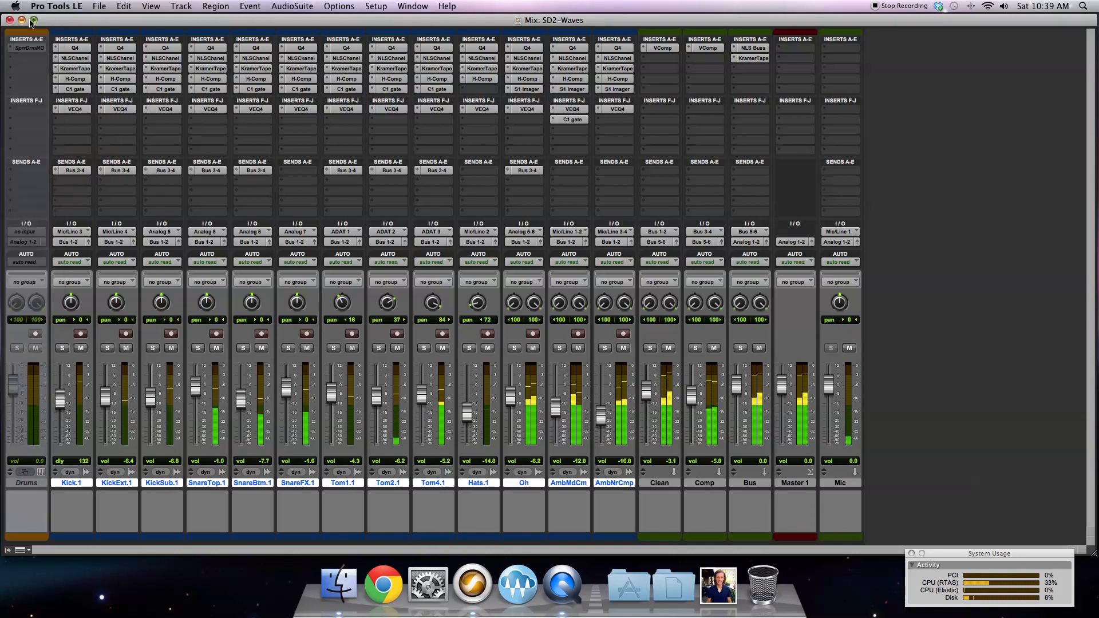
Step: Compare the Bus track's Kramer Tape bypassed and active during playback, leaving it active
click(756, 59)
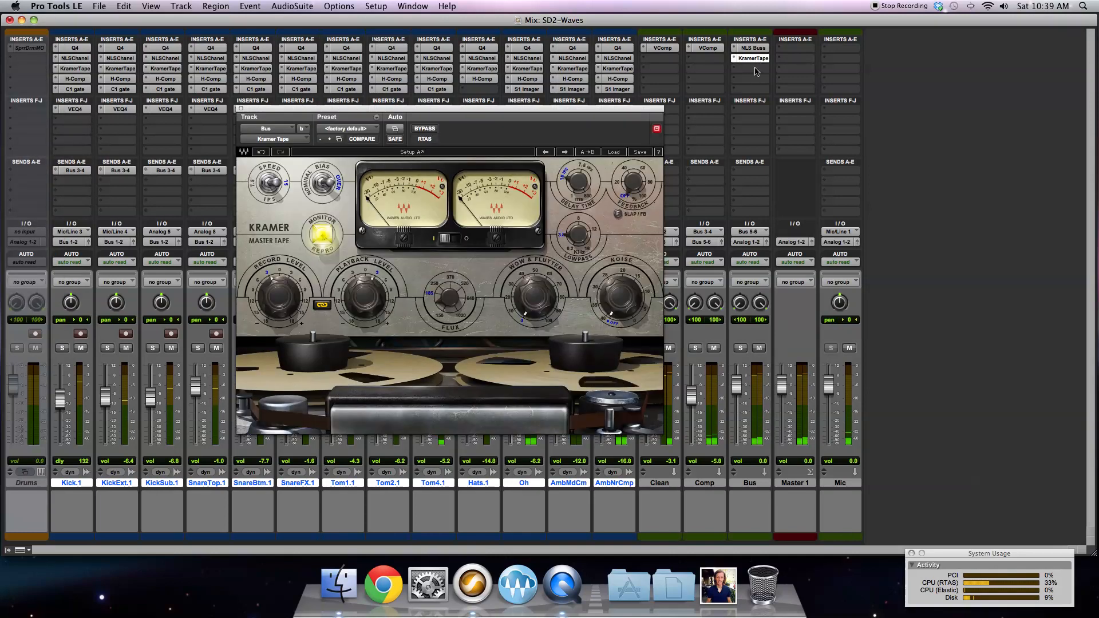
click(426, 129)
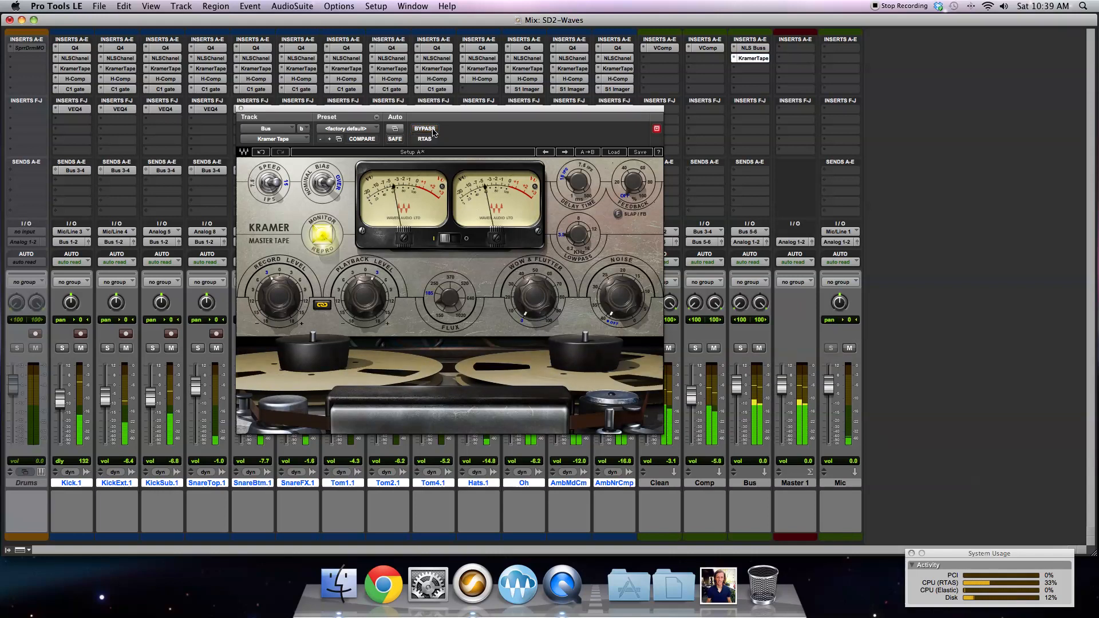
click(426, 128)
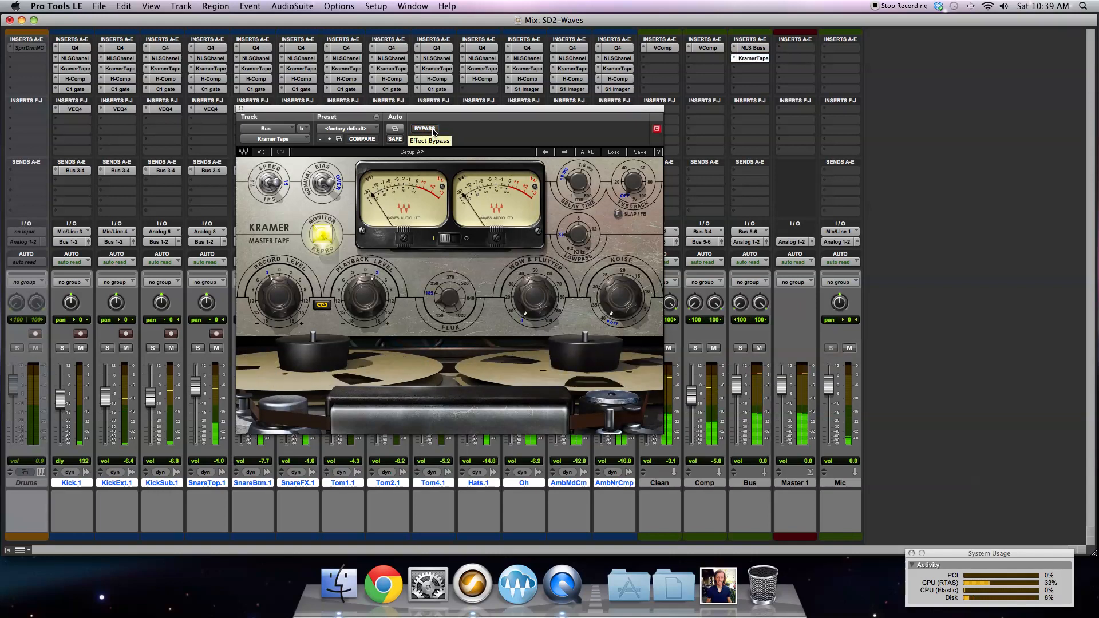
click(243, 109)
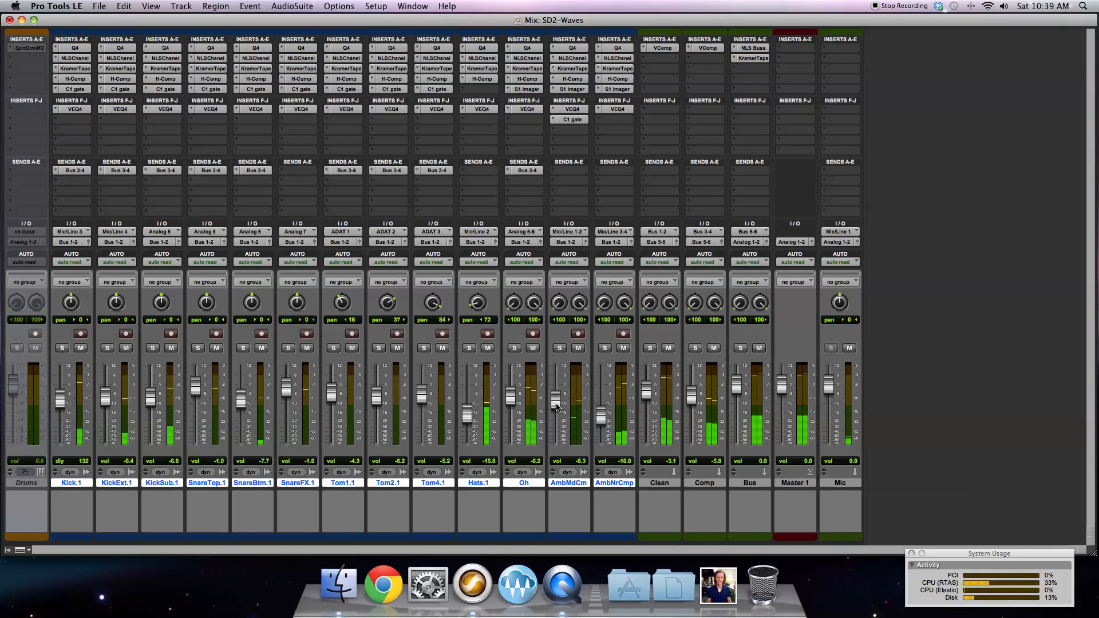
Step: Lower the faders of Hats.1 to -15.8 dB, AmbMdCm to -13.5 dB and AmbNrCmp to -18.2 dB
drag(557, 416, 558, 422)
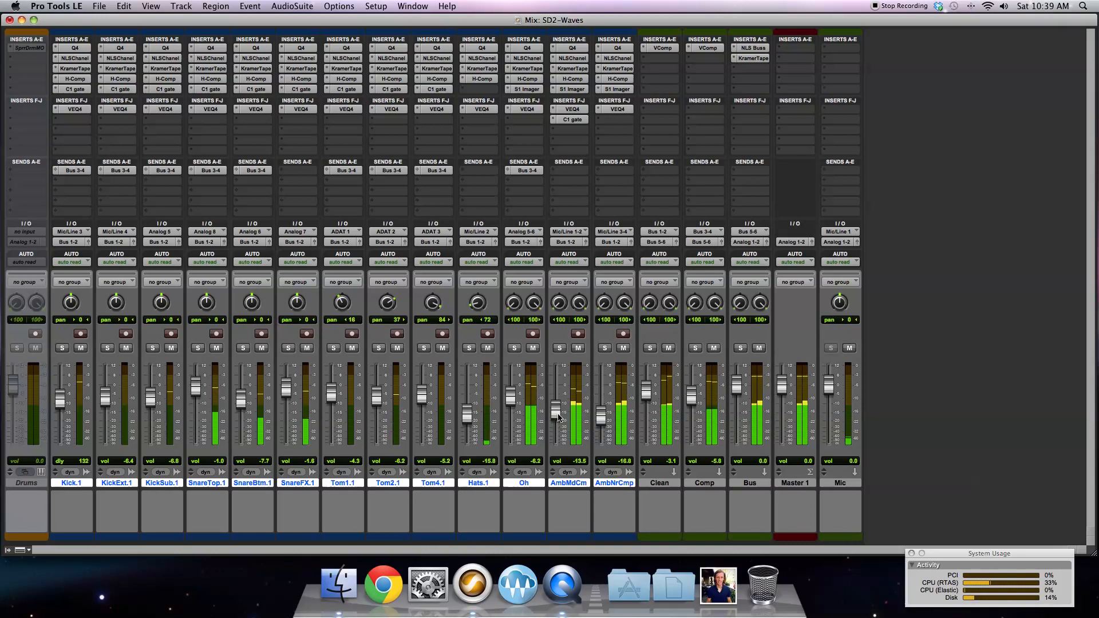
mouse_move(601, 419)
mouse_down()
mouse_move(601, 408)
mouse_move(601, 419)
mouse_up()
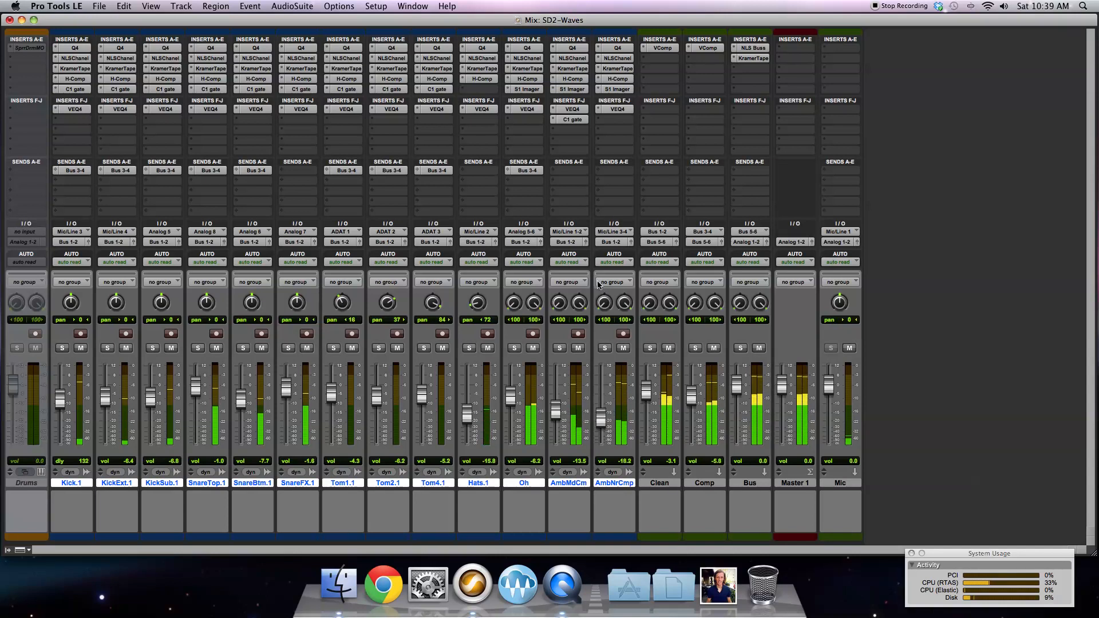
Step: Insert the multichannel VEQ3 (stereo) equalizer on the third insert of the Bus track
click(747, 69)
mouse_move(767, 87)
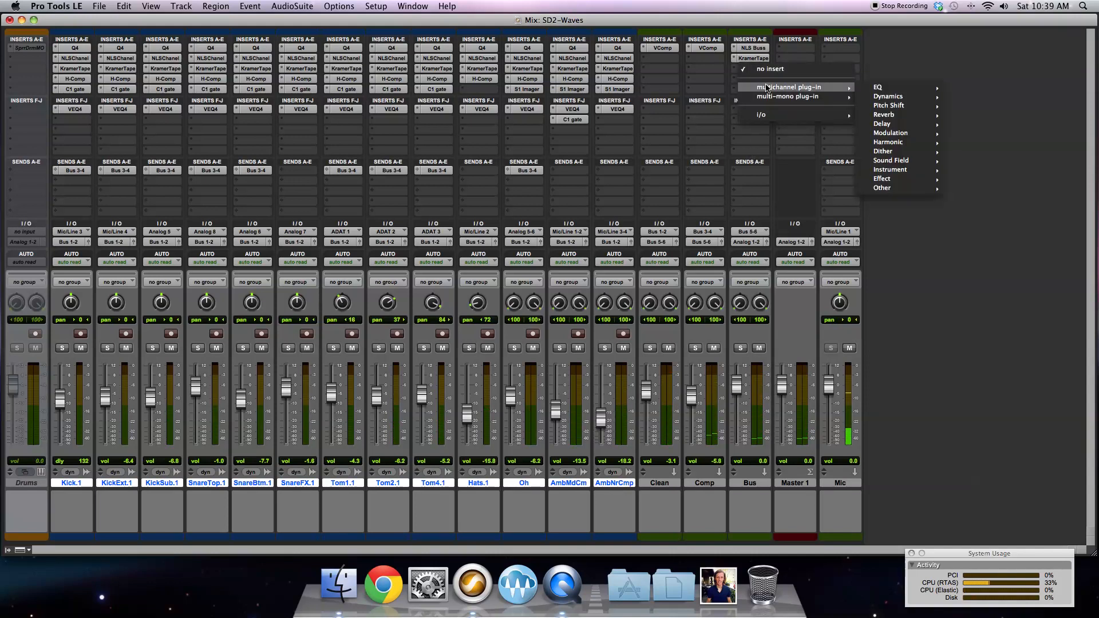
mouse_move(896, 91)
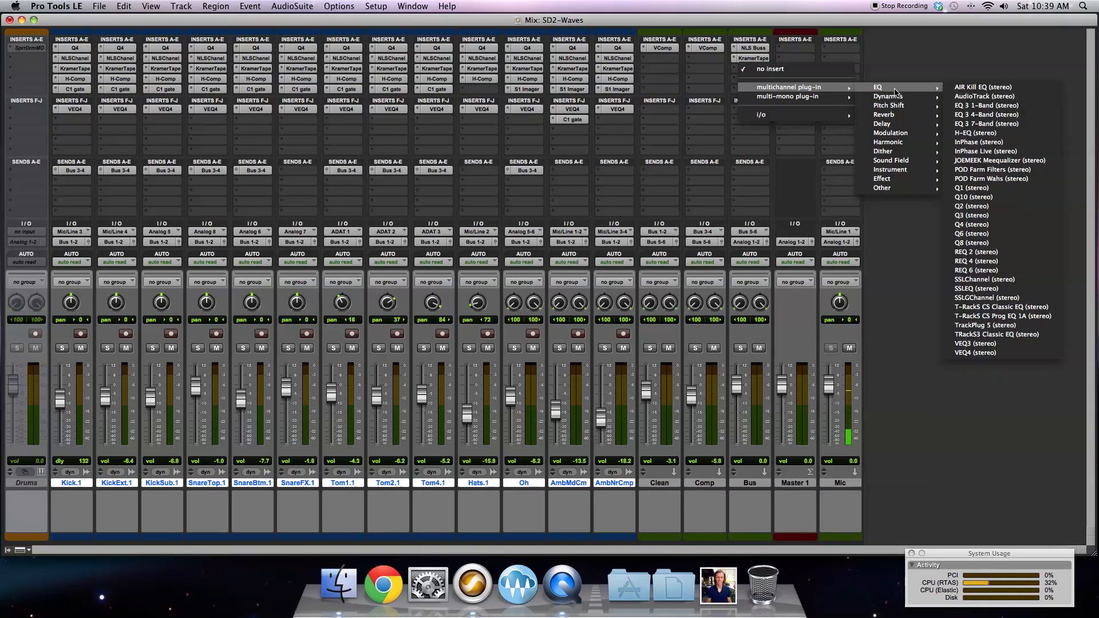
click(991, 343)
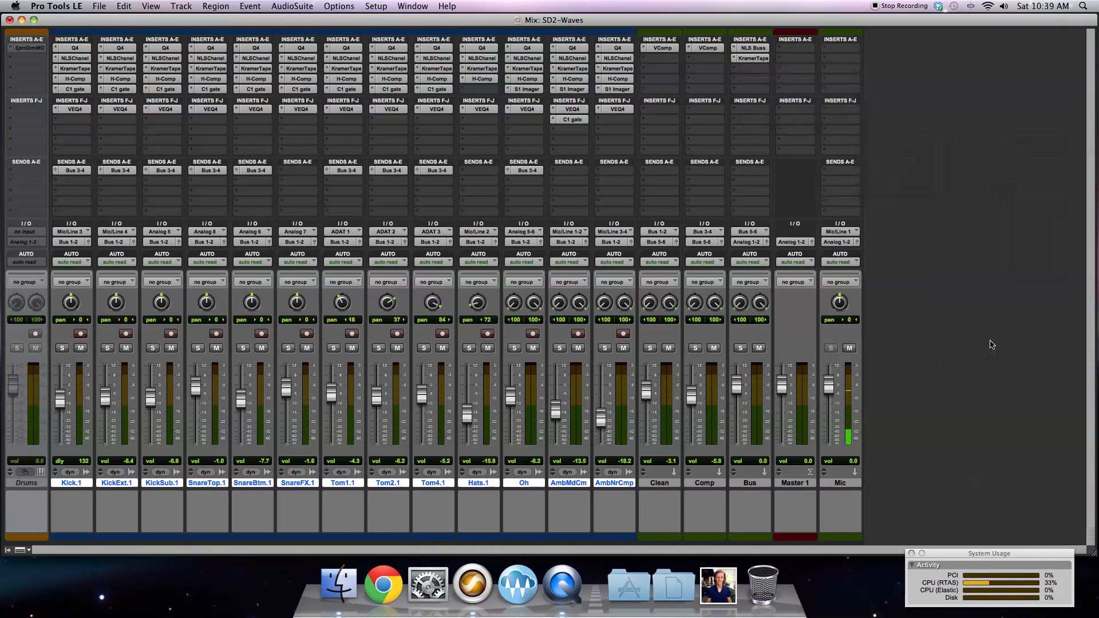
Step: Set the VEQ3 high-pass to 45 Hz, boost the low band slightly at 100 Hz and the mid band by about 1.3 dB at 1.6 kHz
drag(295, 210, 287, 207)
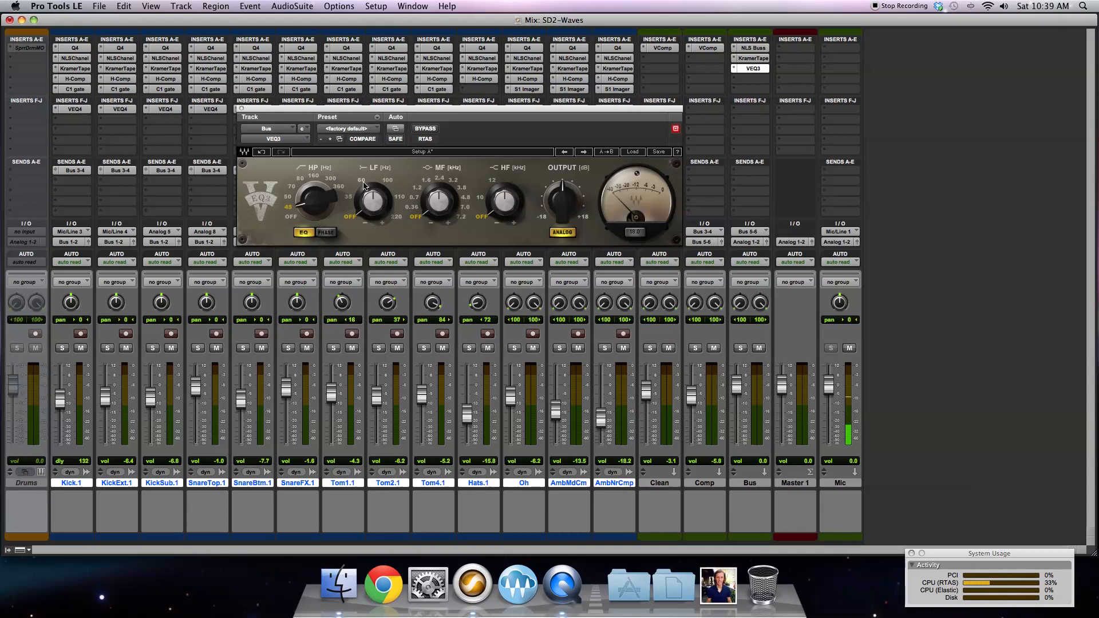
drag(378, 201, 378, 200)
mouse_move(373, 228)
mouse_move(441, 203)
mouse_move(440, 227)
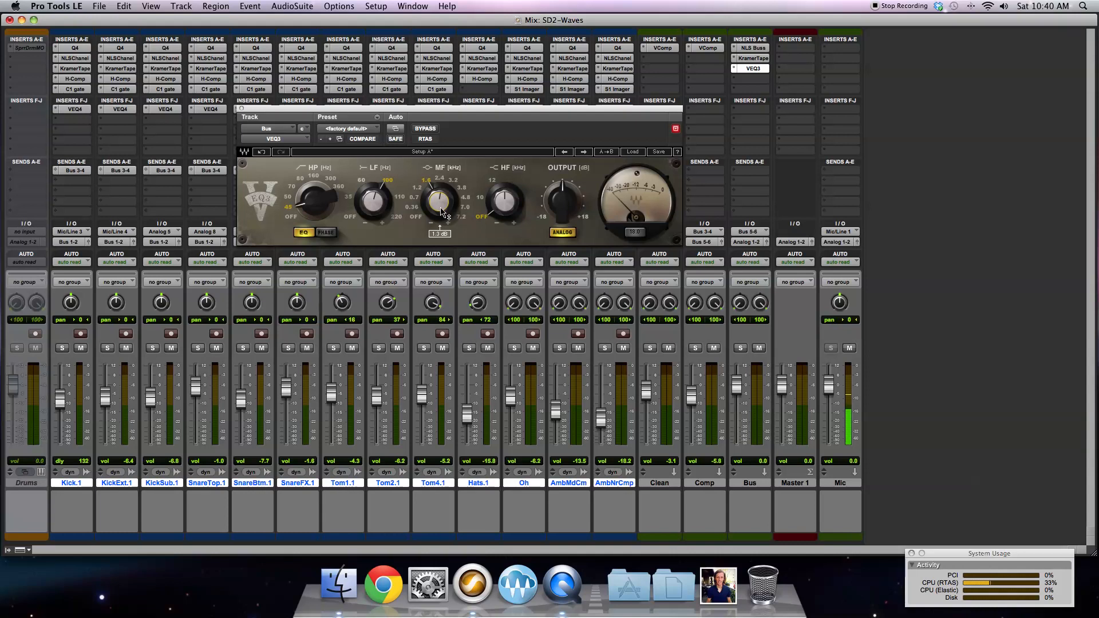
drag(377, 205, 378, 204)
Step: Set the VEQ3 high-frequency band to 10 kHz and adjust its gain
drag(503, 205, 503, 204)
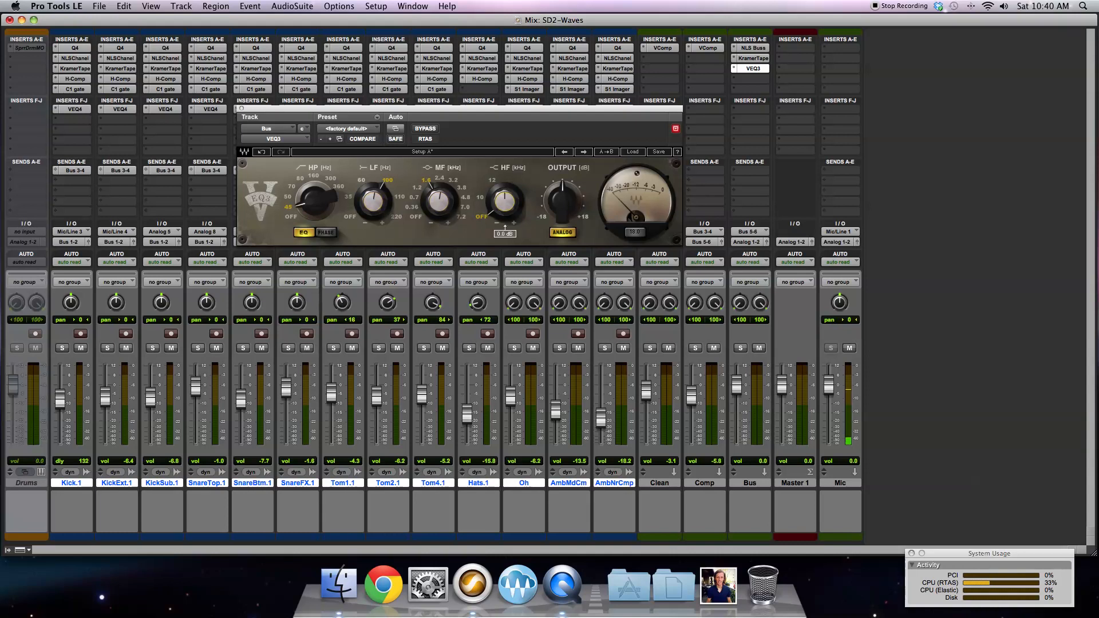
click(481, 198)
mouse_move(509, 209)
click(510, 209)
Step: Play the drums and compare the Bus track's VEQ3 bypassed and active
key(space)
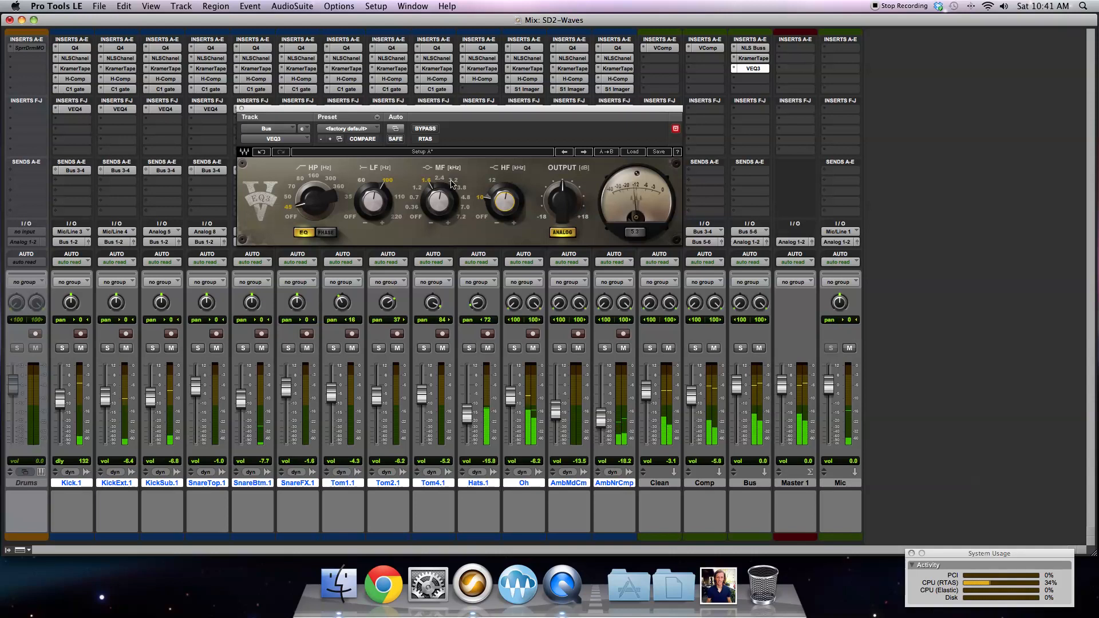
click(431, 129)
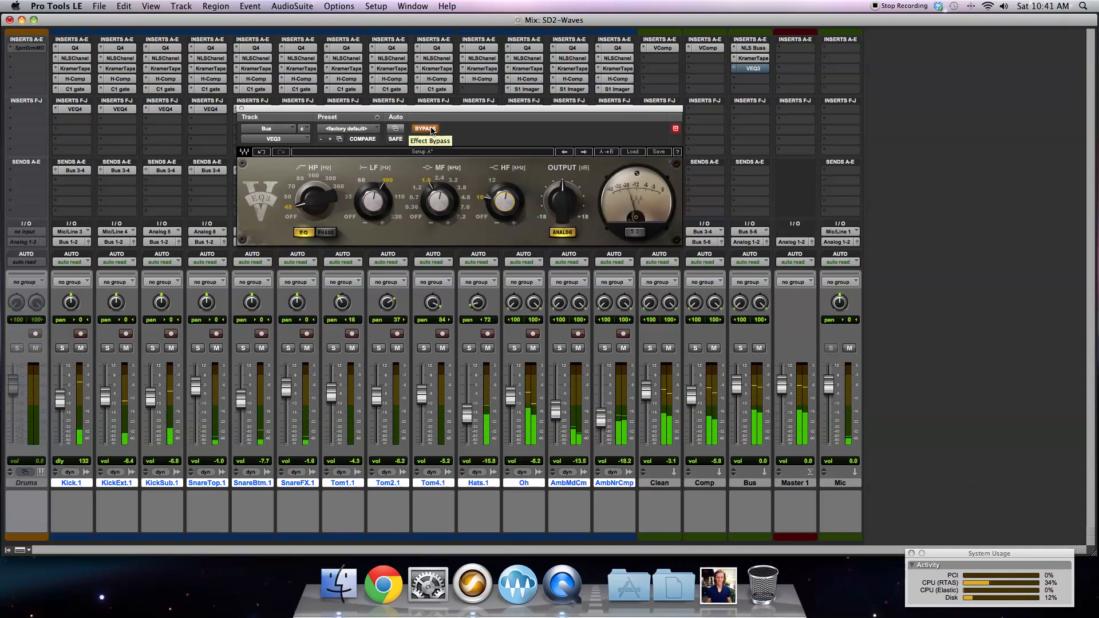
click(431, 129)
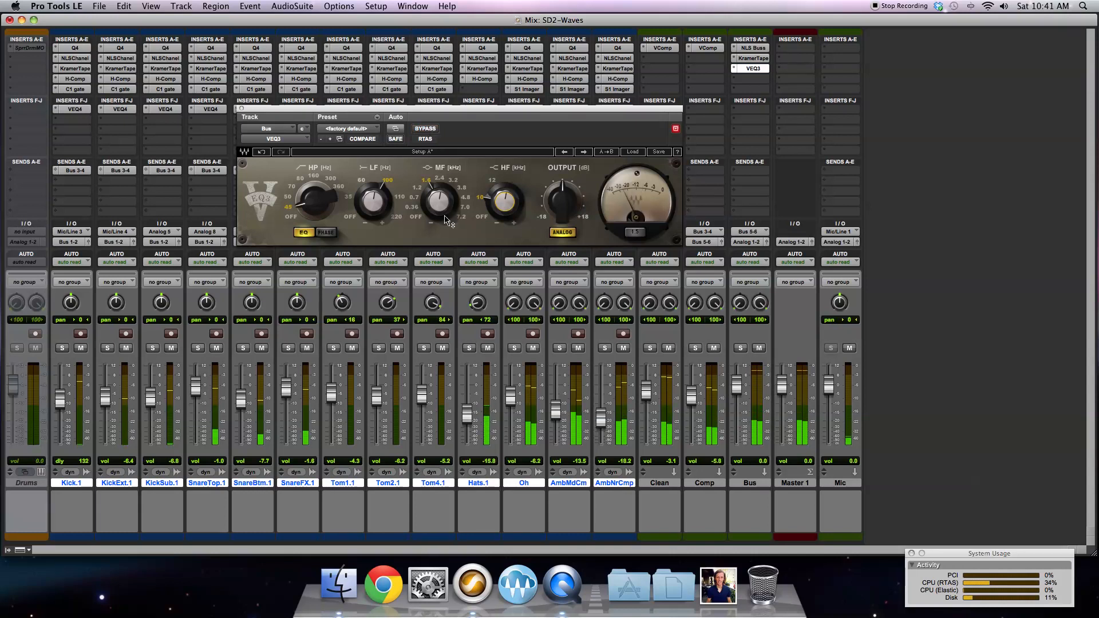
Step: Set the Bus track's VEQ3 mid band to 2.4 kHz, fine-tune its gain, and set the low band to 60 Hz
drag(432, 186, 440, 177)
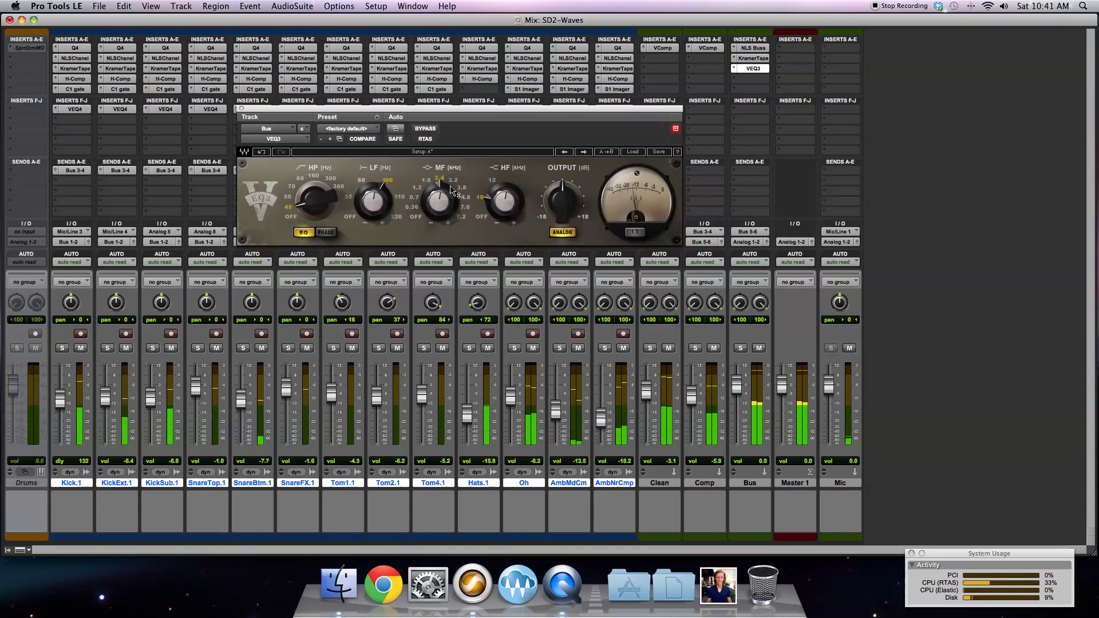
drag(440, 200, 427, 198)
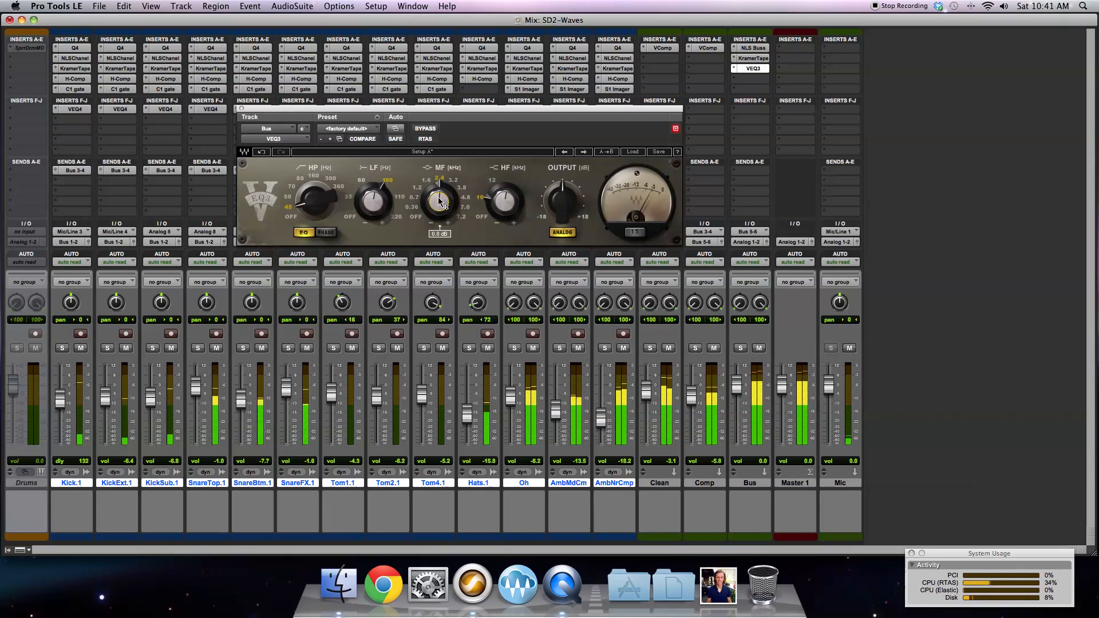
click(399, 197)
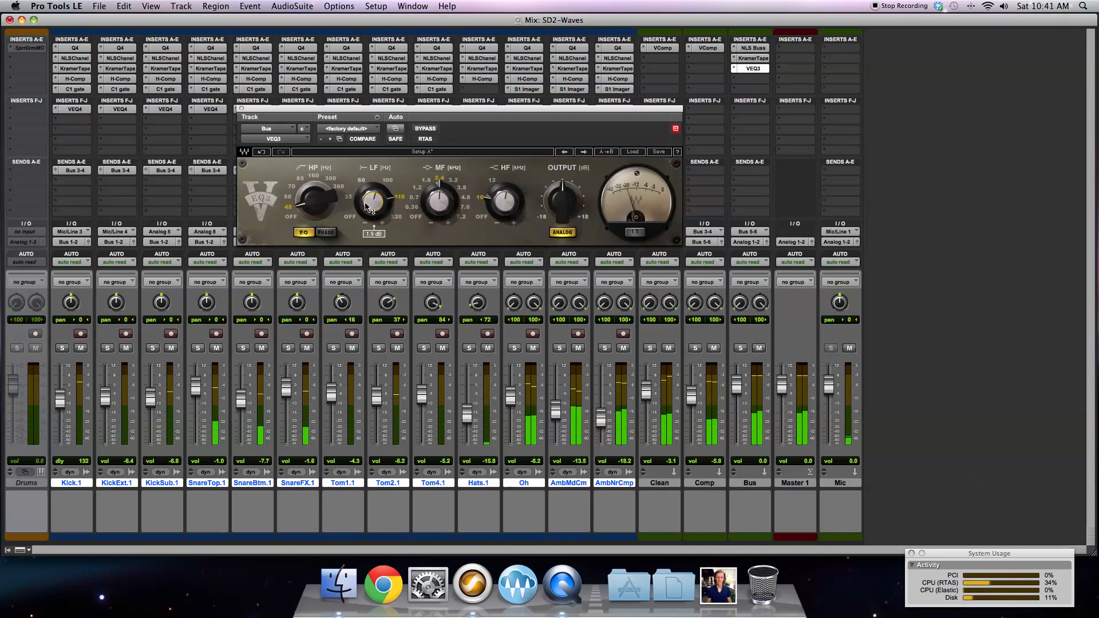
click(394, 217)
click(387, 182)
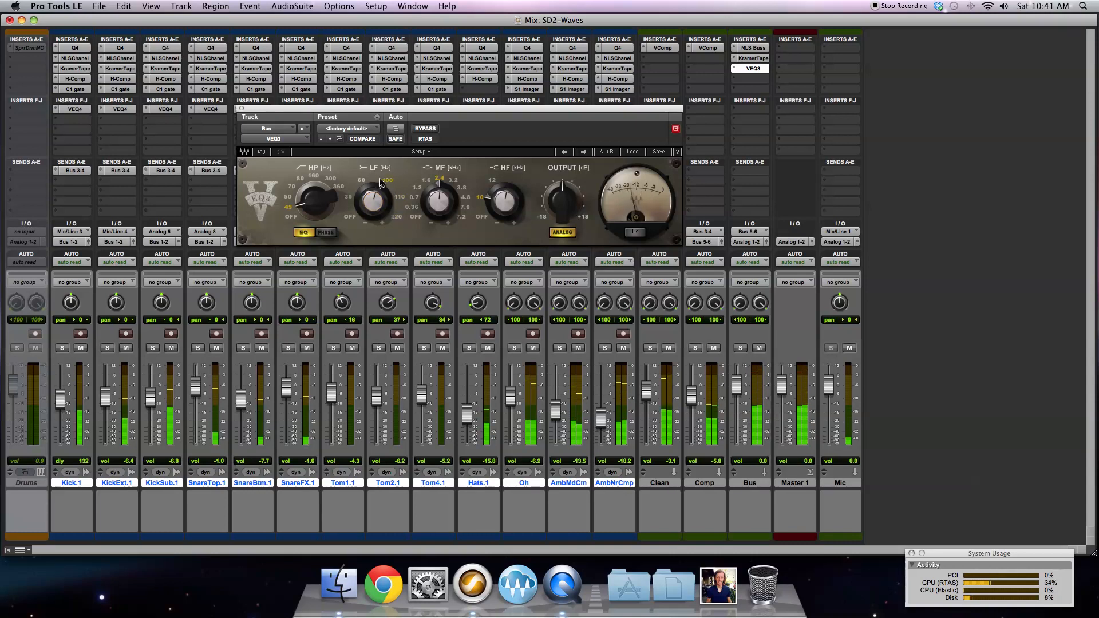
click(361, 181)
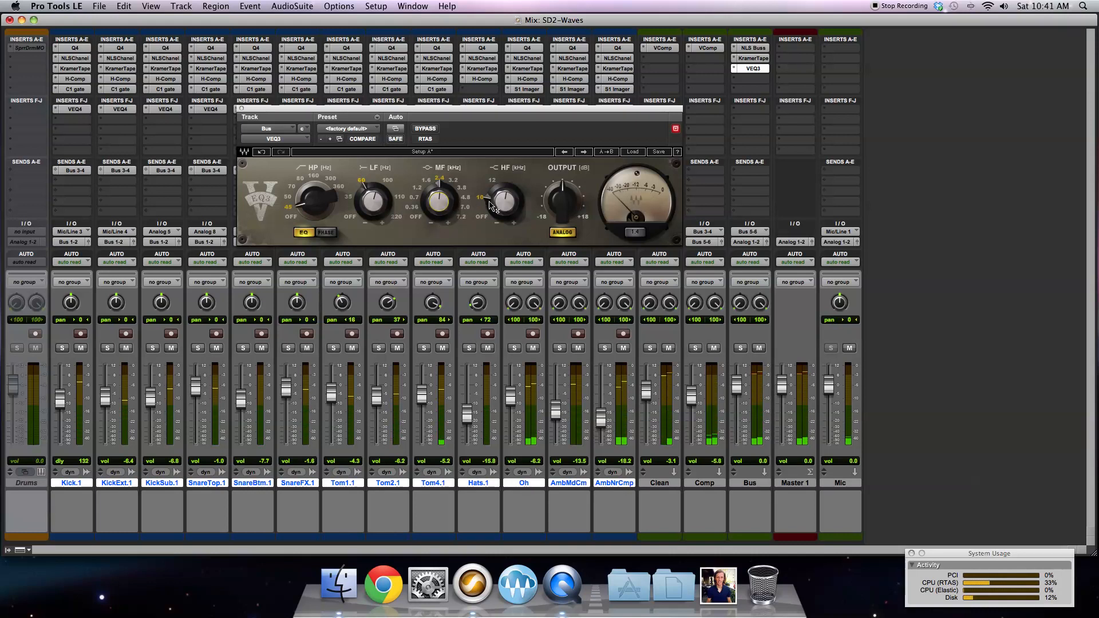
Step: Fine-tune the VEQ3 high-frequency gain, compare the equalizer bypassed and active, and close it
drag(505, 202, 505, 203)
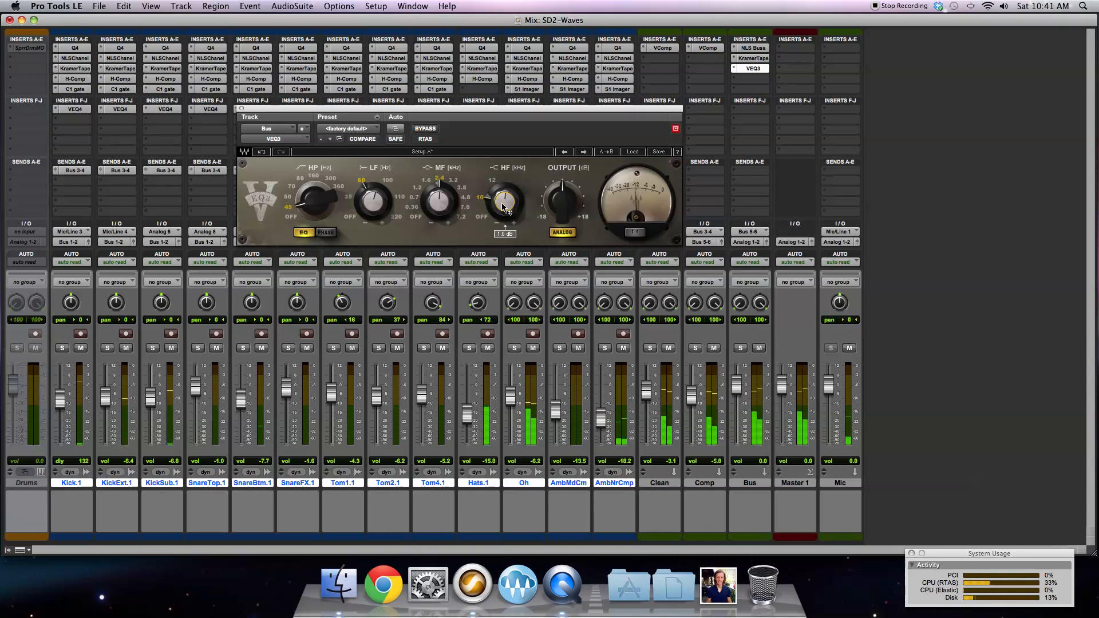
click(432, 130)
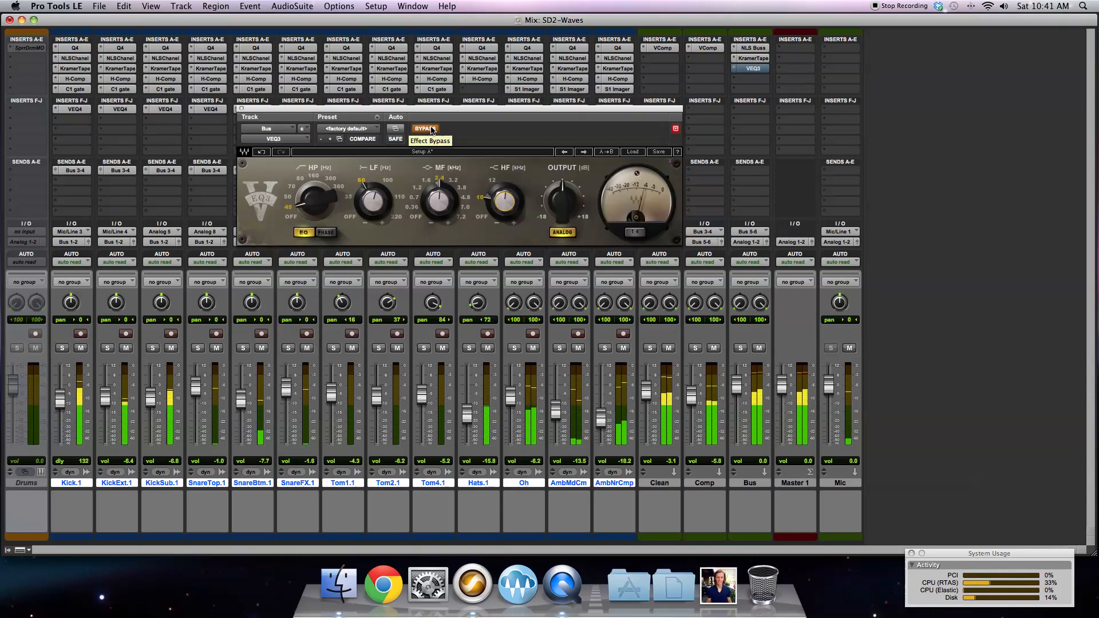
click(432, 130)
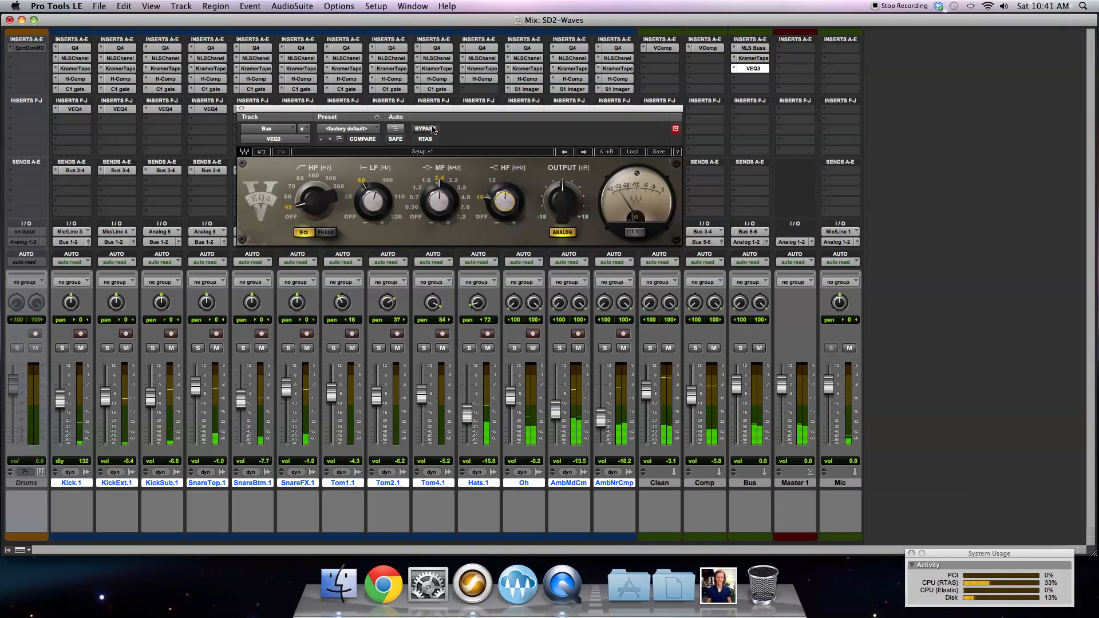
click(241, 109)
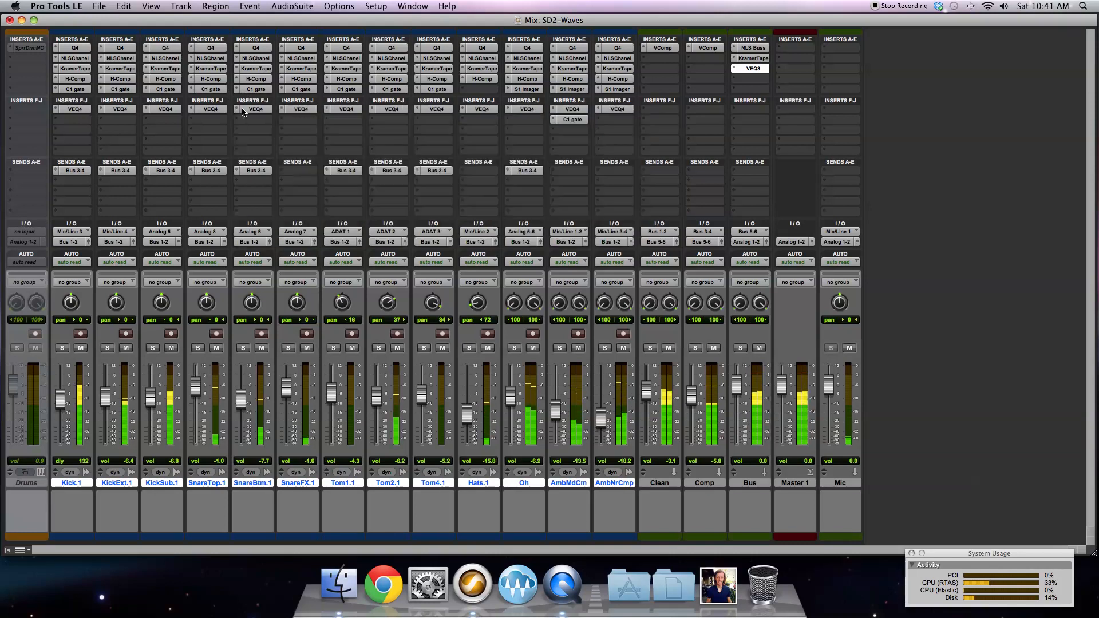
Step: Insert the multichannel C4 (stereo) on the Bus track's fourth insert and load the Hogarth Drums Buss preset
click(744, 81)
mouse_move(776, 99)
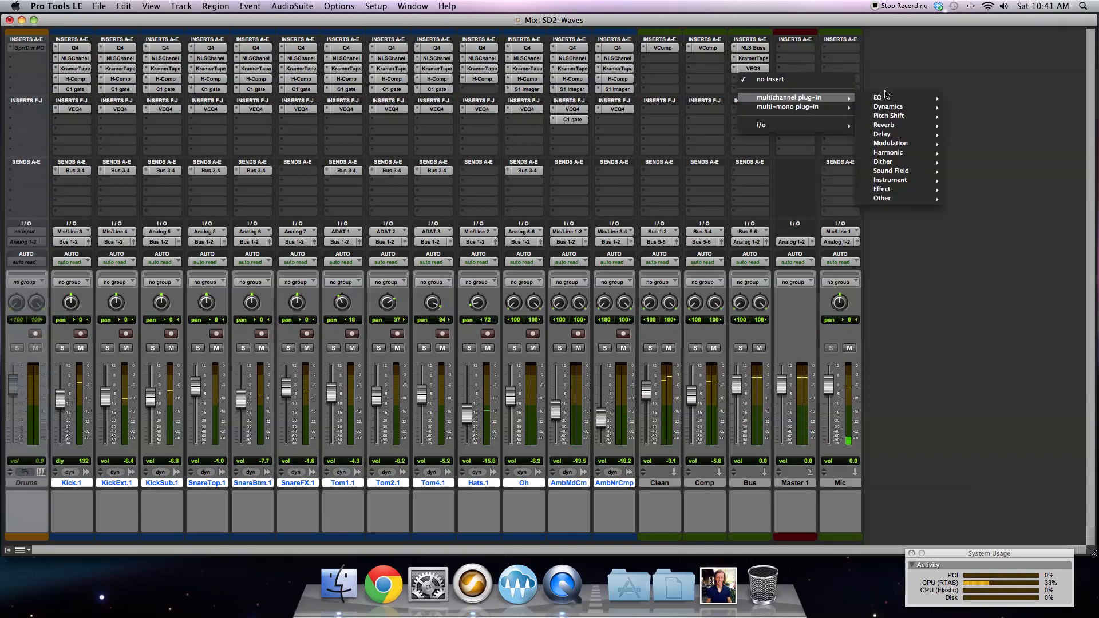
mouse_move(897, 107)
click(973, 171)
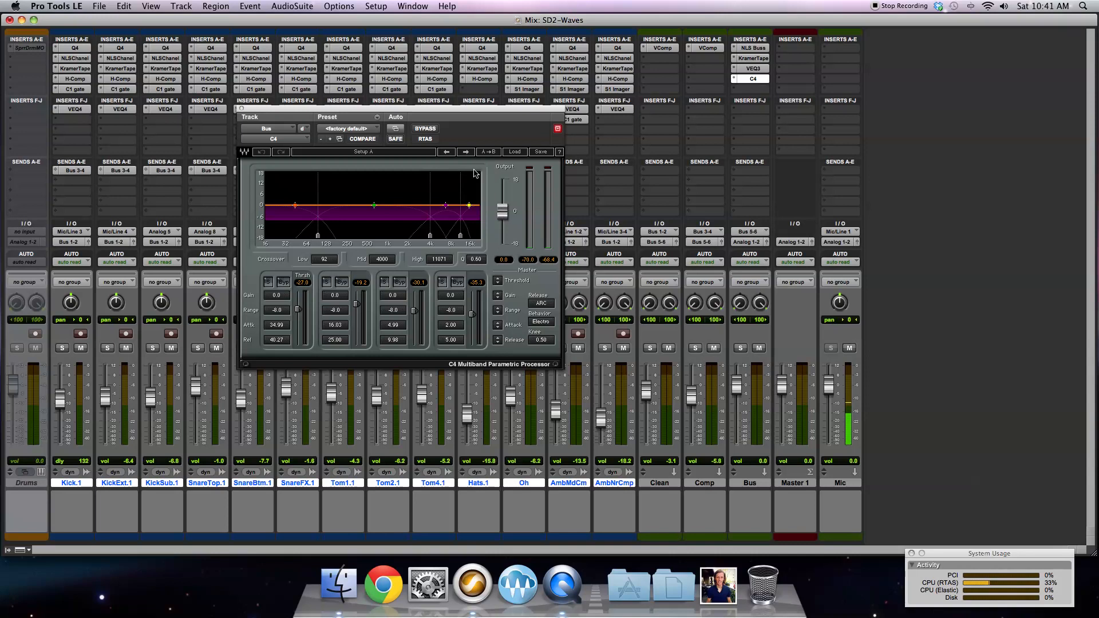
click(515, 153)
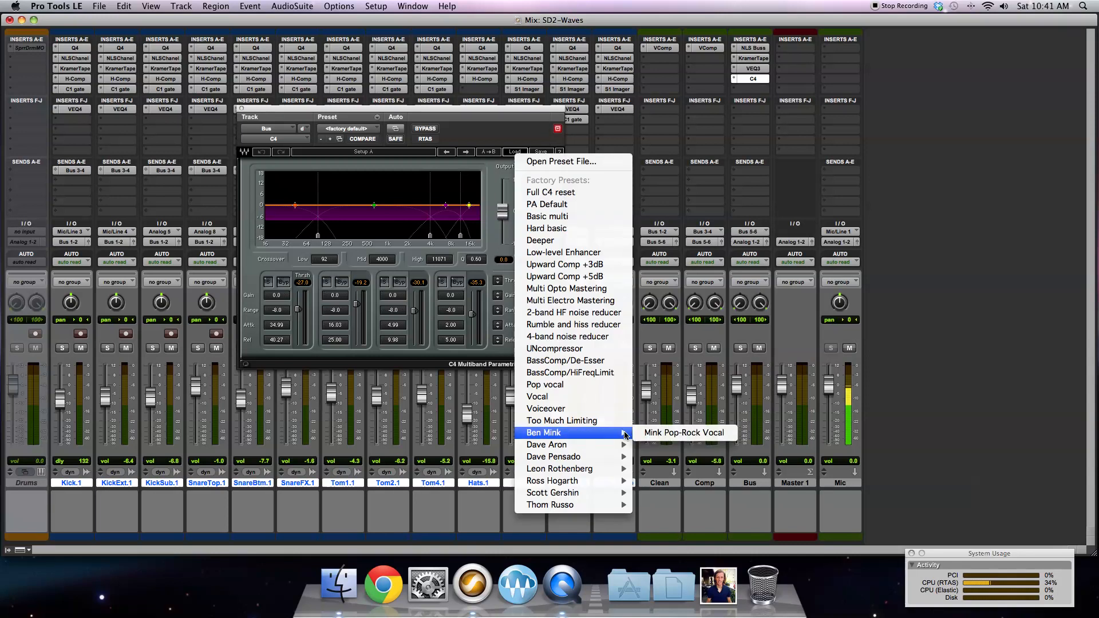
mouse_move(611, 485)
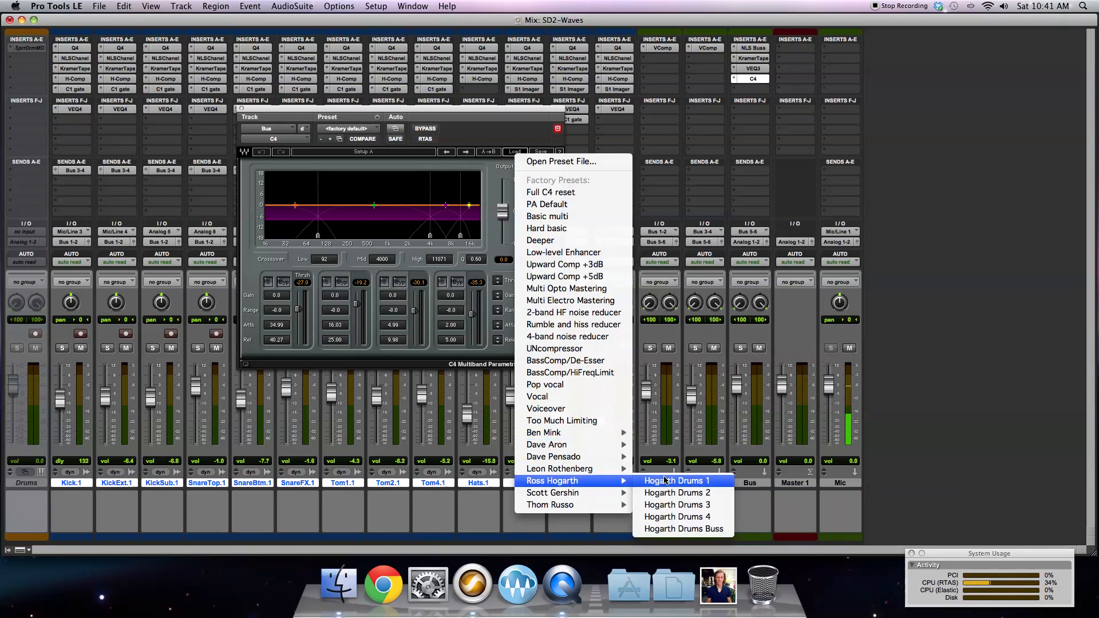
click(677, 529)
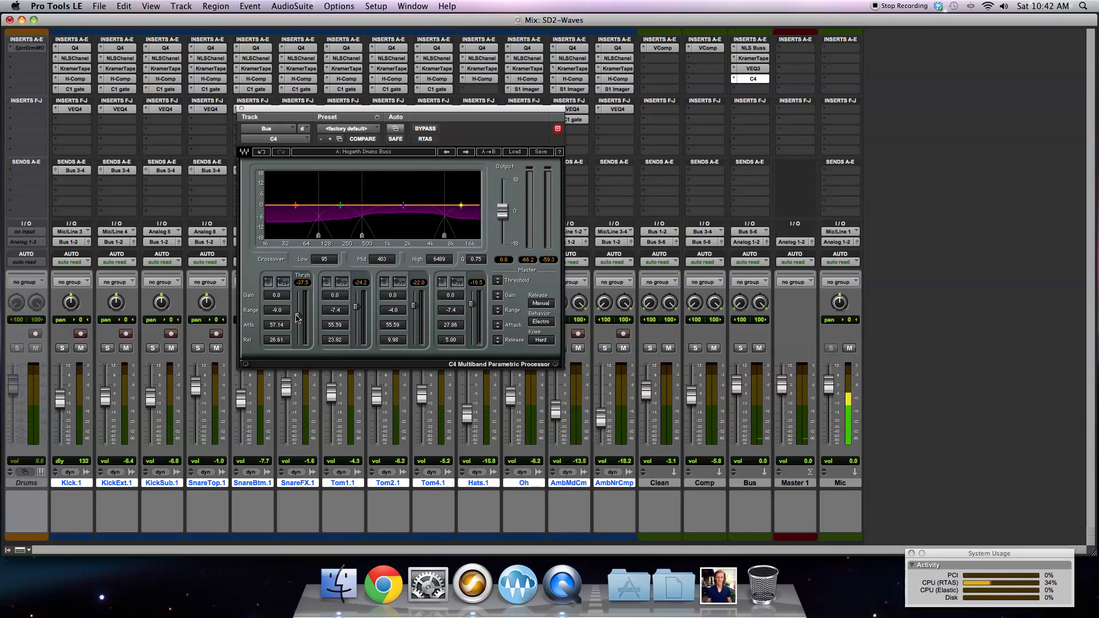
Step: Set the four C4 thresholds to about -19.8, -19.8, -15.0 and -26.5 during playback, comparing the plug-in bypassed and active
drag(297, 318, 297, 315)
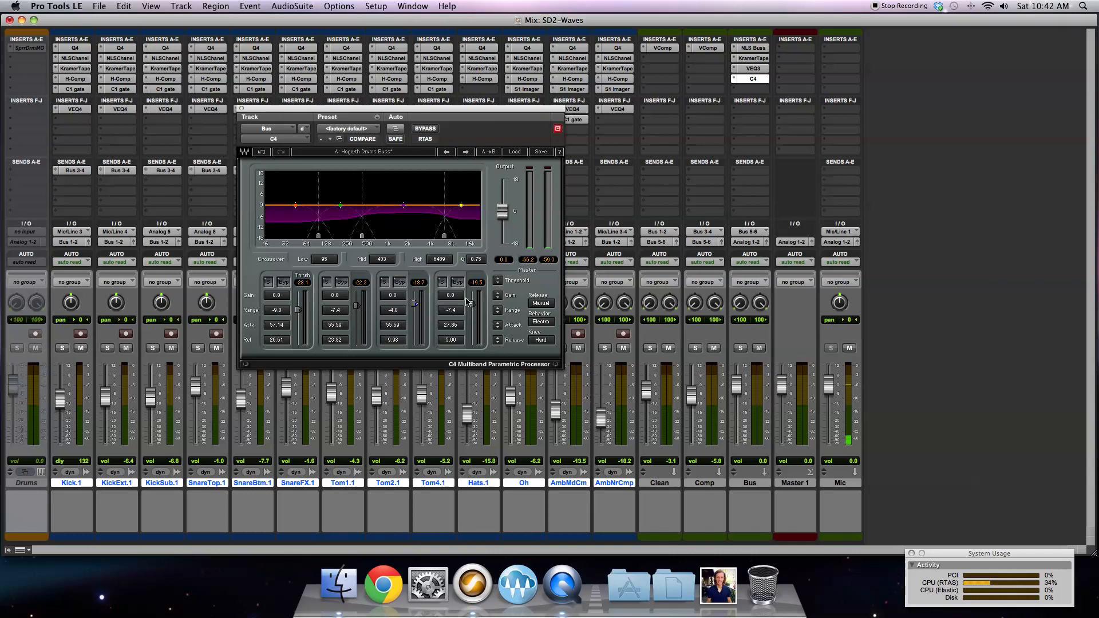
drag(472, 302, 472, 301)
key(space)
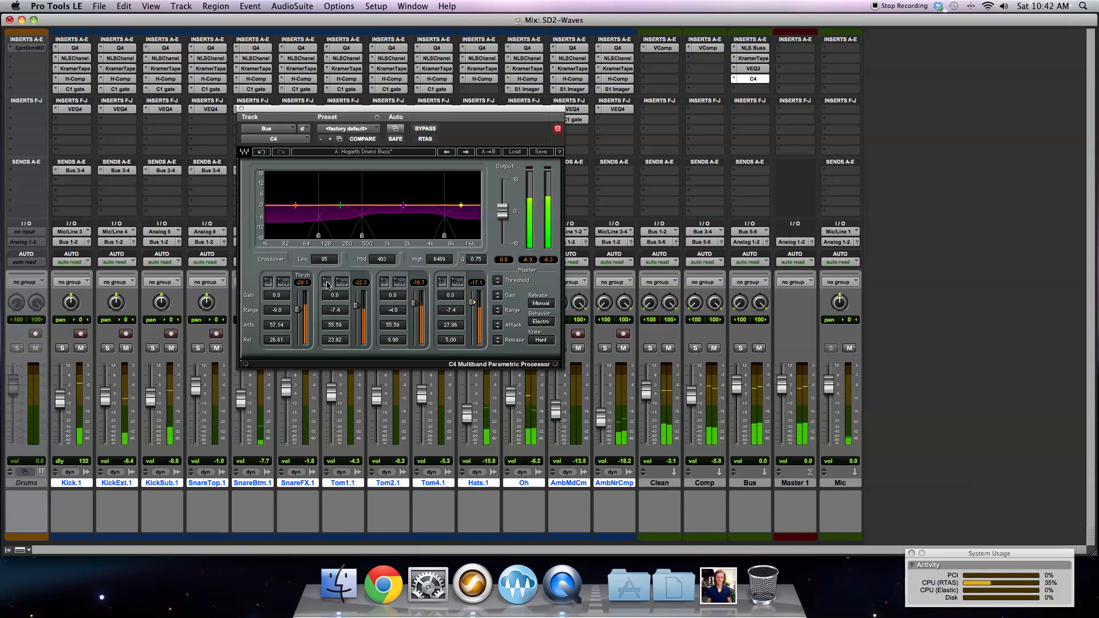
drag(301, 312, 473, 304)
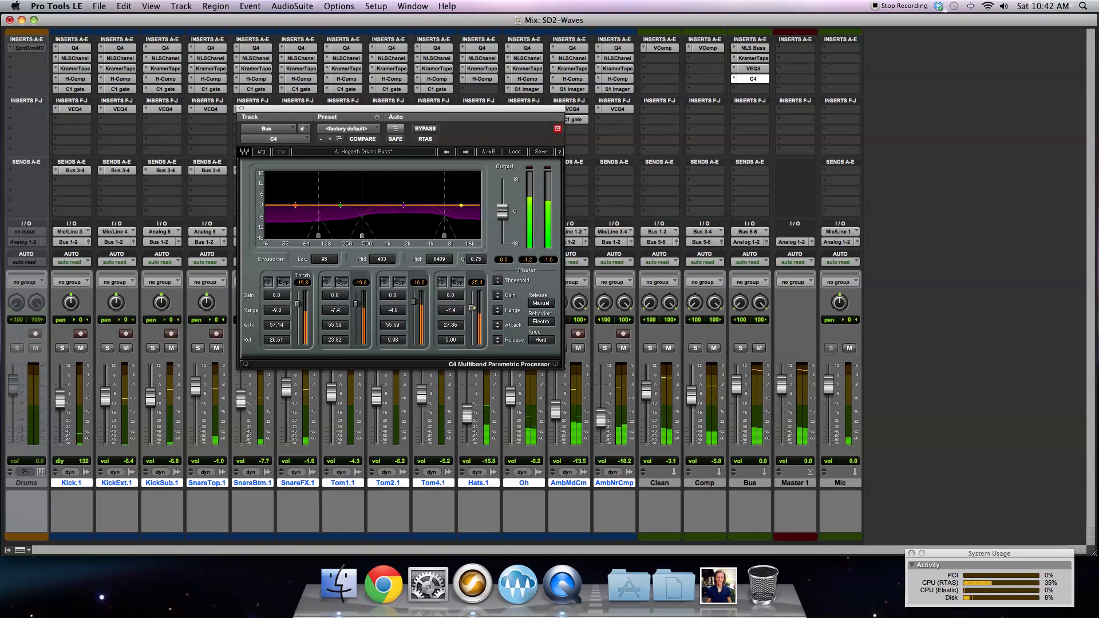
click(425, 129)
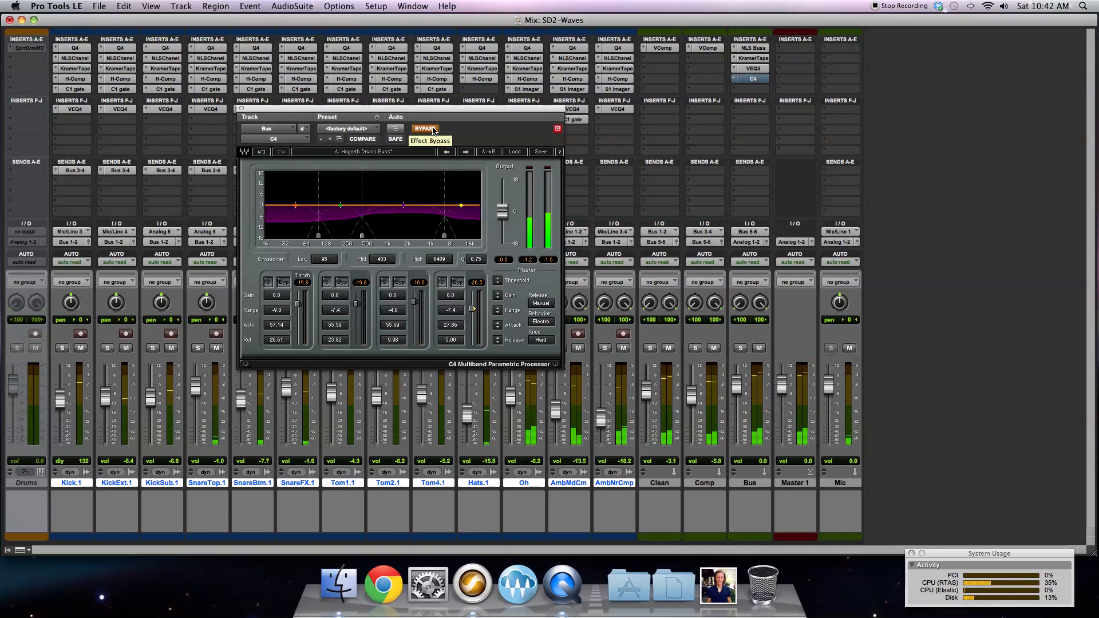
click(434, 130)
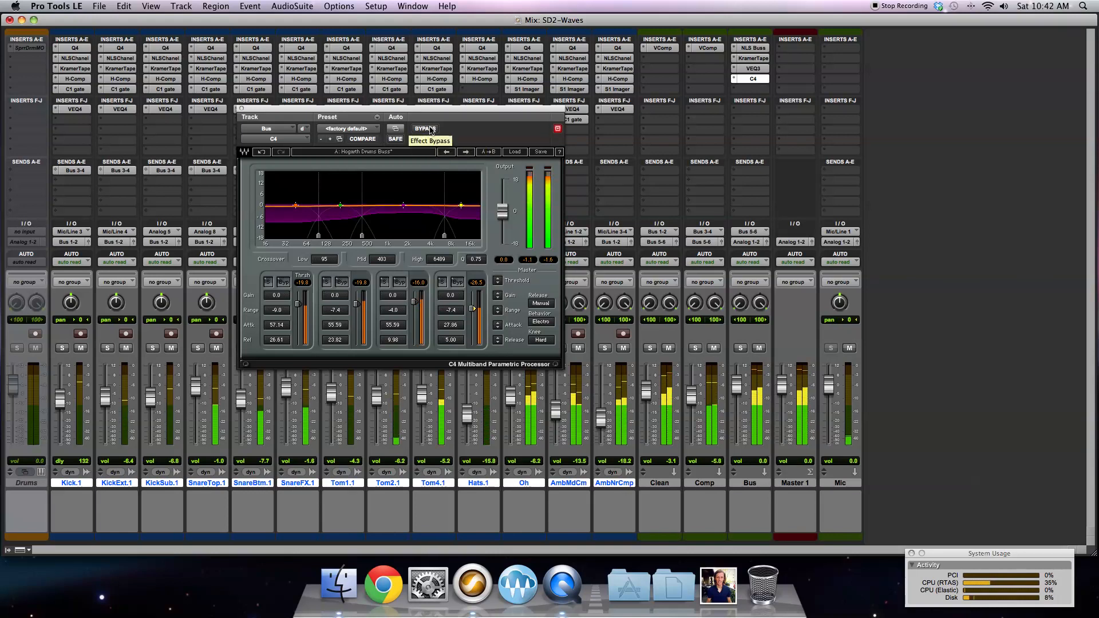
click(735, 92)
mouse_move(812, 108)
mouse_move(899, 120)
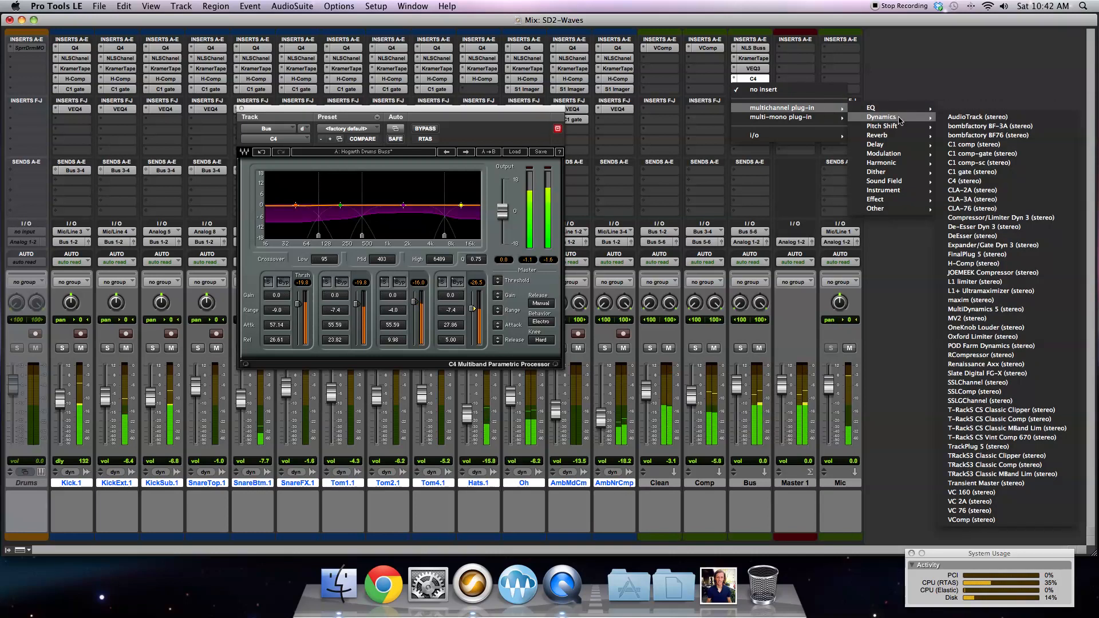
click(929, 87)
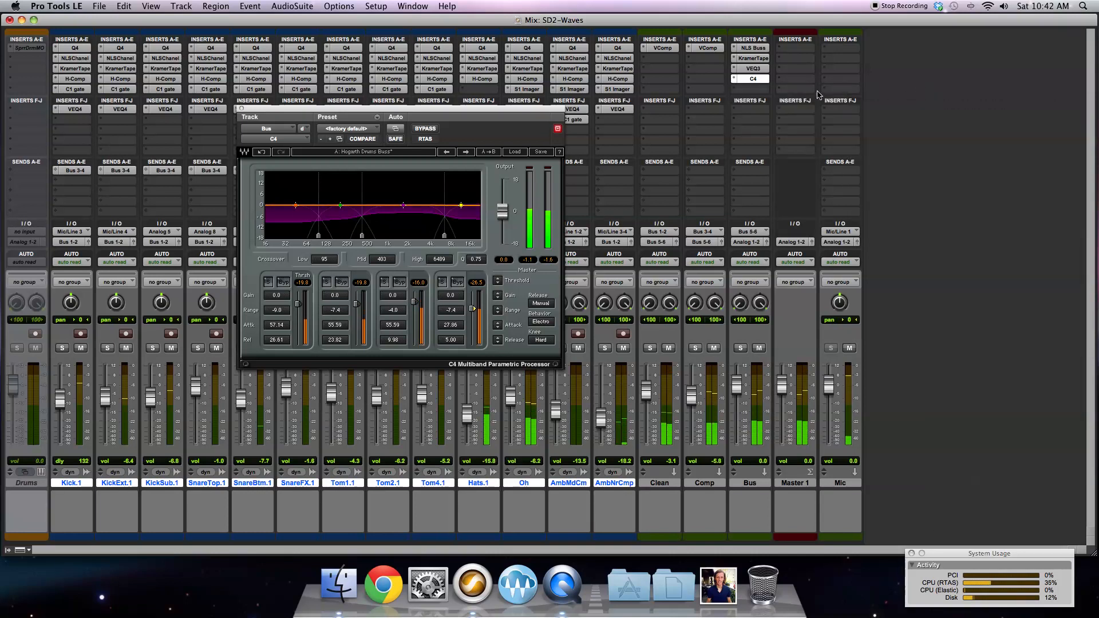
Step: Insert the multichannel MV2 (stereo) dynamics plug-in on the Bus track's fifth insert
click(747, 83)
mouse_move(813, 107)
mouse_move(911, 118)
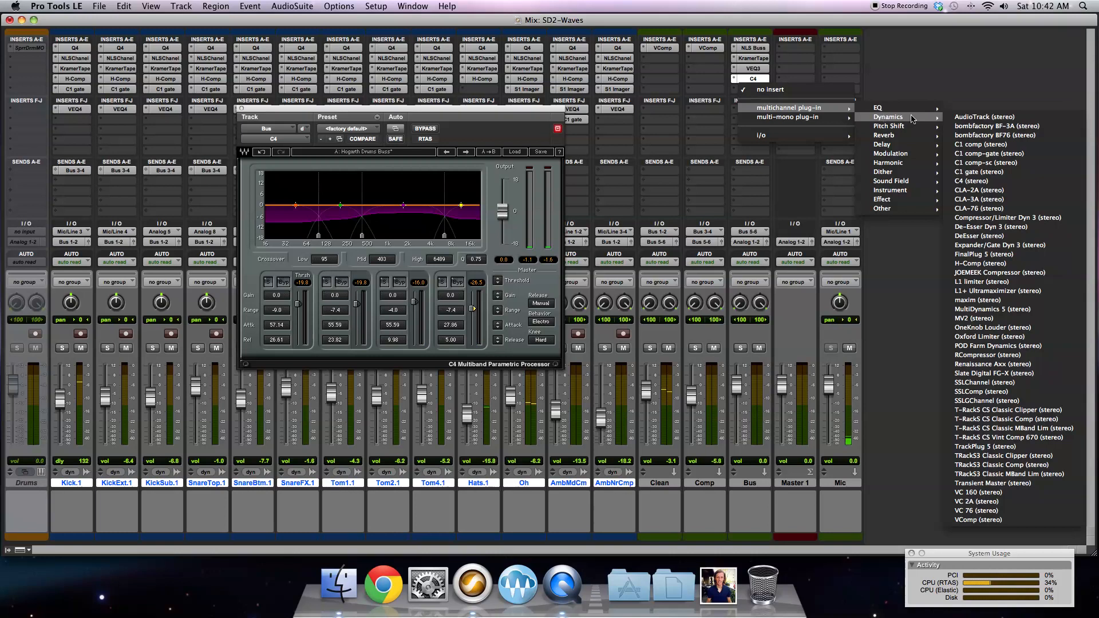
click(992, 320)
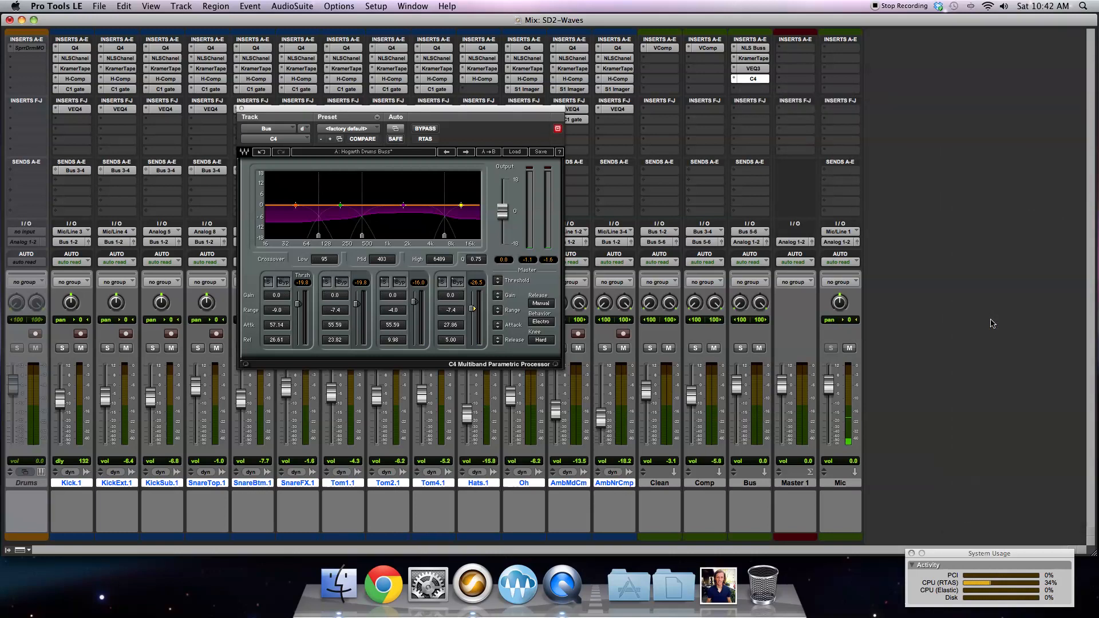
Step: Set the MV2 output to -0.2, lower its high level to about -3 while the drums play, and close it
mouse_move(375, 197)
mouse_down()
mouse_move(376, 220)
mouse_move(376, 210)
mouse_up()
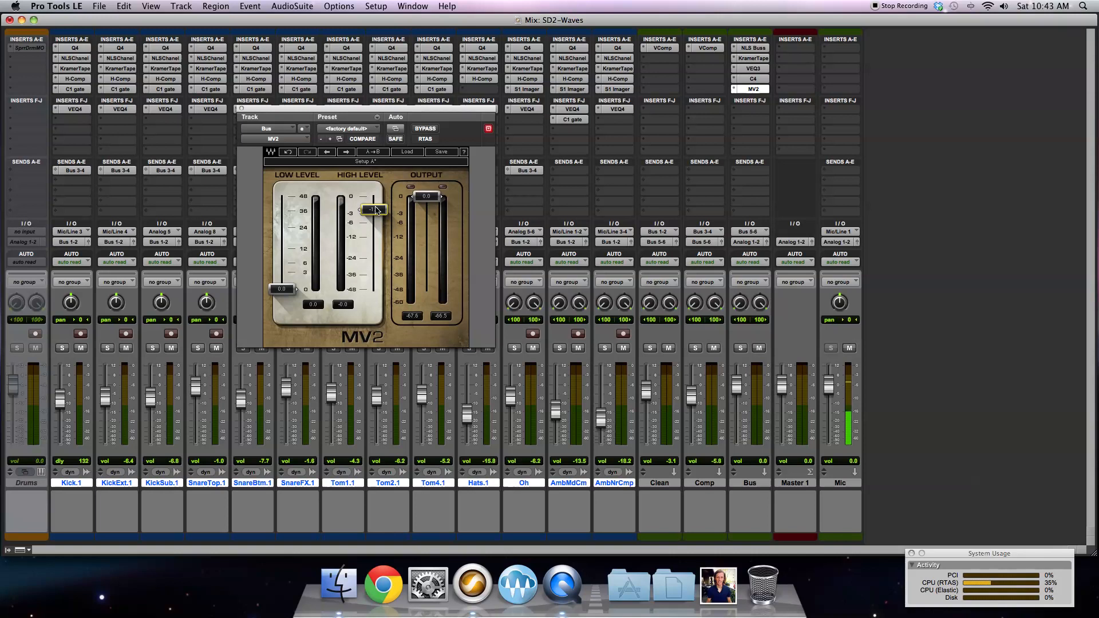
drag(422, 201, 421, 204)
drag(427, 203, 427, 203)
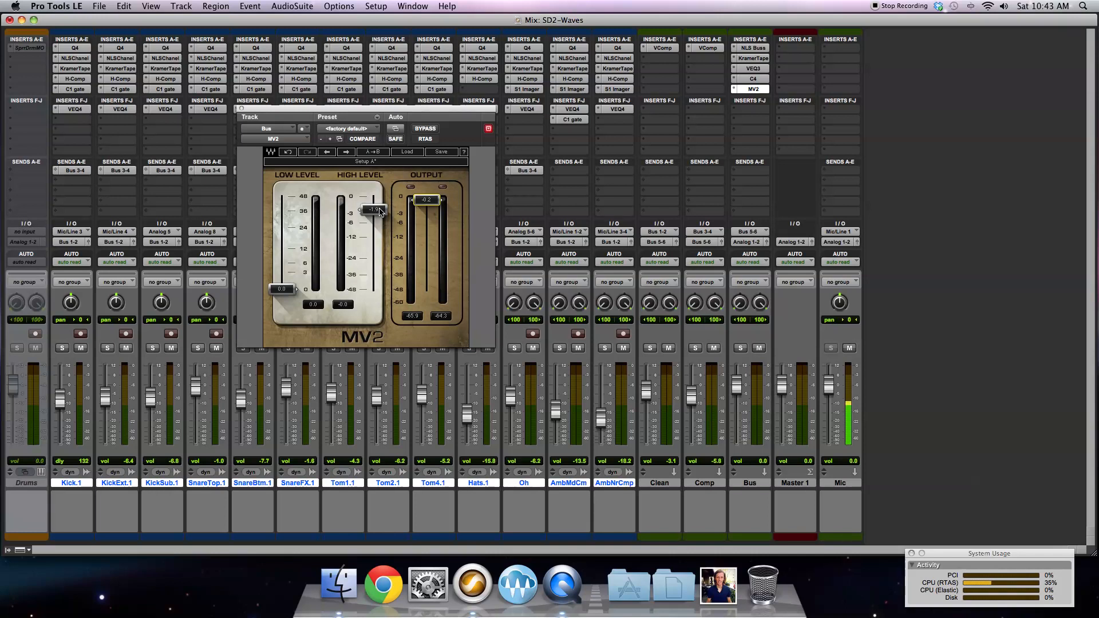
drag(379, 211, 378, 197)
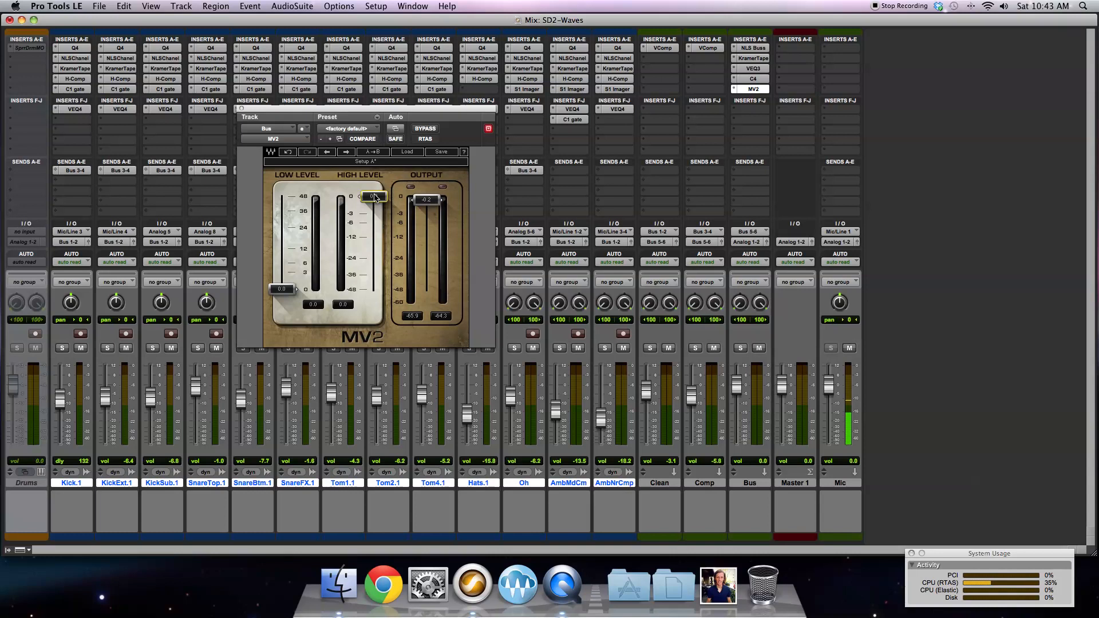
drag(375, 198, 376, 216)
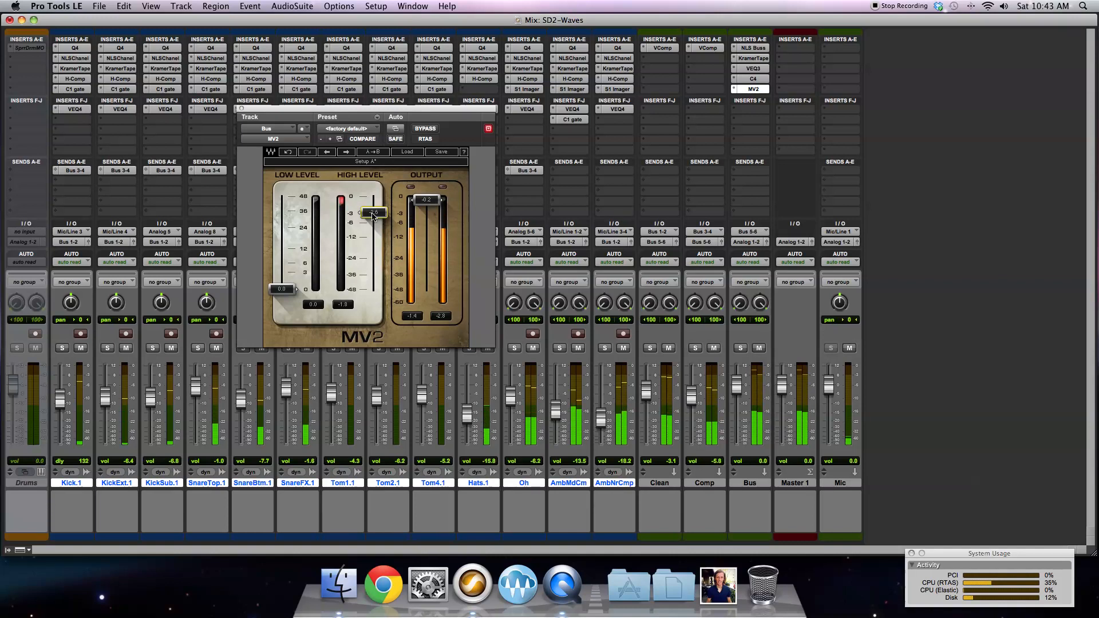
drag(373, 212, 373, 217)
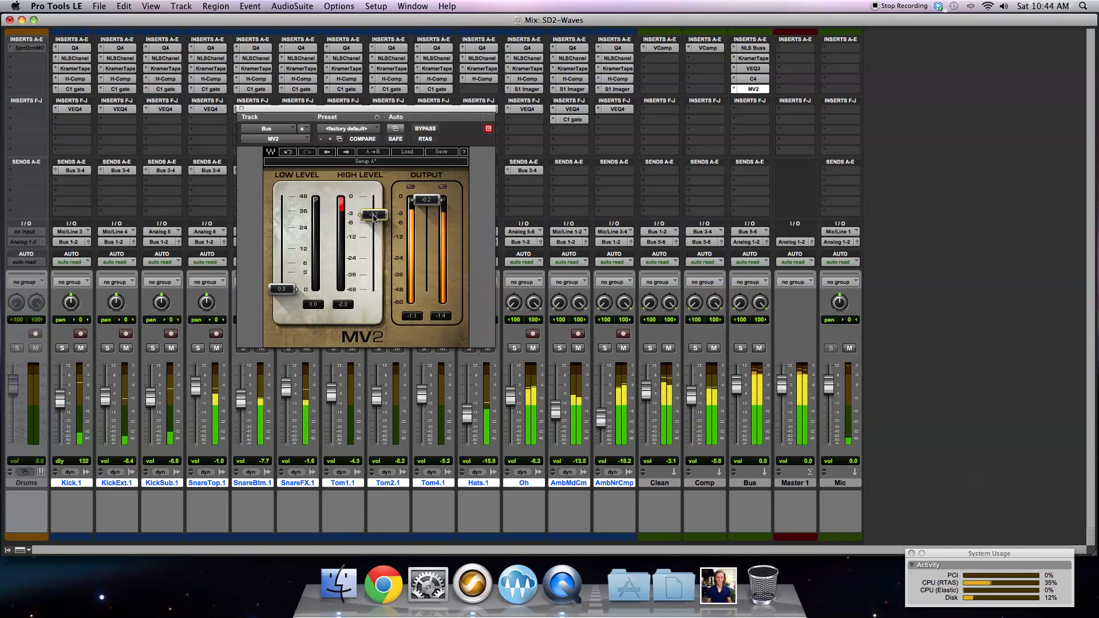
click(241, 109)
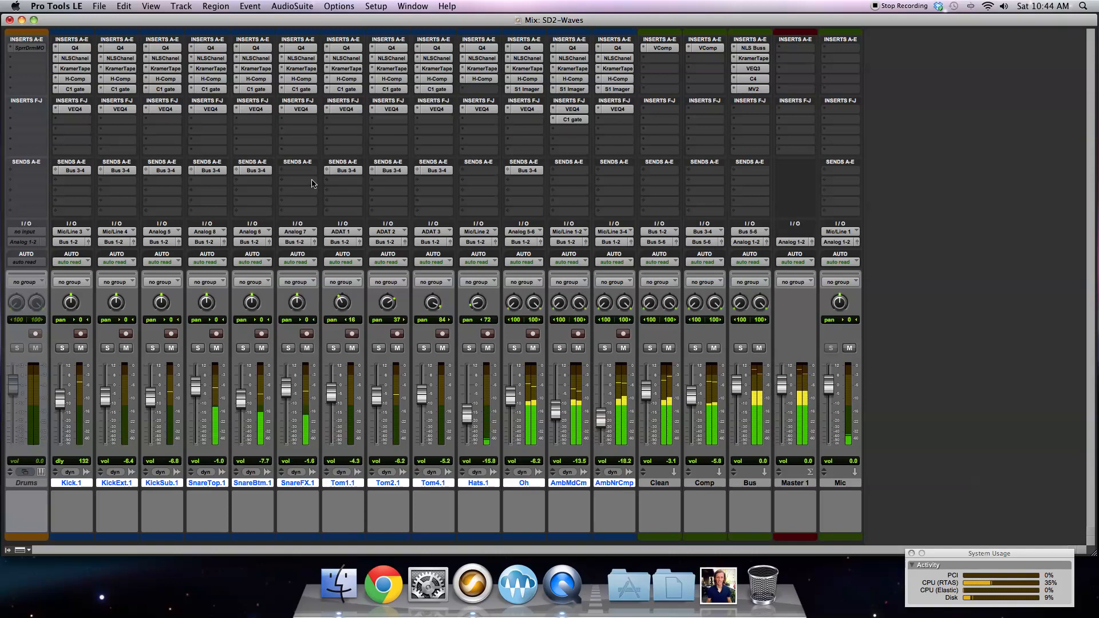
Step: Adjust the high-mid and high-frequency gains of the VEQ4 on the SnareFX.1 track and close it
click(308, 109)
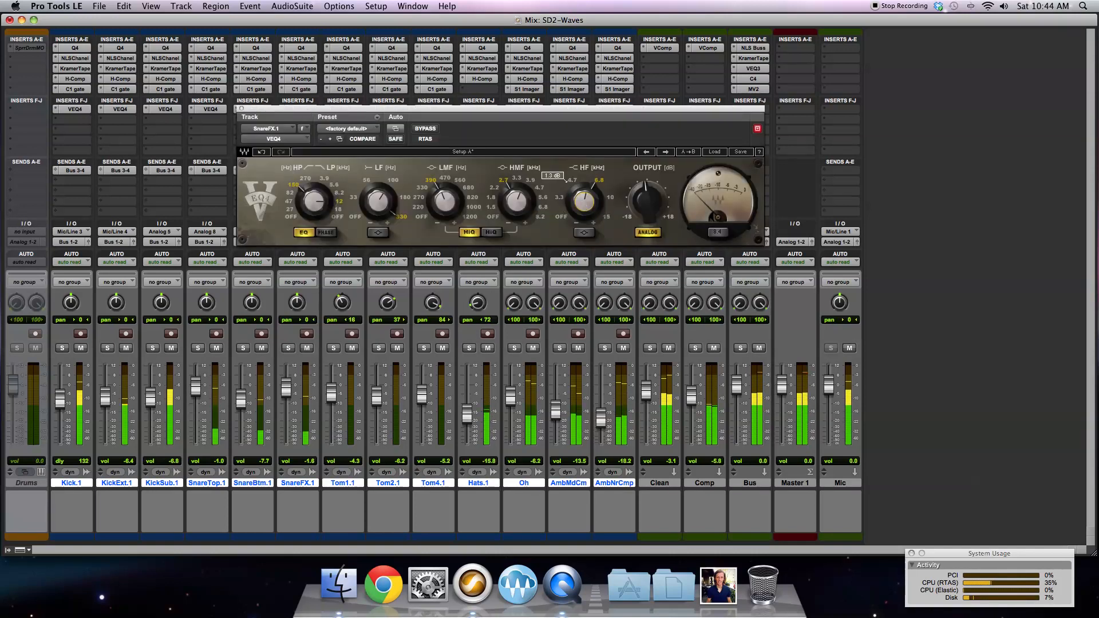
mouse_move(517, 203)
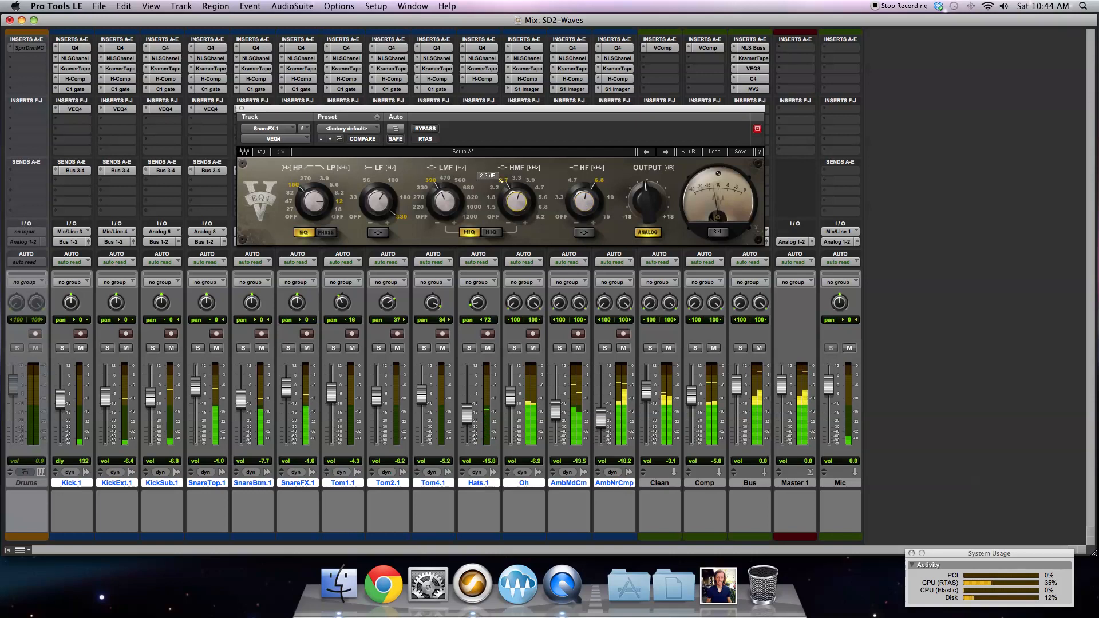
click(241, 108)
Step: Adjust the VEQ4 high-frequency gain on the SnareBtm.1 track and fine-tune the VEQ4 high bands on SnareTop.1
click(261, 110)
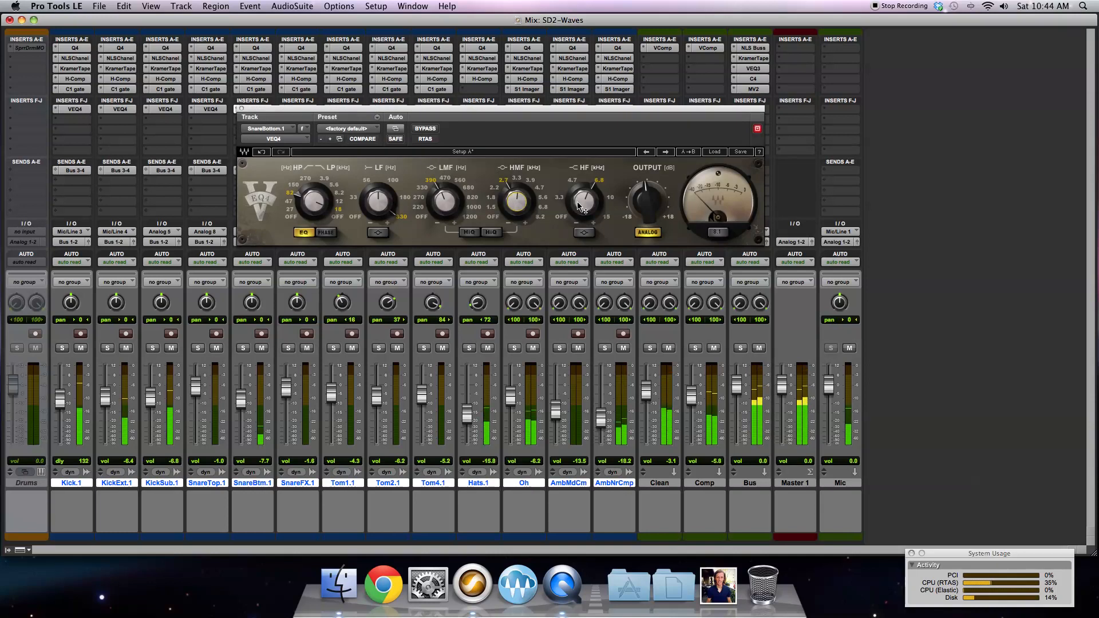
drag(581, 200, 580, 202)
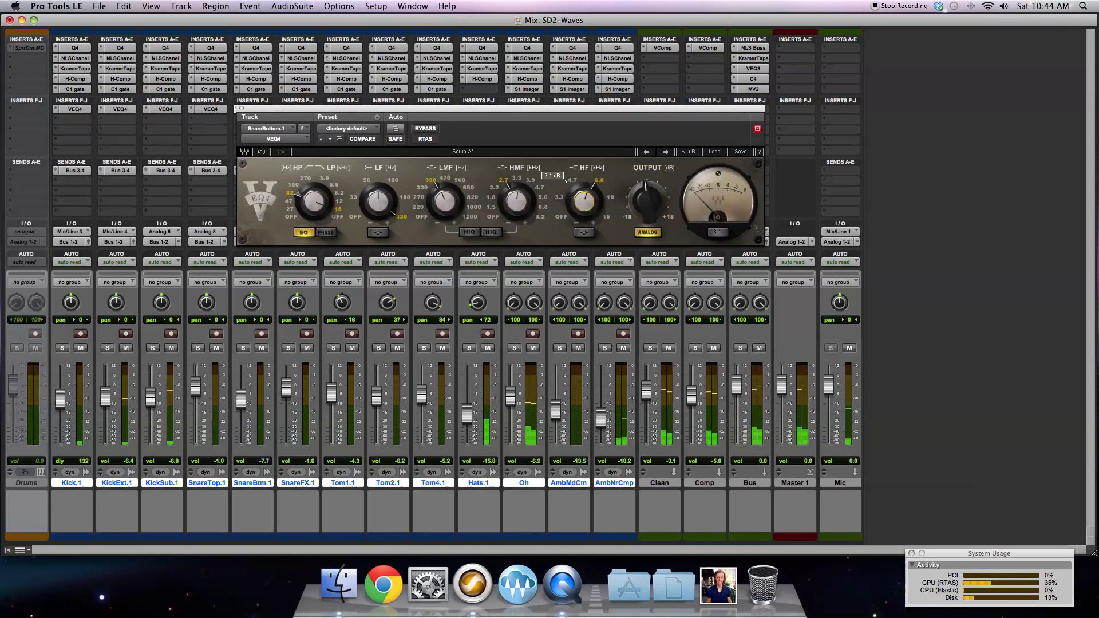
click(212, 109)
mouse_move(517, 200)
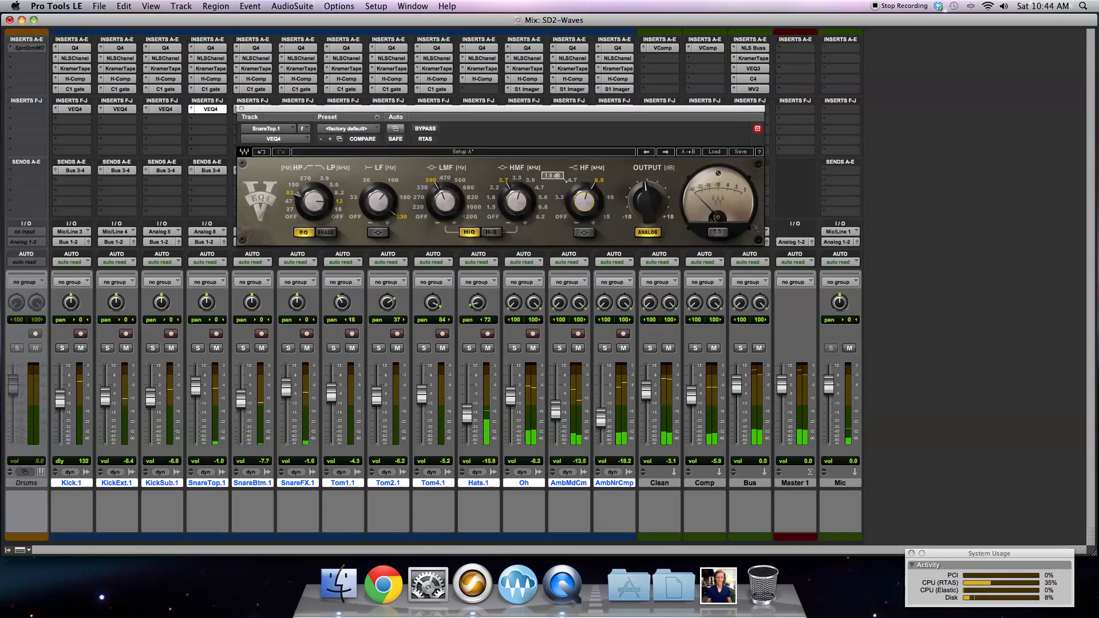
click(240, 108)
Step: Examine the high-frequency band of the Oh track's VEQ4 while the drums play and close the plug-in
click(526, 110)
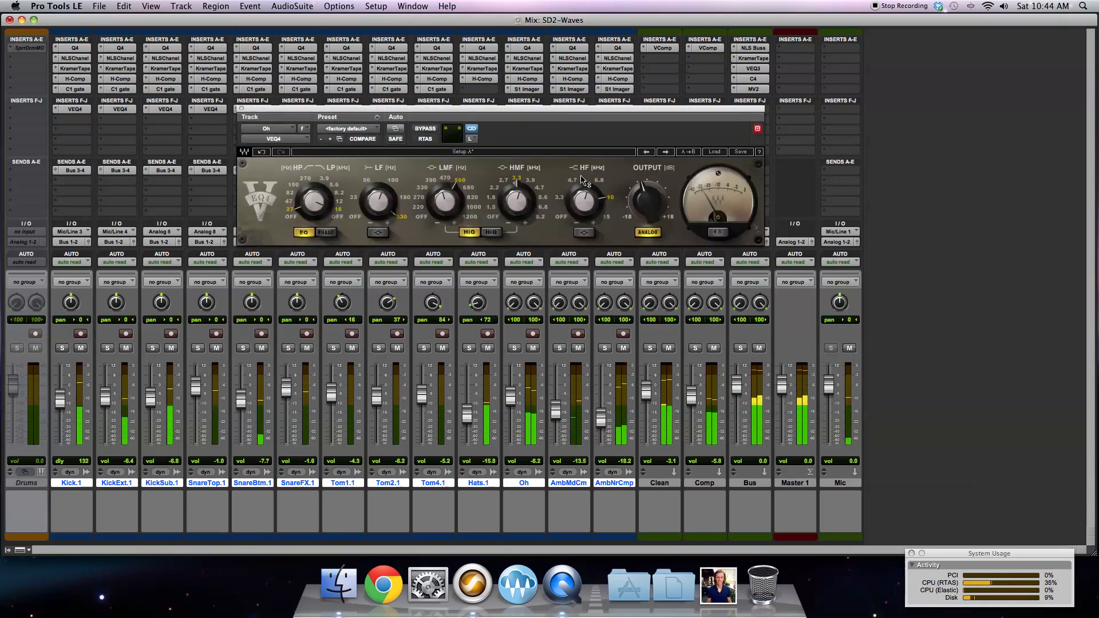
mouse_move(583, 202)
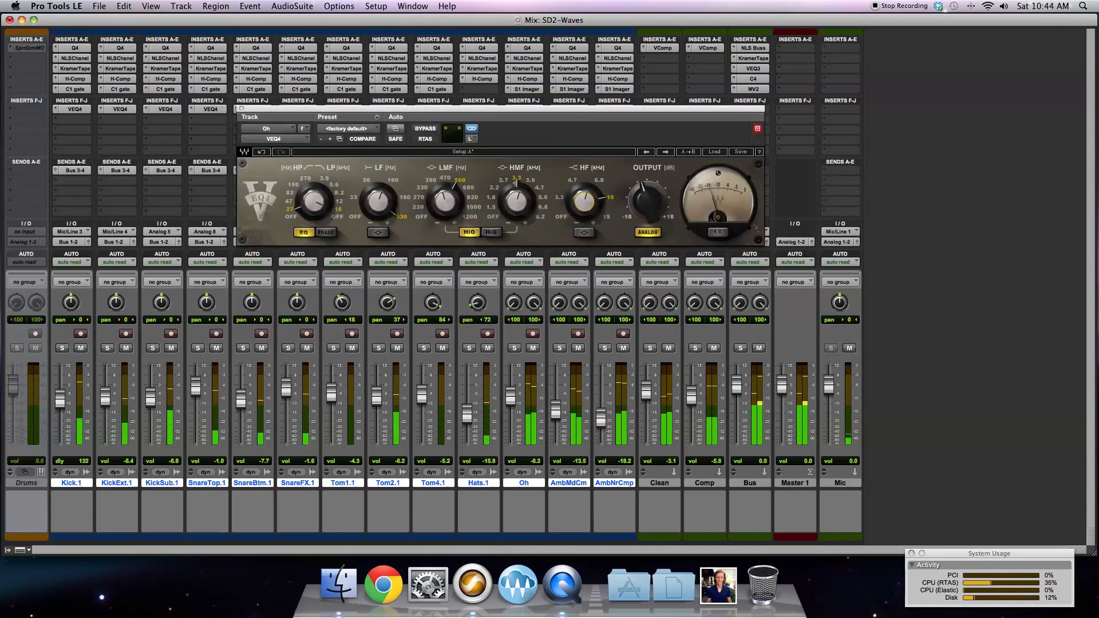
click(241, 109)
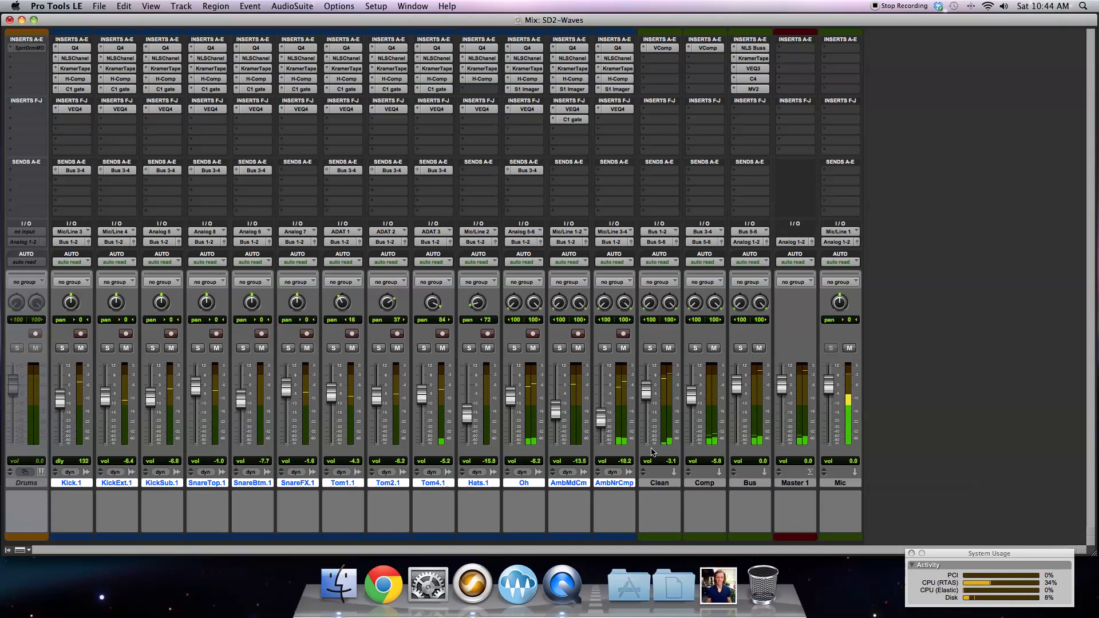
Step: Bypass the VComp inserts on the Clean and Comp tracks
right_click(662, 48)
click(678, 48)
right_click(706, 48)
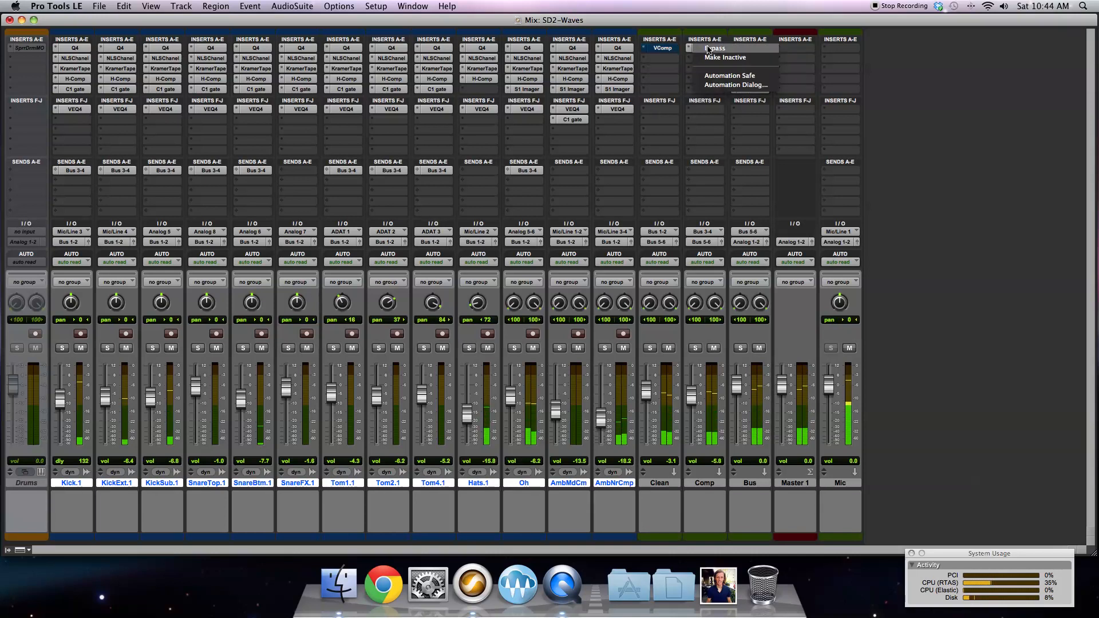
click(736, 76)
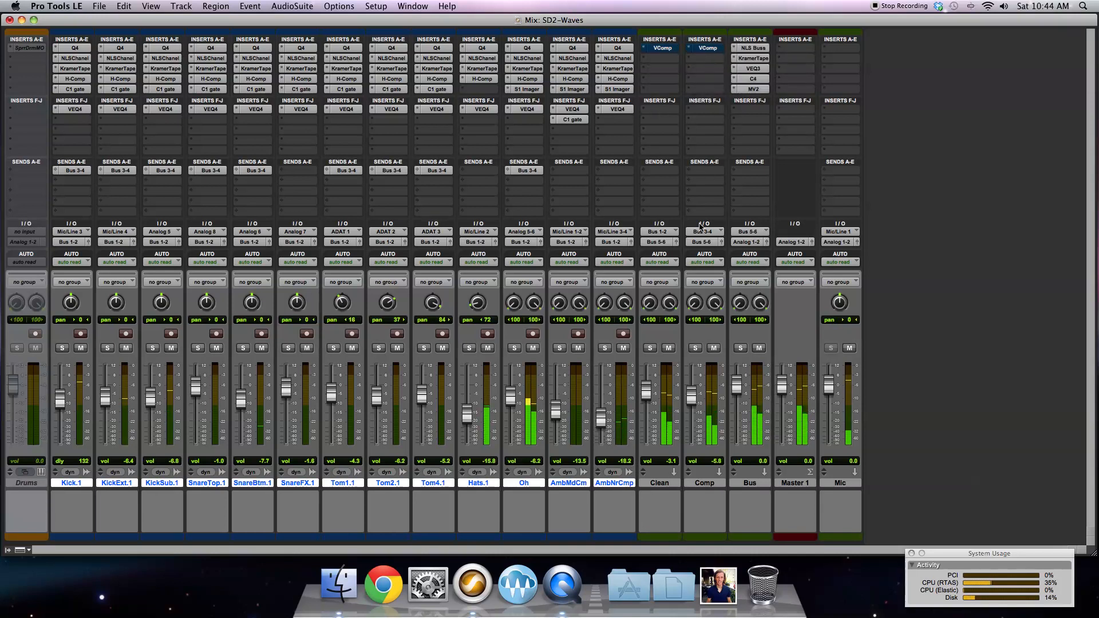
Step: Bypass the MV2, C4, VEQ3, Kramer Tape and NLS Buss inserts on the Bus track
right_click(754, 92)
click(756, 93)
right_click(755, 79)
click(759, 79)
right_click(755, 69)
click(756, 69)
right_click(755, 59)
click(757, 59)
right_click(755, 49)
click(755, 49)
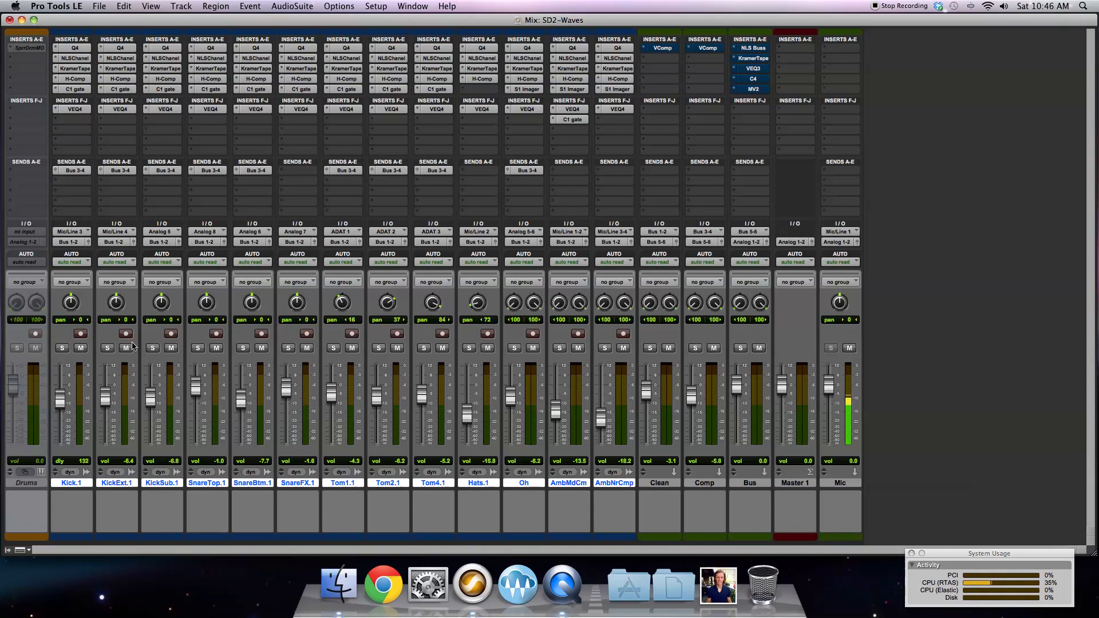
Step: Bypass the VEQ4, C1 gate/S1 Imager, H-Comp, Kramer Tape, NLS Channel and Q4 inserts across the drum tracks, and mute Comp
right_click(74, 110)
click(74, 110)
right_click(72, 89)
click(72, 89)
right_click(75, 79)
click(76, 80)
right_click(67, 69)
click(71, 71)
right_click(80, 59)
click(80, 59)
right_click(79, 49)
click(80, 50)
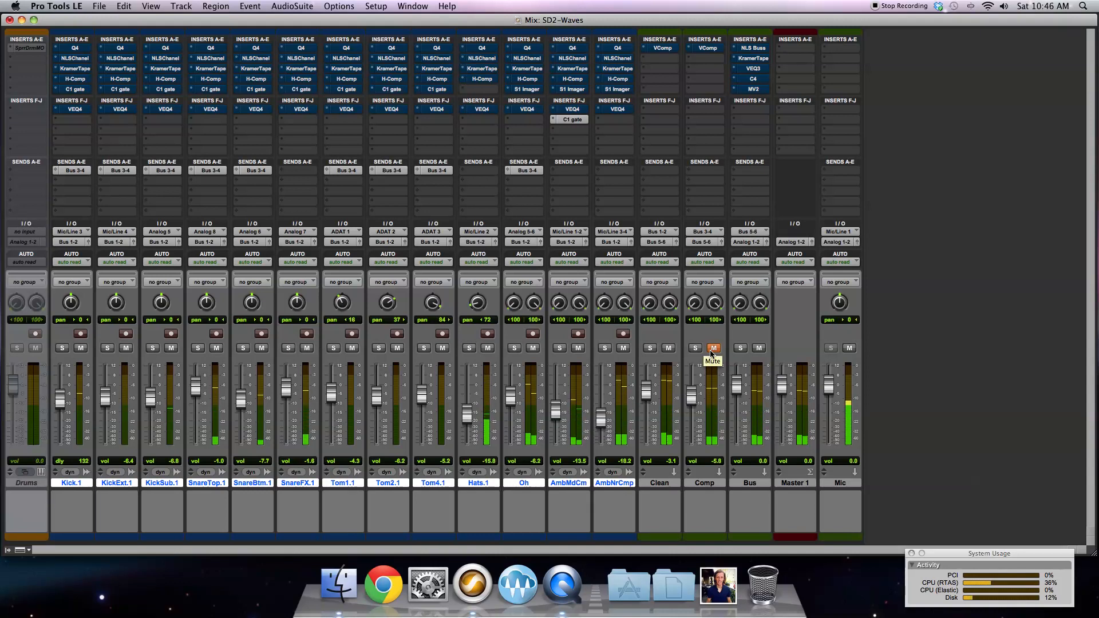
Step: Re-enable the Q4, NLS Channel, Kramer Tape and H-Comp inserts one by one across the drum tracks during playback
alt+super+click(74, 48)
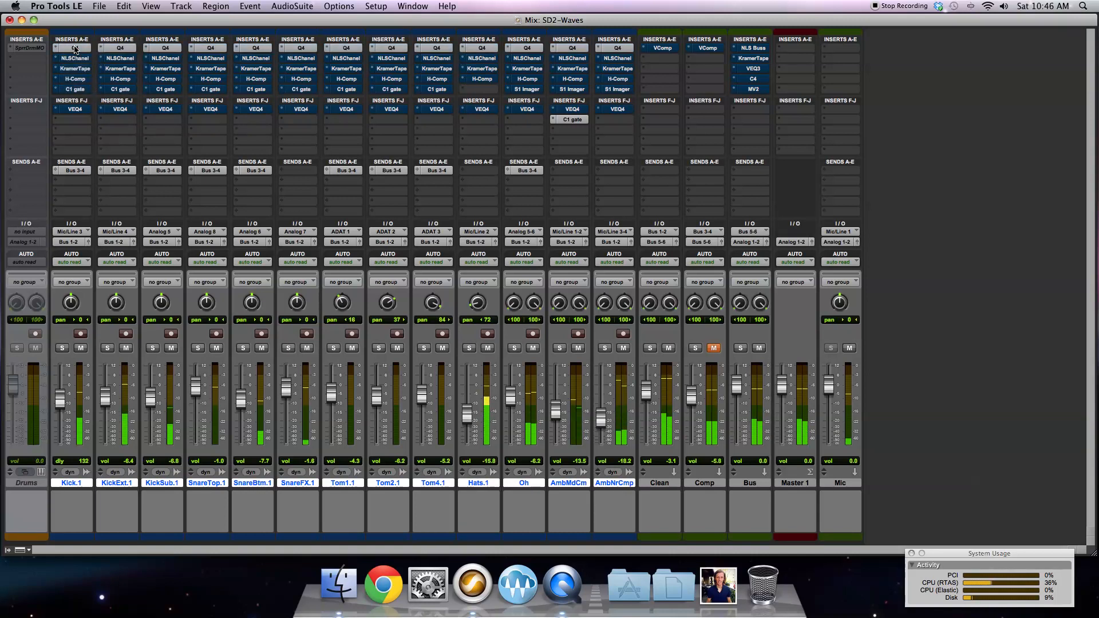
right_click(75, 48)
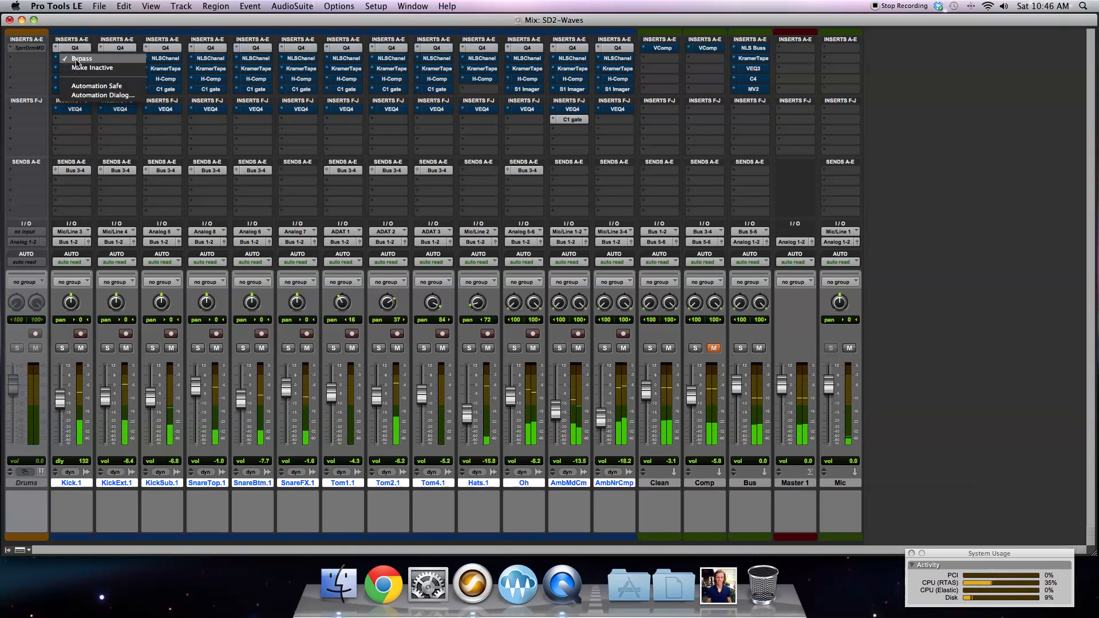
alt+shift+click(76, 59)
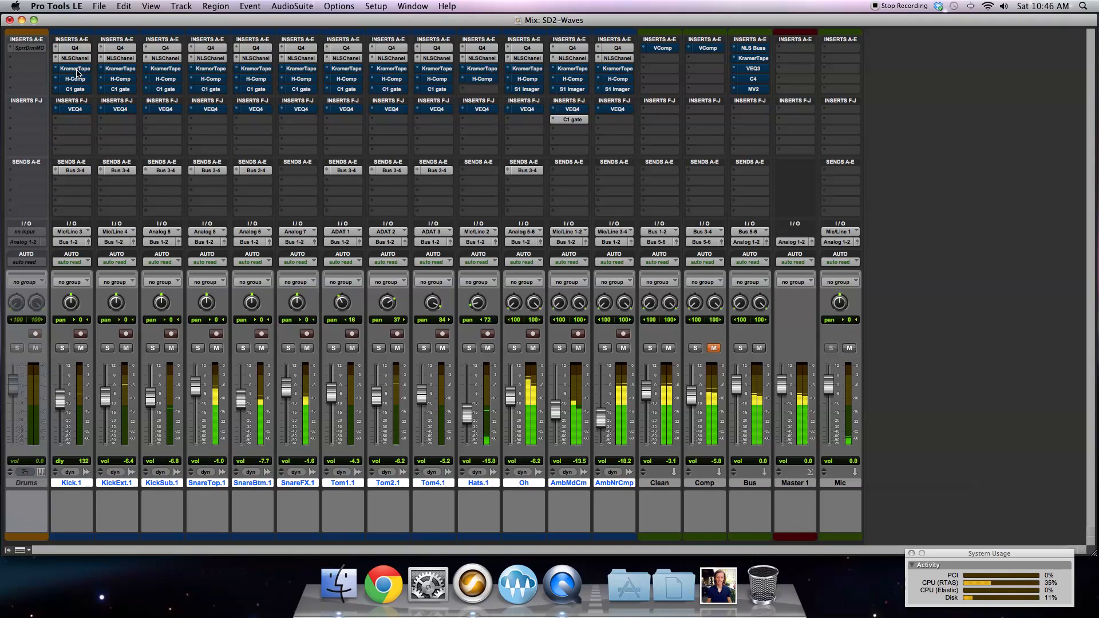
right_click(77, 70)
alt+shift+click(80, 69)
right_click(79, 82)
alt+shift+click(79, 81)
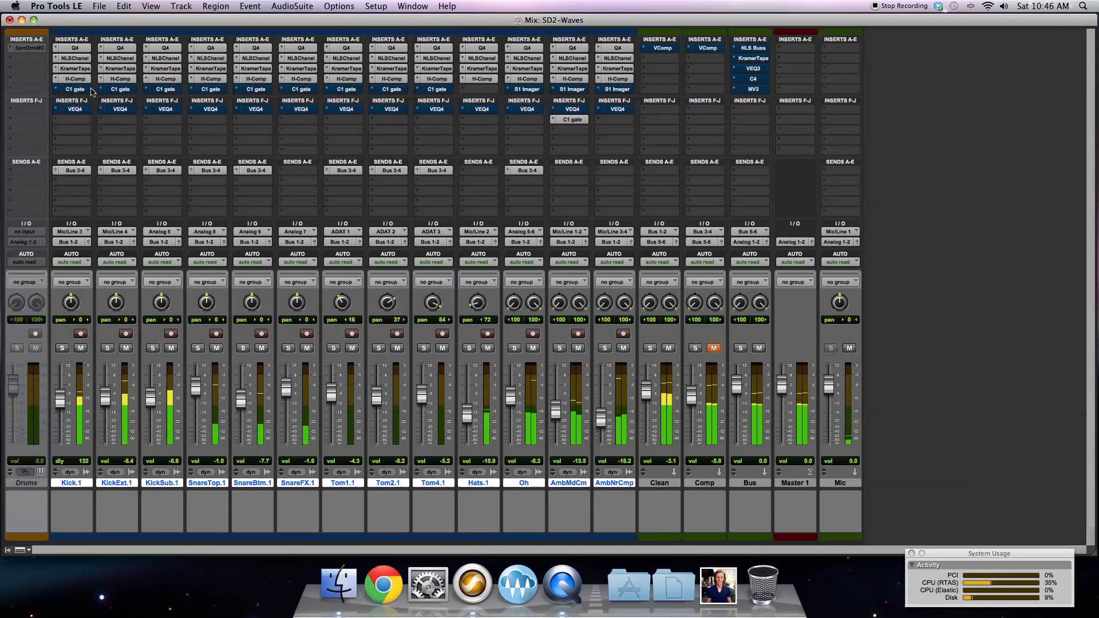
Step: Re-enable the fifth-insert C1 gate/S1 Imager plug-ins and the VEQ4 inserts across the drum tracks
right_click(78, 90)
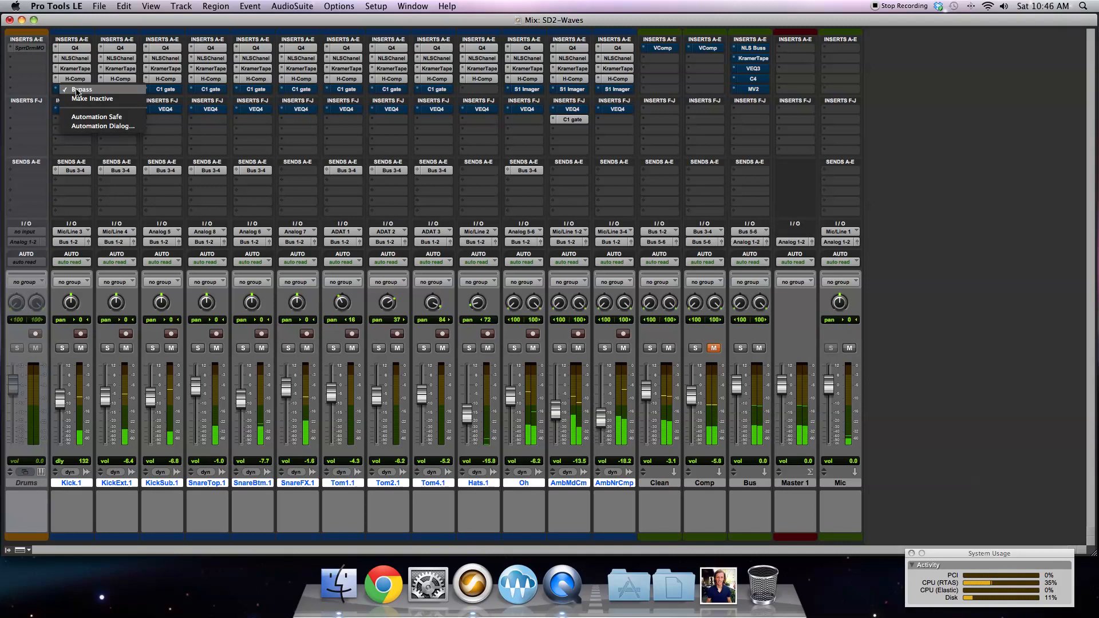
alt+shift+click(79, 90)
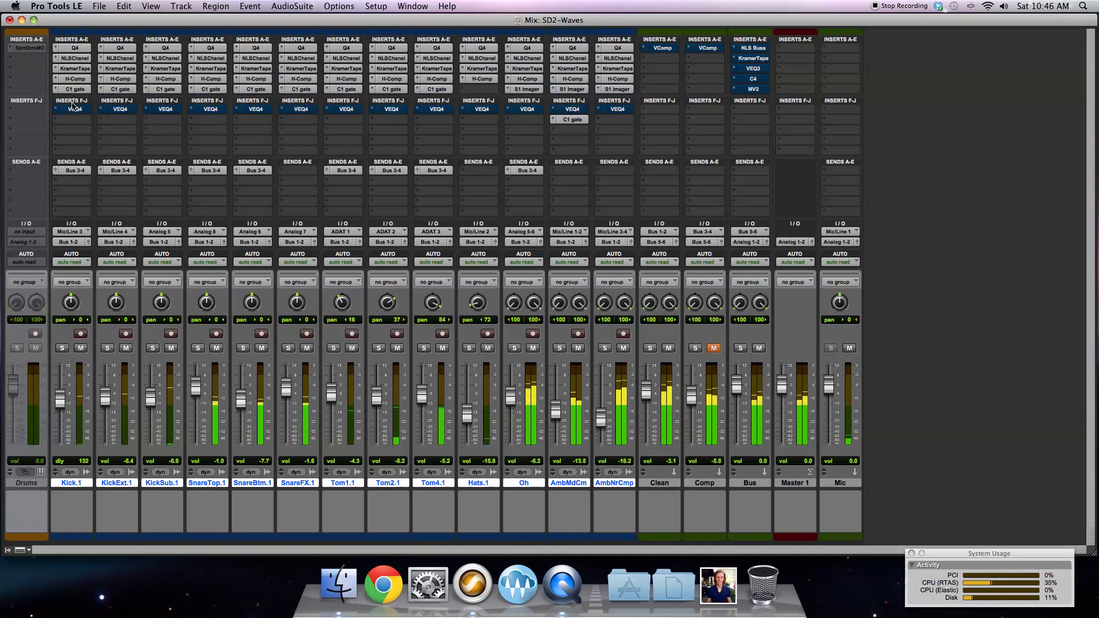
right_click(73, 111)
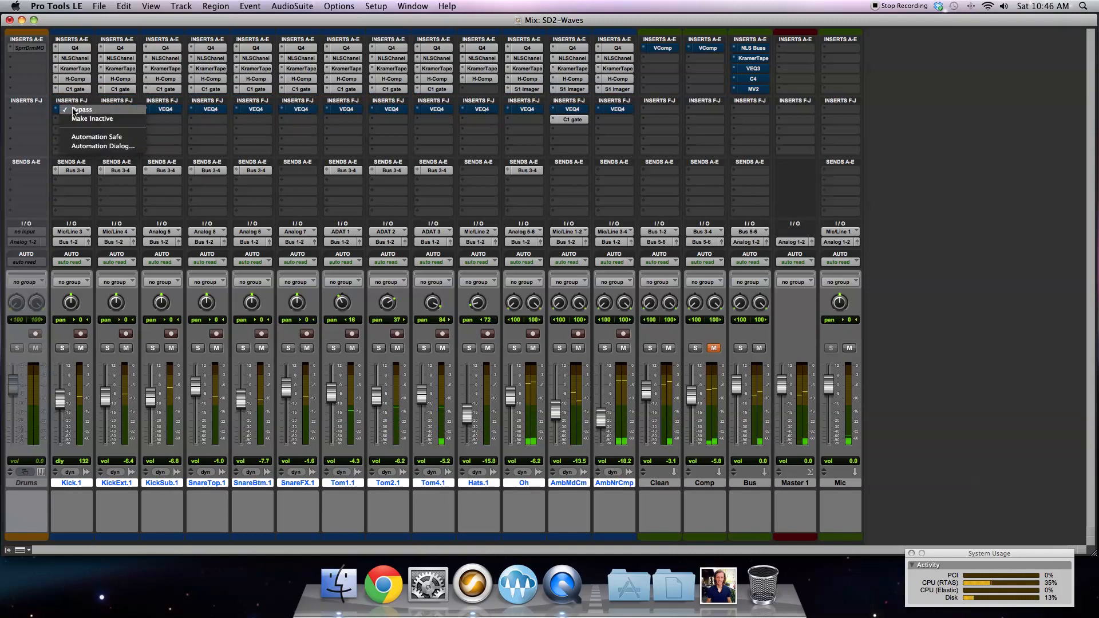
alt+shift+click(80, 110)
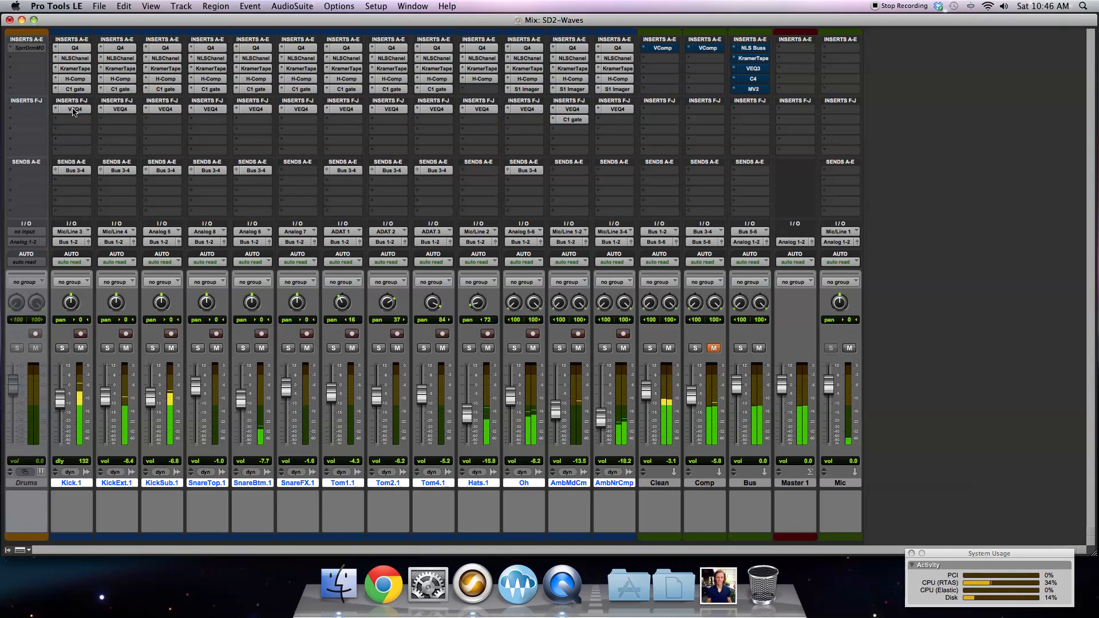
Step: Re-enable the VComp inserts on the Clean and Comp tracks
right_click(672, 51)
click(676, 55)
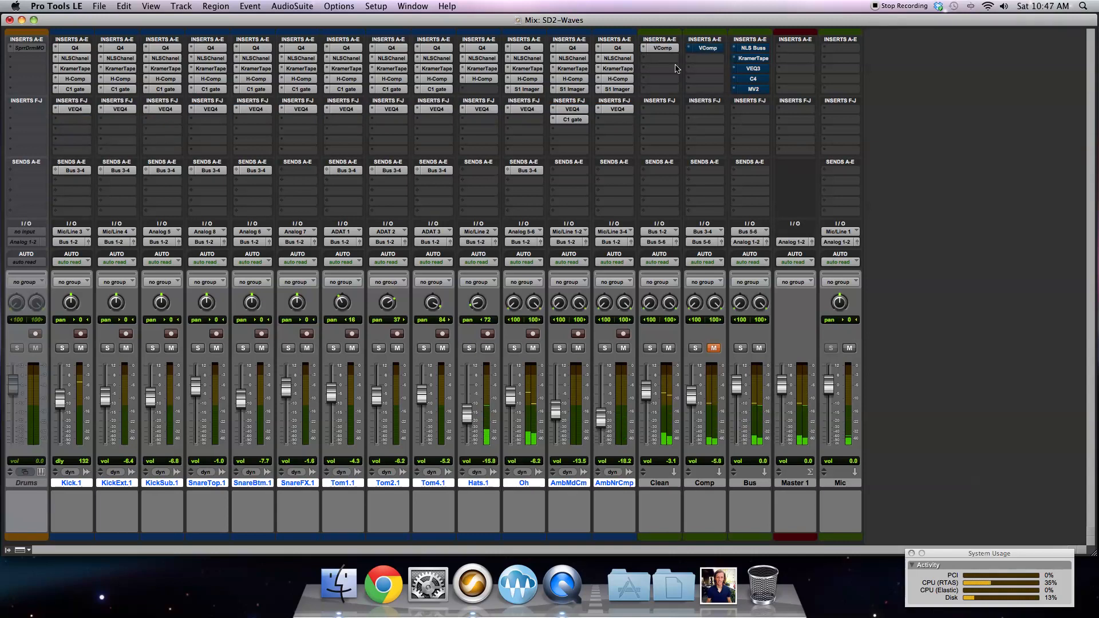
right_click(707, 49)
click(710, 48)
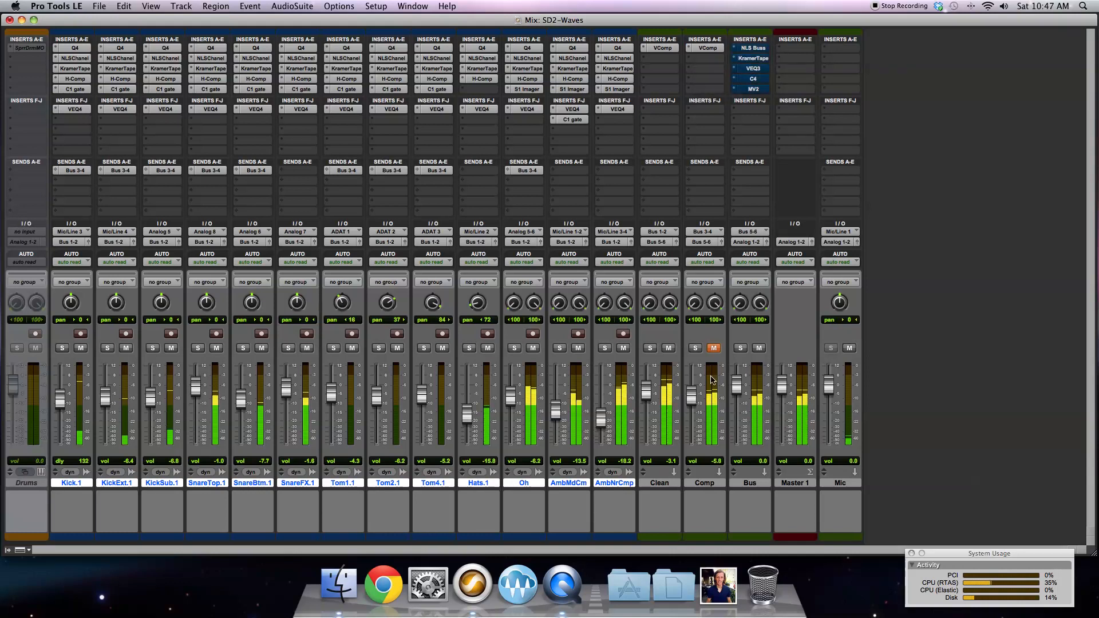
Step: Unmute the Comp track and lower its fader to about -7.7
click(714, 349)
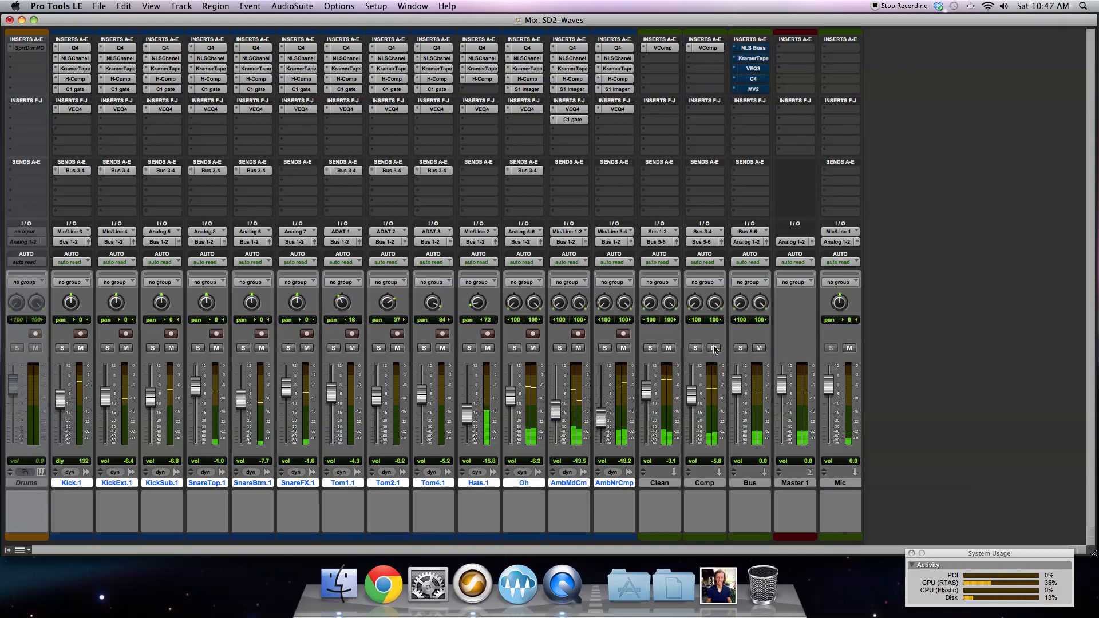
drag(689, 407, 689, 411)
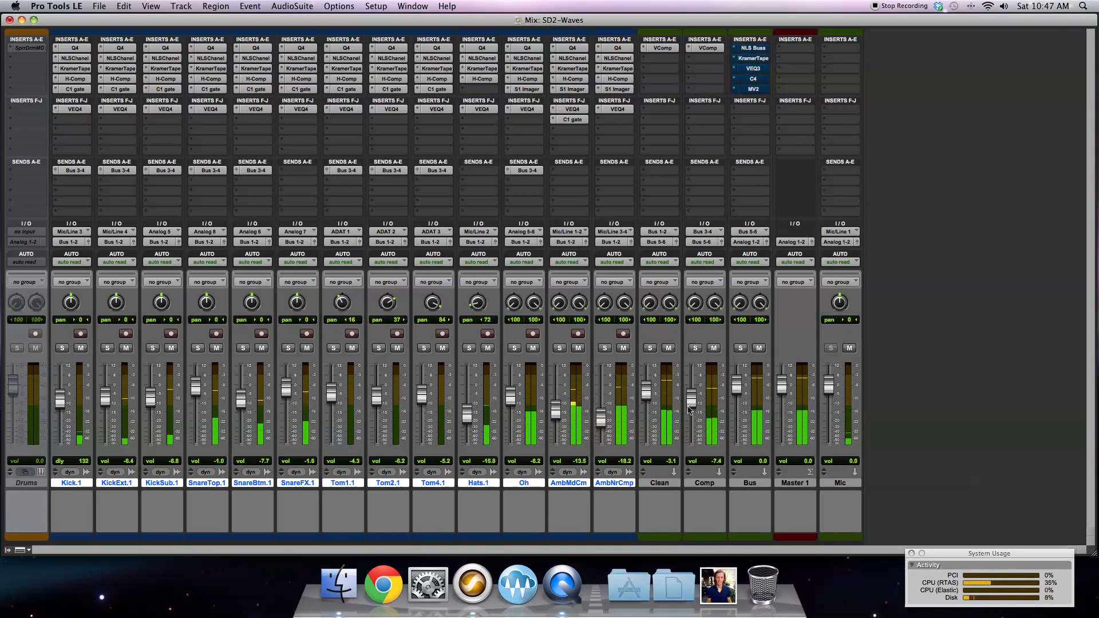
Step: Re-enable the NLS Buss and Kramer Tape inserts on the Bus track, leaving the Kramer Tape window closed
right_click(751, 49)
click(751, 49)
right_click(750, 59)
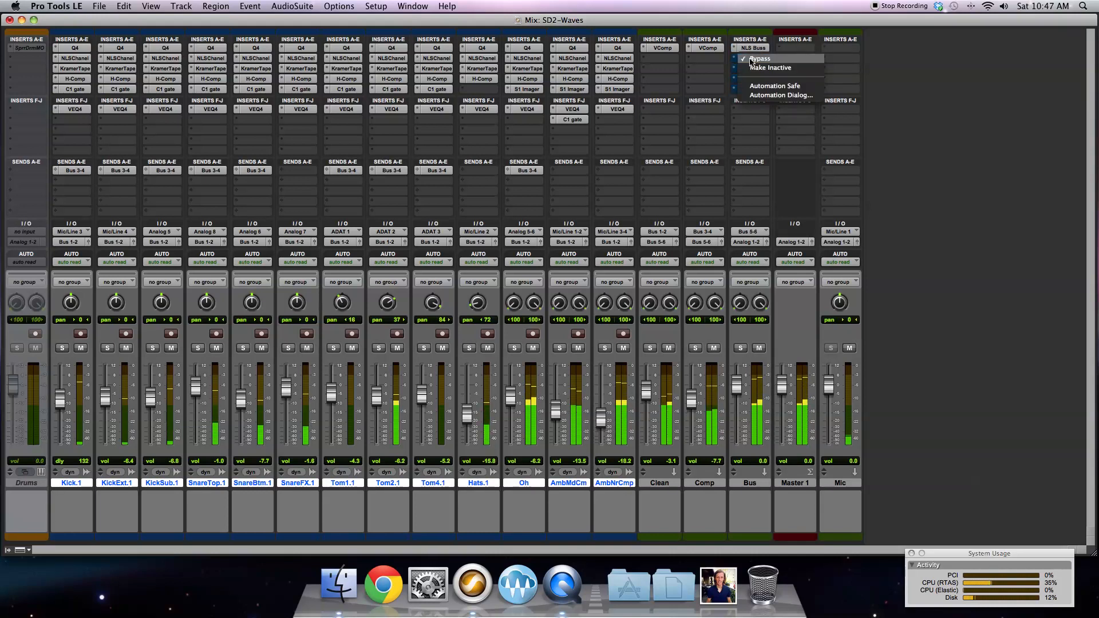
click(751, 59)
click(750, 59)
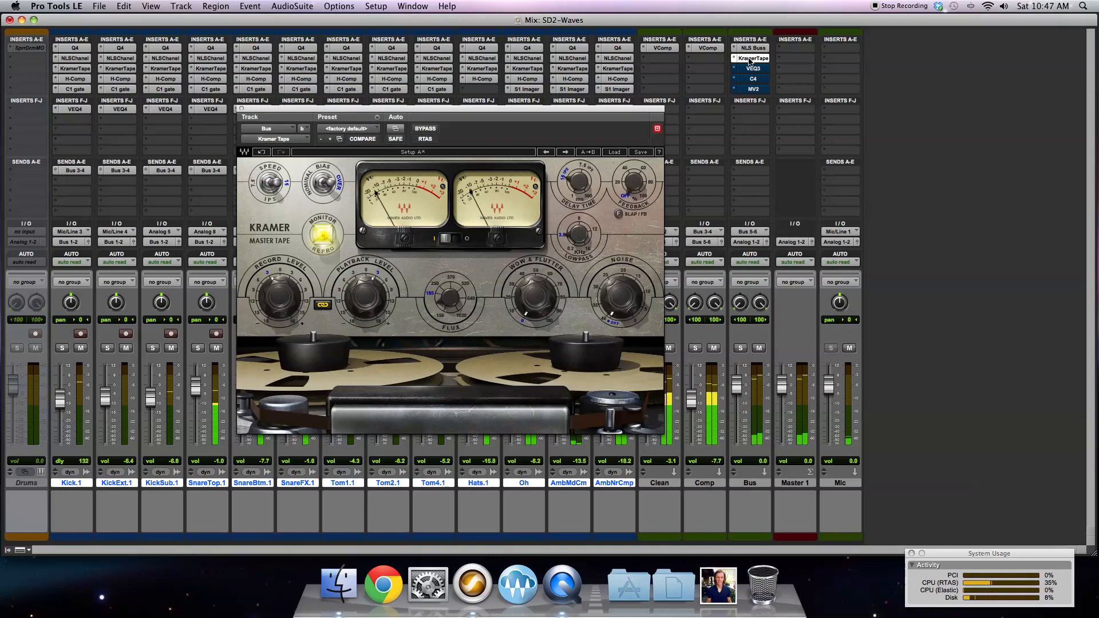
click(242, 108)
Step: Re-enable the VEQ3, C4 and MV2 inserts on the Bus track
right_click(759, 70)
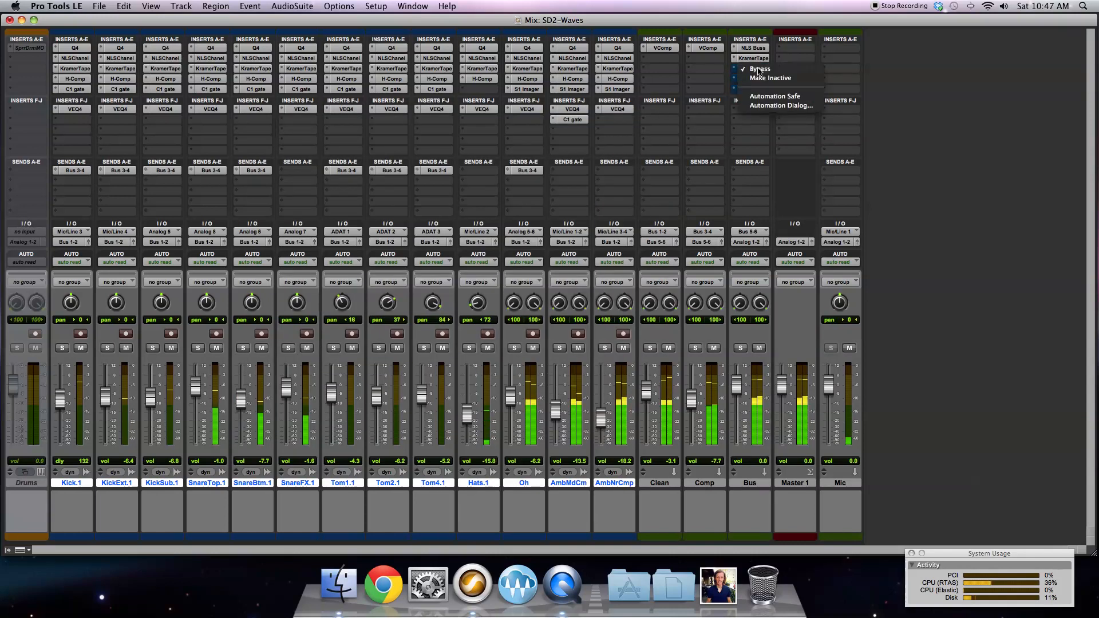
click(759, 87)
right_click(754, 80)
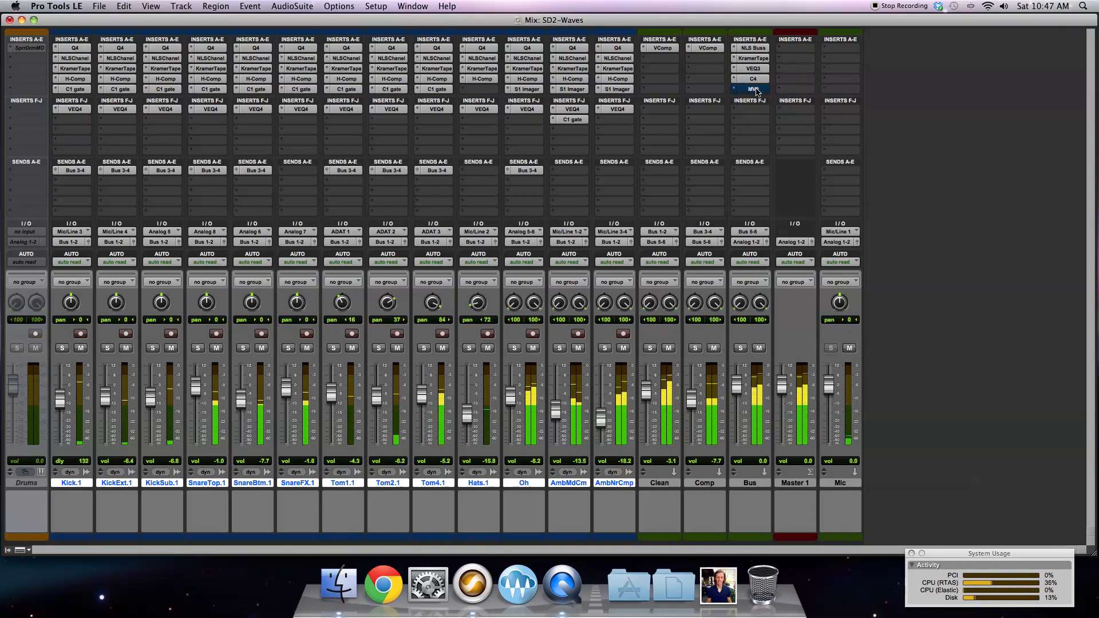
right_click(756, 87)
click(756, 89)
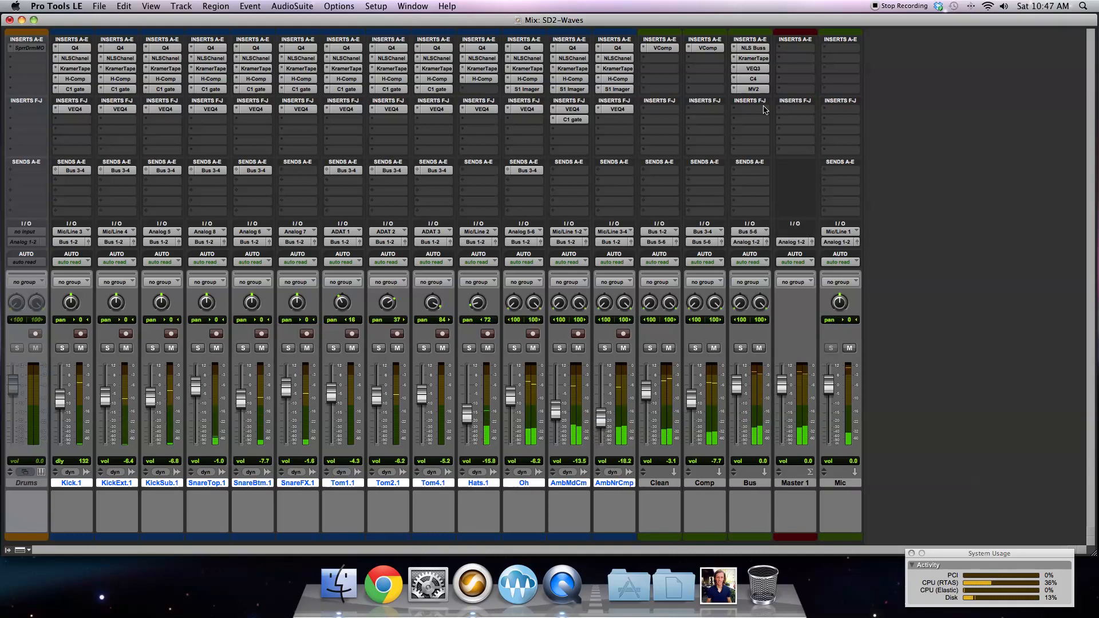
Step: Stop playback, open the Bus track's MV2, and play the drums again to examine its levels
key(space)
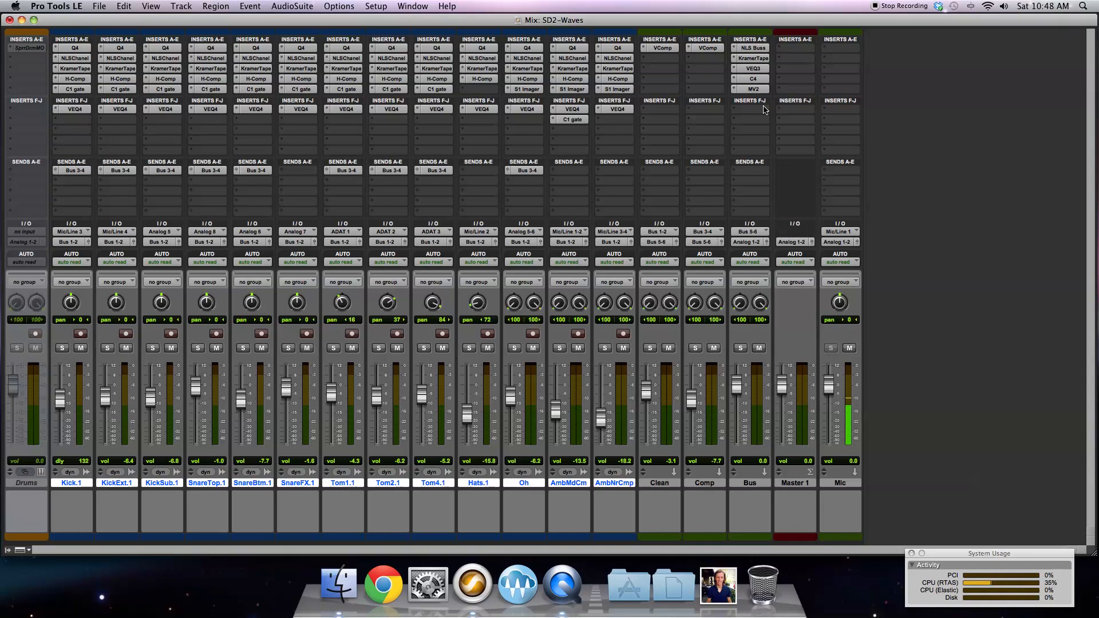
click(753, 90)
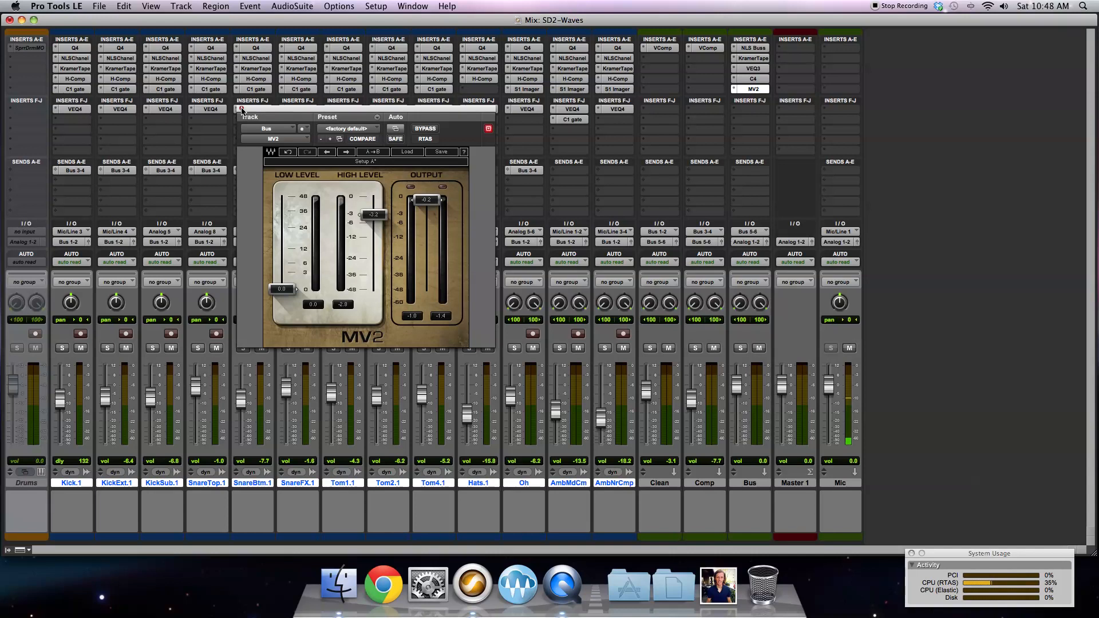
key(space)
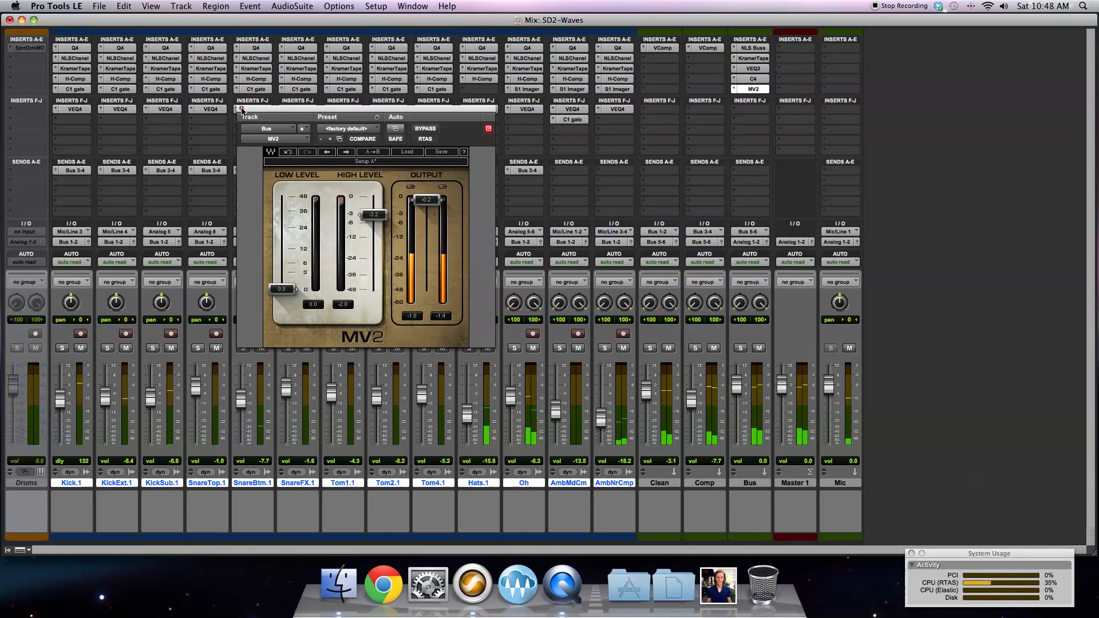